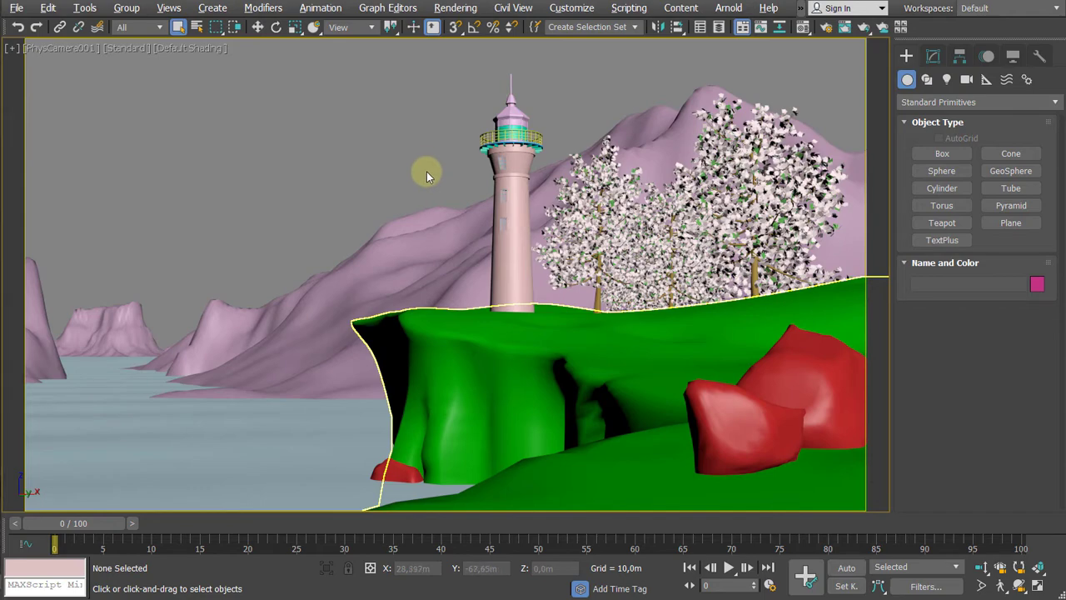
Step: In the top view, create a photometric Sun Positioner over the water with a compass radius of about 94 m
key("t")
scroll(356, 265, "up", 3)
scroll(355, 265, "down", 5)
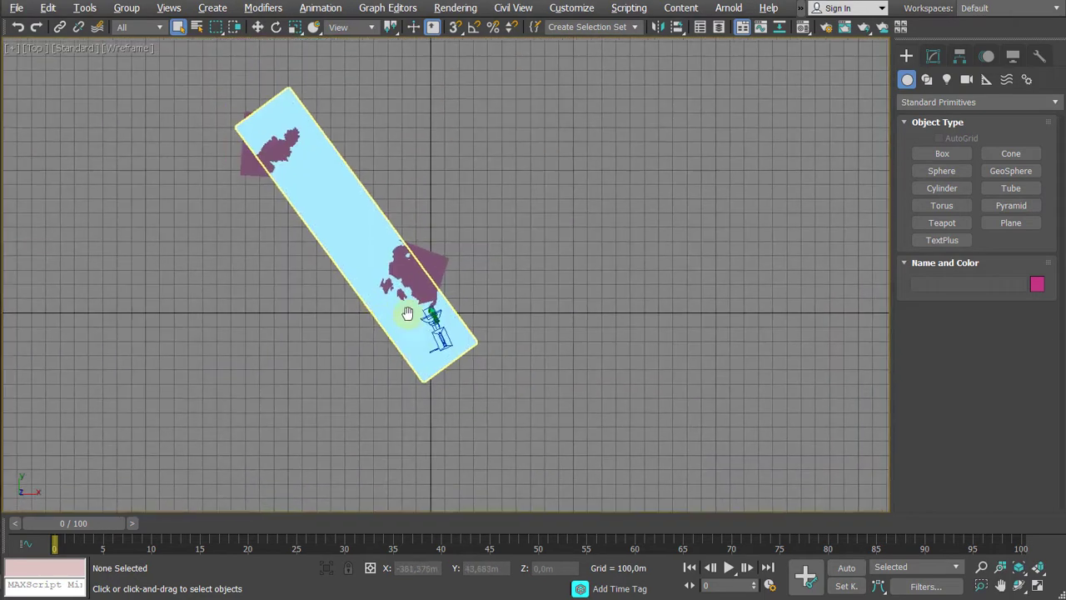
middle_click_drag(555, 255, 796, 196)
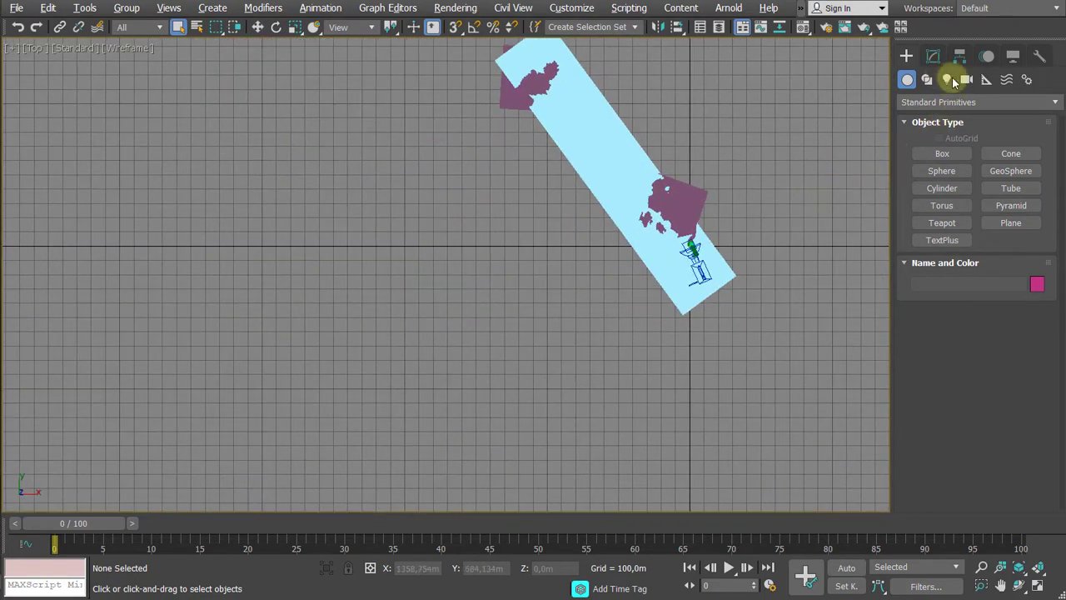
left_click(948, 79)
left_click(948, 103)
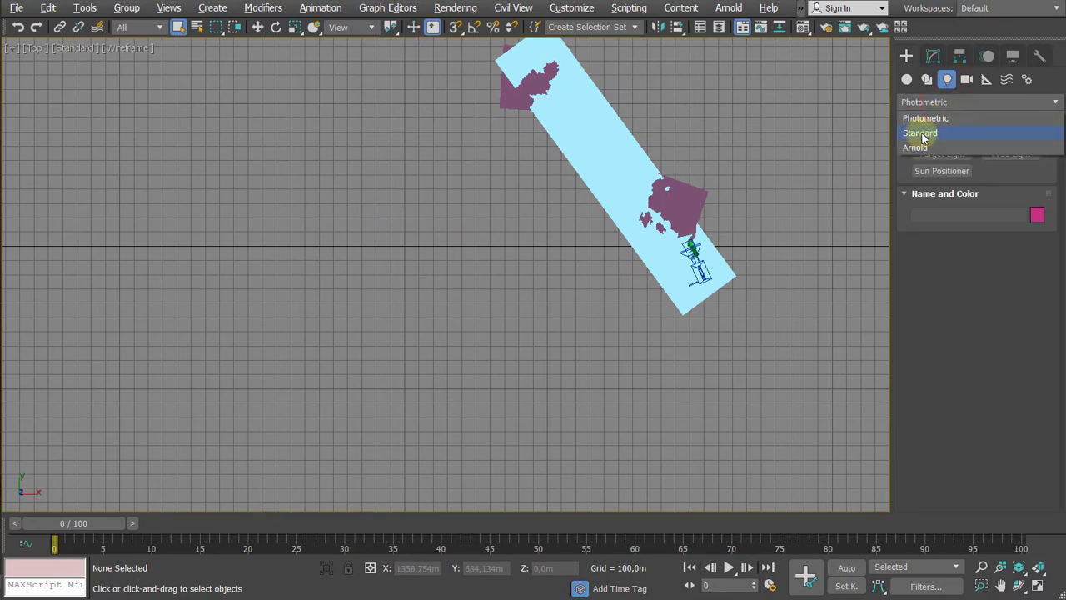
left_click(923, 134)
middle_click_drag(761, 190, 737, 203)
left_click(954, 101)
left_click(933, 119)
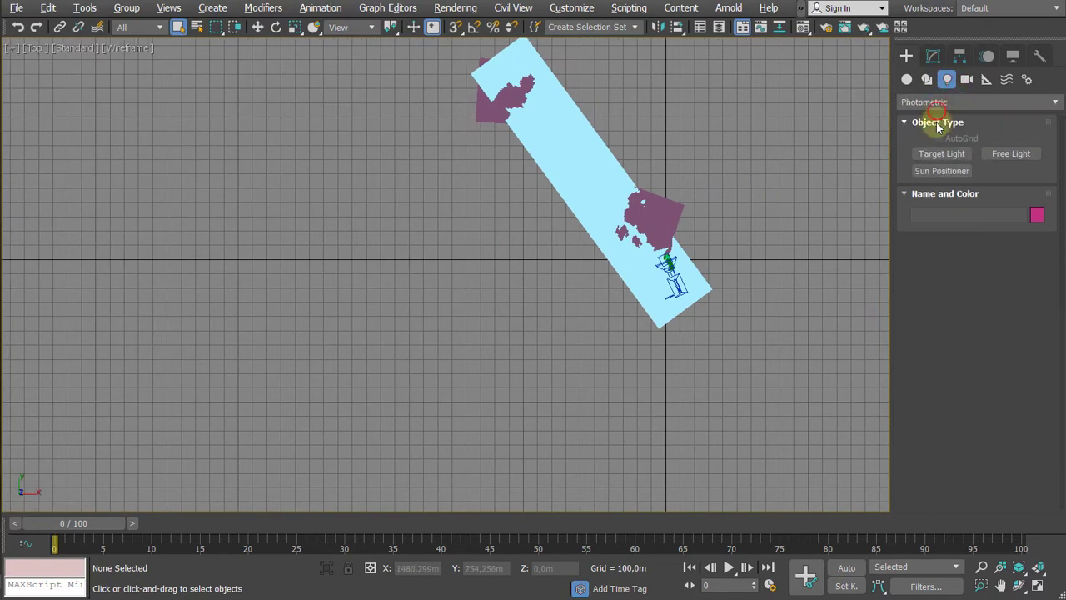
left_click(931, 170)
middle_click_drag(656, 219, 488, 309)
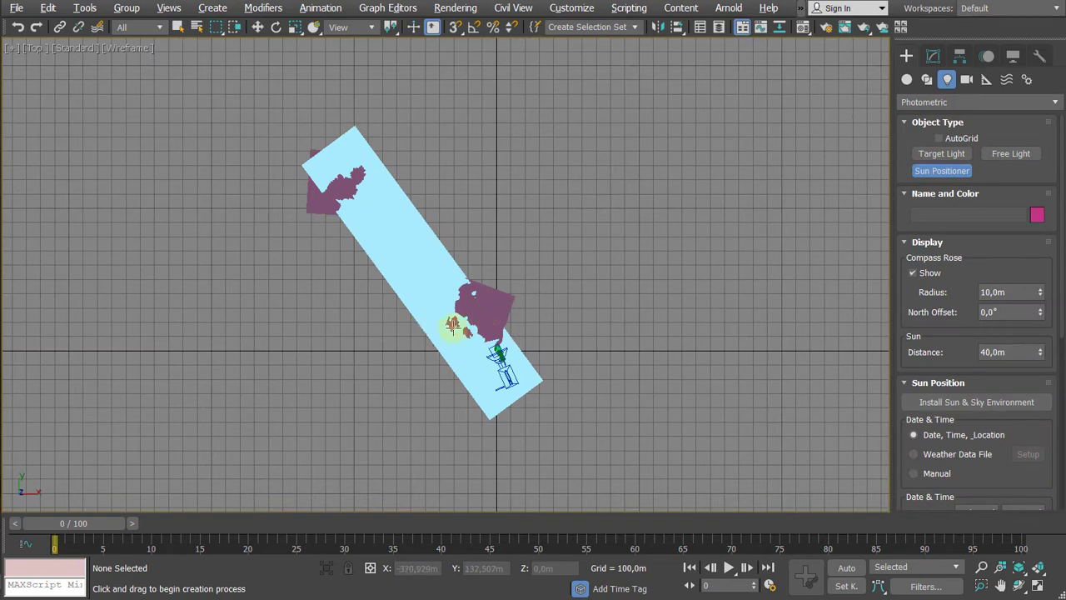
mouse_move(465, 323)
left_mouse_down()
mouse_move(495, 309)
mouse_move(459, 315)
left_mouse_up()
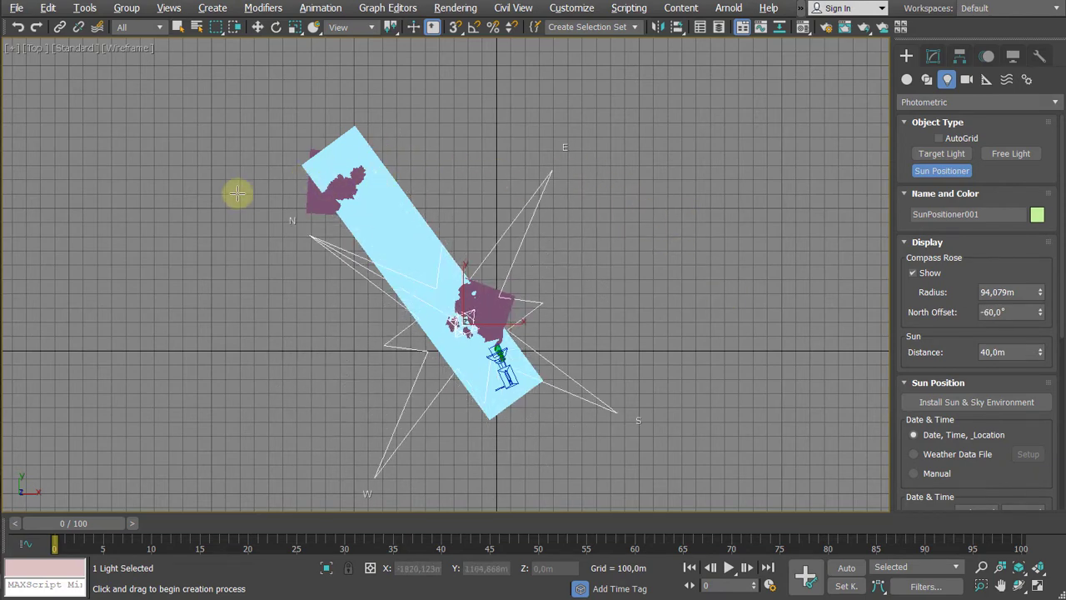
Step: Set the Sun Positioner's north offset to -60° and place the sun at a distance of about 1545 m
left_click(210, 201)
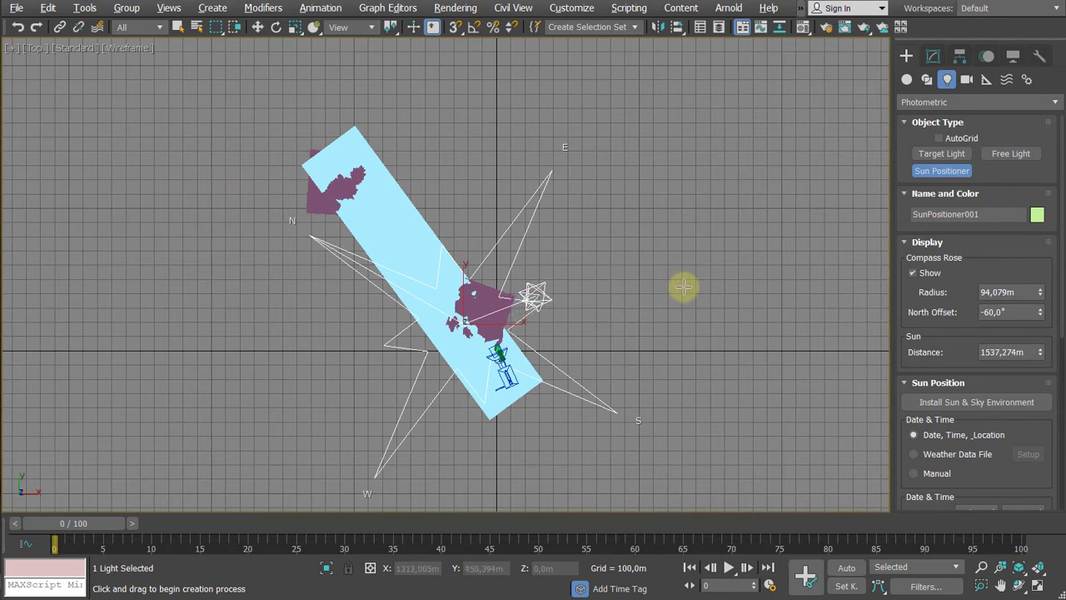
left_click(684, 286)
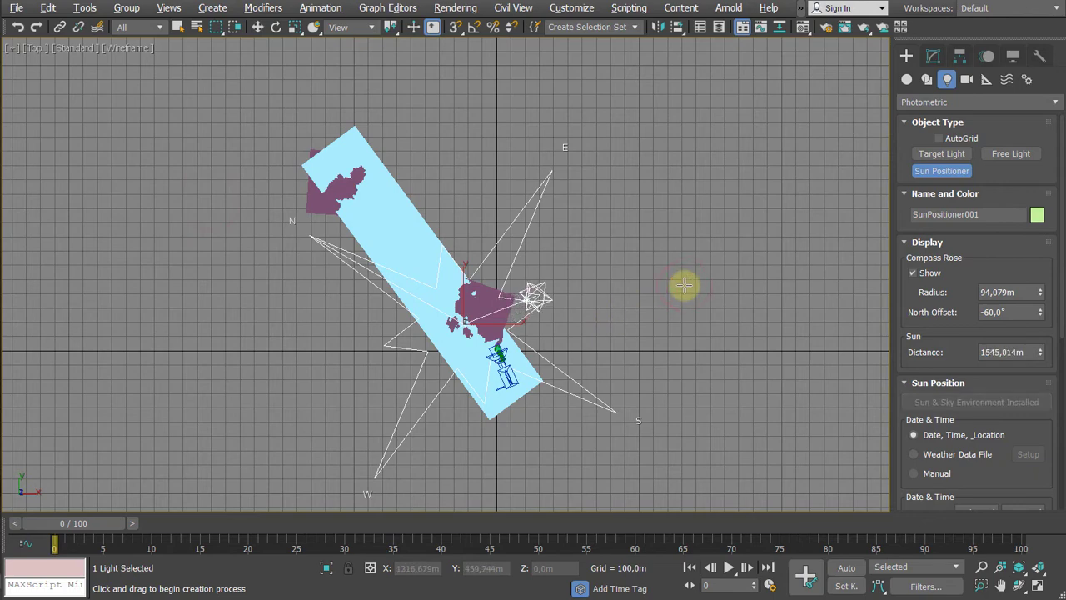
right_click(670, 287)
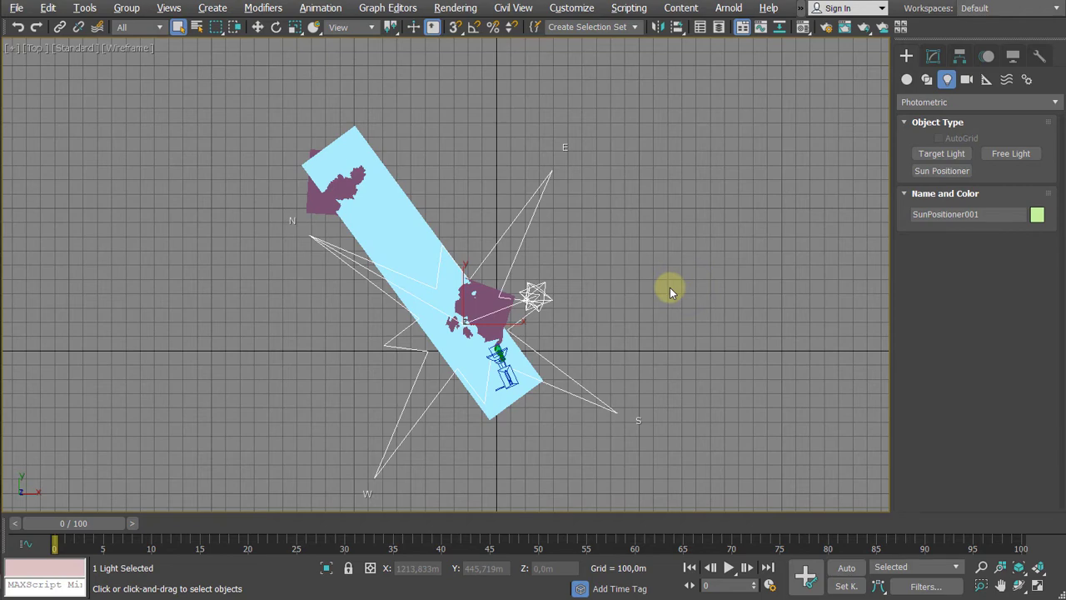
Step: Return to the PhysCamera001 view and choose ART Renderer as the renderer in Render Setup
key("c")
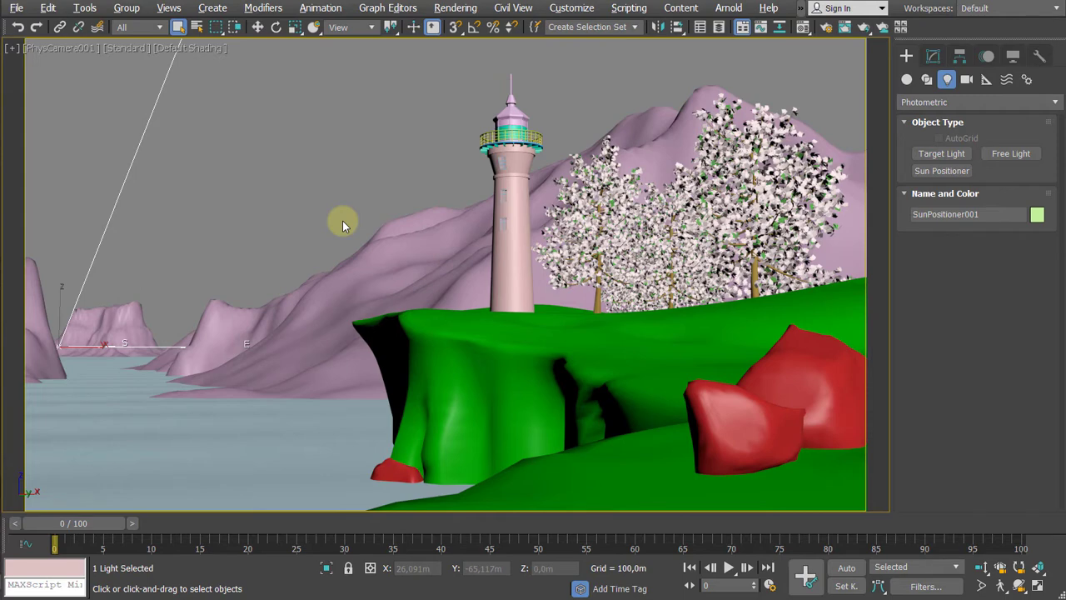
key("F10")
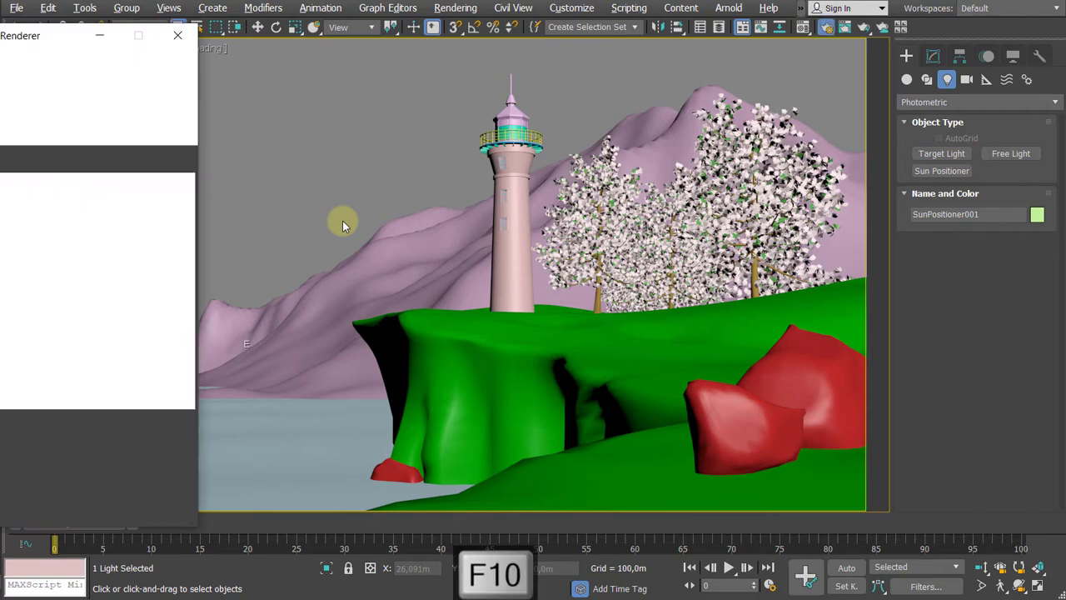
left_click_drag(3, 46, 215, 59)
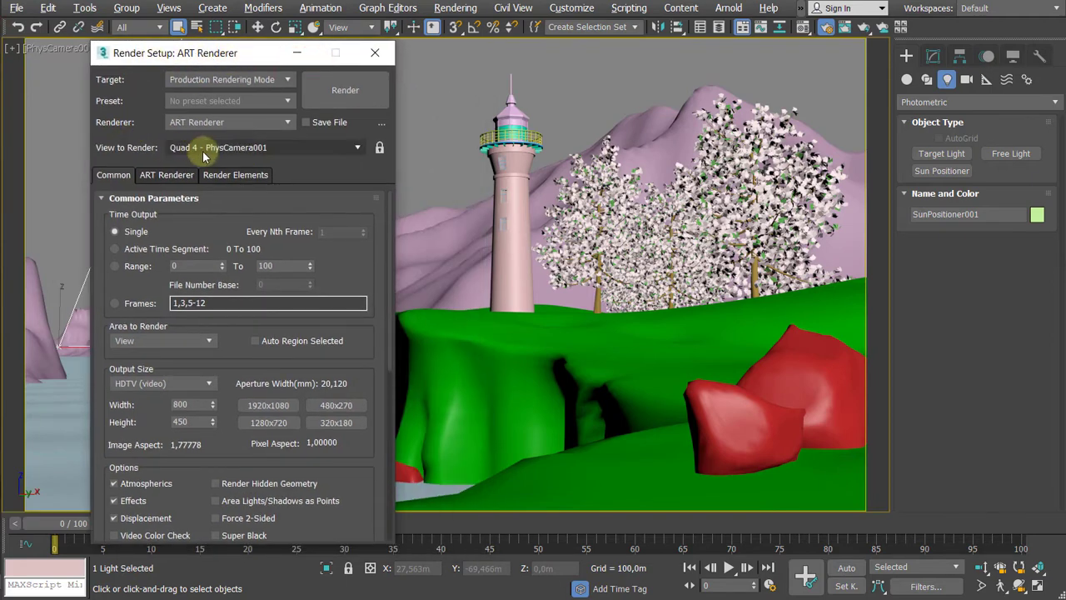
left_click(230, 125)
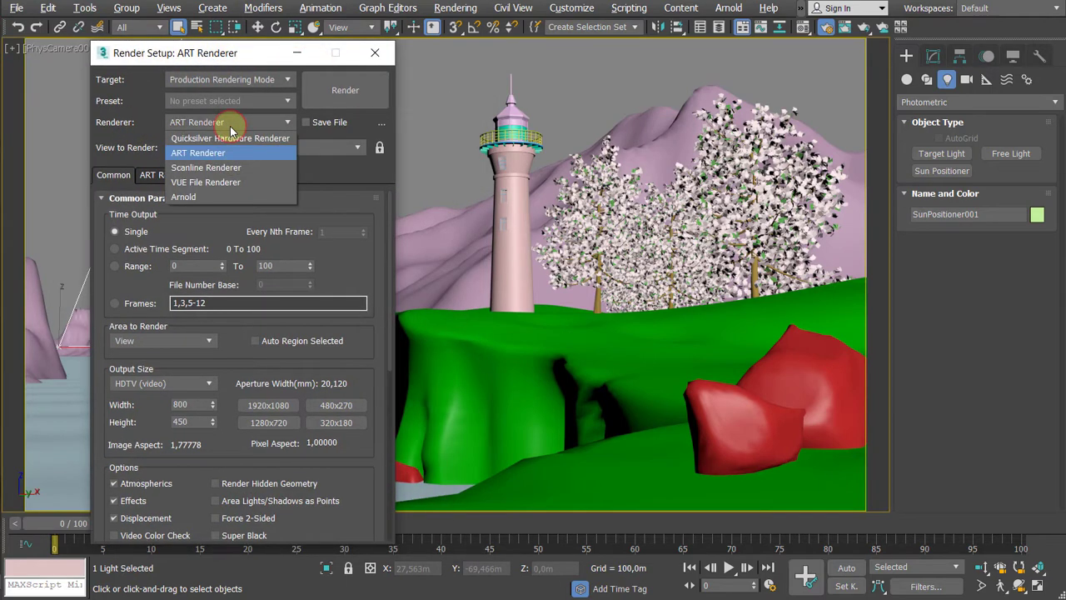
left_click(214, 154)
left_click_drag(233, 60, 196, 51)
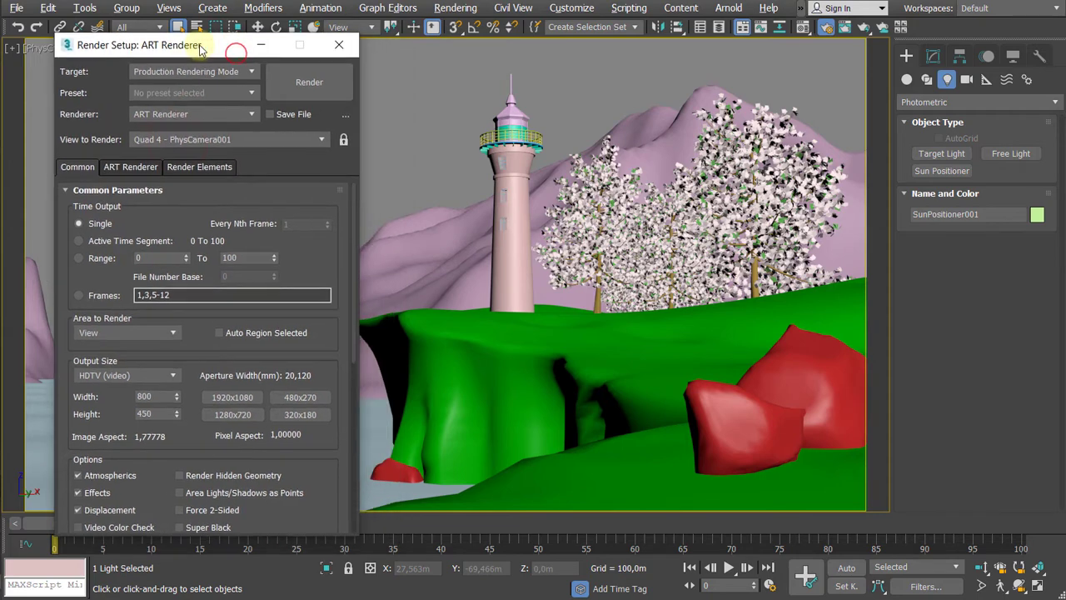
Step: Check the ART Renderer quality settings and the output size in Render Setup
left_click(131, 168)
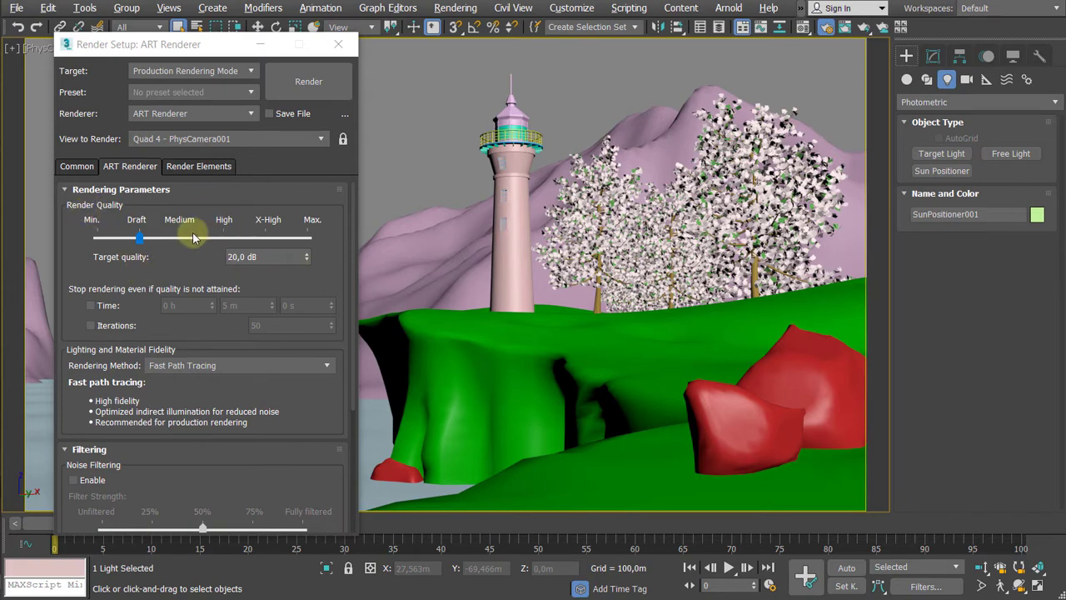
left_click(76, 166)
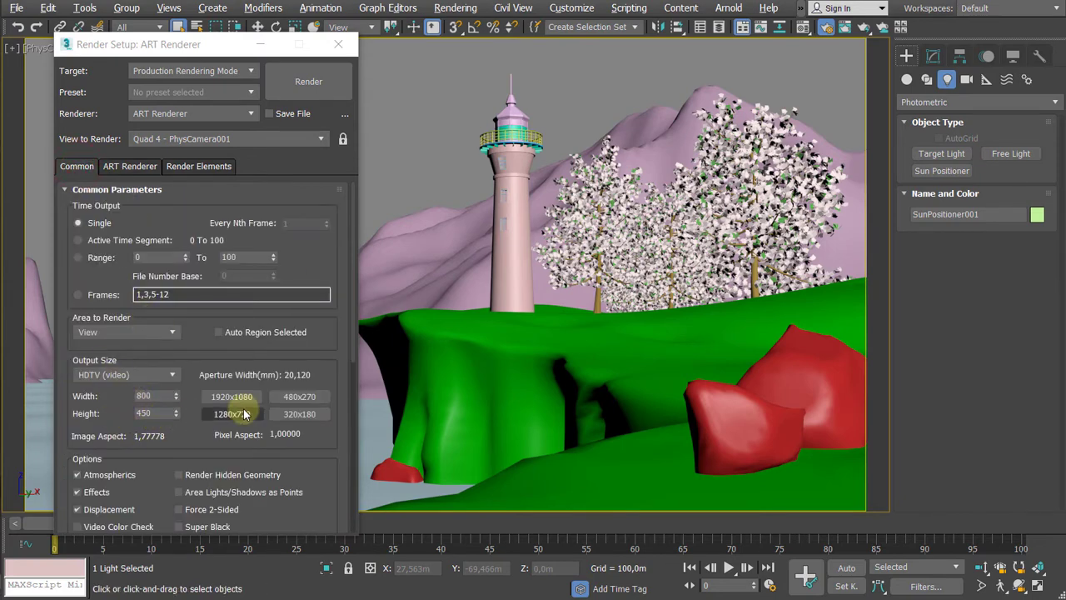
left_click_drag(172, 52, 169, 44)
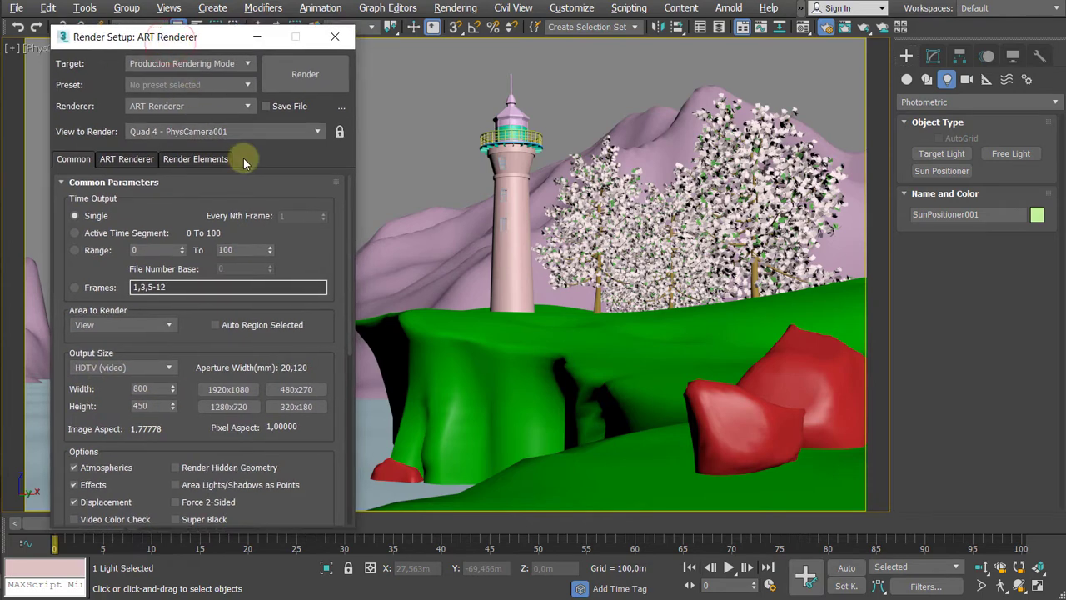
Step: Render the PhysCamera001 view with the sun and sky, and close the rendered image and Render Setup
left_click(305, 74)
left_click_drag(288, 34, 503, 70)
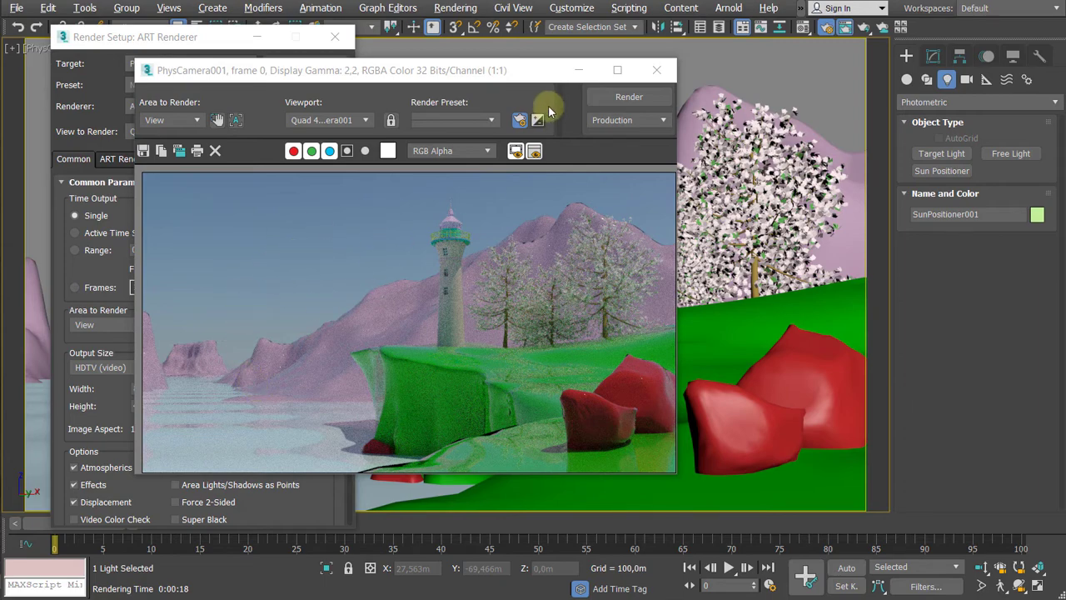
left_click(656, 70)
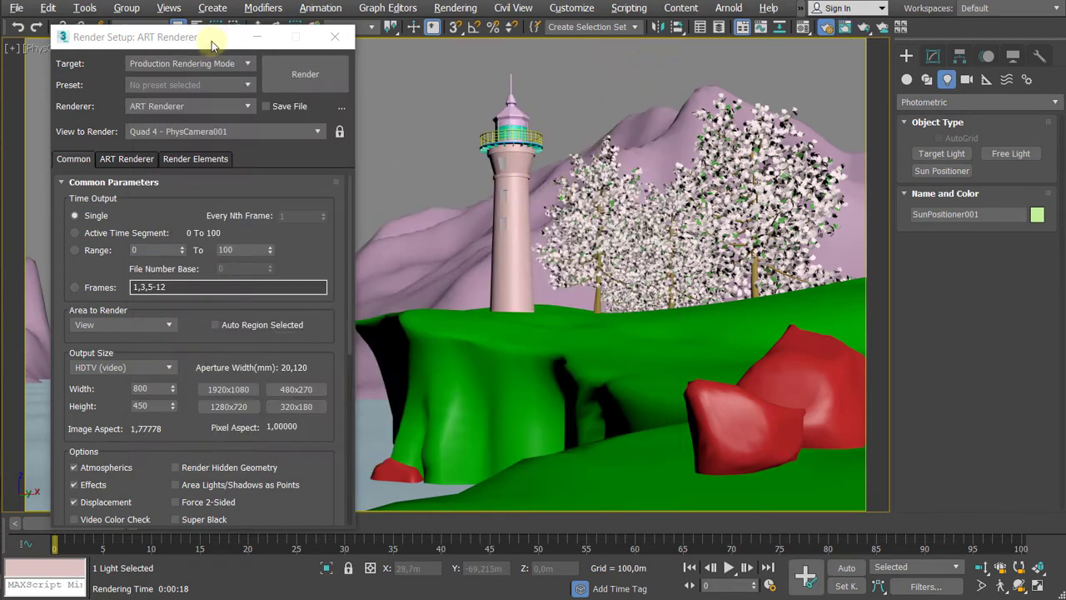
left_click_drag(225, 42, 183, 45)
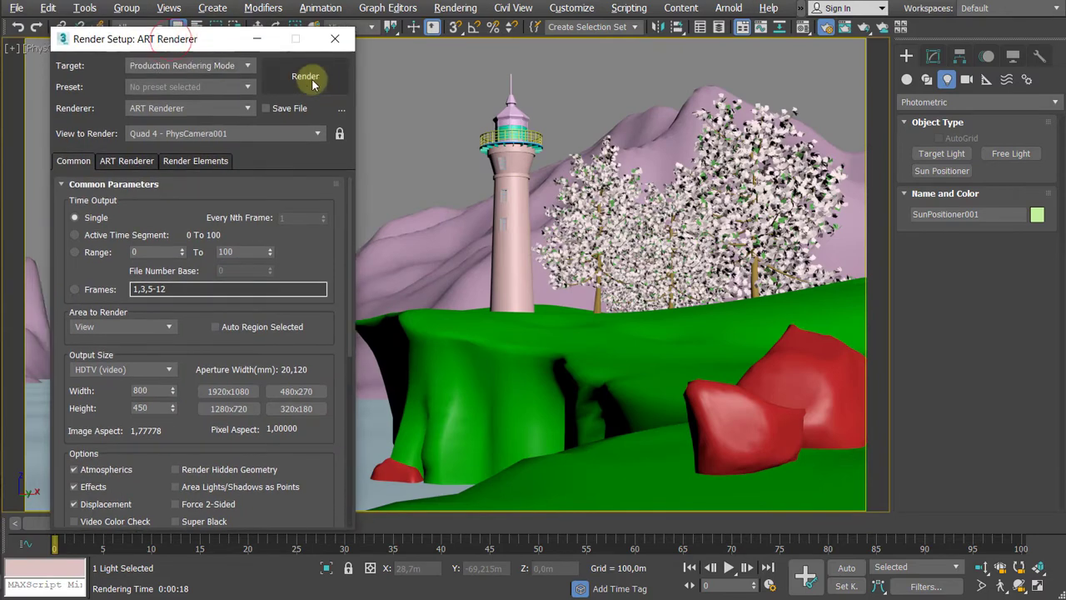
left_click(334, 40)
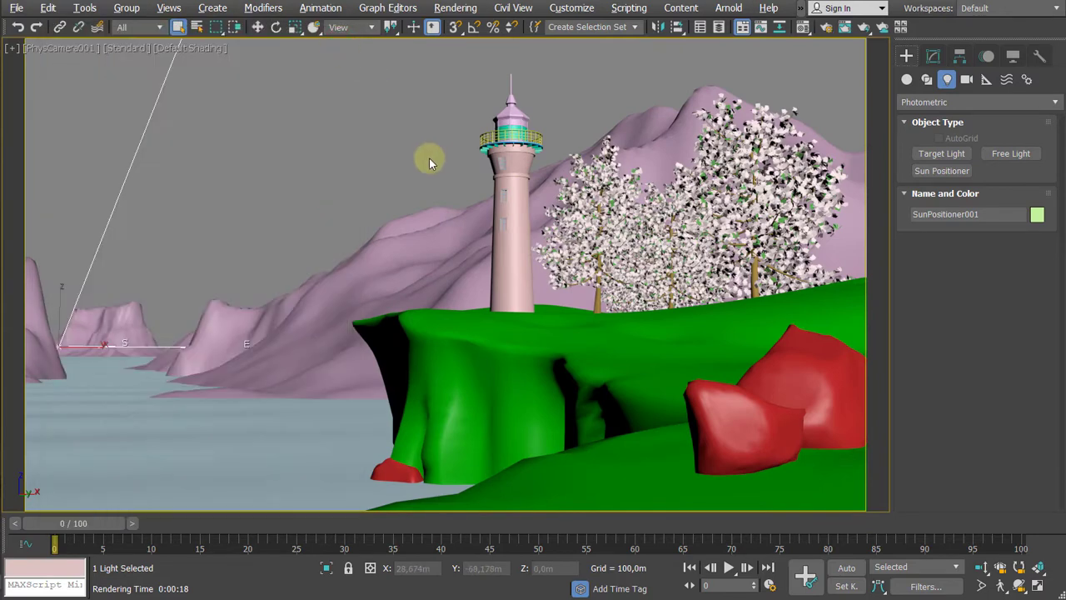
Step: Place the Physical Sun & Sky Environment map from the environment settings into the Compact Material Editor's first slot as an instance
key("8")
left_click_drag(77, 0, 309, 48)
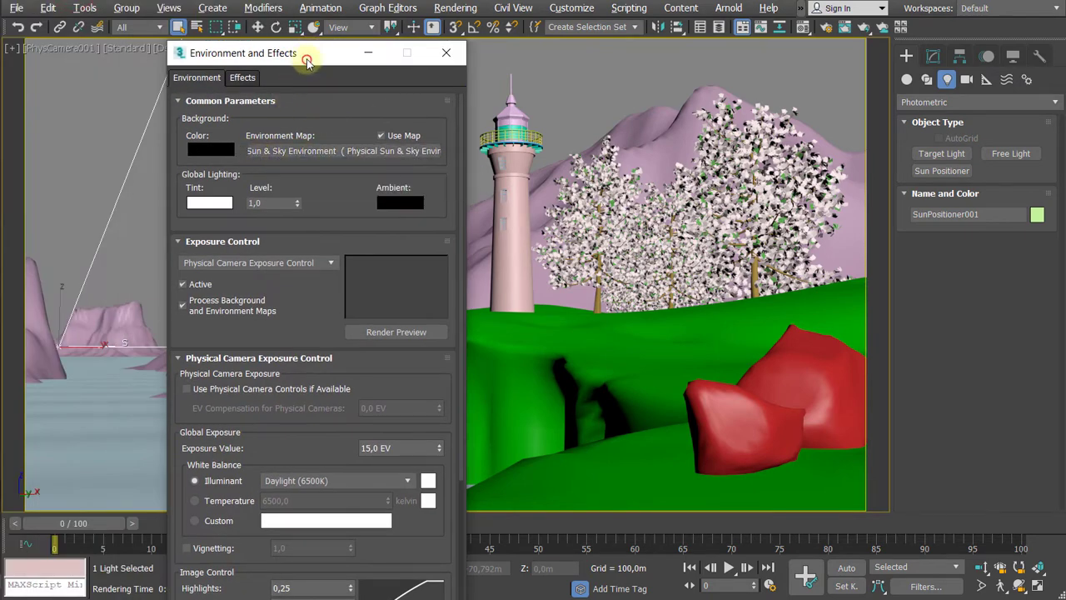
left_click_drag(306, 56, 223, 40)
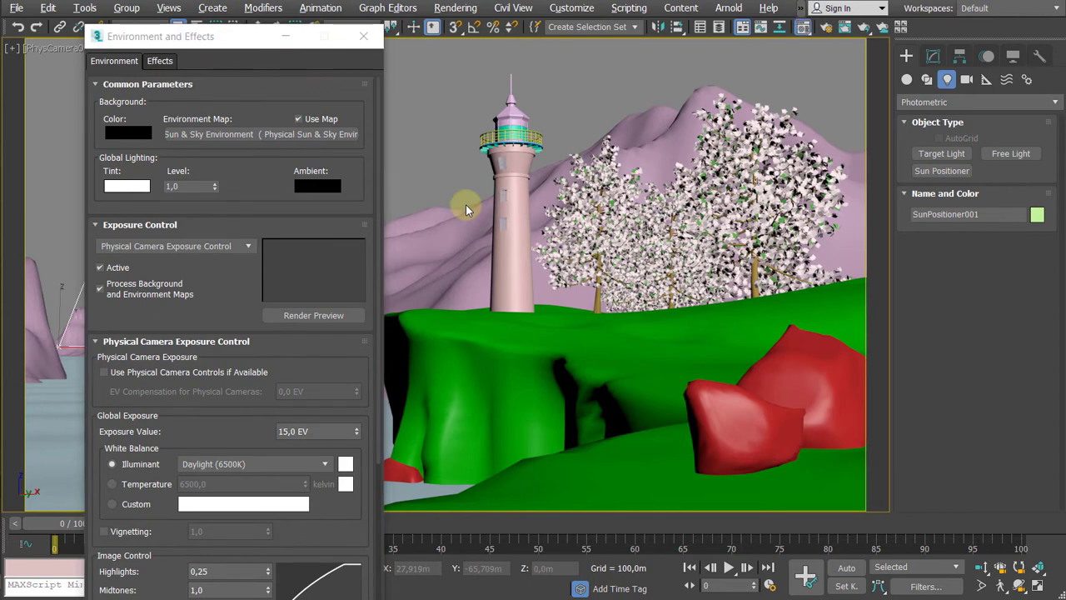
key("m")
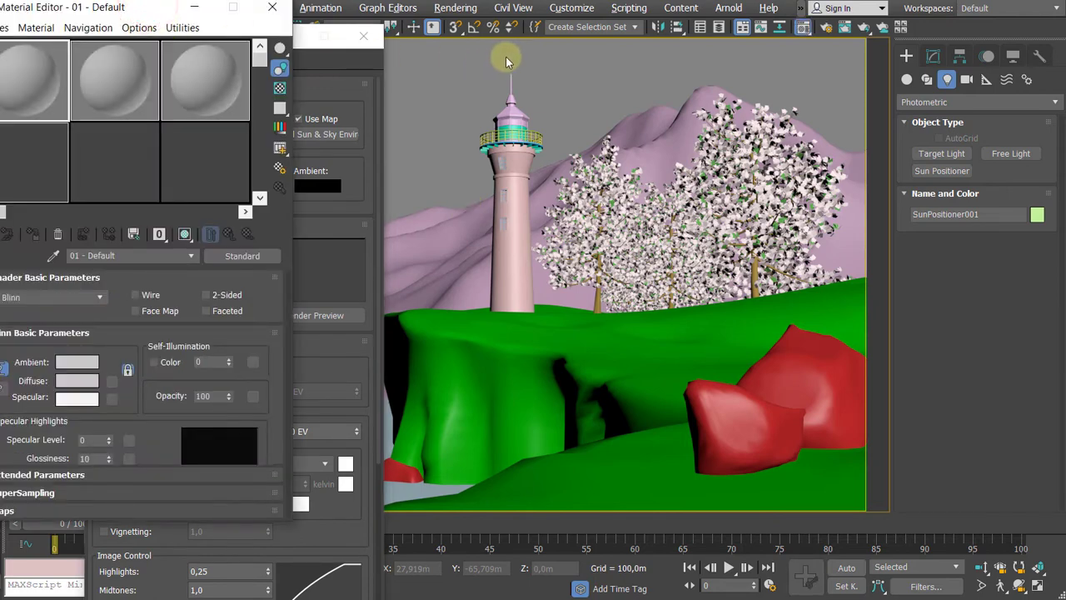
mouse_move(147, 5)
left_mouse_down()
mouse_move(567, 67)
mouse_move(575, 80)
left_mouse_up()
left_click(425, 69)
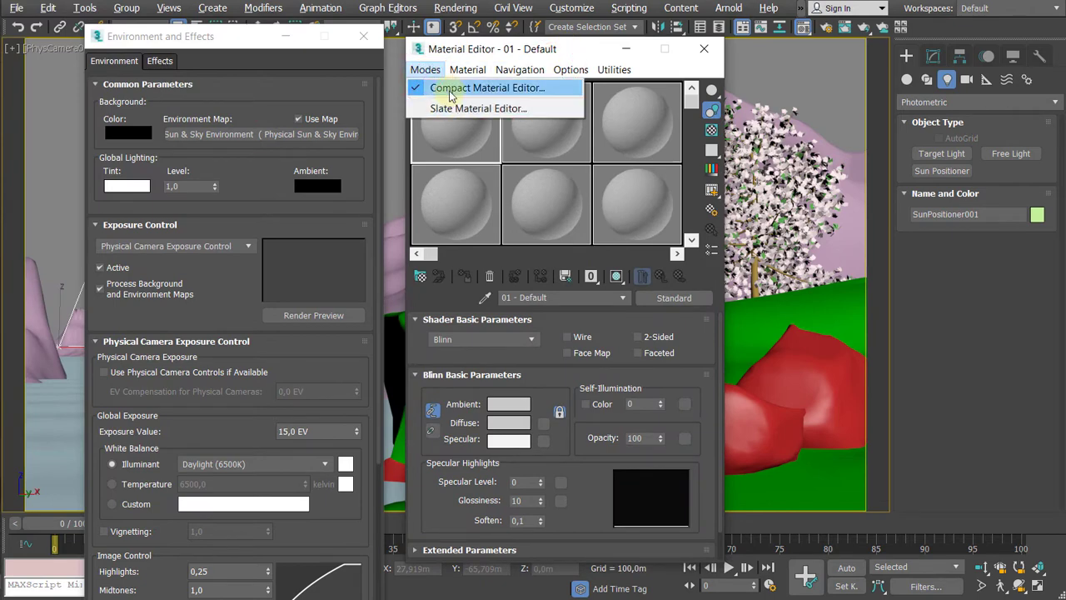
left_click_drag(496, 51, 551, 48)
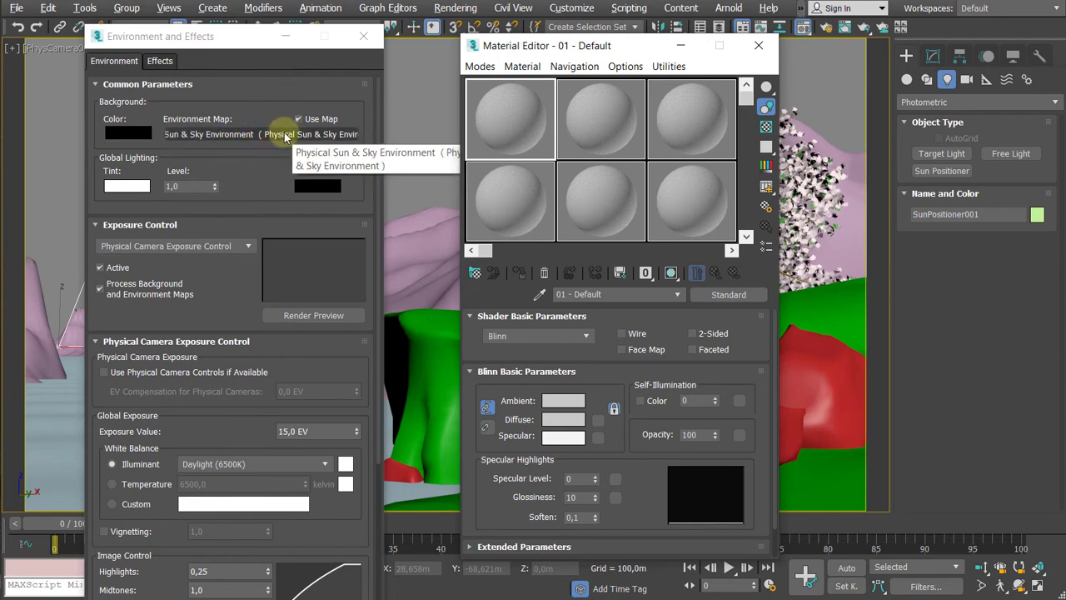
left_click_drag(285, 137, 537, 101)
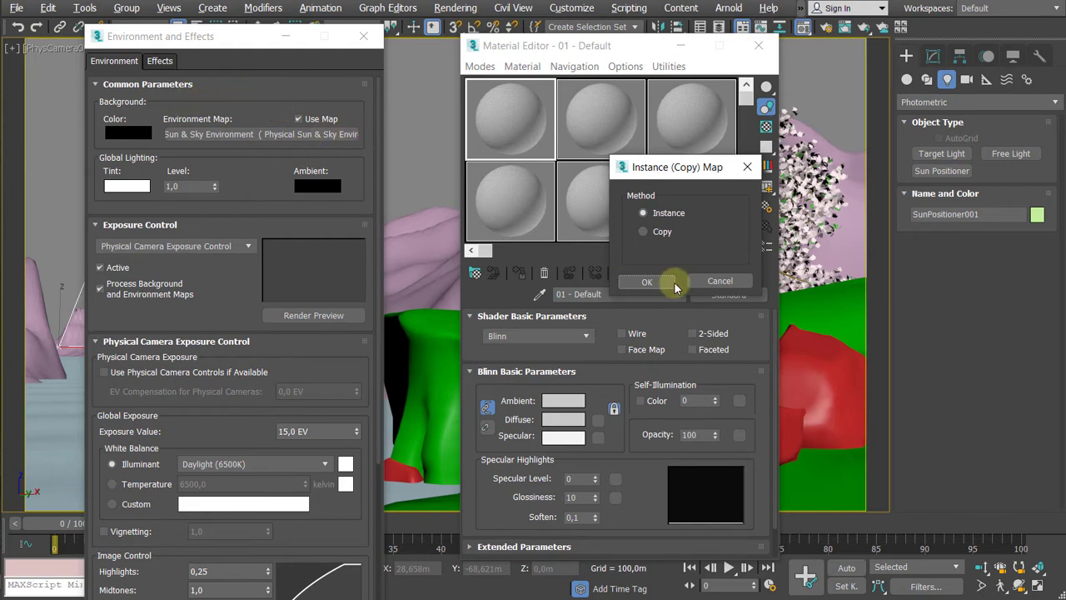
left_click(648, 283)
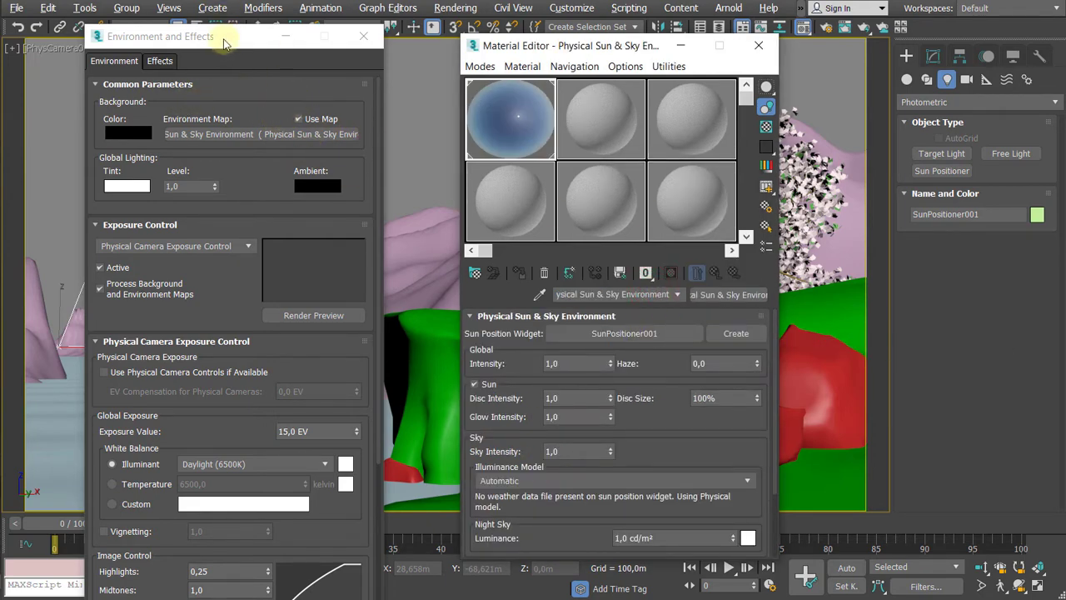
Step: Examine the sun, sky, horizon and color tuning parameters of the Physical Sun & Sky Environment map
mouse_move(223, 44)
left_mouse_down()
mouse_move(209, 55)
mouse_move(237, 44)
left_mouse_up()
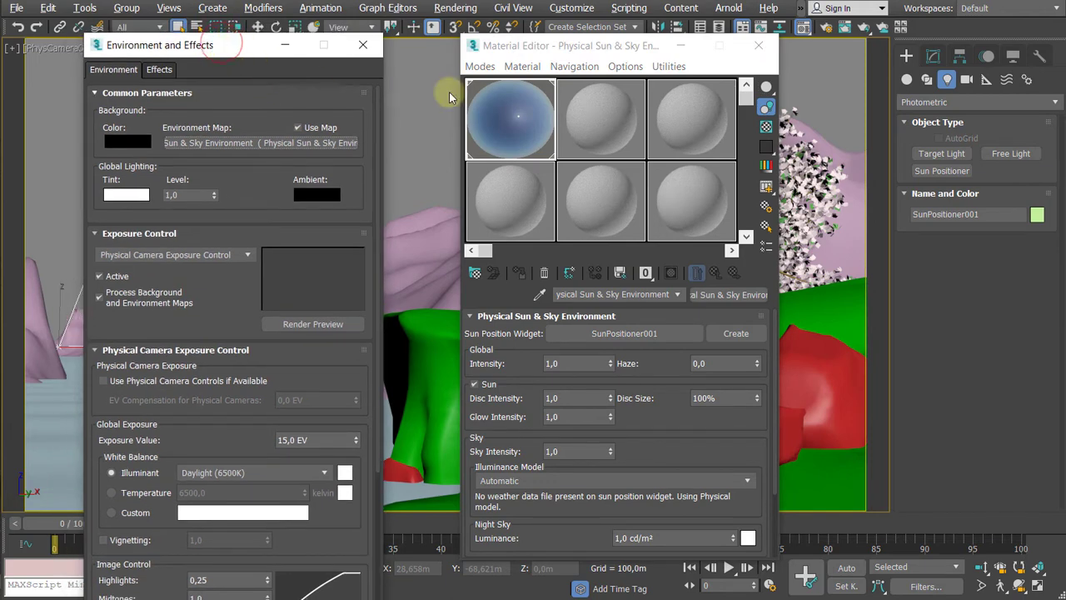
left_click(455, 8)
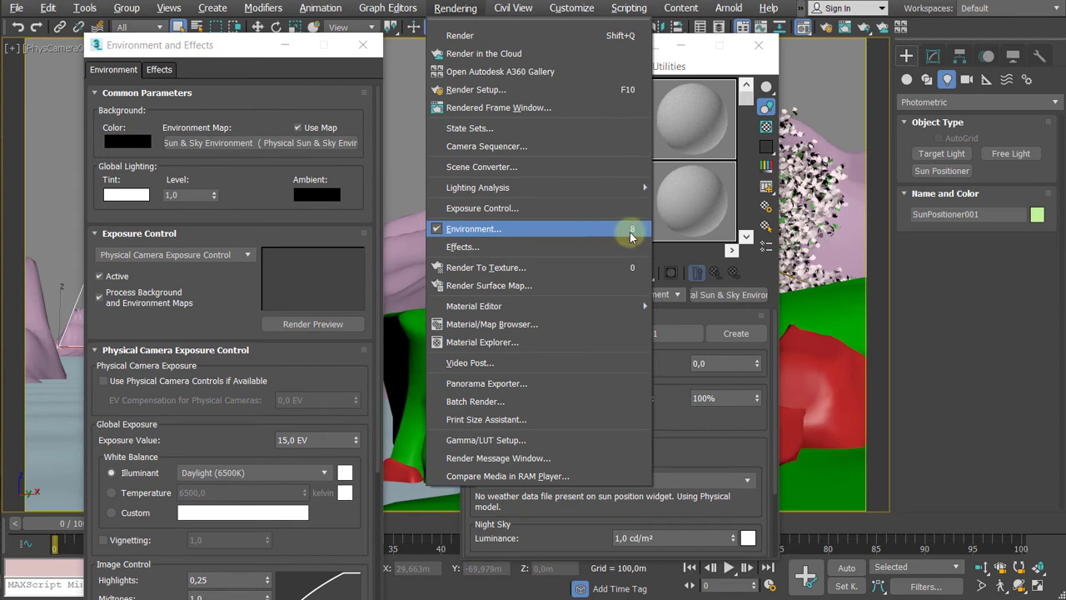
left_click(688, 445)
left_click_drag(667, 431, 656, 254)
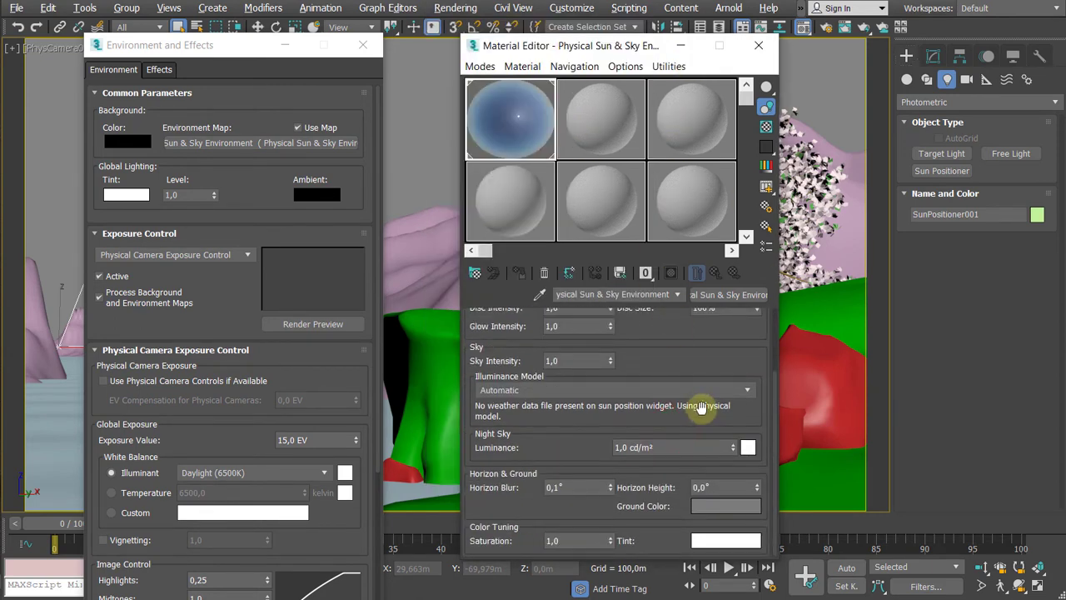
Step: Rearrange the Material Editor and environment settings windows, reopen the last rendered image of PhysCamera001 for review, and close it
left_click_drag(586, 47, 534, 22)
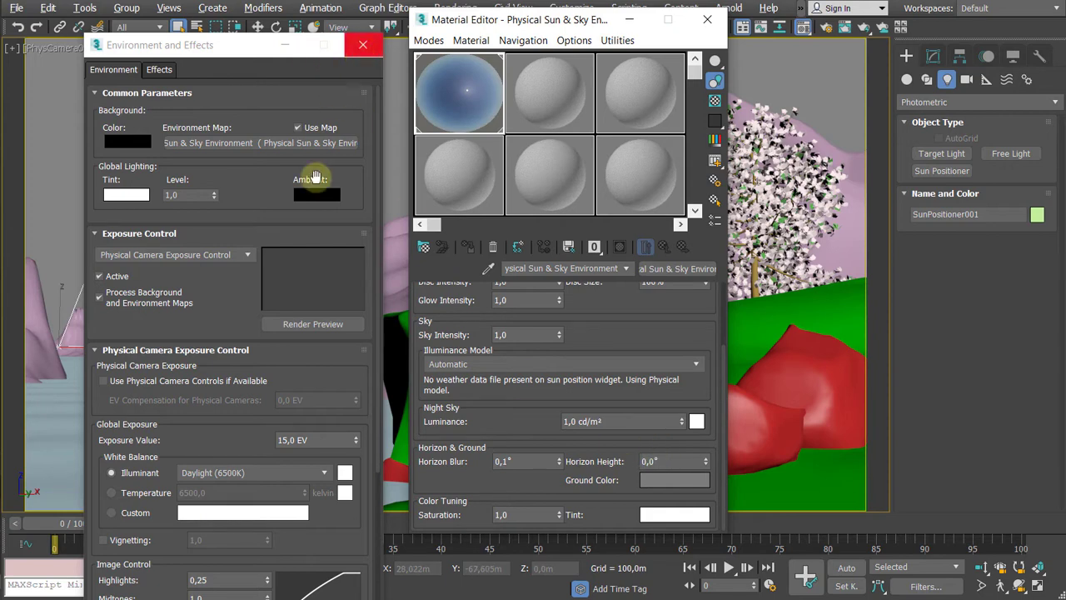
left_click_drag(250, 47, 654, 82)
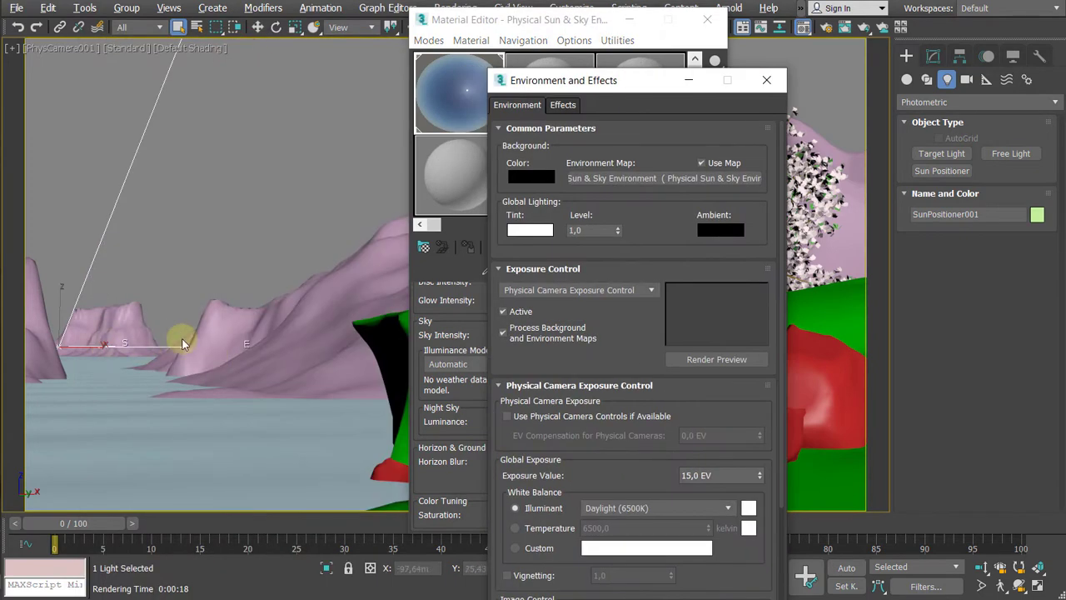
left_click_drag(511, 23, 329, 91)
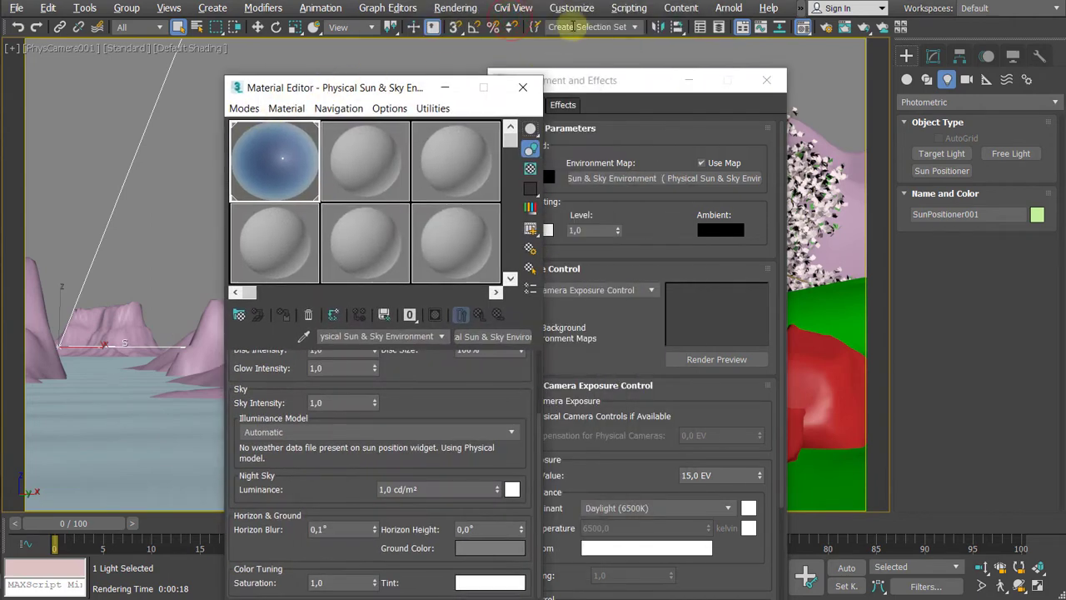
left_click(456, 8)
left_click(456, 114)
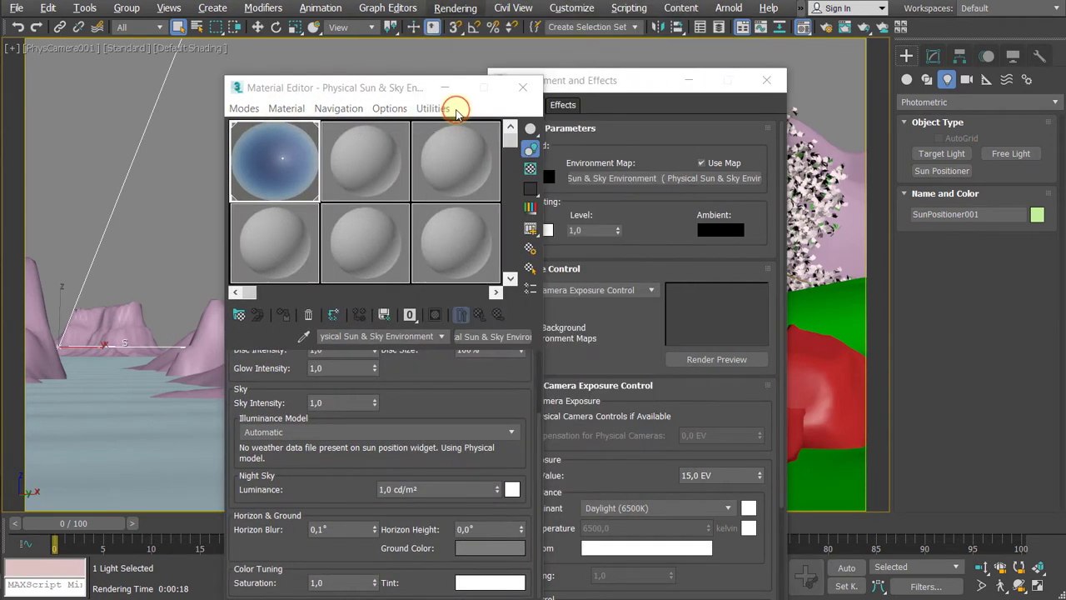
left_click_drag(406, 77, 308, 56)
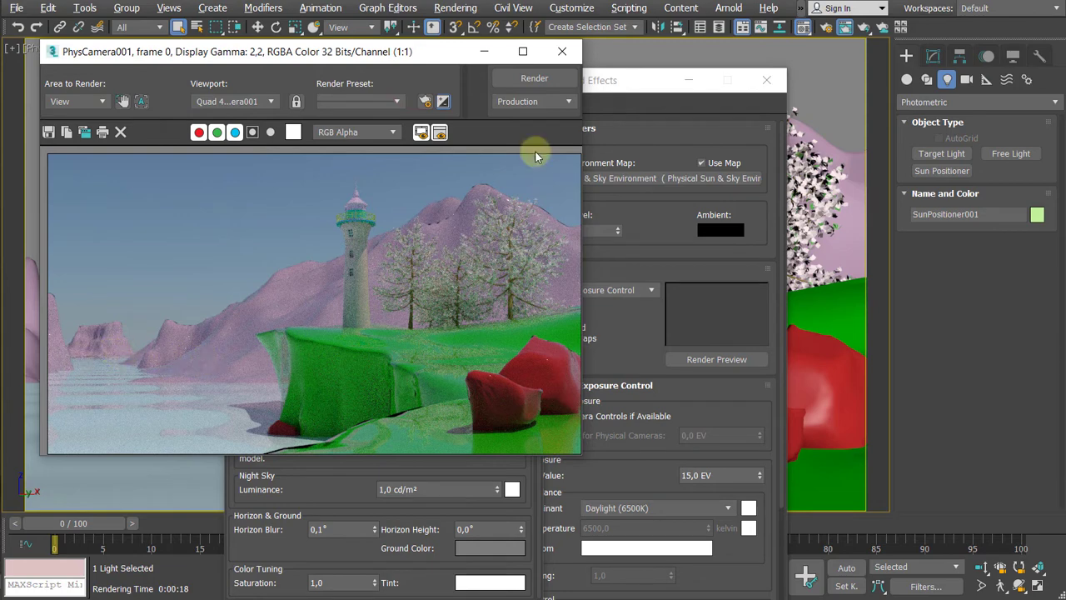
left_click(562, 51)
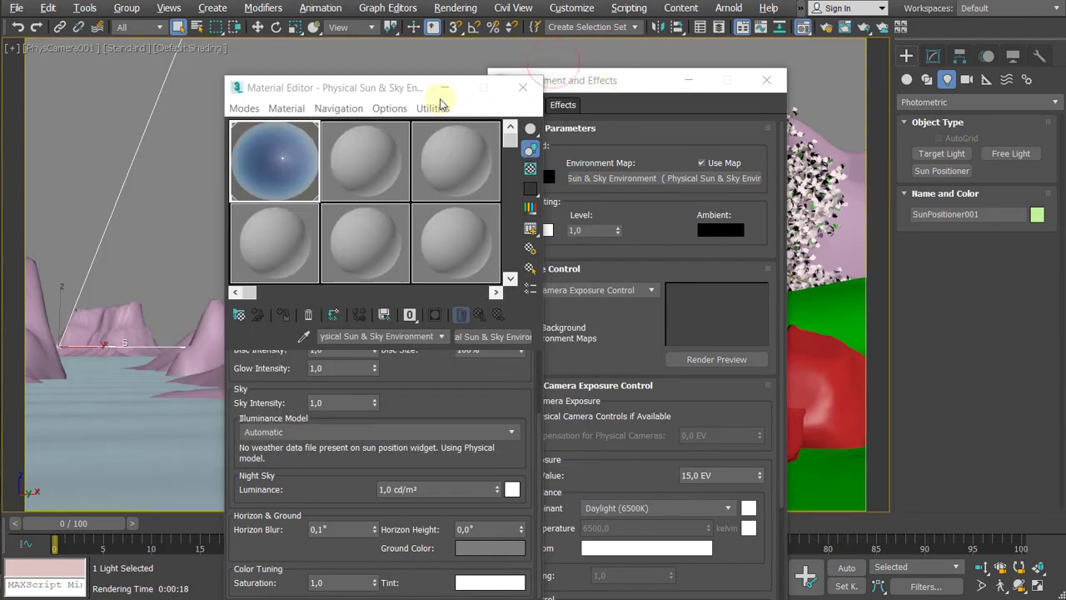
Step: Close the Material Editor and render the exposure preview for the Physical Camera Exposure Control
left_click_drag(321, 85, 346, 48)
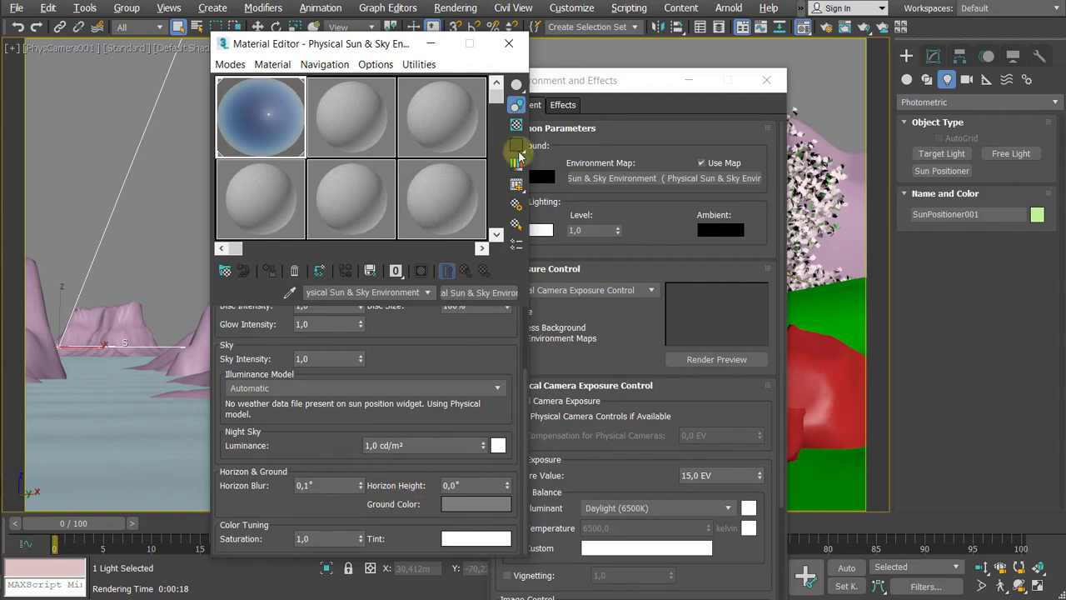
left_click_drag(361, 45, 341, 54)
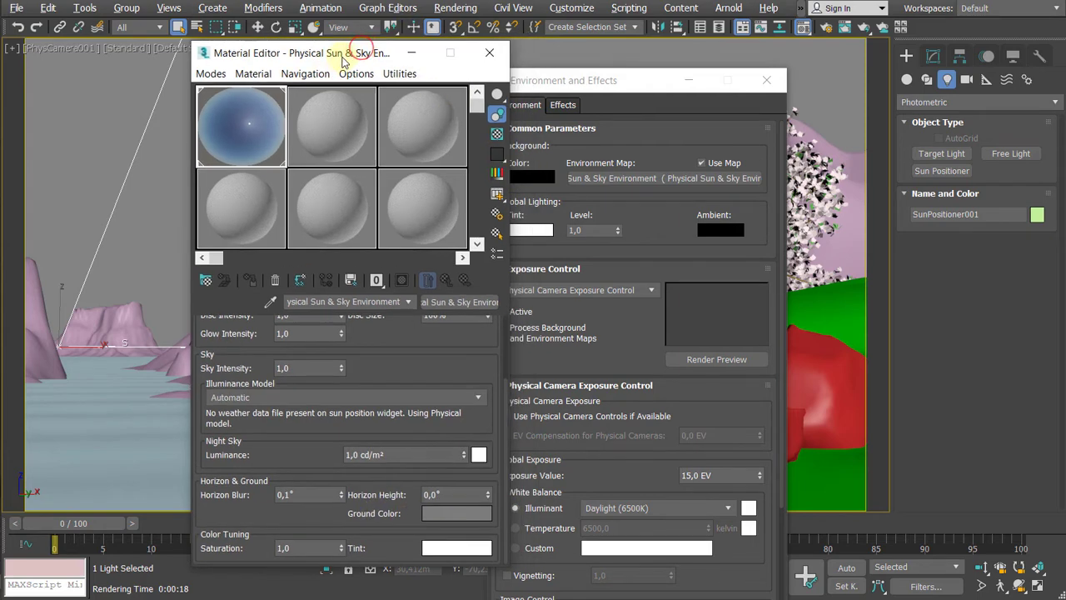
left_click(489, 53)
left_click_drag(599, 83, 193, 51)
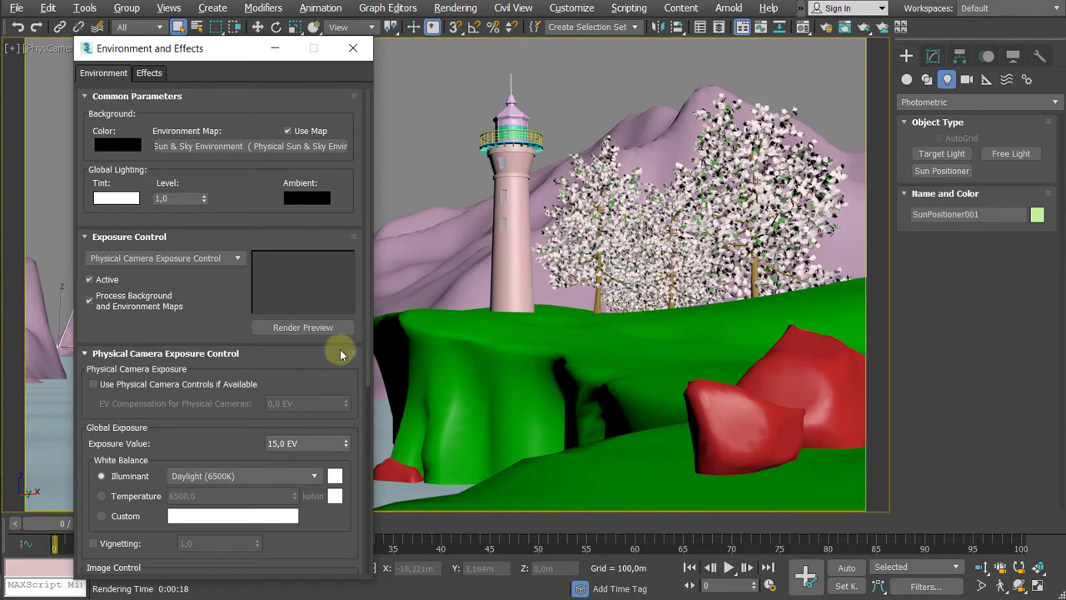
left_click(283, 329)
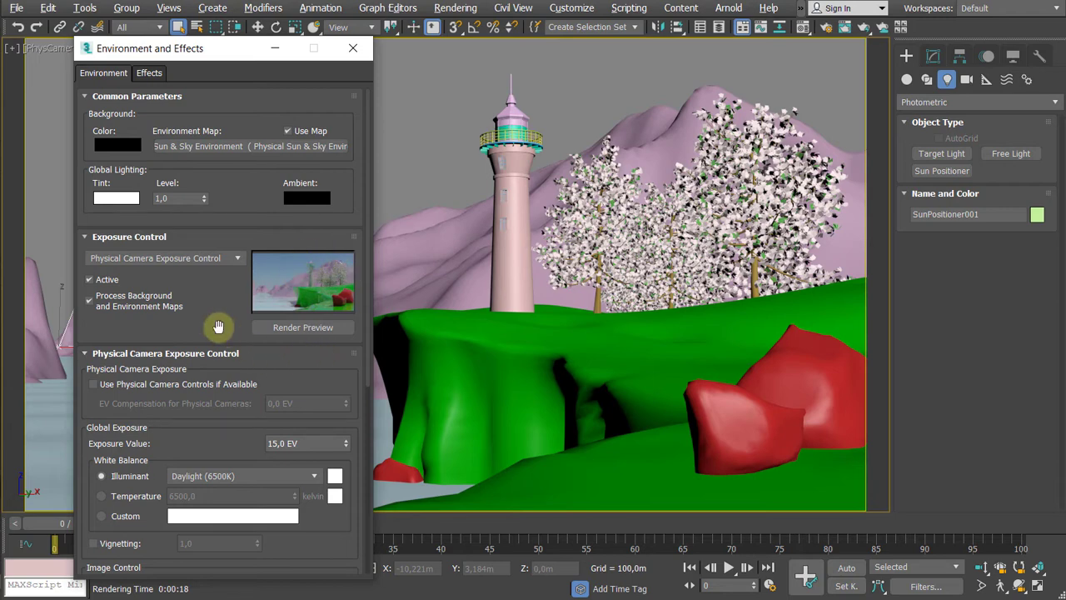
Step: Try midtones of 0.68 and highlights of 0.9 in the exposure's image control, and undo both changes
left_click_drag(216, 328, 204, 250)
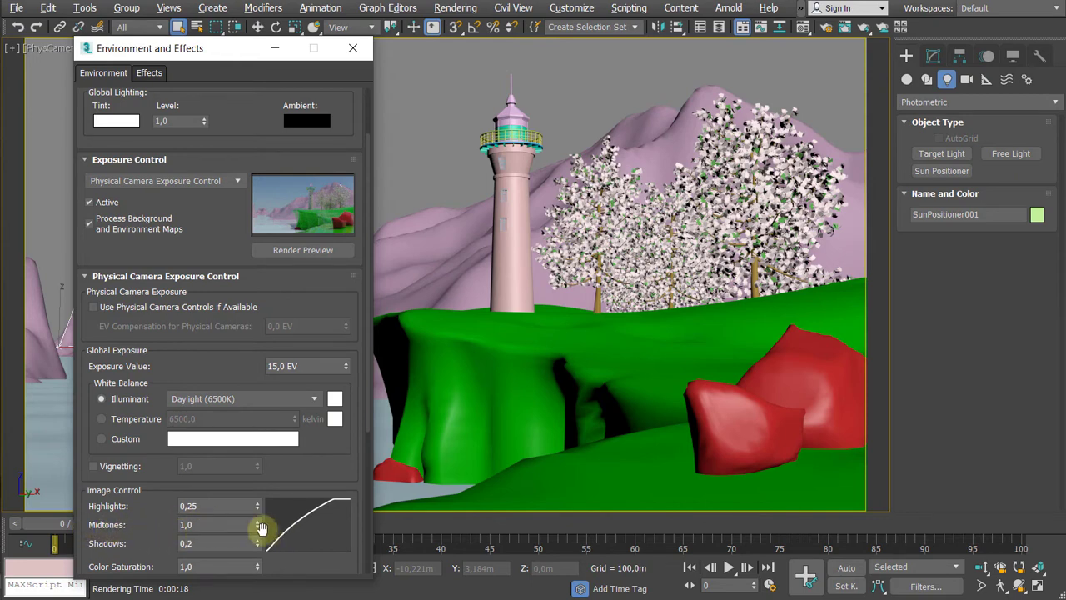
left_click_drag(257, 533, 250, 561)
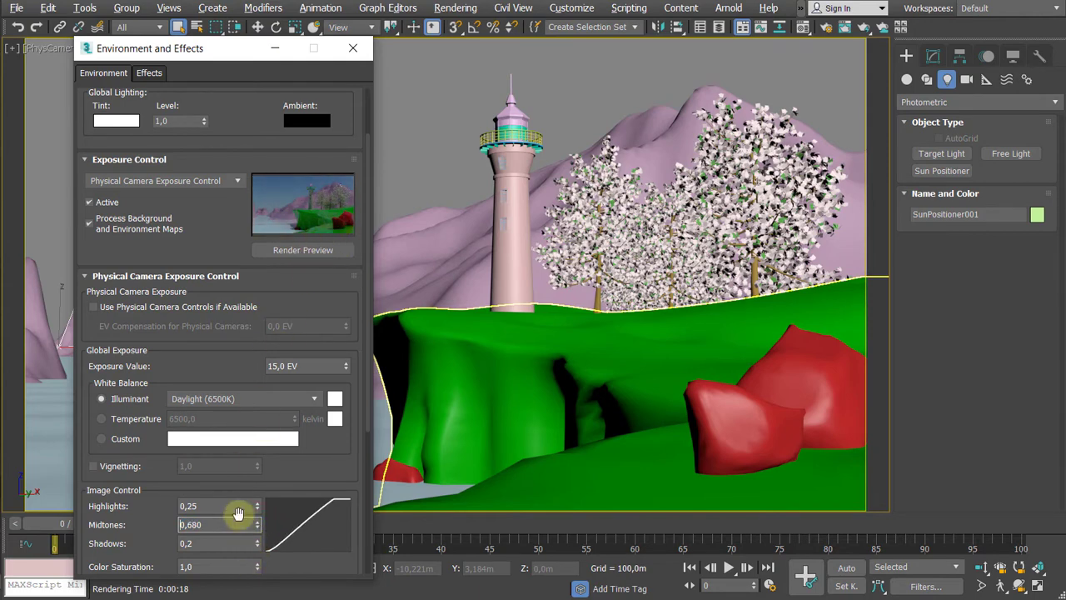
left_click_drag(258, 506, 257, 437)
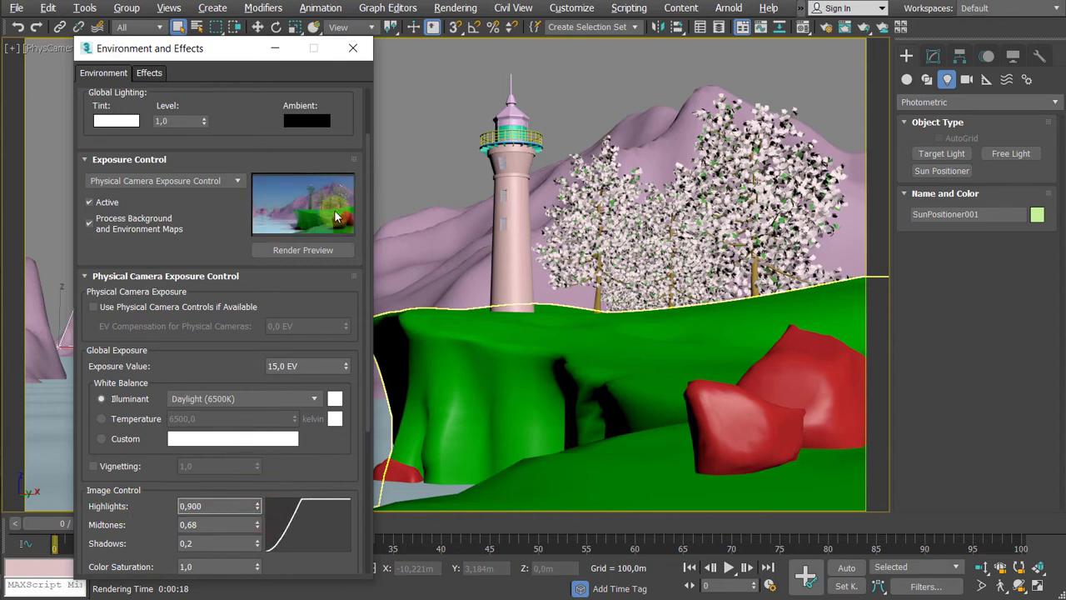
left_click(274, 492)
key("ctrl+z")
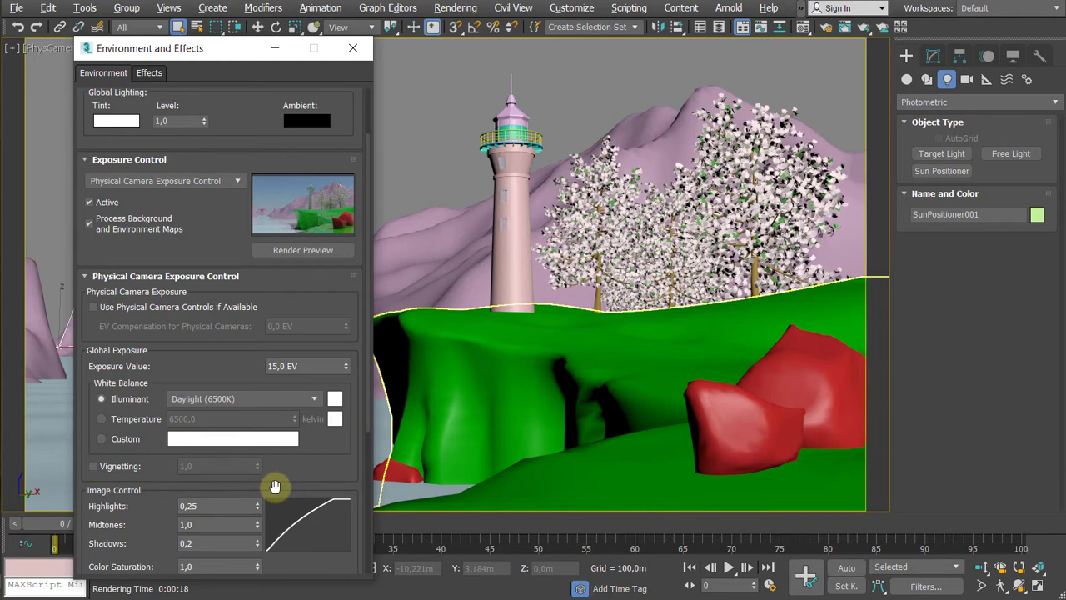
Step: Close the environment settings and select the large mountain Environ_Mountain_001 behind the lighthouse
left_click(358, 53)
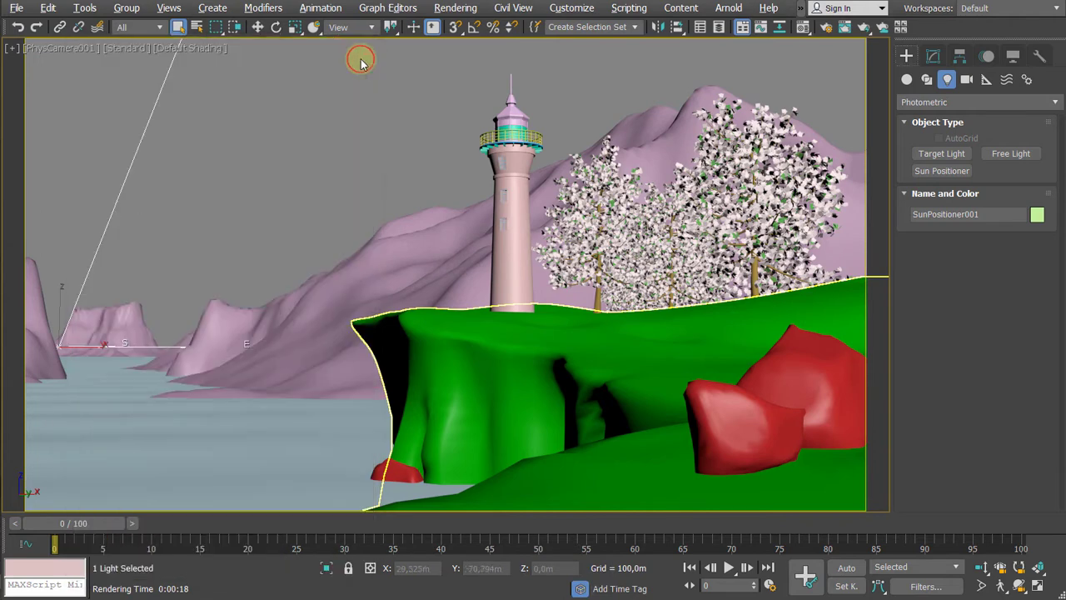
left_click(374, 211)
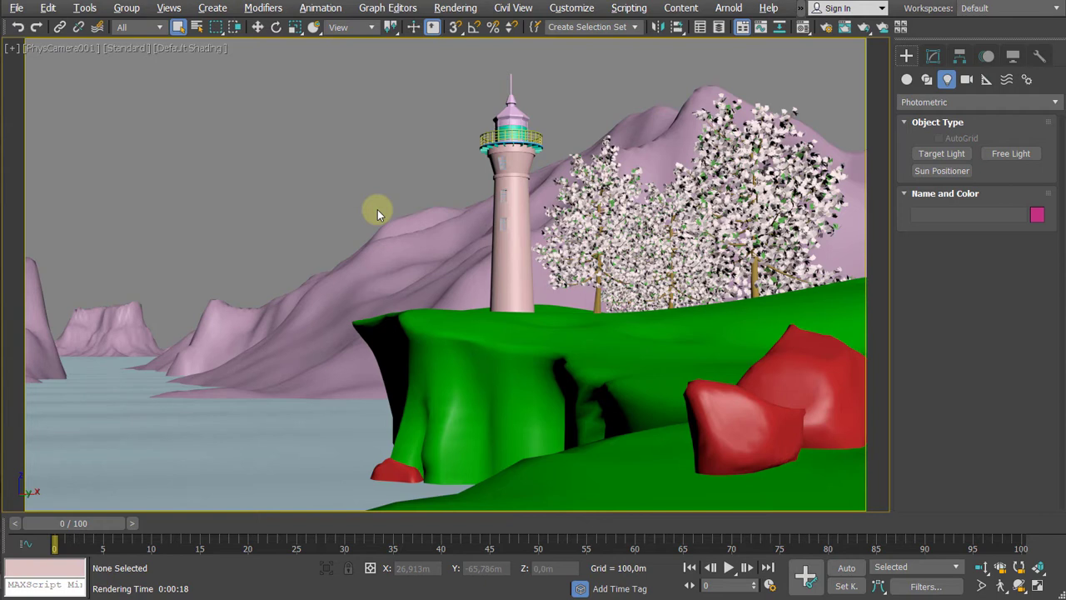
left_click(401, 269)
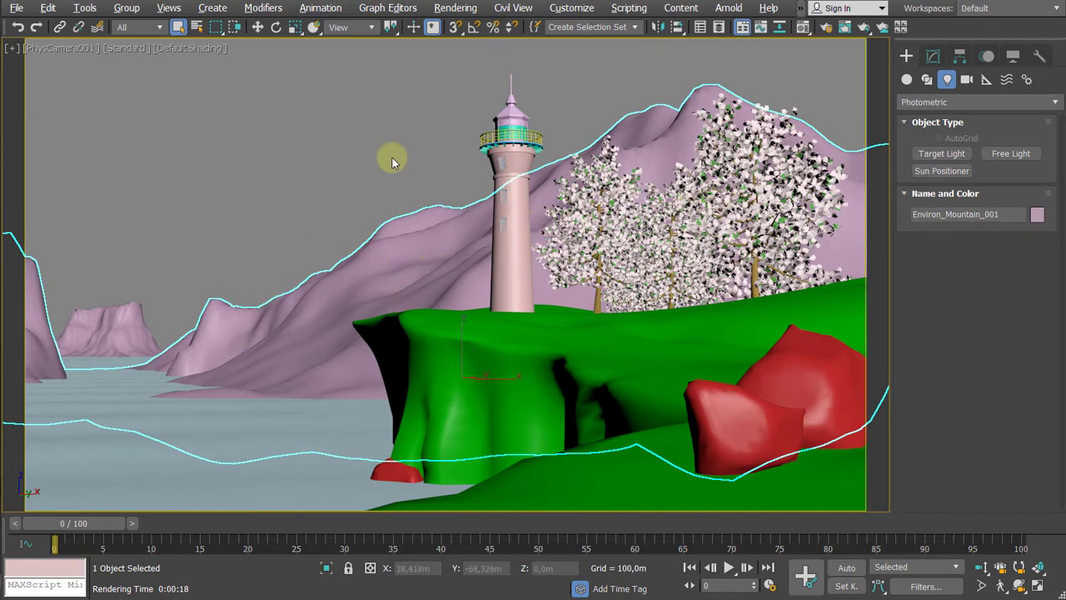
Step: Examine the mountain's full mesh and its placement relative to the water and camera in perspective, and return to the PhysCamera001 view
key("p")
scroll(725, 241, "up", 4)
middle_click_drag(736, 259, 715, 195)
middle_click_drag(716, 194, 750, 239, "alt")
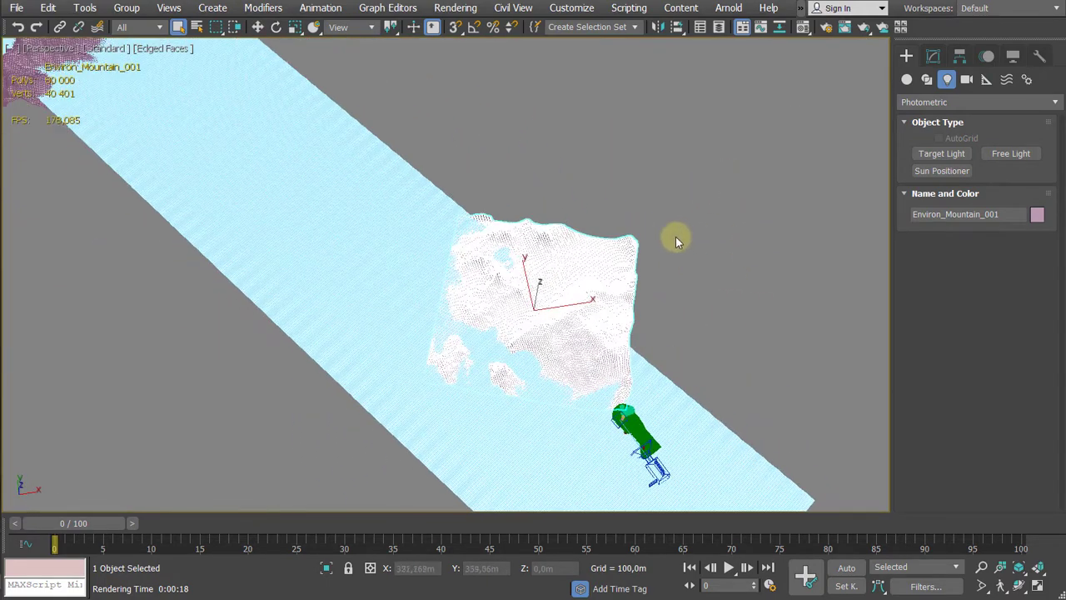
middle_click_drag(676, 242, 769, 190, "alt")
scroll(722, 240, "up", 4)
middle_click_drag(770, 190, 736, 183, "alt")
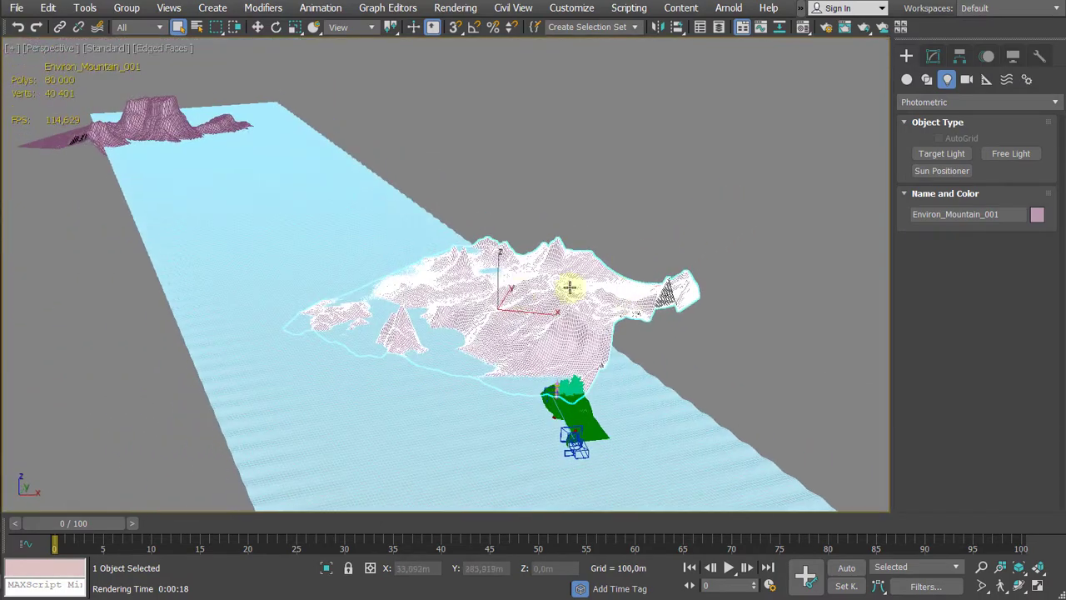
middle_click_drag(668, 202, 691, 157, "alt")
scroll(683, 163, "up", 3)
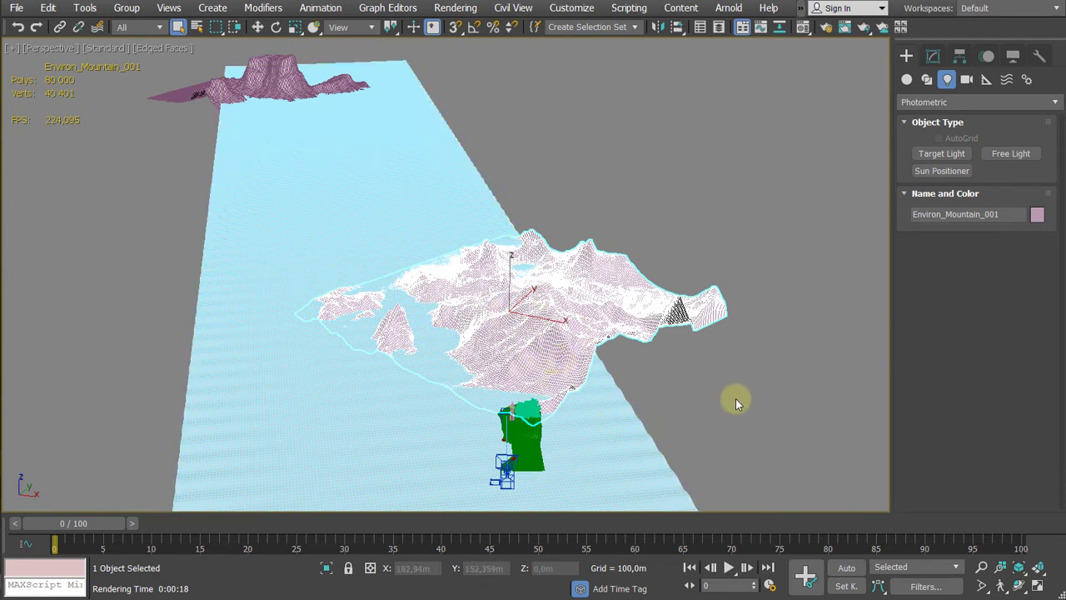
key("c")
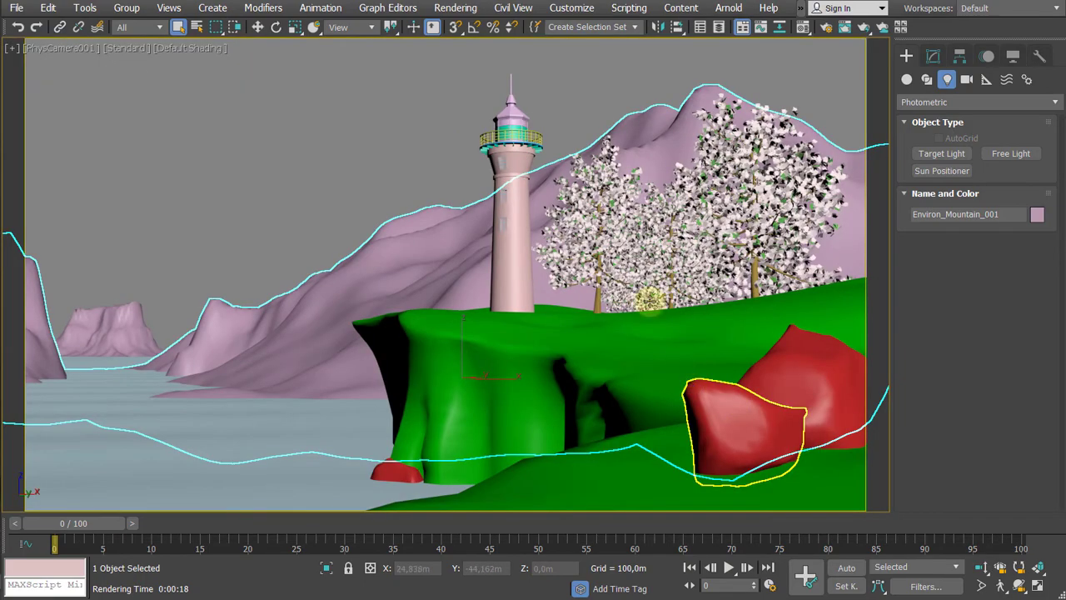
Step: Display edged faces in the camera view and delete the TurboSmooth modifier from Environ_Mountain_001
left_click(644, 302)
key("F4")
left_click(934, 56)
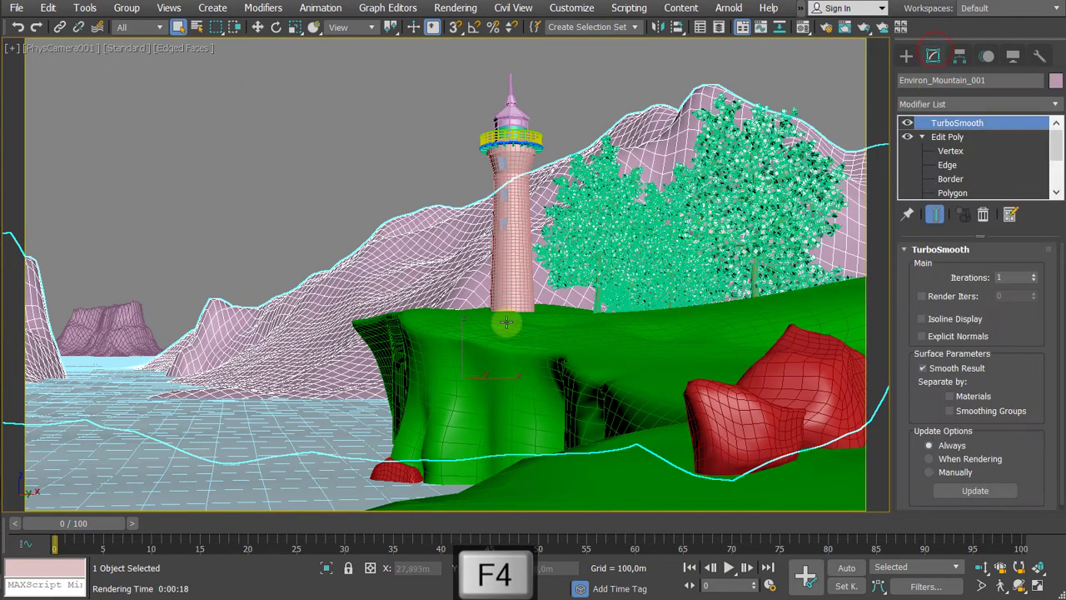
right_click(944, 129)
left_click(933, 150)
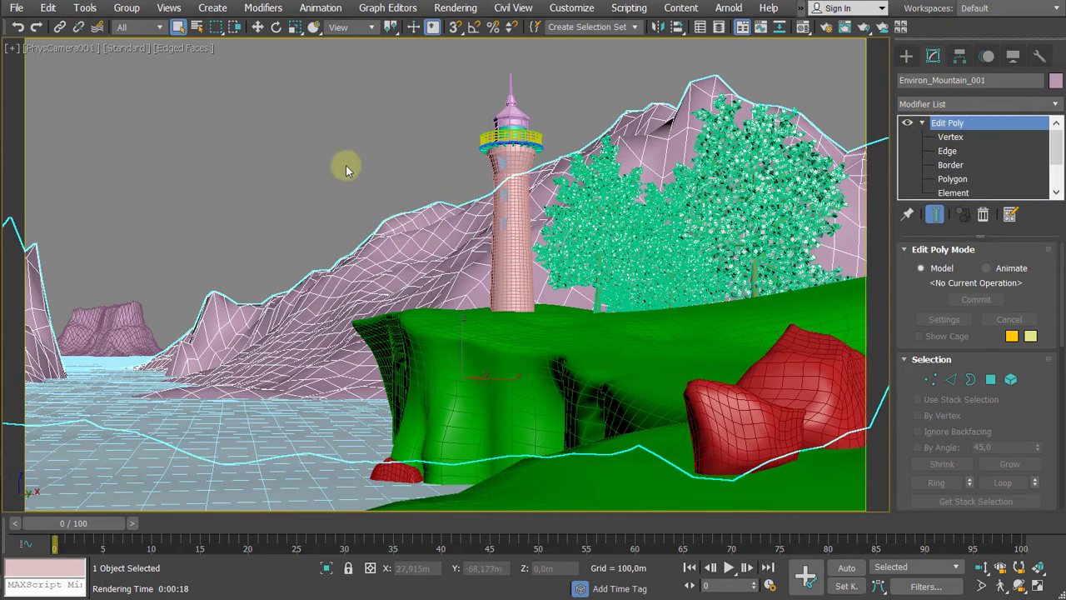
Step: Turn off soft selection at the polygon level of the mountain's Edit Poly modifier and clear the test polygon selection
left_click(953, 178)
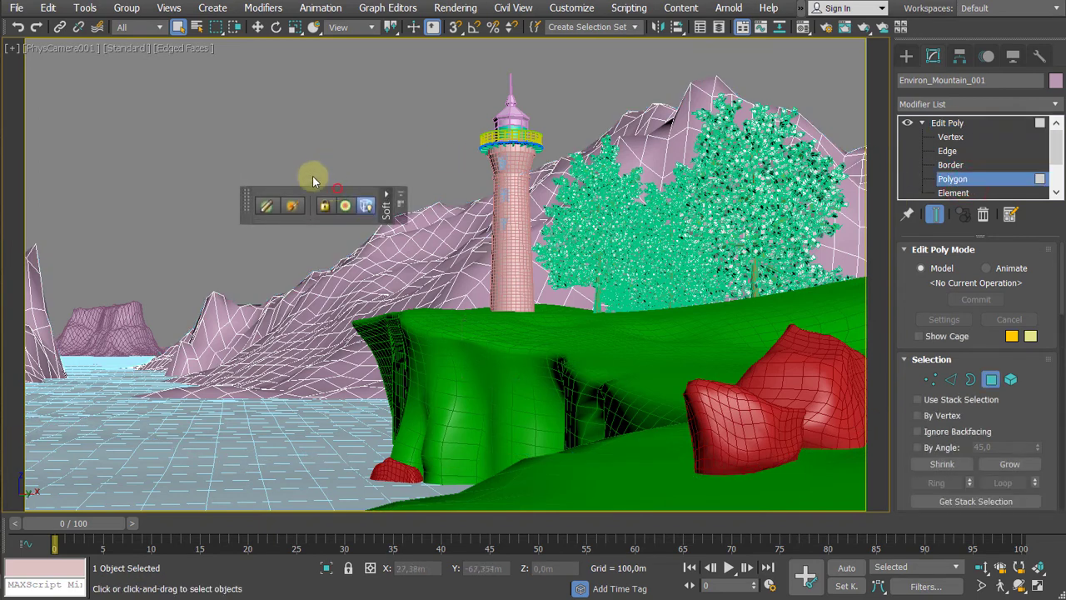
left_click_drag(246, 205, 101, 140)
left_click_drag(372, 161, 469, 270)
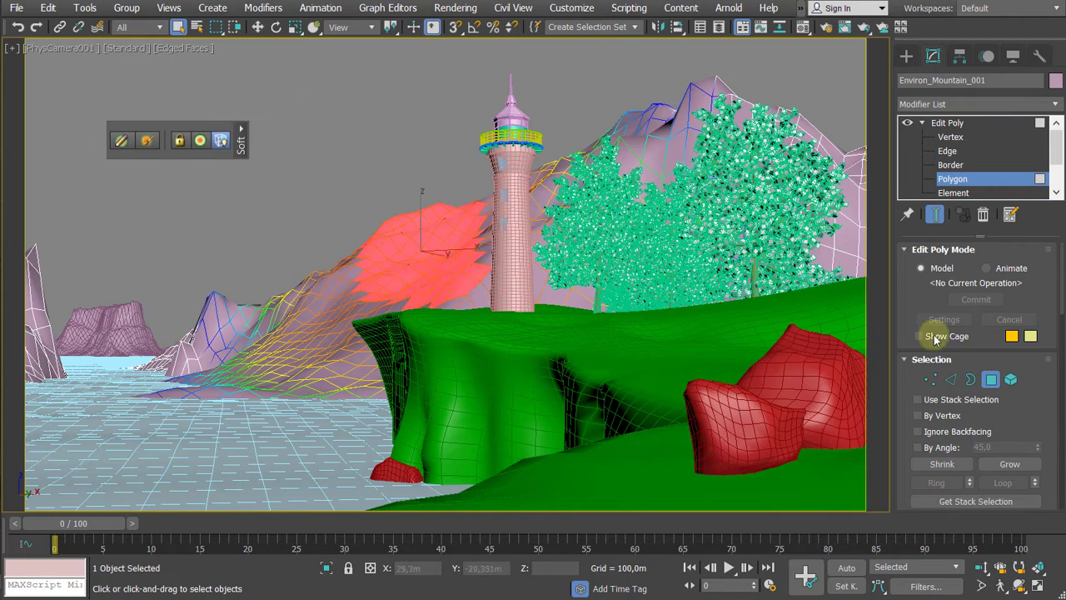
left_click_drag(913, 288, 911, 213)
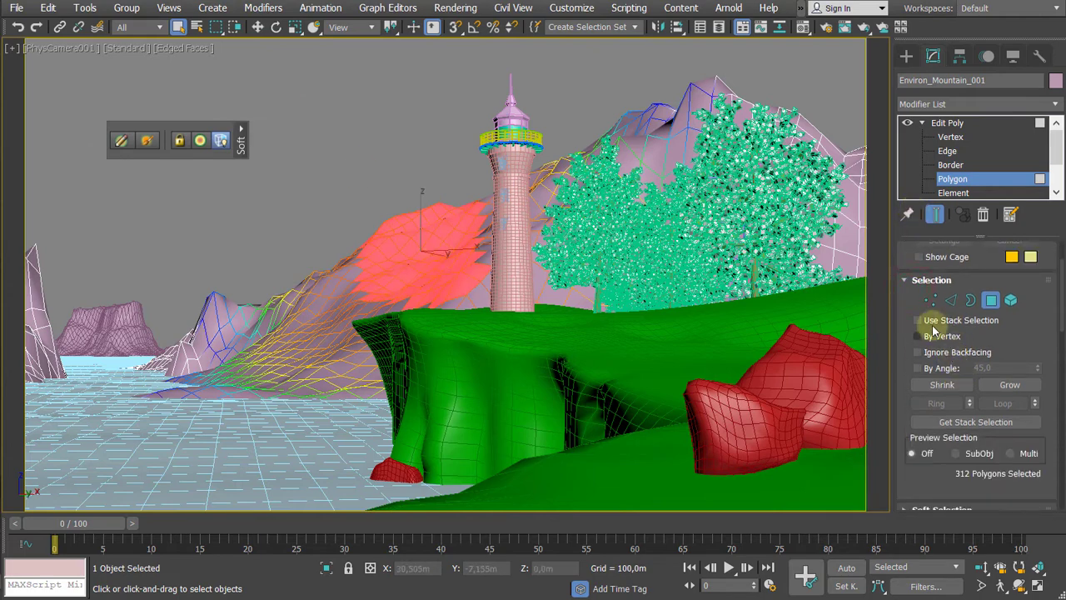
scroll(926, 431, "down", 2)
left_click(907, 445)
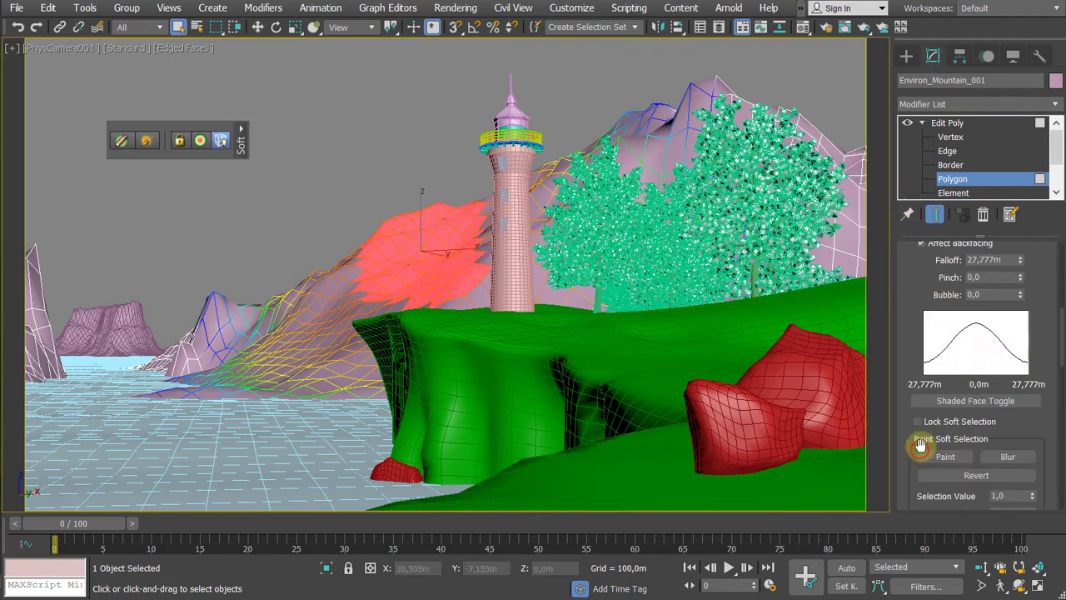
scroll(911, 295, "up", 2)
left_click(919, 270)
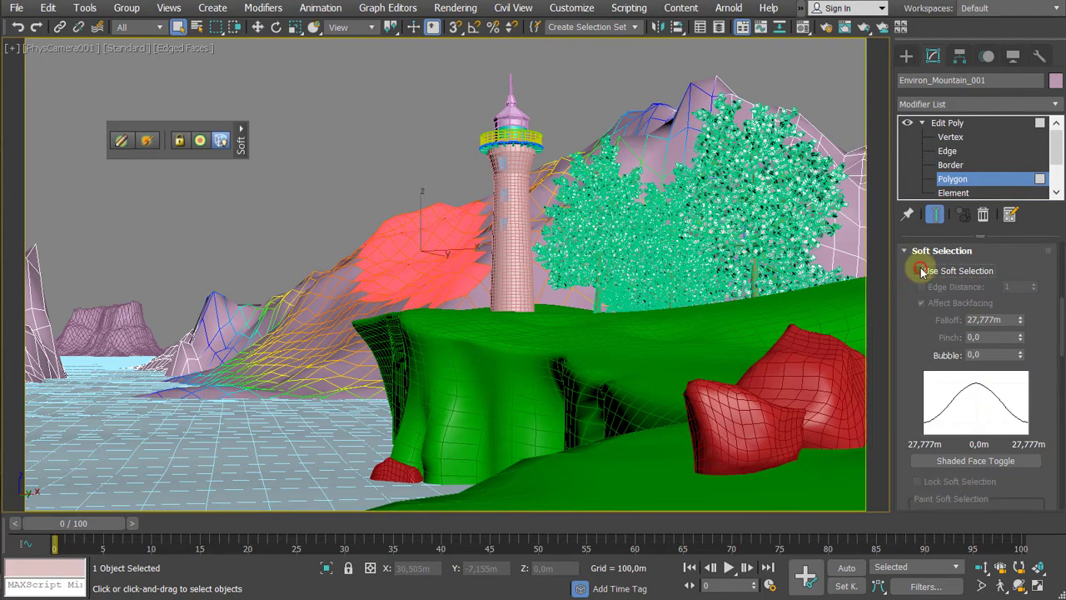
left_click(406, 123)
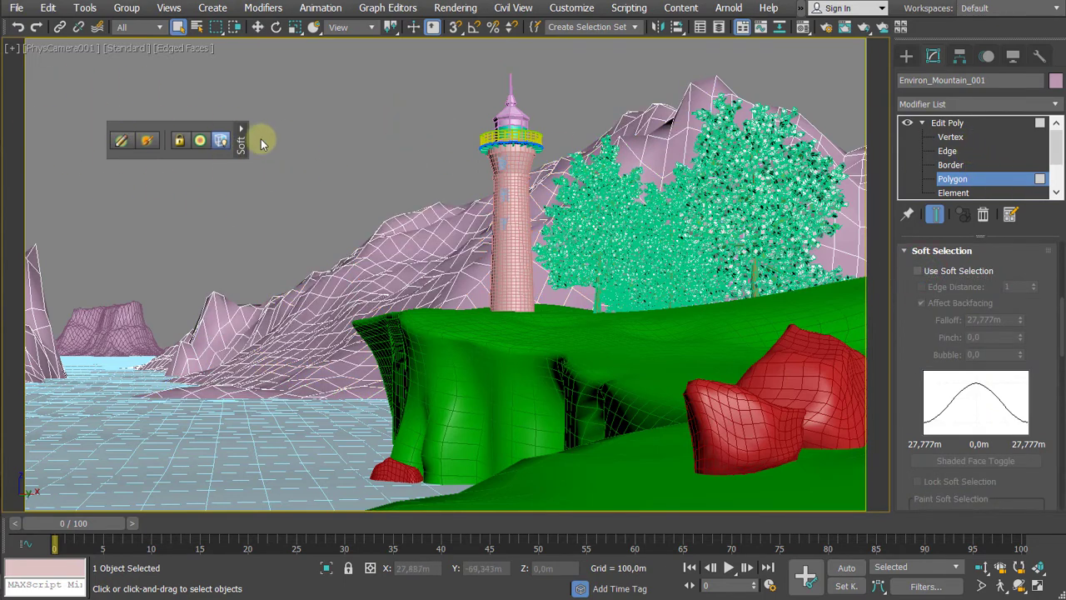
left_click(919, 271)
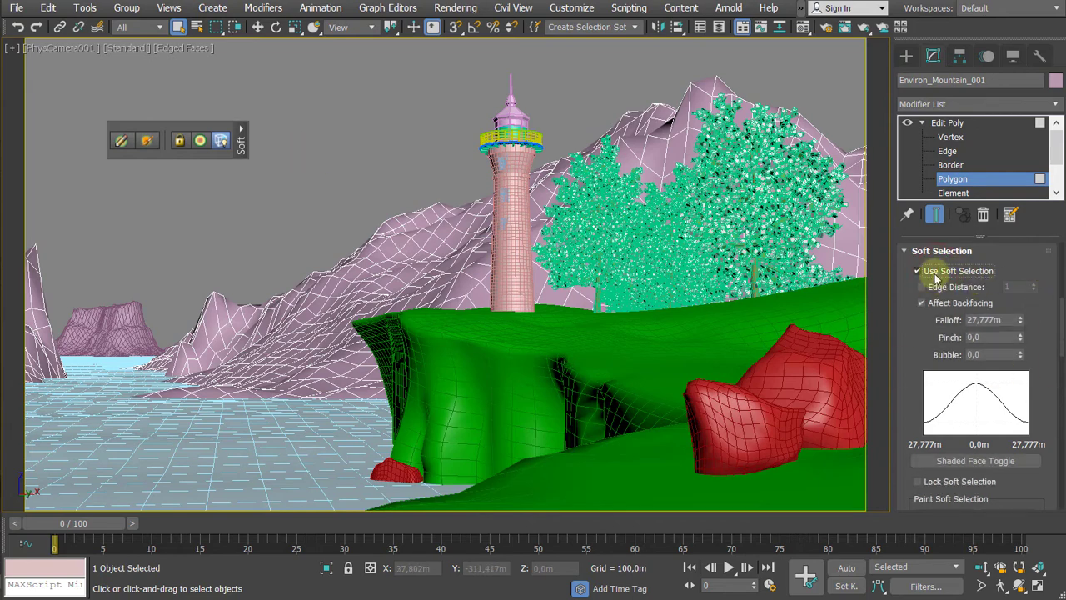
left_click(919, 271)
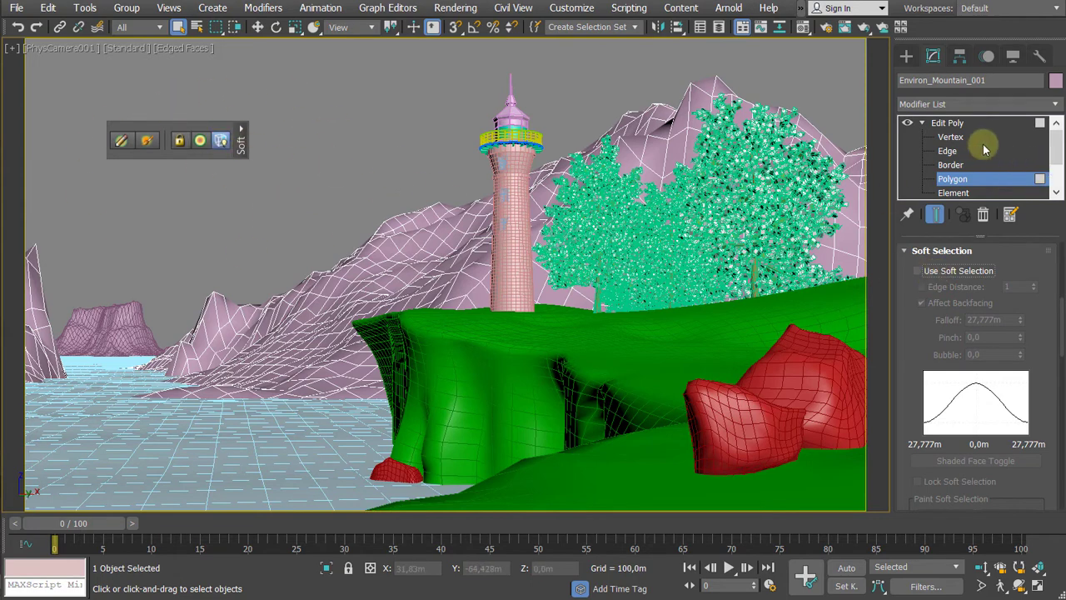
Step: Reselect the mountain and select all its polygons within the PhysCamera001 frame at the Edit Poly polygon level
left_click(971, 122)
left_click(389, 133)
left_click(409, 214)
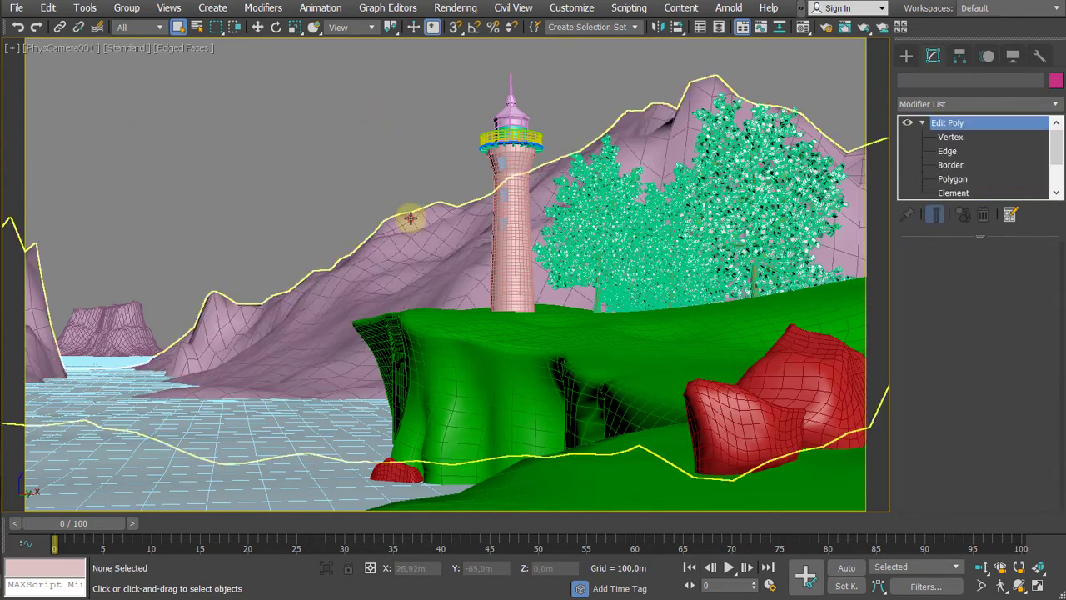
left_click(955, 179)
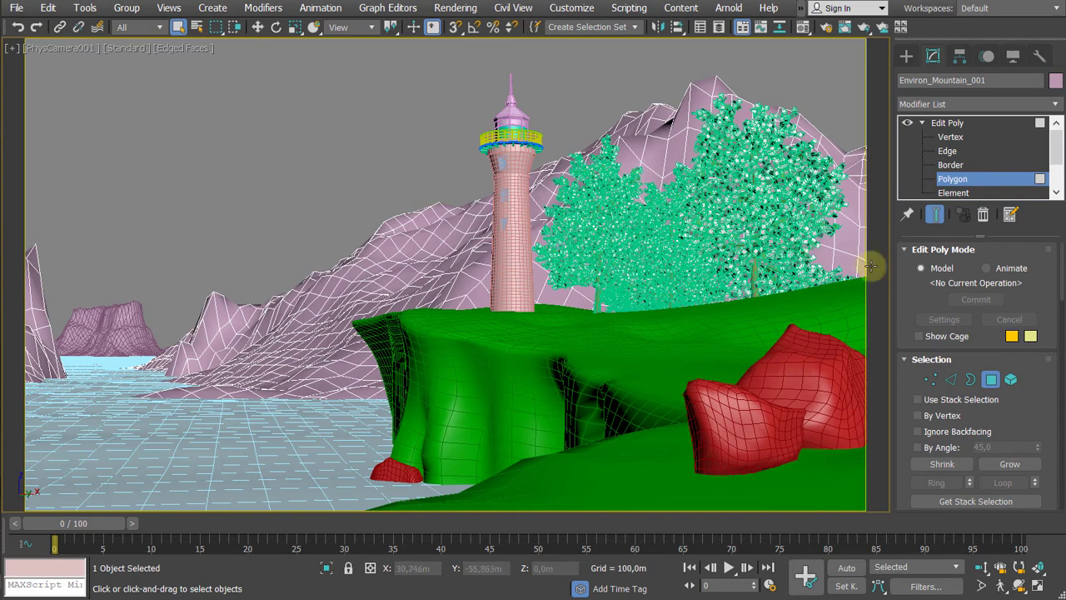
left_click_drag(916, 278, 922, 219)
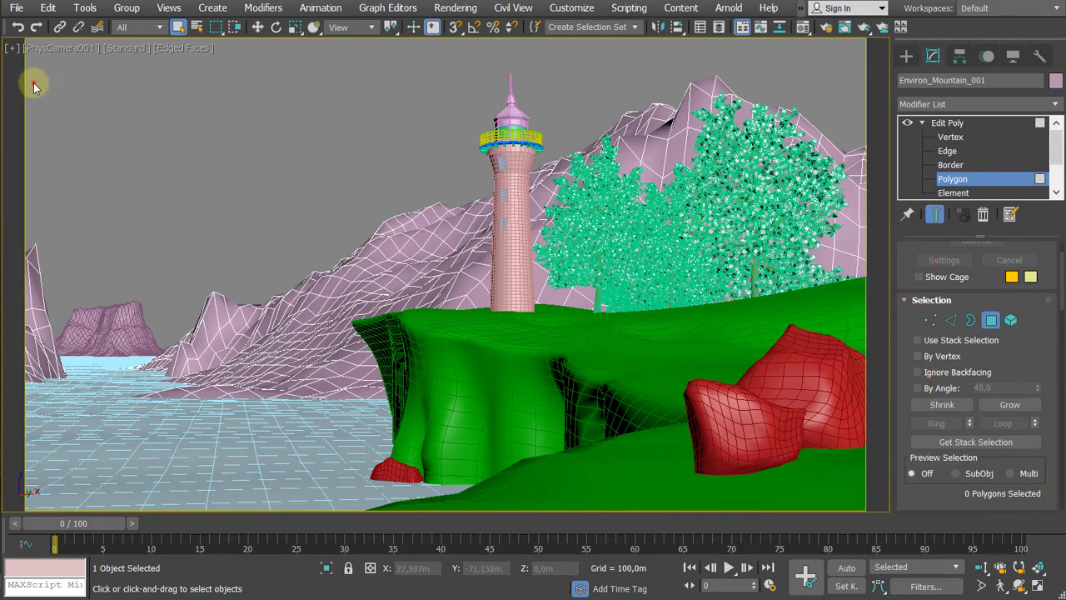
left_click_drag(34, 81, 849, 471)
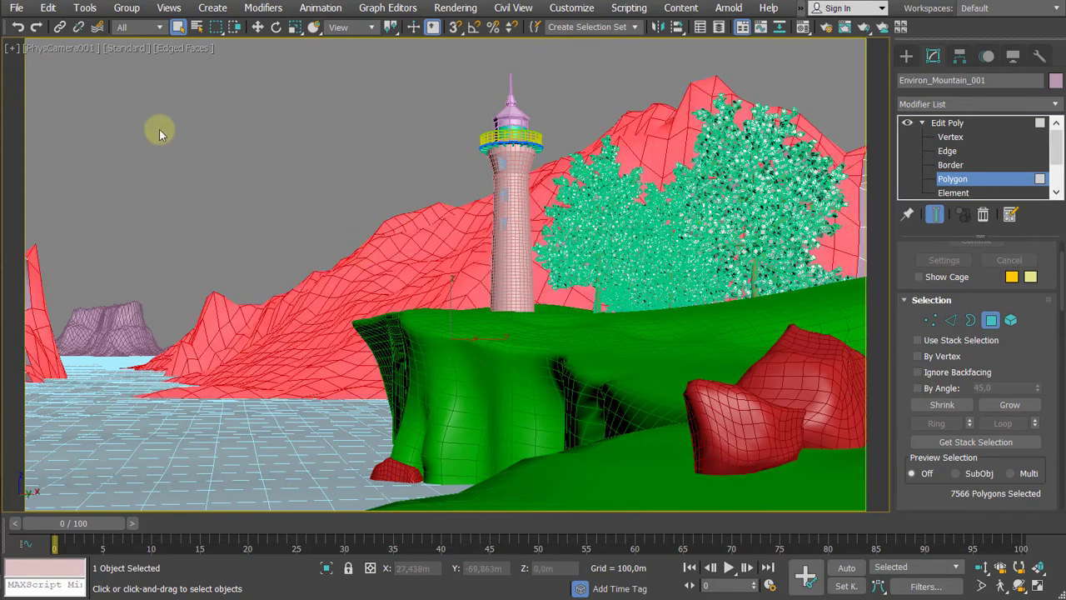
Step: Select all mountain polygons across the full camera frame again and show the selection in the perspective view
left_click_drag(30, 67, 871, 467)
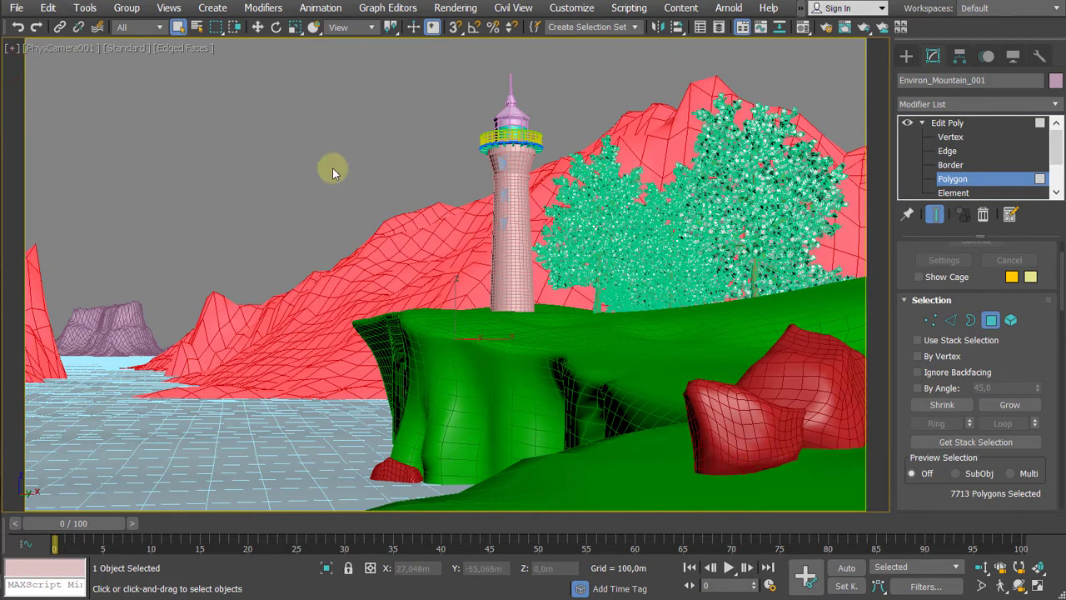
key("p")
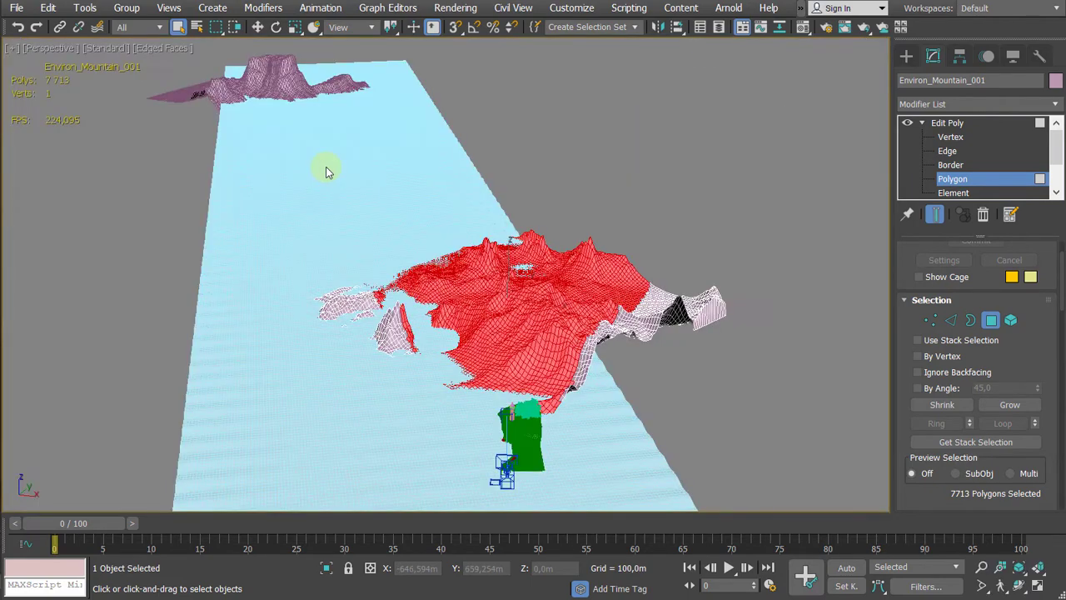
middle_click_drag(617, 195, 666, 168, "alt")
scroll(667, 168, "down", 3)
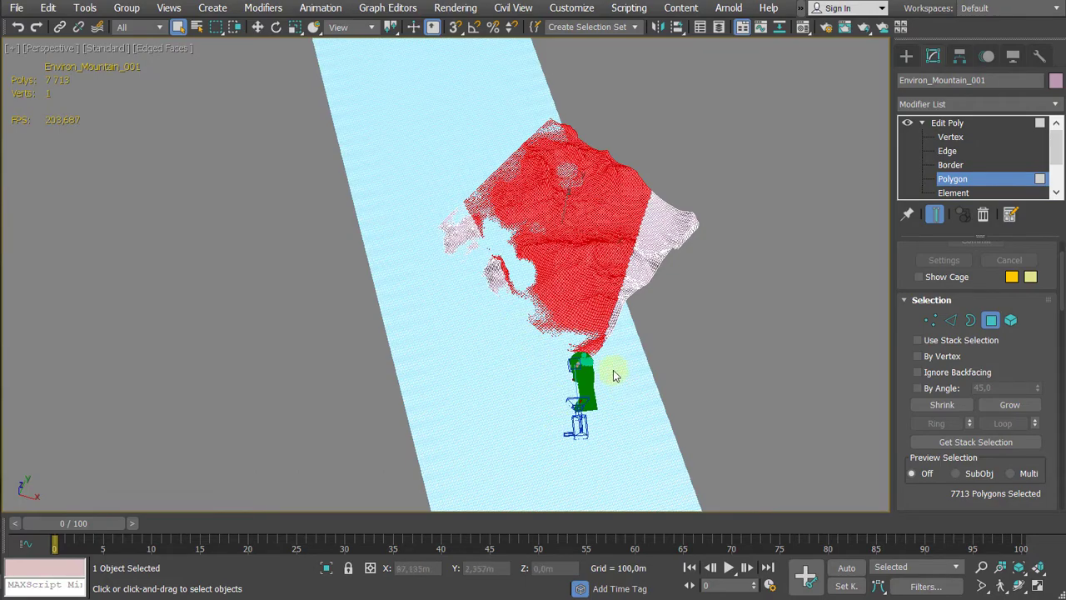
Step: Examine from above which mountain polygons and small islands lie inside and outside the camera-based selection
middle_click_drag(588, 346, 744, 347, "alt")
mouse_move(681, 171)
middle_mouse_down("alt")
mouse_move(681, 210)
mouse_move(685, 174)
middle_mouse_up("alt")
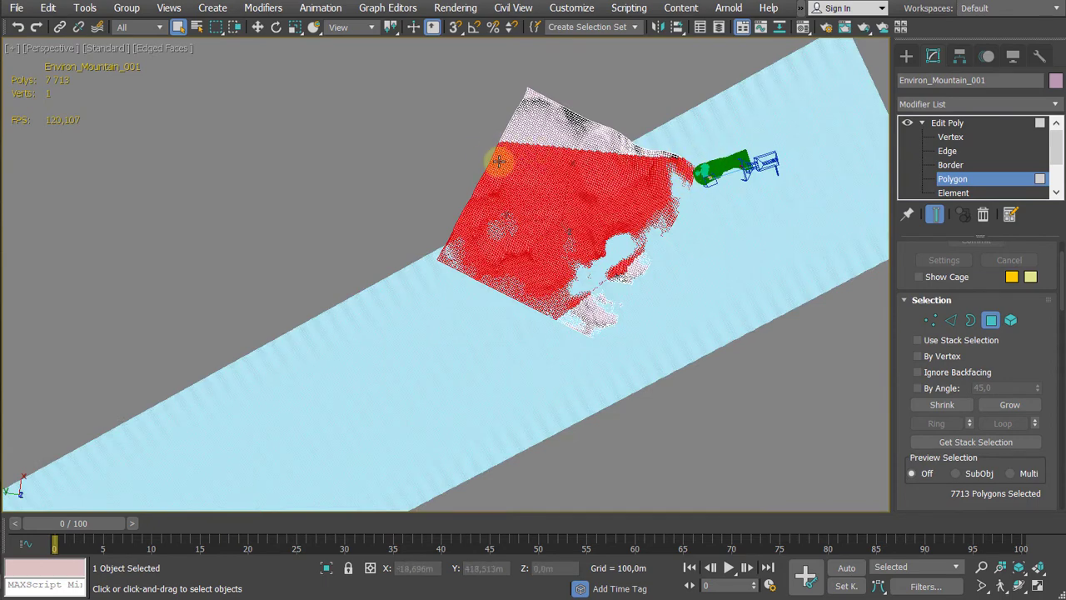
scroll(591, 220, "up", 3)
scroll(605, 315, "up", 3)
scroll(556, 300, "up", 3)
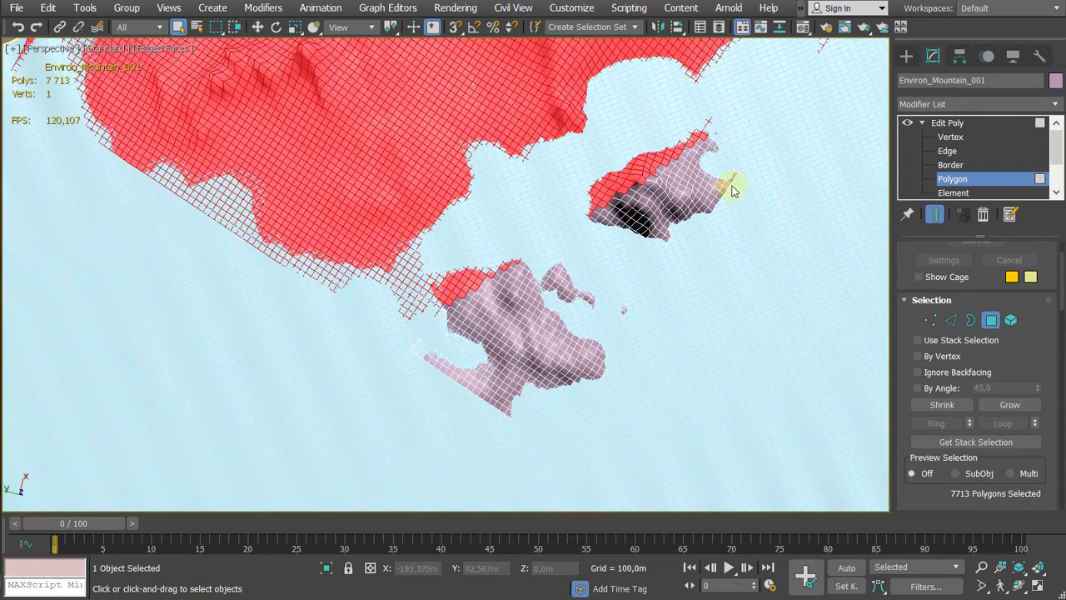
scroll(732, 191, "down", 5)
middle_click_drag(725, 191, 665, 244, "alt")
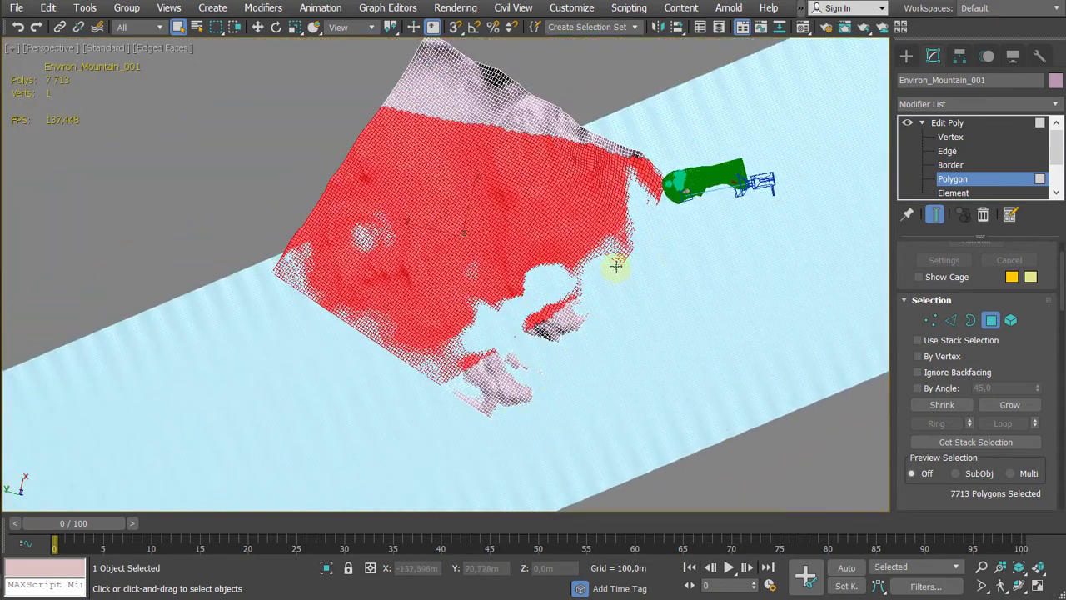
Step: Display the perspective view in wireframe and grow the mountain's polygon selection outward by a few rings
key("F3")
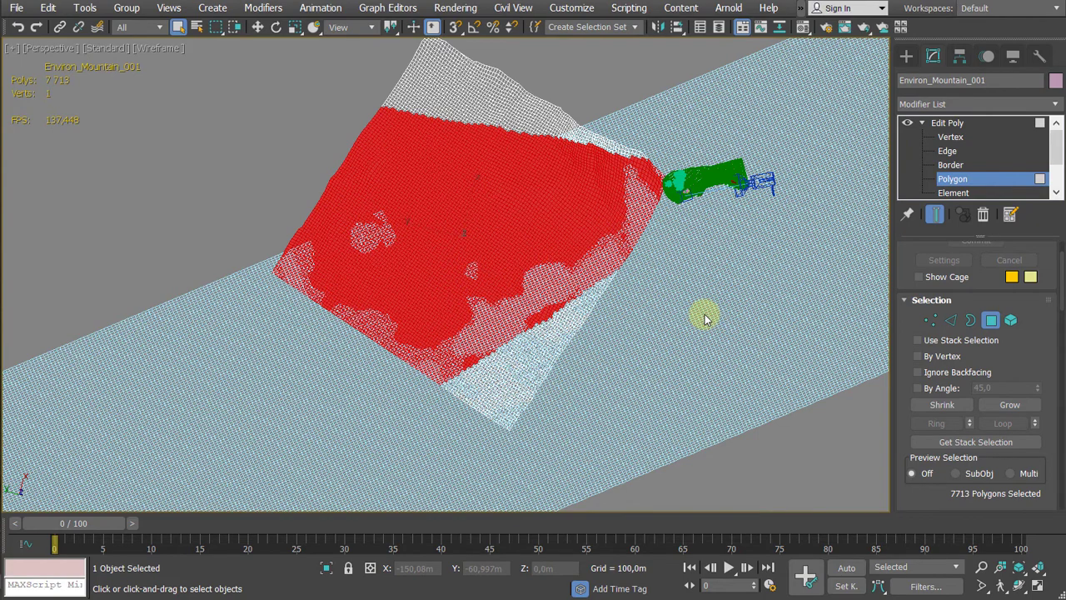
key("F3")
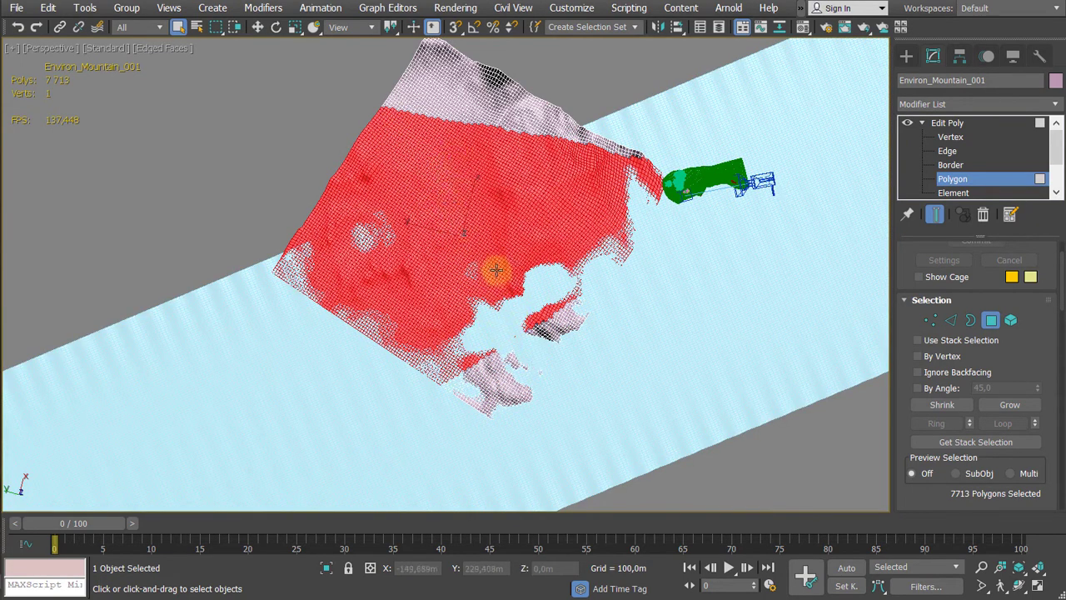
key("F3")
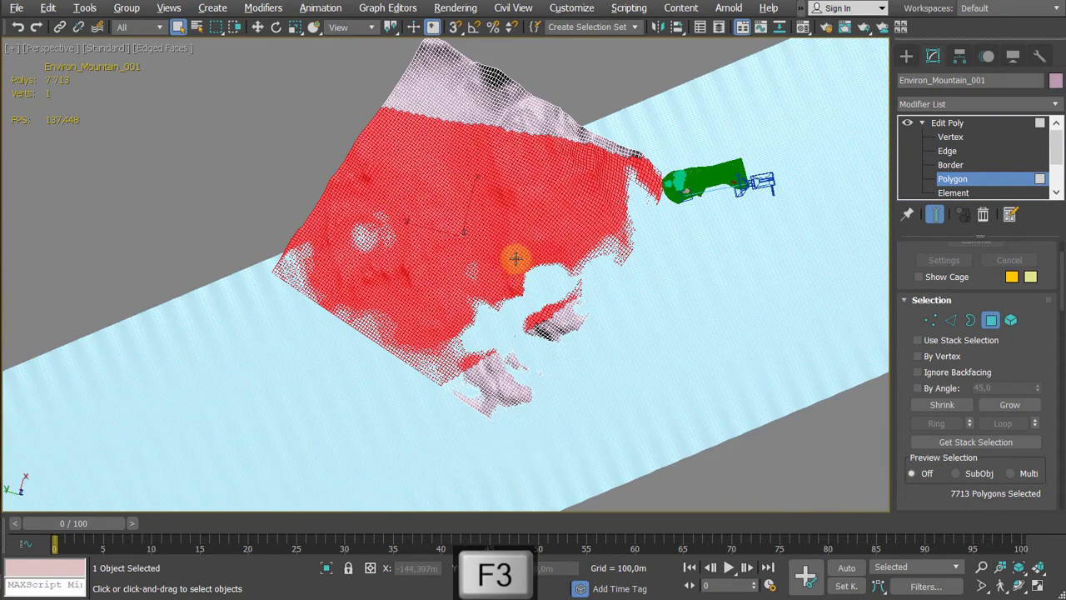
middle_click_drag(512, 255, 507, 242, "alt")
scroll(500, 258, "up", 4)
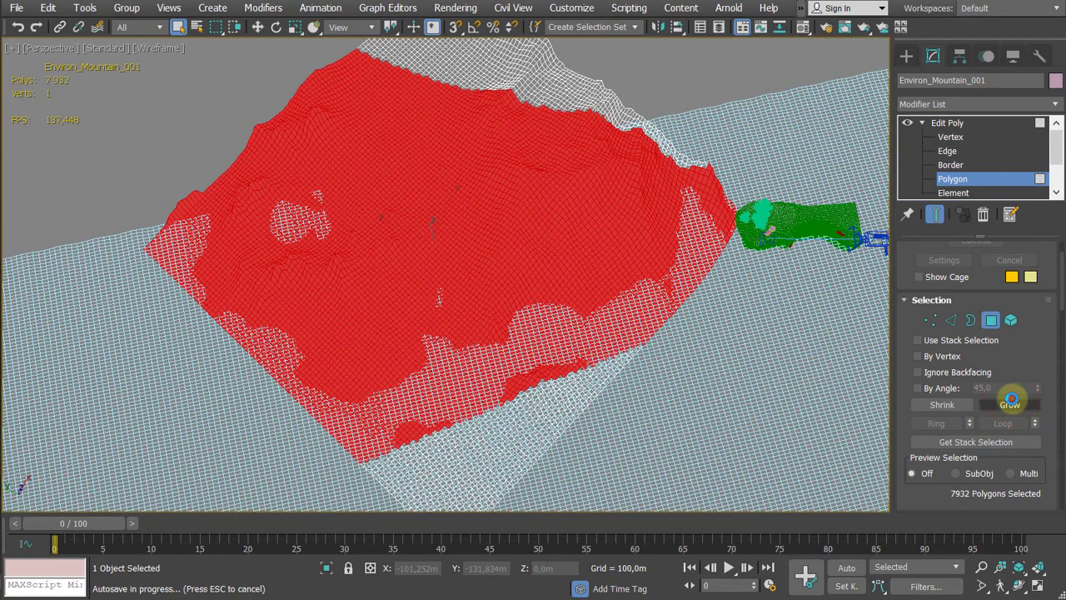
left_click(1011, 404)
left_click(1010, 404)
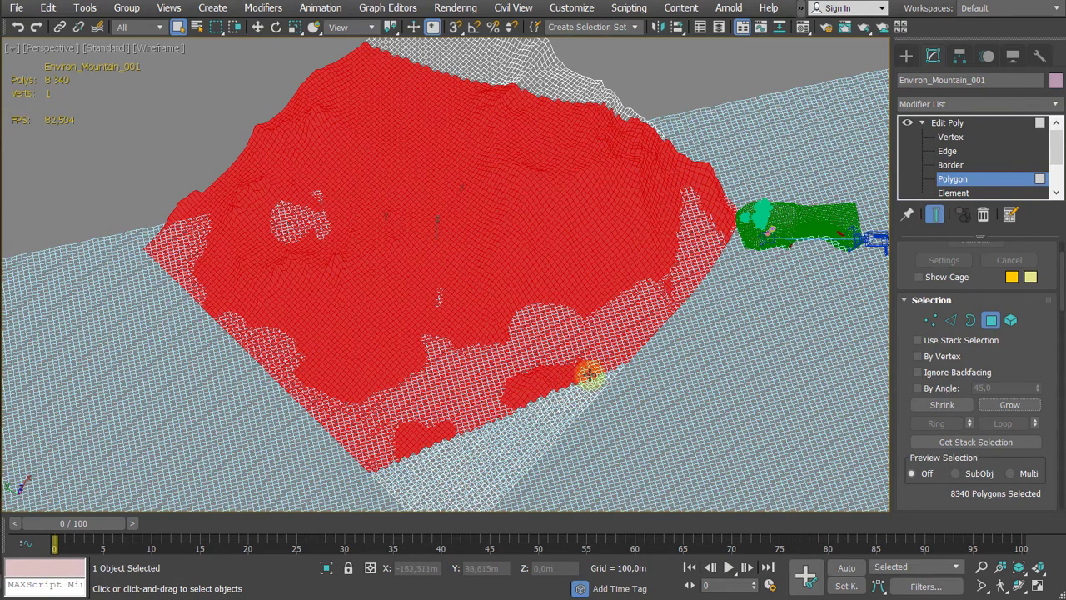
Step: Invert the polygon selection and delete the mountain polygons lying outside the camera's field of view
scroll(500, 392, "down", 5)
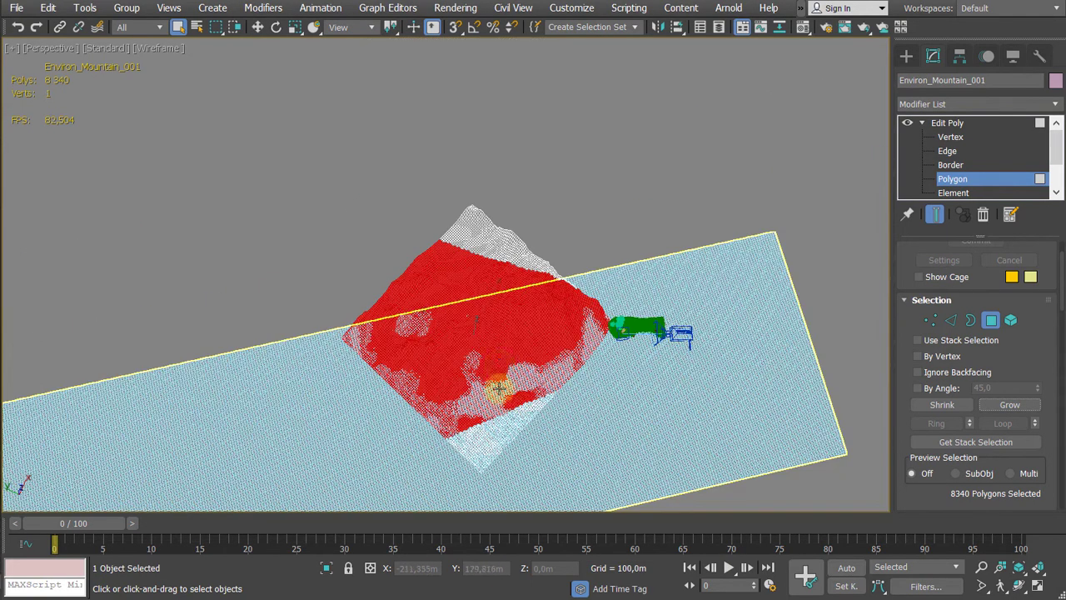
key("ctrl+i")
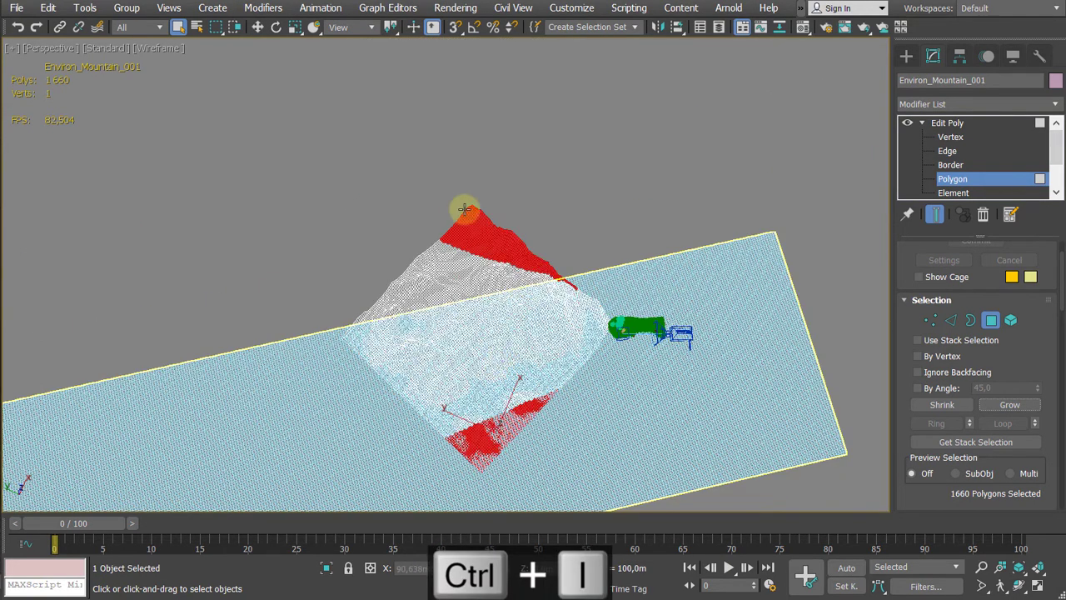
middle_click_drag(486, 267, 455, 214)
scroll(455, 214, "up", 4)
middle_click_drag(456, 162, 413, 160)
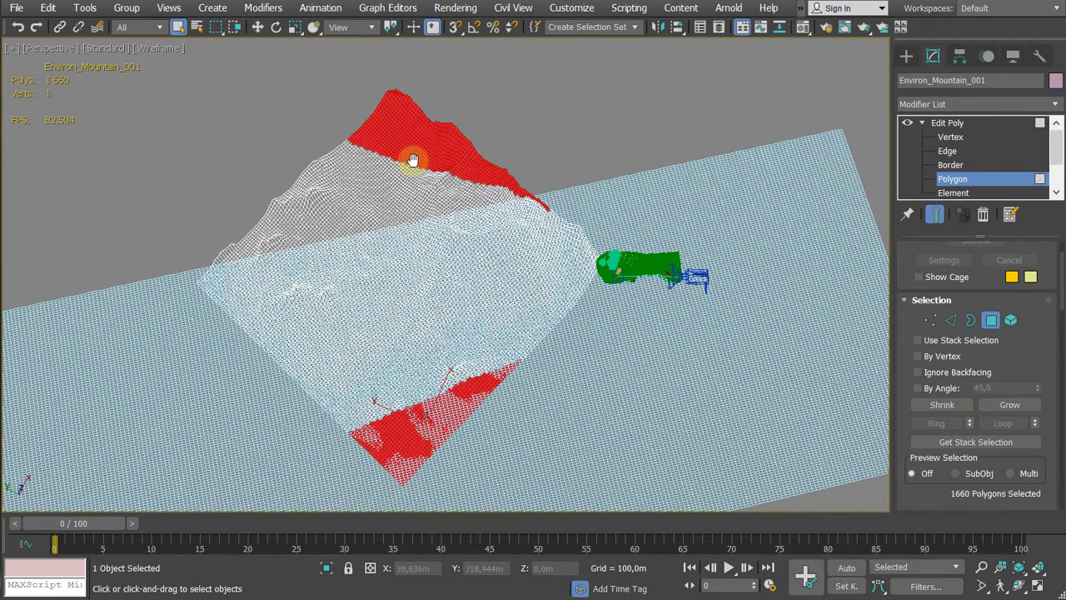
key("Delete")
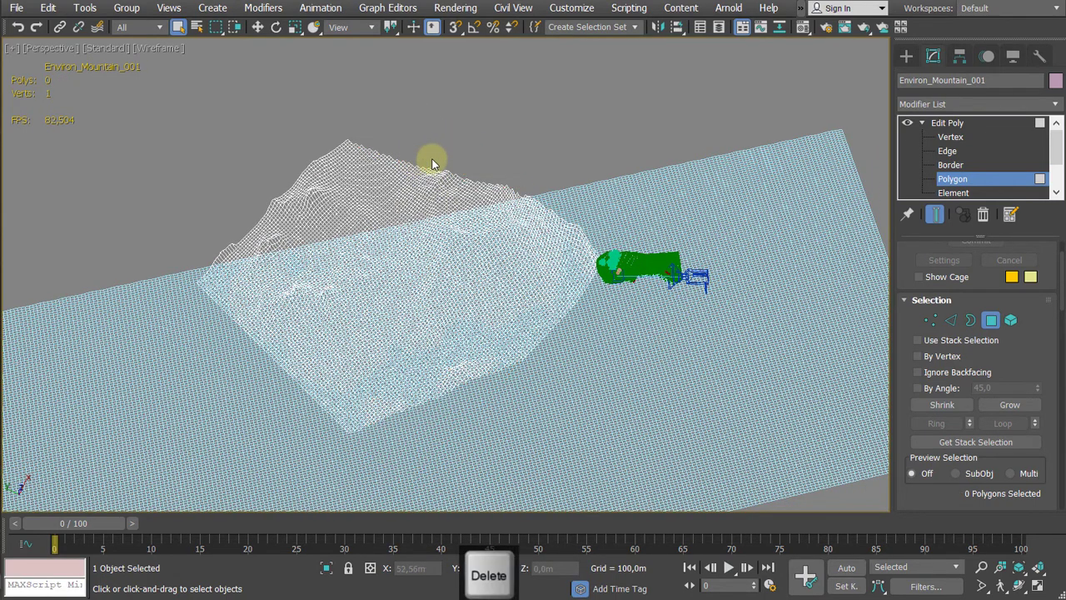
Step: Check the trimmed mountain in the PhysCamera001 and perspective views with shaded and wireframe display
key("F3")
key("F3")
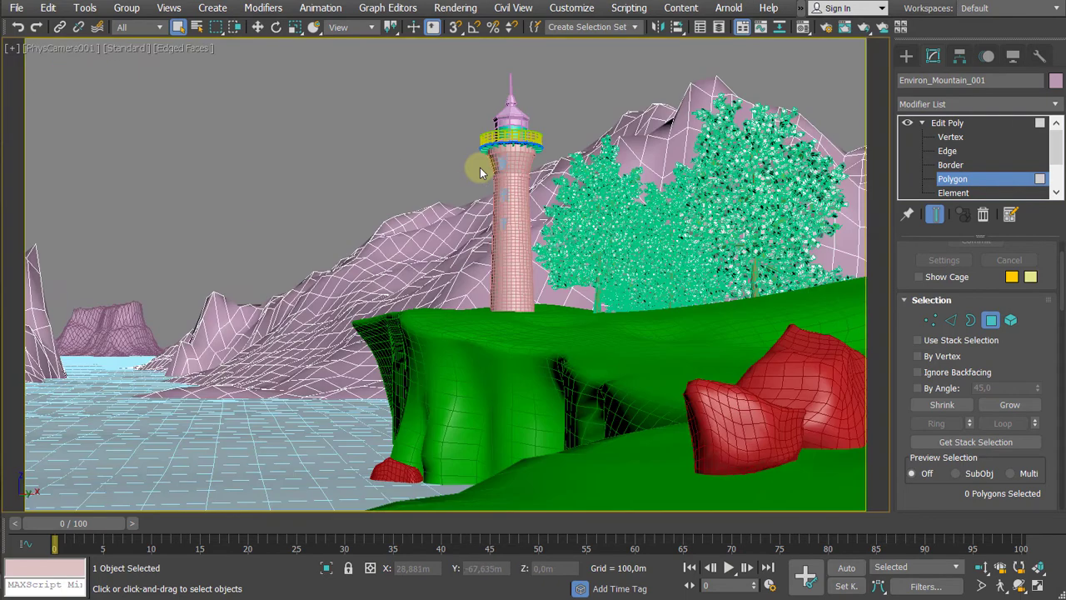
key("F3")
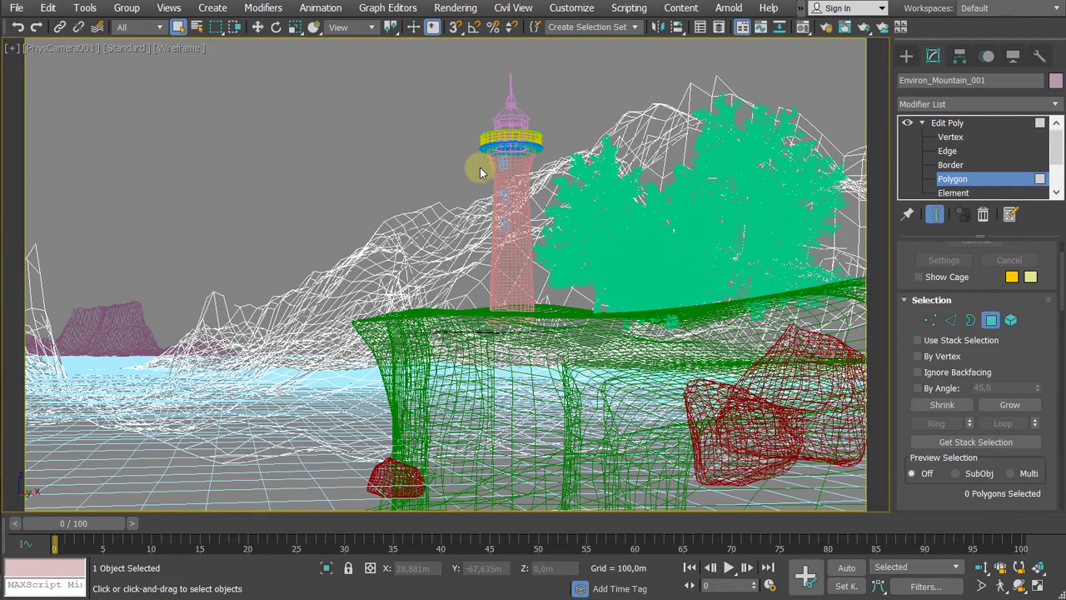
key("F3")
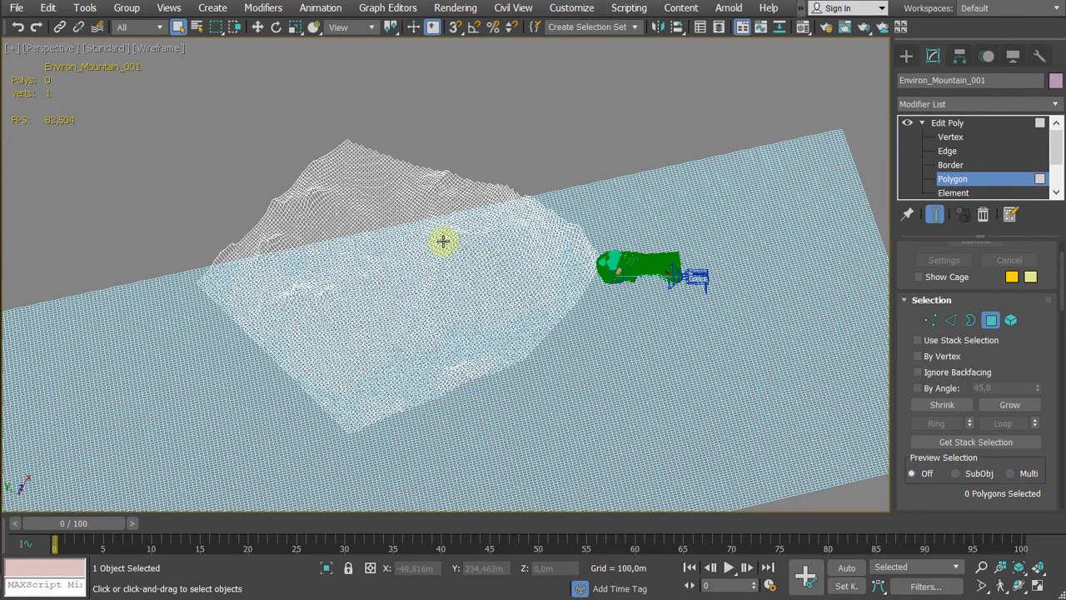
middle_click_drag(443, 240, 426, 265, "alt")
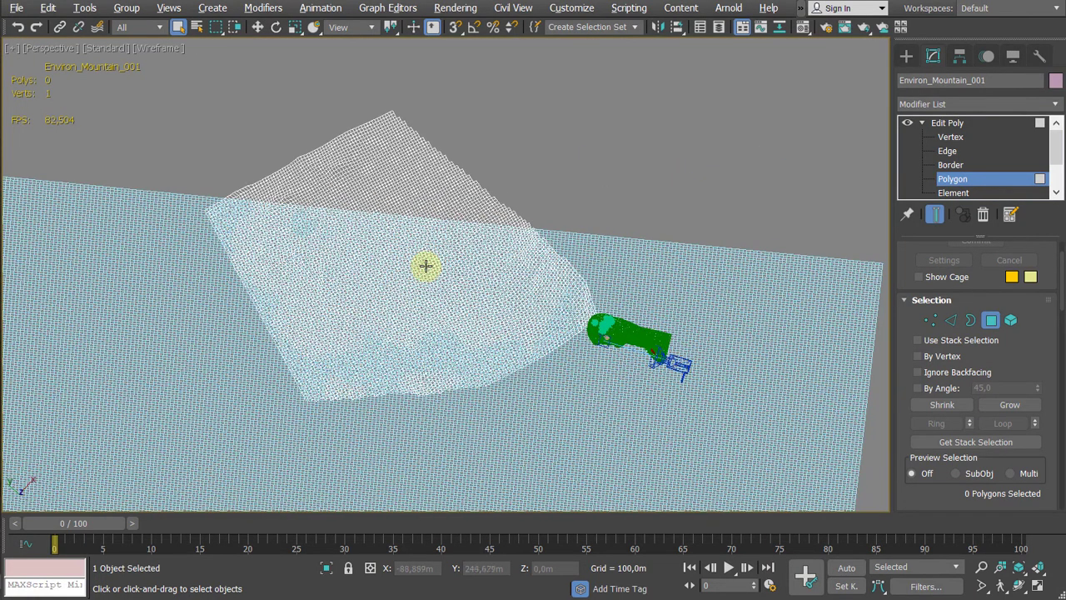
Step: Turn on Ignore Backfacing, select the mountain polygons within the PhysCamera001 frame, and show the selection in perspective
key("F3")
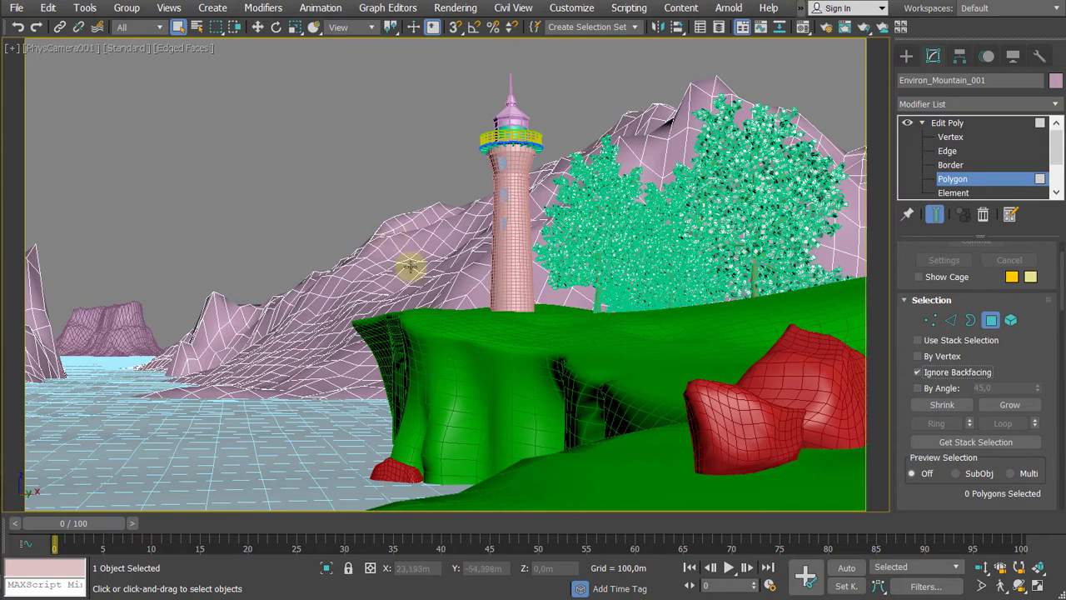
left_click(27, 67)
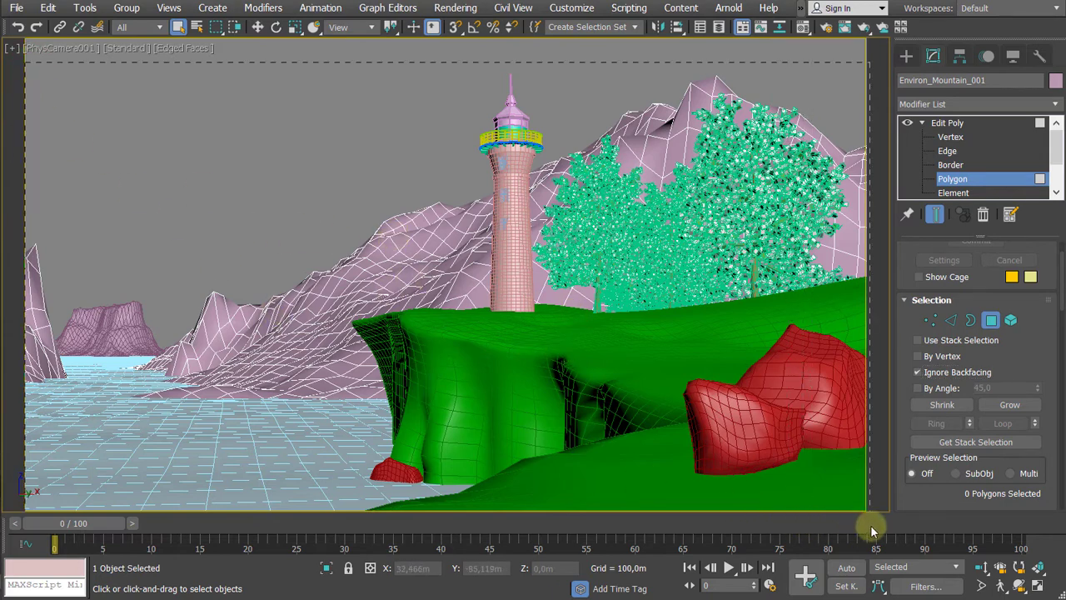
key("ctrl+a")
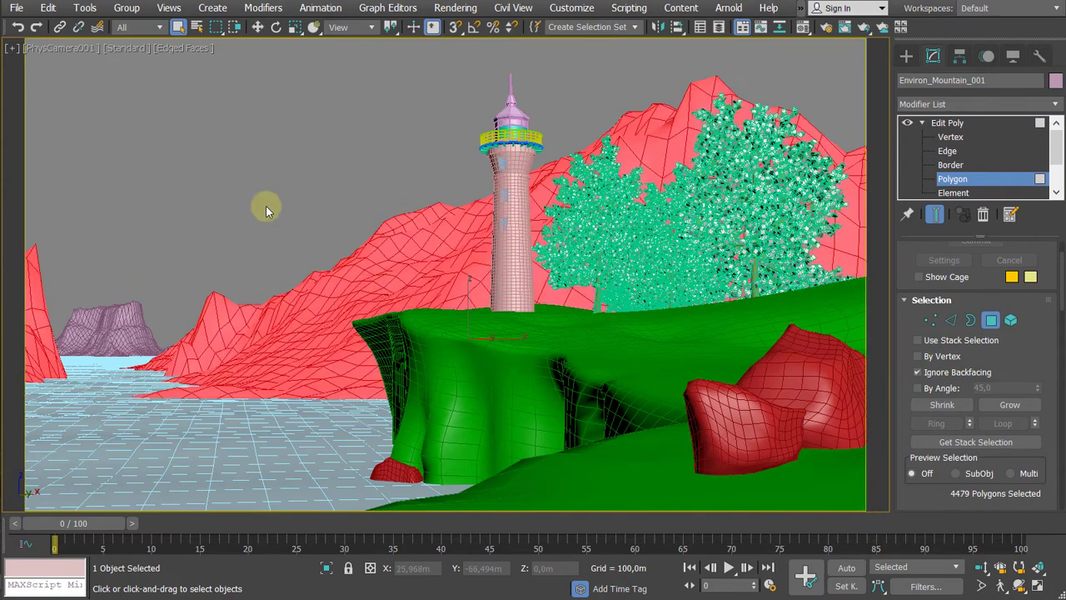
key("p")
key("7")
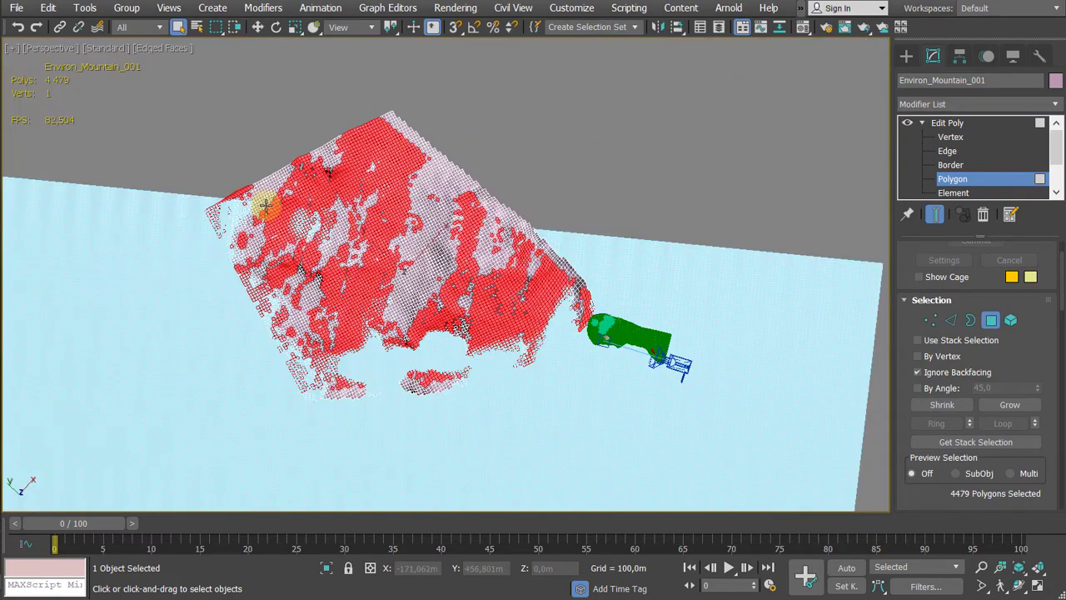
Step: Examine the distribution of the camera-facing polygon selection over the mountain from several angles
middle_click_drag(417, 305, 541, 254, "alt")
scroll(364, 241, "up", 3)
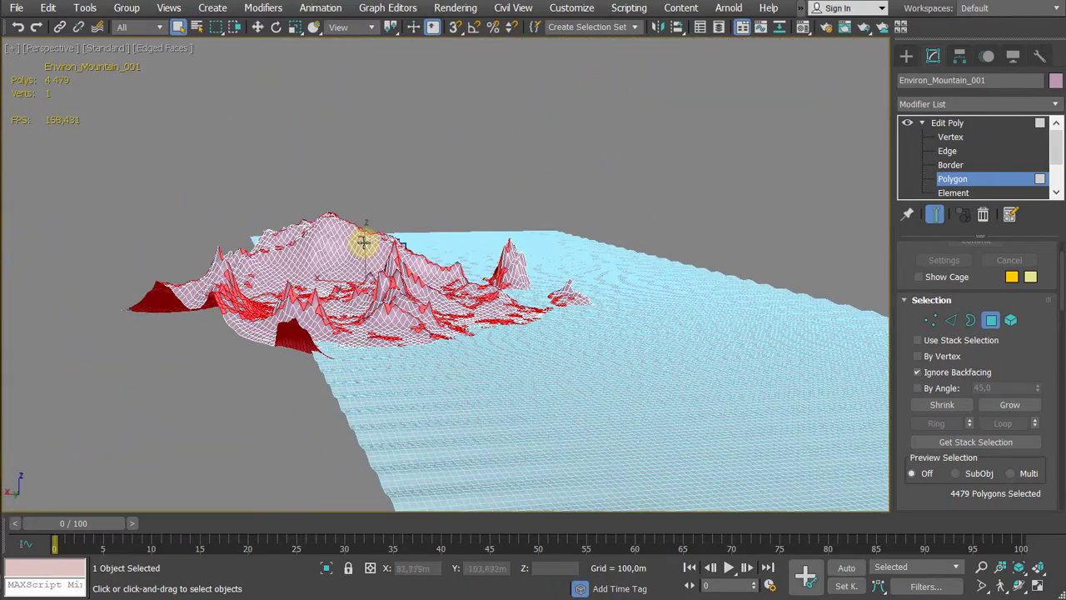
mouse_move(423, 247)
middle_mouse_down("alt")
mouse_move(439, 241)
mouse_move(438, 255)
middle_mouse_up("alt")
scroll(299, 256, "up", 3)
middle_click_drag(299, 256, 310, 350, "alt")
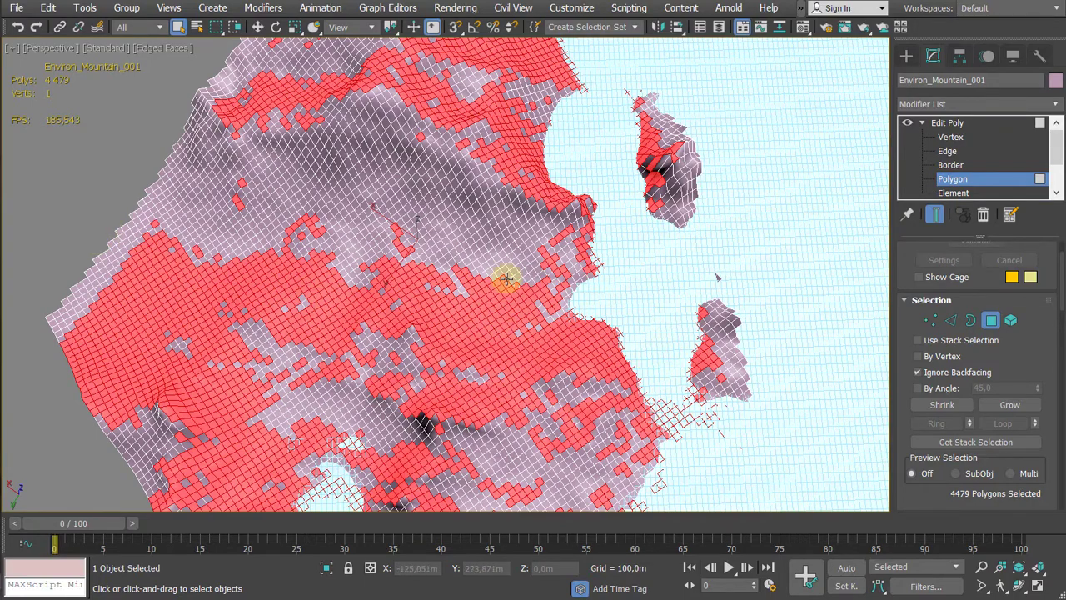
scroll(626, 309, "down", 5)
middle_click_drag(625, 310, 357, 272, "alt")
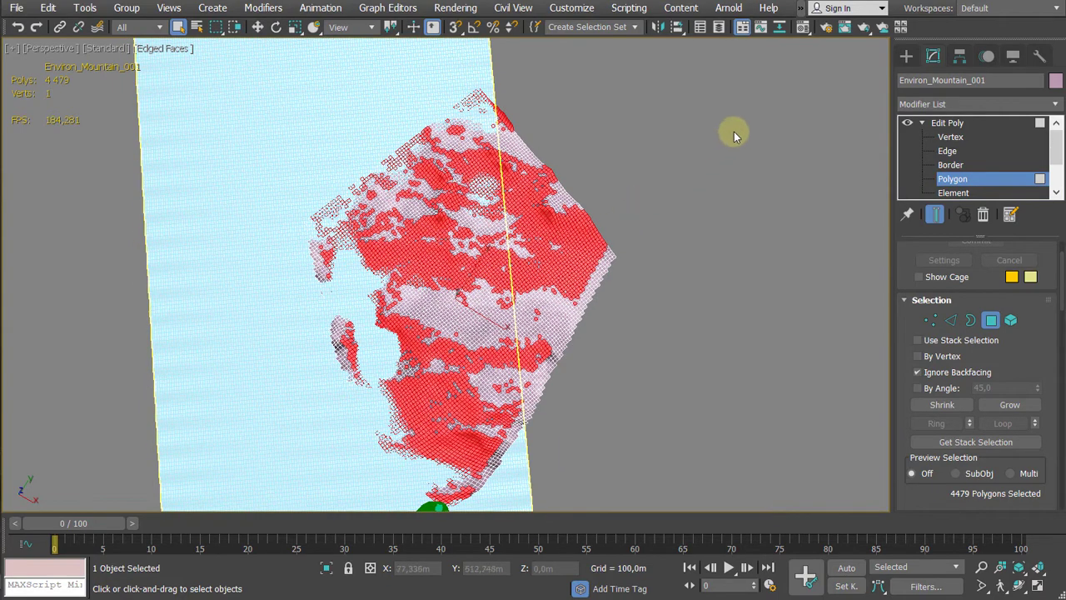
Step: Remove the far half of the mountain and the stray middle polygons from the selection, keeping the slopes nearest the camera
left_click_drag(737, 126, 188, 275)
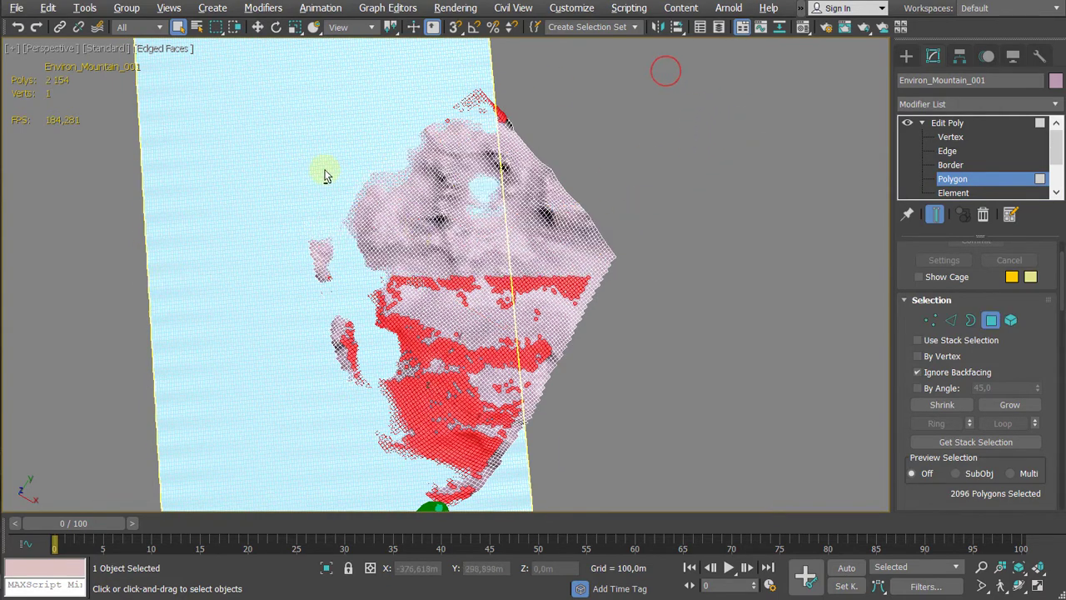
middle_click_drag(327, 175, 335, 201, "alt")
left_click_drag(781, 199, 523, 258, "alt")
left_click_drag(244, 296, 245, 292, "alt")
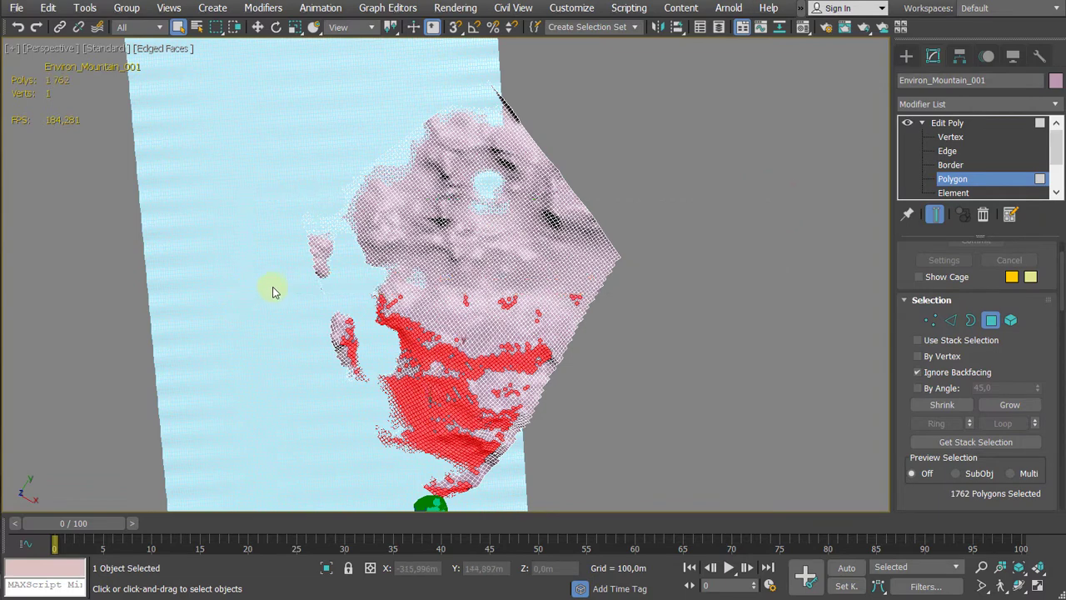
left_click_drag(454, 319, 456, 317, "alt")
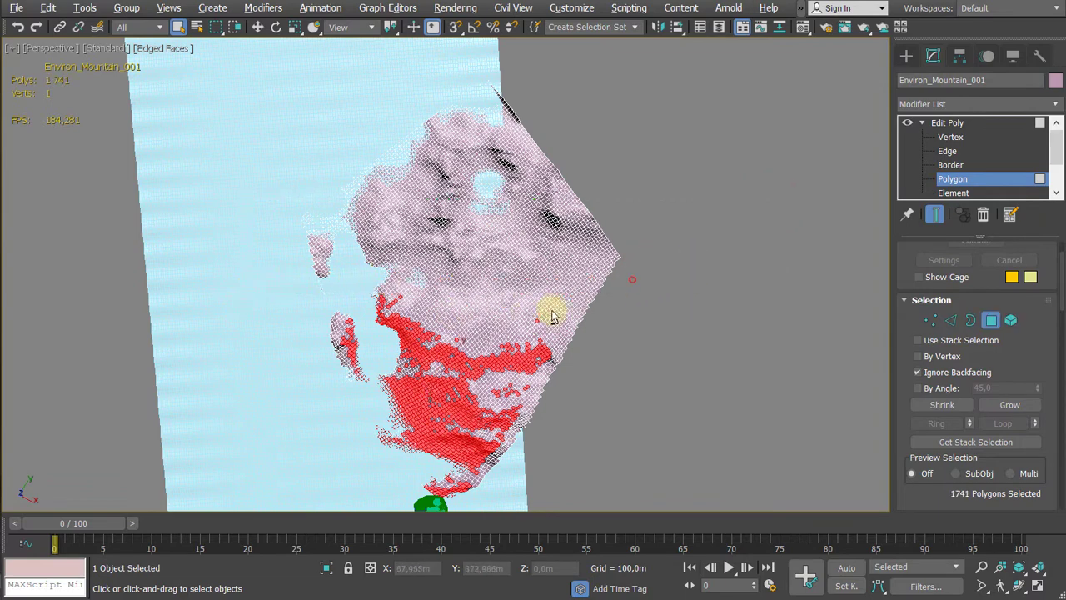
Step: In the camera view, add the unselected distant slope beside the far island to the polygon selection, and return to perspective
key("c")
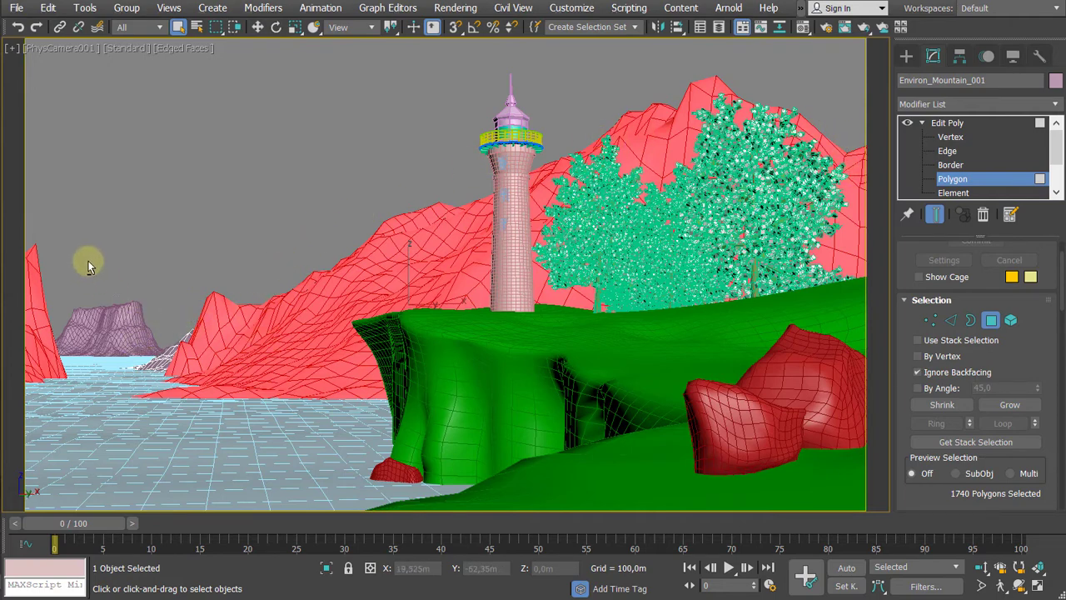
left_click_drag(87, 260, 173, 379)
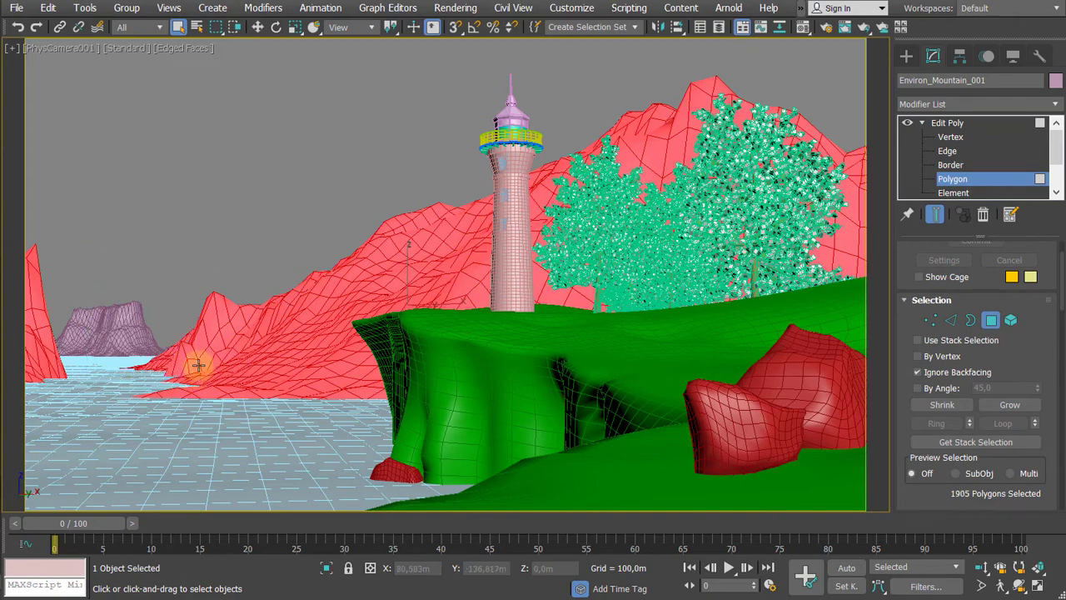
key("p")
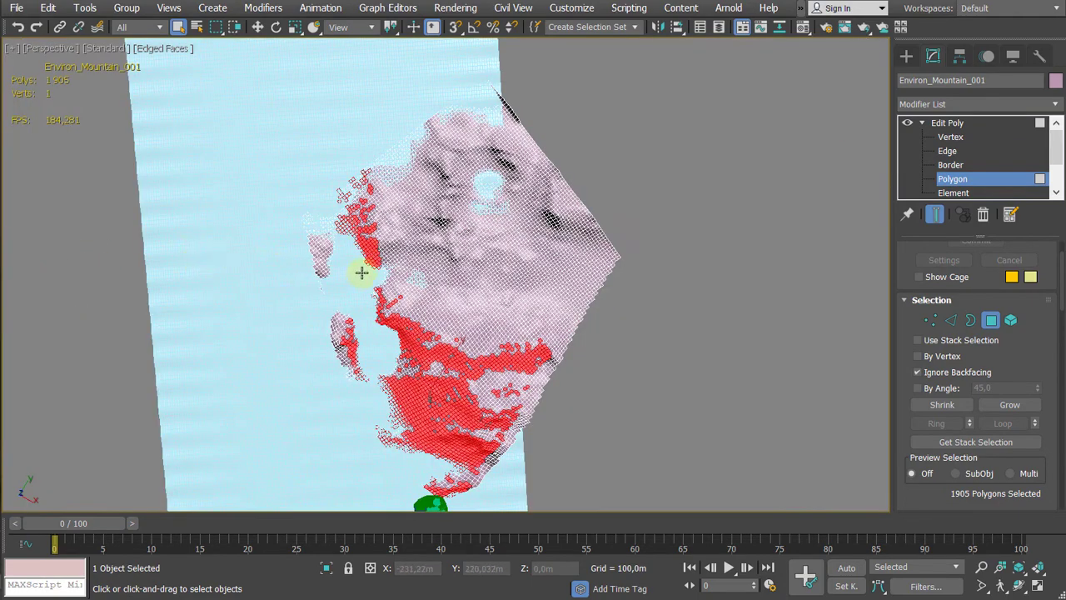
Step: Compare the selection with and without the added distant slope by undoing and redoing it, and inspect it in wireframe
middle_click_drag(362, 274, 386, 219, "alt")
key("ctrl+z")
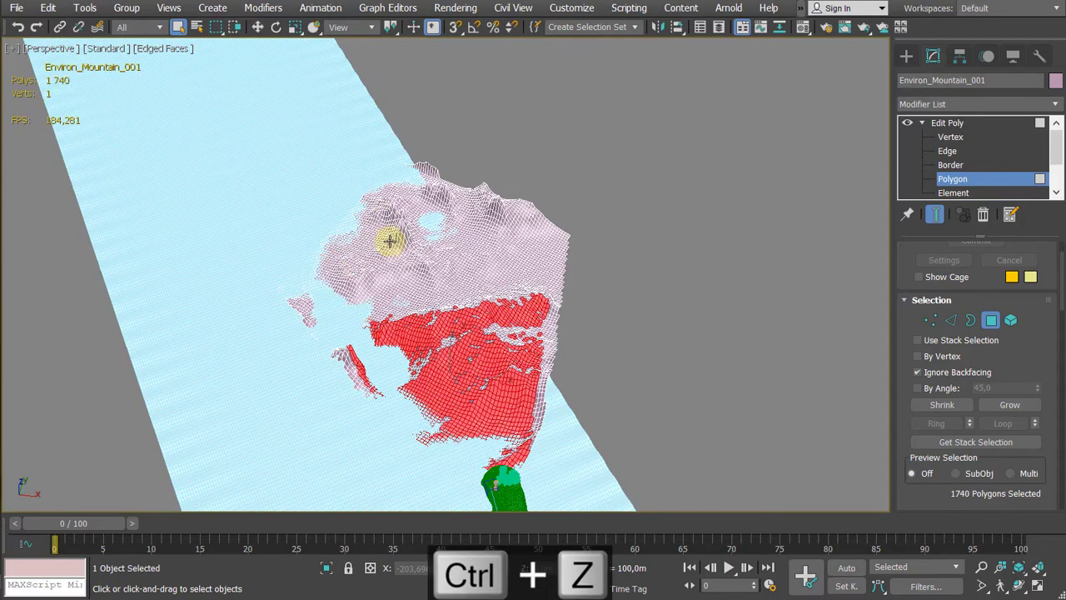
key("ctrl+y")
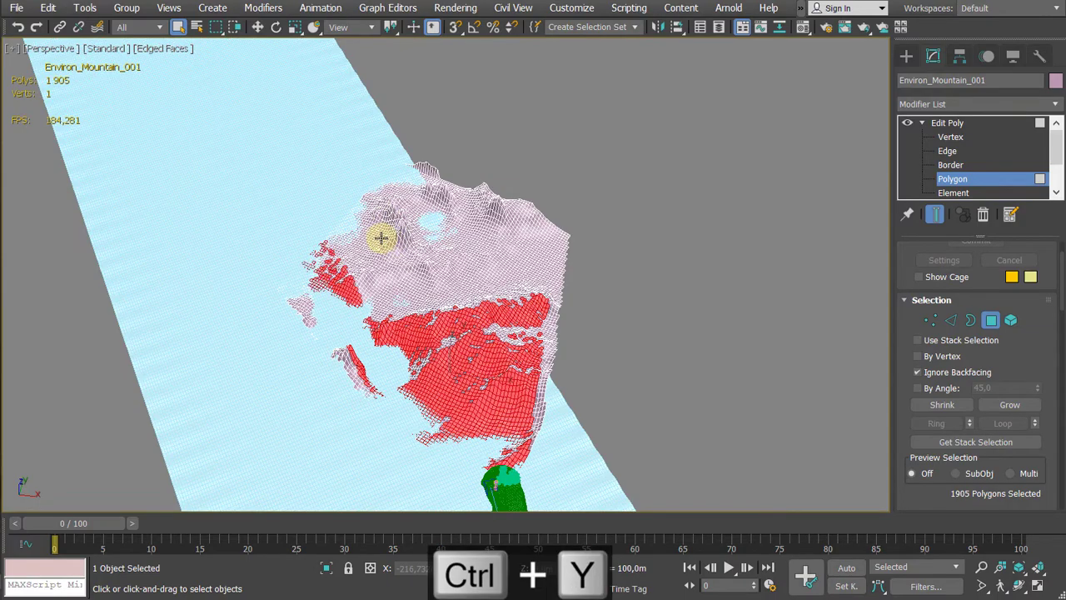
middle_click_drag(381, 273, 534, 348, "alt")
scroll(350, 283, "up", 3)
key("F3")
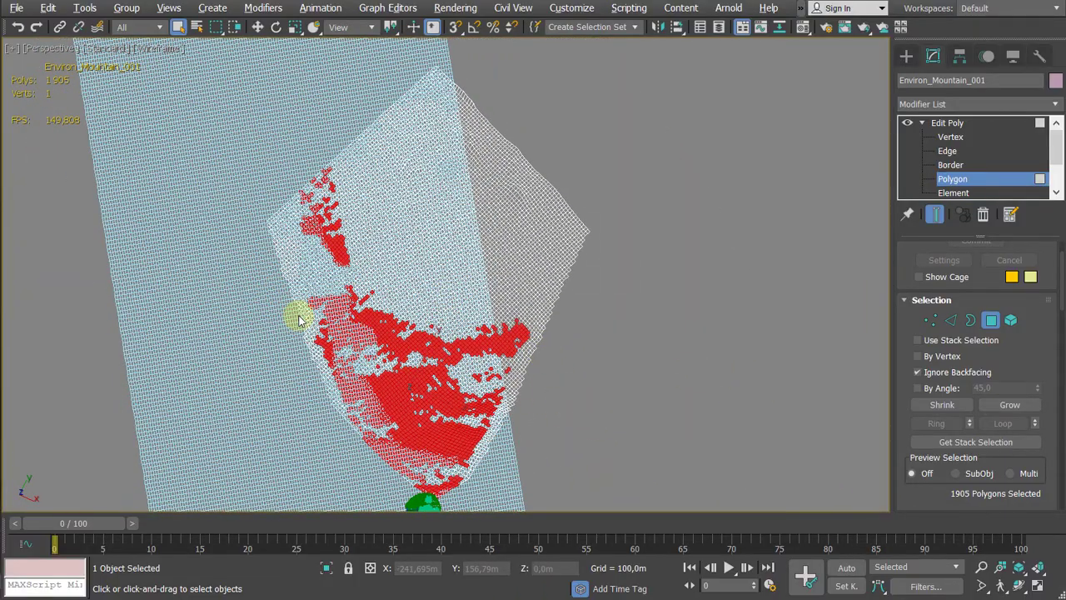
Step: Turn off Ignore Backfacing and fill the gaps in the polygon selection across the near slopes of the mountain
middle_click_drag(298, 319, 435, 311, "alt")
scroll(409, 369, "up", 3)
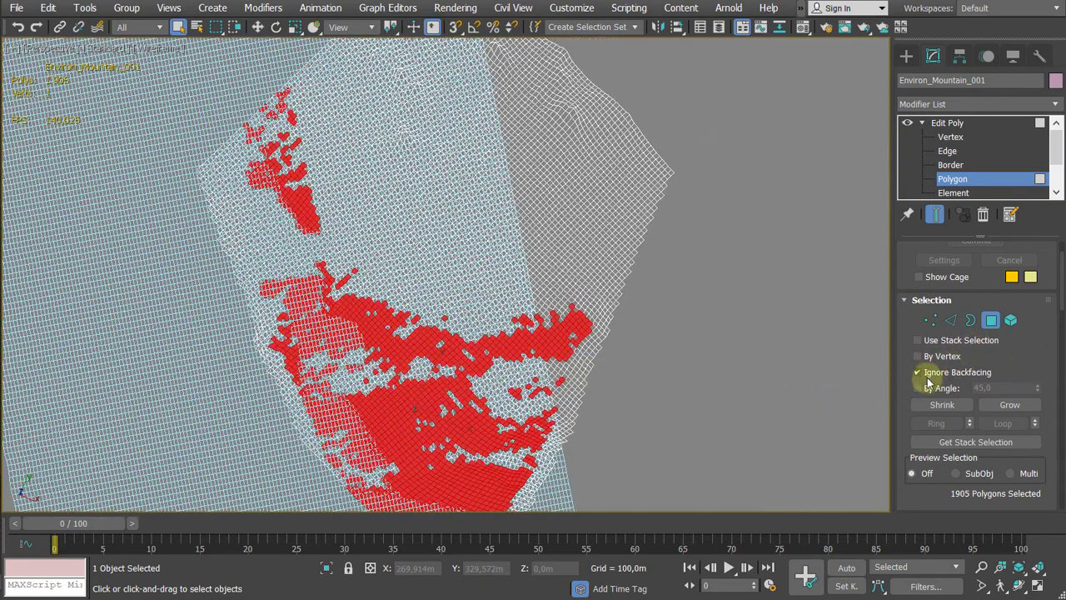
middle_click_drag(858, 379, 706, 320, "alt")
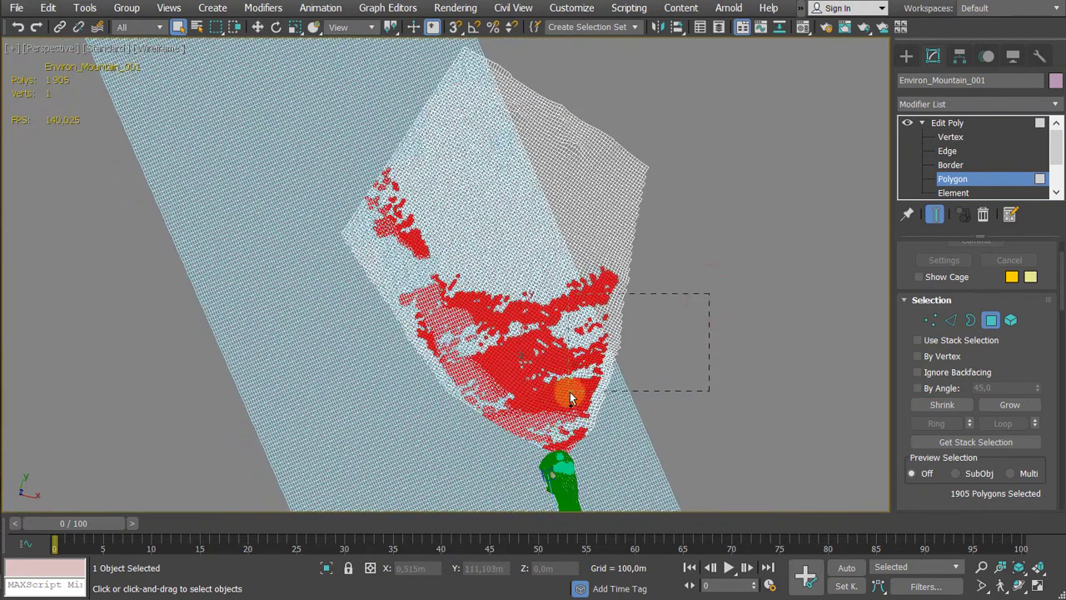
left_click_drag(572, 399, 566, 401, "ctrl")
left_click_drag(464, 373, 461, 366, "ctrl")
left_click_drag(752, 423, 400, 316, "ctrl")
Step: Add the unselected polygons of the distant slope to the selection as one continuous strip joined to the near slopes
middle_click_drag(468, 359, 476, 372, "alt")
scroll(347, 256, "up", 3)
left_click_drag(279, 105, 374, 264, "ctrl")
middle_click_drag(518, 352, 428, 347, "alt")
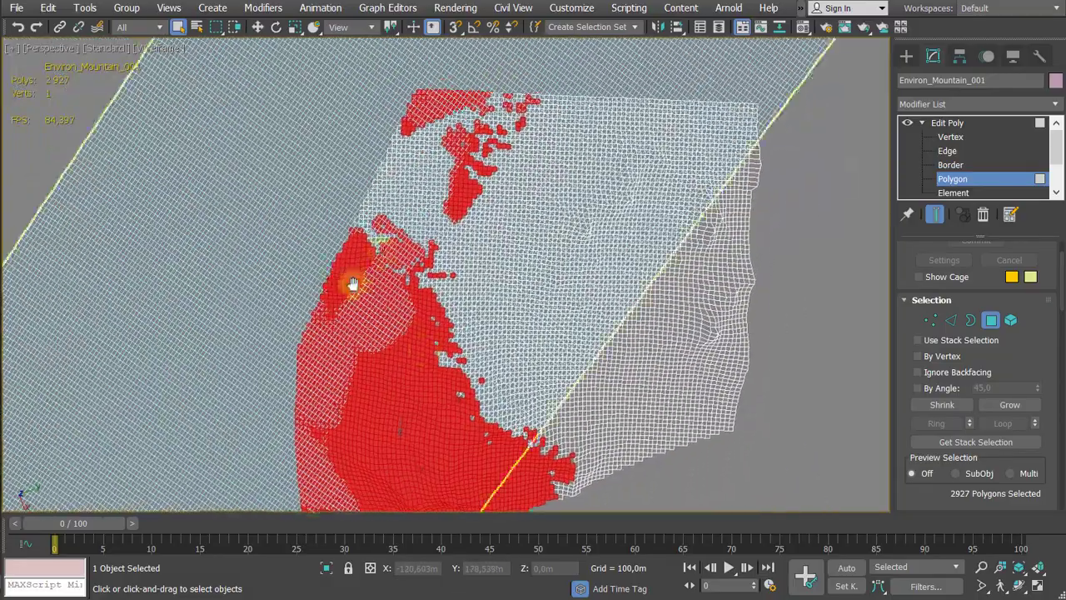
middle_click_drag(355, 286, 306, 351)
left_click_drag(268, 99, 456, 198, "ctrl")
middle_click_drag(369, 214, 421, 213, "alt")
left_click_drag(192, 179, 369, 469, "ctrl")
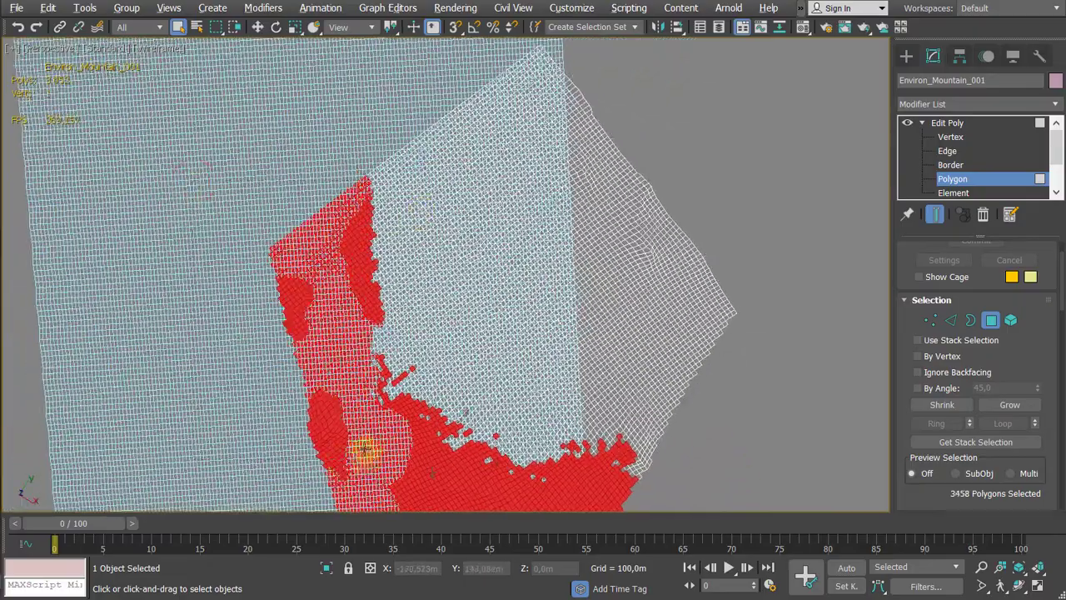
Step: Fill the jagged inner boundary of the selection so the near slopes end in a straight edge at the strip
middle_click_drag(364, 450, 345, 409, "alt")
middle_click_drag(346, 410, 340, 340)
middle_click_drag(354, 284, 339, 321, "alt")
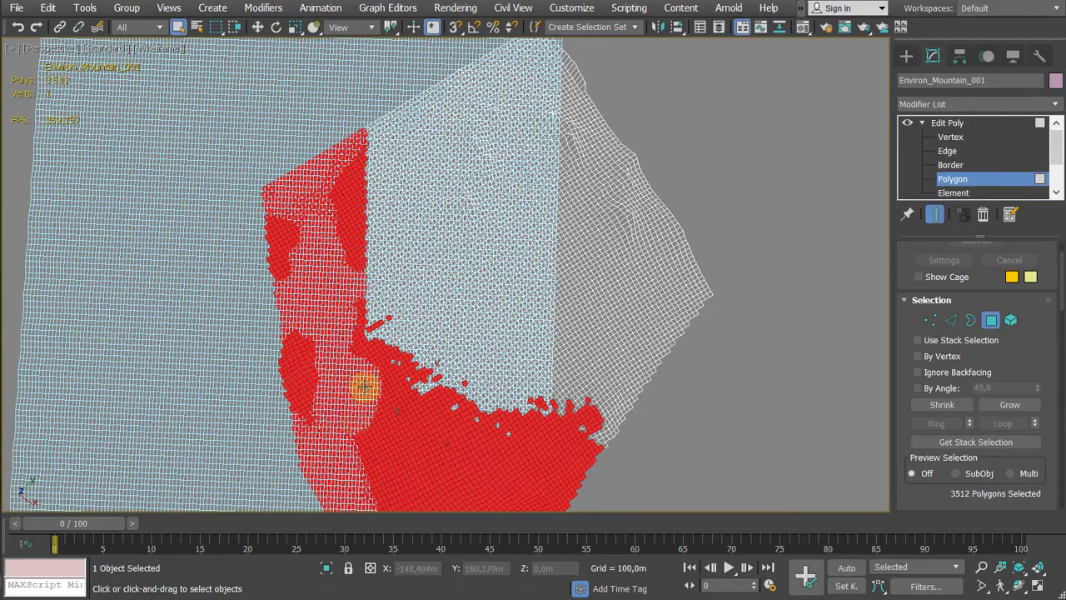
middle_click_drag(365, 388, 332, 277, "alt")
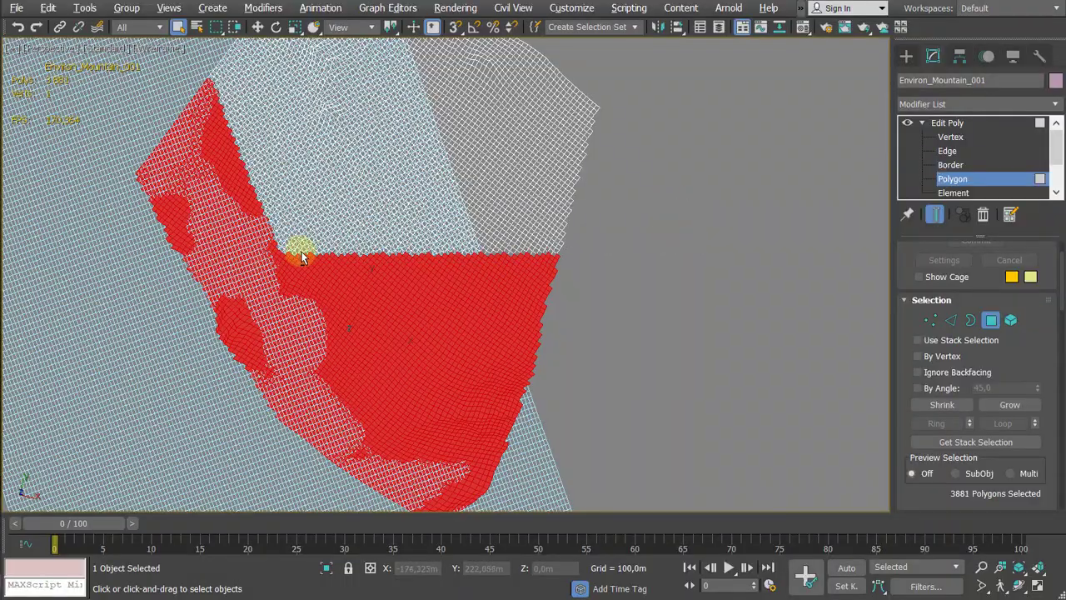
Step: Invert the polygon selection, delete the off-camera part of the mountain, and return to object level with shaded edged faces
middle_click_drag(548, 285, 420, 386, "alt")
key("ctrl+i")
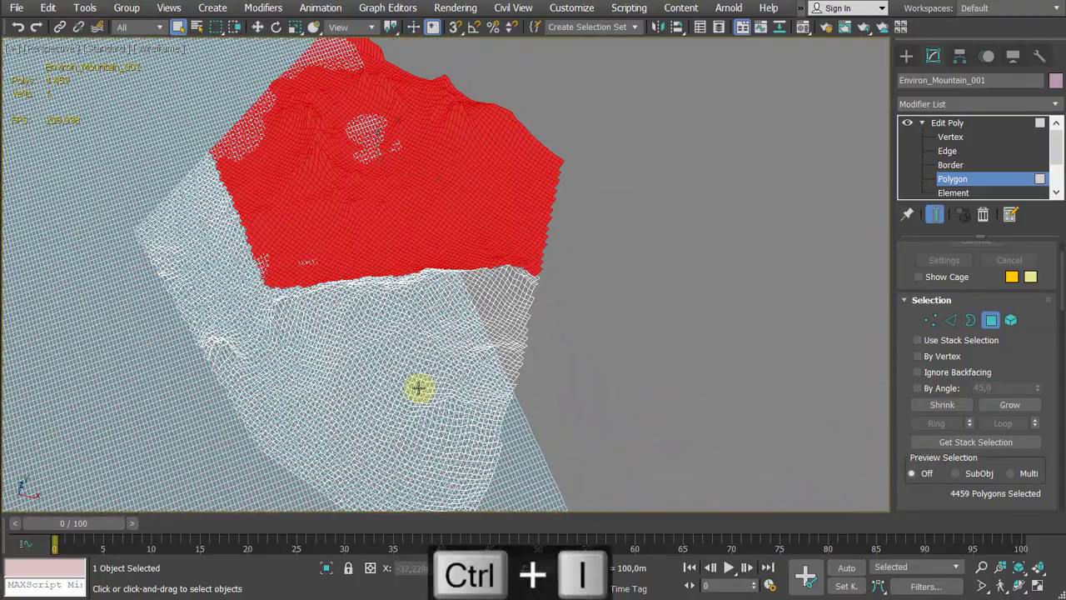
key("Delete")
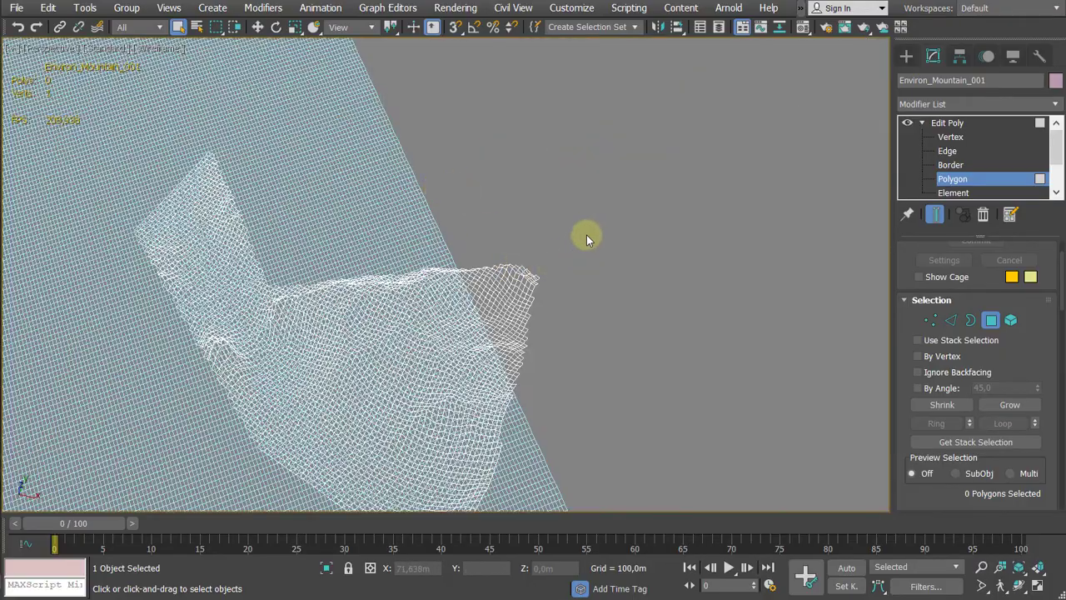
mouse_move(586, 234)
middle_mouse_down("alt")
mouse_move(593, 183)
mouse_move(576, 207)
mouse_move(625, 174)
mouse_move(633, 155)
mouse_move(542, 162)
mouse_move(519, 185)
mouse_move(536, 191)
mouse_move(575, 253)
mouse_move(666, 229)
middle_mouse_up("alt")
key("F3")
left_click(950, 123)
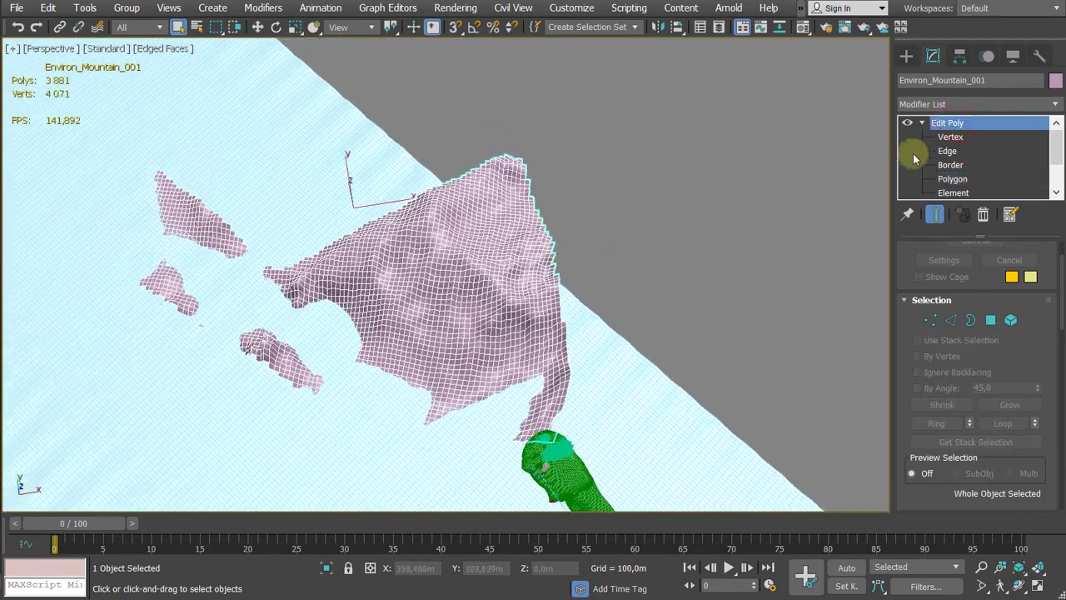
Step: Isolate the trimmed mountain and inspect its remaining surface from several angles
middle_click_drag(726, 255, 548, 219, "alt")
key("alt+q")
scroll(589, 181, "up", 3)
middle_click_drag(548, 218, 410, 281)
key("z")
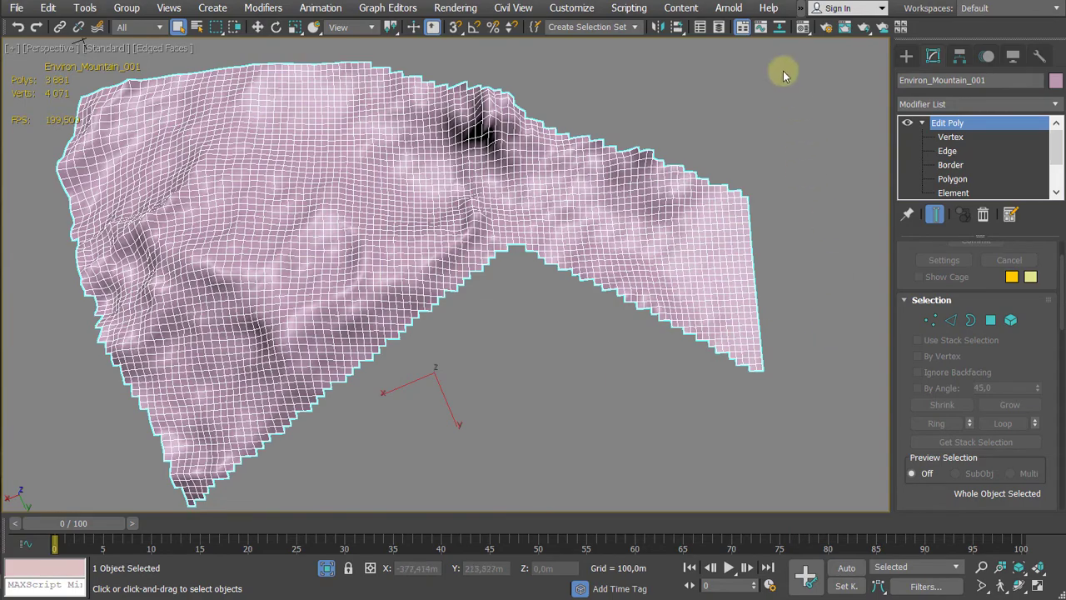
middle_click_drag(475, 287, 769, 222, "alt")
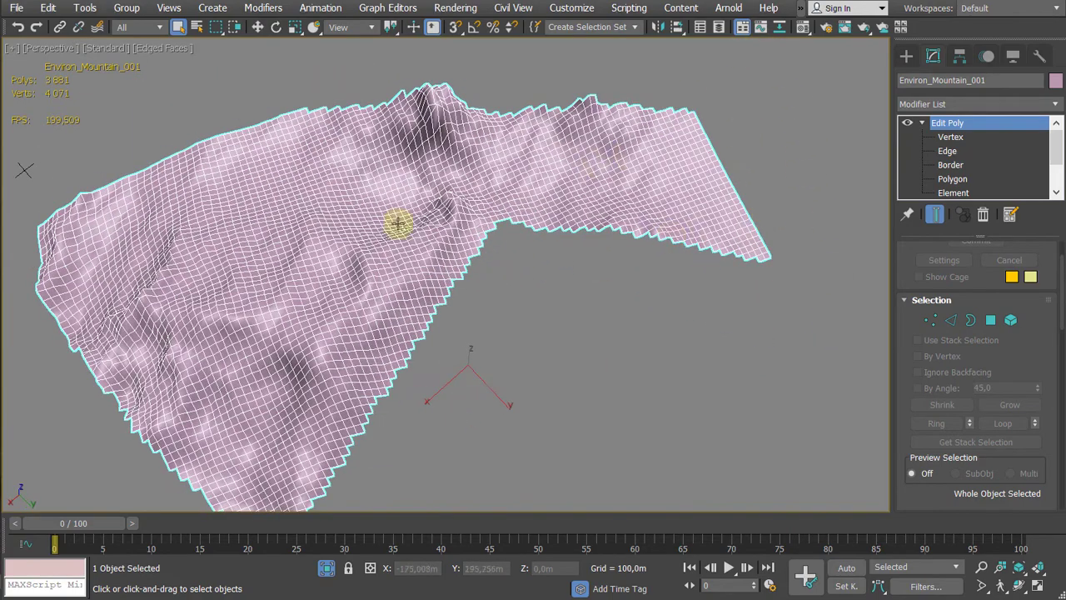
middle_click_drag(398, 223, 512, 261, "alt")
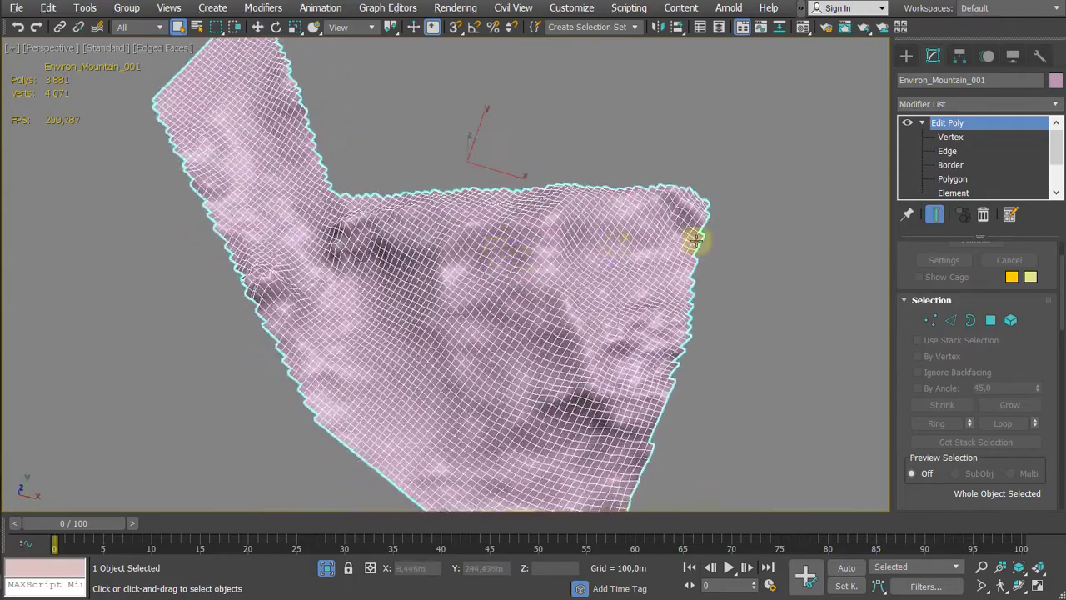
middle_click_drag(561, 329, 553, 252, "alt")
Step: Add an Unwrap UVW modifier to the mountain and open its UV editor
left_click(973, 106)
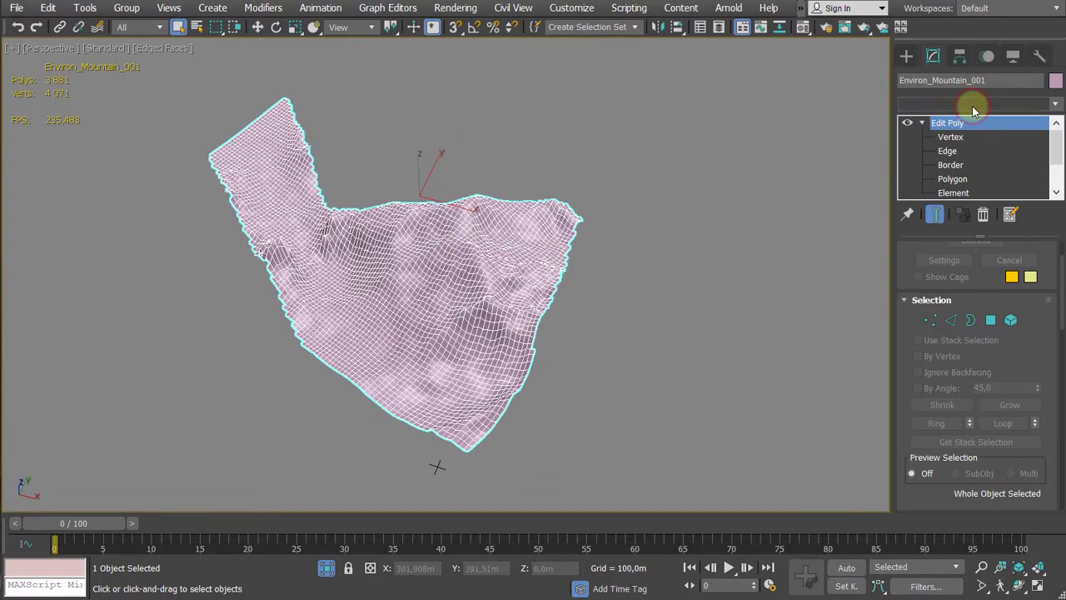
type("unw")
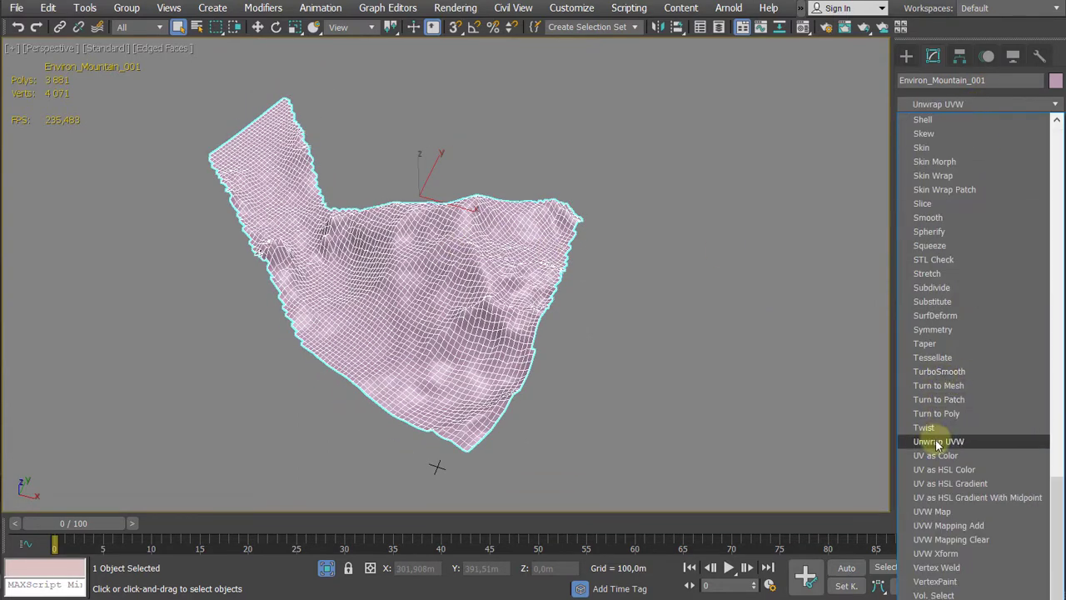
left_click(938, 442)
middle_click_drag(642, 341, 719, 349)
left_click_drag(978, 438, 943, 365)
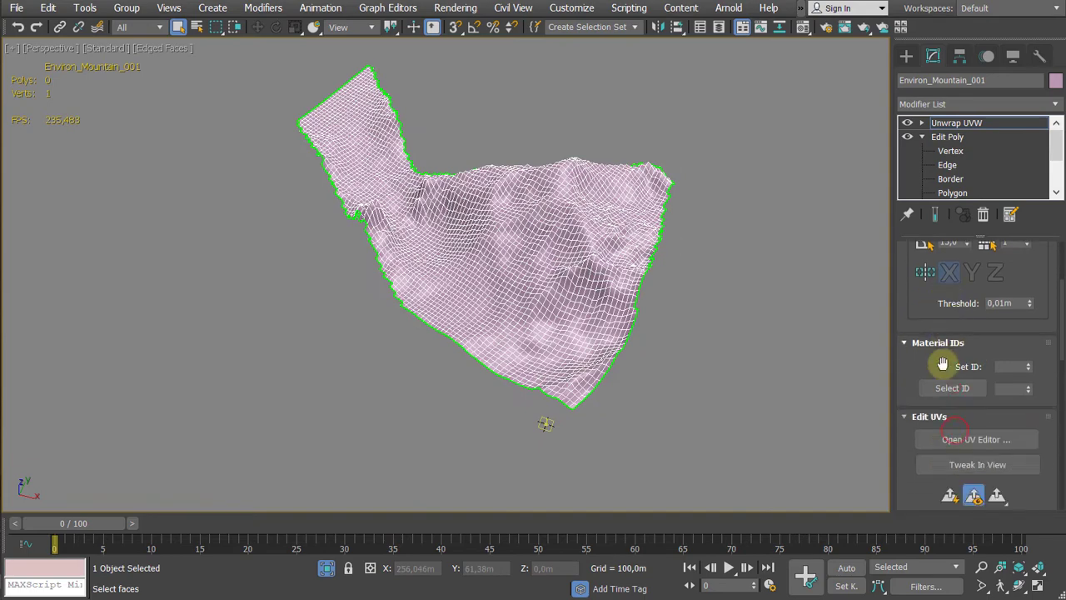
left_click(947, 440)
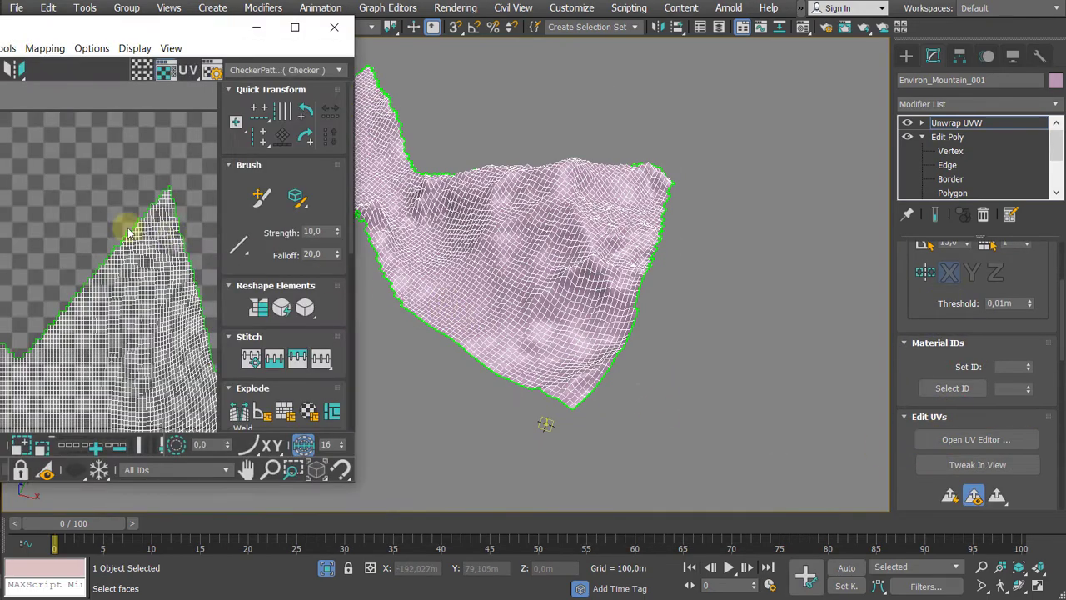
Step: Select all faces of the mountain and arrange the UV editor so its whole layout is visible beside the model
mouse_move(600, 233)
middle_mouse_down("alt")
mouse_move(636, 238)
mouse_move(614, 248)
middle_mouse_up("alt")
key("ctrl+a")
middle_click_drag(688, 281, 650, 275, "alt")
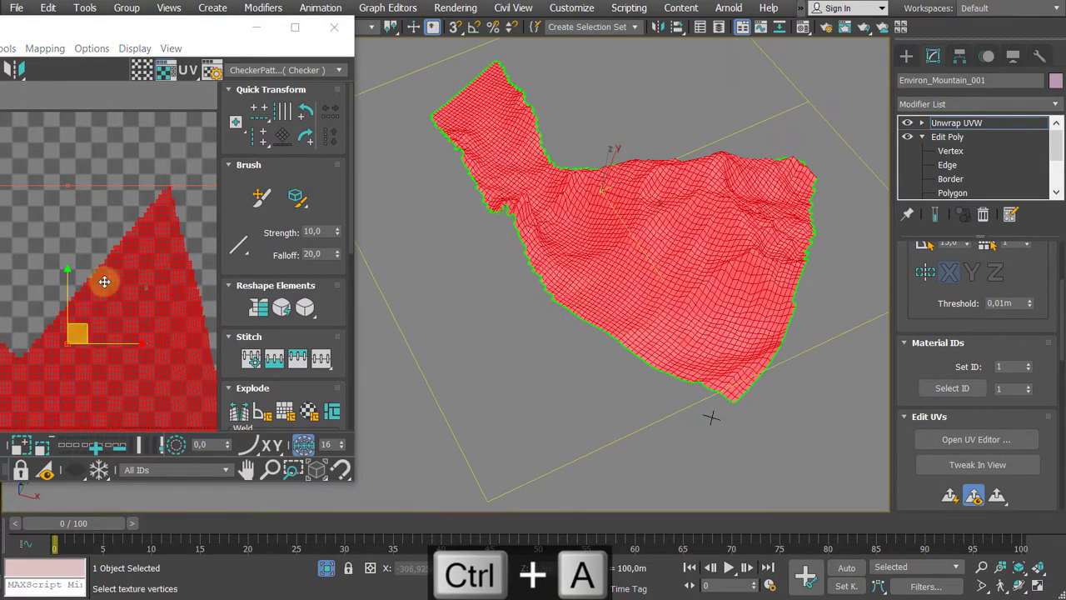
scroll(104, 282, "down", 3)
left_click_drag(157, 34, 339, 63)
scroll(1051, 298, "down", 5)
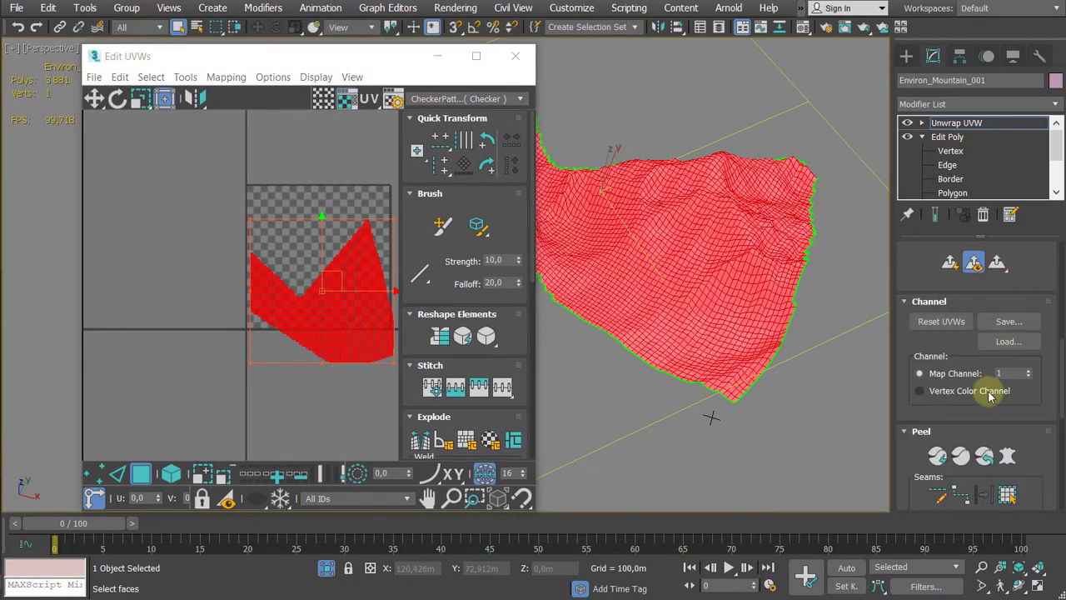
Step: Unwrap the selected faces with Pelt Map, running the pelt simulation and Relax, and commit the result
left_click(1013, 398)
left_click(450, 145)
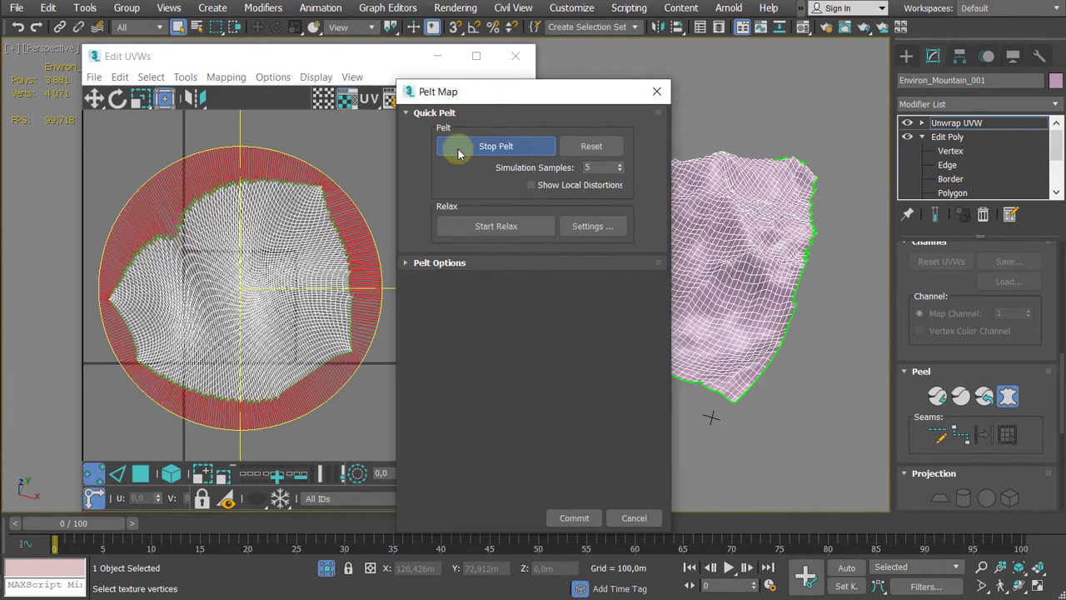
left_click(457, 150)
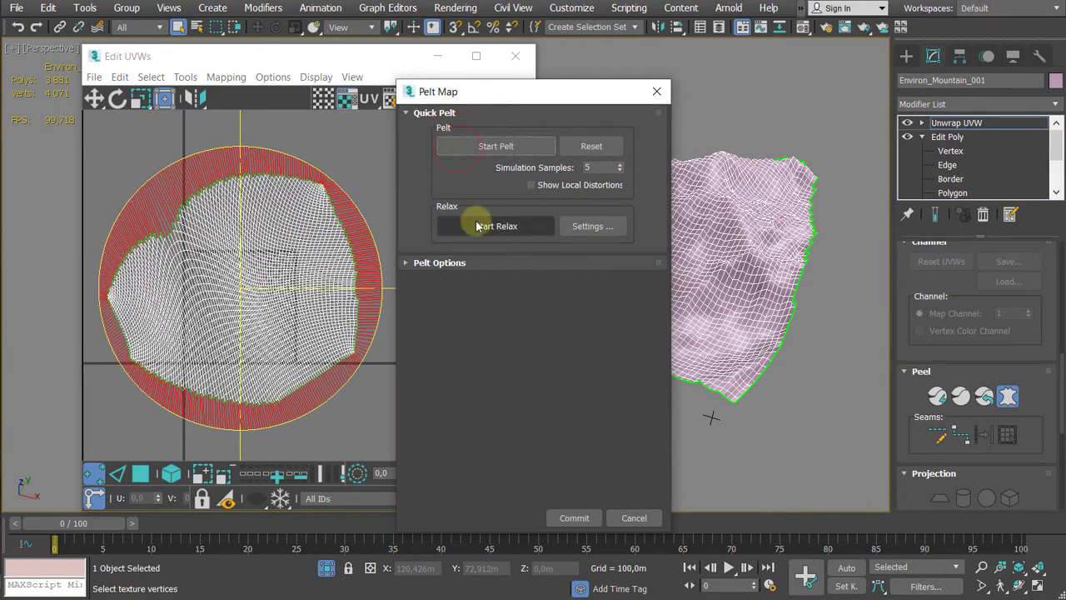
left_click(511, 225)
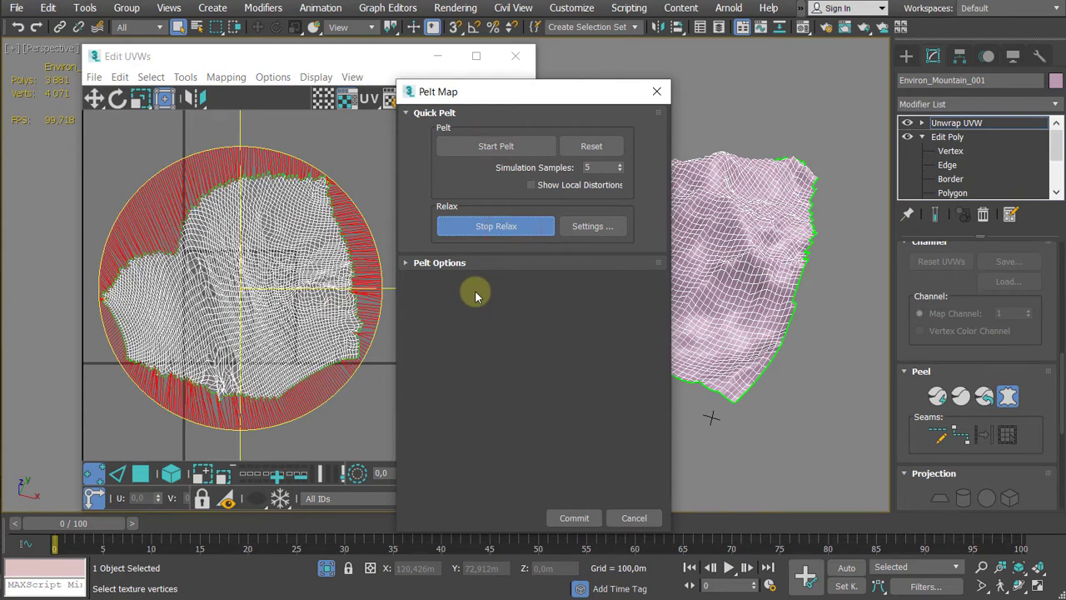
left_click_drag(543, 95, 797, 88)
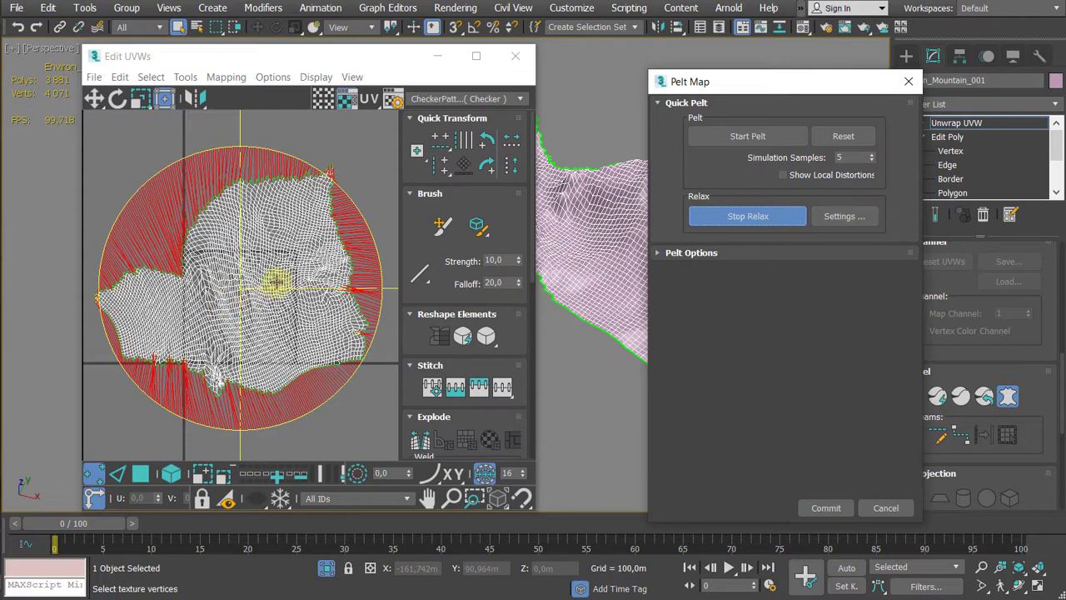
left_click(741, 216)
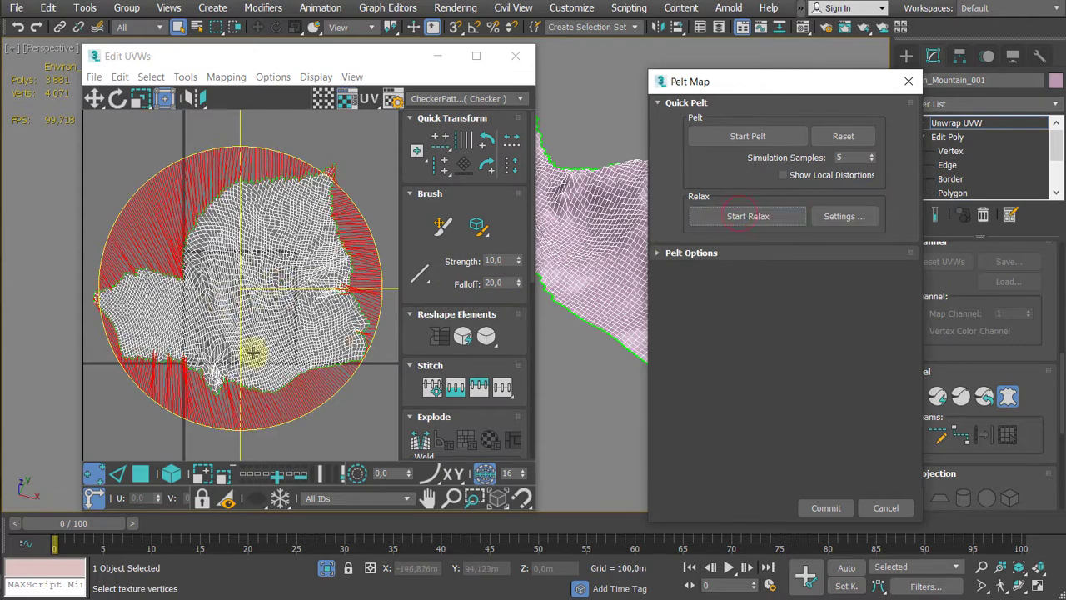
left_click(825, 509)
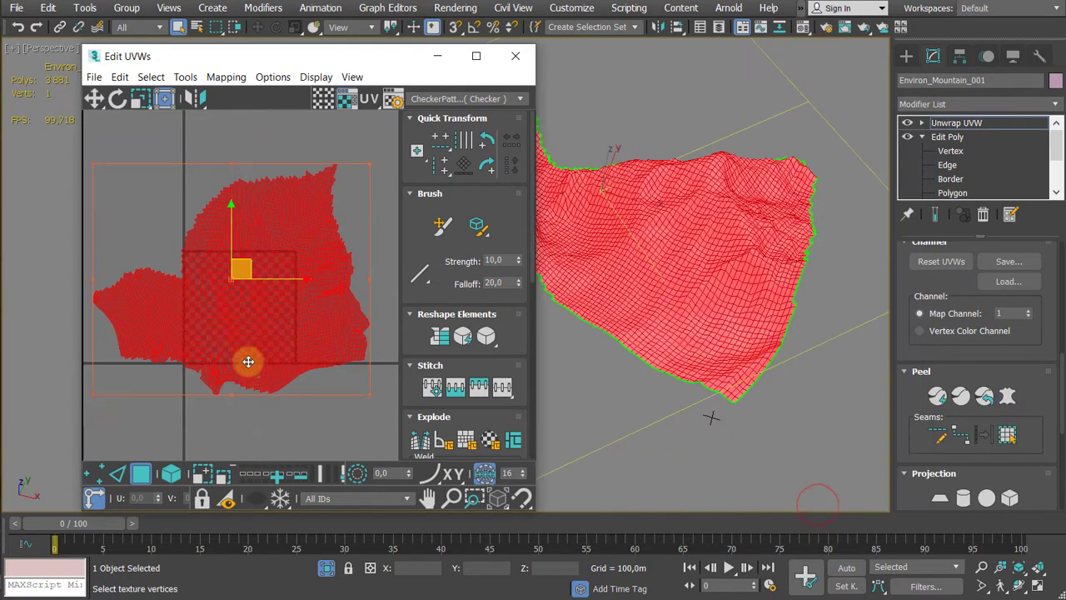
Step: Select the crumpled UV faces at the lower edge of the layout to examine their distortion
scroll(245, 362, "up", 6)
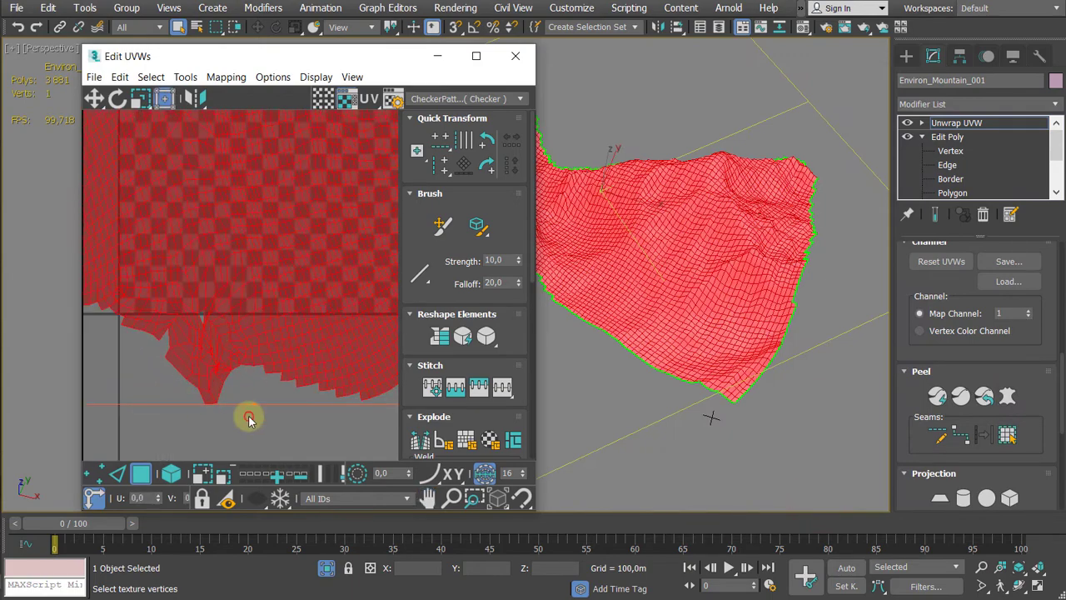
left_click(249, 419)
scroll(211, 358, "up", 2)
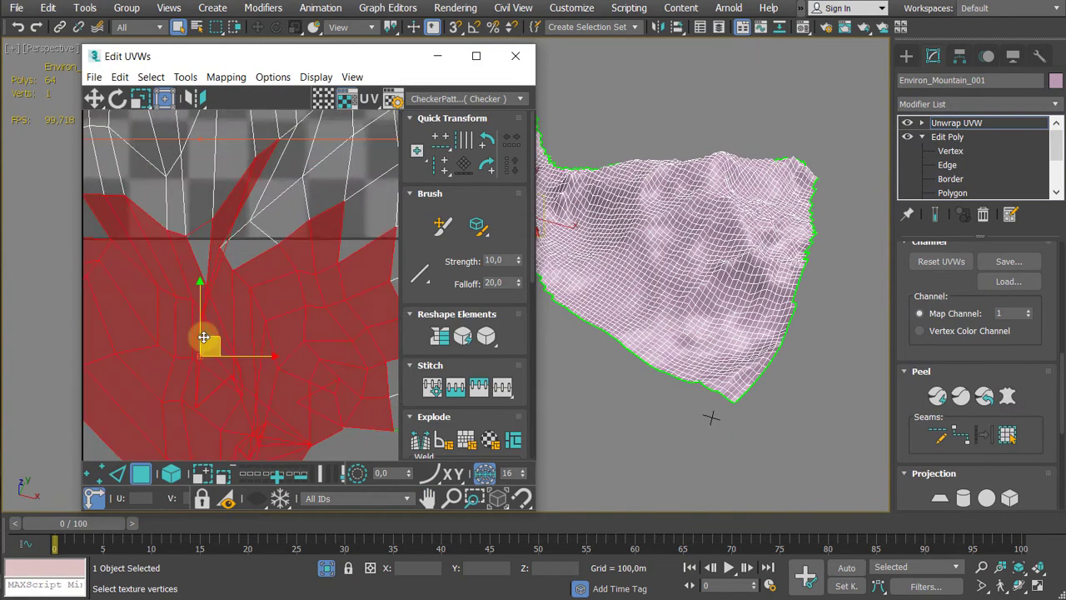
scroll(203, 335, "down", 5)
scroll(670, 316, "up", 3)
middle_click_drag(665, 301, 605, 257, "alt")
Step: Select a patch of faces beside the mountain's narrow neck and examine its stretched UVs against the checker
middle_click_drag(254, 288, 208, 346)
left_click_drag(626, 176, 669, 271)
middle_click_drag(254, 289, 367, 335)
scroll(241, 238, "up", 3)
middle_click_drag(241, 238, 215, 250)
scroll(216, 251, "up", 3)
scroll(249, 282, "up", 3)
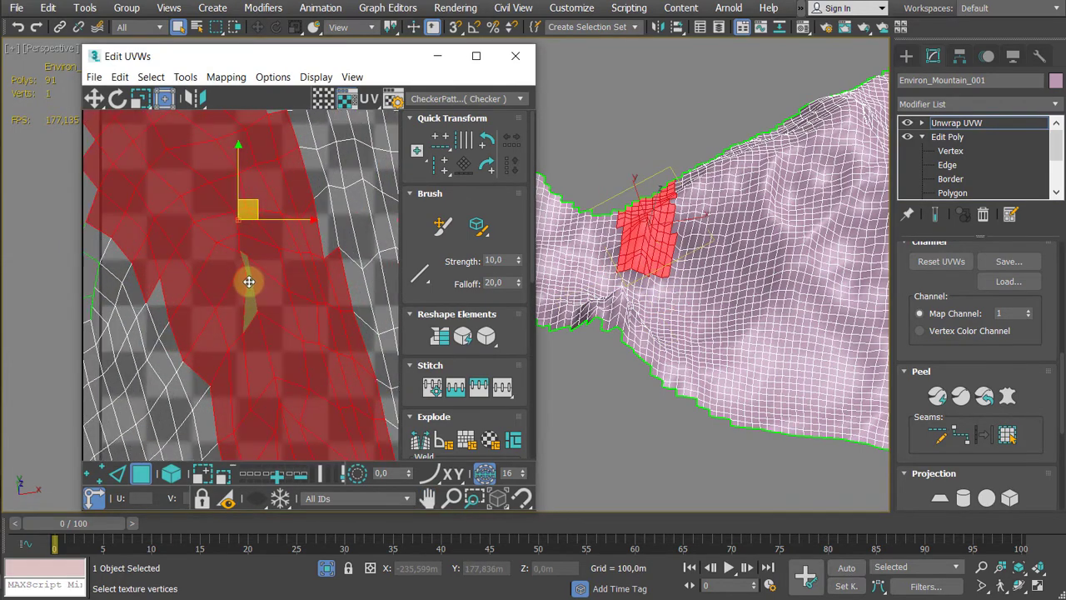
Step: Select a patch of dense UV faces at the outer edge of the wide part of the layout to check it
scroll(250, 282, "down", 8)
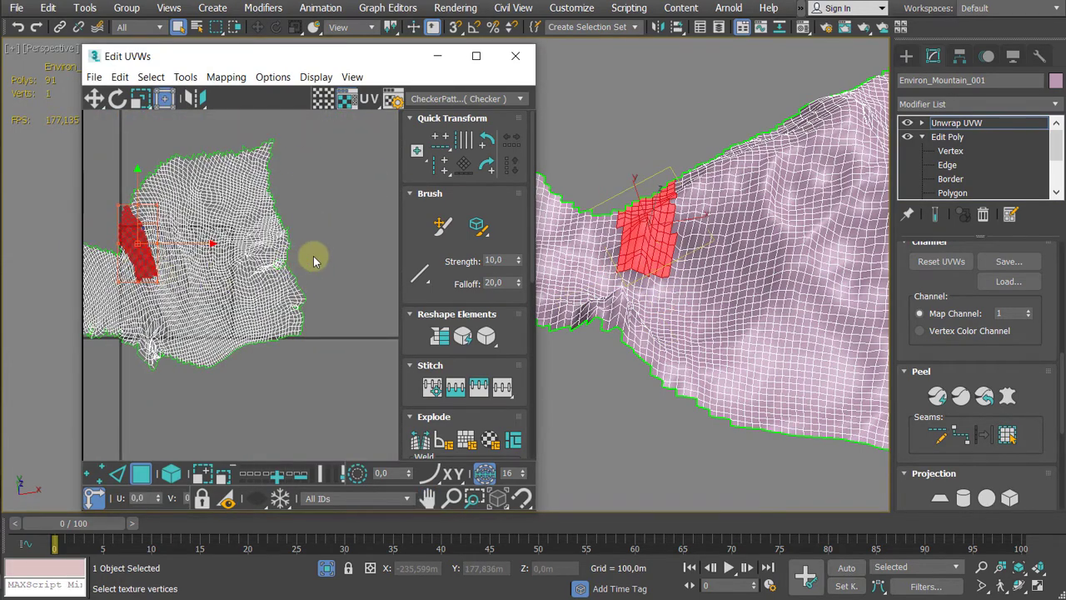
scroll(315, 261, "up", 5)
left_click_drag(244, 305, 173, 331)
scroll(206, 320, "down", 3)
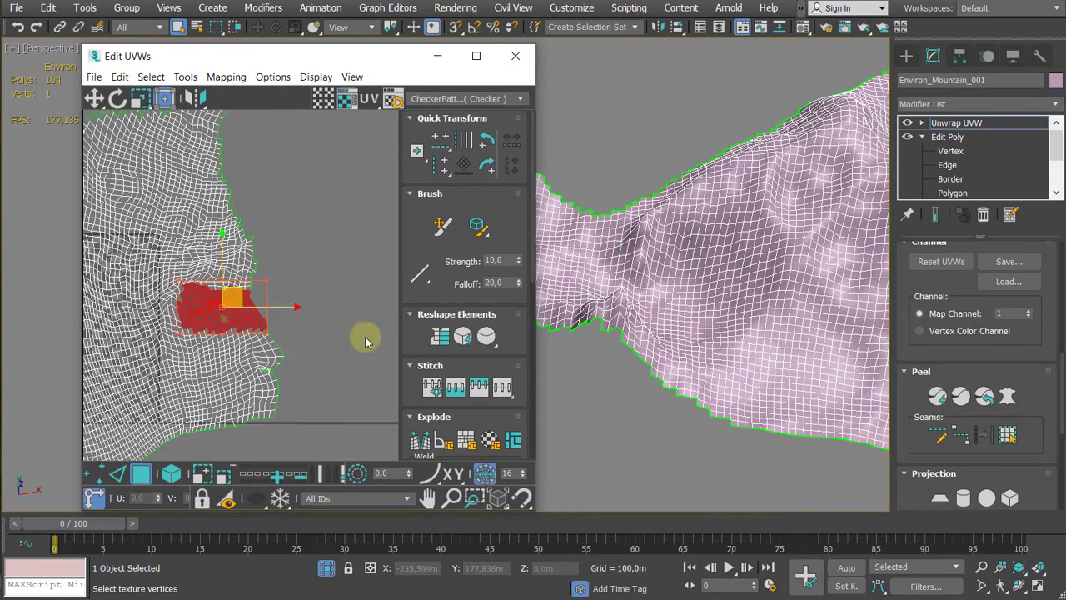
Step: Examine the narrow neck between the mountain's wide body and its long arm, comparing it with the UV layout
middle_click_drag(617, 359, 661, 376, "alt")
scroll(783, 415, "down", 4)
middle_click_drag(794, 419, 633, 387)
middle_click_drag(681, 439, 574, 394, "alt")
scroll(714, 341, "up", 5)
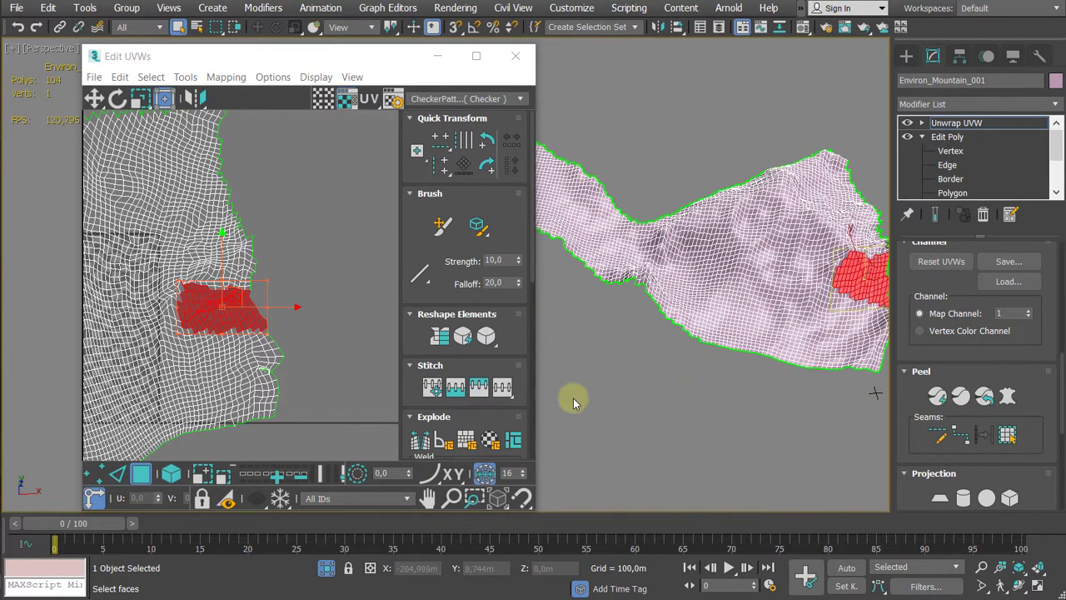
middle_click_drag(659, 392, 717, 431)
middle_click_drag(309, 343, 339, 295)
scroll(333, 295, "down", 3)
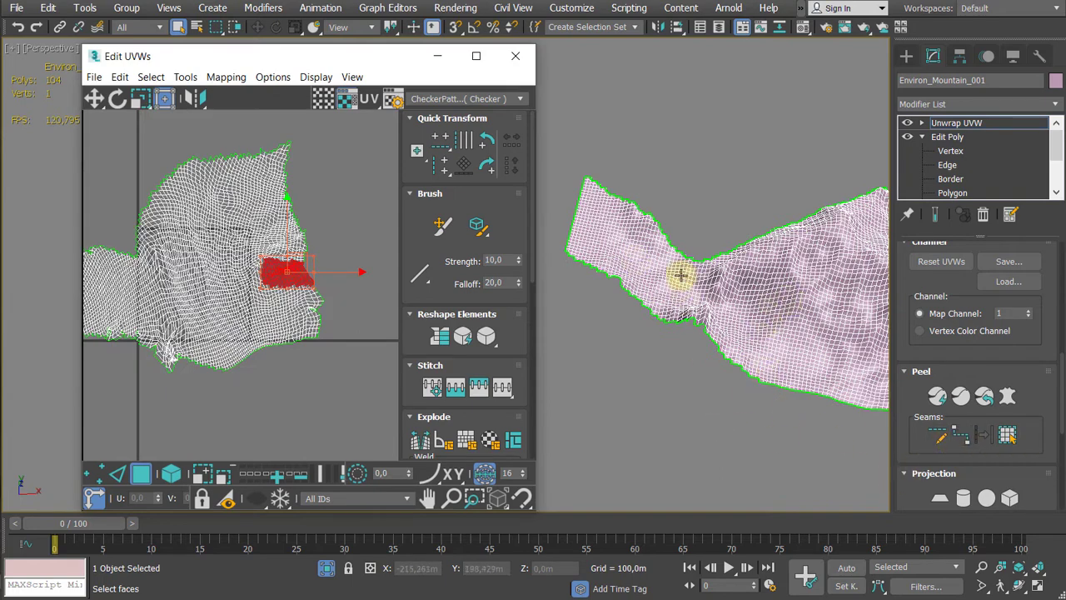
middle_click_drag(702, 326, 702, 331, "alt")
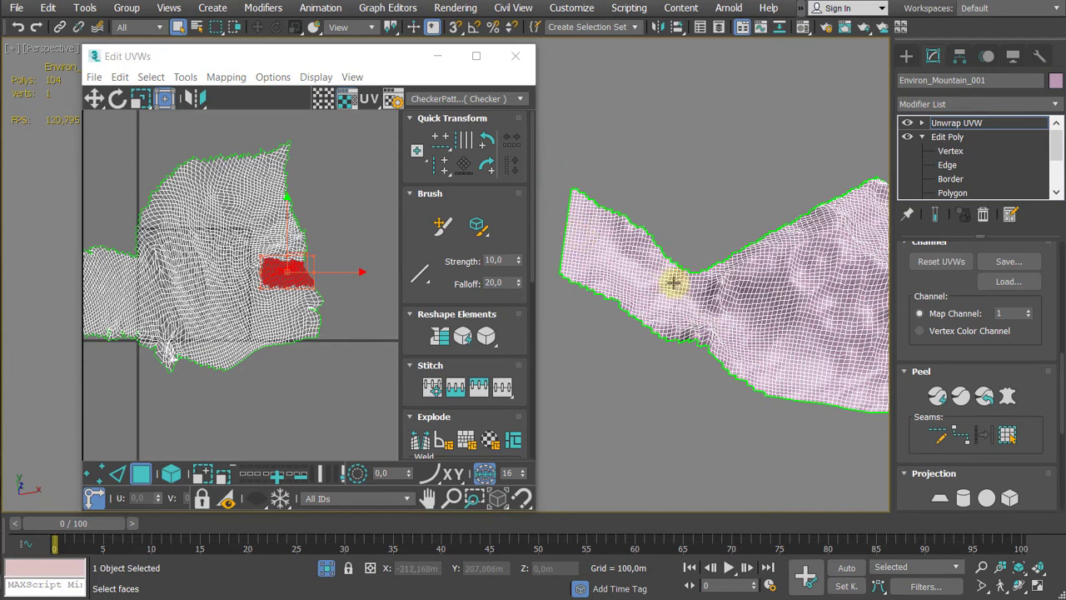
scroll(633, 300, "down", 5)
middle_click_drag(638, 305, 709, 350, "alt")
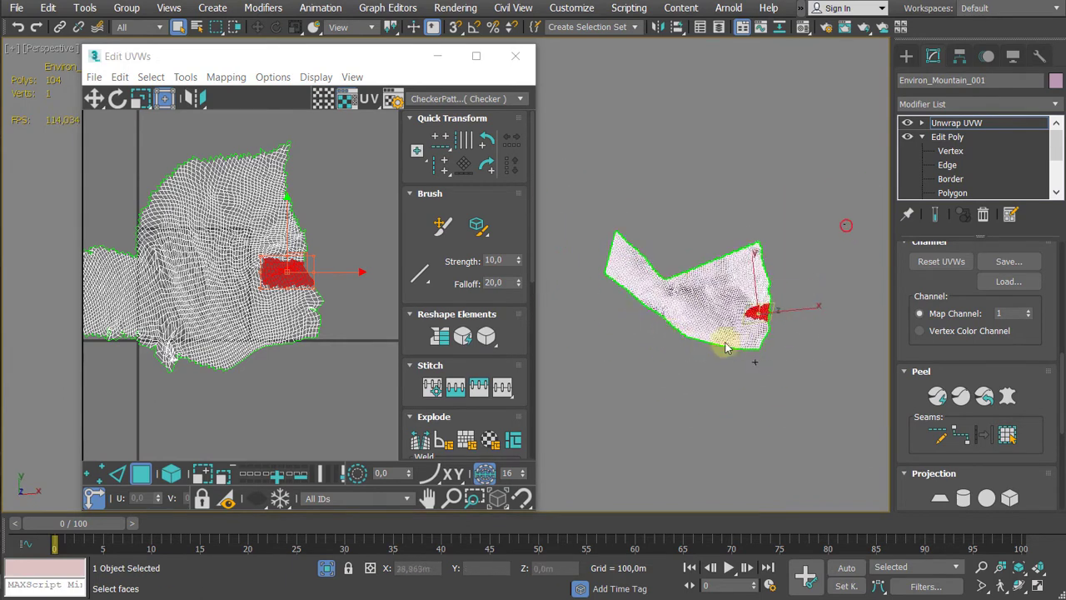
Step: Select the faces of the mountain's wide body up to the neck, leaving out the narrow arm
left_click_drag(663, 379, 672, 381)
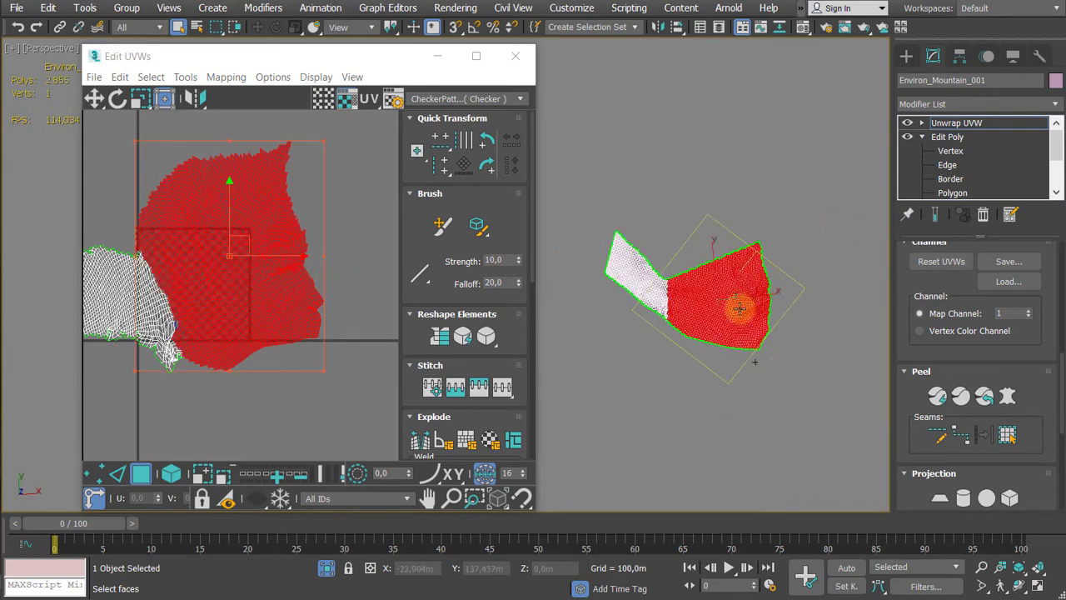
mouse_move(673, 294)
middle_mouse_down("alt")
mouse_move(705, 324)
mouse_move(678, 309)
middle_mouse_up("alt")
scroll(678, 309, "up", 3)
scroll(577, 288, "down", 4)
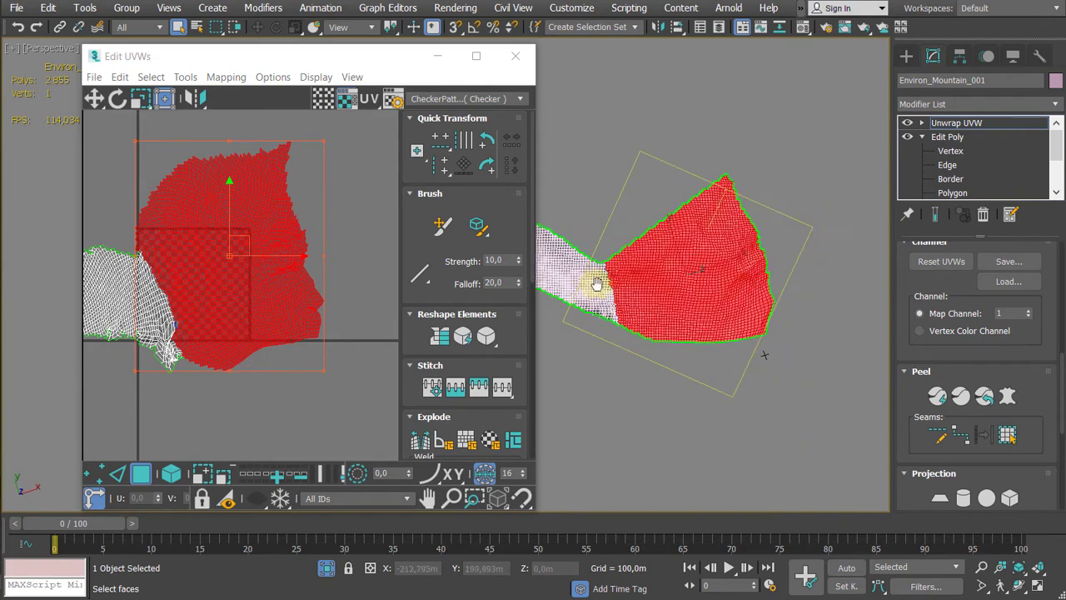
Step: Refine the wide body's face selection at the neck by adding the missing faces and removing the uneven ones along the border
left_click_drag(801, 229, 614, 366, "ctrl")
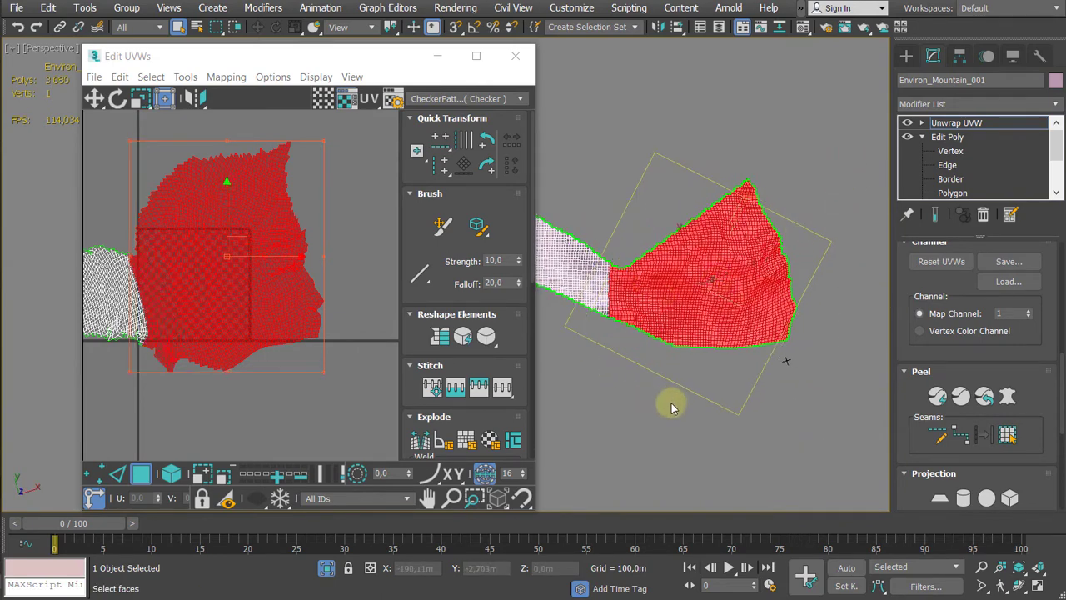
middle_click_drag(673, 404, 707, 359, "alt")
scroll(704, 362, "up", 3)
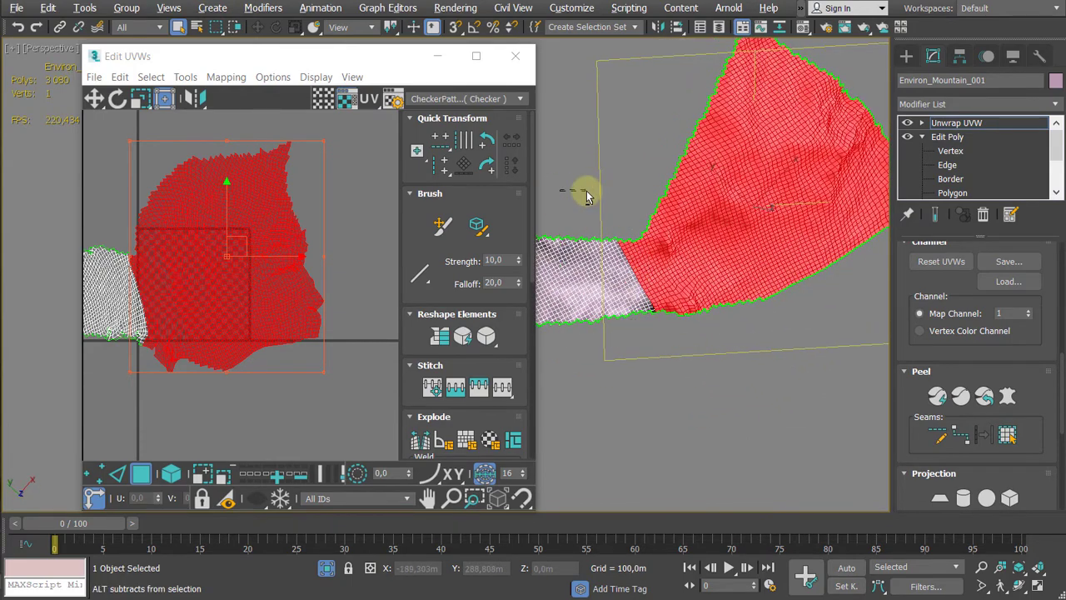
middle_click_drag(633, 242, 602, 147, "alt")
left_click_drag(613, 92, 652, 160)
middle_click_drag(667, 237, 673, 249, "alt")
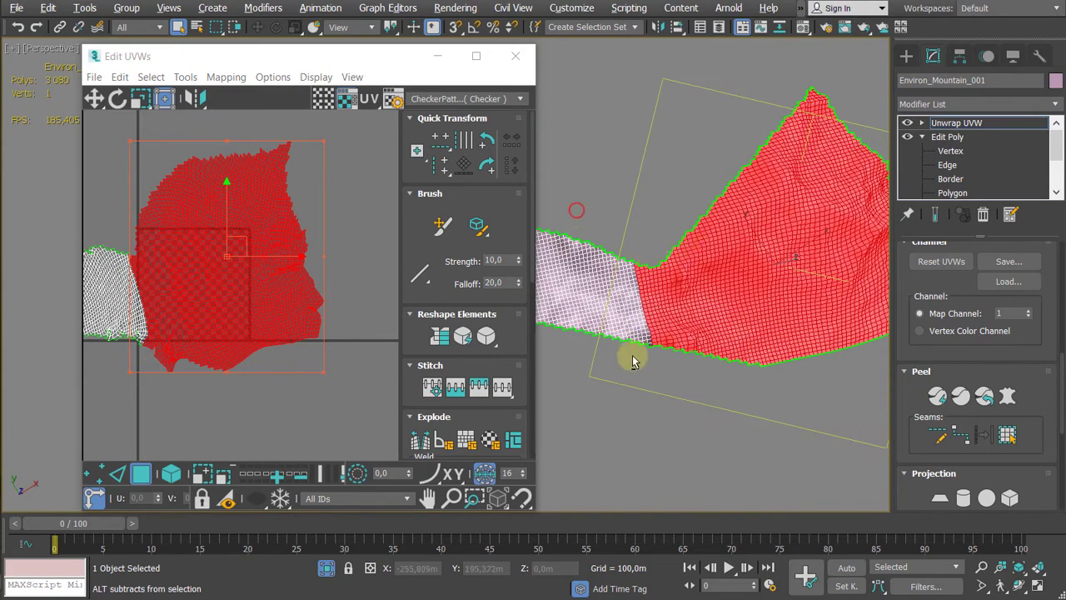
left_click_drag(633, 360, 653, 369)
middle_click_drag(652, 369, 727, 410, "alt")
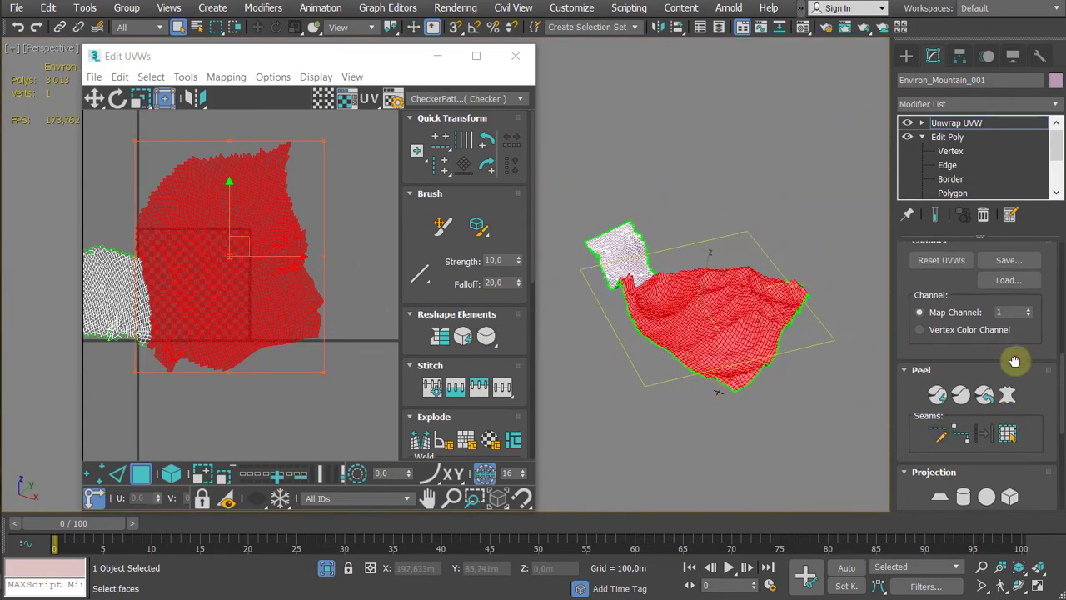
Step: Apply a quick planar map to the wide body's faces and move the resulting UV shell above the checker tile
scroll(973, 410, "up", 3)
left_click(950, 364)
middle_click_drag(253, 282, 336, 229)
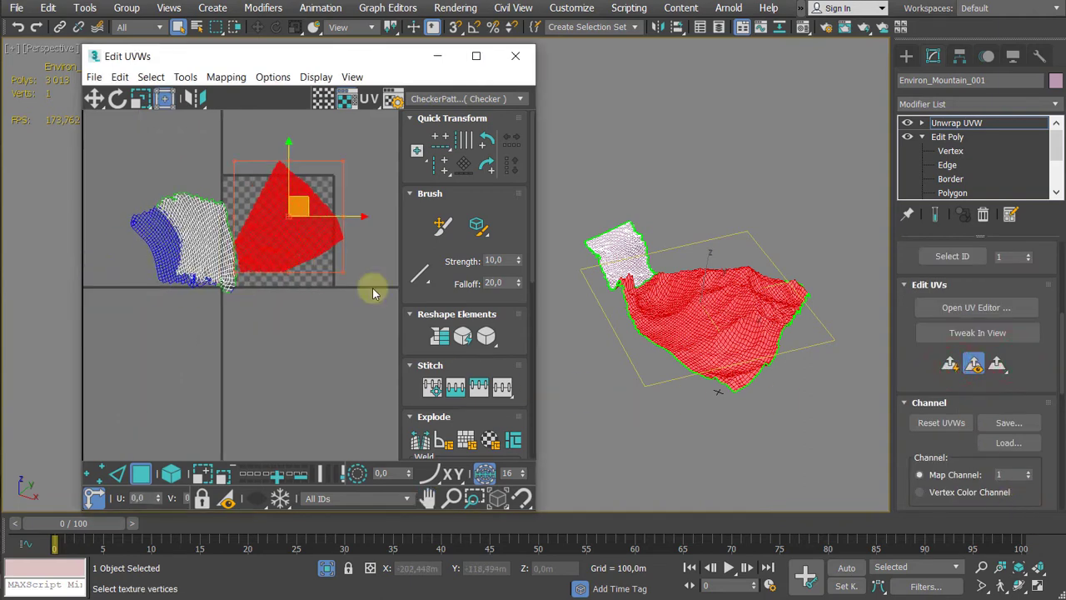
middle_click_drag(312, 281, 278, 348)
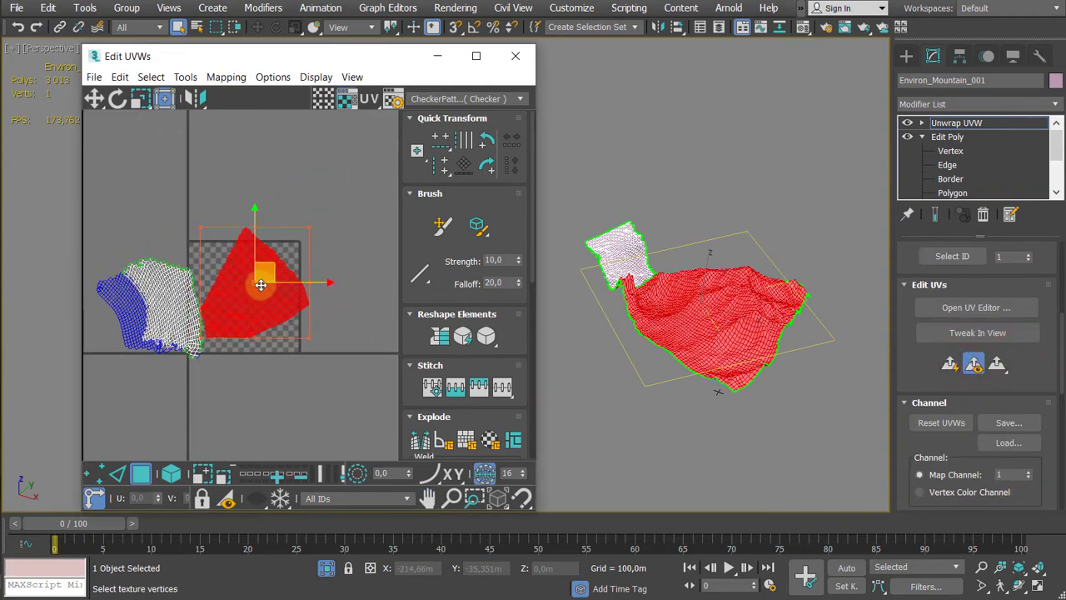
left_click_drag(260, 284, 261, 156)
scroll(272, 278, "down", 2)
middle_click_drag(280, 268, 313, 226)
Step: Select the narrow arm's UVs, apply a quick planar map, and move the shell outside the checker tile beside its upper corner
left_click_drag(292, 355, 103, 220)
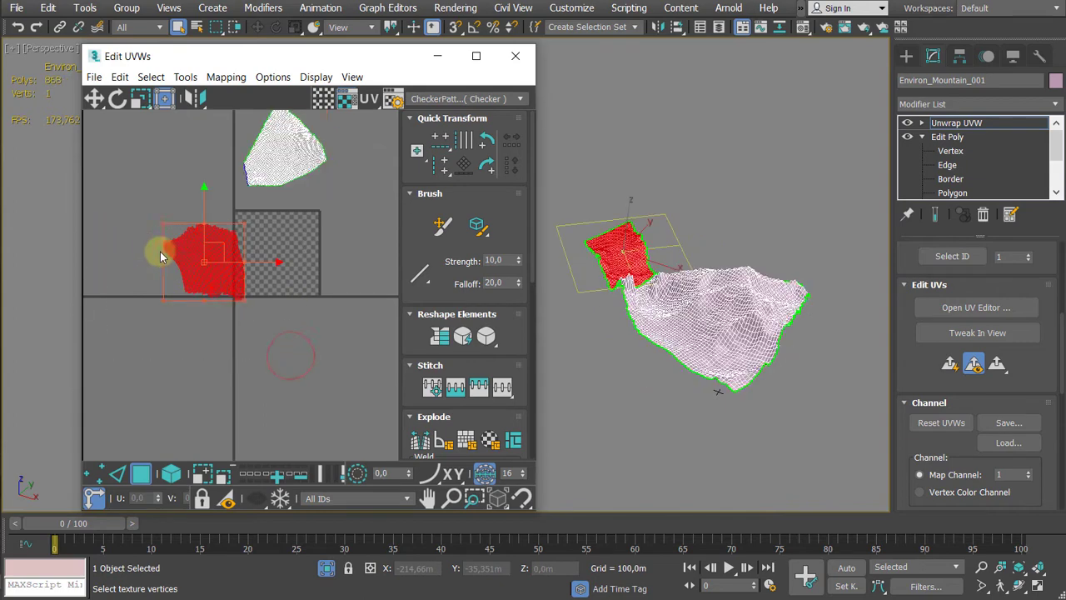
left_click(944, 365)
middle_click_drag(353, 333, 225, 305)
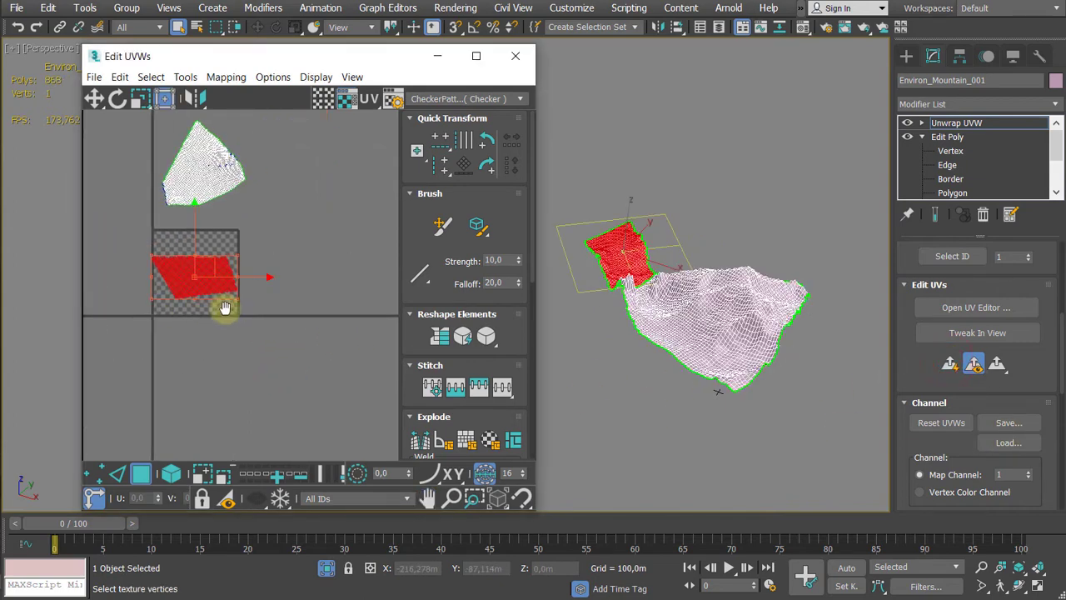
left_click_drag(218, 247, 121, 211)
middle_click_drag(246, 286, 378, 360)
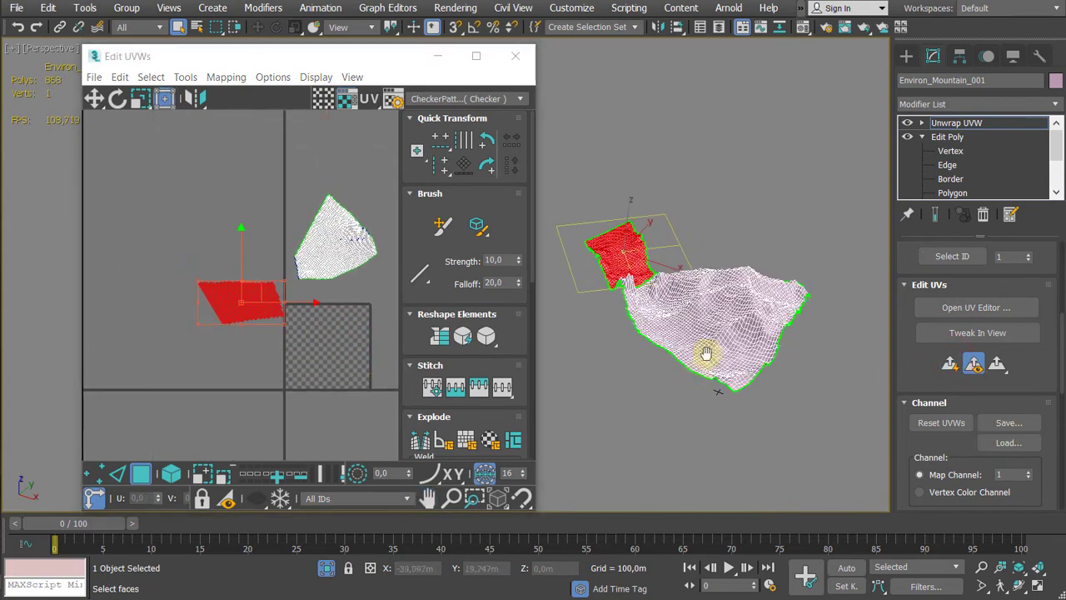
Step: Select the wide body's UV shell and make a point-to-point seam from the mountain's outer edge up along the ridge
middle_click_drag(707, 355, 718, 339)
left_click_drag(353, 172, 320, 278)
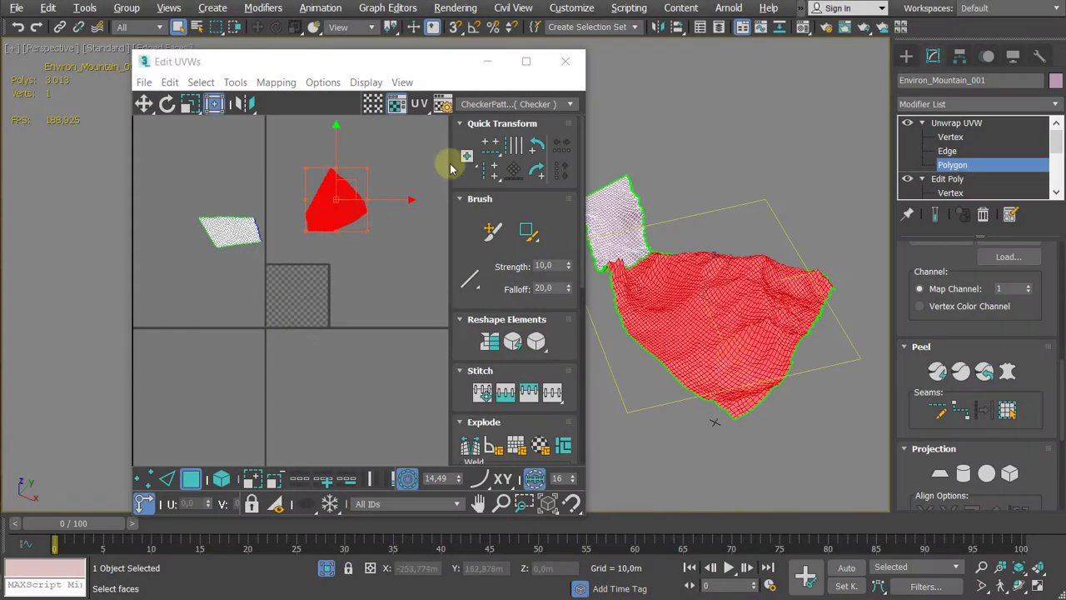
left_click_drag(404, 68, 346, 58)
middle_click_drag(645, 278, 765, 326, "alt")
left_click(963, 410)
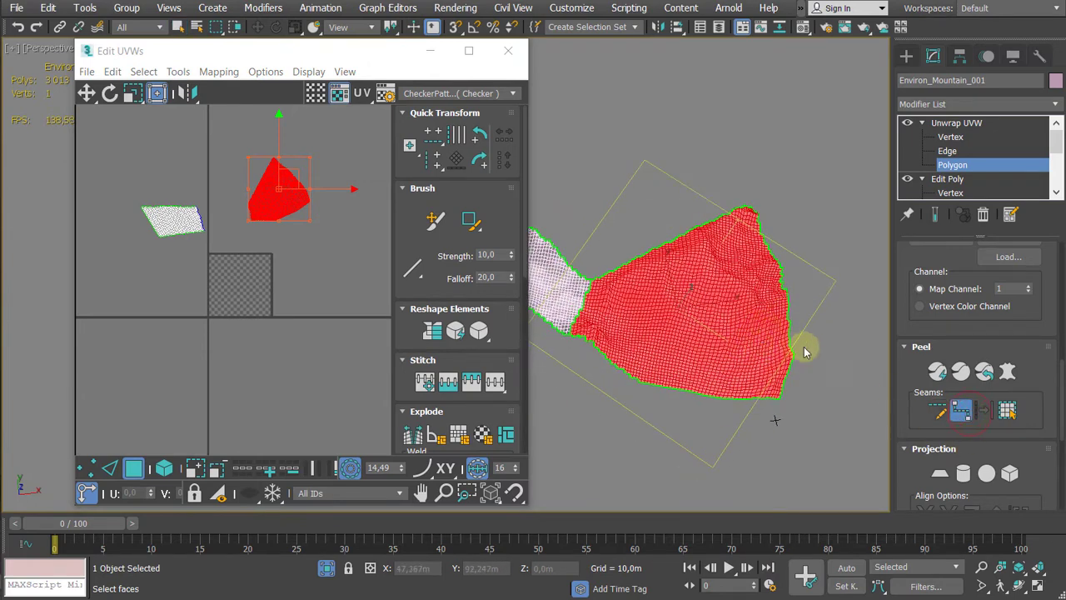
scroll(787, 356, "up", 2)
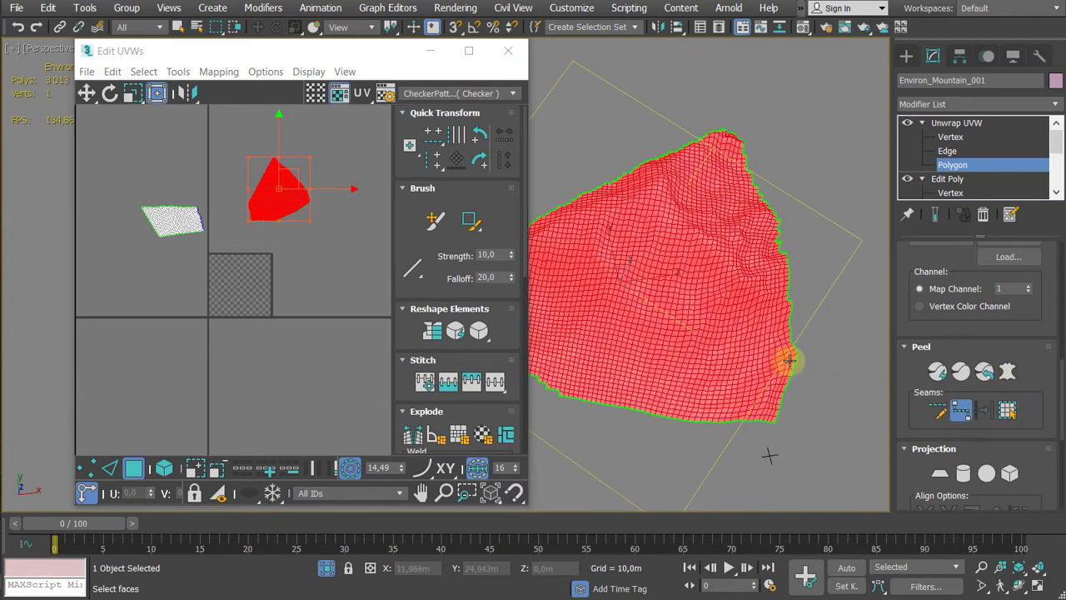
middle_click_drag(786, 358, 757, 386, "alt")
scroll(732, 357, "up", 3)
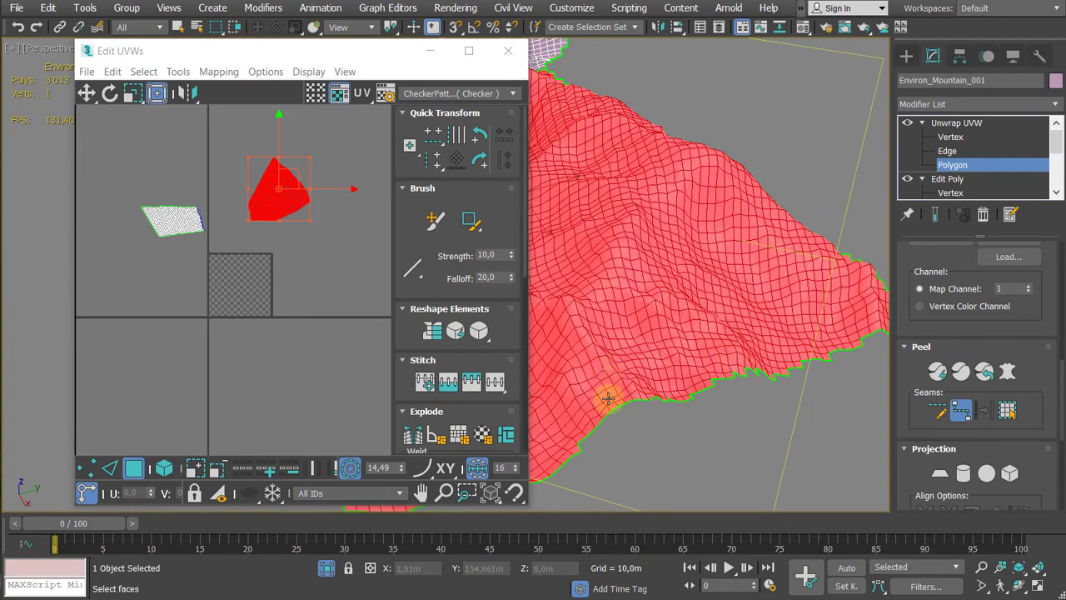
scroll(609, 400, "up", 3)
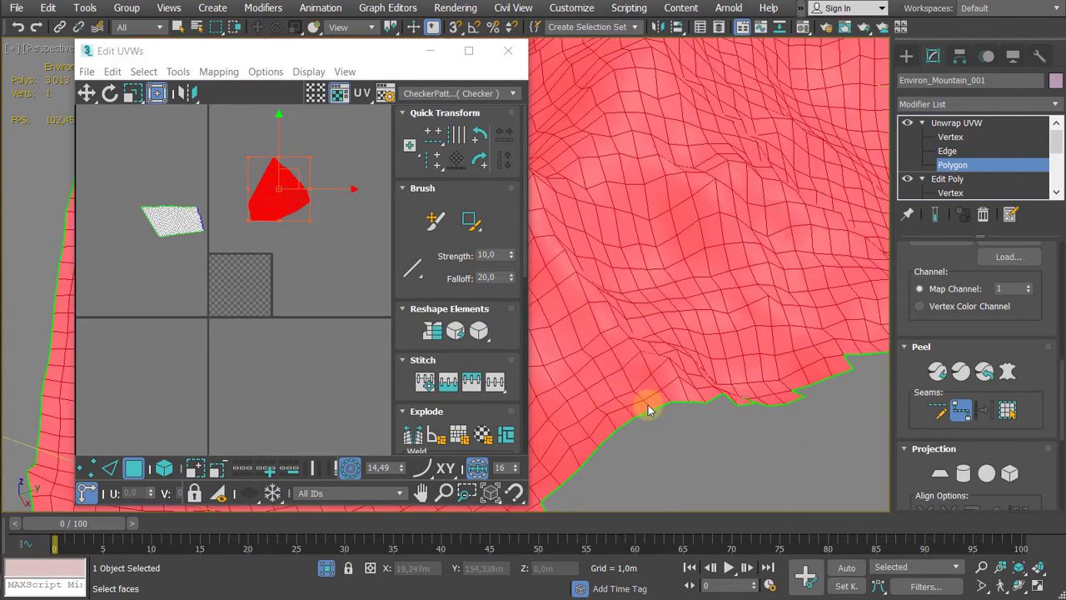
left_click(650, 409)
scroll(742, 471, "down", 4)
scroll(655, 356, "up", 2)
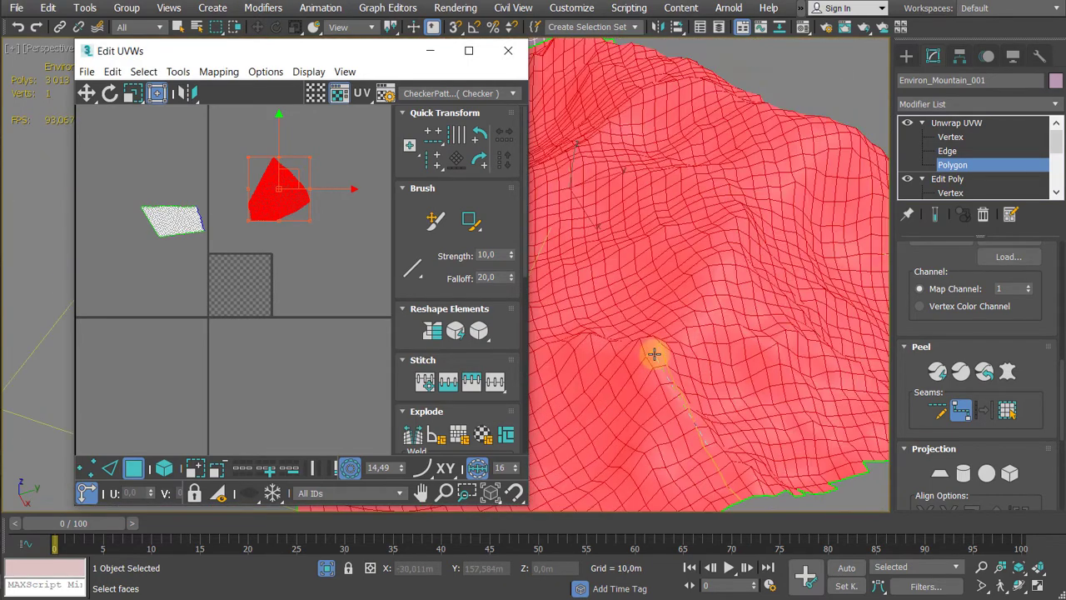
scroll(660, 348, "up", 2)
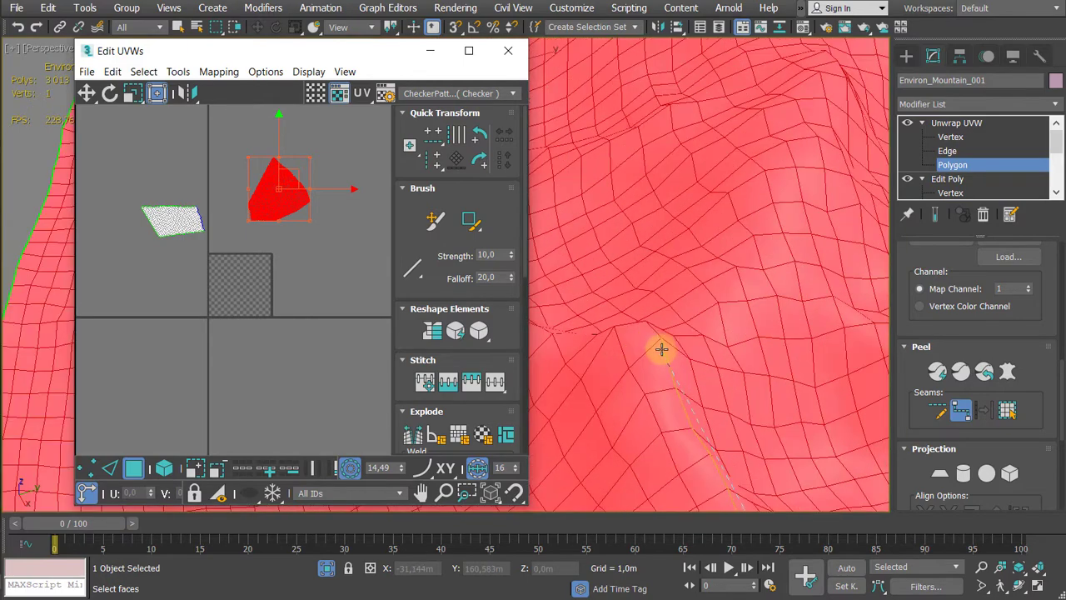
scroll(662, 350, "down", 3)
Step: Make a point-to-point seam from the wide body's long side edge inward up the slope to the ridge
scroll(718, 430, "down", 4)
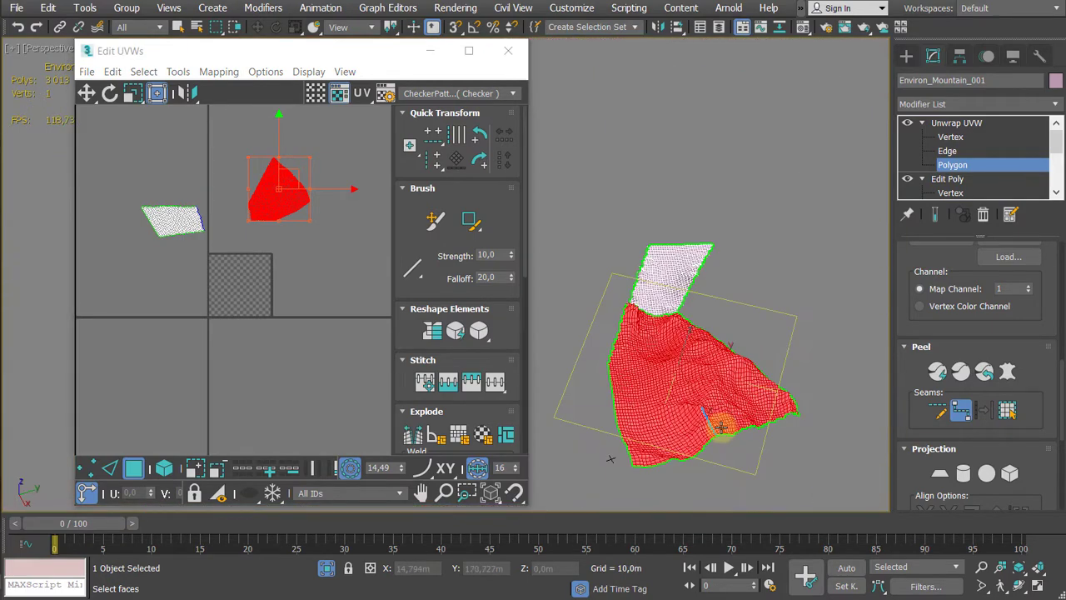
middle_click_drag(721, 428, 623, 394, "alt")
scroll(683, 419, "up", 3)
middle_click_drag(797, 404, 697, 372, "alt")
scroll(673, 379, "up", 3)
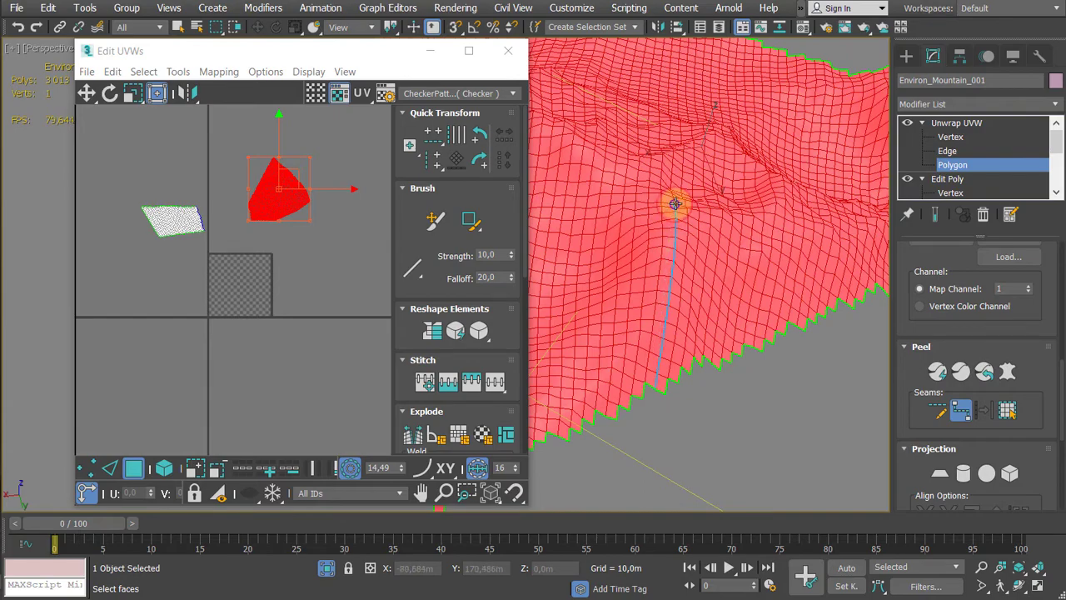
scroll(675, 204, "down", 5)
Step: Make a short seam inward from the same long side edge near the neck, ending at the deep fold
middle_click_drag(708, 245, 831, 258, "alt")
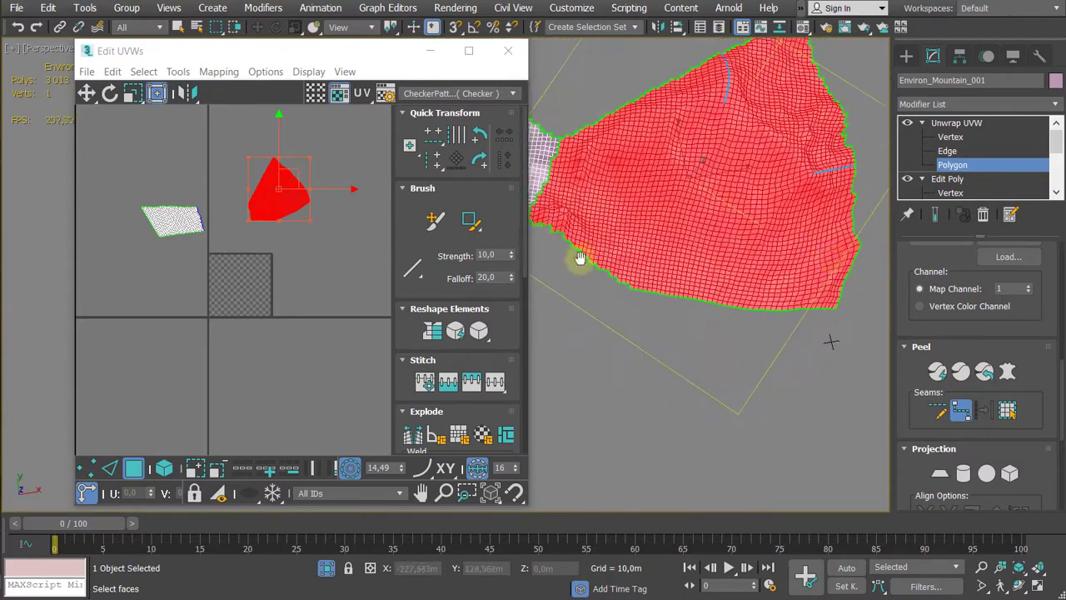
middle_click_drag(580, 259, 669, 301)
scroll(673, 208, "up", 3)
middle_click_drag(673, 207, 619, 308, "alt")
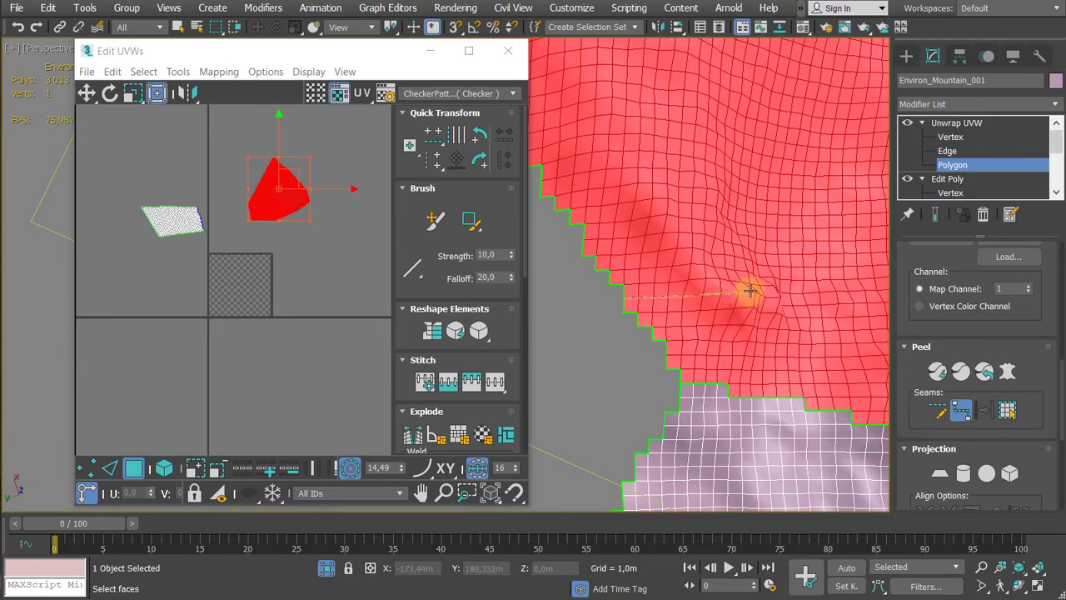
scroll(750, 341, "down", 4)
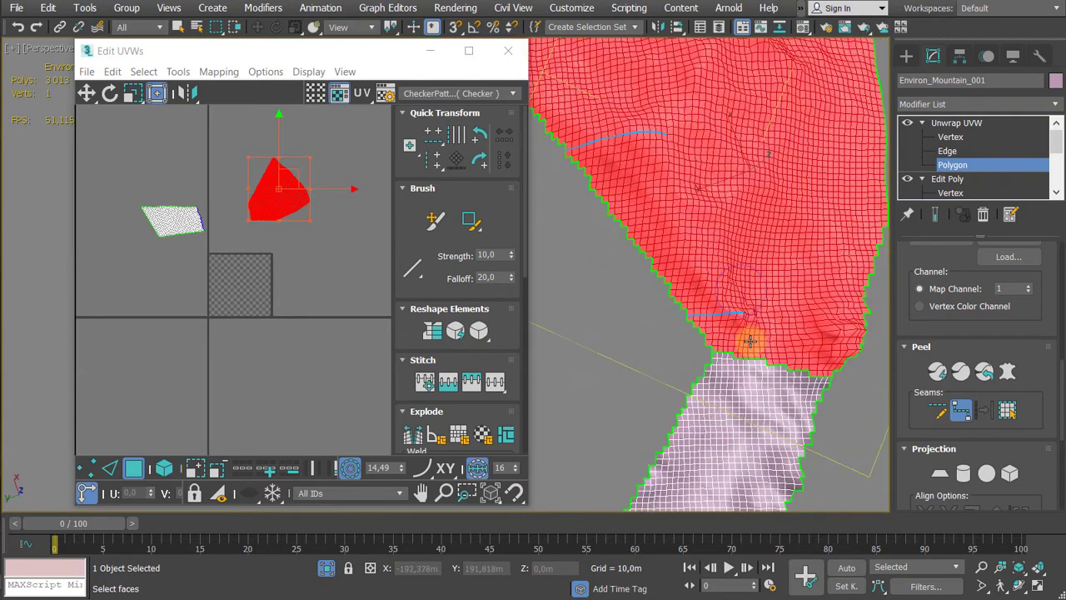
middle_click_drag(750, 341, 735, 415)
Step: Make a short seam from the opposite edge near the neck along the bump's crest, and finish the seam editing
scroll(628, 257, "down", 2)
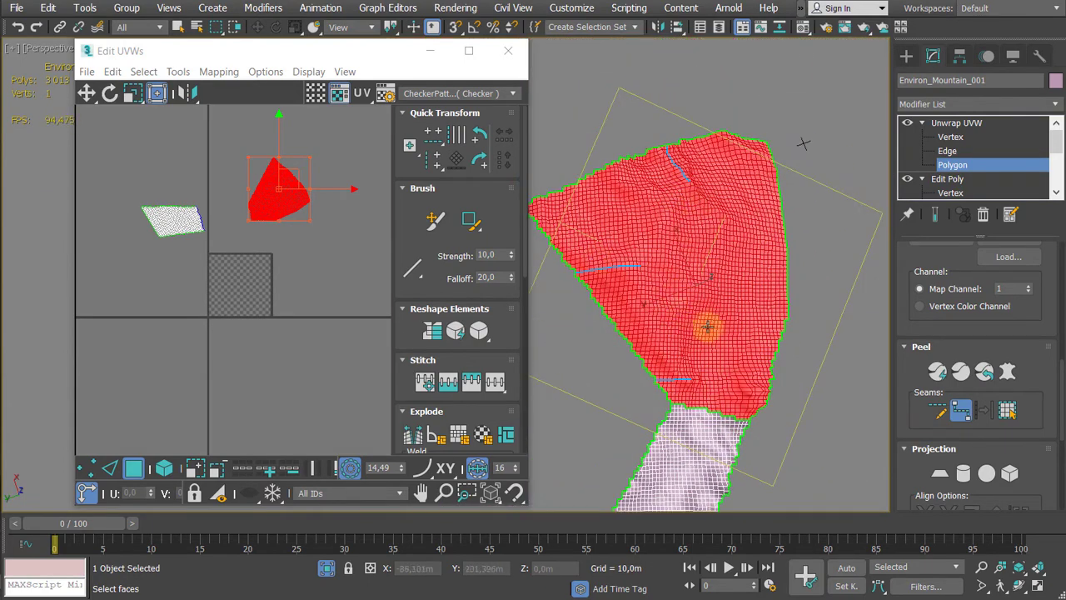
middle_click_drag(707, 327, 682, 279)
scroll(751, 373, "up", 5)
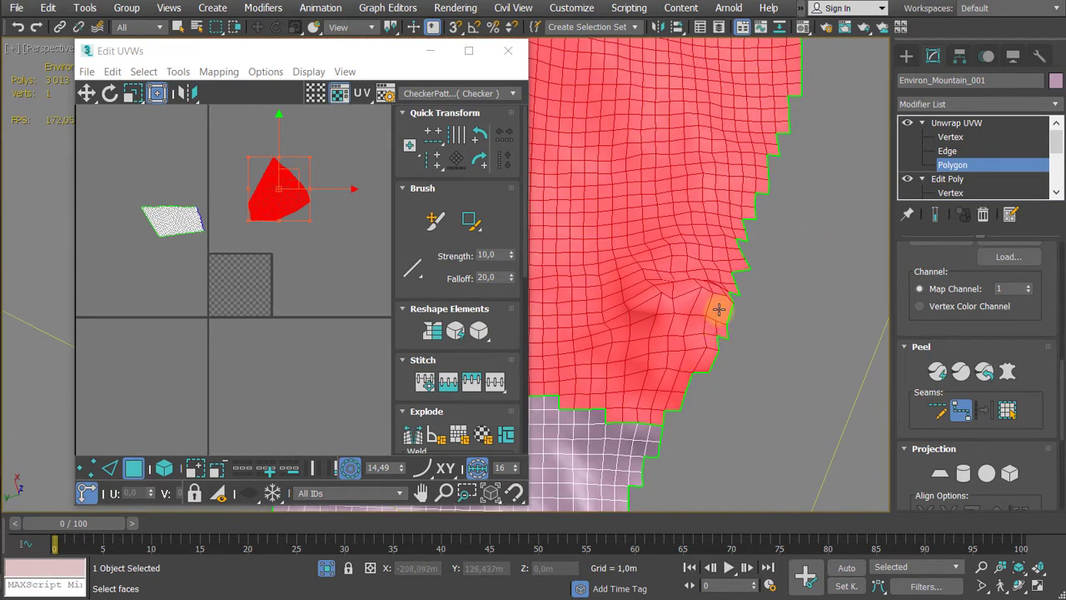
scroll(719, 309, "up", 2)
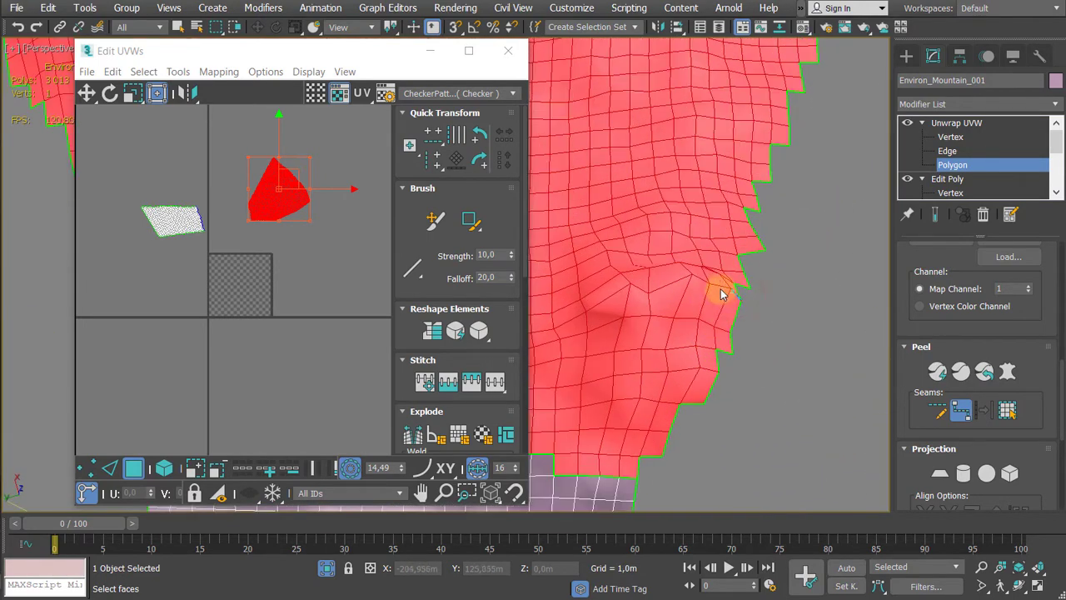
left_click(676, 282)
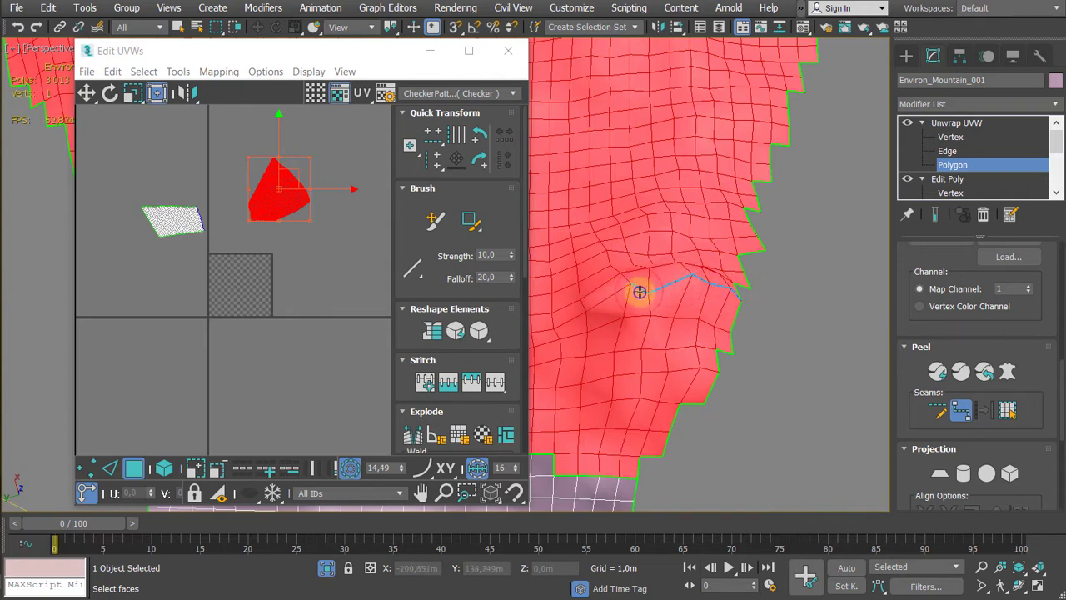
scroll(667, 322, "down", 5)
middle_click_drag(688, 331, 709, 187, "alt")
middle_click_drag(710, 187, 830, 405)
scroll(767, 338, "down", 4)
right_click(756, 404)
Step: Open Pelt Map for the wide body's faces and run the pelt simulation twice to stretch the shell outward
middle_click_drag(285, 235, 157, 375)
scroll(193, 278, "up", 2)
scroll(158, 309, "up", 3)
middle_click_drag(257, 250, 293, 248)
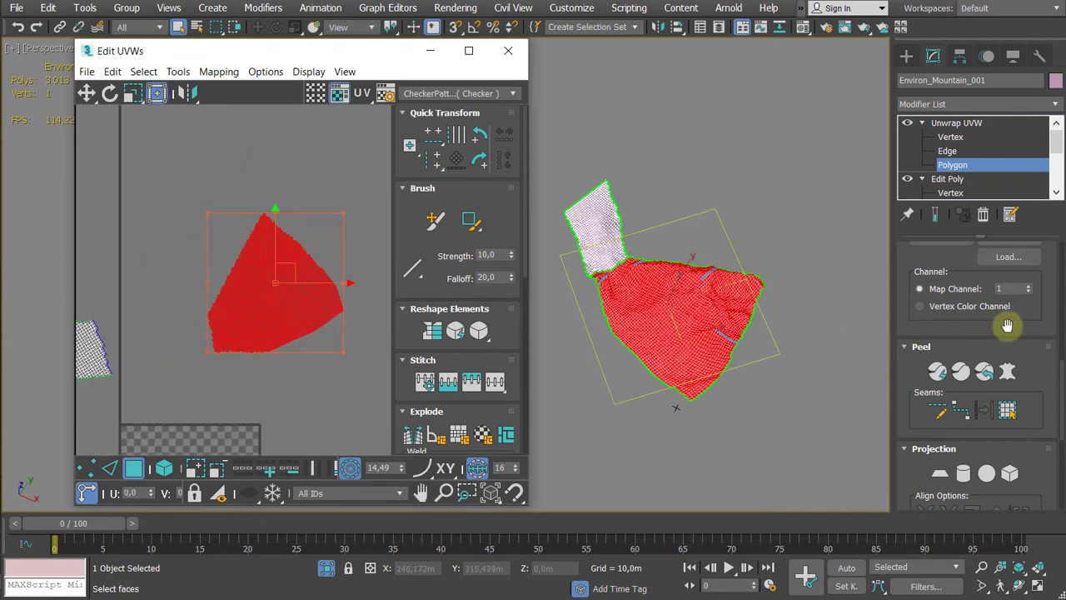
left_click(1006, 372)
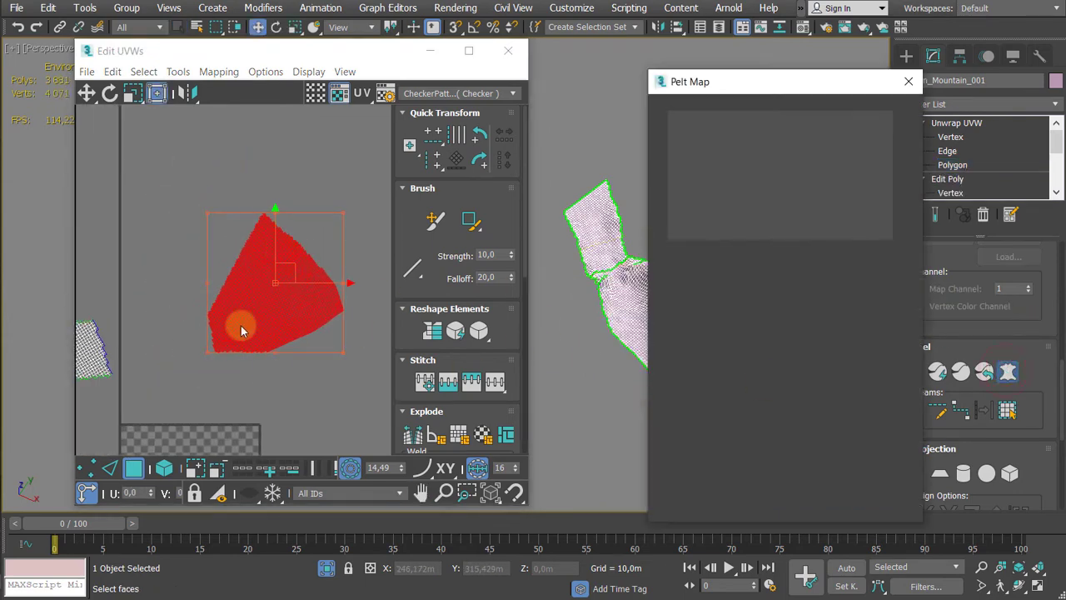
left_click(758, 137)
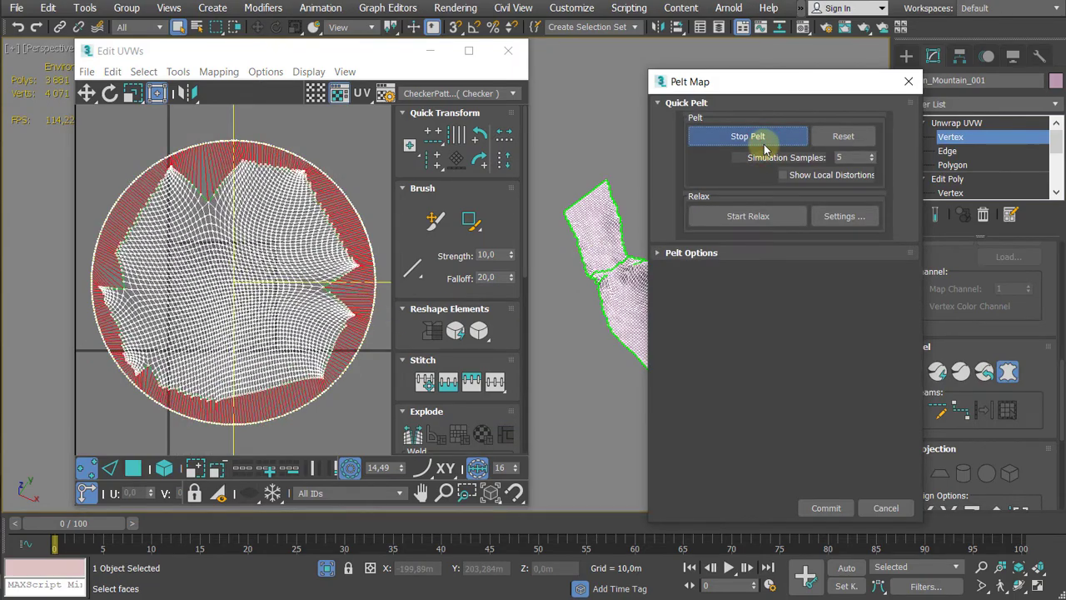
left_click(759, 137)
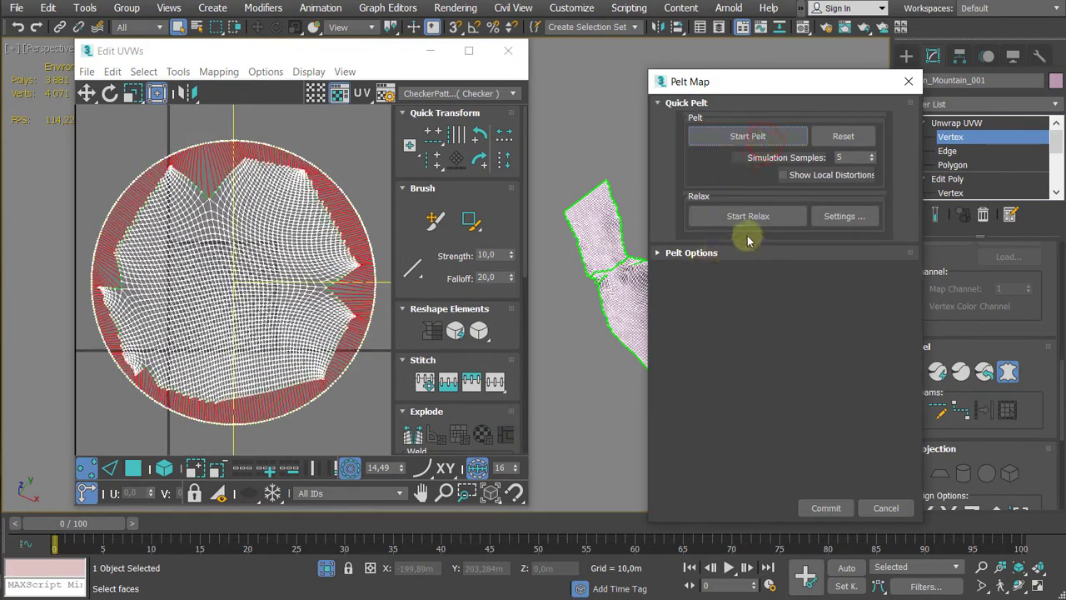
left_click(747, 136)
left_click(747, 136)
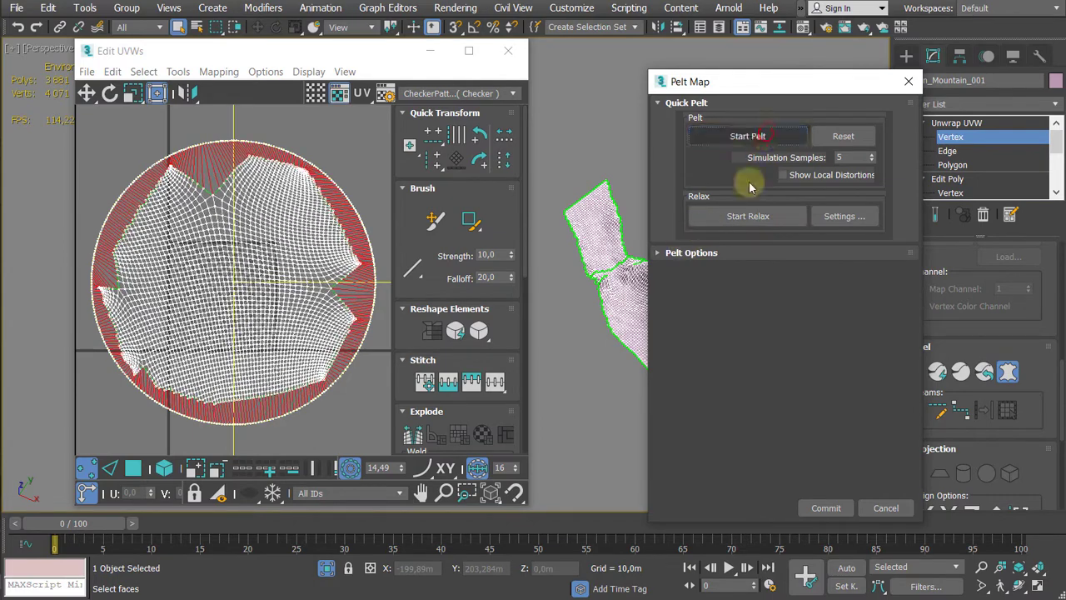
Step: Open the pelt's relax settings and relax the wide body's shell by edge angles with 100 iterations and amount 0.1
left_click(843, 217)
left_click_drag(457, 213, 475, 205)
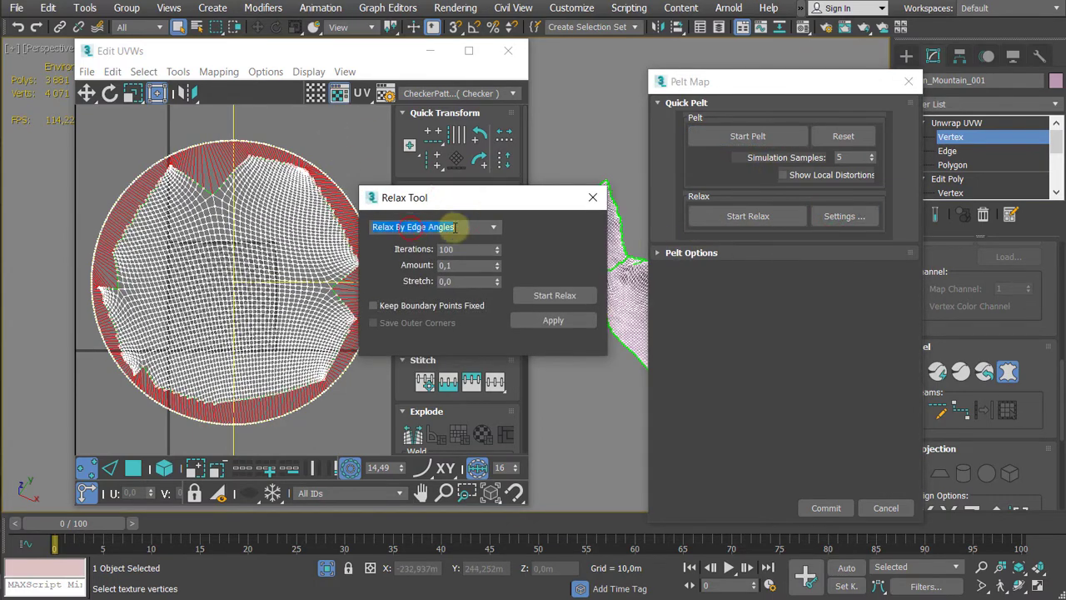
left_click(495, 231)
left_click(504, 304)
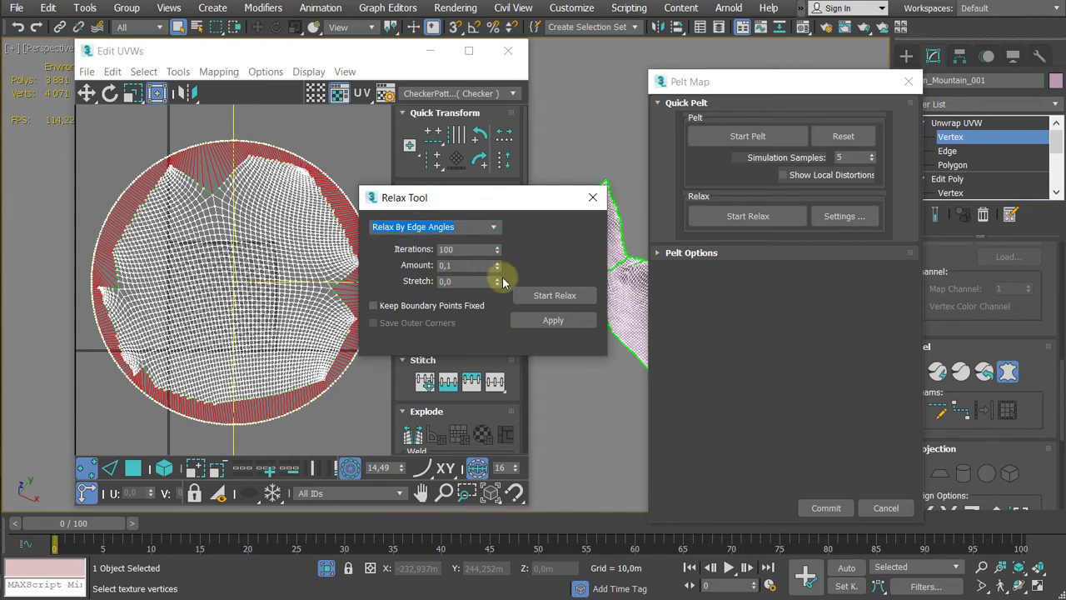
left_click(541, 300)
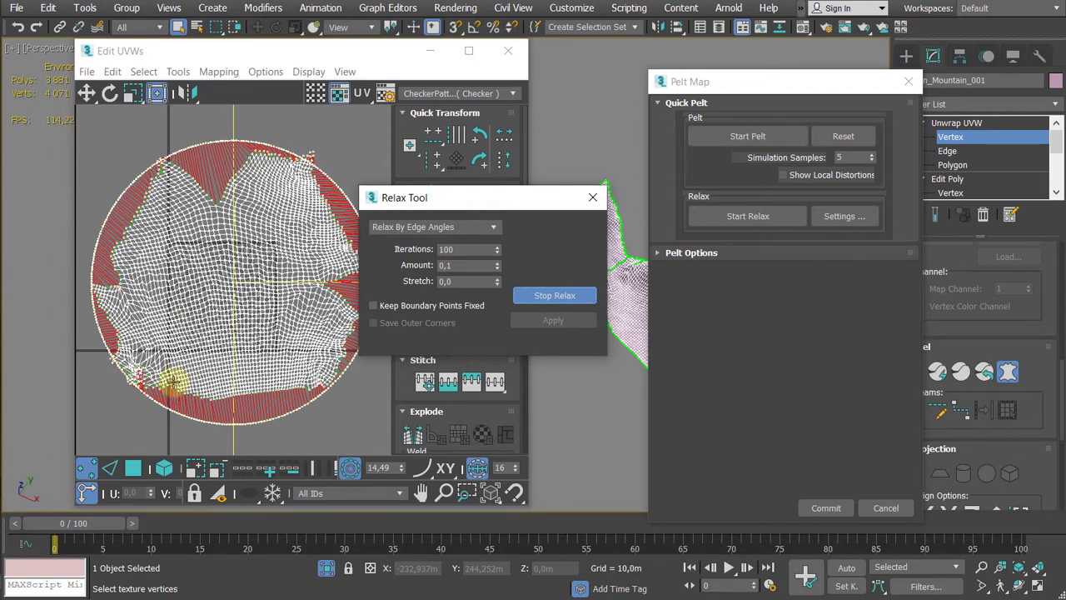
scroll(222, 288, "up", 10)
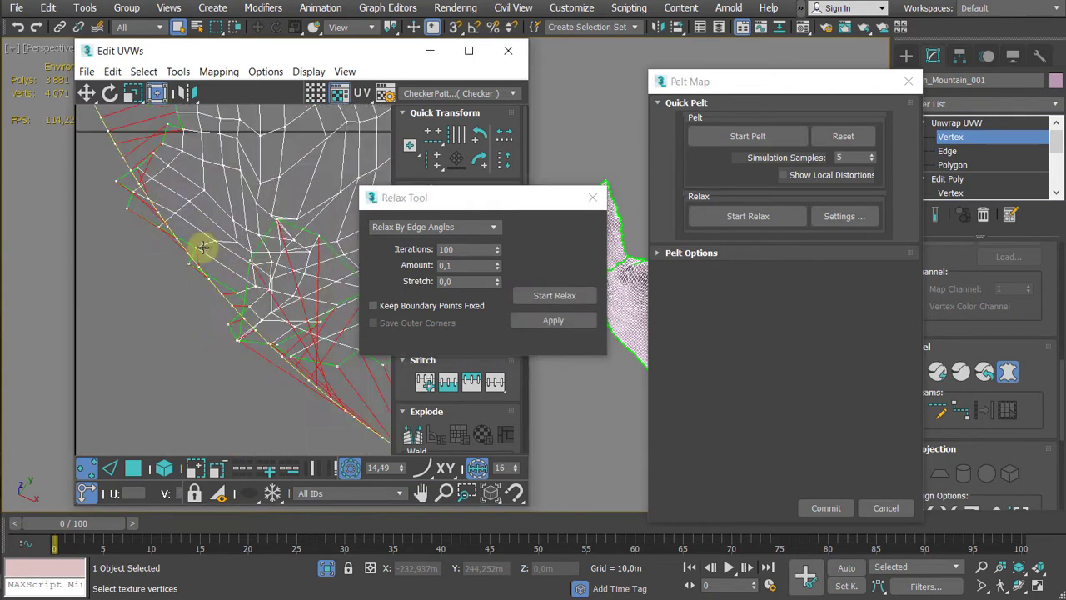
Step: Set the relax amount to 1.0 and run the edge-angle relax again on the wide body's shell
left_click_drag(496, 273, 494, 262)
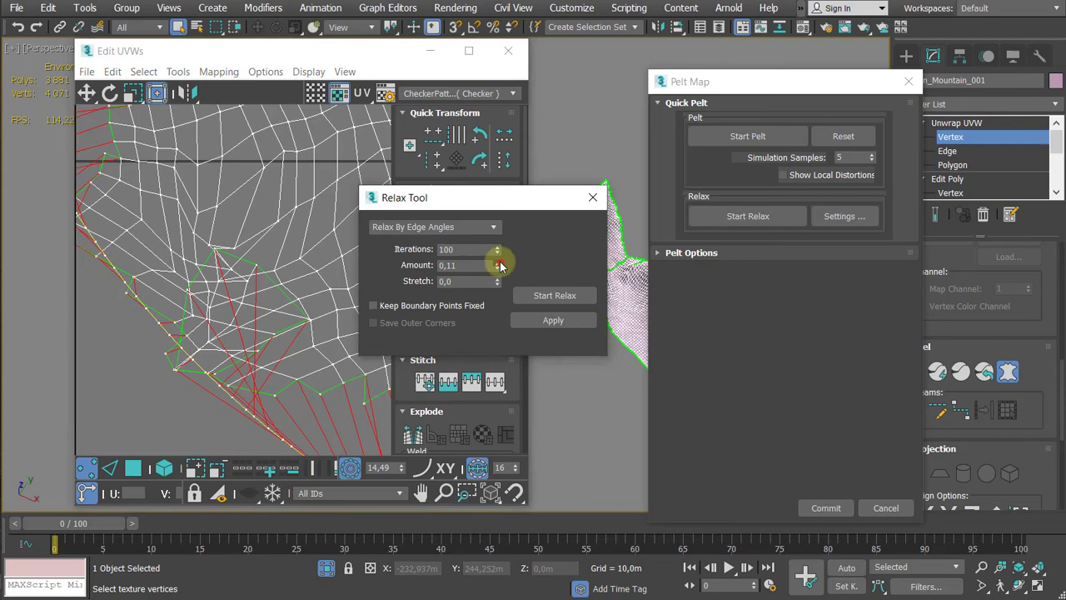
left_click(551, 297)
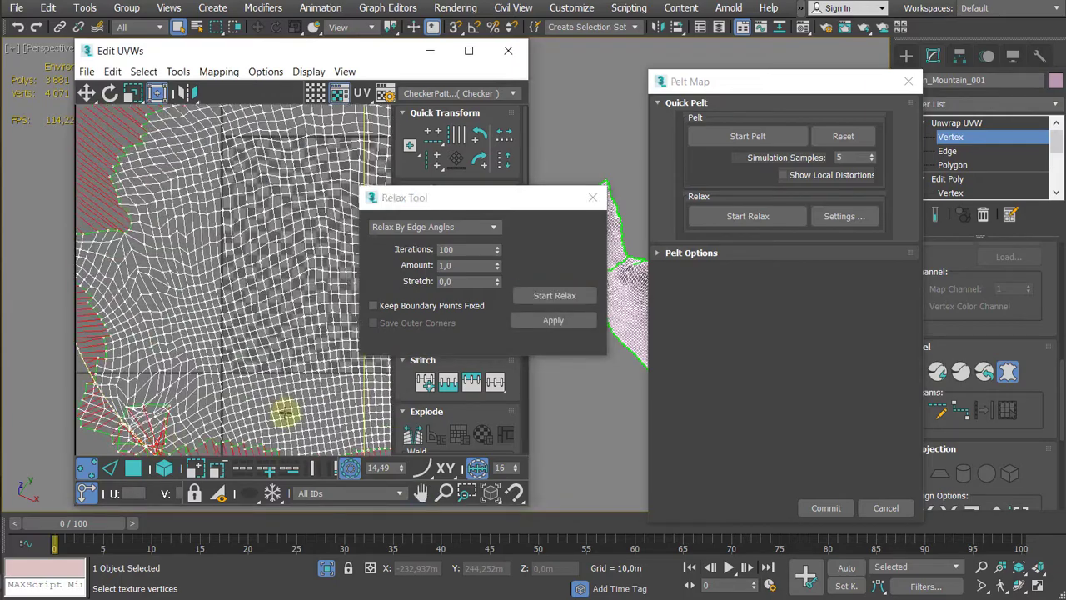
left_click(532, 295)
left_click(532, 295)
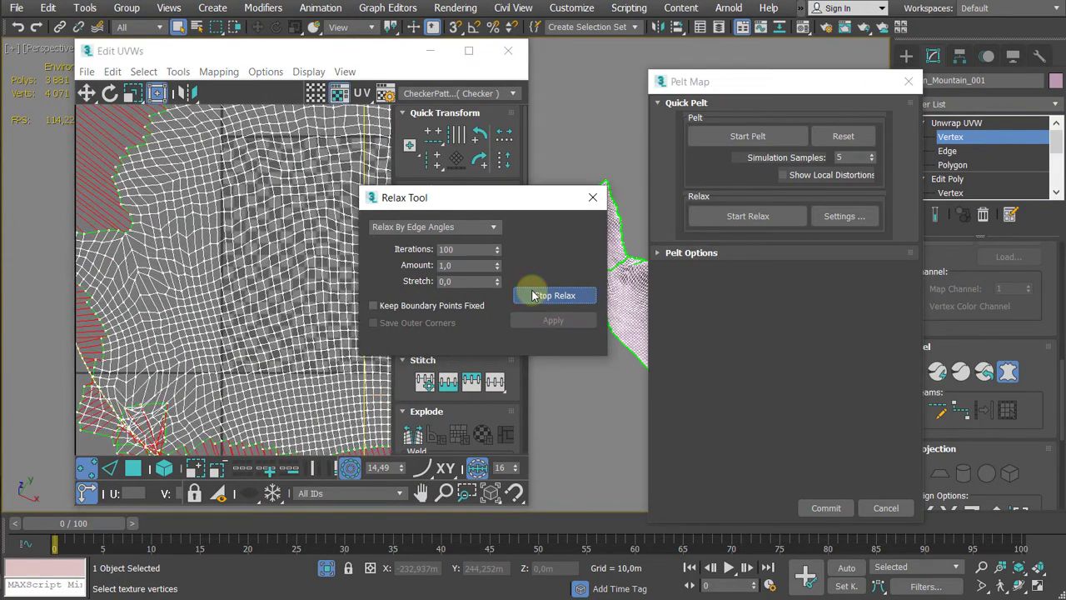
left_click(533, 294)
scroll(195, 316, "down", 5)
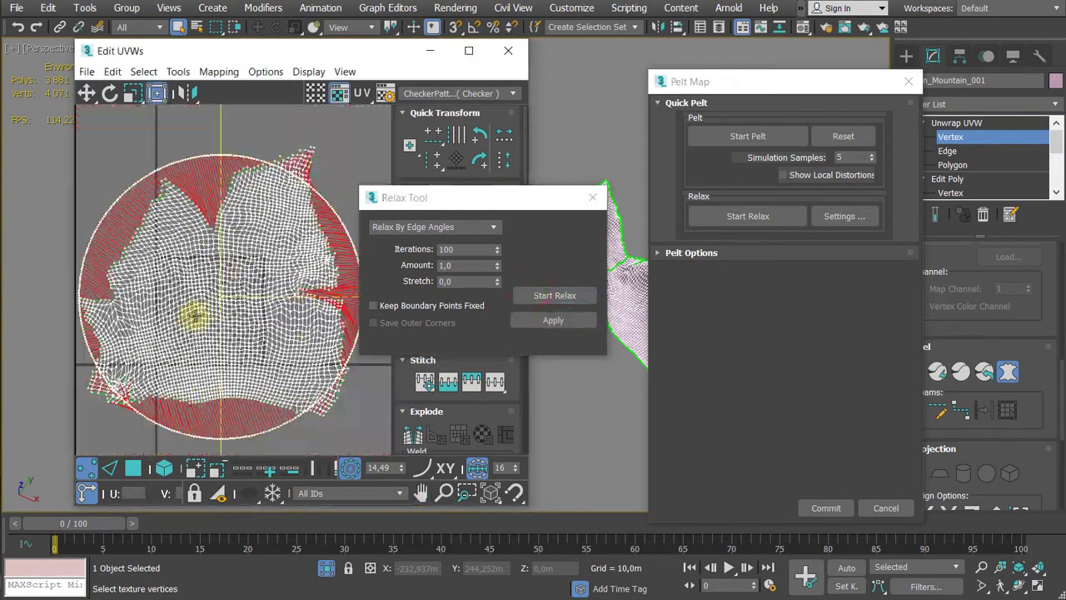
Step: Inspect the tangled lower-left corner of the shell, close the Relax Tool and commit the pelt map
scroll(263, 248, "up", 3)
middle_click_drag(161, 252, 298, 178)
middle_click_drag(225, 281, 238, 245)
middle_click_drag(192, 300, 204, 276)
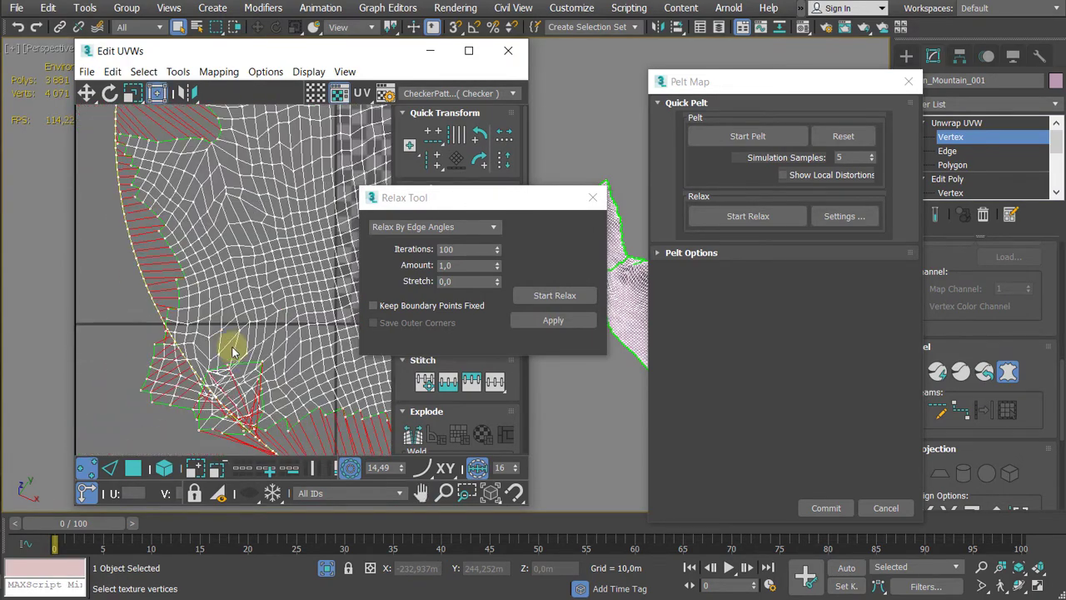
left_click_drag(514, 214, 448, 220)
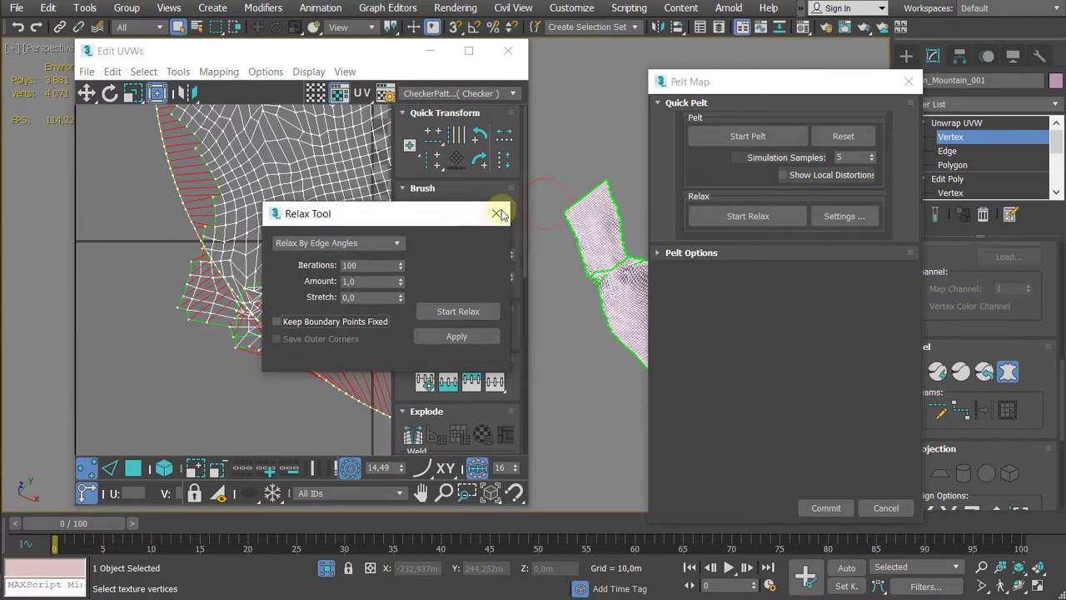
left_click(499, 214)
middle_click_drag(564, 257, 662, 213, "alt")
middle_click_drag(615, 420, 402, 364)
middle_click_drag(333, 354, 266, 340)
left_click(831, 514)
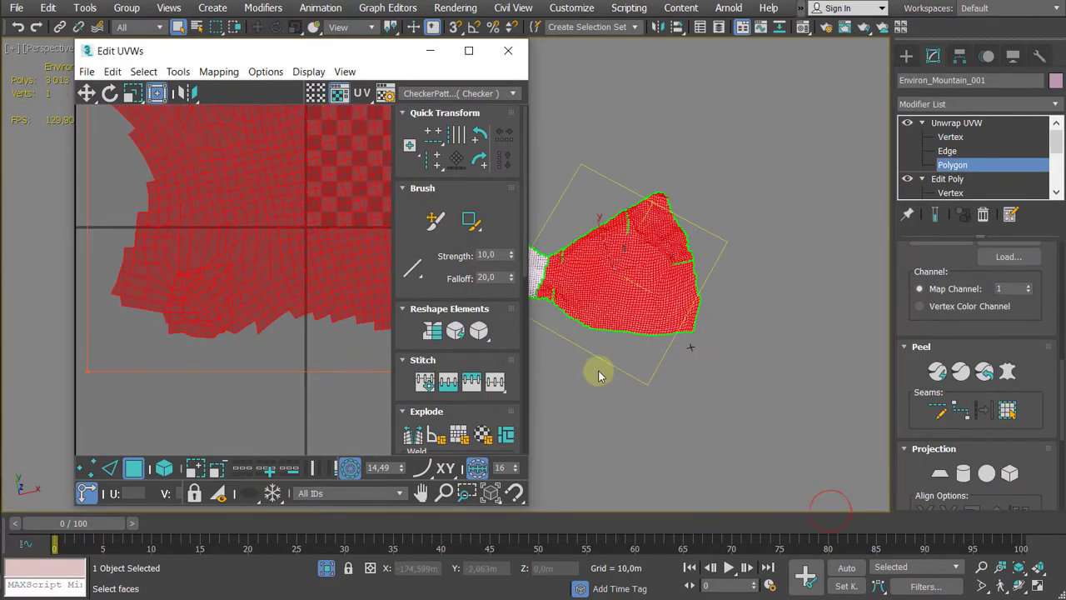
Step: Select the faces at the shell's tangled lower-left corner and locate them on the mountain
middle_click_drag(605, 364, 623, 375)
left_click(293, 386)
left_click(217, 419)
left_click_drag(217, 419, 138, 257)
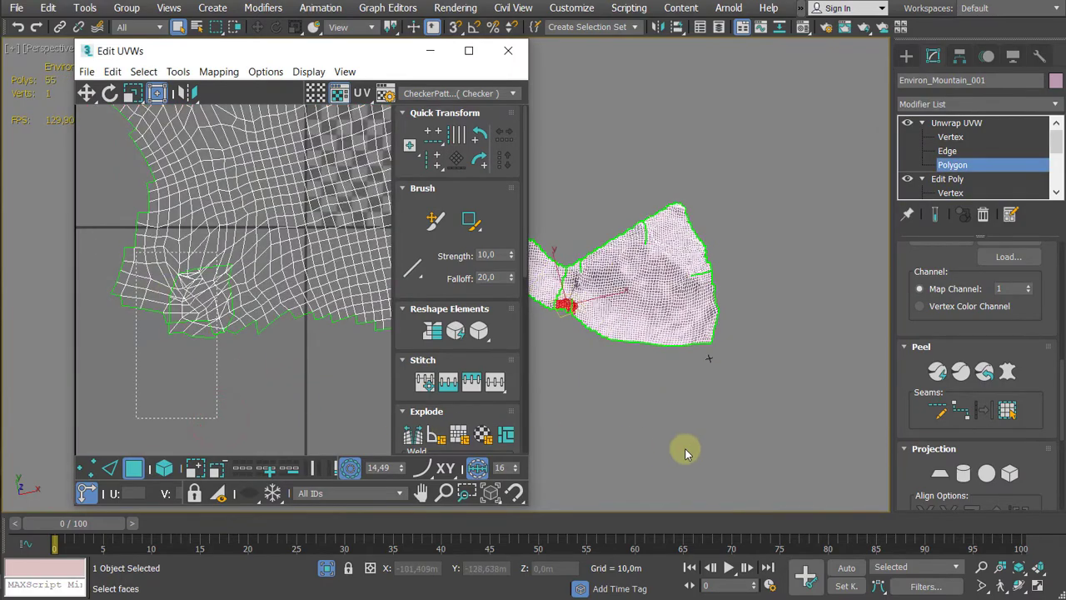
middle_click_drag(626, 415, 692, 407, "alt")
scroll(590, 316, "up", 3)
middle_click_drag(579, 325, 691, 358, "alt")
scroll(572, 319, "up", 5)
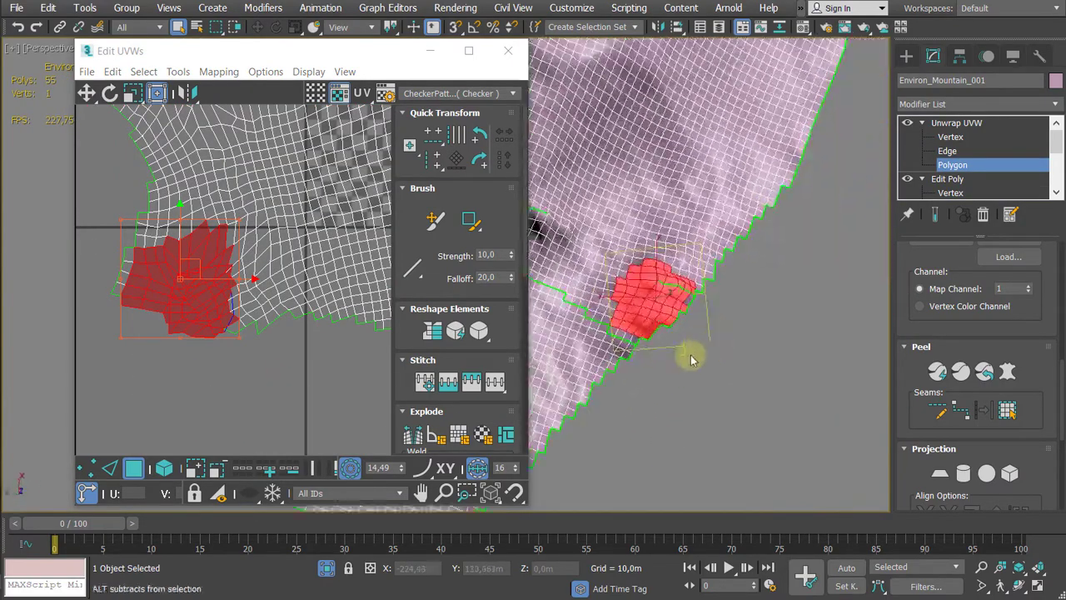
middle_click_drag(256, 366, 281, 368)
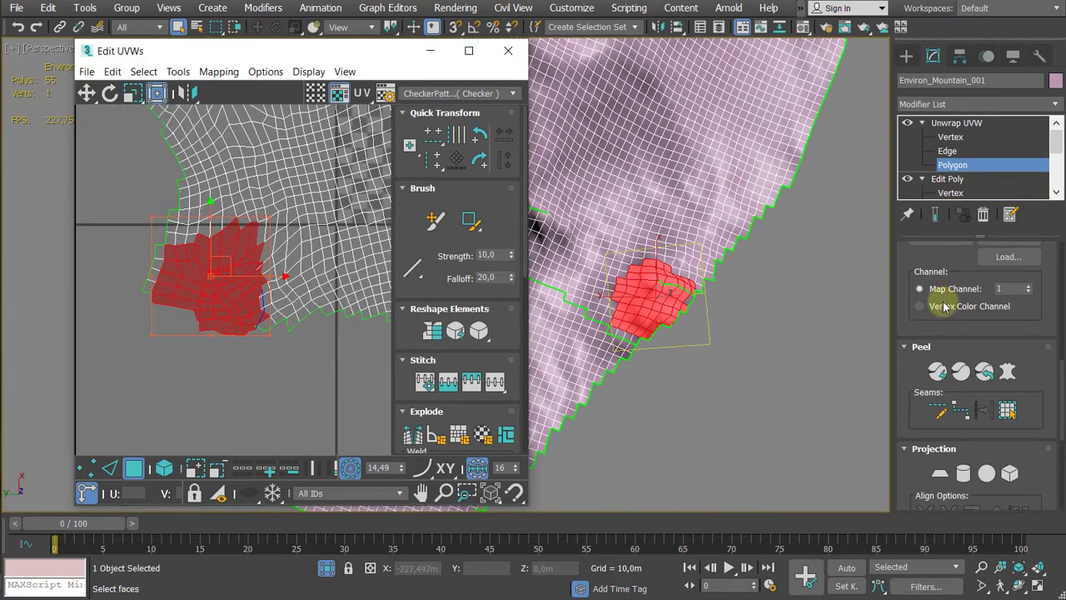
Step: Select the UV vertices around the tangled corner with soft selection on and set its falloff to about 37
left_click(950, 136)
middle_click_drag(205, 368, 207, 351)
left_click_drag(299, 394, 133, 213)
middle_click_drag(264, 357, 232, 393)
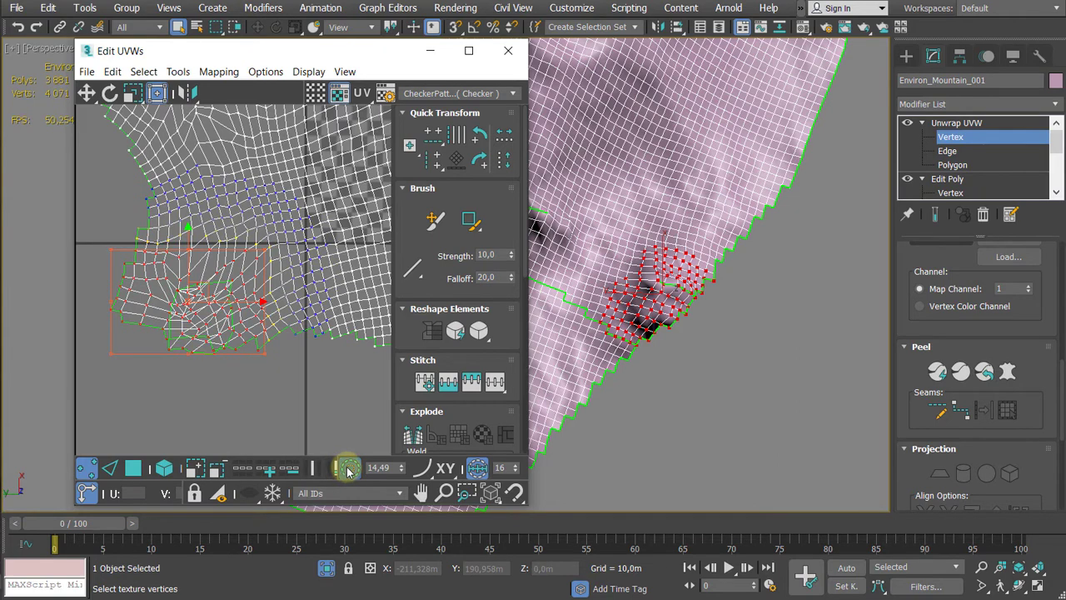
left_click(349, 472)
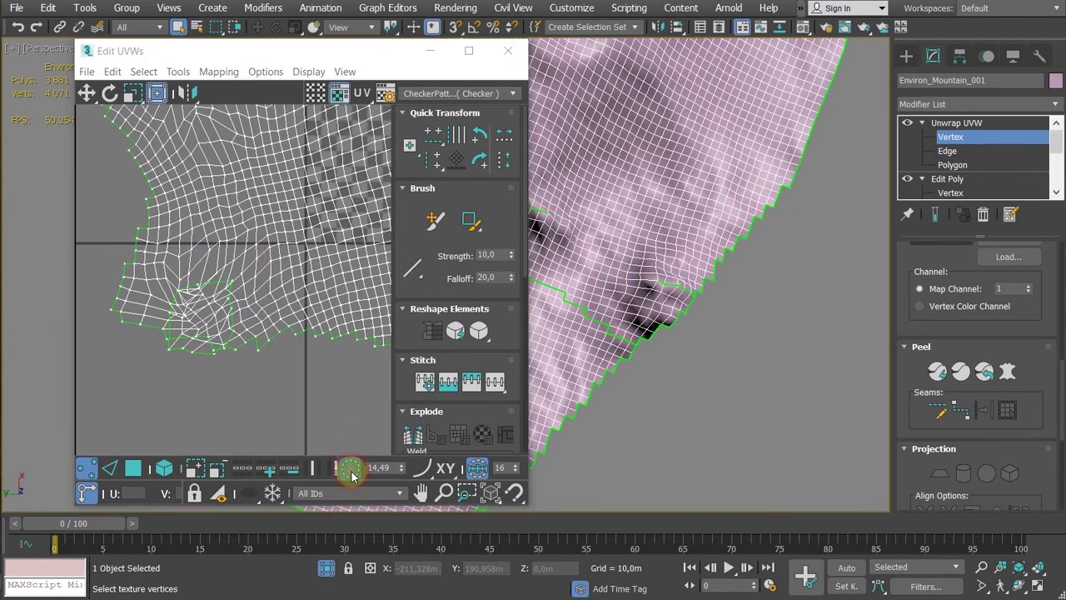
left_click_drag(95, 245, 293, 381)
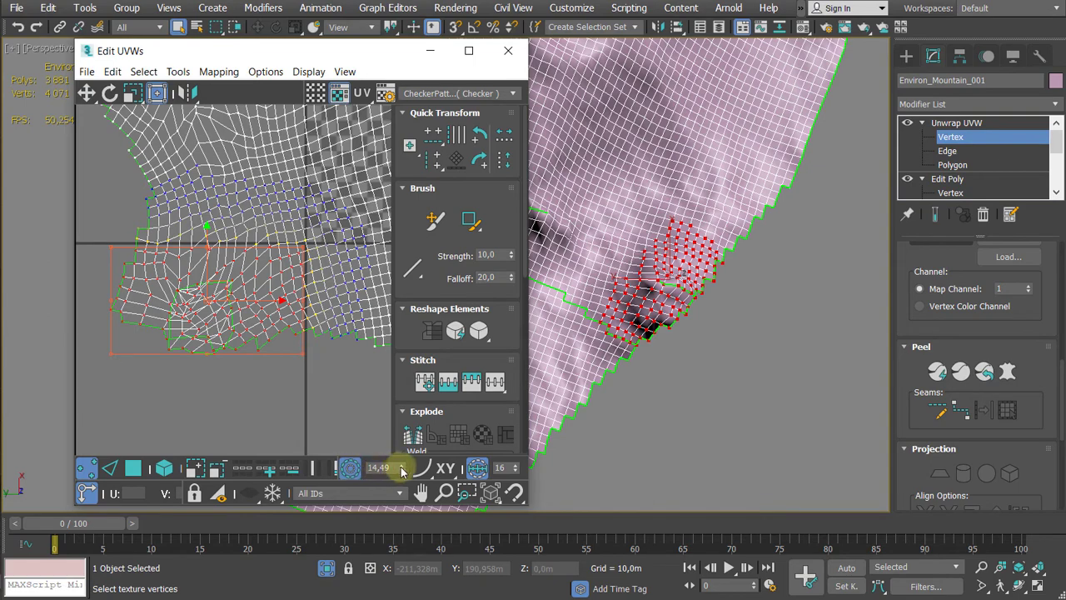
left_click_drag(401, 470, 400, 474)
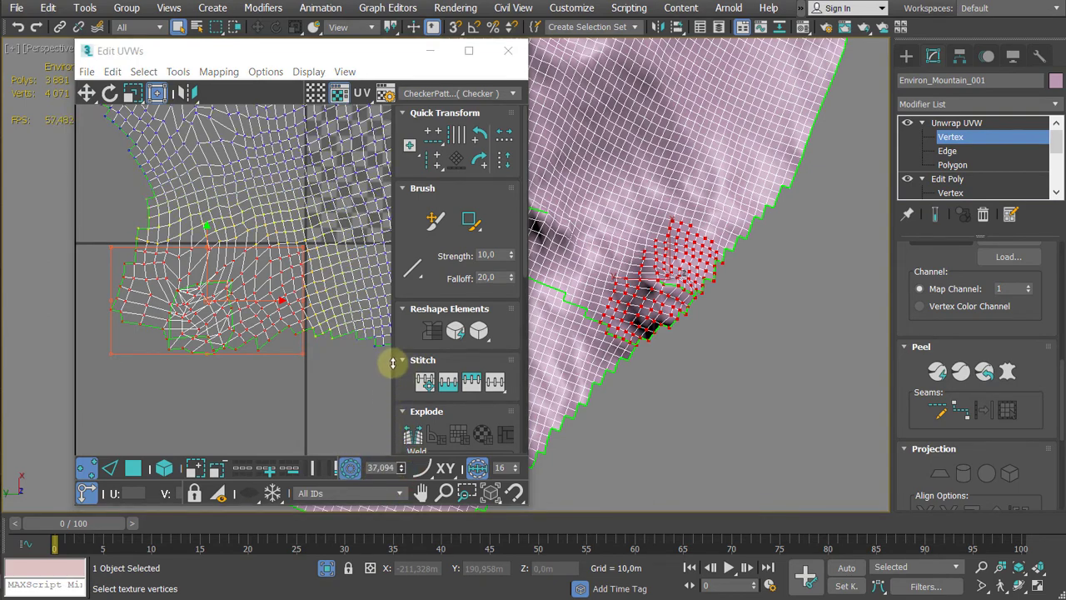
Step: Open the Relax Tool for the selected corner vertices and briefly run a relax by edge angles with amount 0.1
middle_click_drag(302, 350, 159, 353)
scroll(160, 353, "down", 3)
middle_click_drag(742, 343, 675, 369, "alt")
middle_click_drag(189, 269, 254, 168)
scroll(253, 168, "up", 2)
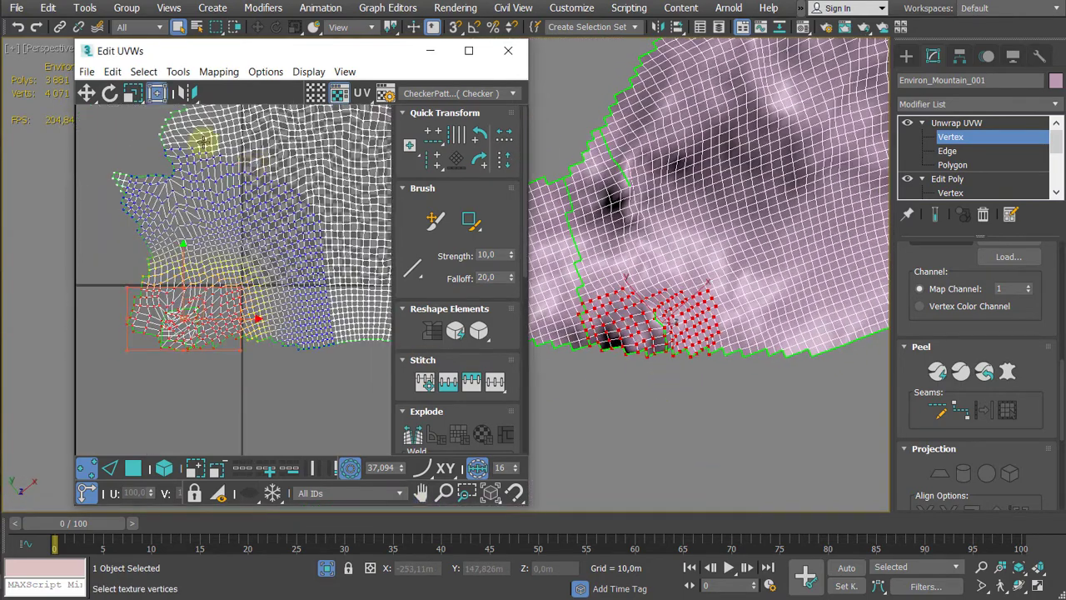
left_click(171, 72)
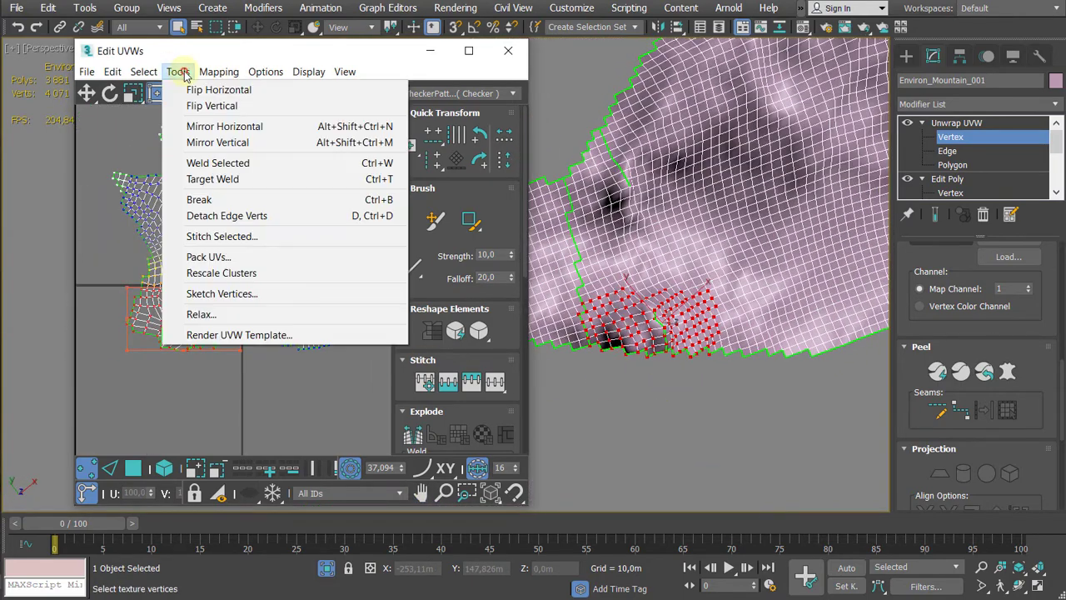
left_click(241, 314)
left_click_drag(425, 215, 508, 211)
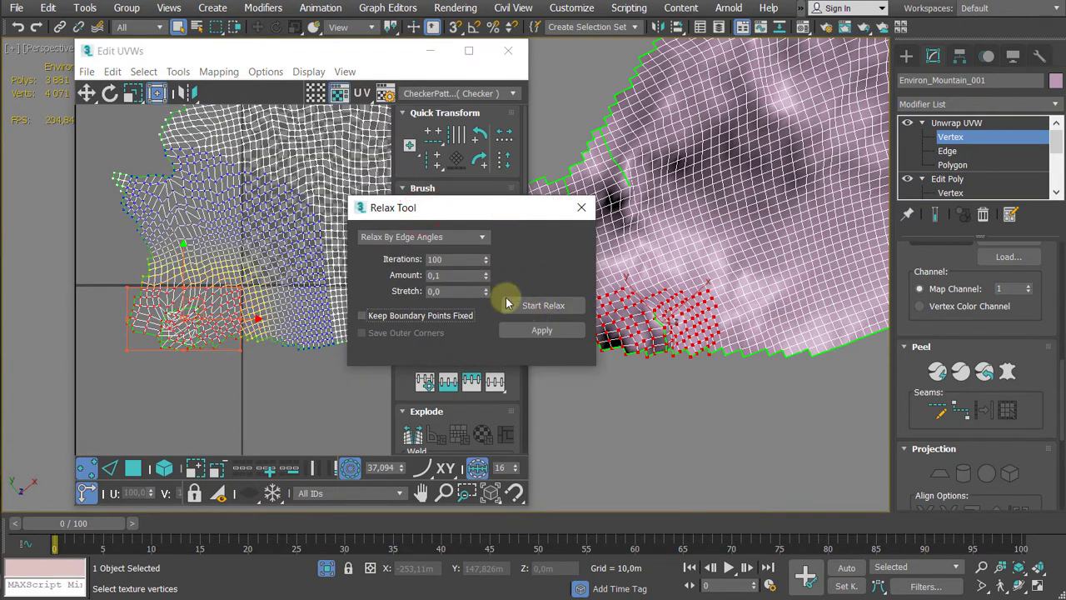
left_click(528, 306)
left_click(529, 306)
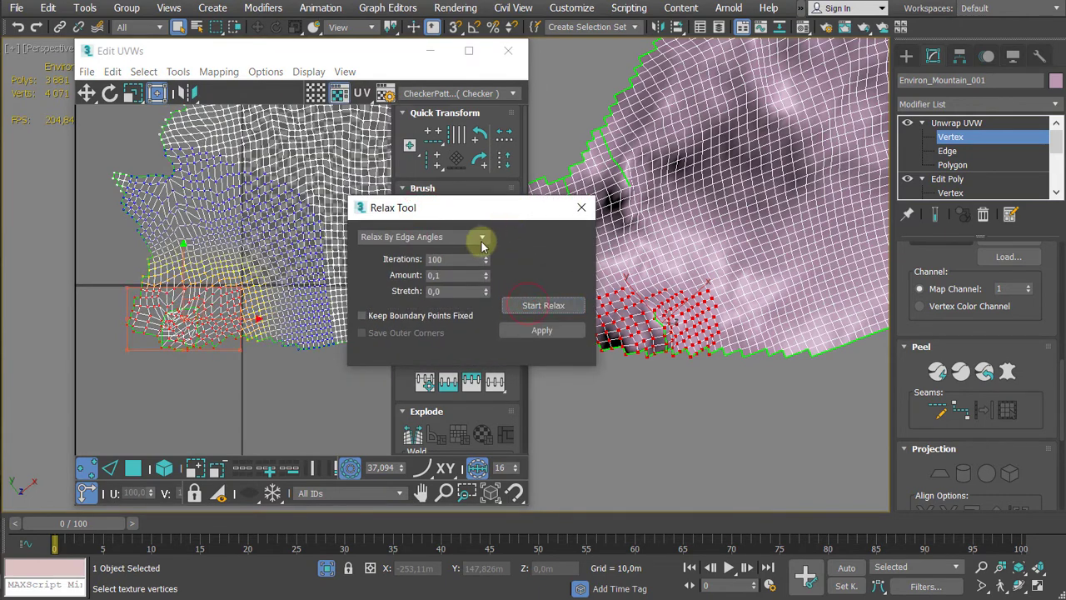
Step: Relax the corner vertices by polygon angles with amount 1.0, close the Relax Tool and clear the selection
left_click(486, 238)
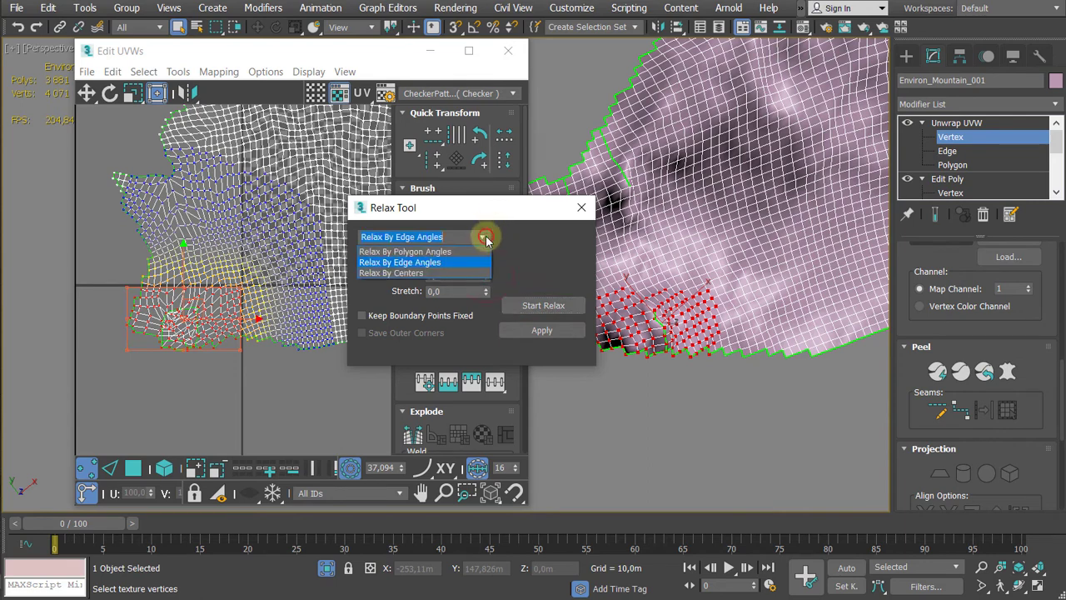
left_click(469, 252)
left_click(533, 306)
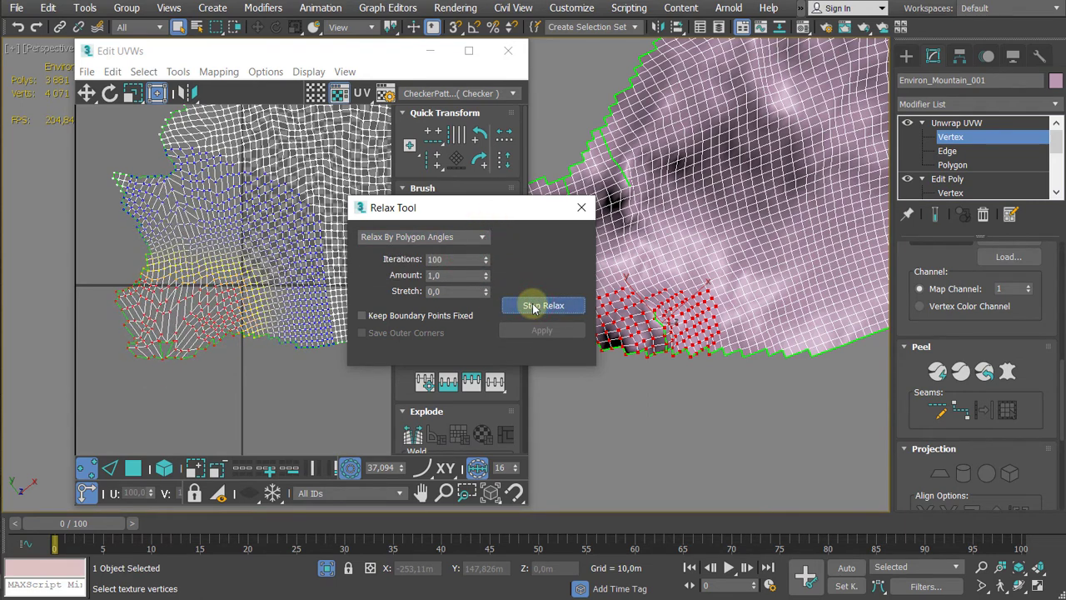
left_click(533, 306)
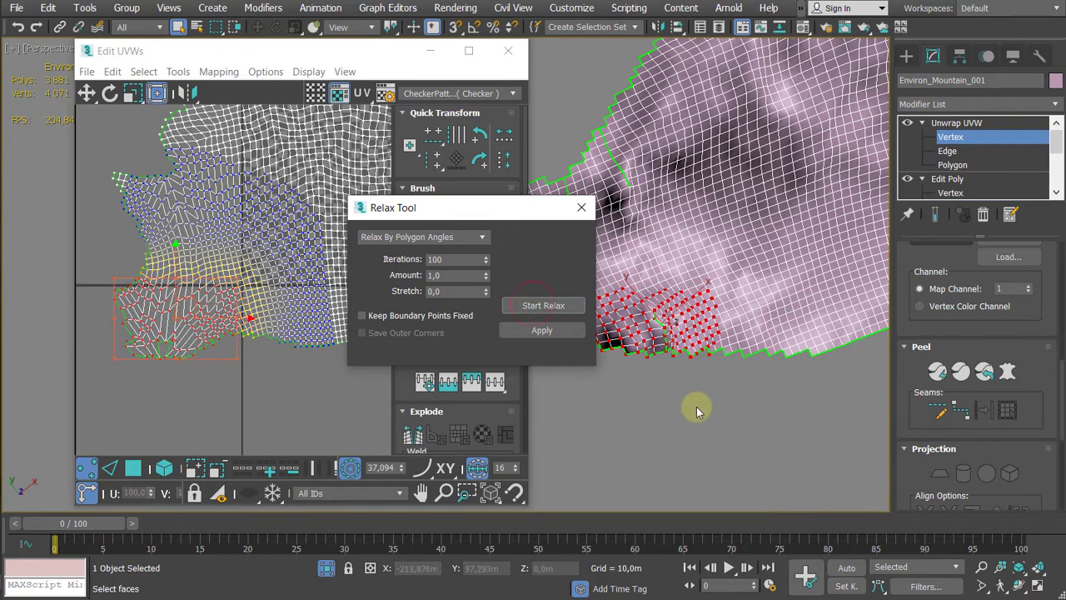
left_click(579, 212)
scroll(222, 376, "up", 5)
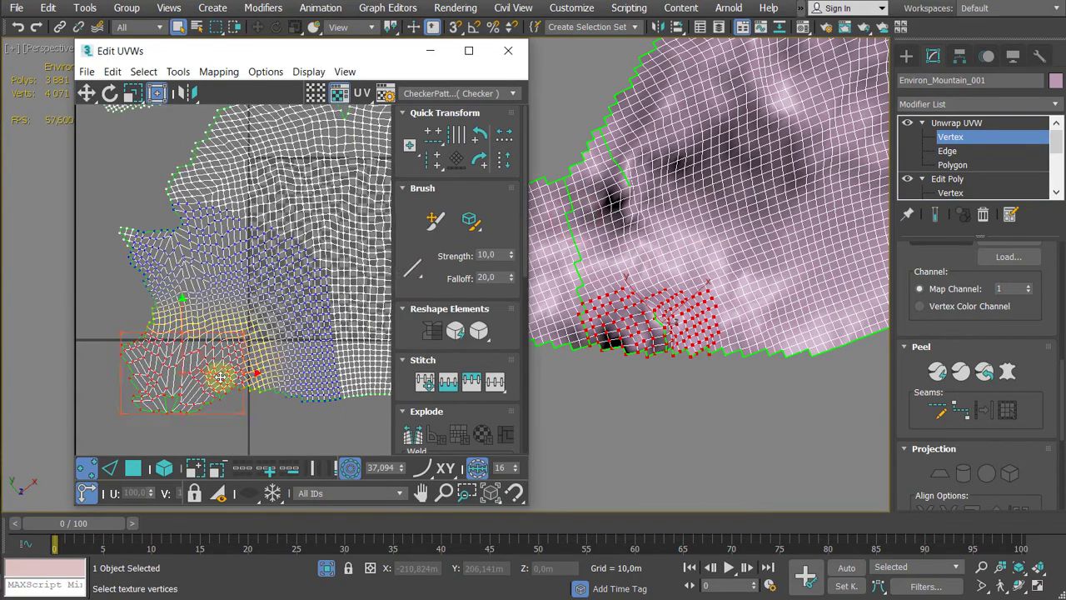
left_click(219, 383)
scroll(220, 383, "down", 8)
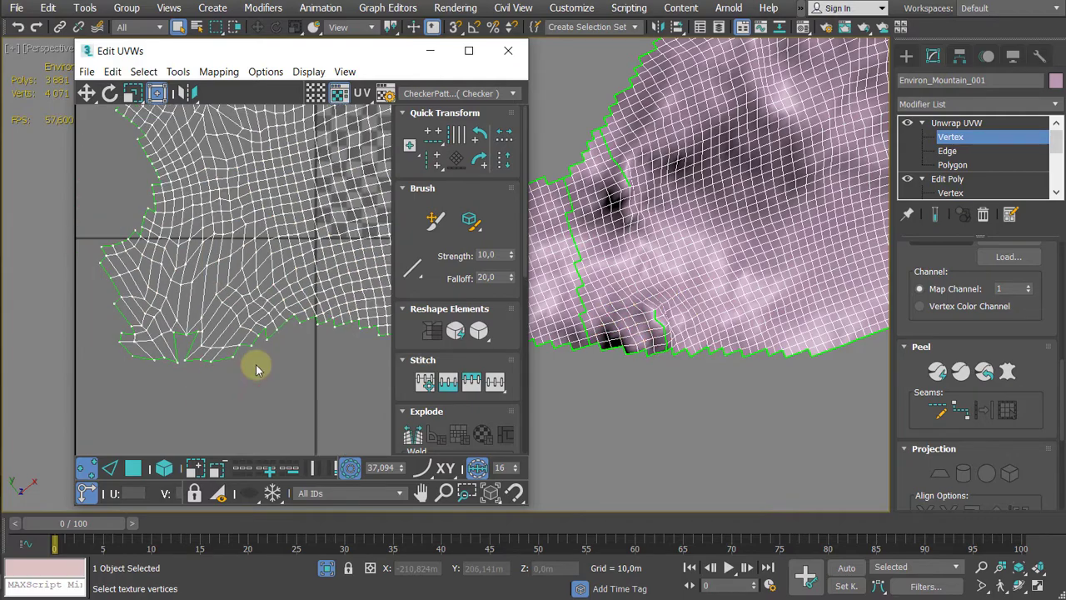
middle_click_drag(219, 341, 224, 305)
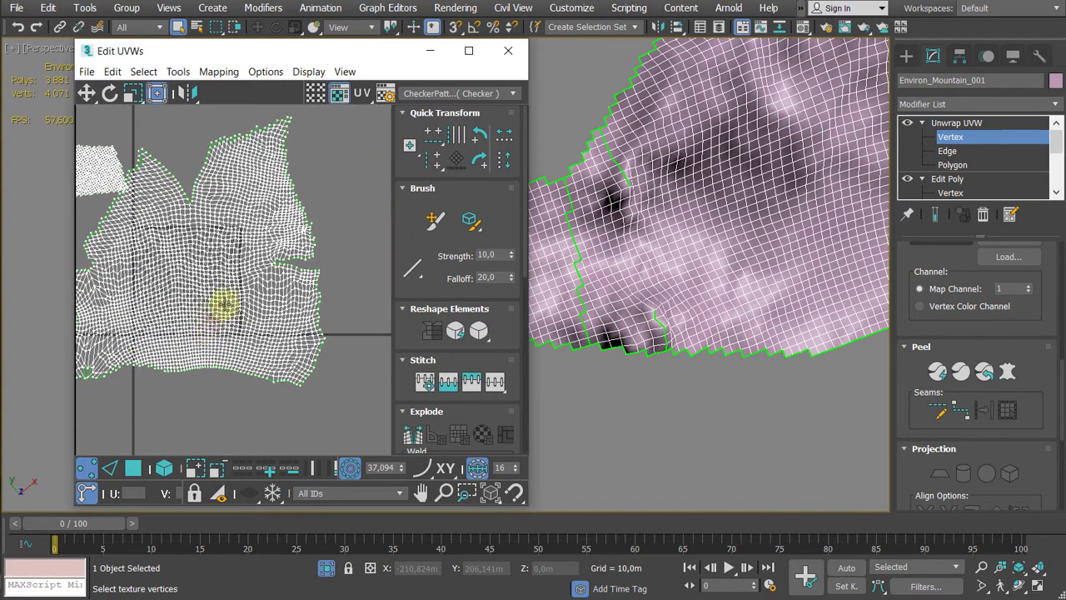
Step: Display the Texture Checker image on the mountain and examine the wide body for texture distortion
left_click(426, 94)
left_click(439, 107)
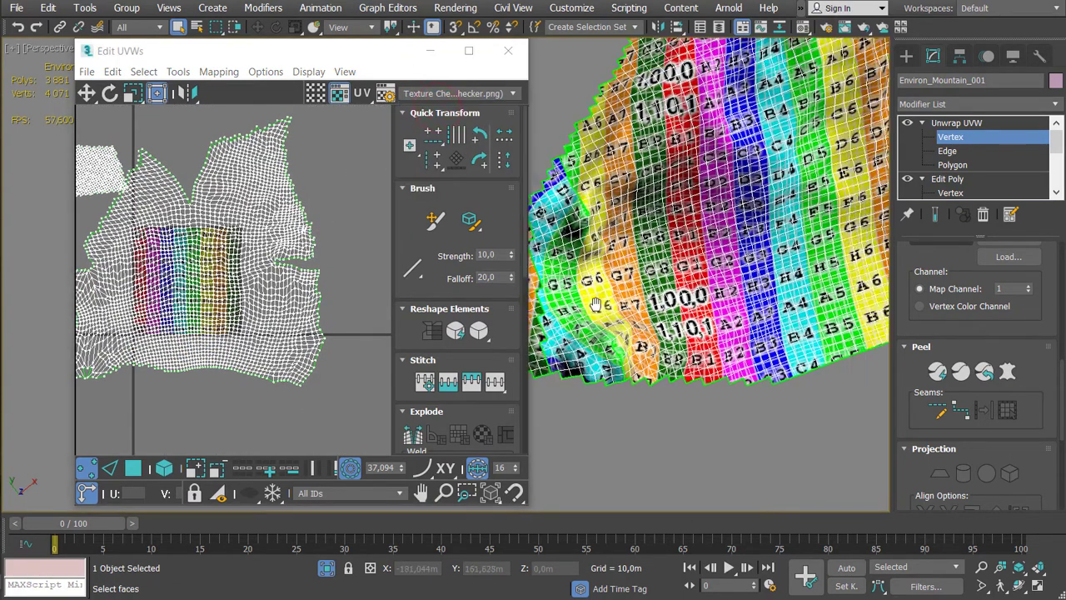
scroll(674, 333, "up", 4)
scroll(726, 312, "down", 3)
middle_click_drag(726, 313, 681, 362)
scroll(758, 379, "down", 4)
key("F4")
mouse_move(739, 280)
middle_mouse_down()
mouse_move(780, 218)
mouse_move(760, 254)
mouse_move(760, 284)
mouse_move(732, 292)
middle_mouse_up()
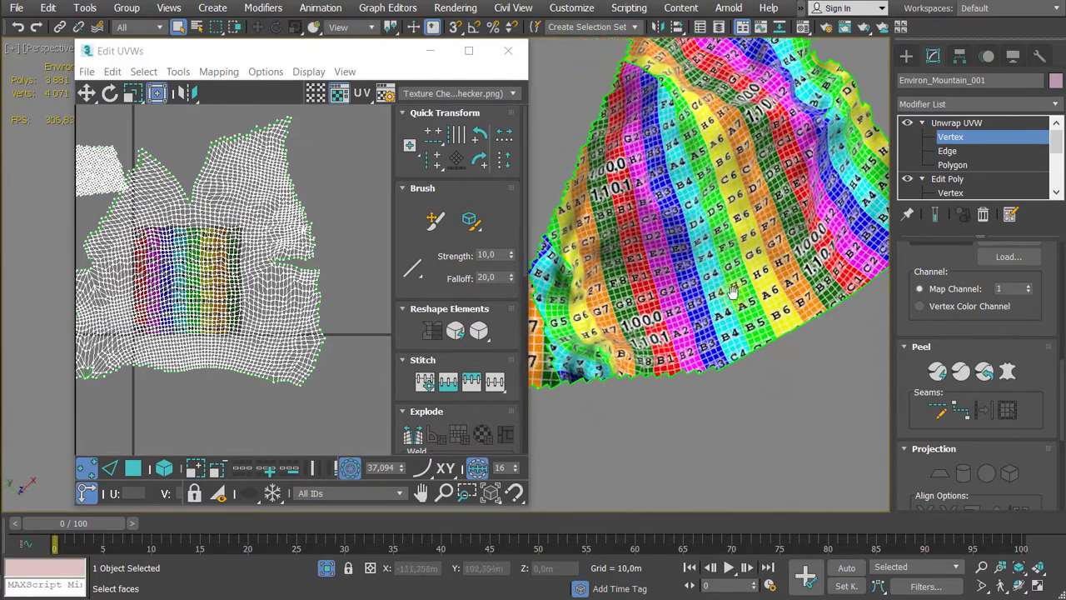
Step: Select the wide body's whole UV shell as an element and move it up and right, clear of the texture tile
middle_click_drag(285, 252, 303, 309)
scroll(302, 309, "down", 2)
middle_click_drag(166, 359, 177, 332)
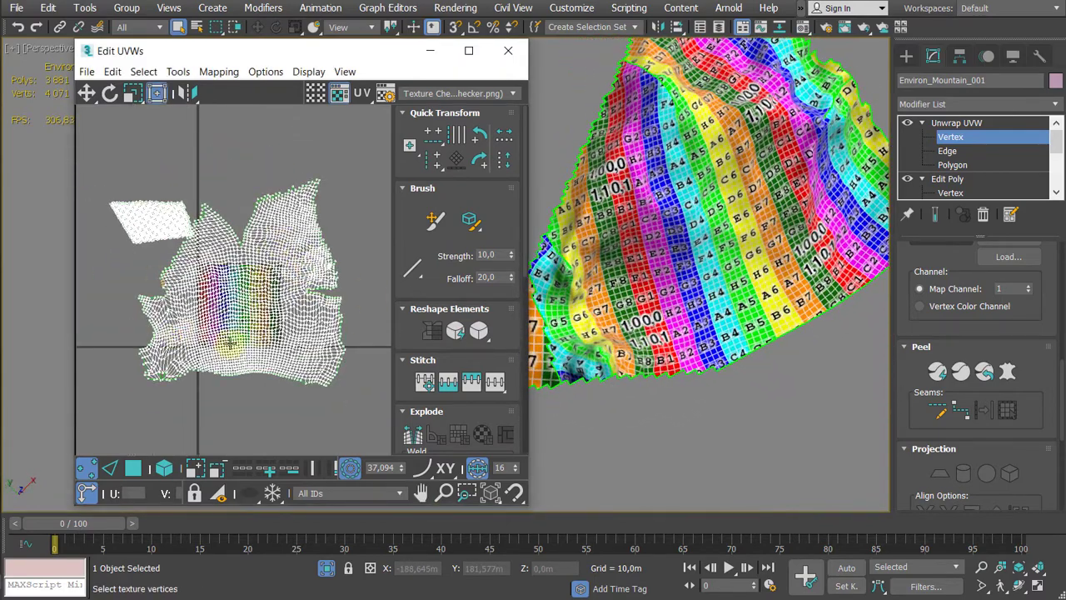
left_click(166, 471)
left_click(278, 278)
scroll(278, 279, "down", 1)
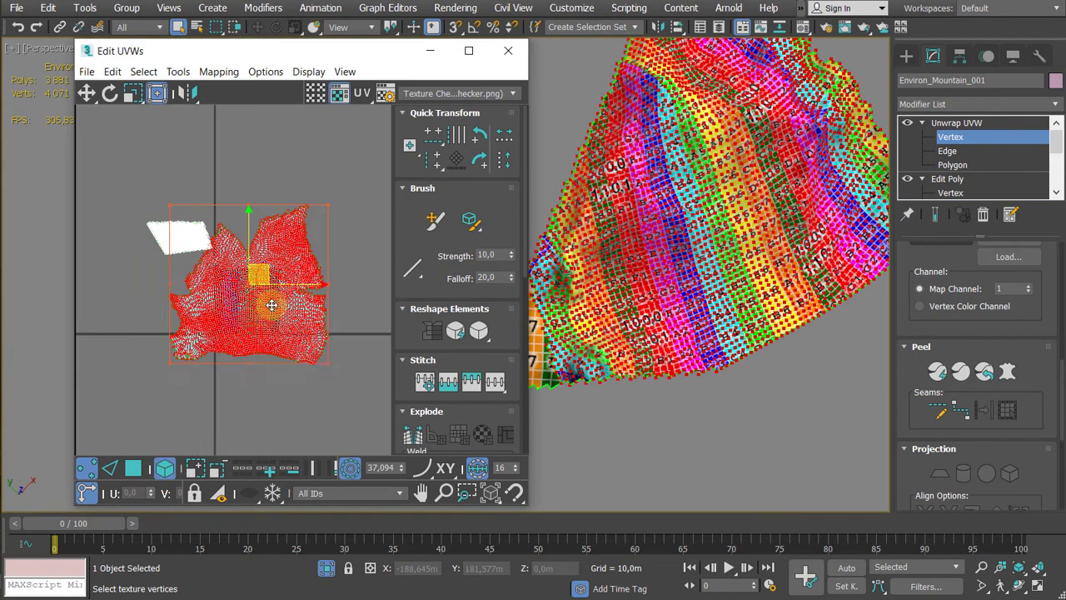
middle_click_drag(271, 300, 162, 340)
left_click_drag(184, 294, 295, 194)
scroll(103, 305, "up", 1)
middle_click_drag(102, 306, 244, 260)
left_click_drag(274, 185, 89, 301)
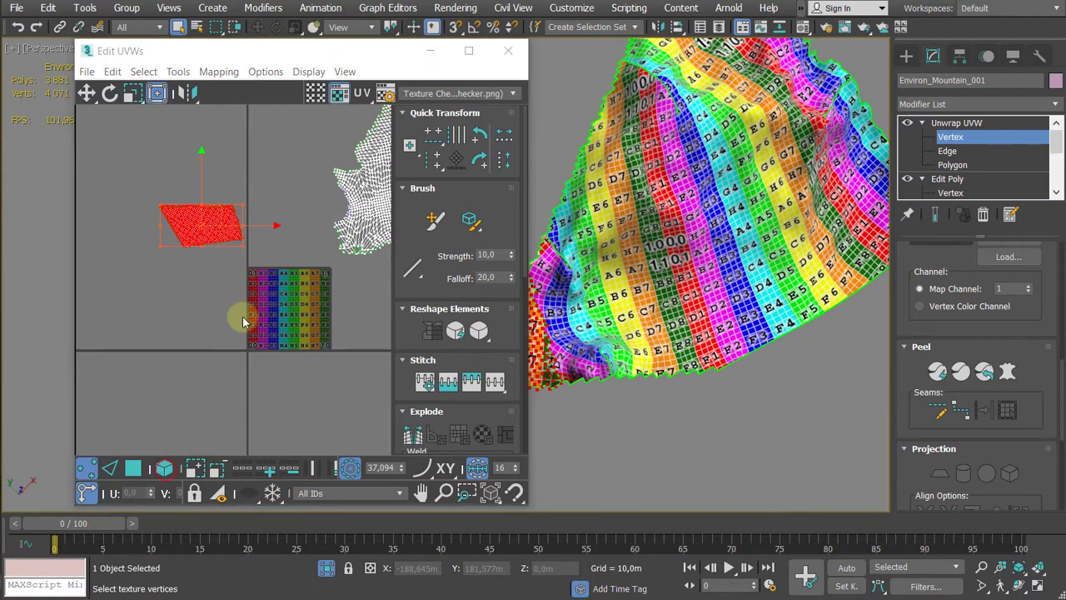
middle_click_drag(828, 343, 704, 331, "alt")
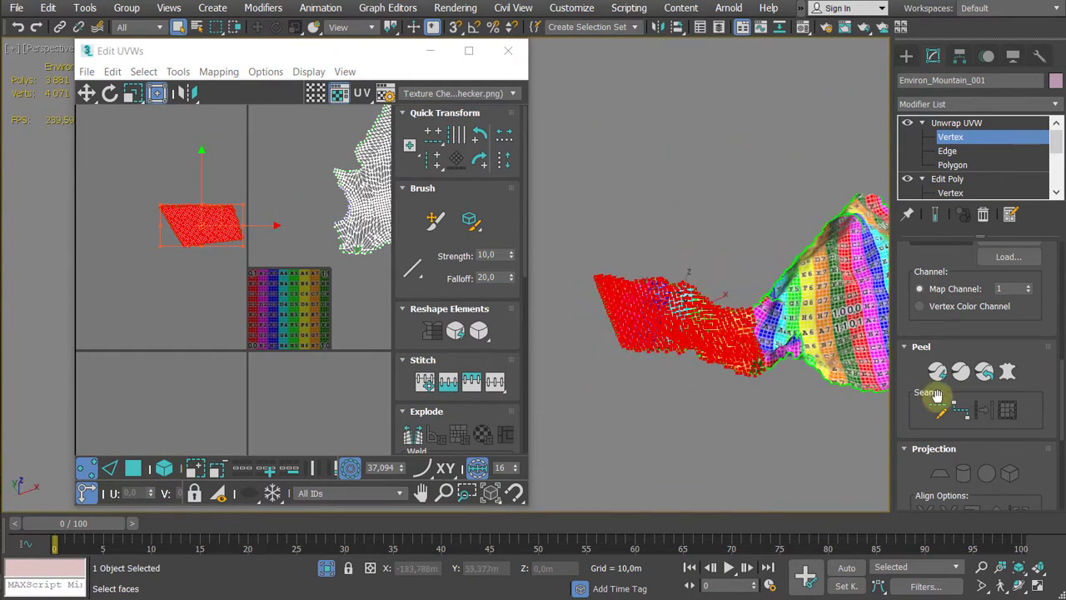
left_click(1007, 372)
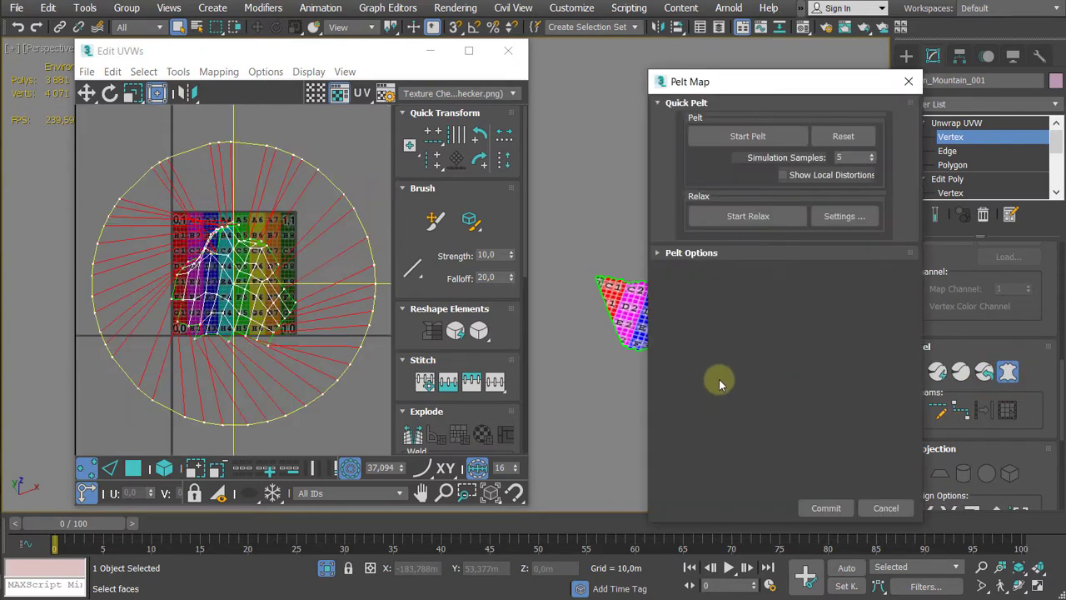
left_click(746, 134)
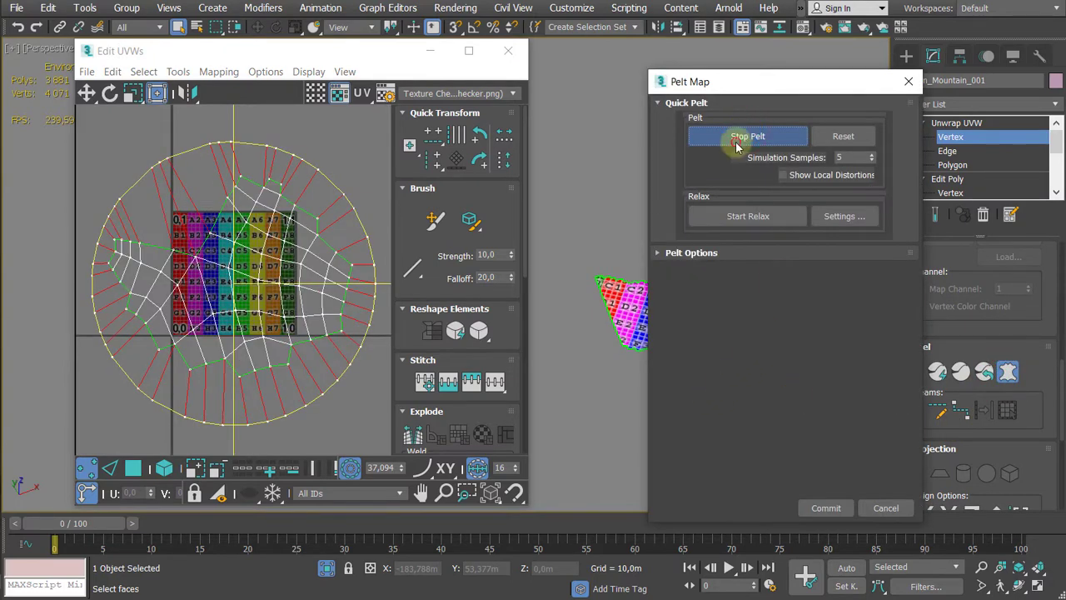
left_click(729, 223)
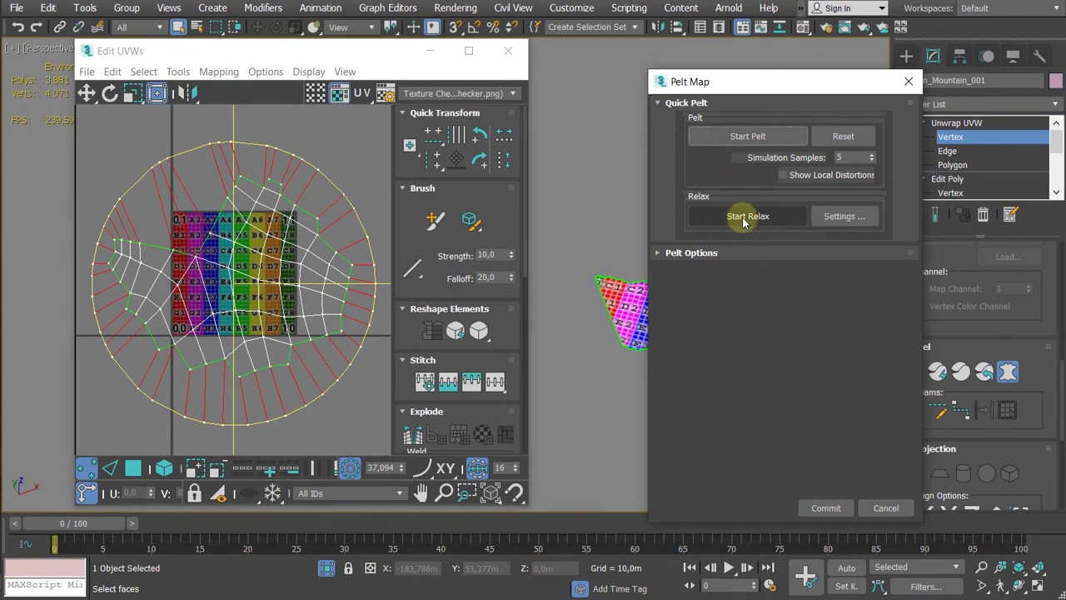
left_click(734, 216)
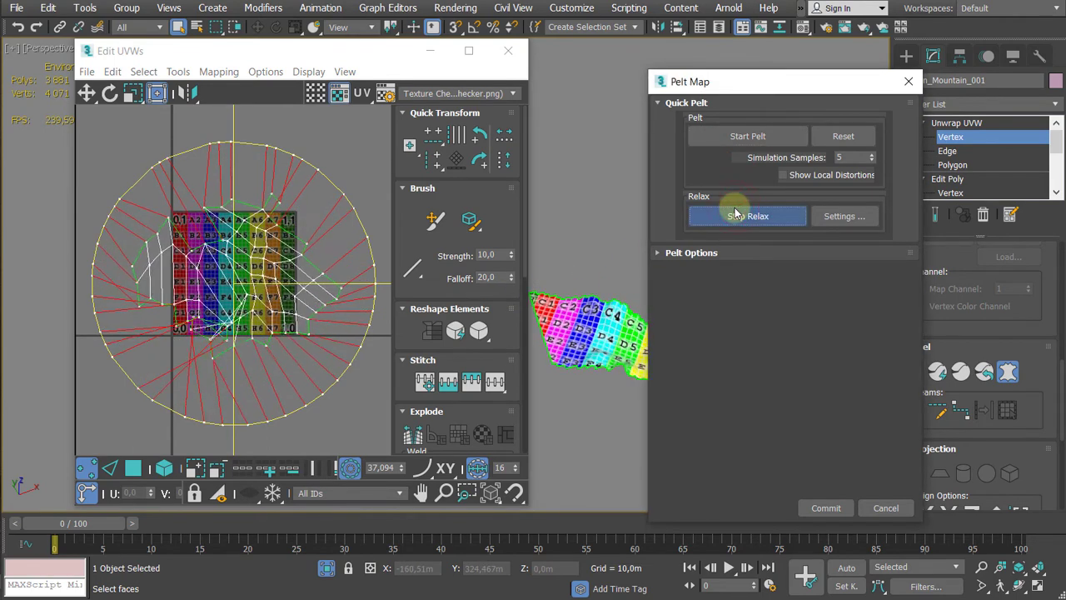
left_click(734, 215)
left_click(883, 506)
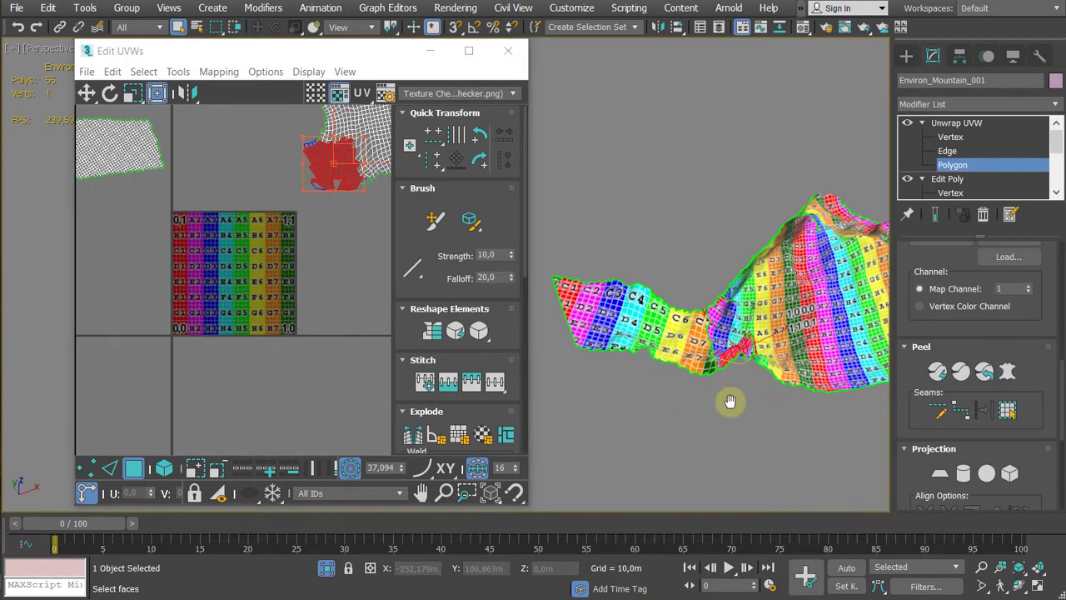
Step: Select all polygons of the narrow arm's UV shell, pelt and relax them with Pelt Map, and commit the result
middle_click_drag(730, 402, 733, 371, "alt")
middle_click_drag(318, 268, 350, 325)
left_click(248, 209)
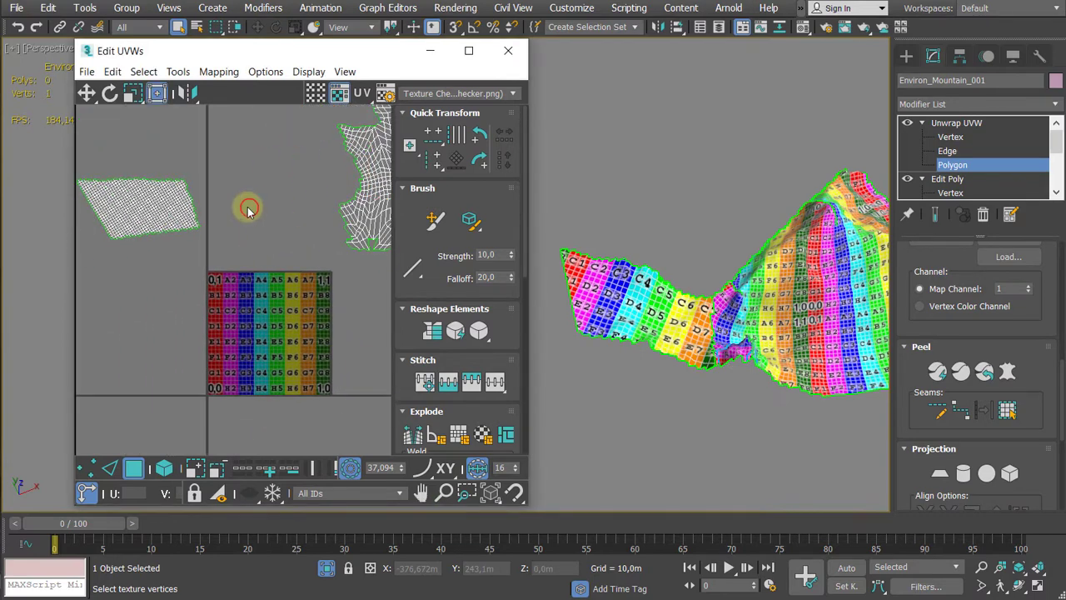
scroll(247, 209, "down", 2)
left_click_drag(260, 173, 84, 281)
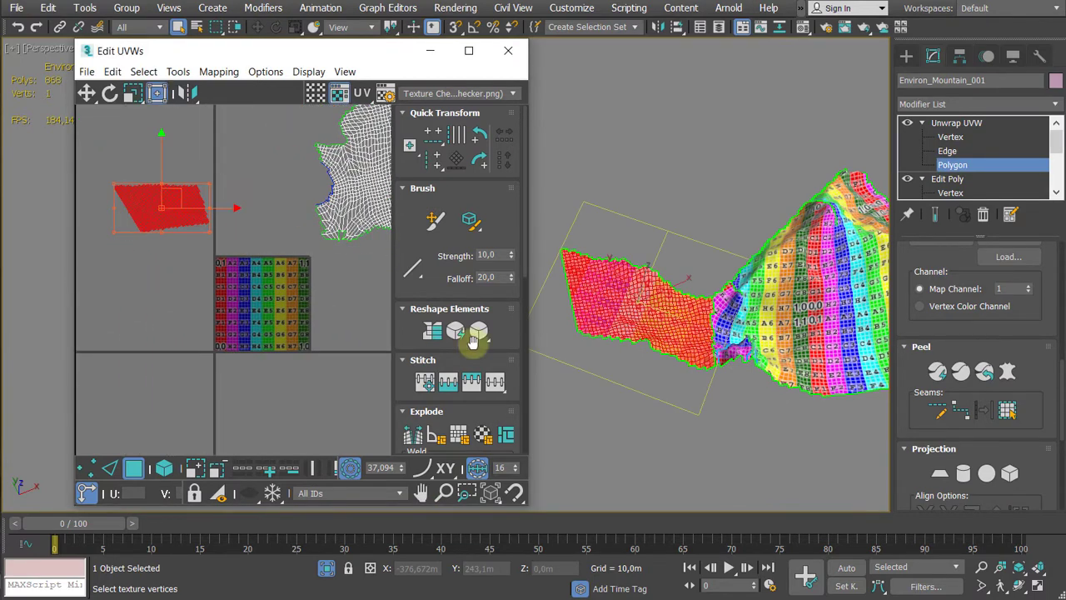
left_click(1008, 371)
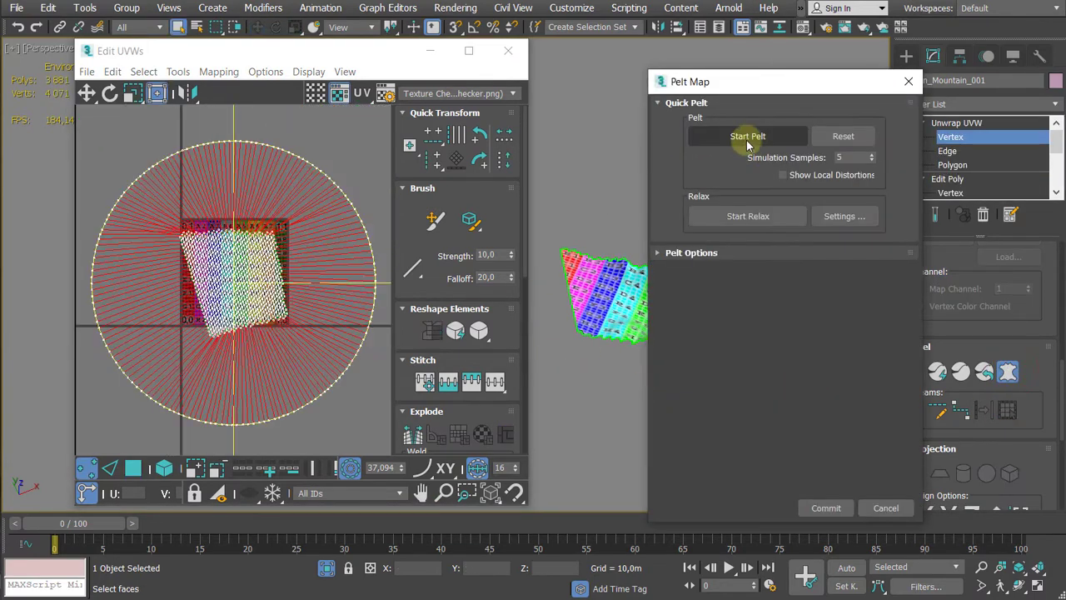
left_click(748, 136)
left_click_drag(753, 88, 1052, 105)
left_click(1049, 157)
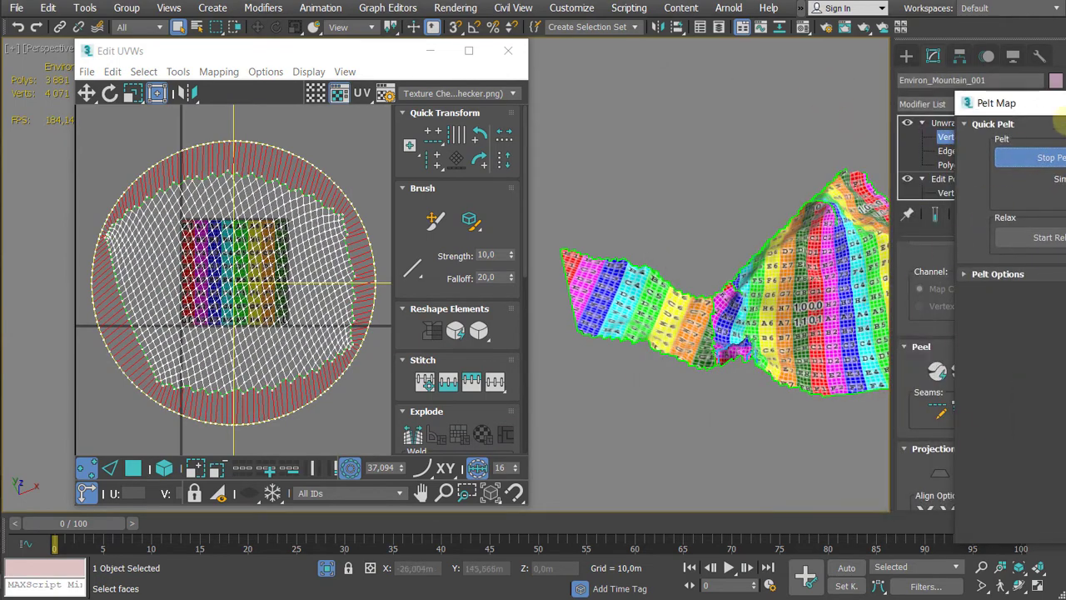
left_click(1052, 238)
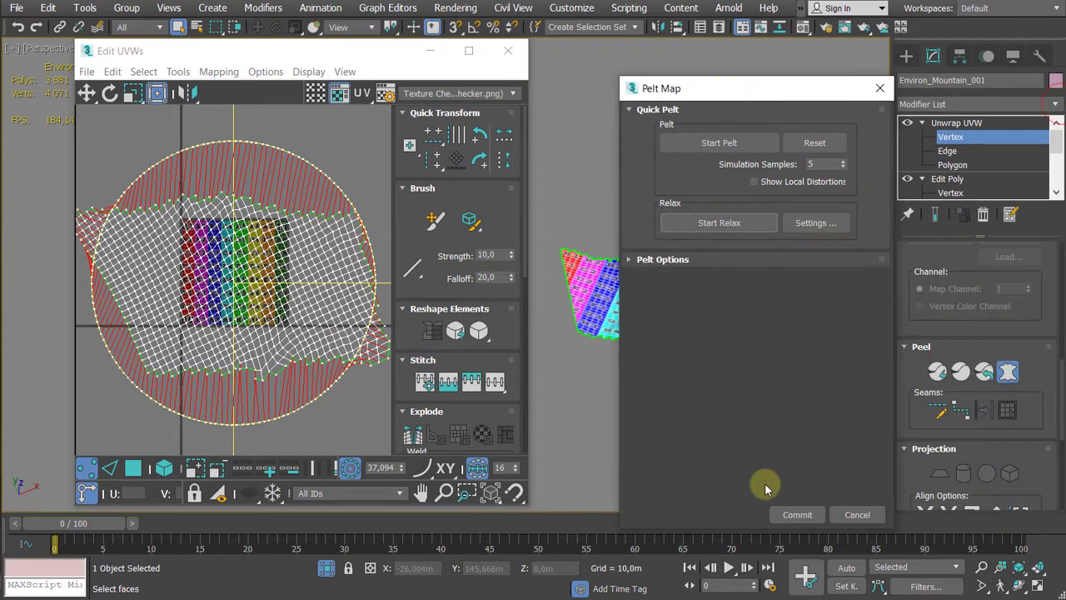
left_click(782, 514)
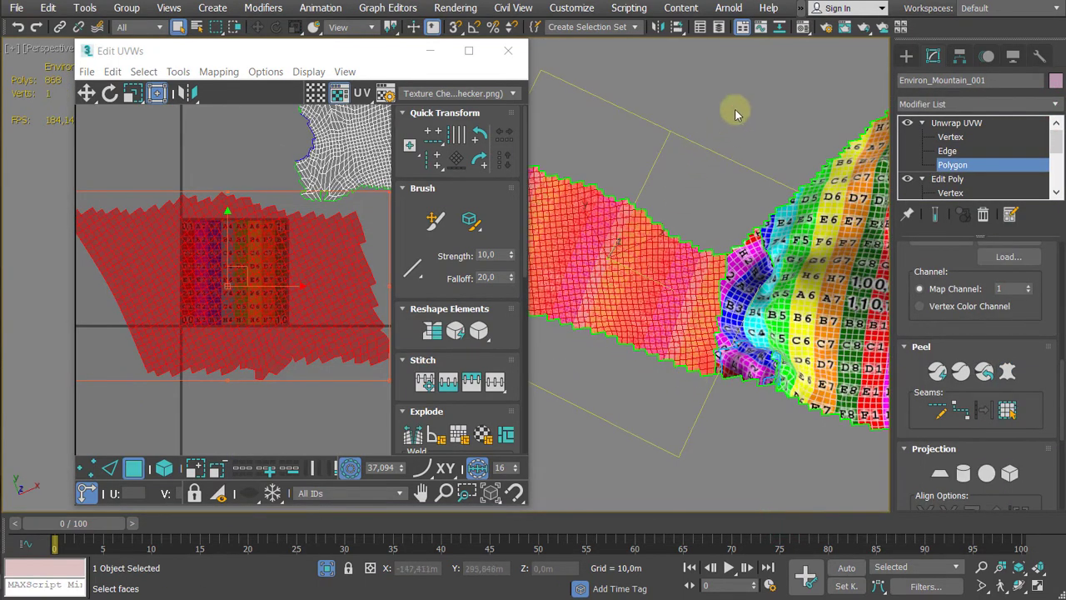
Step: Clear the selection and examine the checker on the arm, its junction with the body and the arm's lower polygon strip for distortion
left_click(737, 113)
scroll(737, 111, "down", 4)
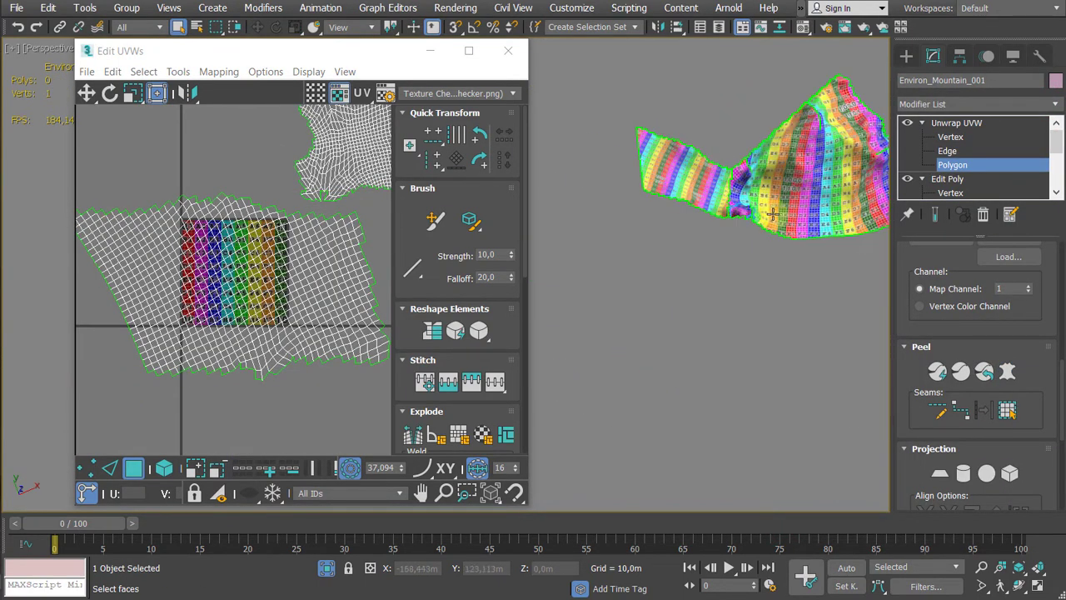
scroll(776, 187, "up", 4)
middle_click_drag(747, 184, 599, 285, "alt")
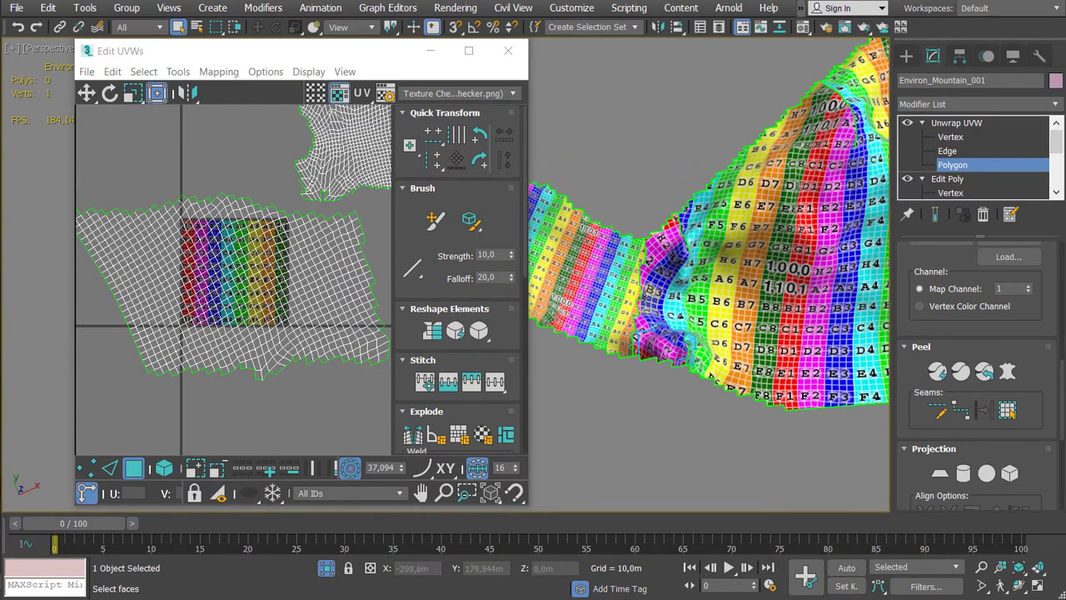
scroll(673, 358, "up", 5)
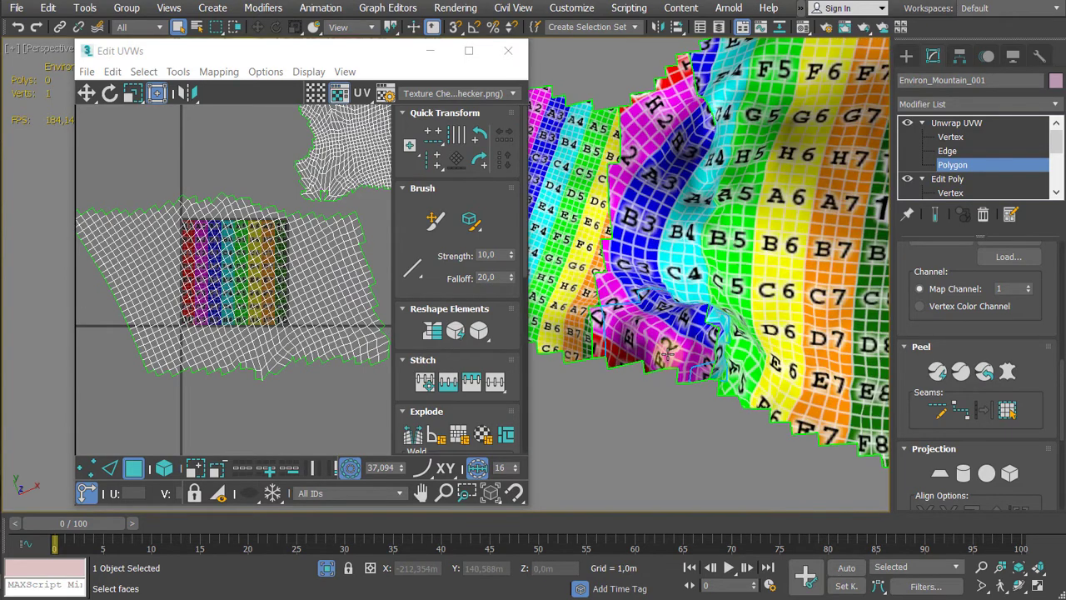
middle_click_drag(667, 354, 659, 377, "alt")
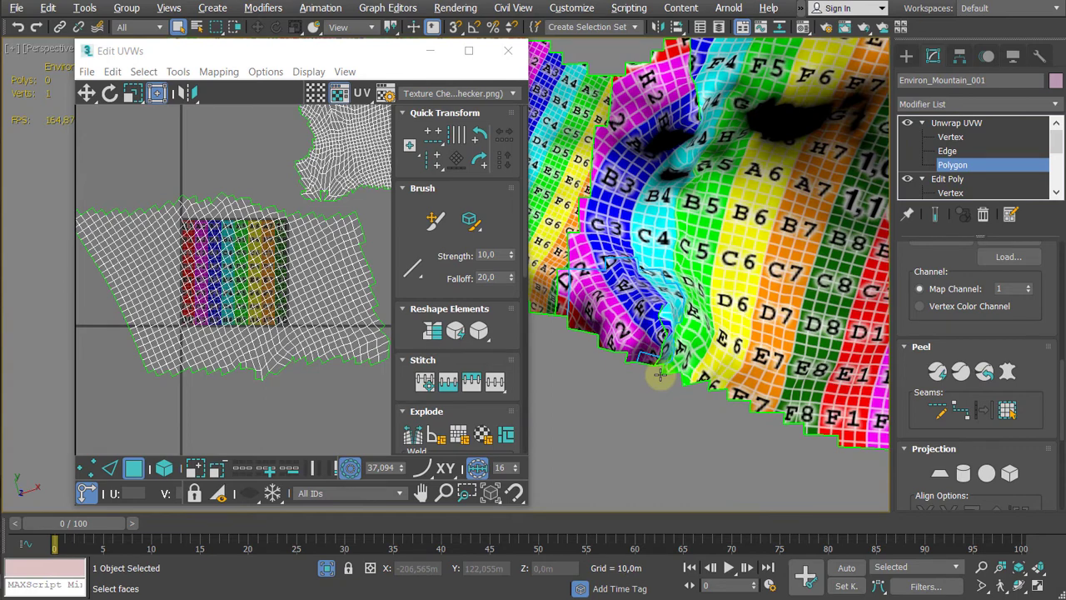
scroll(659, 376, "up", 4)
middle_click_drag(621, 281, 663, 332)
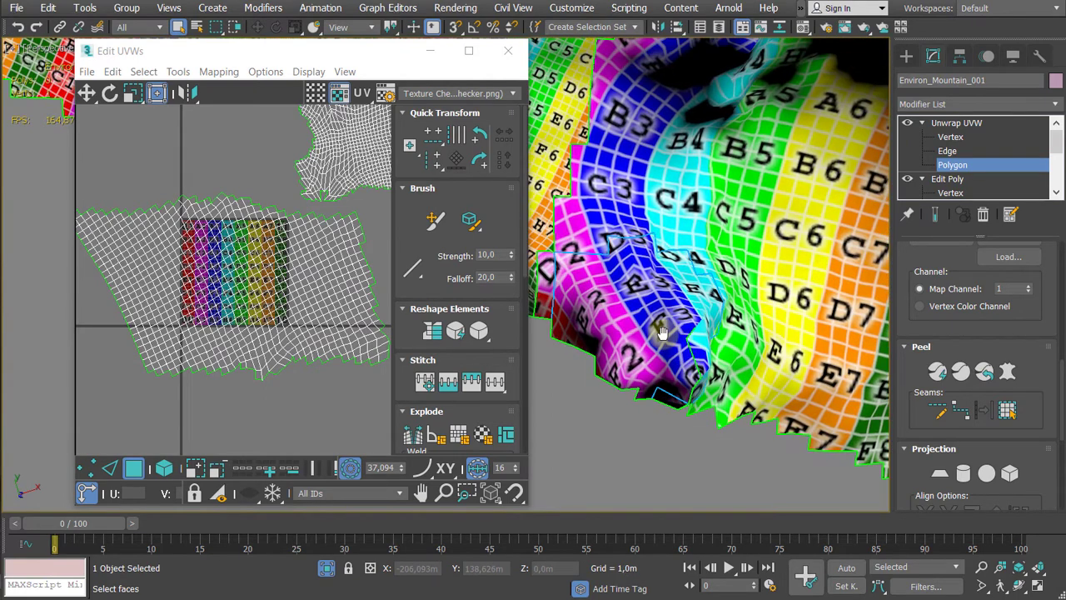
scroll(662, 331, "down", 3)
scroll(216, 295, "down", 5)
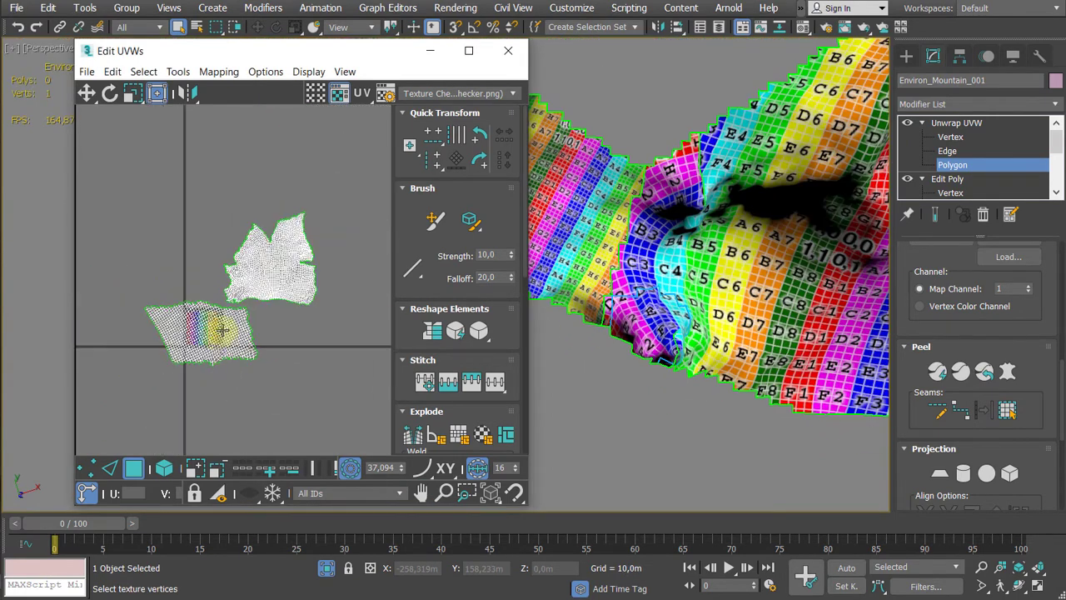
scroll(277, 307, "down", 2)
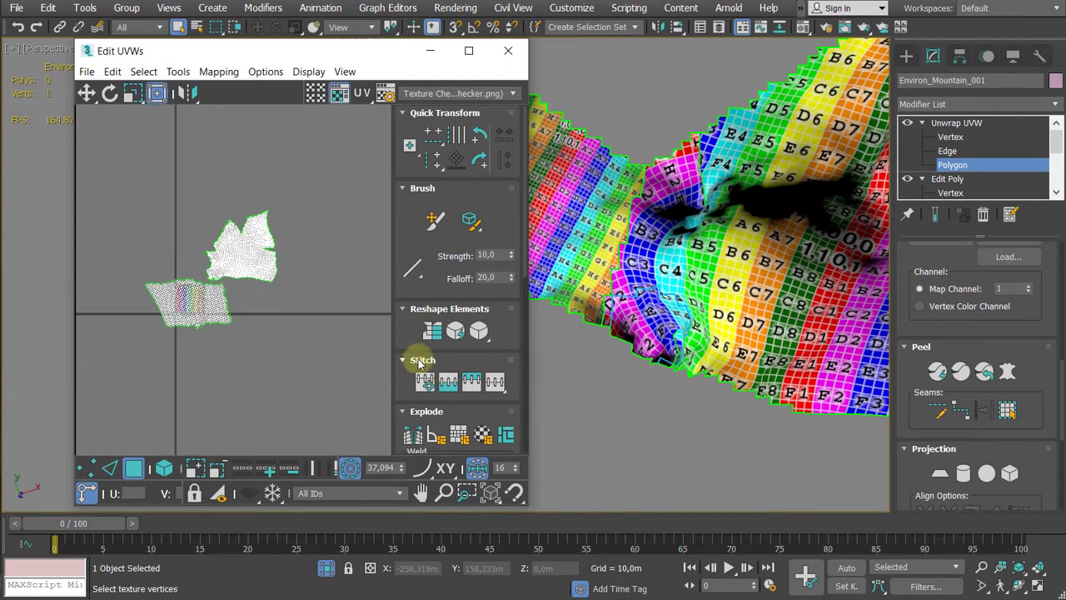
left_click_drag(85, 331, 85, 331)
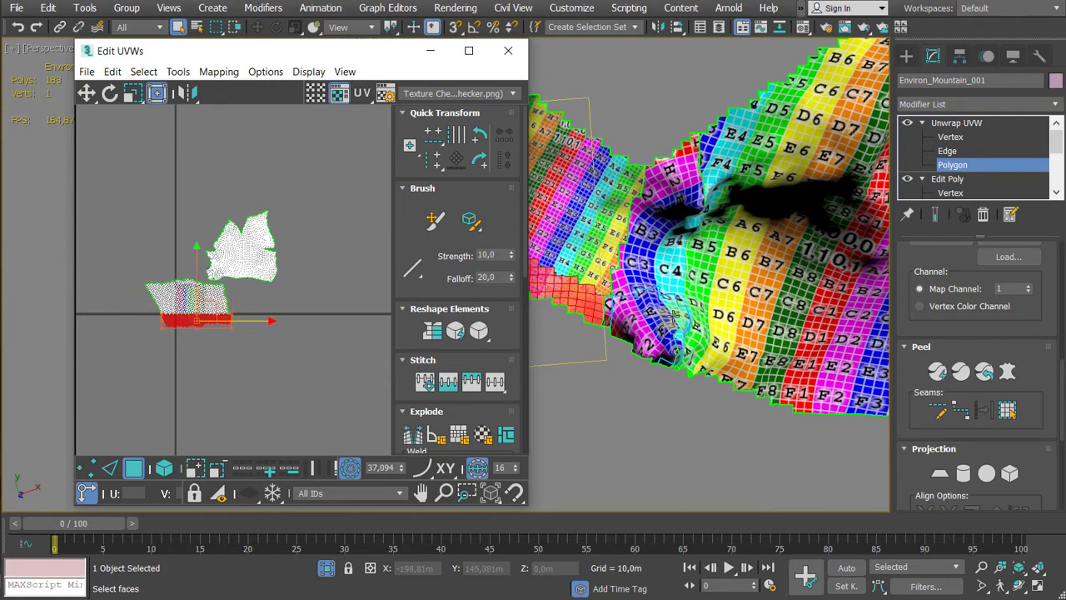
middle_click_drag(671, 316, 771, 354, "alt")
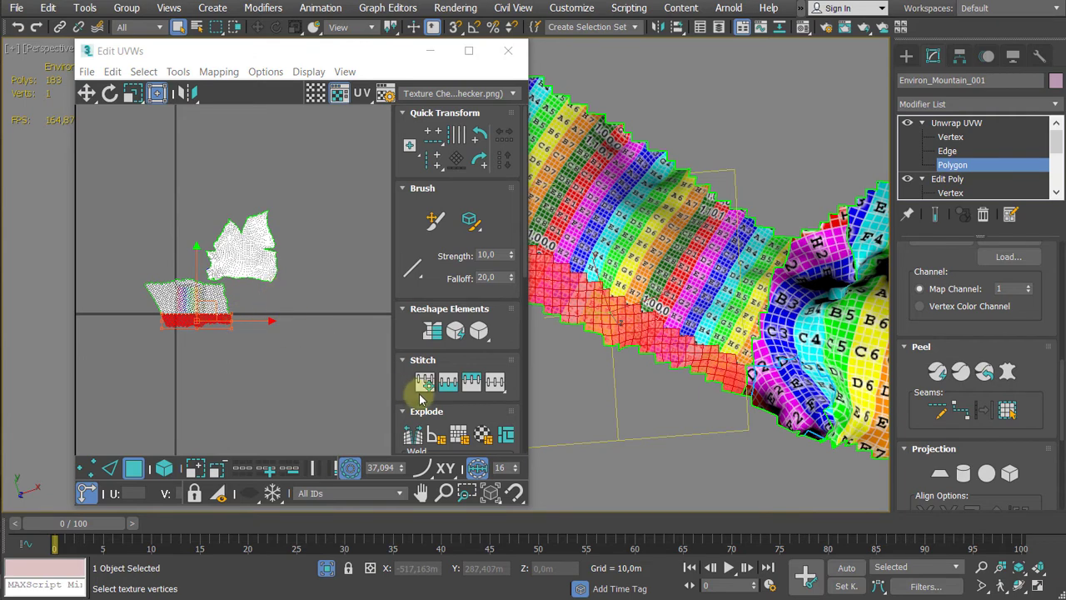
Step: Select all polygons of both UV shells, pack them into the texture tile with Rescale on and 0.02 padding, and clear the selection
scroll(406, 329, "down", 10)
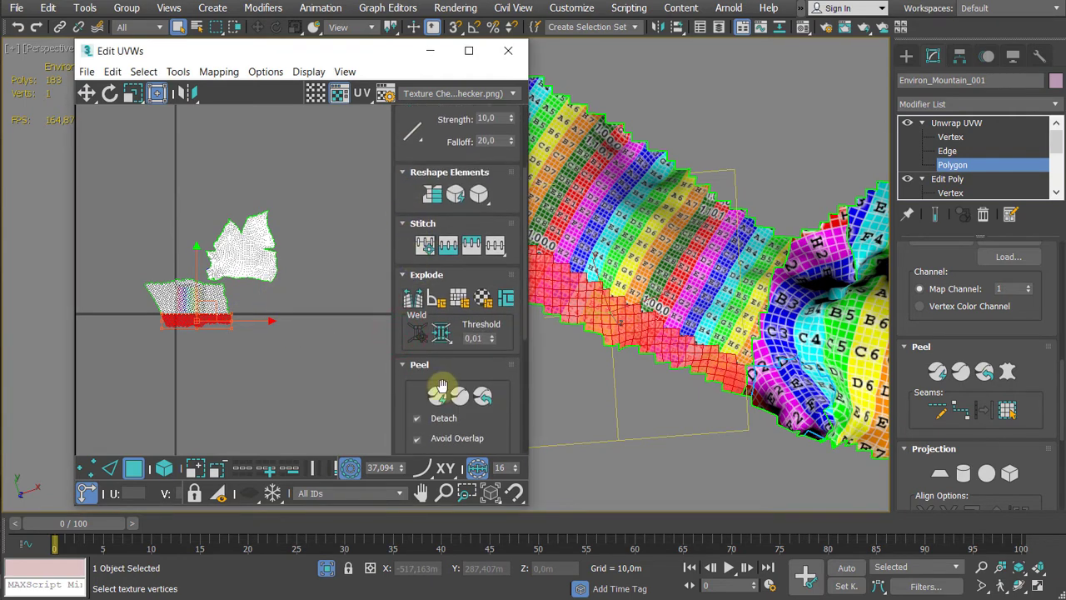
left_click(330, 360)
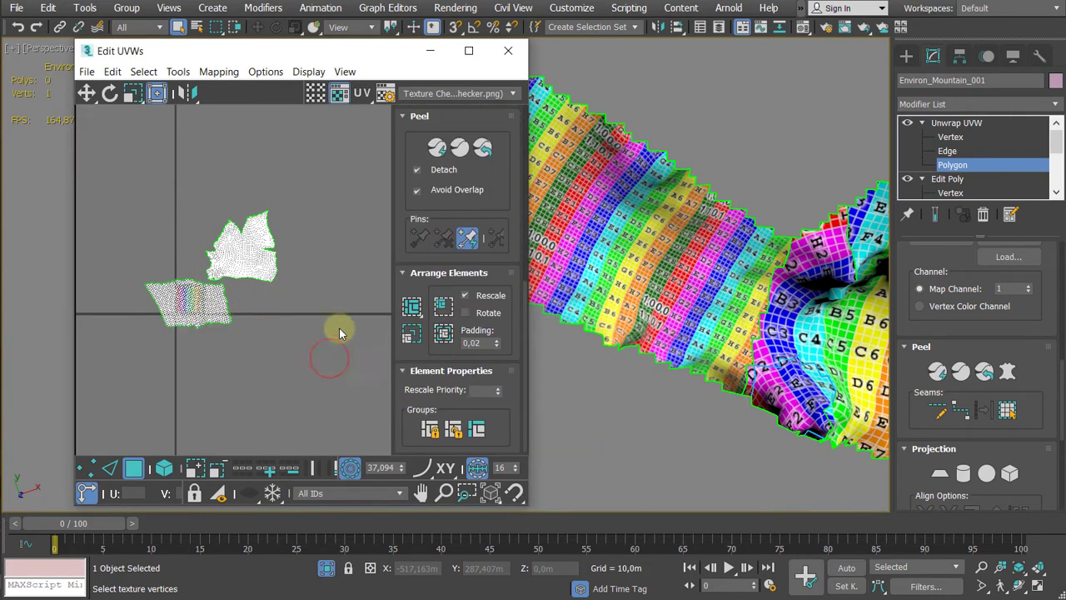
key("ctrl+a")
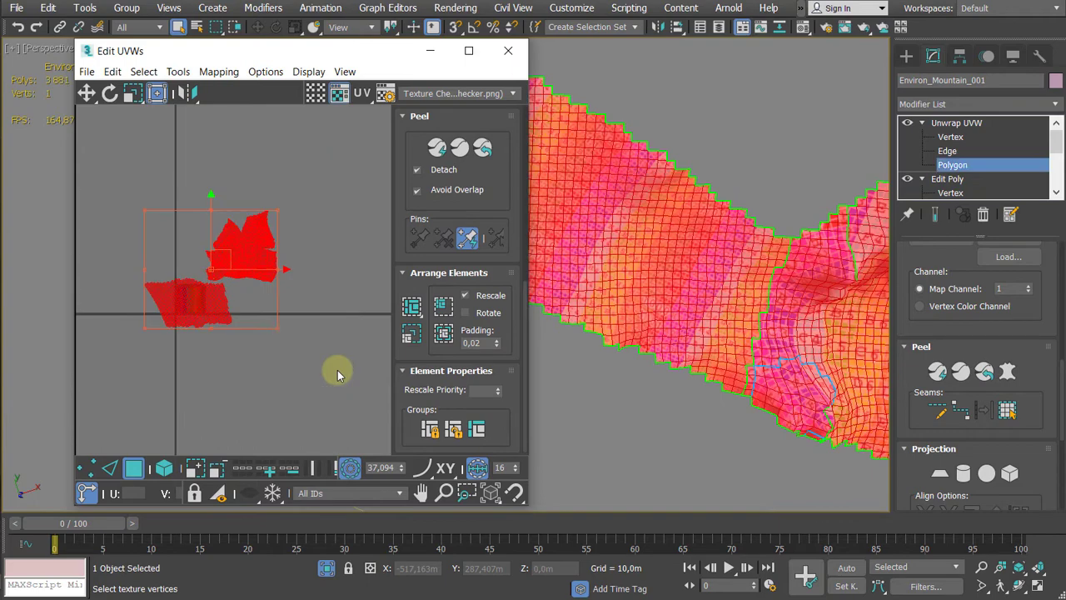
left_click(413, 308)
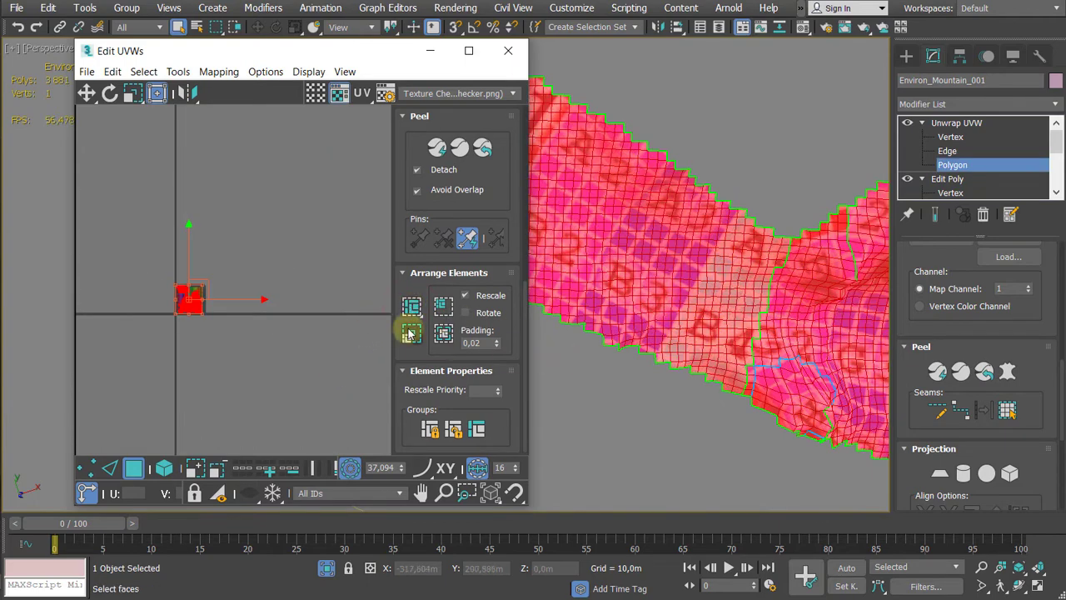
middle_click_drag(731, 364, 761, 292)
left_click(735, 242)
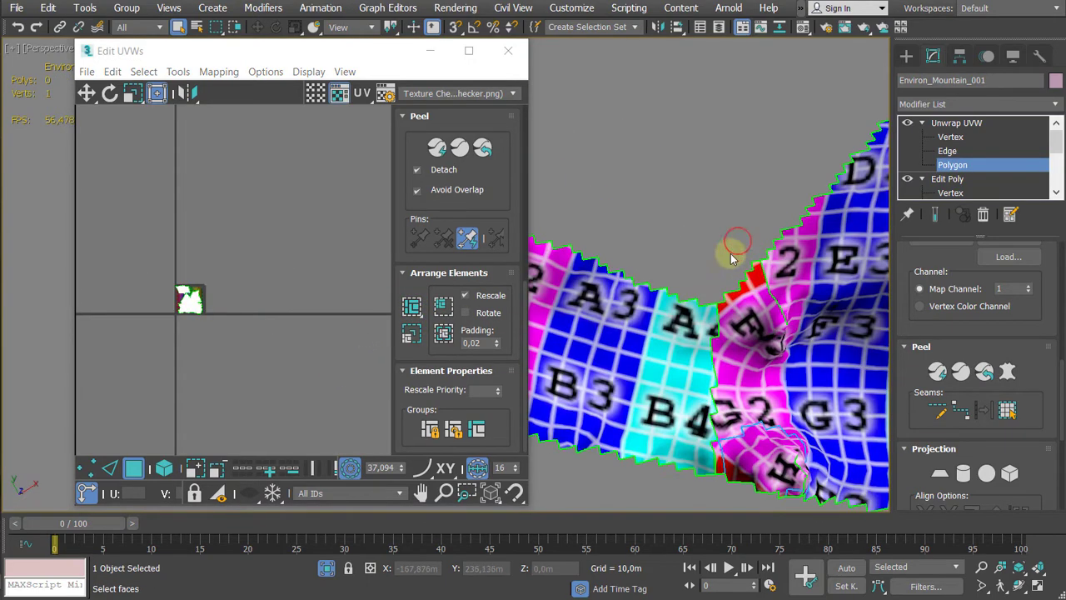
Step: Examine the checker scale across the mountain and the spacing between the two packed UV shells
scroll(737, 245, "down", 2)
scroll(788, 355, "down", 5)
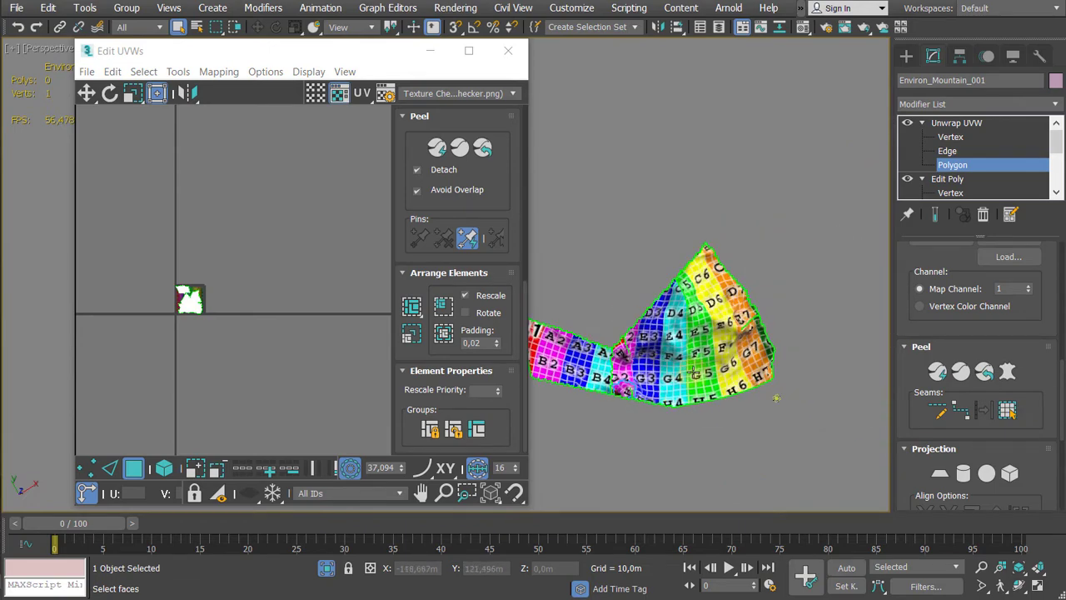
middle_click_drag(624, 374, 702, 350)
scroll(233, 253, "up", 6)
middle_click_drag(200, 293, 243, 258)
scroll(241, 258, "up", 8)
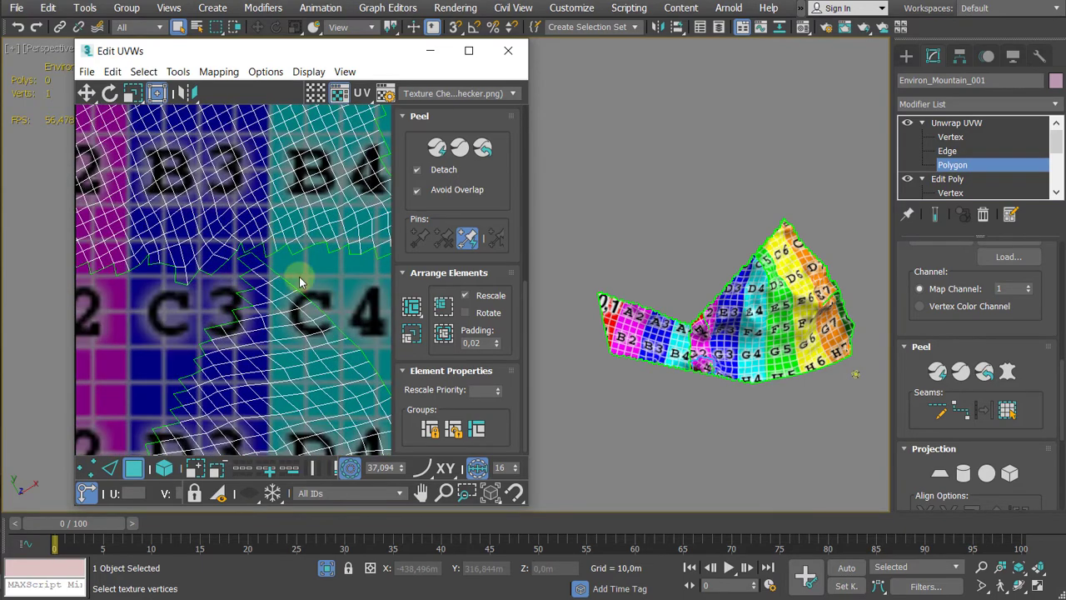
scroll(301, 282, "down", 3)
scroll(251, 253, "up", 3)
scroll(267, 266, "down", 8)
middle_click_drag(267, 266, 142, 198)
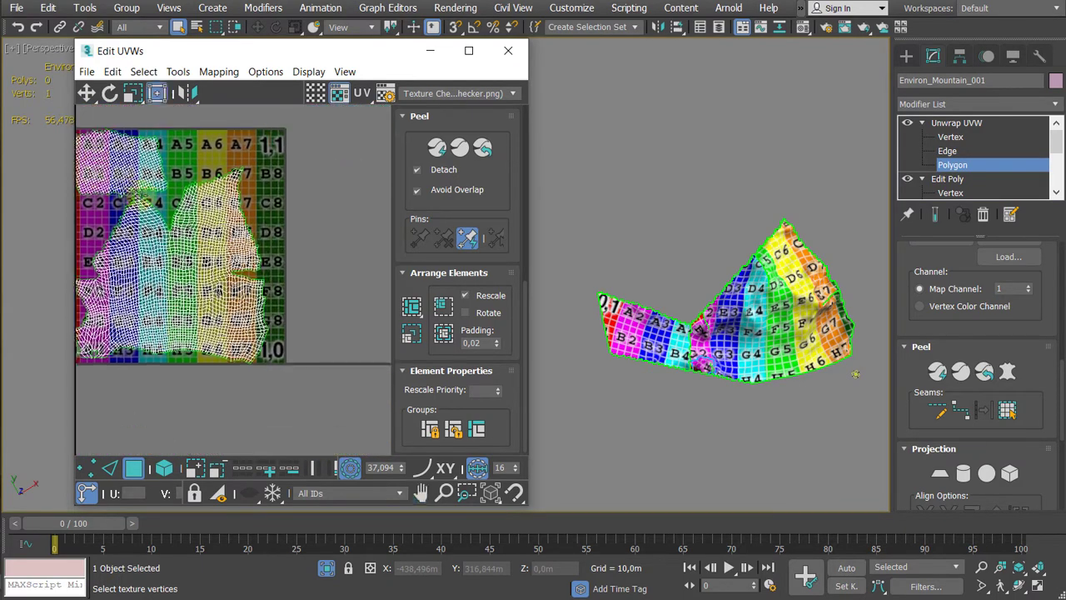
scroll(148, 201, "down", 3)
Step: Select both UV shells, set the packing padding to 0.08, repack them into the texture tile and clear the selection
left_click_drag(182, 297, 219, 330)
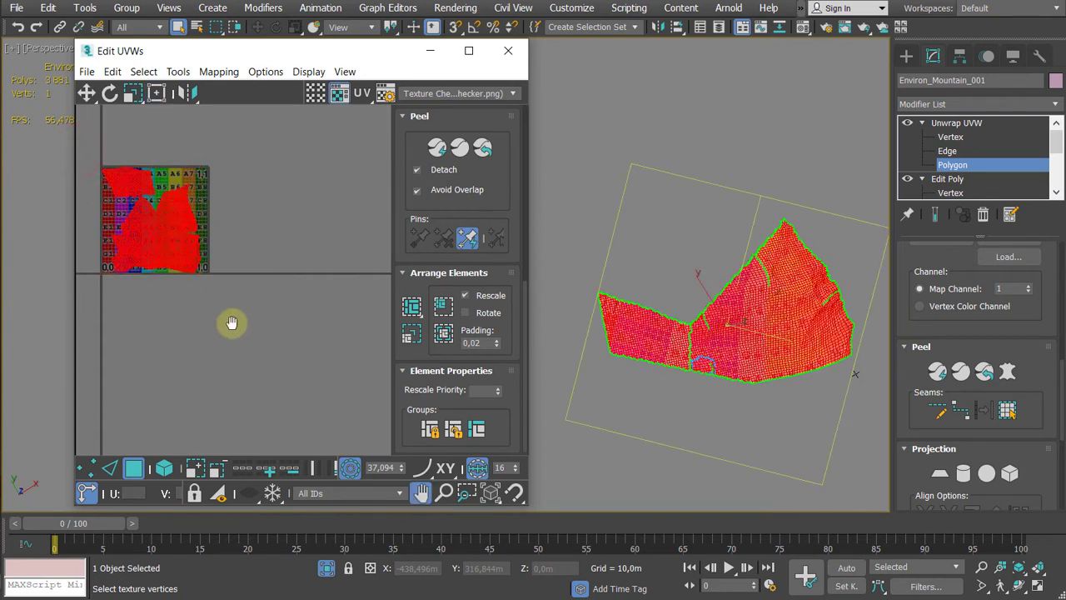
middle_click_drag(231, 323, 272, 352)
scroll(287, 349, "up", 1)
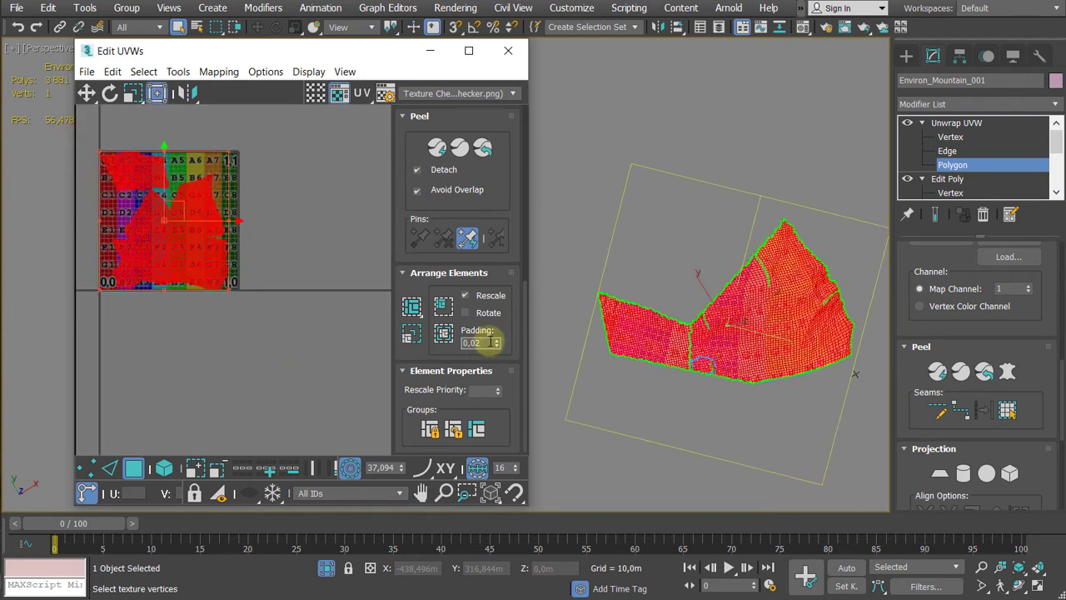
key("BackSpace")
type("8")
key("Return")
left_click(410, 305)
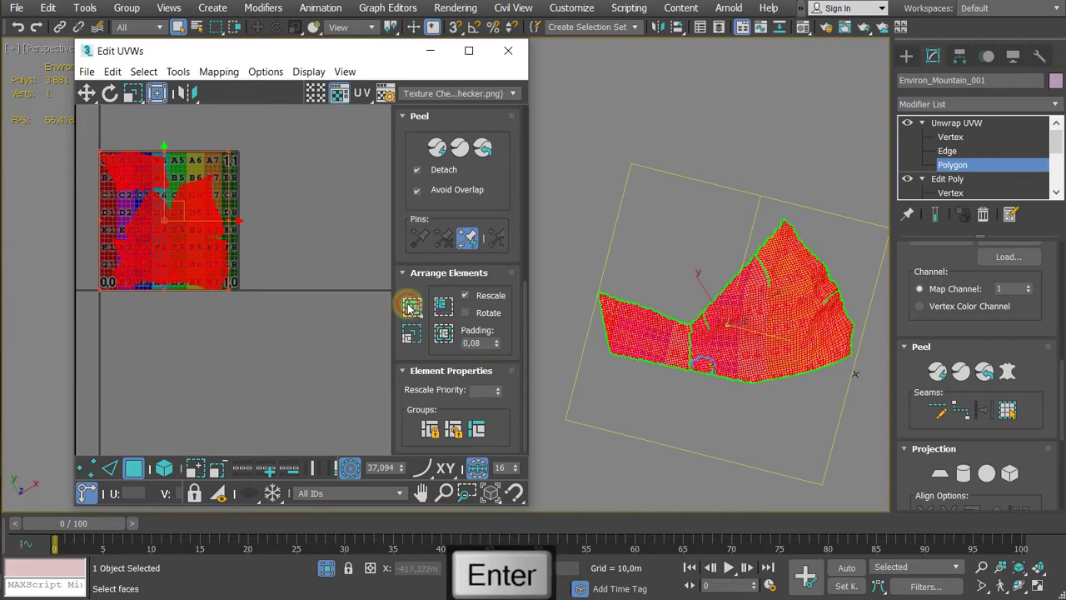
middle_click_drag(279, 358, 287, 372)
left_click(288, 373)
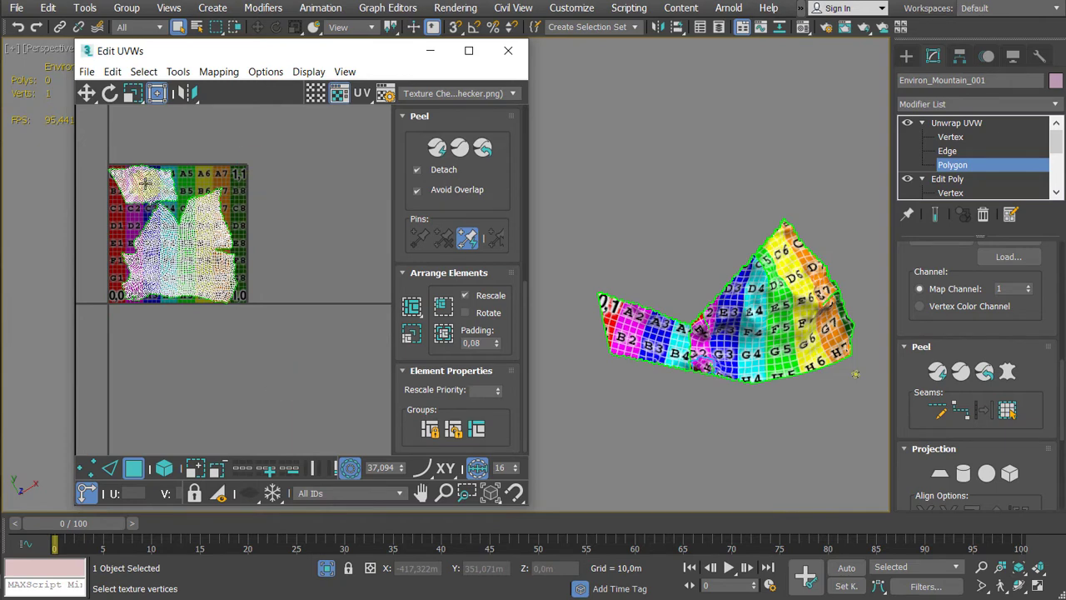
Step: Undo the last action in the UV editor and clear the polygon selection
key("ctrl+z")
left_click(310, 243)
scroll(334, 248, "down", 2)
middle_click_drag(334, 250, 344, 293)
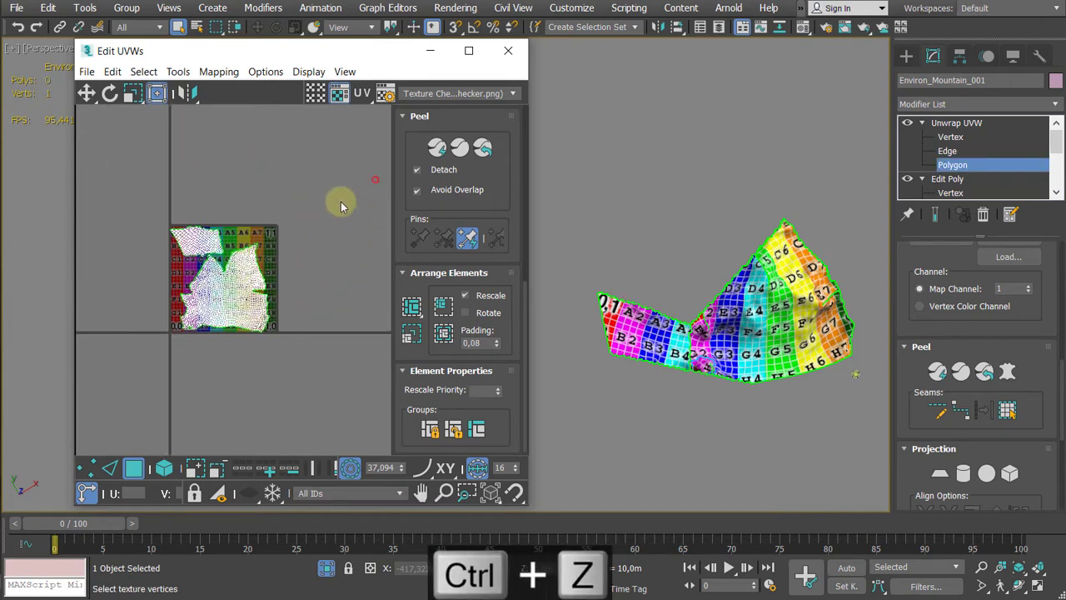
Step: Enable whole-element selection and move the mountain body's UV shell partly out of the texture tile, then clear the selection
left_click(281, 297)
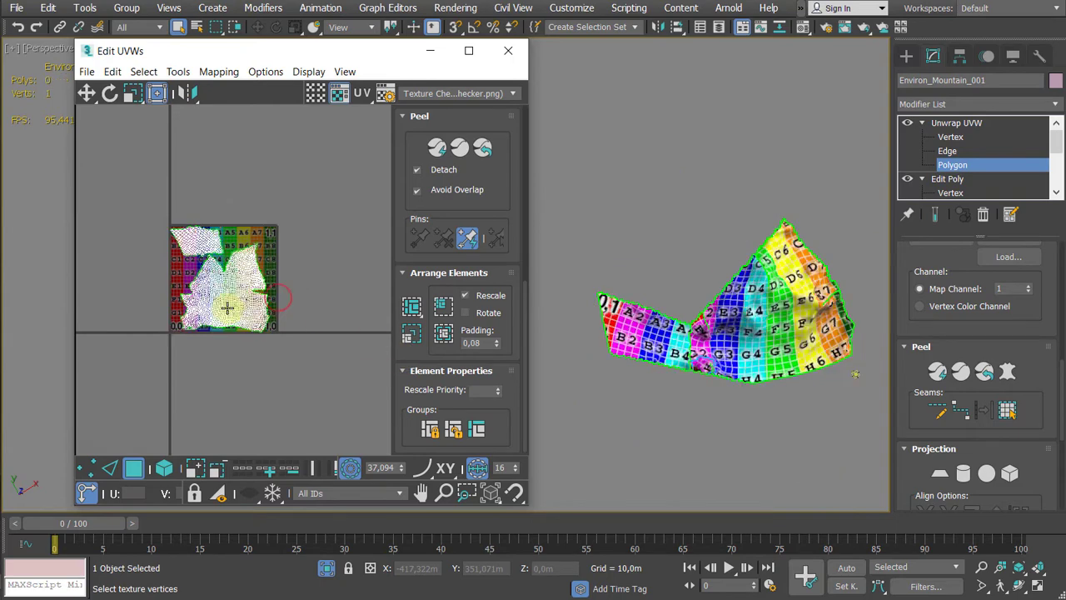
left_click(163, 473)
left_click_drag(228, 284, 278, 305)
left_click(300, 410)
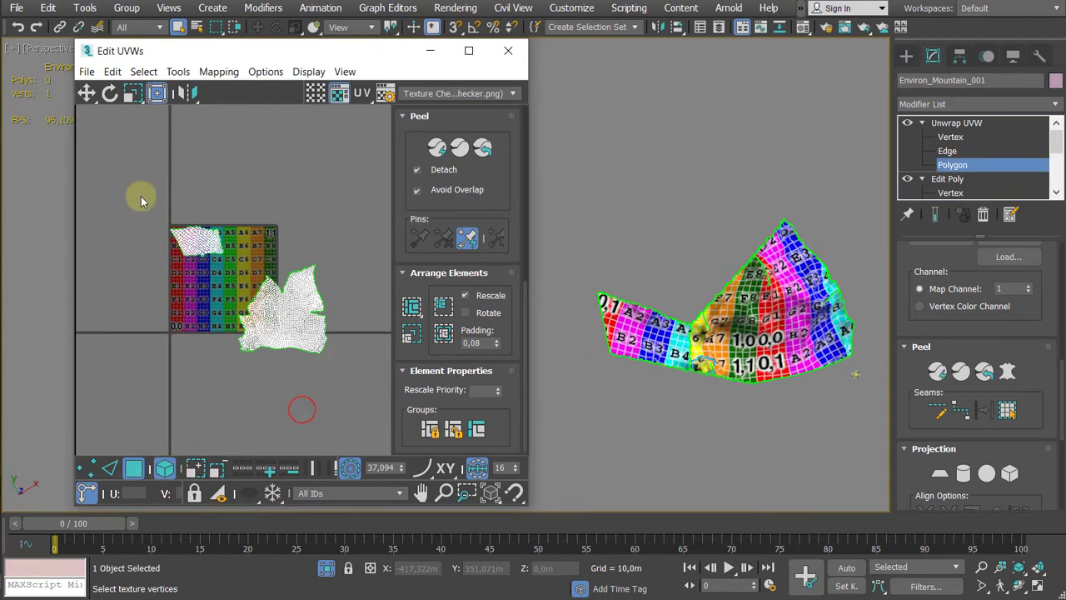
Step: Select both UV shells, repack them into the texture tile with Rescale on and 0.08 padding, and clear the selection
key("ctrl+a")
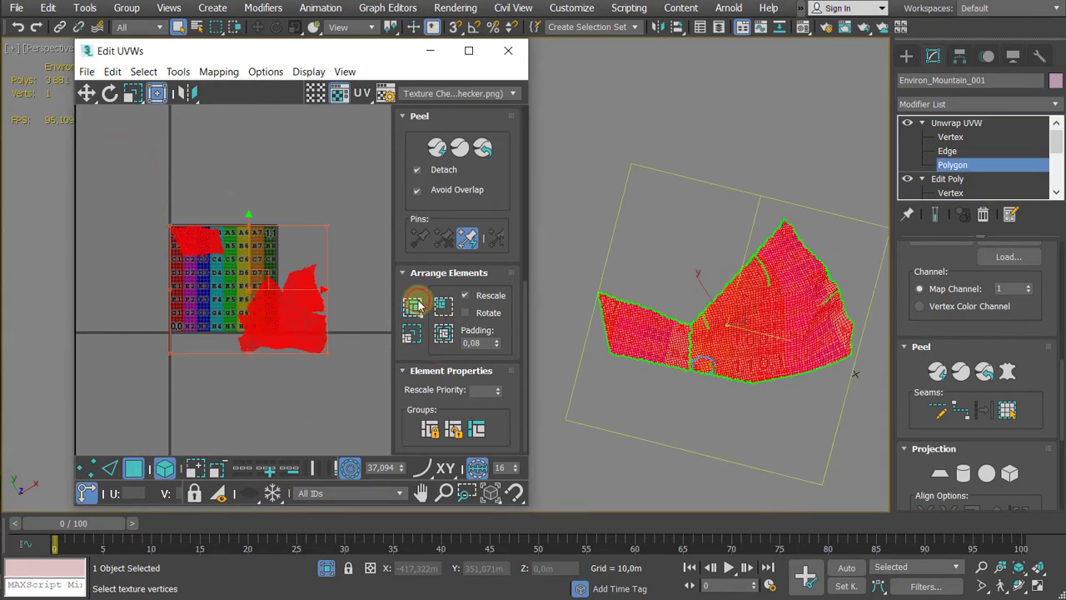
left_click(414, 306)
scroll(222, 297, "up", 4)
scroll(231, 283, "down", 1)
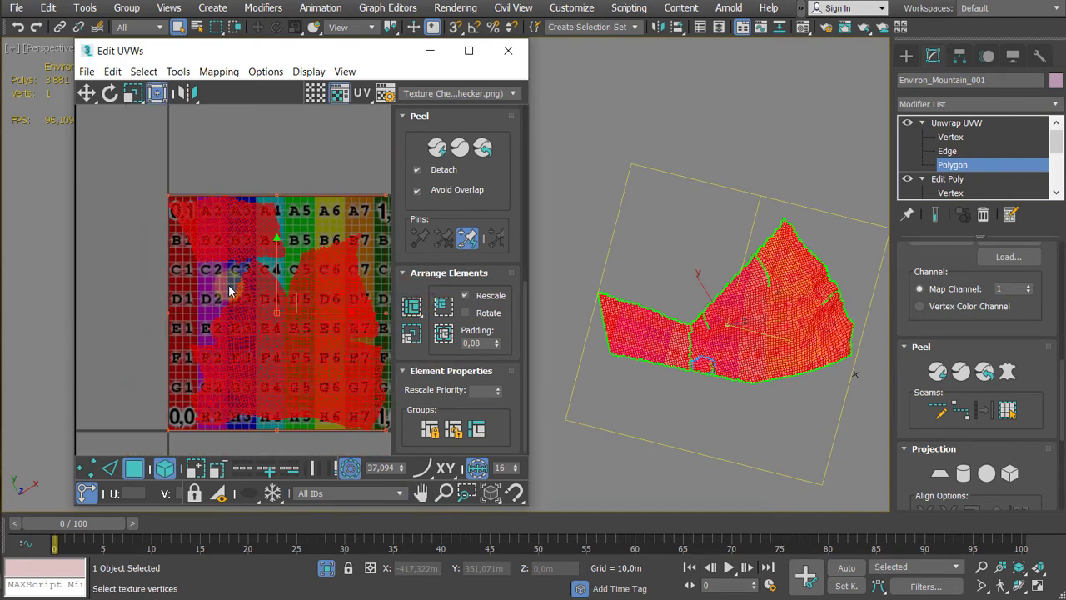
middle_click_drag(231, 290, 172, 237)
left_click(348, 390)
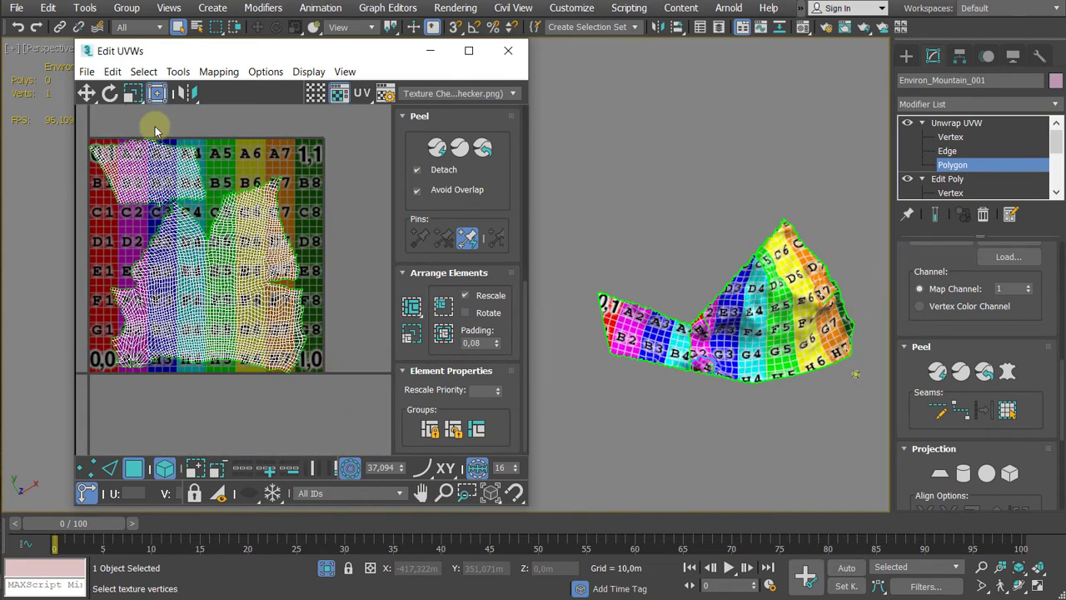
Step: Select both UV shells, scale them down slightly together and shift them off the tile's edges
left_click_drag(73, 114, 47, 315)
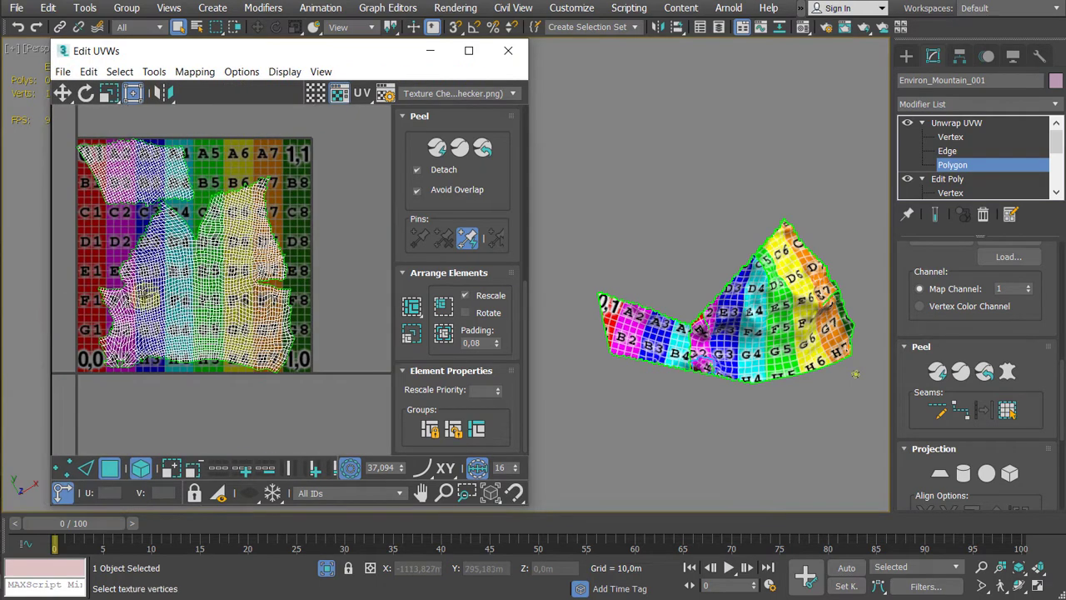
scroll(223, 264, "down", 2)
key("ctrl+a")
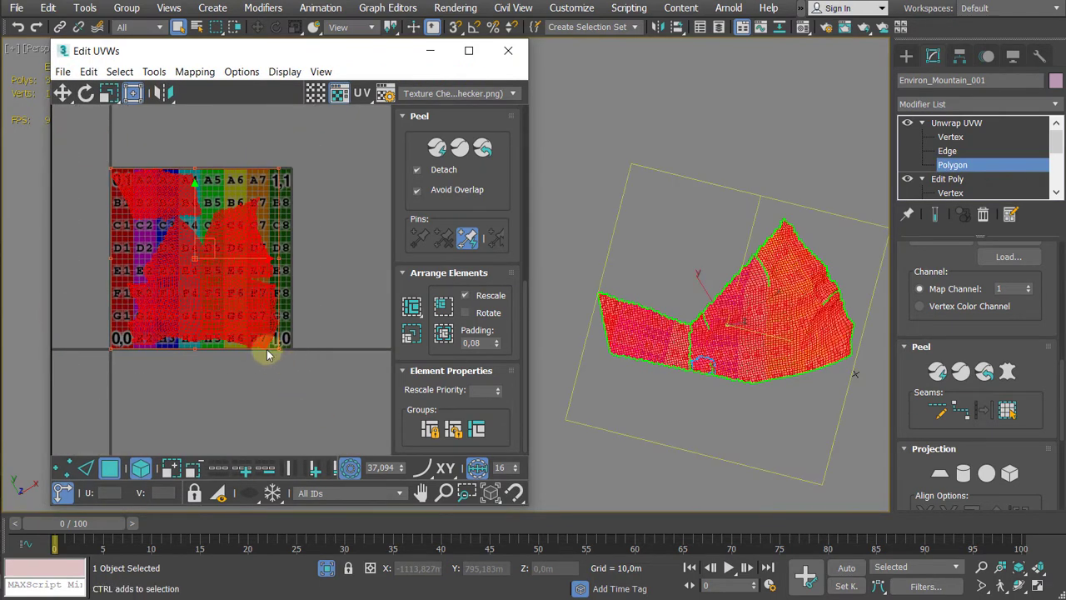
left_click_drag(279, 347, 269, 337, "ctrl")
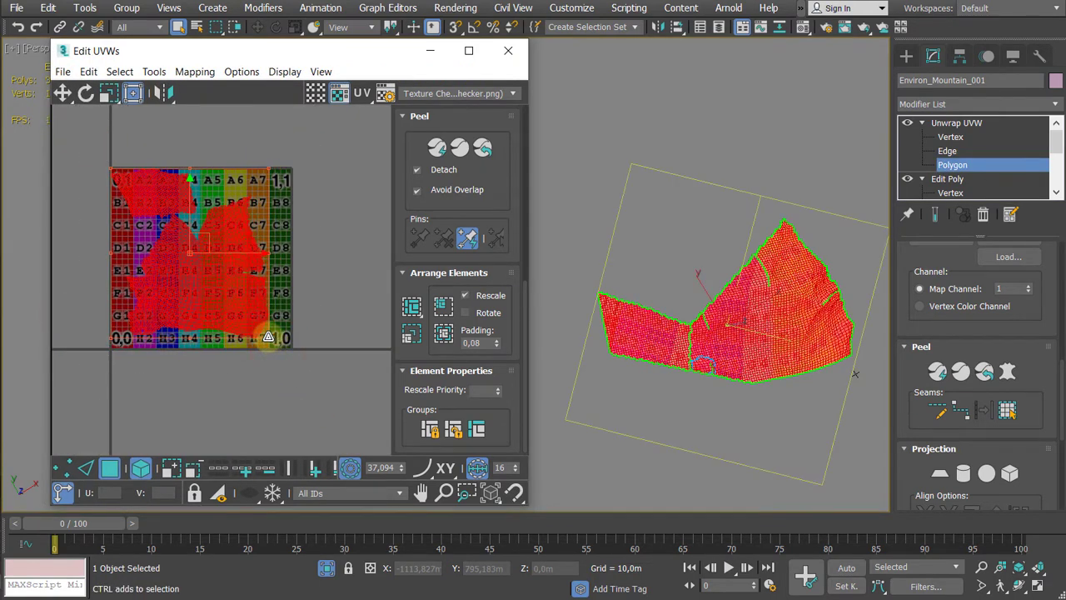
left_click_drag(230, 305, 233, 307)
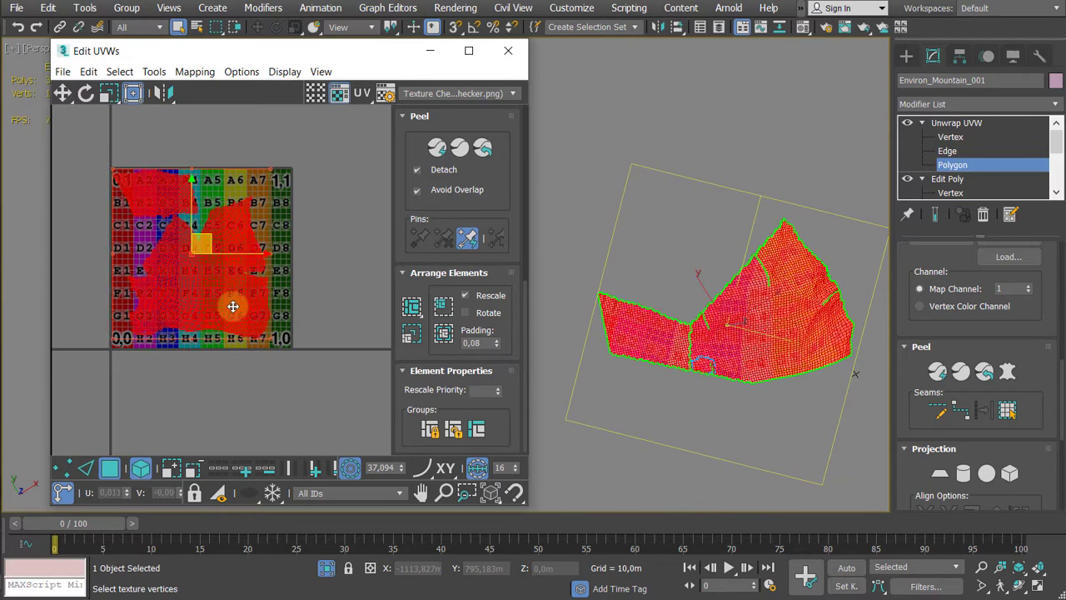
left_click(226, 400)
Step: Select the mountain body's UV shell and nudge it down and right, away from the arm's shell
left_click(213, 283)
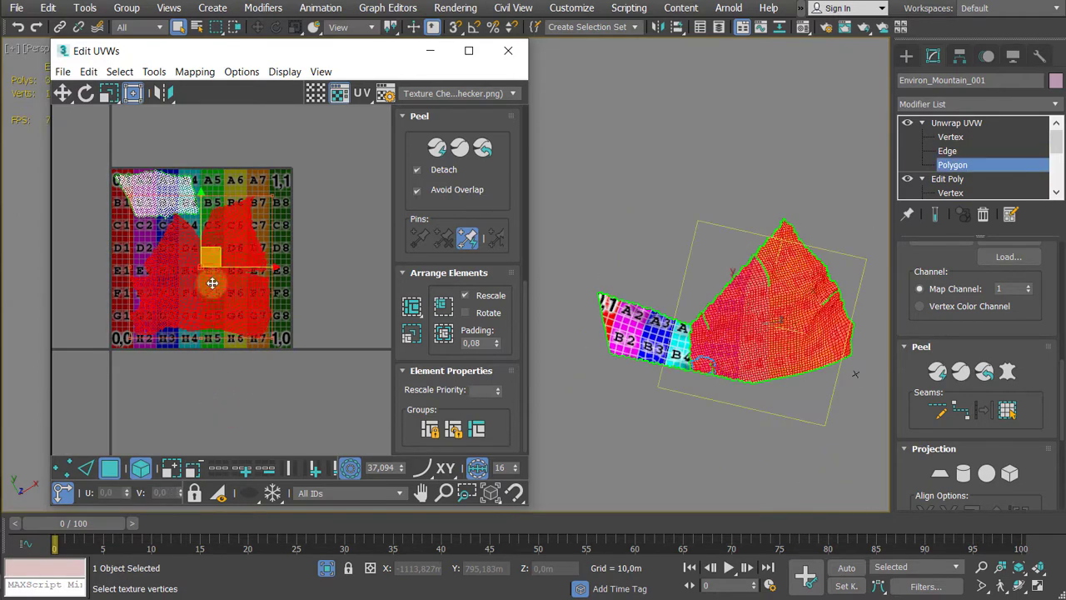
left_click_drag(222, 256, 228, 260)
scroll(234, 300, "up", 6)
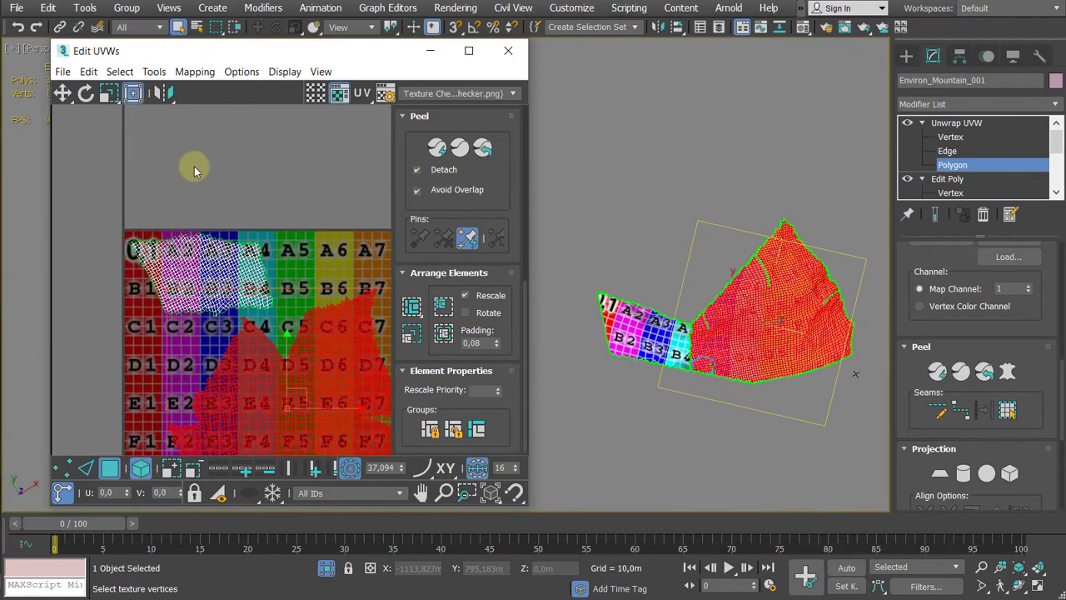
Step: Select the arm's UV shell, nudge it inward from the tile's upper edge, and clear the selection
left_click(183, 246)
scroll(175, 217, "down", 3)
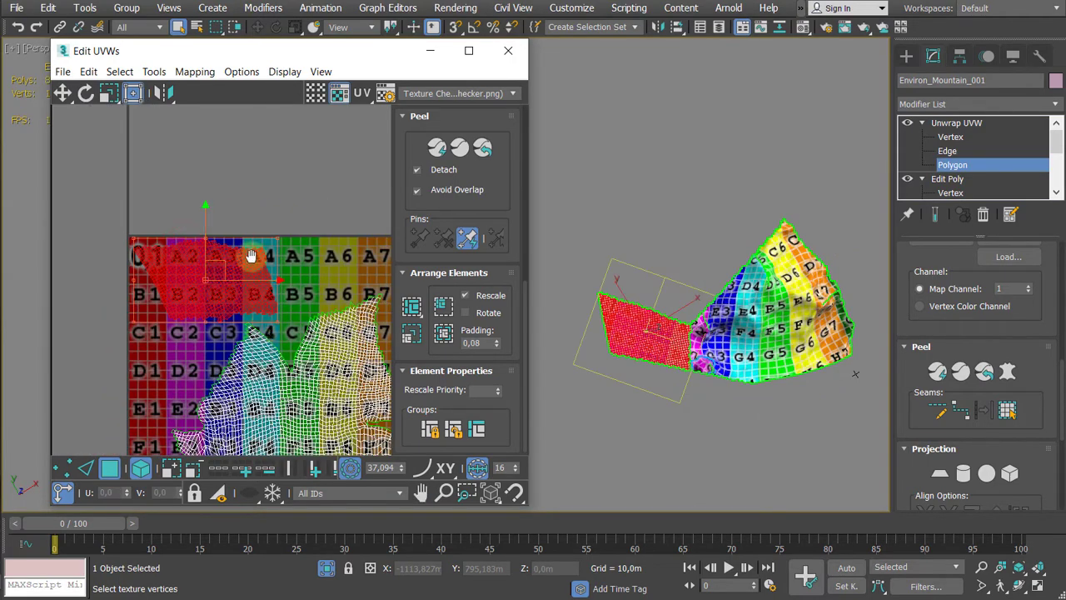
scroll(164, 184, "up", 5)
left_click_drag(169, 164, 171, 175)
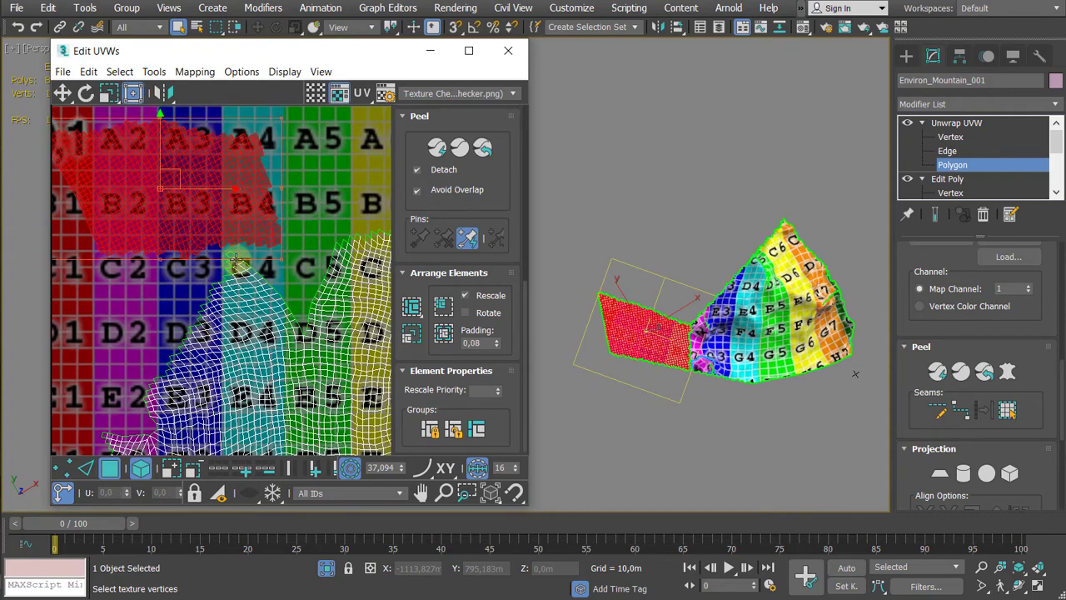
scroll(237, 263, "down", 4)
middle_click_drag(236, 263, 204, 223)
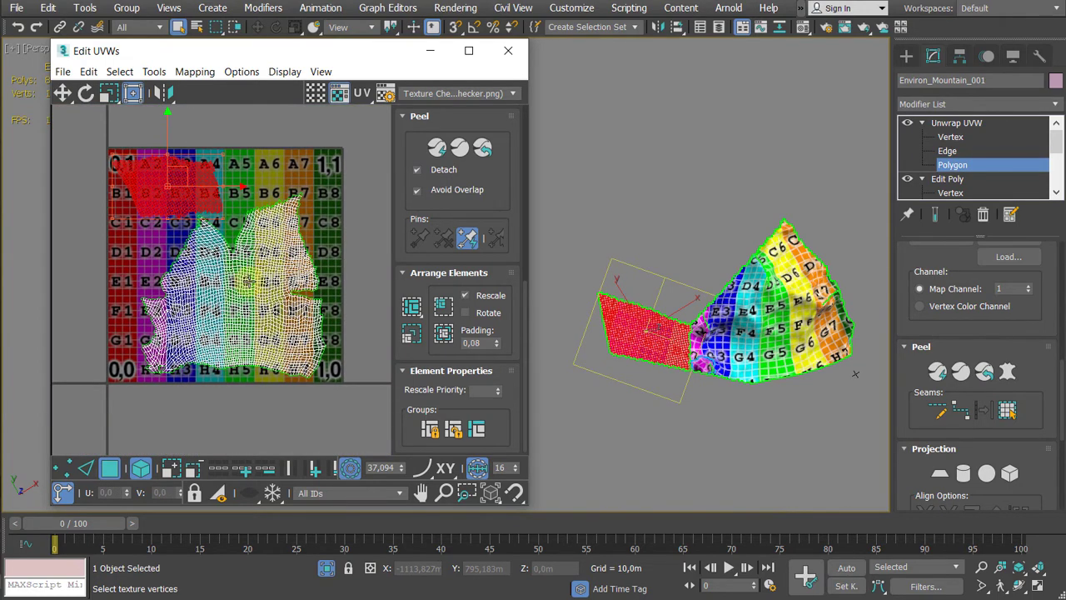
middle_click_drag(209, 311, 223, 313)
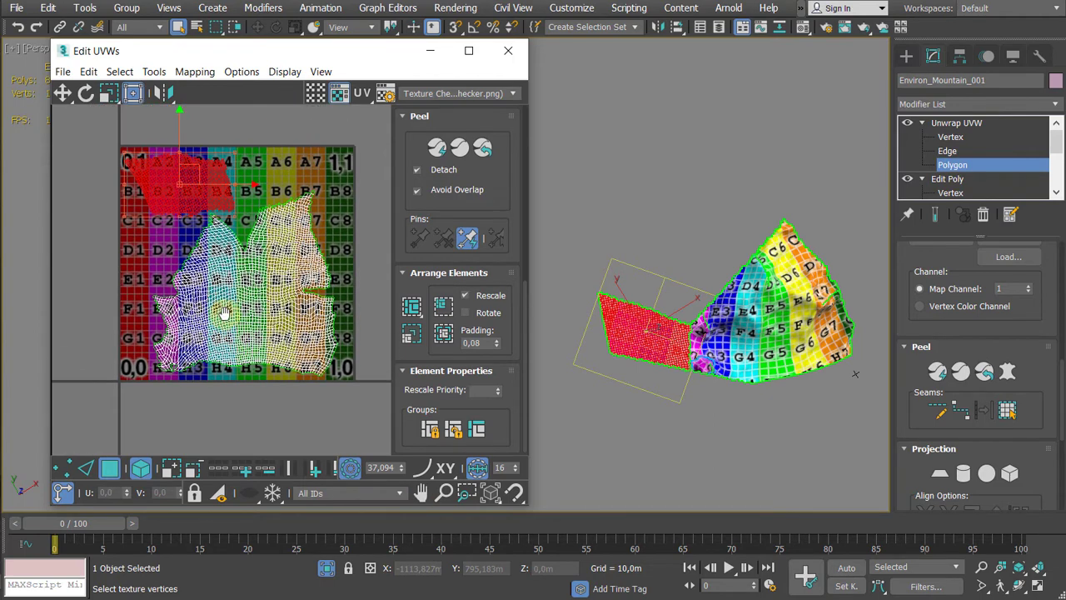
left_click(372, 192)
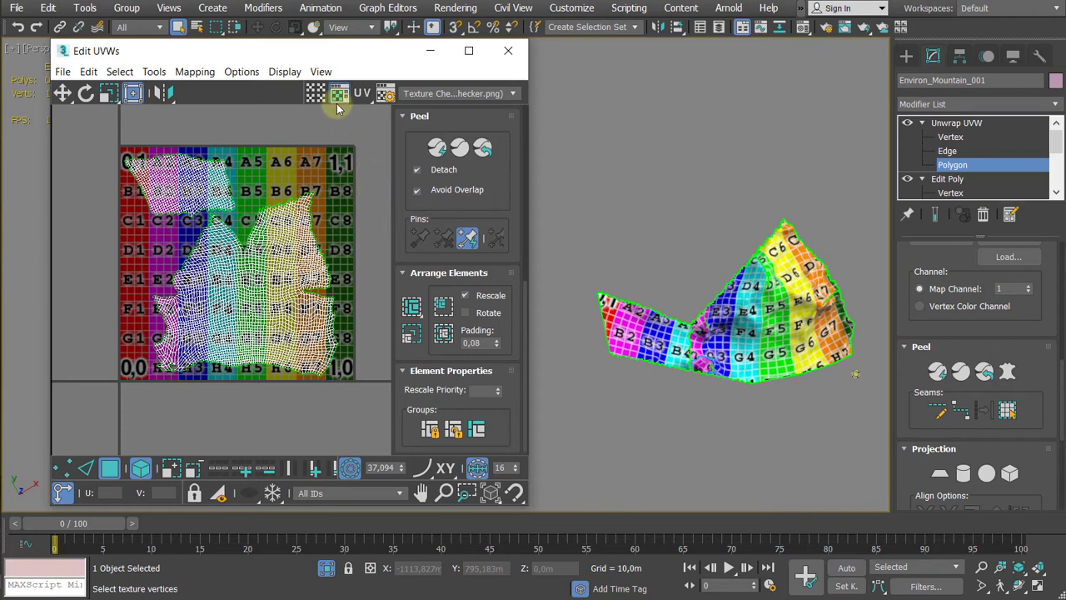
Step: Close the UV editor and convert the unwrapped mountain to an Editable Poly
left_click(508, 51)
left_click(965, 124)
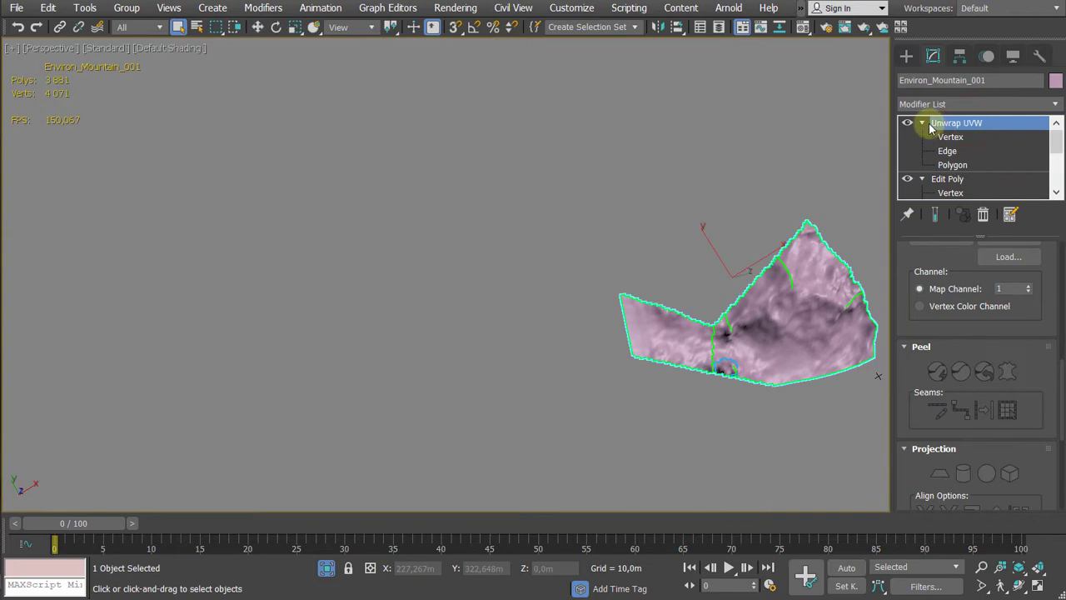
key("3")
key("z")
right_click(537, 330)
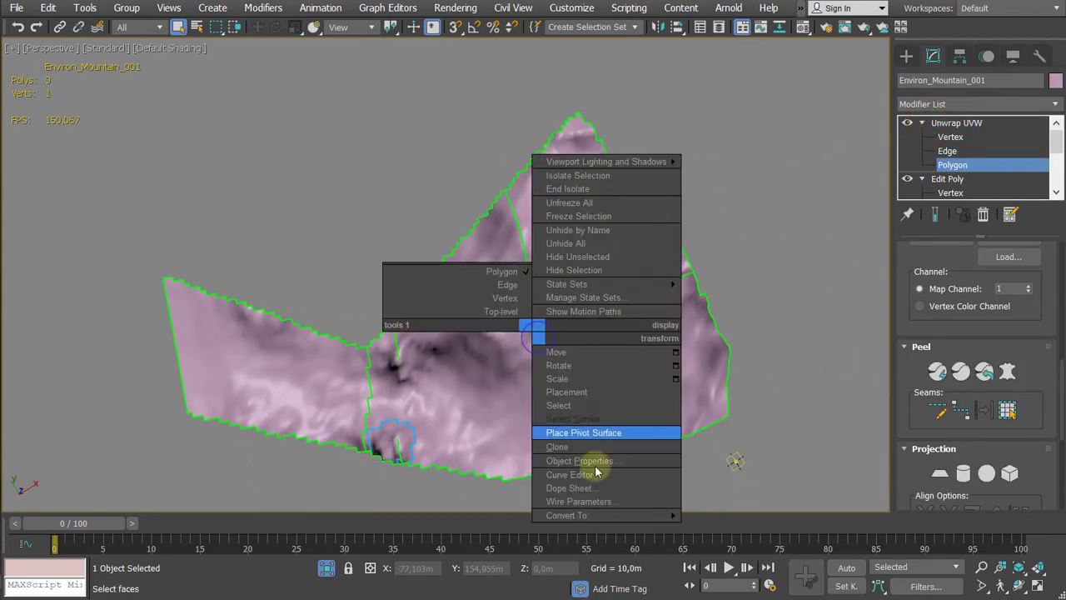
mouse_move(619, 511)
left_click(729, 528)
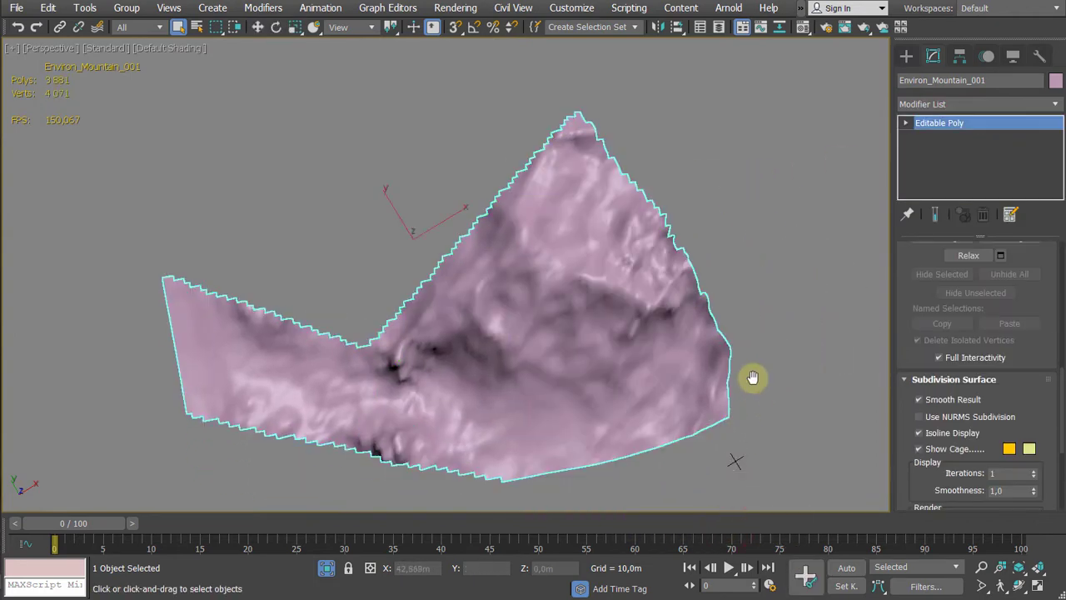
Step: End the mountain's isolation to bring back the rest of the scene
scroll(733, 371, "down", 6)
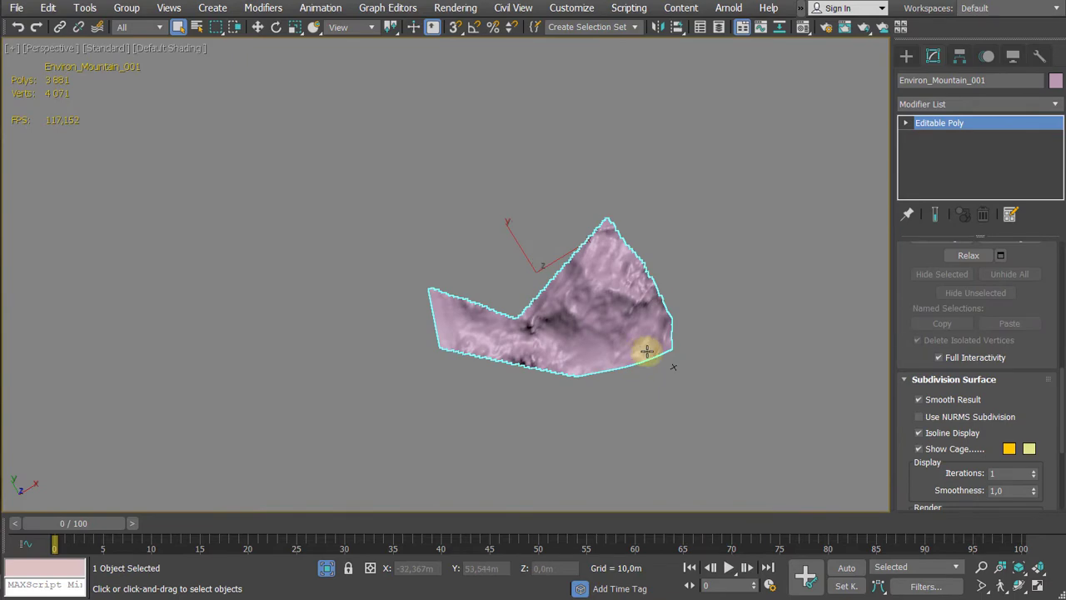
middle_click_drag(648, 350, 631, 282, "alt")
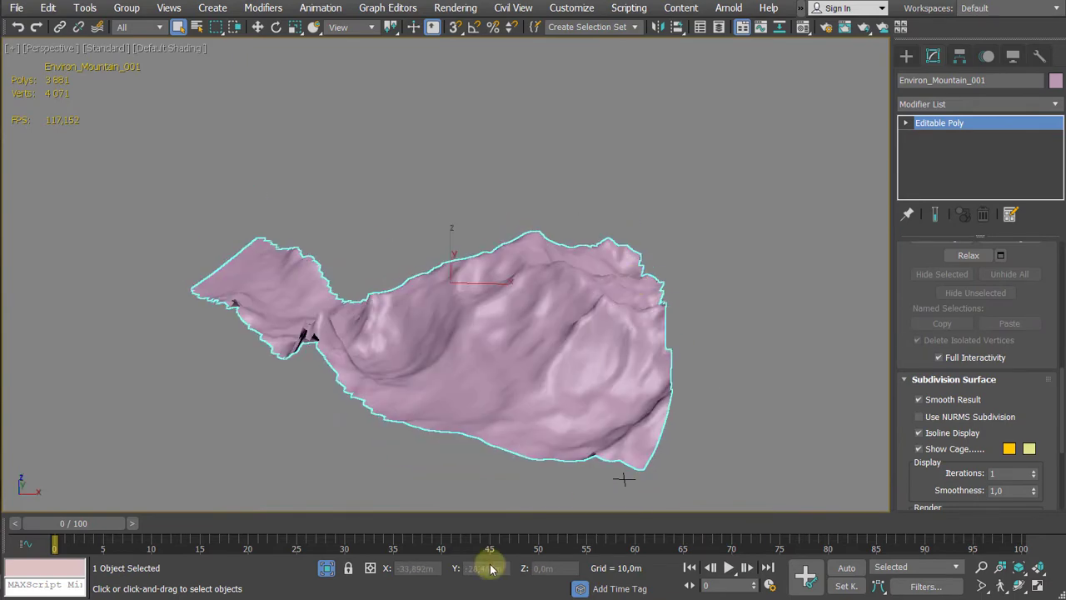
left_click(325, 568)
middle_click_drag(683, 241, 663, 218, "alt")
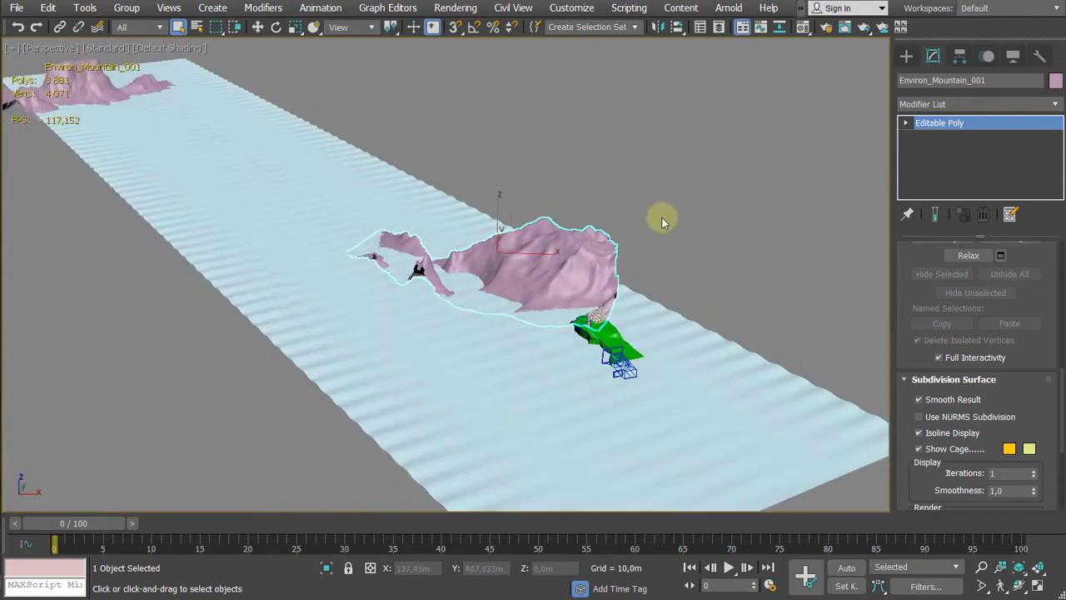
Step: Restore the four-viewport layout and turn off edged faces in the PhysCamera001 view
key("alt+w")
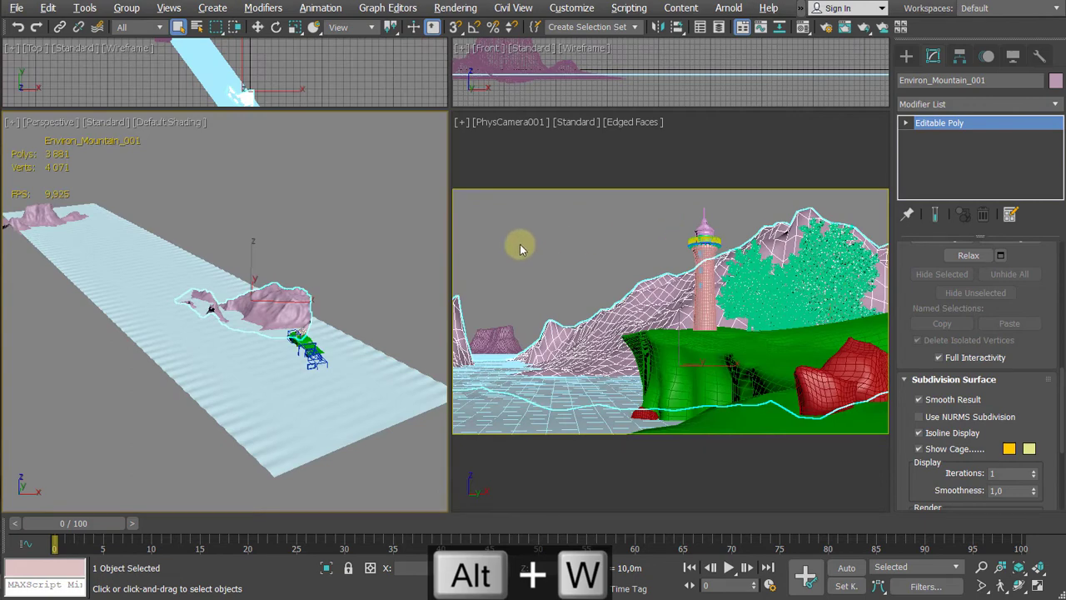
key("F4")
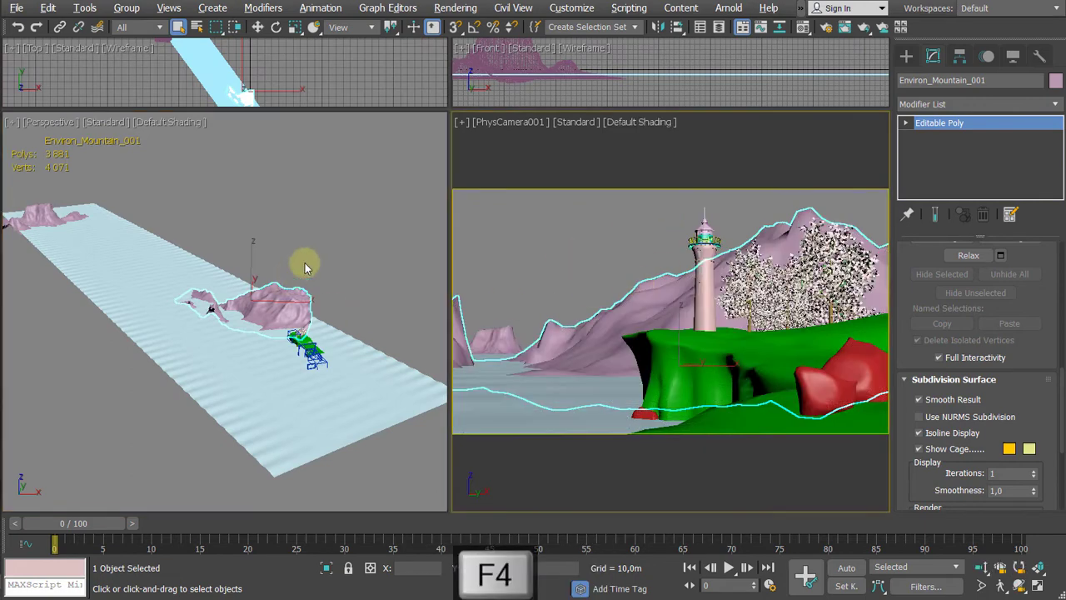
left_click(315, 250)
Step: Select the wavy sea plane and hide it to expose the full mountain mesh
scroll(265, 308, "up", 1)
left_click(262, 311)
scroll(263, 310, "up", 6)
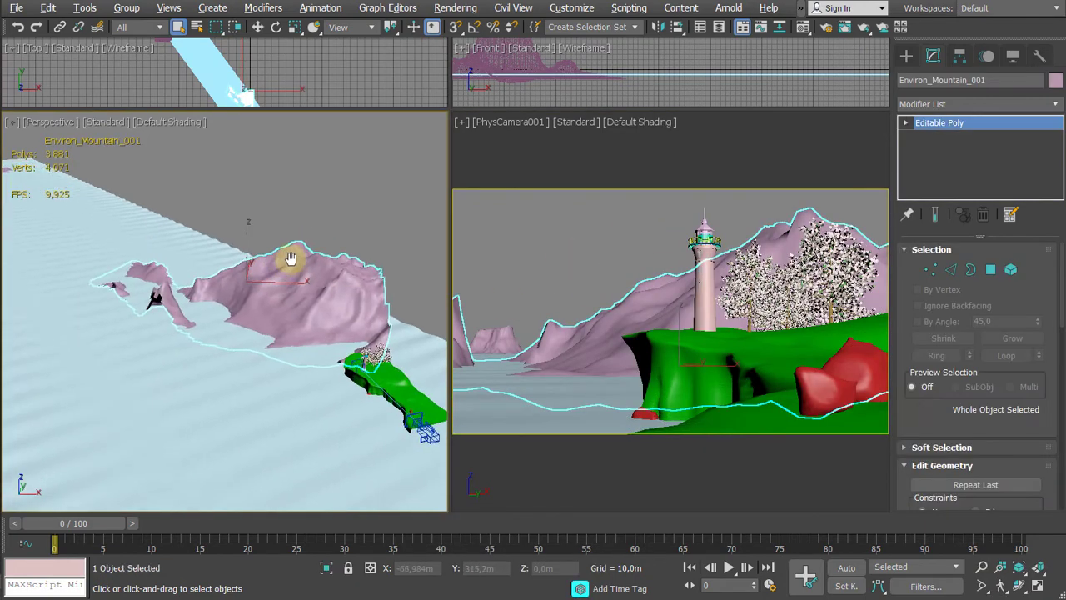
middle_click_drag(291, 260, 308, 285)
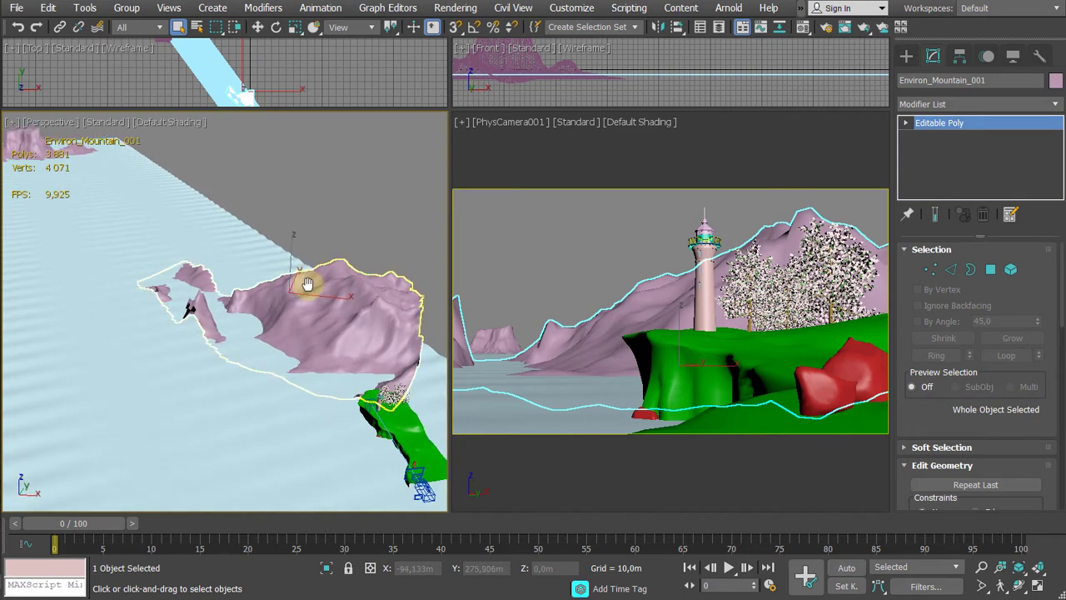
scroll(307, 284, "down", 6)
left_click(263, 342)
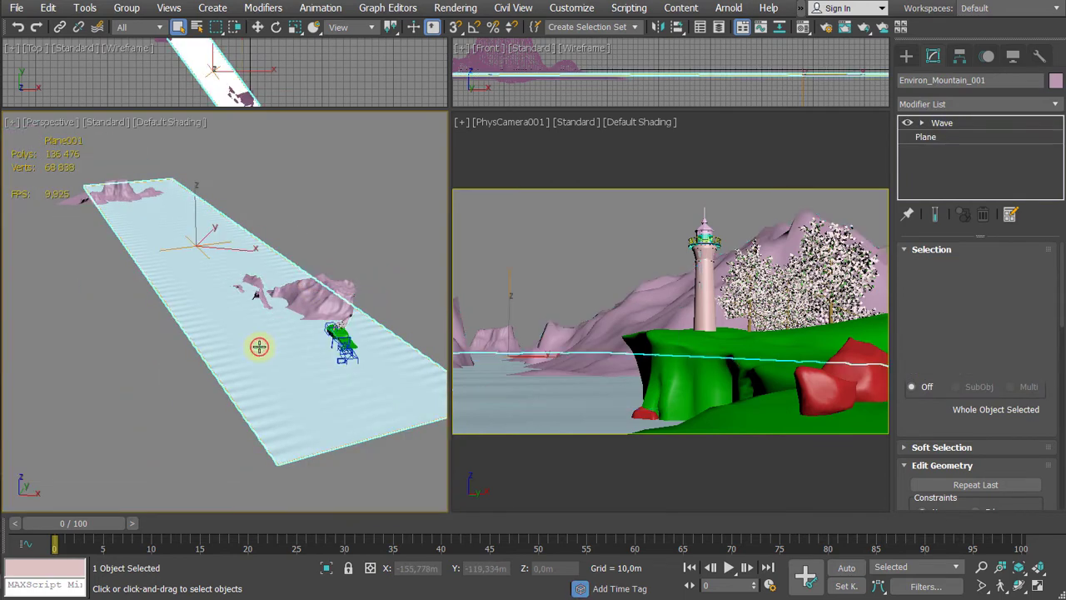
right_click(254, 341)
left_click(279, 281)
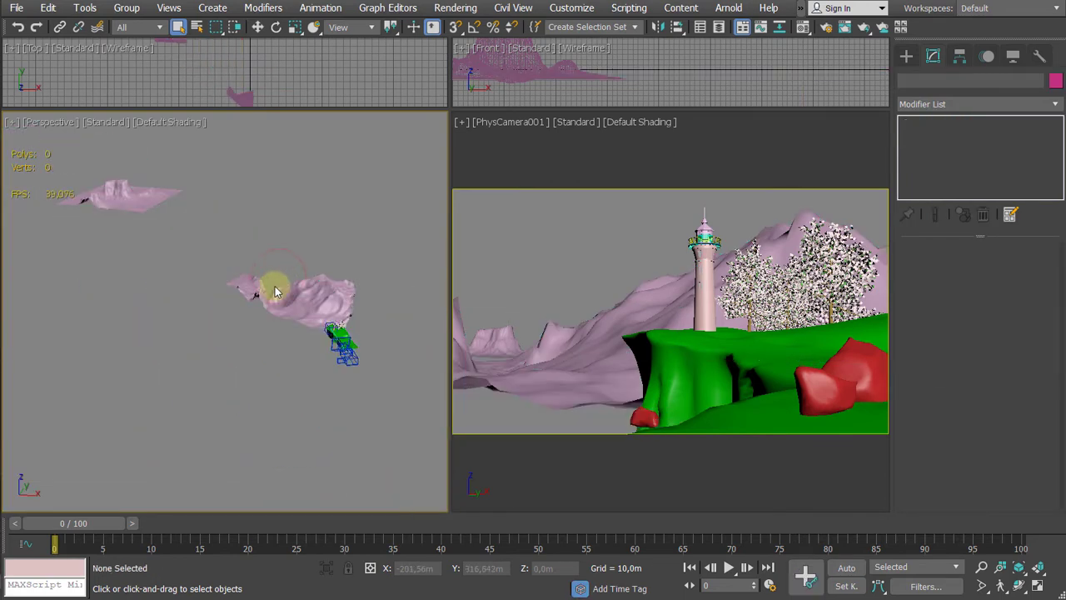
Step: Select the main mountain beside the lighthouse and frame all of it in the perspective view
scroll(272, 311, "up", 2)
middle_click_drag(277, 290, 261, 382)
scroll(271, 267, "up", 4)
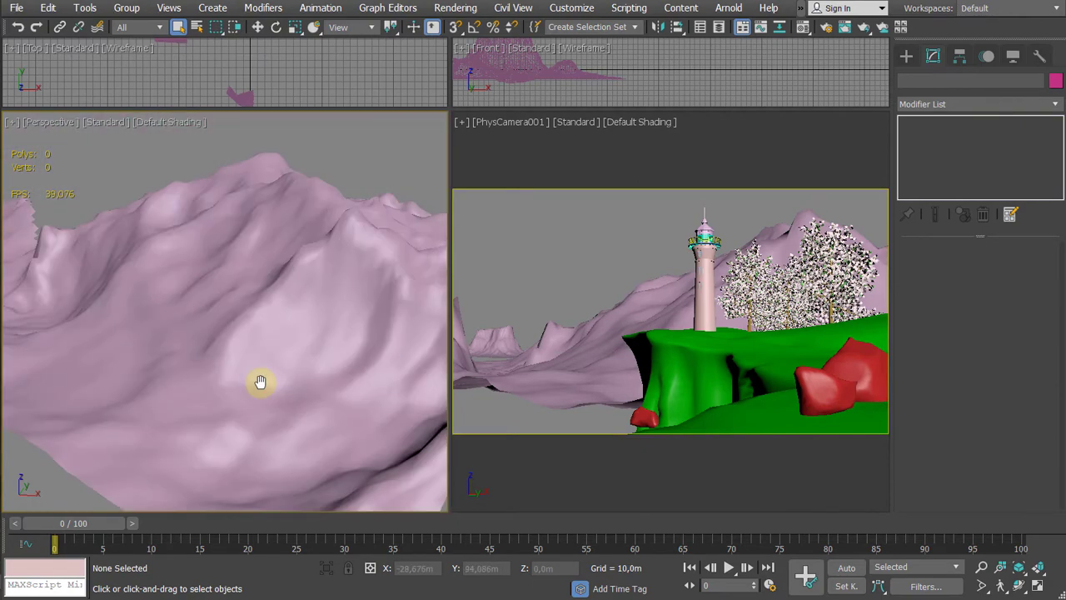
left_click(288, 350)
scroll(249, 325, "down", 3)
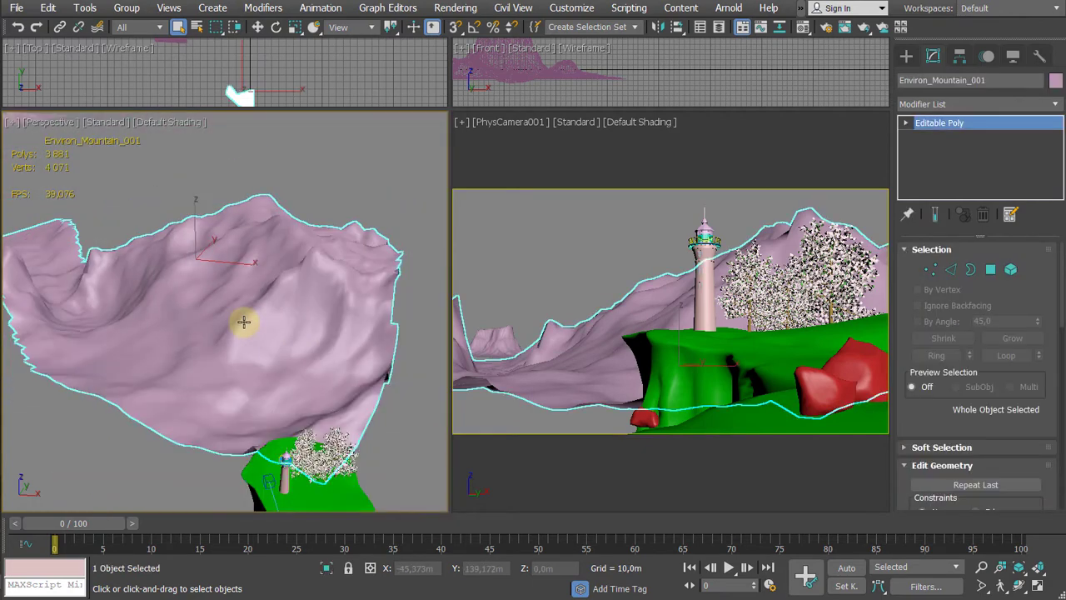
middle_click_drag(242, 319, 326, 345)
scroll(269, 331, "down", 3)
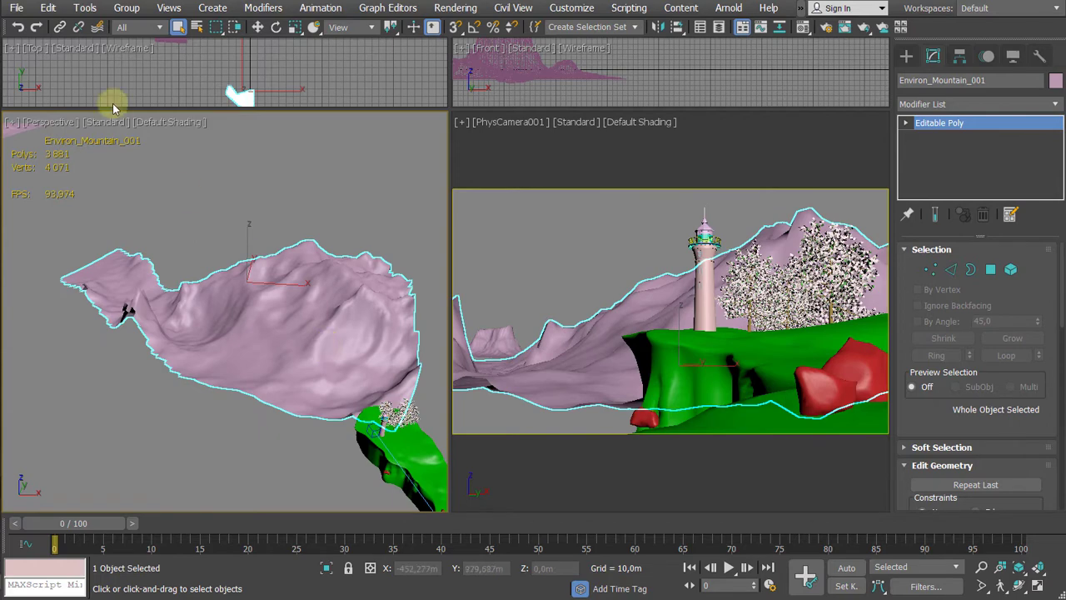
Step: Open Viewport Canvas for the mountain, start the paint brush and assign a Physical Material to the object
left_click(85, 8)
left_click(125, 437)
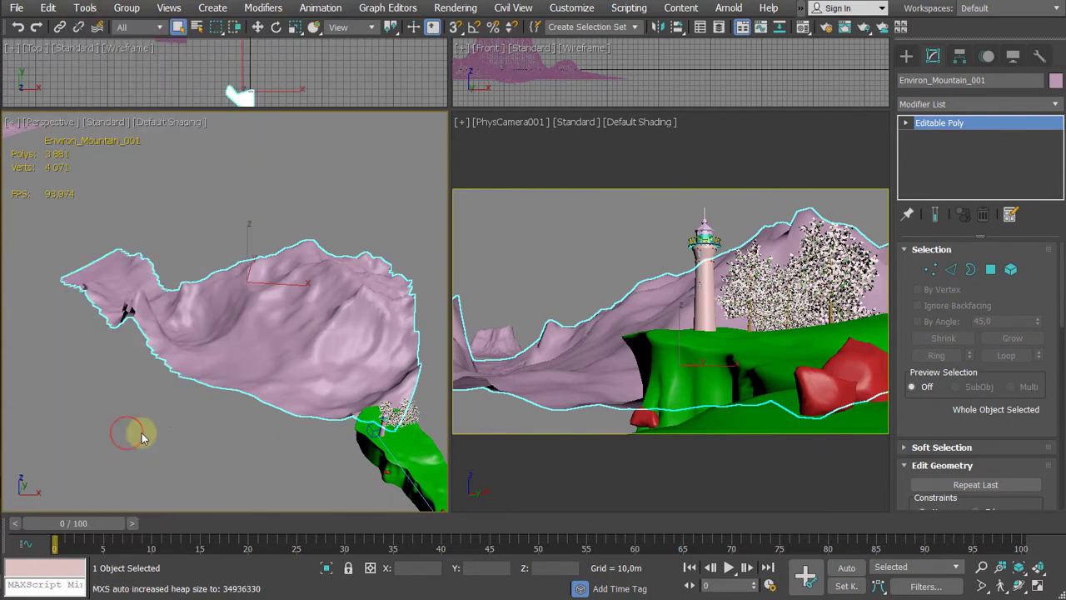
left_click_drag(801, 161, 456, 53)
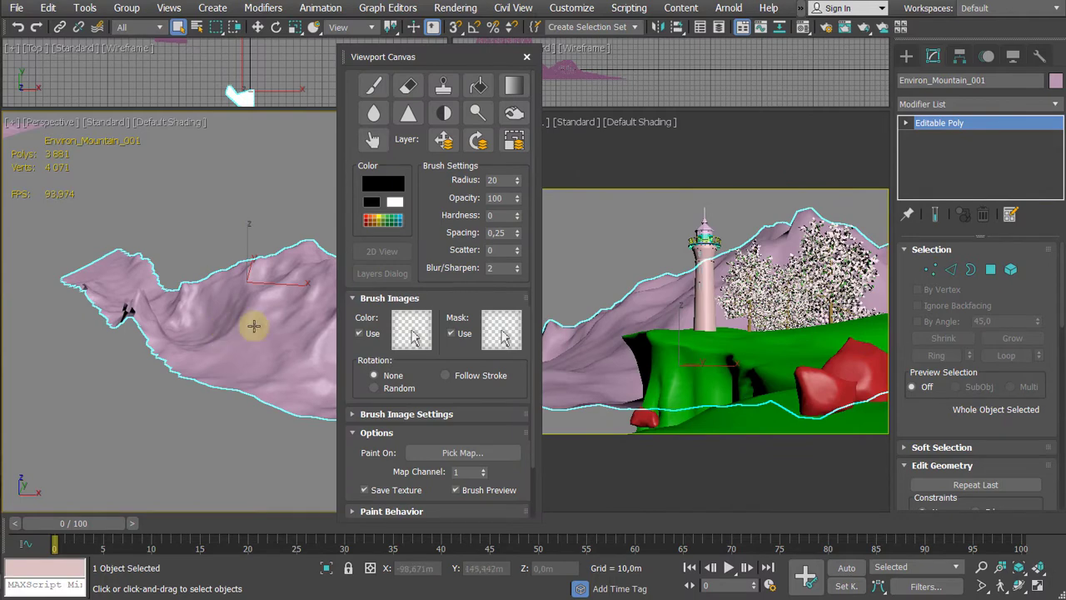
left_click(374, 85)
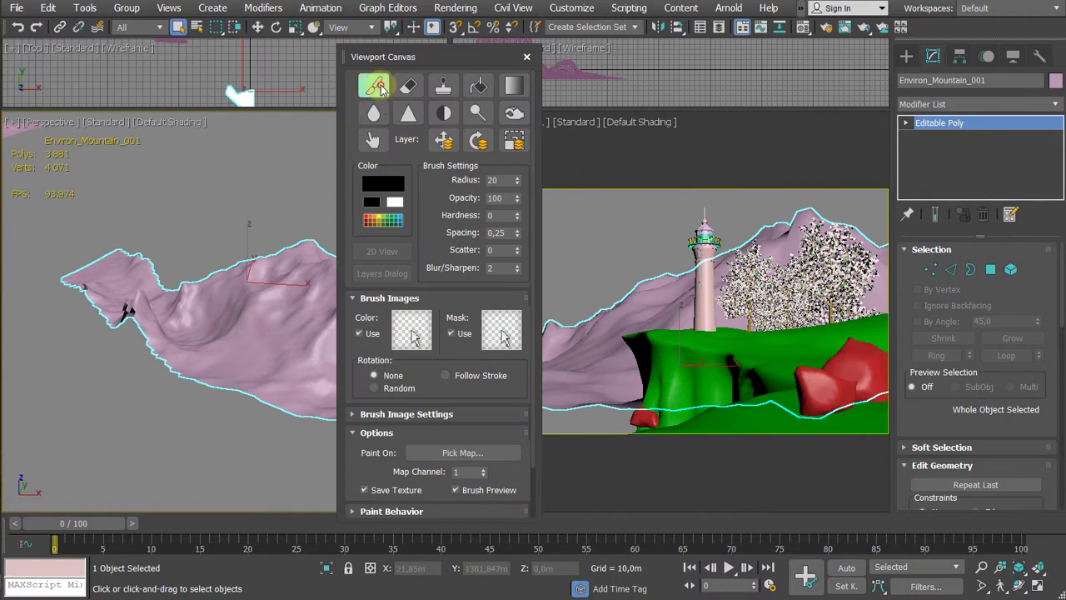
left_click(495, 283)
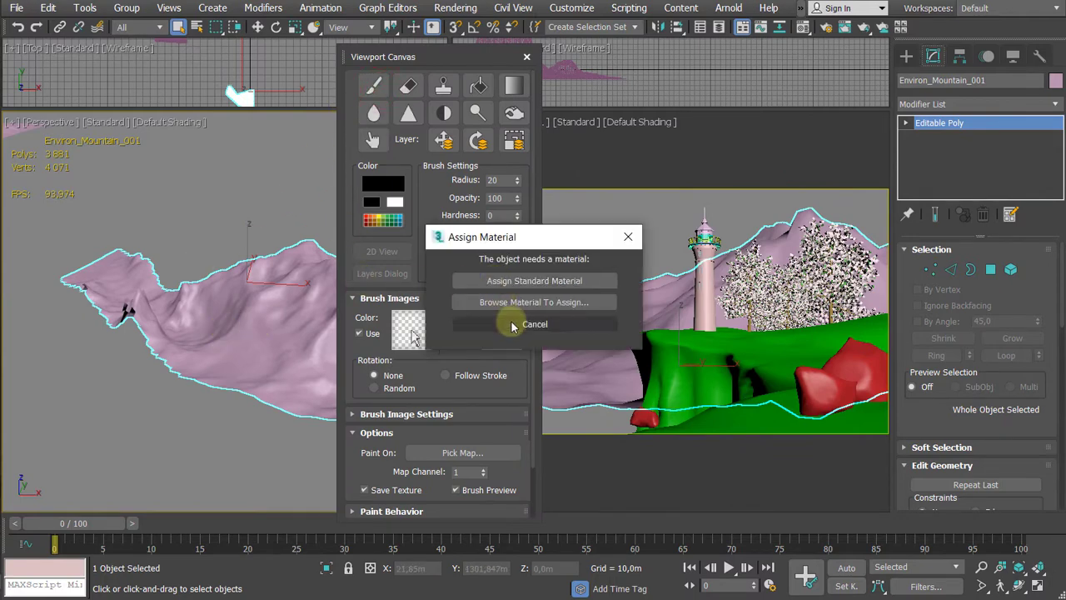
left_click(515, 309)
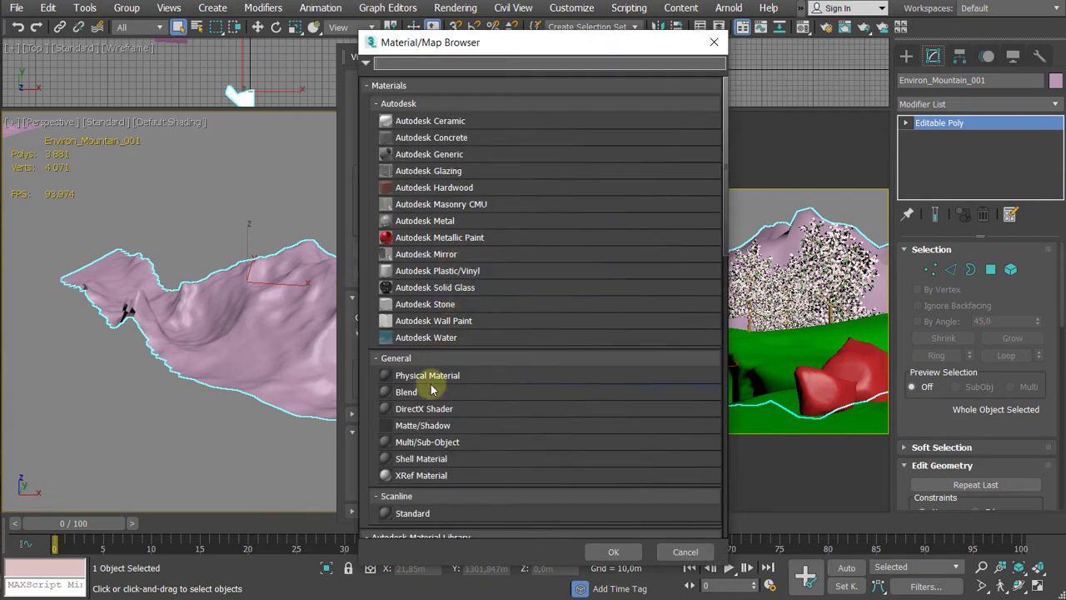
double_click(427, 375)
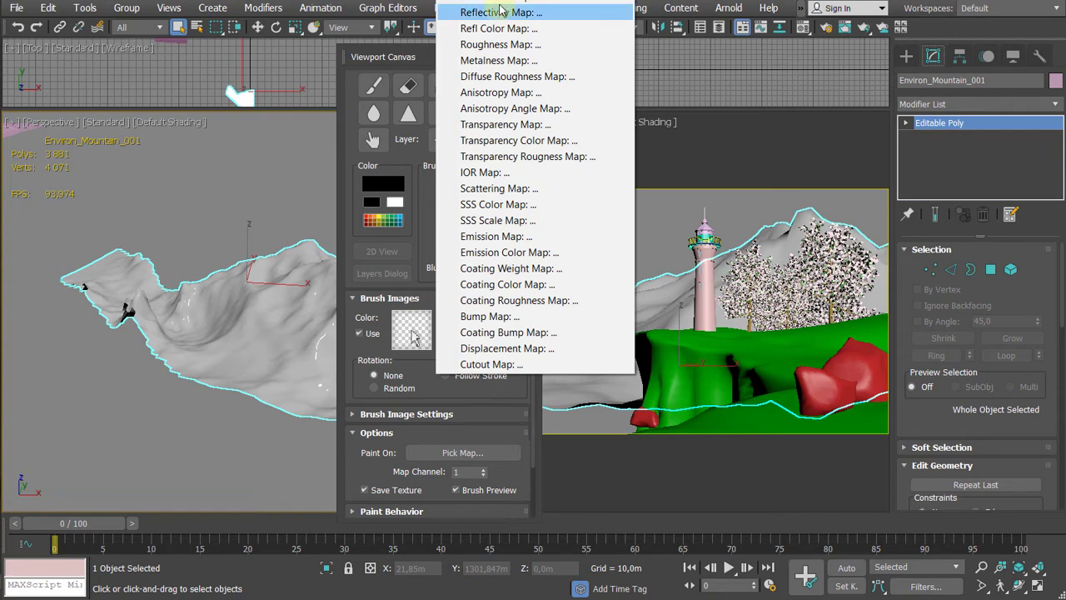
Step: Start a new Base Color Map texture for brush painting on the mountain, with width and height set to 4096
left_click_drag(381, 54, 253, 91)
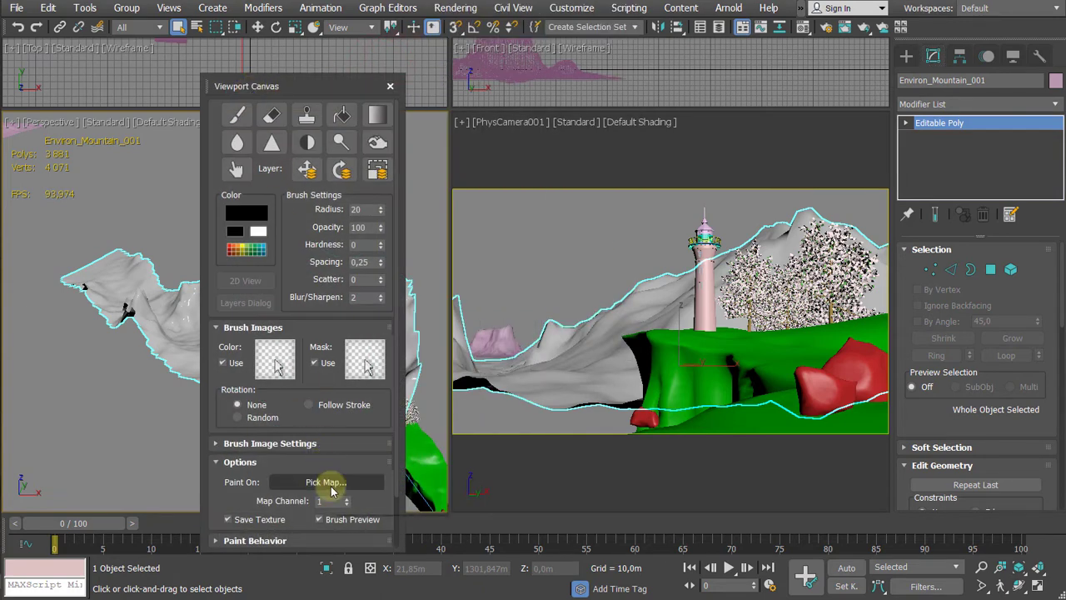
left_click(231, 115)
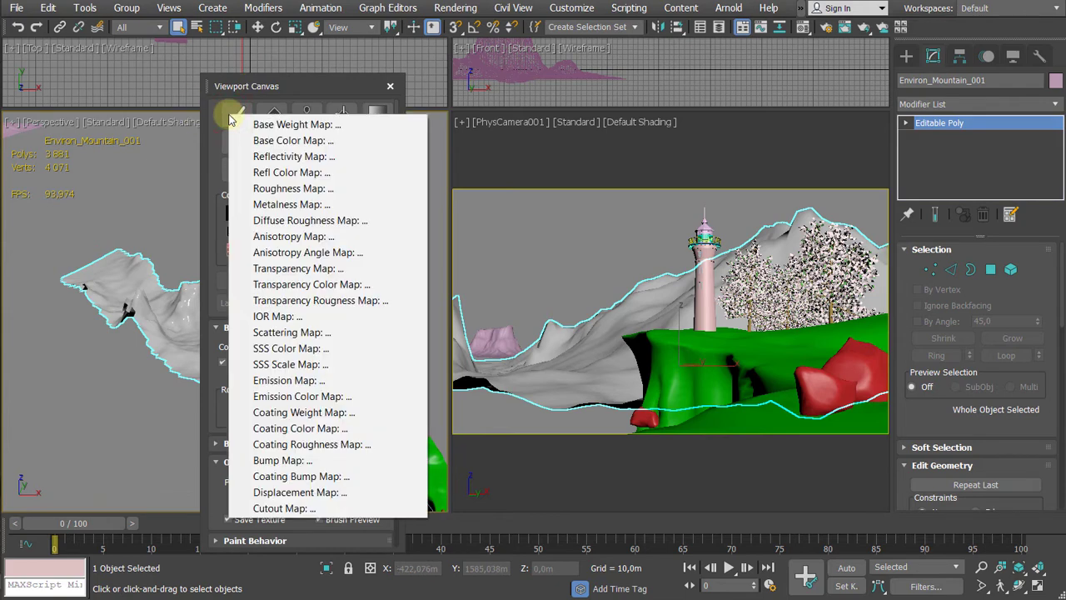
left_click(283, 143)
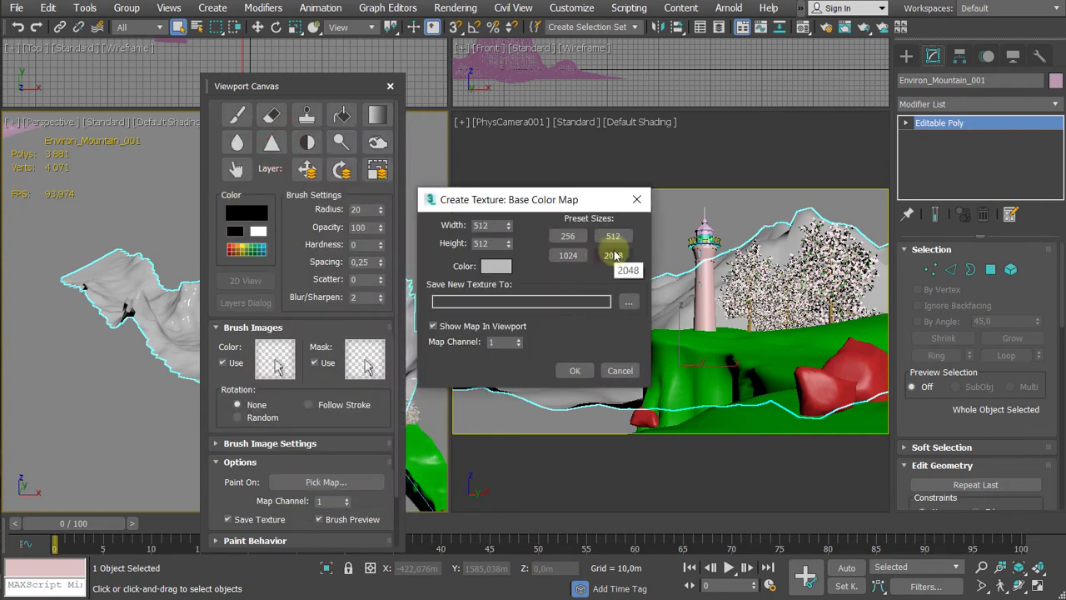
double_click(490, 226)
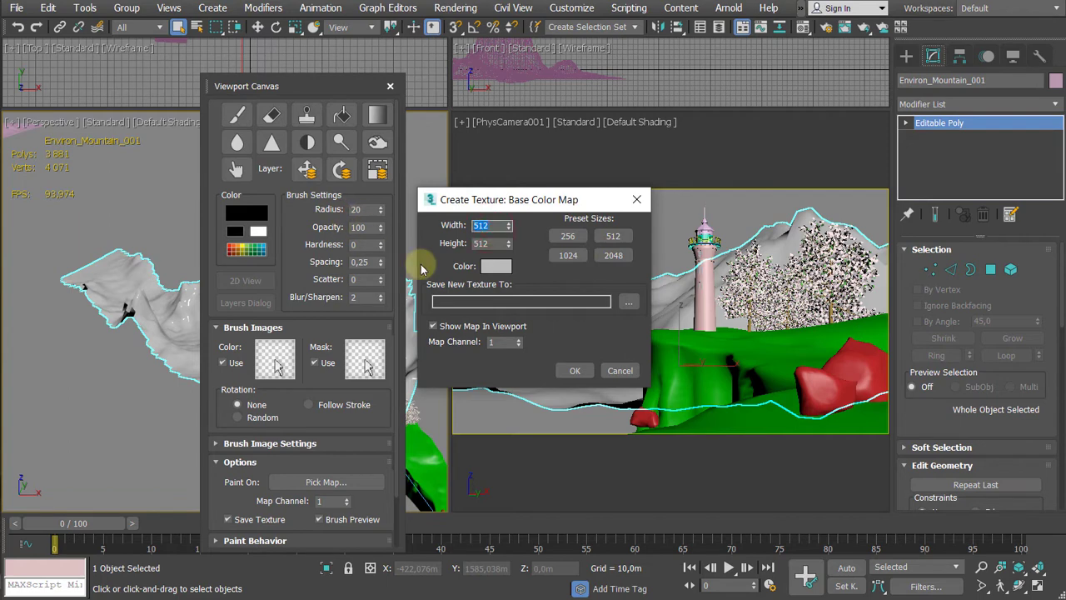
type("4096")
key("Tab")
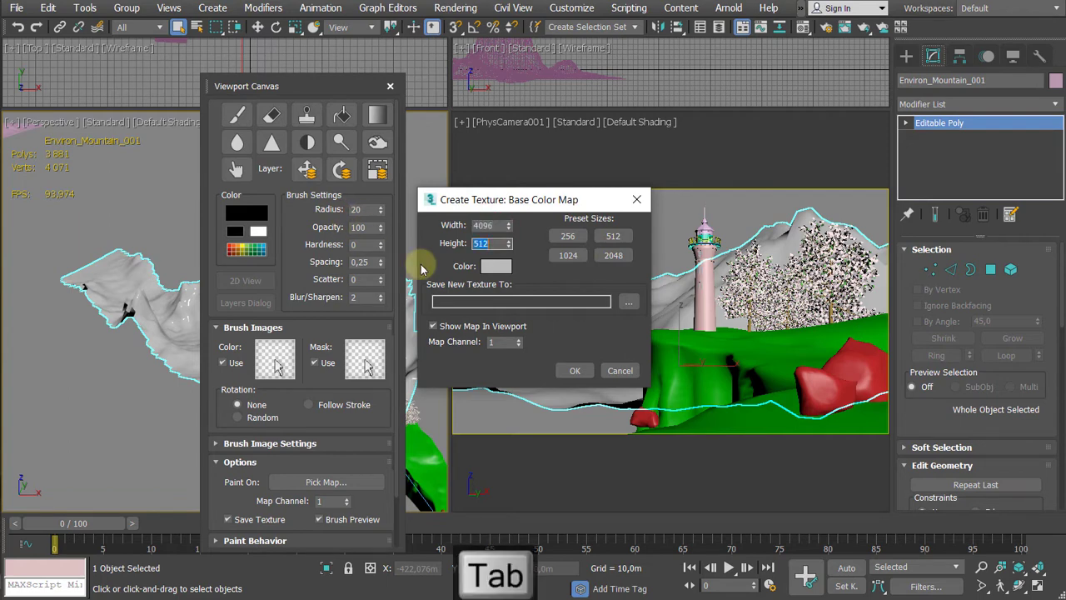
type("4096")
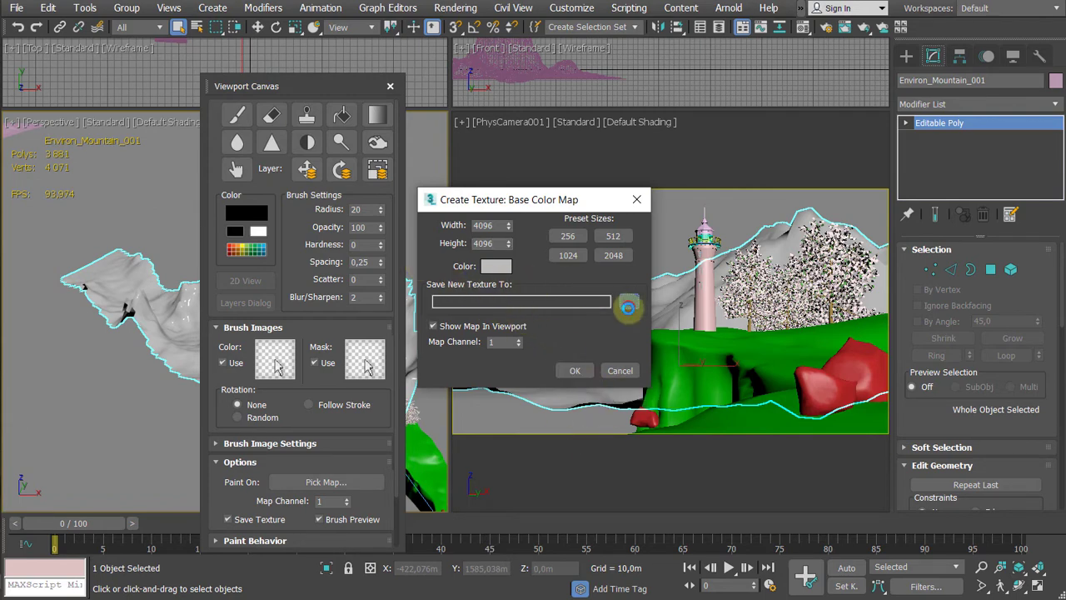
Step: Set the texture to save as a JPEG named Mountain_Diff in the LightHouse Maps folder, at quality 100
left_click(628, 307)
left_click(624, 381)
left_click_drag(569, 127, 489, 129)
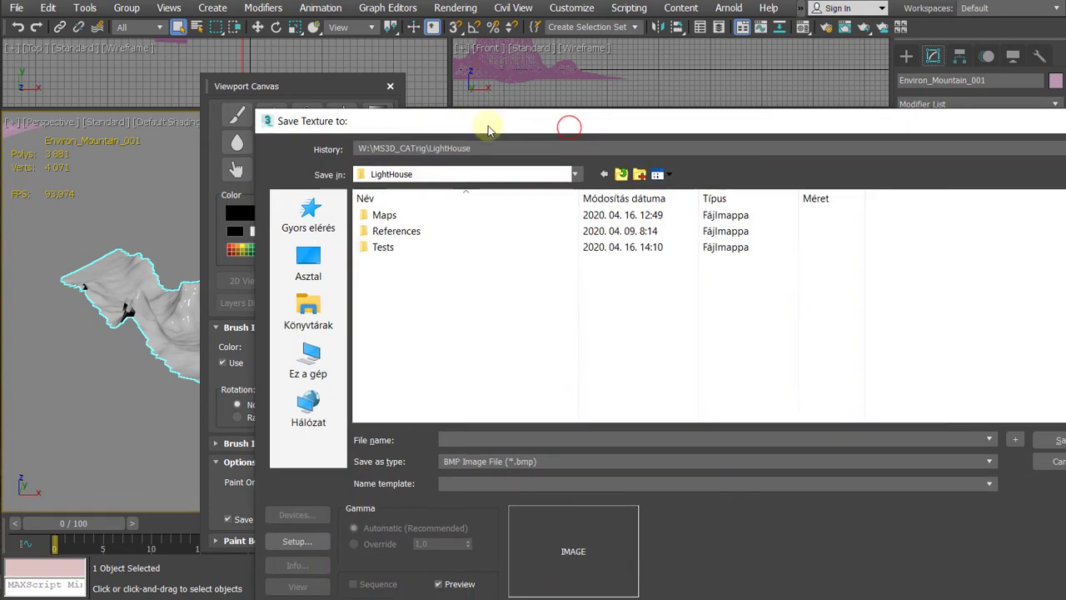
double_click(385, 215)
left_click(498, 462)
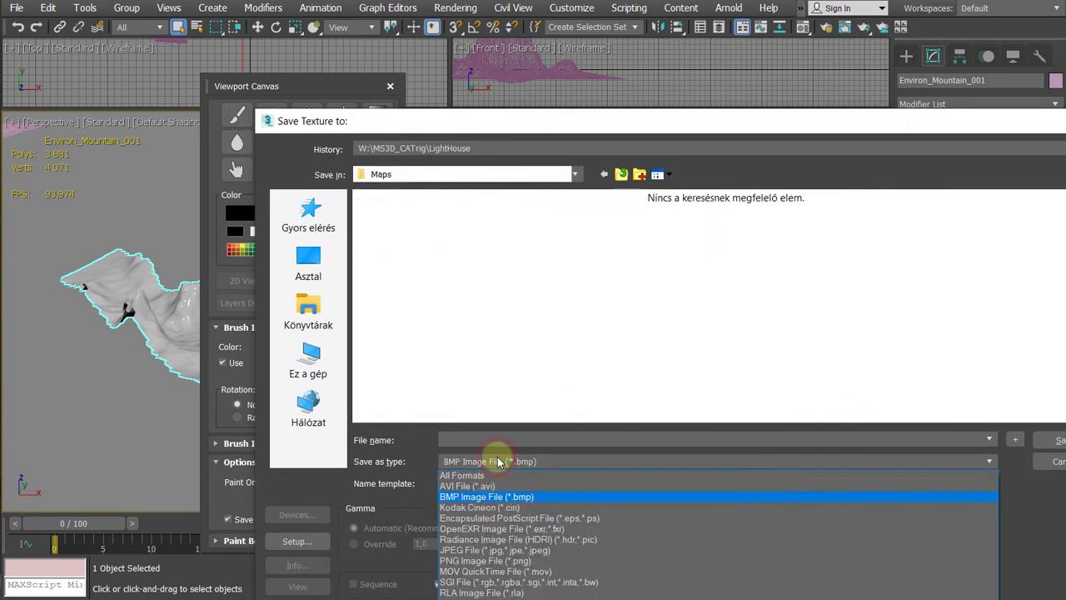
left_click(454, 550)
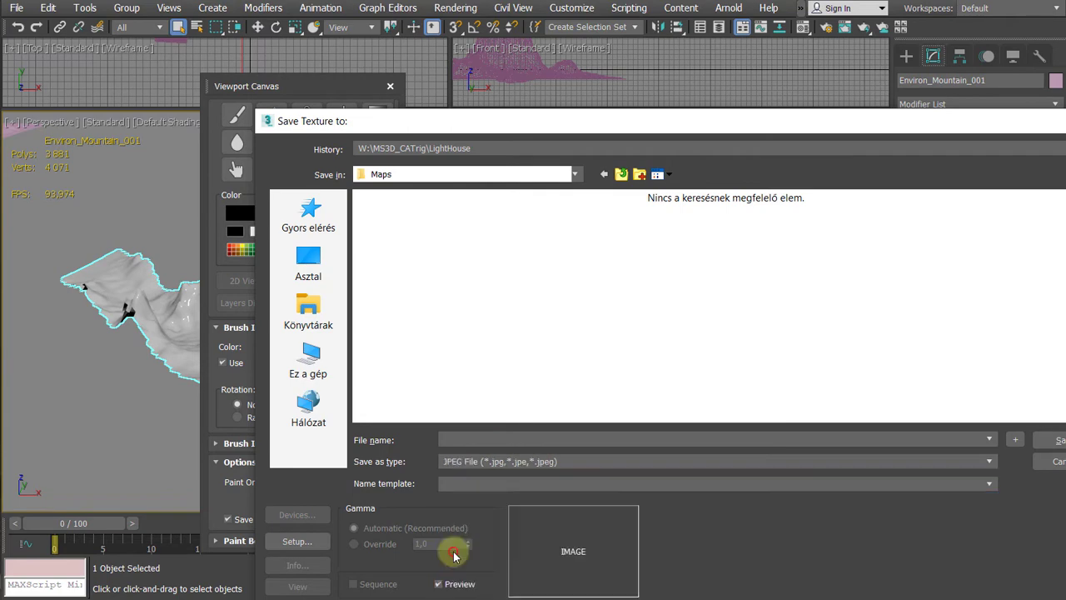
left_click_drag(594, 124, 488, 90)
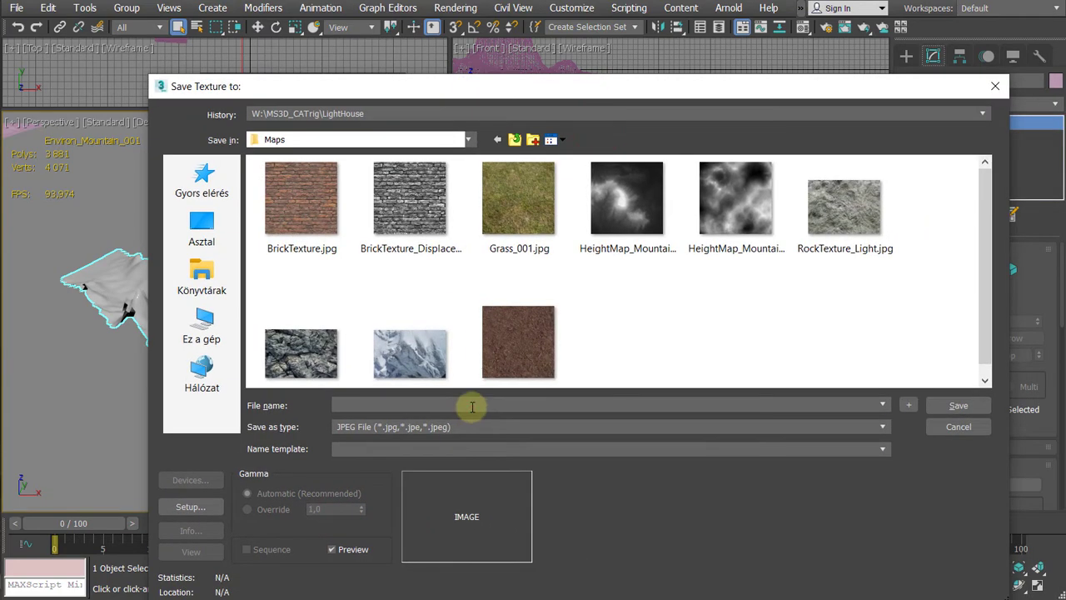
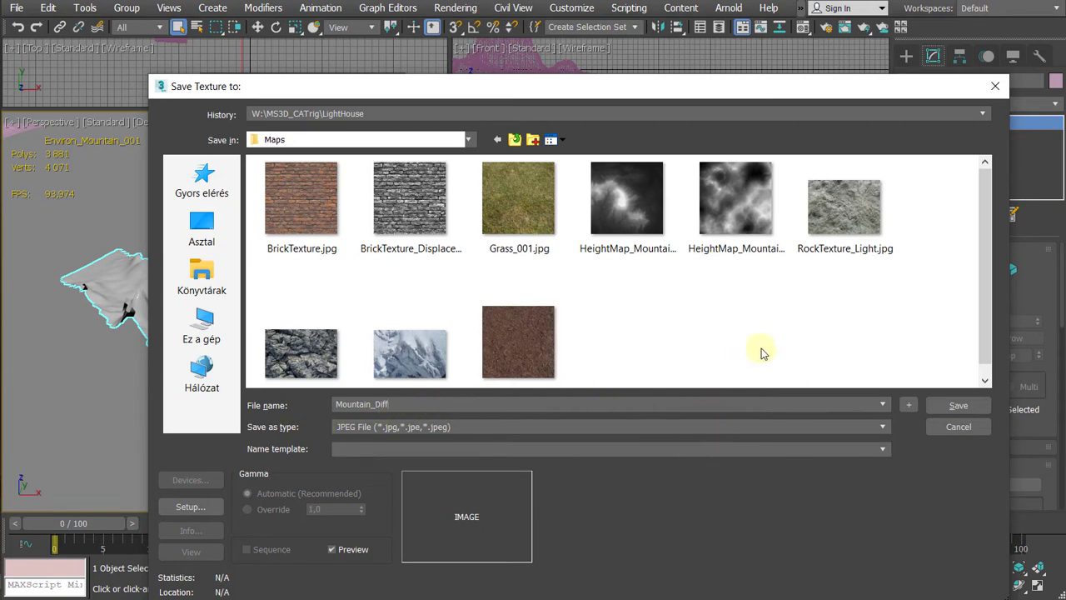
left_click(958, 406)
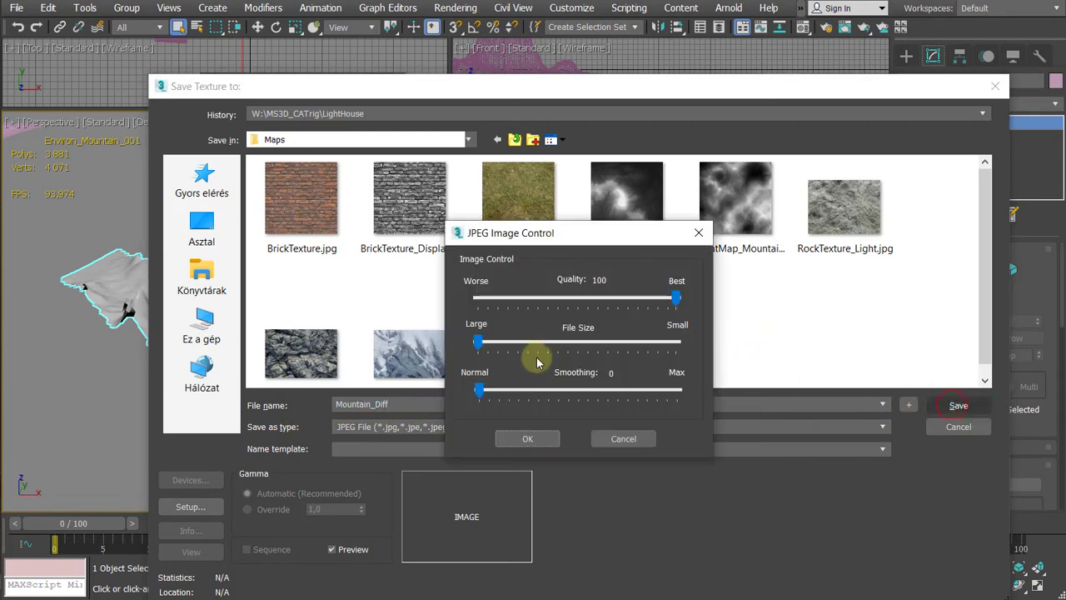
left_click(527, 438)
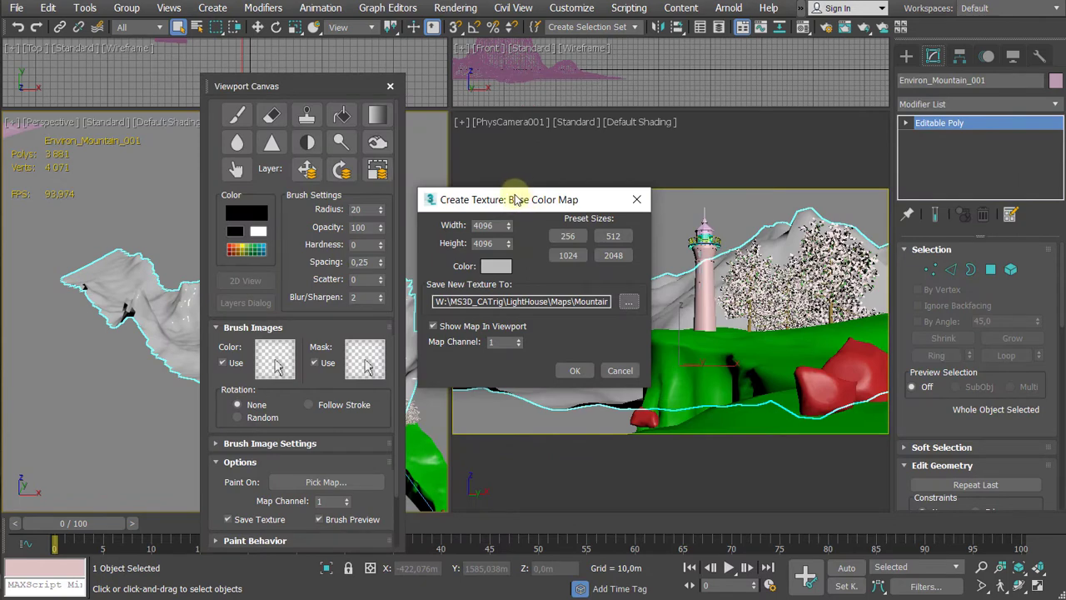
Step: Set the texture's base color to a dark brown of RGB 63, 44, 37 and create the Base Color Map
mouse_move(517, 200)
left_mouse_down()
mouse_move(558, 177)
mouse_move(512, 187)
left_mouse_up()
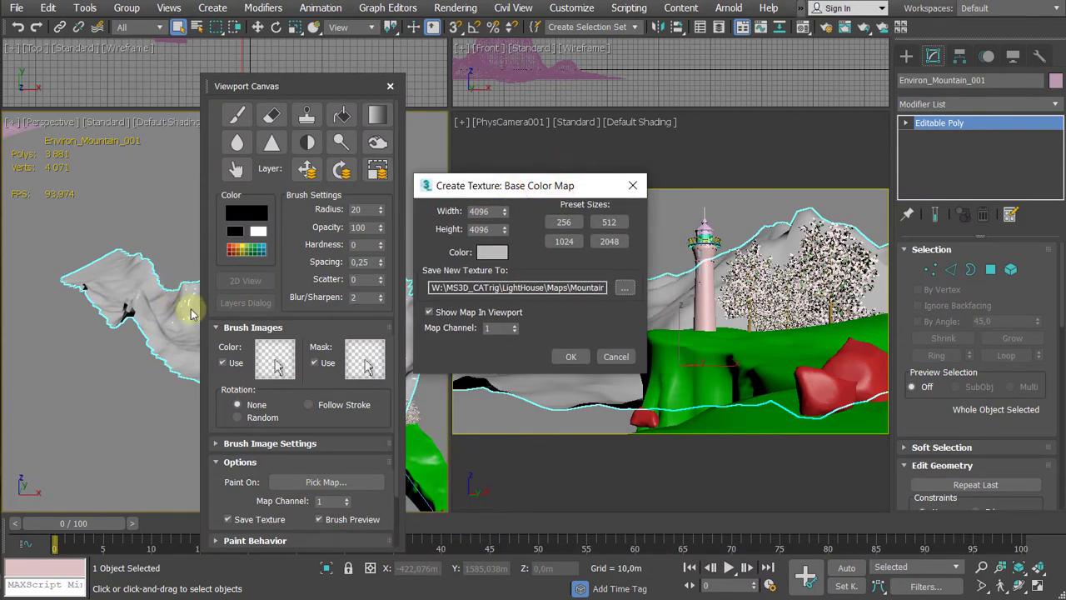
left_click(492, 252)
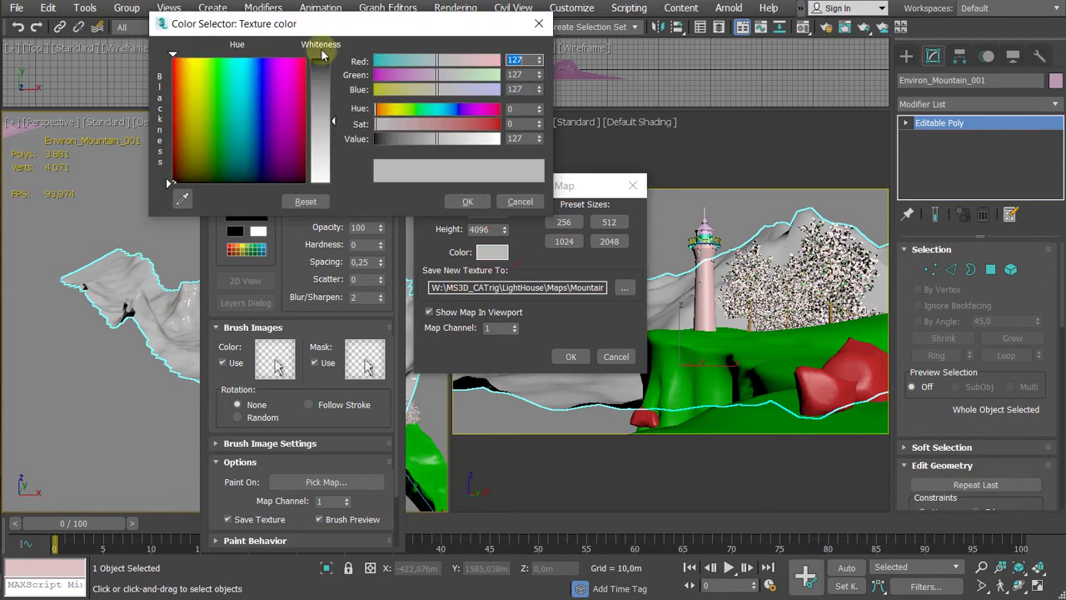
left_click_drag(341, 20, 362, 92)
left_click_drag(200, 205, 199, 220)
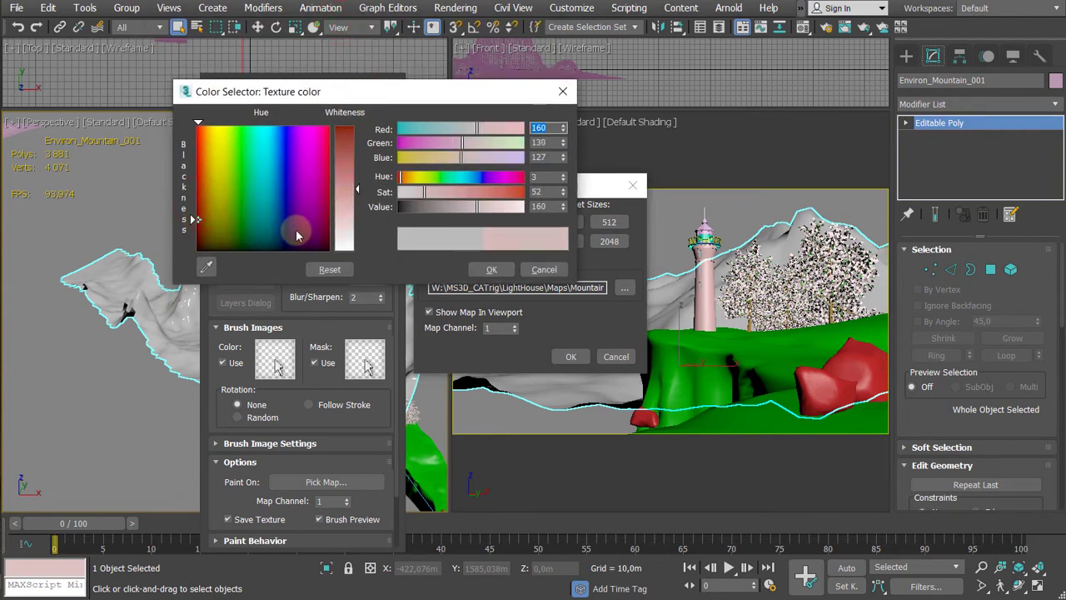
left_click_drag(353, 192, 353, 144)
left_click_drag(195, 223, 200, 239)
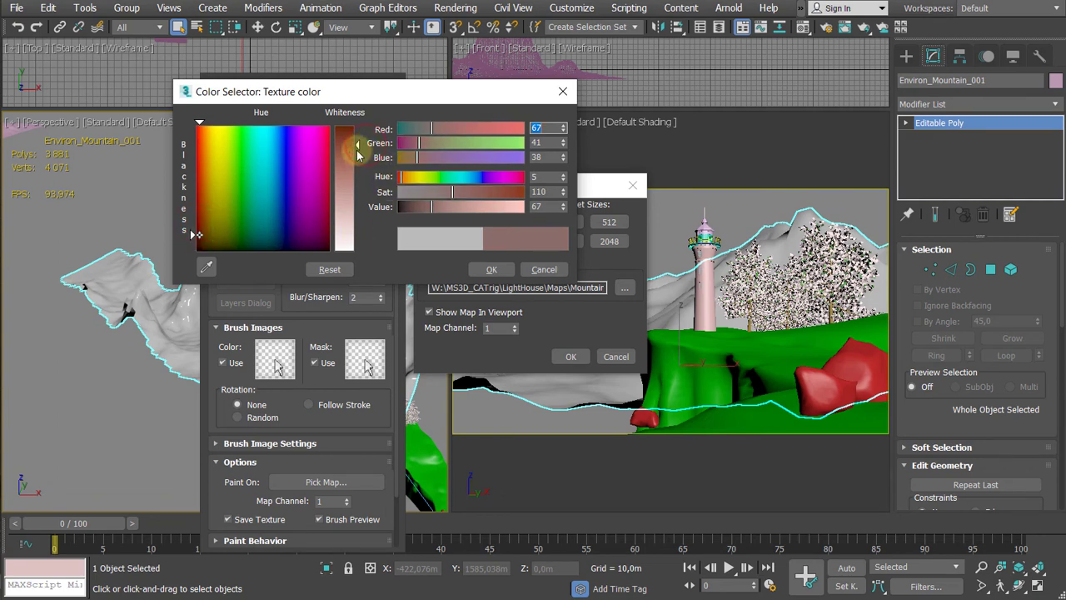
left_click_drag(360, 145, 358, 159)
left_click_drag(200, 237, 199, 247)
left_click(492, 269)
left_click_drag(358, 158, 358, 144)
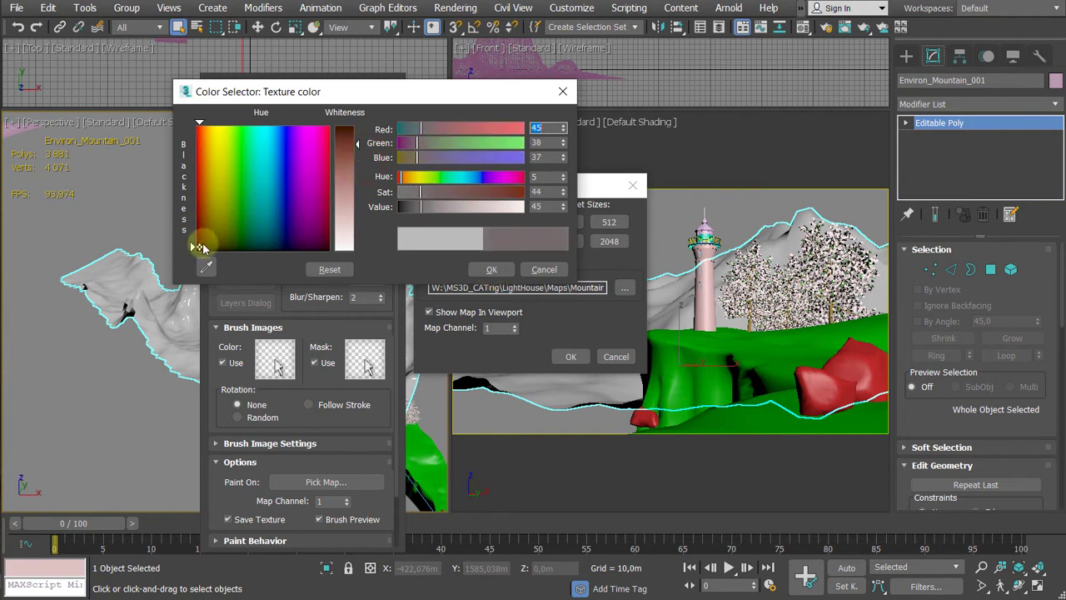
left_click_drag(198, 236, 202, 237)
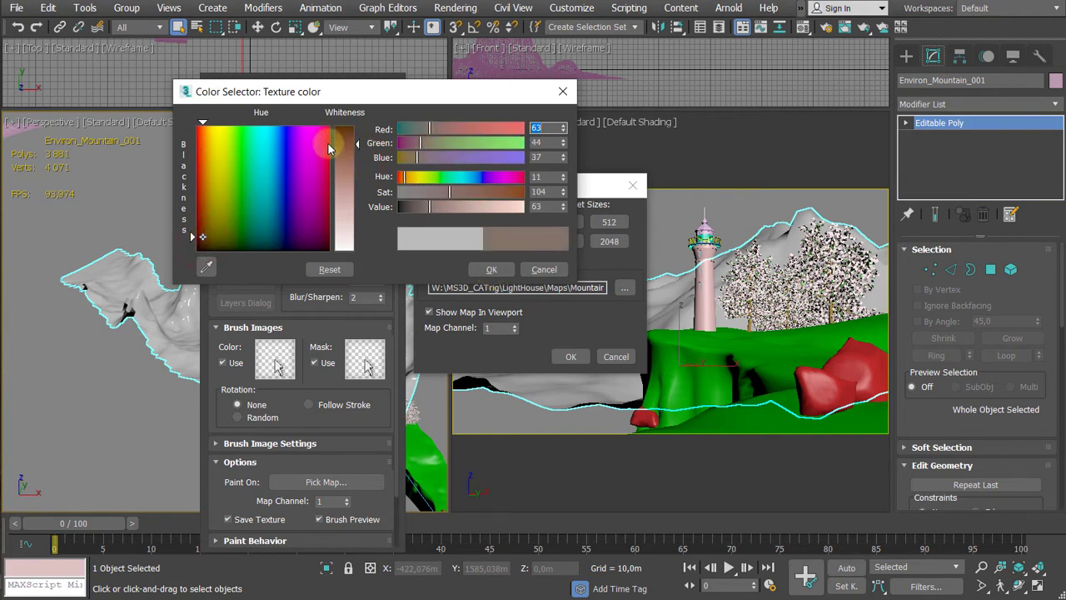
left_click(492, 269)
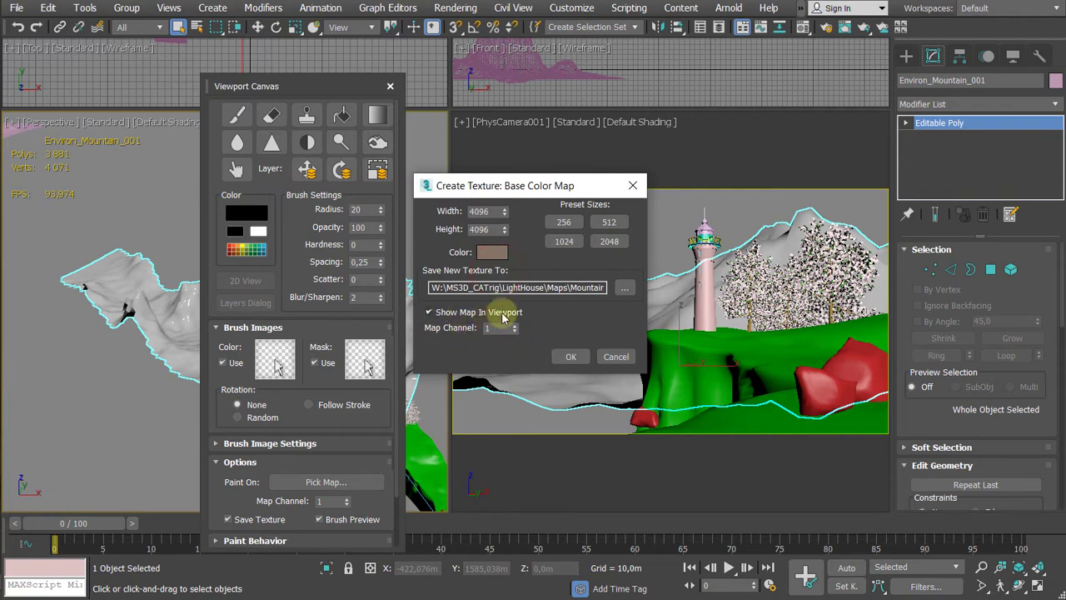
left_click(570, 359)
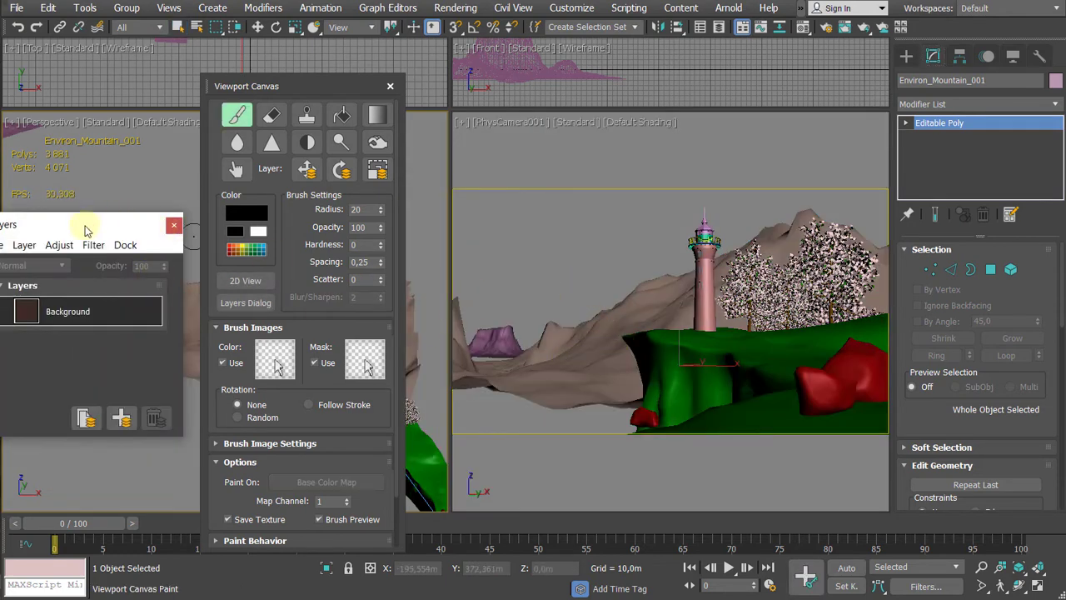
Step: Arrange the Layers and Viewport Canvas windows clear of the mountain and widen the perspective viewport, keeping the paint brush active
left_click_drag(85, 225, 581, 60)
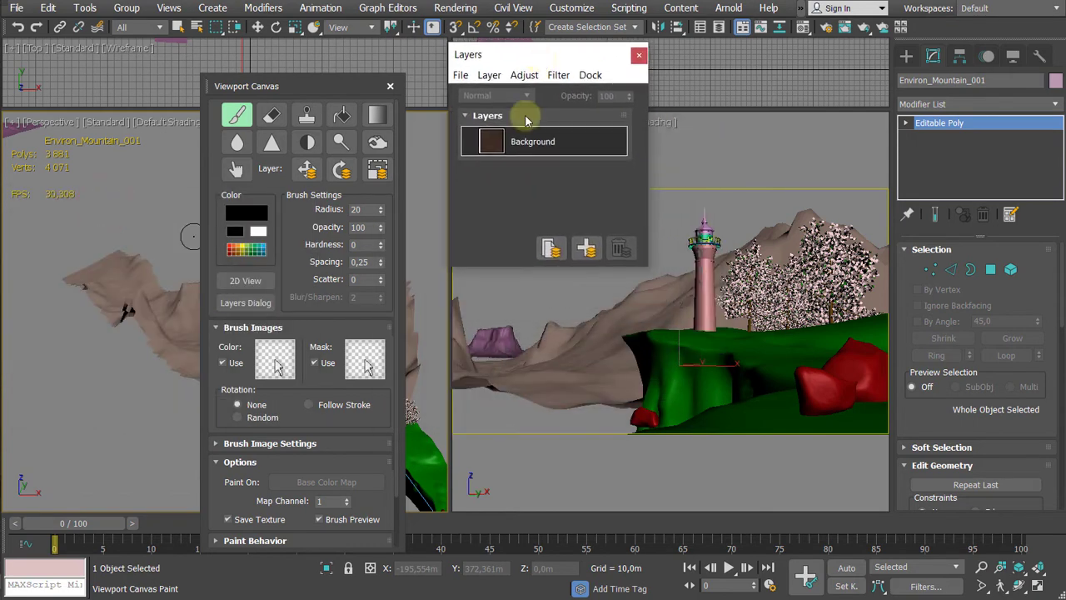
left_click_drag(513, 266, 516, 215)
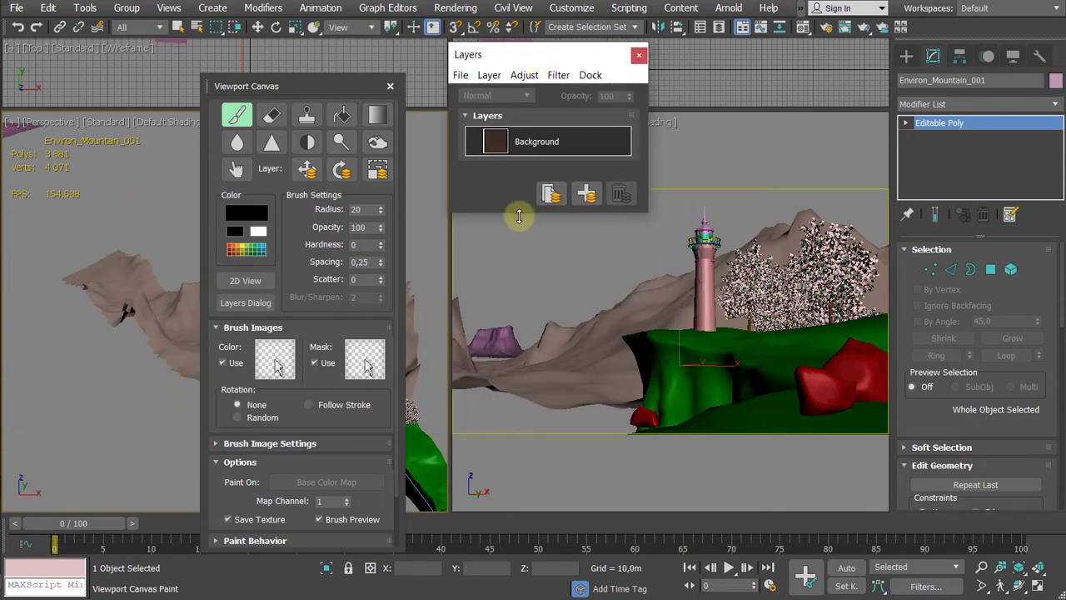
left_click_drag(302, 87, 138, 76)
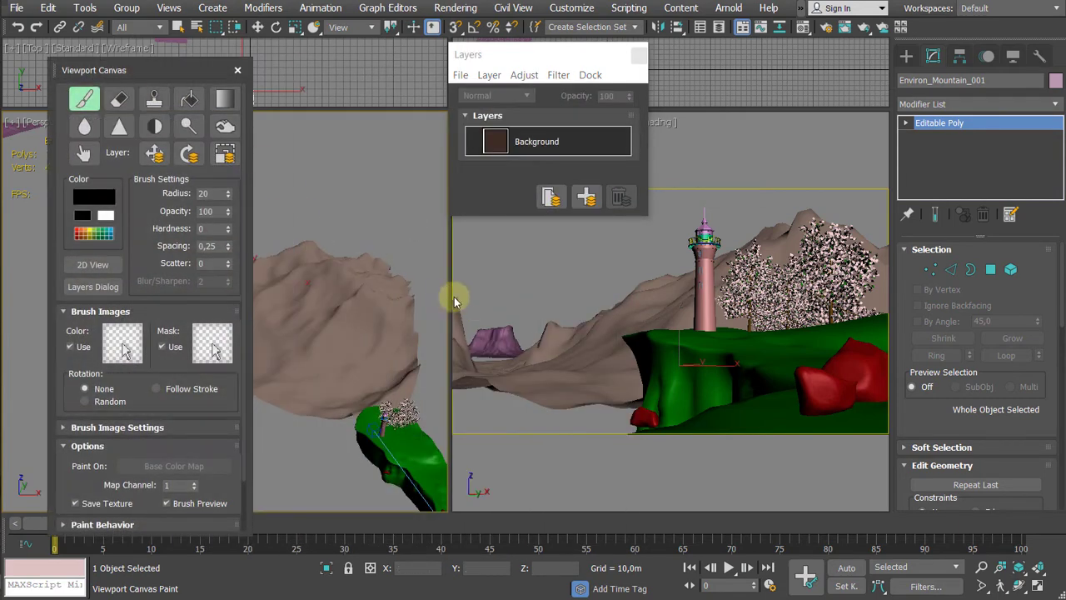
right_click(411, 253)
left_click_drag(450, 273, 643, 278)
left_click(84, 100)
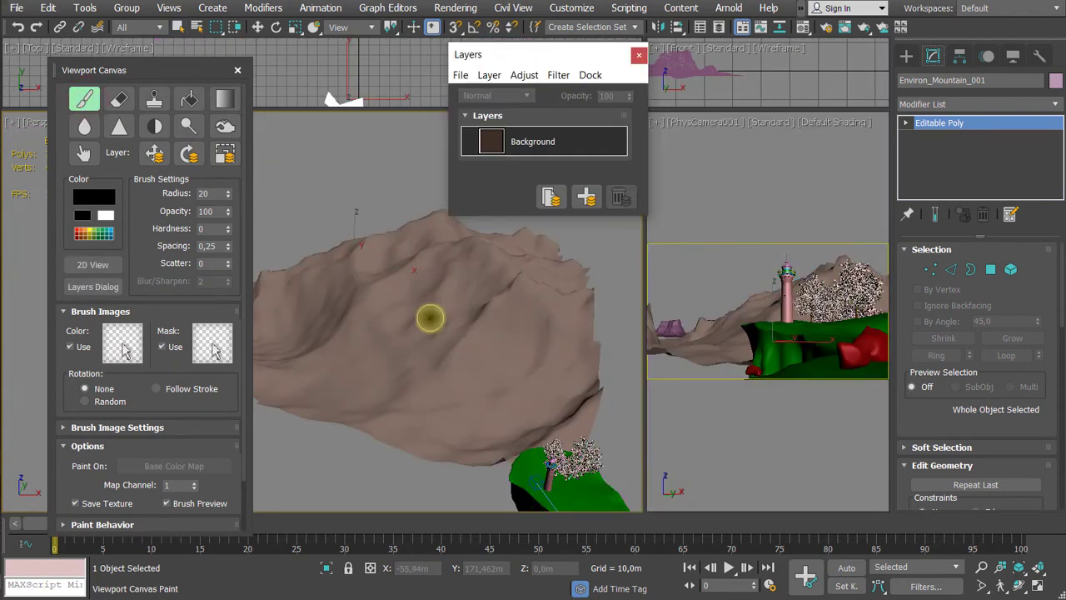
Step: Open the brush color image presets and browse the custom maps folder, highlighting the grass, light rock, strong rock and snow textures
middle_click_drag(431, 318, 502, 353, "alt")
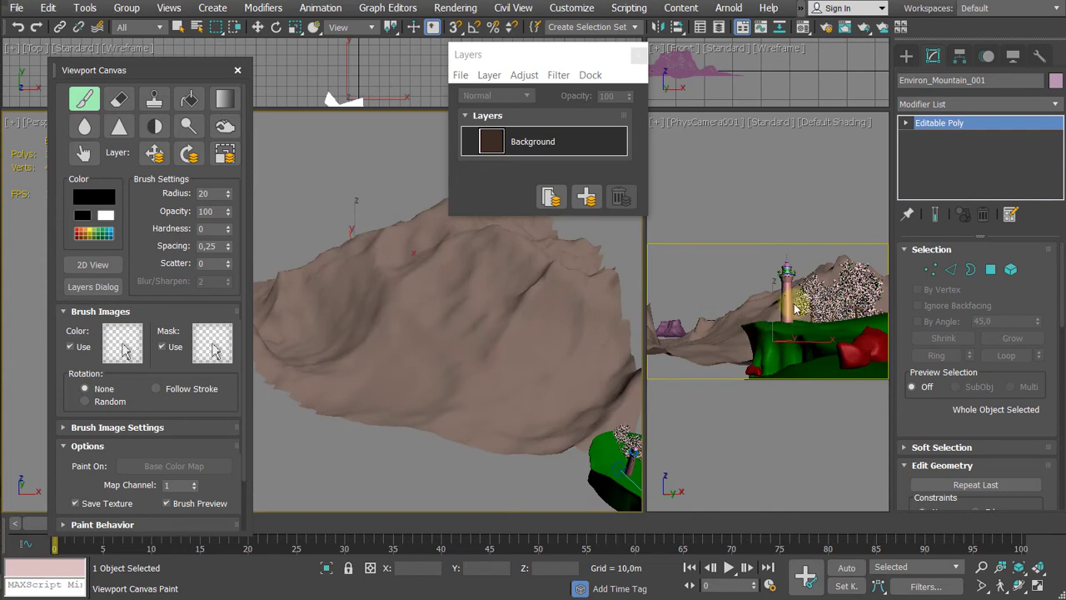
middle_click_drag(475, 317, 508, 328, "alt")
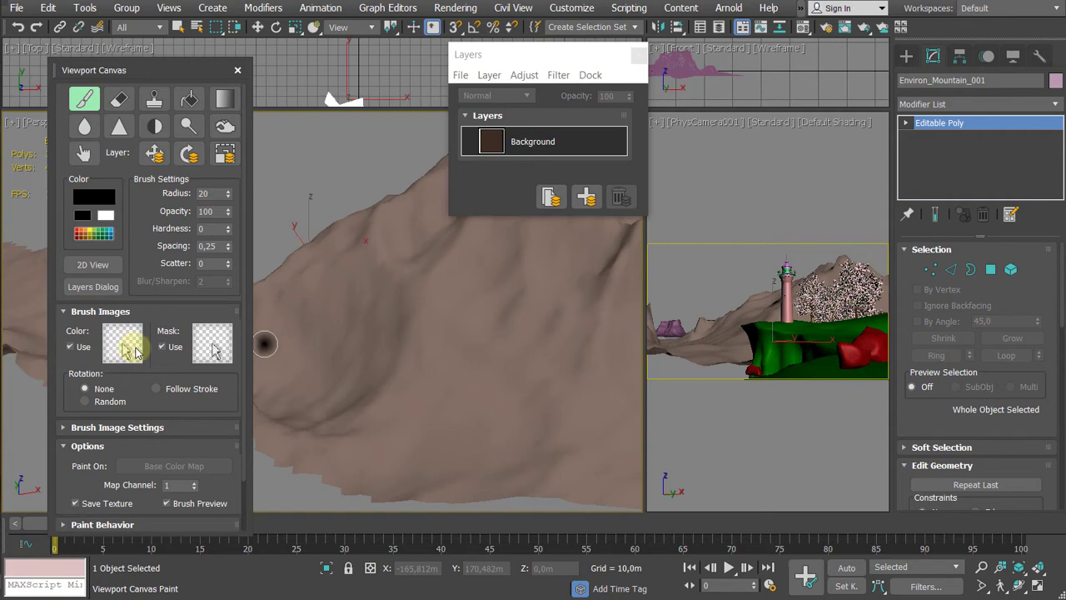
left_click(135, 350)
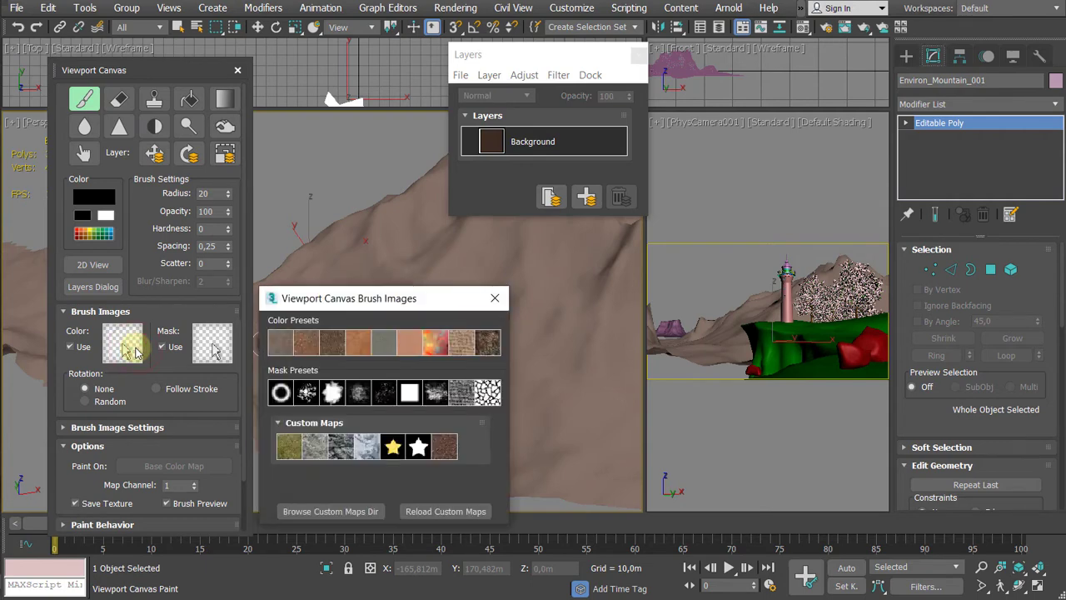
left_click_drag(329, 304, 335, 263)
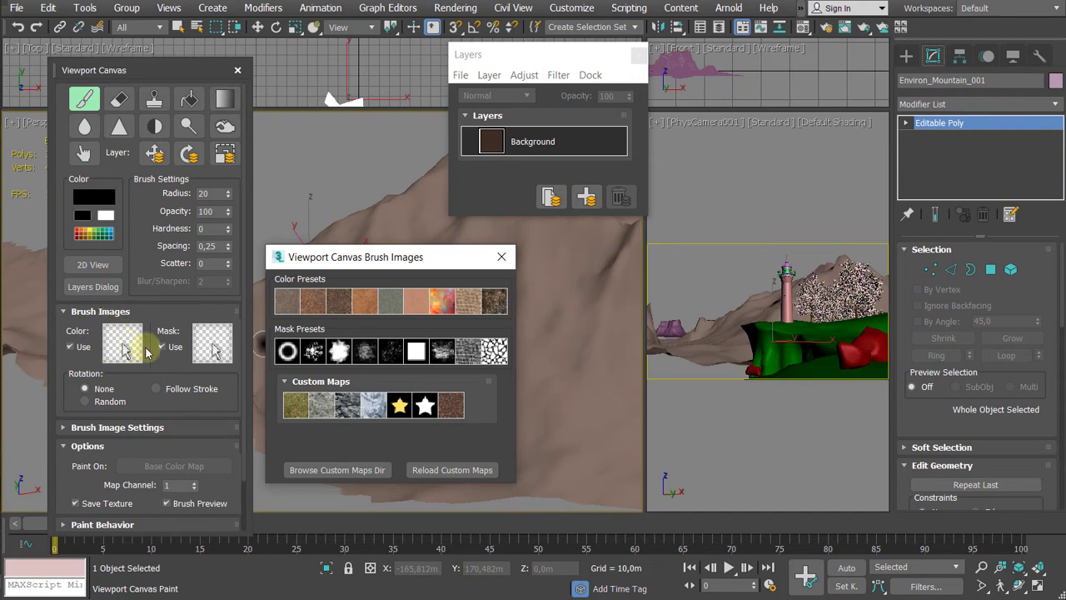
left_click_drag(395, 260, 392, 193)
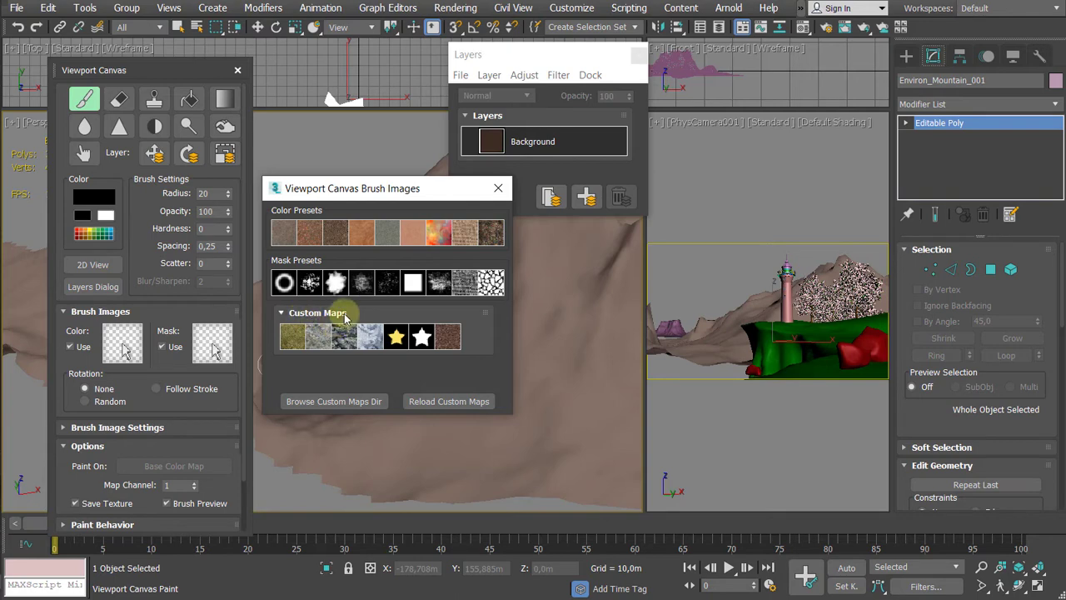
left_click(310, 403)
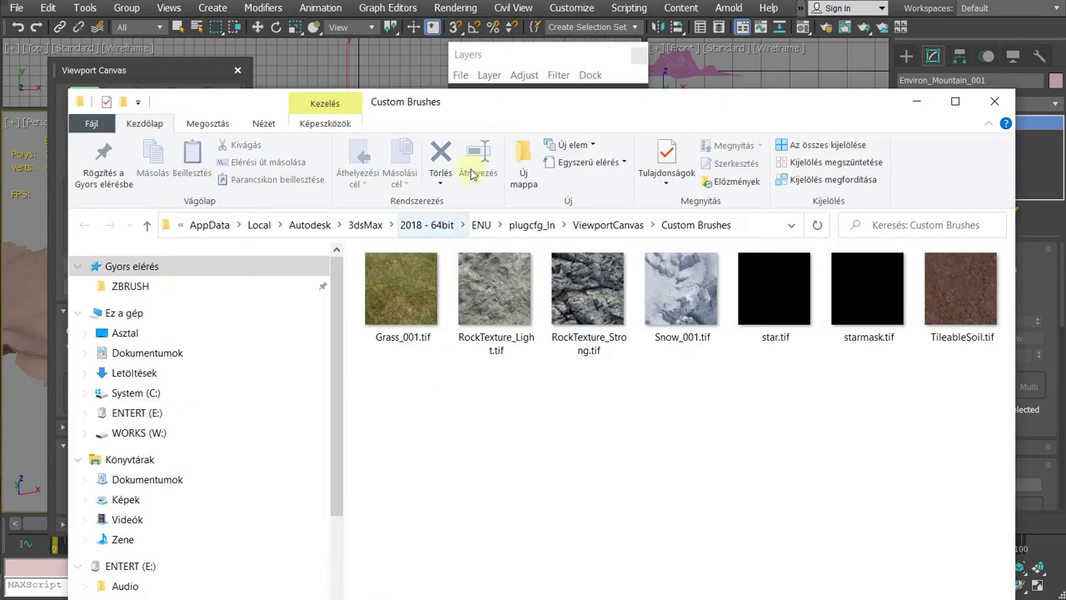
left_click_drag(505, 109, 471, 59)
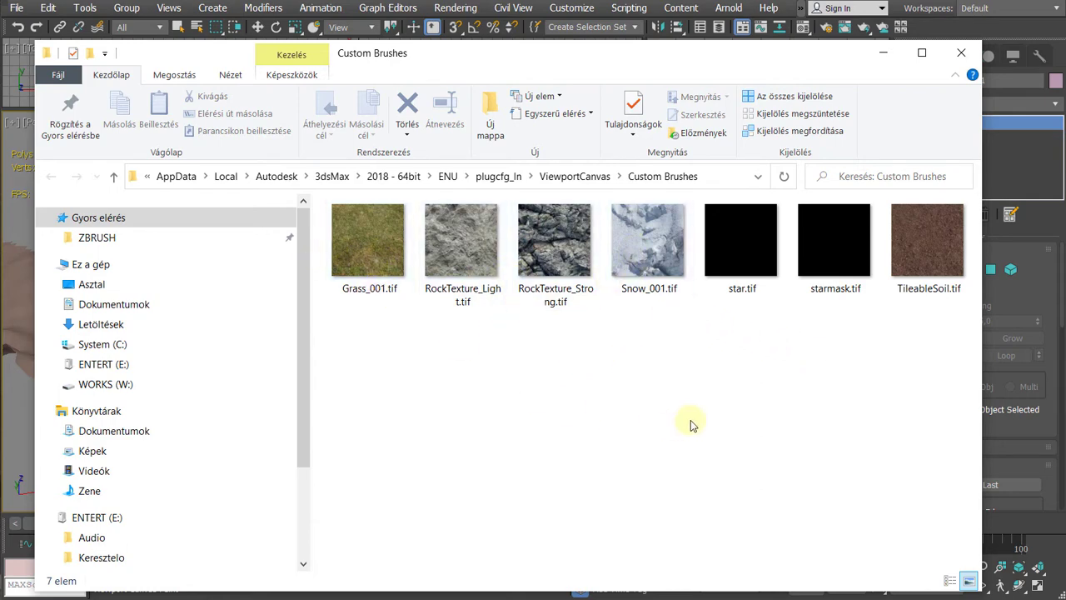
left_click_drag(690, 425, 334, 200)
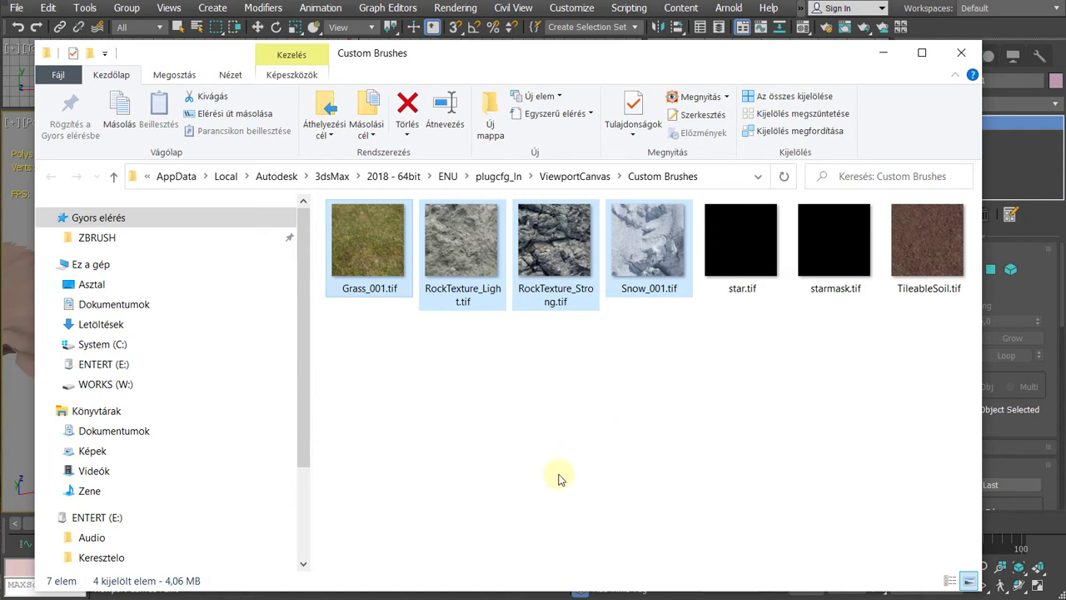
left_click_drag(639, 67, 643, 64)
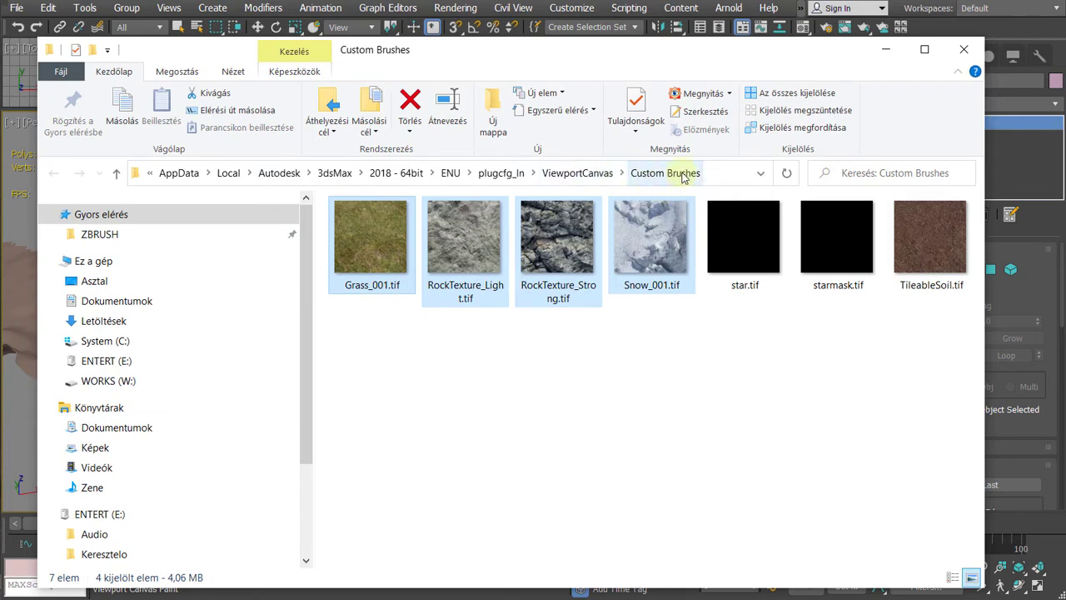
left_click(886, 49)
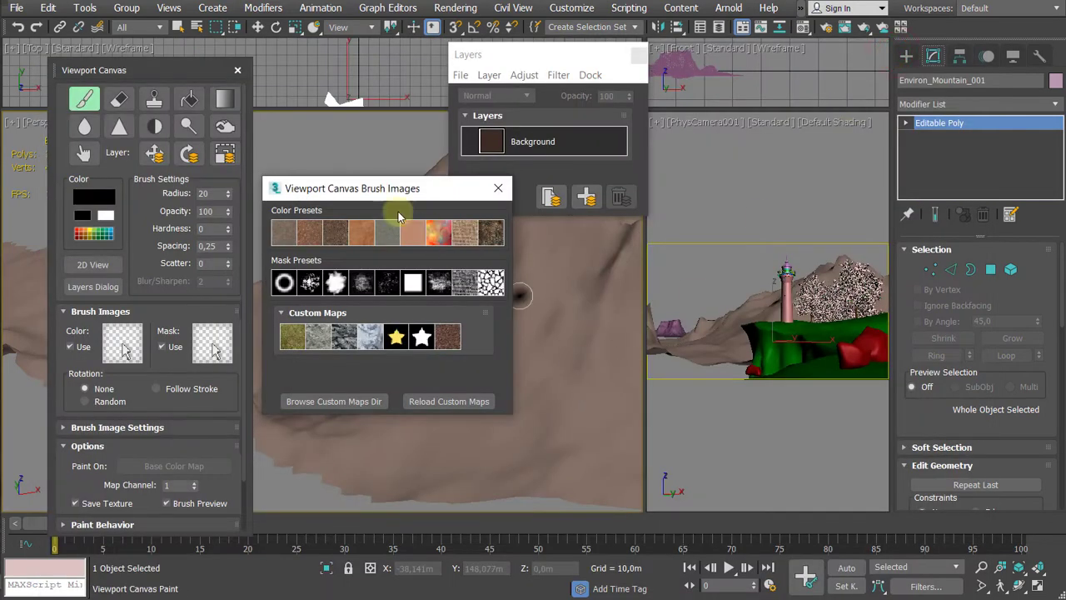
Step: Use the RockTexture_Light custom map as the brush color image and enlarge the brush radius to 80
mouse_move(387, 190)
left_mouse_down()
mouse_move(575, 239)
mouse_move(650, 240)
left_mouse_up()
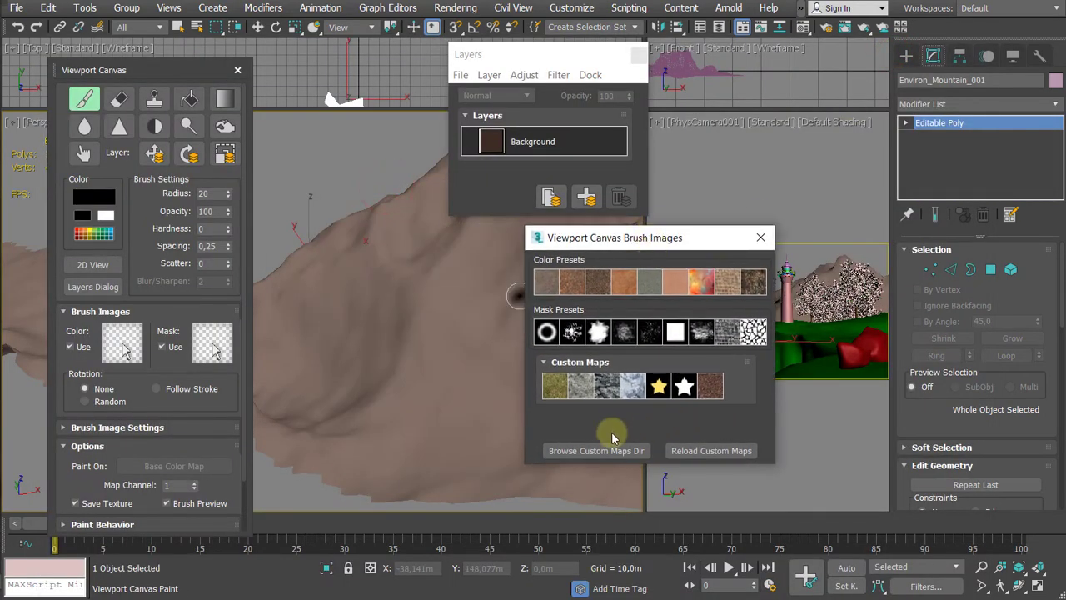
left_click(582, 392)
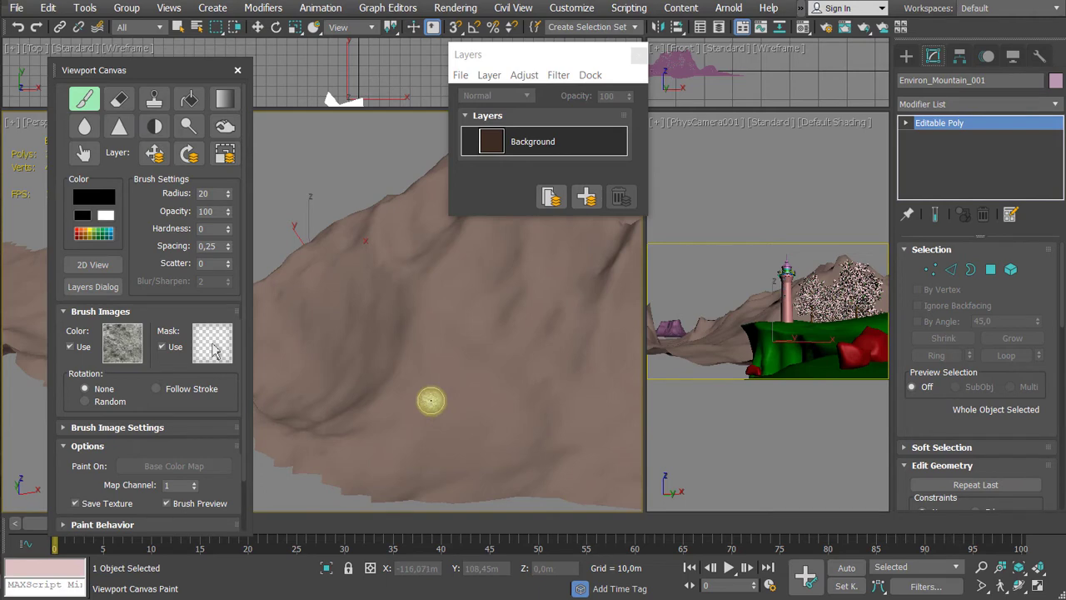
left_click_drag(431, 401, 431, 401, "ctrl+shift")
Step: Paint the light rock texture in broad strokes along the lower slope of the mountain
scroll(430, 401, "down", 2)
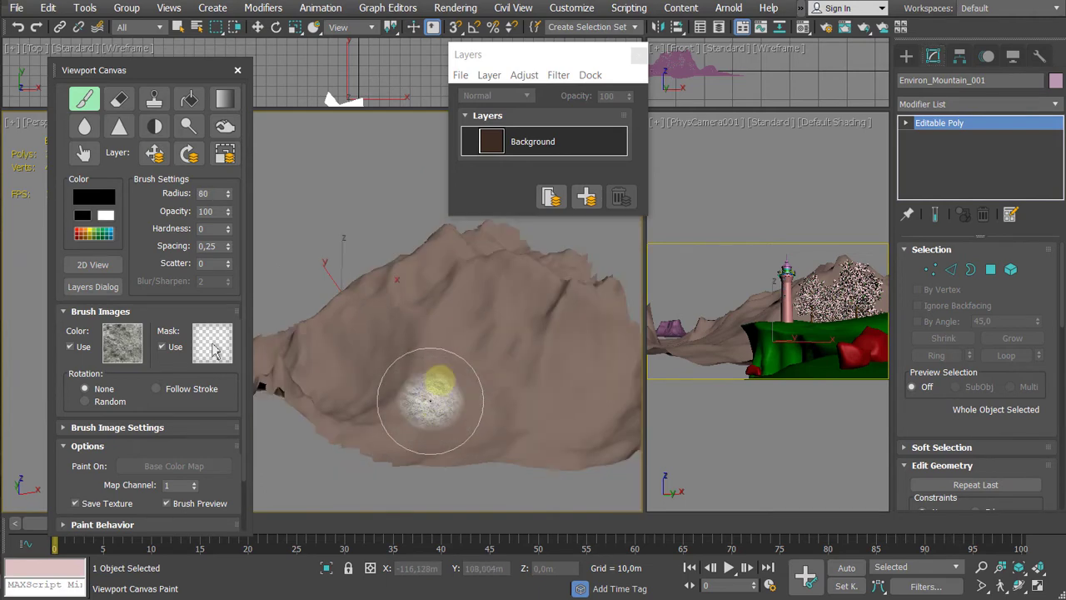
middle_click_drag(440, 380, 464, 335, "alt")
middle_click_drag(462, 408, 533, 385)
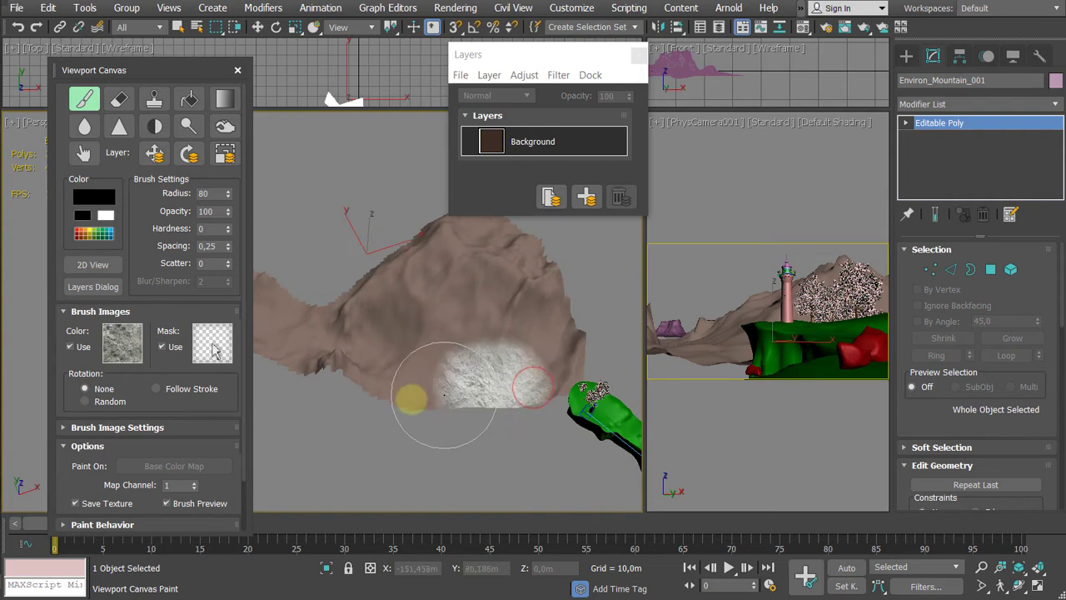
left_click_drag(412, 399, 357, 397)
mouse_move(464, 422)
middle_mouse_down()
mouse_move(474, 393)
mouse_move(435, 418)
middle_mouse_up()
scroll(473, 390, "up", 4)
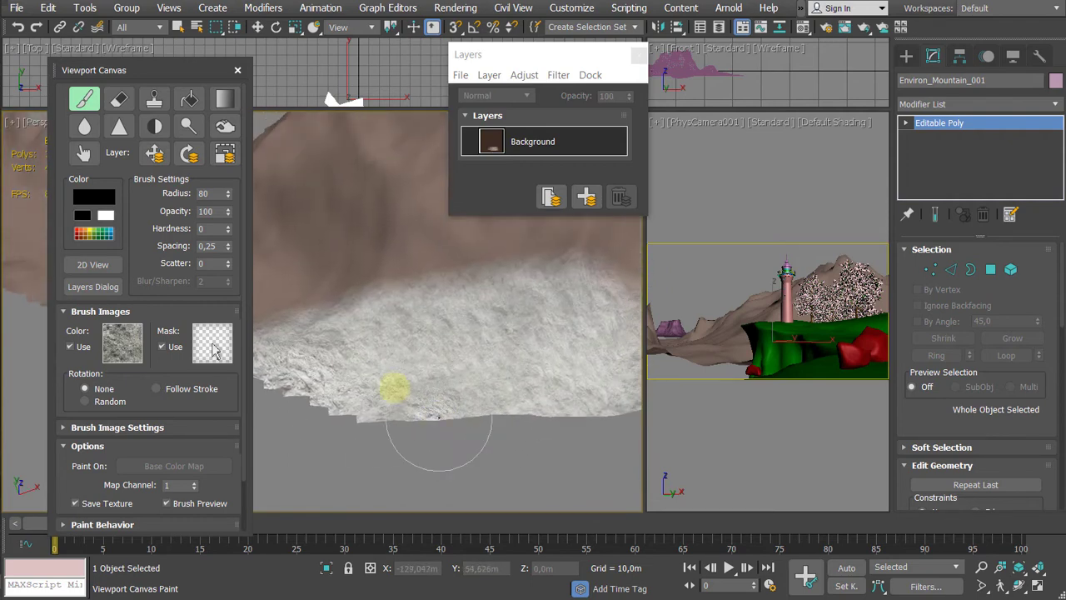
mouse_move(361, 355)
left_mouse_down()
mouse_move(283, 250)
mouse_move(419, 288)
left_mouse_up()
scroll(452, 347, "down", 3)
mouse_move(445, 354)
left_mouse_down()
mouse_move(429, 325)
mouse_move(243, 267)
mouse_move(289, 347)
mouse_move(313, 359)
left_mouse_up()
mouse_move(412, 353)
middle_mouse_down("alt")
mouse_move(413, 387)
mouse_move(400, 322)
middle_mouse_up("alt")
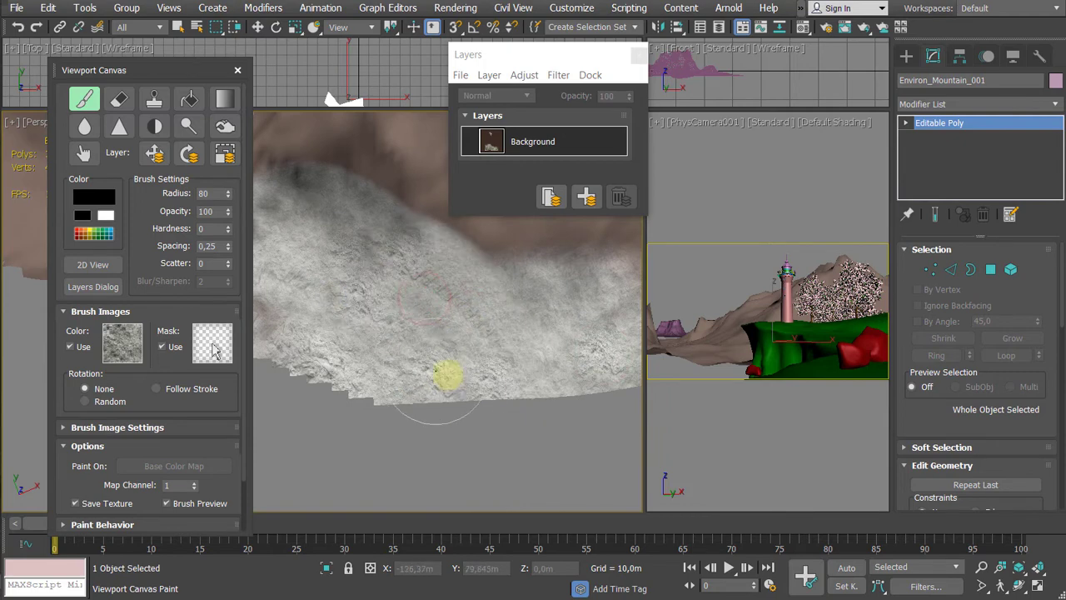
Step: Stamp single dabs of the light rock texture over the painted lower slope to break up the smeared strokes
scroll(498, 355, "up", 2)
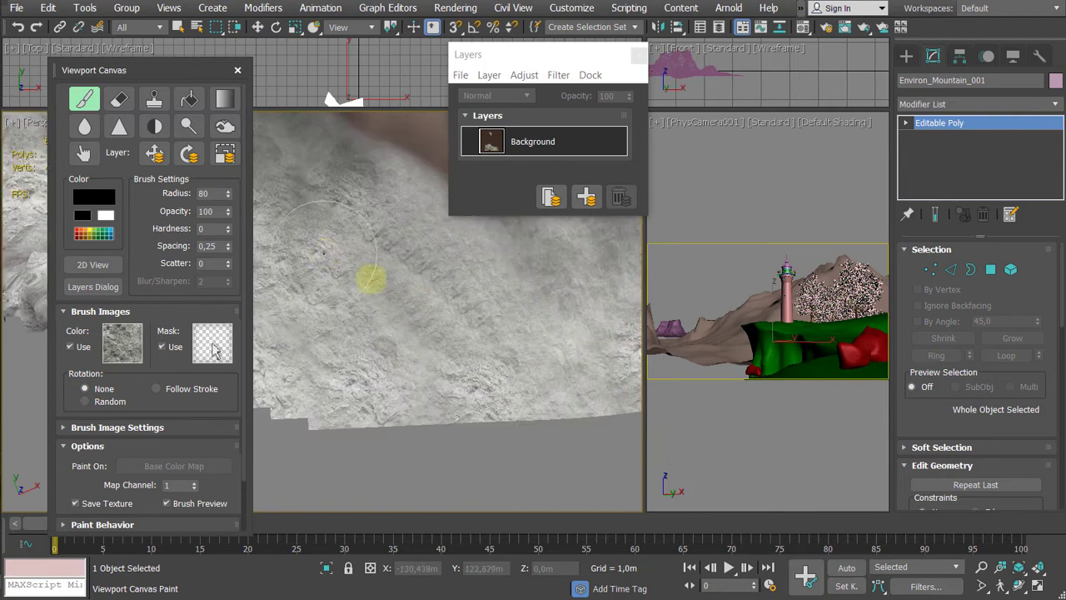
scroll(487, 346, "down", 2)
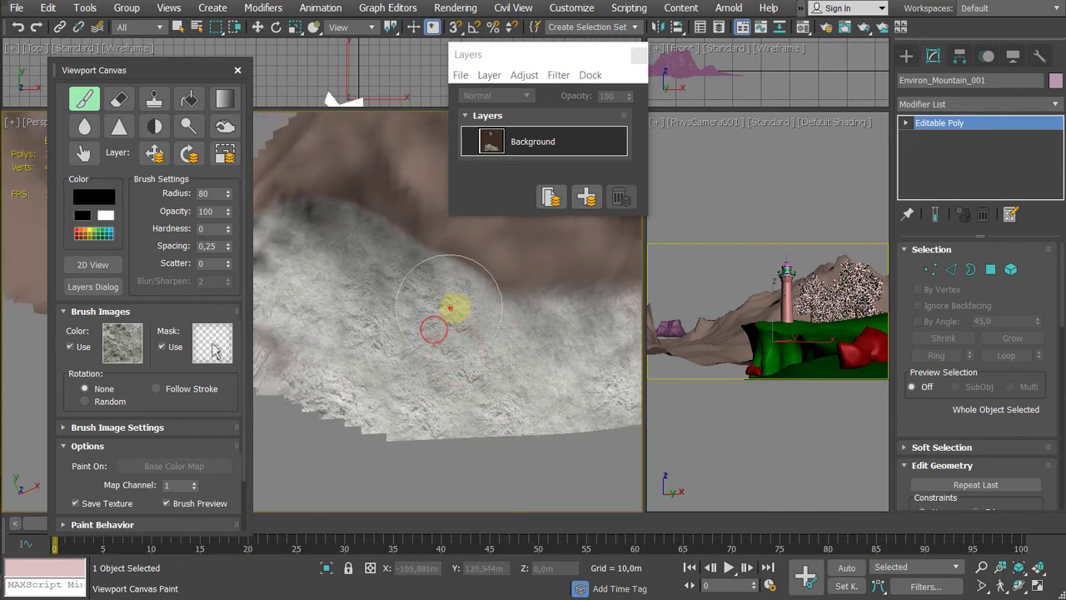
left_click(578, 354)
left_click(496, 362)
left_click(526, 424)
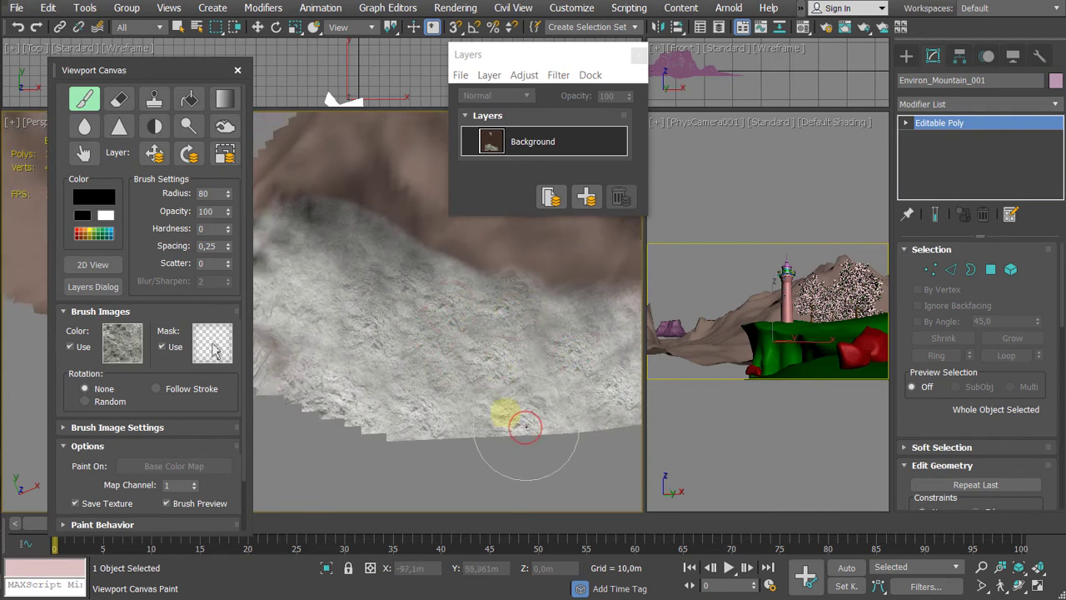
left_click(451, 268)
left_click(372, 239)
left_click(291, 316)
left_click(362, 374)
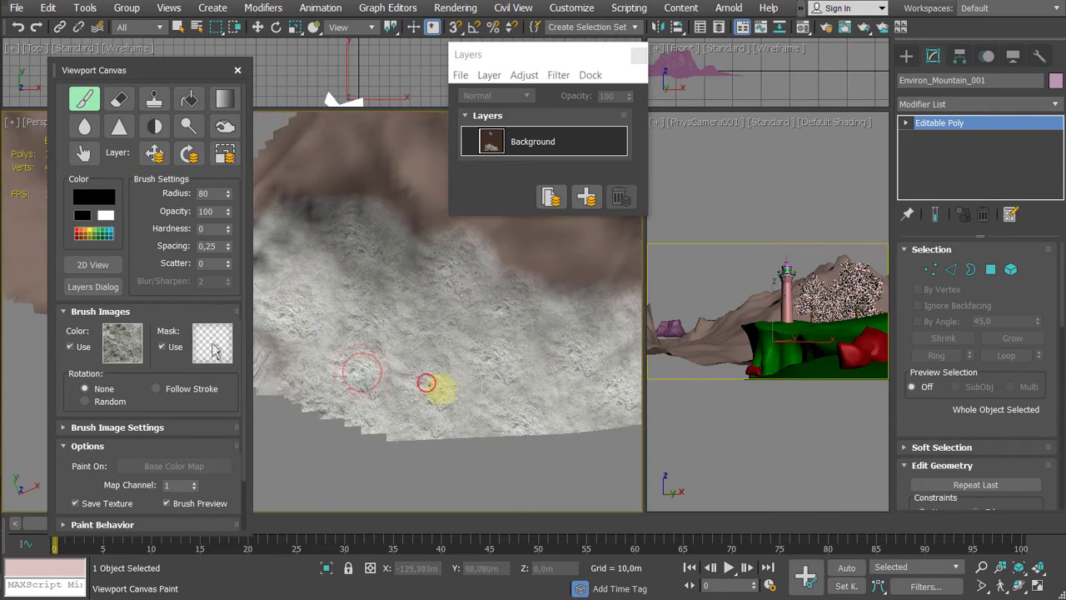
left_click(439, 387)
left_click(479, 338)
left_click(322, 345)
left_click(376, 291)
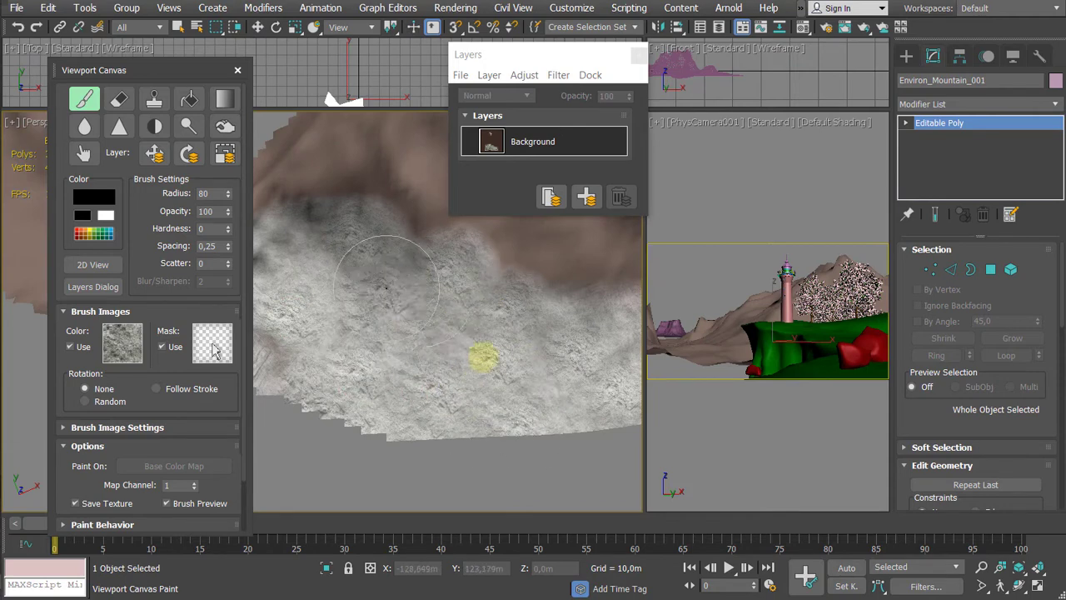
left_click(483, 357)
Step: Expand the Brush Image Settings and Randomize options and turn on brush radius randomization
scroll(167, 285, "down", 3)
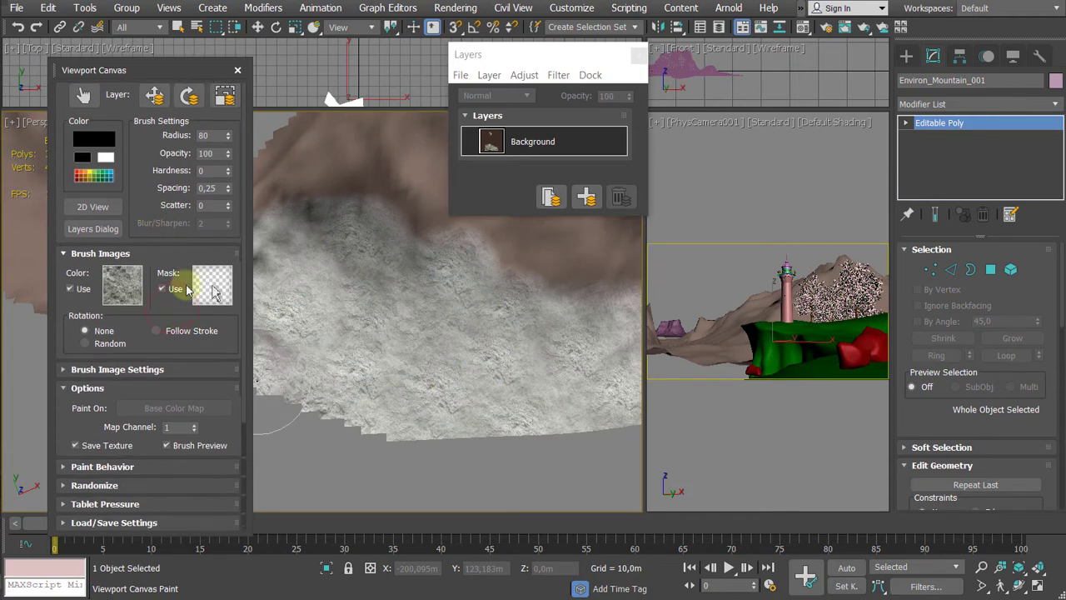
left_click(102, 372)
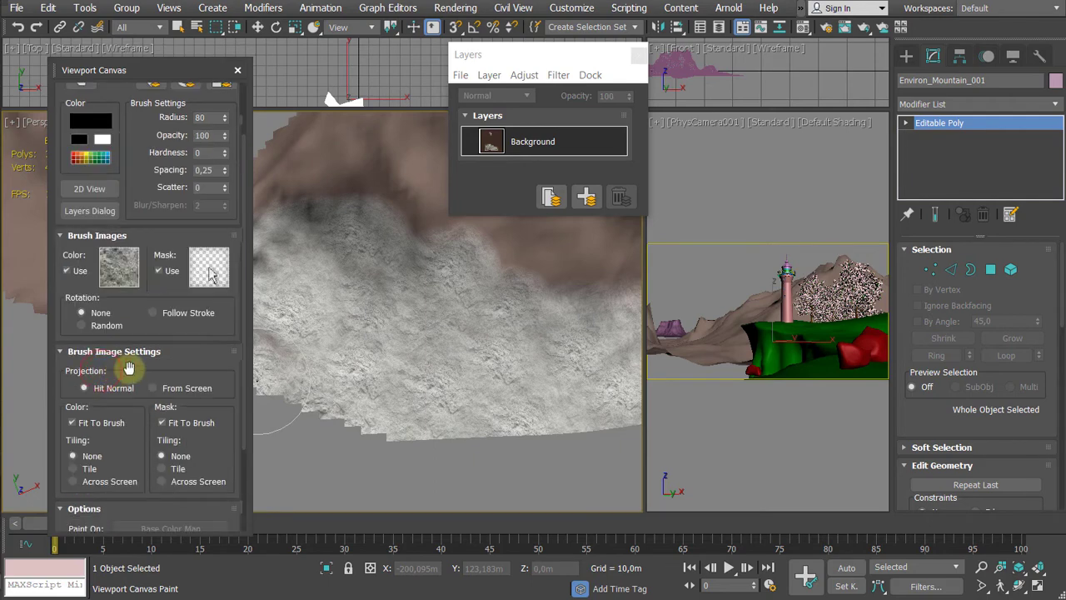
scroll(162, 329, "down", 5)
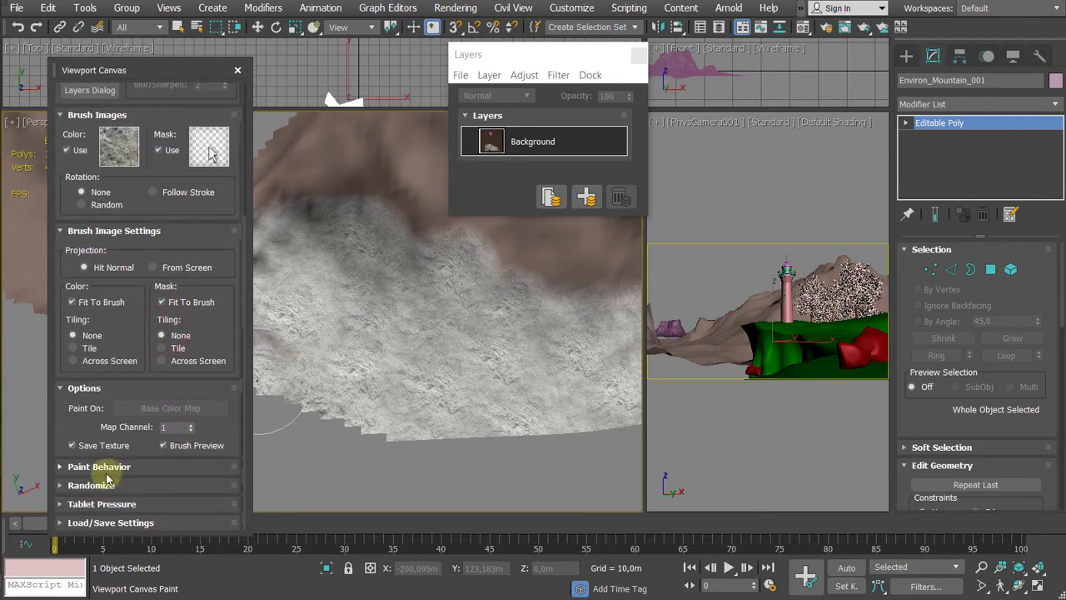
left_click(106, 486)
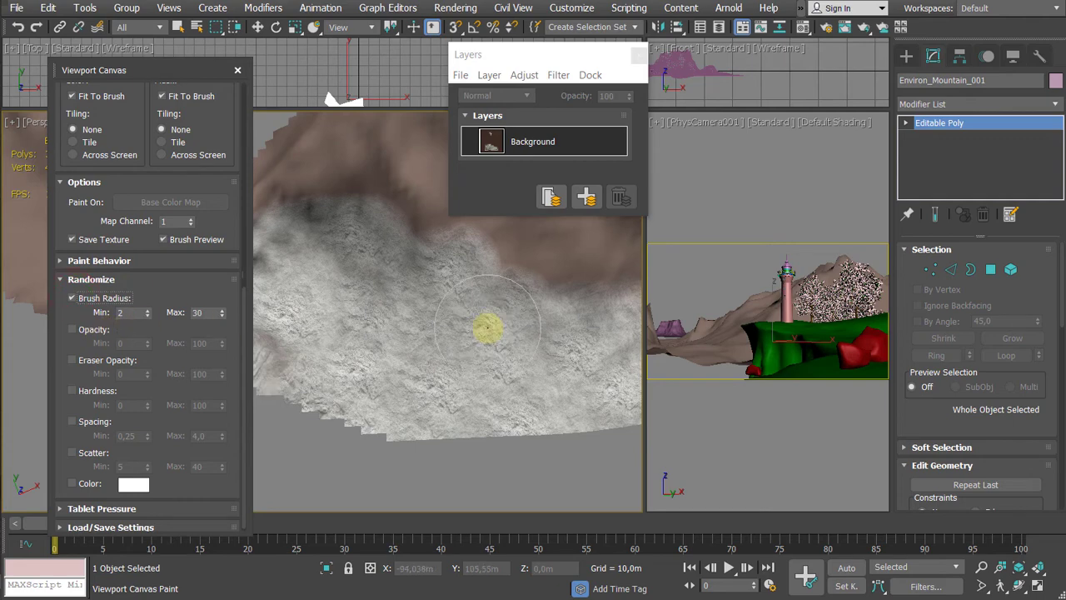
mouse_move(204, 100)
left_mouse_down()
mouse_move(209, 305)
mouse_move(255, 554)
left_mouse_up()
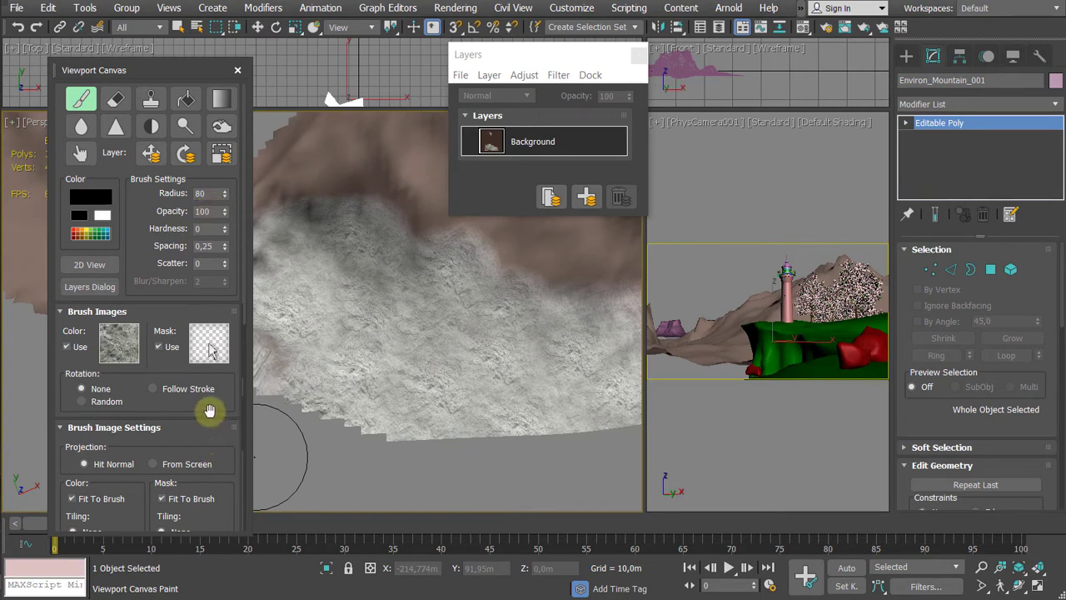
left_click_drag(210, 410, 185, 84)
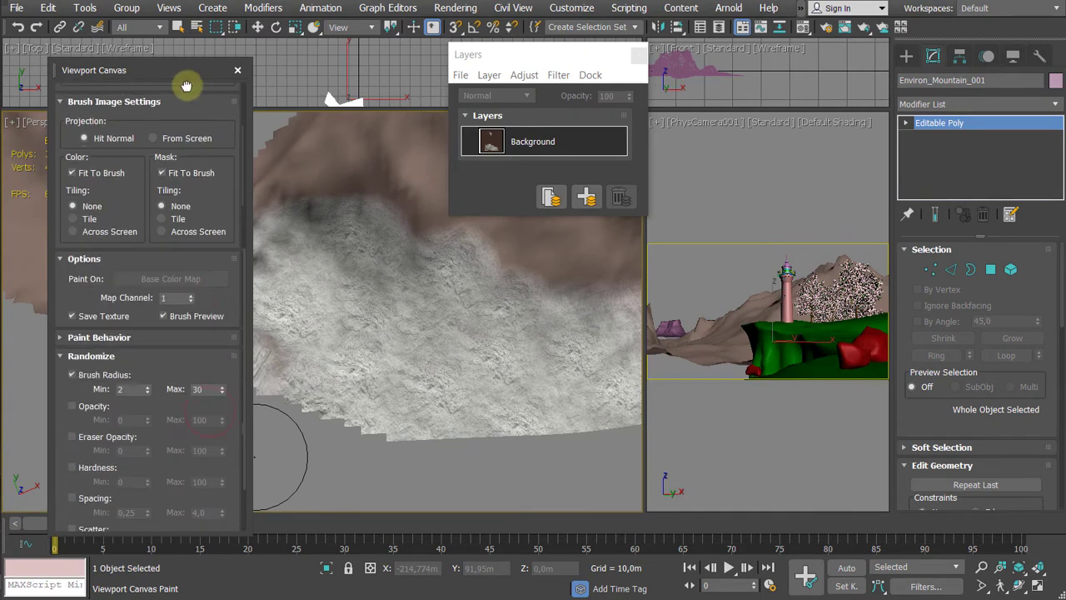
Step: Set the randomized brush radius to a maximum of 80 and a minimum of 50
double_click(209, 389)
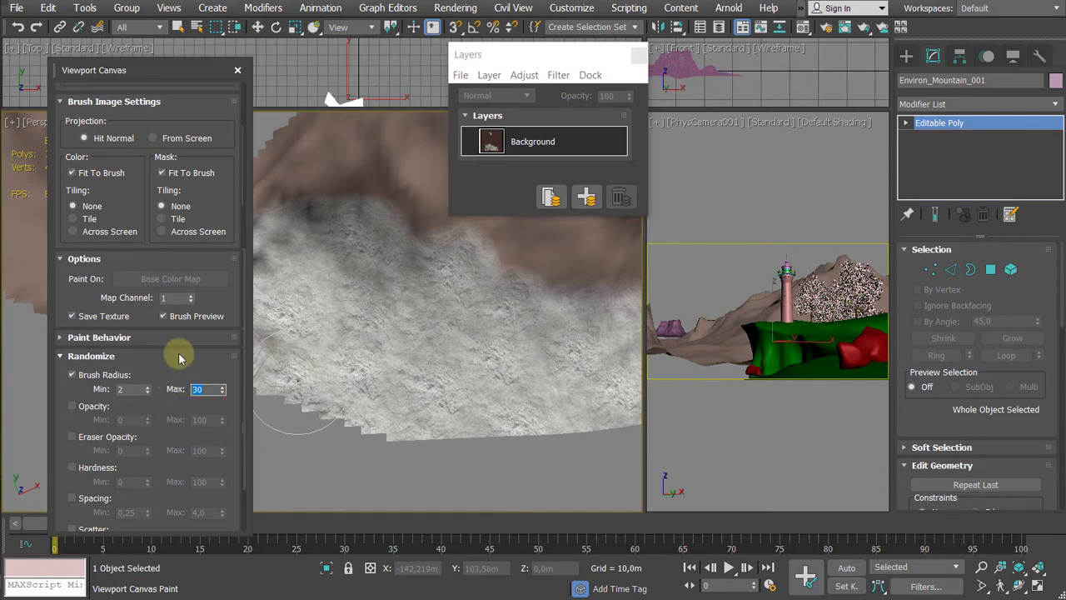
type("80")
key("Return")
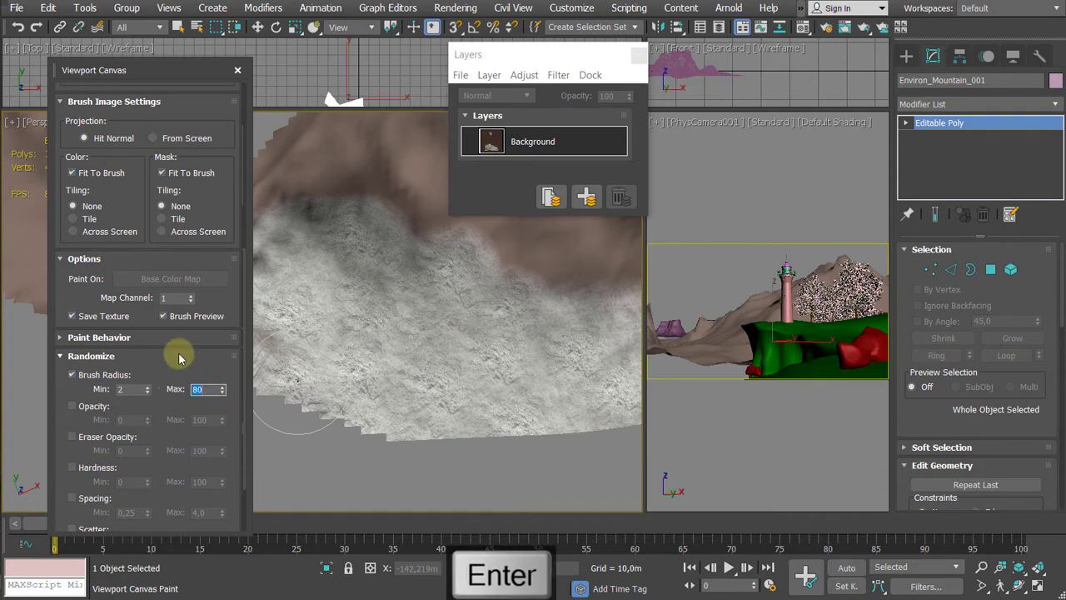
double_click(130, 386)
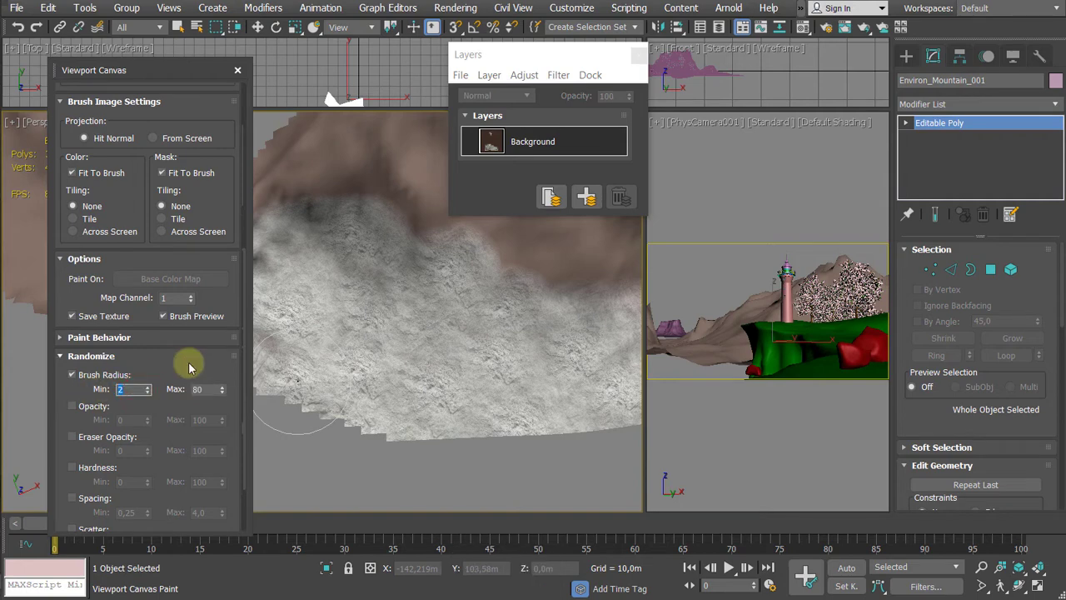
type("50")
key("Return")
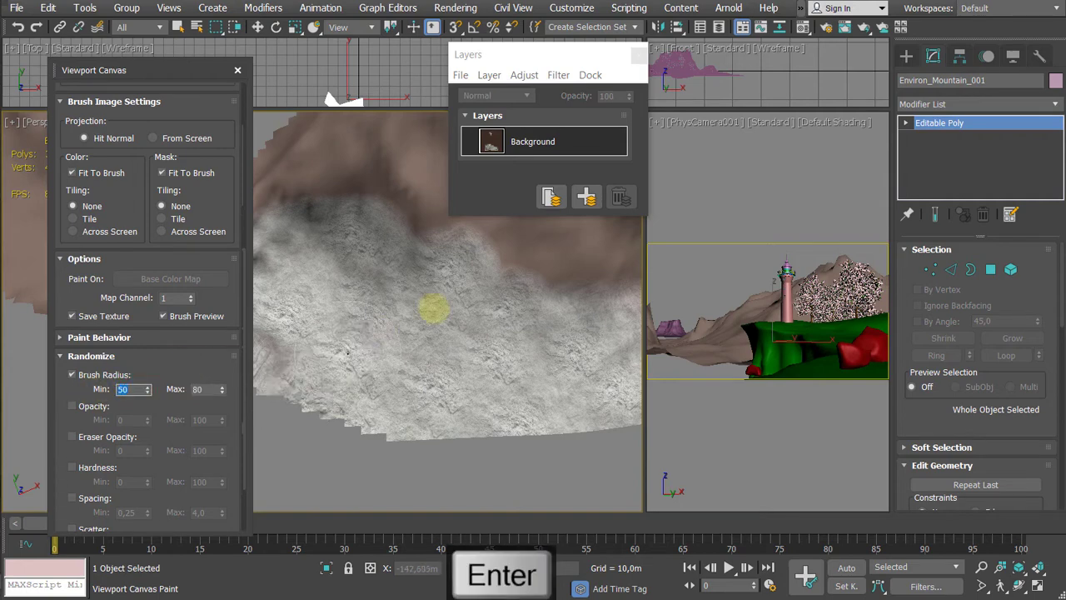
Step: Paint the light rock texture with the randomized radius up the middle and upper slope of the mountain
scroll(579, 378, "down", 3)
middle_click_drag(436, 335, 400, 357)
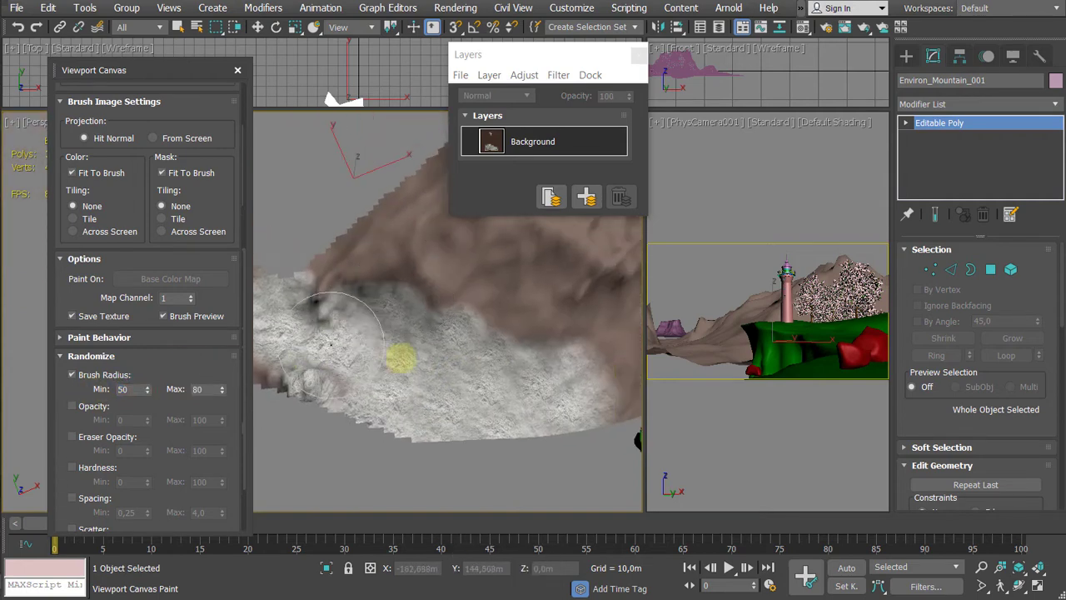
mouse_move(513, 265)
left_mouse_down()
mouse_move(377, 248)
mouse_move(581, 325)
mouse_move(595, 276)
mouse_move(545, 233)
mouse_move(453, 247)
mouse_move(424, 218)
left_mouse_up()
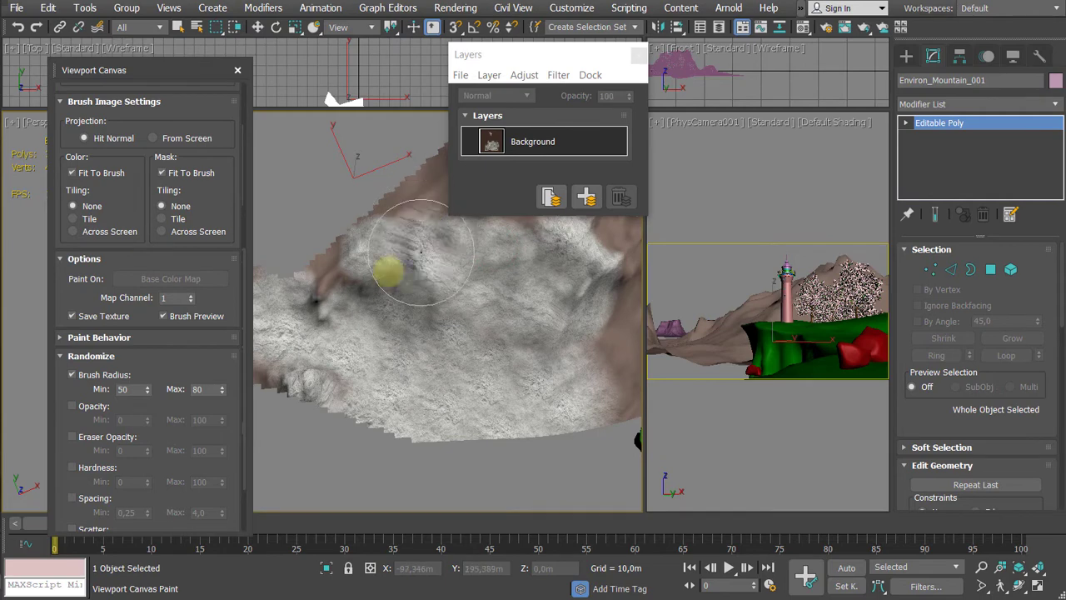
middle_click_drag(448, 326, 391, 350)
left_click_drag(408, 205, 421, 178)
mouse_move(388, 225)
left_mouse_down()
mouse_move(357, 225)
mouse_move(484, 234)
mouse_move(482, 203)
left_mouse_up()
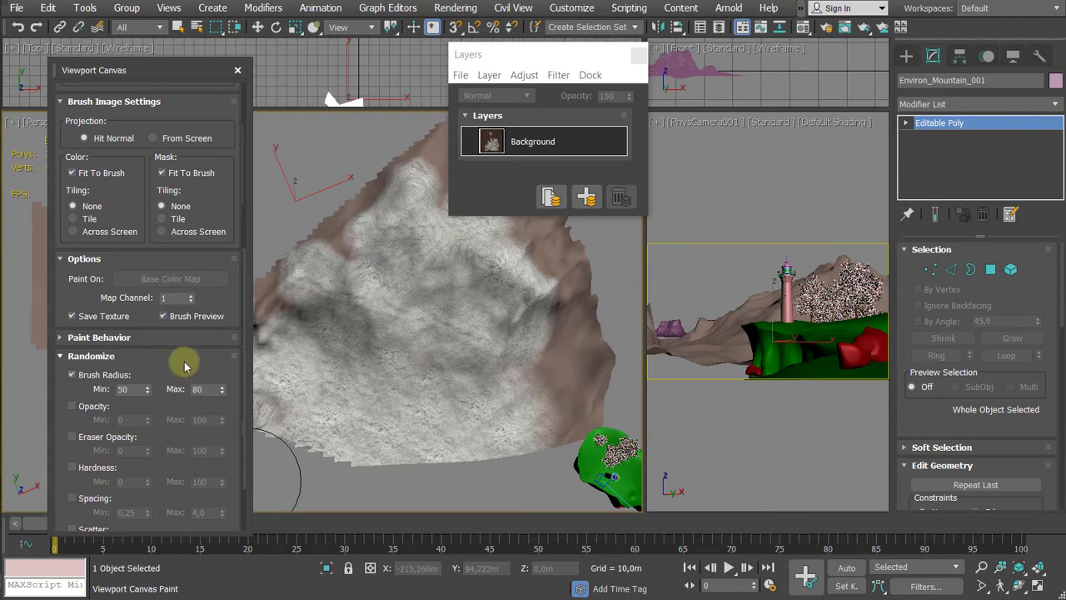
Step: Turn on scatter randomization and paint the light rock texture over the bare slope on the lighthouse side of the mountain
left_click_drag(185, 365, 194, 295)
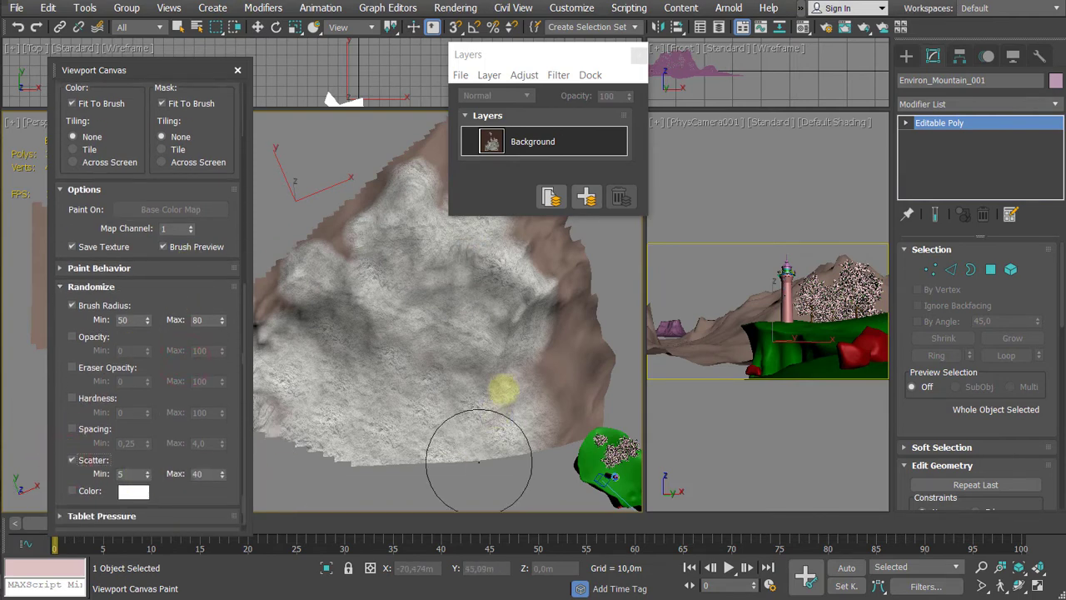
mouse_move(499, 381)
left_mouse_down()
mouse_move(567, 321)
mouse_move(541, 450)
mouse_move(558, 338)
mouse_move(552, 250)
mouse_move(517, 279)
left_mouse_up()
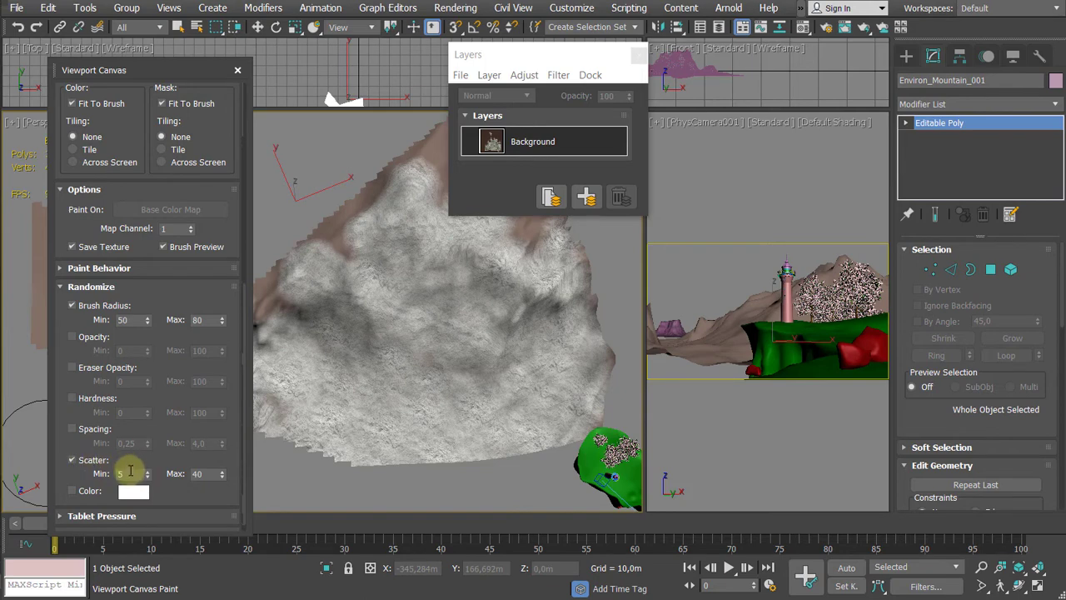
Step: Set the minimum random scatter to 20 and paint the light rock texture along the low ridge extending away from the lighthouse
type("20")
key("Return")
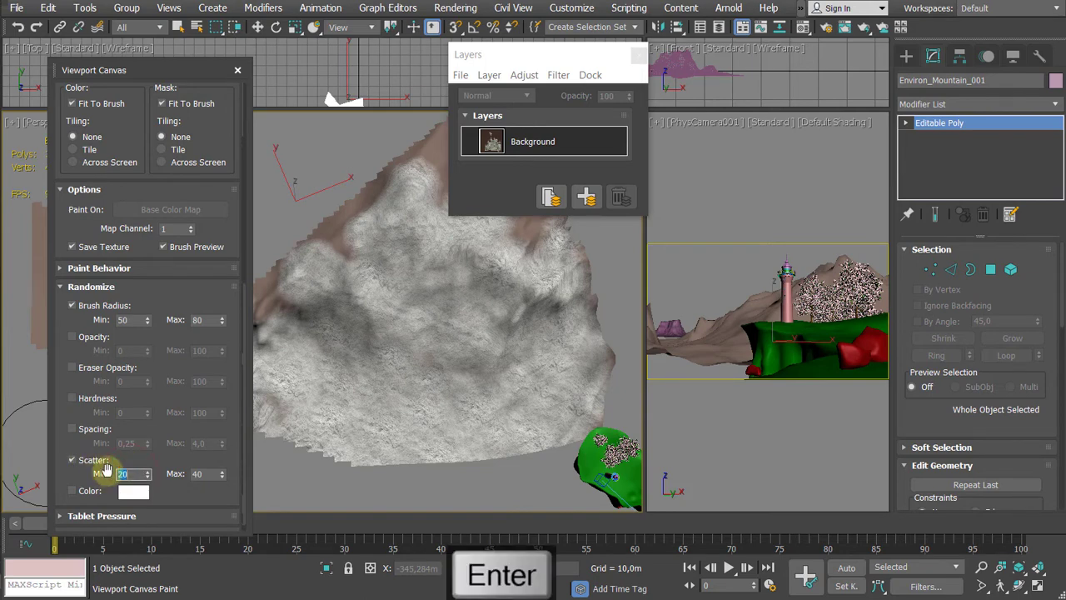
mouse_move(473, 322)
middle_mouse_down("alt")
mouse_move(488, 345)
mouse_move(419, 375)
mouse_move(440, 380)
mouse_move(364, 364)
mouse_move(341, 305)
mouse_move(306, 337)
middle_mouse_up("alt")
mouse_move(305, 319)
left_mouse_down()
mouse_move(286, 265)
mouse_move(309, 193)
mouse_move(358, 279)
mouse_move(429, 290)
mouse_move(322, 218)
mouse_move(357, 329)
mouse_move(359, 385)
mouse_move(344, 360)
left_mouse_up()
middle_click_drag(427, 428, 423, 439)
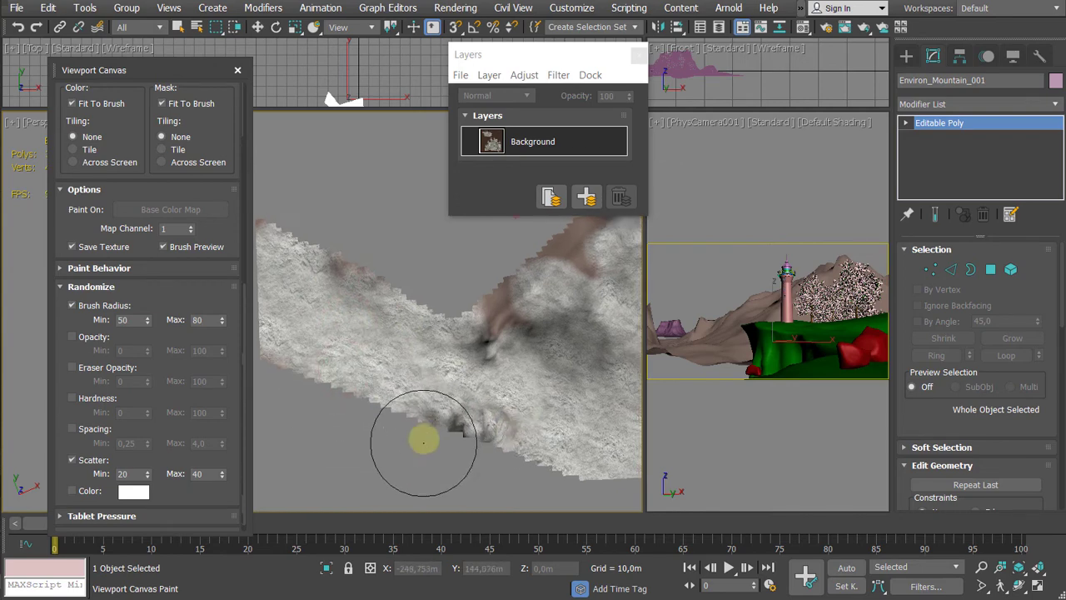
mouse_move(474, 366)
left_mouse_down()
mouse_move(488, 315)
mouse_move(373, 286)
mouse_move(328, 241)
left_mouse_up()
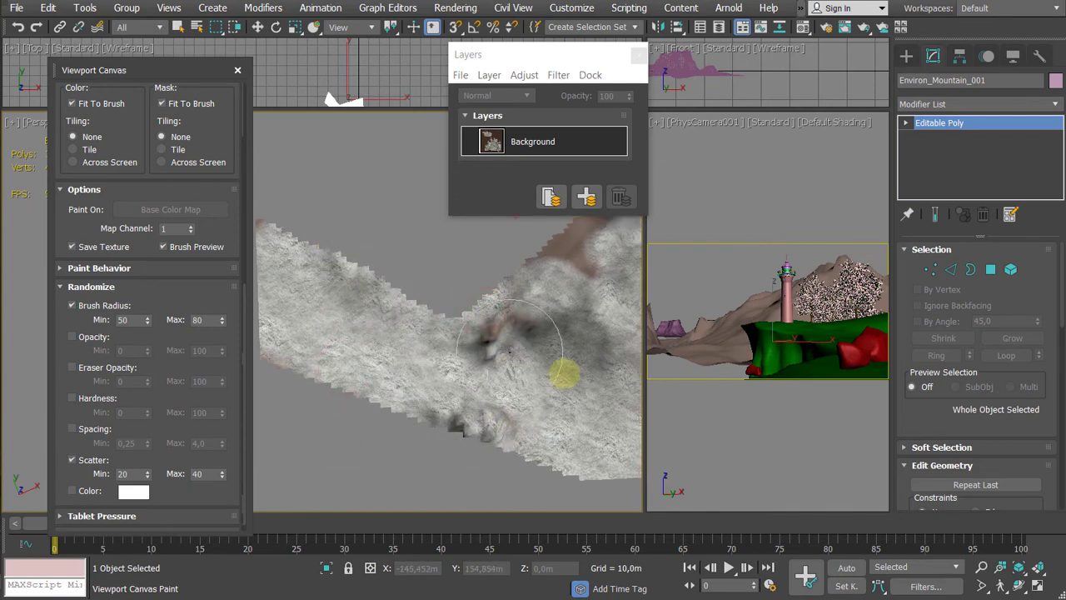
Step: Paint the remaining bare brown areas of the mountain with the rock texture up to its peak on the Background layer
middle_click_drag(394, 443, 363, 472)
mouse_move(544, 266)
left_mouse_down()
mouse_move(424, 345)
mouse_move(450, 340)
left_mouse_up()
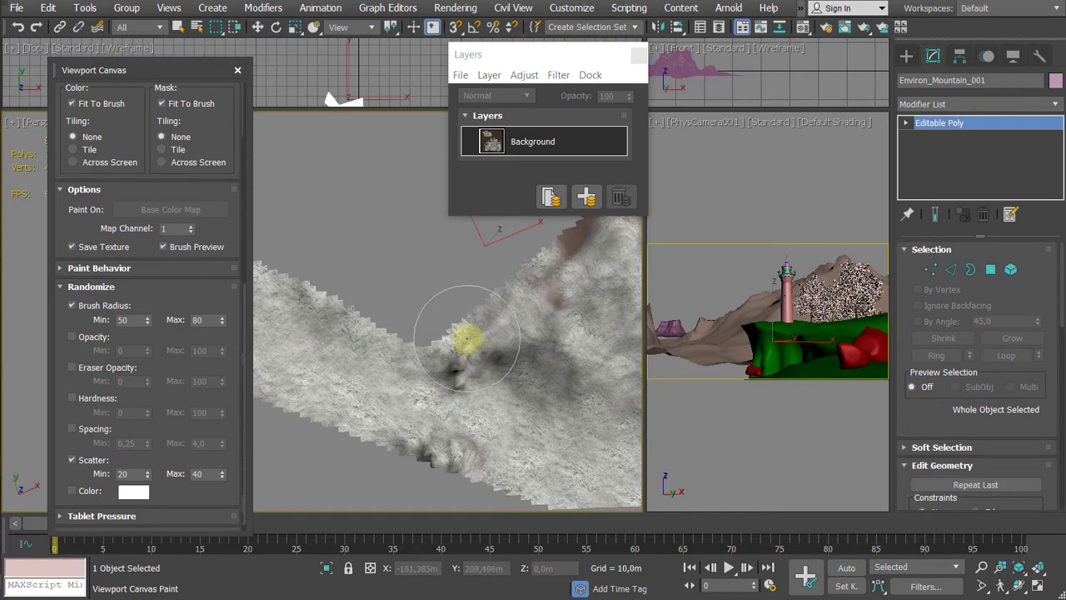
scroll(486, 332, "down", 2)
scroll(529, 351, "up", 2)
middle_click_drag(451, 367, 265, 412)
mouse_move(385, 323)
left_mouse_down()
mouse_move(489, 309)
mouse_move(511, 292)
mouse_move(475, 239)
mouse_move(491, 254)
mouse_move(505, 339)
mouse_move(540, 422)
mouse_move(608, 447)
mouse_move(483, 286)
left_mouse_up()
mouse_move(533, 359)
left_mouse_down()
mouse_move(383, 259)
mouse_move(309, 305)
mouse_move(404, 238)
mouse_move(445, 250)
mouse_move(466, 292)
left_mouse_up()
scroll(498, 325, "down", 2)
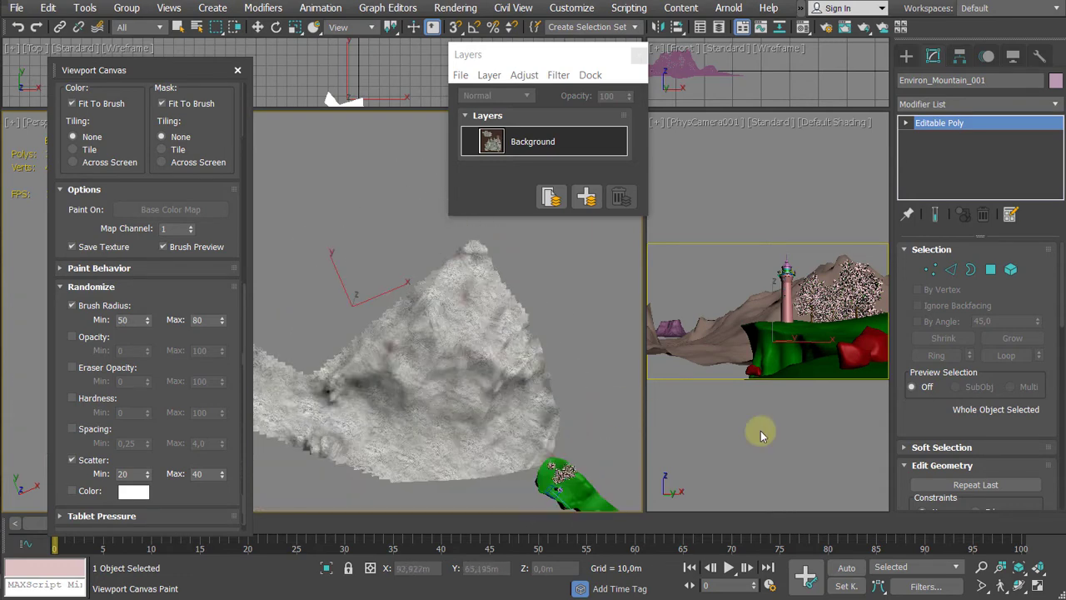
Step: Maximize the PhysCamera001 view to show the painted mountain behind the lighthouse
left_click(704, 294)
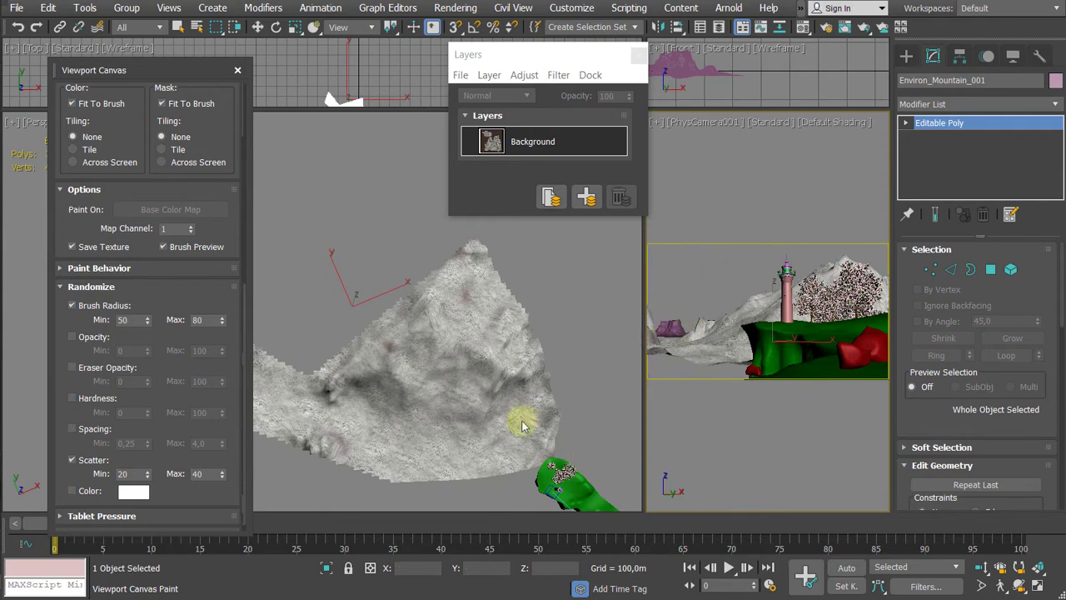
key("alt+w")
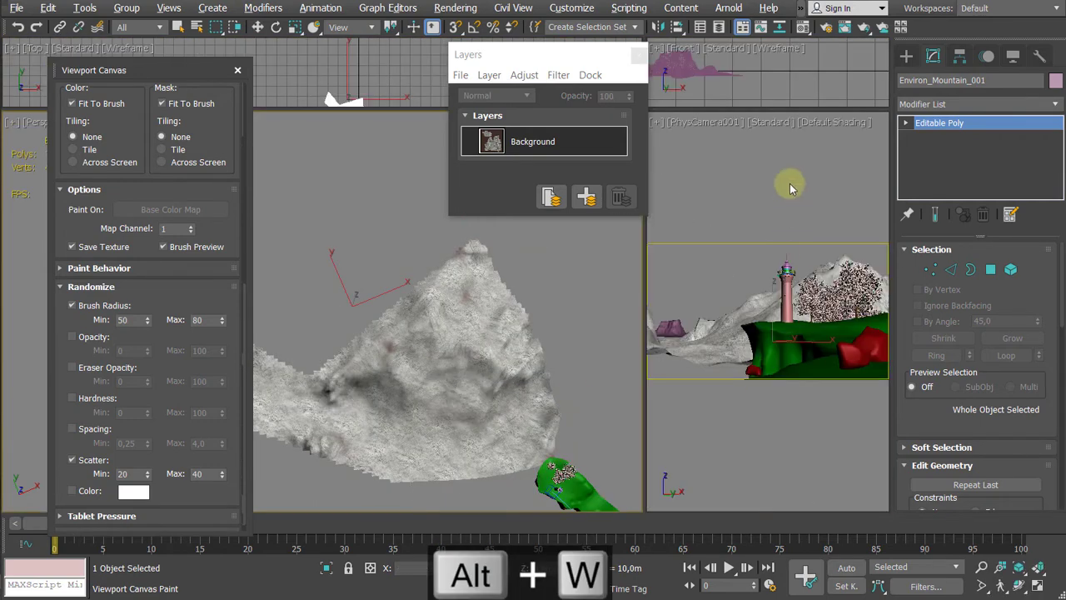
key("alt+w")
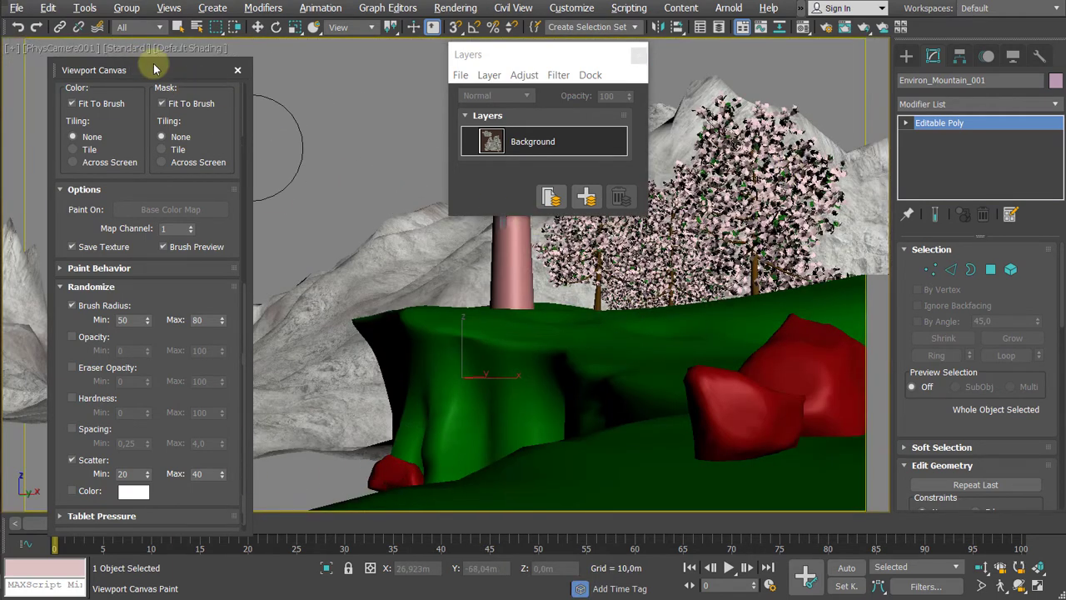
Step: Place the Layers and Viewport Canvas windows side by side, clear of the lighthouse and trees
left_click_drag(155, 70, 488, 185)
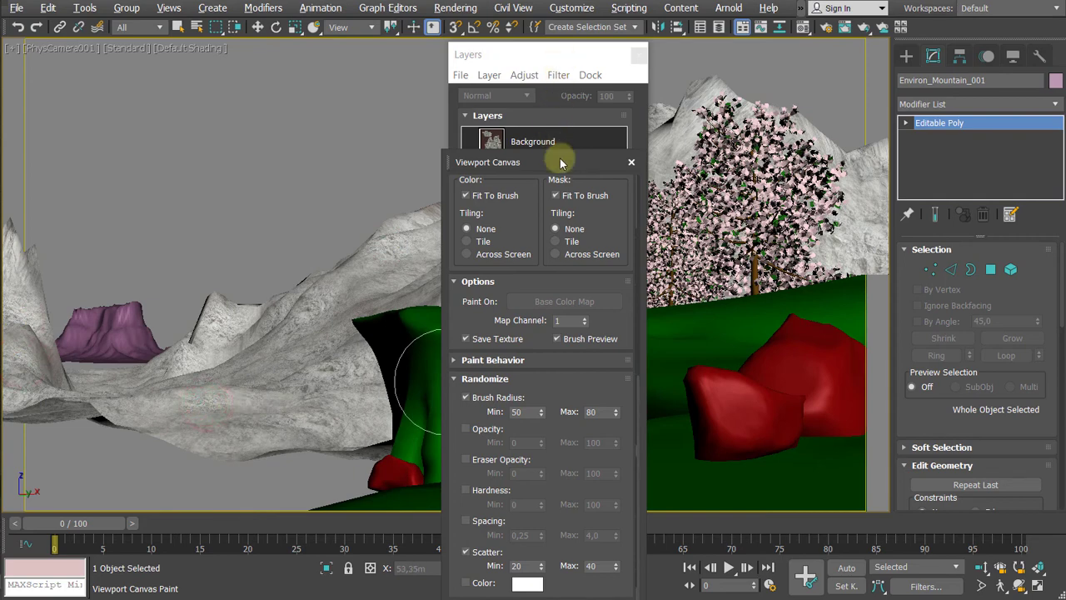
left_click_drag(561, 163, 302, 144)
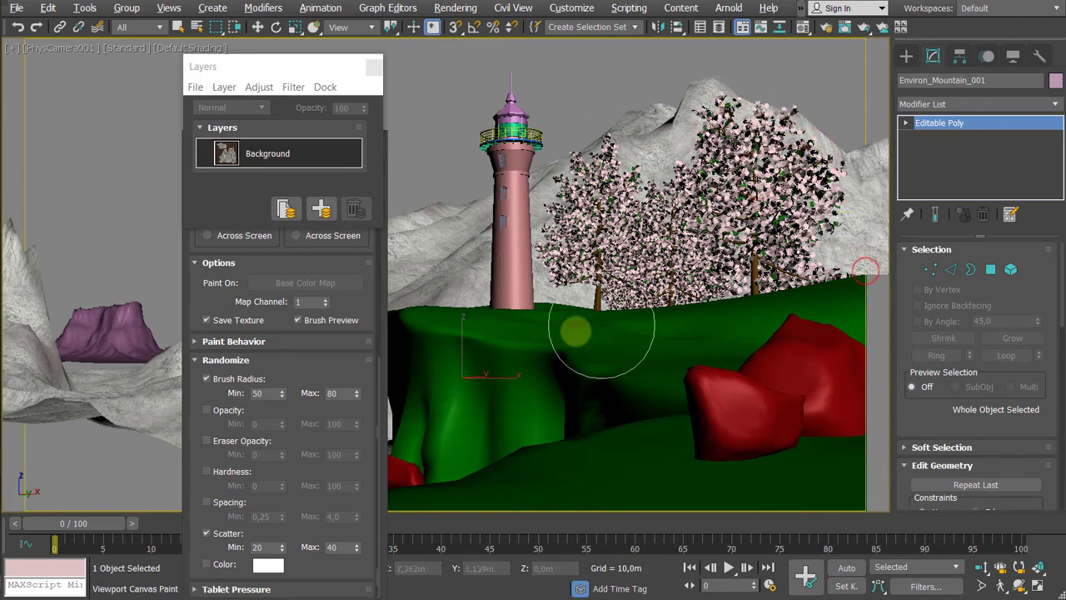
left_click_drag(299, 77, 167, 53)
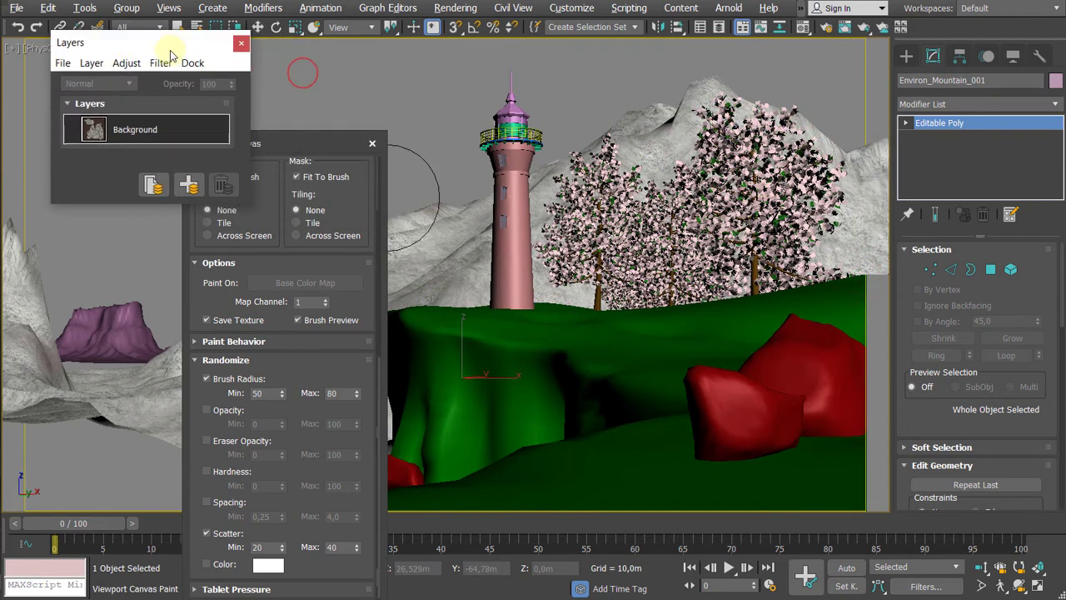
left_click_drag(303, 144, 119, 240)
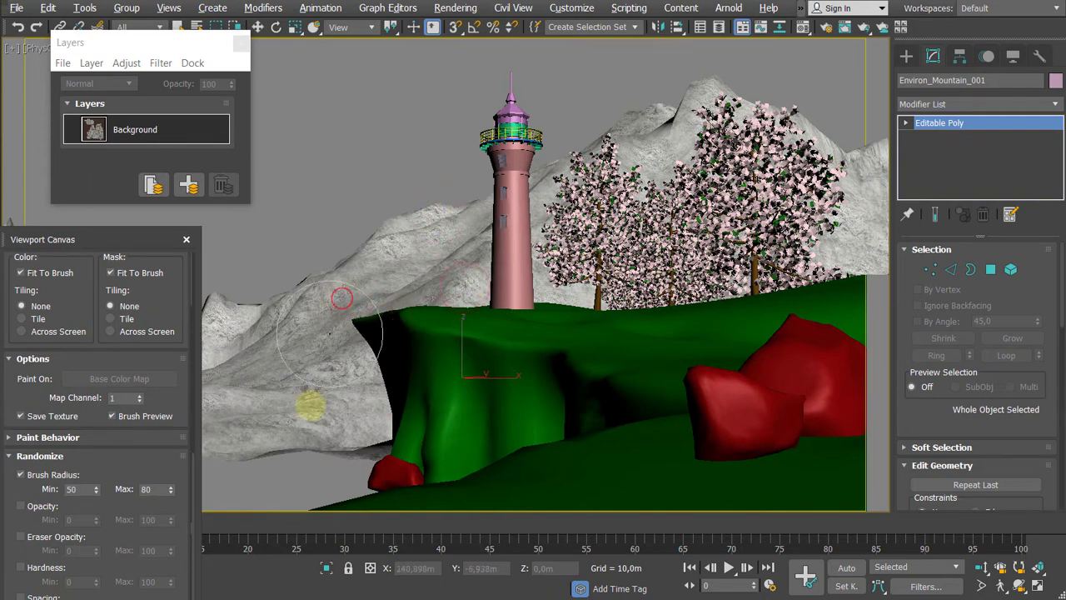
left_click_drag(119, 238, 337, 60)
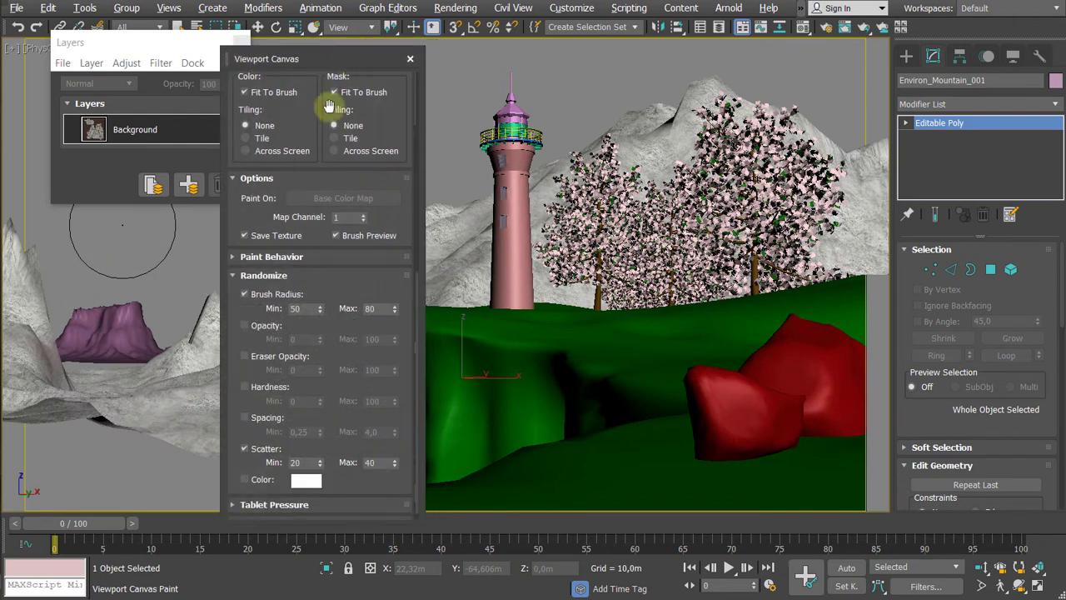
left_click_drag(129, 41, 100, 55)
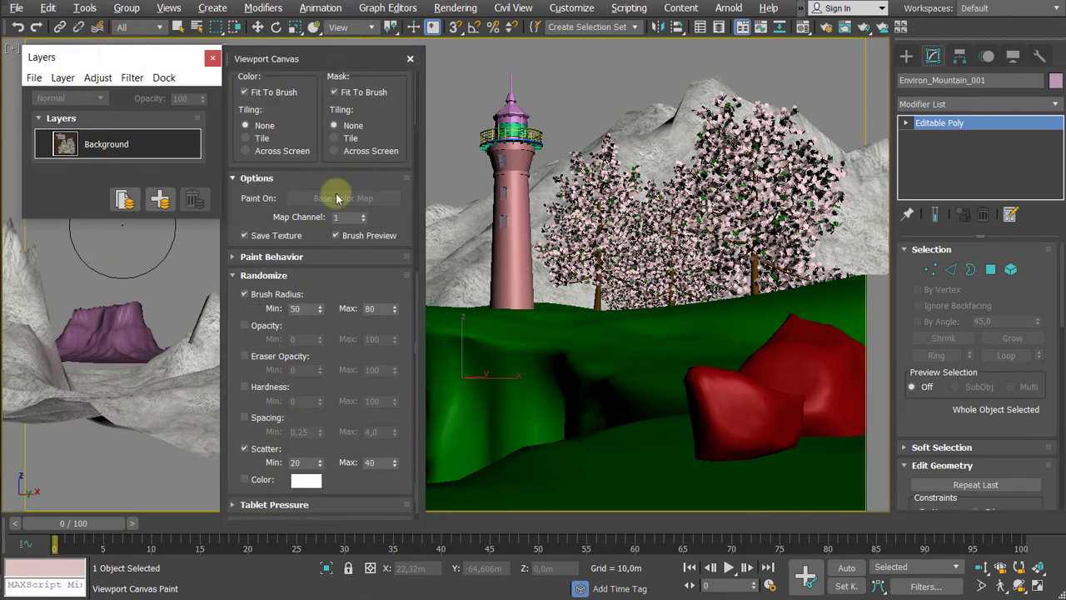
Step: Add a new paint layer and set the brush color image to the grass custom map
left_click(161, 202)
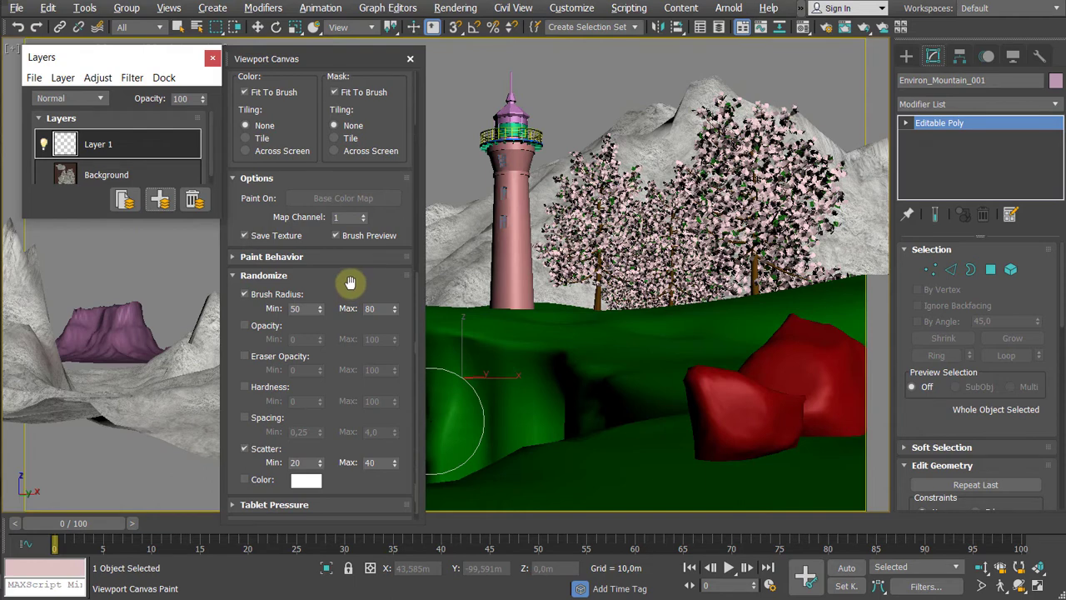
scroll(350, 283, "up", 4)
left_click(291, 109)
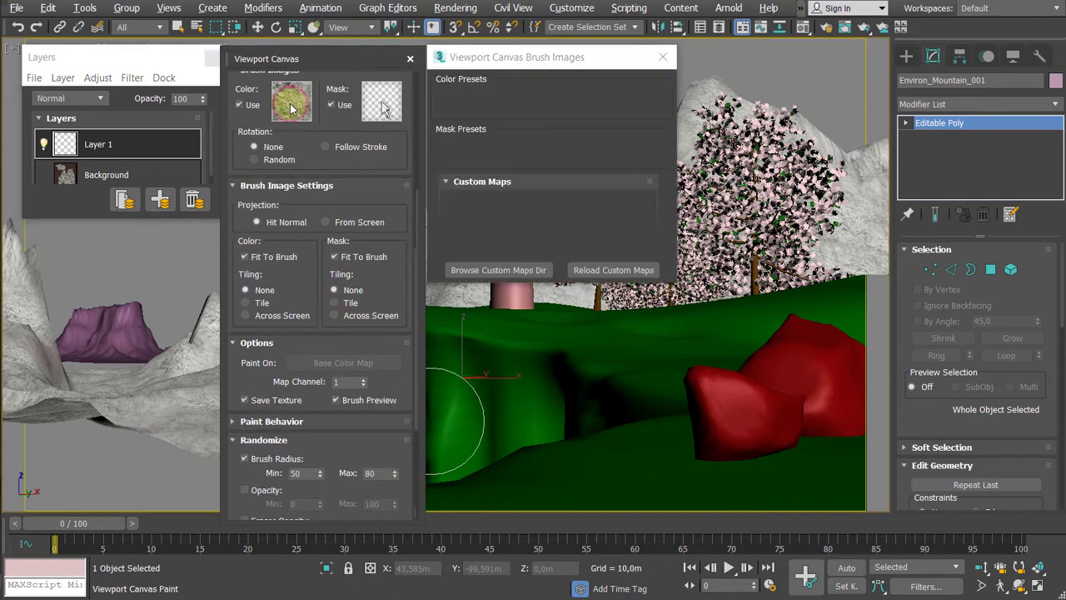
left_click(458, 210)
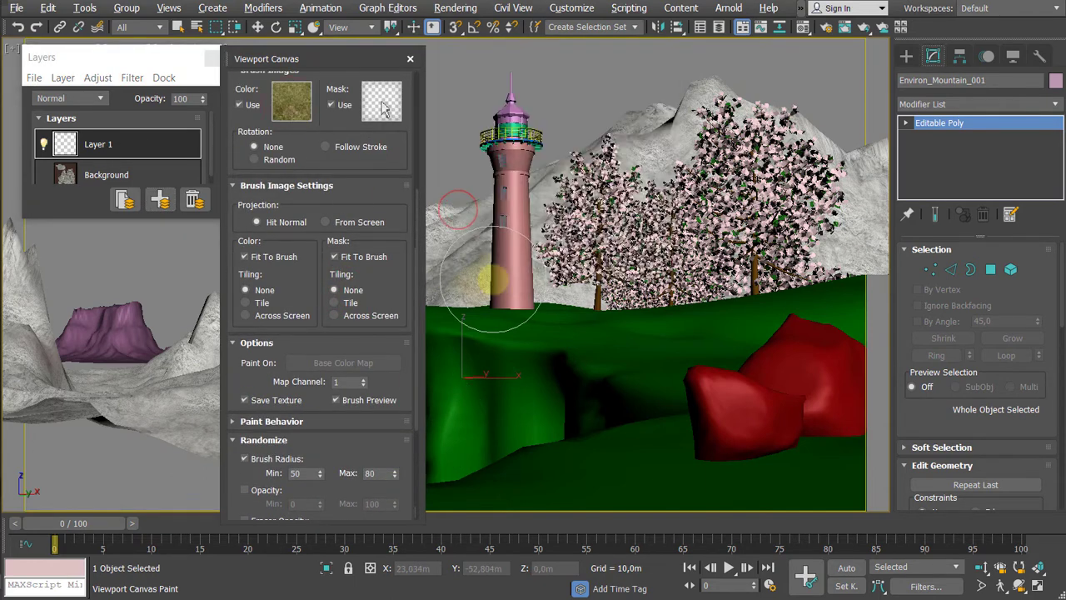
Step: Move the canvas window aside and paint grass over the mountain slopes behind the lighthouse and the trees
left_click_drag(387, 59, 181, 122)
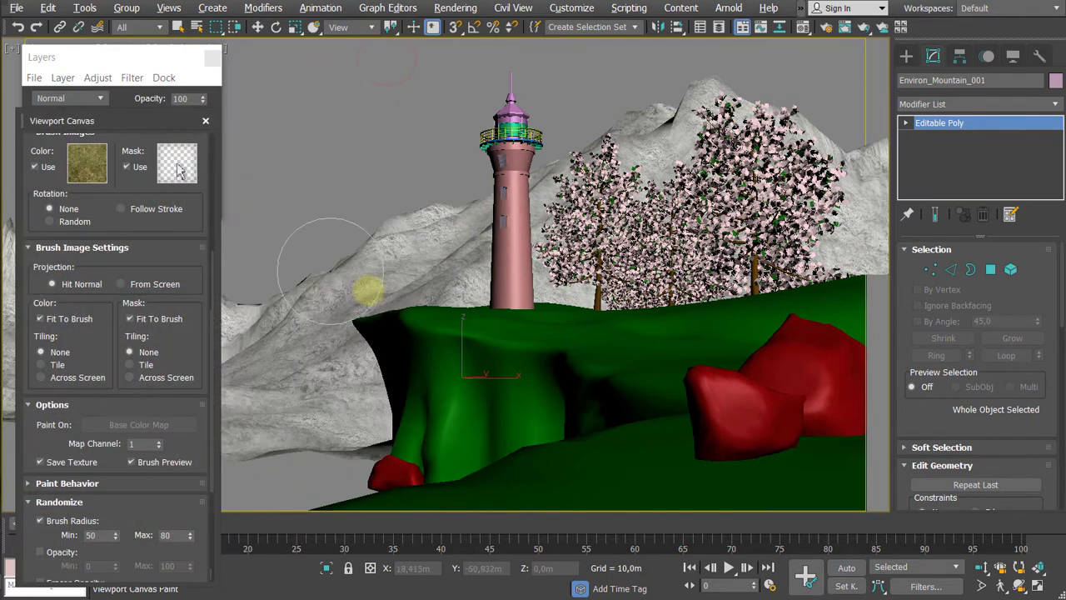
left_click(433, 279)
left_click(405, 265)
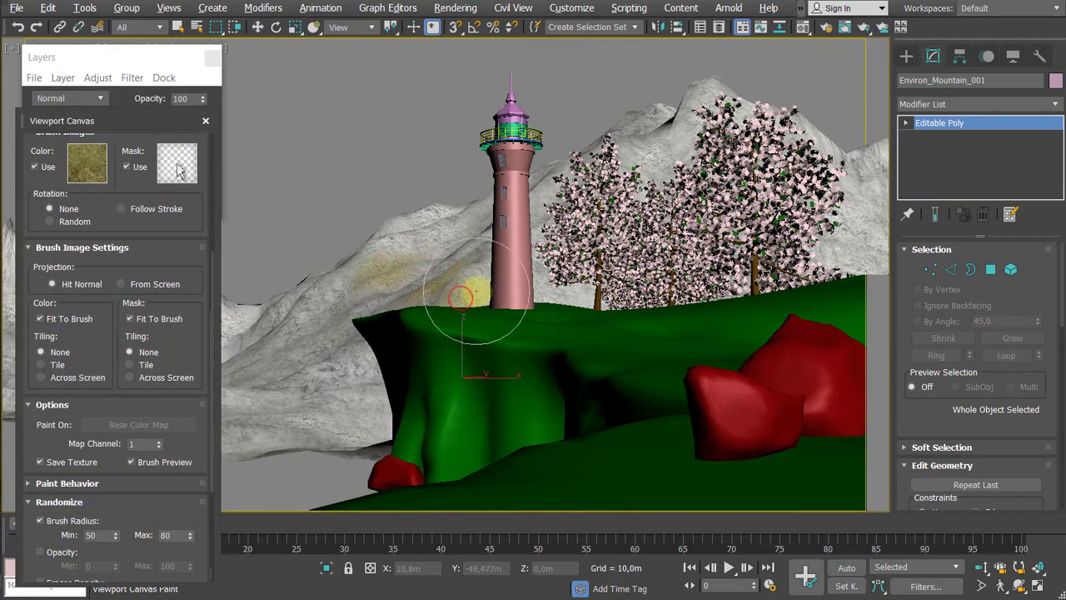
mouse_move(483, 275)
left_mouse_down()
mouse_move(406, 299)
mouse_move(309, 306)
mouse_move(427, 270)
mouse_move(416, 265)
mouse_move(357, 375)
mouse_move(400, 357)
mouse_move(307, 326)
left_mouse_up()
left_click(428, 270)
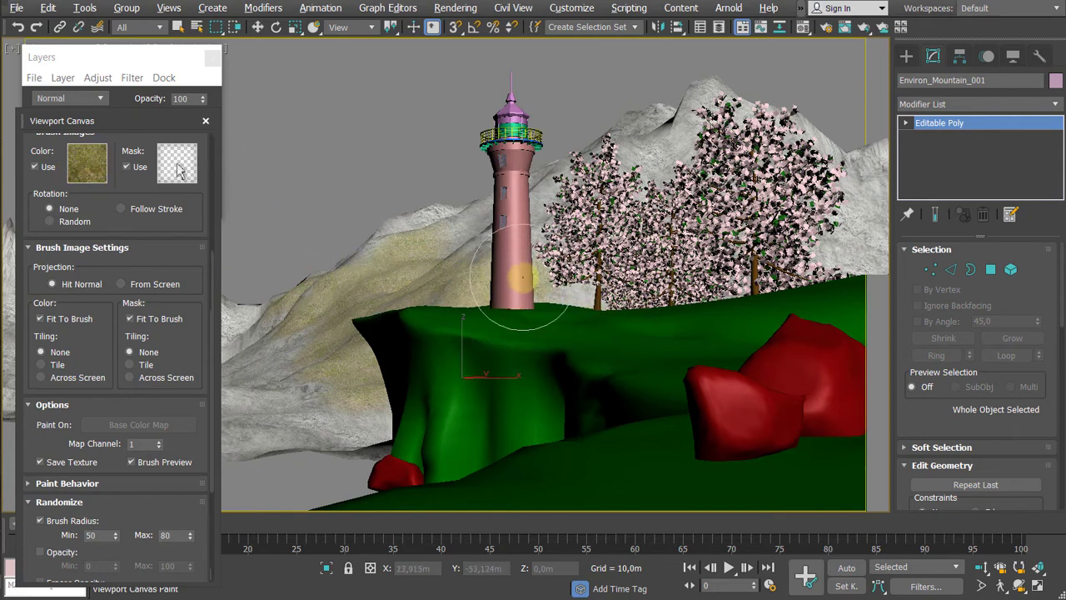
mouse_move(591, 298)
left_mouse_down()
mouse_move(503, 283)
mouse_move(476, 261)
mouse_move(537, 249)
left_mouse_up()
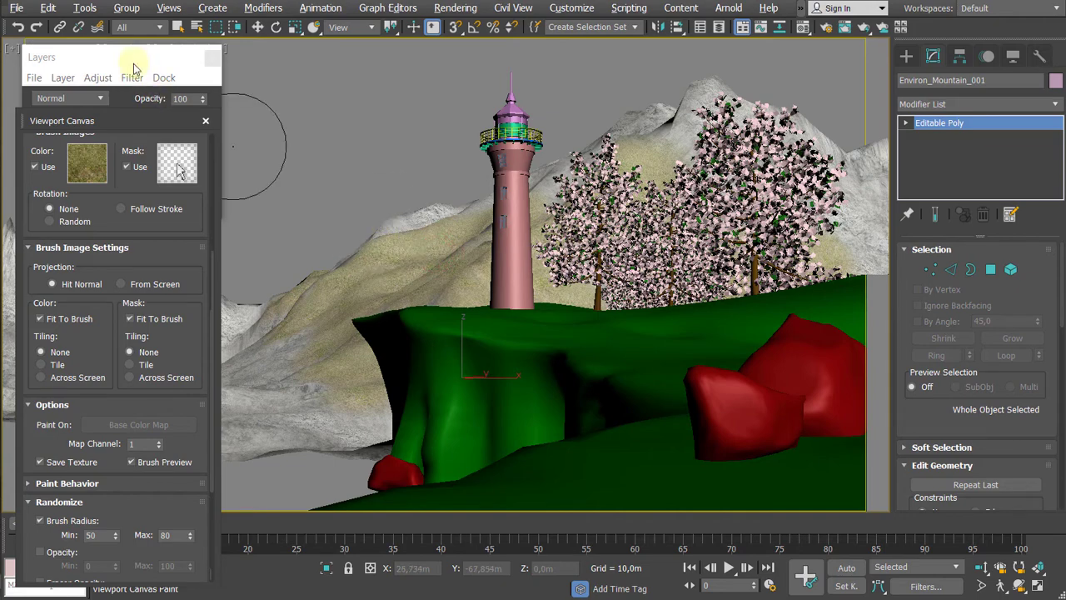
Step: Move both floating windows over the trees and paint grass on the slopes beside the cliff and the far edge of the mountain
left_click_drag(133, 64, 501, 90)
left_click_drag(581, 98, 785, 132)
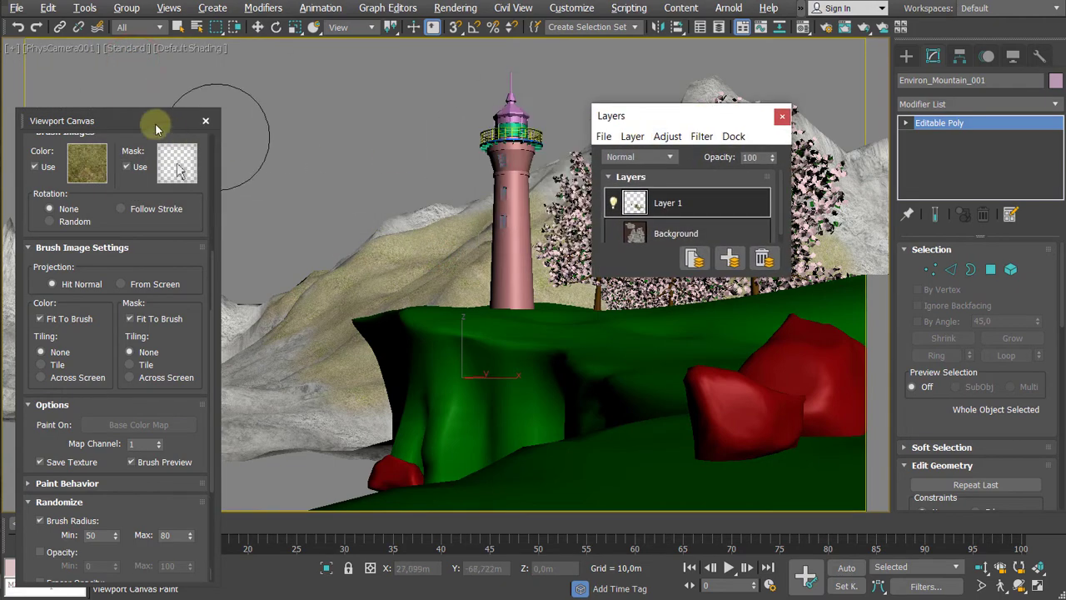
left_click_drag(169, 123, 692, 226)
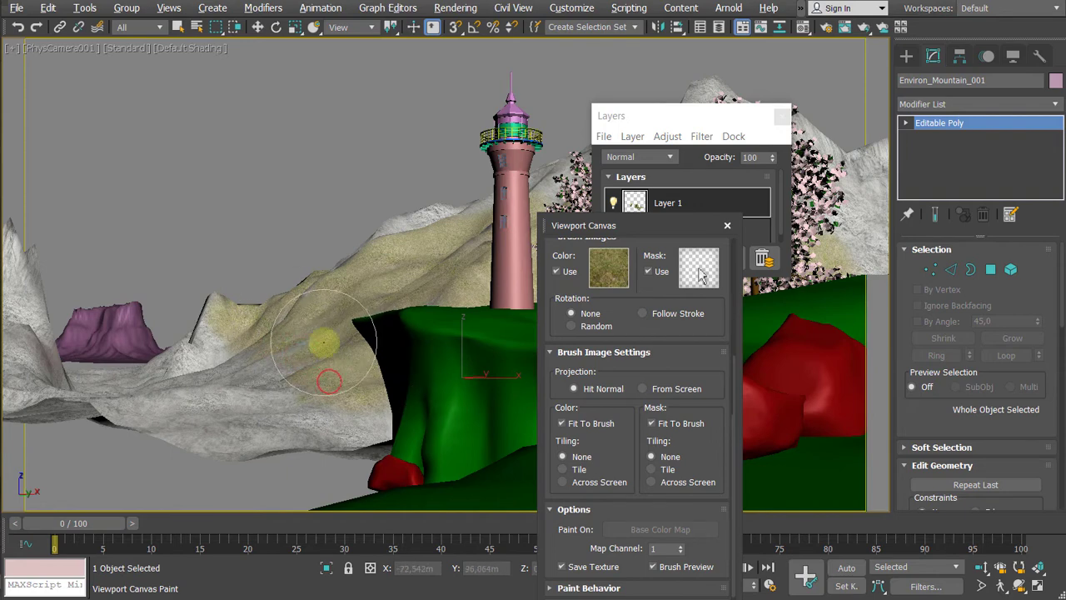
left_click_drag(1, 292, 50, 321)
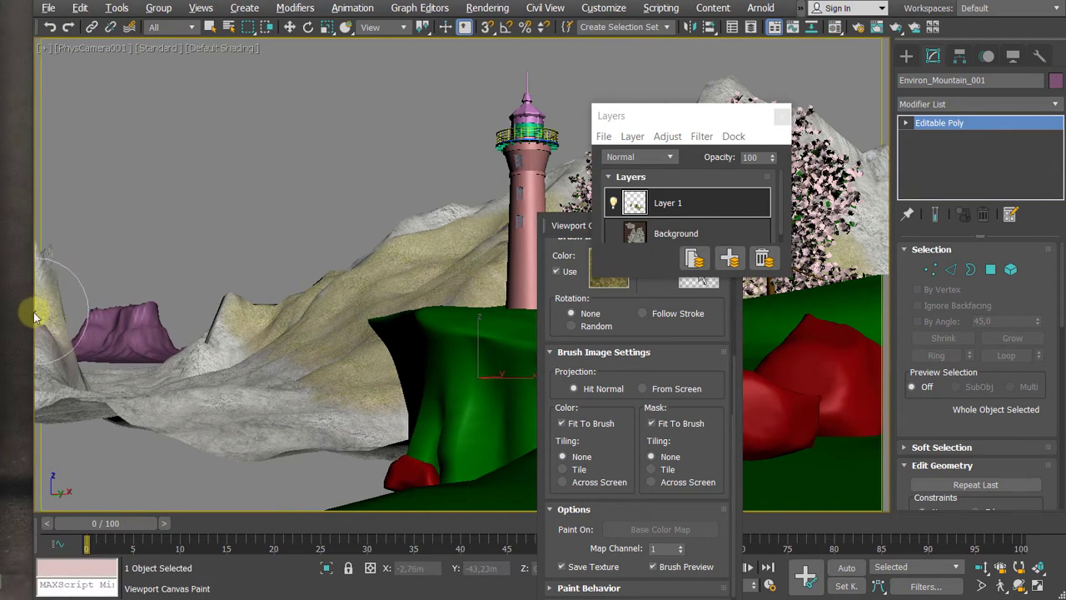
left_click_drag(17, 313, 3, 318)
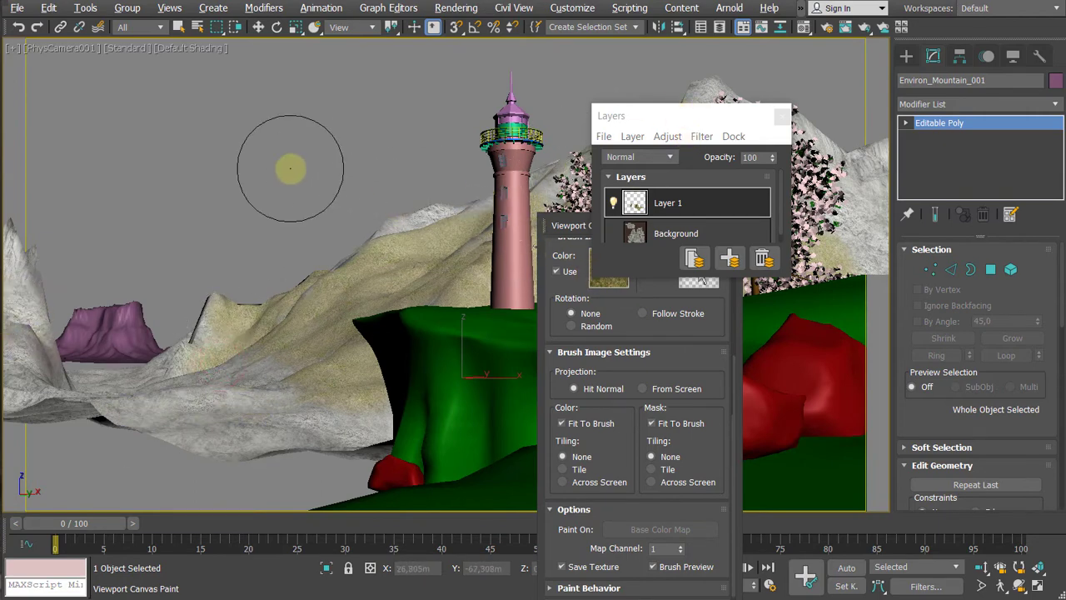
Step: Switch to the Perspective view and fill in the grass patches on the mountain's main slope
key("p")
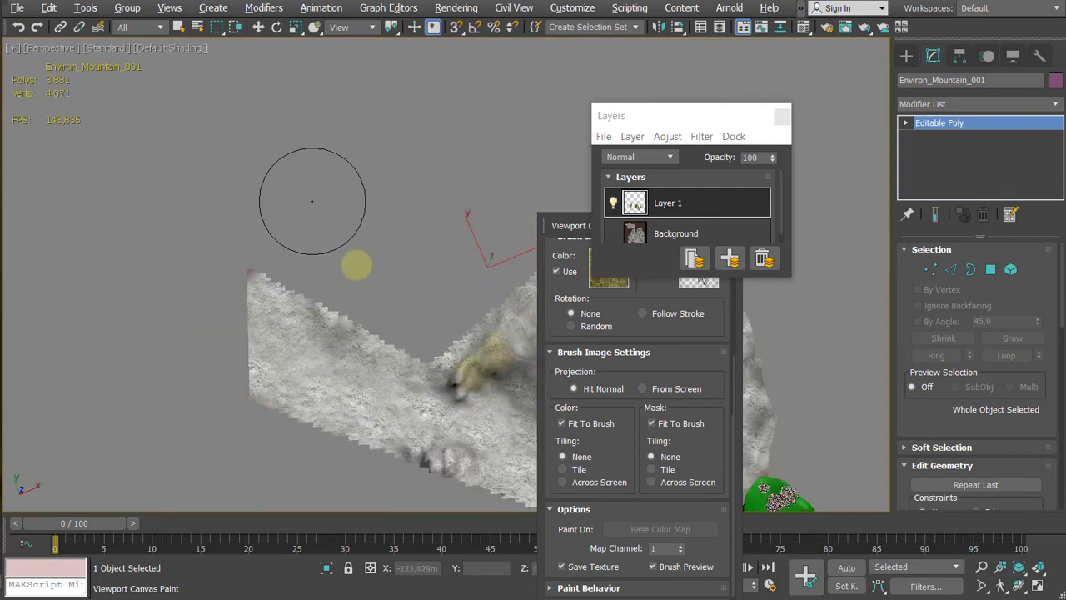
middle_click_drag(414, 293, 247, 241)
scroll(248, 241, "down", 2)
middle_click_drag(340, 287, 389, 362, "alt")
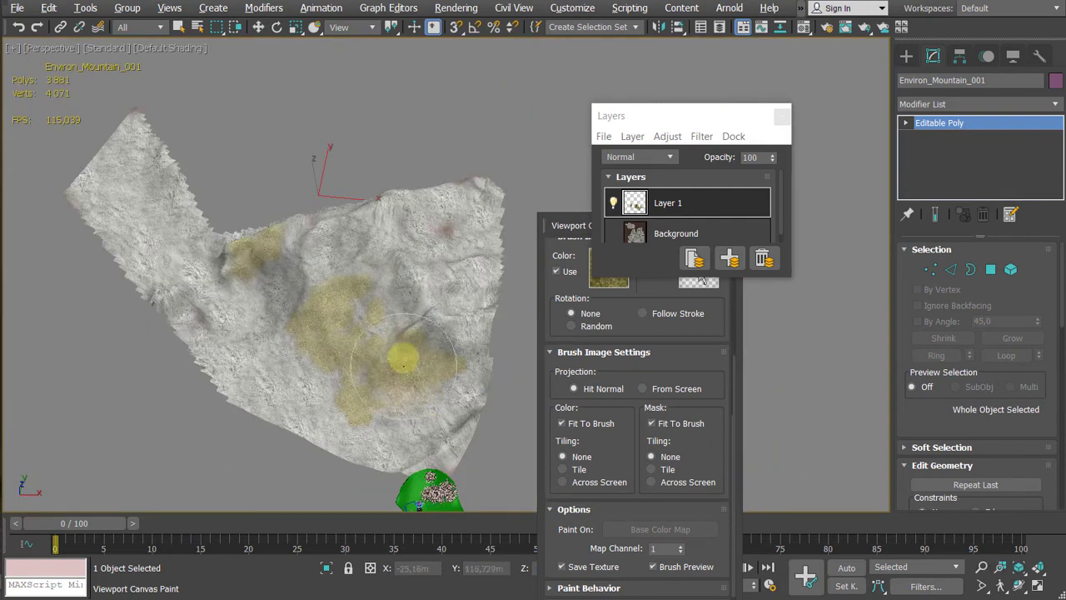
scroll(364, 327, "up", 2)
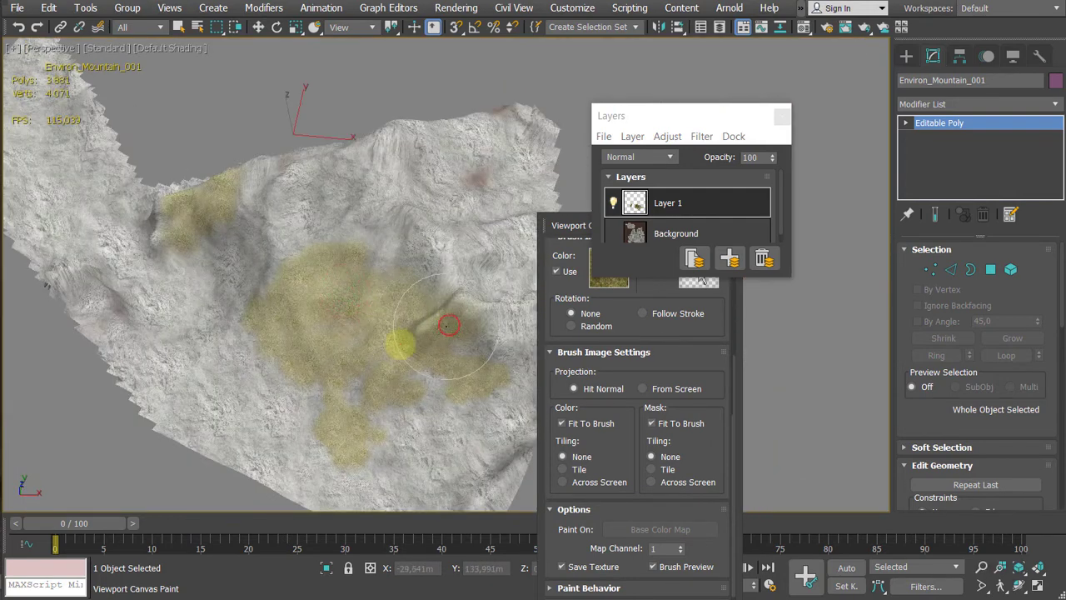
scroll(397, 378, "up", 3)
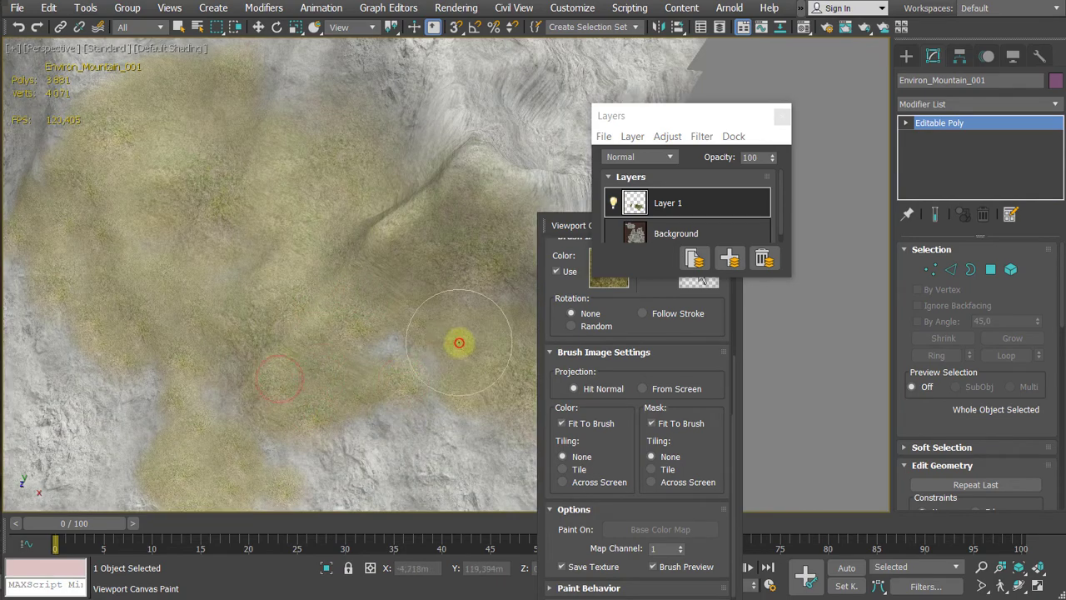
Step: Extend the grass on Layer 1 up to the steep rock face just below the ridge
scroll(444, 361, "down", 3)
scroll(469, 307, "up", 3)
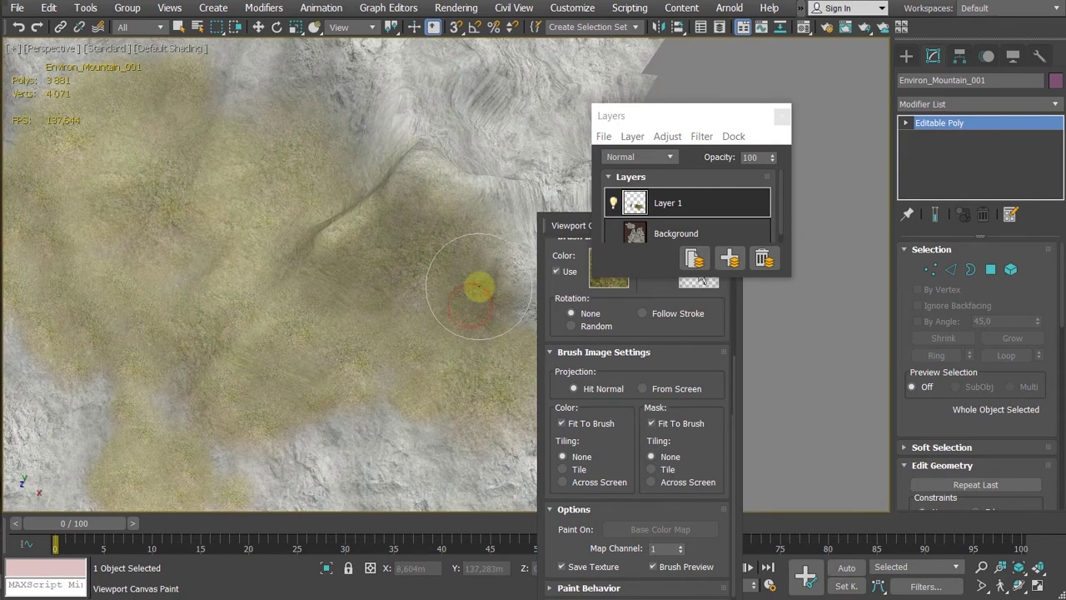
middle_click_drag(478, 288, 304, 336)
scroll(385, 283, "up", 2)
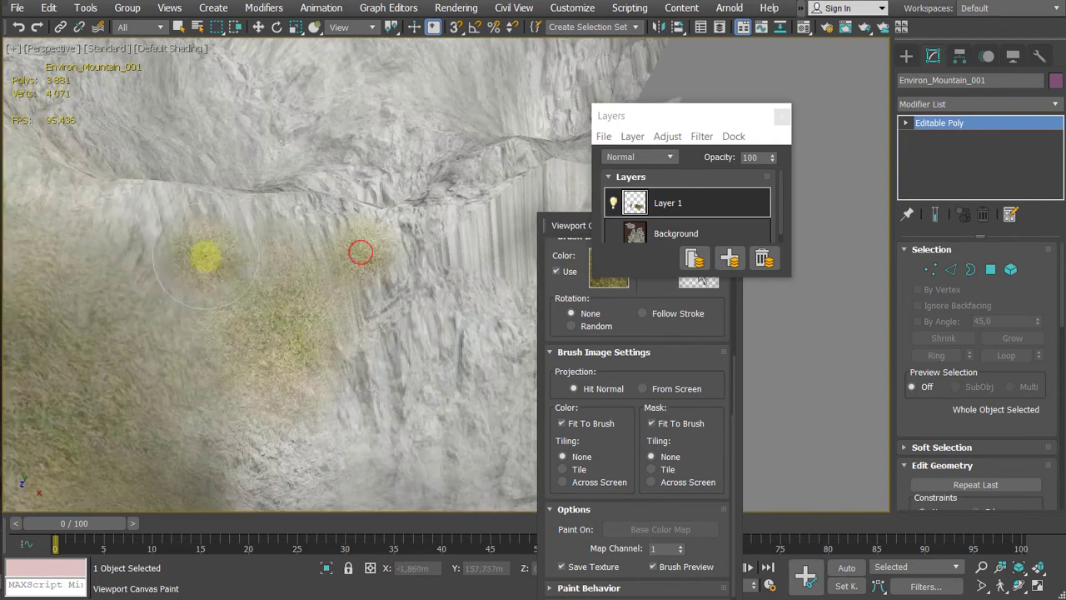
scroll(202, 315, "down", 2)
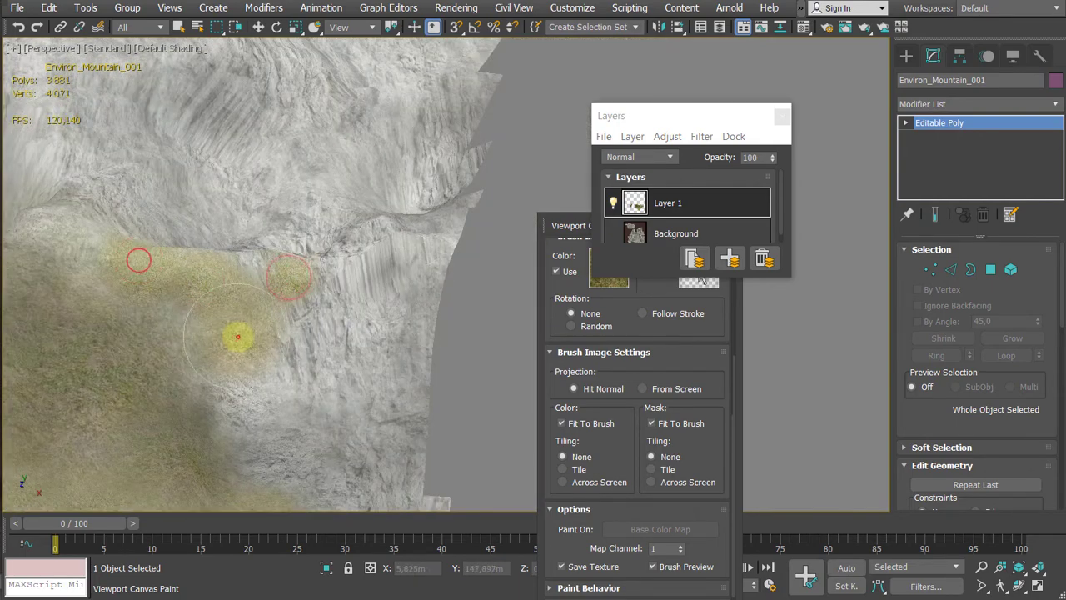
mouse_move(265, 263)
middle_mouse_down("alt")
mouse_move(286, 297)
mouse_move(400, 352)
mouse_move(322, 255)
mouse_move(260, 317)
mouse_move(296, 390)
mouse_move(214, 412)
mouse_move(266, 500)
mouse_move(357, 302)
mouse_move(406, 288)
middle_mouse_up("alt")
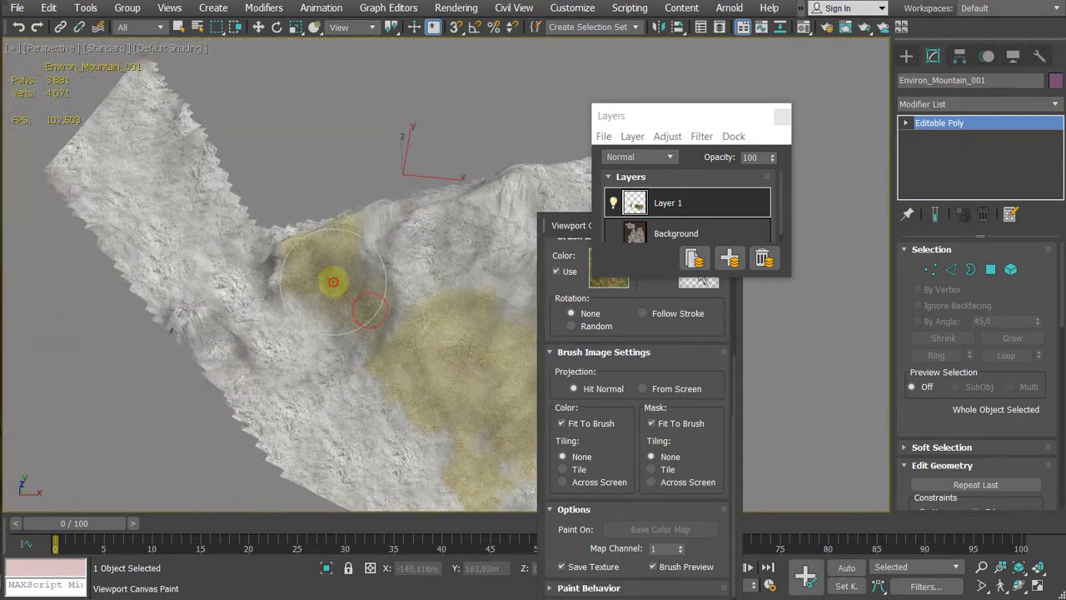
Step: Paint more grass around the smaller patch beside the mountain's notch and inspect the slope from other angles
middle_click_drag(390, 364, 375, 326, "alt")
scroll(340, 304, "up", 3)
left_click_drag(202, 317, 377, 370)
scroll(394, 366, "down", 1)
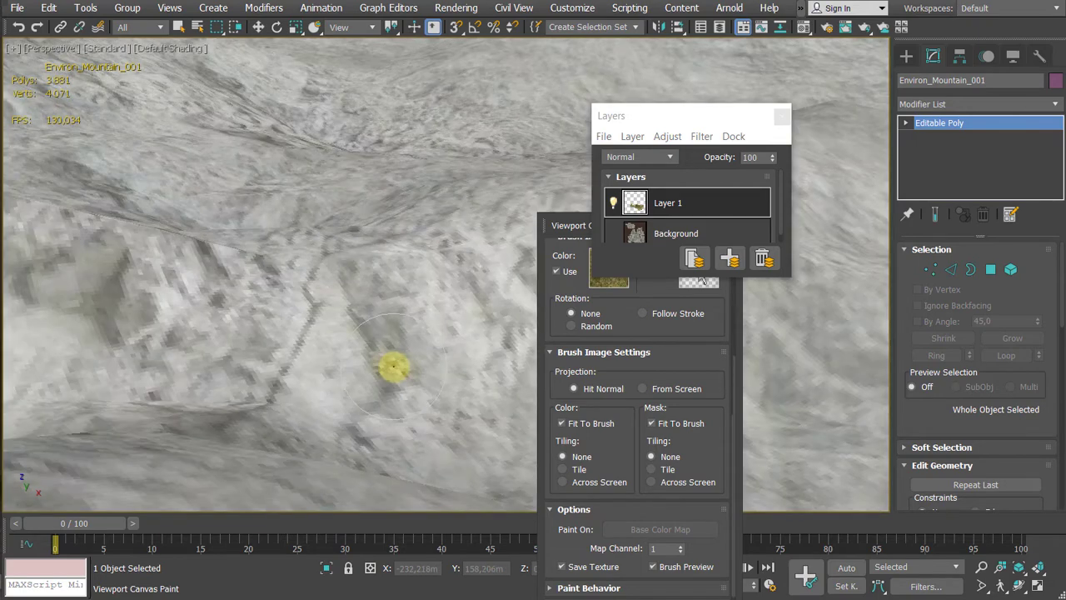
scroll(393, 367, "down", 2)
mouse_move(307, 296)
middle_mouse_down("alt")
mouse_move(285, 289)
mouse_move(267, 251)
mouse_move(434, 311)
mouse_move(202, 286)
mouse_move(549, 212)
middle_mouse_up("alt")
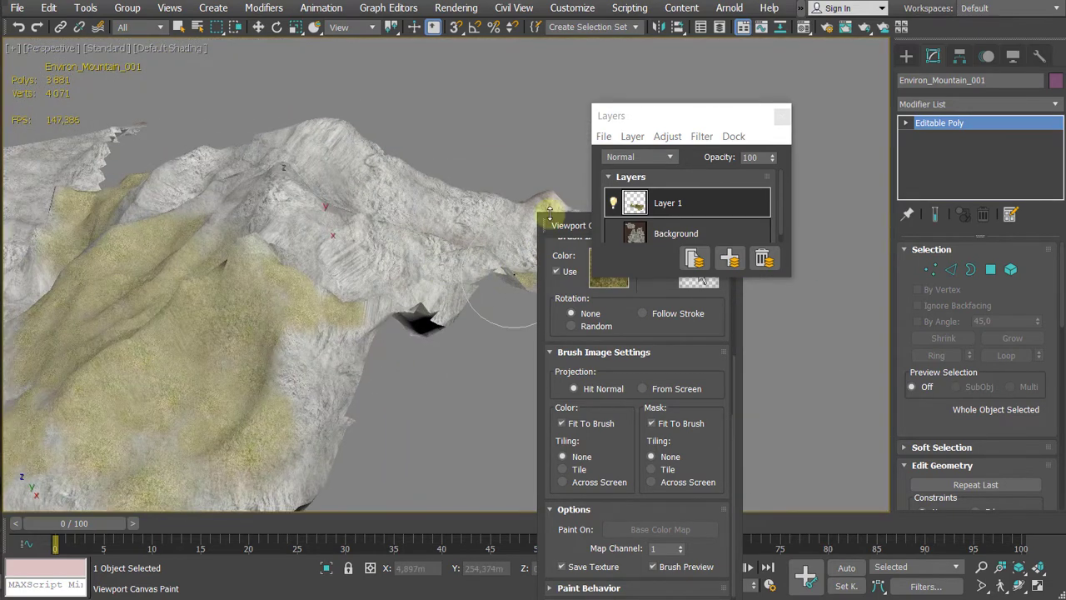
Step: Set the brush color image to the blue-grey rock custom map and move the Viewport Canvas window off the mountain
mouse_move(574, 235)
left_mouse_down()
mouse_move(484, 94)
mouse_move(492, 103)
mouse_move(385, 101)
left_mouse_up()
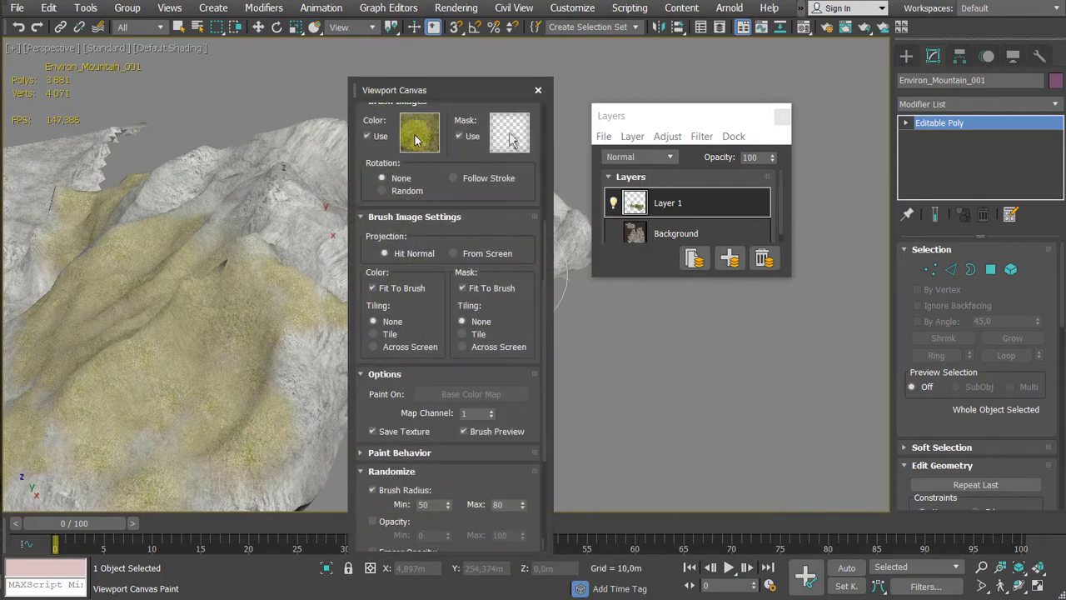
left_click(419, 138)
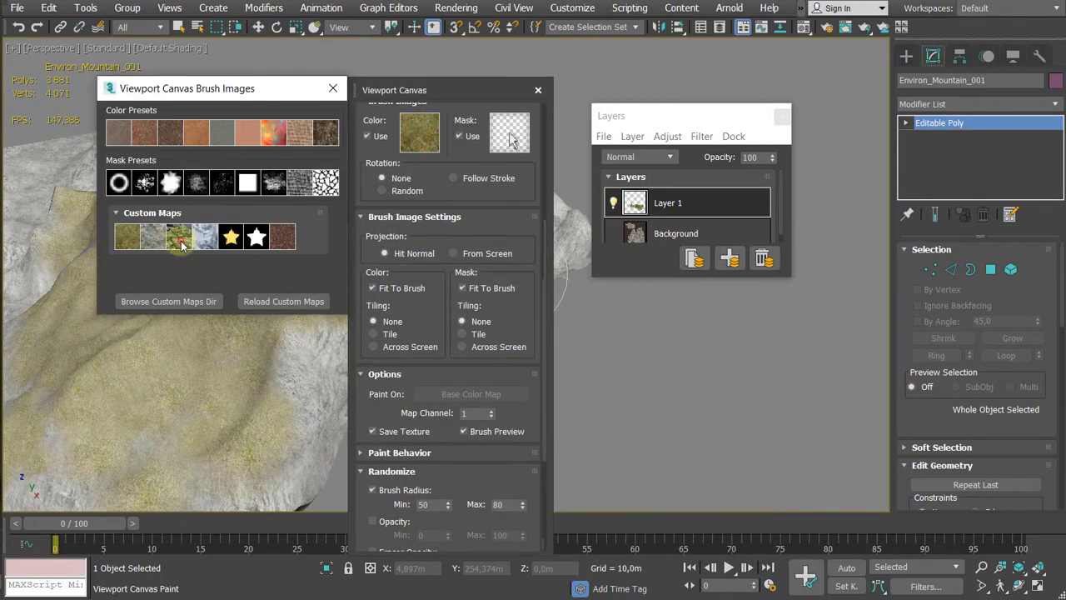
left_click(204, 238)
left_click_drag(484, 94, 742, 98)
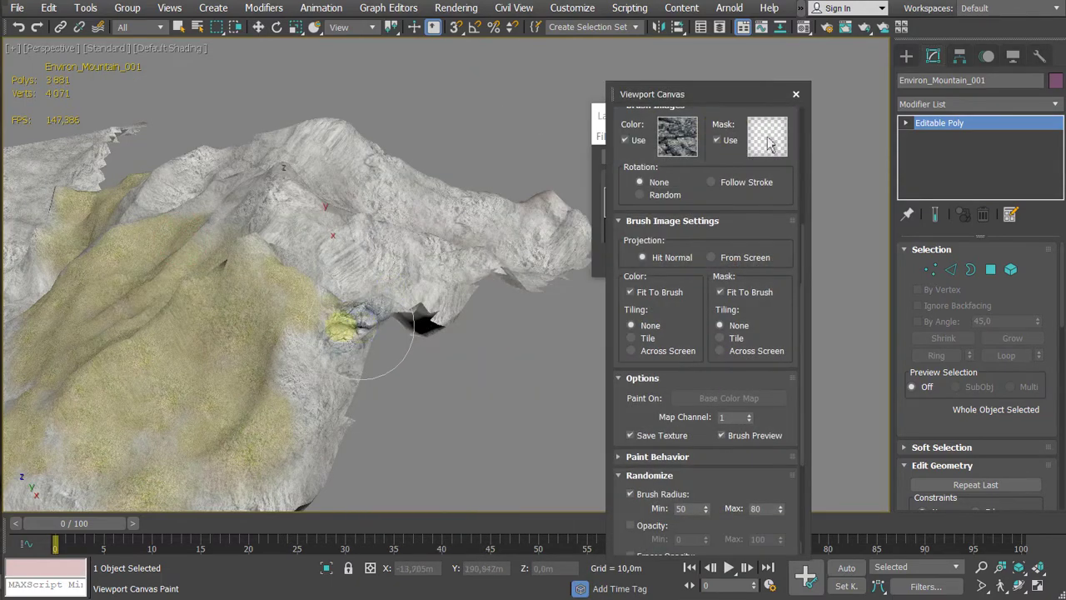
Step: Switch to the camera view and paint blue-grey rock on the lower slope beside the green cliff and the peak beside the purple rock
middle_click_drag(344, 329, 400, 320, "alt")
key("c")
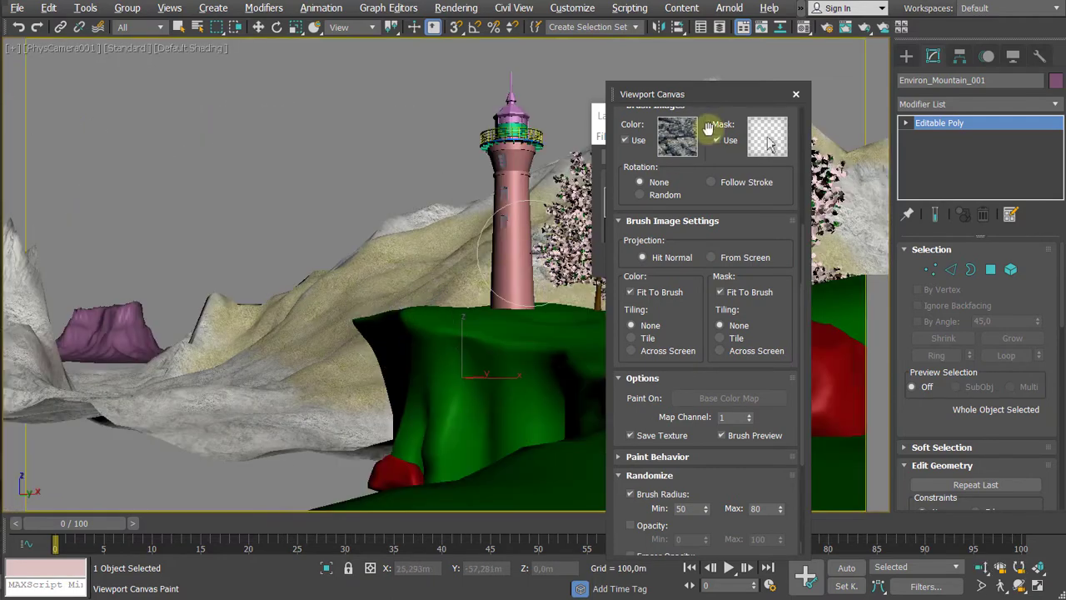
left_click_drag(743, 105, 767, 107)
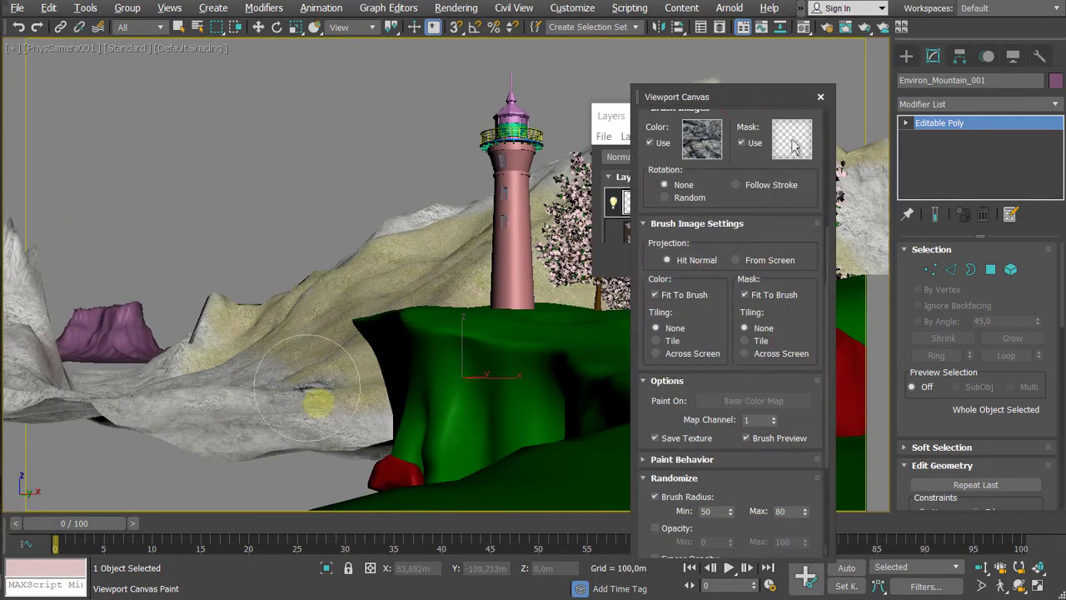
left_click(316, 390)
left_click(318, 381)
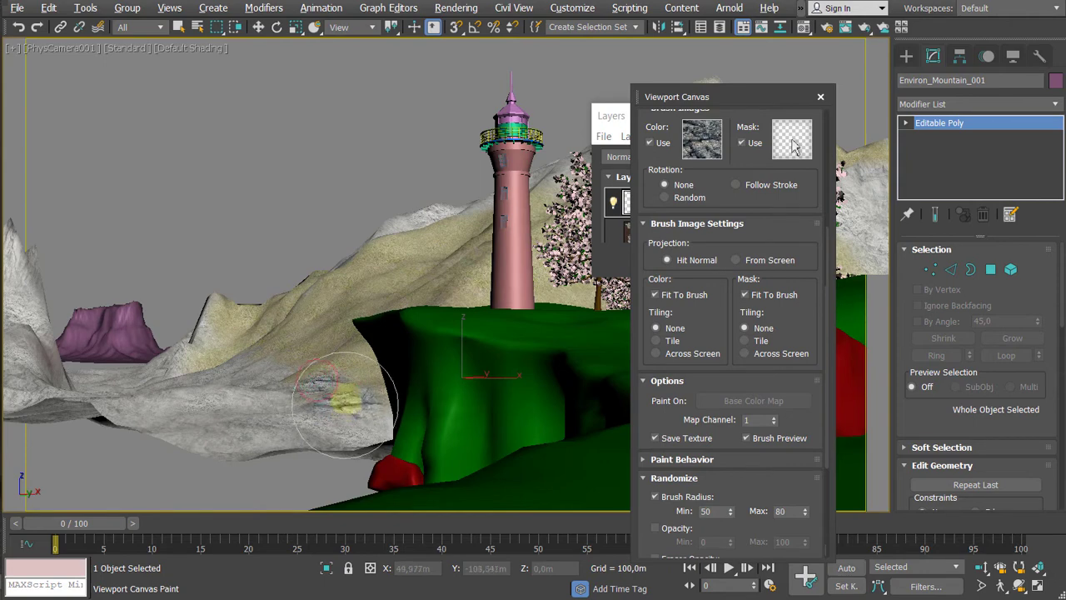
left_click(345, 389)
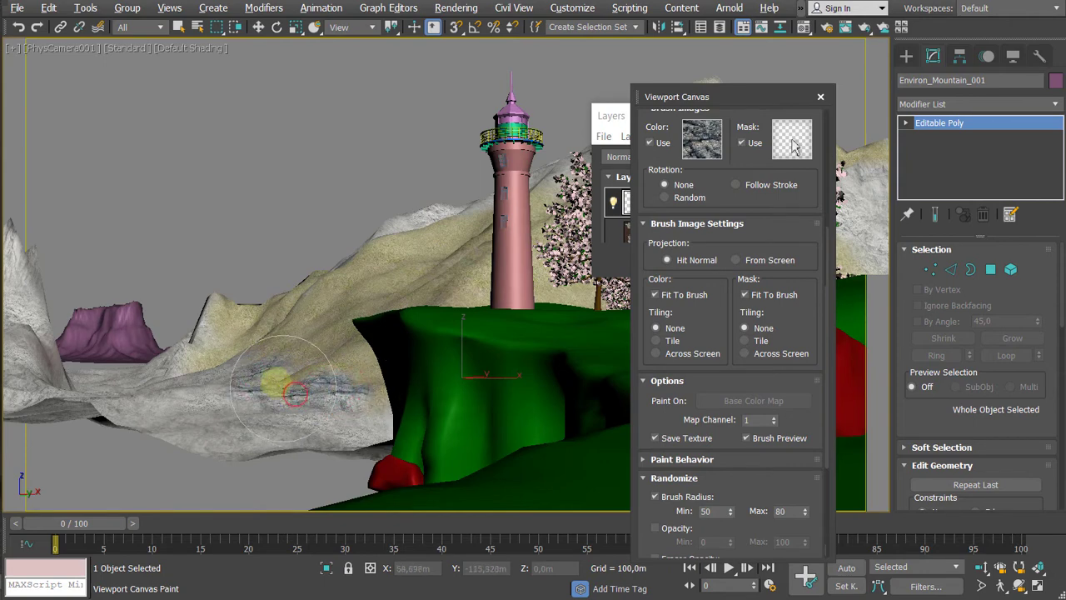
mouse_move(231, 393)
left_mouse_down()
mouse_move(405, 393)
mouse_move(318, 359)
left_mouse_up()
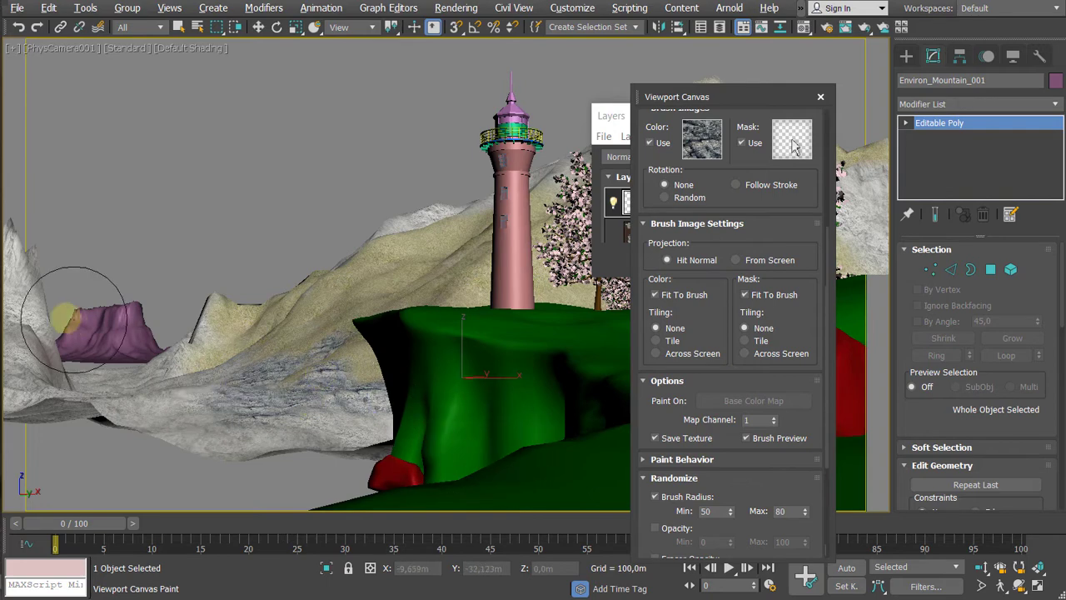
left_click_drag(23, 334, 20, 305)
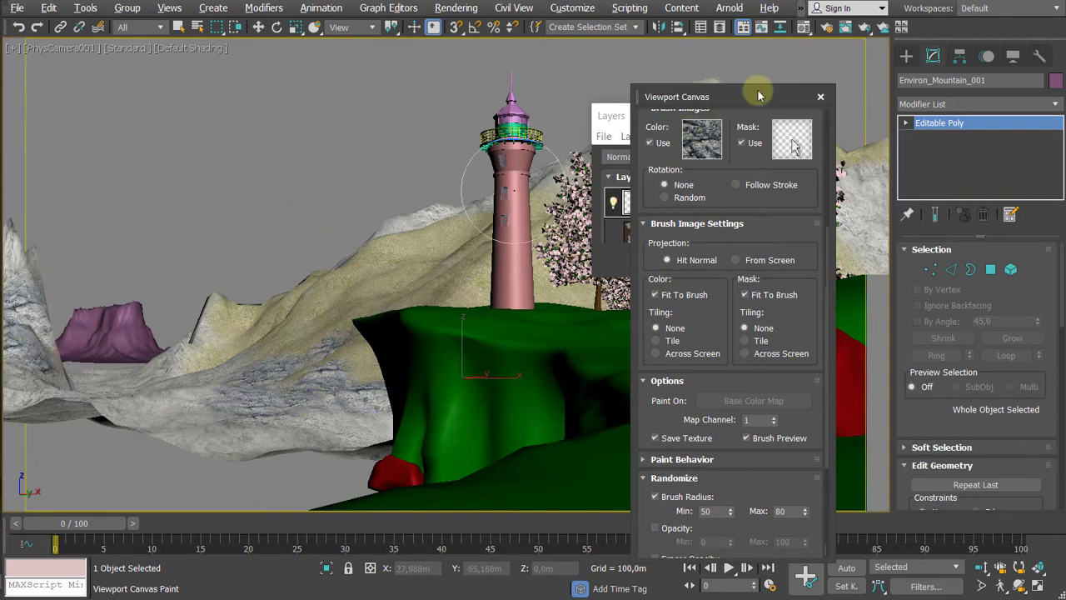
Step: Paint blue-grey rock on the summit behind the trees and the ridge beside the lighthouse, moving the floating windows out of the way
left_click_drag(758, 96, 343, 109)
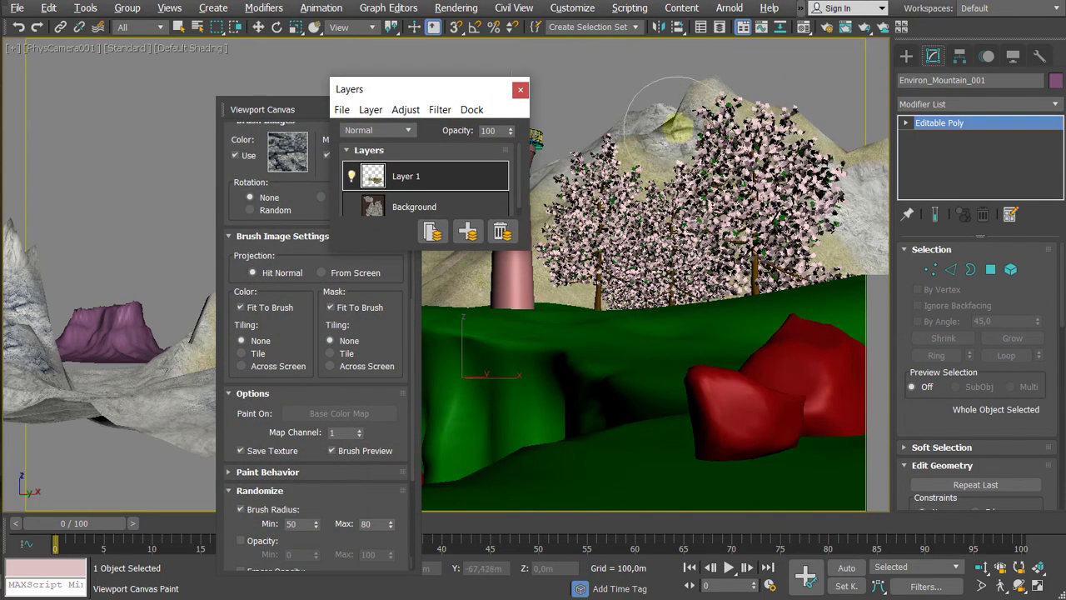
mouse_move(640, 116)
left_mouse_down()
mouse_move(755, 98)
mouse_move(722, 109)
mouse_move(754, 89)
mouse_move(784, 100)
mouse_move(716, 78)
left_mouse_up()
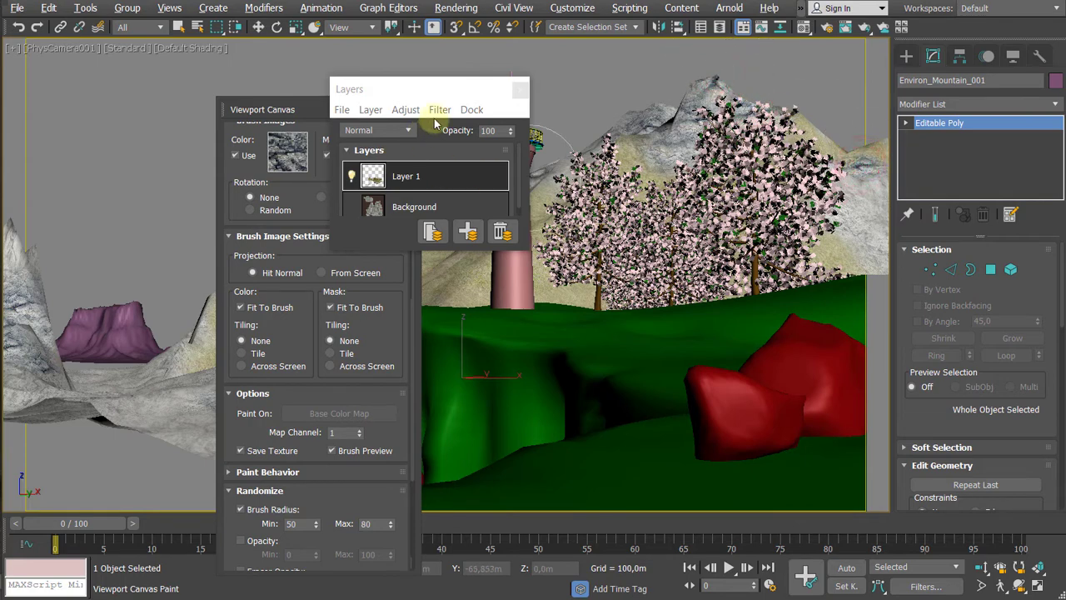
left_click_drag(437, 89, 587, 106)
left_click_drag(333, 107, 245, 106)
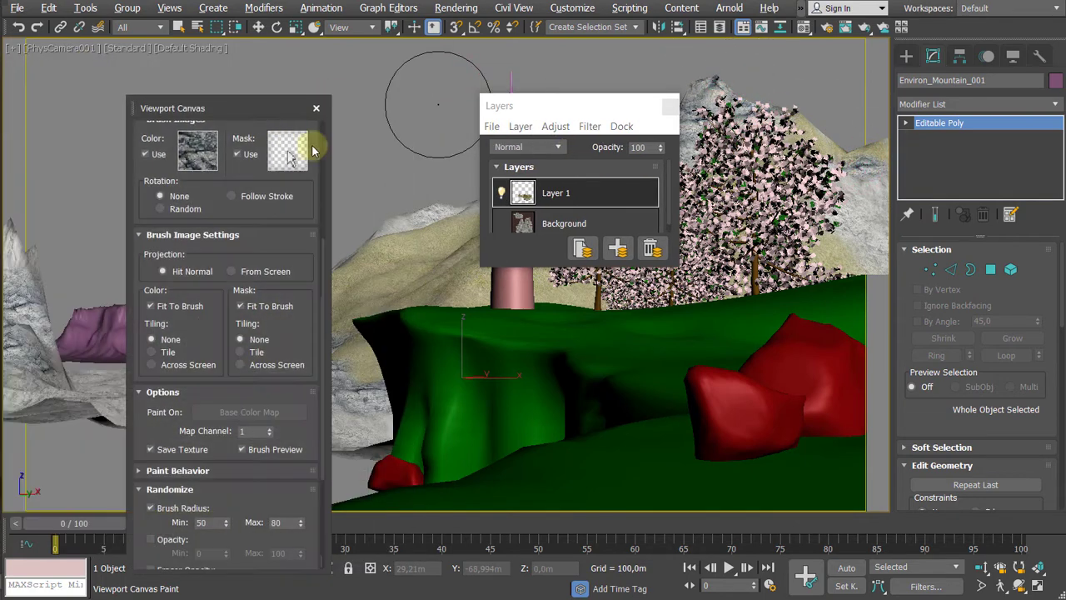
mouse_move(390, 225)
left_mouse_down()
mouse_move(404, 249)
mouse_move(435, 229)
mouse_move(405, 203)
left_mouse_up()
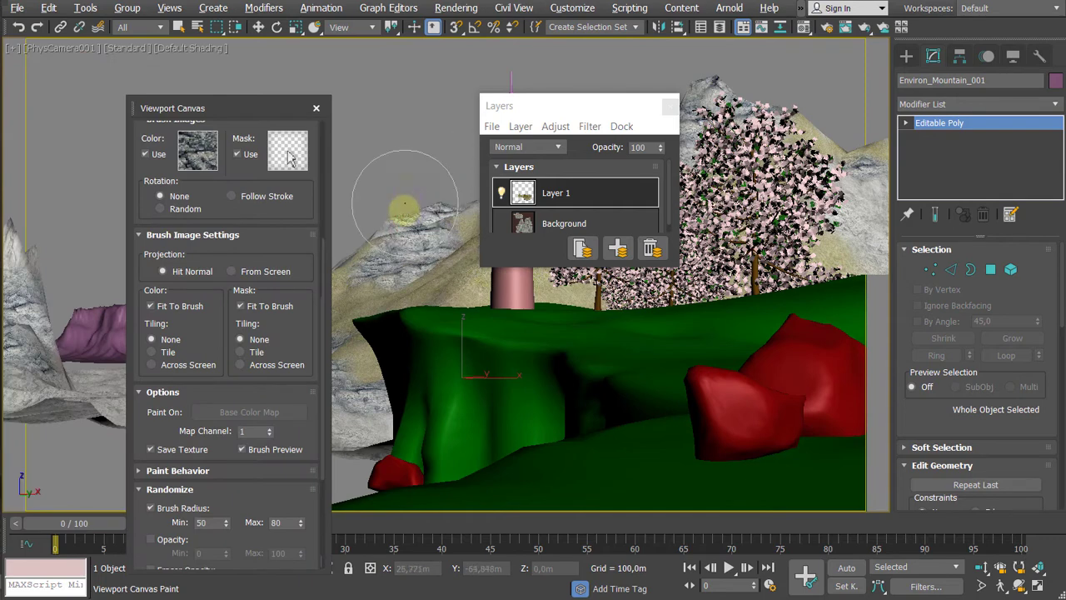
left_click(467, 197)
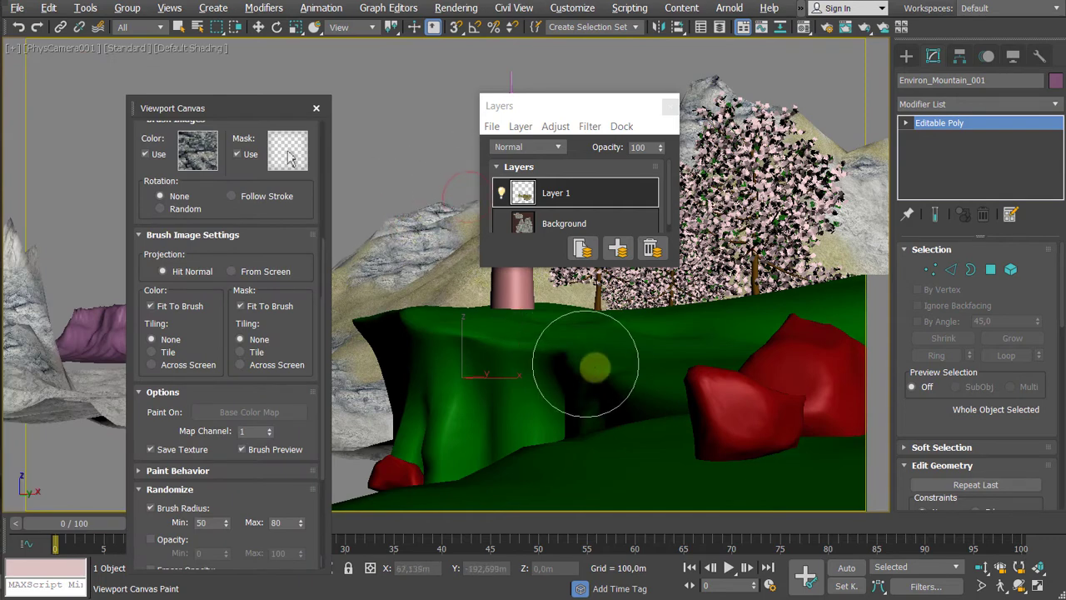
Step: Set the brush color image to the snow custom map and paint snow on the summit and the ridge beside the lighthouse
left_click(207, 159)
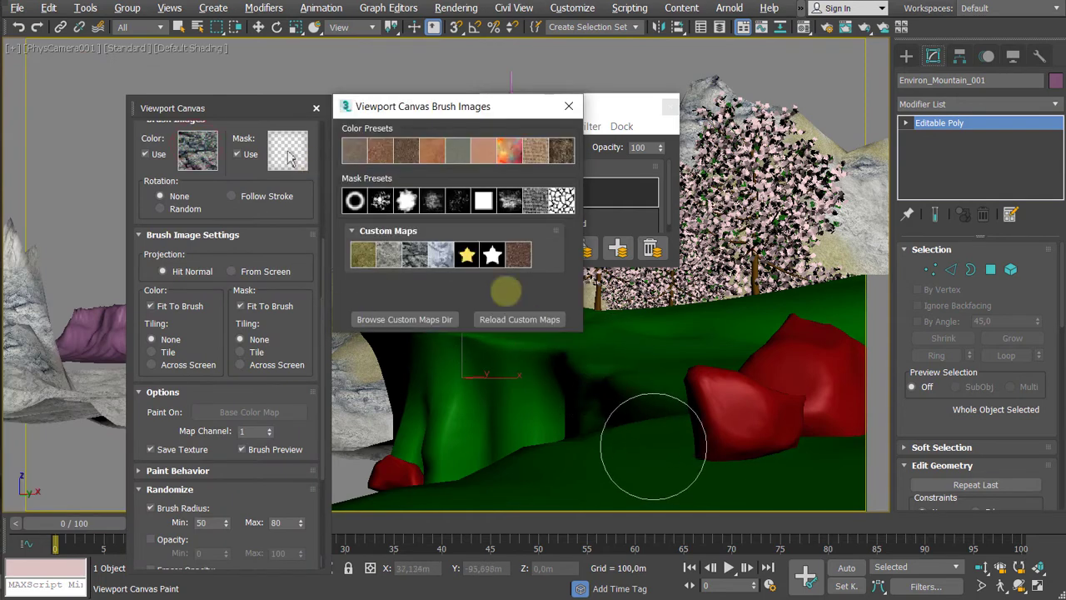
left_click(443, 265)
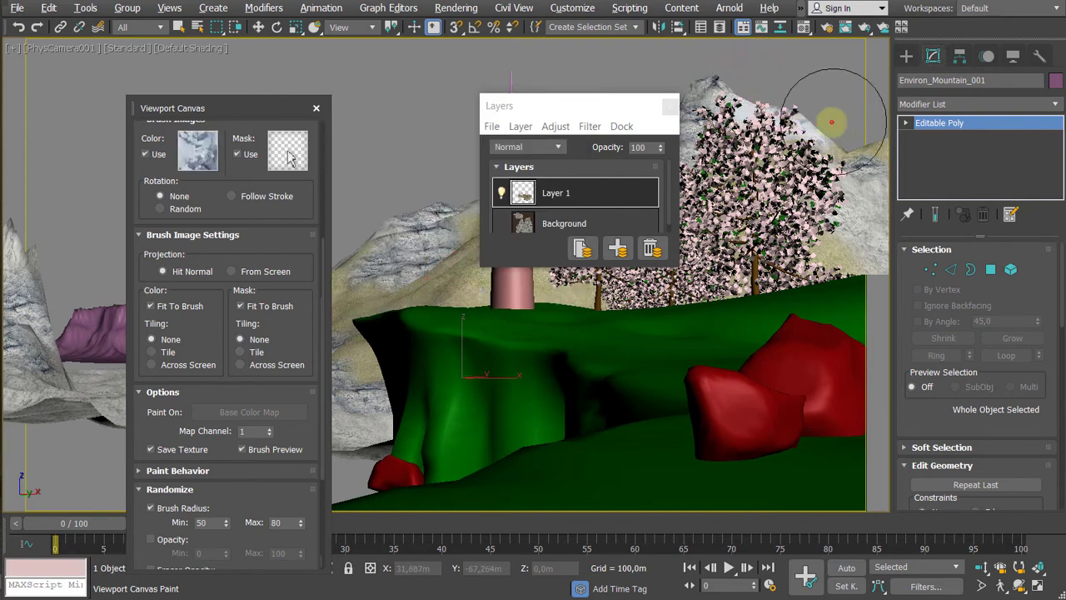
left_click(718, 118)
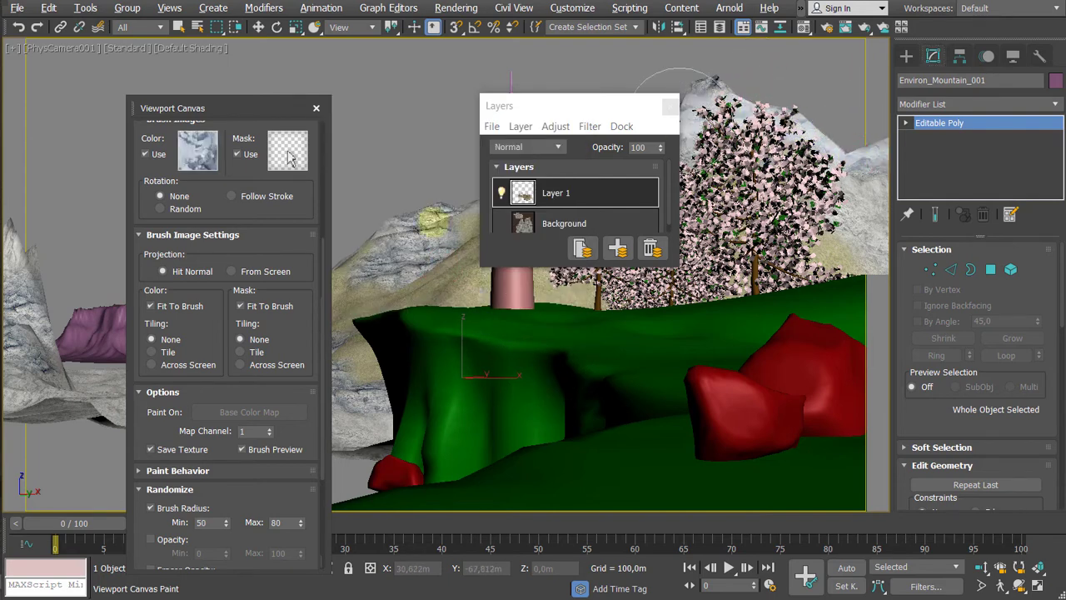
left_click(426, 224)
mouse_move(340, 257)
left_mouse_down()
mouse_move(462, 217)
mouse_move(428, 279)
left_mouse_up()
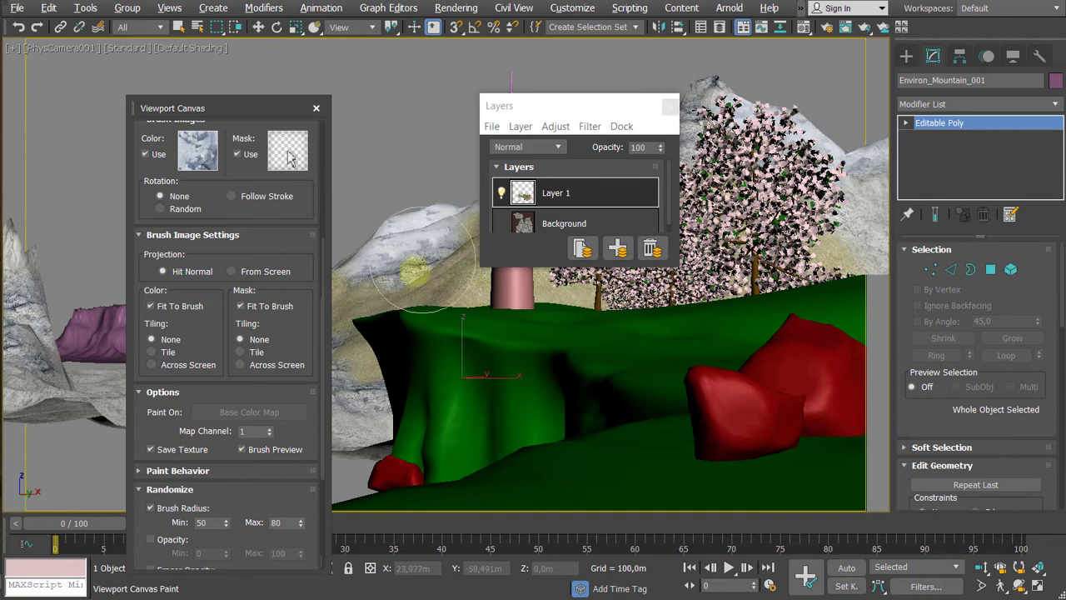
Step: Rearrange the Layers and Viewport Canvas windows to uncover the lighthouse and the painted mountain behind it
left_click_drag(569, 108, 593, 99)
left_click_drag(699, 93, 847, 96)
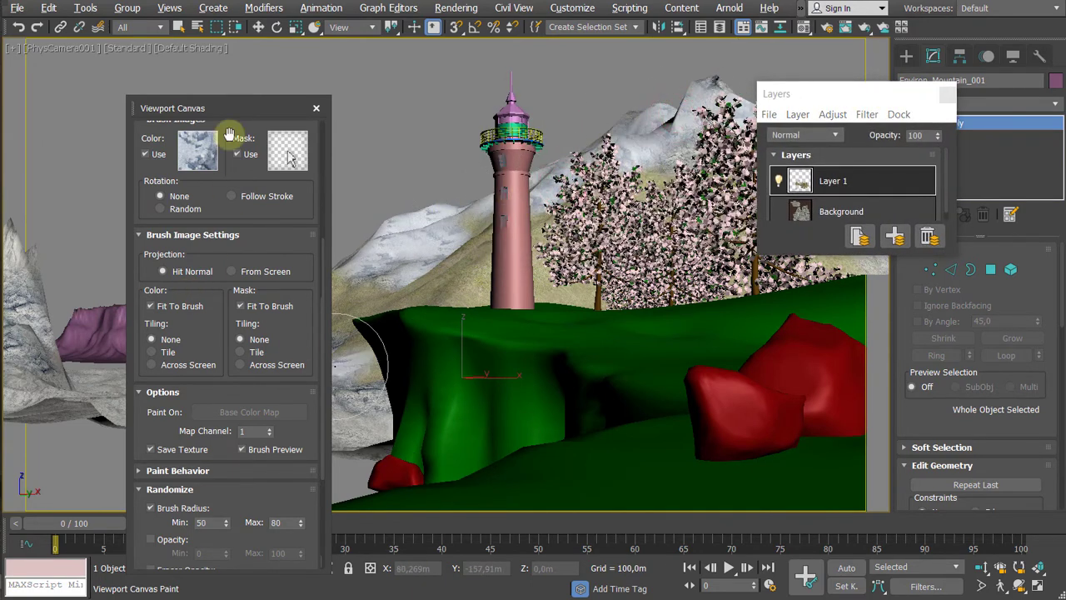
left_click_drag(255, 125, 313, 99)
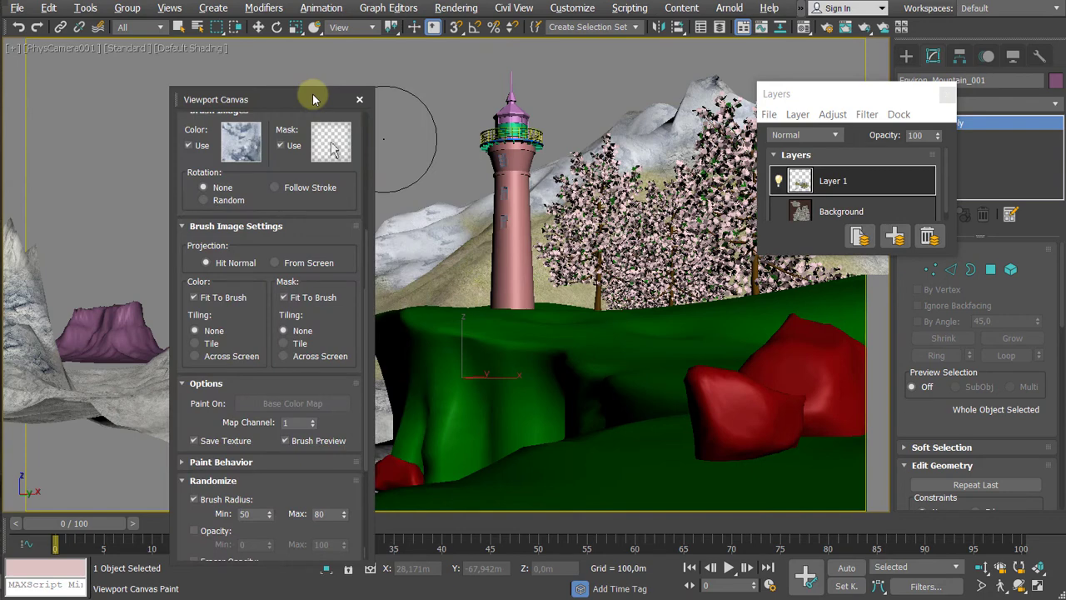
left_click_drag(313, 99, 235, 76)
left_click_drag(851, 109, 453, 114)
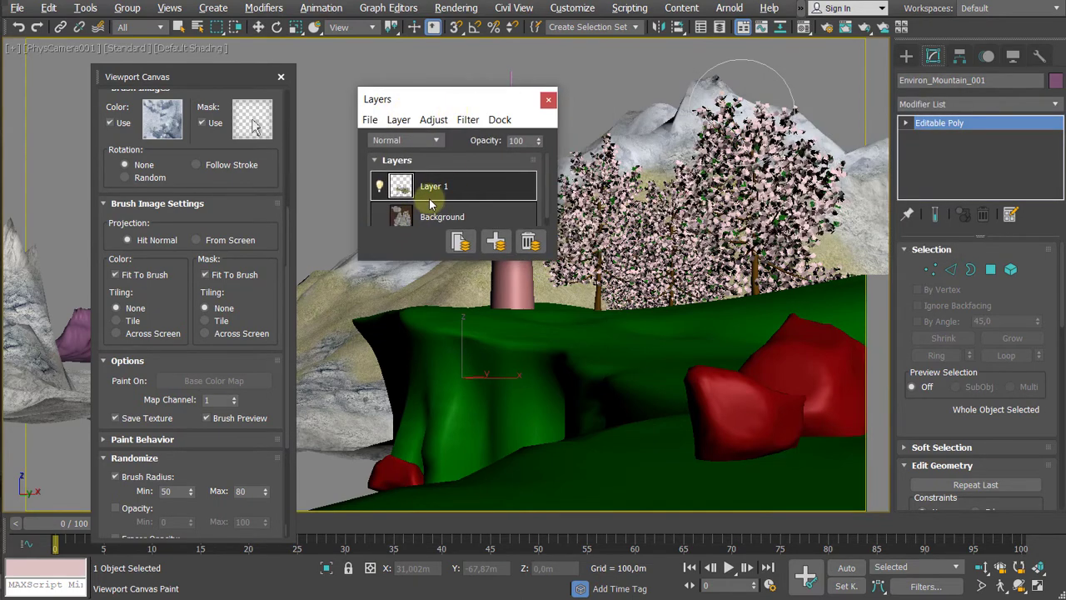
left_click_drag(471, 107, 288, 116)
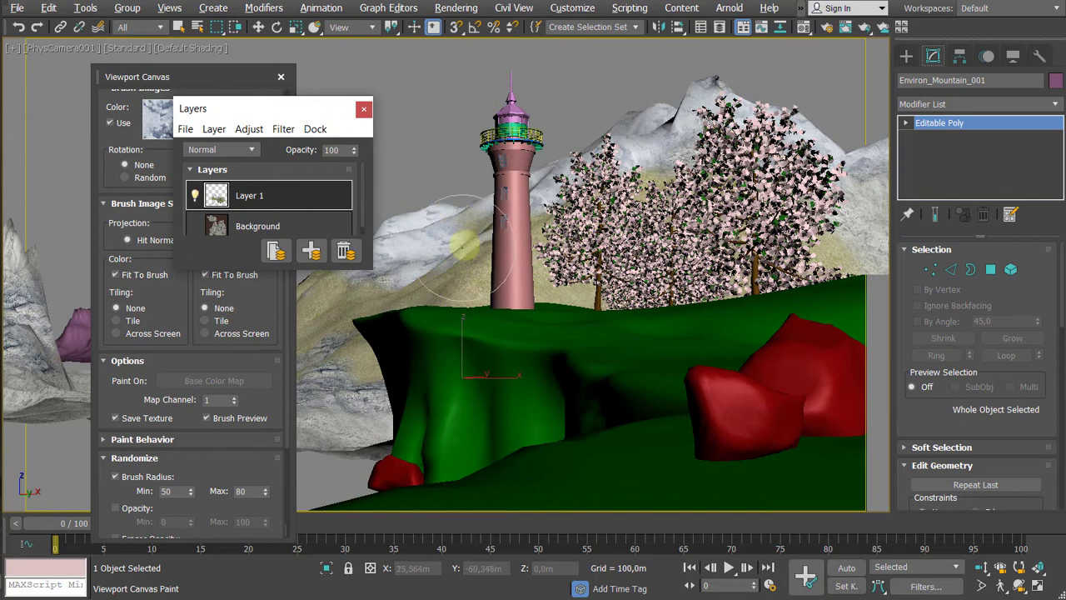
Step: Set the brush color image back to the blue-grey rock custom map and paint rock along the slope just behind the lighthouse
left_click(161, 120)
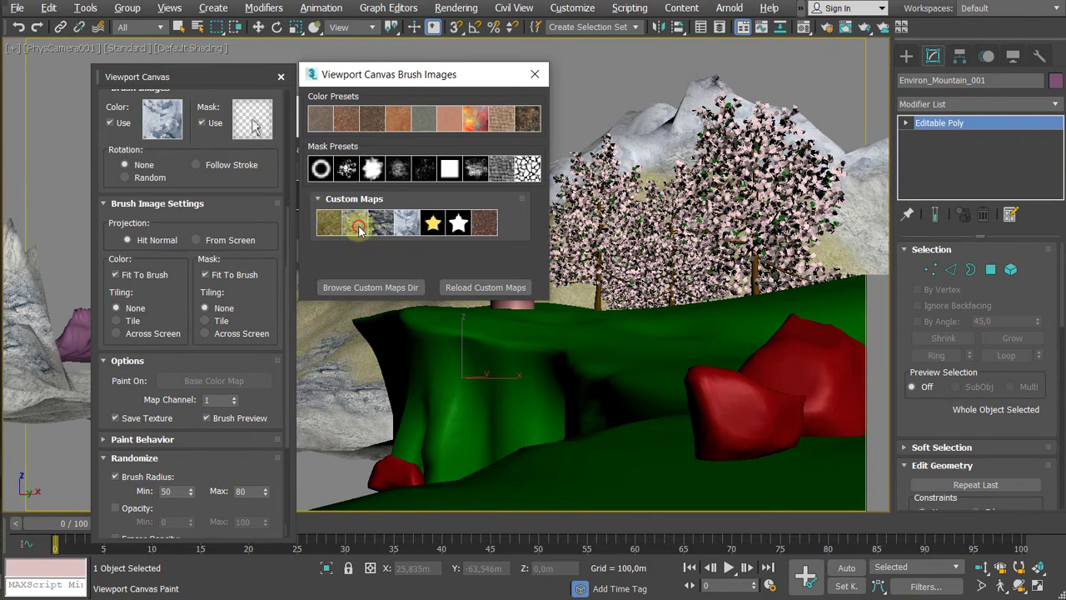
left_click(359, 227)
left_click(164, 108)
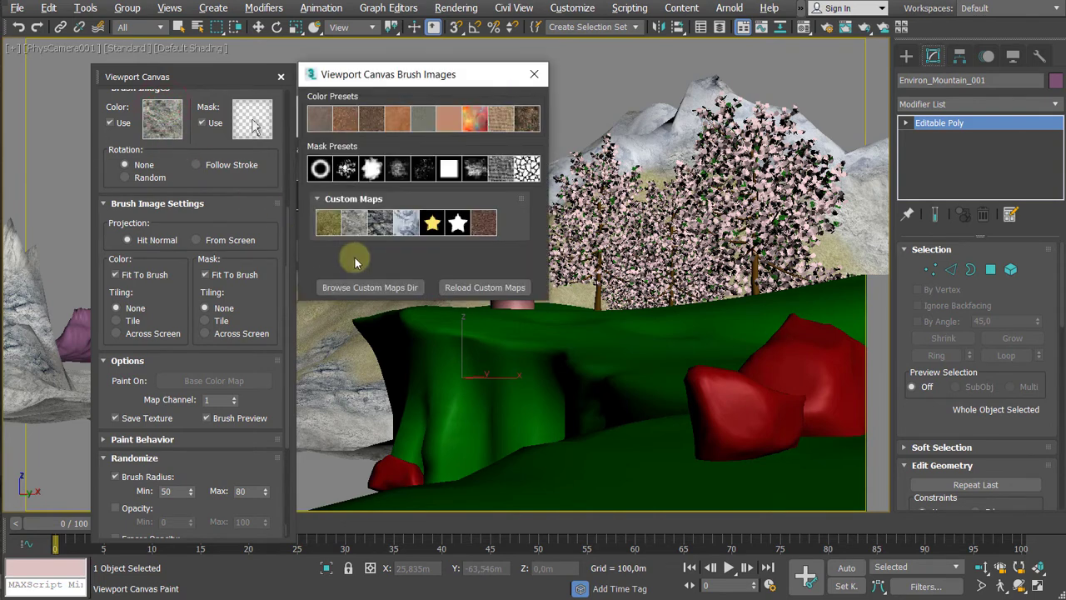
left_click(386, 225)
mouse_move(408, 266)
left_mouse_down()
mouse_move(367, 284)
mouse_move(429, 250)
mouse_move(433, 261)
left_mouse_up()
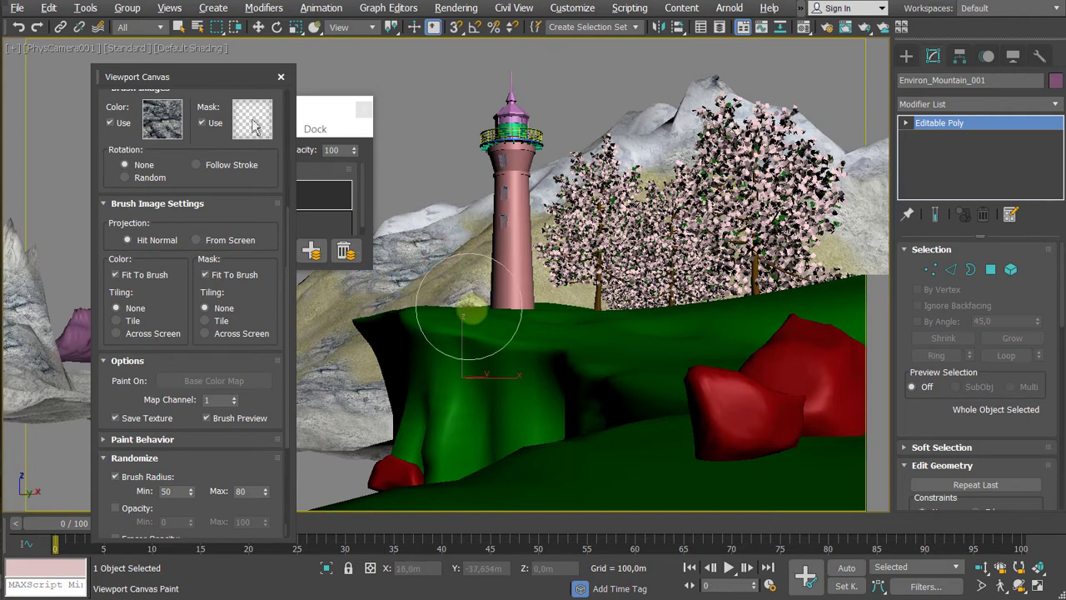
mouse_move(444, 255)
left_mouse_down()
mouse_move(421, 250)
mouse_move(453, 250)
mouse_move(484, 283)
left_mouse_up()
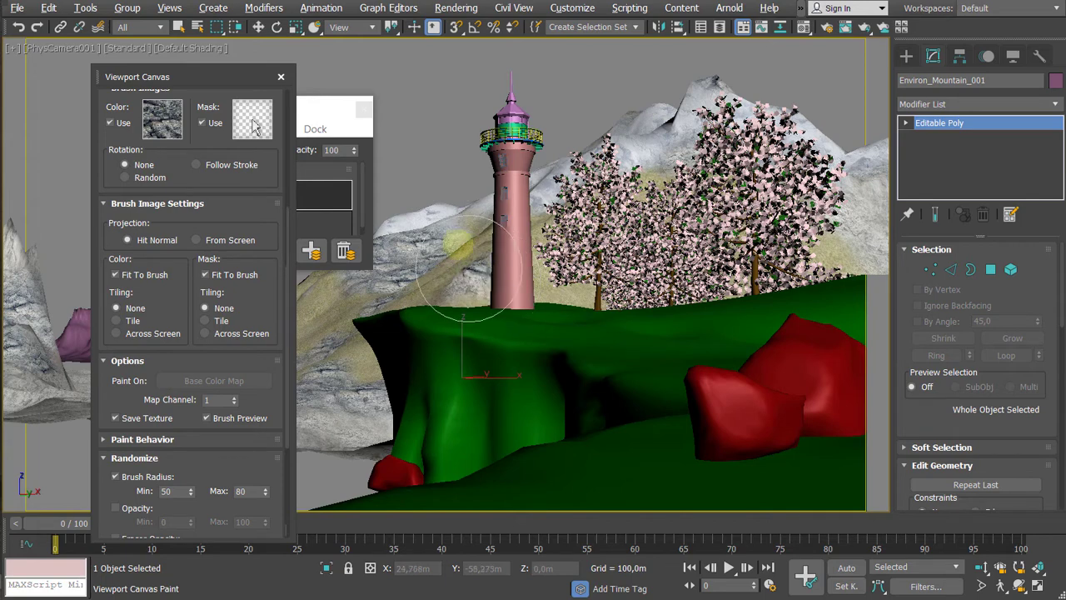
Step: End the painting session, choose to save the layers as a PSD file, and browse to the LightHouse project's Maps folder
right_click(444, 236)
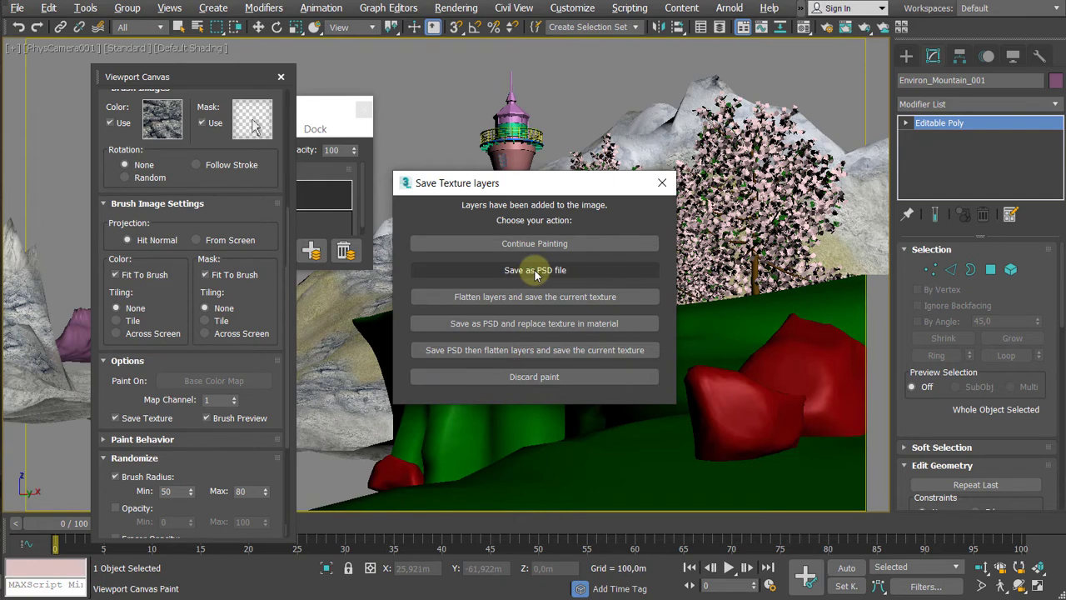
left_click(492, 273)
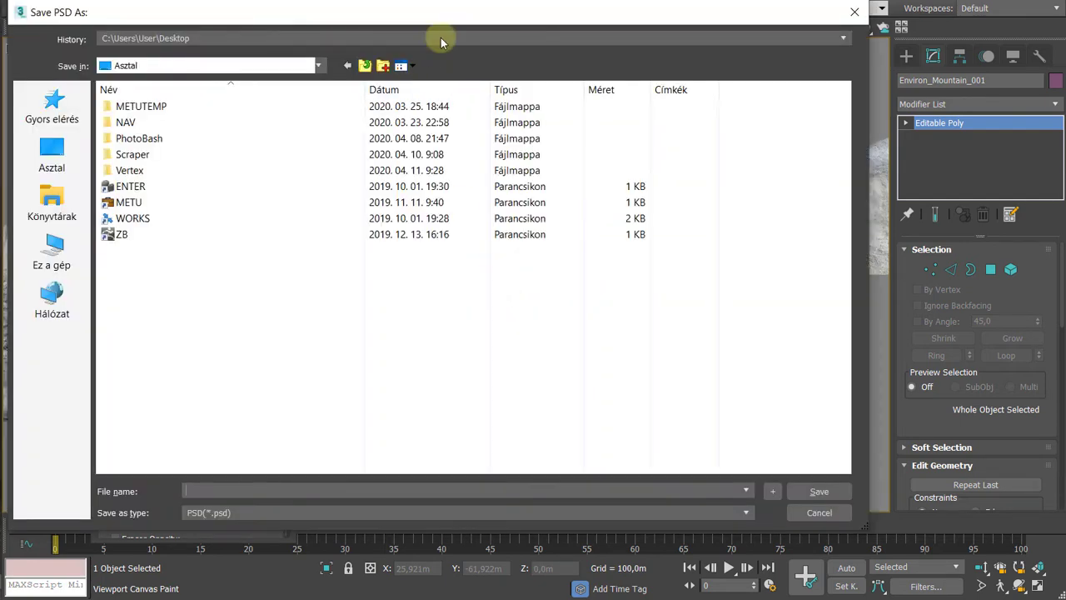
left_click(369, 357)
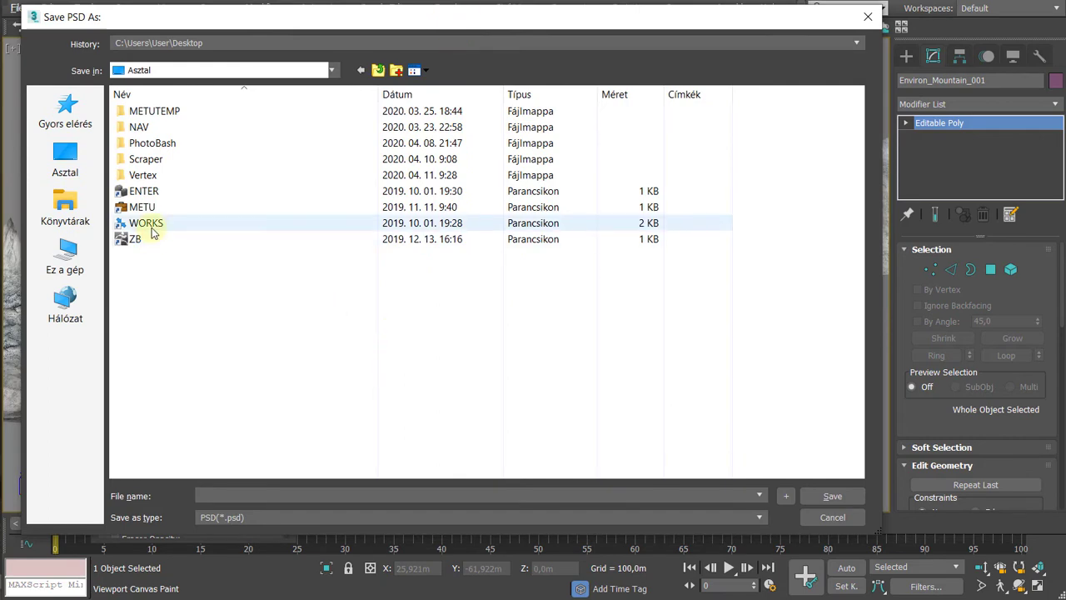
double_click(152, 224)
double_click(150, 143)
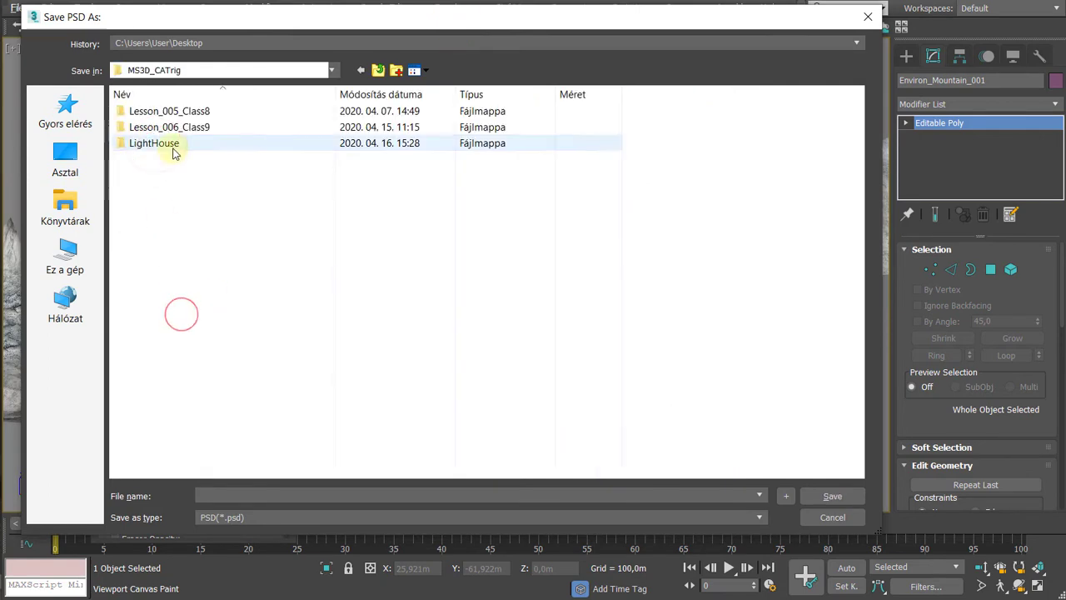
double_click(174, 148)
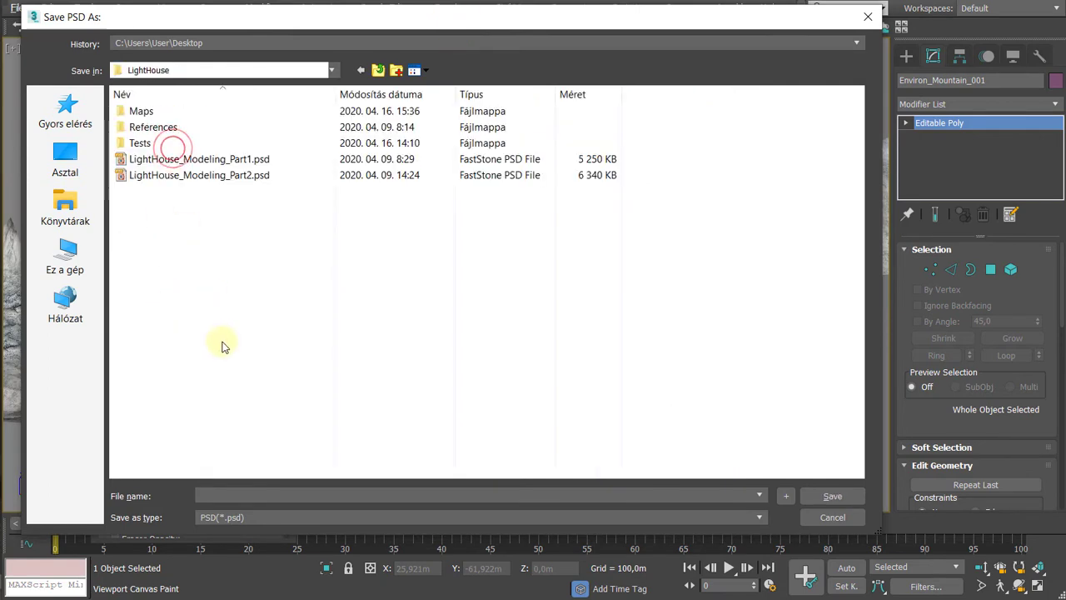
double_click(135, 114)
left_click(330, 393)
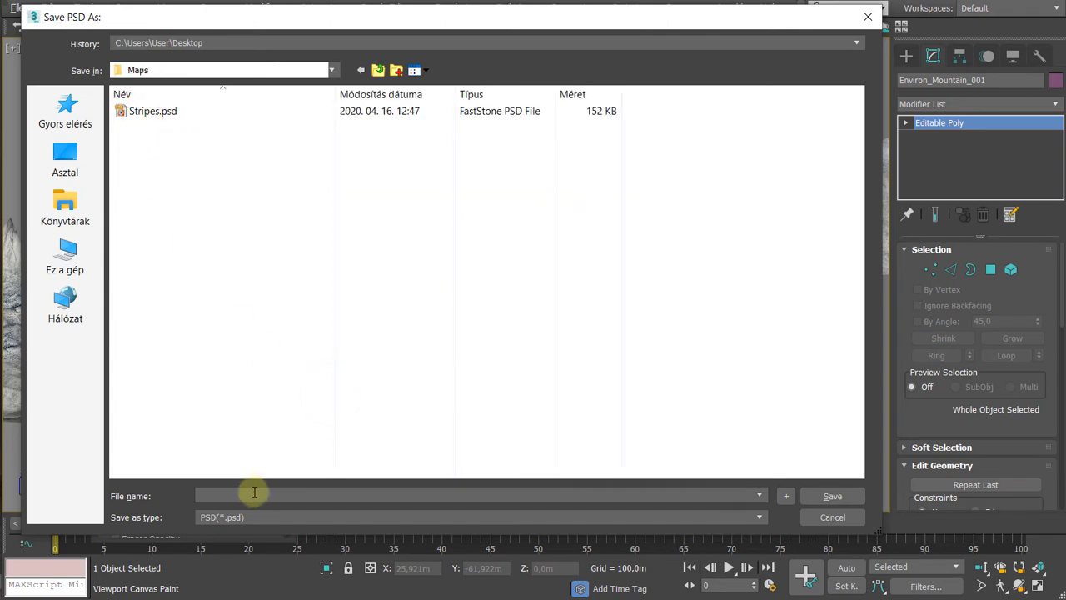
Step: Save the layered texture as Mountain_Paint in PSD format and deselect the mountain
left_click(253, 490)
type("Moun")
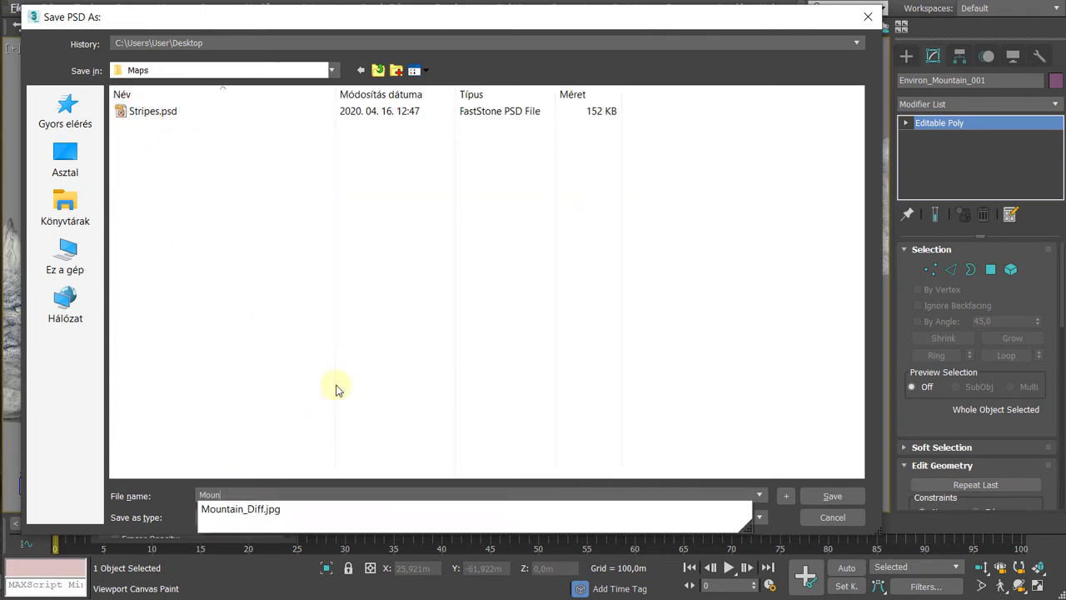
type("tain_Pain")
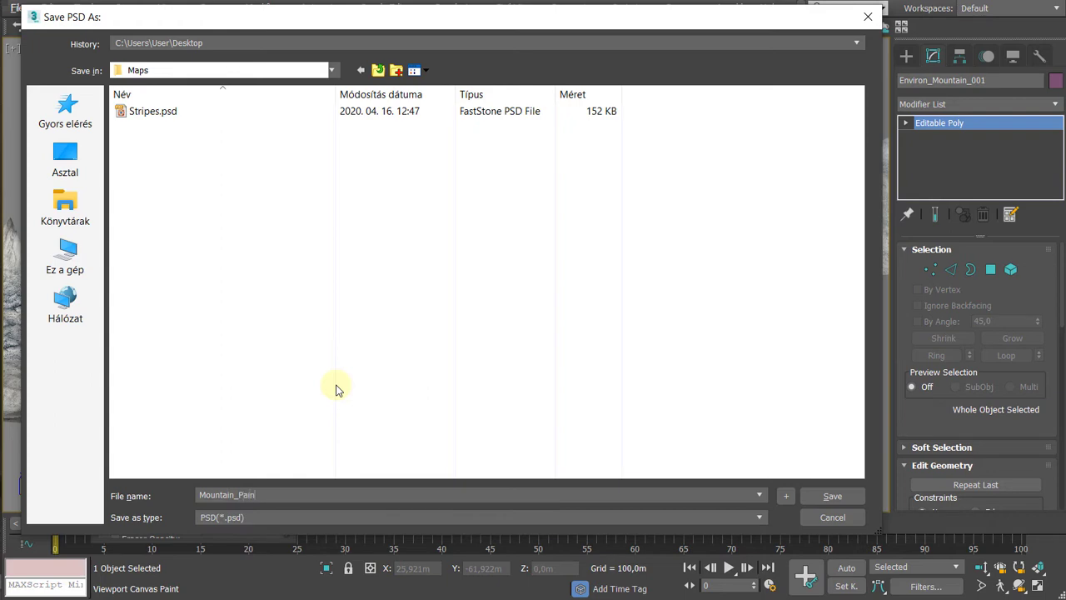
type("z")
key("BackSpace")
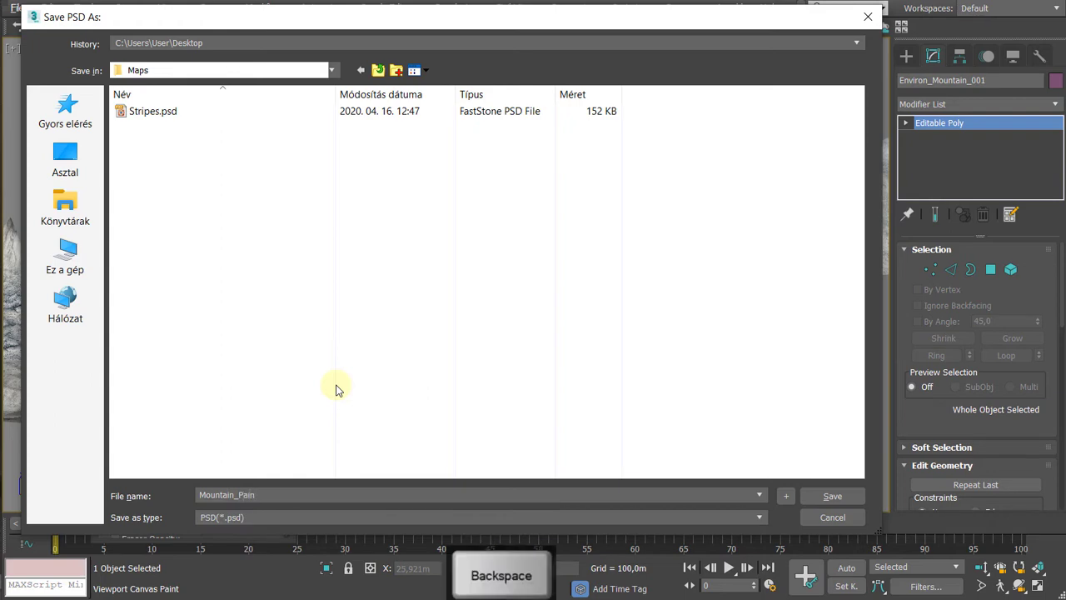
type("t")
left_click(825, 496)
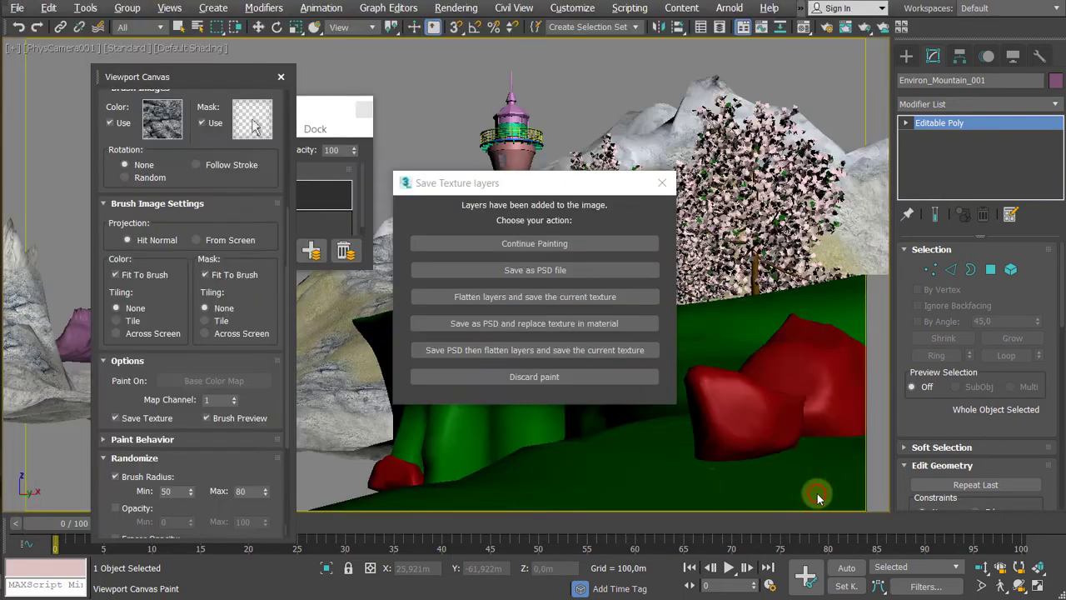
left_click(538, 271)
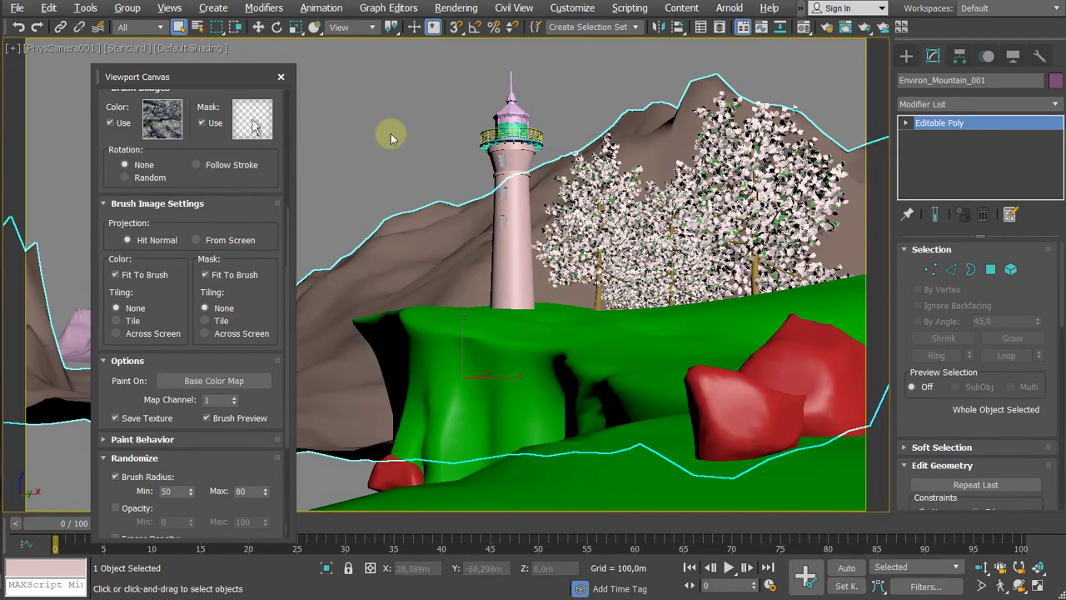
left_click(392, 137)
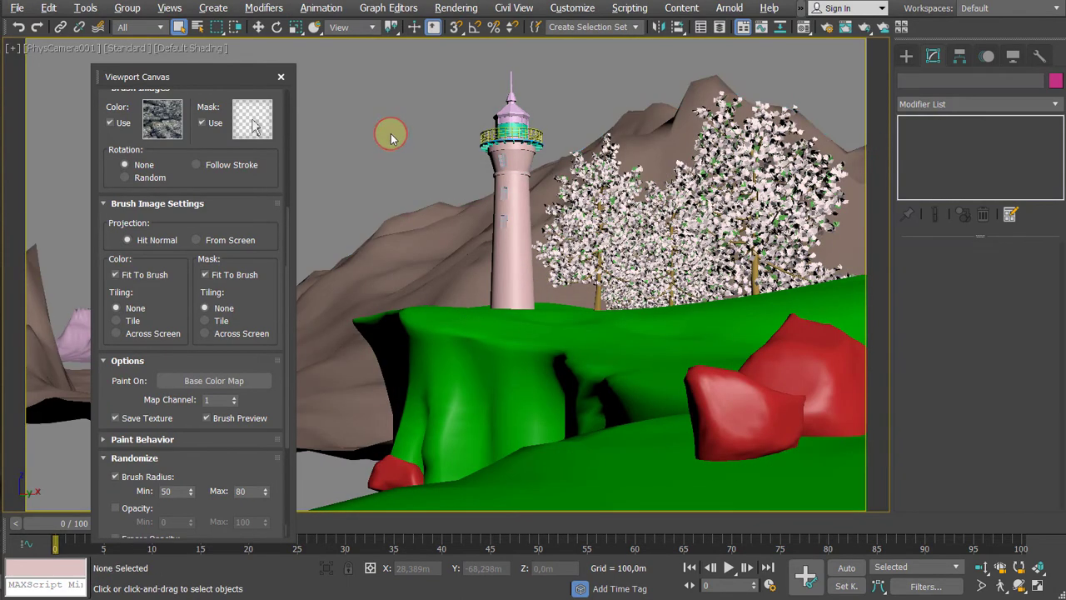
Step: Select the mountain and set up an unused Material Editor sample slot as a Physical Material
left_click(396, 242)
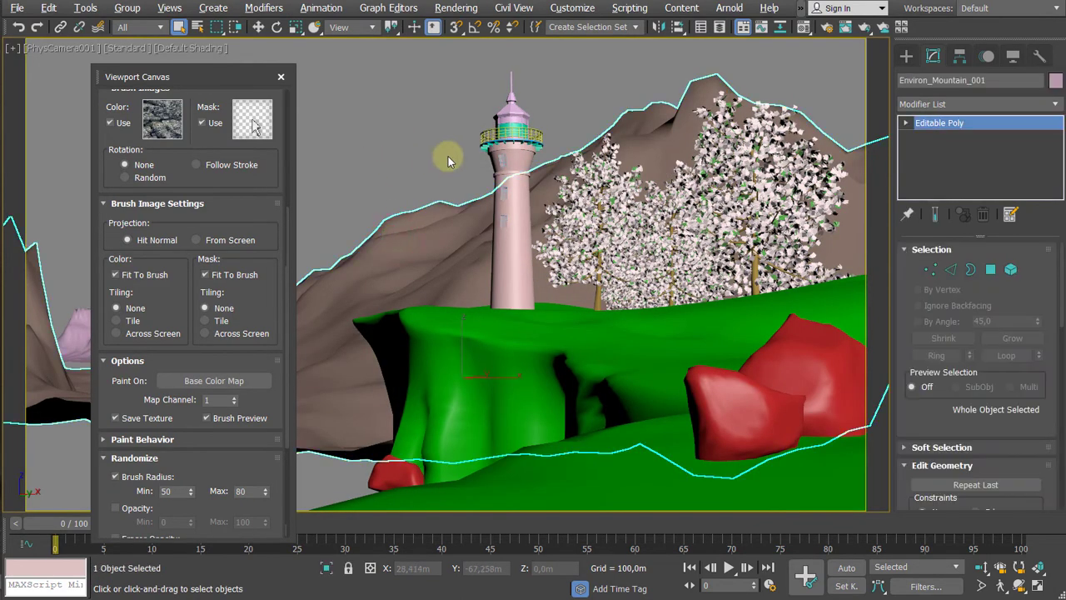
key("m")
left_click(348, 52)
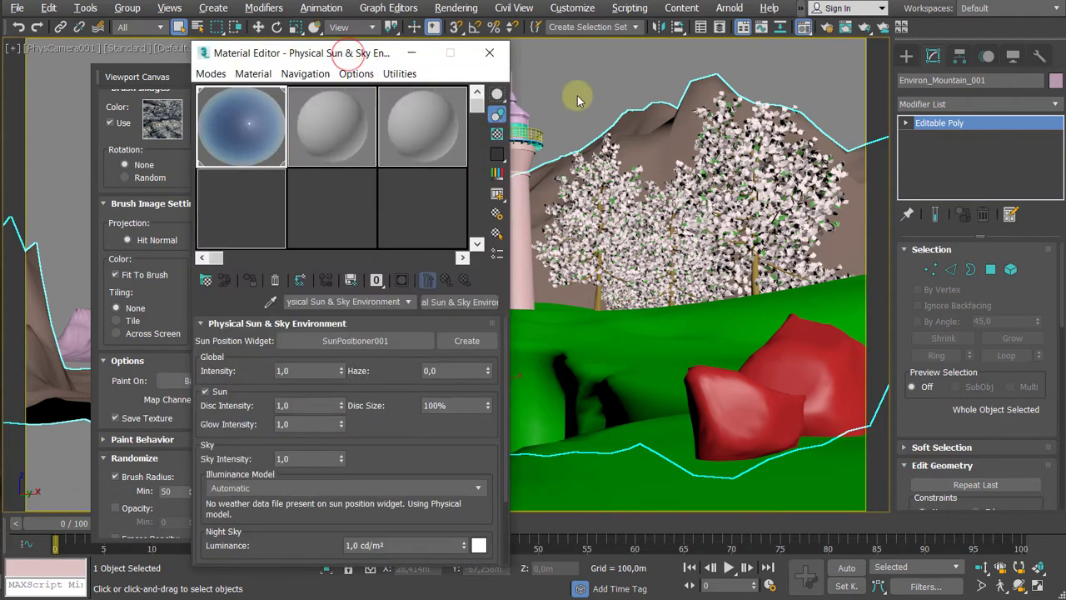
left_click_drag(348, 54, 635, 78)
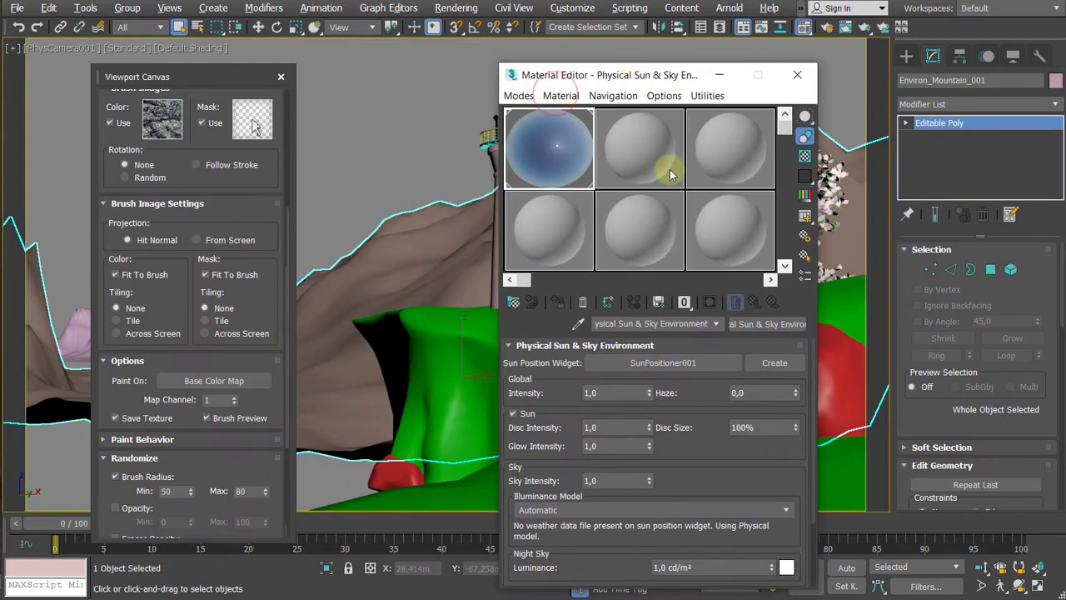
left_click(629, 140)
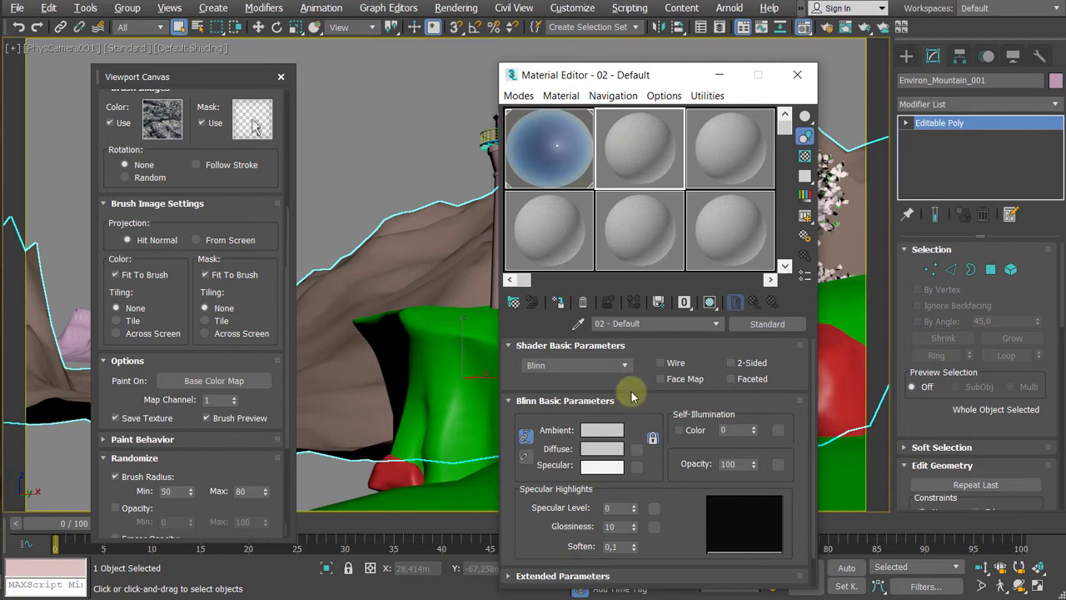
left_click(784, 323)
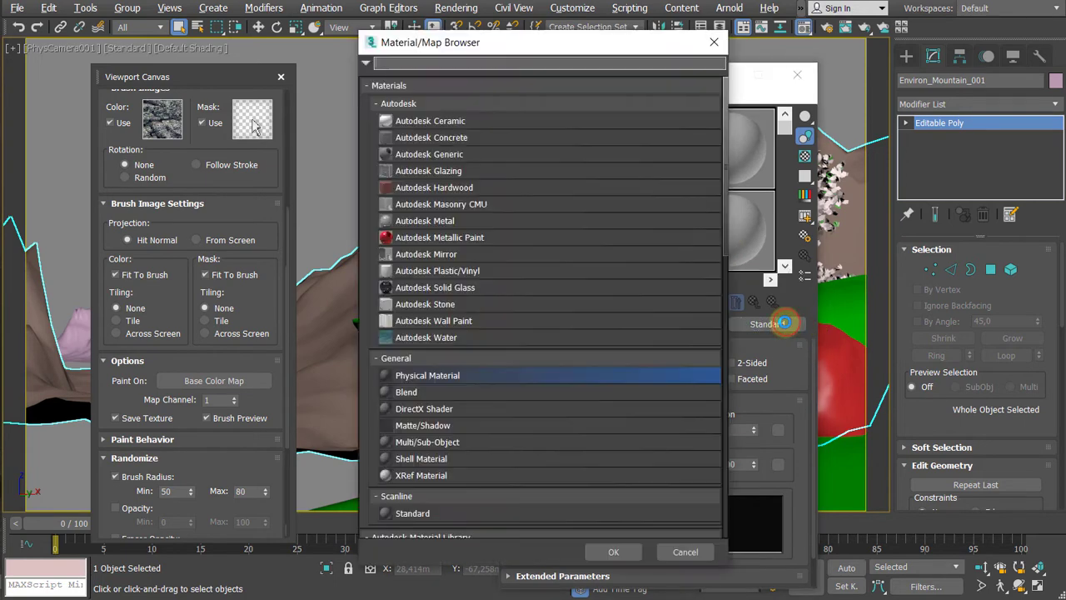
double_click(440, 382)
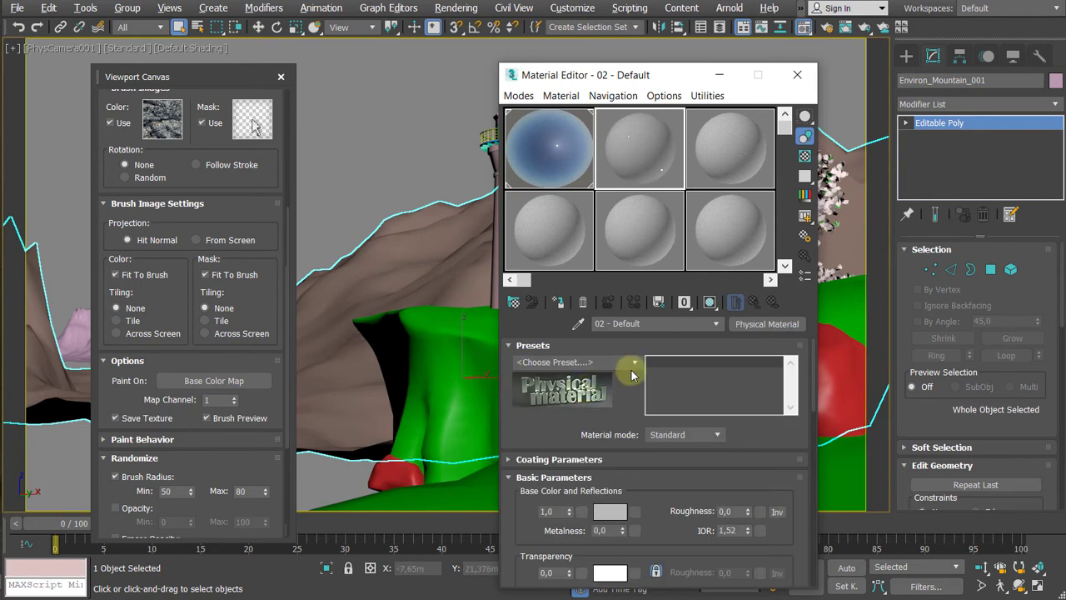
Step: Apply the Matte Paint preset and set the base color to a dark brown with red 0.278, green 0.22, blue 0.2
left_click(633, 364)
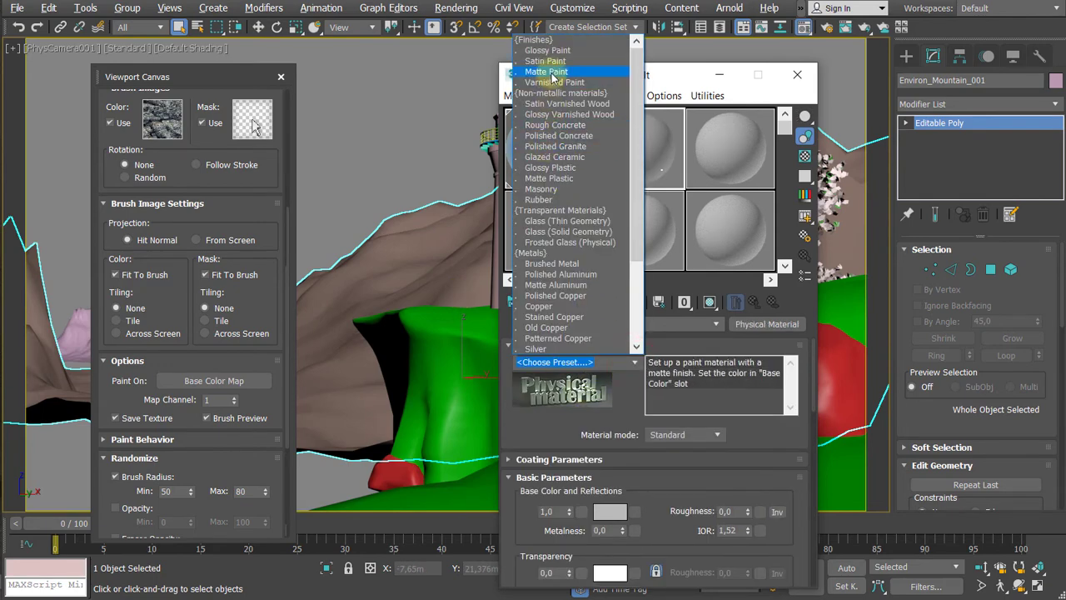
left_click(595, 74)
left_click_drag(638, 75, 648, 53)
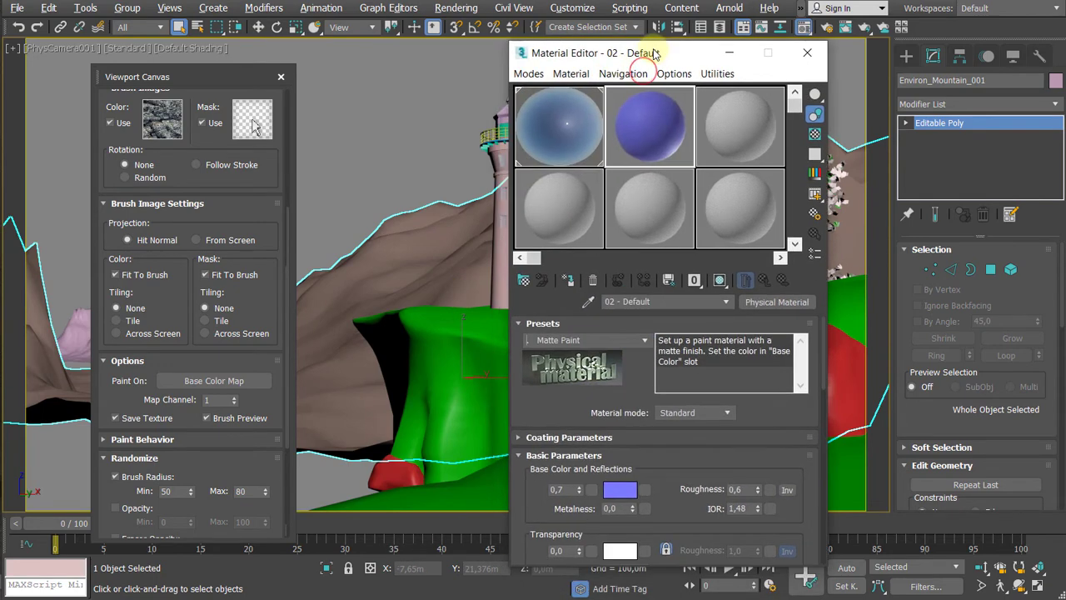
left_click(621, 490)
left_click_drag(190, 125, 201, 237)
left_click(202, 240)
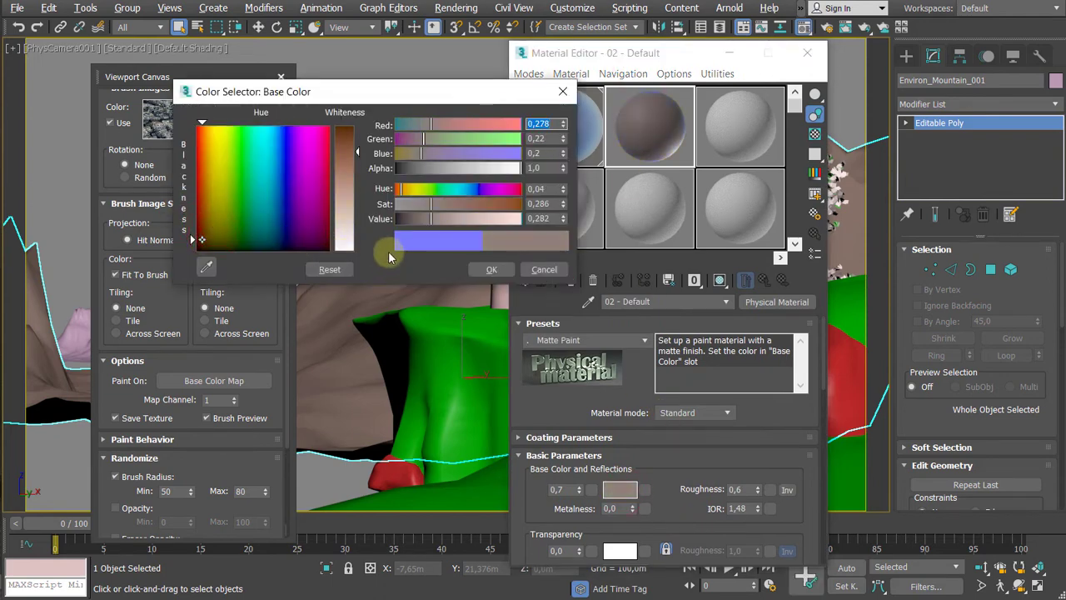
left_click(494, 270)
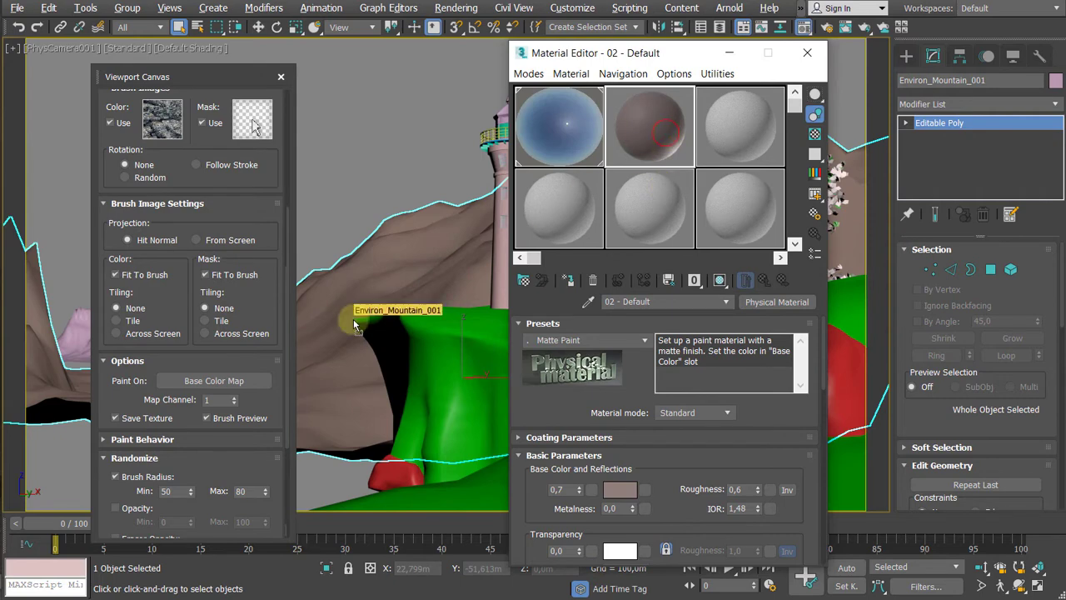
Step: Assign the brown material to Environ_Mountain_001 and name it Mountain
left_click(680, 300)
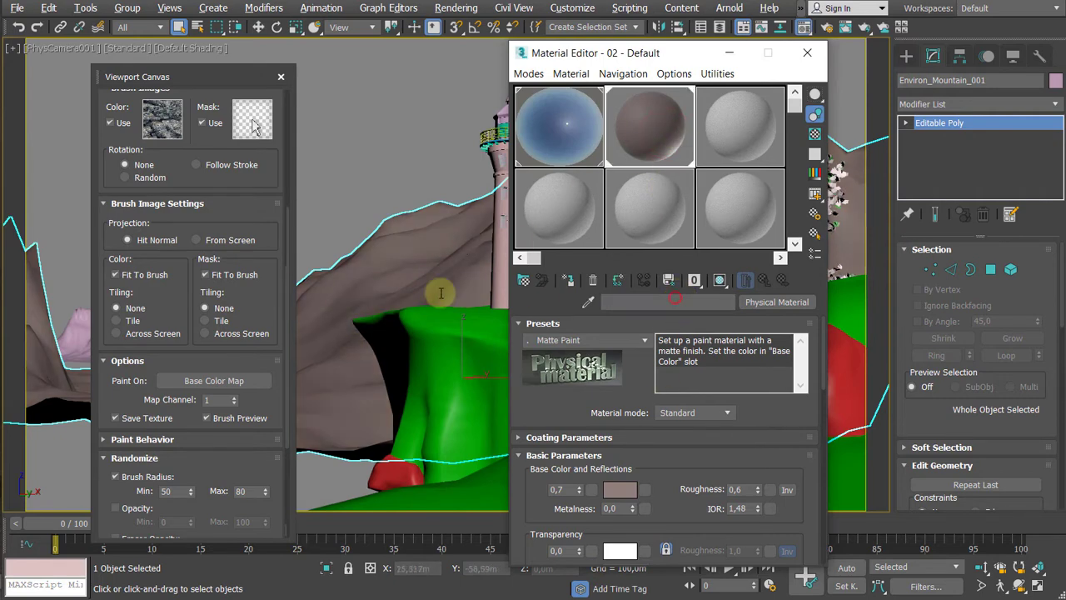
type("e")
key("BackSpace")
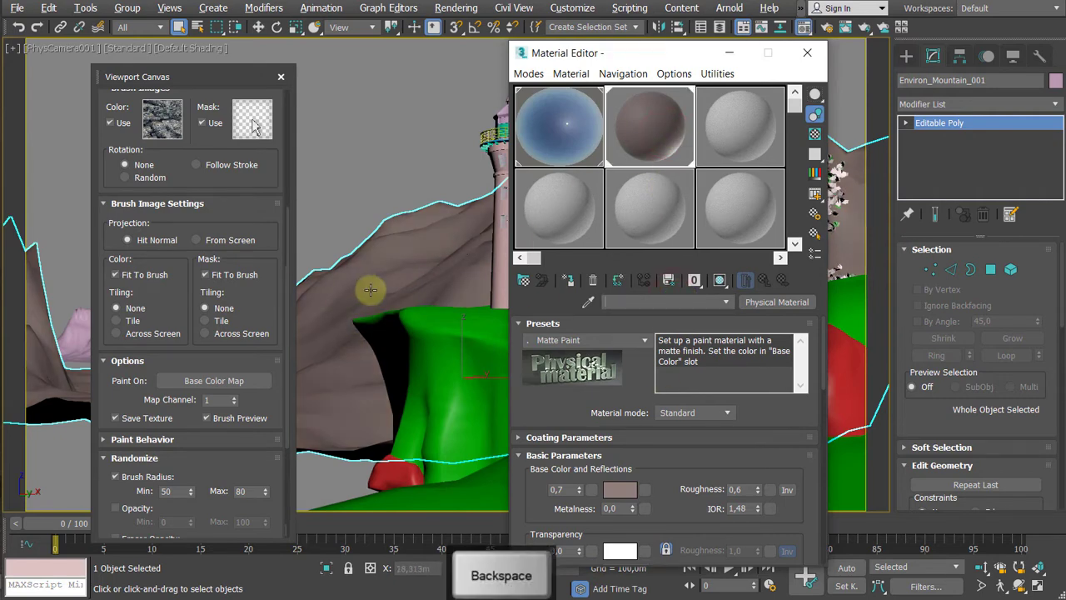
type("Moun")
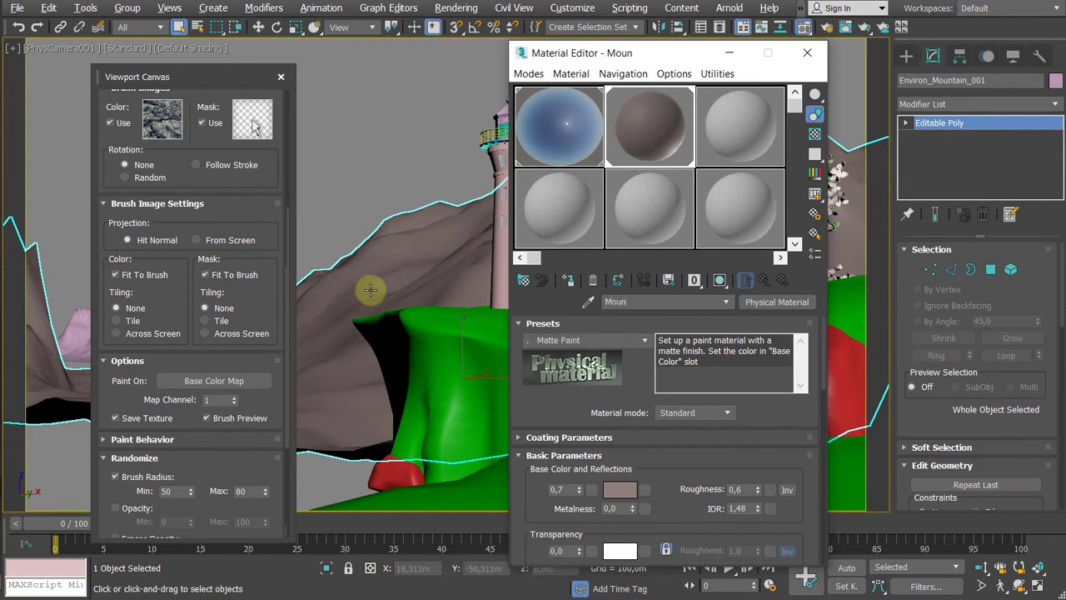
type("tain")
key("Return")
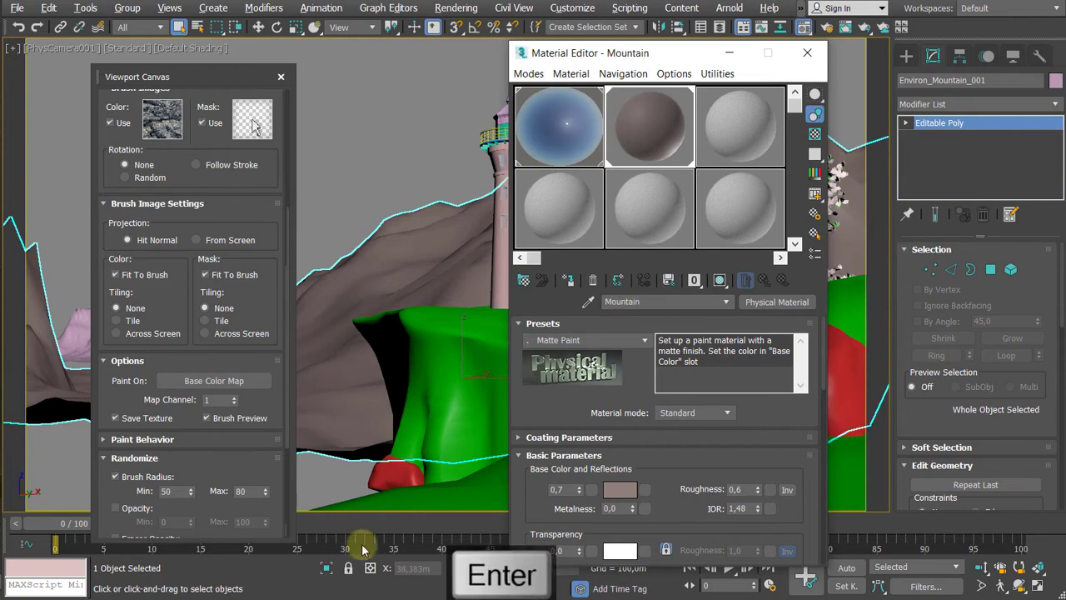
Step: Load Mountain_Paint.psd from the LightHouse Maps folder as the base color bitmap with Collapsed Layers, and show it in the viewport
left_click(633, 491)
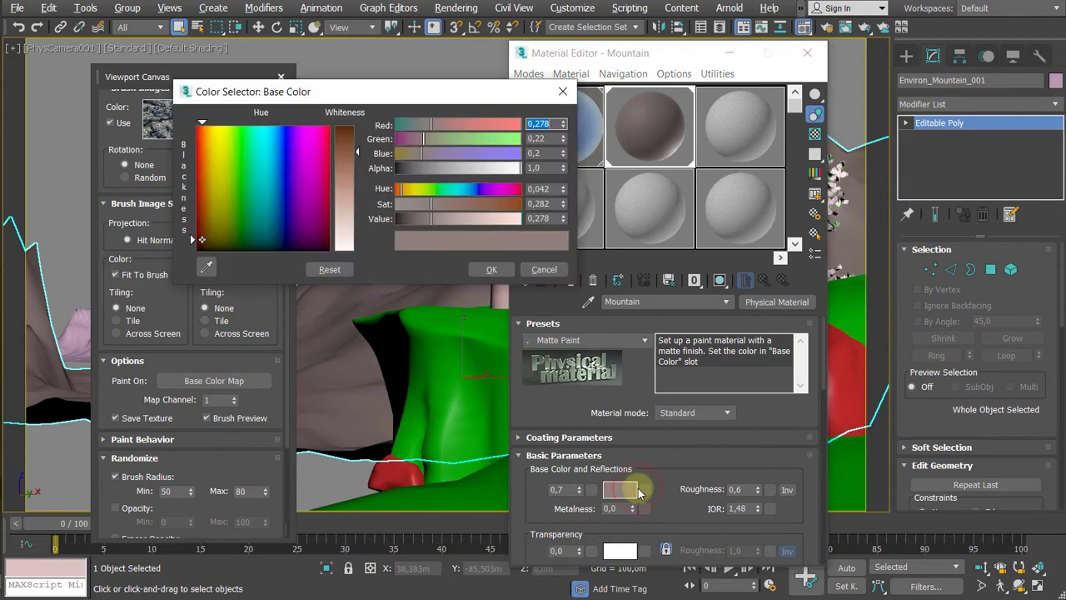
left_click(543, 273)
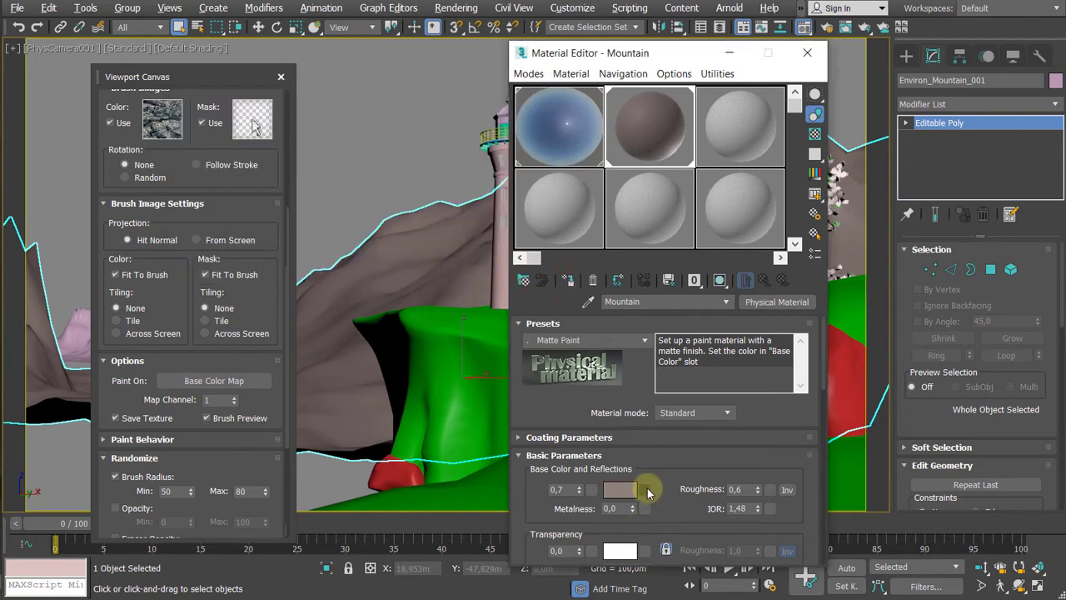
left_click(645, 490)
double_click(411, 122)
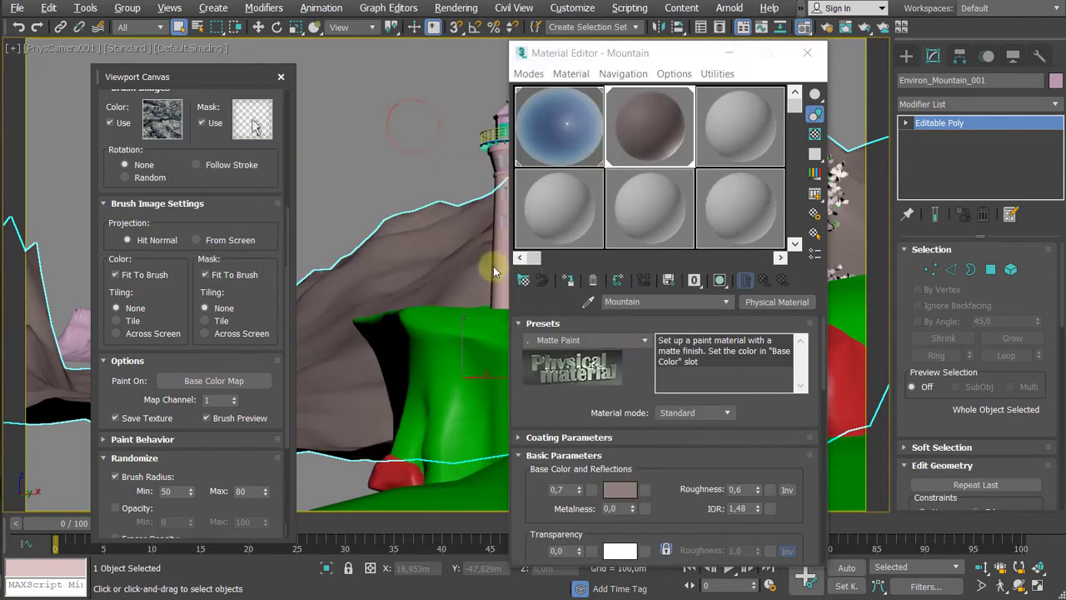
left_click(429, 58)
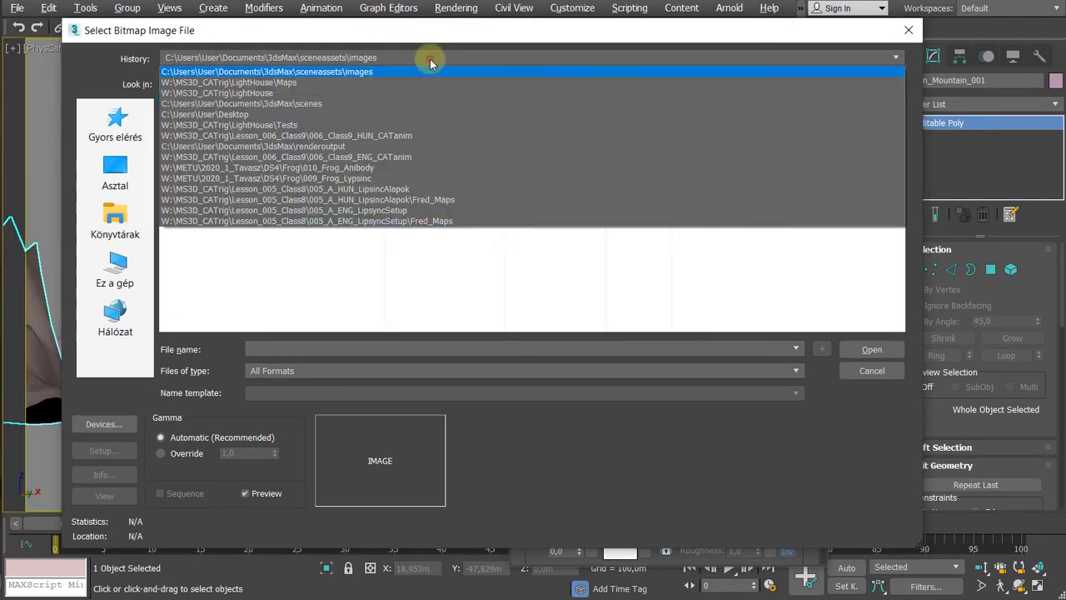
left_click(371, 82)
left_click(314, 269)
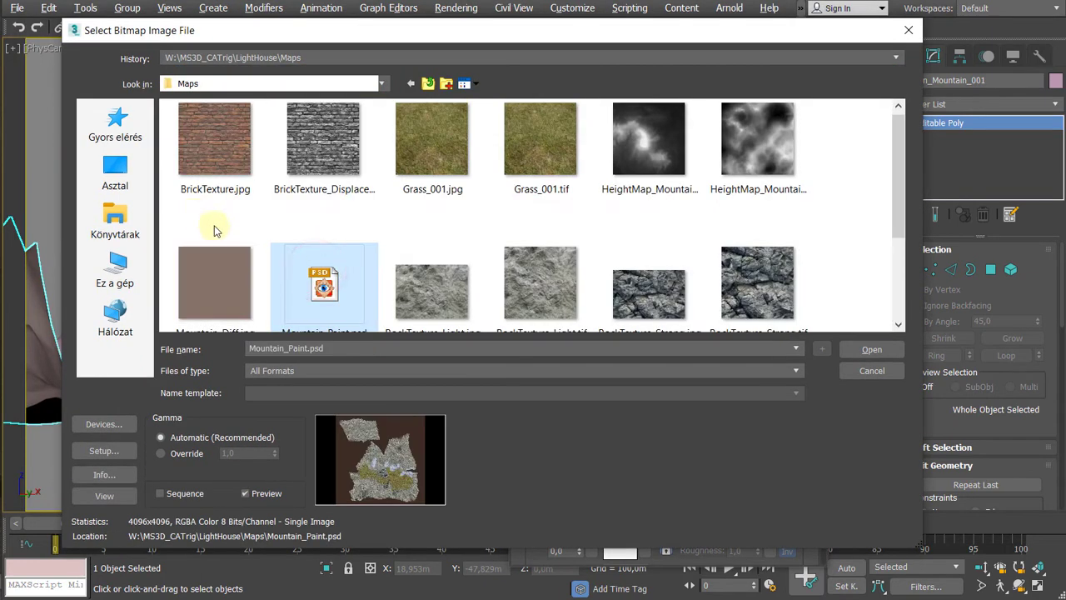
scroll(898, 209, "down", 1)
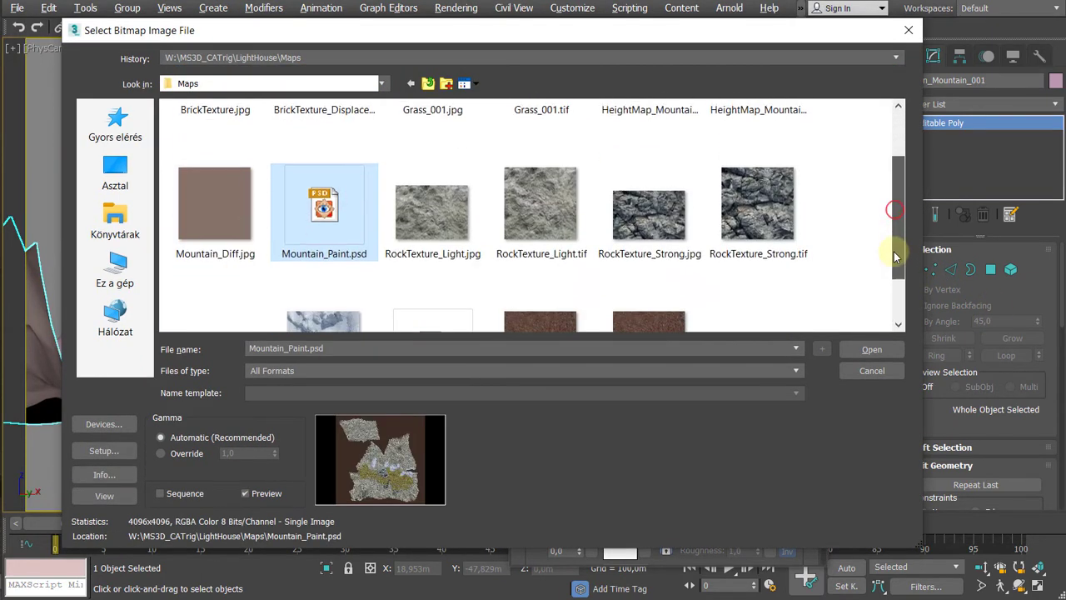
left_click(876, 349)
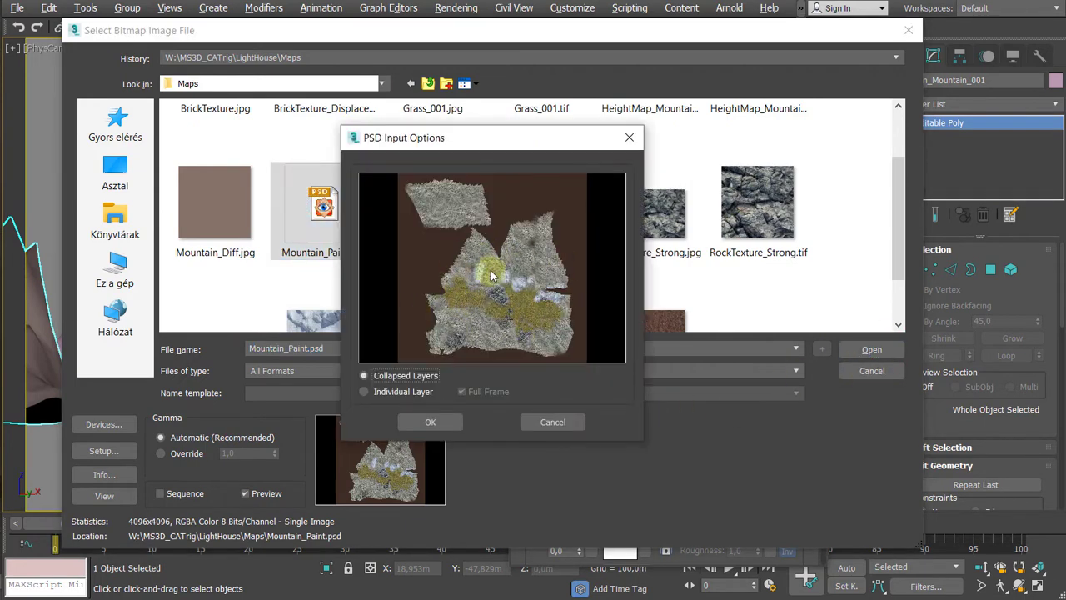
left_click(435, 424)
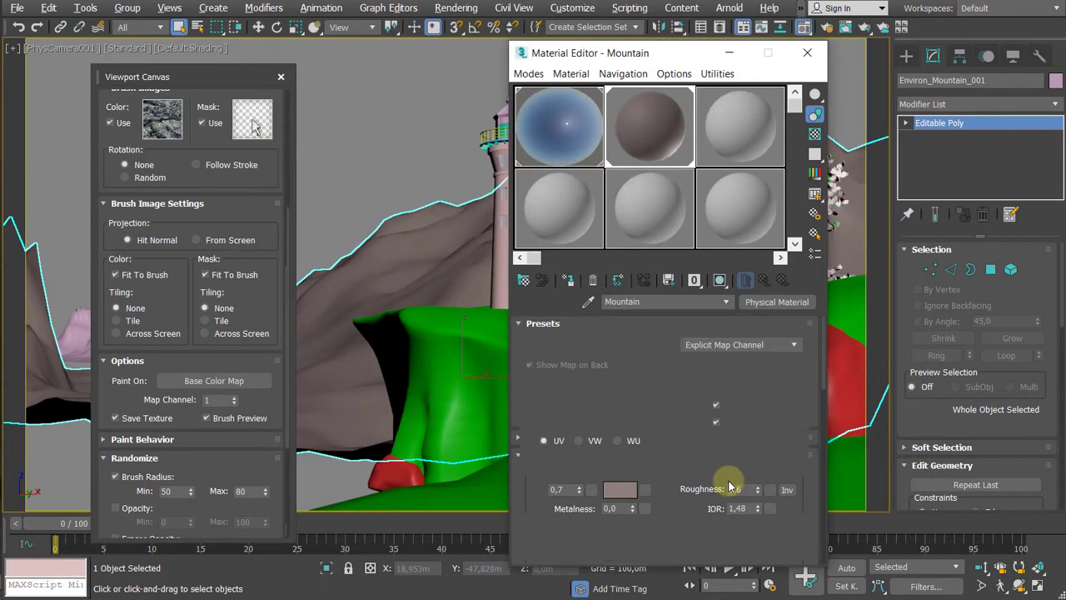
left_click(719, 282)
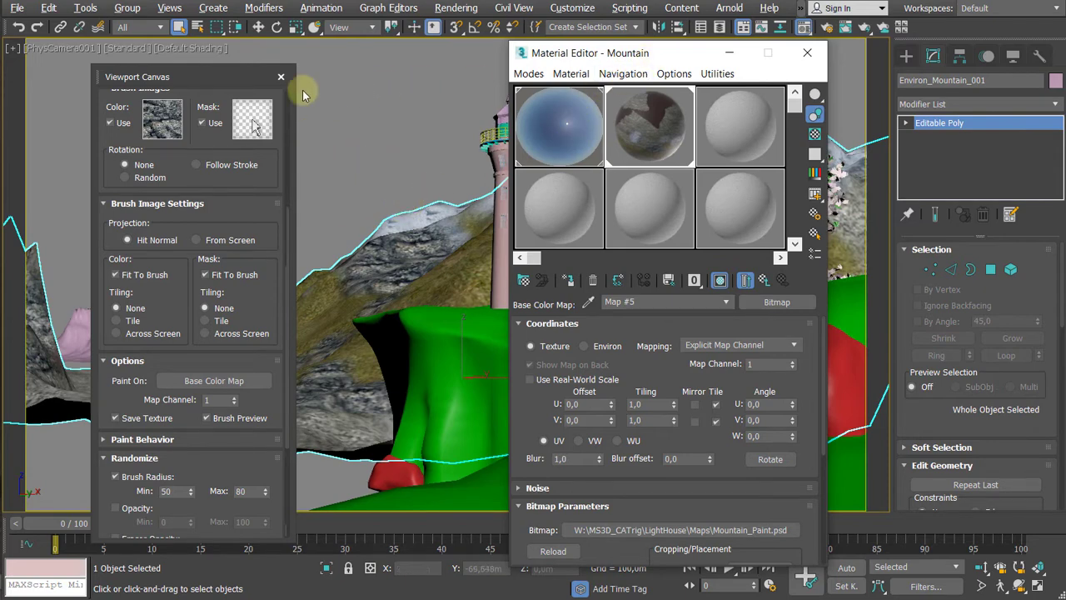
Step: Unhide all scene objects, and close Viewport Canvas to go back to the Mountain material's main parameters
right_click(383, 187)
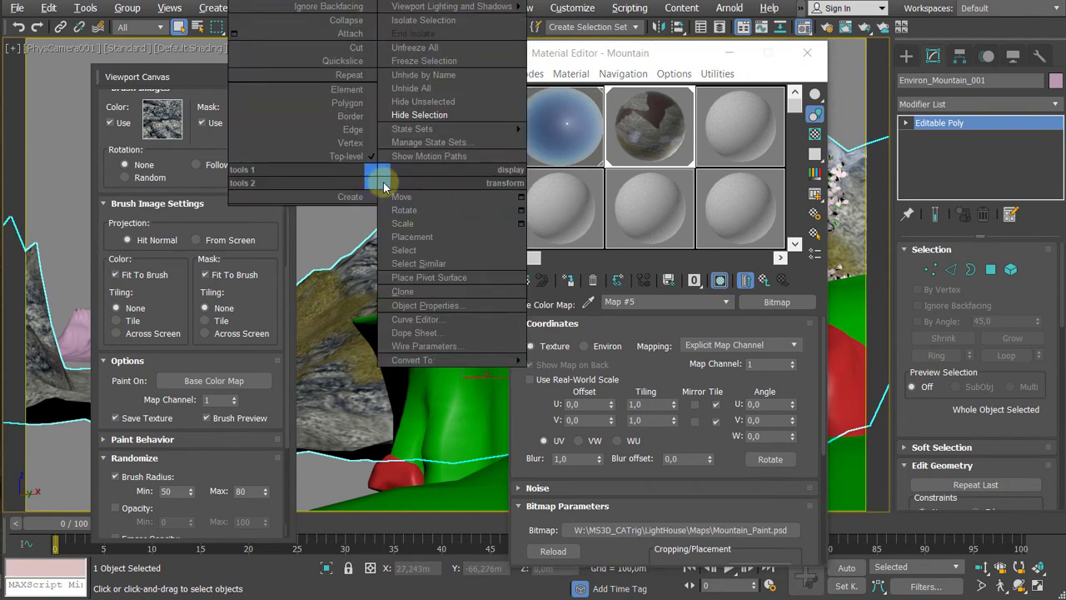
left_click(414, 114)
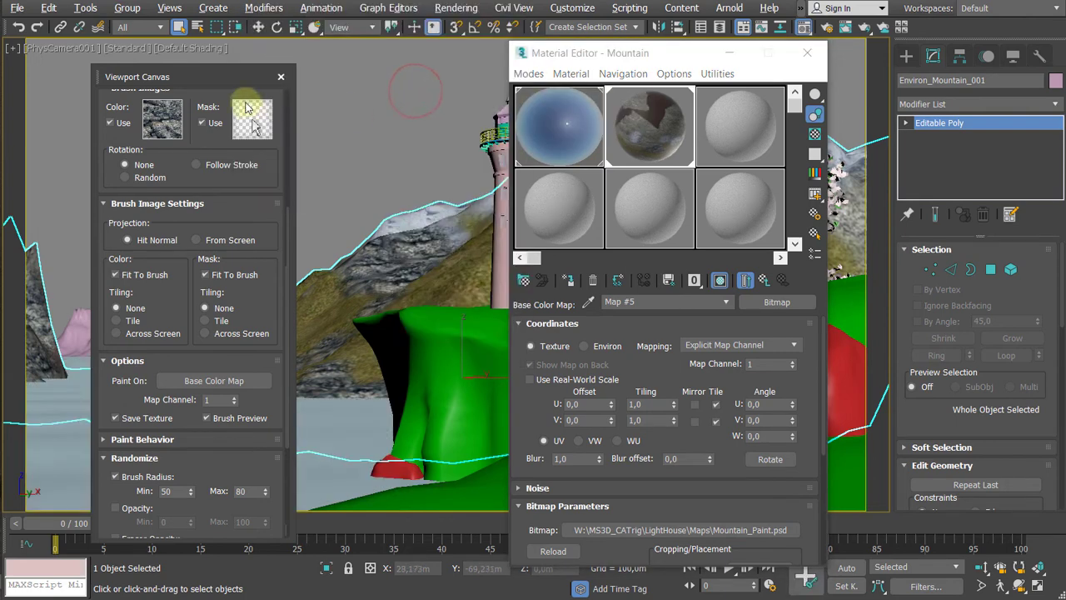
left_click(281, 76)
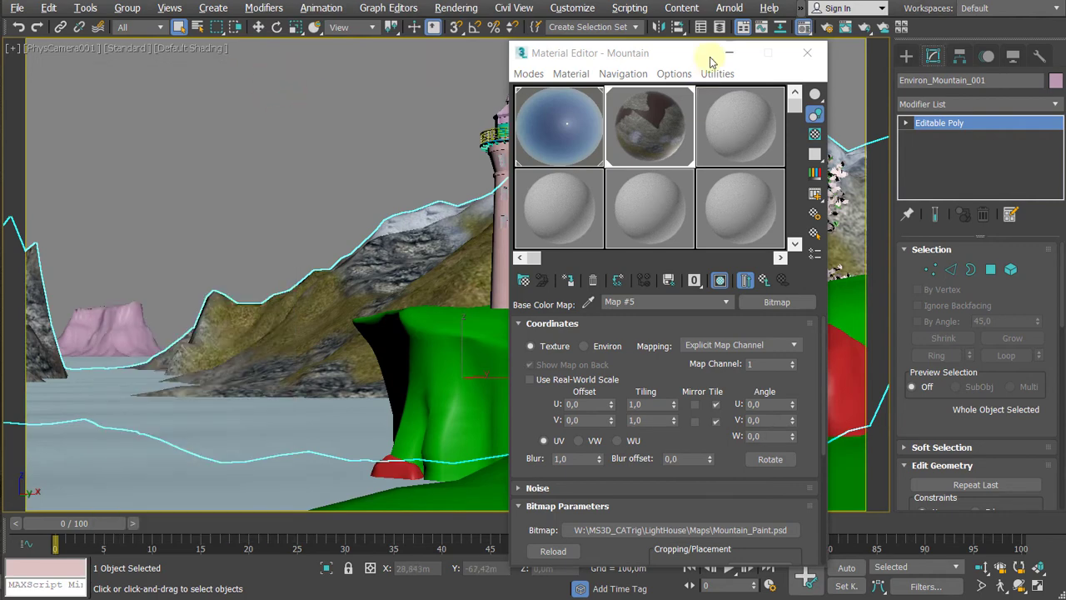
left_click_drag(710, 62, 616, 61)
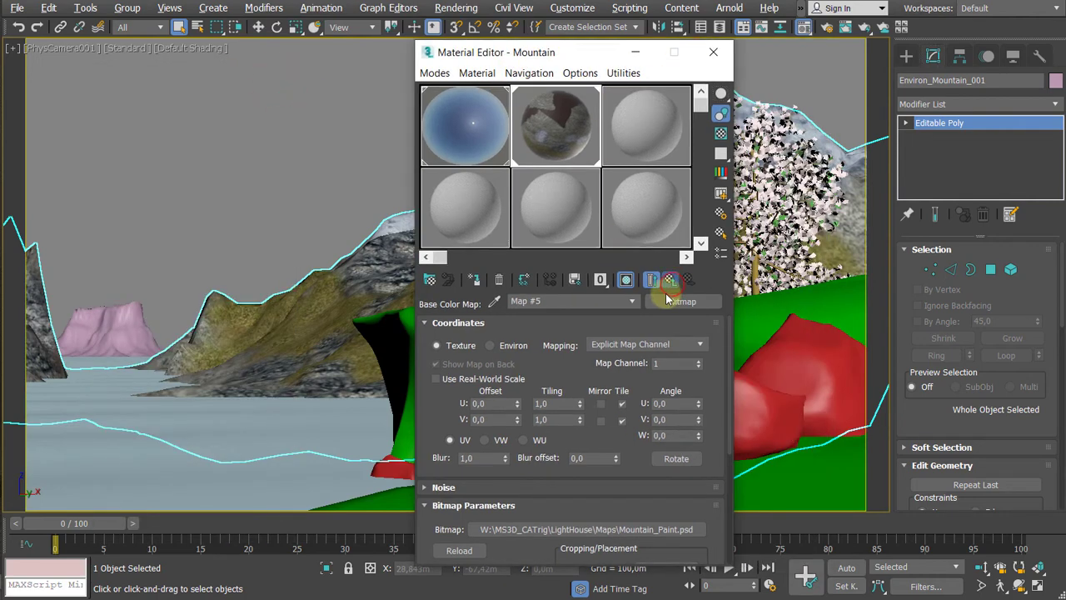
left_click(669, 284)
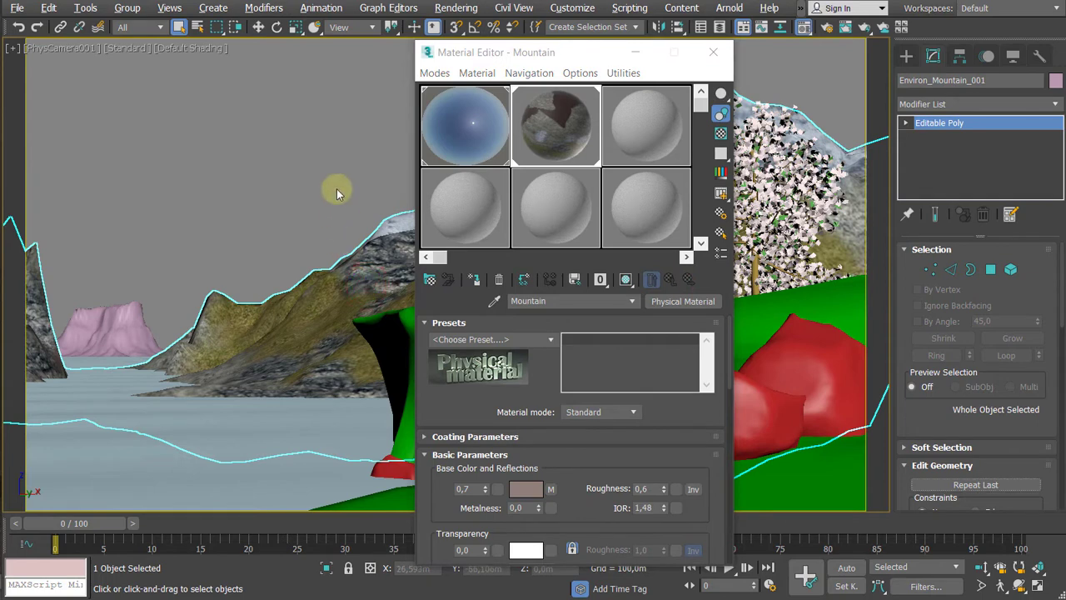
Step: Display edged faces and add a TurboSmooth modifier with 2 iterations to the mountain, toggling the edges to check the smoothing
key("F4")
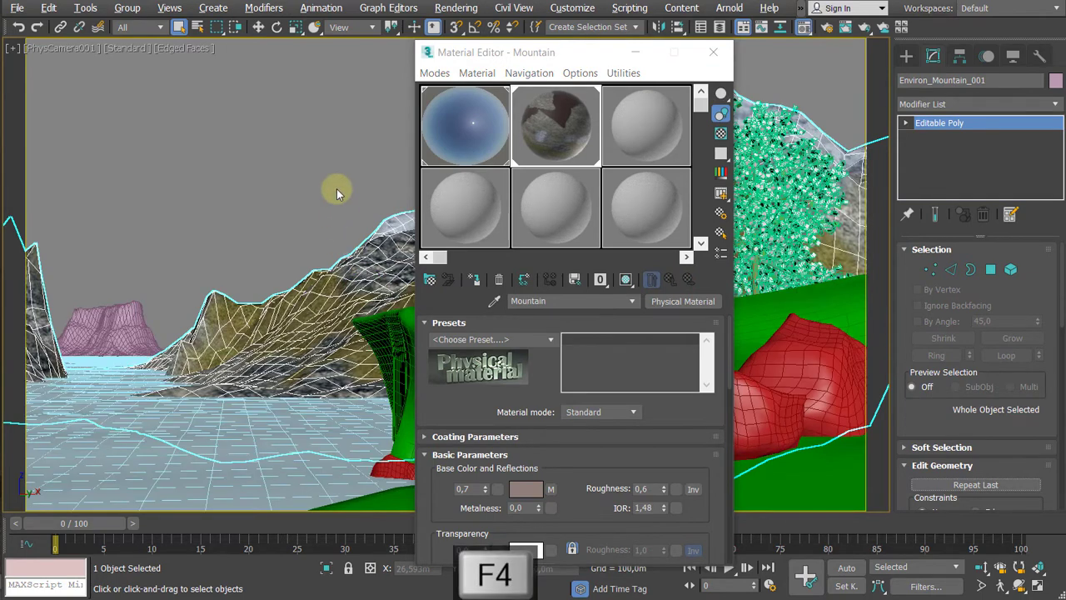
left_click(984, 104)
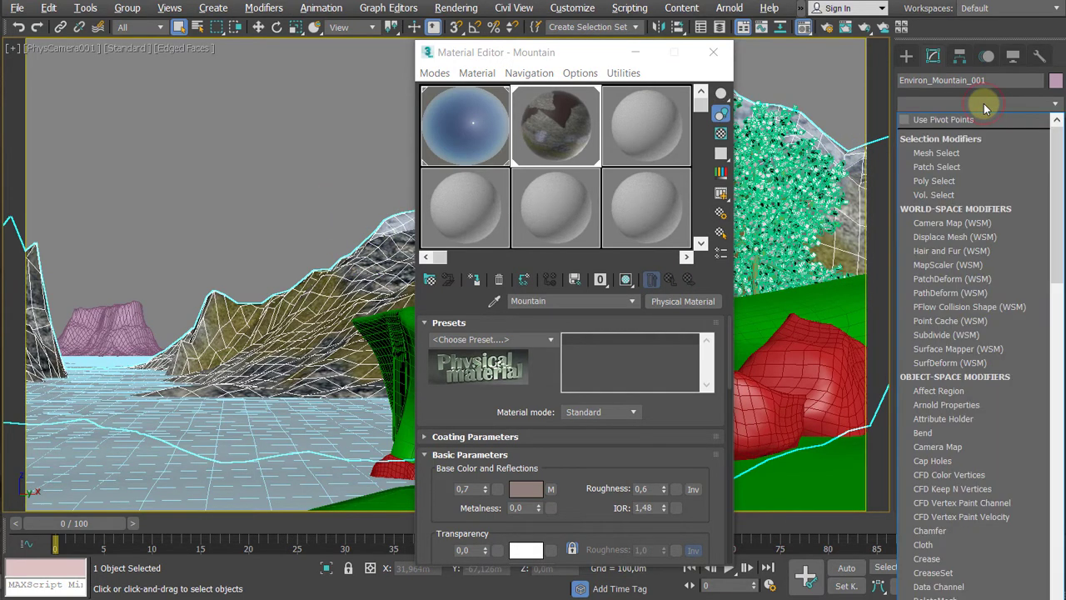
key("t")
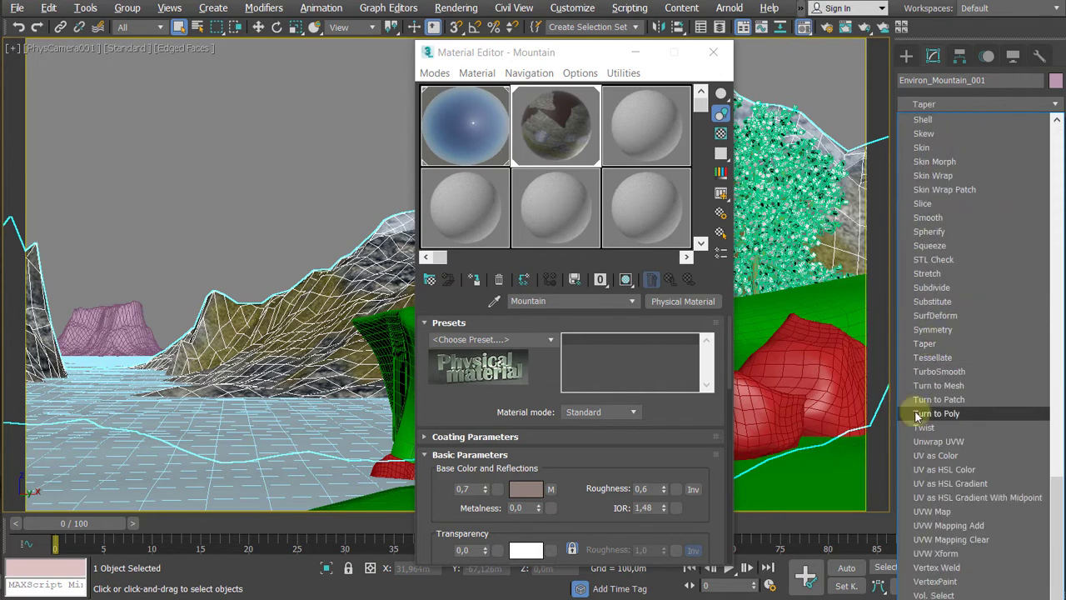
left_click(939, 371)
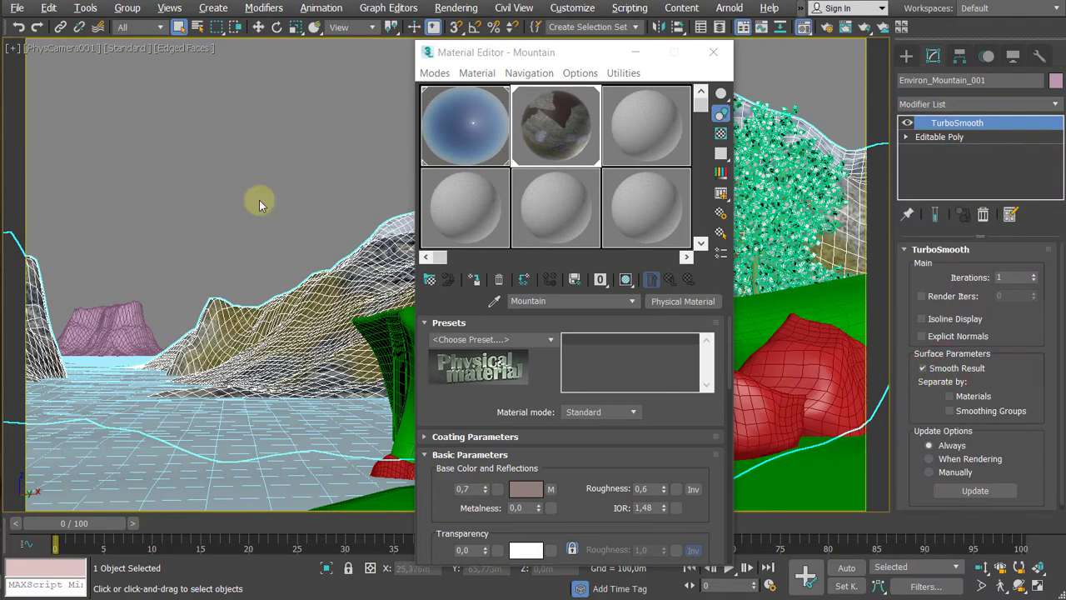
left_click(1036, 273)
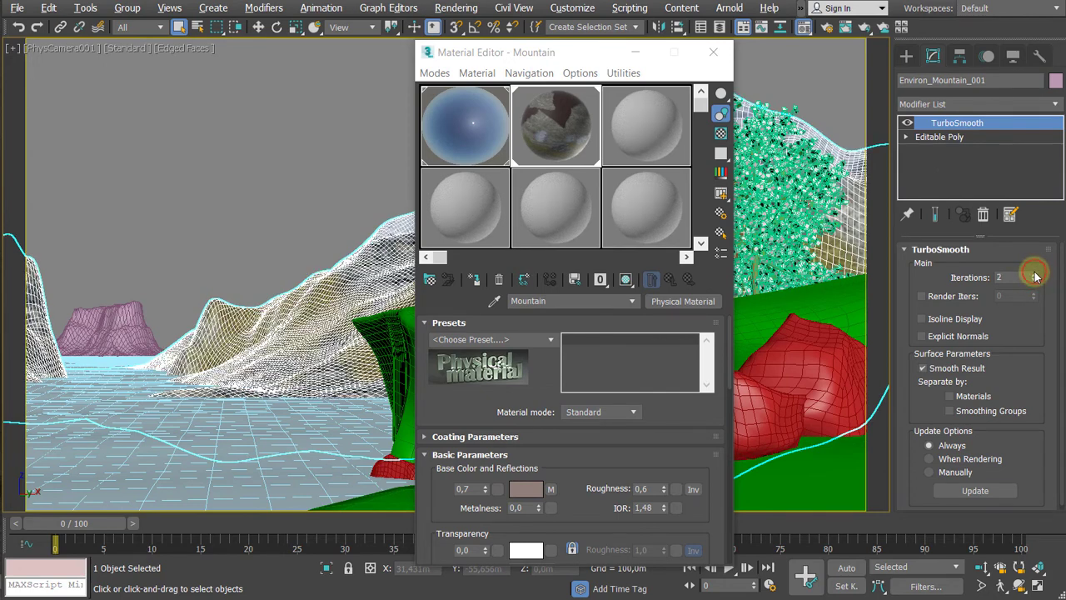
key("F4")
key("F4")
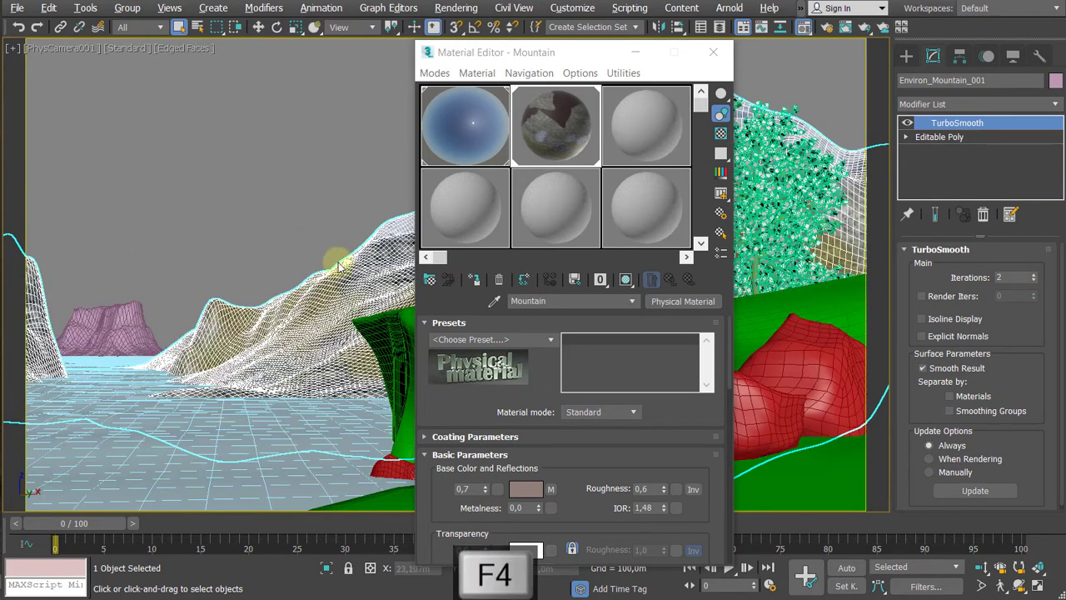
key("F4")
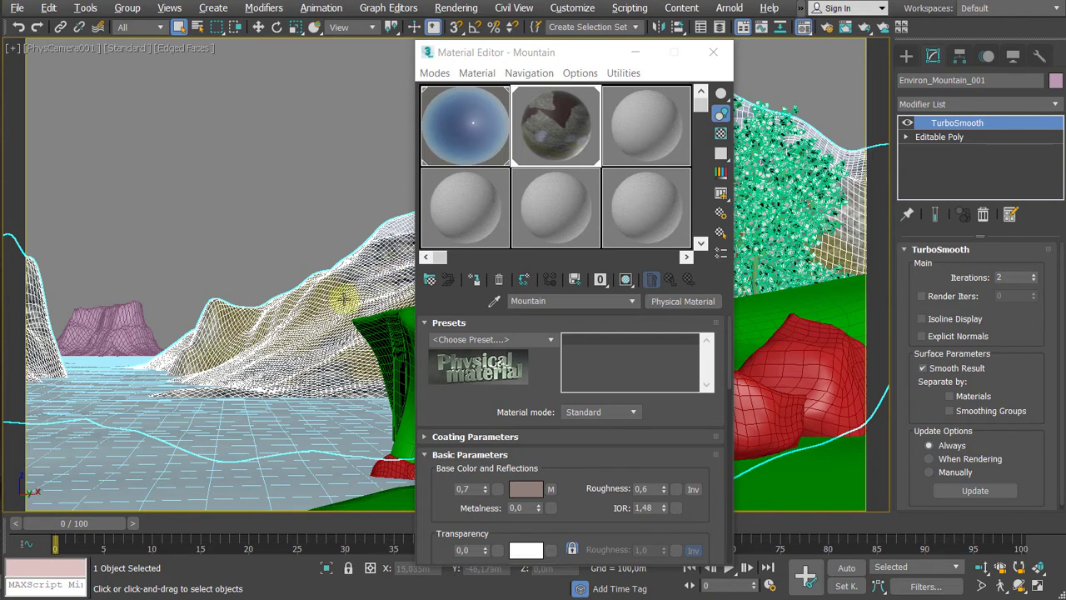
Step: Turn off the mountain's TurboSmooth in the viewport only, so the smoothing applies just to renders
key("F4")
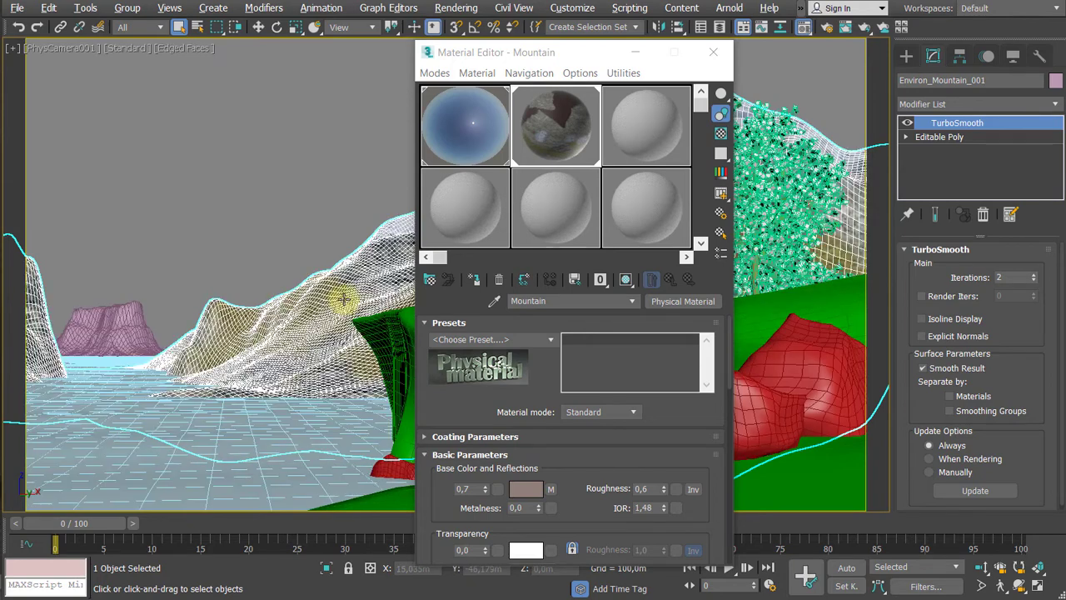
right_click(909, 127)
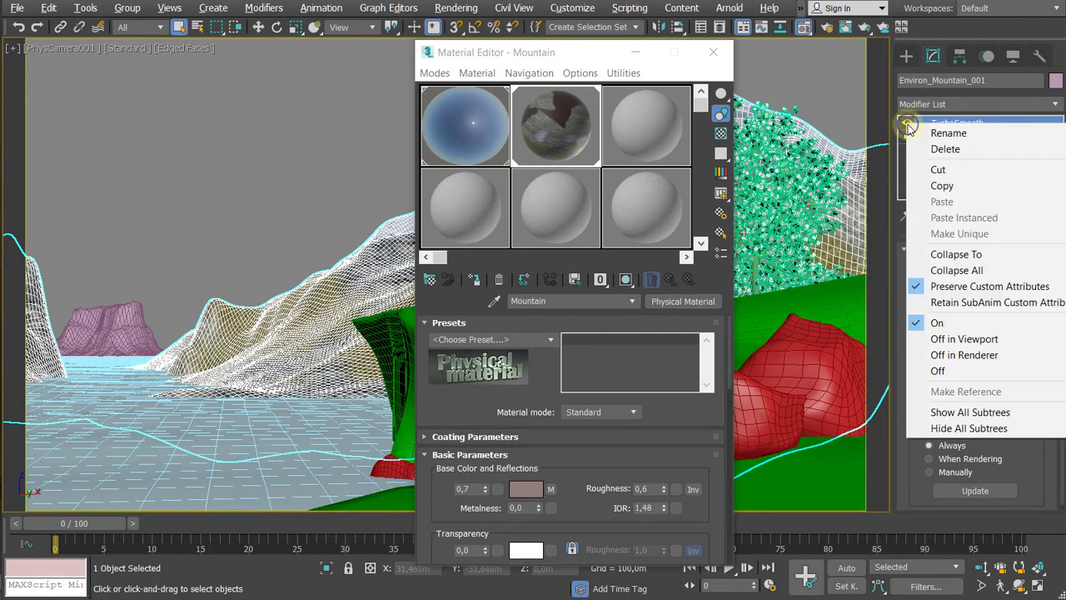
left_click(962, 339)
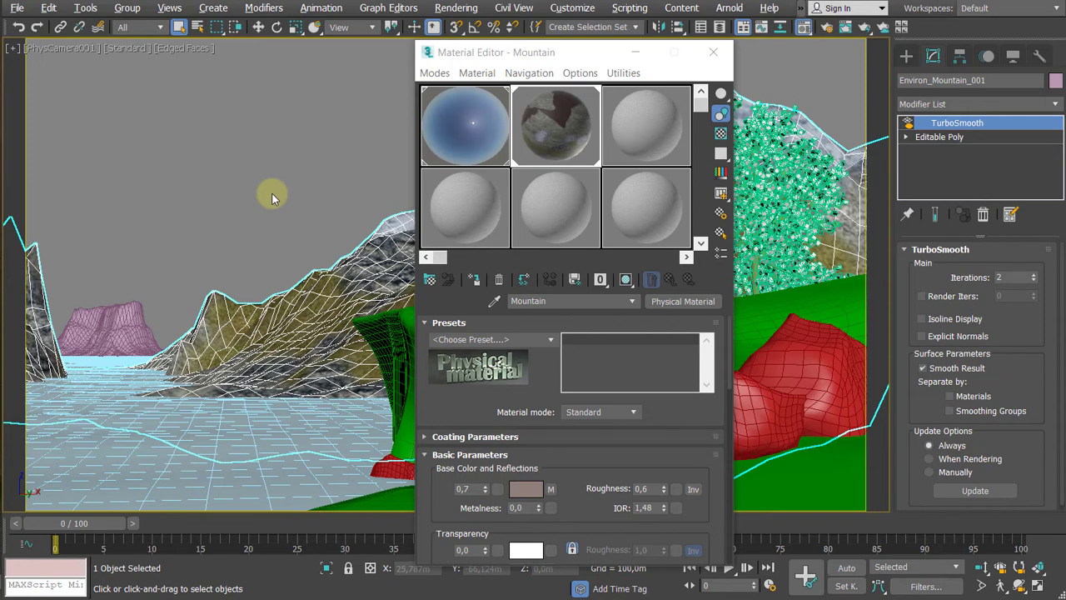
Step: Render the PhysCamera001 view with ART Renderer, zoom in on the mountain to examine its smoothing and texture, and close the render
key("F10")
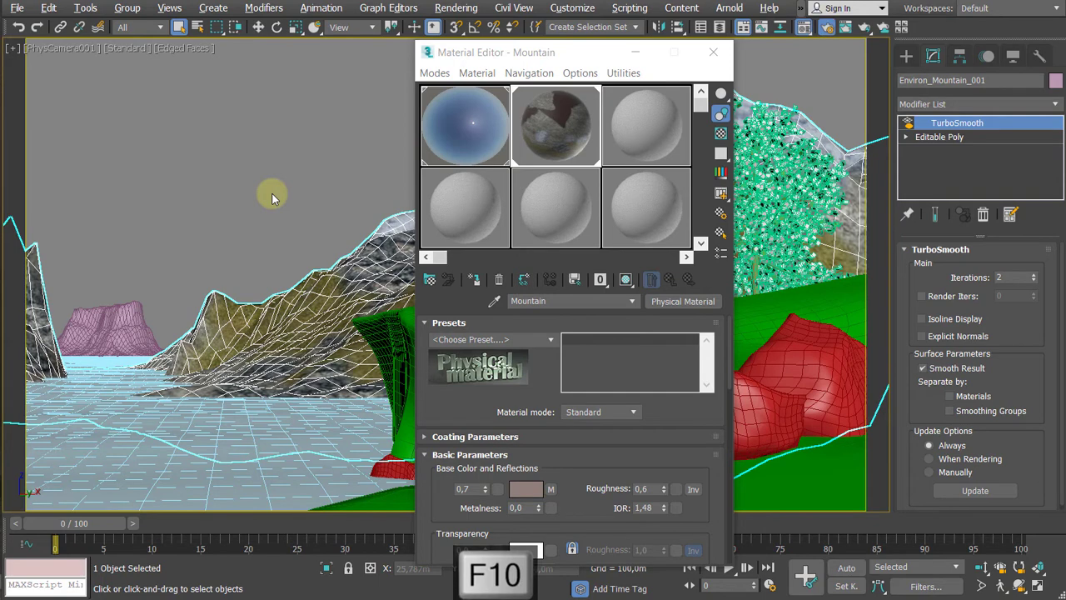
left_click(305, 75)
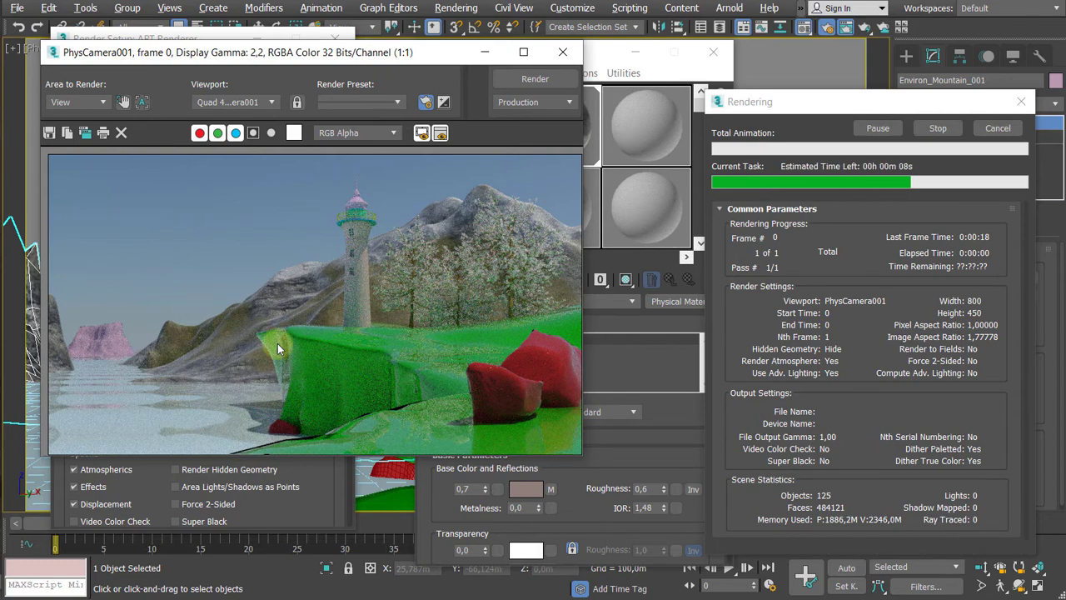
left_click(1002, 127)
scroll(212, 321, "up", 1)
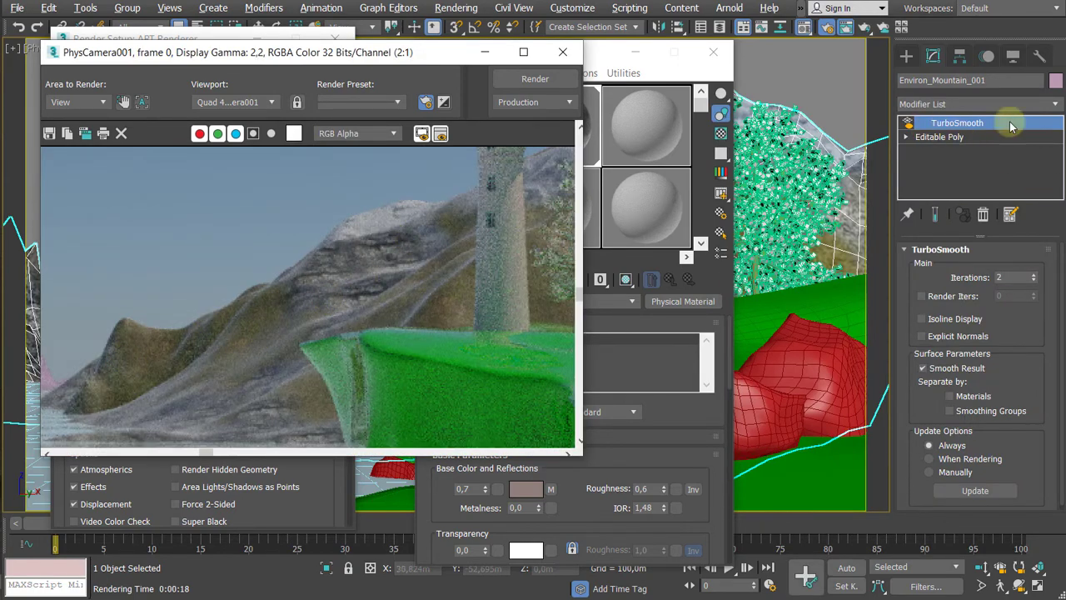
scroll(278, 355, "down", 1)
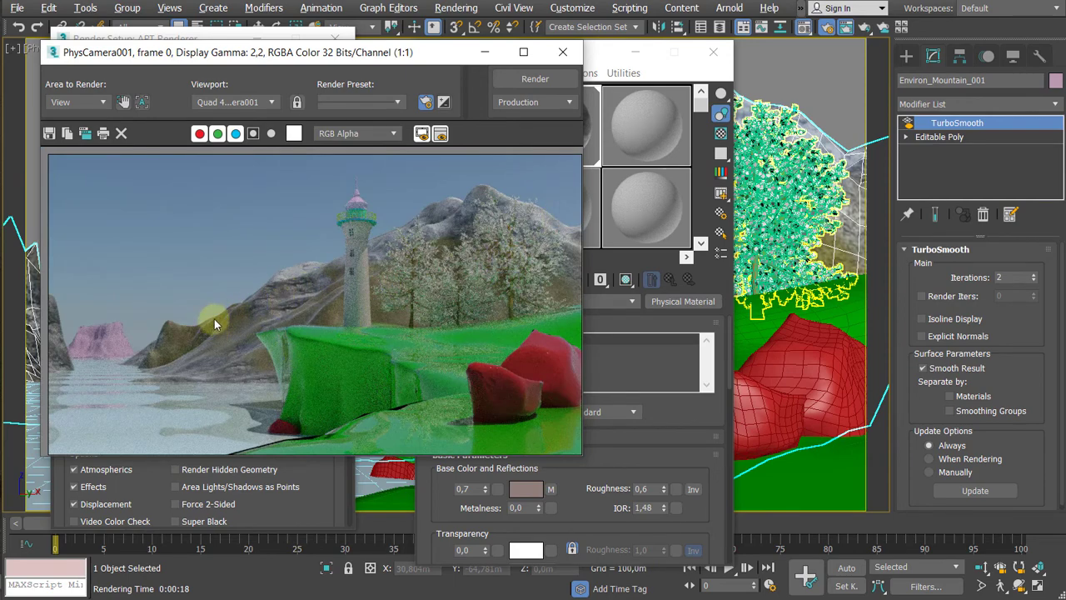
left_click(564, 52)
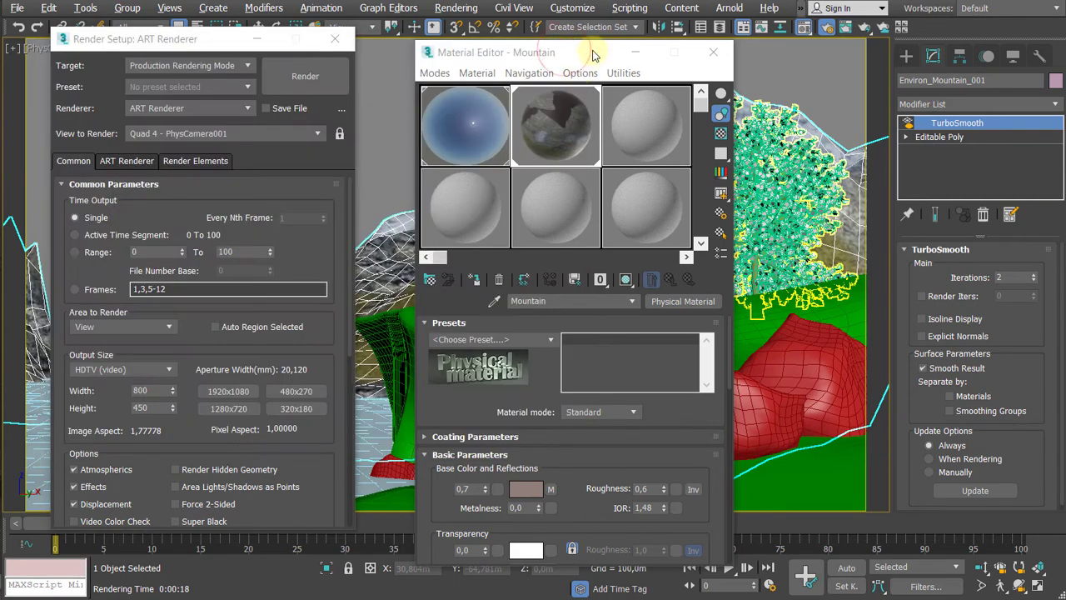
Step: Copy the Mountain material's base color bitmap and paste it as an instance into the Displacement map slot
scroll(538, 367, "down", 3)
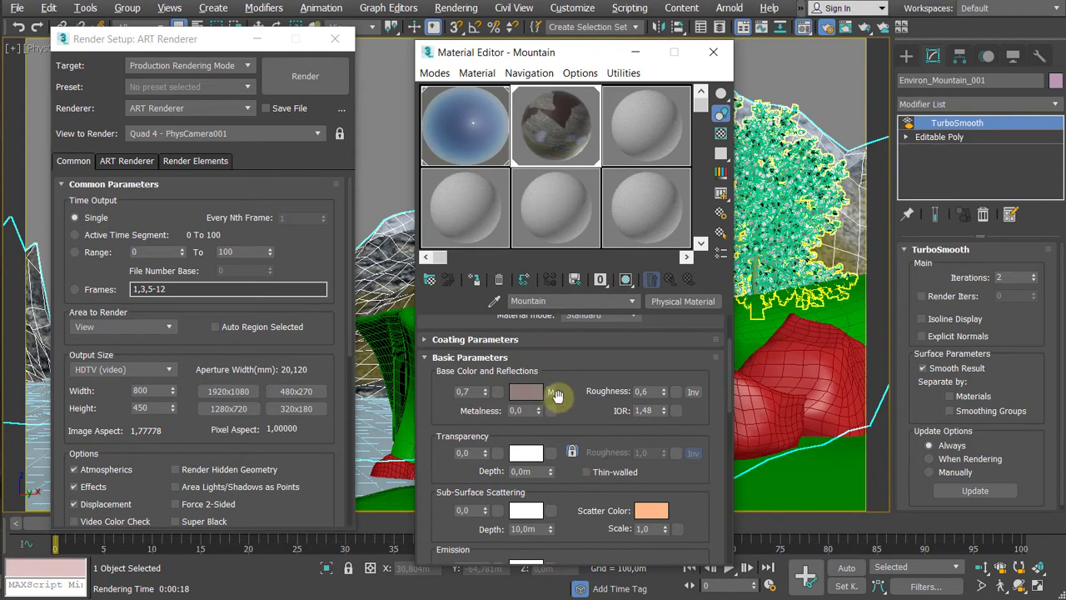
right_click(553, 392)
left_click(600, 419)
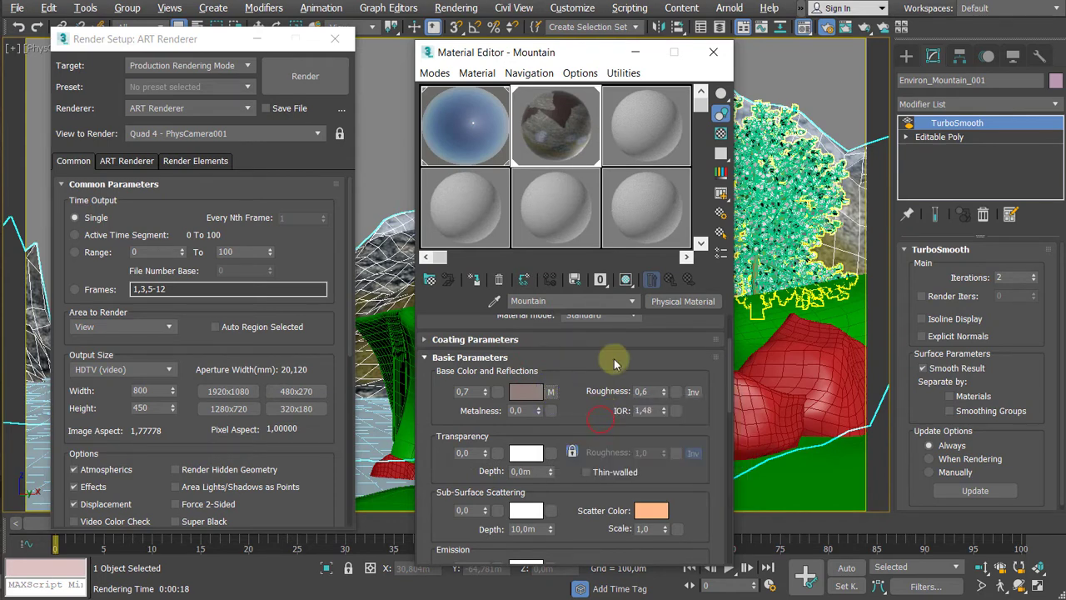
scroll(533, 386, "down", 8)
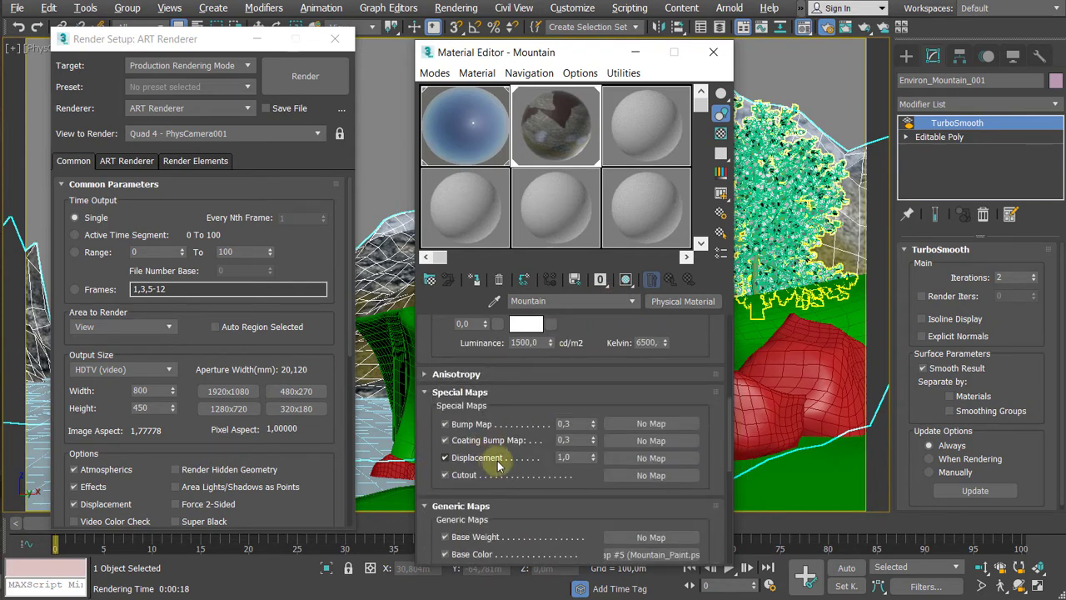
right_click(620, 463)
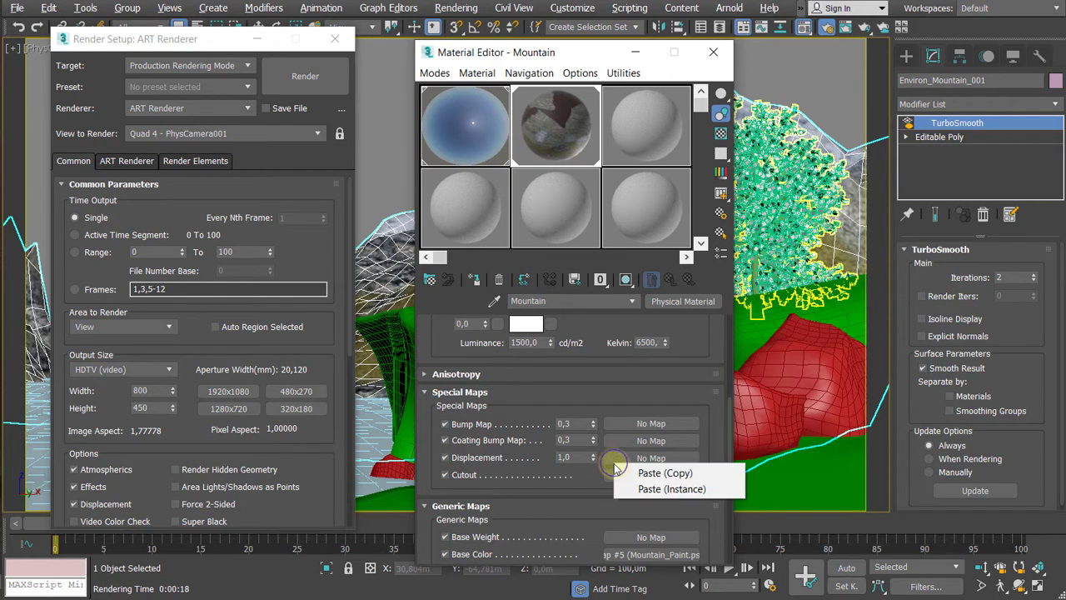
left_click(658, 489)
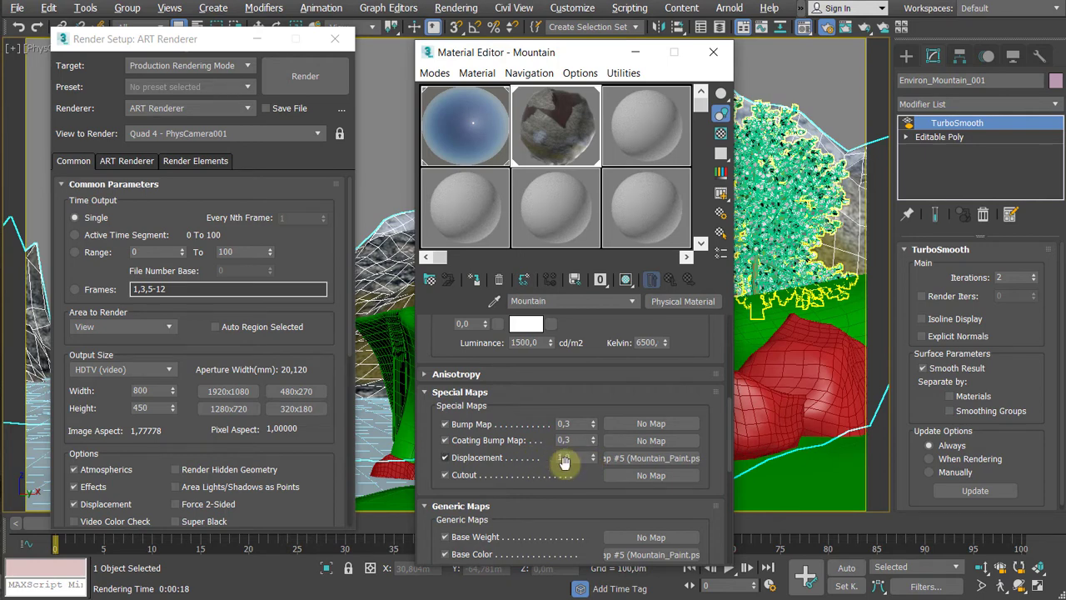
Step: Test-render the camera view to examine the mountain's displacement, and cancel the render
left_click(294, 77)
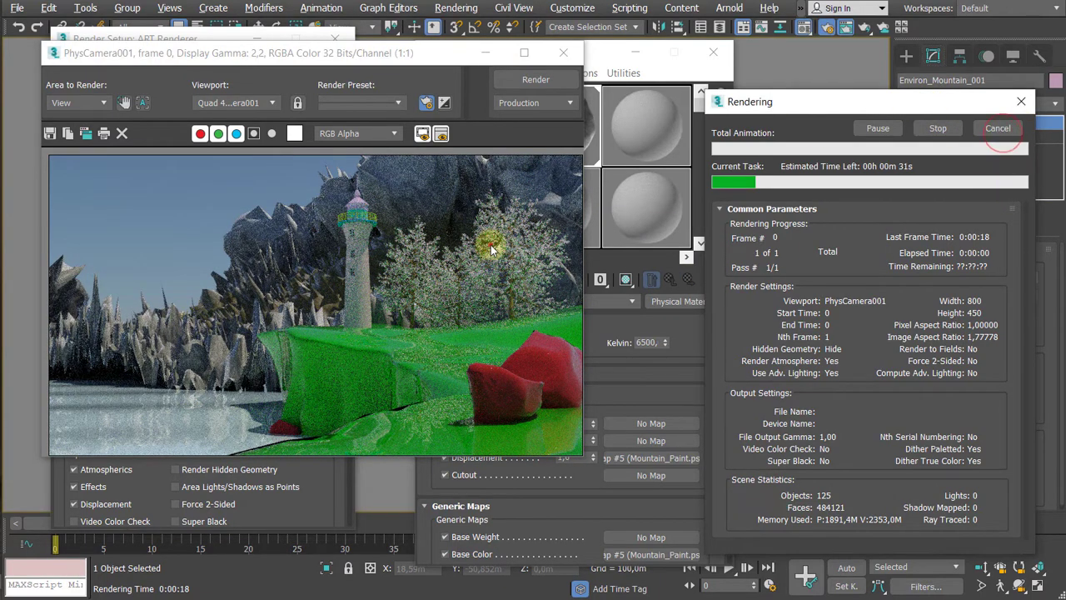
left_click(563, 53)
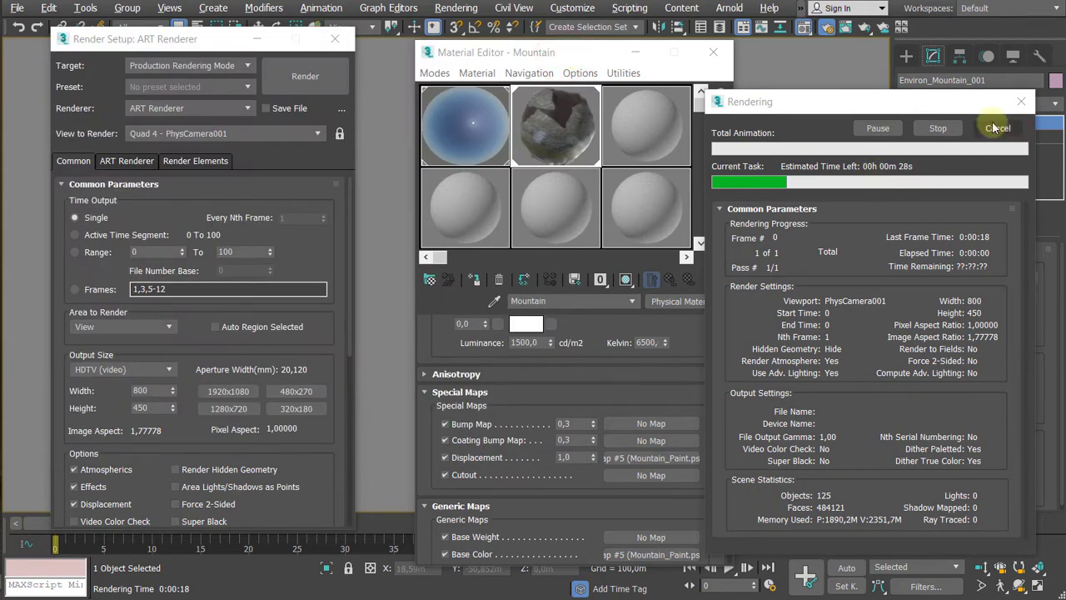
left_click_drag(890, 106, 711, 90)
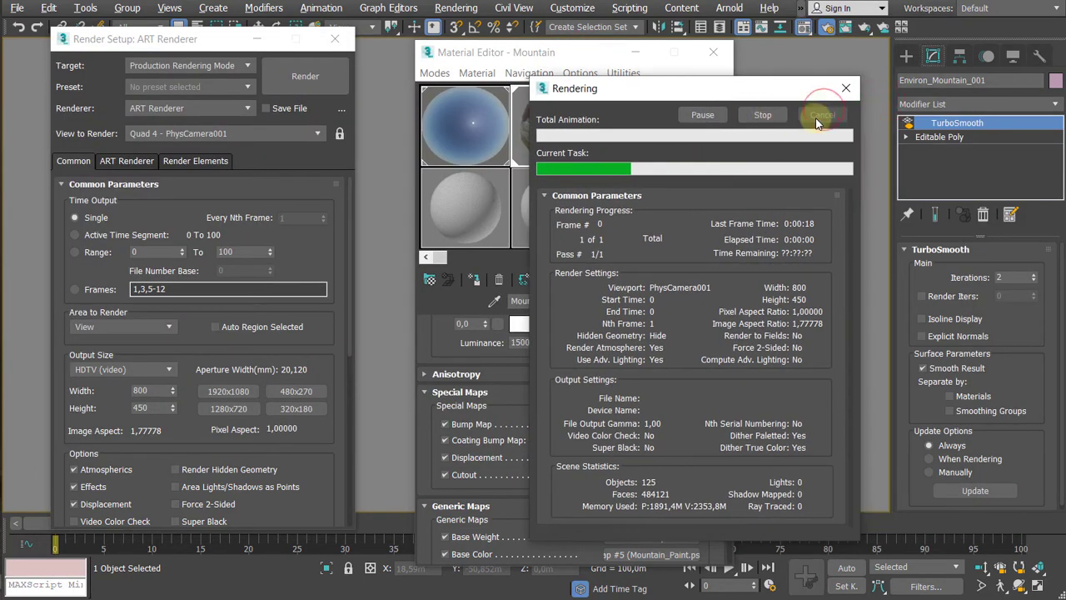
left_click(820, 112)
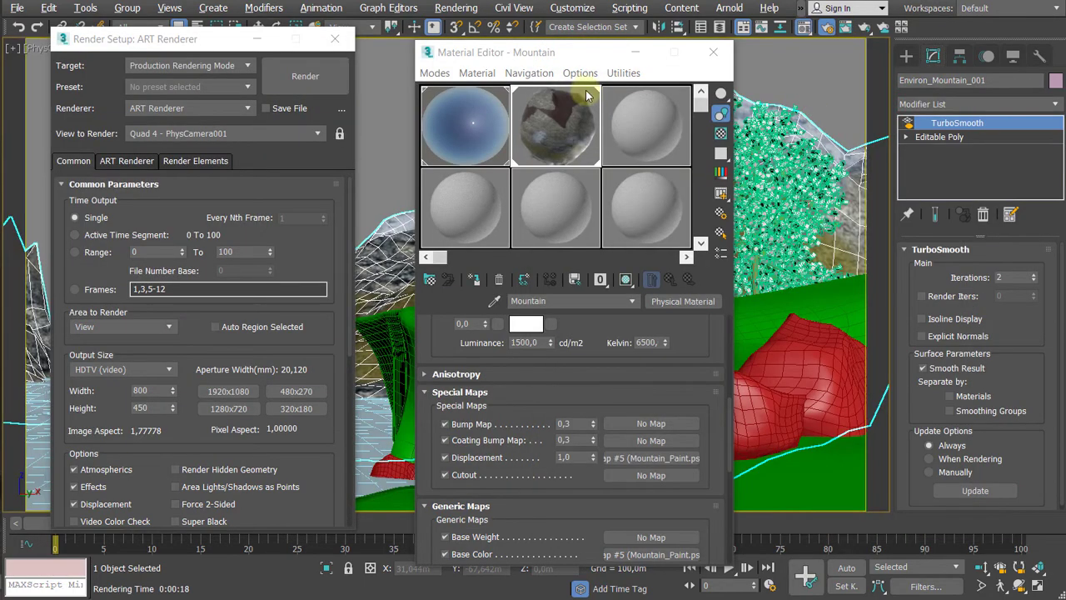
Step: Set the Mountain material's displacement amount to 0,1
left_click(568, 457)
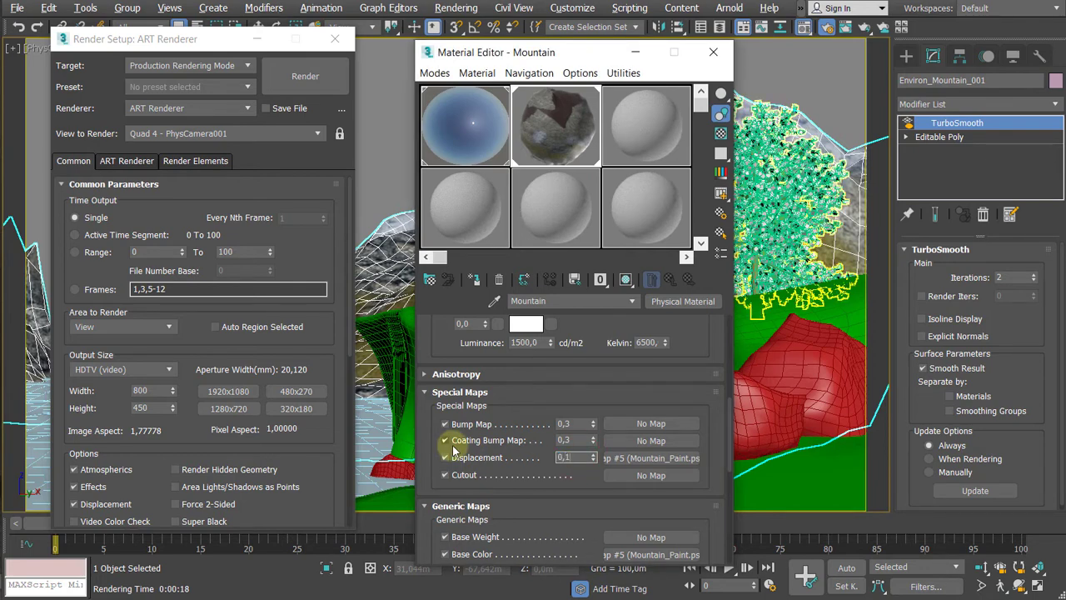
type("0,1")
key("Return")
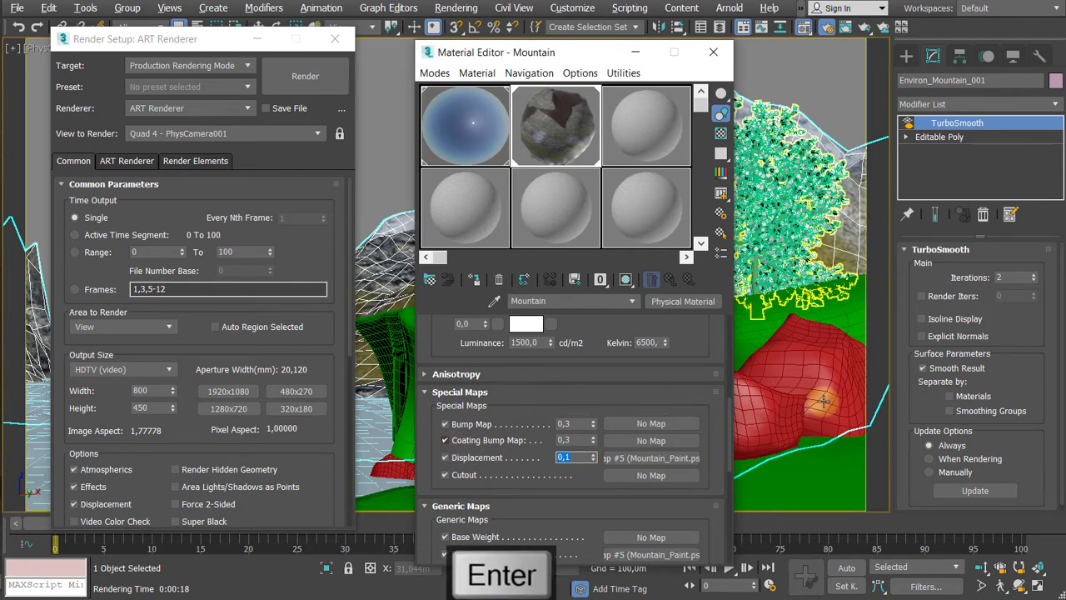
Step: Make the displacement bitmap unique from the base color map, set its Blur to 5,0, and return to the Mountain material
left_click(650, 458)
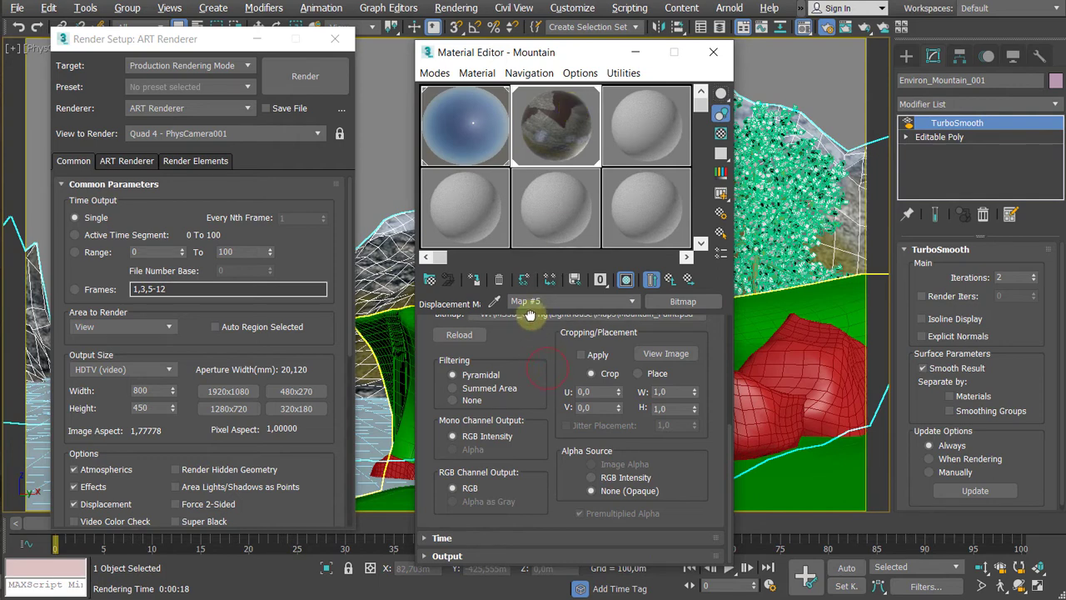
left_click_drag(530, 317, 522, 540)
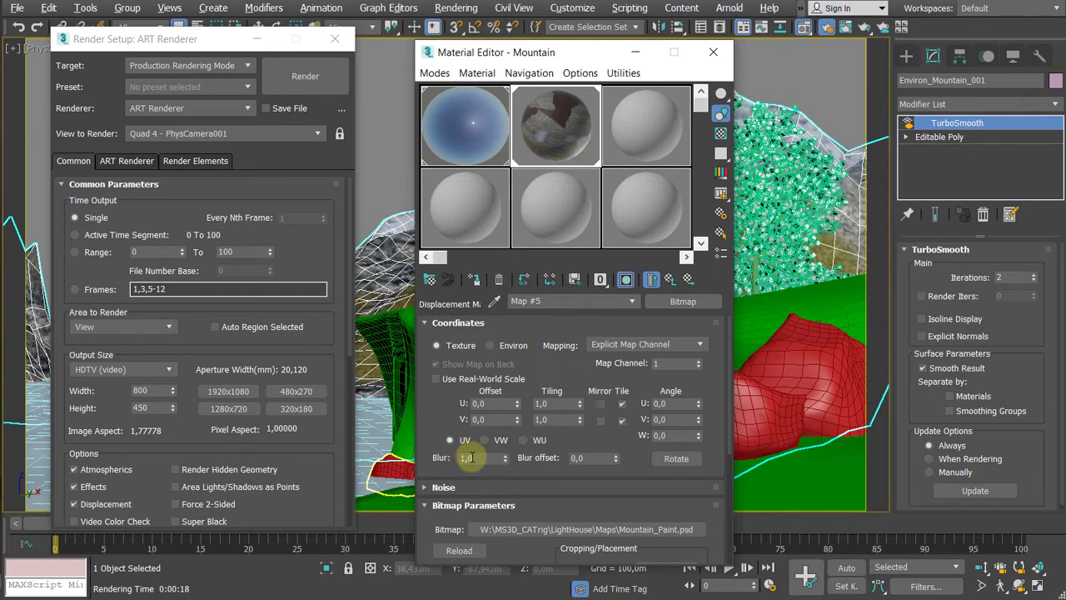
left_click(553, 283)
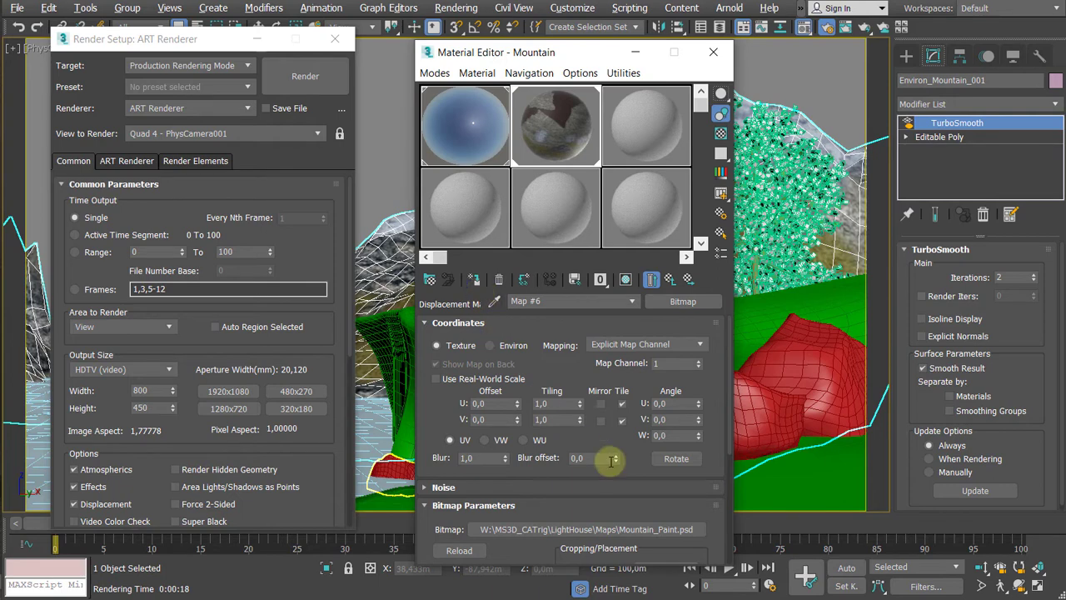
left_click(487, 458)
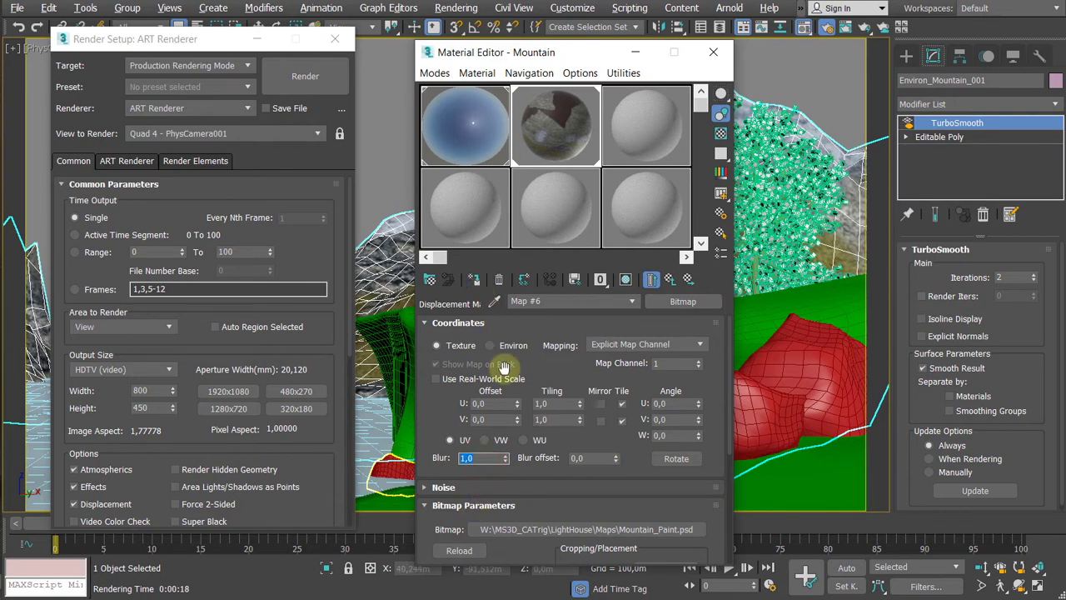
type("5")
key("Return")
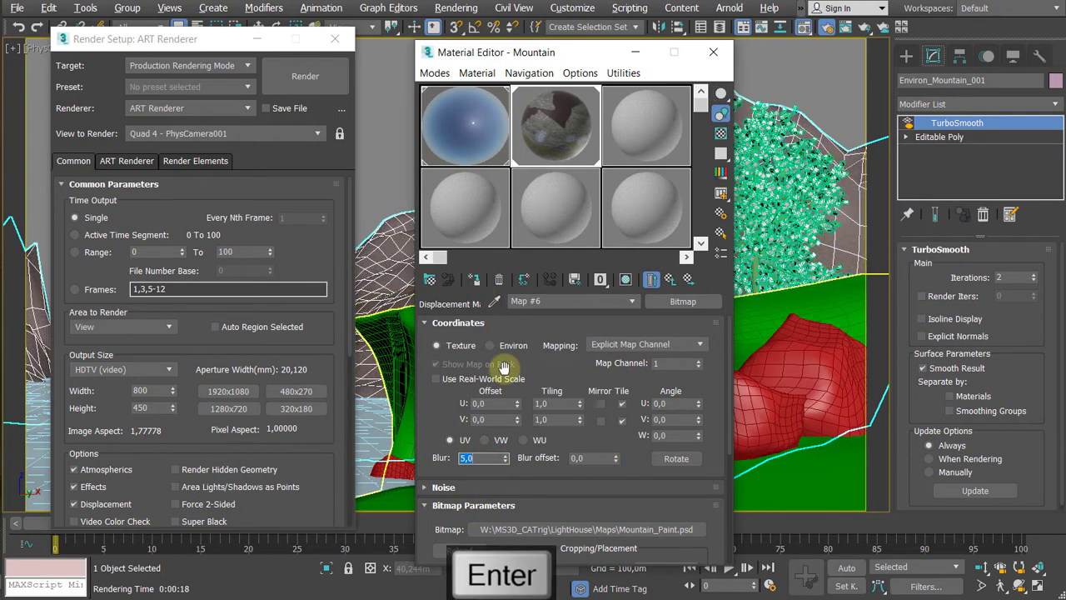
left_click(669, 280)
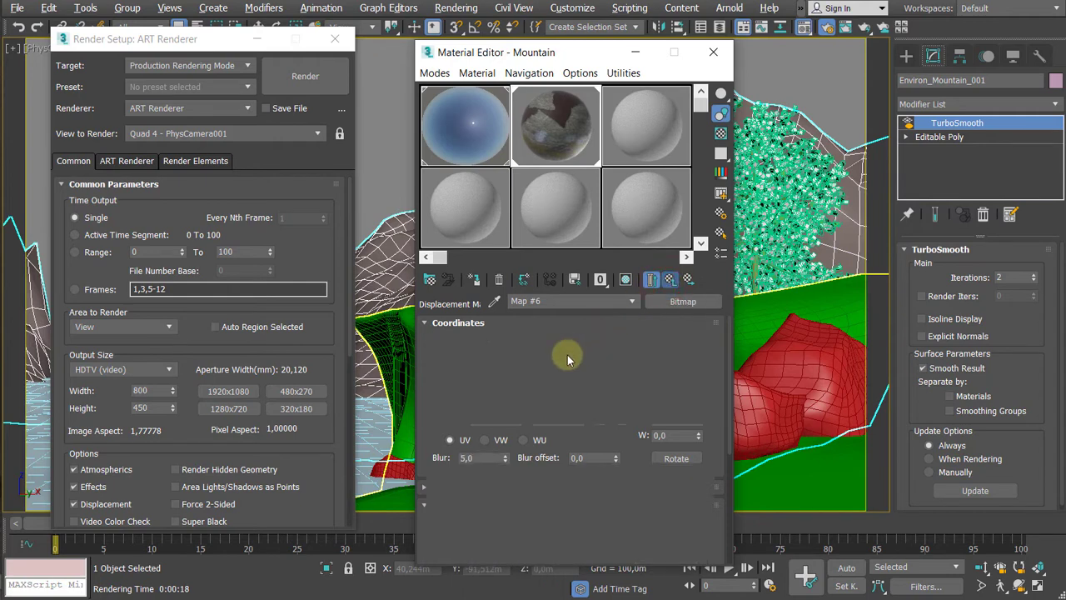
Step: Compare the Blur settings of the base color map and the displacement map
scroll(587, 448, "up", 3)
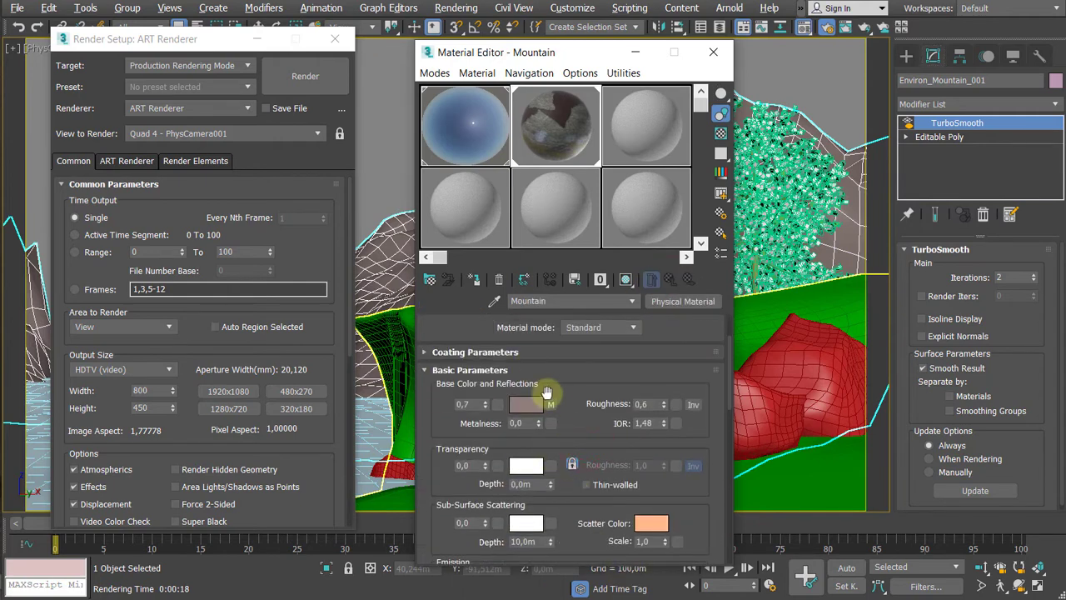
left_click(551, 406)
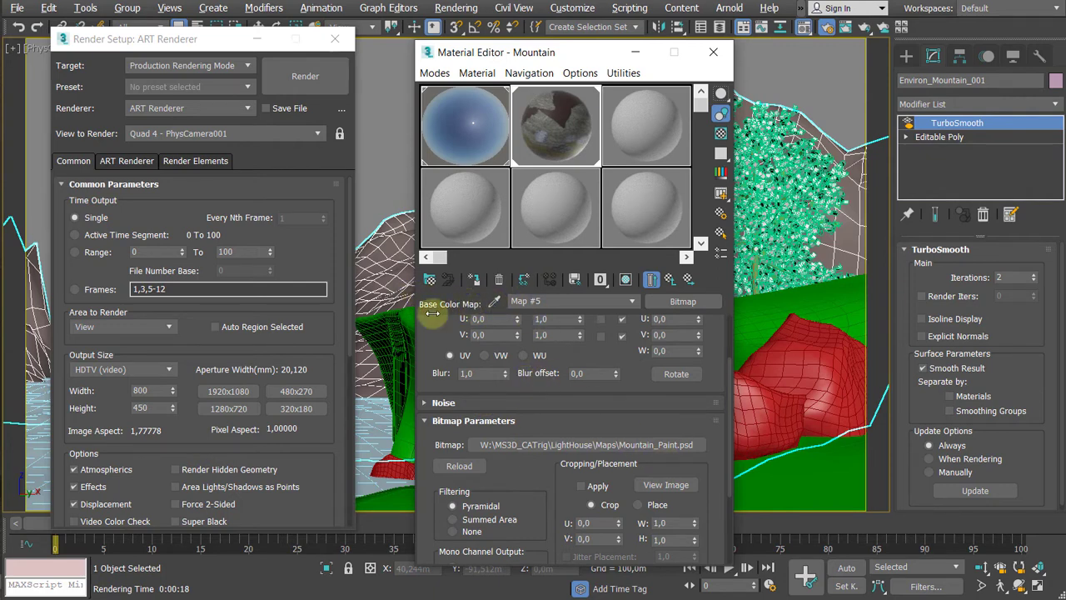
left_click(689, 279)
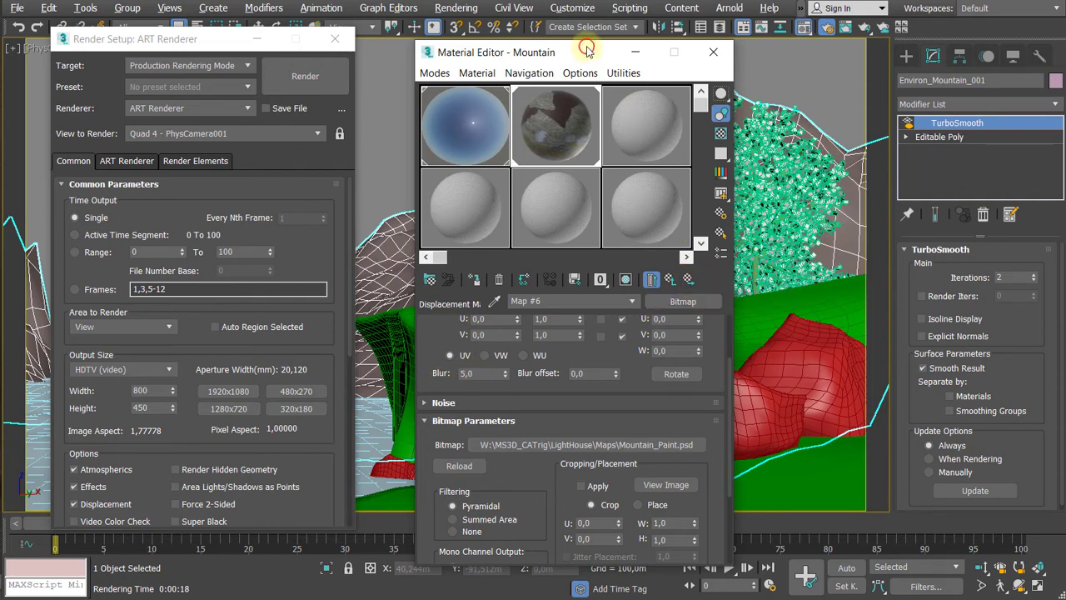
Step: Render the camera view again and zoom in to examine the mountain's blurred, reduced displacement
left_click(279, 83)
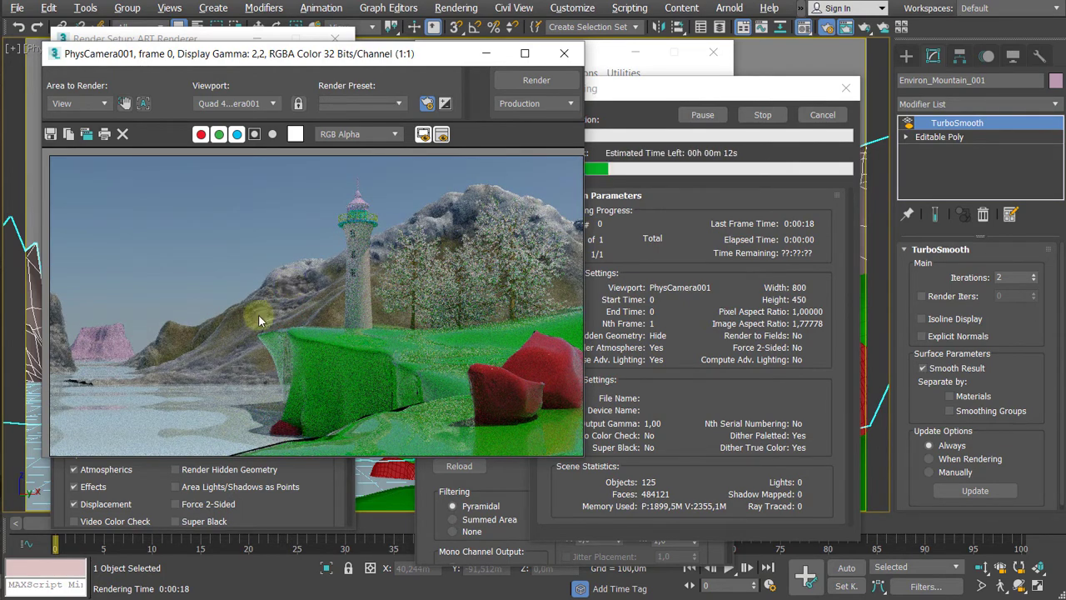
scroll(169, 349, "up", 2)
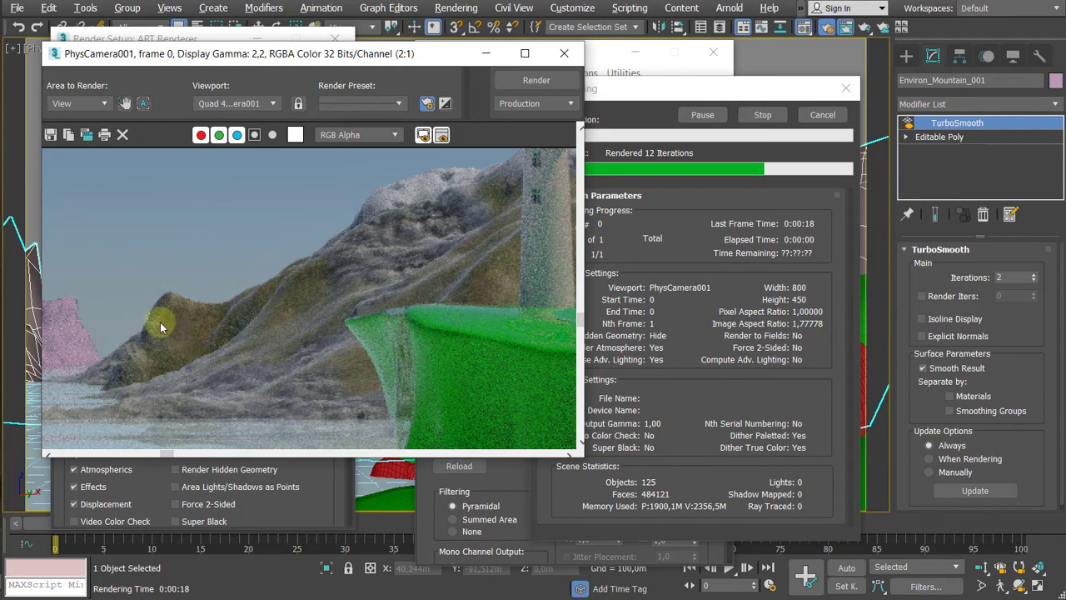
scroll(169, 316, "down", 2)
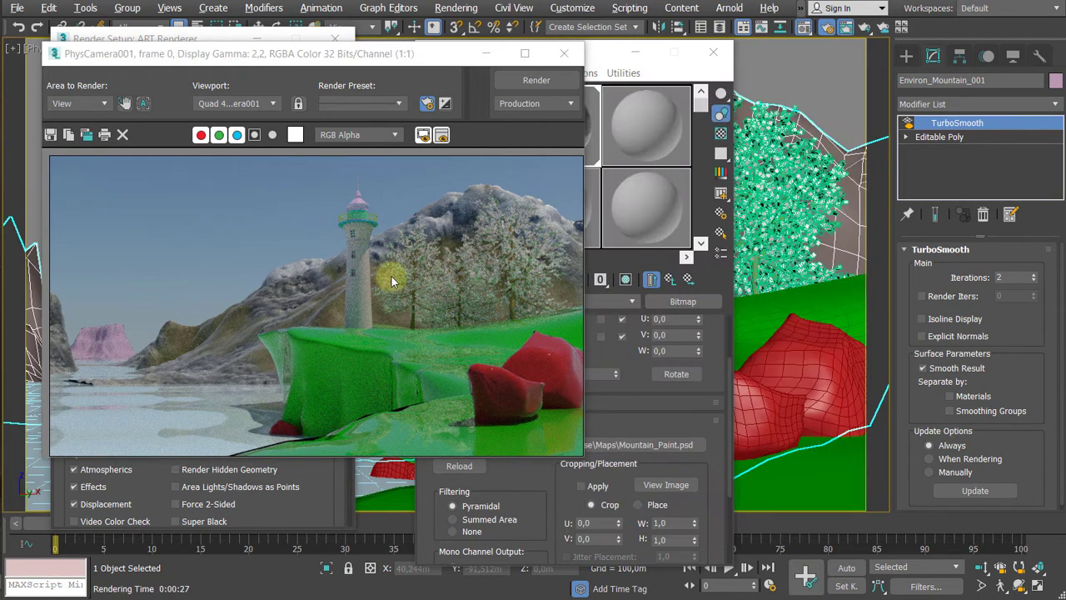
left_click(429, 274)
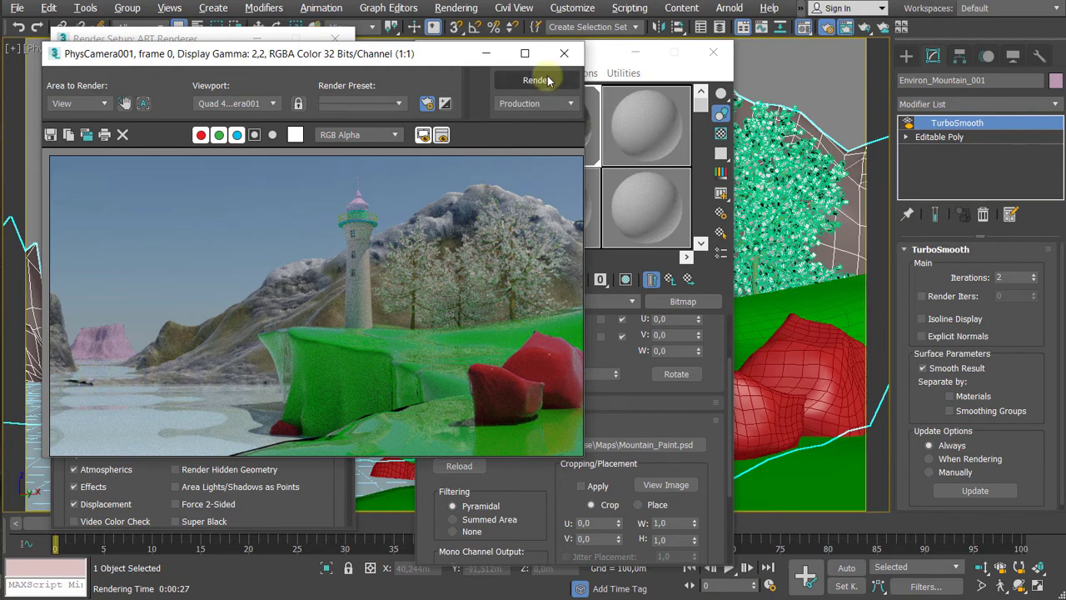
Step: Close the rendered image, the Material Editor and the Render Setup
left_click(564, 54)
left_click(713, 52)
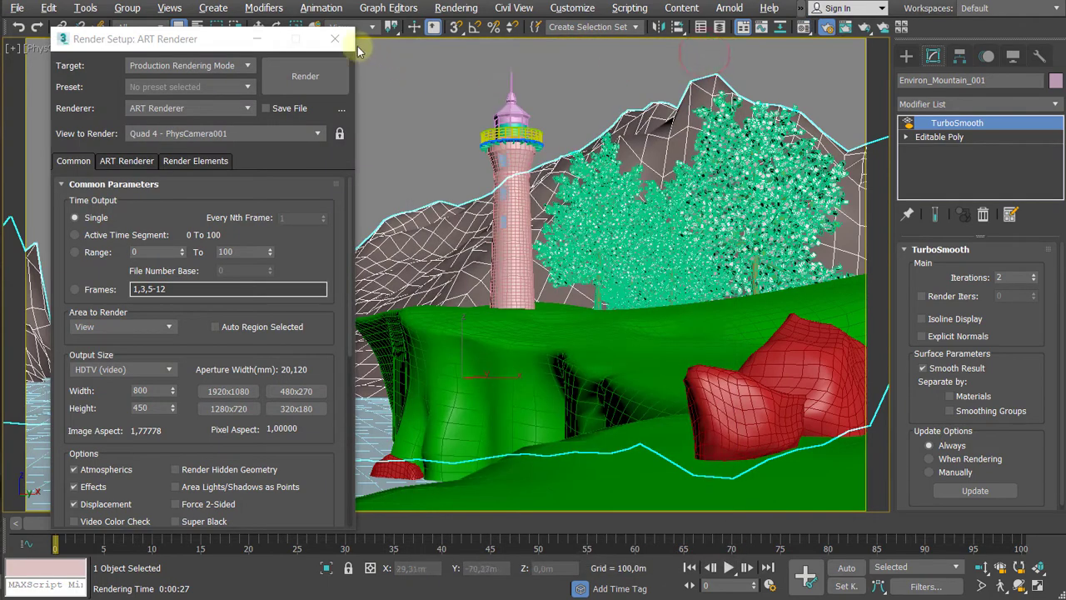
left_click(335, 39)
Step: Reselect Environ_Mountain_001 in the camera view and toggle the shading of selected faces
left_click(226, 219)
left_click(208, 386)
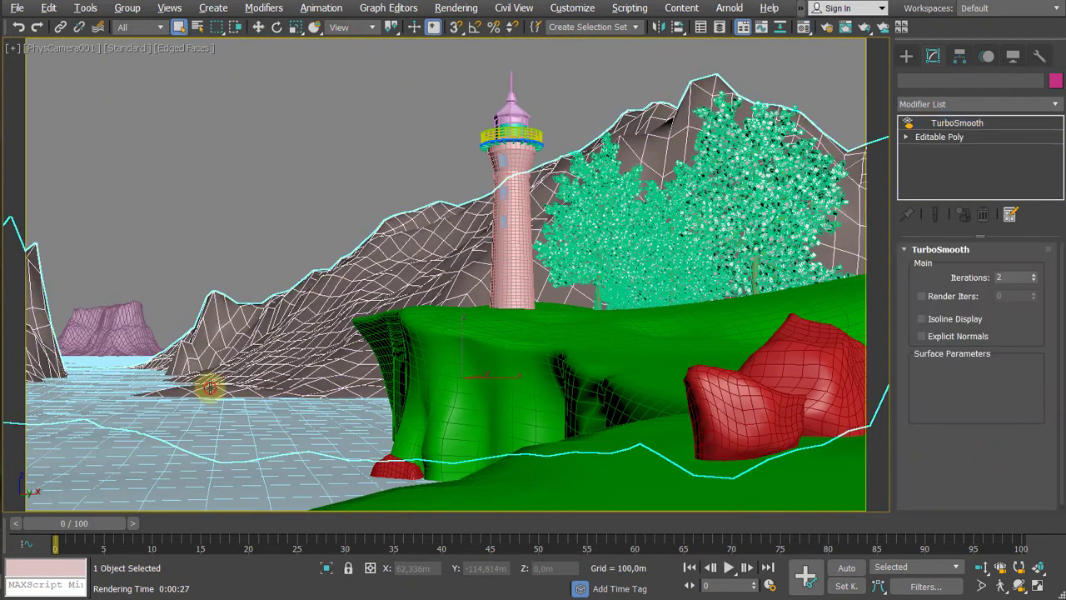
key("F2")
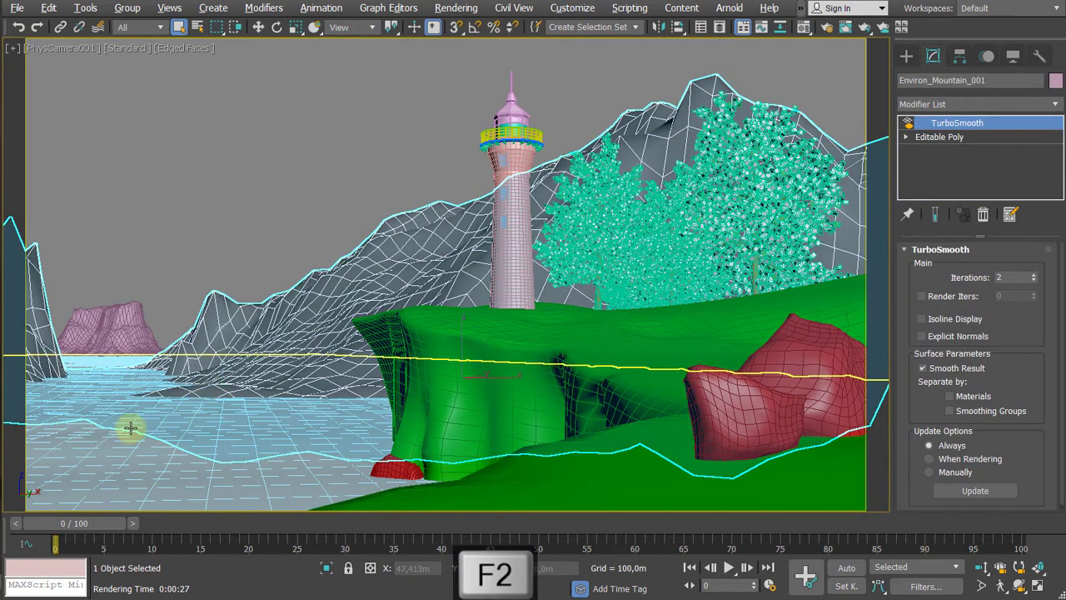
Step: Enter vertex editing on the mountain's Editable Poly and select the submerged vertices in the water channel near the shore
left_click(906, 137)
left_click(935, 151)
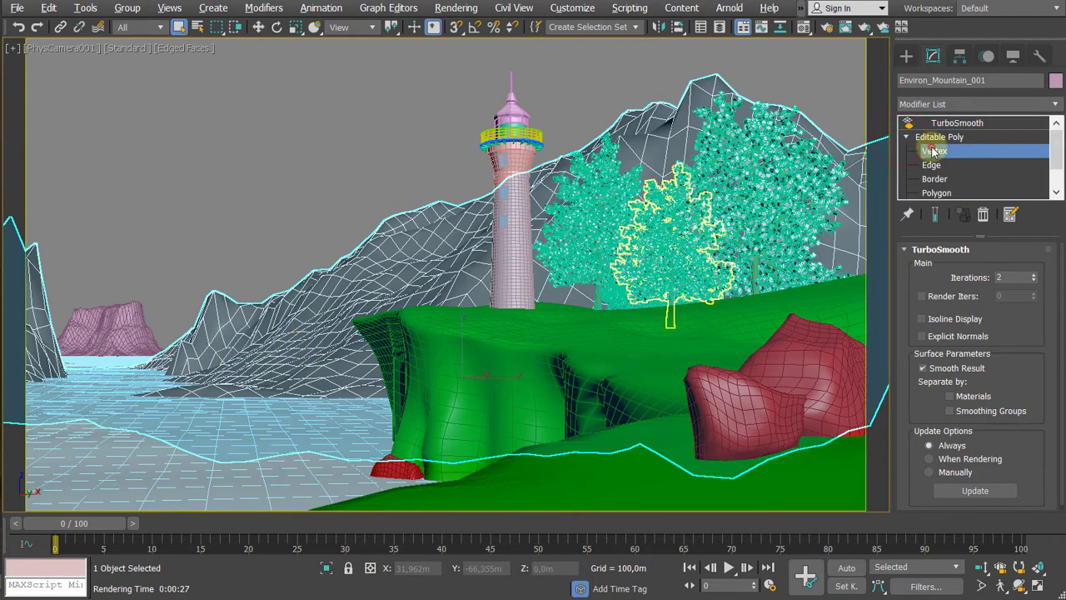
key("F2")
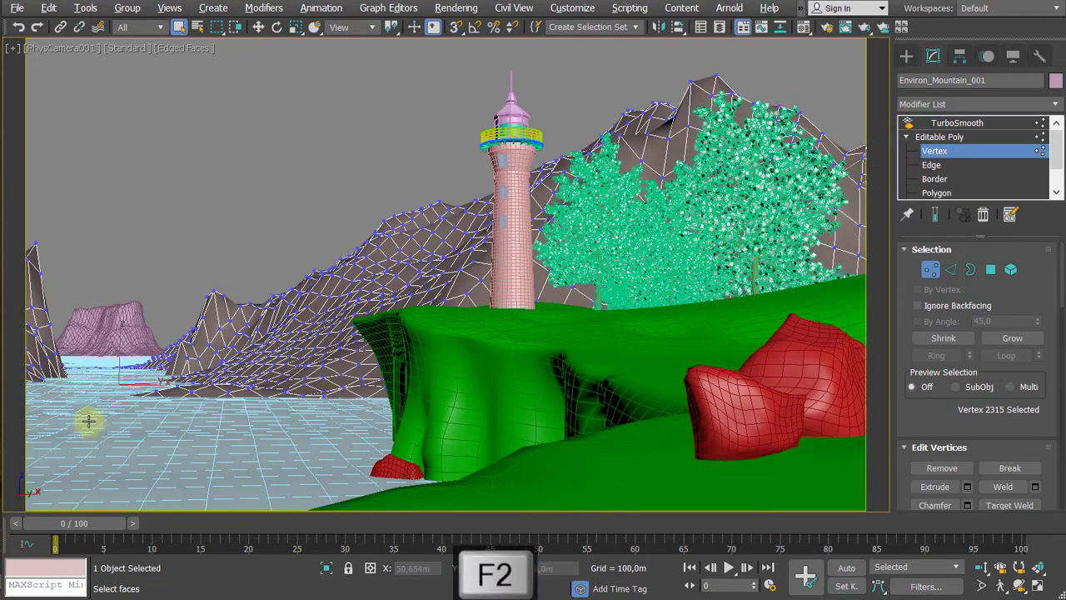
key("F3")
key("w")
left_click(81, 416)
key("F3")
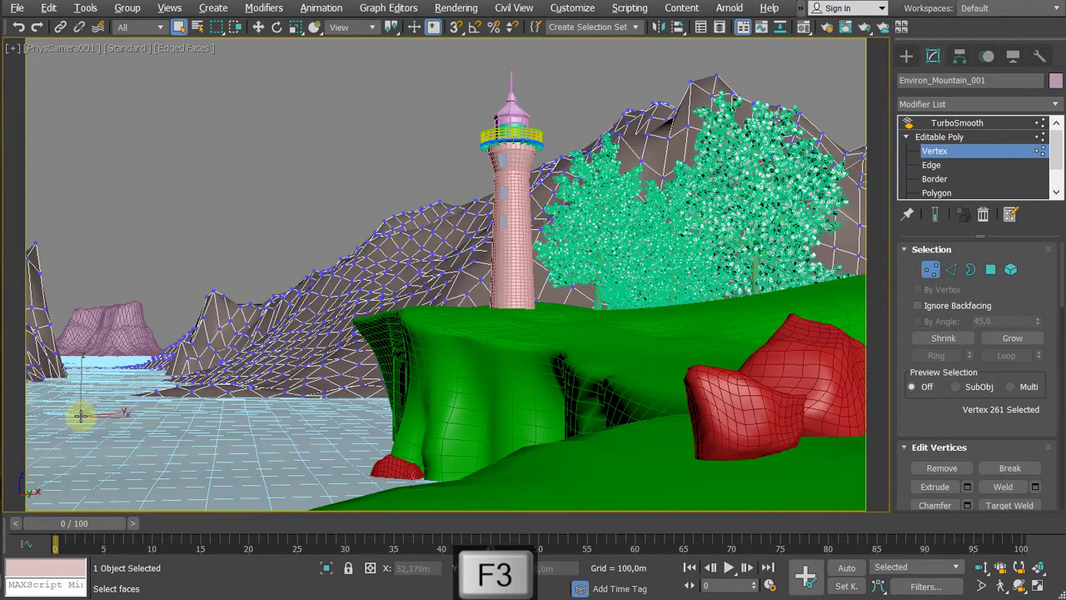
Step: Turn on Use Soft Selection for the selected mountain vertices
scroll(917, 421, "down", 5)
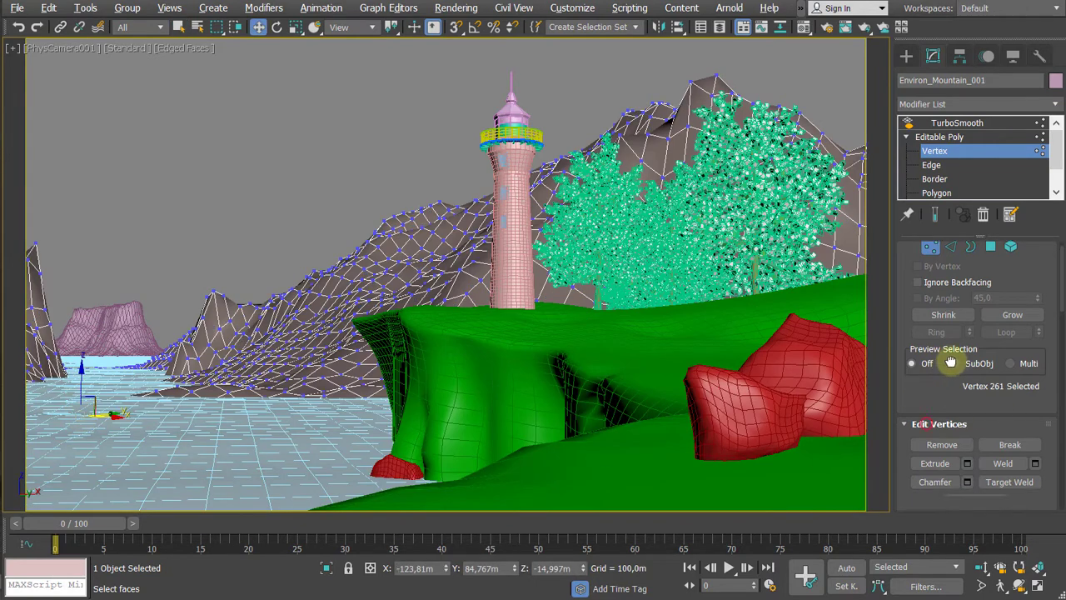
left_click(940, 313)
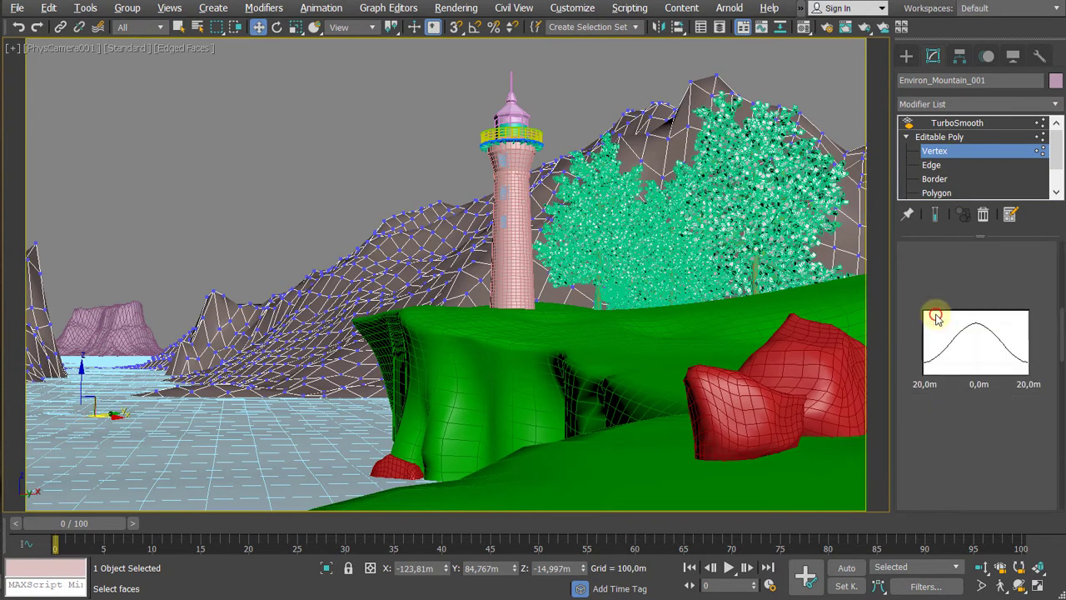
scroll(917, 279, "up", 2)
left_click(920, 271)
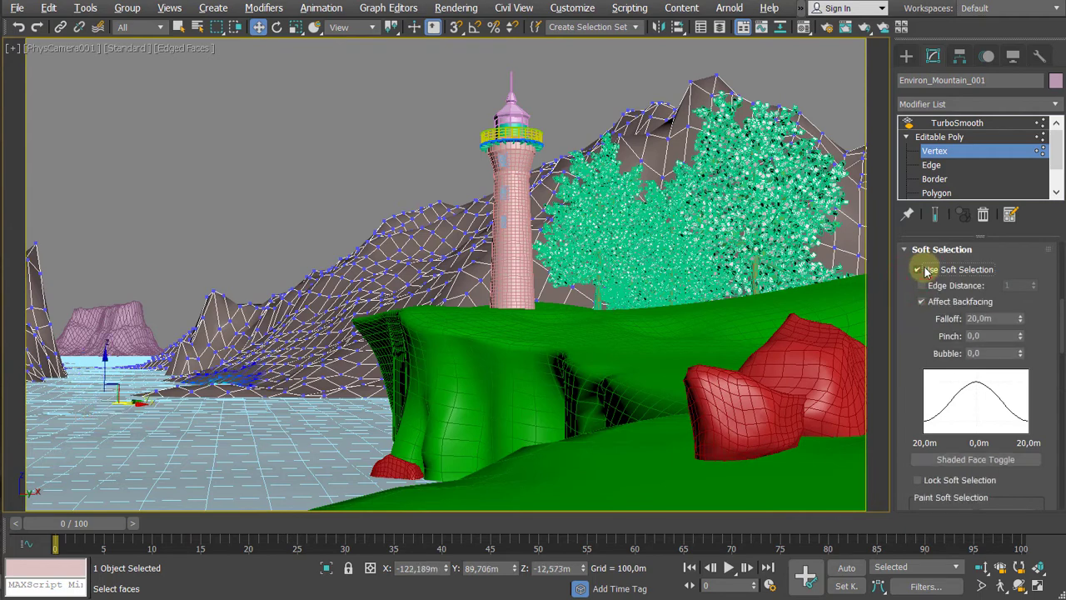
Step: Try to lower the soft-selected channel vertices slightly along Z, and undo the move
left_click_drag(103, 364, 104, 366)
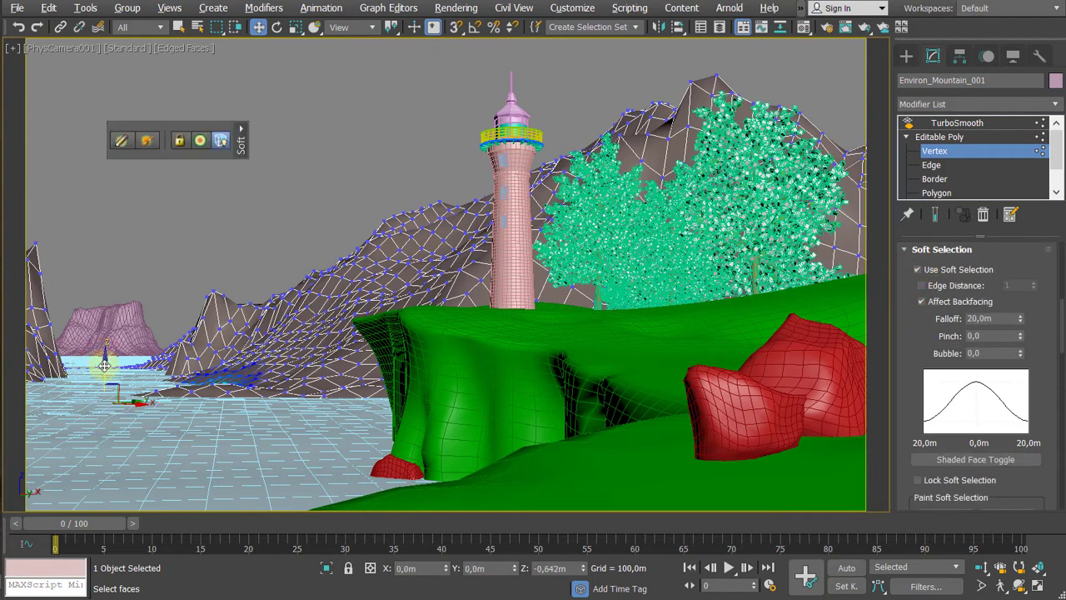
key("F3")
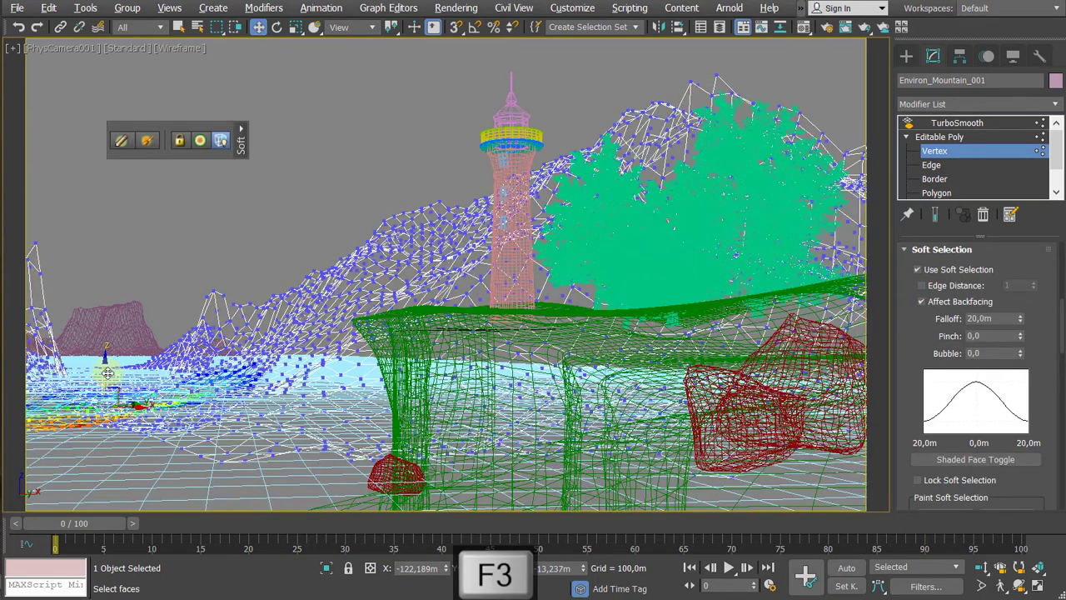
key("ctrl+z")
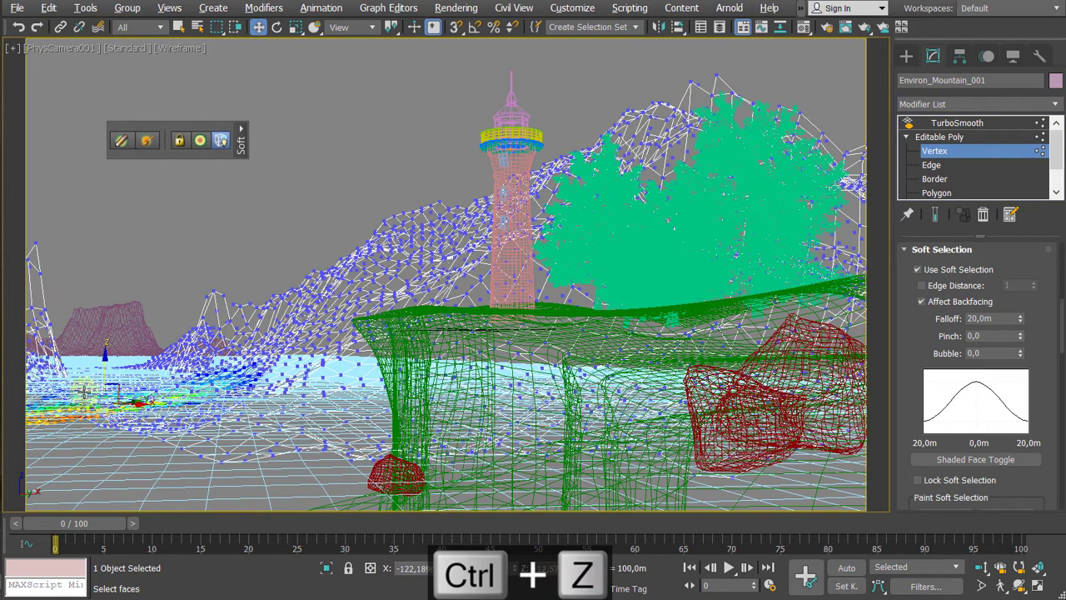
Step: Pick other submerged channel vertices in wireframe and check the area in the last rendered image
left_click(93, 389)
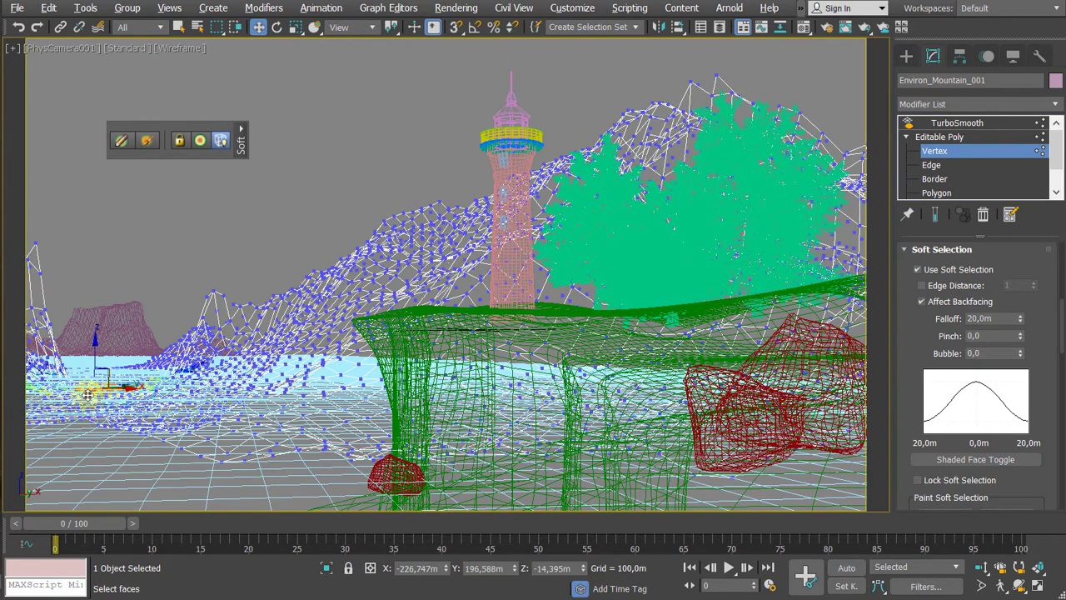
left_click(89, 396)
left_click(573, 8)
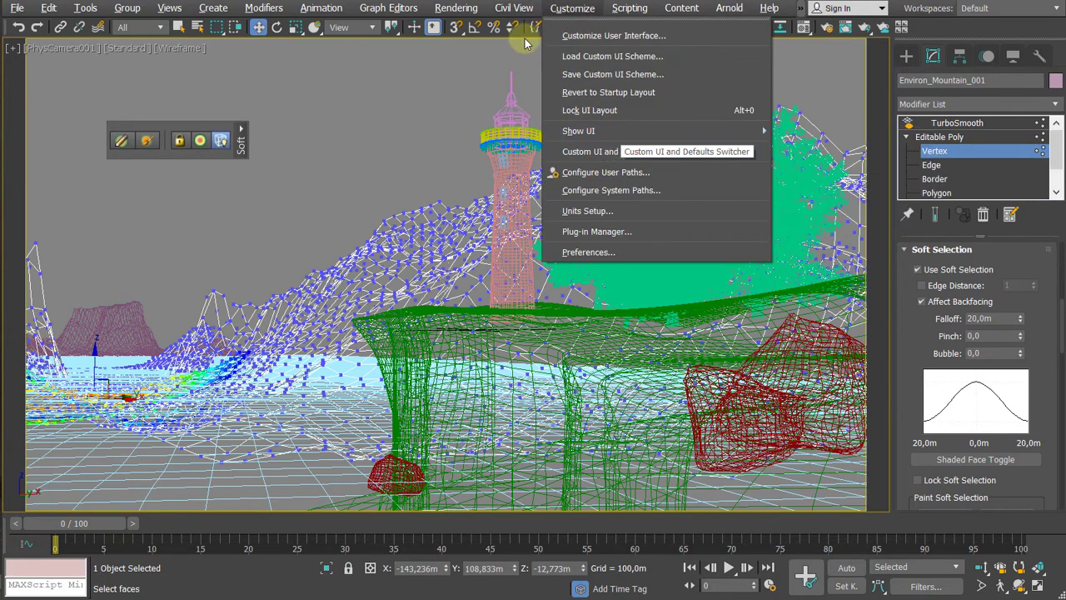
left_click(446, 9)
left_click(479, 107)
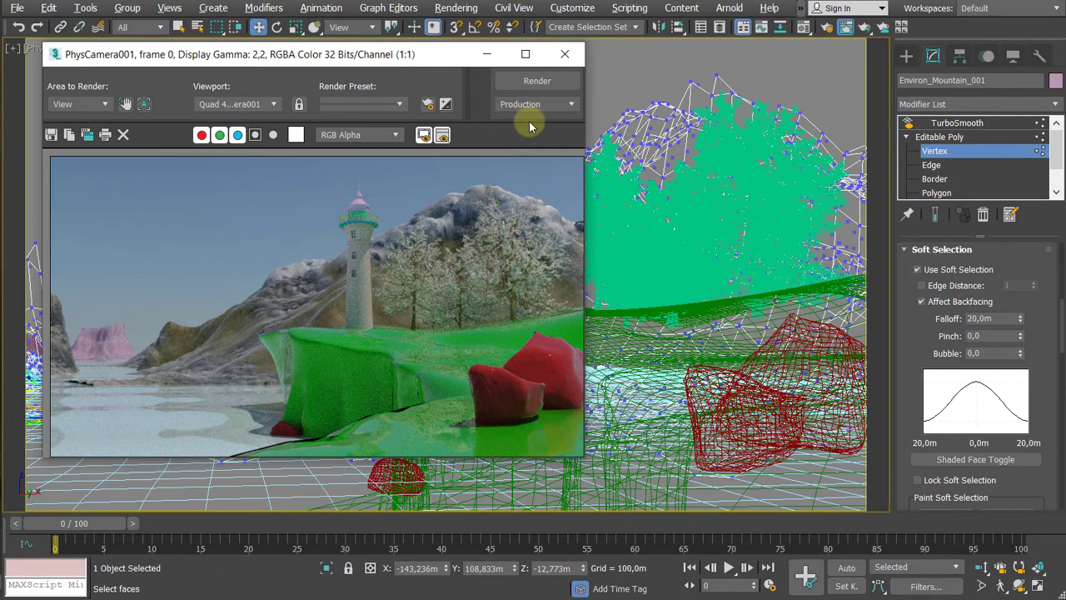
left_click(566, 63)
Step: Lower the soft-selected submerged channel vertices along Z in wireframe display, and restore the shaded view
key("F3")
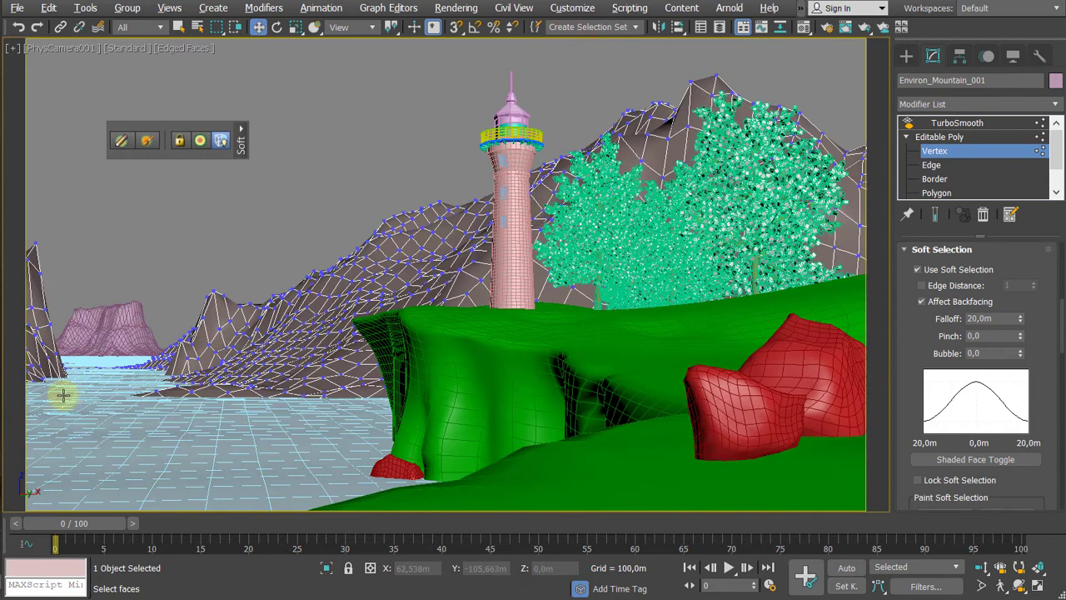
key("F3")
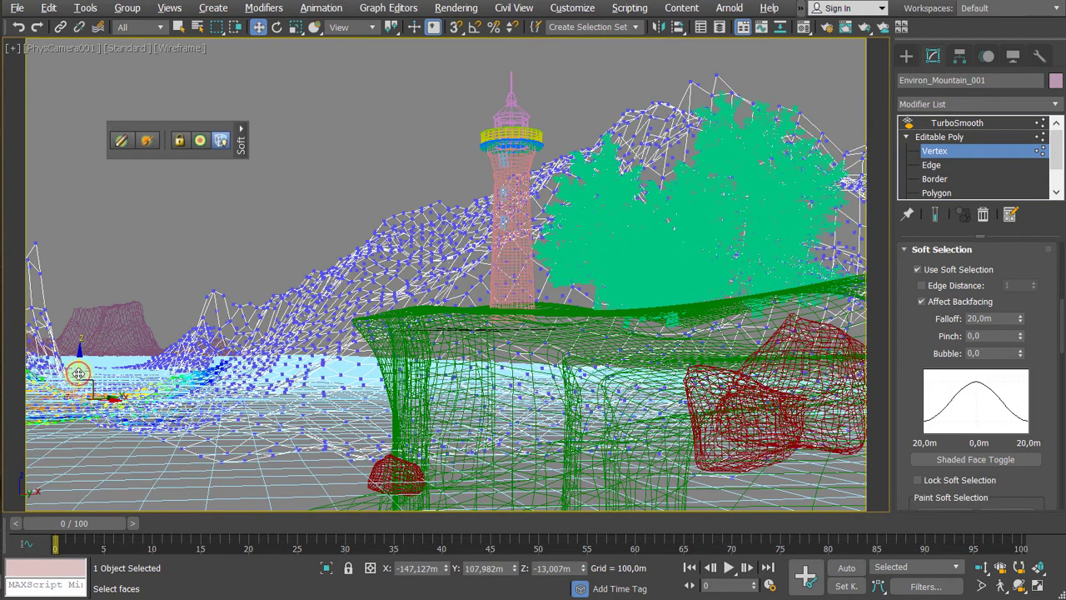
left_click_drag(78, 374, 80, 395)
key("F3")
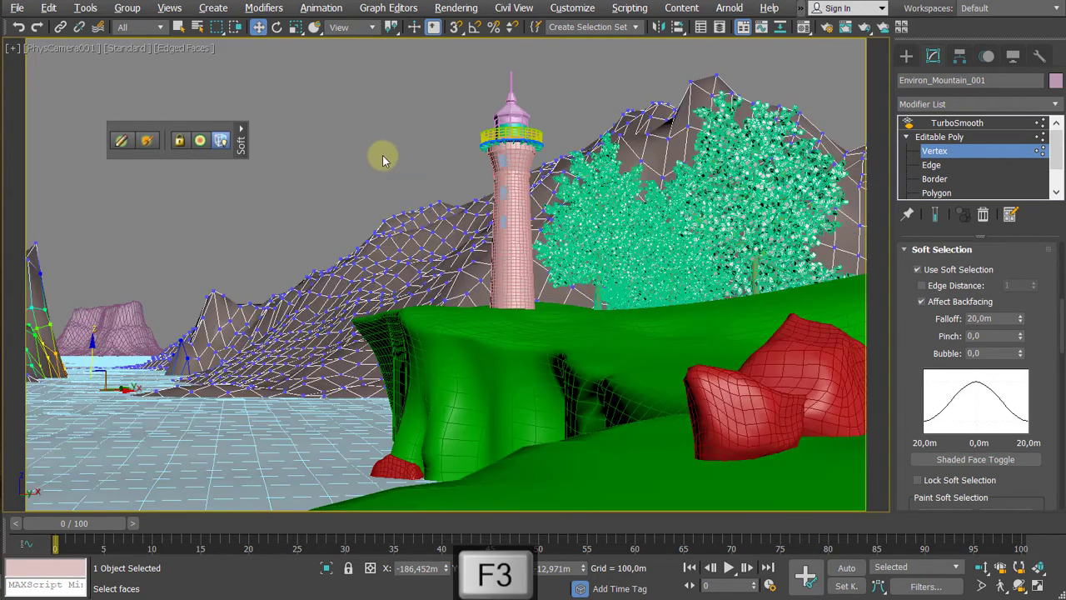
Step: Limit the render area to a region around the water channel and the distant mountain, and render it
left_click(463, 9)
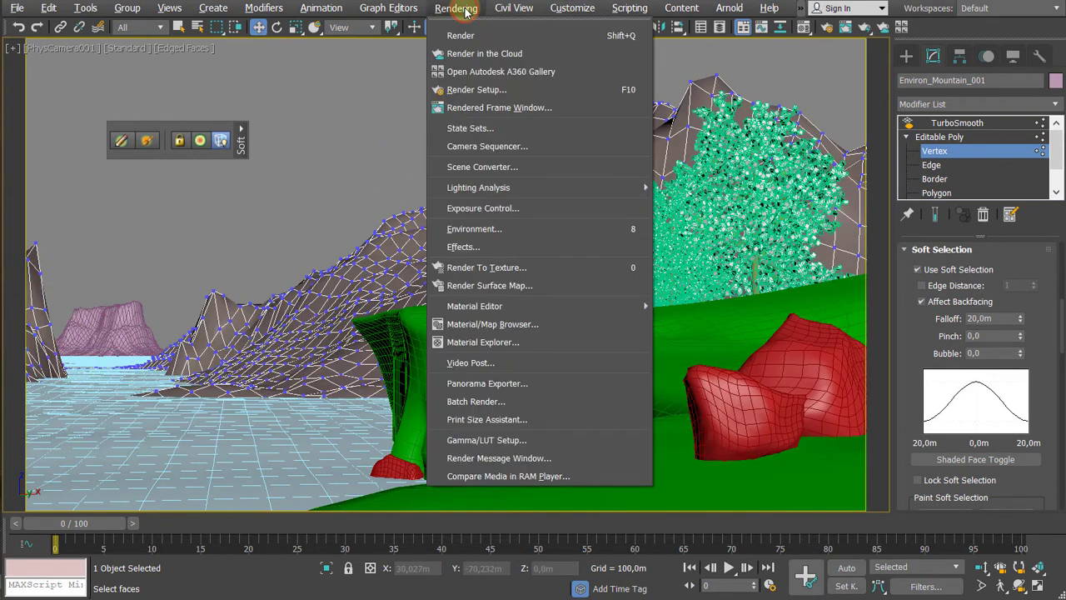
left_click(469, 116)
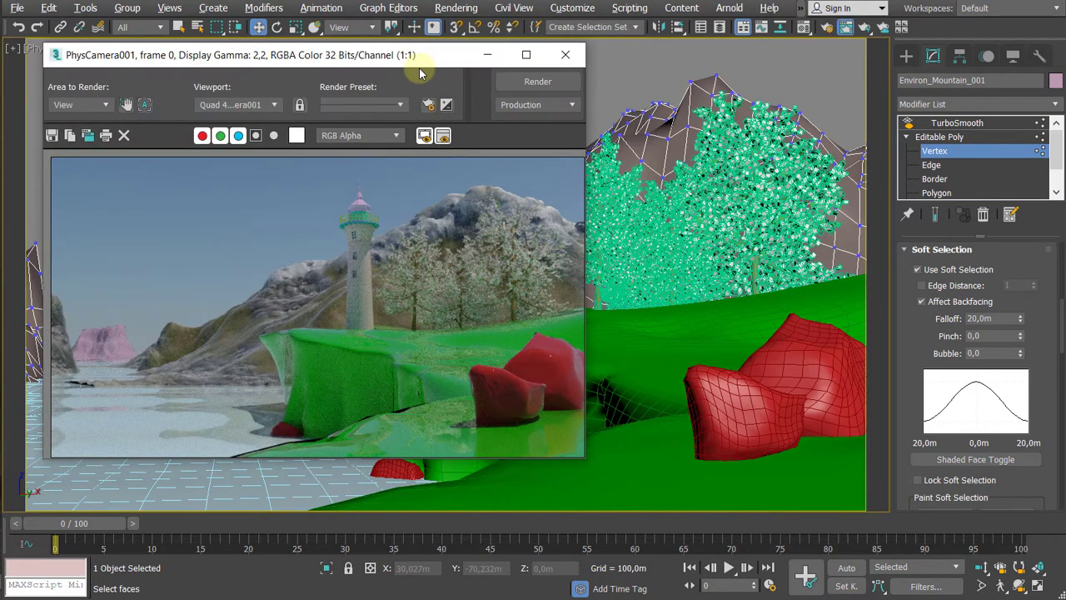
left_click_drag(419, 59, 483, 85)
left_click(98, 131)
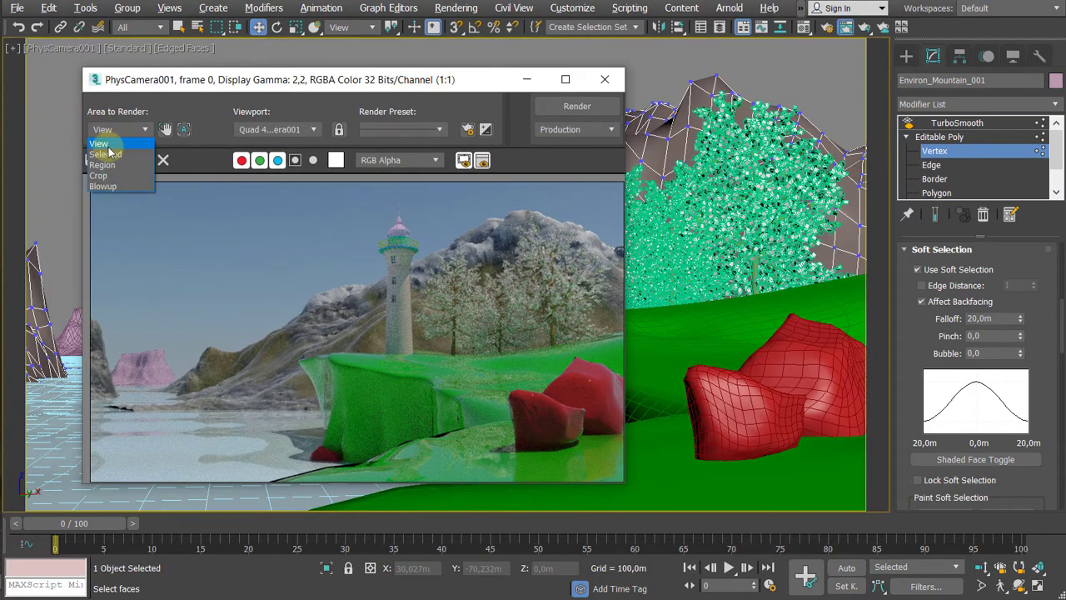
left_click(110, 162)
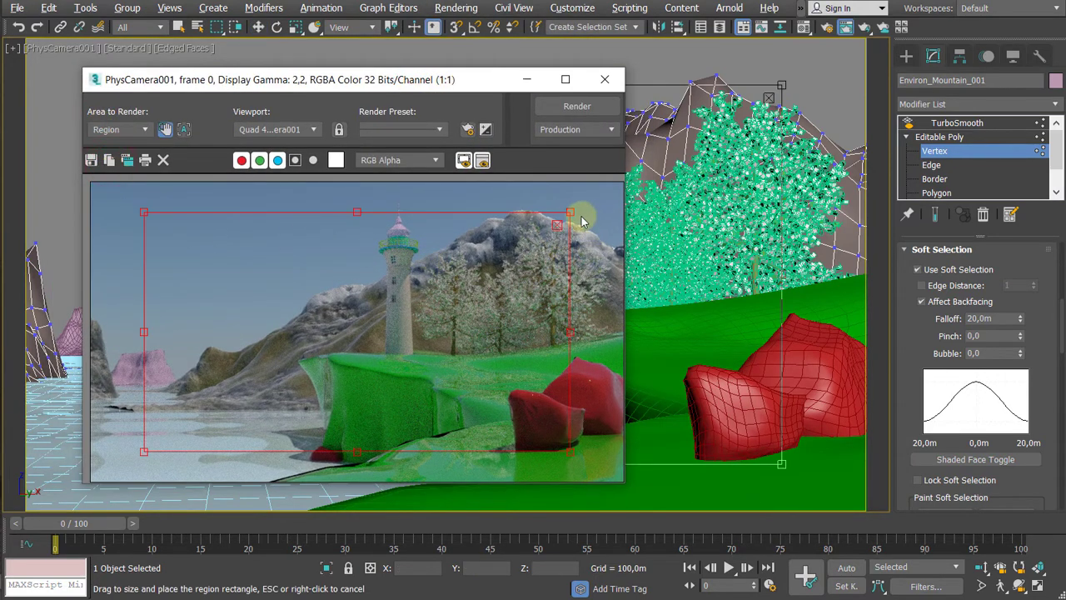
left_click_drag(574, 213, 309, 340)
left_click_drag(205, 398, 148, 400)
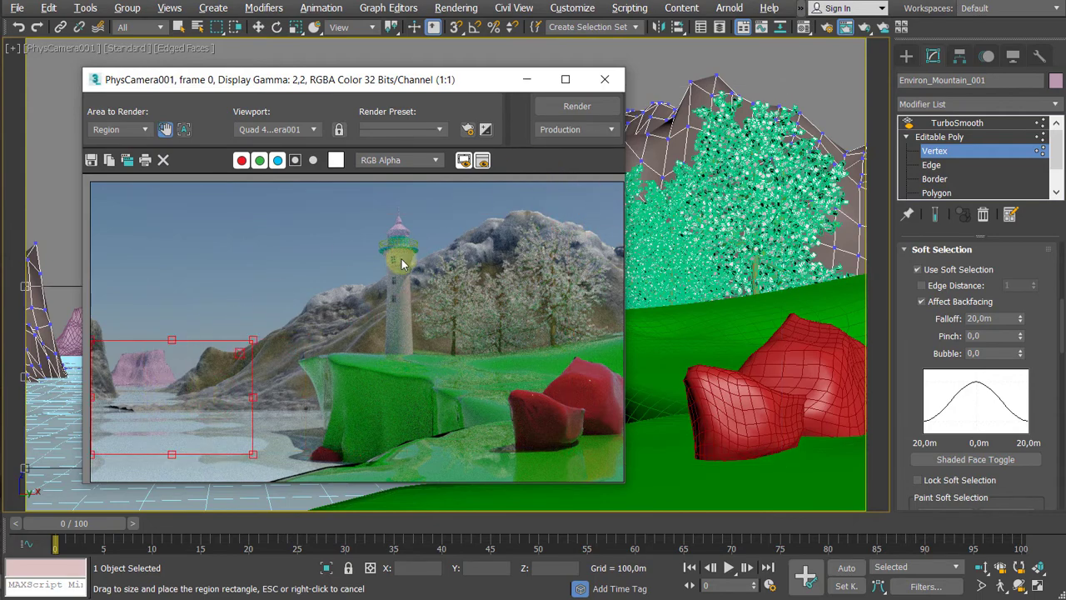
left_click(576, 106)
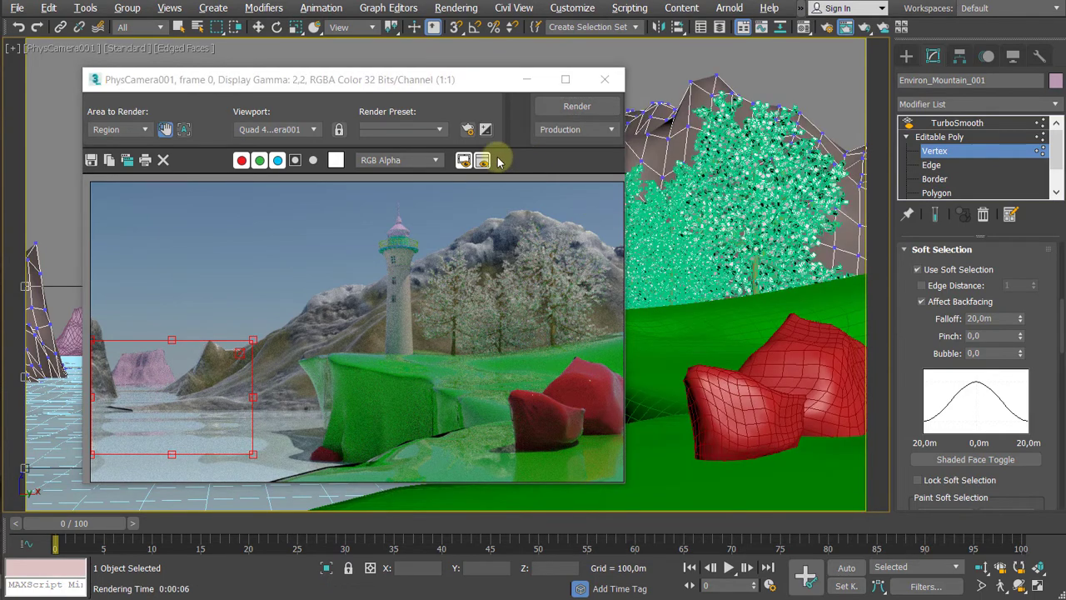
Step: Close the render and reselect the submerged channel vertices with the Move tool in wireframe display
left_click(604, 79)
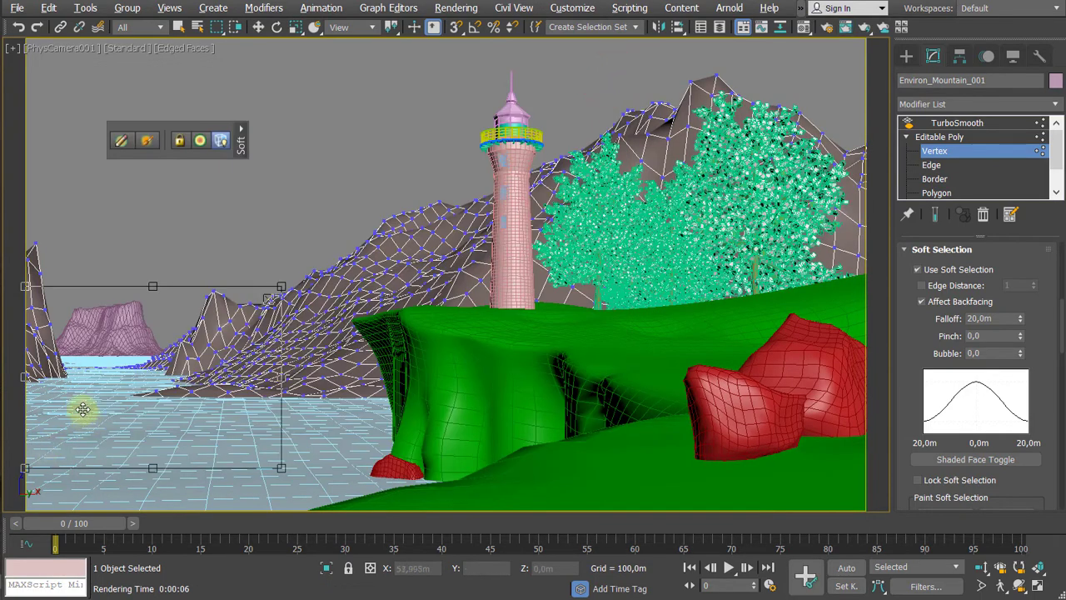
key("w")
left_click(111, 244)
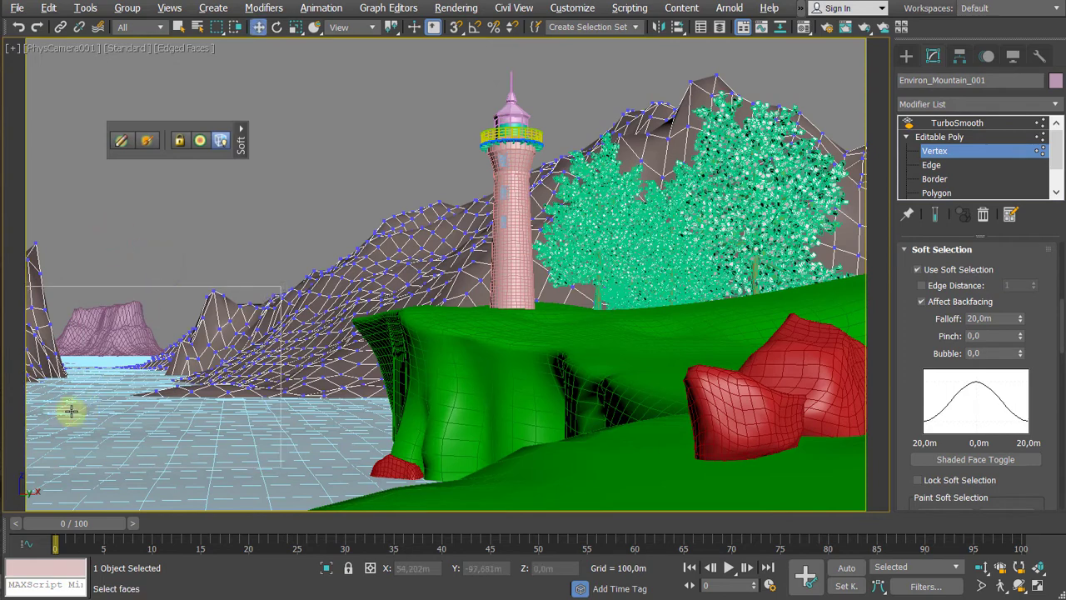
left_click(71, 410)
key("F3")
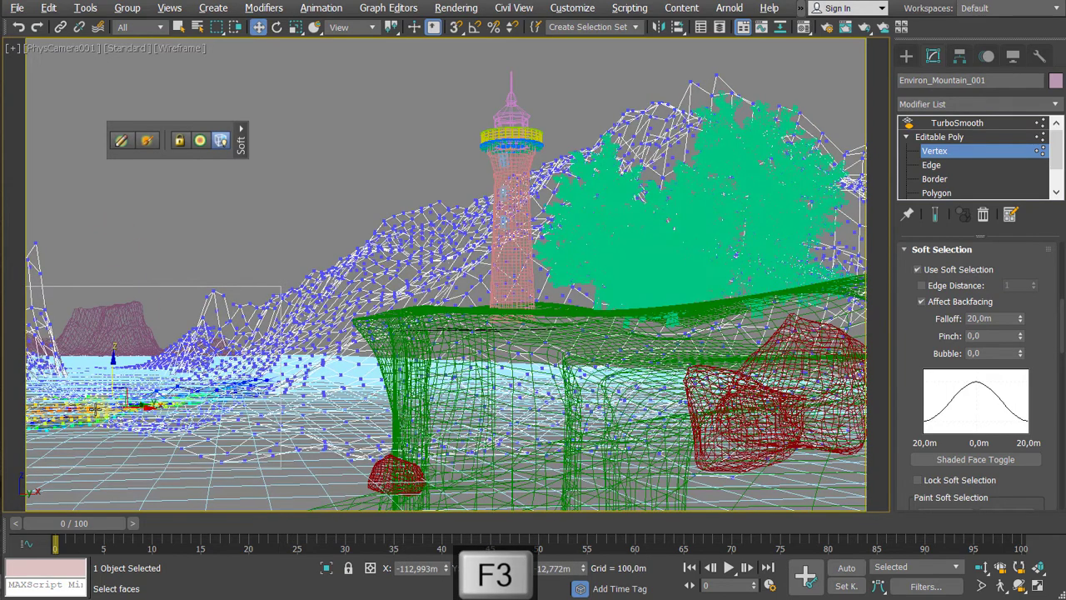
left_click_drag(84, 403, 85, 404)
Step: In the top view, select the submerged vertices between the main mountain and the small island beside it
key("t")
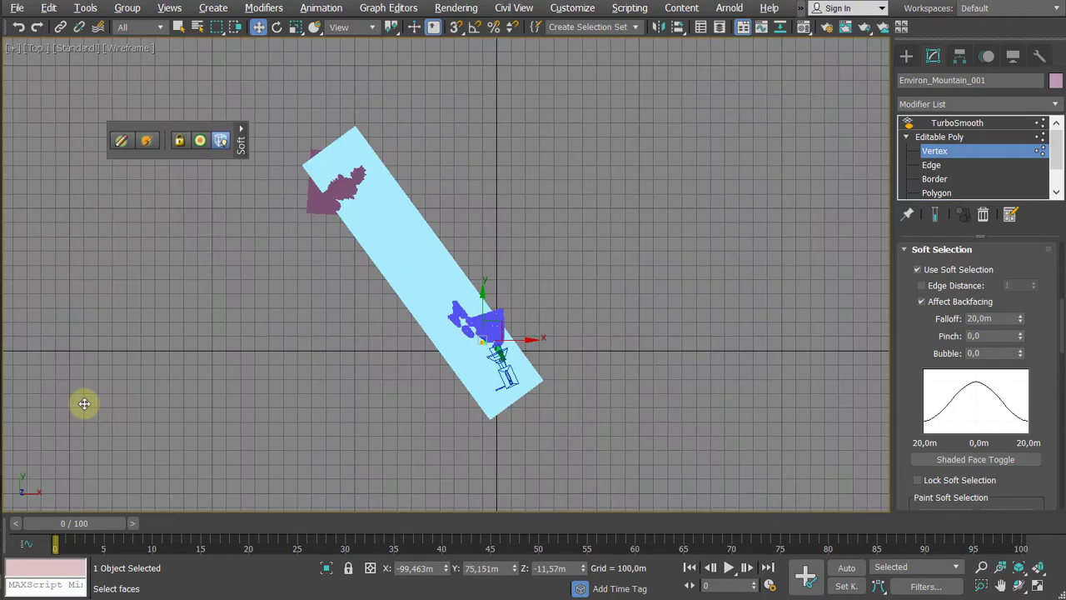
key("z")
middle_click_drag(520, 340, 483, 364)
scroll(484, 364, "down", 10)
scroll(482, 369, "up", 8)
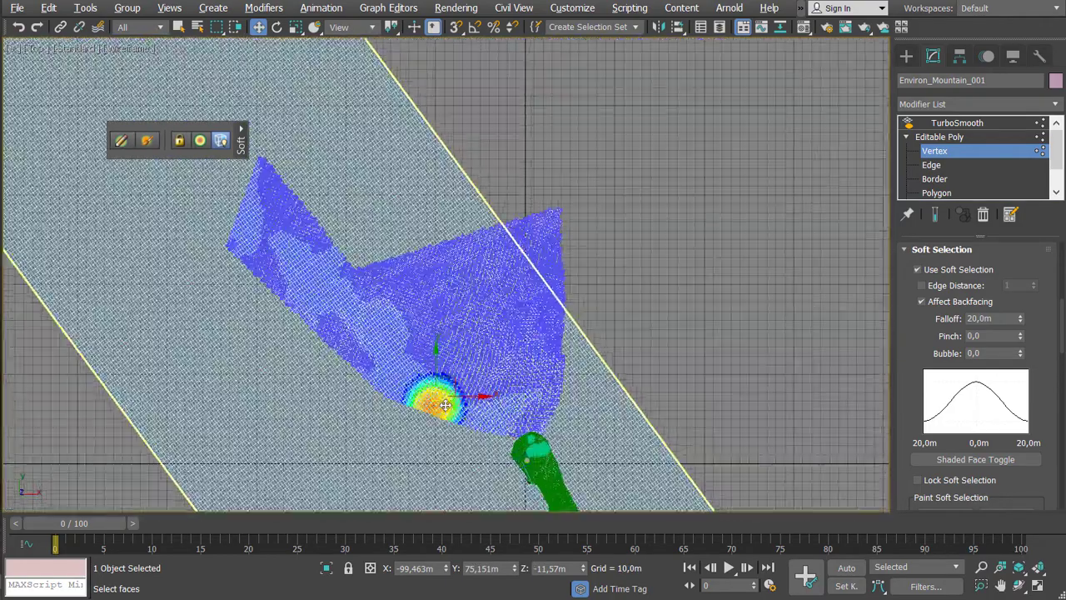
key("F3")
key("F4")
key("F3")
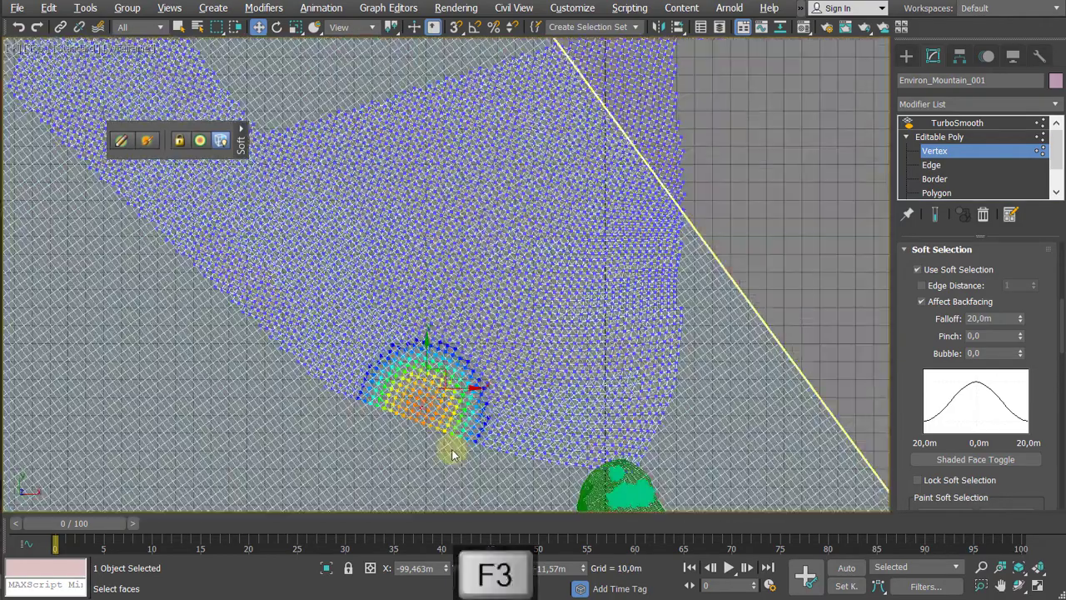
key("F4")
key("F3")
key("F3")
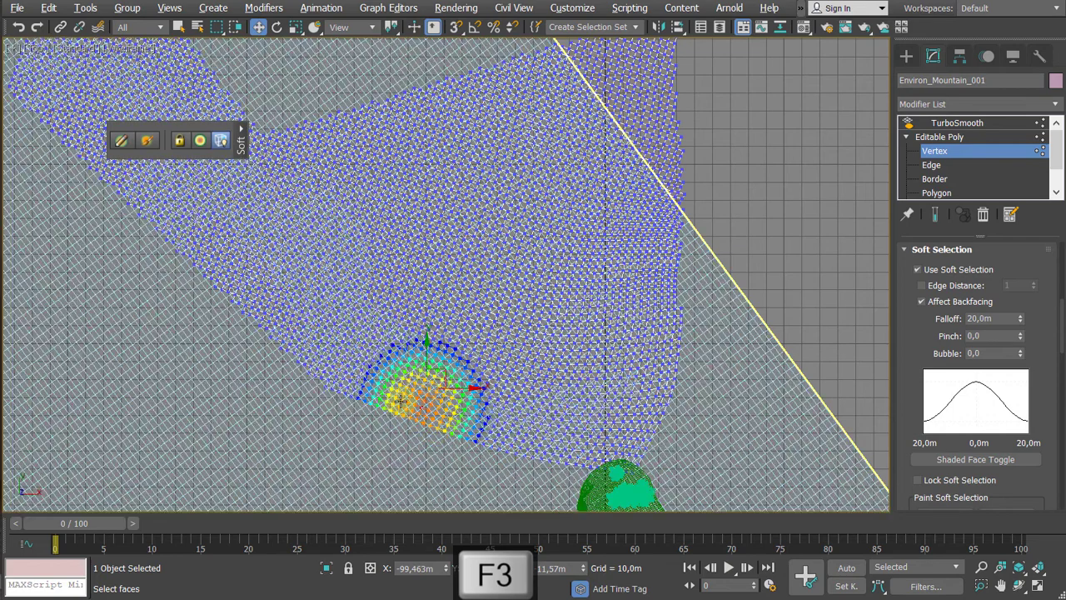
key("F3")
mouse_move(434, 447)
left_mouse_down()
mouse_move(362, 362)
mouse_move(332, 361)
left_mouse_up()
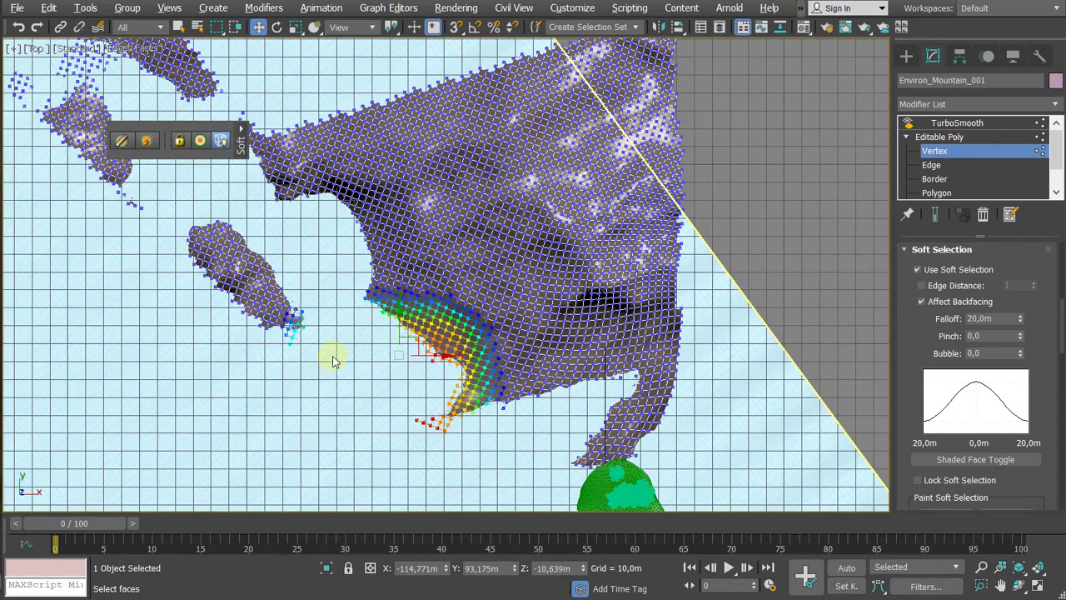
left_click_drag(383, 466, 291, 359)
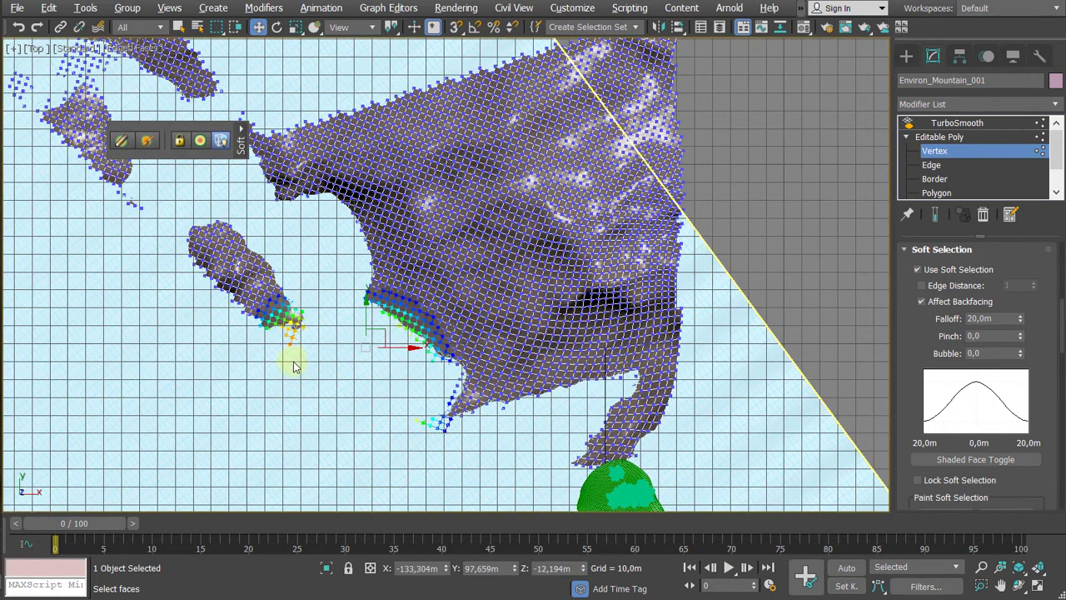
Step: In the perspective view, lower the soft-selected vertices to about -14.83 m in Z, and return to the camera view
key("F3")
key("p")
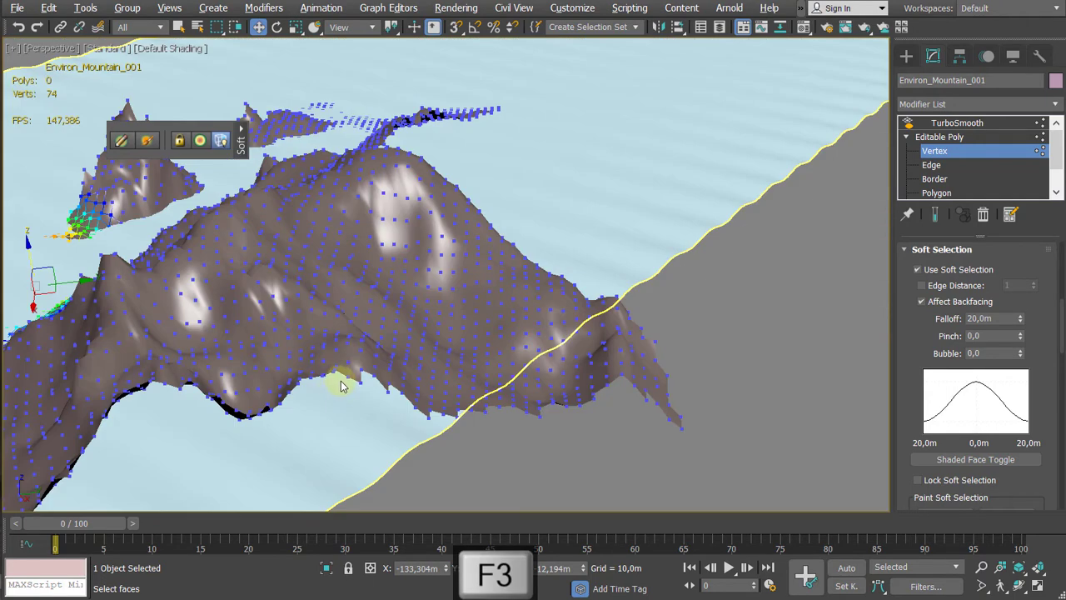
middle_click_drag(341, 384, 444, 386, "alt")
key("z")
left_click_drag(449, 308, 446, 318)
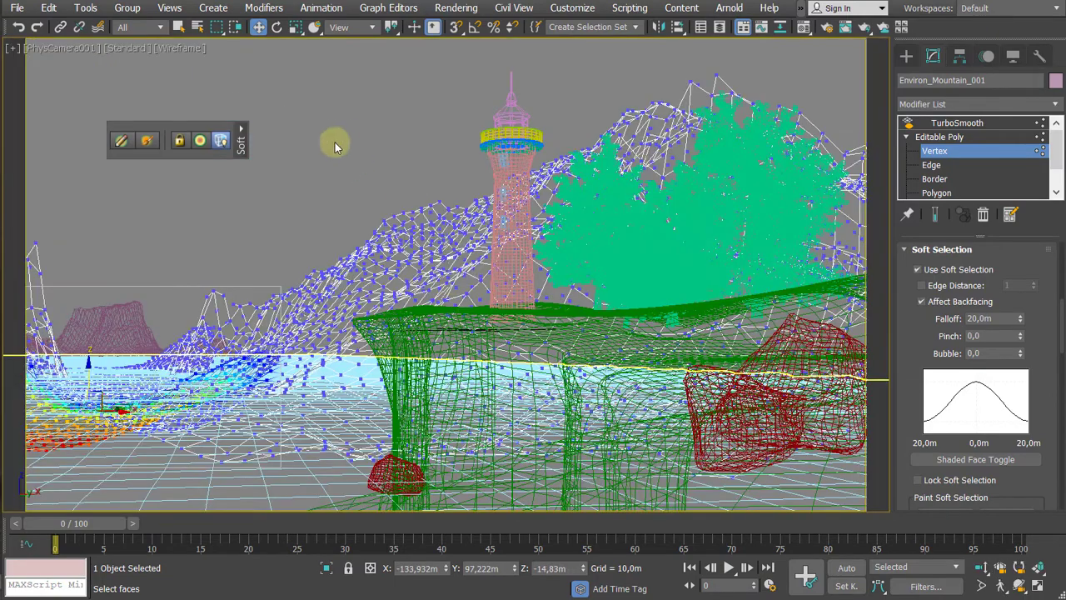
Step: Return the mountain to its TurboSmooth level, deselect it, and render the region again to check the water channel
left_click(336, 138)
left_click(950, 136)
left_click(973, 122)
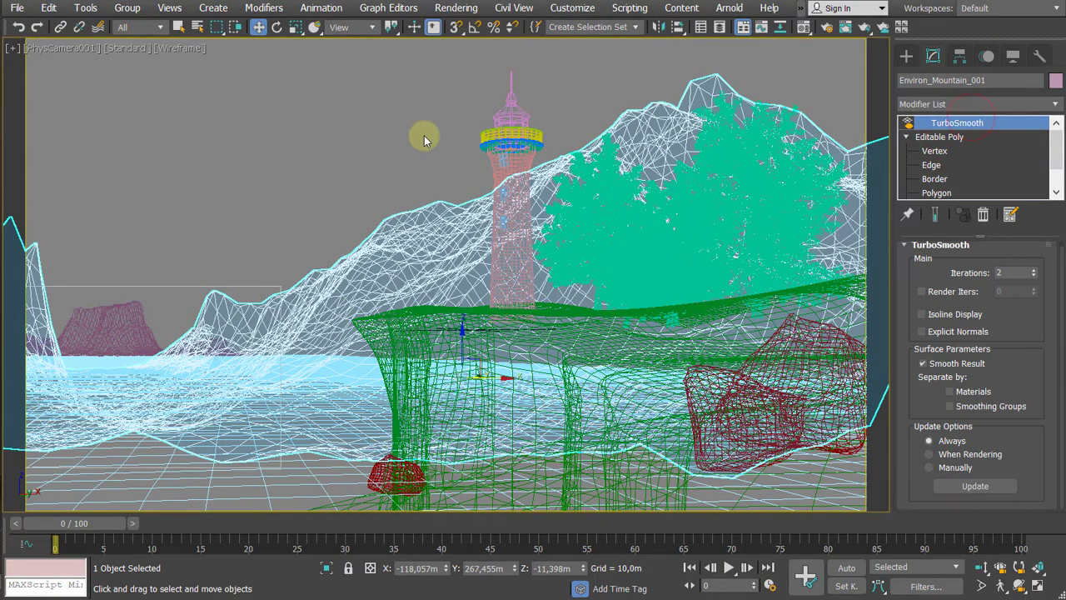
left_click(424, 136)
key("F3")
key("F9")
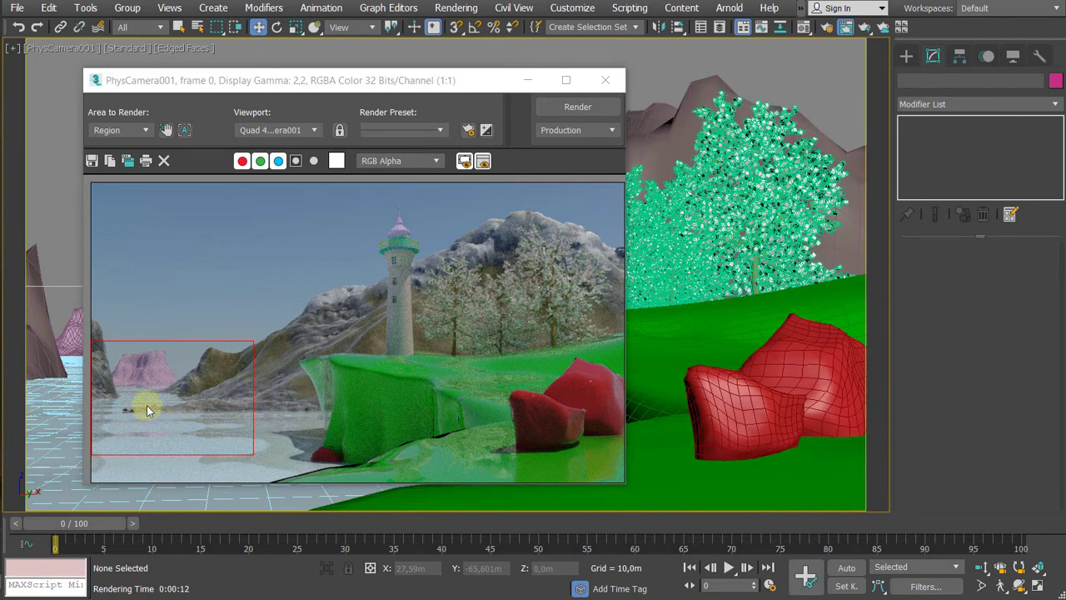
left_click(606, 80)
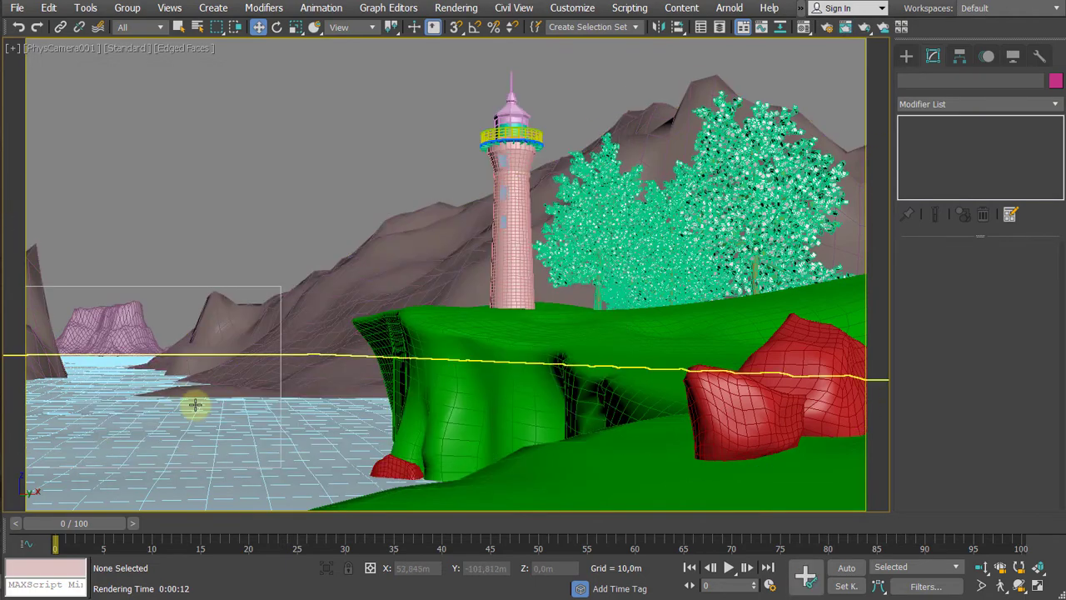
Step: Lower the mountain's soft-selected submerged vertices further in Z in wireframe display, restore shading and clear the vertex selection
left_click(195, 405)
left_click(933, 151)
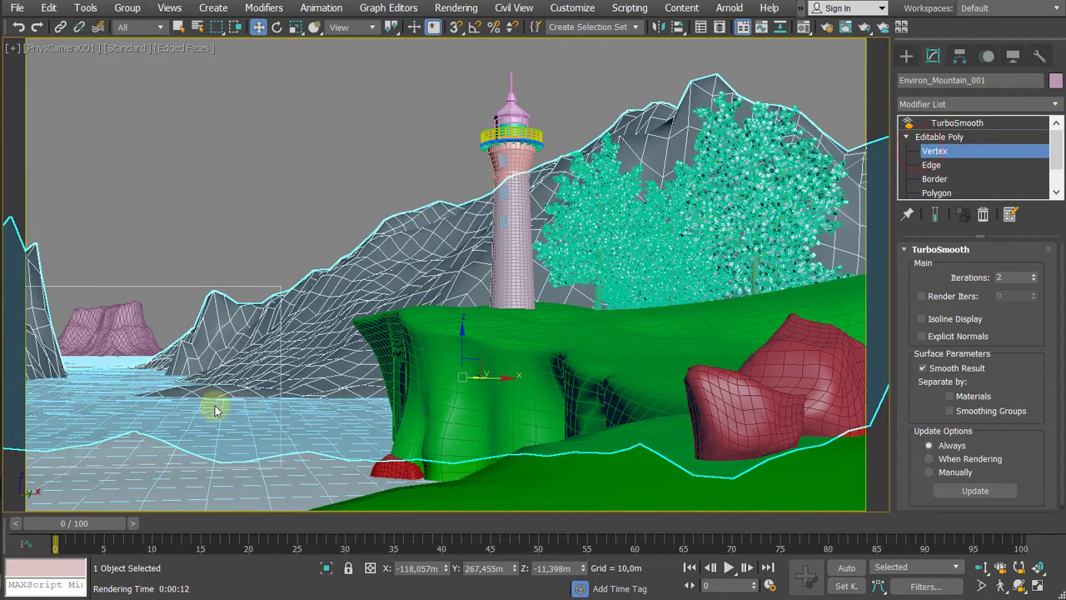
left_click(157, 394)
key("F3")
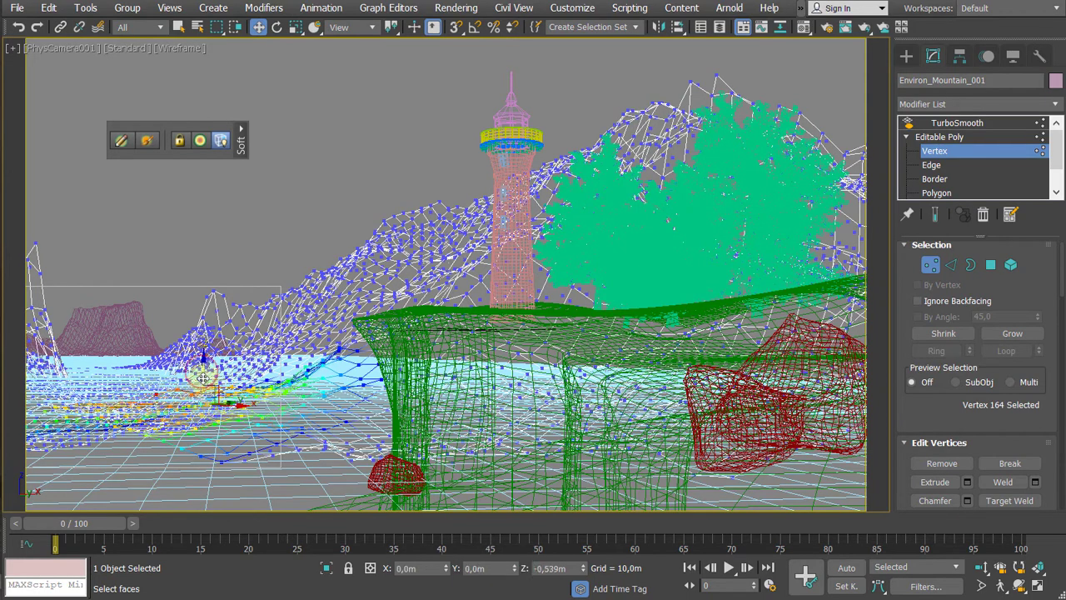
key("F3")
left_click(366, 161)
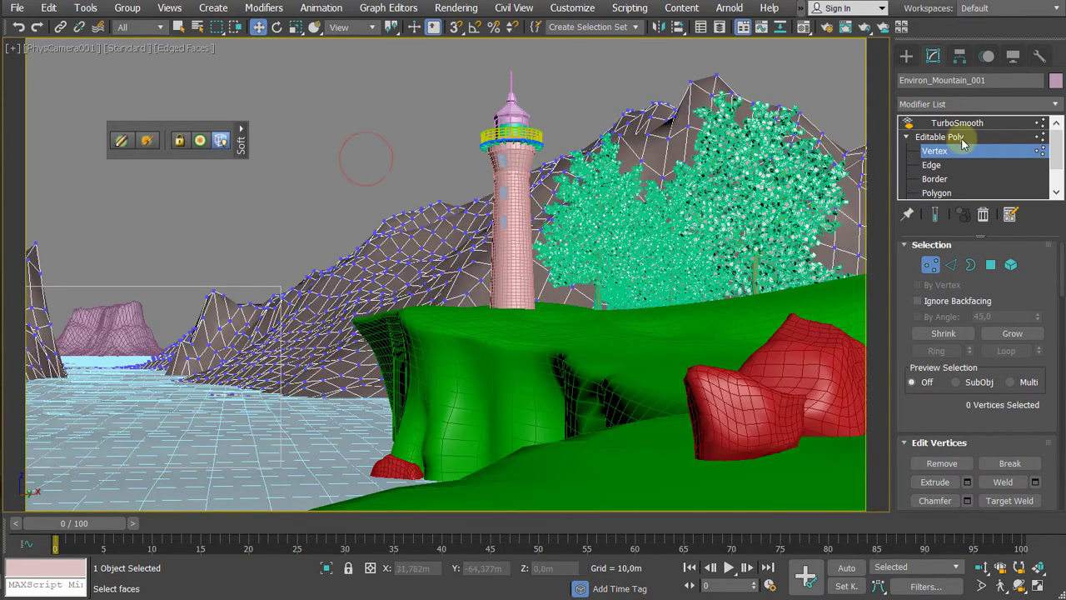
Step: Return the mountain to its TurboSmooth level, render the region to check the shoreline, and close the render
left_click(988, 122)
key("F9")
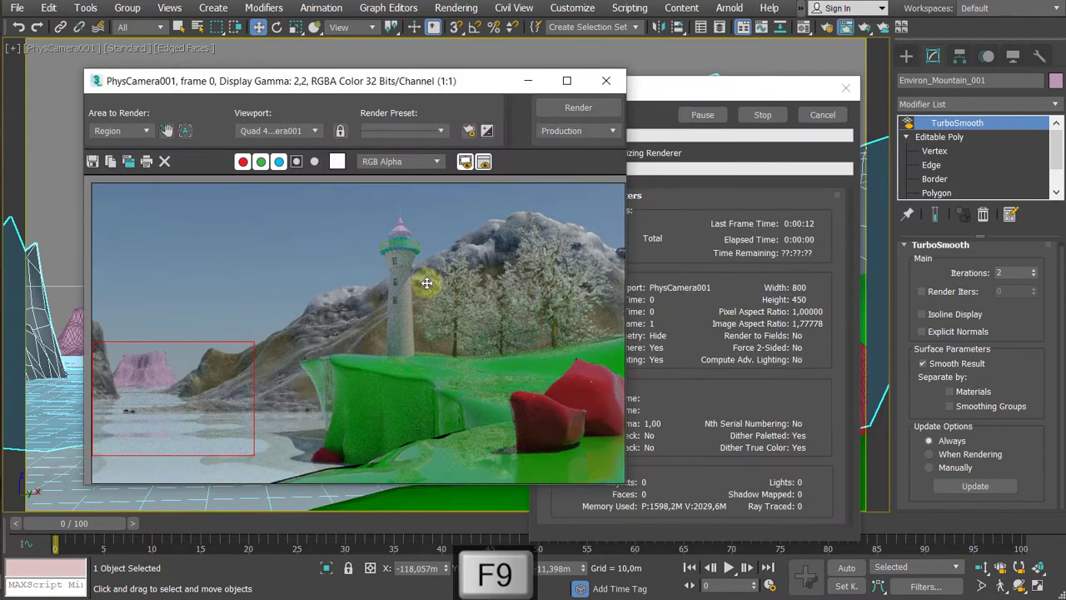
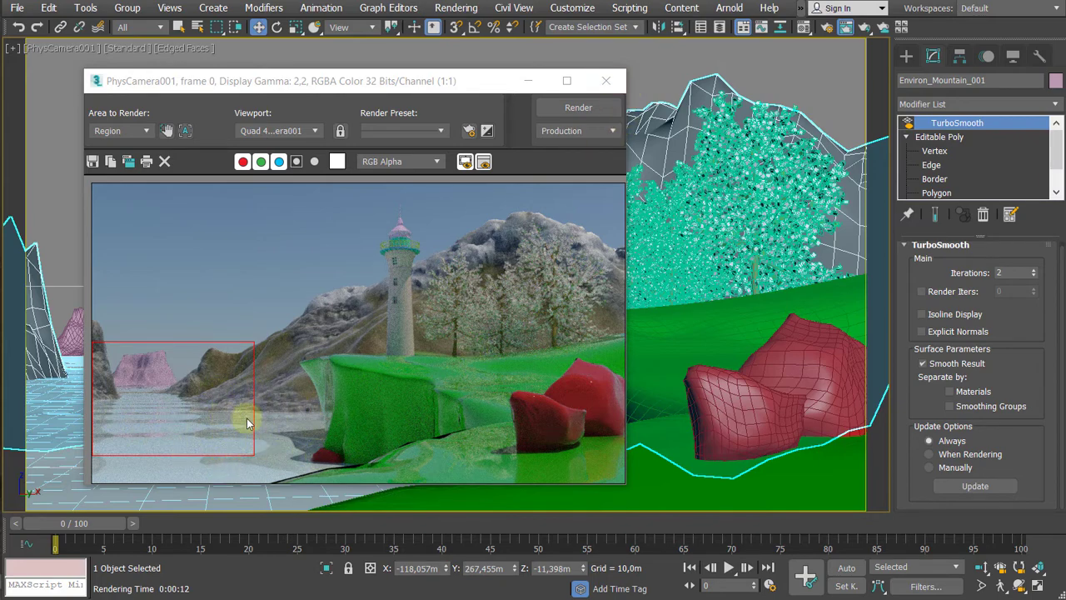
left_click(607, 82)
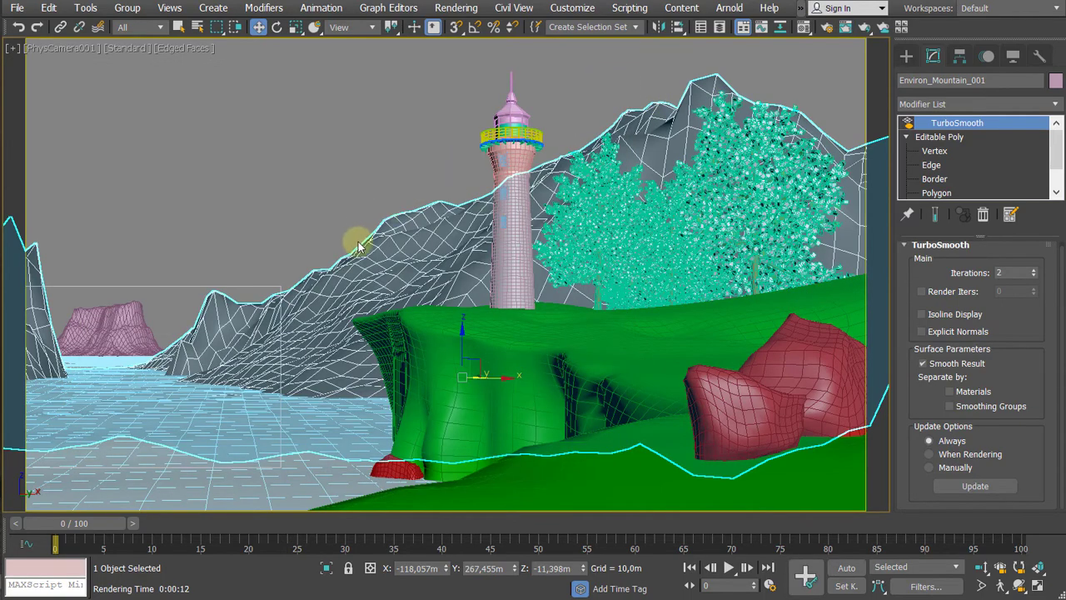
Step: Set the area to render back to View, and close the rendered frame and render settings
key("F10")
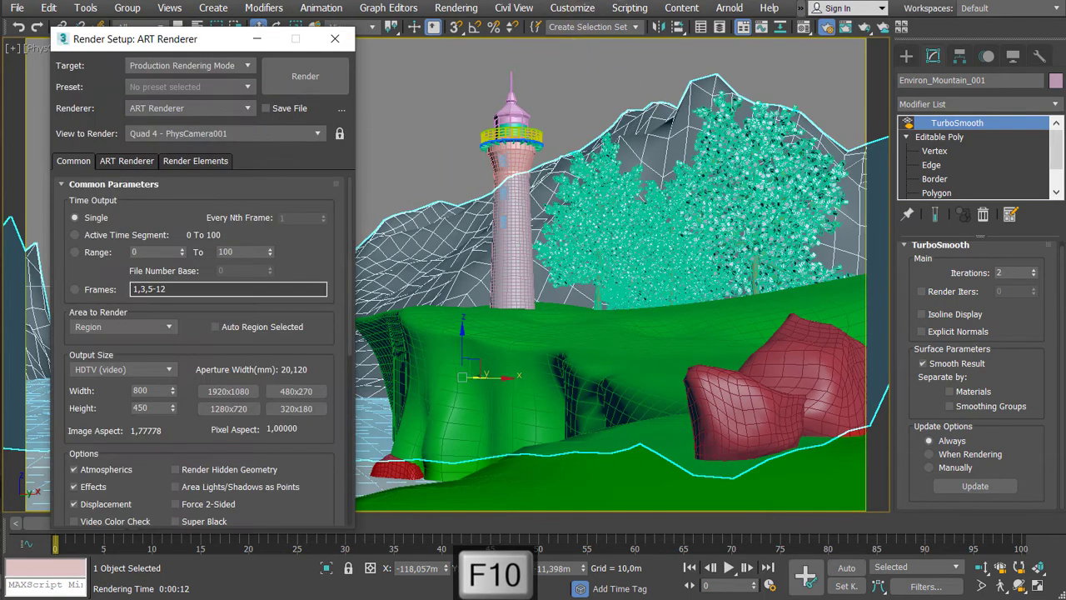
left_click(469, 10)
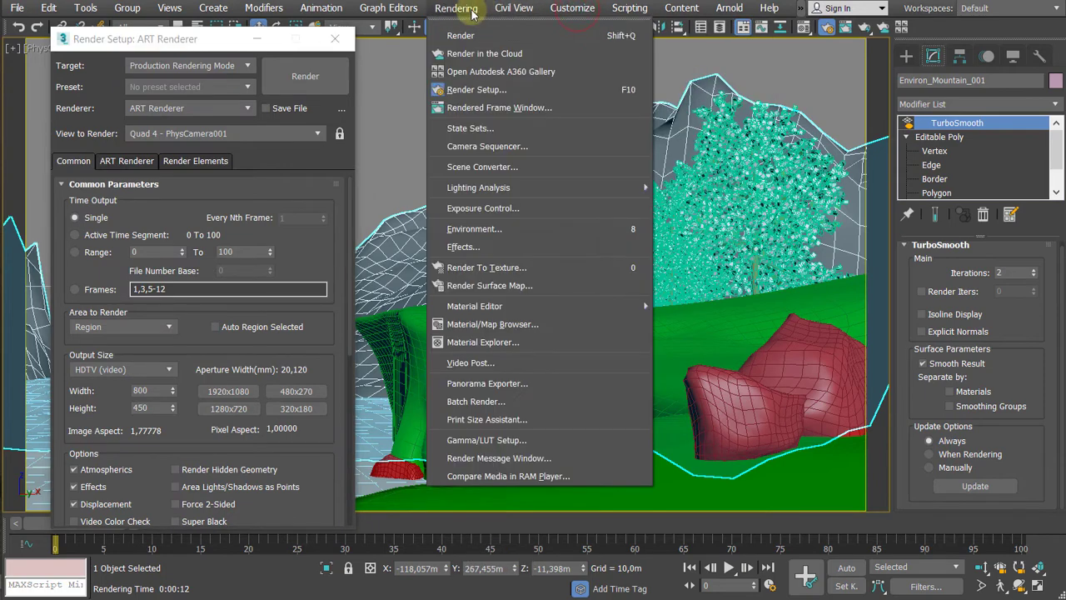
left_click(477, 107)
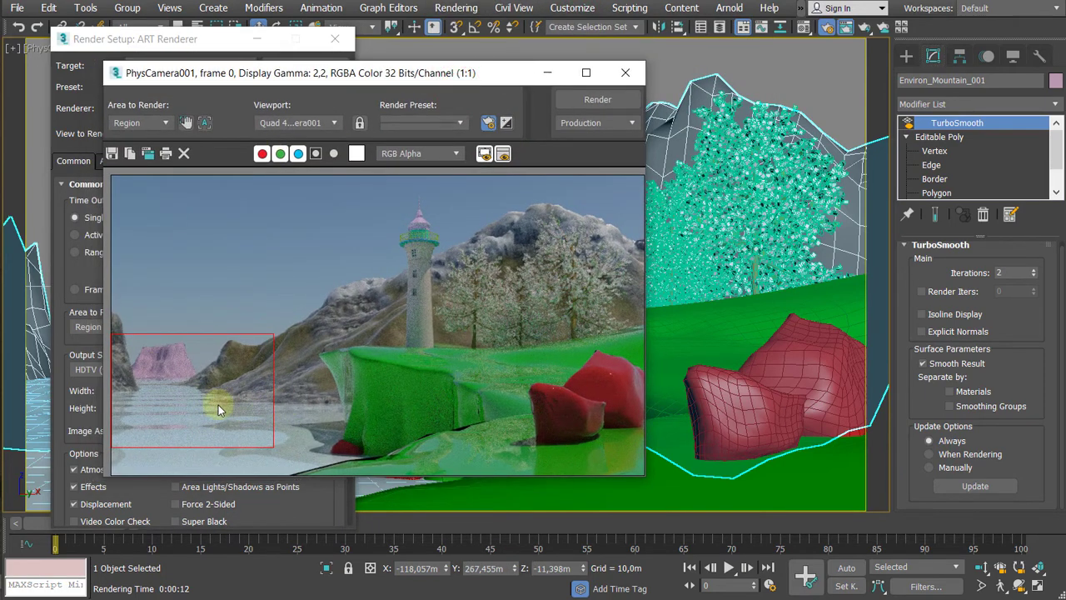
left_click(141, 122)
left_click(129, 136)
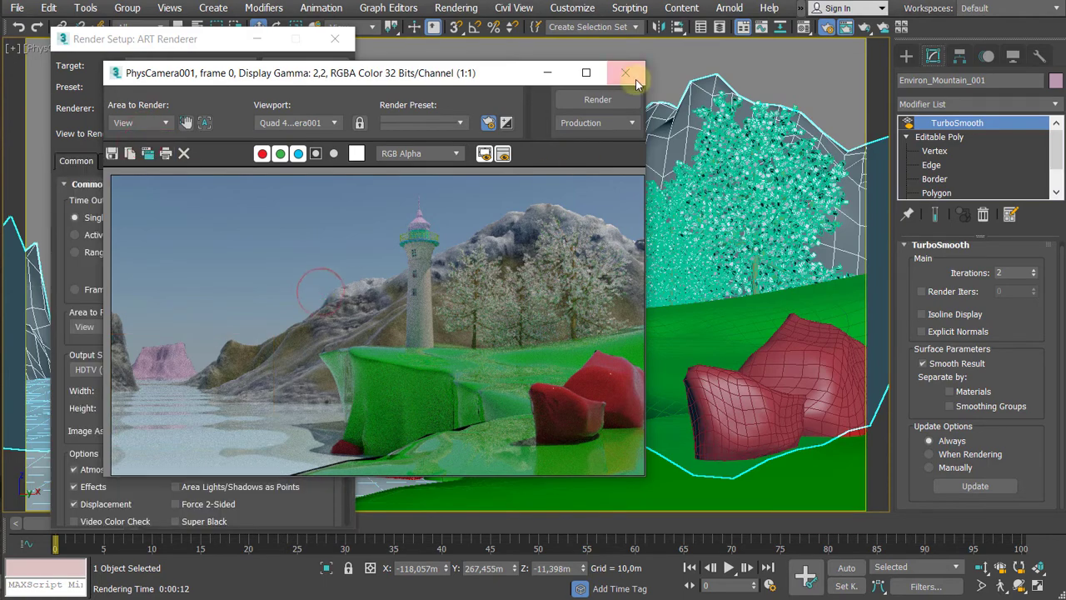
left_click(626, 72)
left_click(223, 31)
left_click(335, 38)
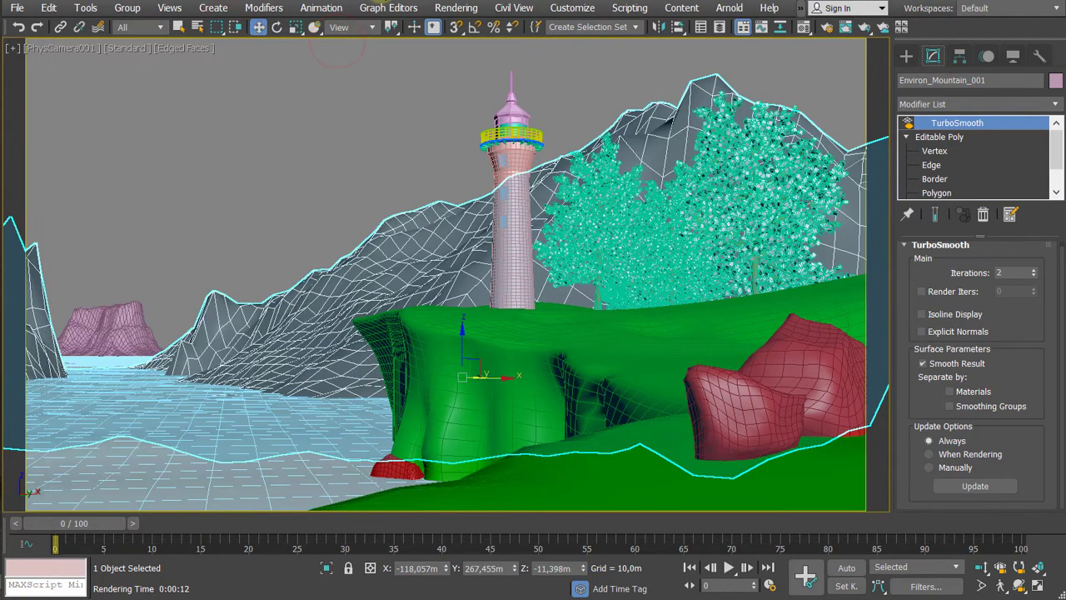
Step: Name the unused third material sample Water, and close the Material Editor
key("m")
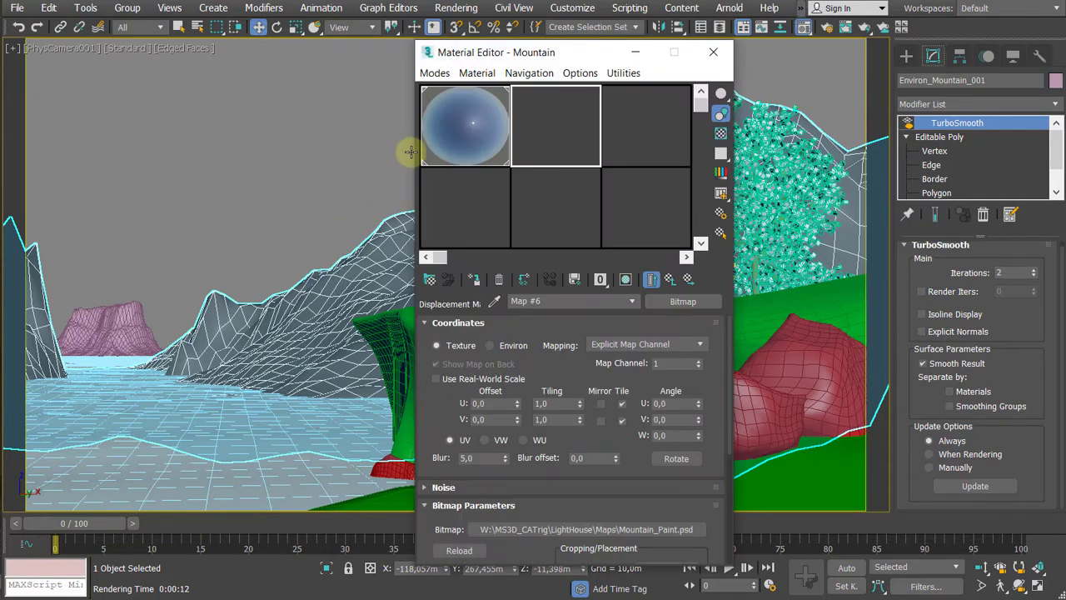
left_click(631, 131)
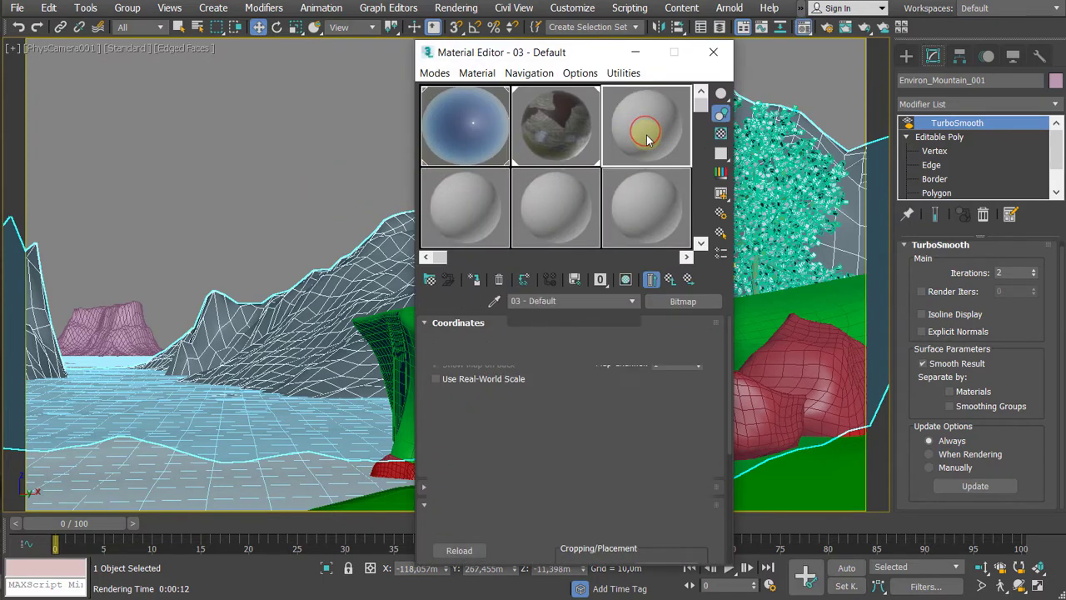
left_click(578, 302)
type("Wa")
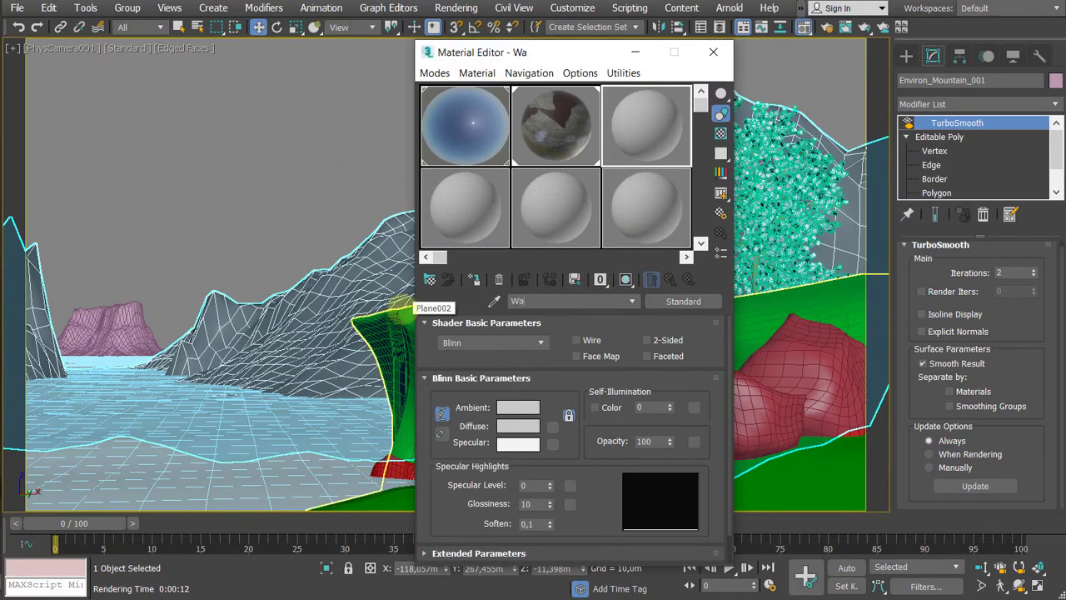
type("ter")
key("Return")
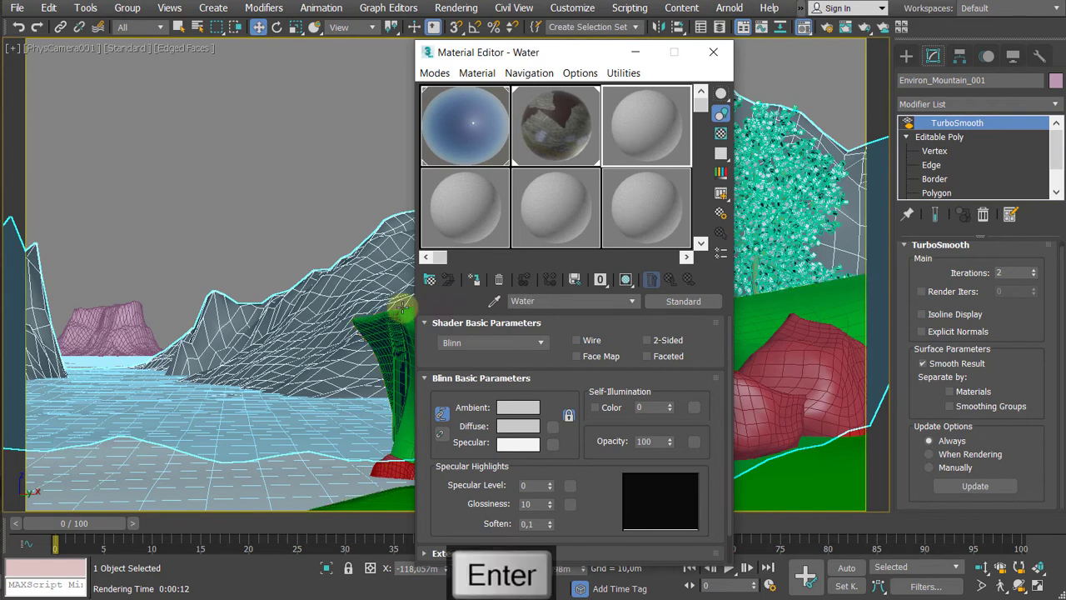
left_click(713, 51)
Step: Add an Edit Poly modifier above Wave on the water plane Plane001, and rename it Edit Poly_Visible
left_click(291, 232)
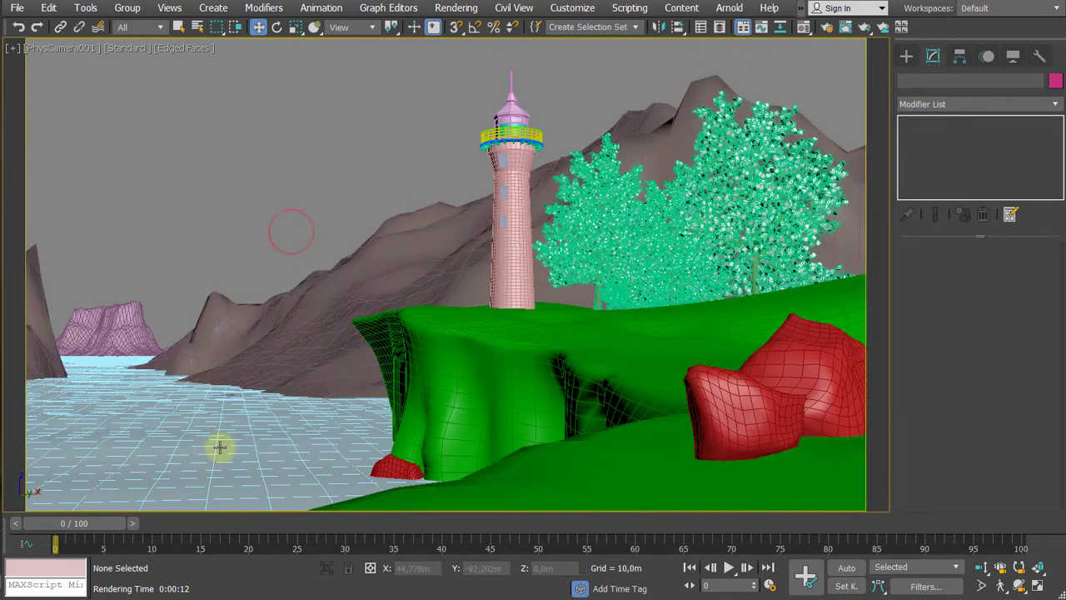
left_click(219, 448)
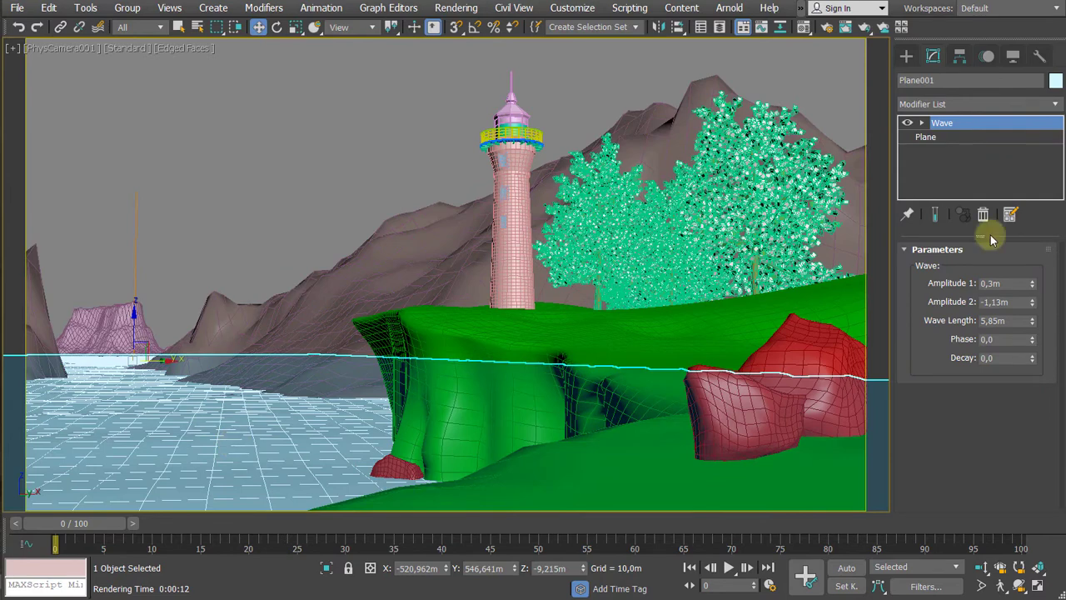
left_click(947, 103)
key("e")
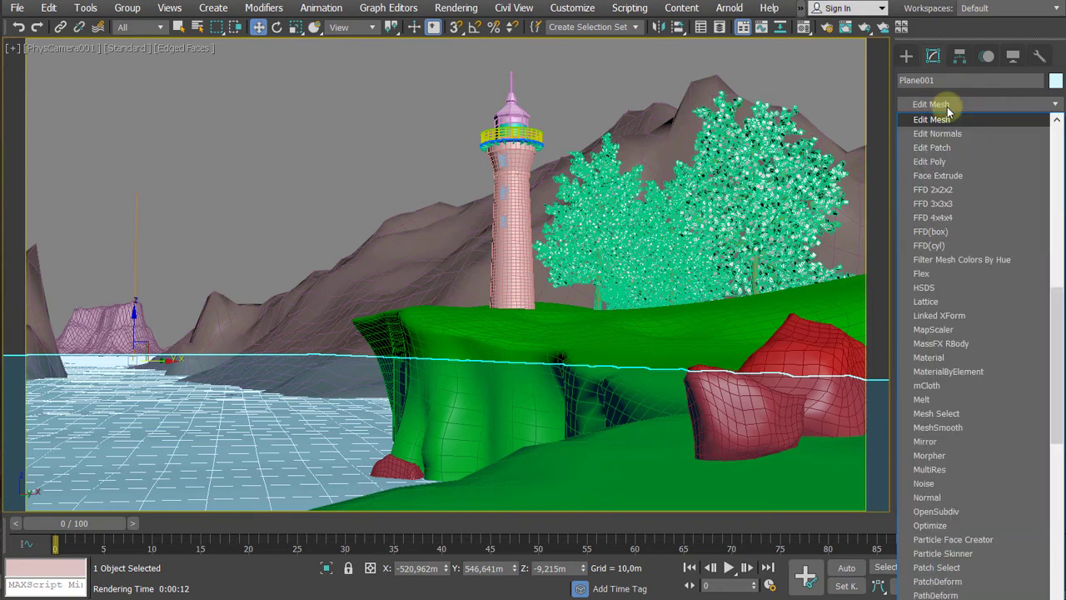
left_click(940, 163)
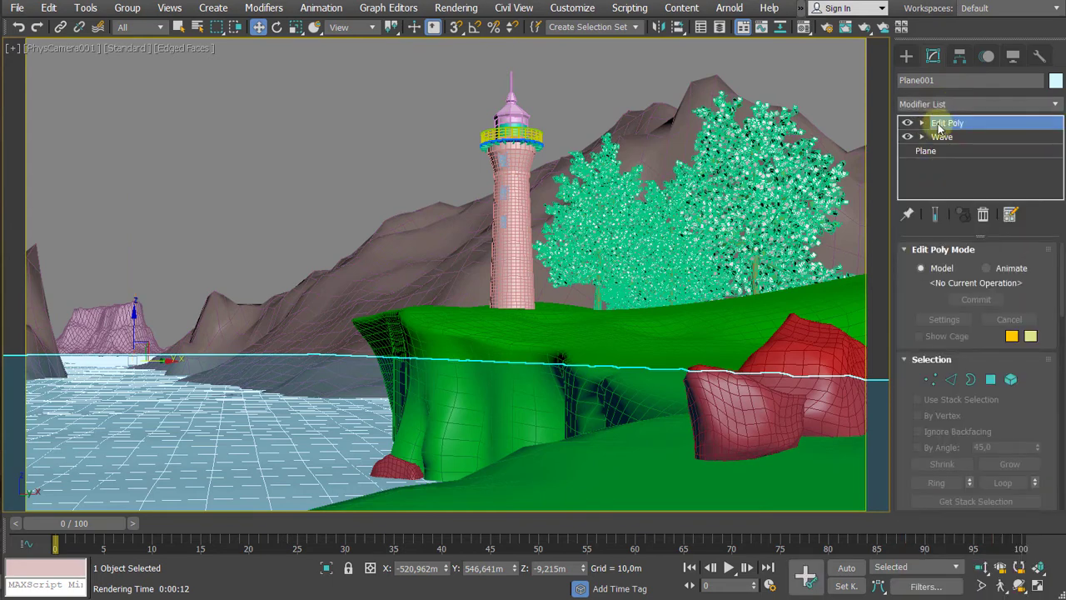
right_click(954, 125)
left_click(970, 121)
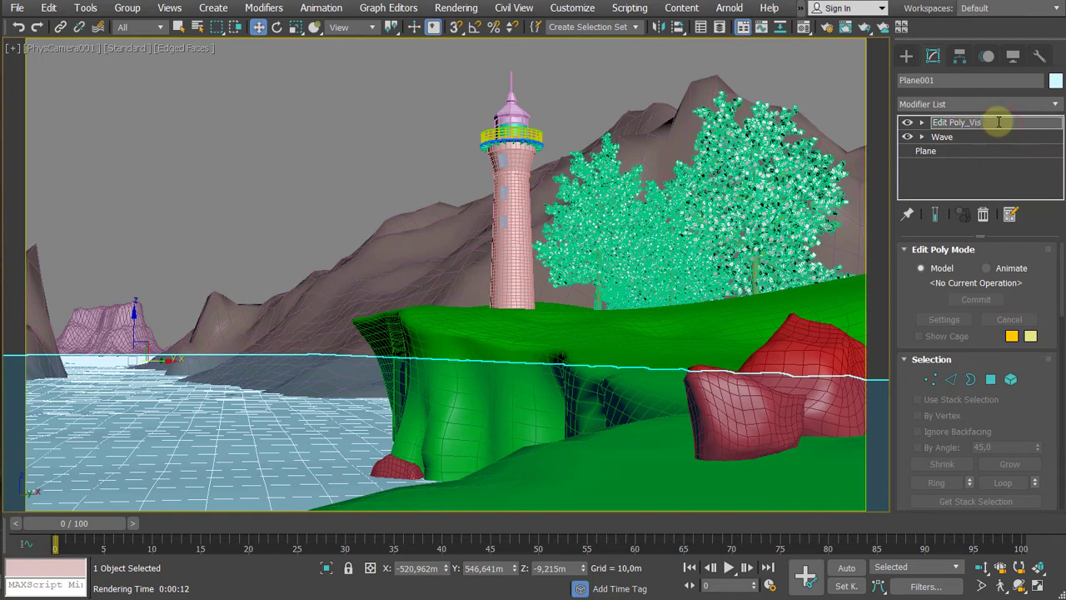
type("_Visible")
key("Return")
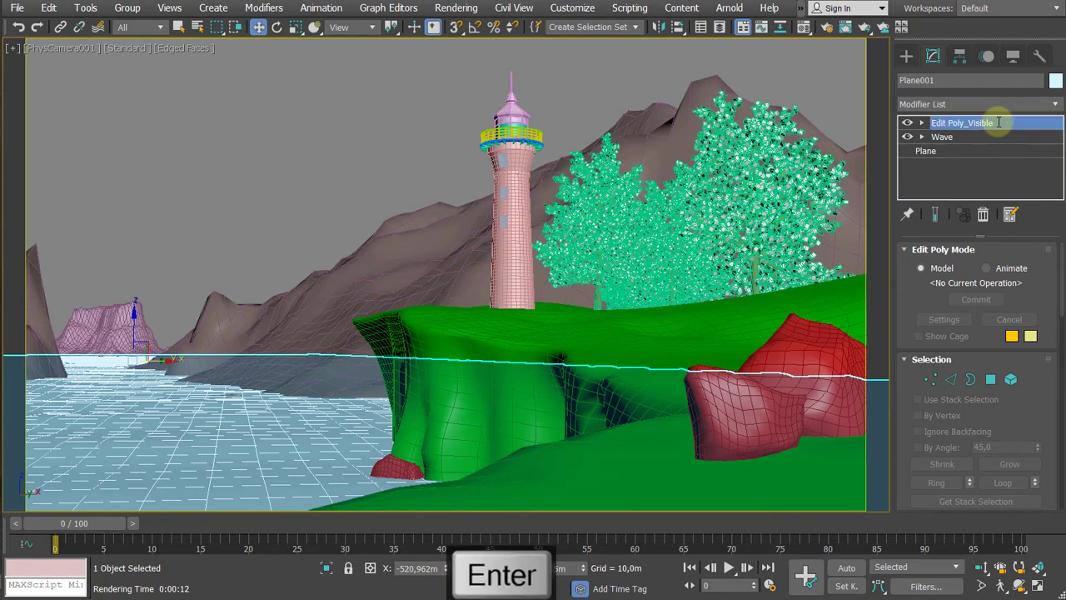
Step: At polygon level, select all water polygons that are visible in the camera view
left_click(922, 122)
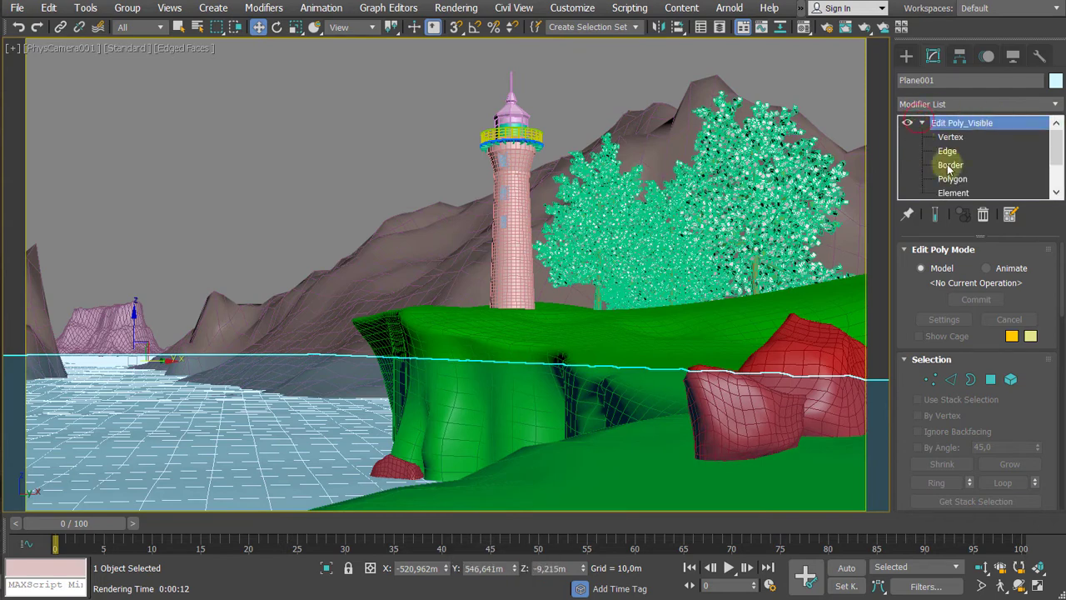
left_click(953, 180)
left_click_drag(916, 302, 925, 267)
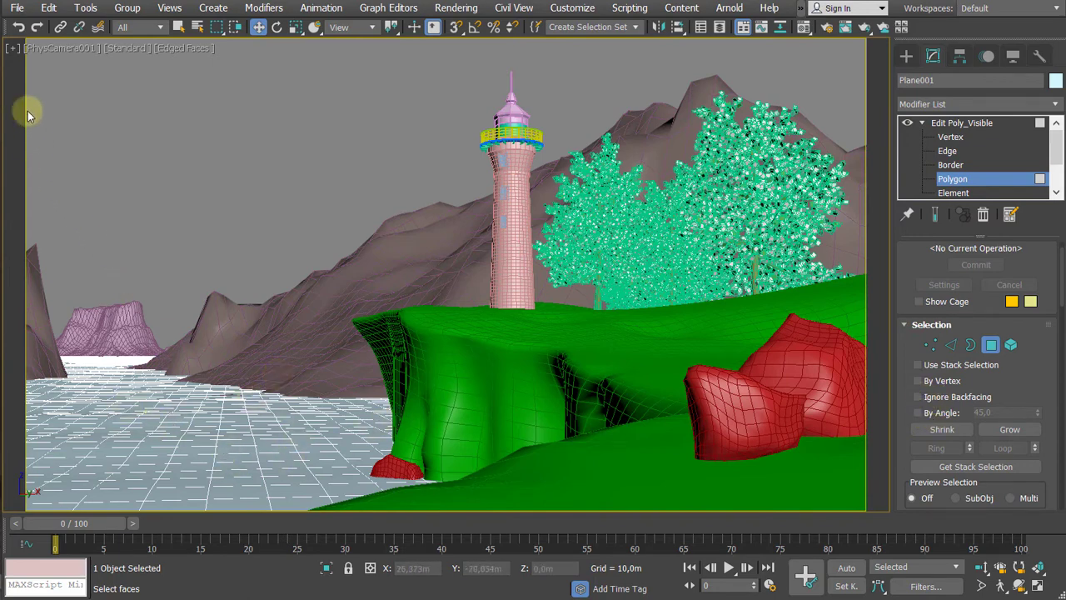
left_click_drag(27, 109, 482, 548)
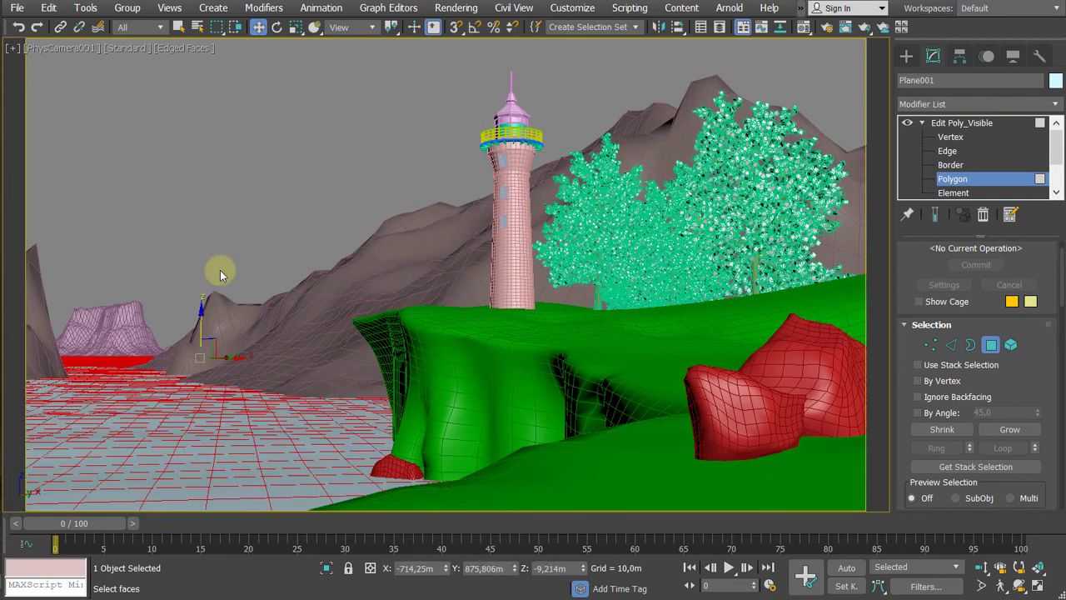
Step: In the perspective view, grow the water polygon selection several times to leave a margin around the camera's field of view
key("p")
scroll(303, 326, "down", 5)
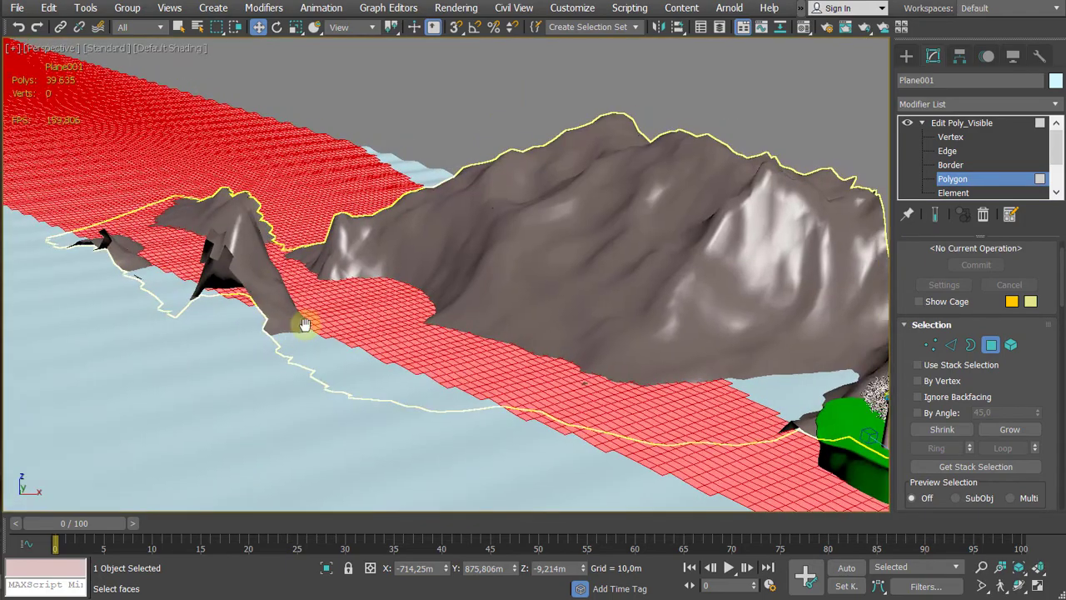
middle_click_drag(361, 320, 435, 221, "alt")
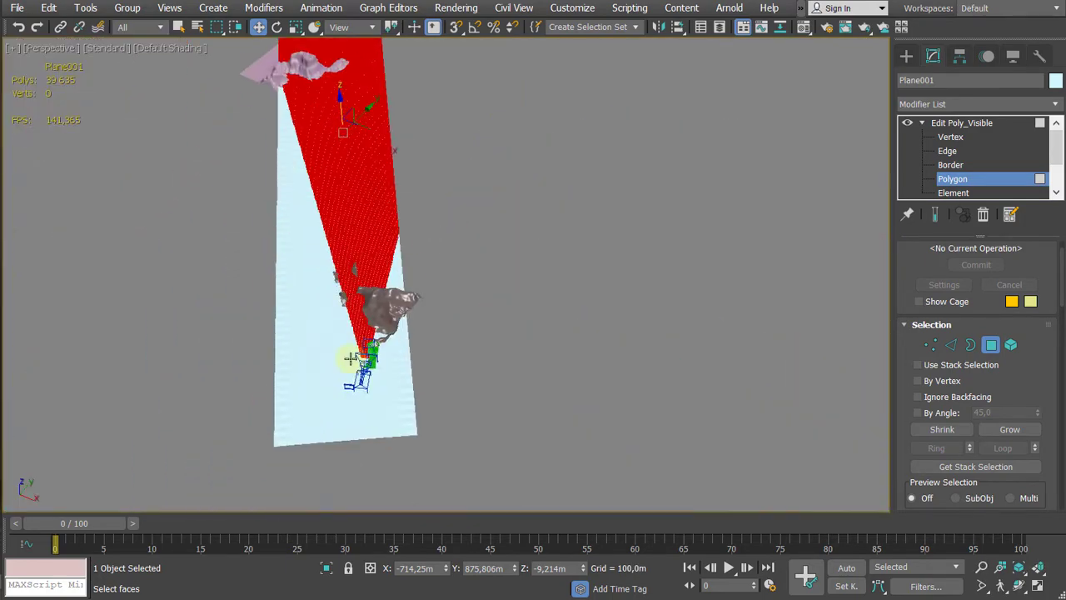
mouse_move(352, 313)
middle_mouse_down("alt")
mouse_move(376, 272)
mouse_move(345, 302)
middle_mouse_up("alt")
scroll(358, 309, "up", 3)
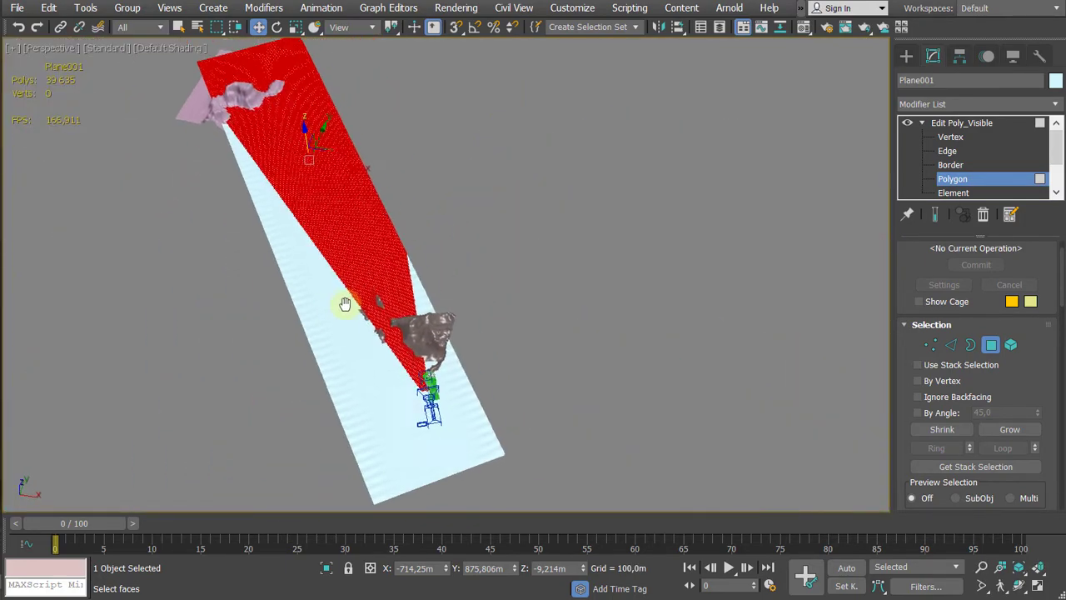
left_click(1010, 429)
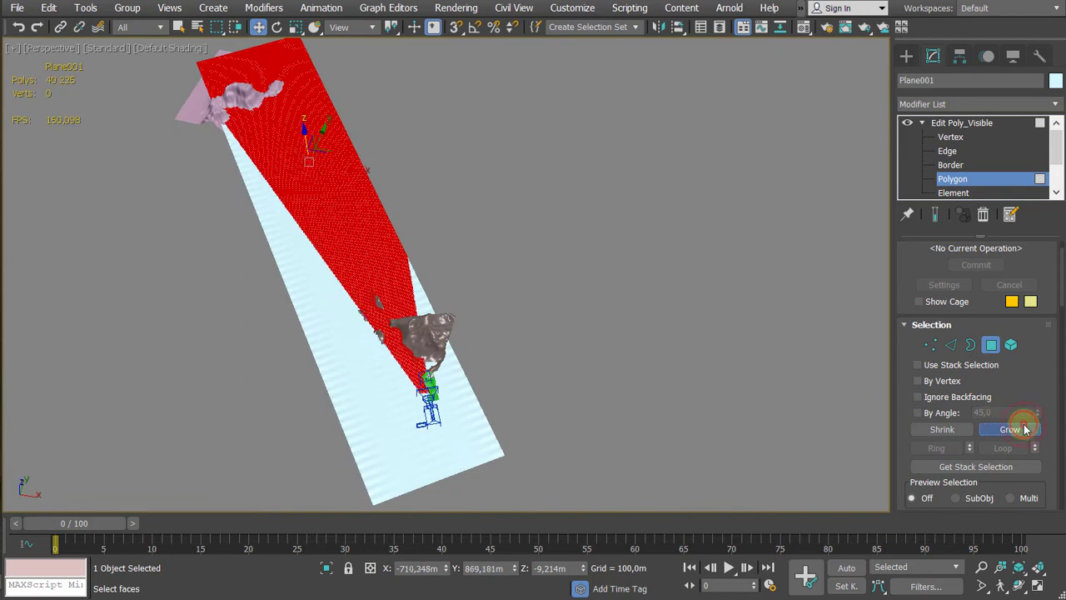
left_click(1010, 429)
left_click(1010, 429)
left_click(1010, 429)
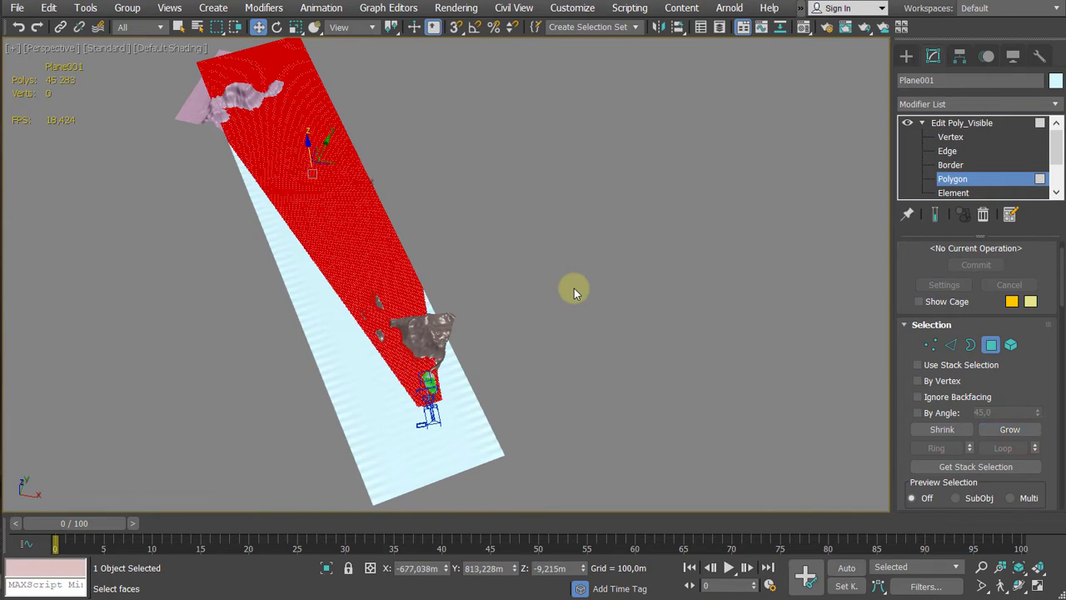
Step: Invert the polygon selection and delete the water polygons outside the camera's field of view
key("ctrl+i")
middle_click_drag(574, 288, 501, 328)
key("Delete")
scroll(536, 306, "up", 2)
scroll(530, 308, "down", 2)
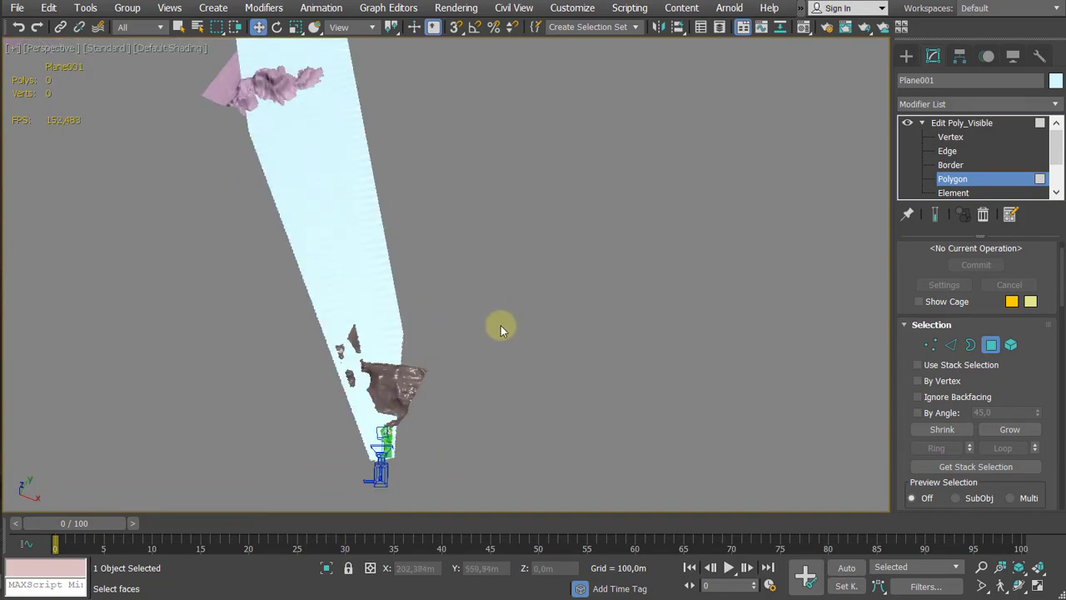
Step: In the shaded top view, fence-select the long strip of water polygons along the mesh's right-hand edge, behind the near mountain
key("t")
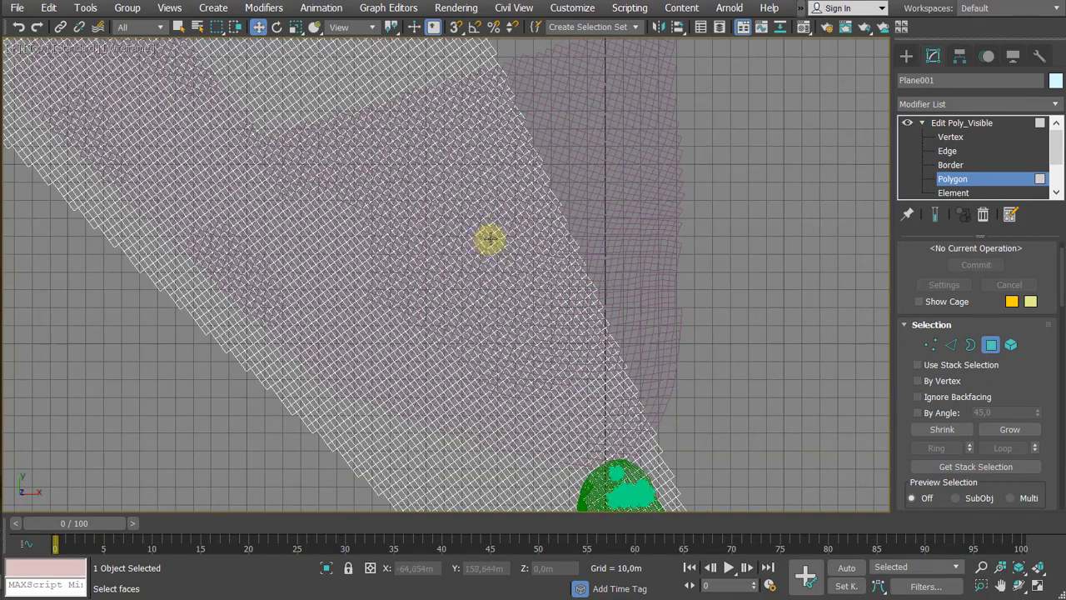
scroll(491, 240, "down", 5)
mouse_move(572, 247)
middle_mouse_down()
mouse_move(549, 269)
mouse_move(487, 292)
mouse_move(505, 352)
mouse_move(537, 360)
mouse_move(607, 421)
middle_mouse_up()
scroll(489, 291, "down", 2)
scroll(529, 338, "down", 2)
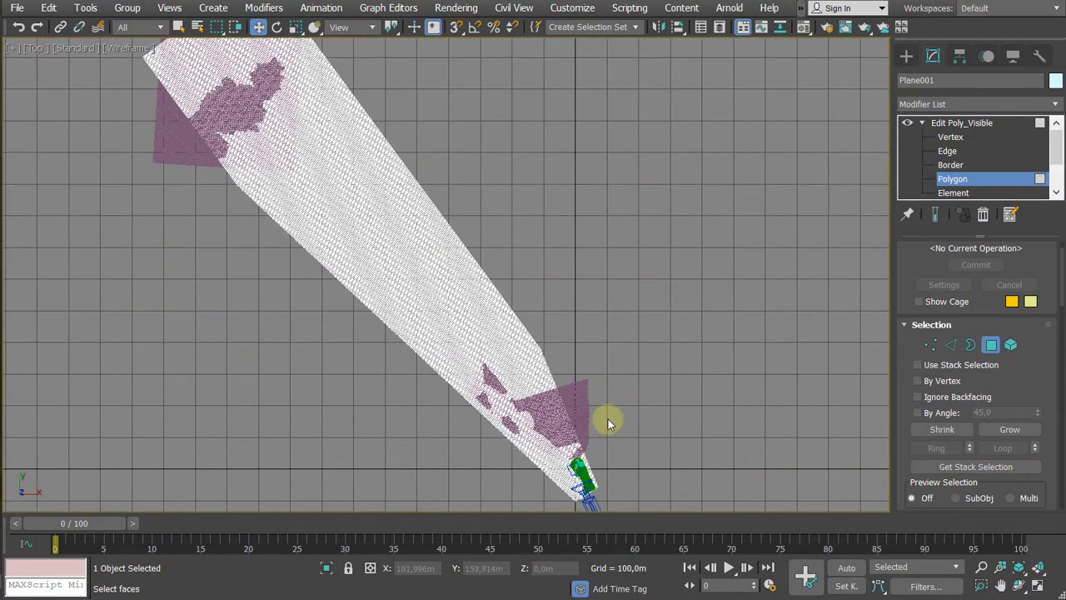
key("F3")
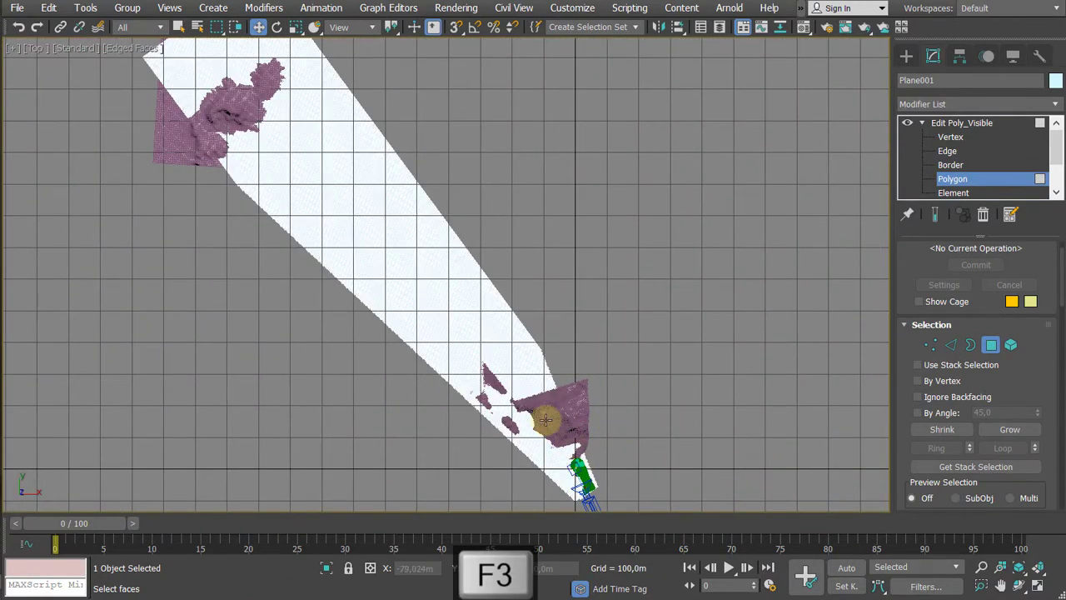
scroll(631, 405, "down", 2)
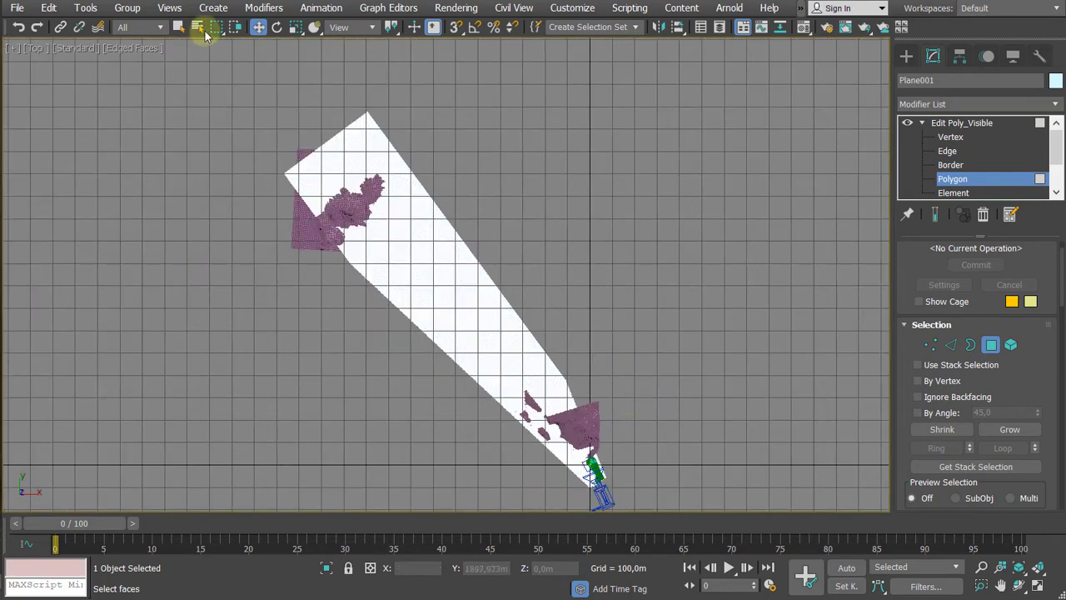
left_click_drag(215, 27, 213, 85)
mouse_move(733, 267)
left_mouse_down()
mouse_move(682, 214)
mouse_move(364, 61)
left_mouse_up()
left_click(335, 66)
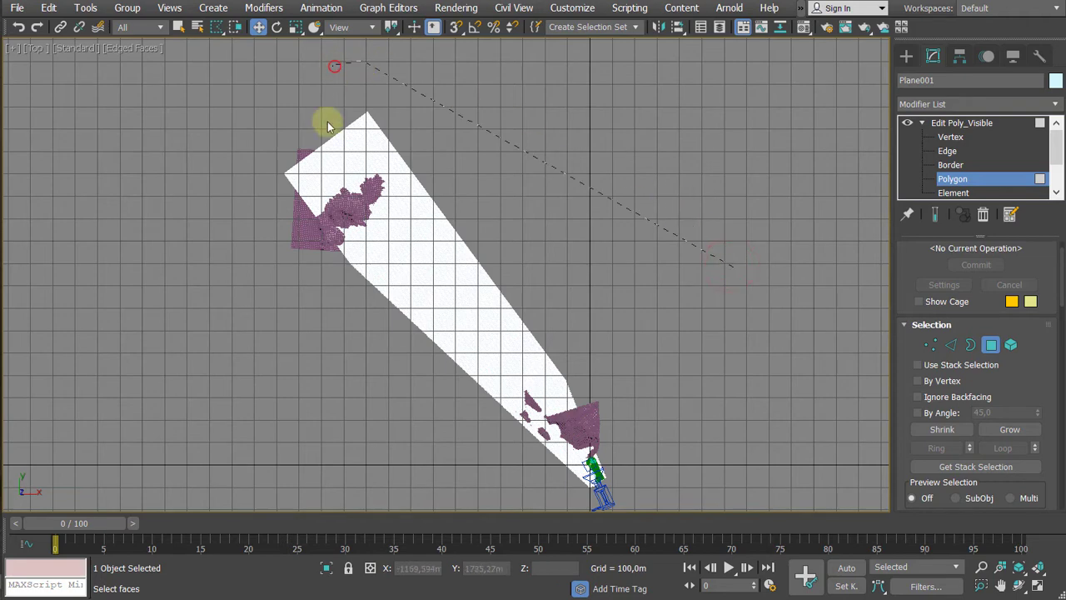
left_click(342, 114)
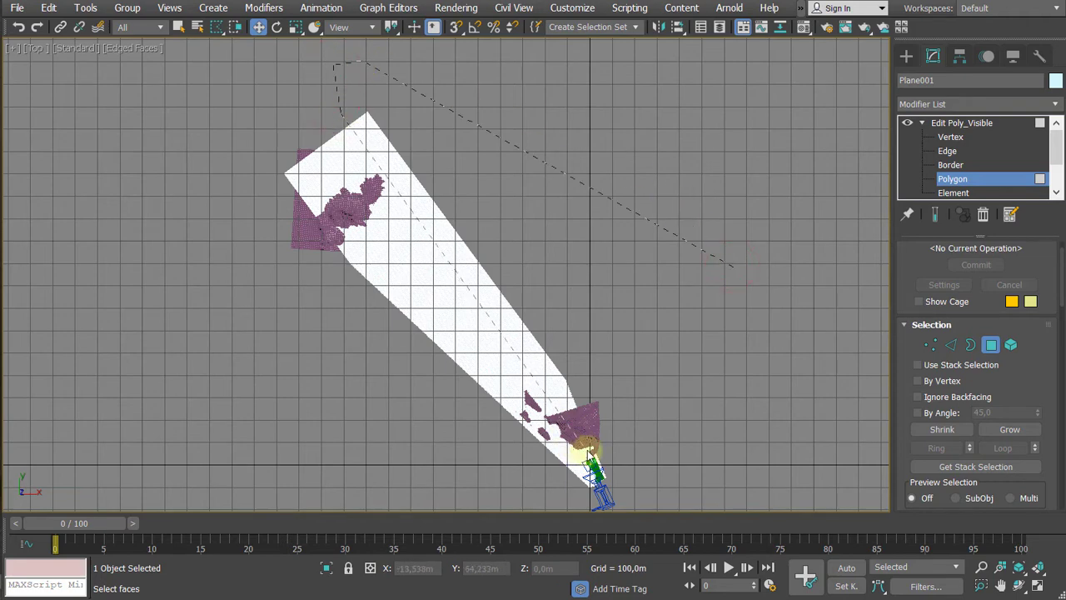
left_click(646, 486)
double_click(802, 439)
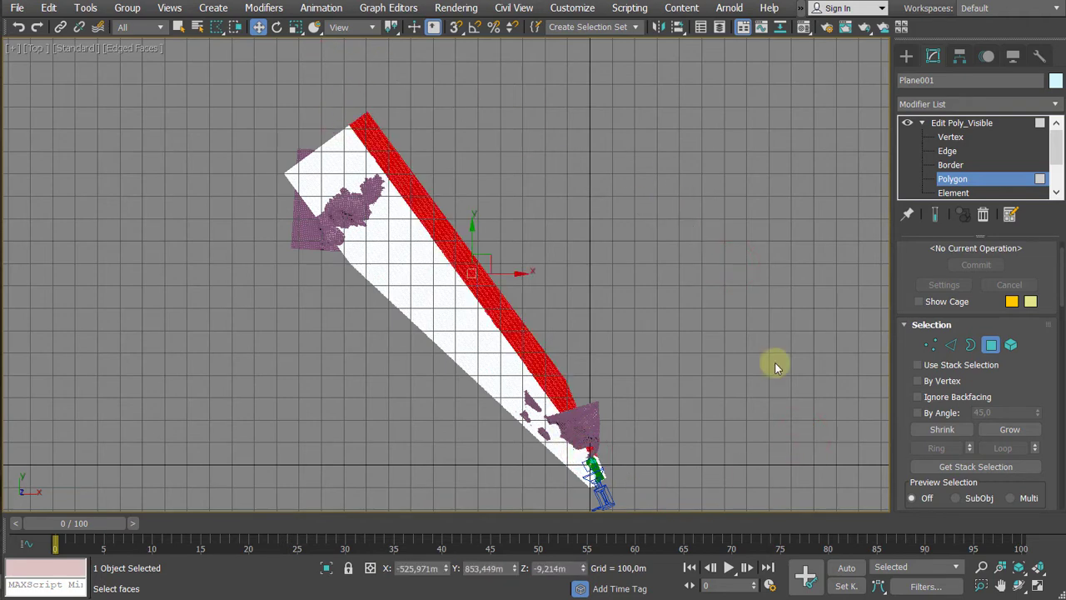
Step: In the wireframe camera view, add the water polygons hidden behind the mountain and cliff to the selection with a fence, and delete them
key("c")
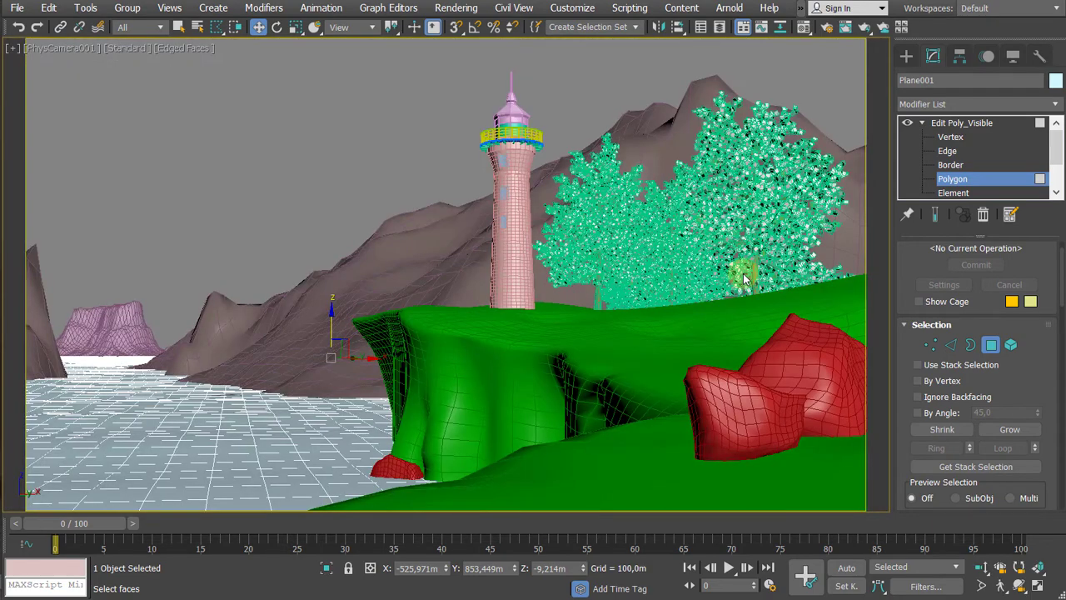
key("F3")
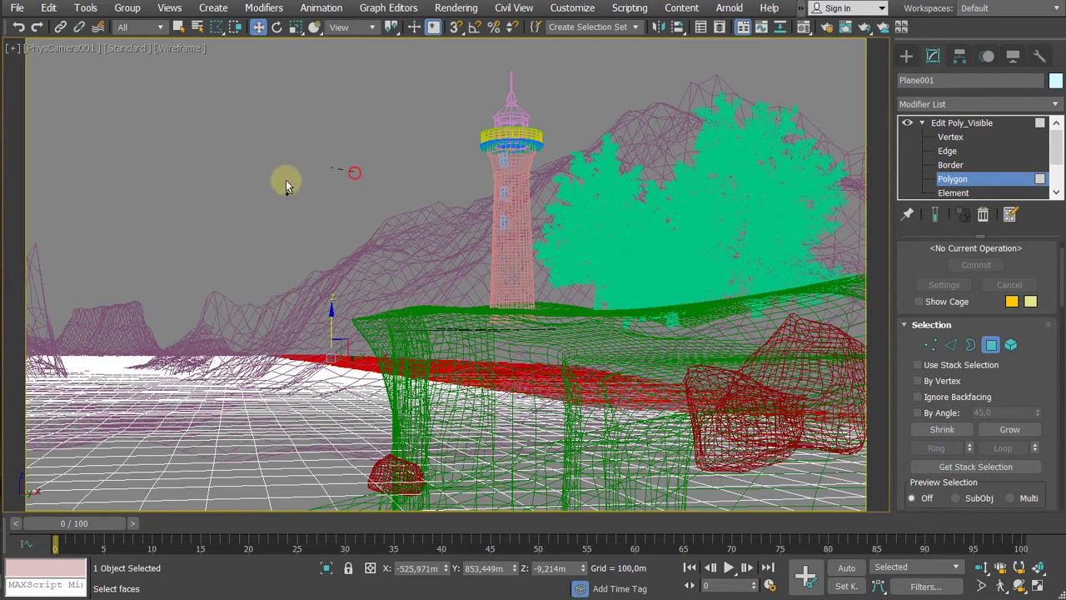
left_click(169, 316)
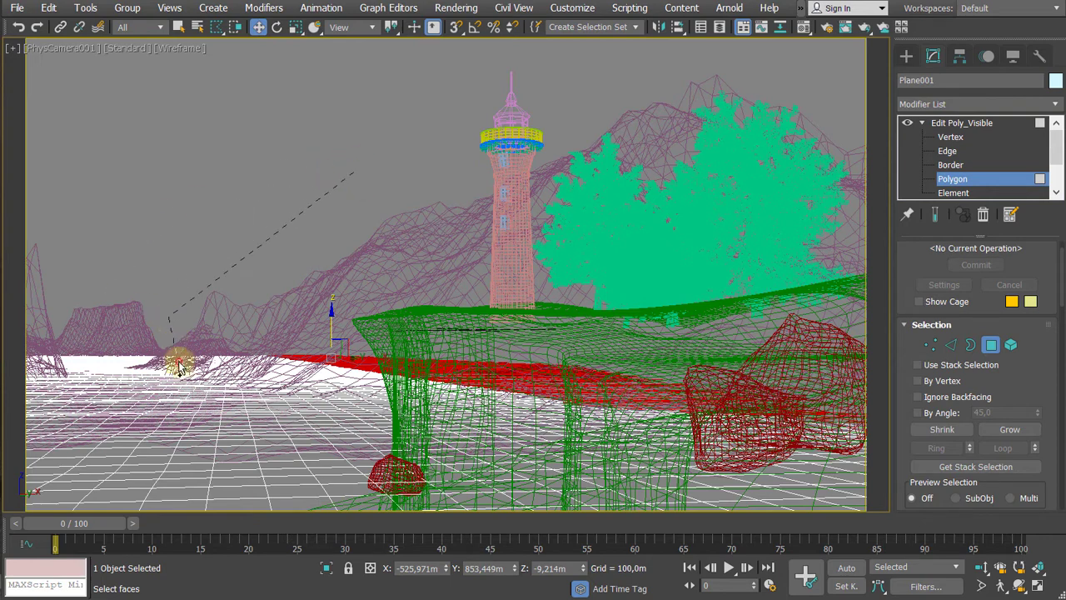
left_click(178, 362)
left_click(325, 387)
left_click(569, 384)
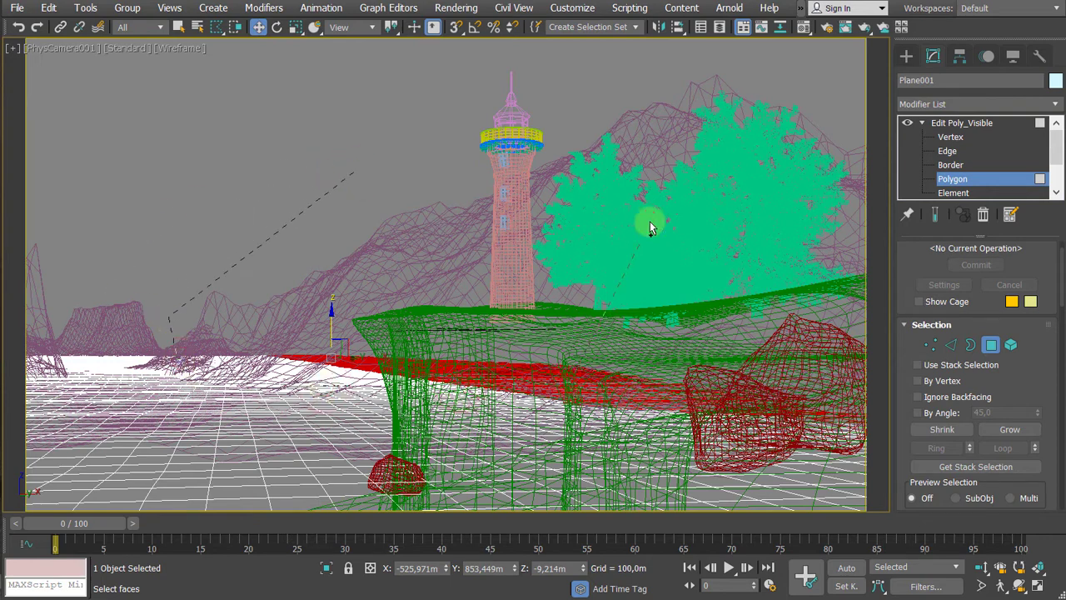
double_click(652, 212)
key("F3")
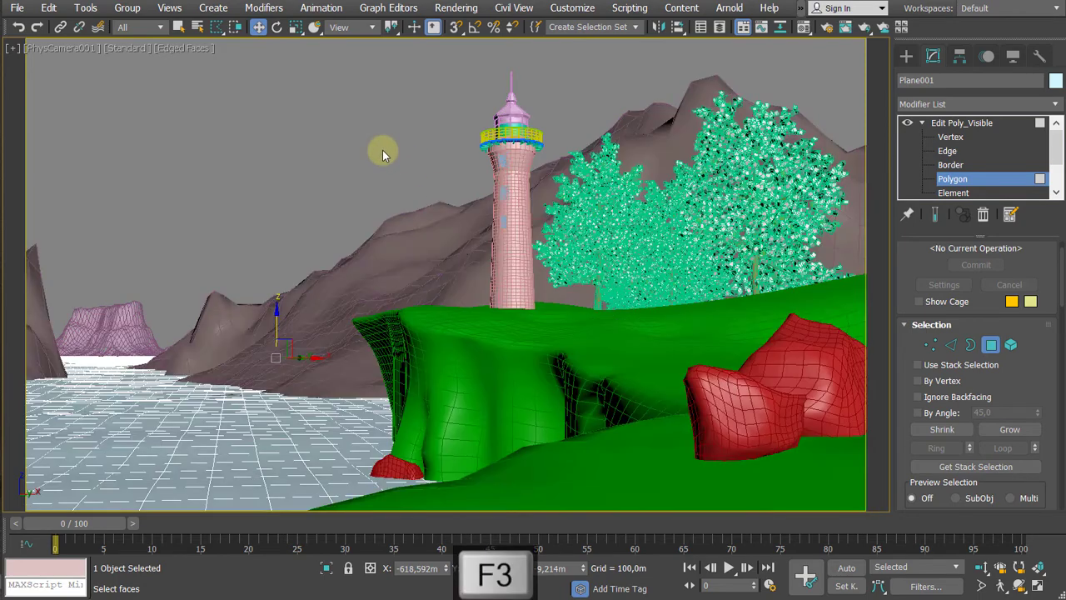
key("F3")
key("Delete")
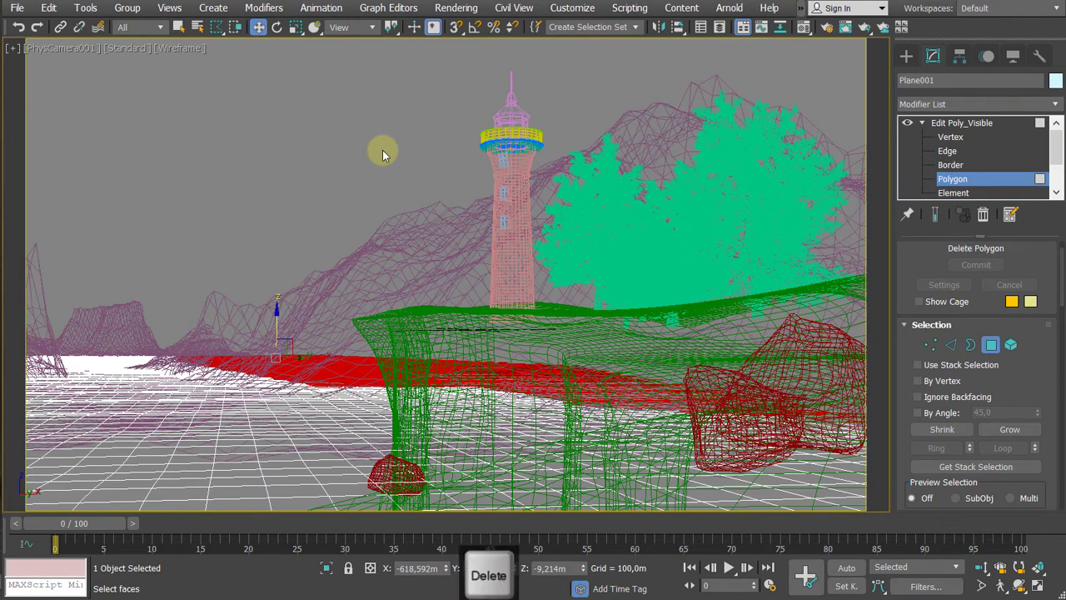
Step: In the top view, fence-select and delete the water polygons at the far end behind the distant mountain, and leave polygon level
key("t")
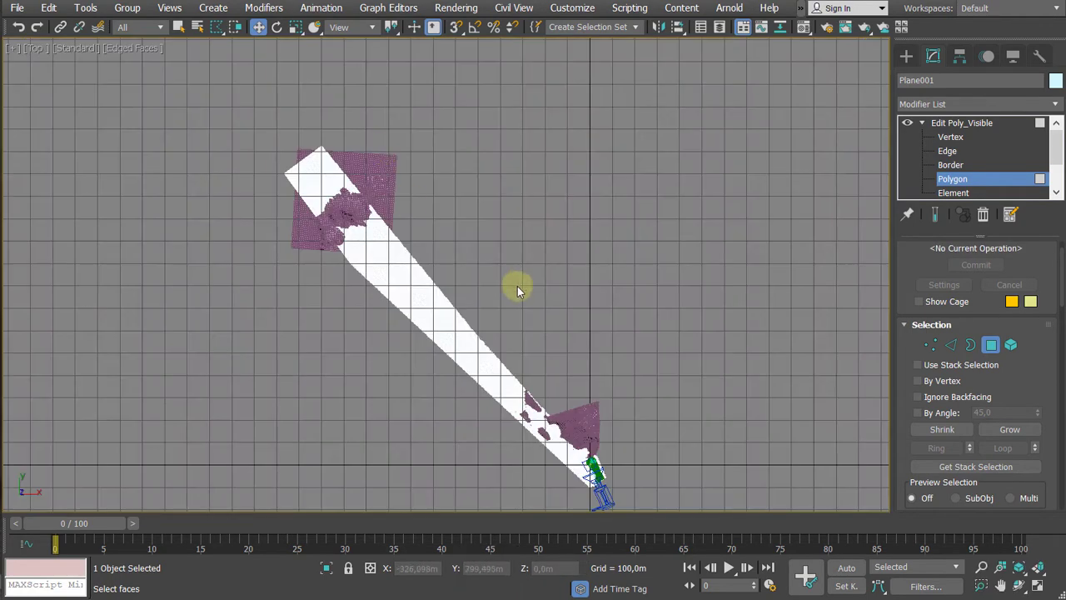
scroll(500, 250, "up", 3)
scroll(496, 240, "down", 2)
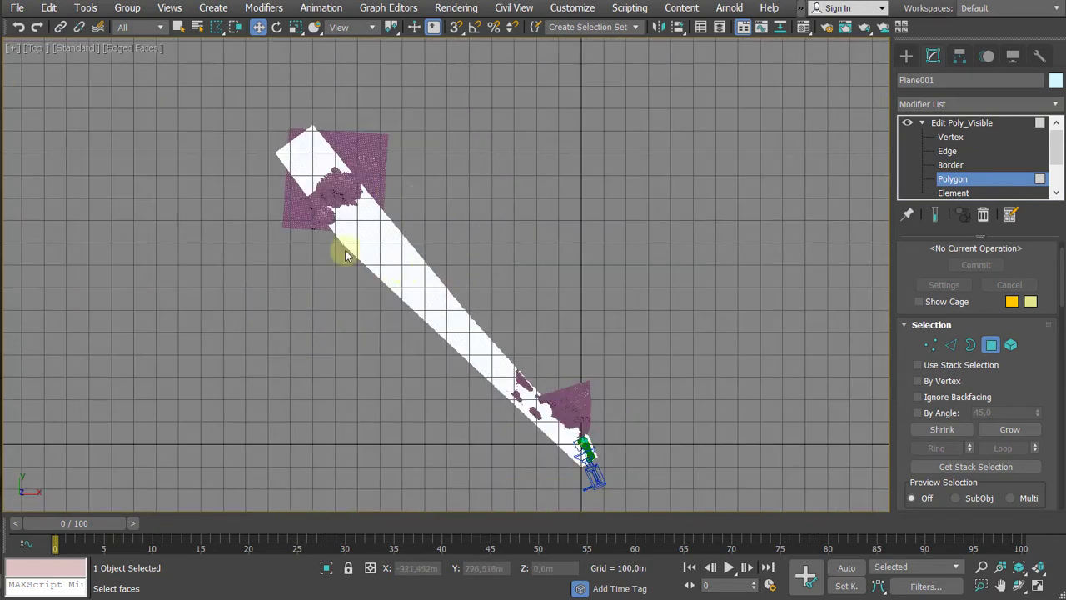
scroll(398, 386, "up", 5)
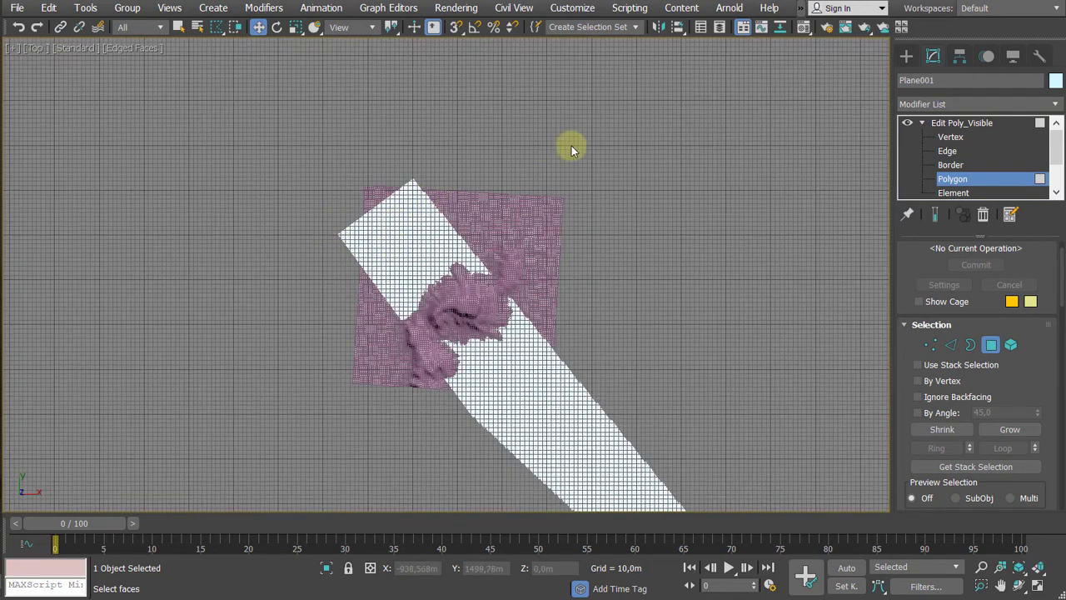
left_click_drag(627, 141, 373, 109)
left_click(152, 200)
left_click(193, 410)
double_click(709, 138)
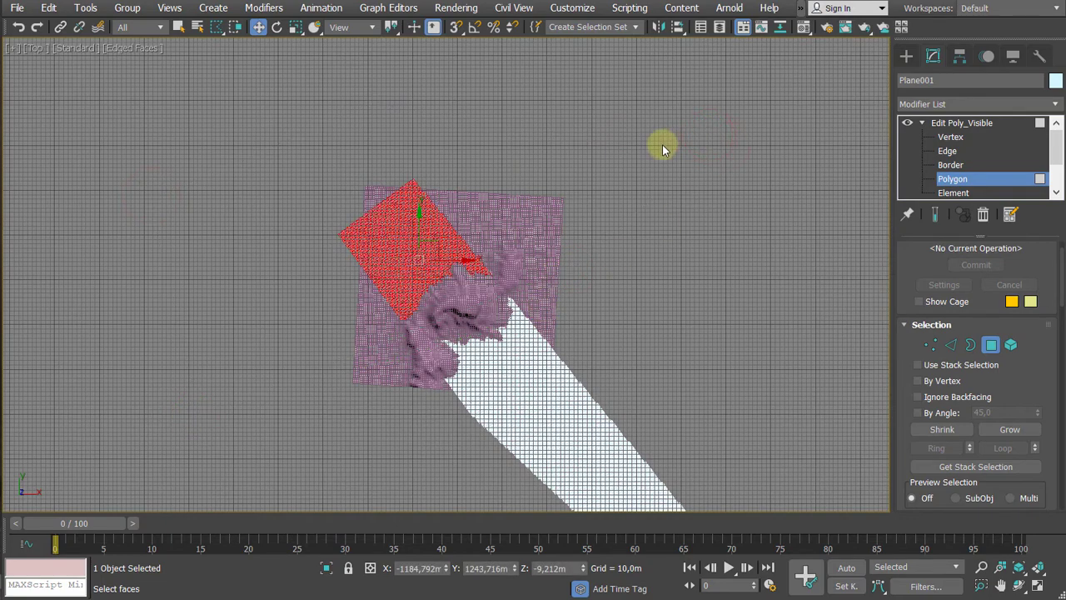
key("Delete")
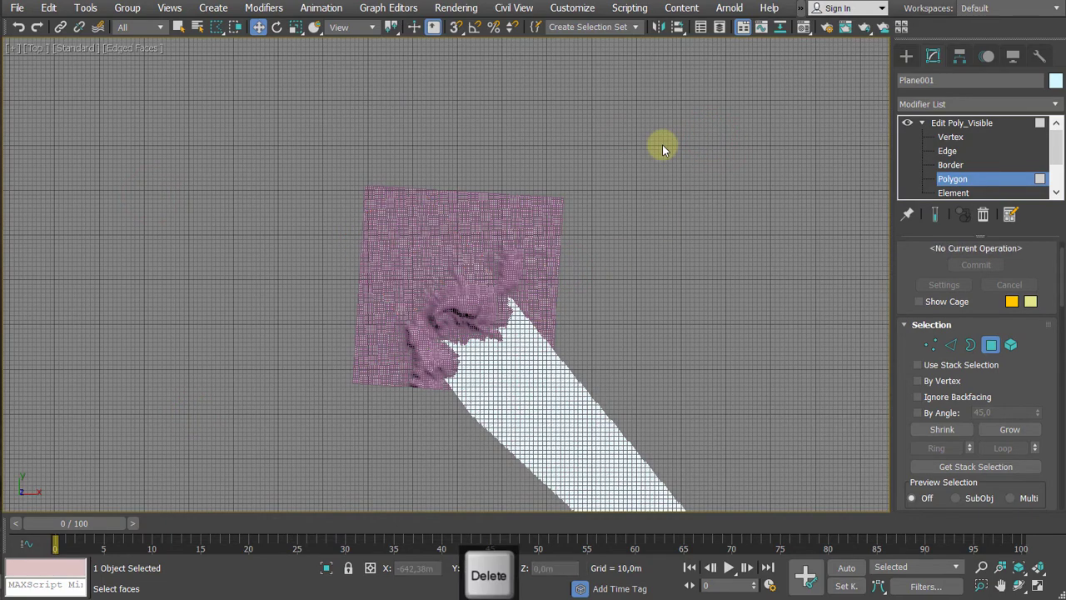
left_click(962, 122)
Step: Display the water plane's statistics and toggle Edit Poly_Visible off and on to compare its polygon count with and without the modifier
scroll(742, 191, "down", 4)
middle_click_drag(742, 190, 395, 183)
scroll(394, 184, "down", 1)
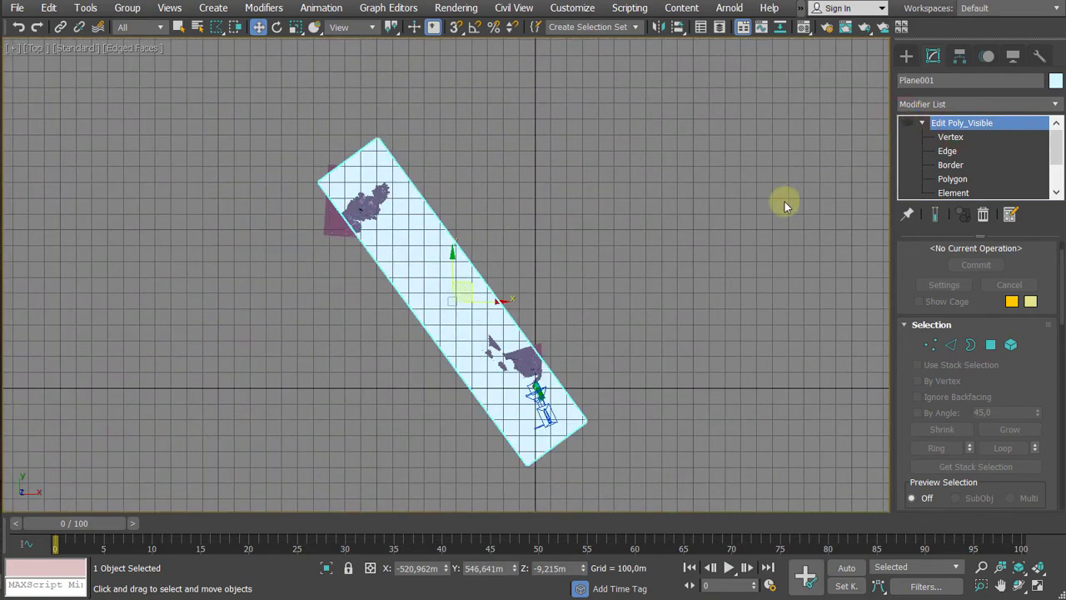
key("7")
middle_click_drag(274, 165, 293, 223)
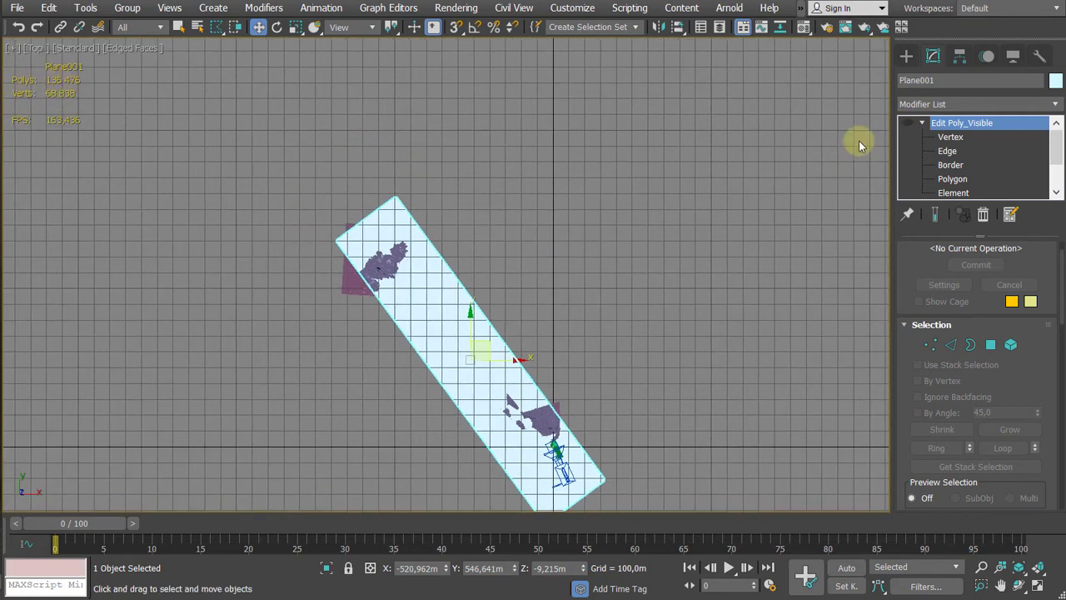
left_click(904, 125)
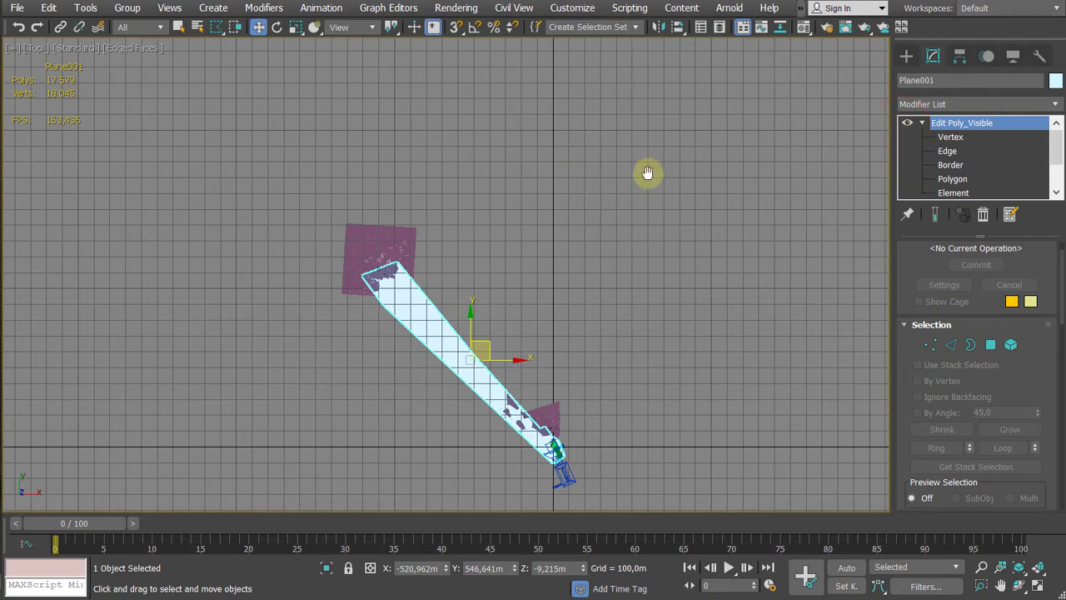
middle_click_drag(648, 172, 631, 208)
left_click(907, 124)
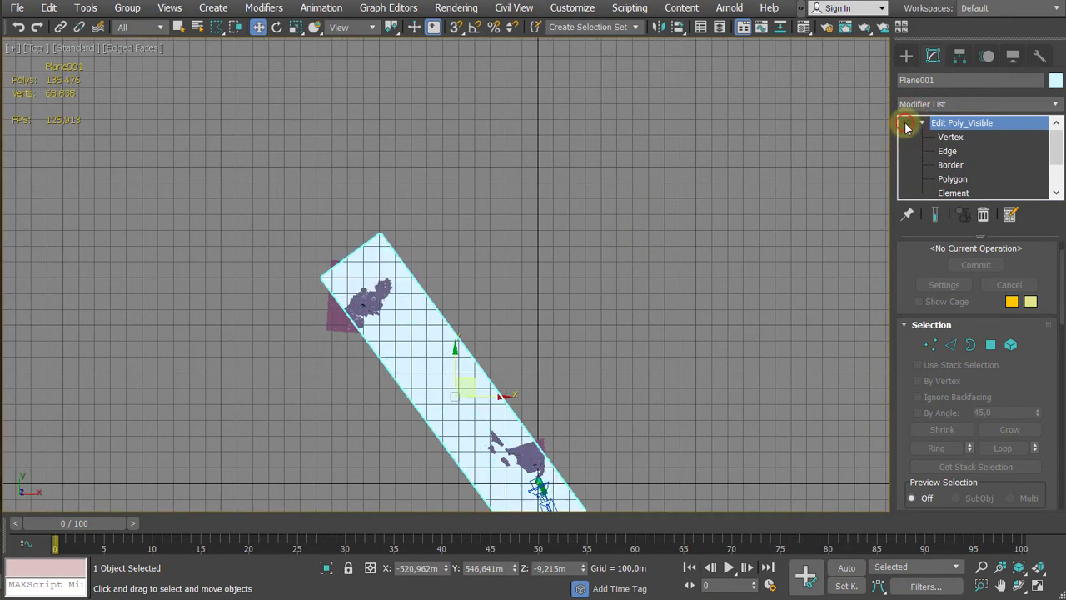
left_click(907, 125)
key("z")
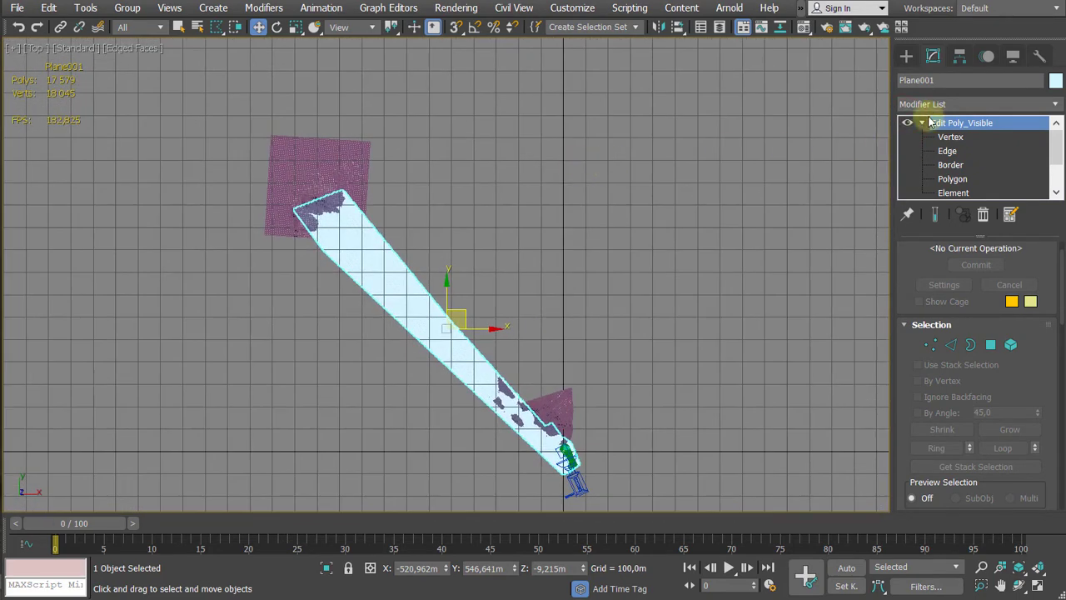
Step: Examine the remaining water mesh's density in wireframe from the top, along the near mountain down to the lighthouse cliff
left_click(924, 122)
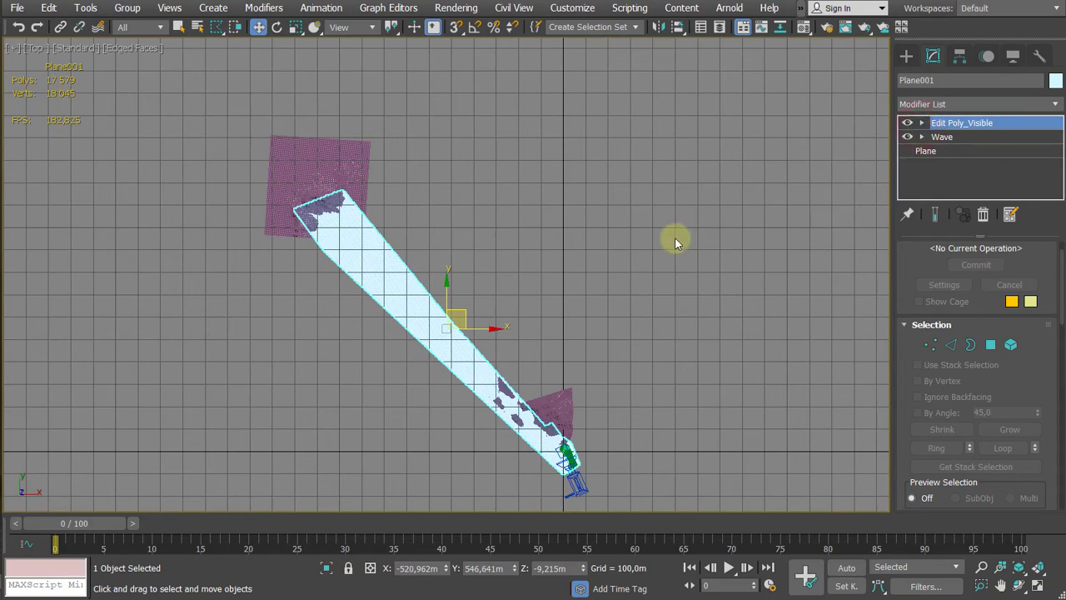
key("F3")
scroll(655, 275, "up", 6)
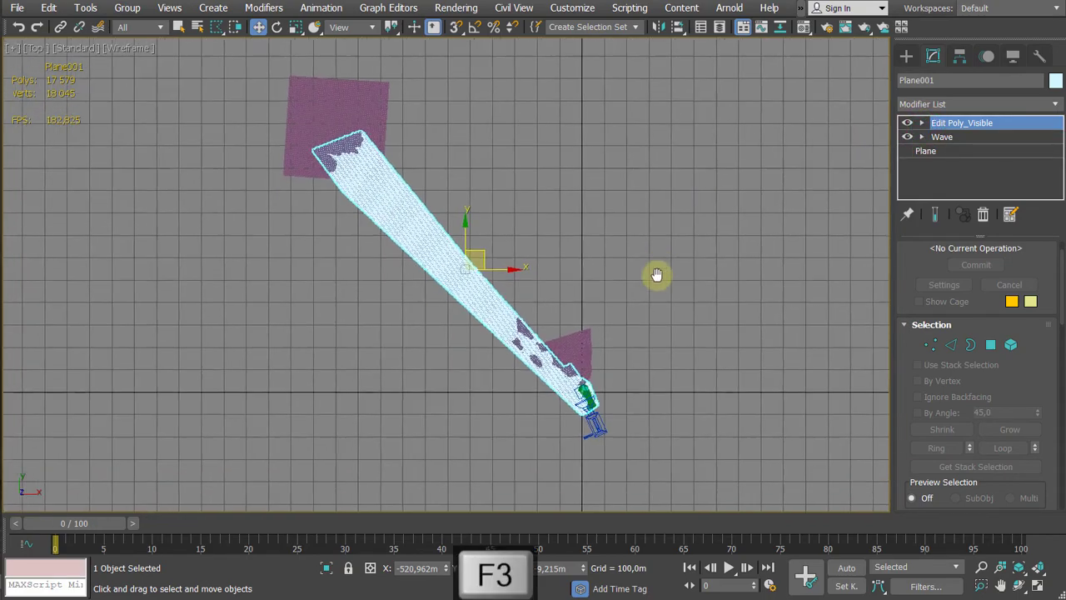
middle_click_drag(495, 283, 550, 125)
scroll(695, 298, "up", 3)
middle_click_drag(695, 298, 624, 144)
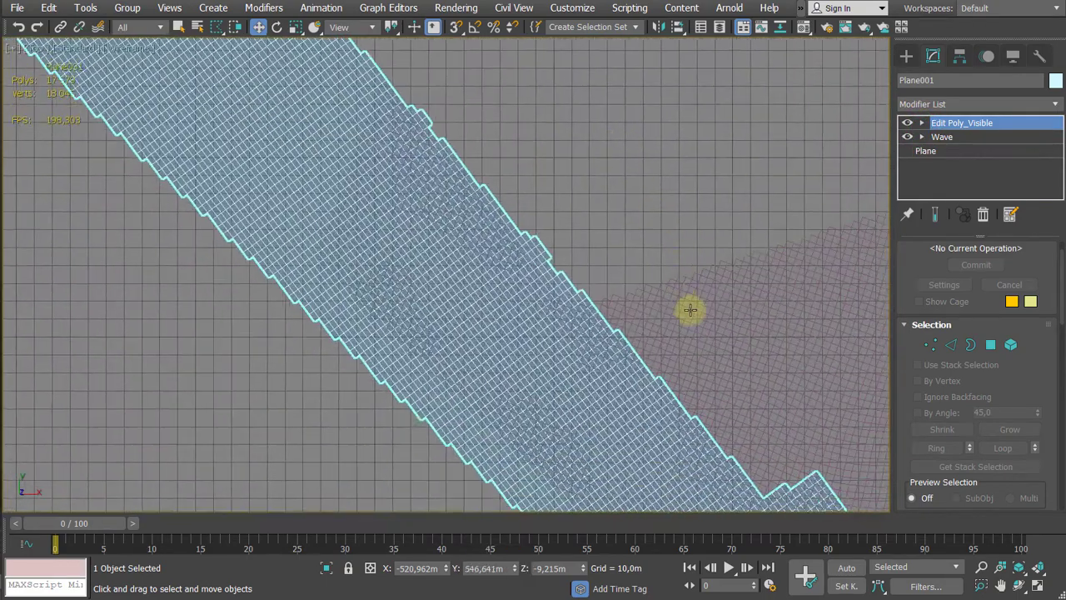
middle_click_drag(737, 362, 591, 215)
middle_click_drag(655, 289, 592, 182)
mouse_move(633, 242)
middle_mouse_down()
mouse_move(597, 179)
mouse_move(615, 199)
middle_mouse_up()
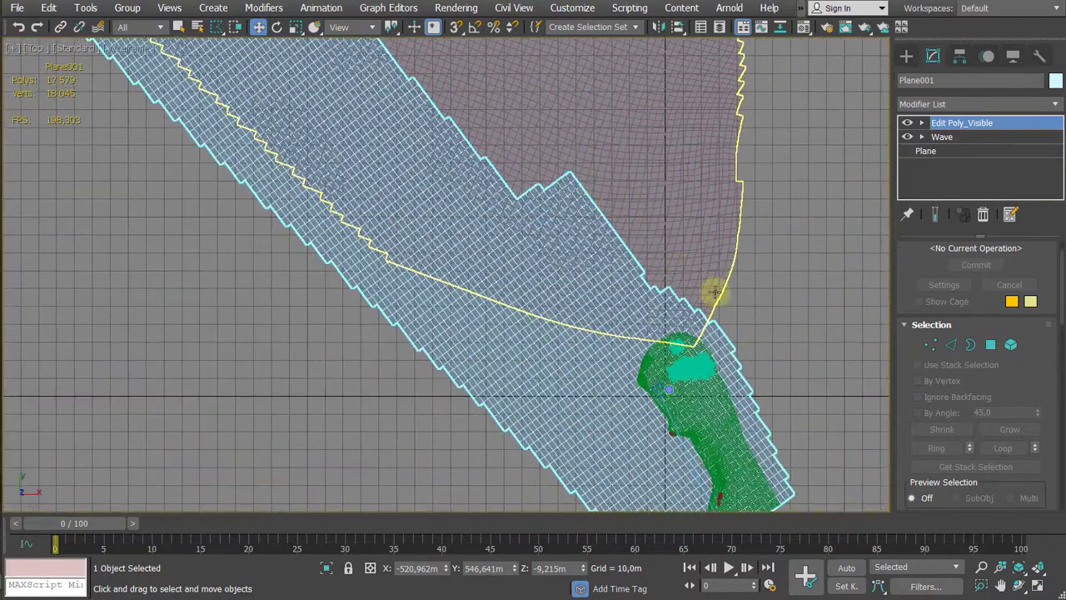
middle_click_drag(715, 294, 655, 216)
scroll(705, 299, "up", 2)
middle_click_drag(709, 257, 708, 234)
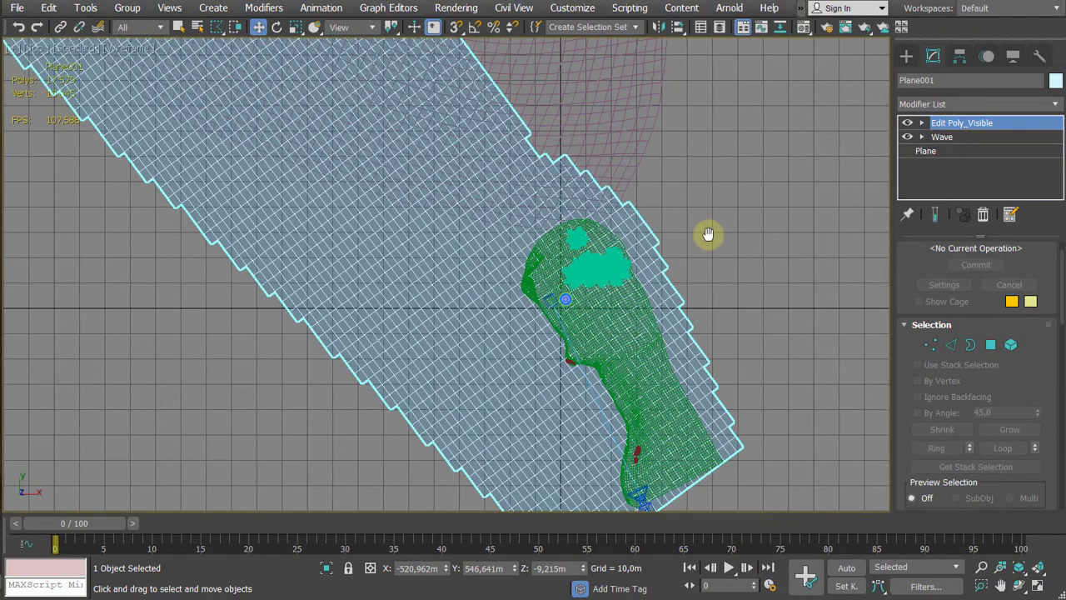
Step: Add a TurboSmooth modifier above Edit Poly_Visible on the water plane
left_click(965, 101)
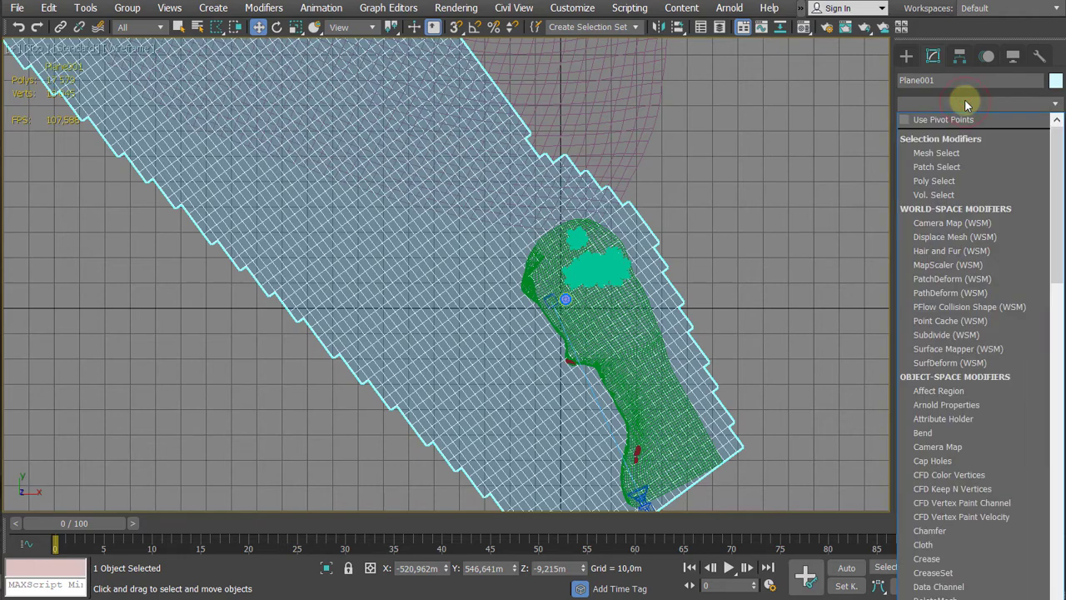
key("t")
left_click(955, 371)
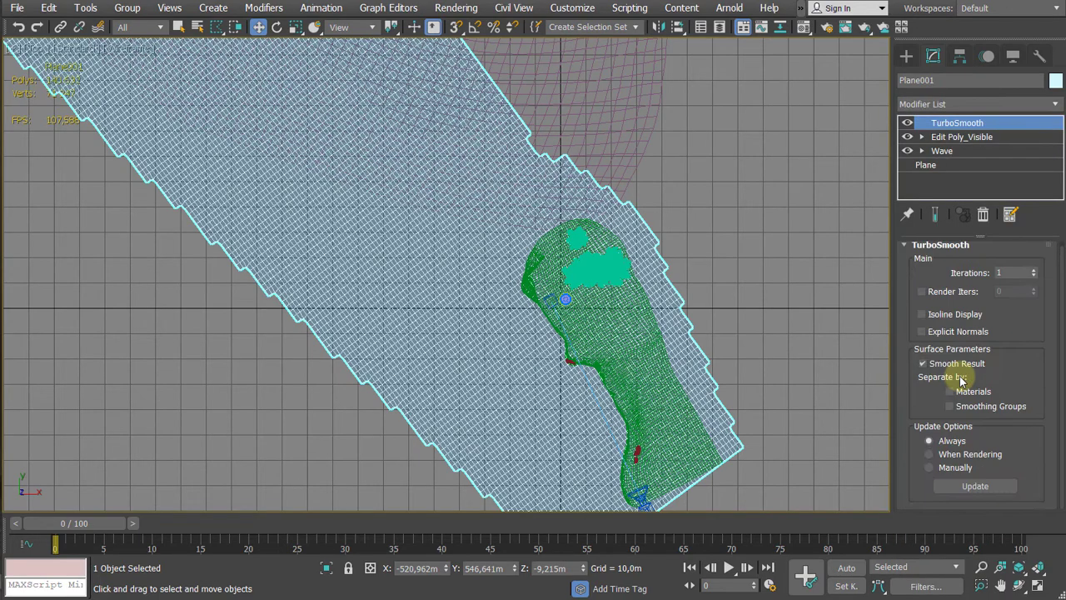
middle_click_drag(752, 319, 746, 346)
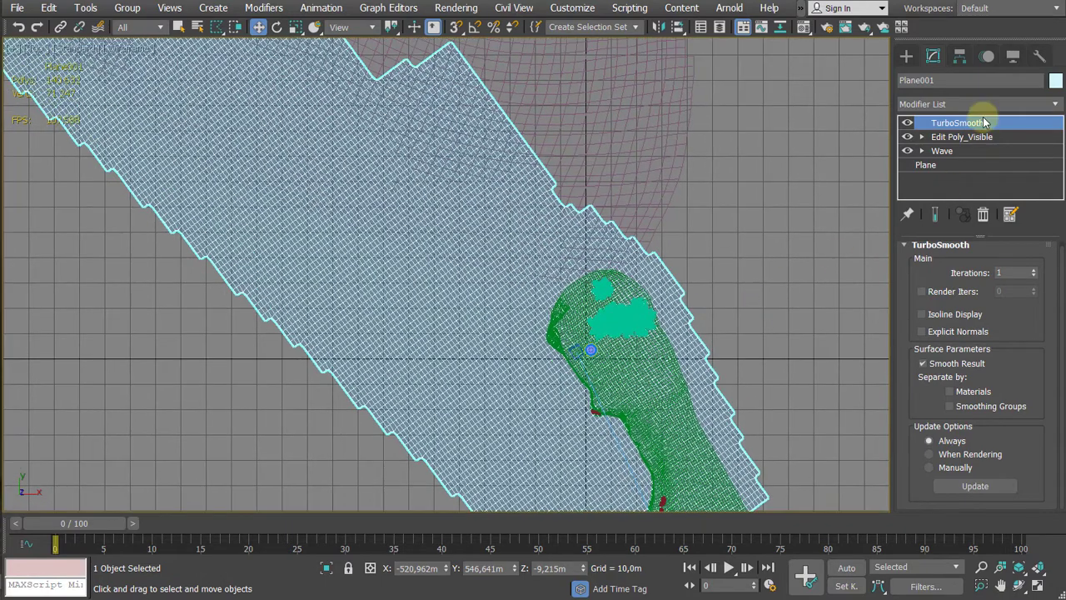
Step: Add a Noise modifier above TurboSmooth on the water plane and return to the camera view
left_click(993, 102)
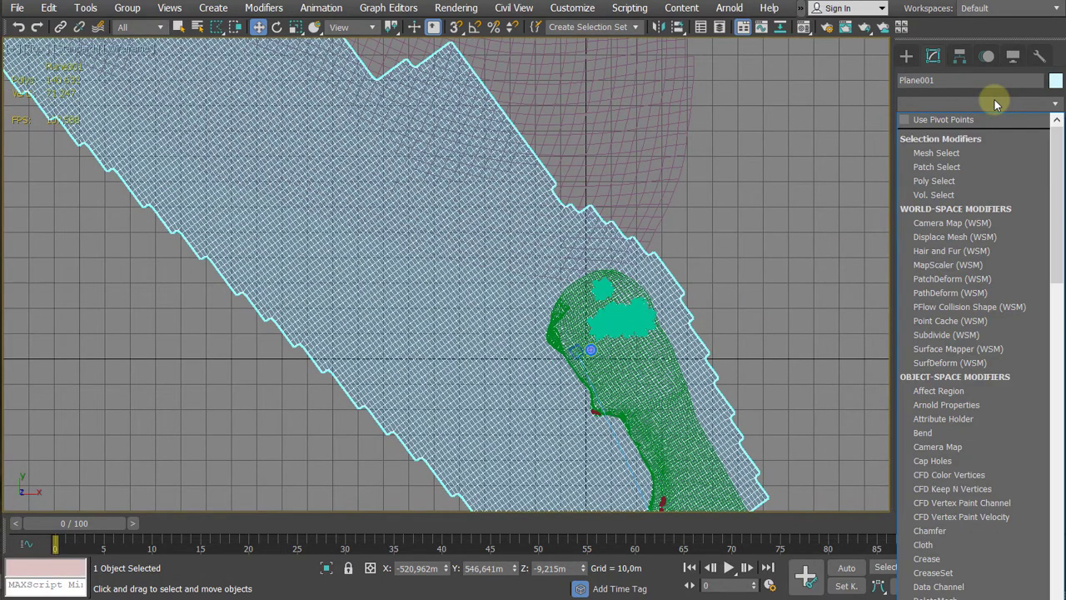
key("n")
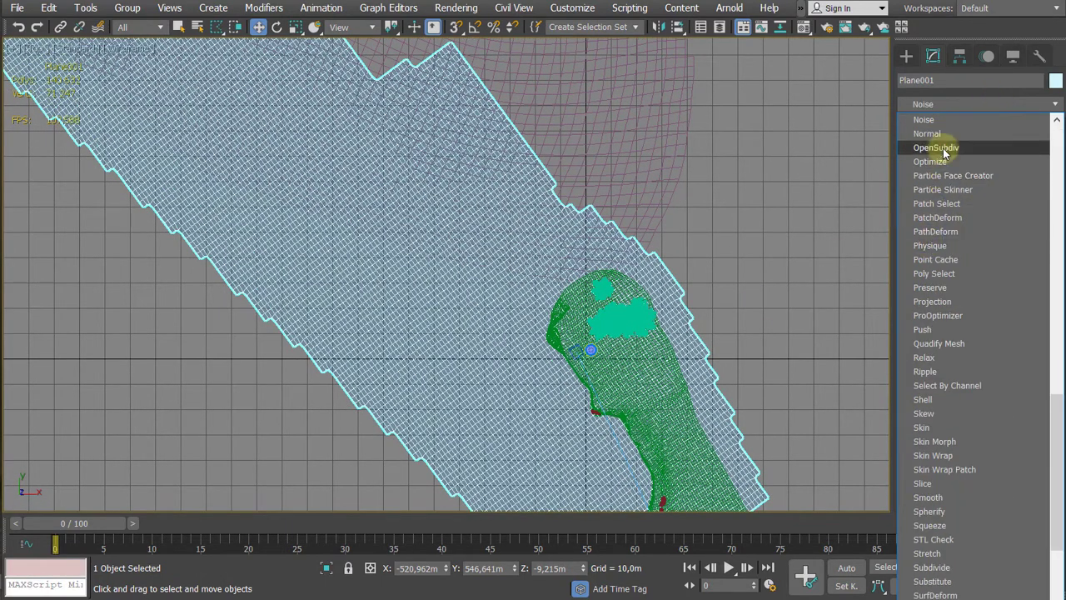
middle_click_drag(802, 181, 789, 231)
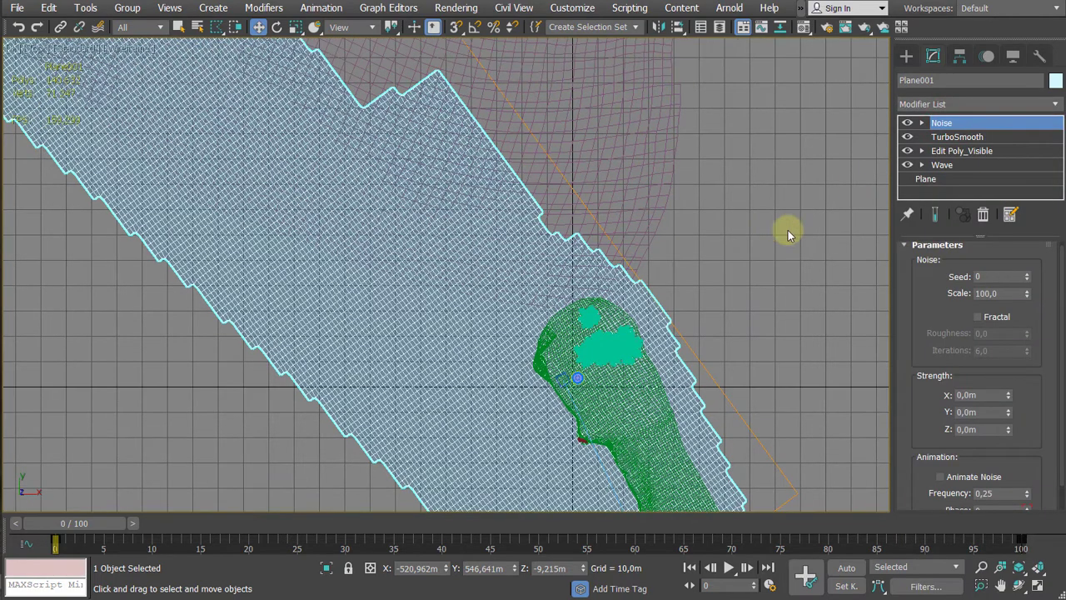
key("c")
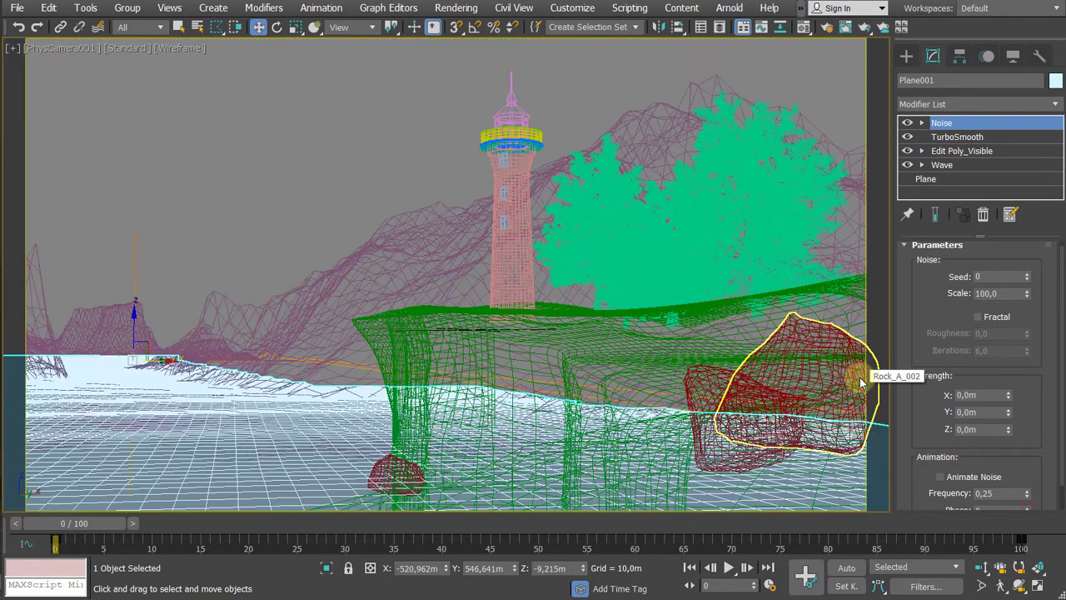
Step: Set the water plane's Noise strength to 0,1 m on X, Y and Z, viewing the scene shaded with edges
key("F3")
left_click(971, 395)
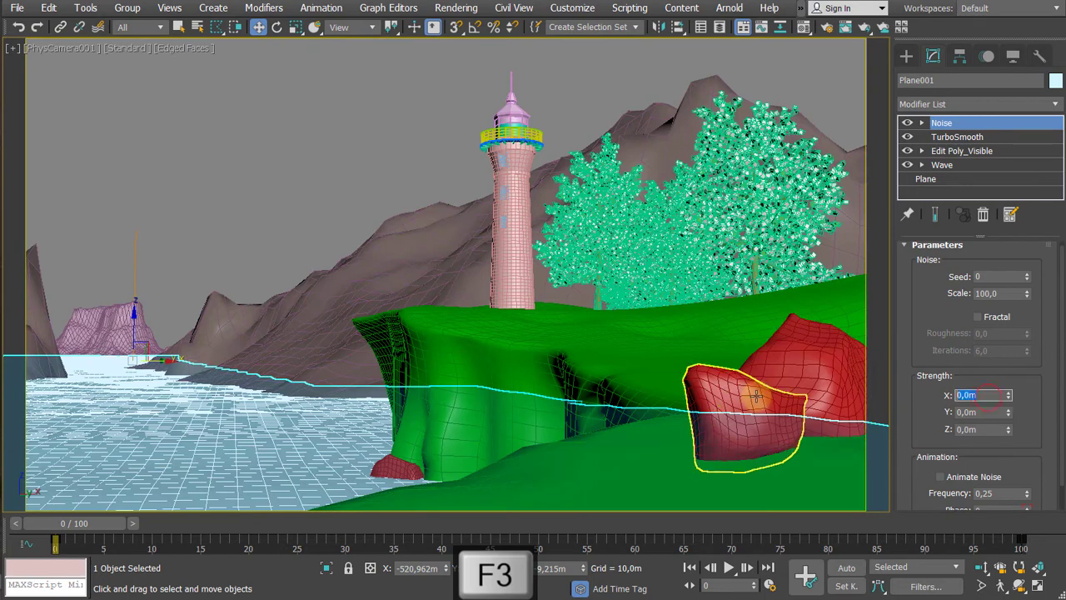
type("0,1")
key("Tab")
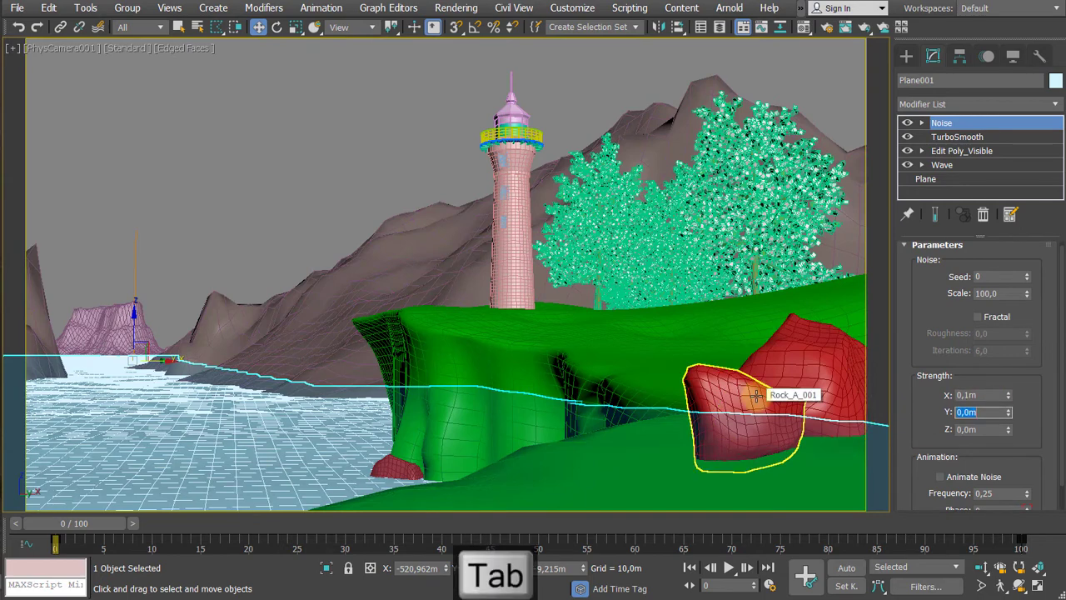
key("Tab")
type("0,")
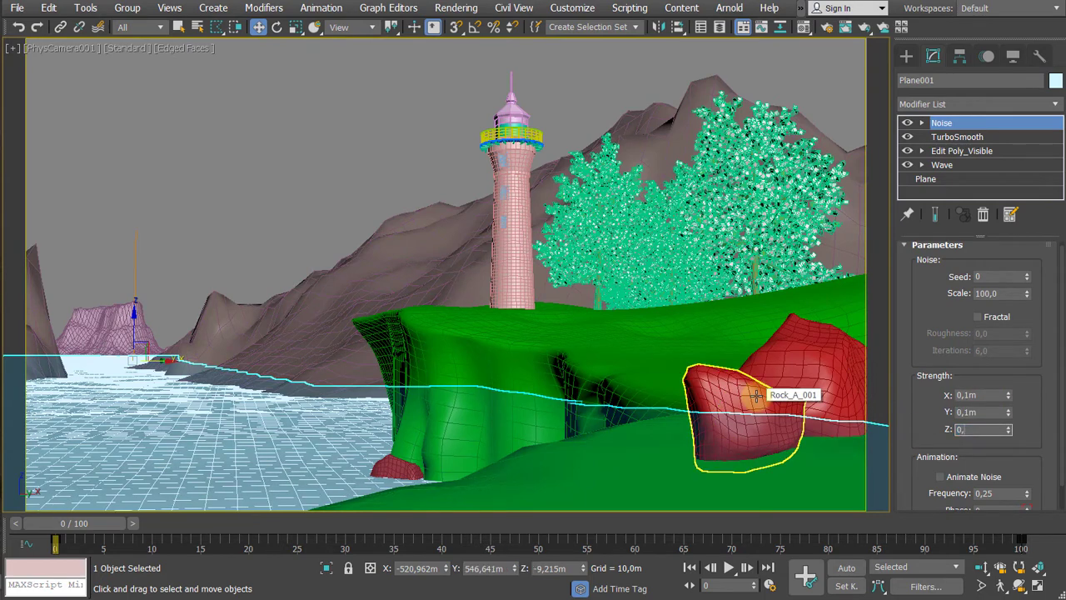
type("1")
key("Return")
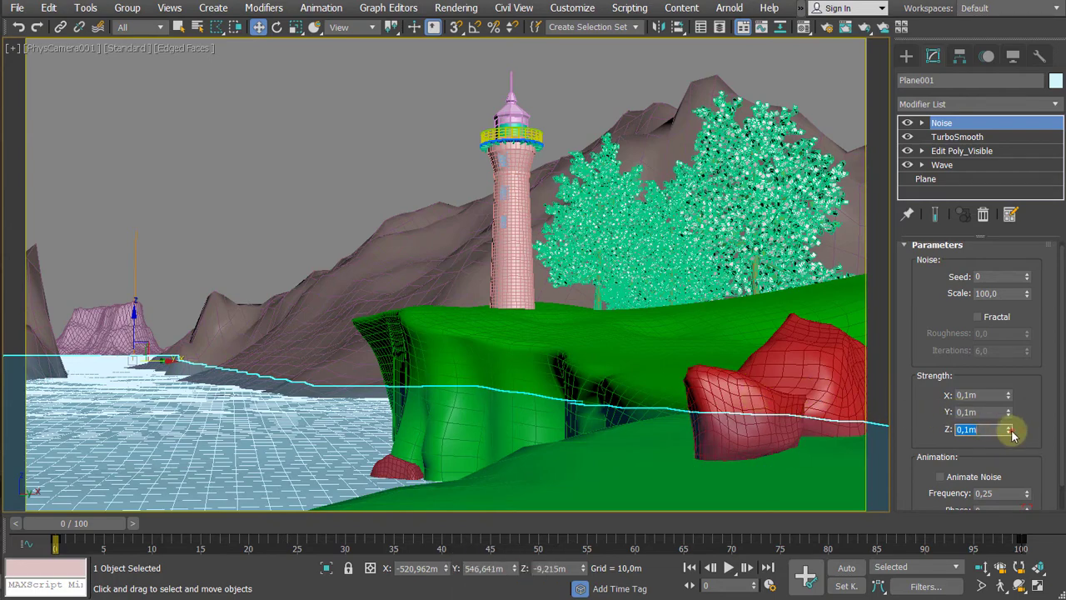
Step: Try a Z strength of about -4,82 m for the water's Noise, then restore it to 0,1 m
left_click_drag(1011, 432, 935, 73)
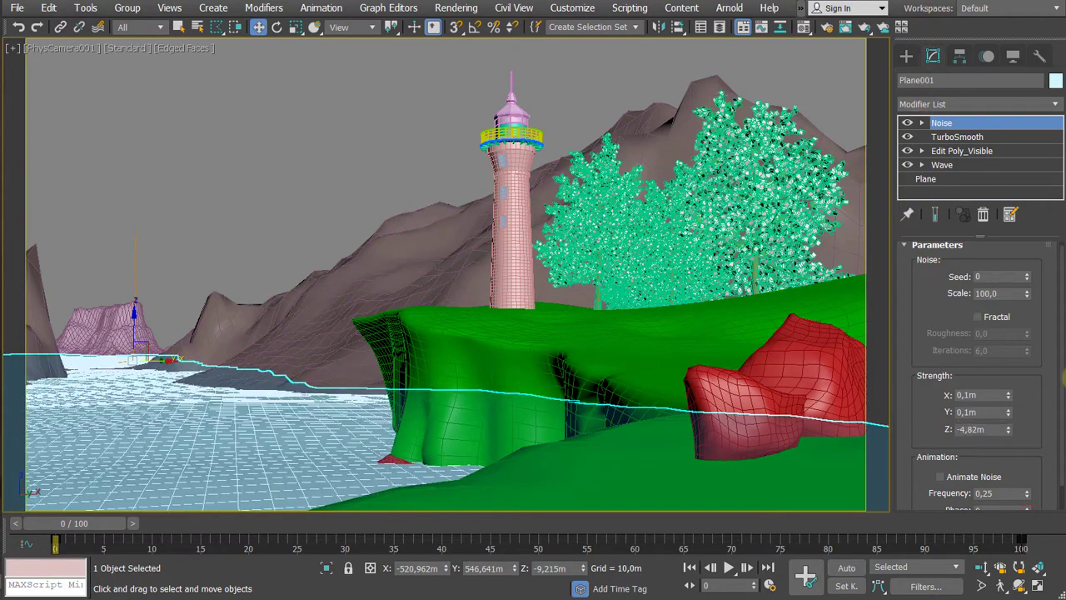
left_click_drag(992, 429, 822, 407)
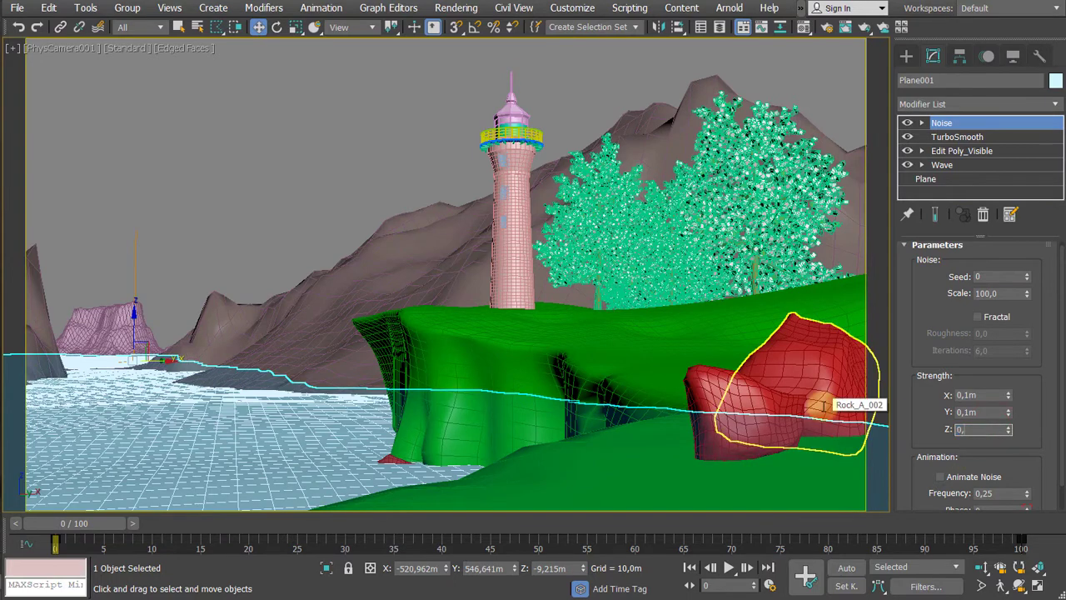
key("Return")
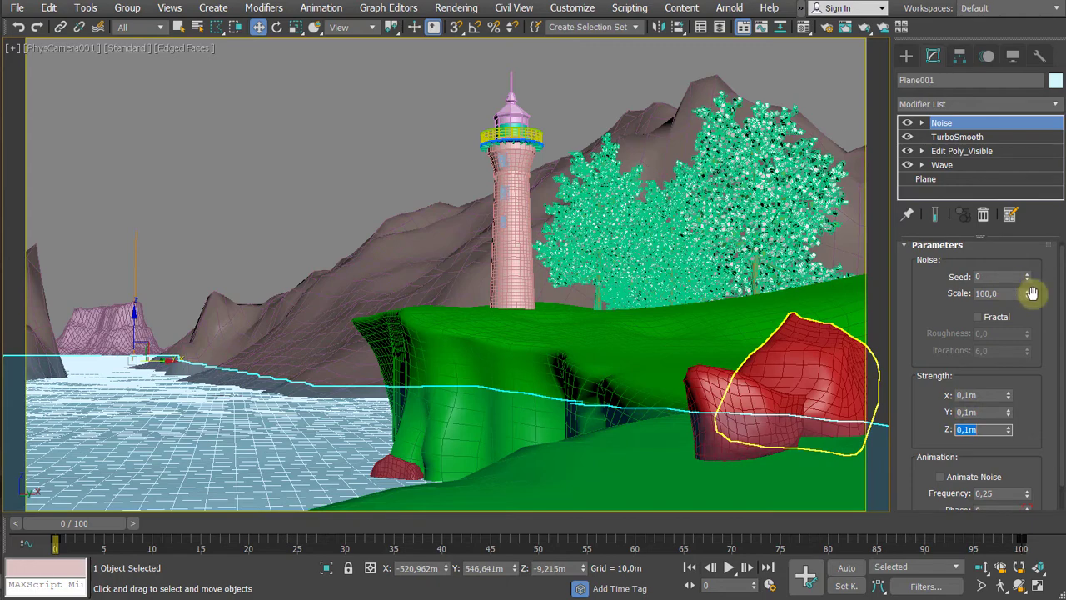
Step: Reduce the water's Noise scale to about 0,12 and display the camera view shaded without edges
left_click_drag(1032, 294, 1026, 408)
left_click_drag(1028, 292, 1030, 281)
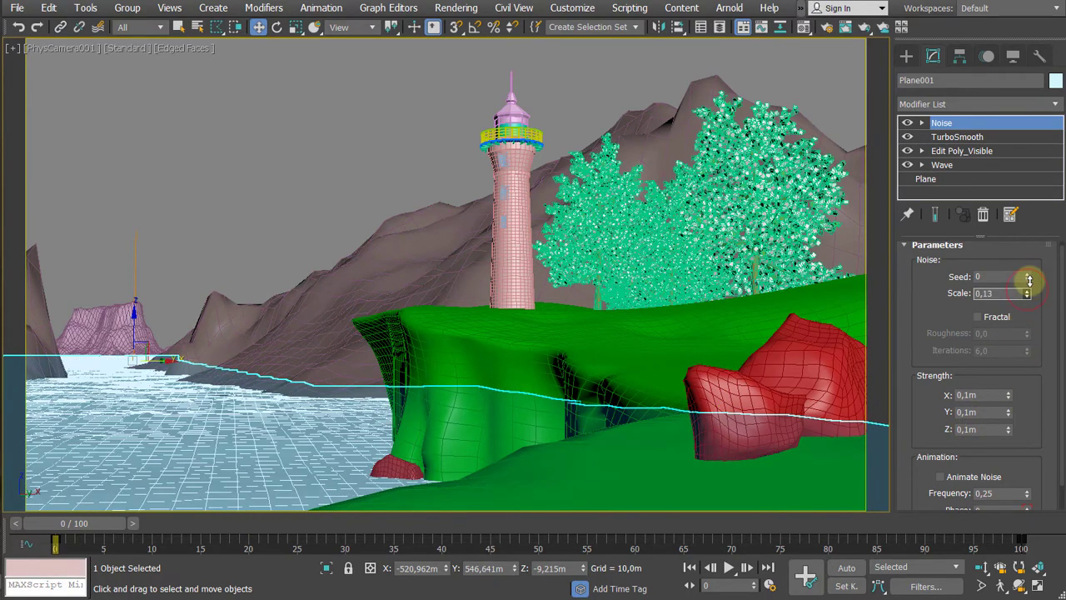
key("F3")
key("F3")
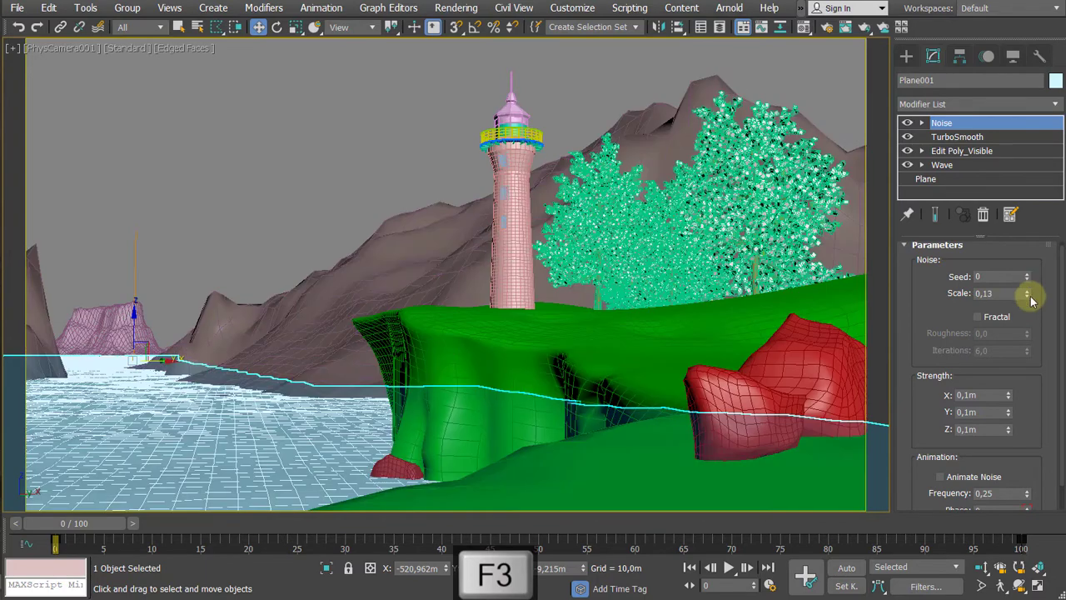
mouse_move(1031, 293)
left_mouse_down()
mouse_move(1025, 307)
mouse_move(1030, 290)
left_mouse_up()
key("F3")
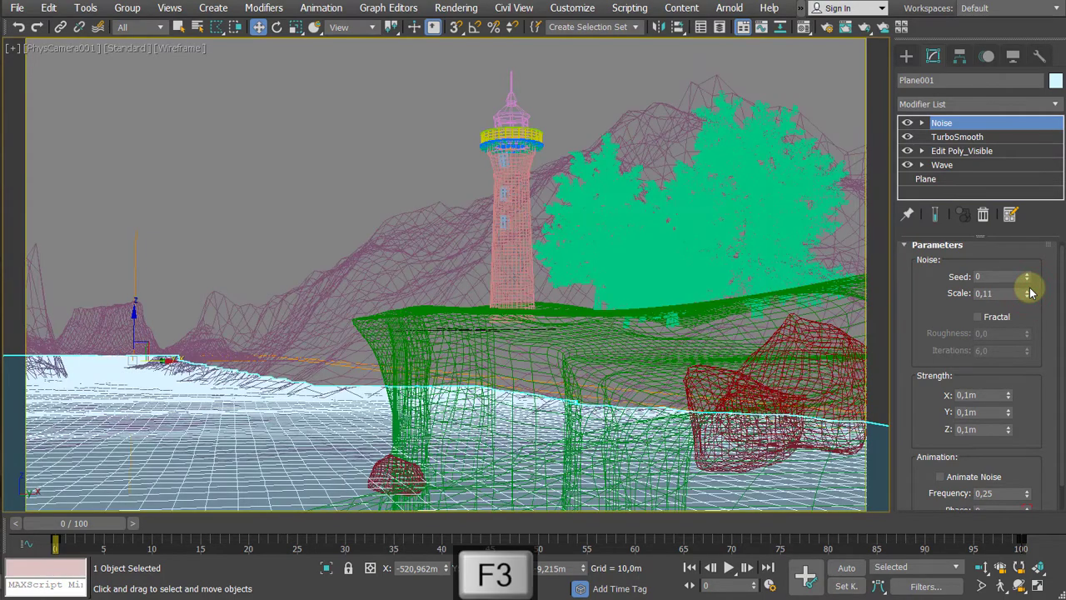
key("F4")
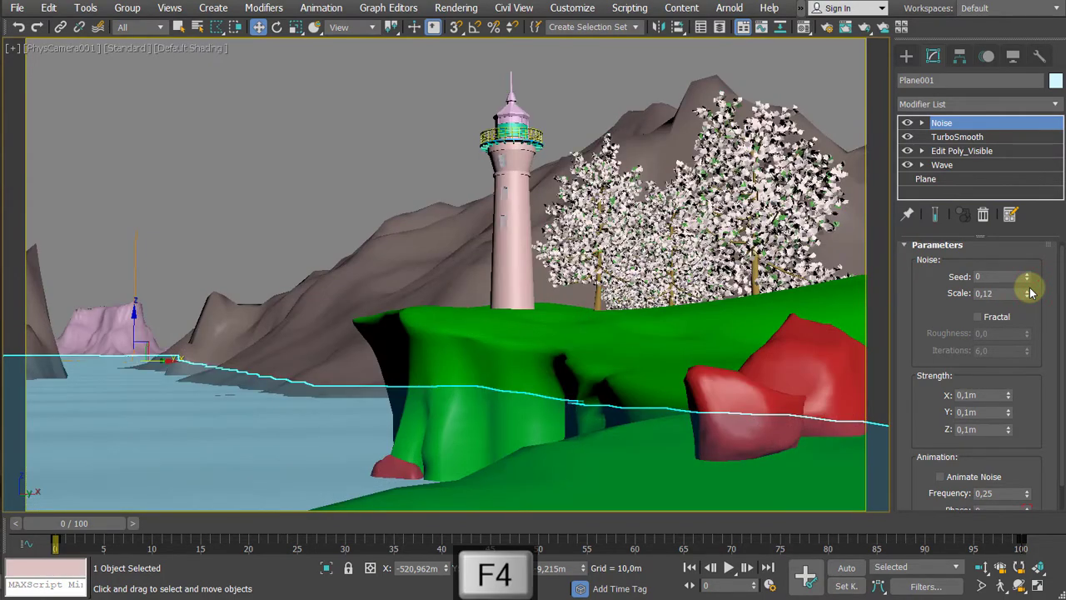
Step: Try a Noise scale of 0,07 and toggle the modifier off and on to compare the water surface
left_click_drag(1028, 286, 1030, 295)
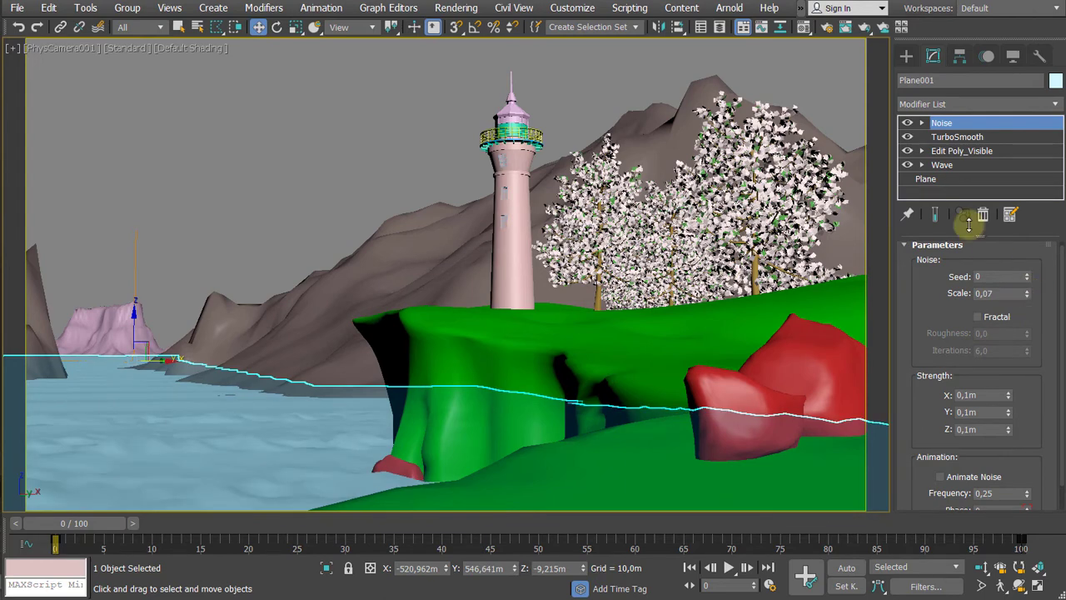
left_click(909, 125)
left_click(908, 125)
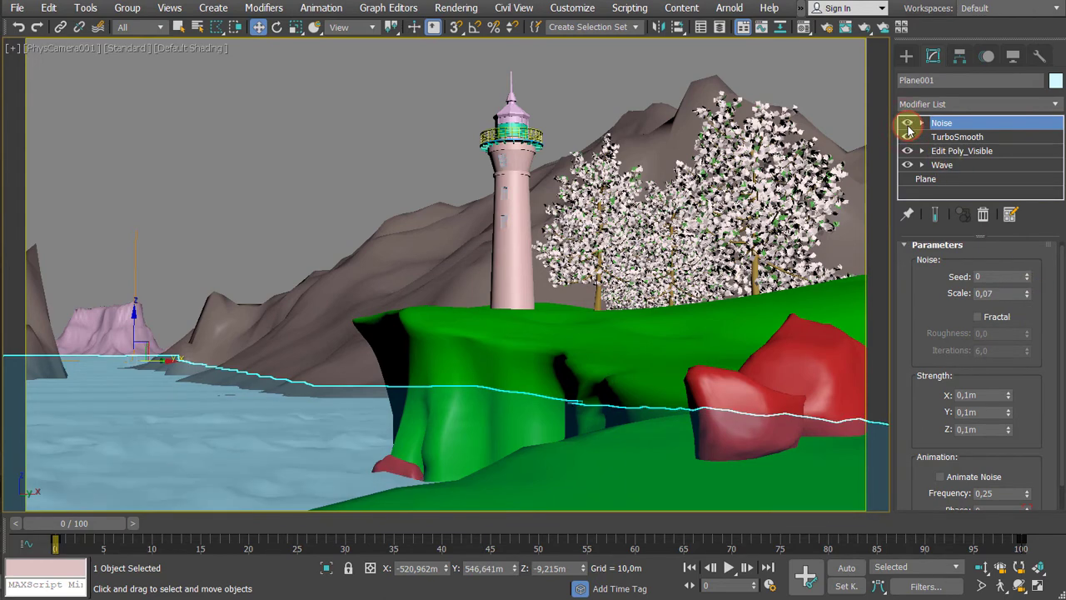
Step: Set the water's Noise scale to 0,1 and its Z strength to 0,29 m, and deselect the plane
left_click(1026, 290)
left_click(1026, 290)
left_click(1027, 290)
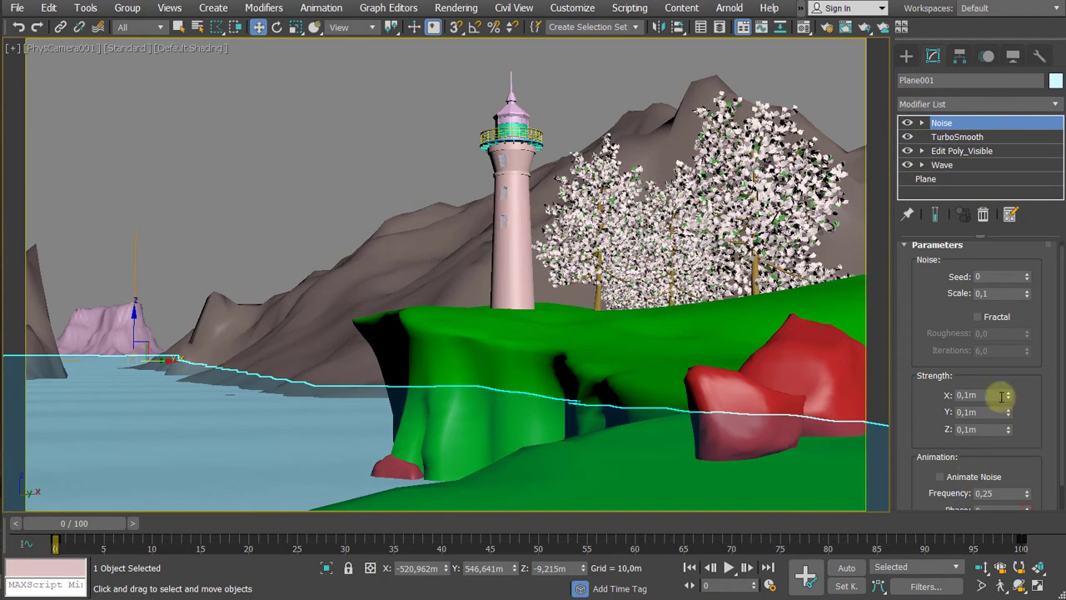
mouse_move(1008, 429)
left_mouse_down()
mouse_move(1013, 376)
mouse_move(1018, 416)
left_mouse_up()
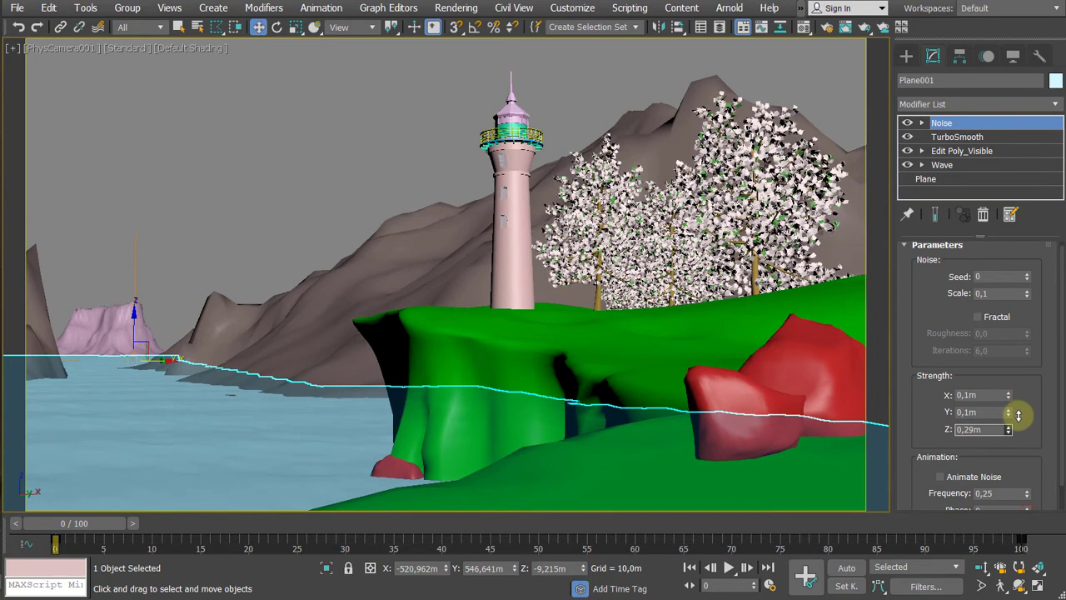
left_click(336, 186)
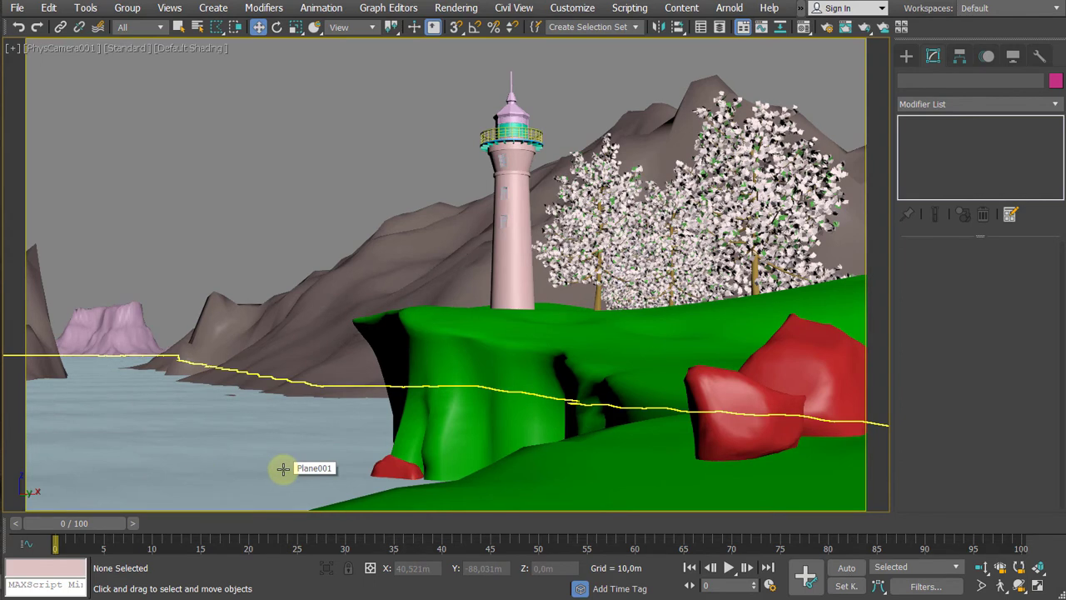
Step: Assign the Water material to the water plane and change its material type to Autodesk Water
key("m")
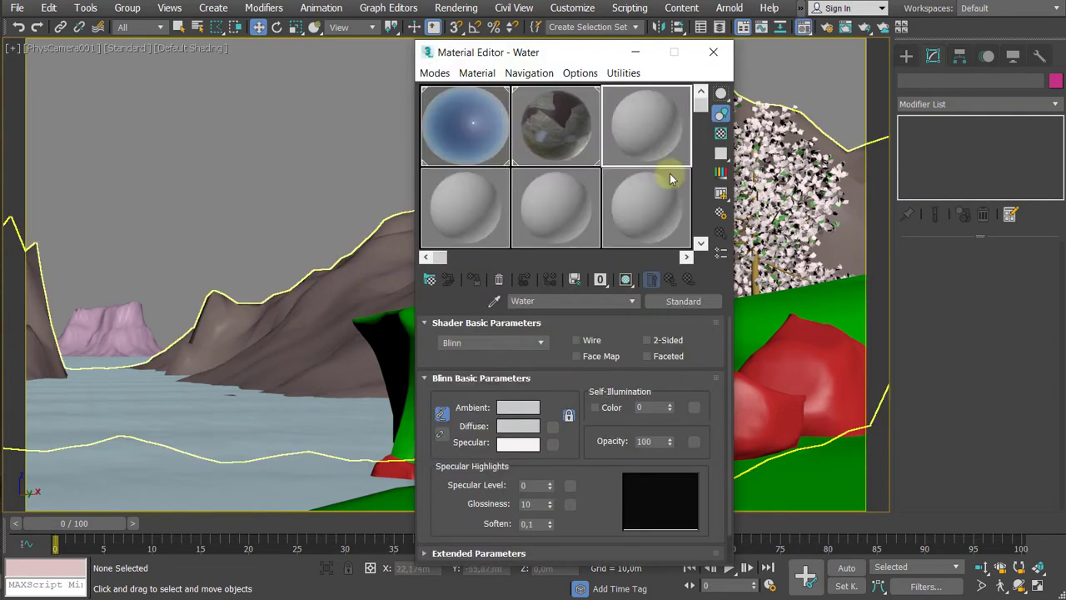
left_click_drag(654, 119, 271, 415)
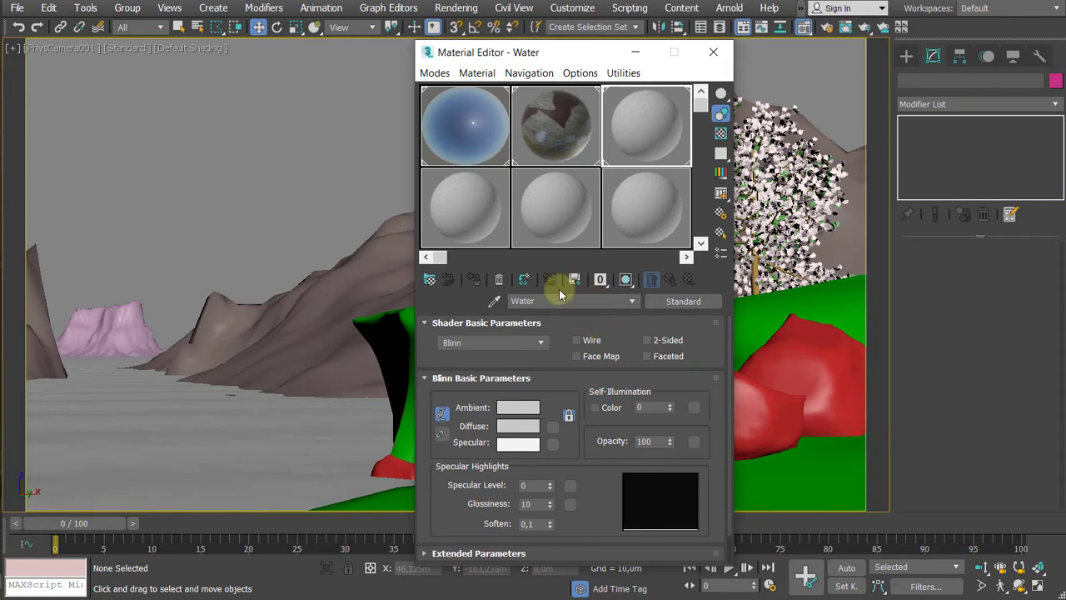
left_click(698, 302)
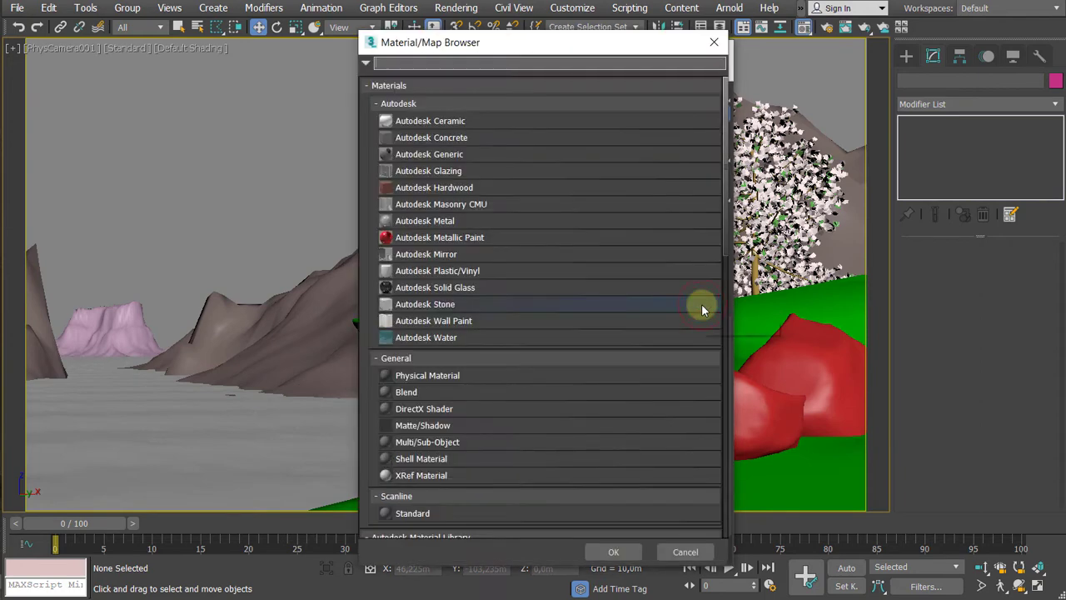
double_click(441, 342)
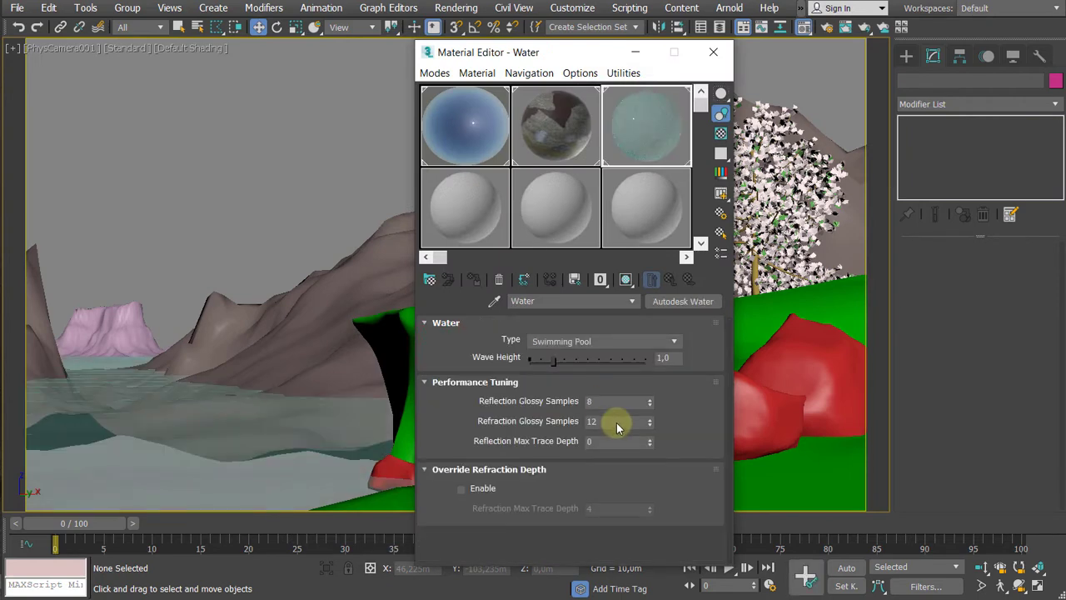
Step: Set the Water material's type to Generic Sea/Ocean and its color to Algae/Green
left_click(677, 342)
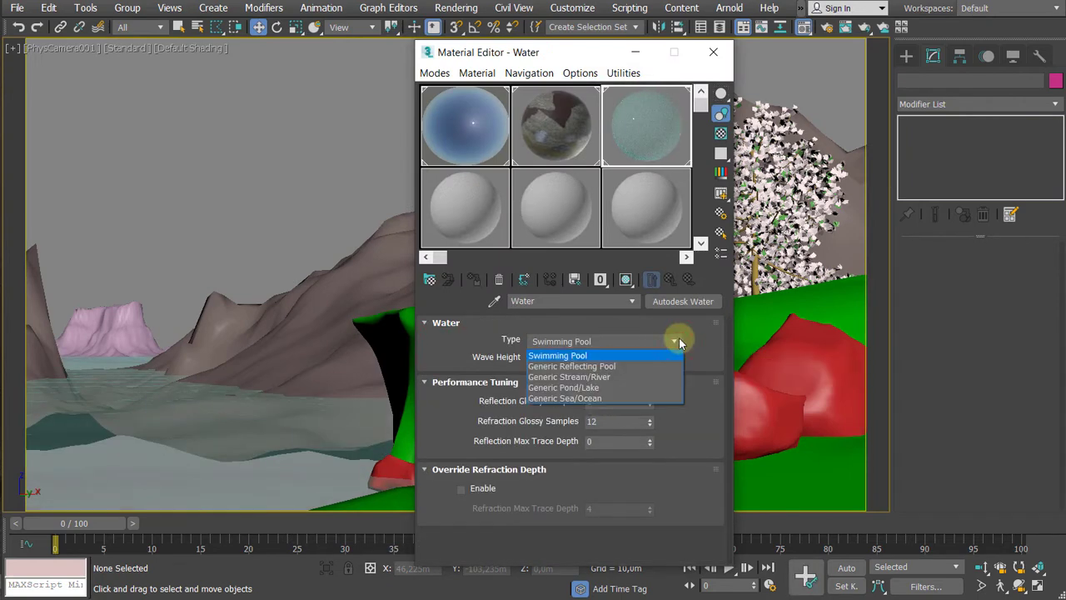
left_click(543, 399)
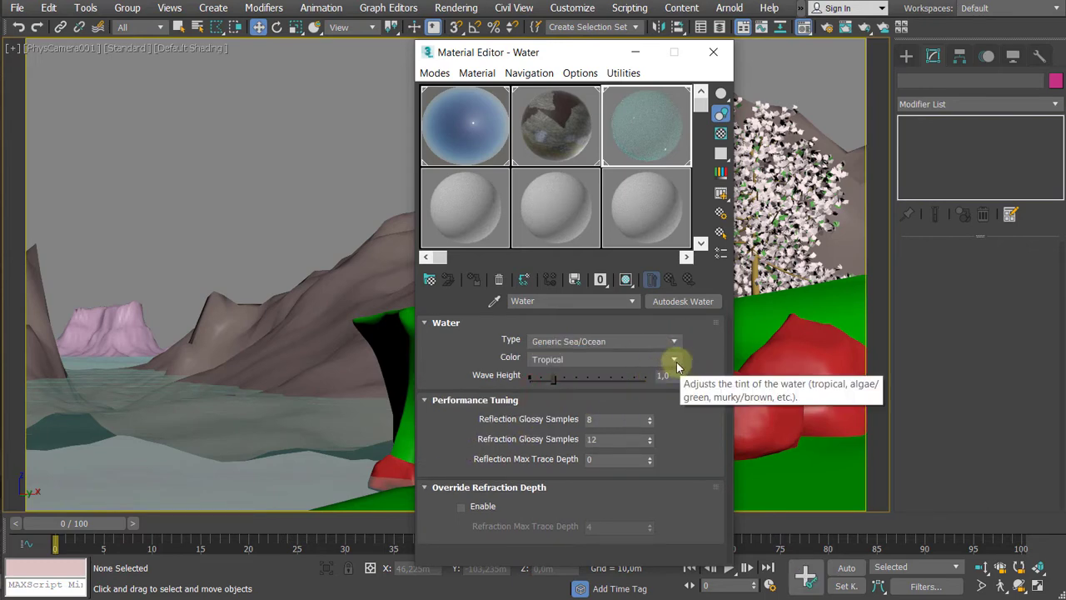
left_click(675, 361)
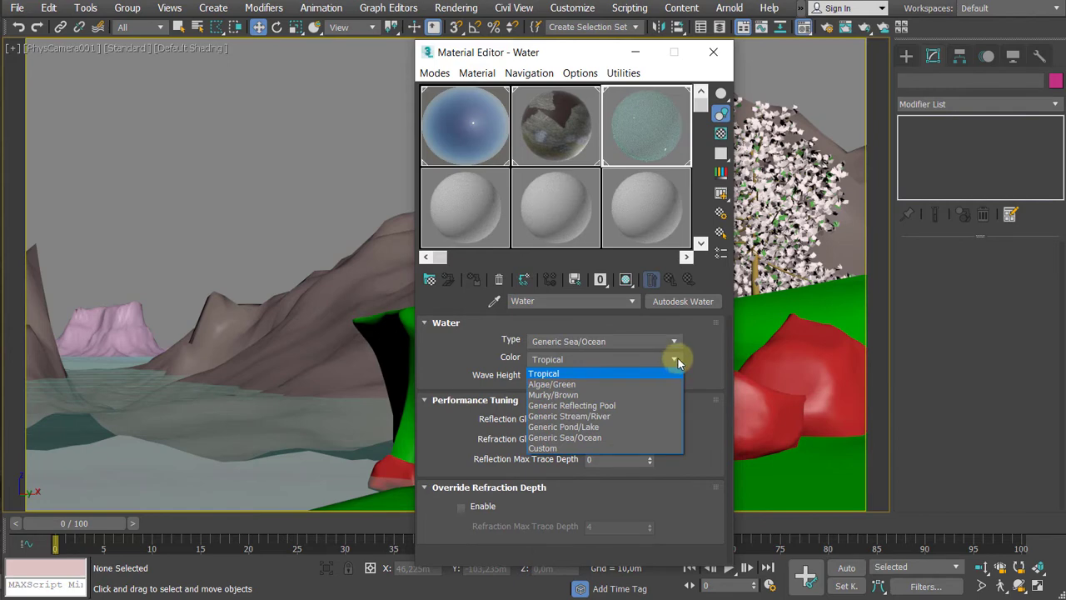
left_click(643, 385)
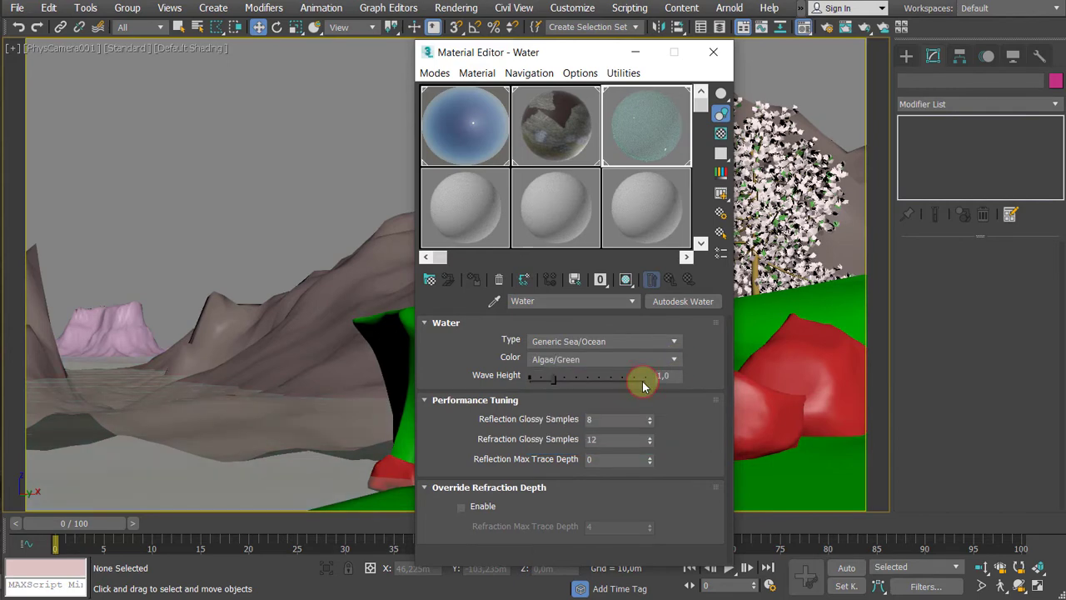
Step: Show a checkered background behind the Water material's sample and close the Material Editor
left_click_drag(564, 58, 489, 62)
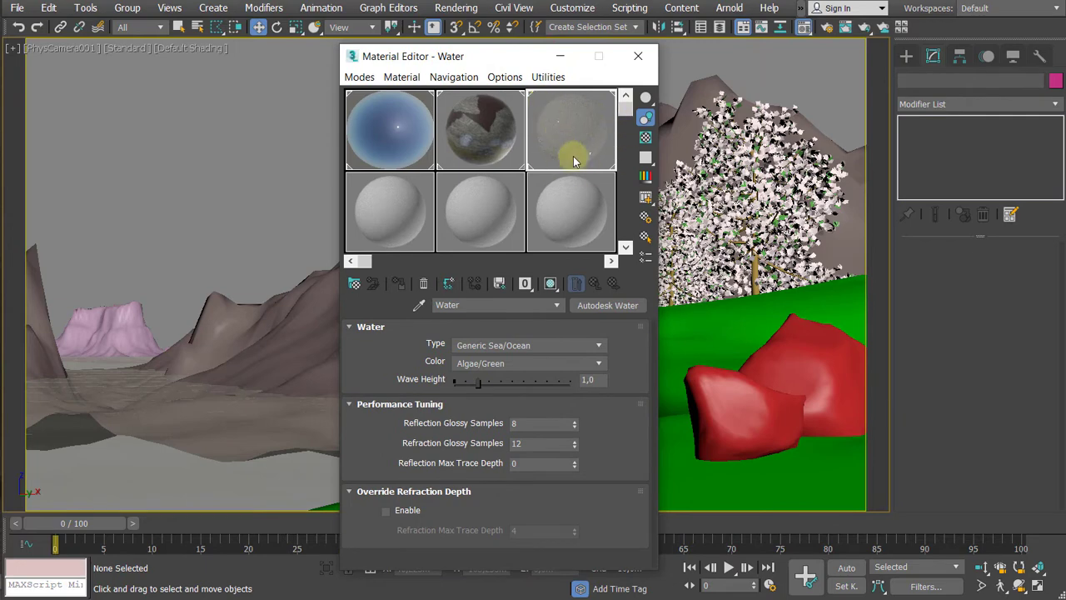
left_click(647, 140)
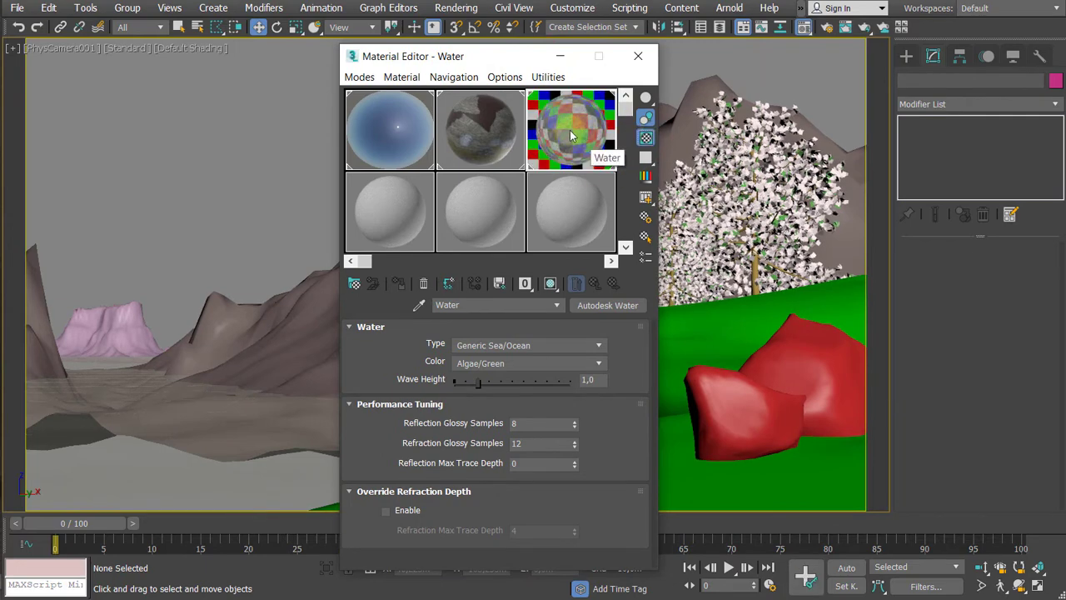
left_click(647, 139)
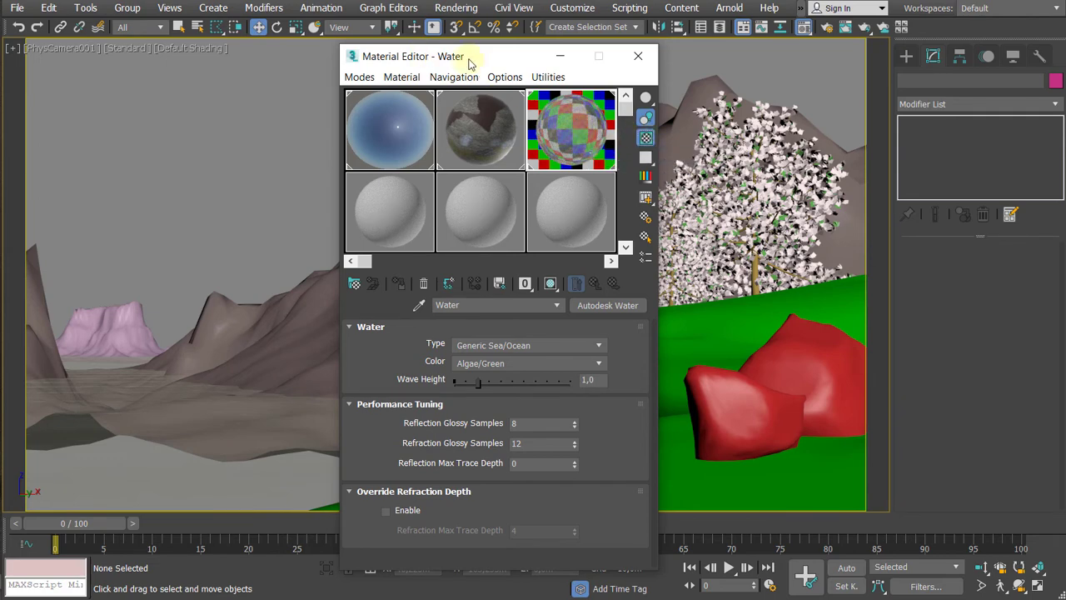
left_click_drag(493, 60, 457, 55)
left_click(599, 55)
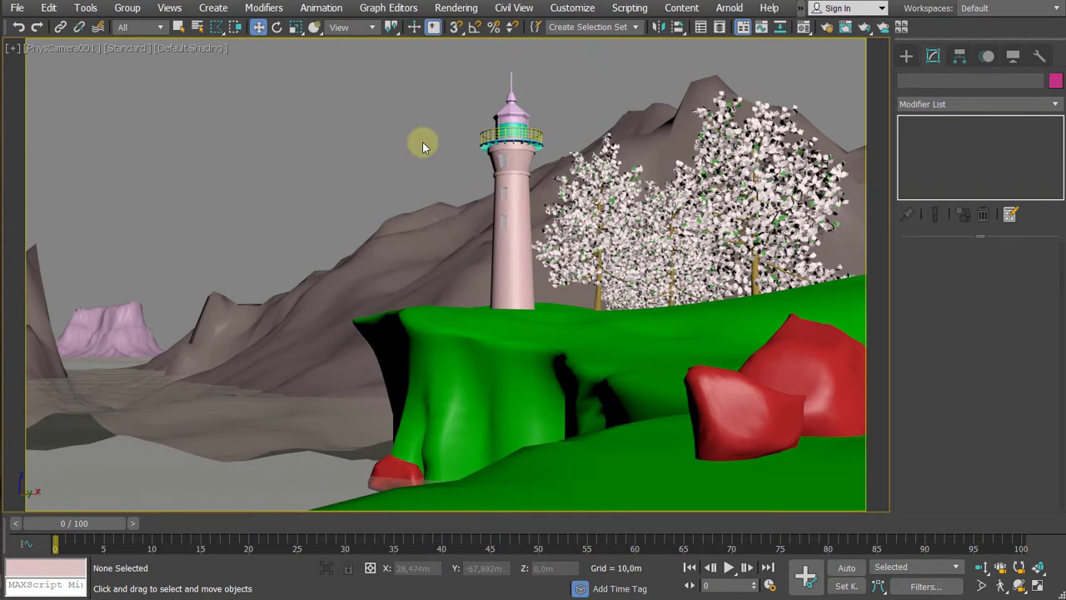
Step: Render the PhysCamera001 view with ART Renderer to check the water, then close the render and its setup
key("F10")
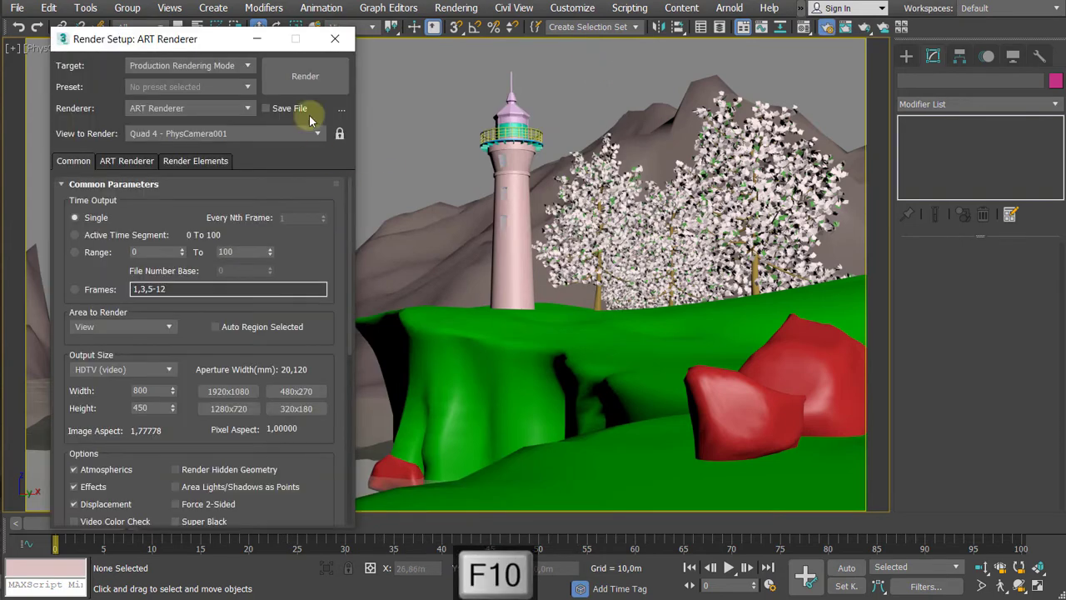
left_click(305, 77)
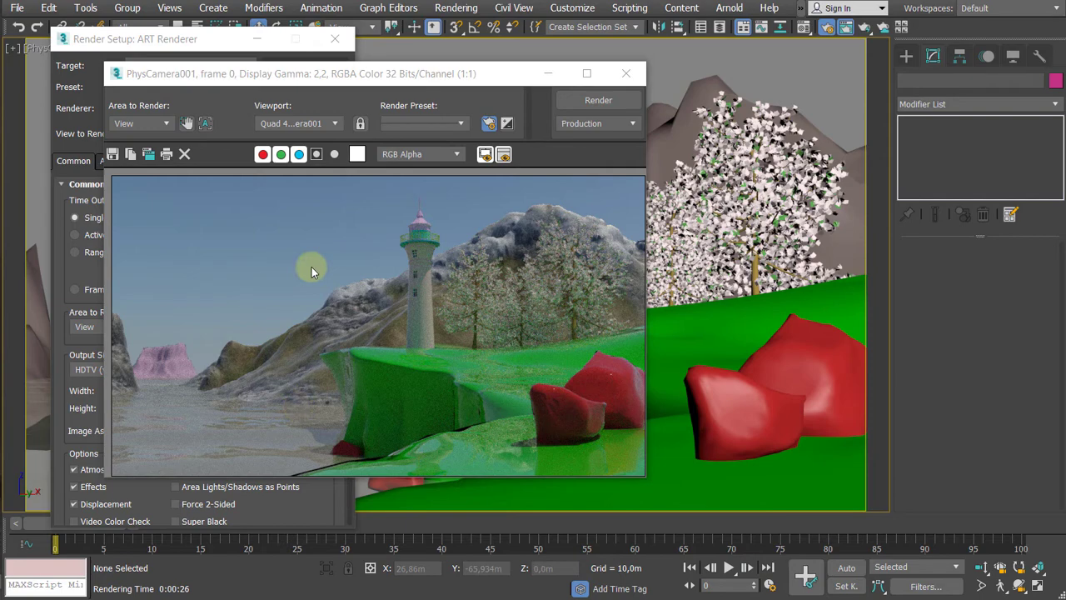
left_click(623, 79)
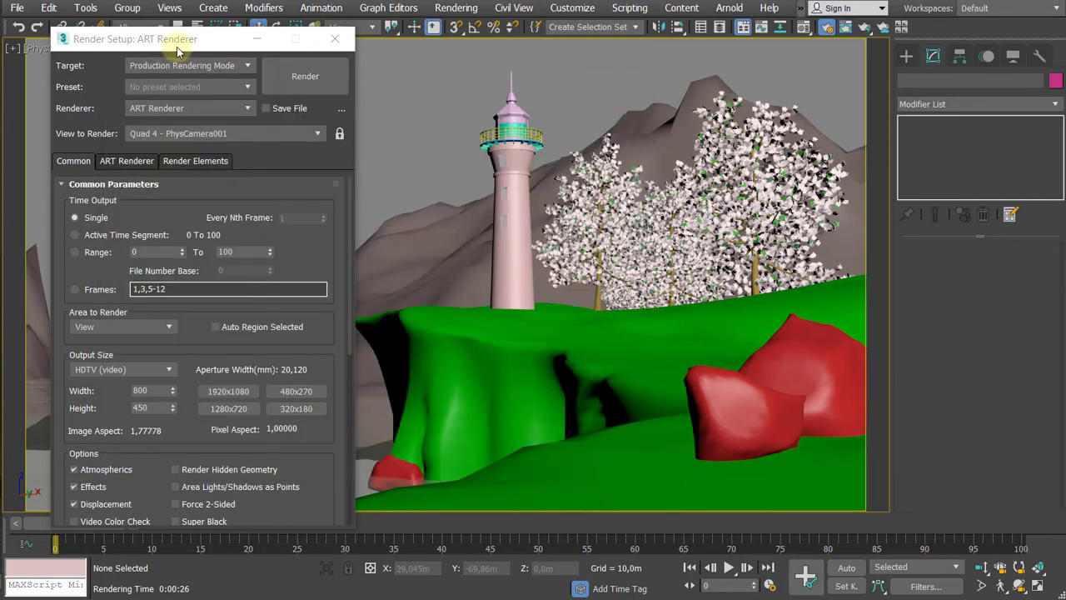
left_click(334, 40)
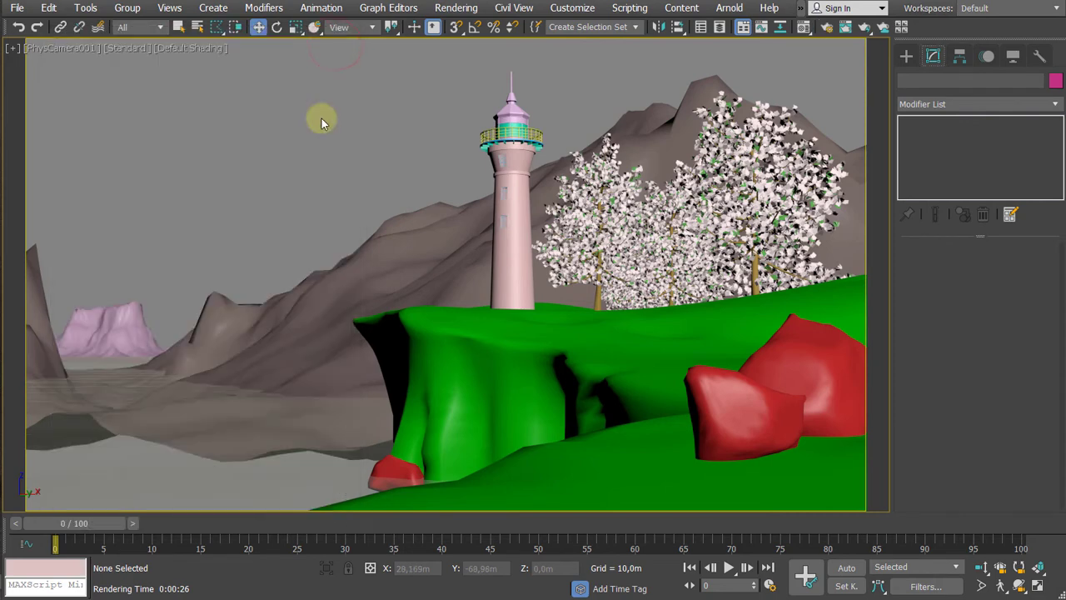
Step: Assign the existing Mountain material to the distant mountain Environ_Mountain_002 and deselect it
left_click(123, 323)
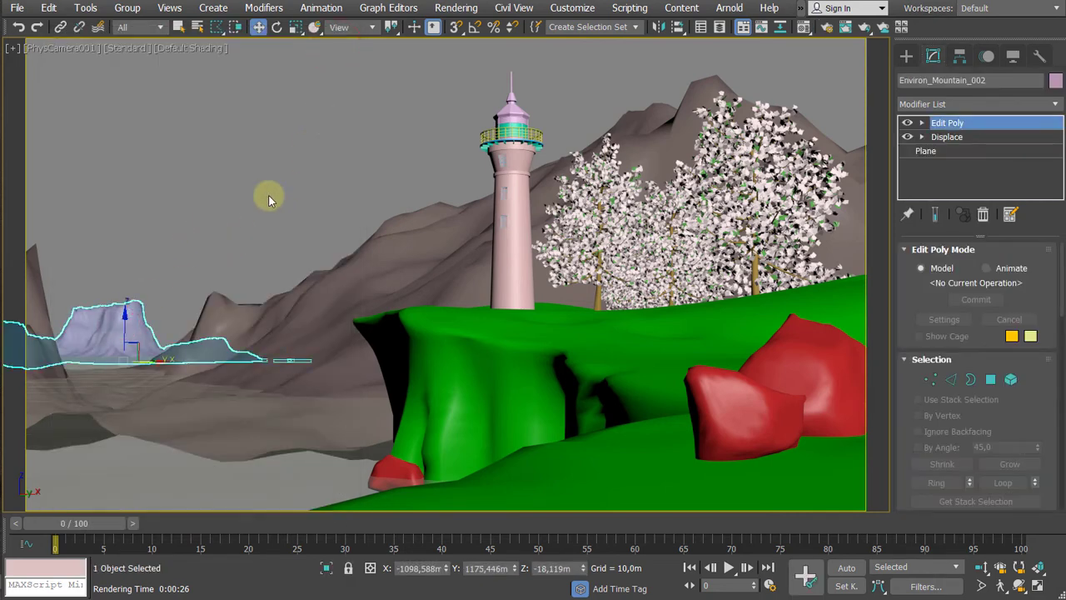
key("m")
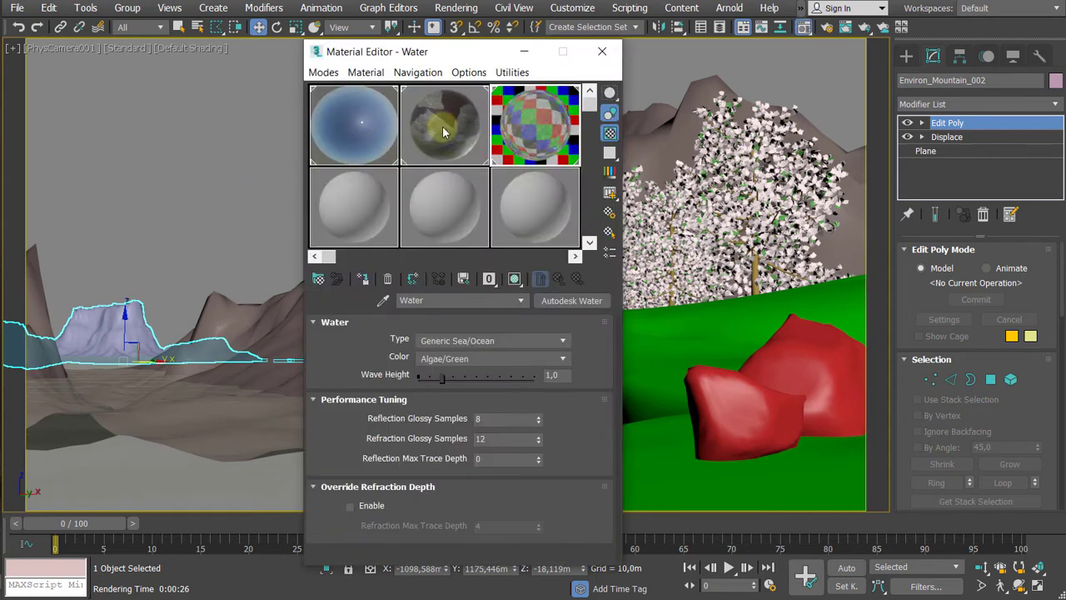
left_click(443, 125)
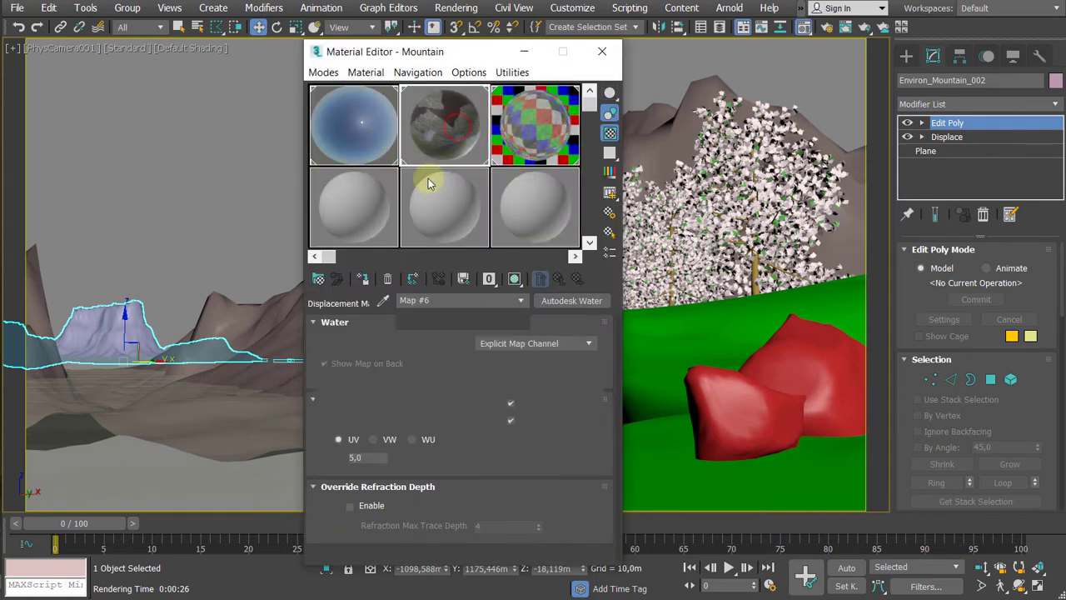
left_click(162, 238)
left_click(103, 322)
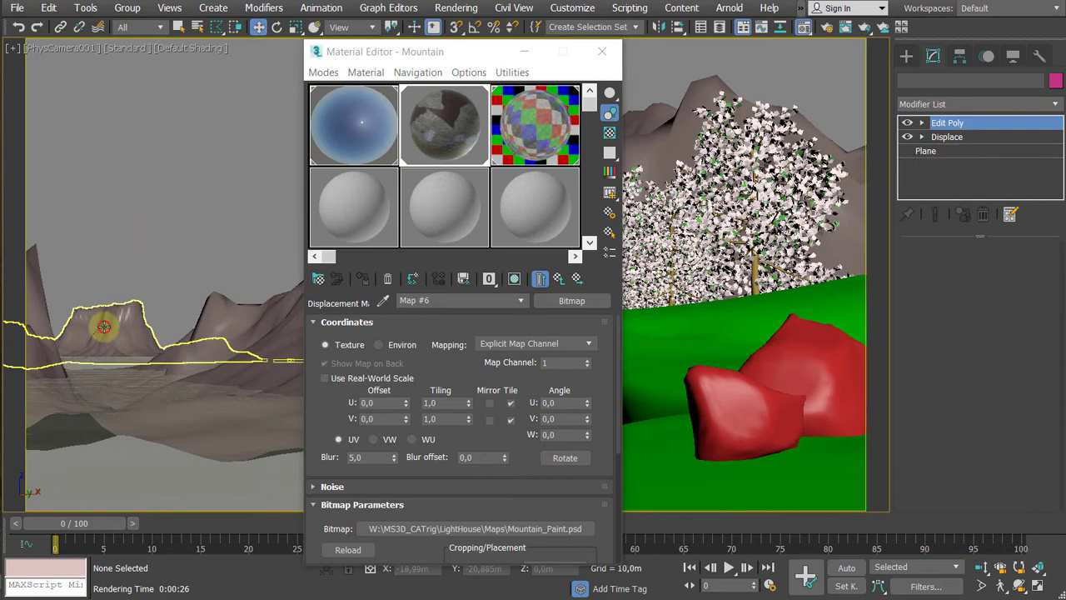
left_click(176, 230)
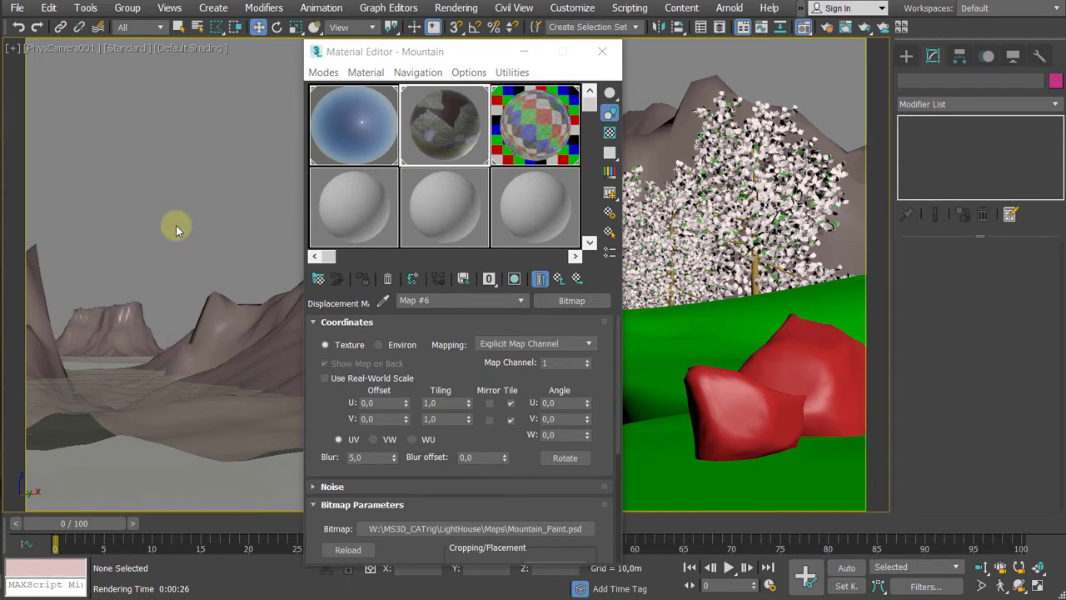
Step: Render the PhysCamera001 view with ART Renderer and examine the texture on the distant mountain up close
key("F10")
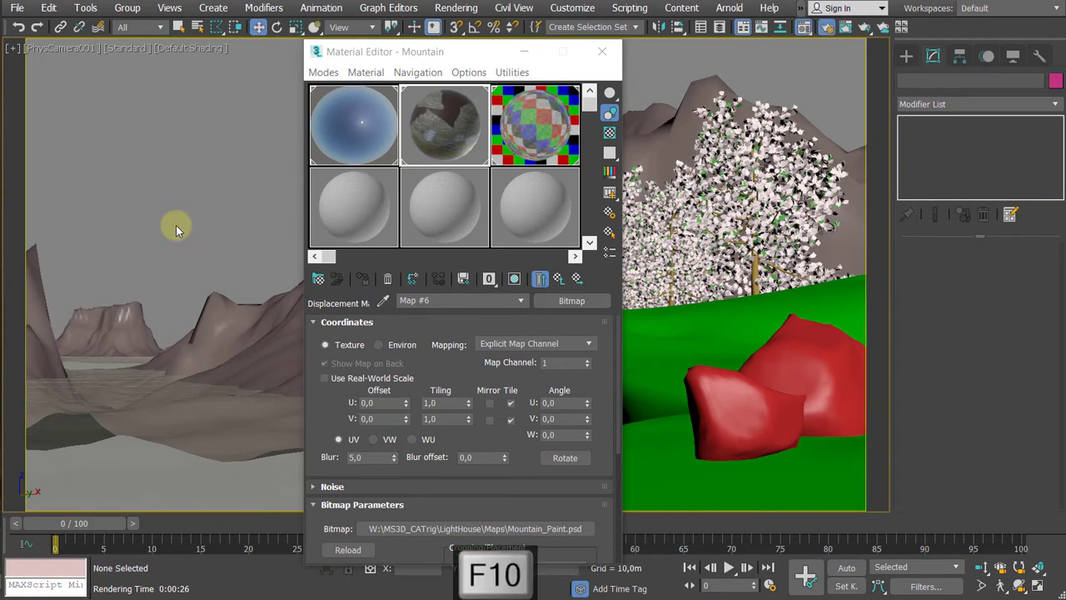
left_click(301, 80)
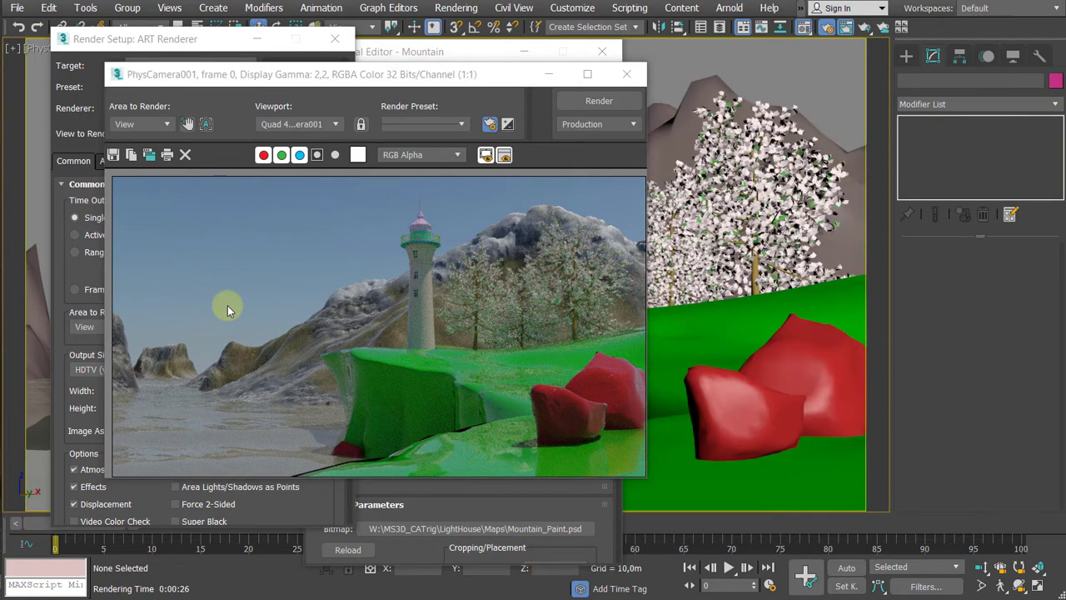
left_click(245, 305)
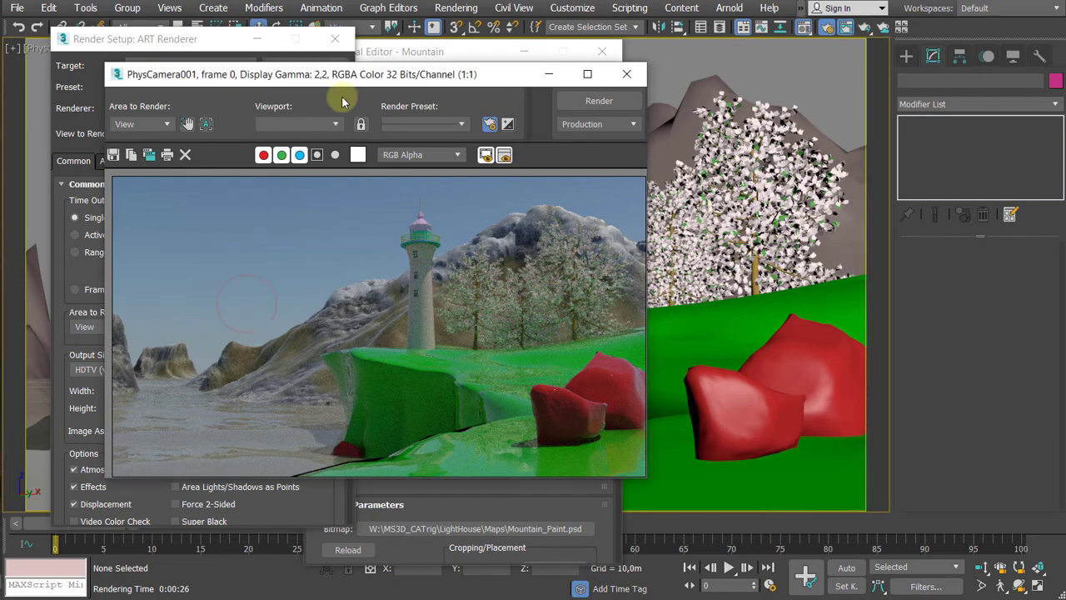
left_click_drag(344, 88, 366, 76)
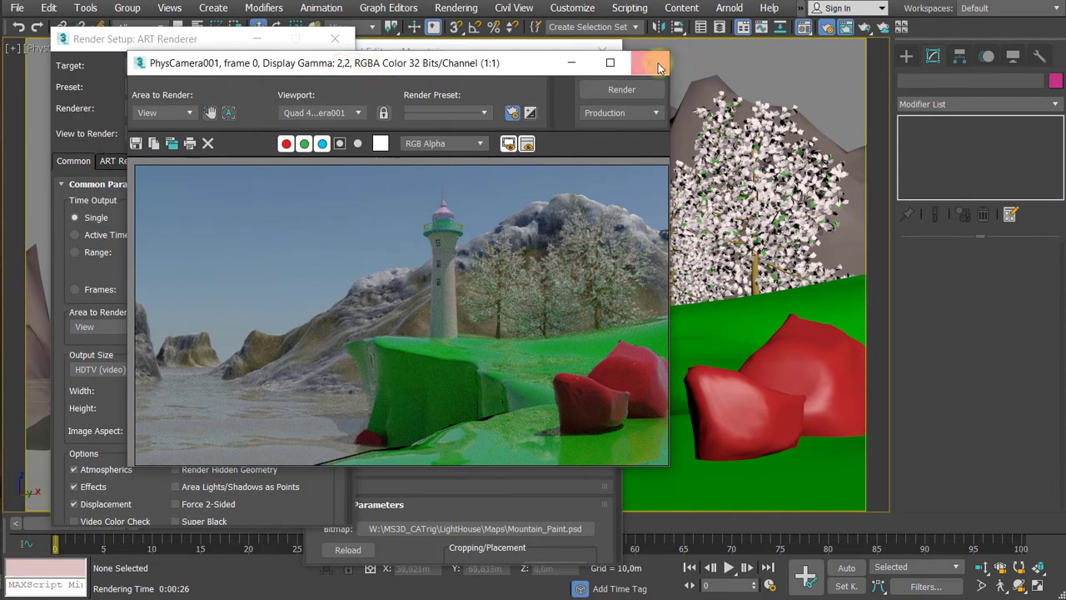
left_click(235, 344)
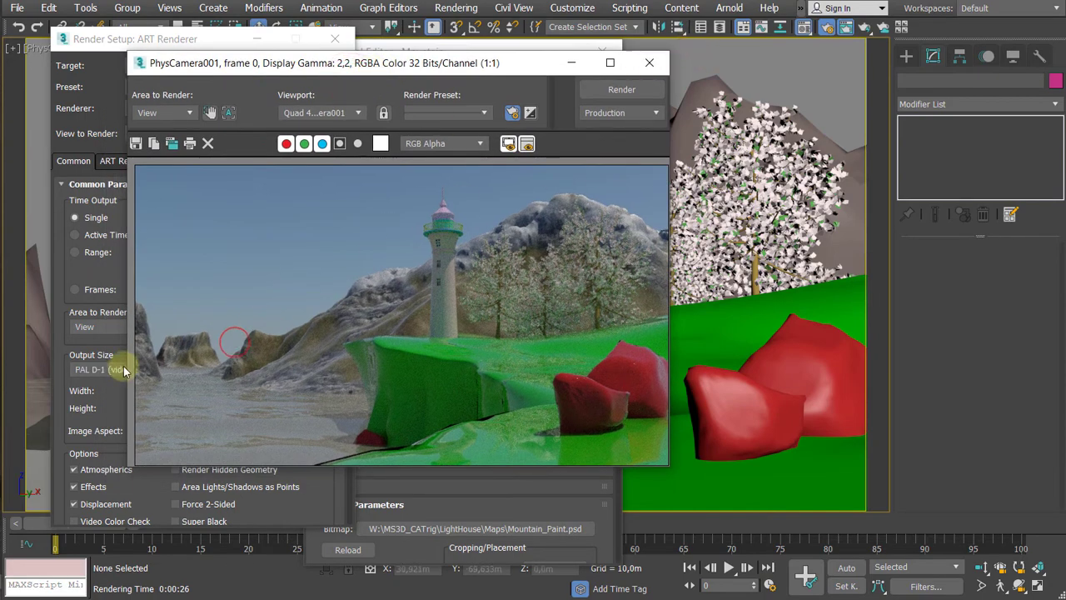
left_click(458, 306)
scroll(180, 364, "up", 3)
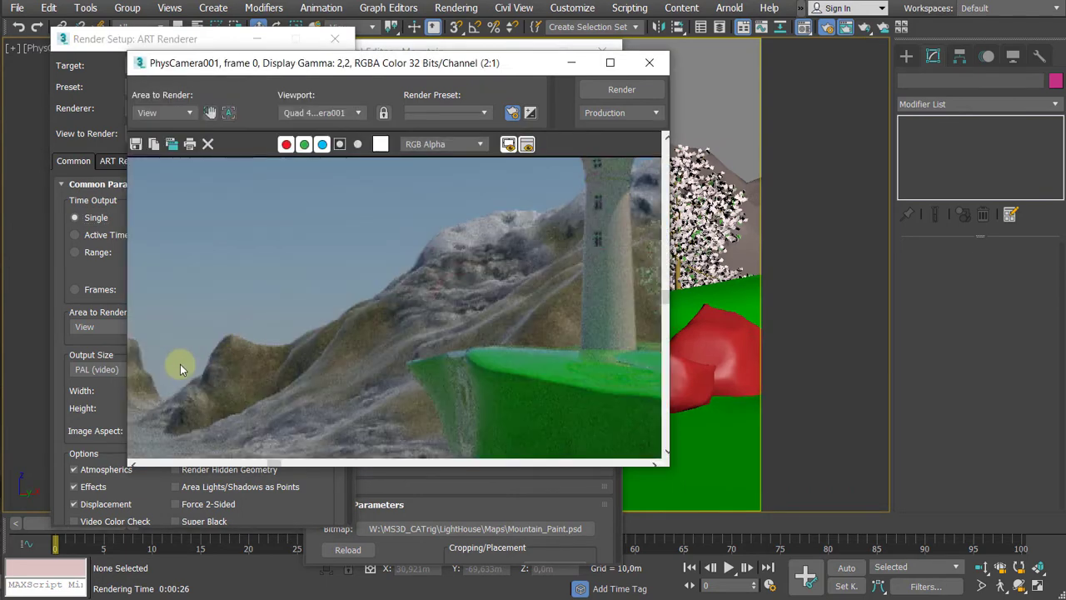
scroll(204, 306, "down", 2)
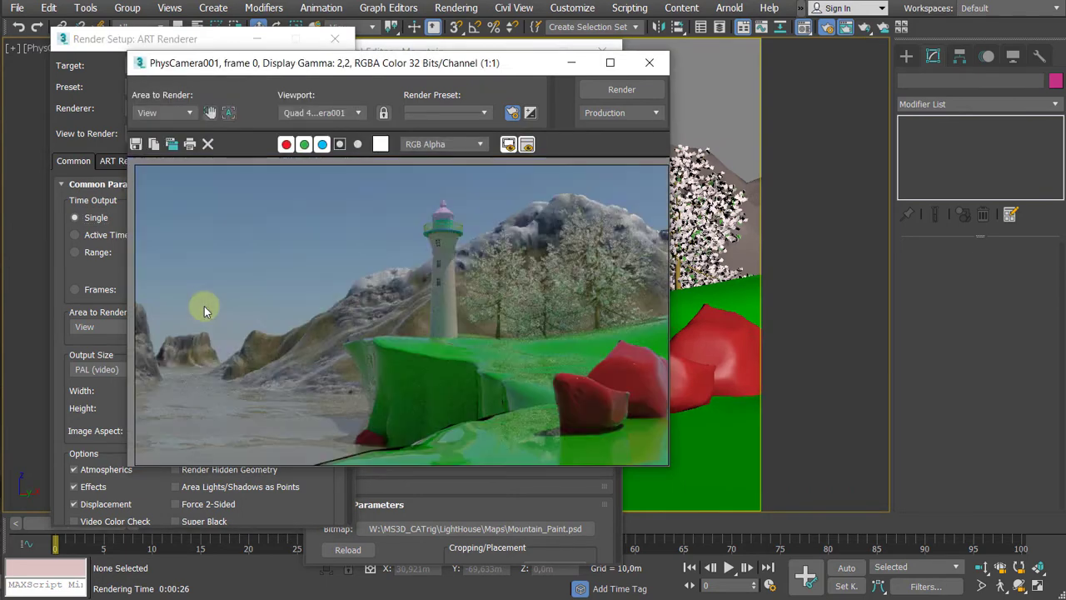
scroll(178, 360, "up", 3)
middle_click_drag(435, 311, 454, 309)
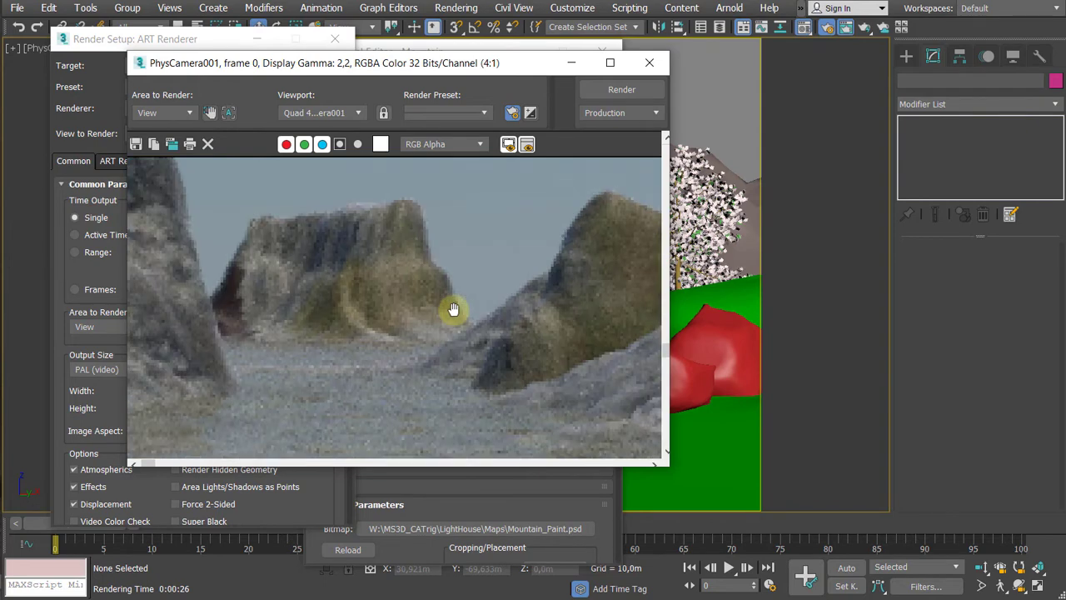
scroll(454, 310, "down", 2)
Step: Close the rendered image, the Material Editor and the Render Setup
left_click(649, 63)
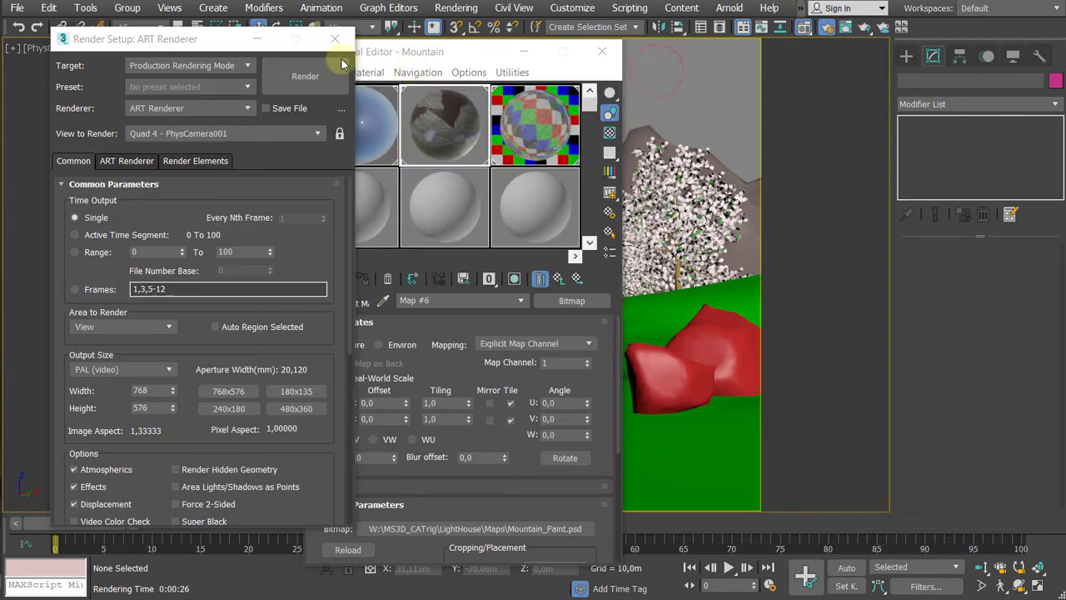
left_click(483, 48)
left_click(603, 52)
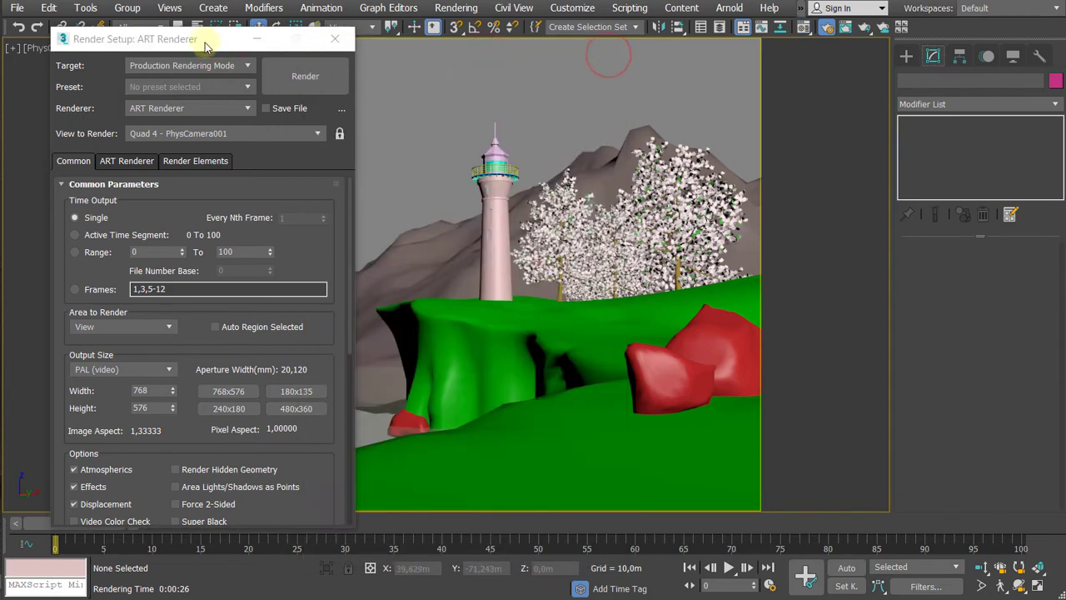
left_click(335, 39)
Step: Add an Unwrap UVW modifier to the distant mountain Environ_Mountain_002 and open its UV editor
left_click(200, 307)
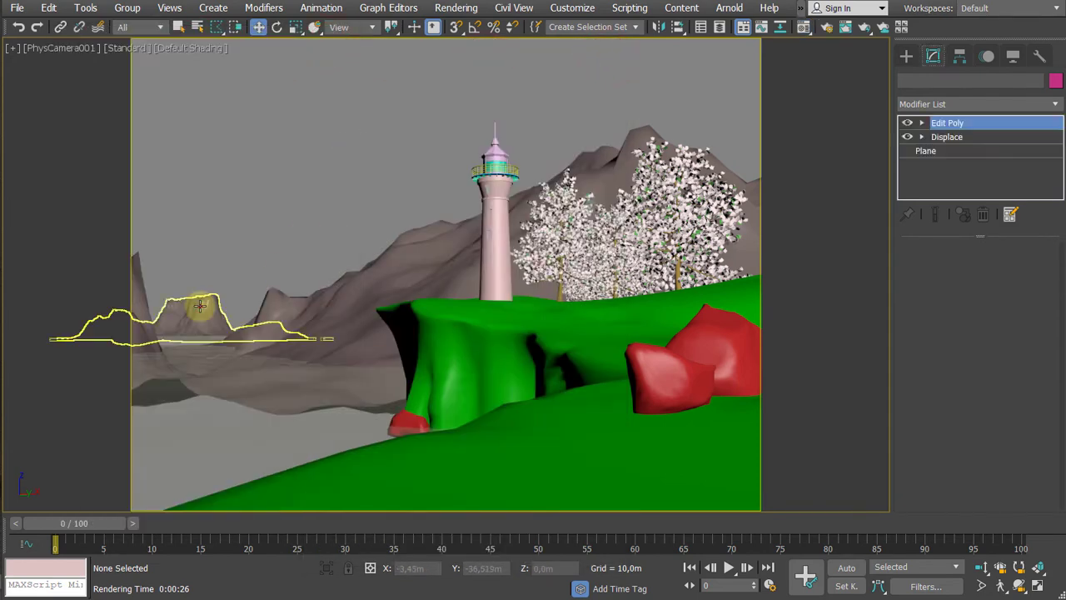
left_click(944, 104)
key("u")
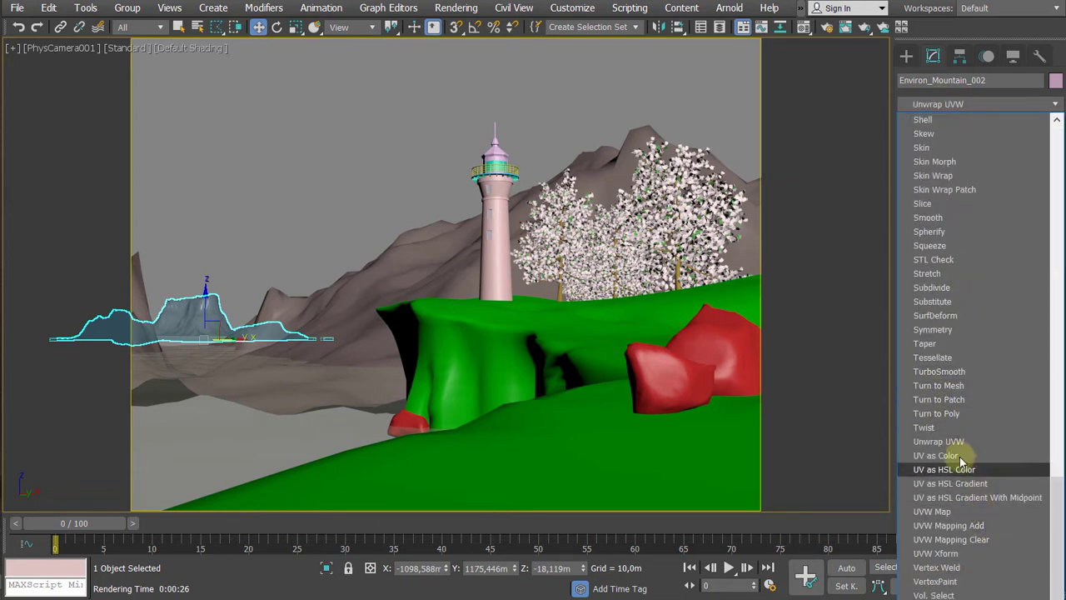
left_click(956, 443)
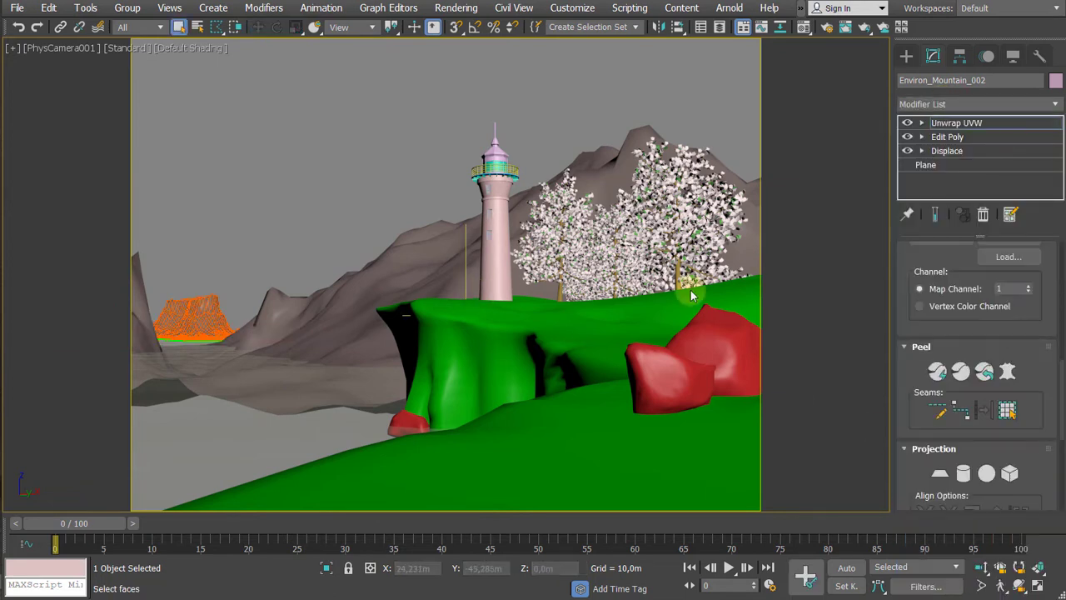
scroll(1030, 333, "up", 5)
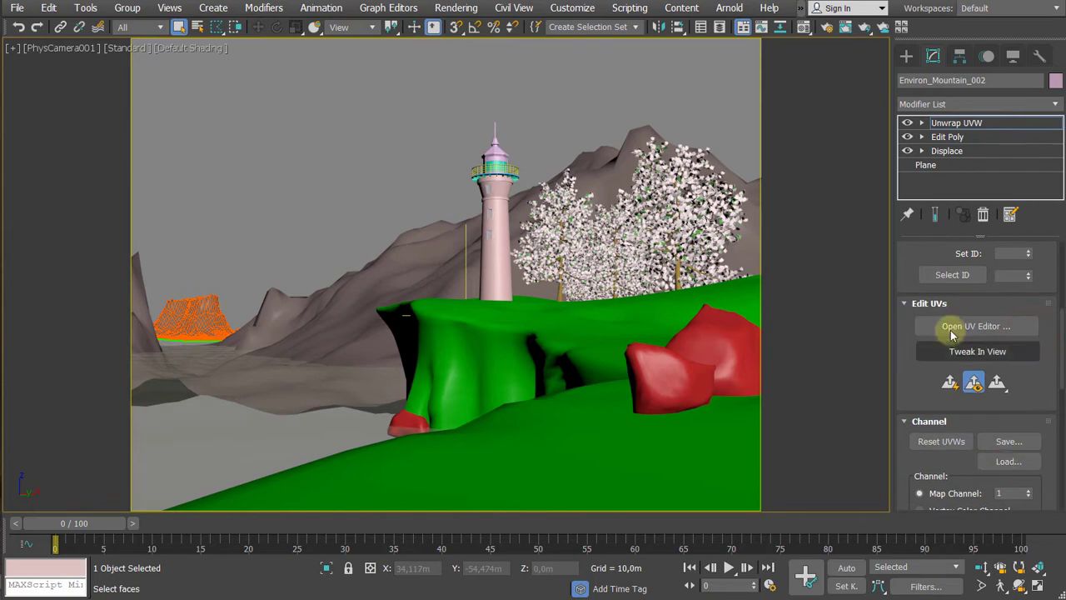
left_click(977, 325)
Step: Select all of the mountain's UV faces and move them off the texture square
scroll(105, 257, "down", 6)
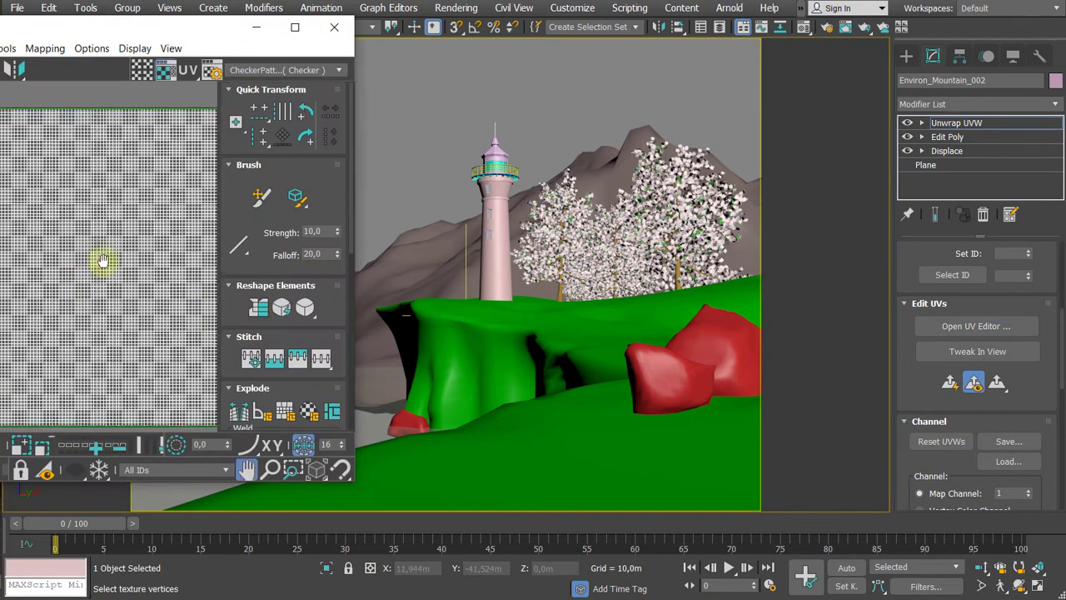
middle_click_drag(64, 288, 50, 234)
scroll(66, 243, "up", 2)
middle_click_drag(72, 180, 111, 148)
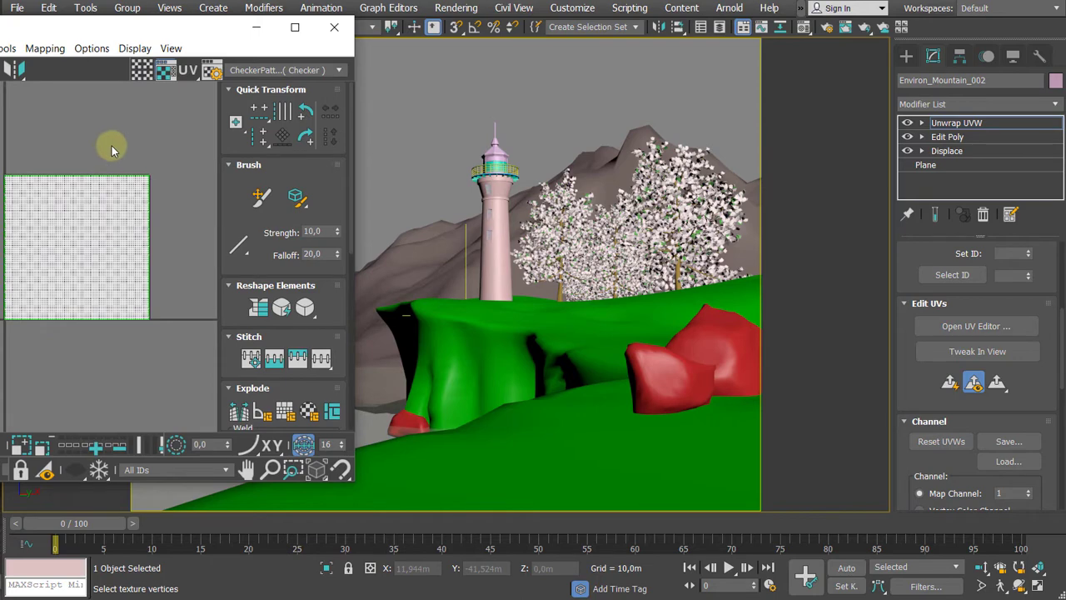
left_click(145, 74)
left_click(144, 68)
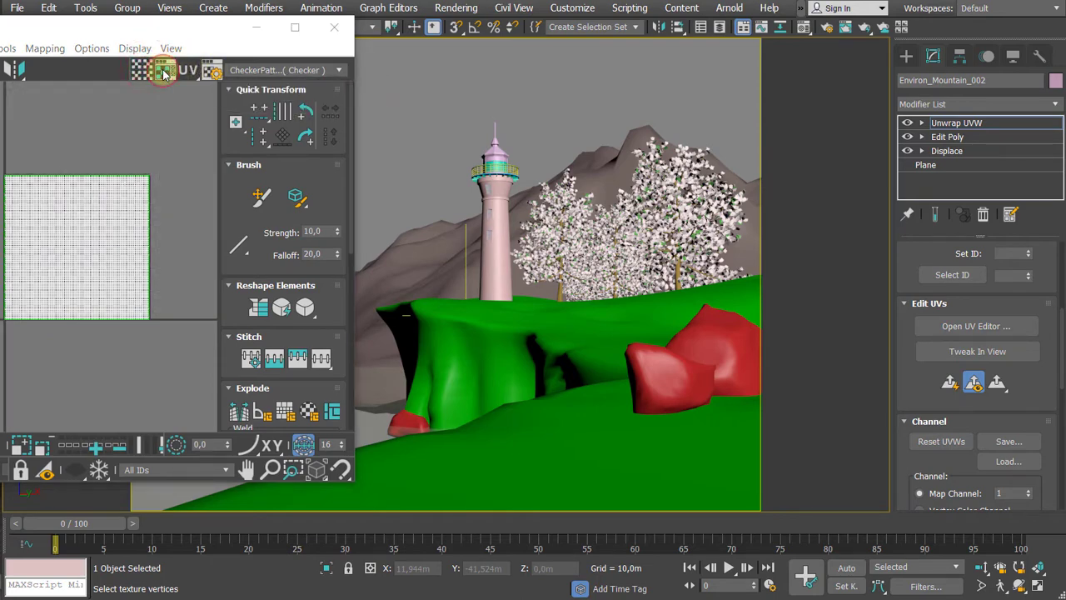
scroll(150, 160, "up", 2)
middle_click_drag(142, 165, 128, 196)
scroll(150, 161, "down", 3)
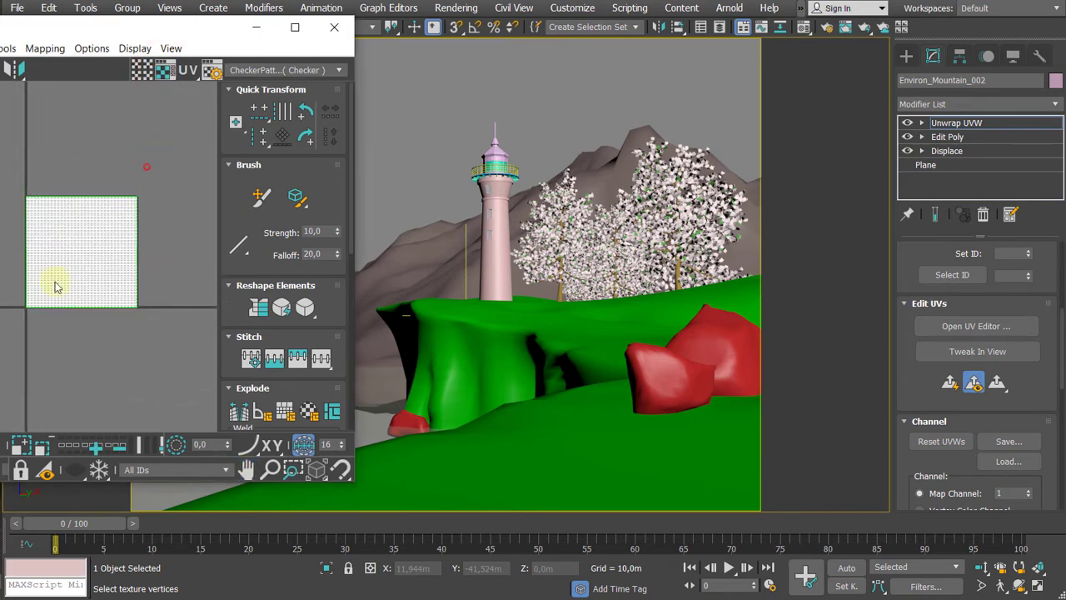
left_click(109, 280)
left_click_drag(90, 239, 34, 341)
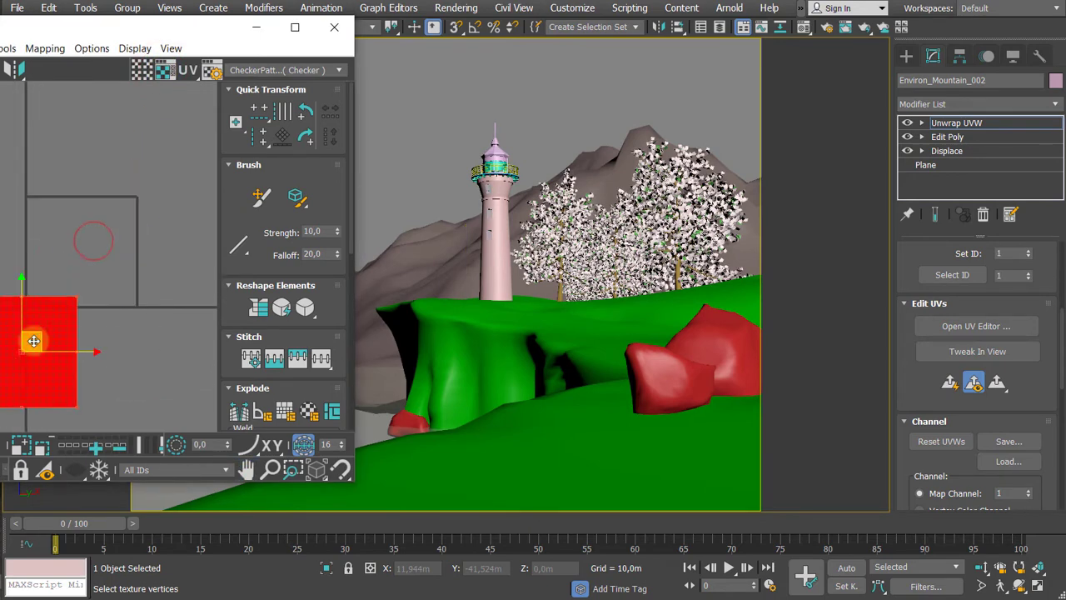
left_click(212, 73)
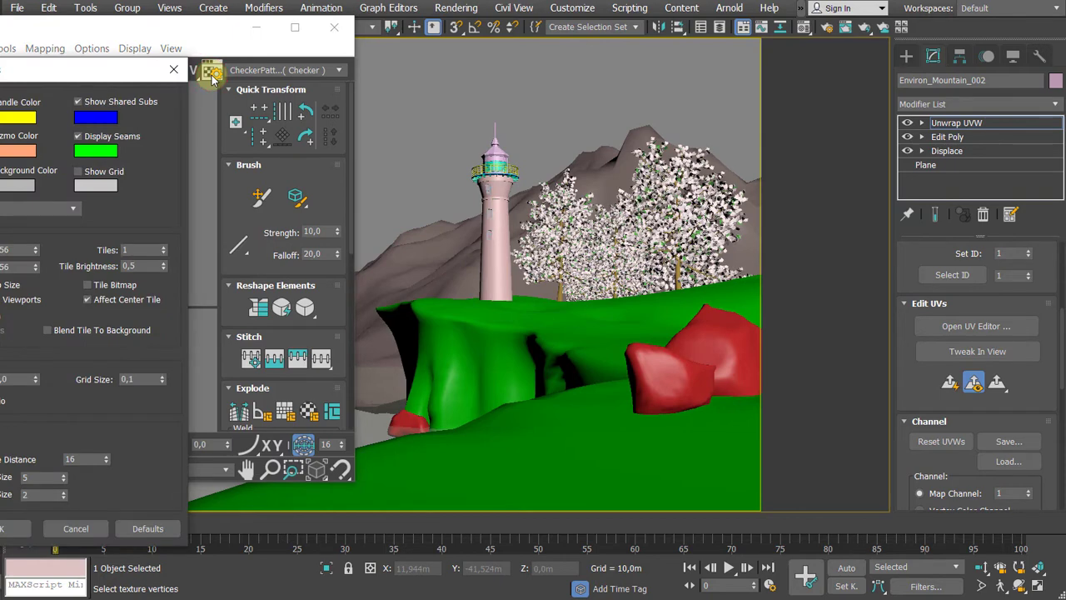
left_click(213, 77)
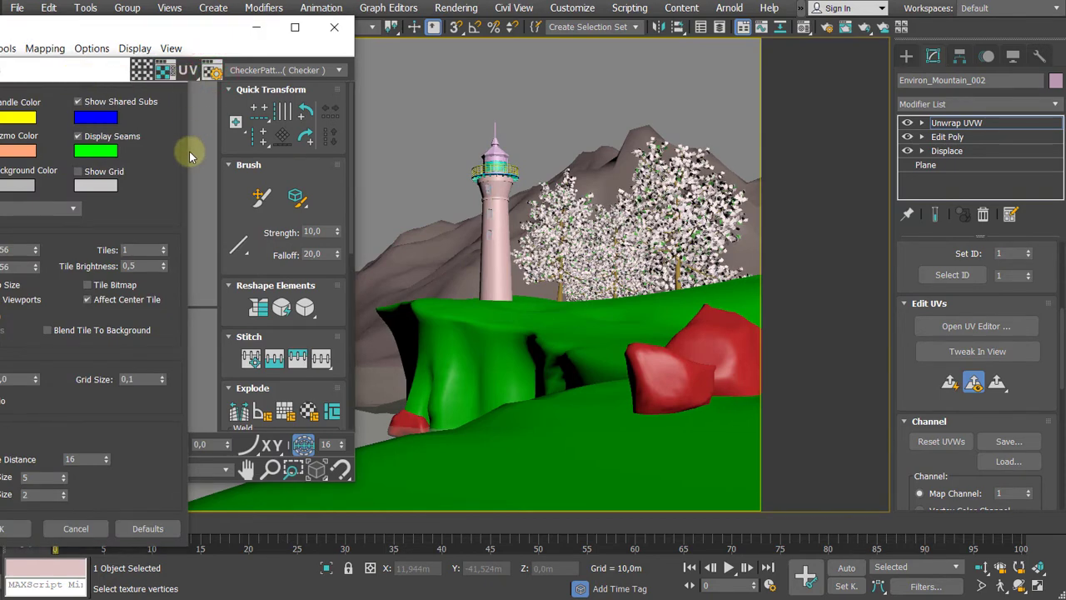
middle_click_drag(189, 150, 233, 144)
left_click_drag(17, 75, 82, 94)
left_click(239, 87)
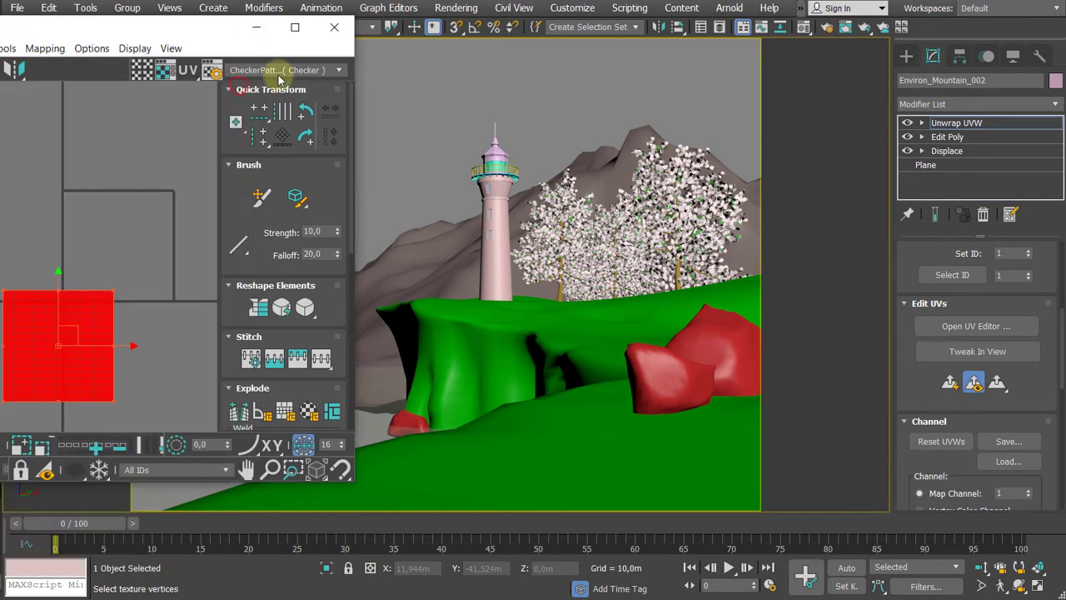
Step: Show Map #5 (Mountain_Paint.psd) as the background texture in the UV editor
left_click(280, 70)
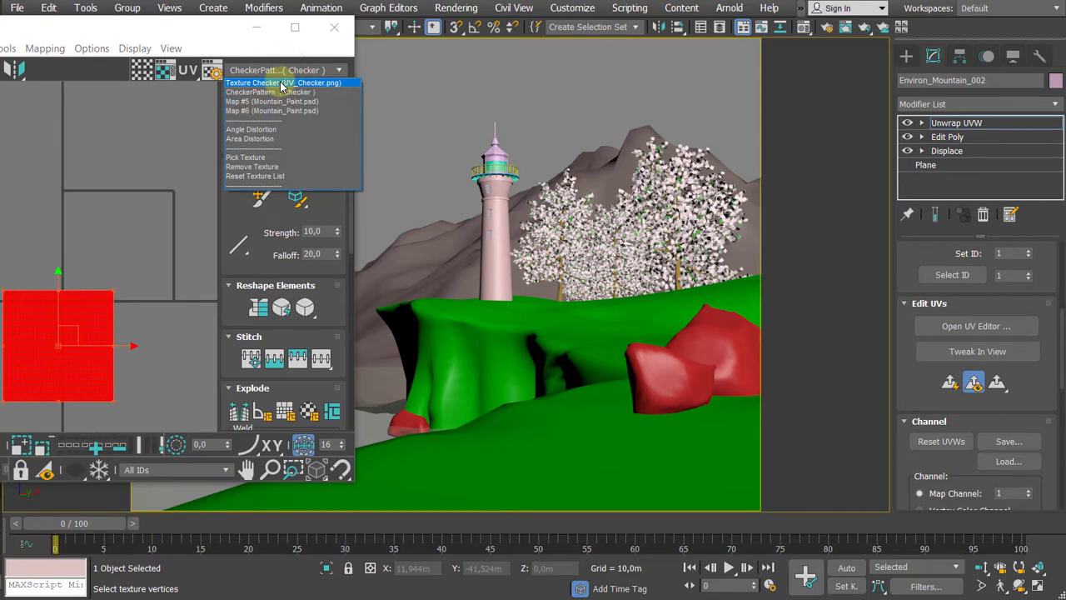
left_click(272, 101)
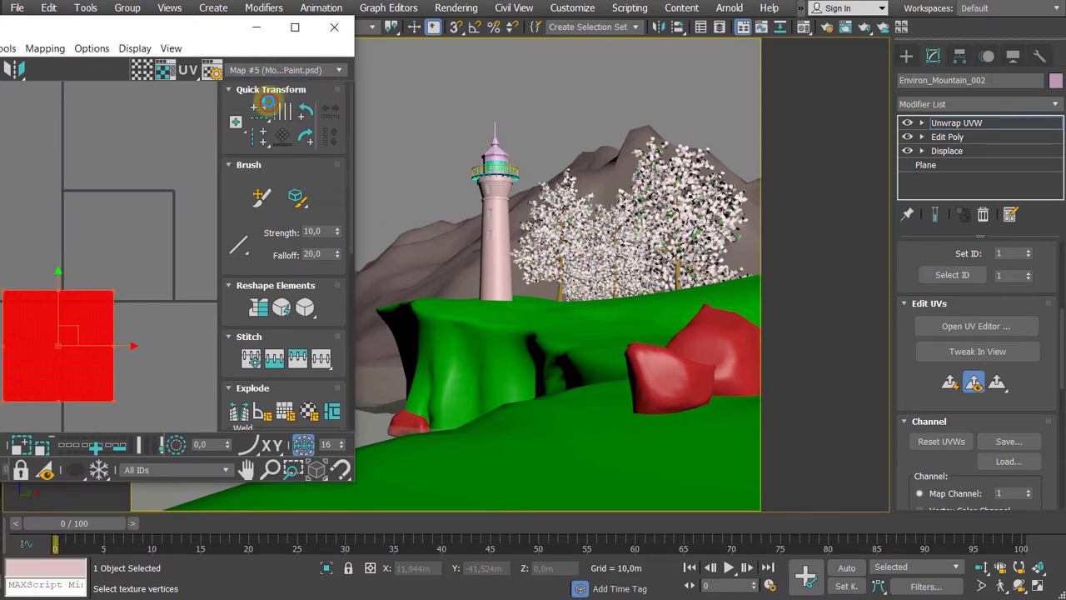
middle_click_drag(92, 266, 114, 154)
left_click(169, 70)
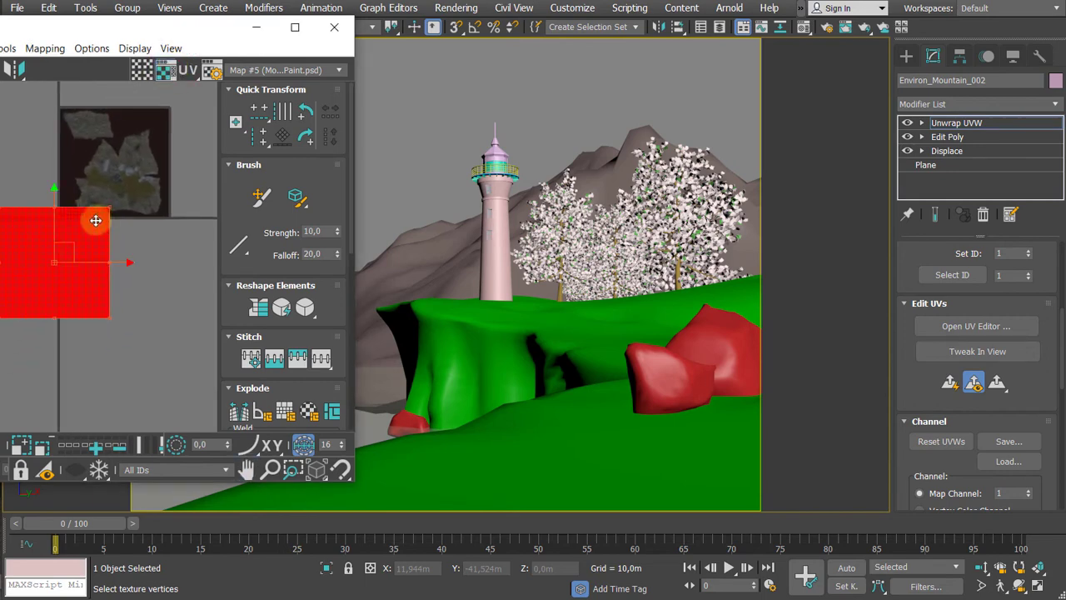
Step: Move the UV faces back onto the texture, scale them down and place them over the large painted rock area
left_click_drag(70, 243, 124, 144)
middle_click_drag(123, 144, 94, 213)
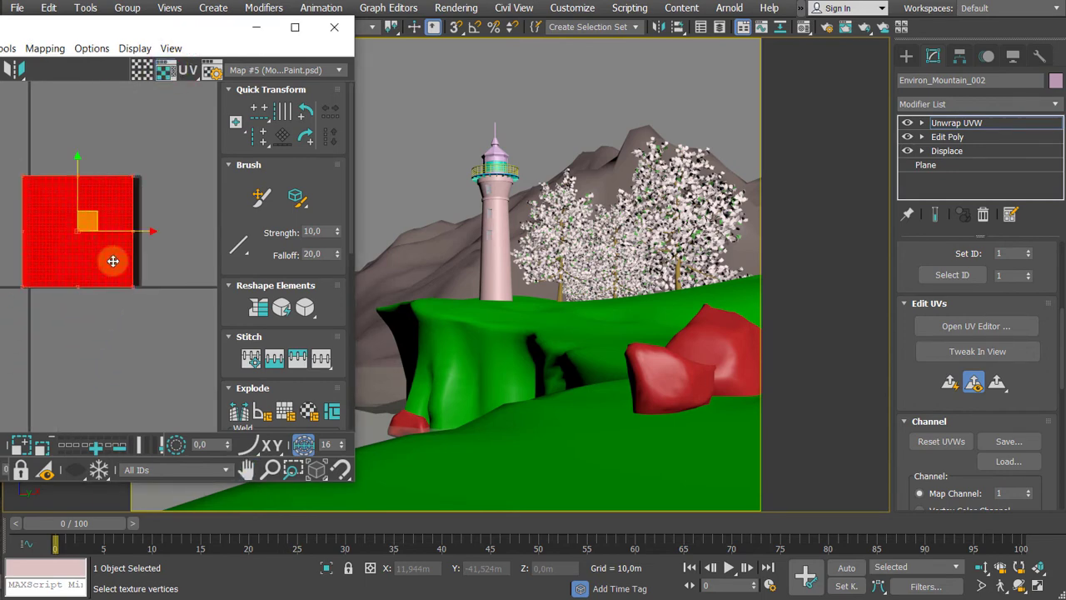
left_click_drag(136, 286, 42, 220, "ctrl")
scroll(47, 219, "up", 3)
middle_click_drag(47, 219, 0, 172)
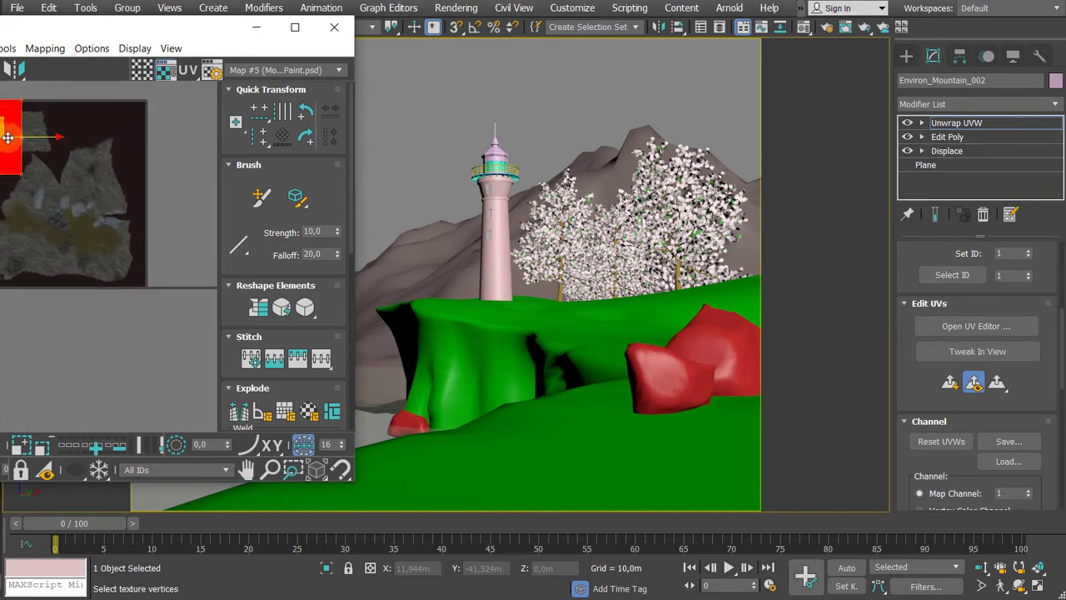
left_click_drag(8, 138, 85, 197)
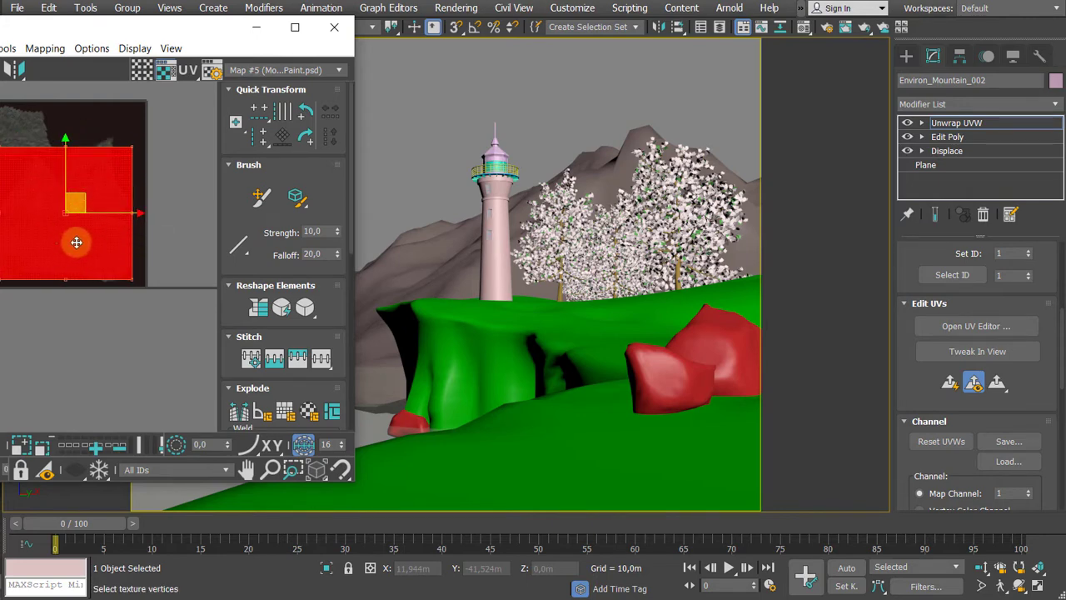
Step: Reposition the Edit UVWs window so that all of it is visible on screen
left_click(300, 70)
left_click(167, 119)
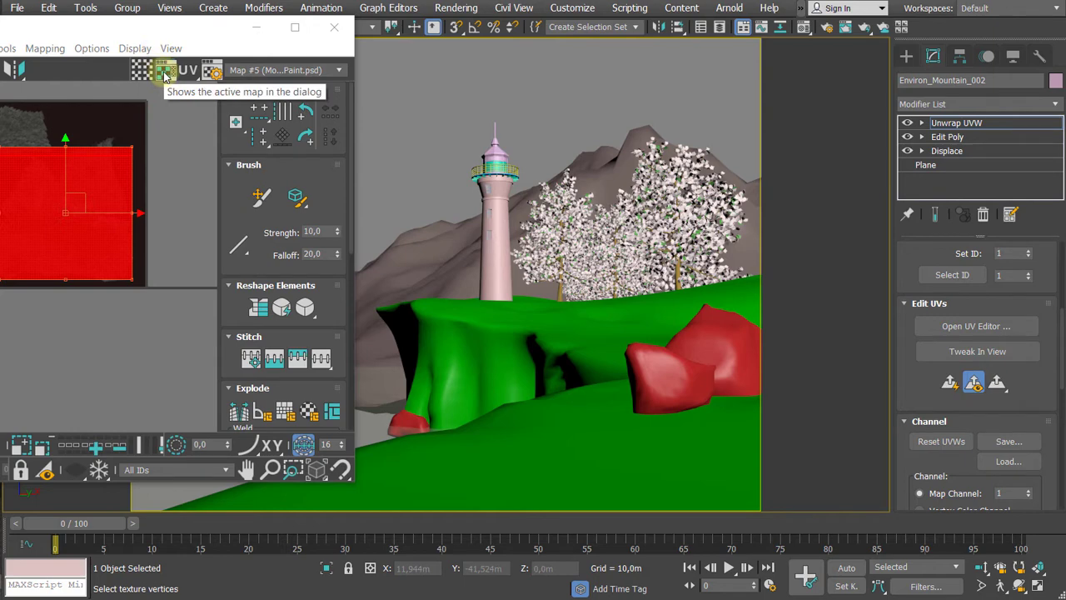
left_click_drag(124, 29, 353, 55)
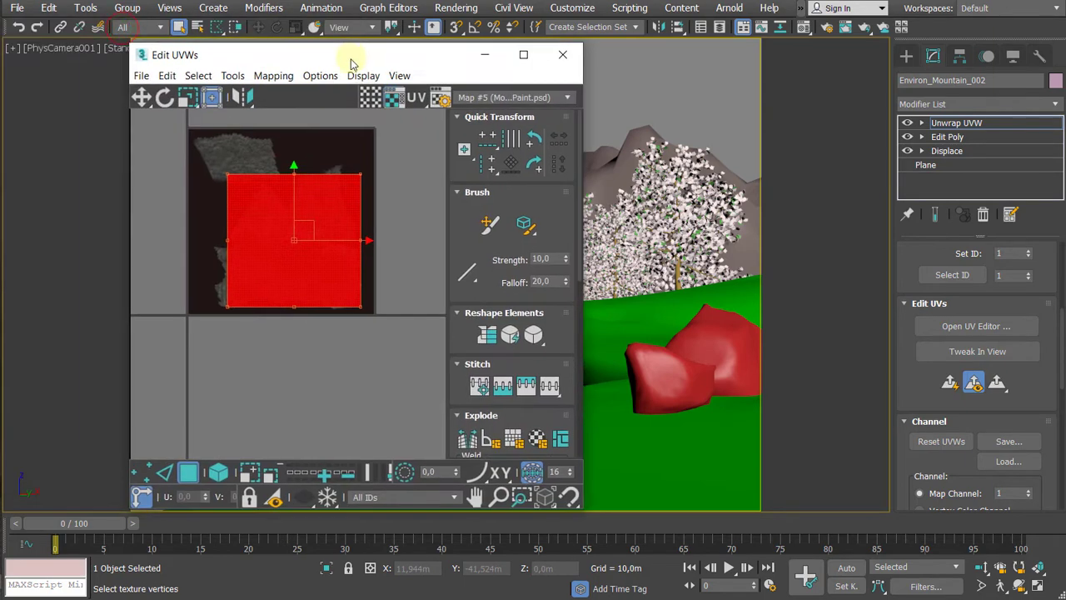
Step: Close the Edit UVWs window, leave the Unwrap UVW sub-object mode and deselect Environ_Mountain_002
left_click_drag(469, 58, 431, 58)
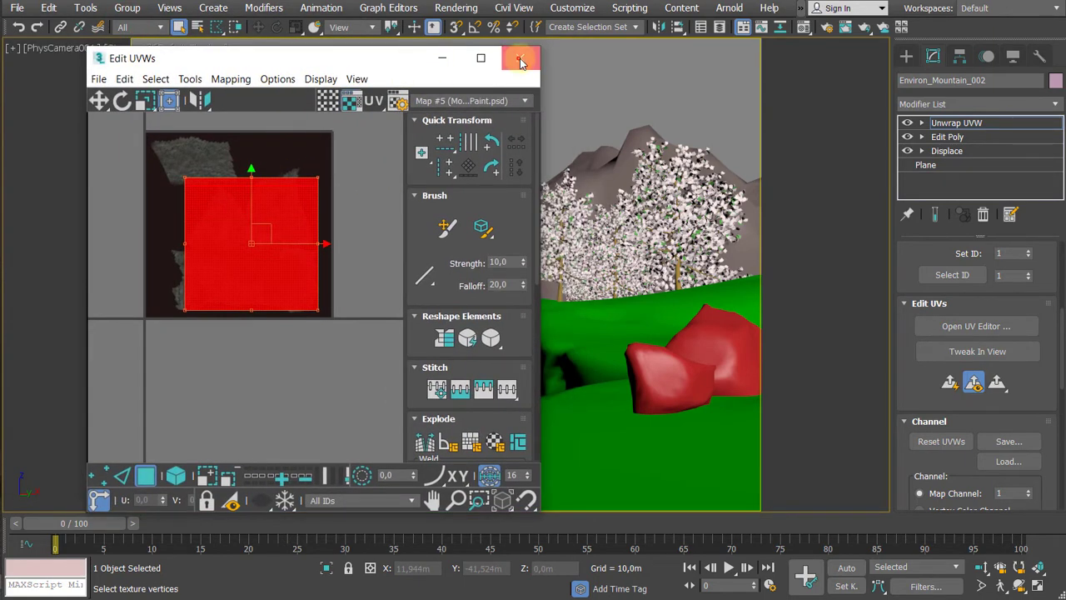
left_click(521, 55)
left_click(562, 122)
left_click(957, 125)
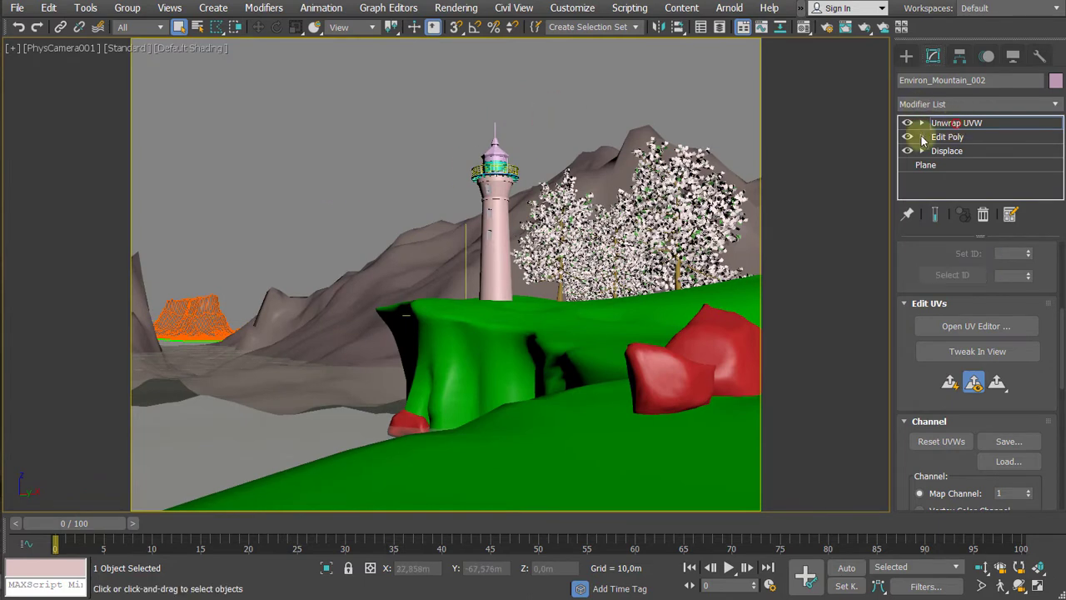
left_click(465, 164)
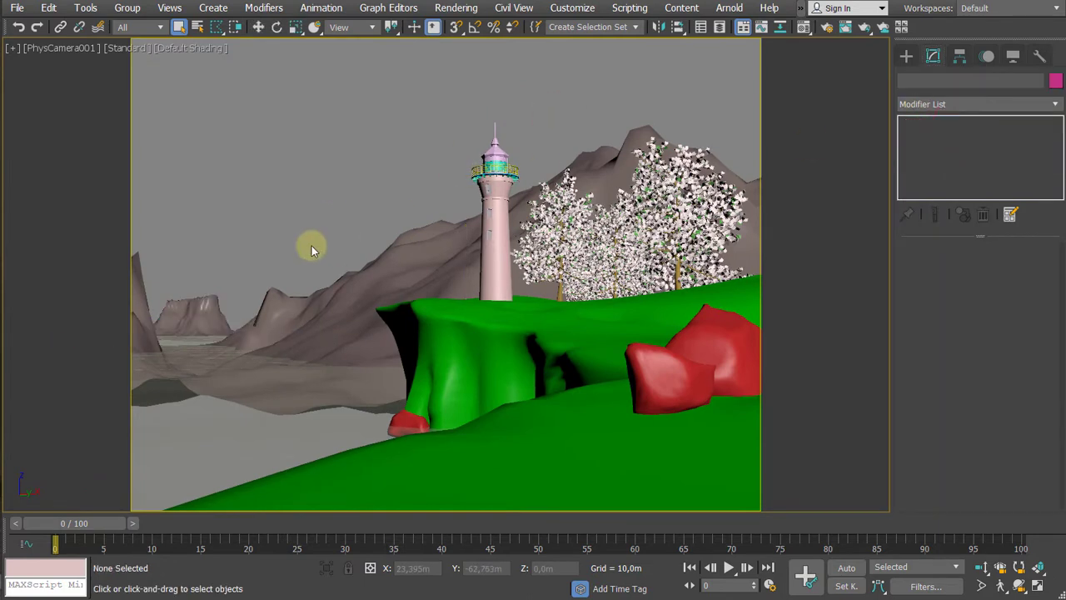
Step: Display the Mountain material's Mountain_Paint.psd map in the viewport and close the Material Editor
key("m")
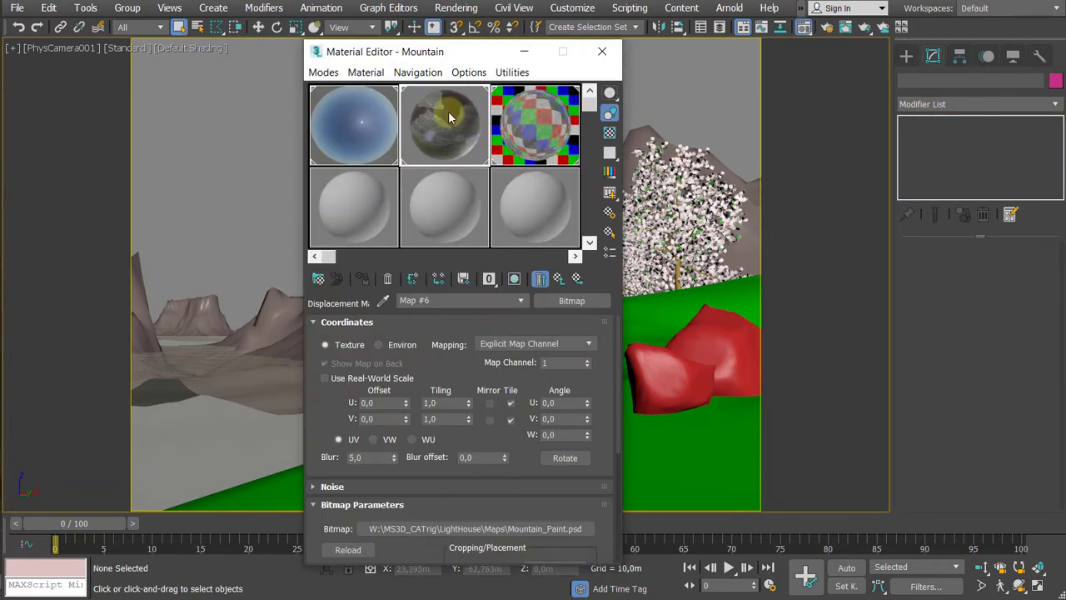
left_click(515, 280)
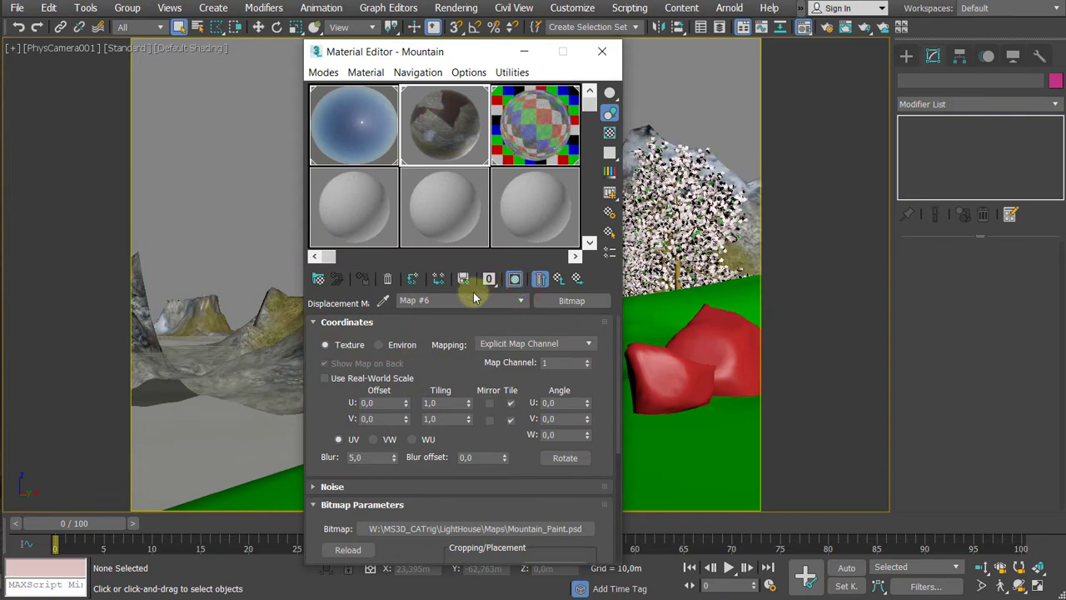
left_click(204, 286)
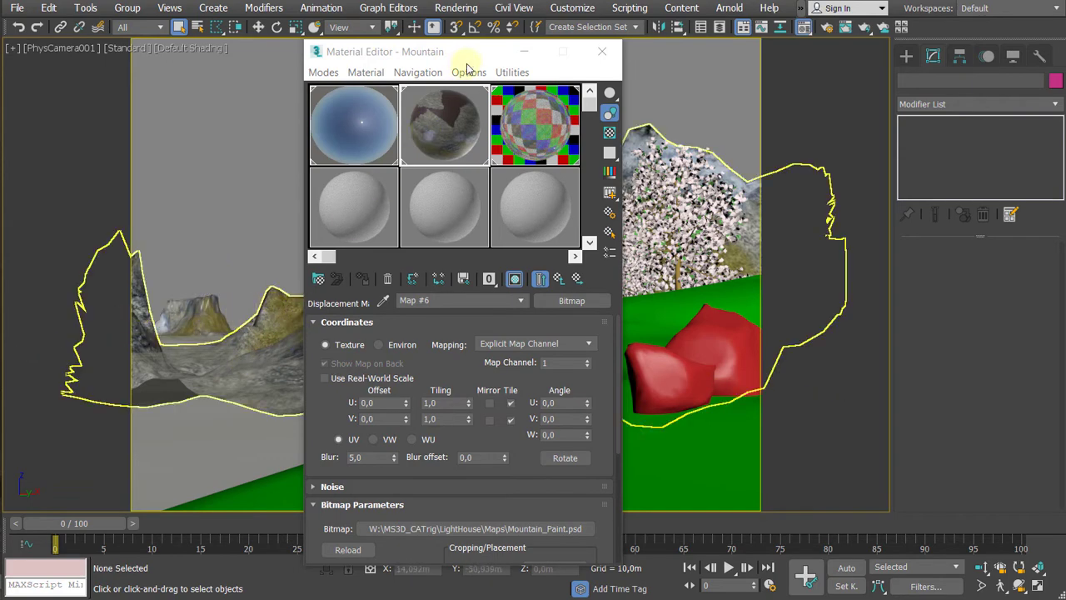
left_click(607, 51)
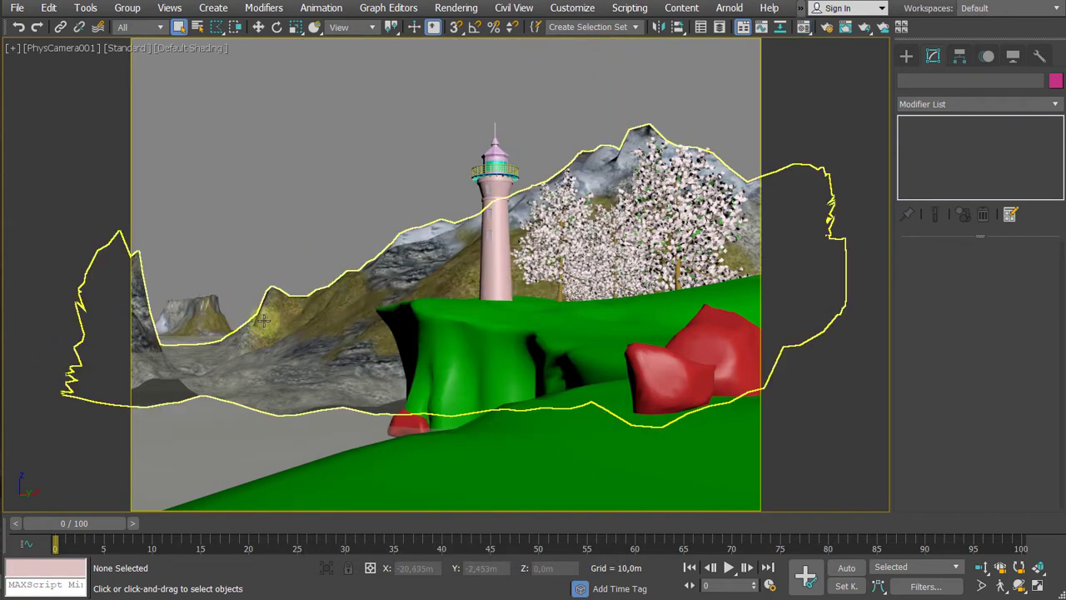
left_click(240, 246)
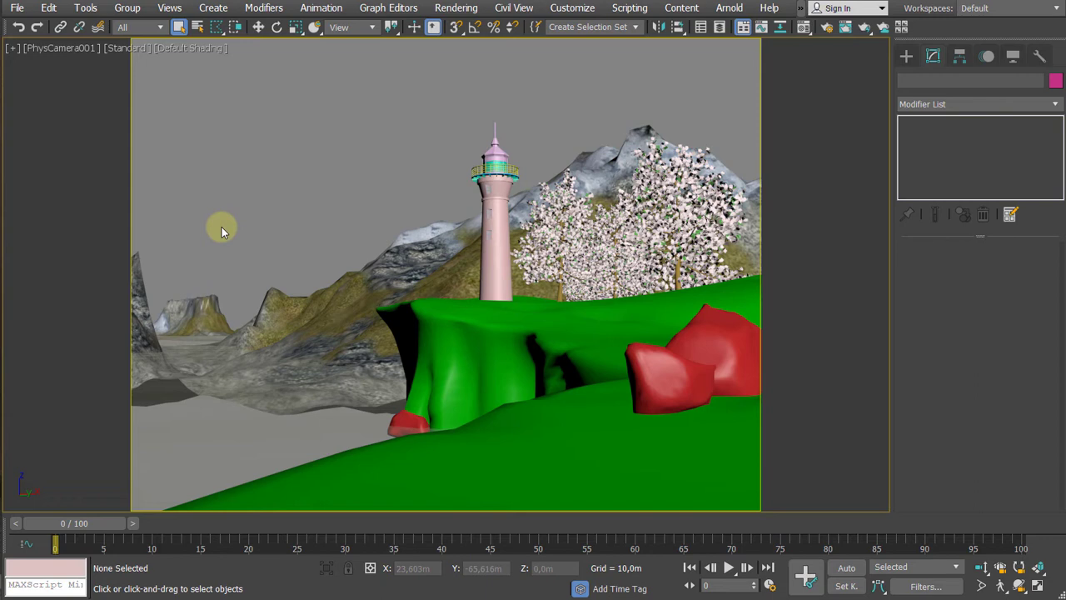
Step: Select the Lighthouse group, switch to the perspective view and isolate the group from the rest of the scene
left_click(497, 278)
key("p")
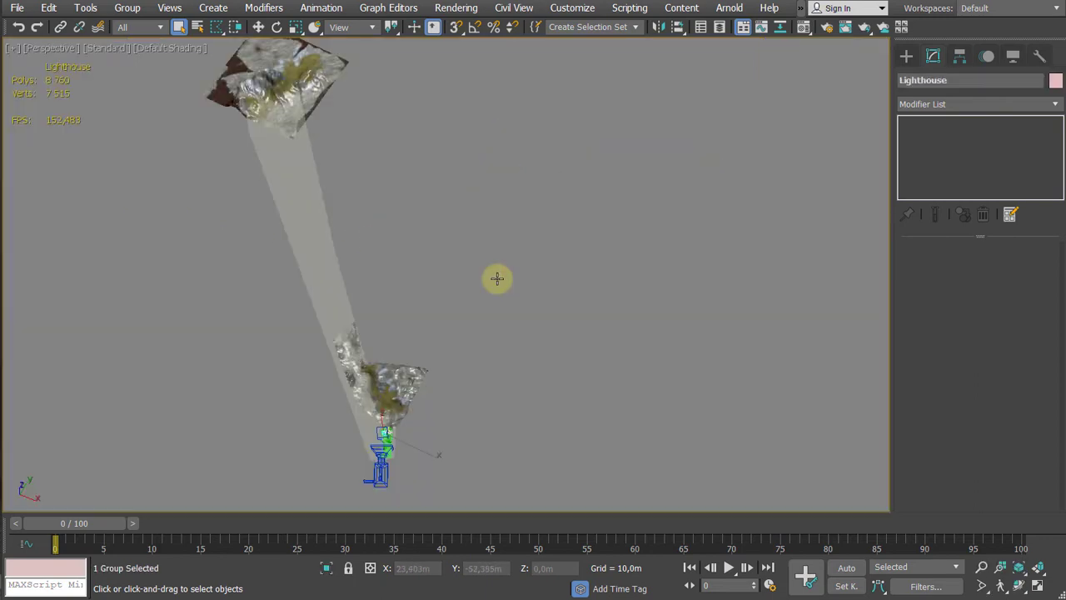
middle_click_drag(507, 302, 466, 268, "alt")
key("z")
scroll(427, 278, "down", 3)
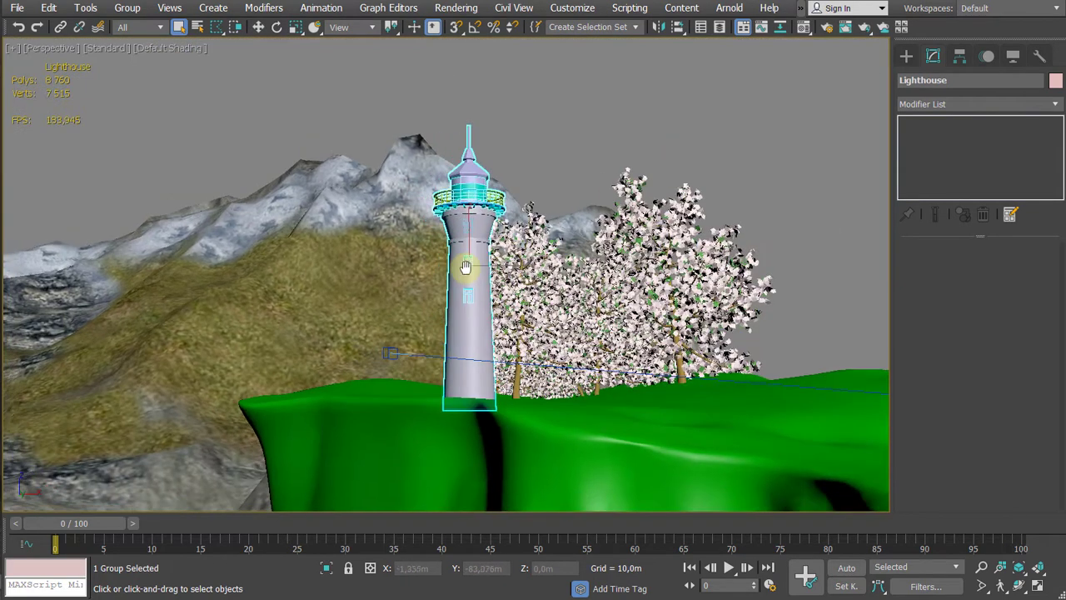
key("alt+q")
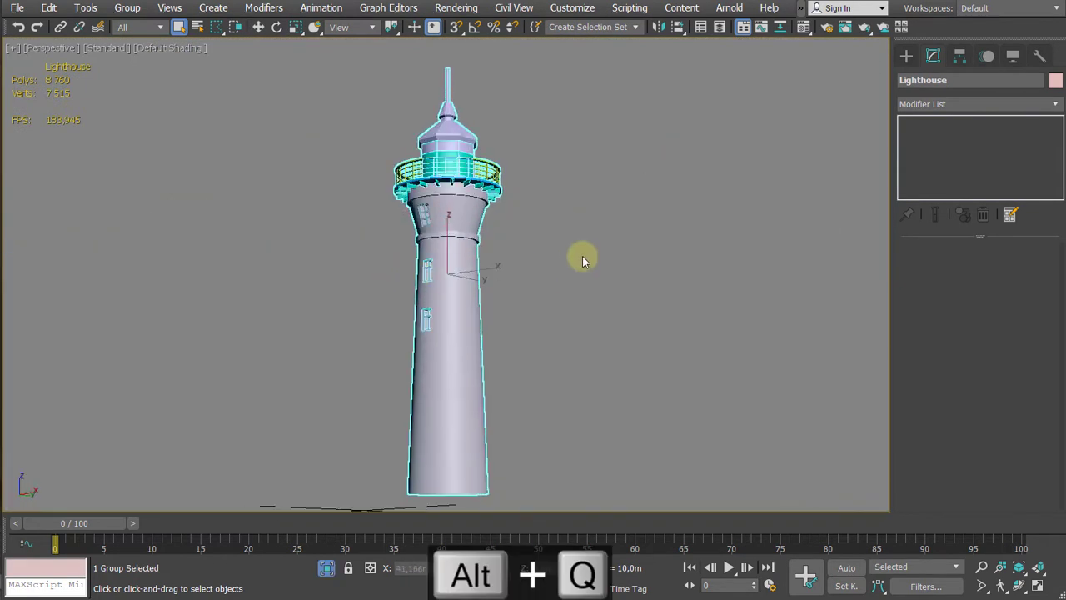
left_click(582, 253)
left_click(474, 272)
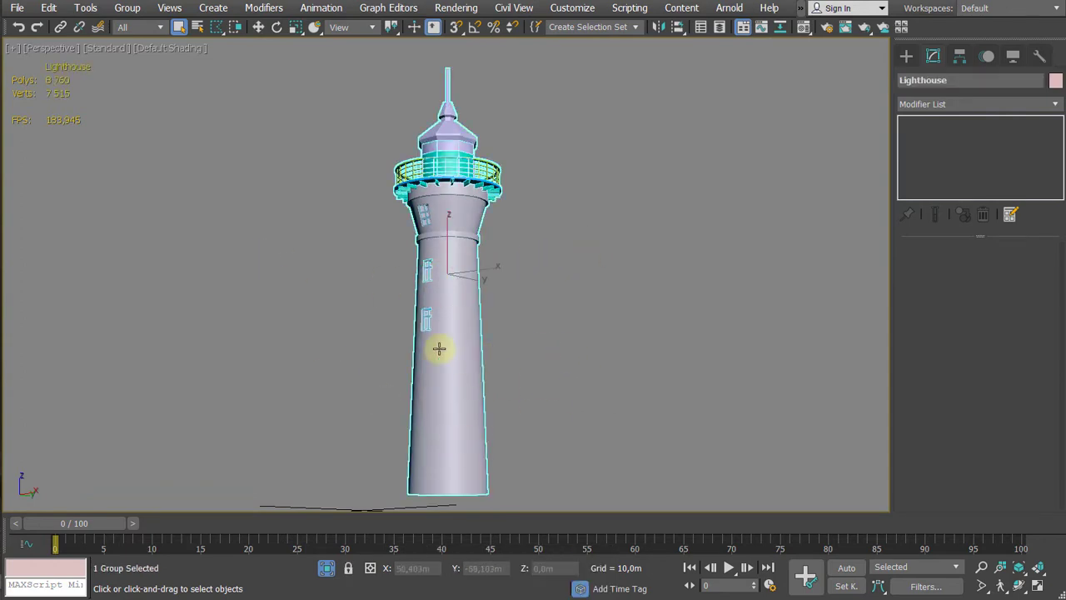
Step: Open the Lighthouse group and select its House_Body tower object
left_click(126, 10)
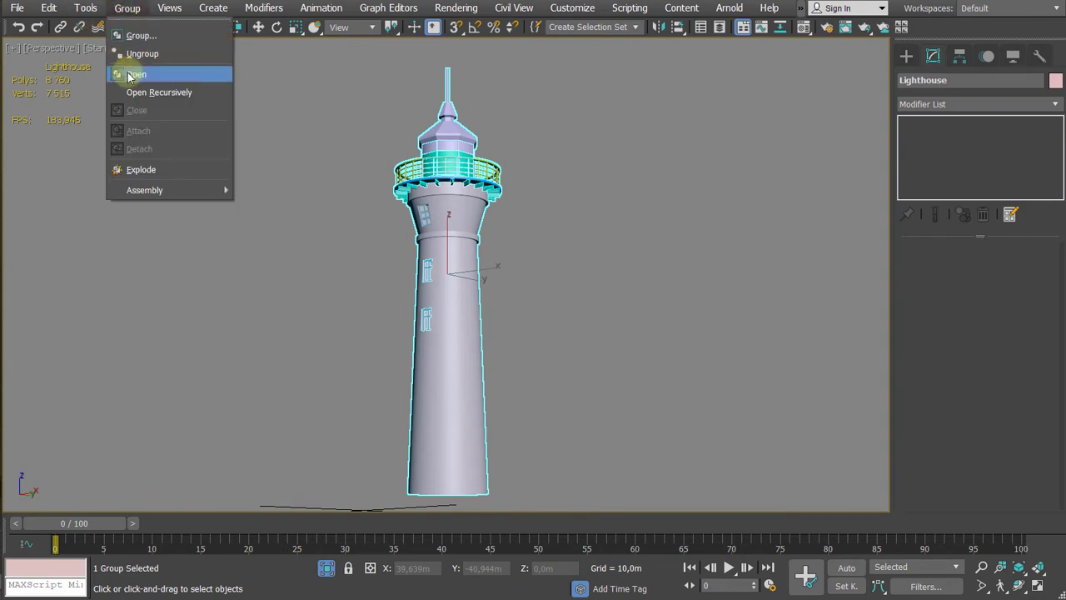
left_click(129, 75)
left_click(219, 222)
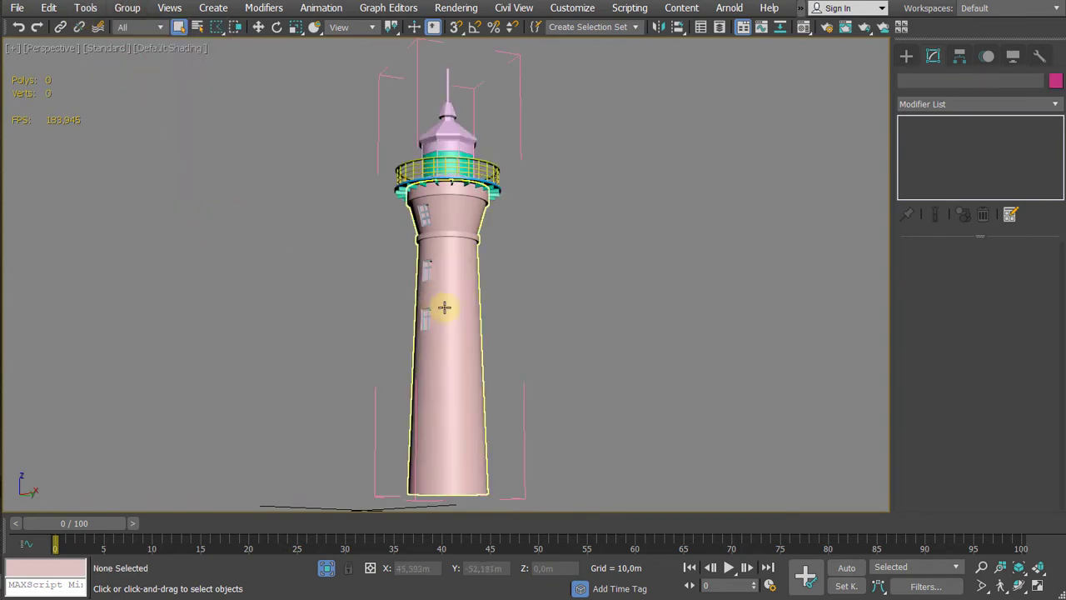
left_click(445, 307)
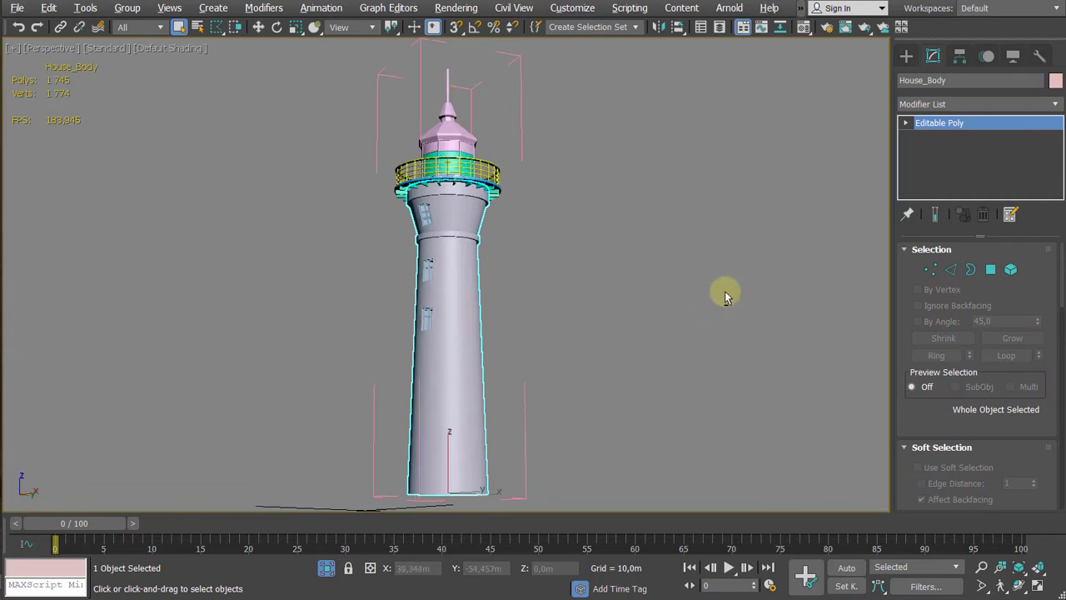
mouse_move(722, 290)
middle_mouse_down()
mouse_move(731, 254)
mouse_move(718, 308)
middle_mouse_up()
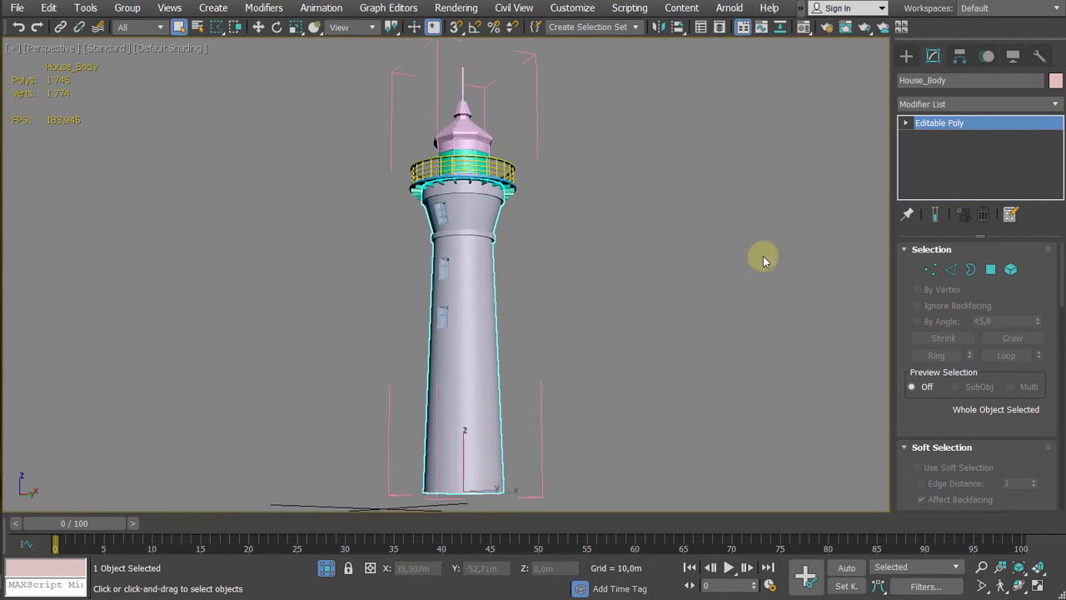
Step: Change the unused 07 - Default material to a Physical Material and apply the Matte Paint preset to it
key("m")
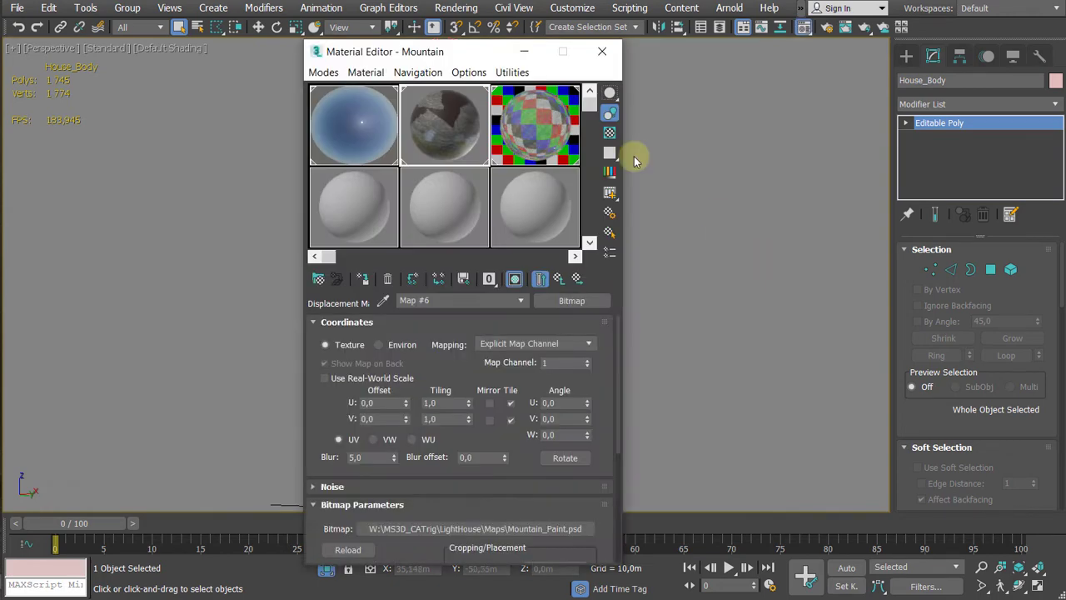
left_click_drag(445, 52, 262, 38)
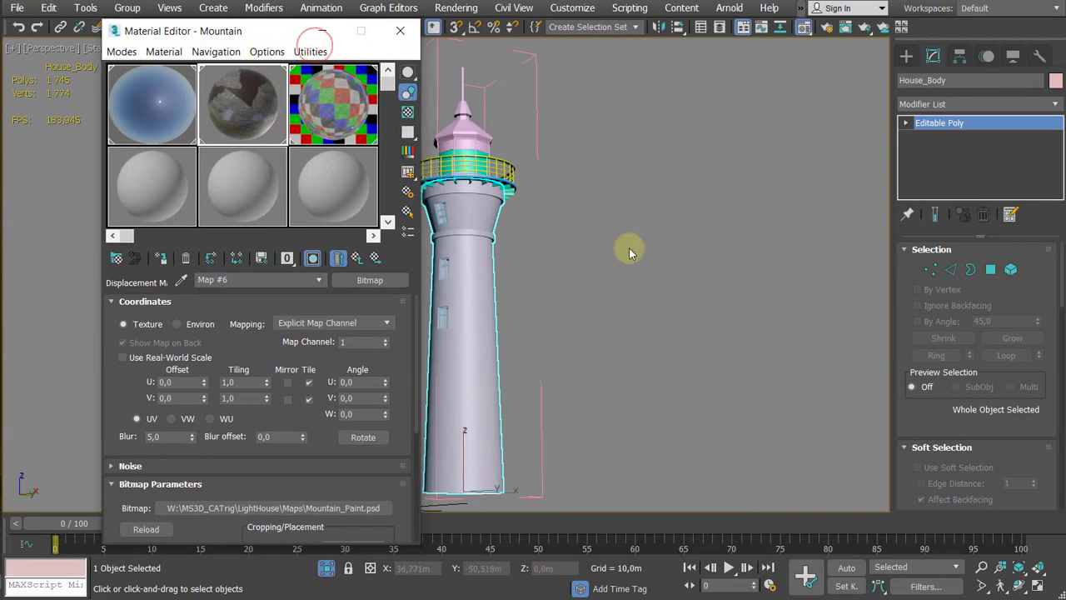
middle_click_drag(597, 233, 633, 239)
scroll(754, 241, "up", 2)
middle_click_drag(755, 241, 854, 242)
middle_click_drag(691, 255, 649, 259)
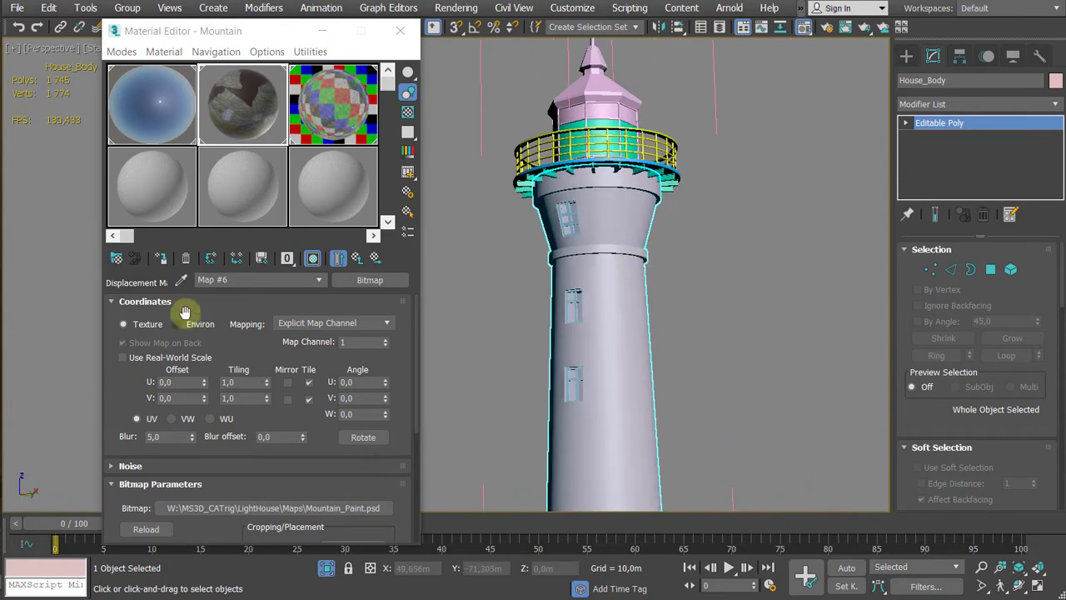
left_click(141, 173)
left_click(379, 280)
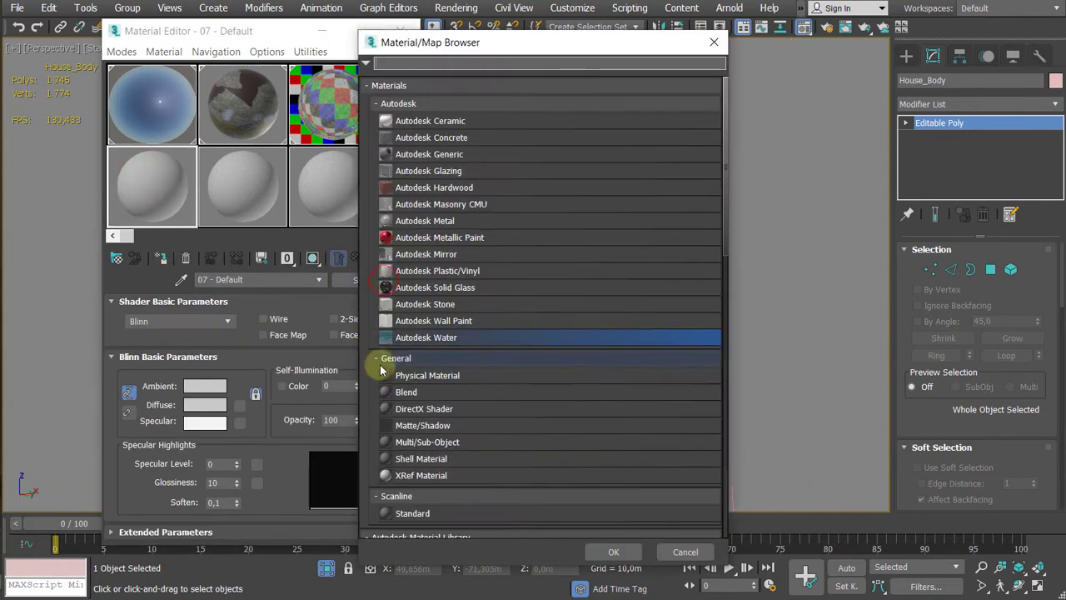
double_click(431, 379)
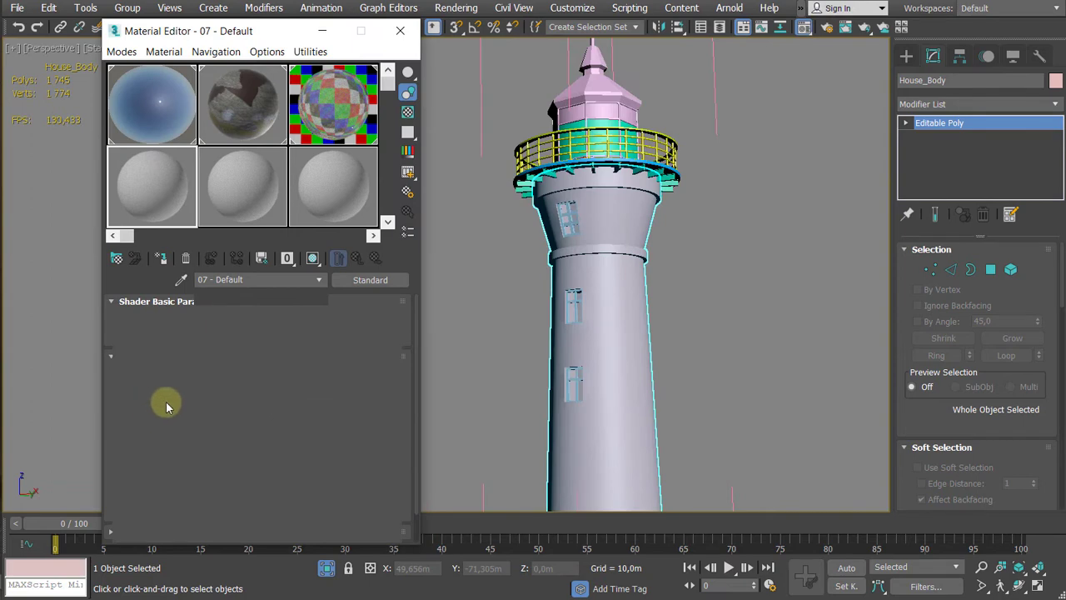
left_click(244, 318)
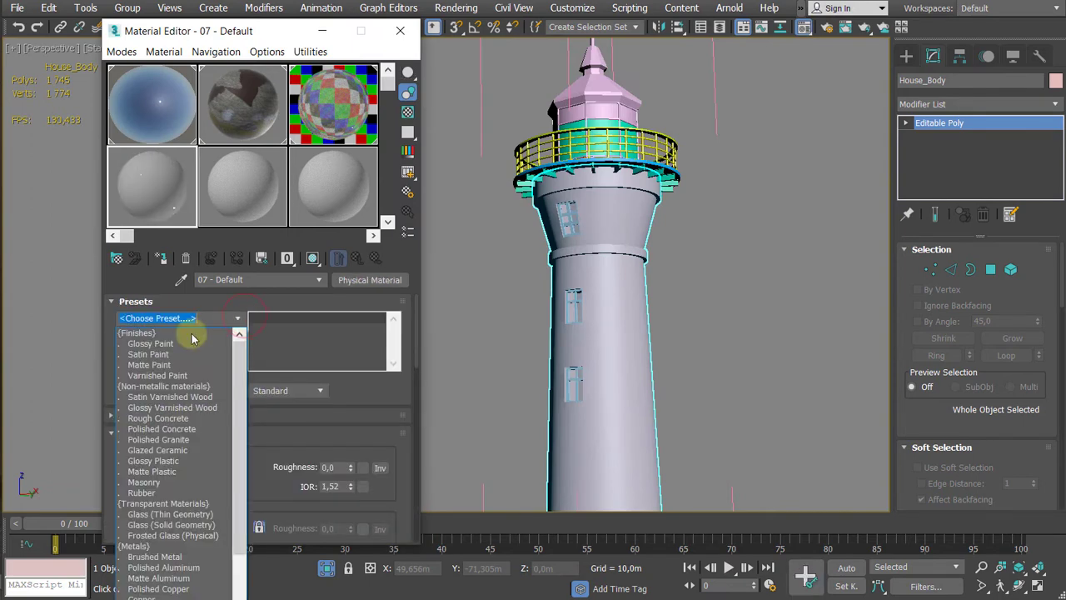
left_click(167, 364)
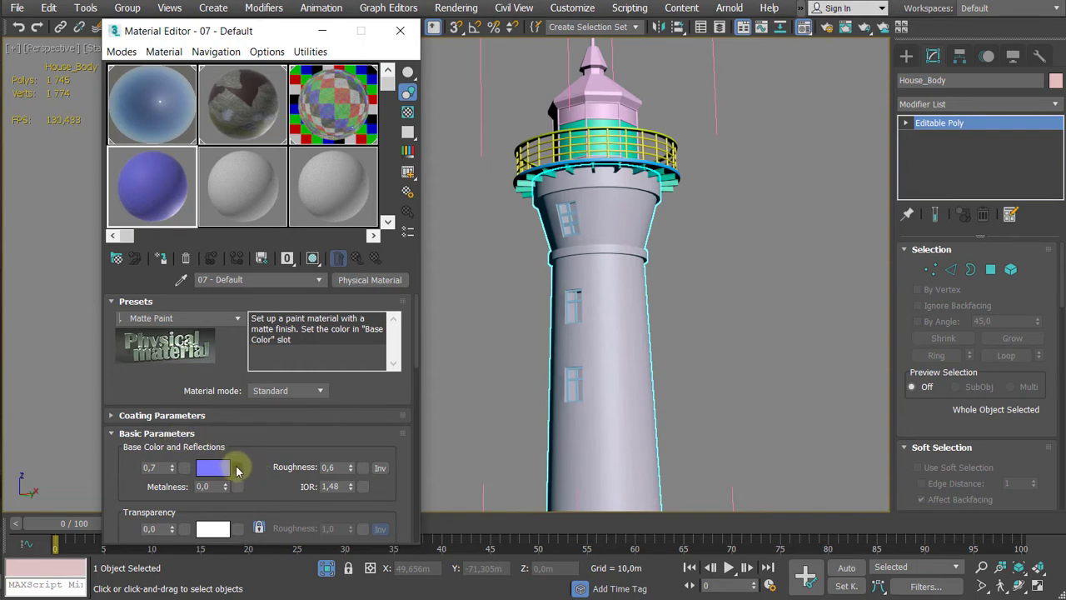
Step: Open the map choices for the Displacement slot in the 07 - Default material's Special Maps
left_click_drag(230, 374, 236, 319)
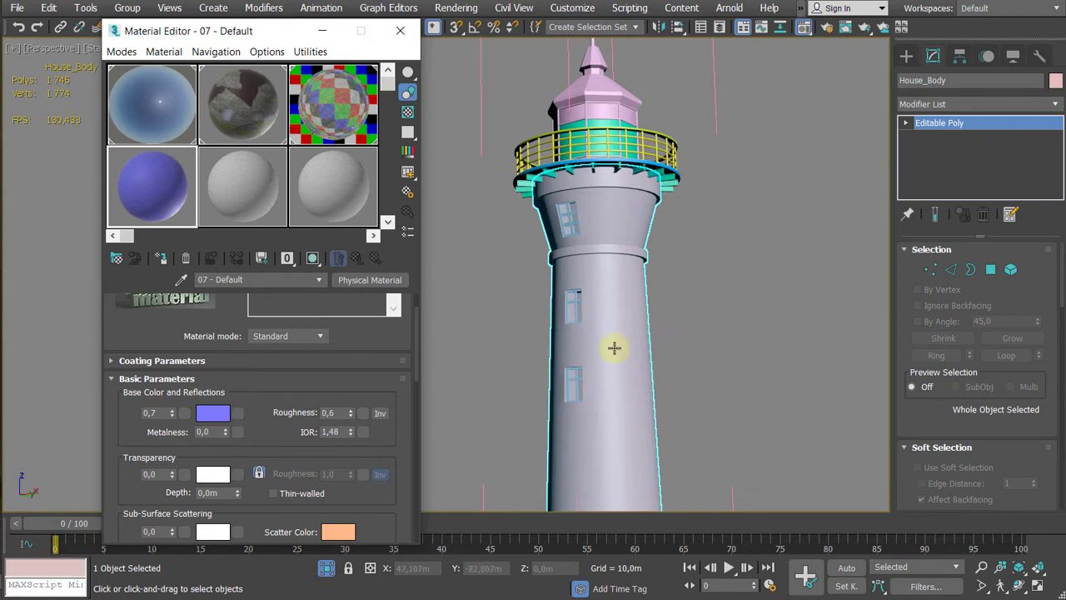
left_click_drag(364, 345, 373, 157)
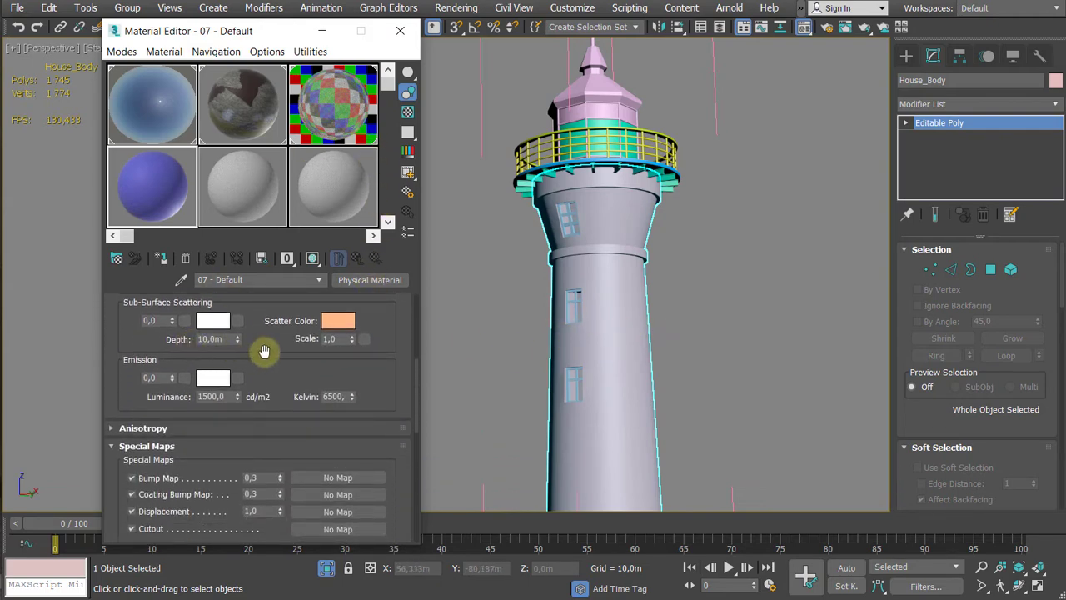
left_click_drag(265, 350, 260, 260)
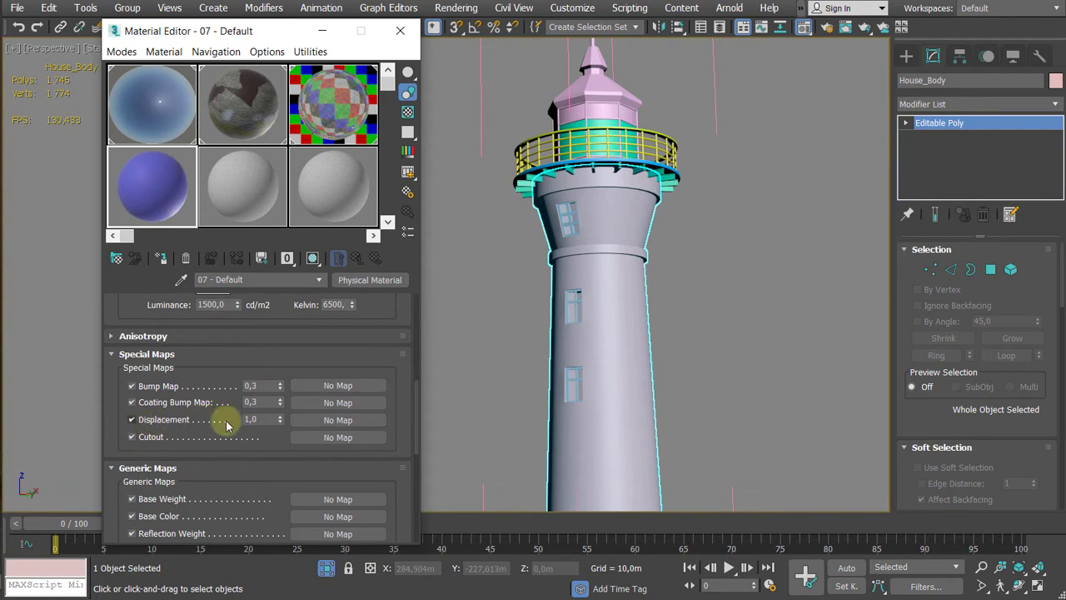
left_click(329, 427)
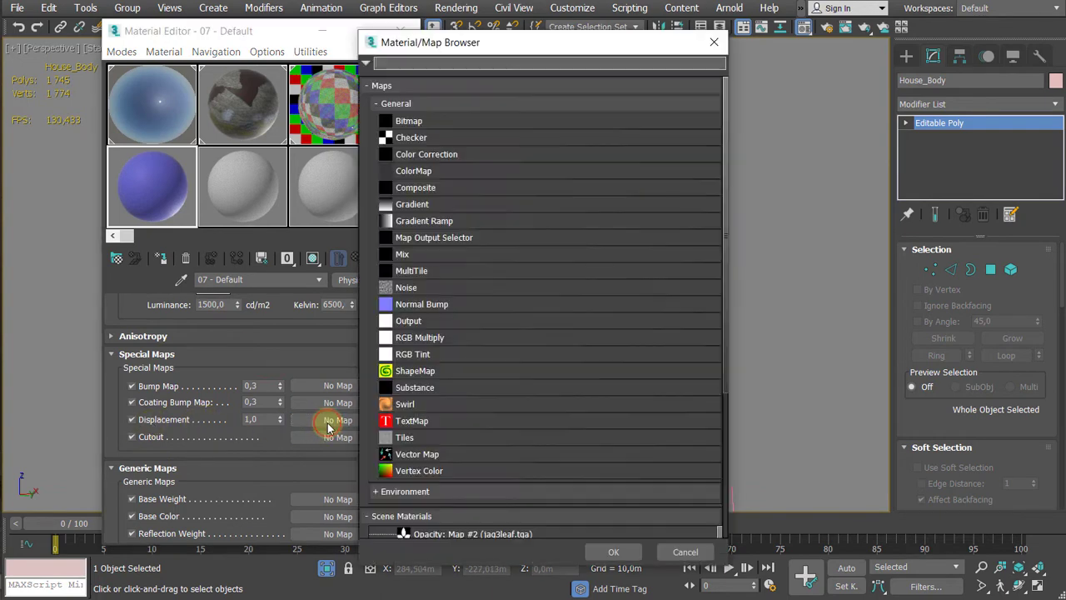
Step: Load the bitmap BrickTexture_Displacement.jpg into the Displacement map slot of the 07 - Default material
double_click(436, 117)
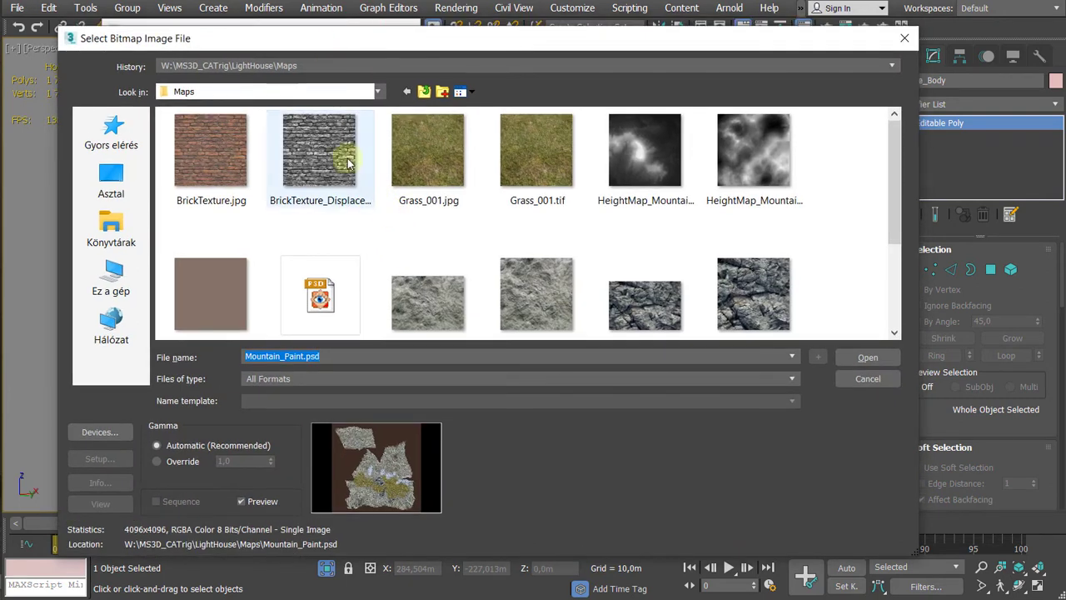
left_click(348, 164)
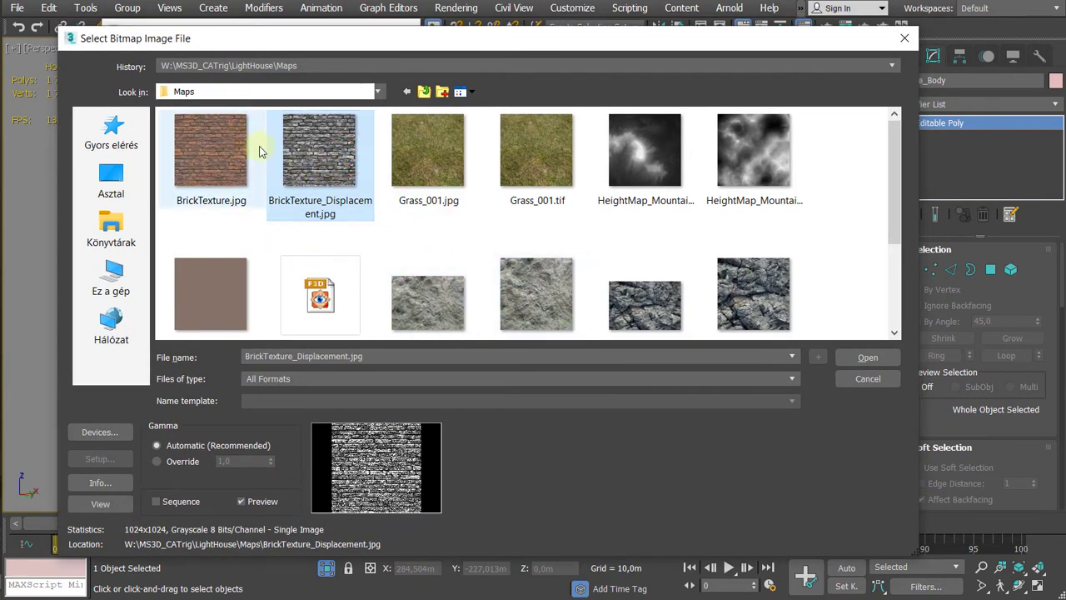
left_click(200, 153)
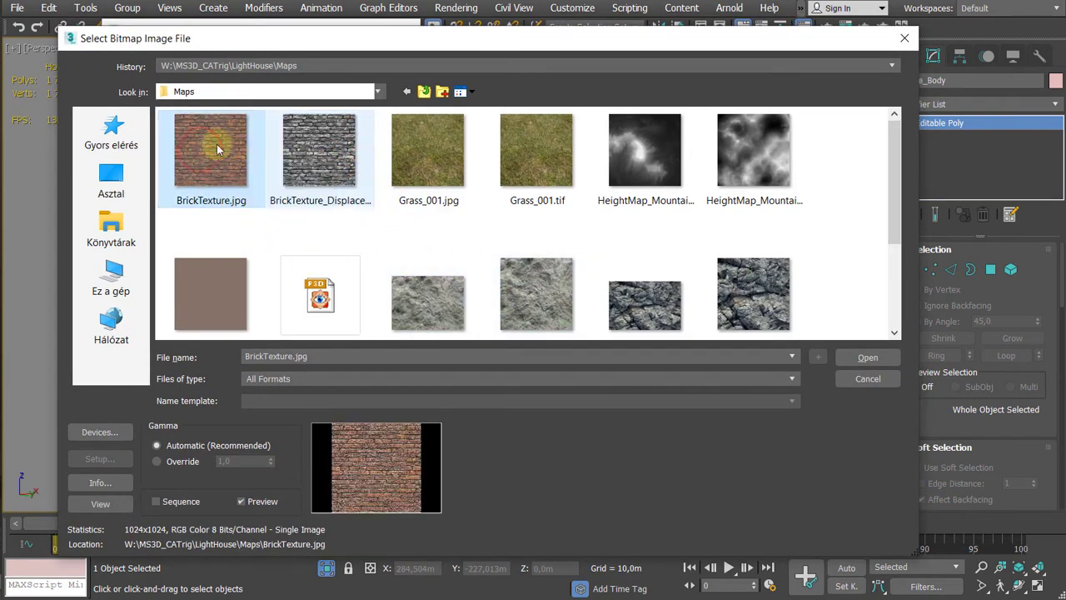
left_click(338, 162)
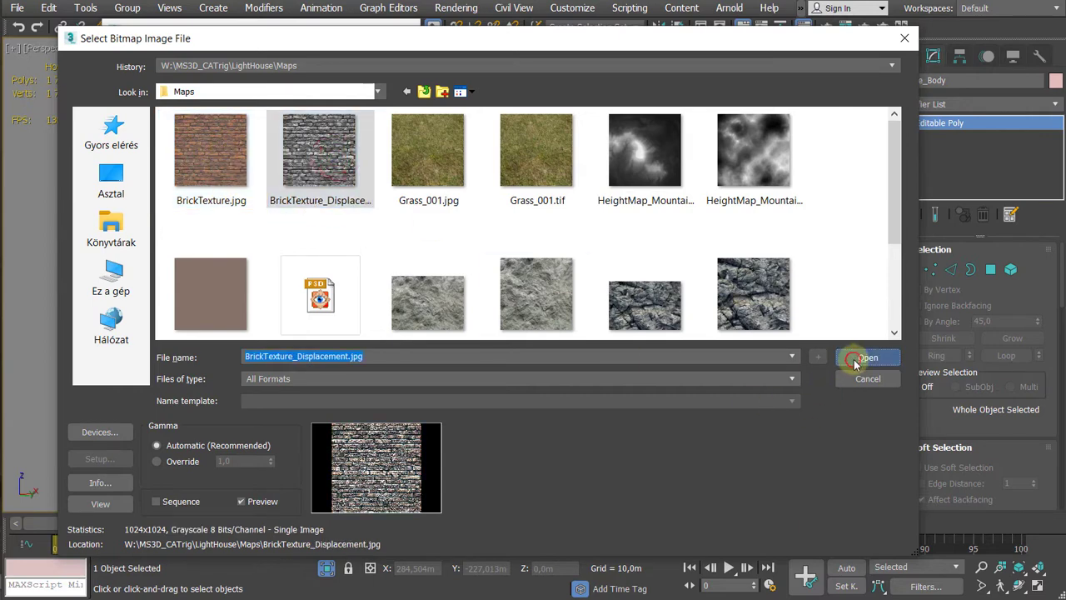
left_click(854, 358)
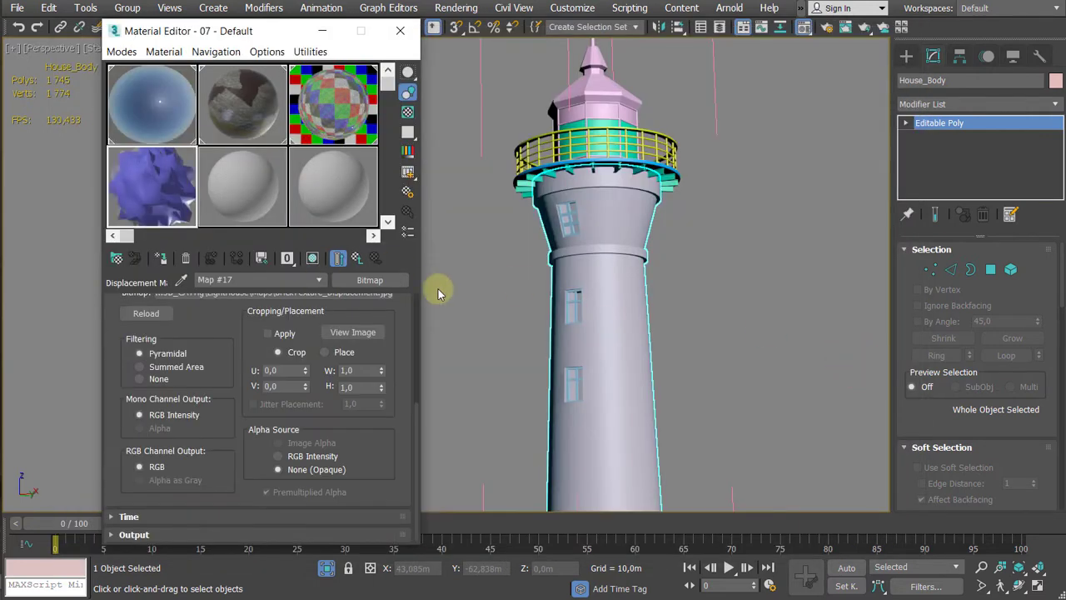
Step: Enable viewport display of the brick displacement map and assign the 07 - Default material to the lighthouse tower body
left_click(354, 259)
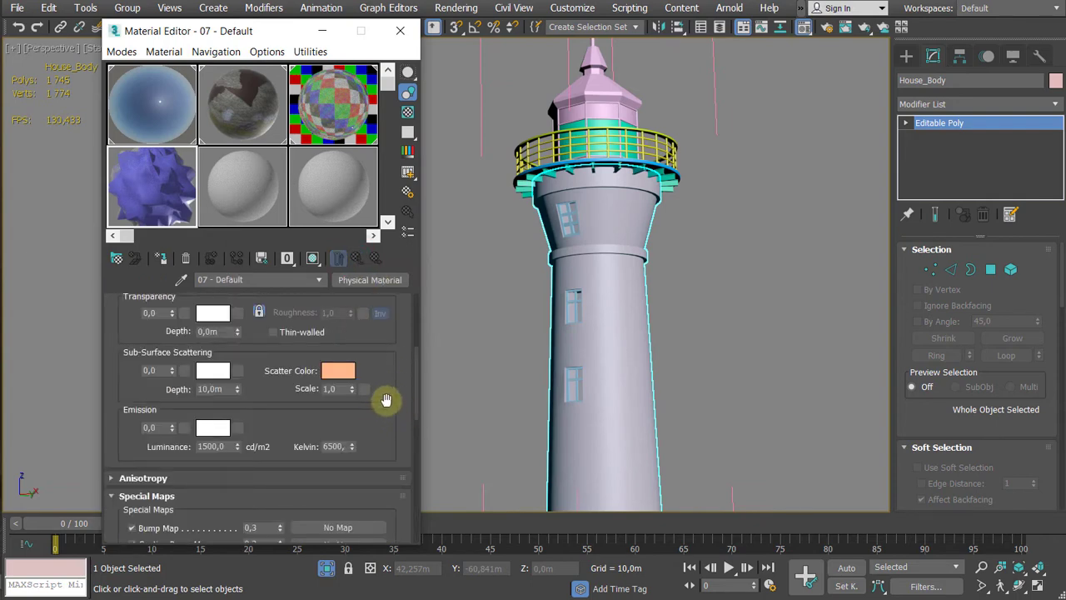
left_click_drag(389, 391, 389, 301)
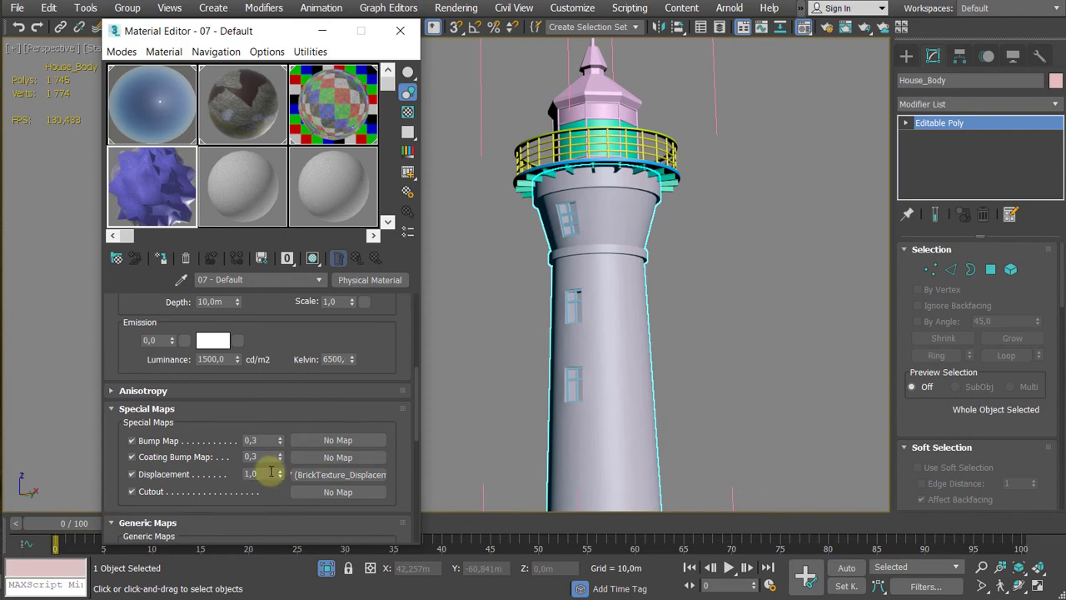
left_click(318, 484)
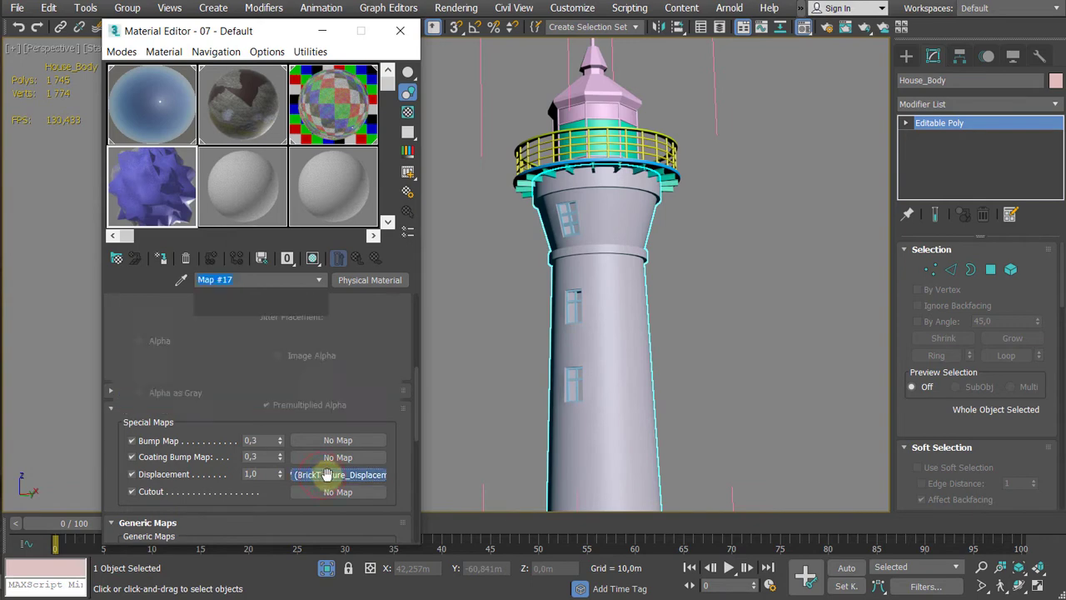
left_click(312, 258)
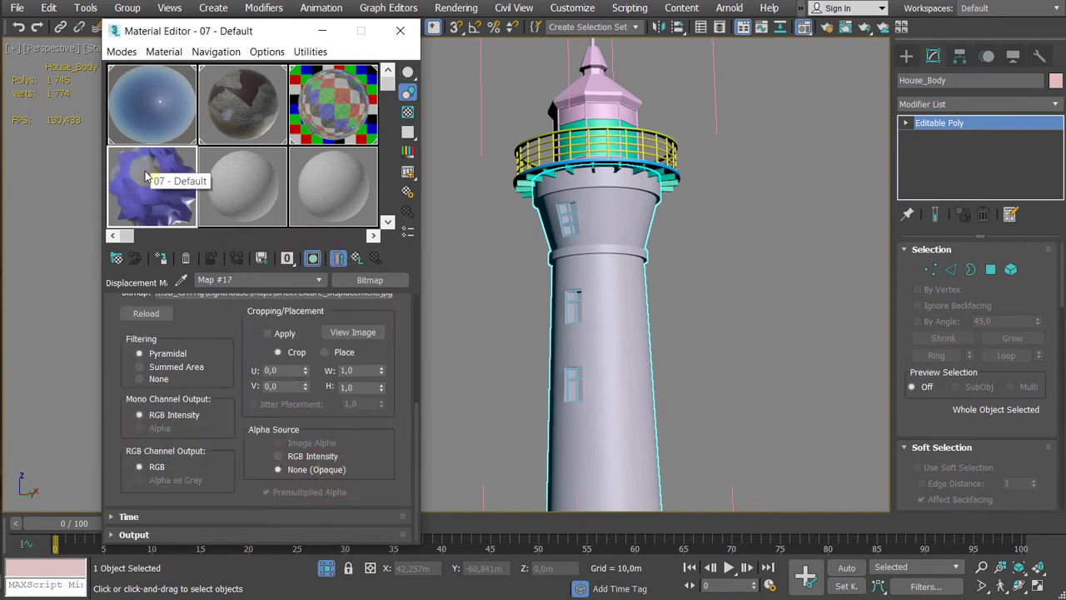
left_click_drag(162, 176, 640, 360)
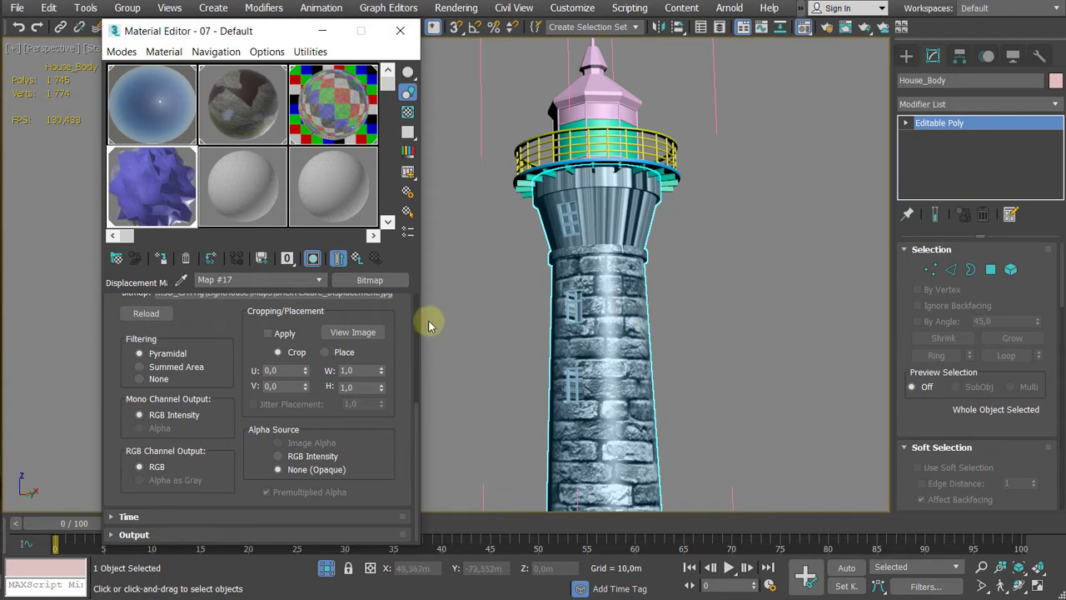
Step: Add a UVW Map modifier with Cylindrical mapping to House_Body and check the brick pattern around the tower
left_click(952, 104)
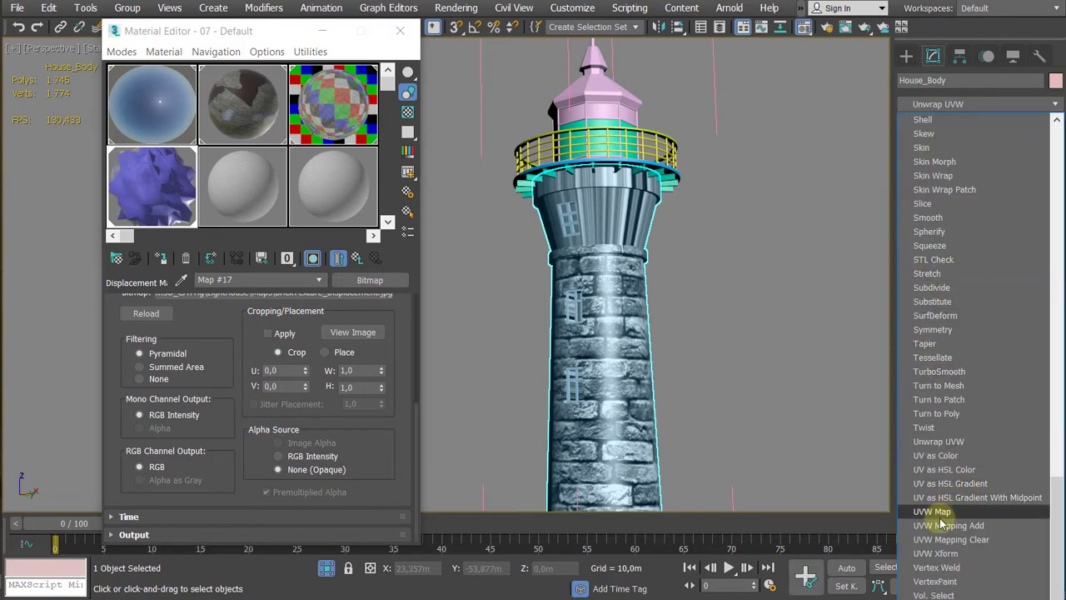
left_click(933, 512)
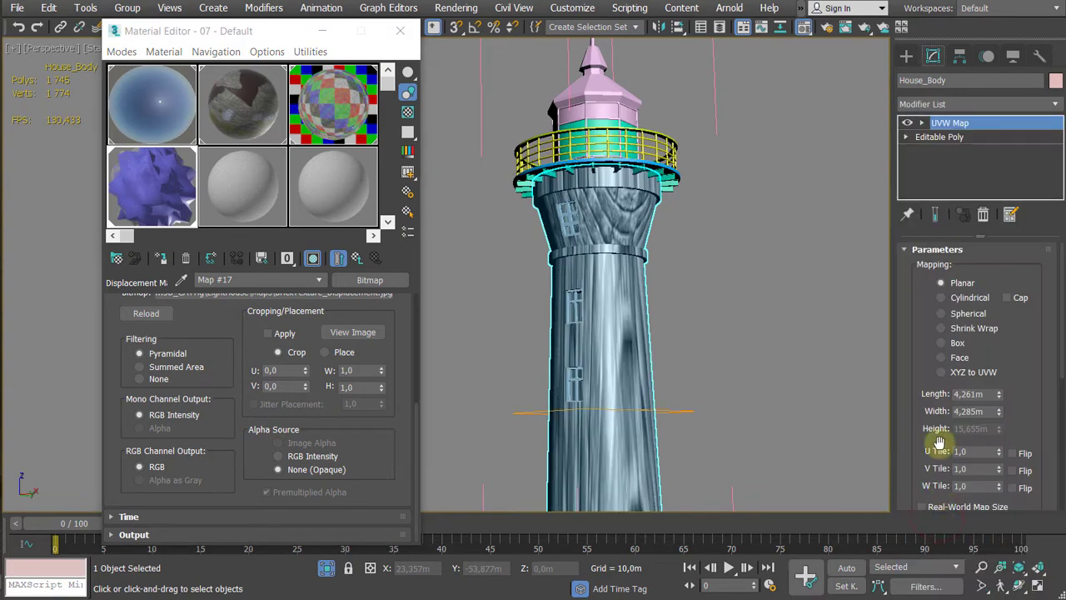
left_click(958, 300)
middle_click_drag(743, 281, 669, 264)
scroll(683, 281, "down", 3)
scroll(698, 302, "up", 3)
scroll(705, 218, "down", 4)
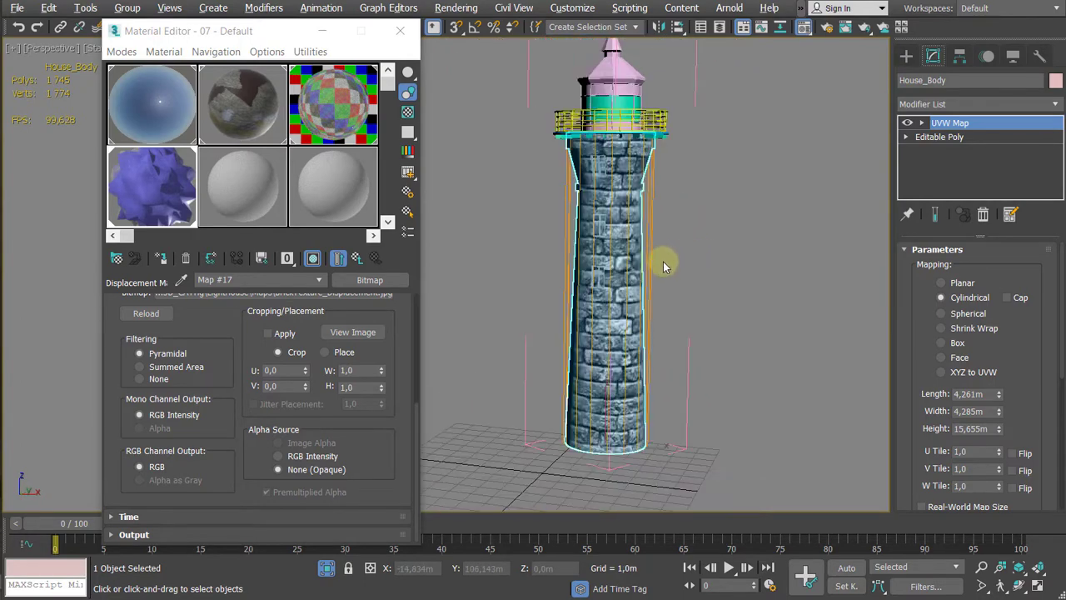
middle_click_drag(745, 275, 714, 287, "alt")
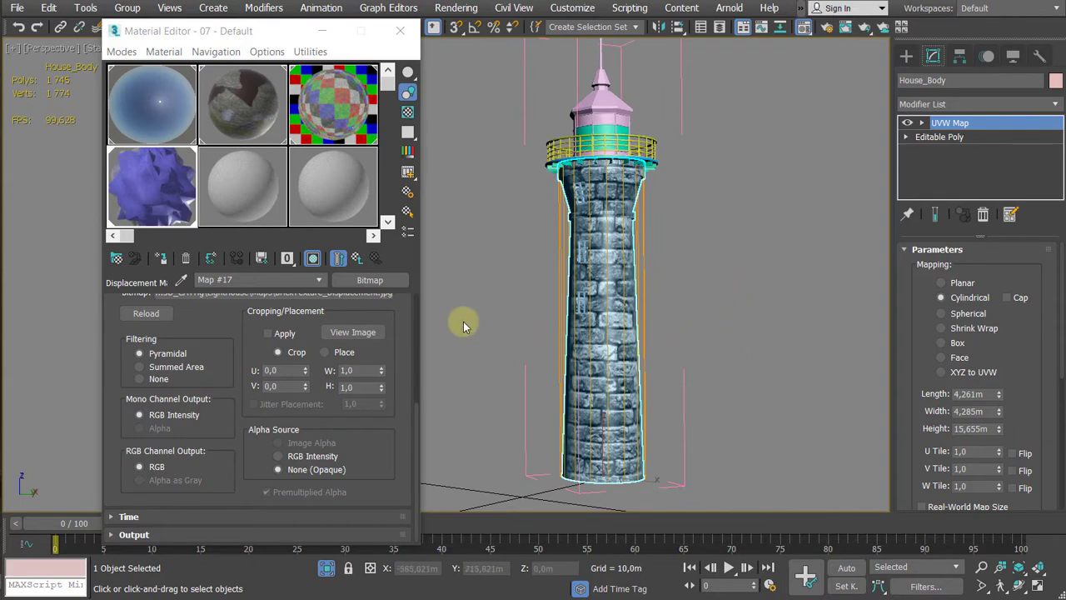
Step: Assign a Gradient Ramp map to the Base Color of the 07 - Default material
left_click(358, 259)
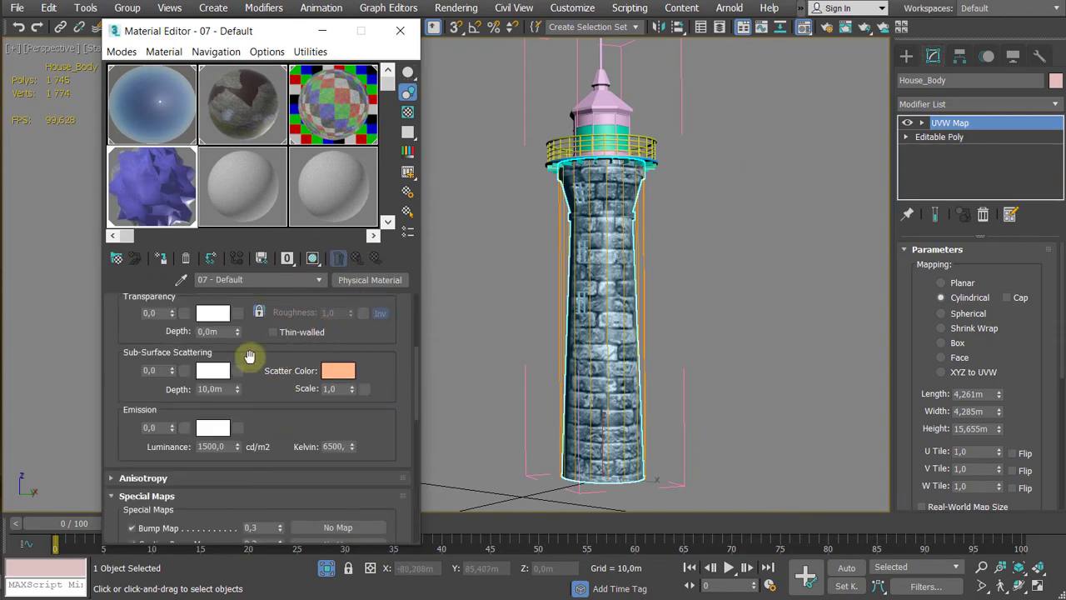
left_click_drag(259, 354, 263, 557)
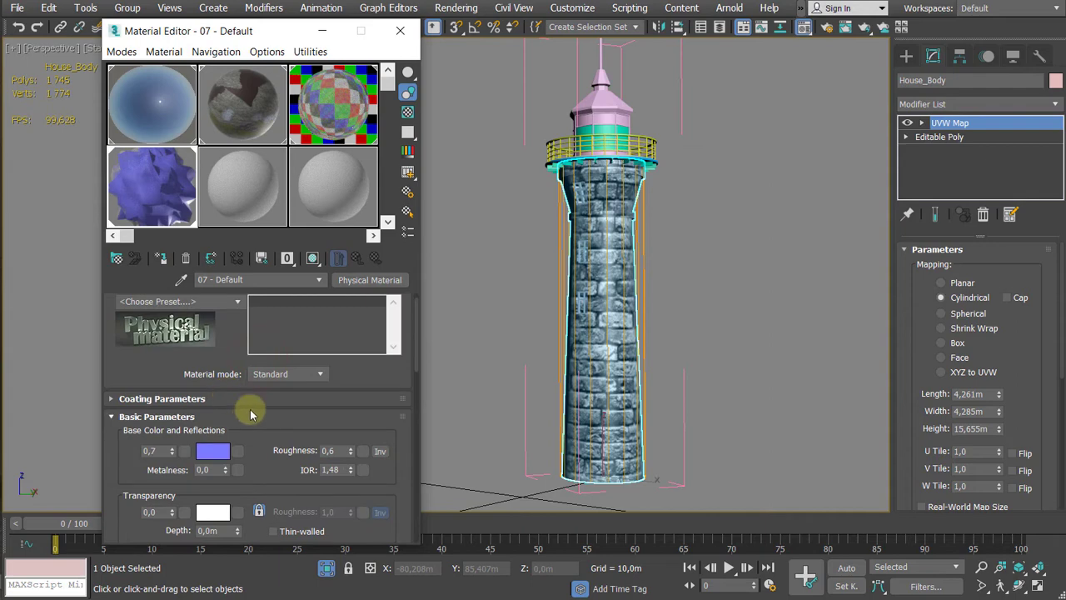
left_click(238, 451)
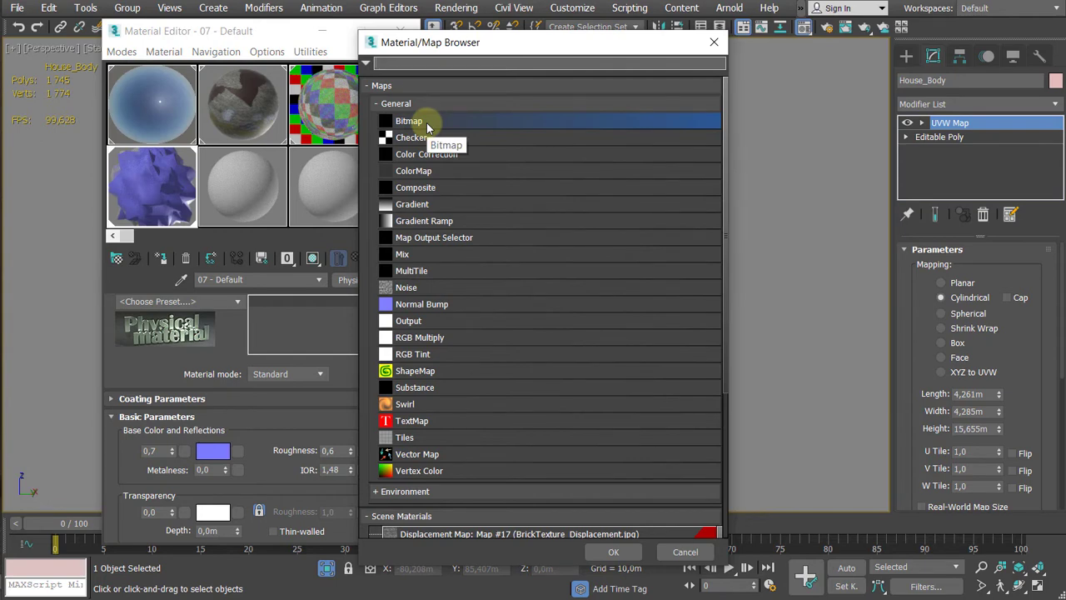
double_click(425, 221)
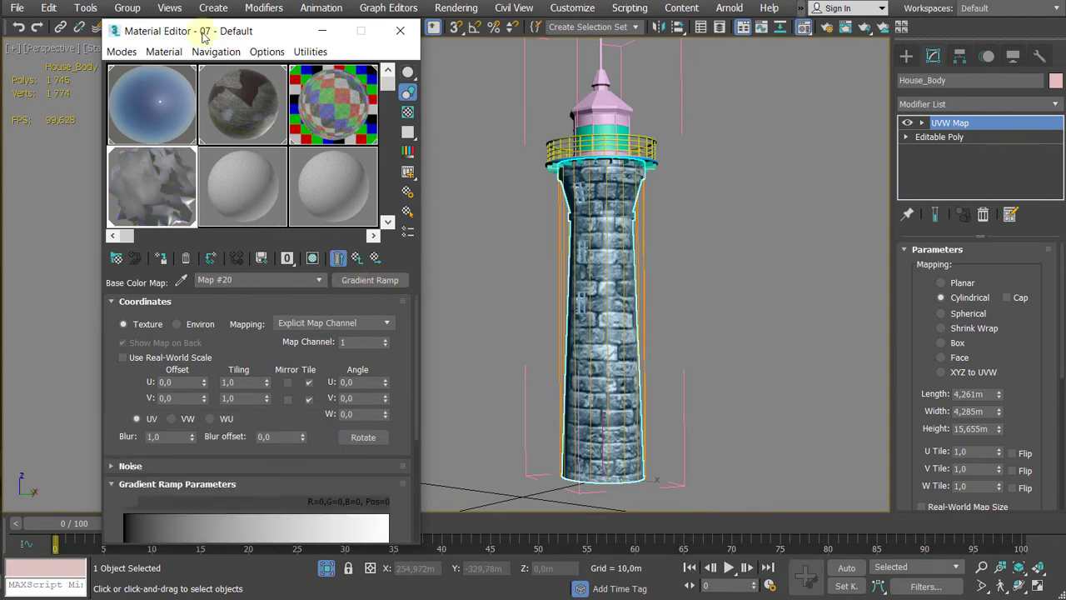
left_click_drag(202, 31, 193, 19)
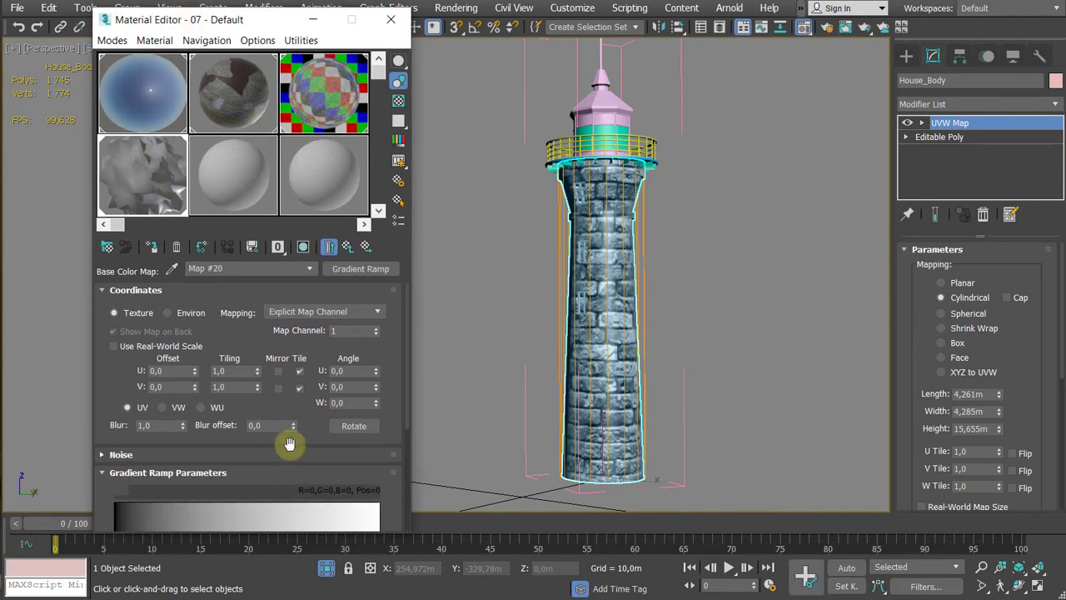
Step: Set the gradient ramp's interpolation to Solid and show the map on the tower in the viewport
scroll(280, 341, "down", 5)
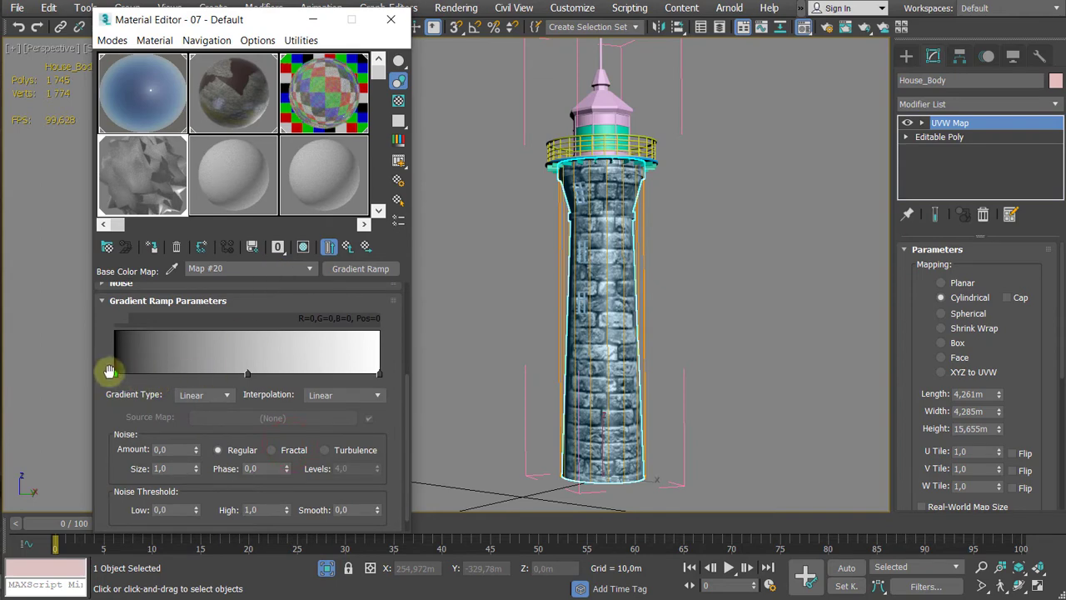
left_click(114, 372)
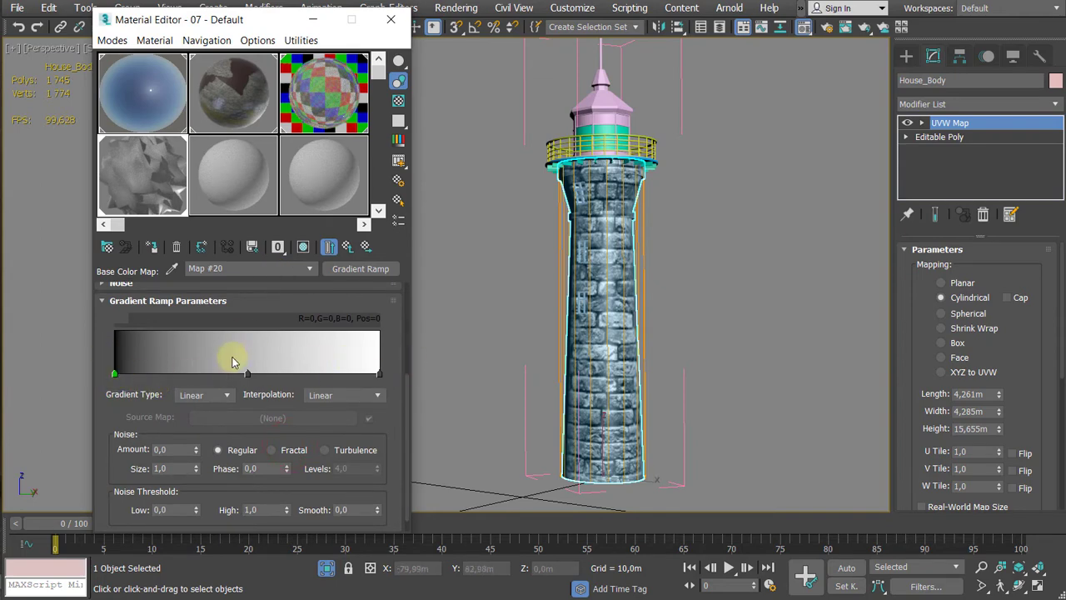
left_click(339, 400)
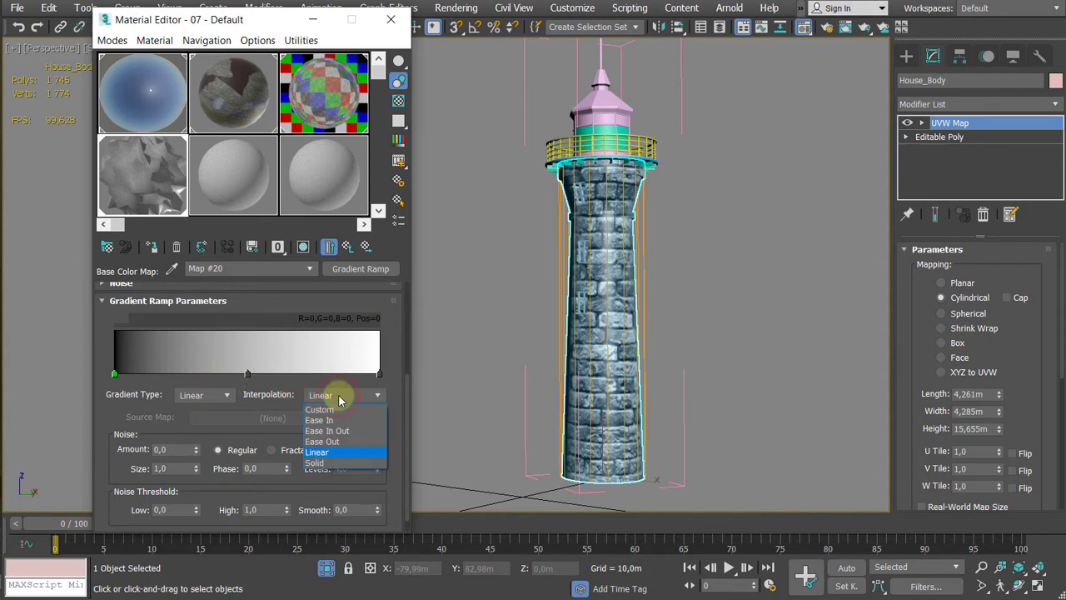
left_click(314, 464)
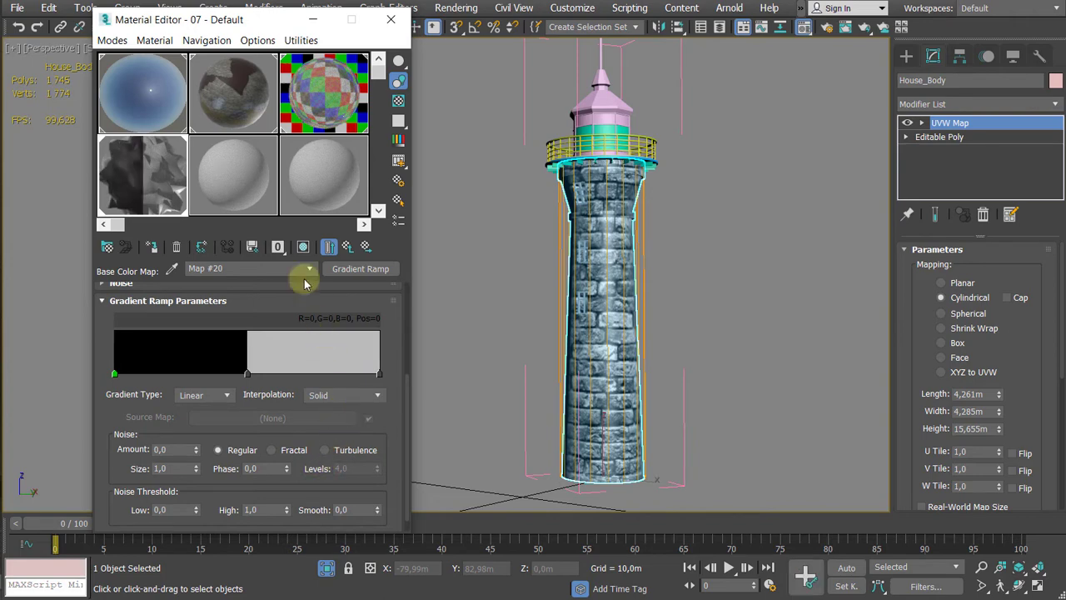
left_click(303, 247)
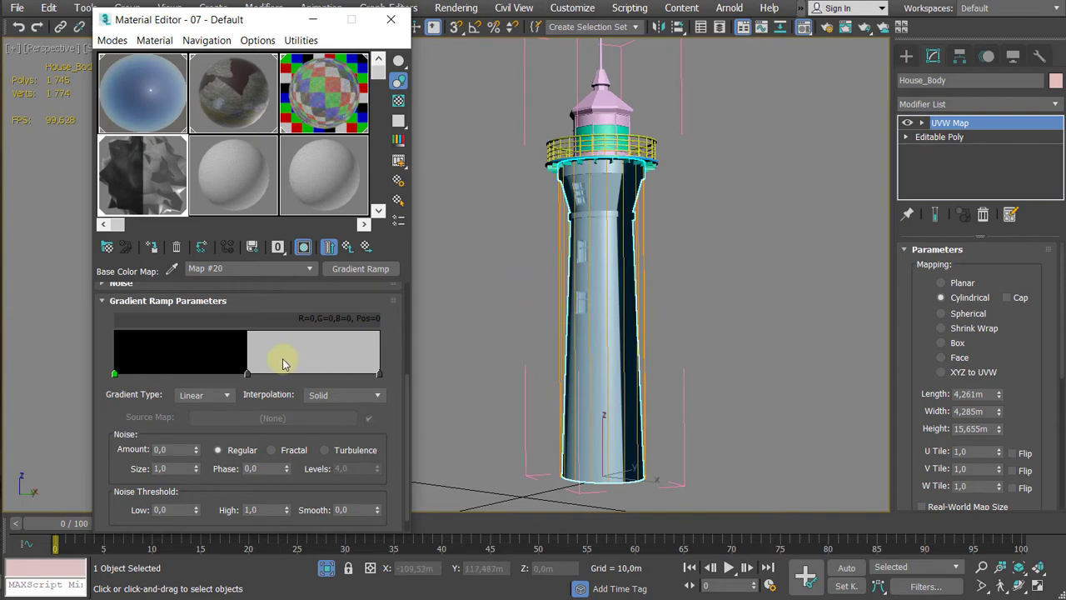
Step: Add a black flag just before the gradient's middle flag, and copy the middle flag's grey onto the starting flag
left_click(214, 374)
right_click(249, 377)
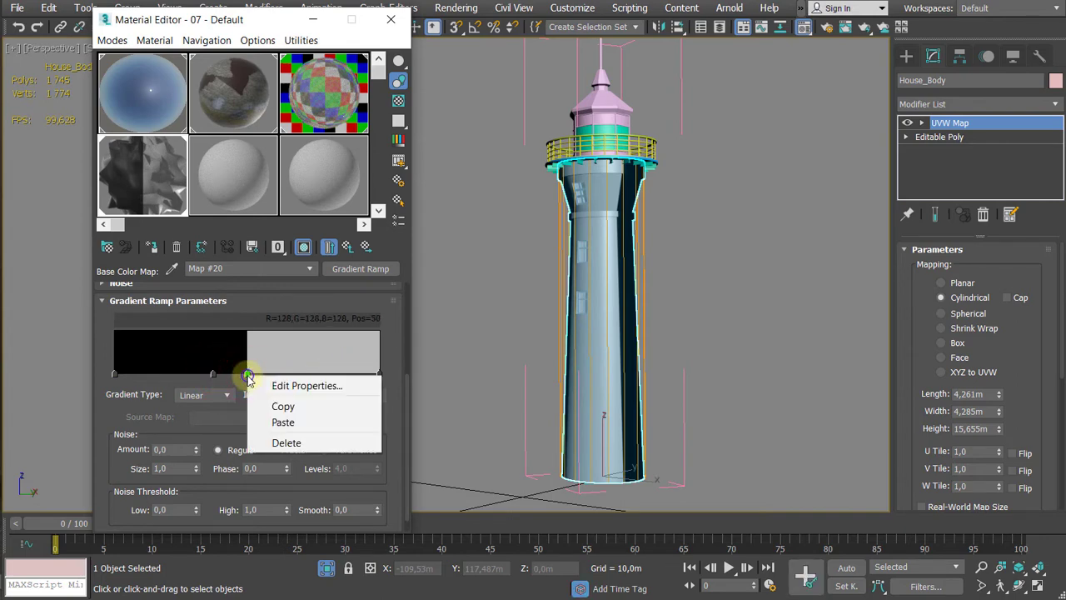
left_click(288, 405)
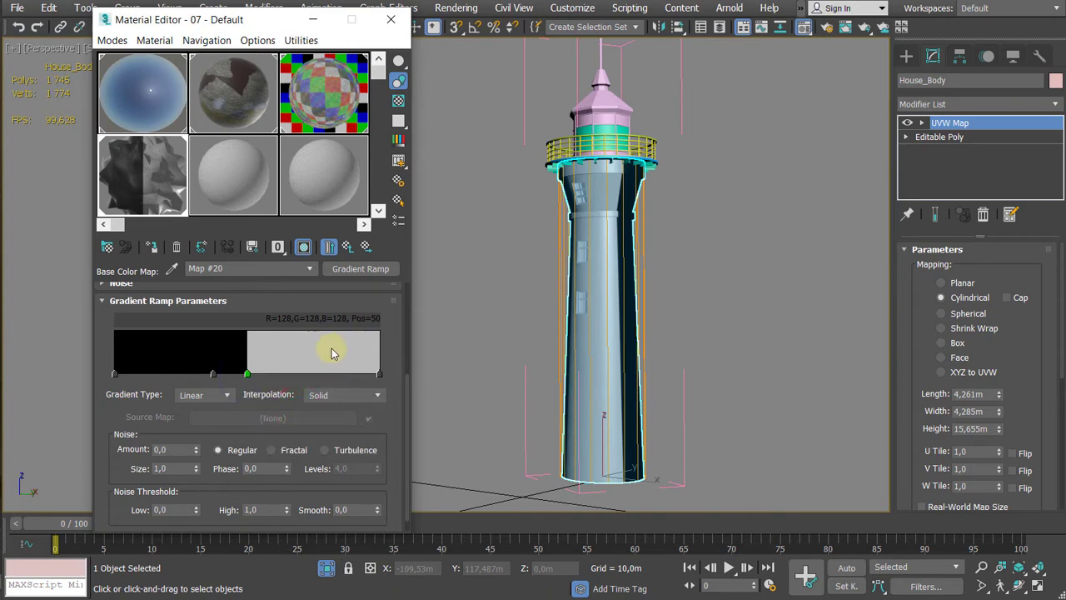
right_click(115, 375)
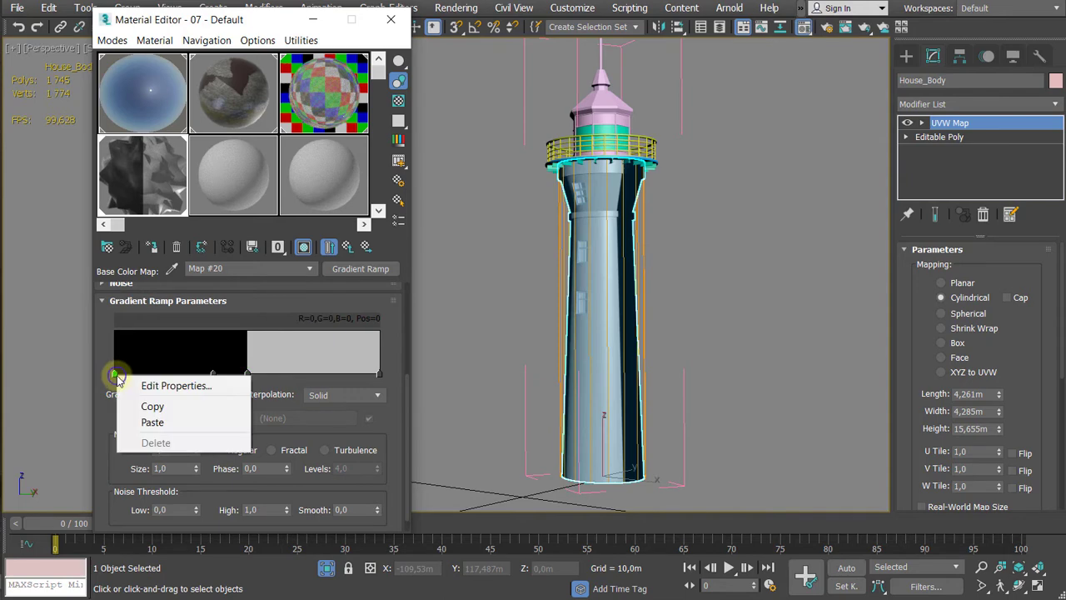
left_click(160, 422)
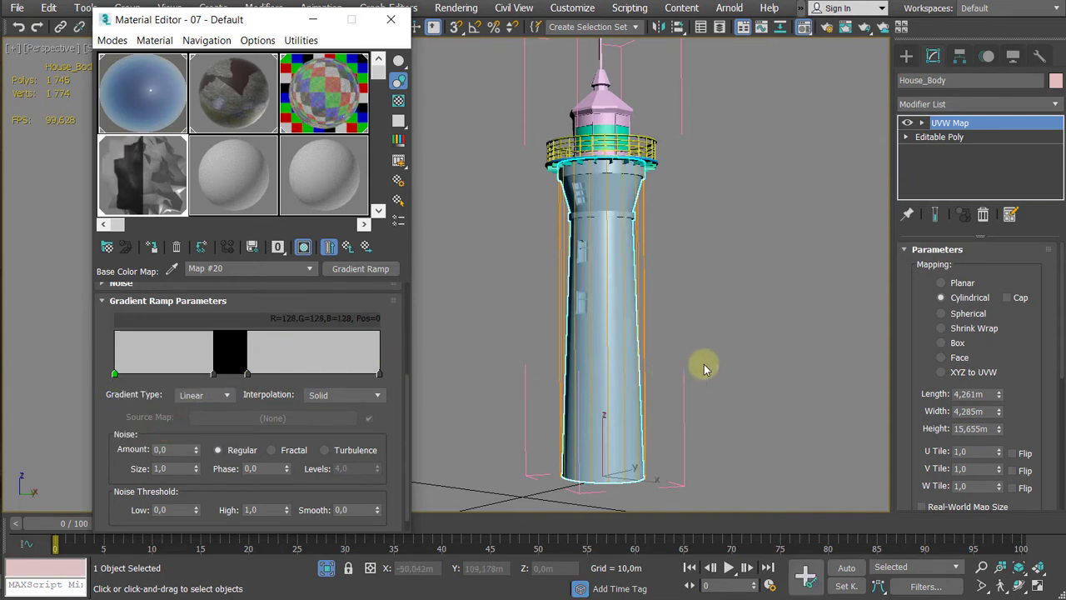
Step: Set the gradient ramp map's U, V and W angles to 90 to try rotating the stripe on the tower
middle_click_drag(704, 367, 484, 373, "alt")
middle_click_drag(551, 327, 572, 311, "alt")
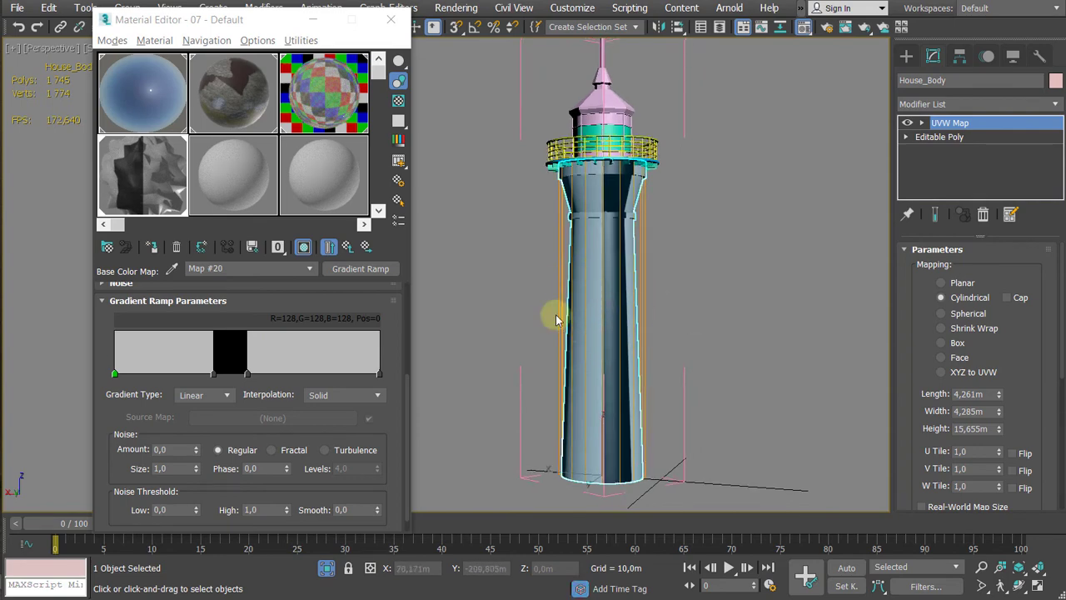
middle_click_drag(503, 317, 478, 335, "alt")
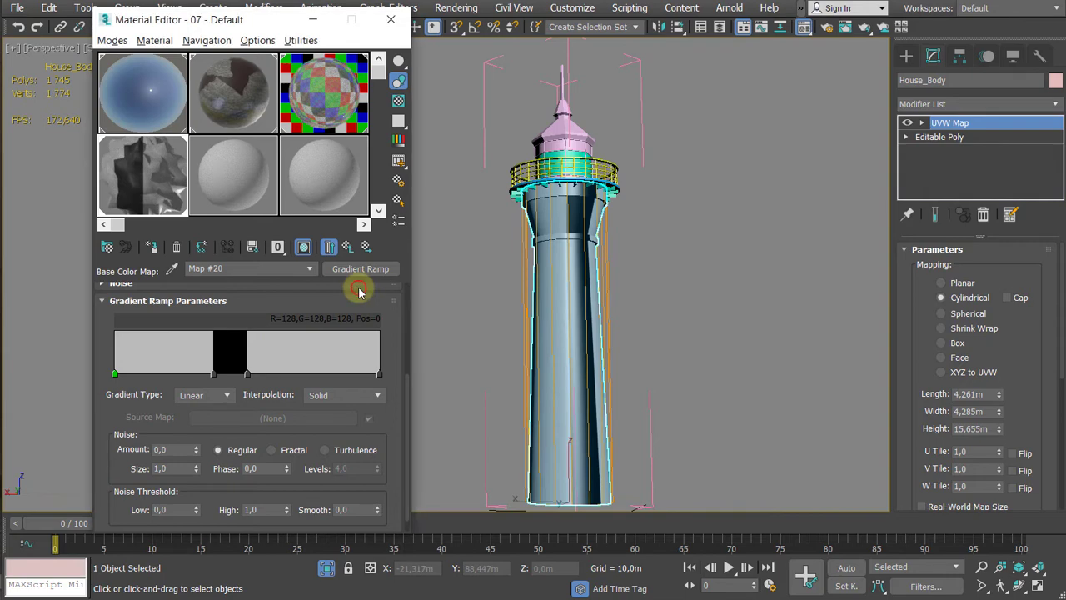
scroll(363, 300, "up", 6)
double_click(346, 396)
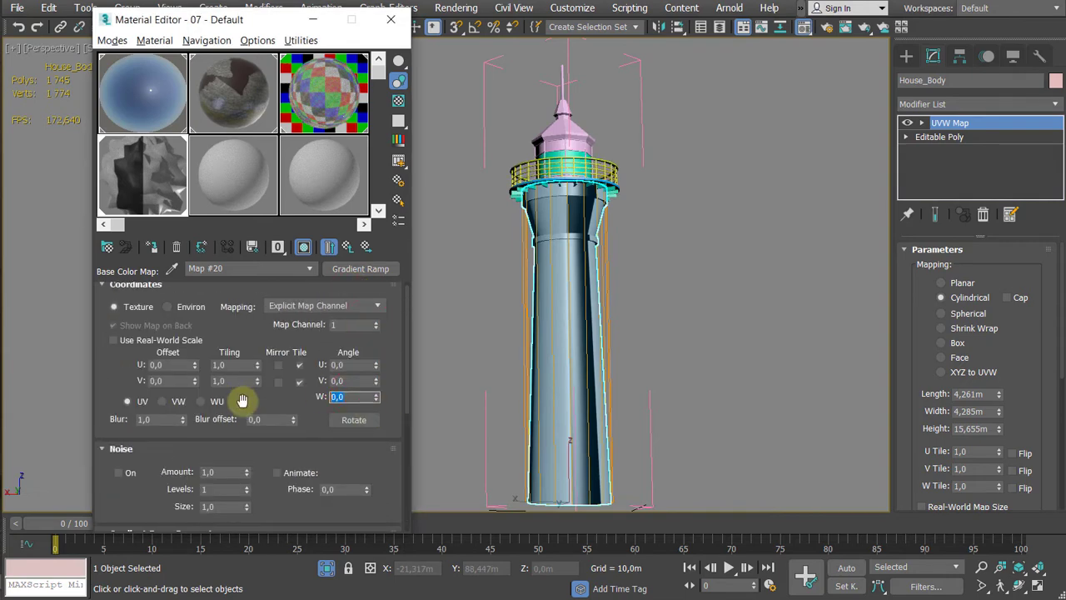
double_click(348, 365)
type("90")
key("Return")
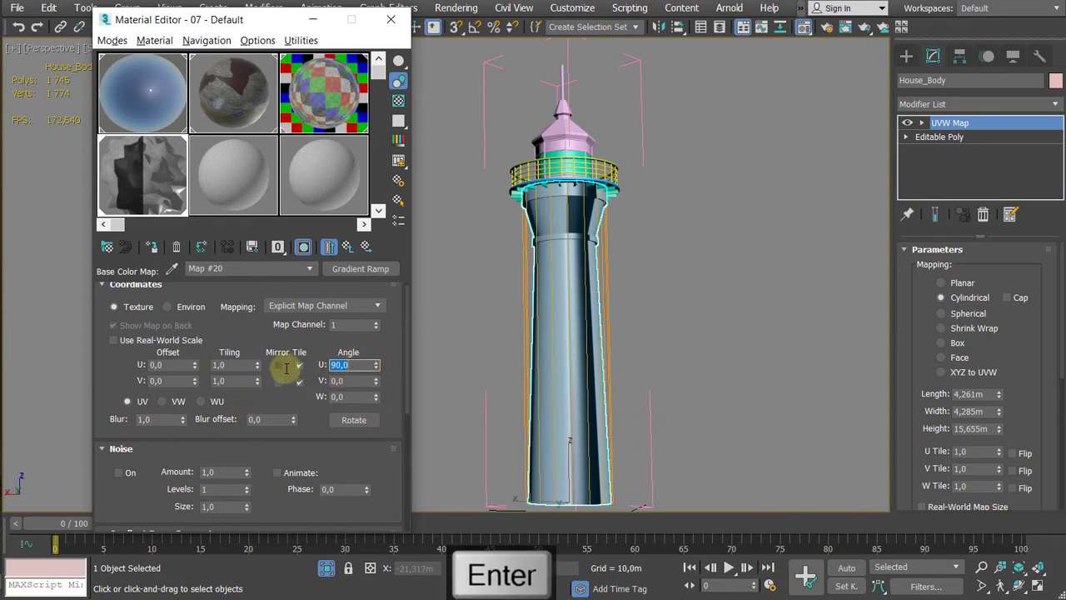
key("Tab")
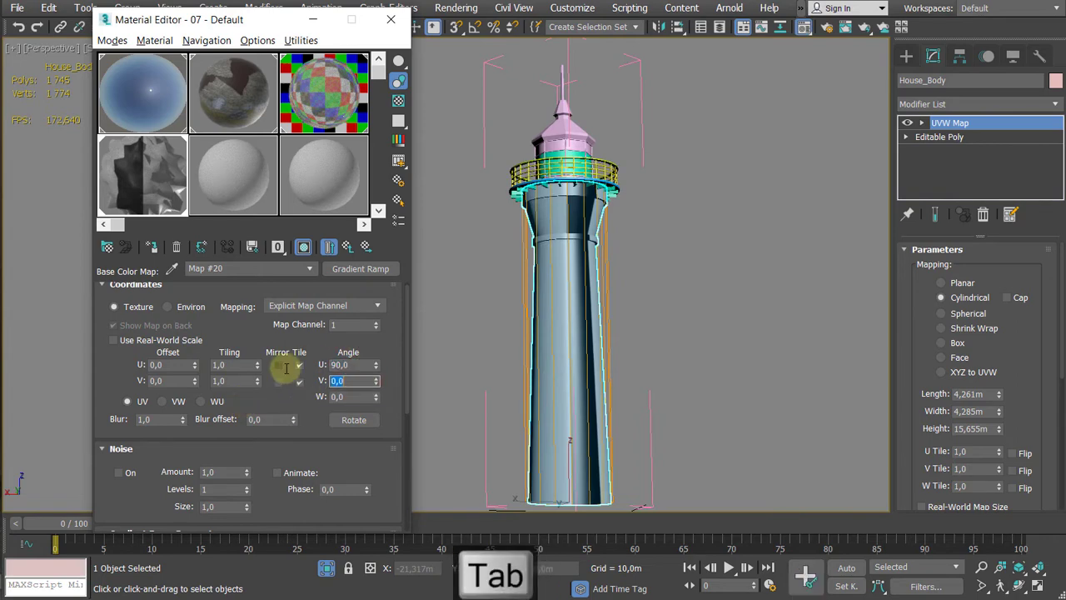
type("90")
key("Tab")
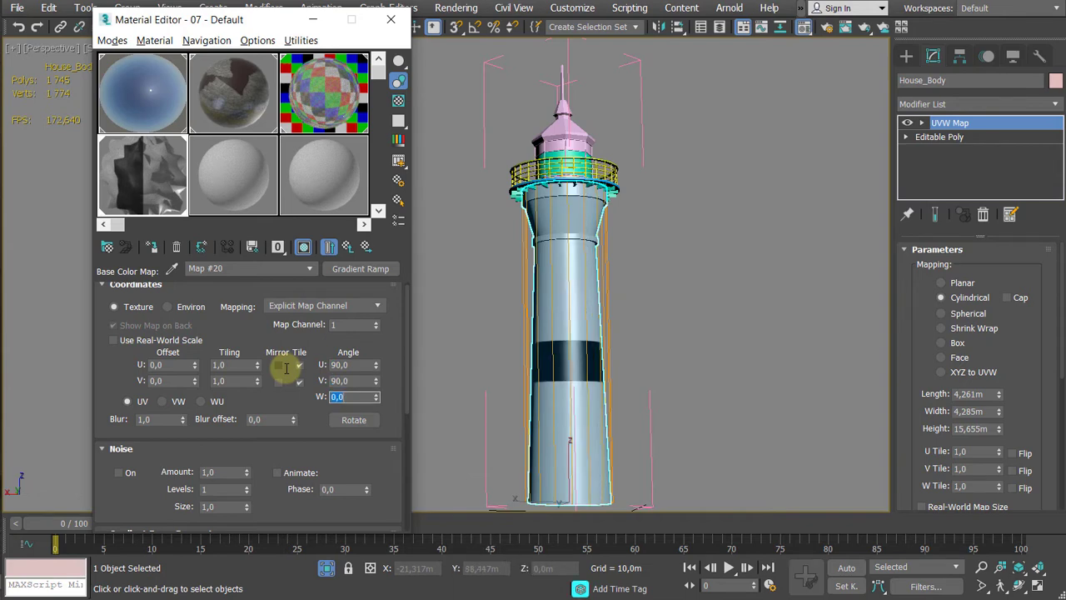
type("90")
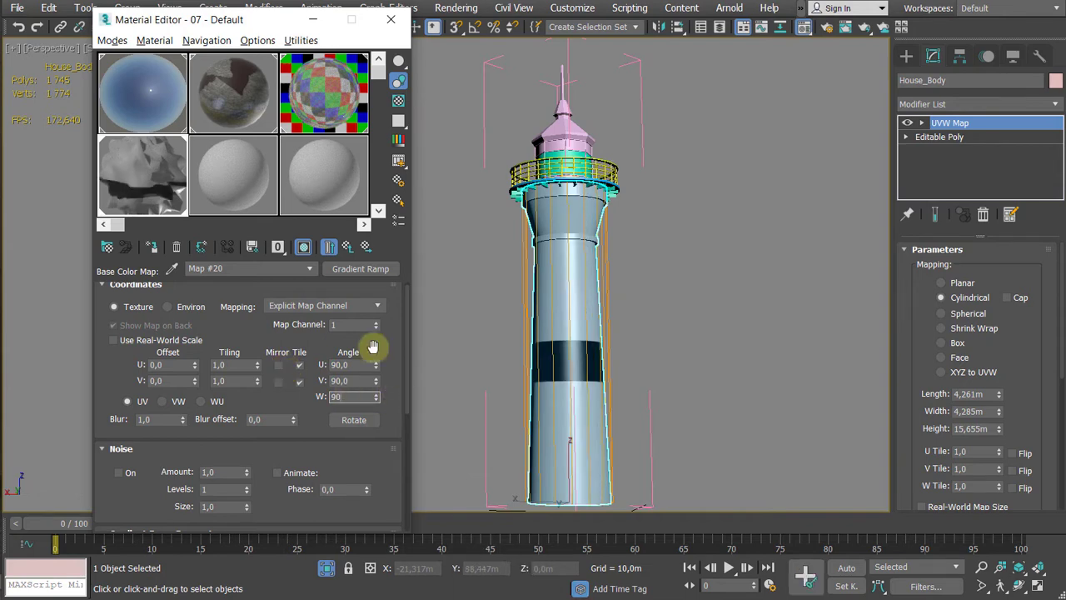
key("Return")
left_click(353, 399)
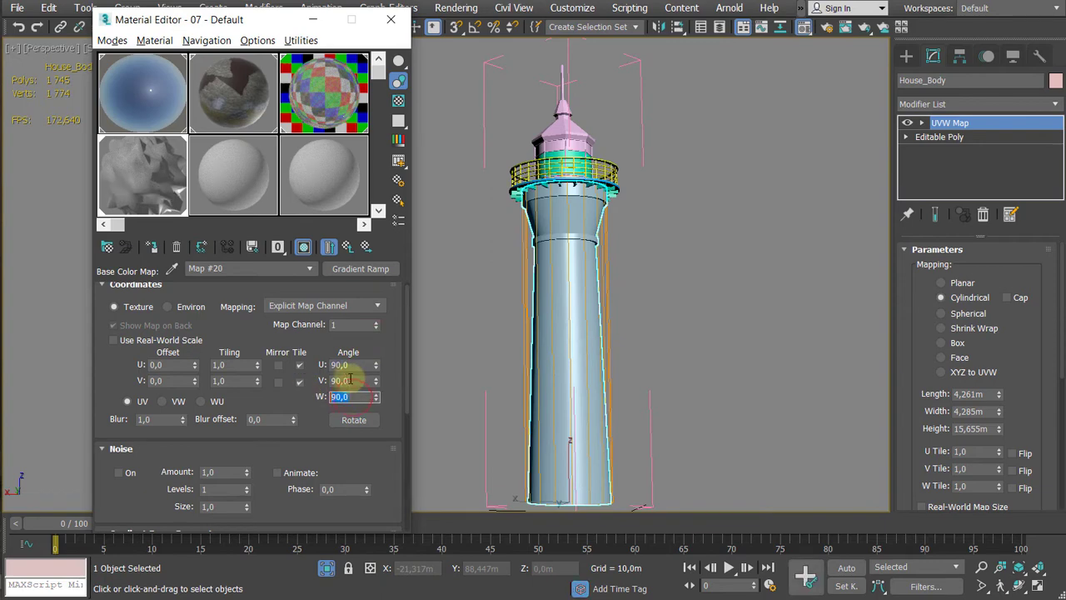
Step: Set the gradient ramp's U angle to 0, V angle to 90 and W angle to 0
left_click(363, 364)
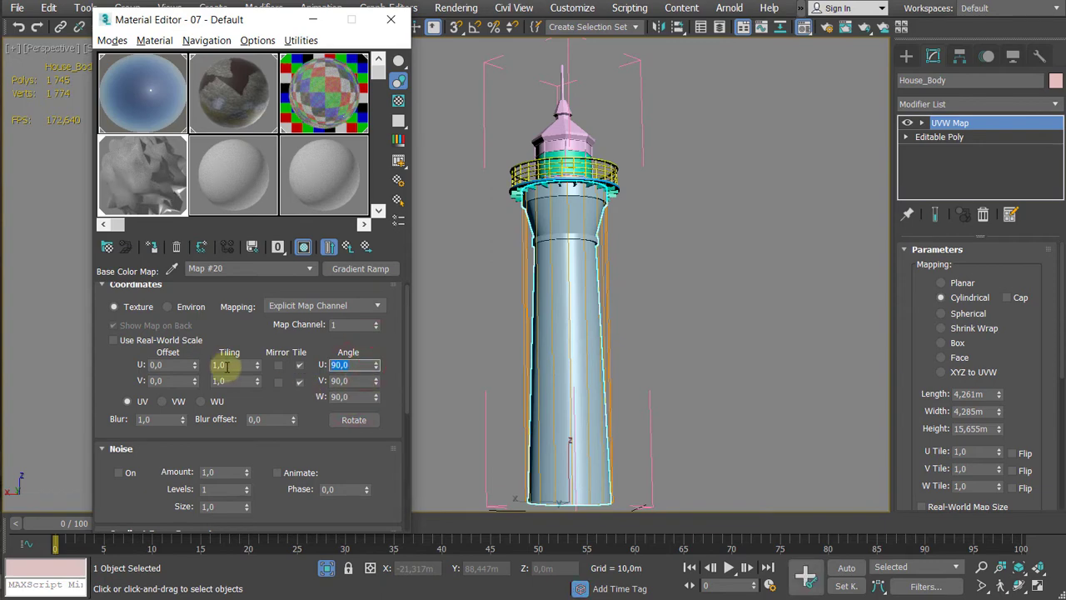
type("0")
key("Tab")
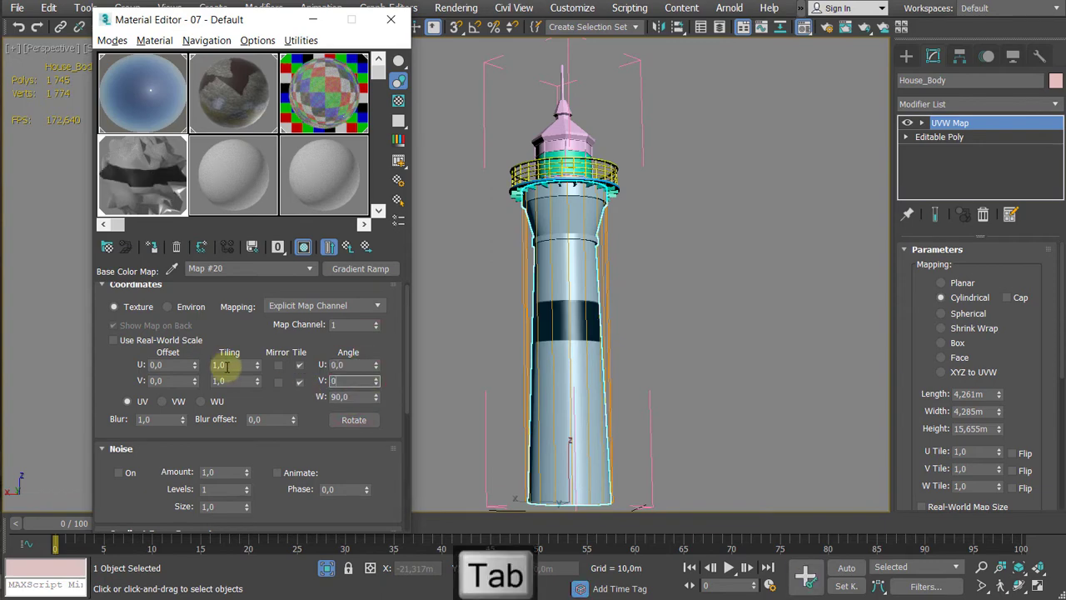
type("0")
key("BackSpace")
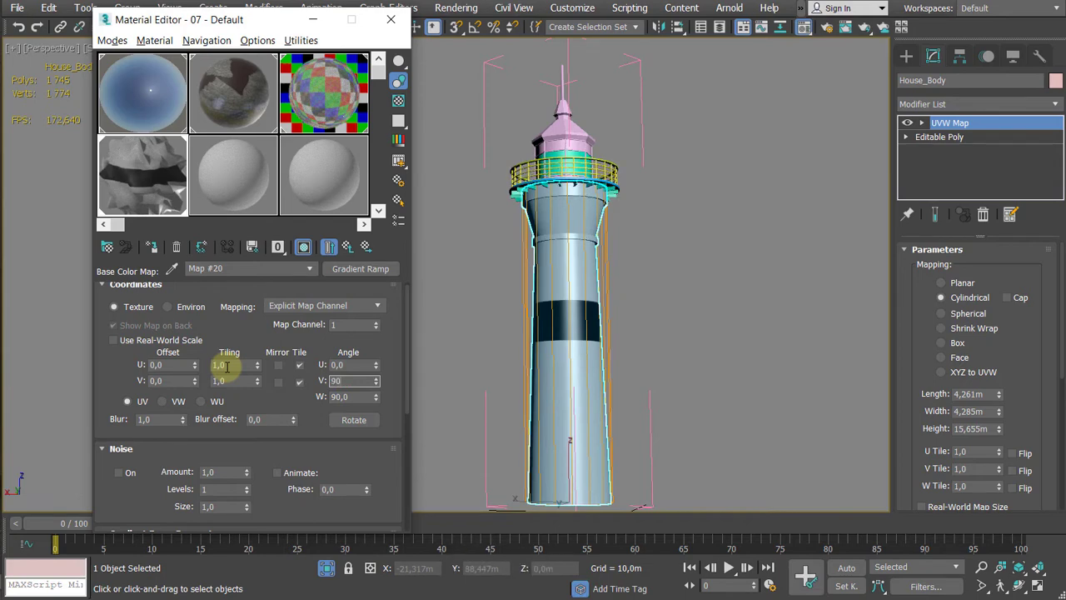
double_click(354, 398)
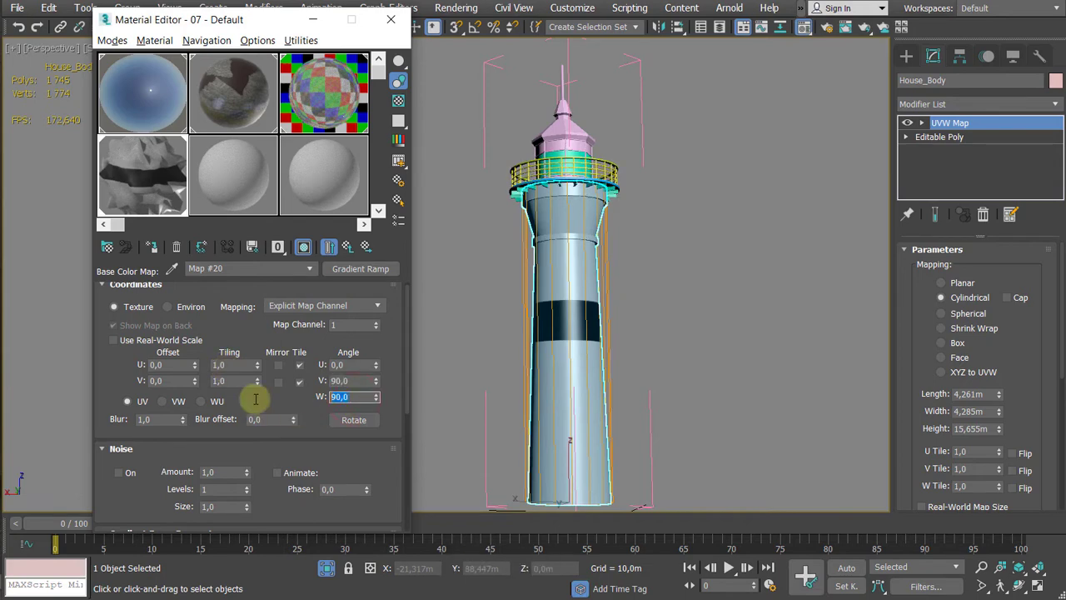
type("0")
key("Return")
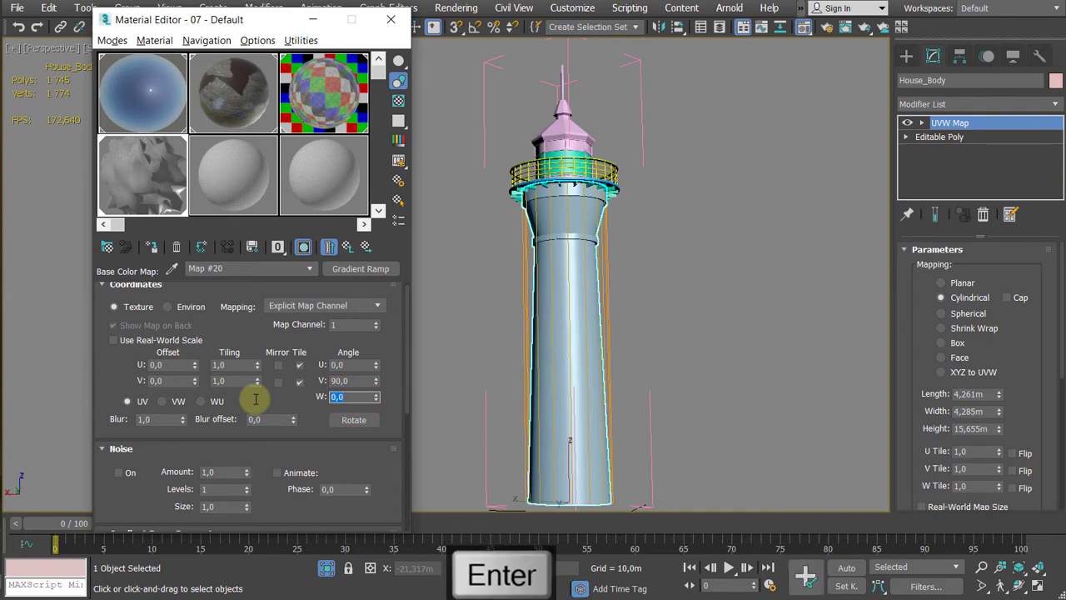
Step: Set the gradient ramp's W angle to 90 and its V angle to 0
type("90")
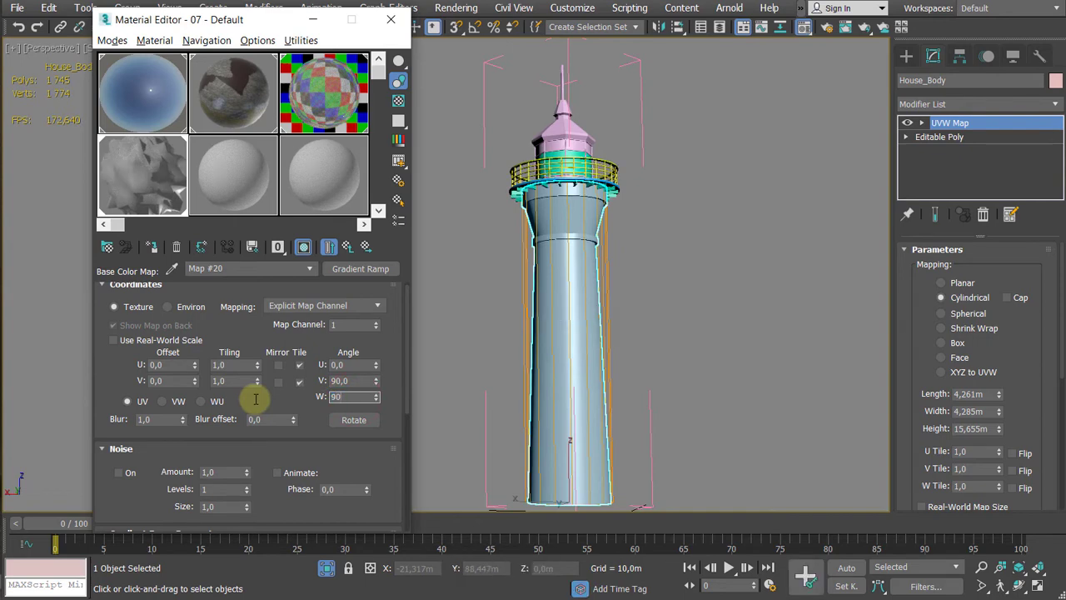
double_click(358, 380)
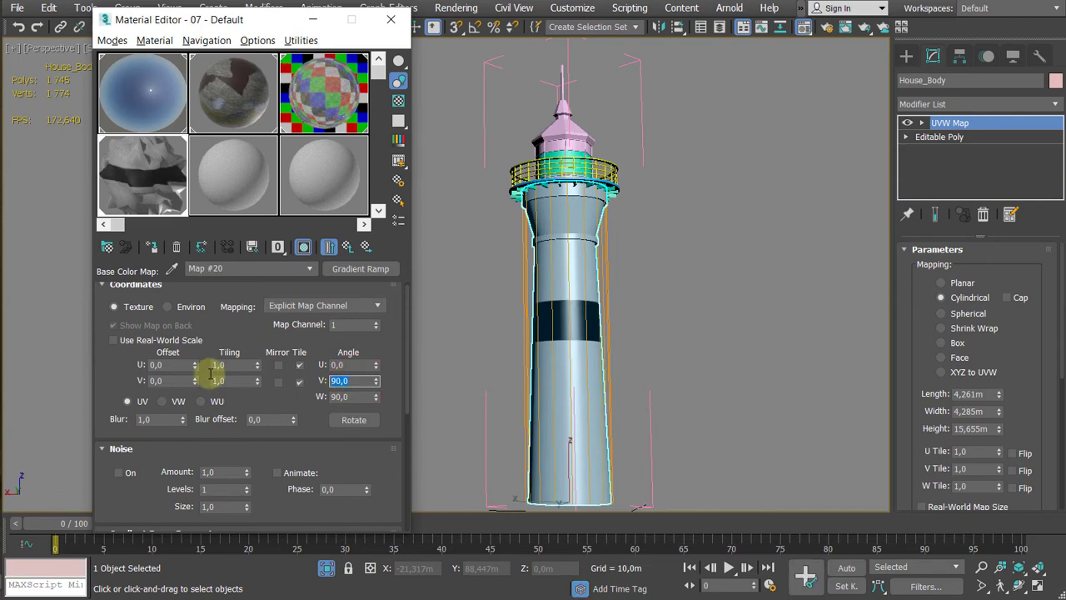
type("0")
key("Return")
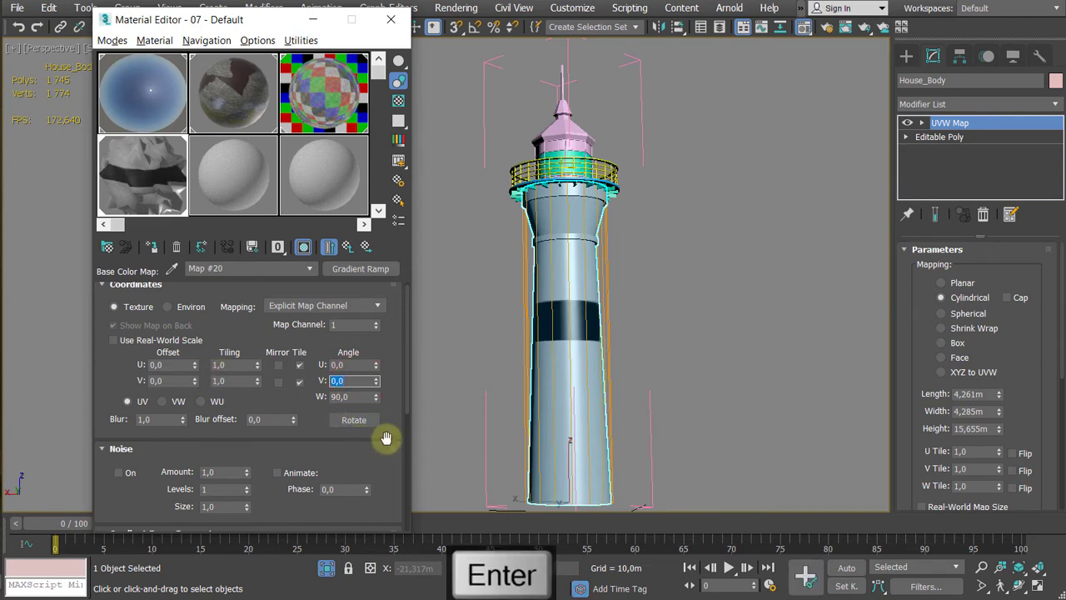
Step: Widen the black stripe by moving the grey flag after it to position 57 on the gradient ramp
left_click_drag(383, 376, 388, 311)
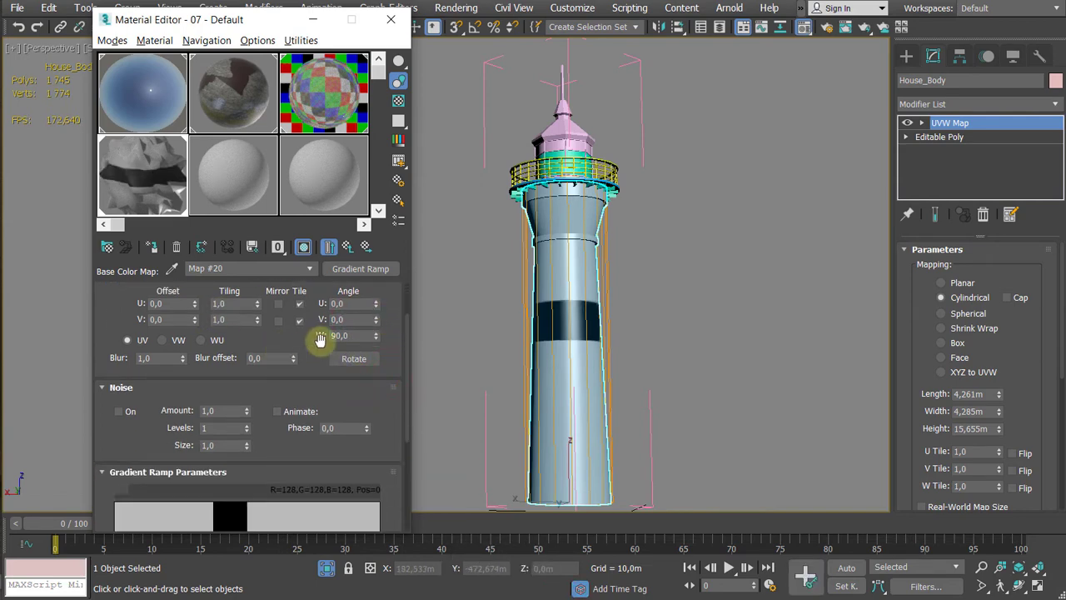
left_click_drag(317, 374, 322, 310)
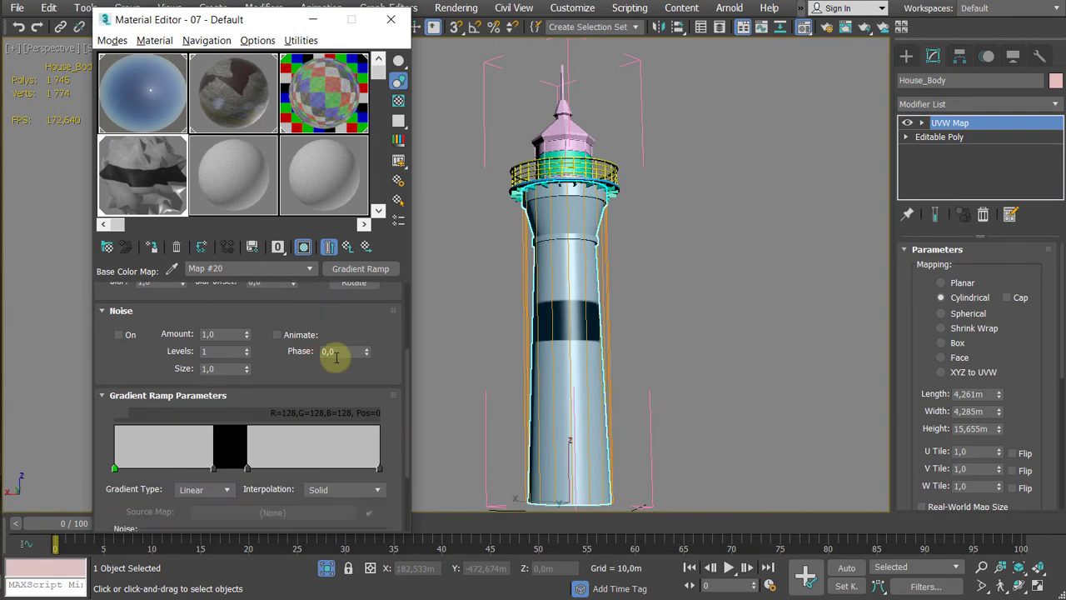
left_click_drag(246, 473, 264, 463)
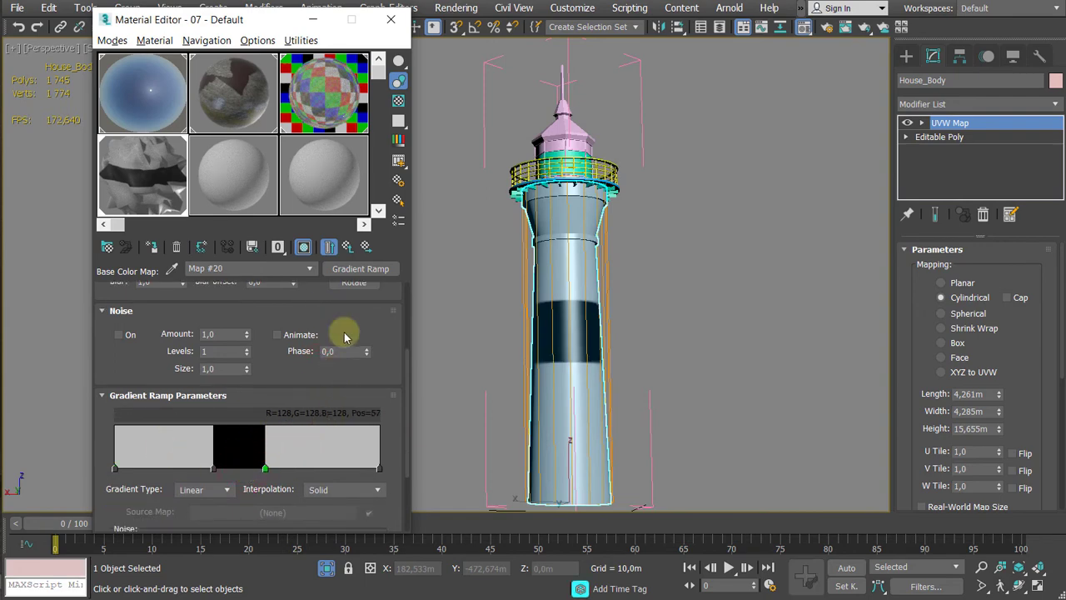
Step: Change the gradient ramp's W angle to flip the ramp's direction along the tower
left_click_drag(357, 317, 358, 454)
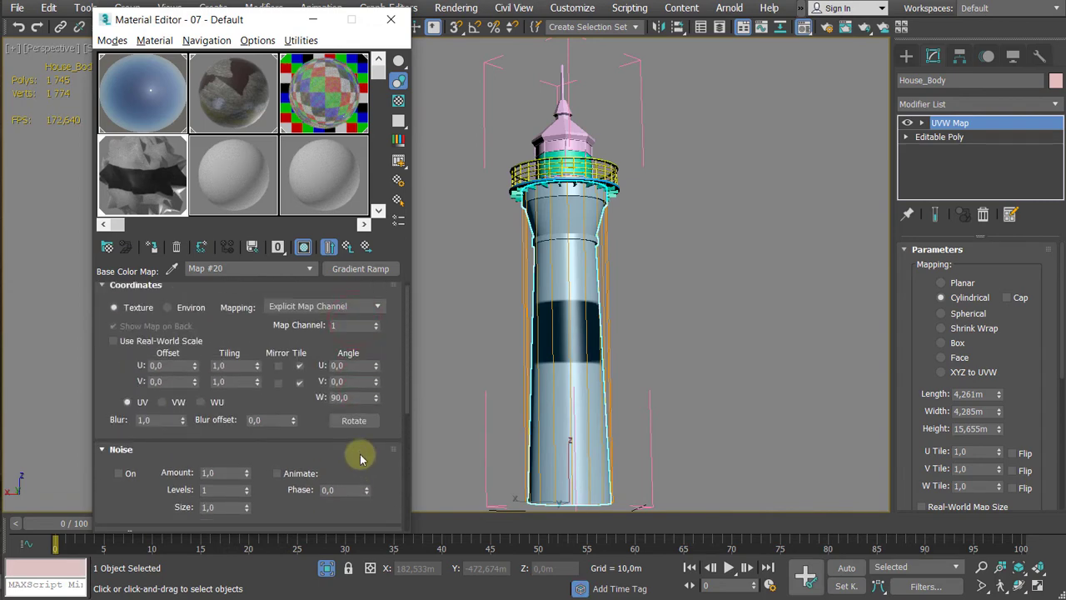
double_click(361, 398)
key("Return")
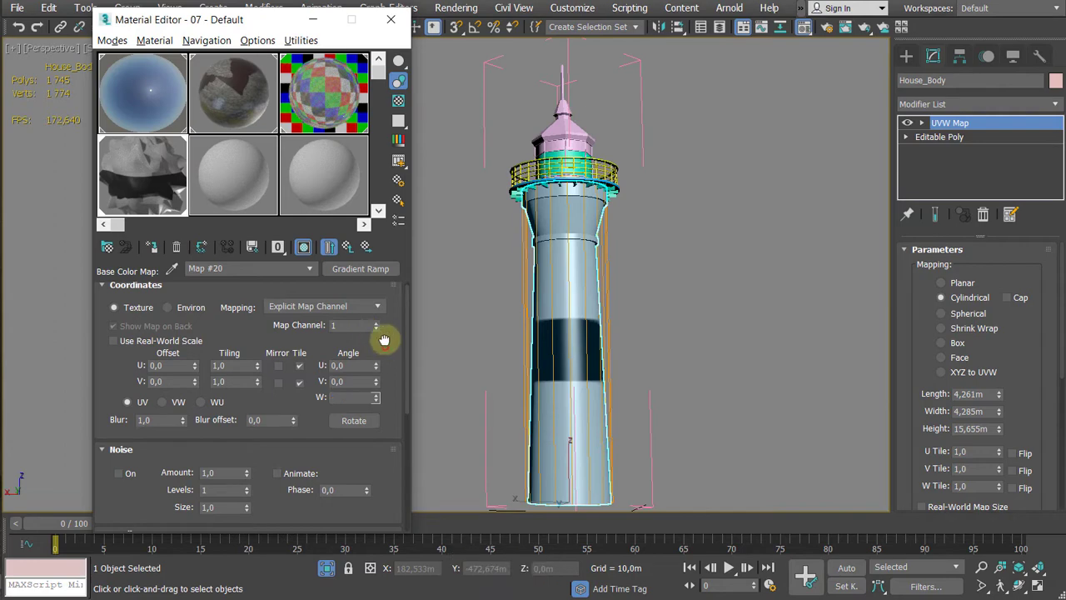
Step: Change the black flag at position 37 of the gradient ramp to red, with RGB 137, 0, 0
left_click_drag(380, 338, 402, 210)
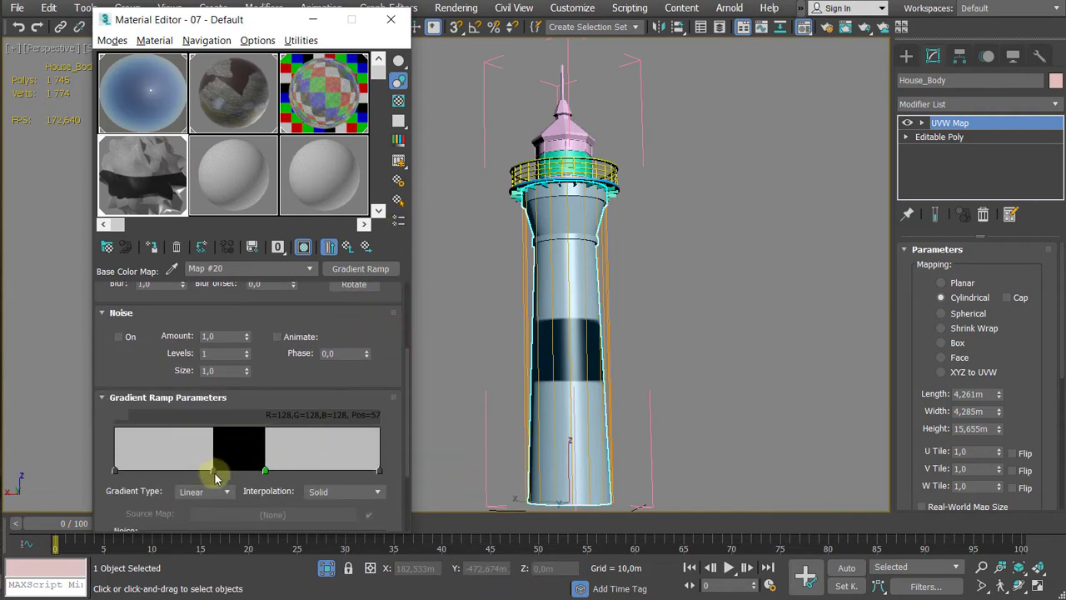
right_click(215, 477)
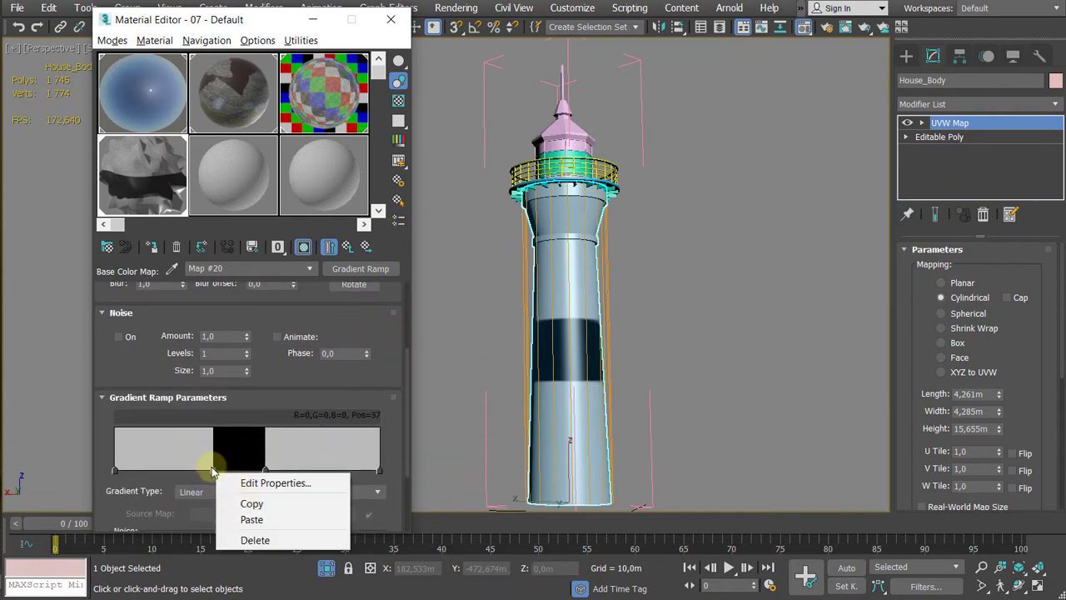
double_click(214, 472)
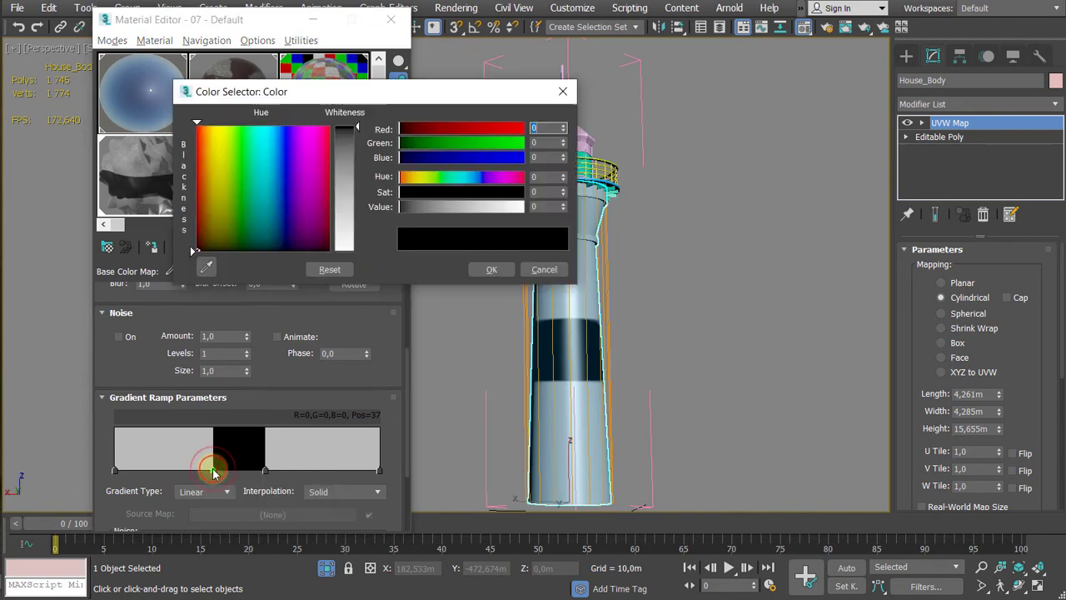
left_click(212, 154)
left_click(197, 223)
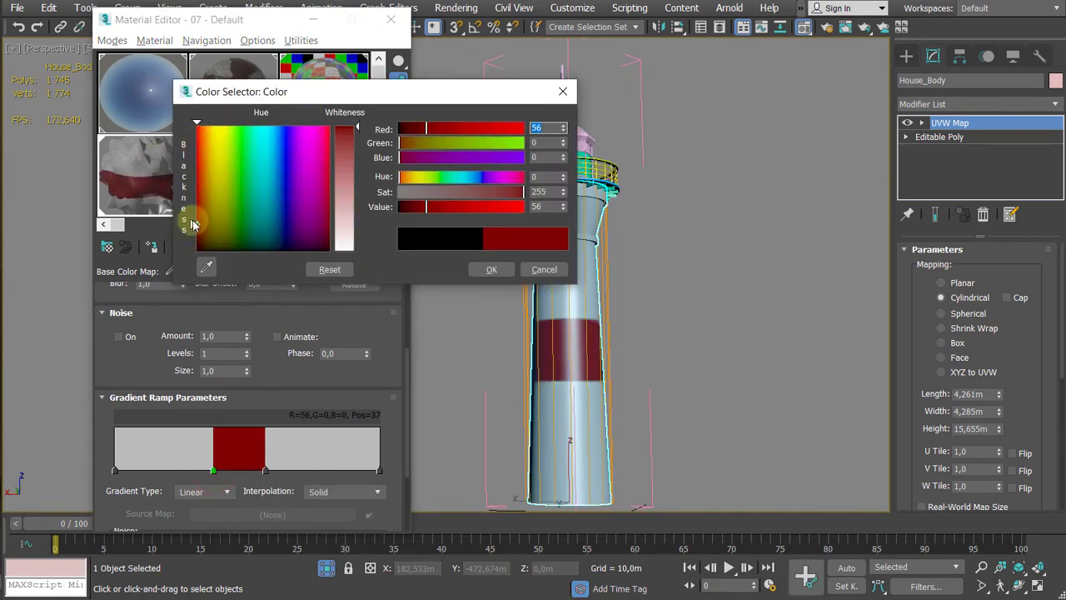
left_click_drag(194, 223, 192, 184)
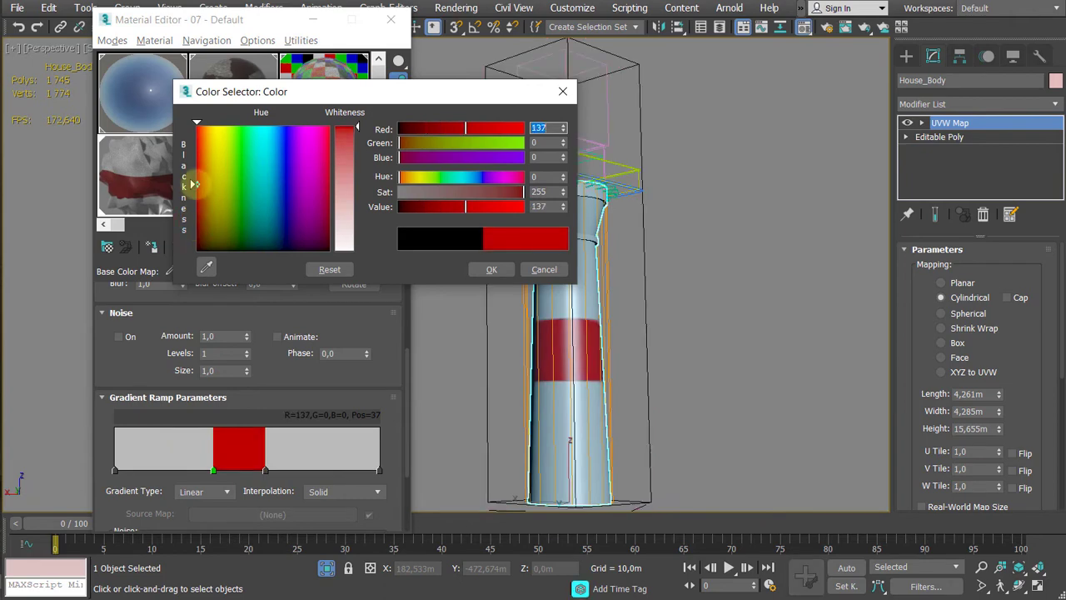
left_click(490, 269)
Step: Narrow the red stripe by moving its red flag to position 40 and the following grey flag to position 51
left_click_drag(214, 474, 230, 473)
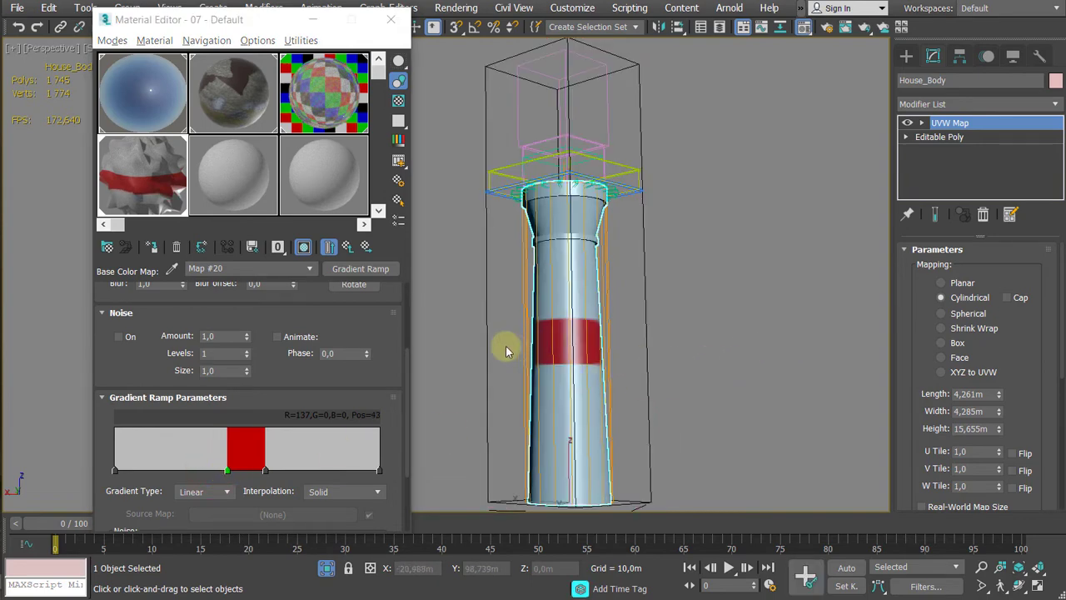
mouse_move(506, 347)
middle_mouse_down("alt")
mouse_move(649, 341)
mouse_move(645, 348)
middle_mouse_up("alt")
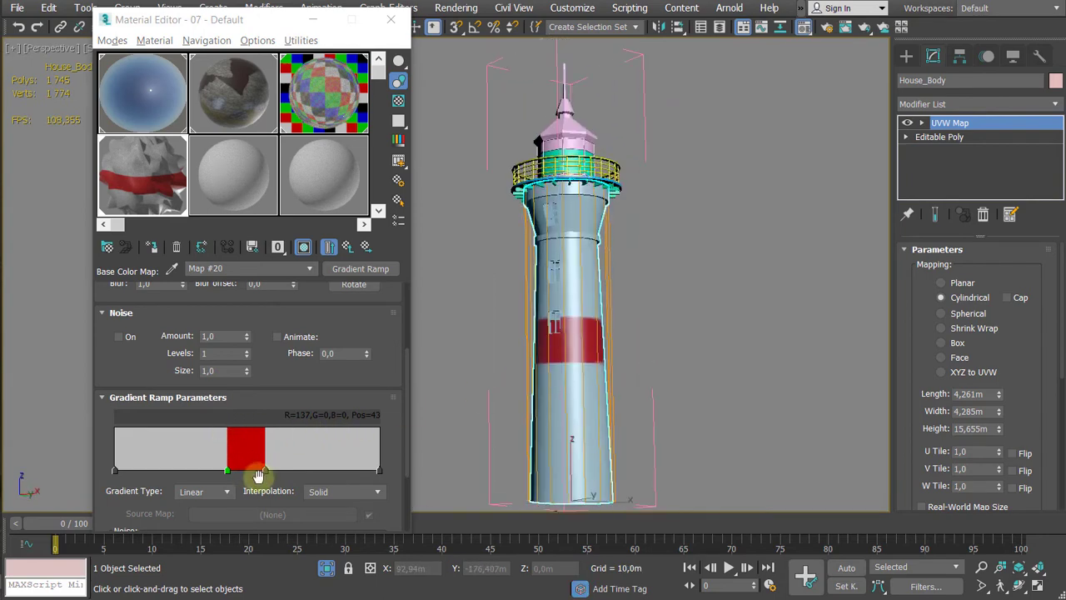
mouse_move(231, 475)
left_mouse_down()
mouse_move(221, 472)
mouse_move(261, 474)
mouse_move(249, 474)
left_mouse_up()
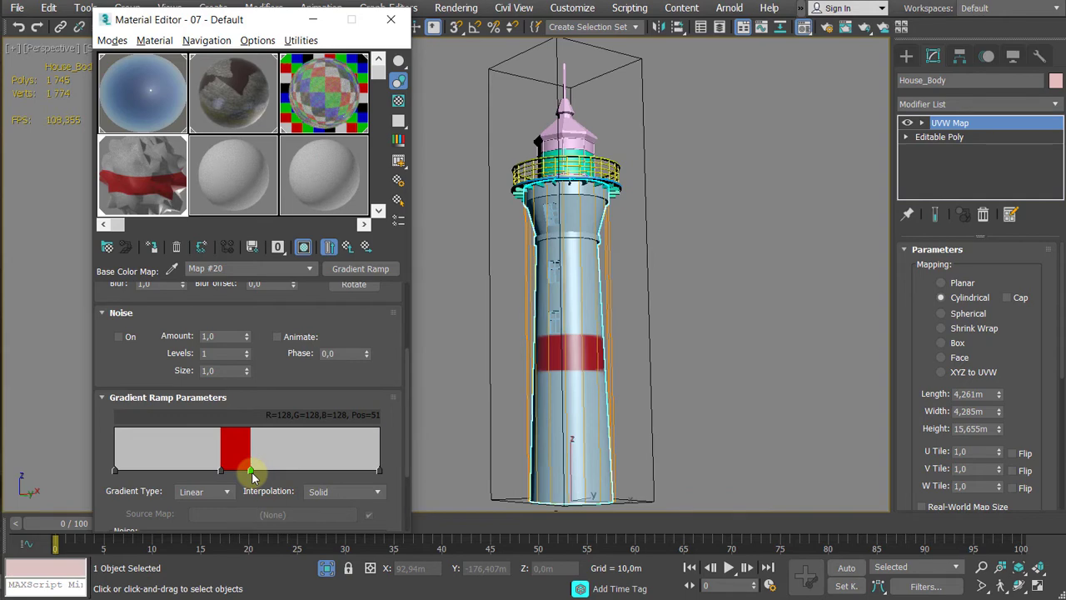
left_click(248, 472)
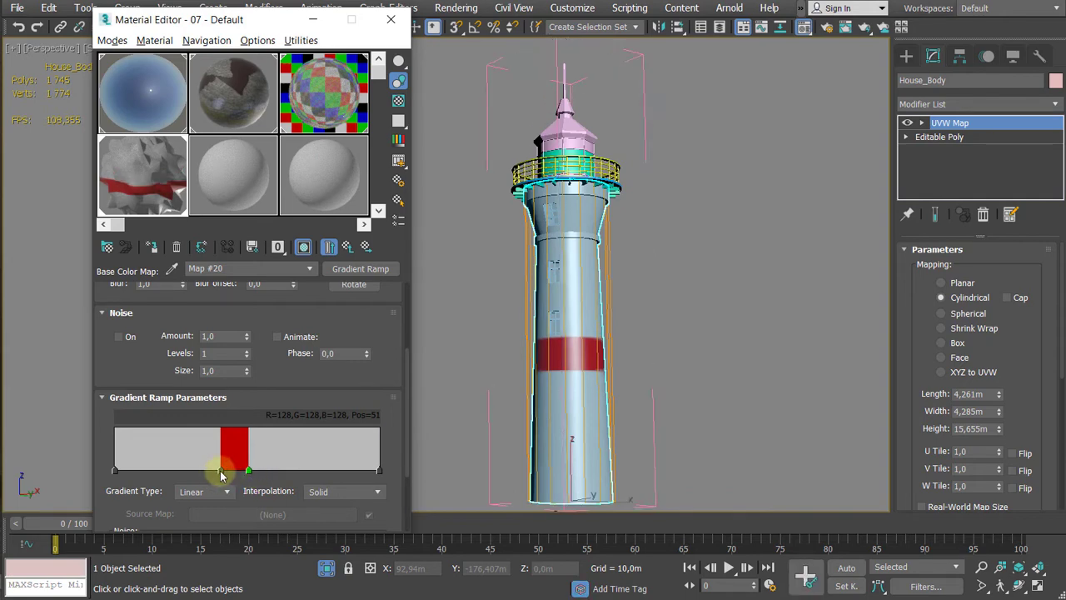
Step: Add a flag at position 64 on the gradient ramp and paste the red flag's colour onto it
right_click(222, 473)
left_click(245, 497)
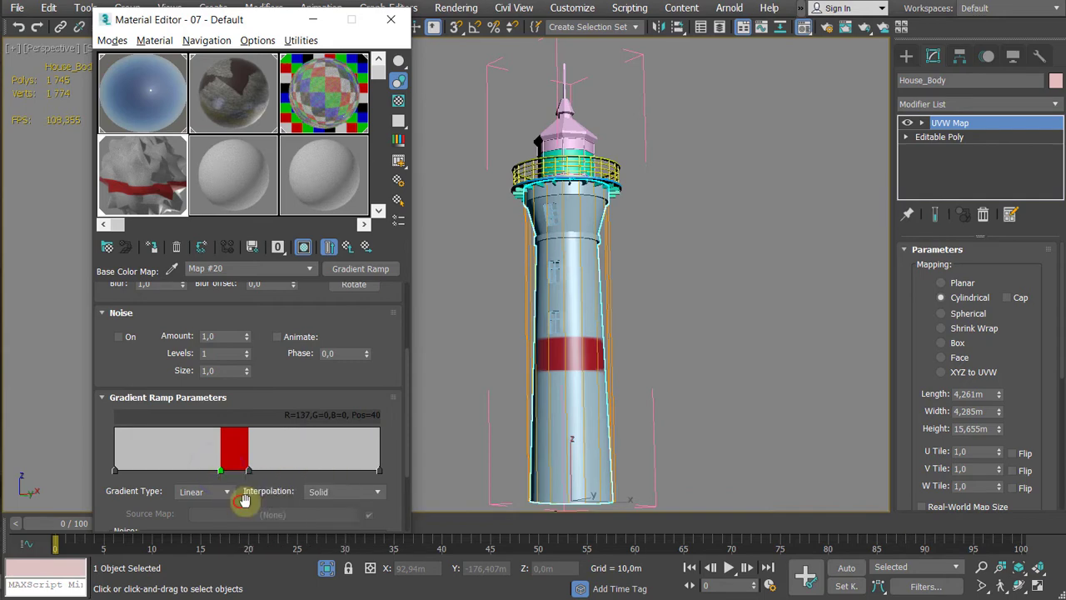
right_click(286, 474)
left_click(286, 471)
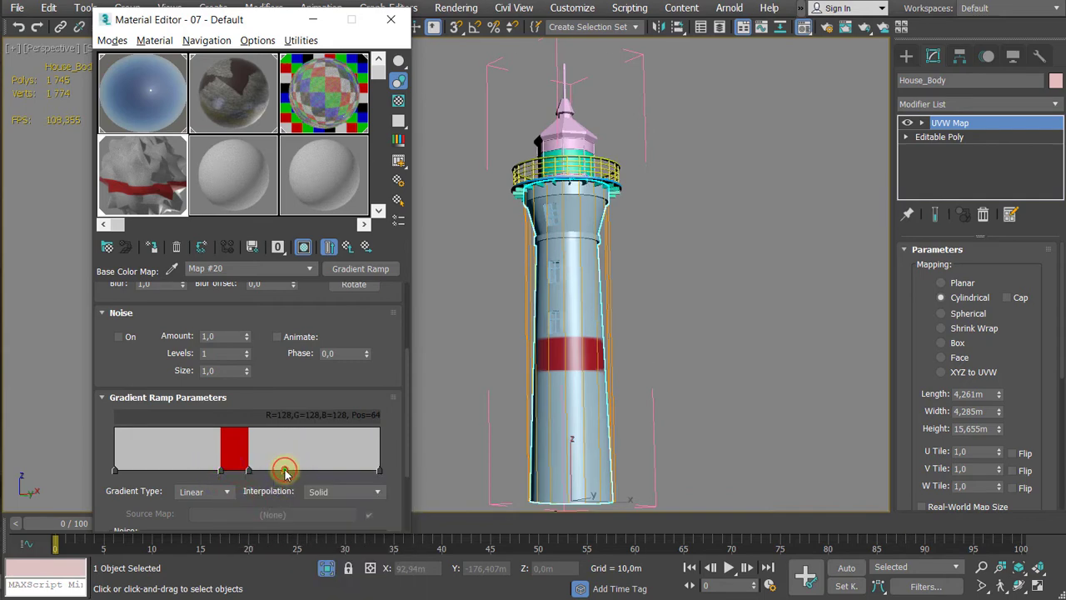
right_click(286, 473)
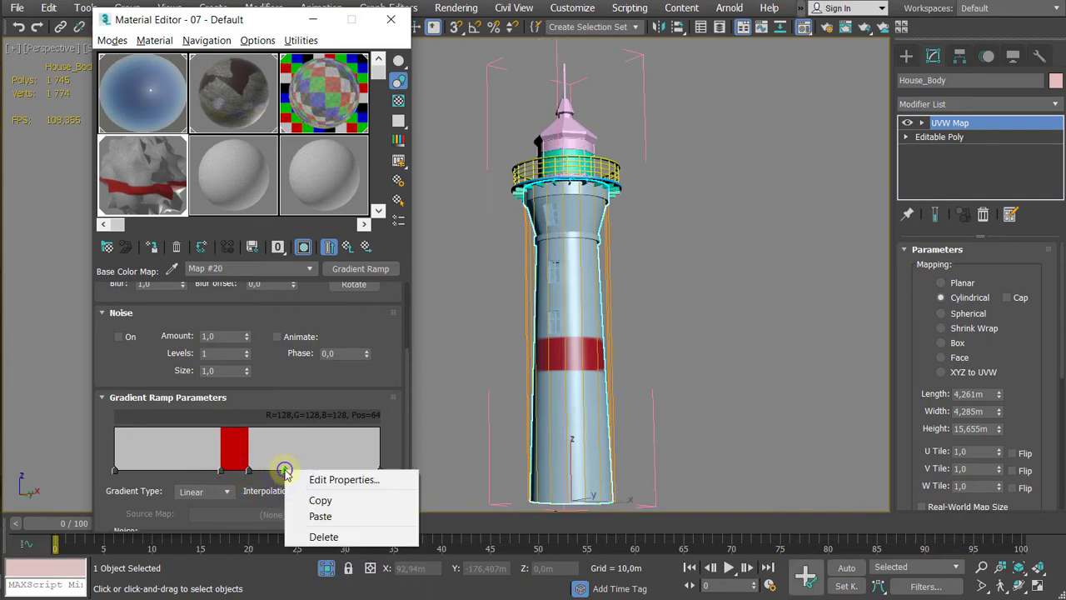
left_click(310, 511)
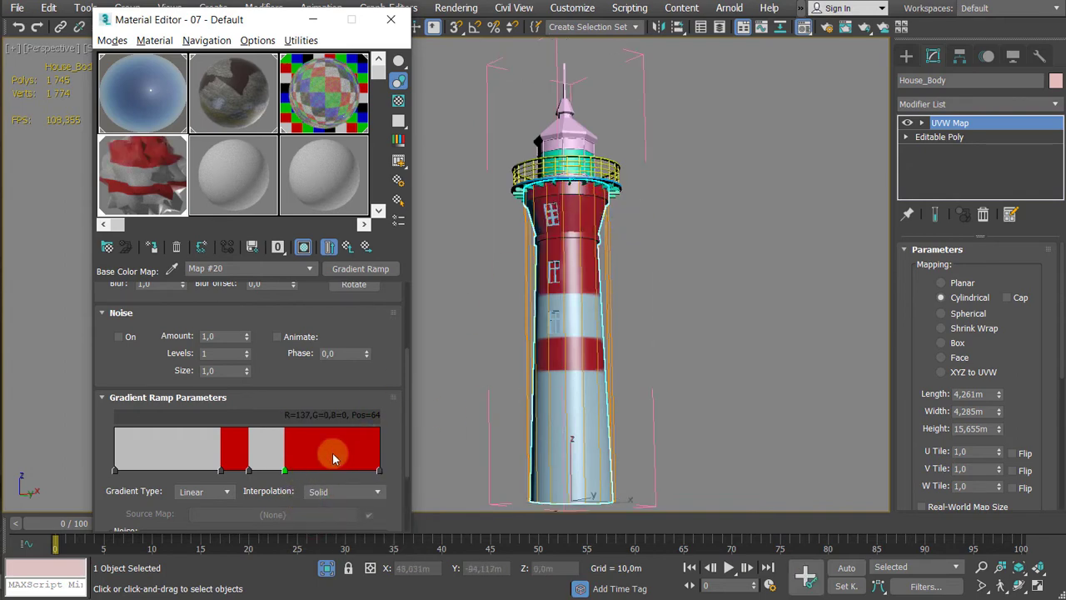
Step: Add a flag at position 76 on the gradient ramp with the grey flag's colour, and move the red flag before it to position 65
right_click(249, 473)
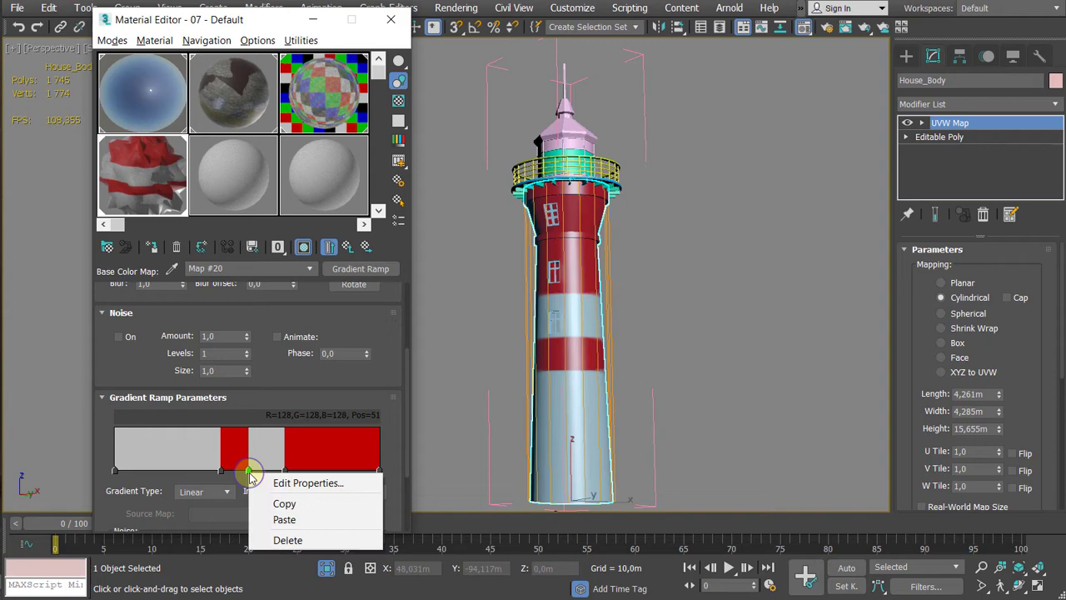
left_click(281, 503)
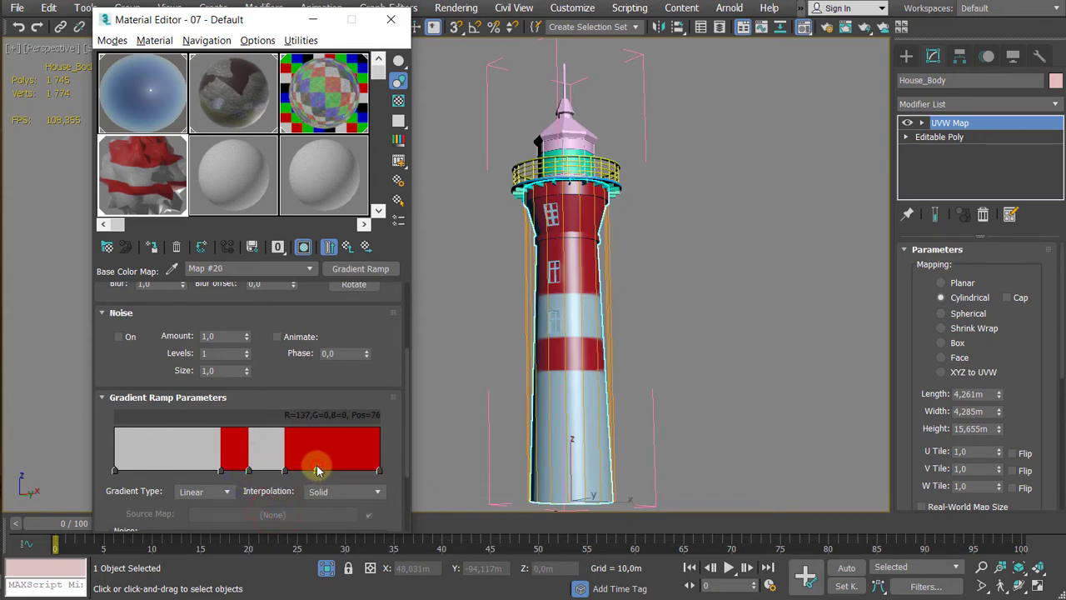
left_click(316, 472)
right_click(315, 473)
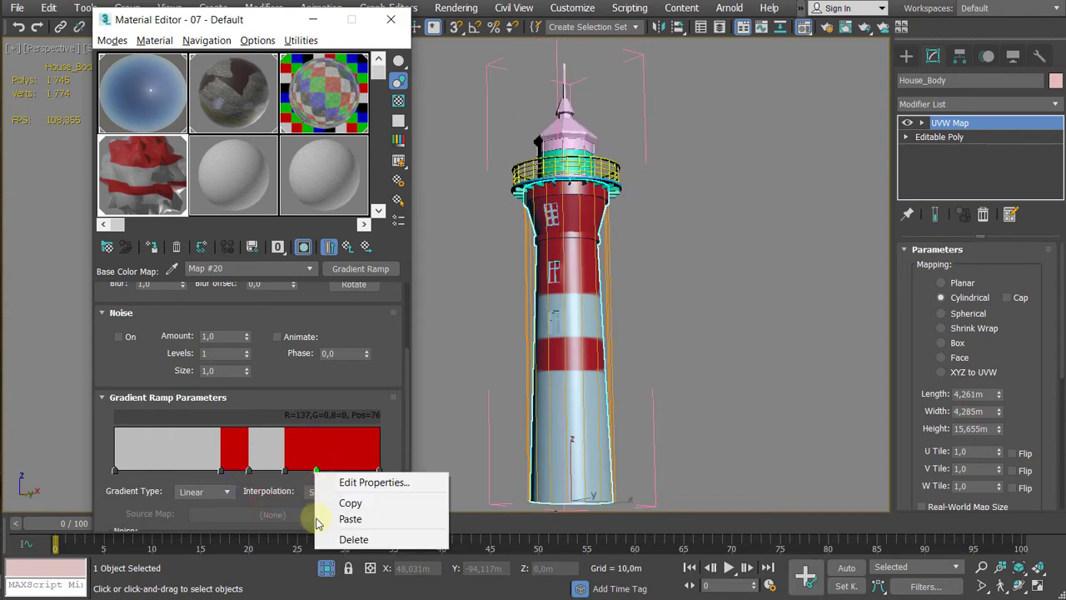
left_click(346, 518)
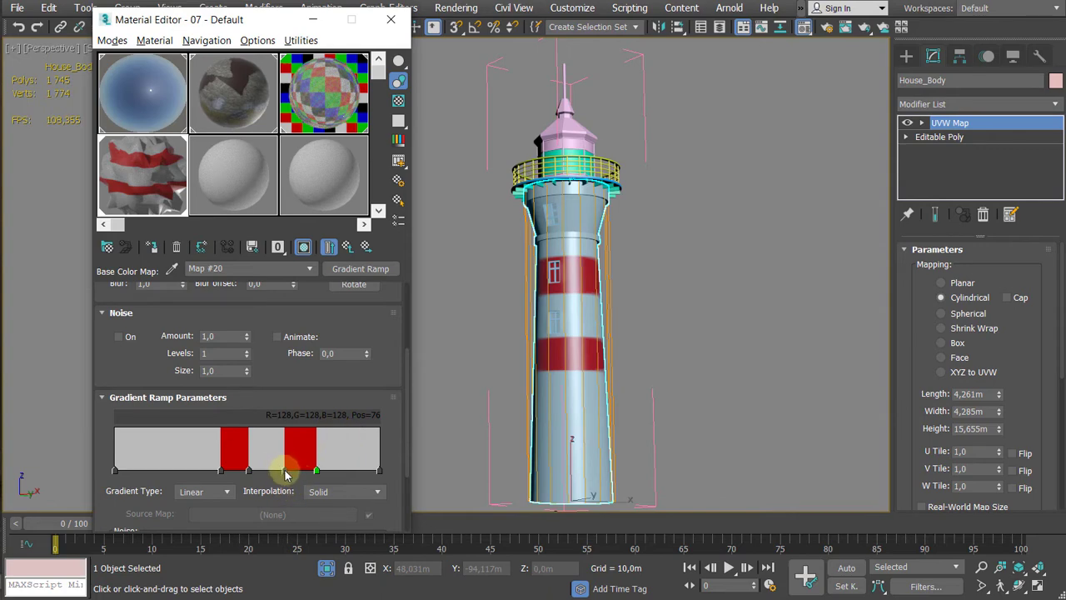
left_click_drag(288, 469, 289, 472)
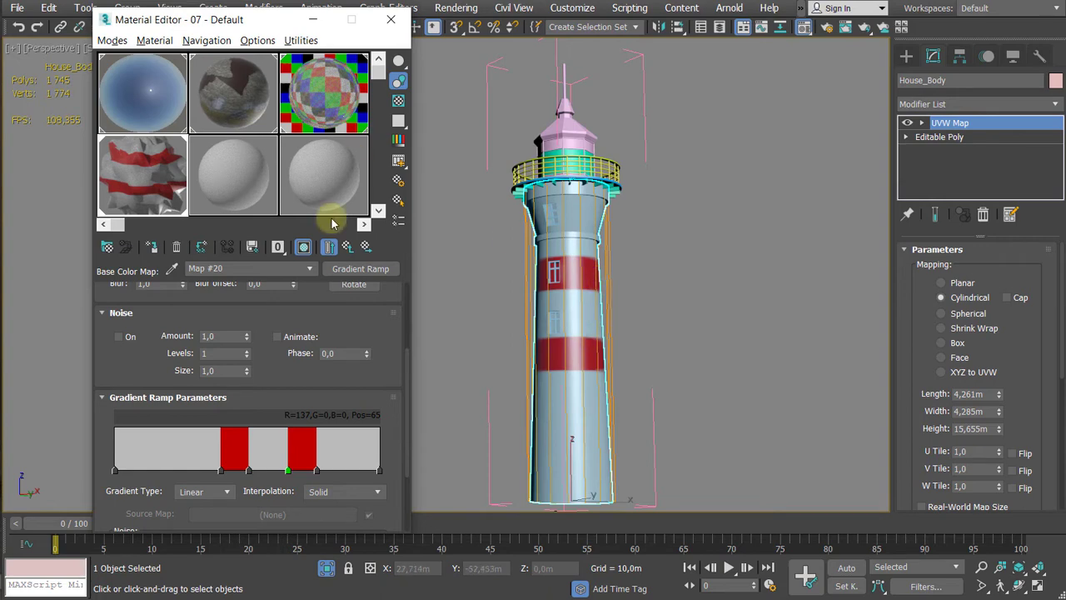
Step: Open the tower material's BrickTexture_Displacement map and display it on the tower in the viewport
left_click(346, 247)
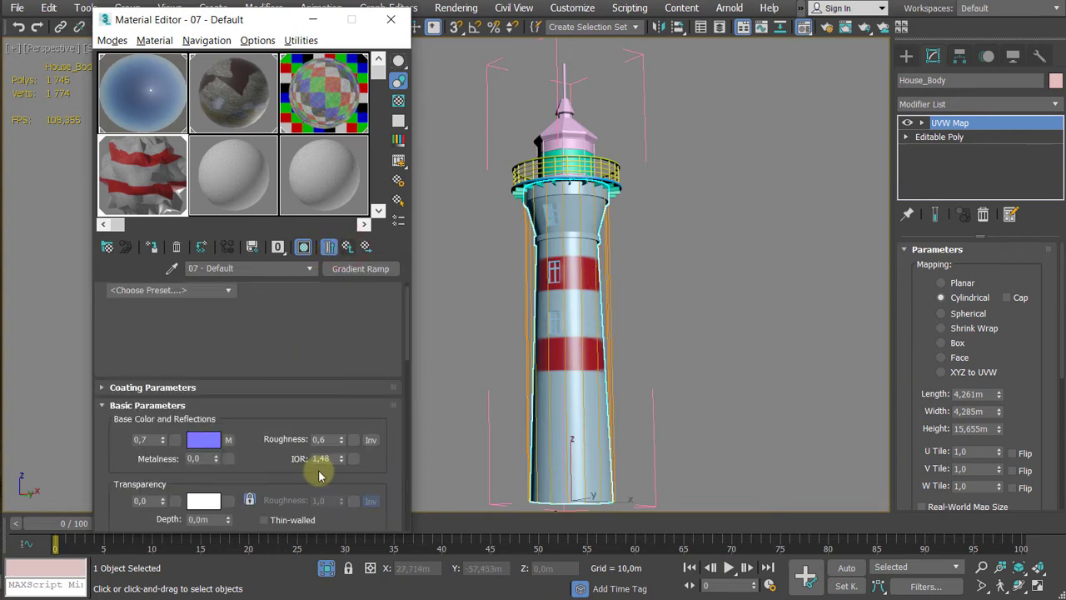
scroll(305, 395, "down", 10)
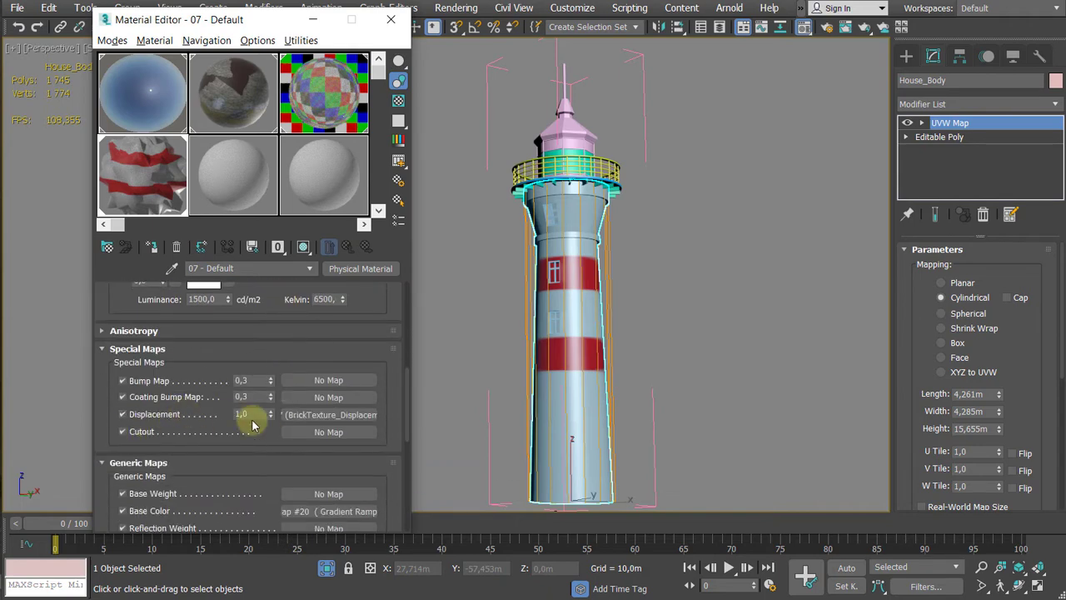
left_click(316, 415)
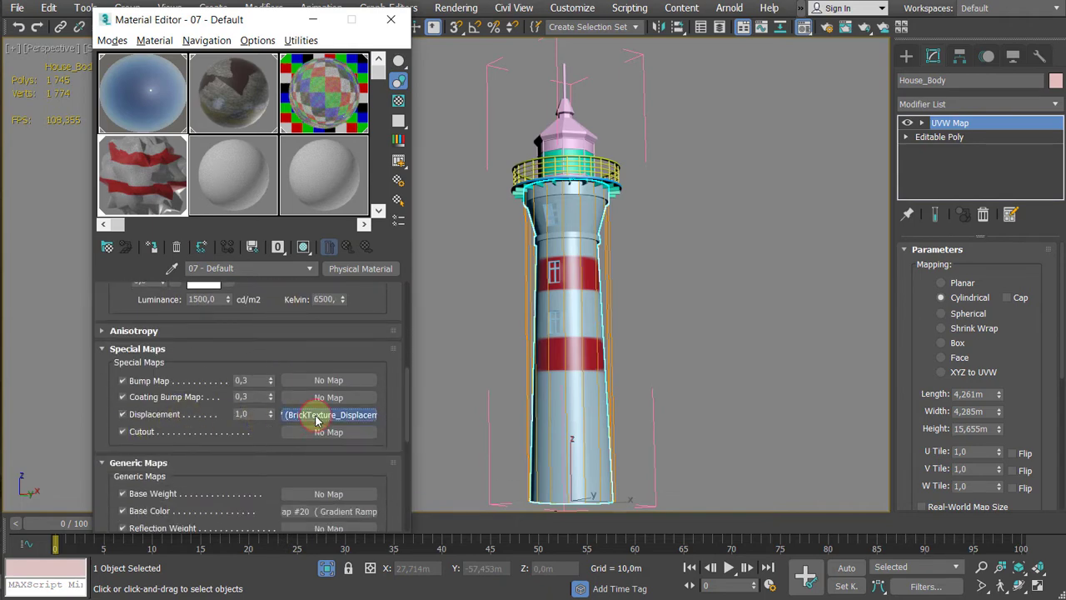
left_click(305, 247)
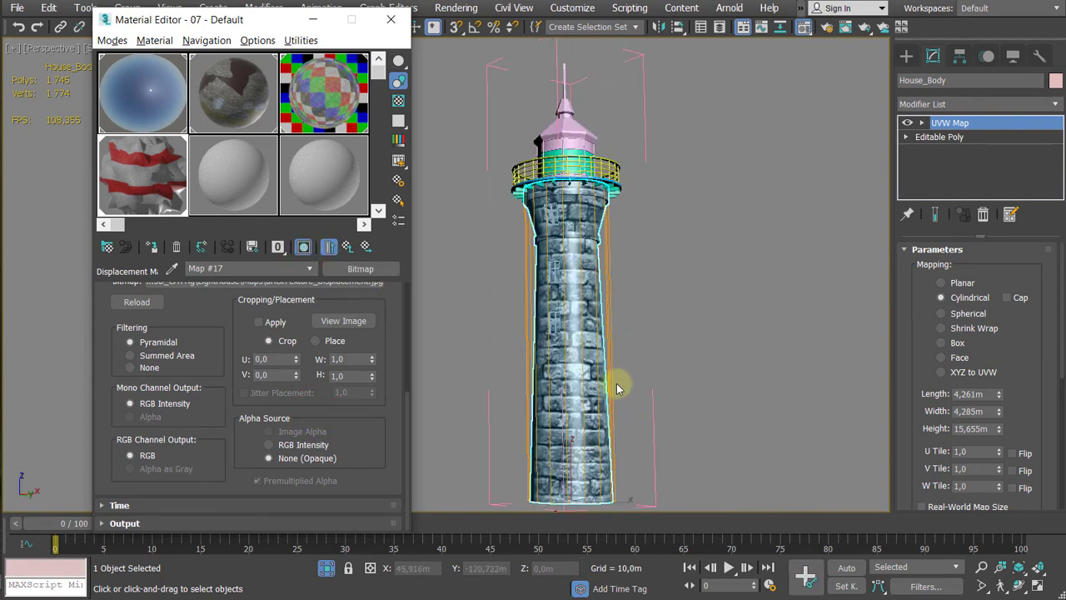
Step: Set the brick displacement map's tiling to 3 in U and 2 in V
left_click_drag(249, 313, 248, 468)
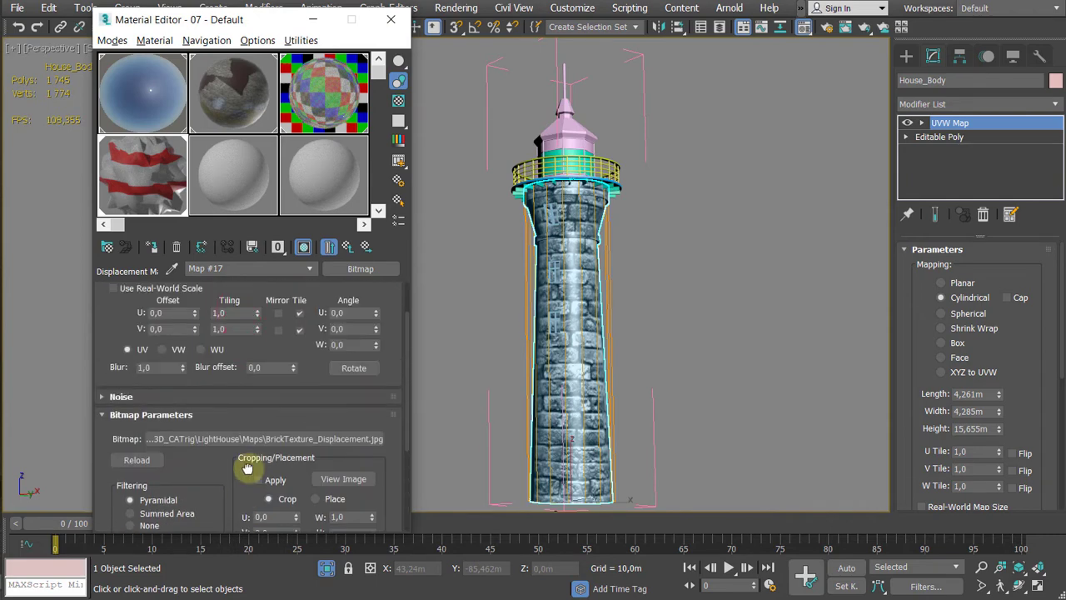
left_click(256, 314)
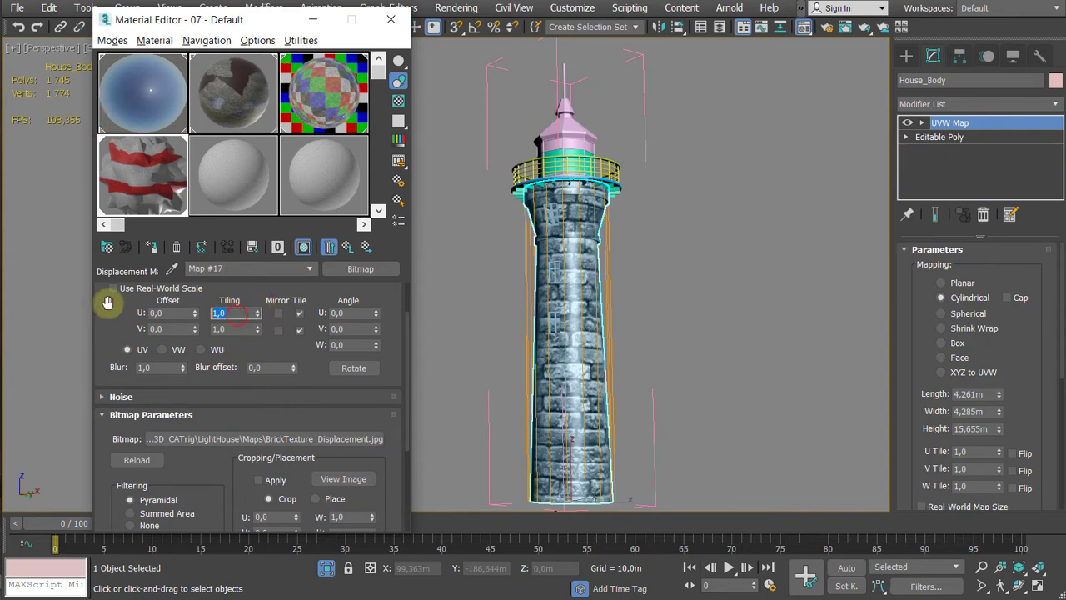
type("3")
key("Return")
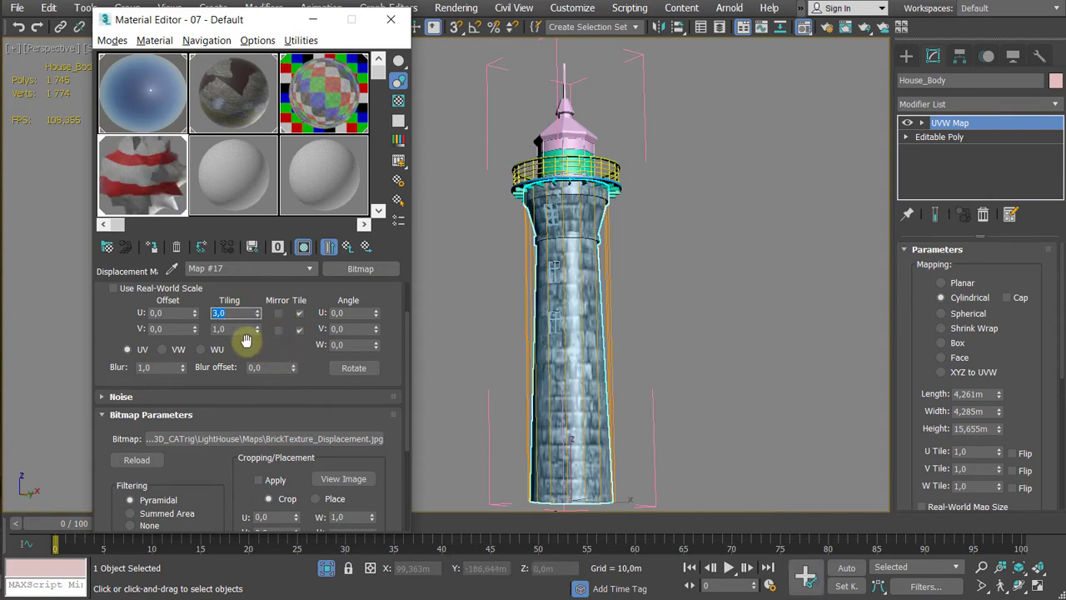
left_click(243, 329)
type("2")
key("Return")
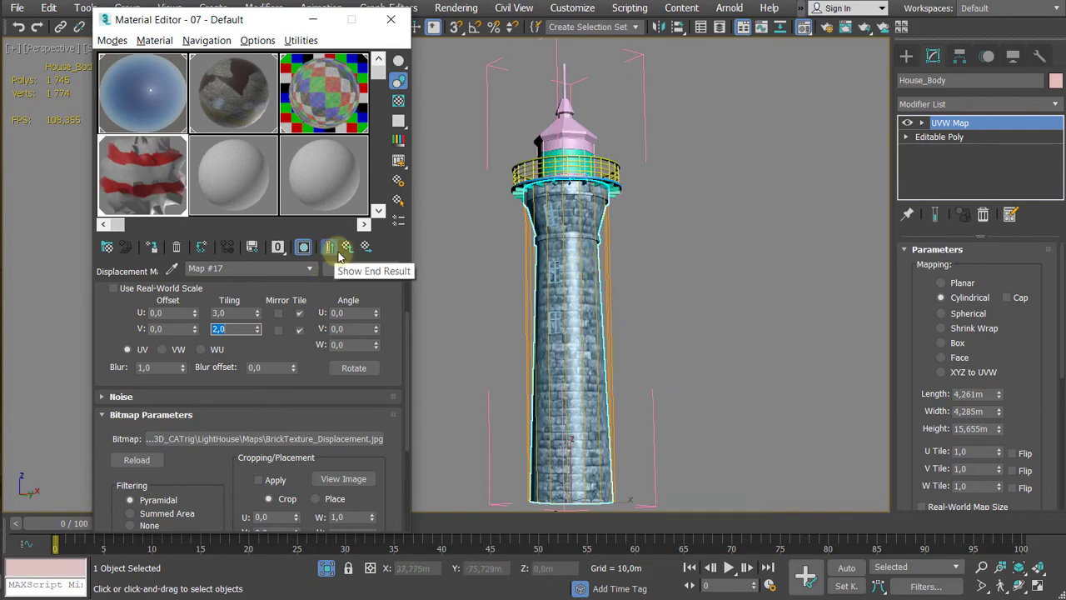
Step: Return to the tower's physical material and set its displacement map amount to 0,1
left_click(350, 252)
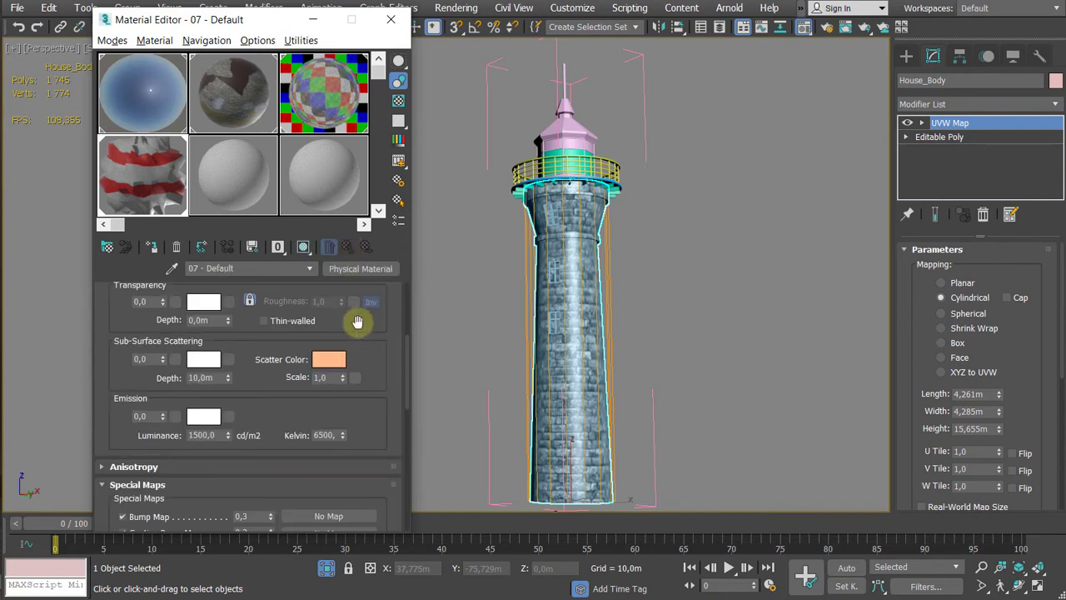
scroll(363, 309, "down", 1)
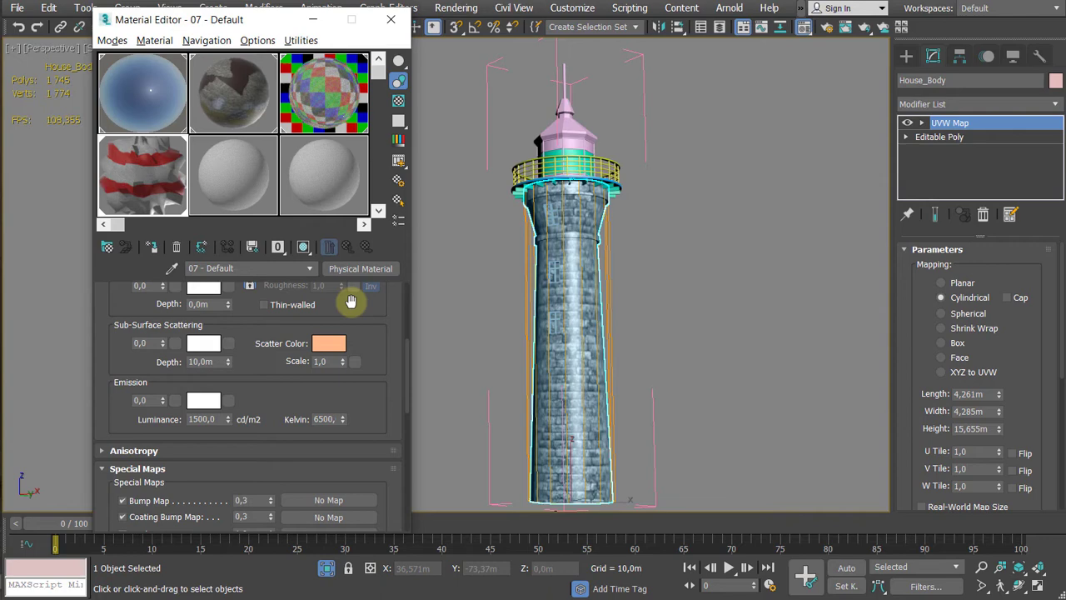
left_click_drag(350, 302, 351, 142)
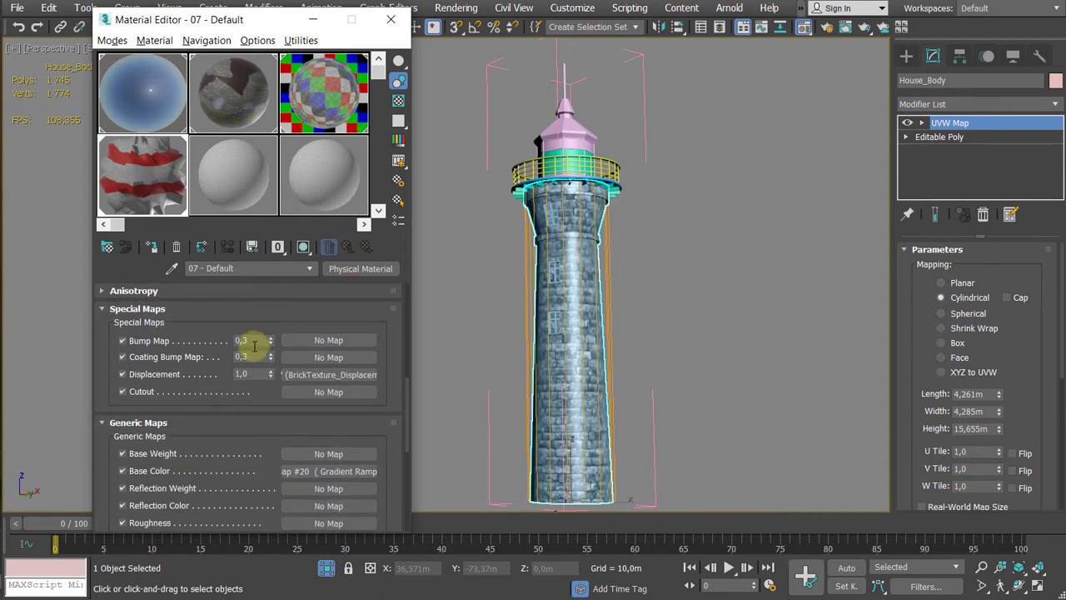
double_click(258, 374)
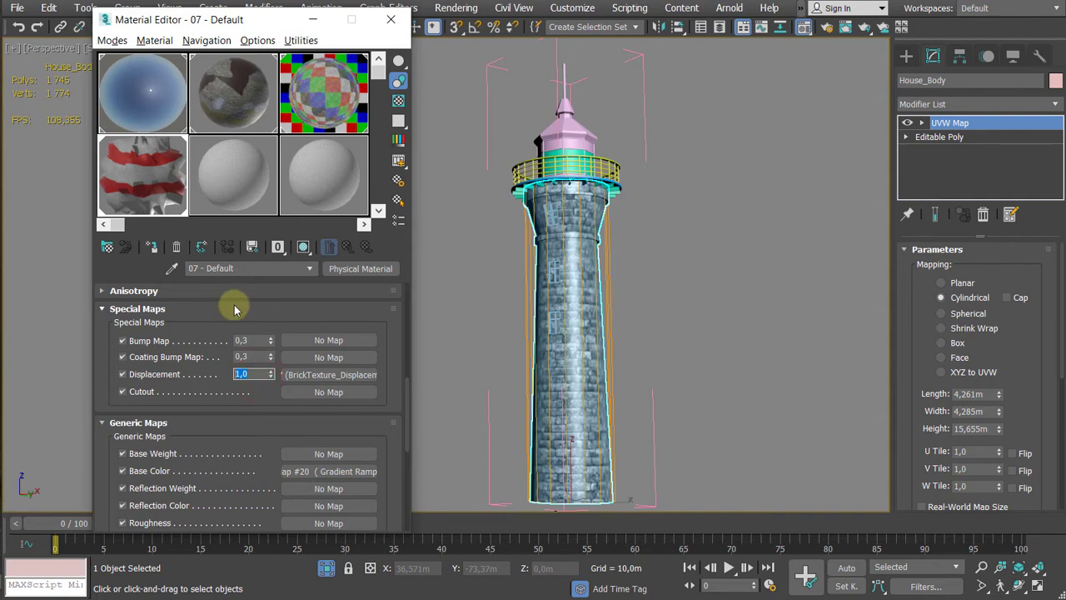
type("0,1")
key("Return")
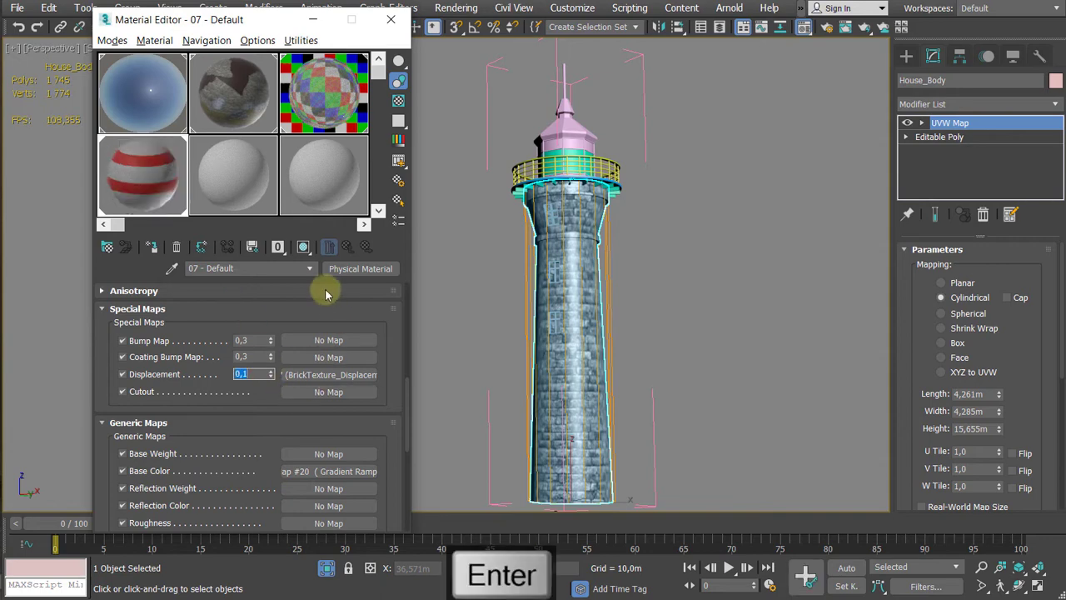
left_click(320, 291)
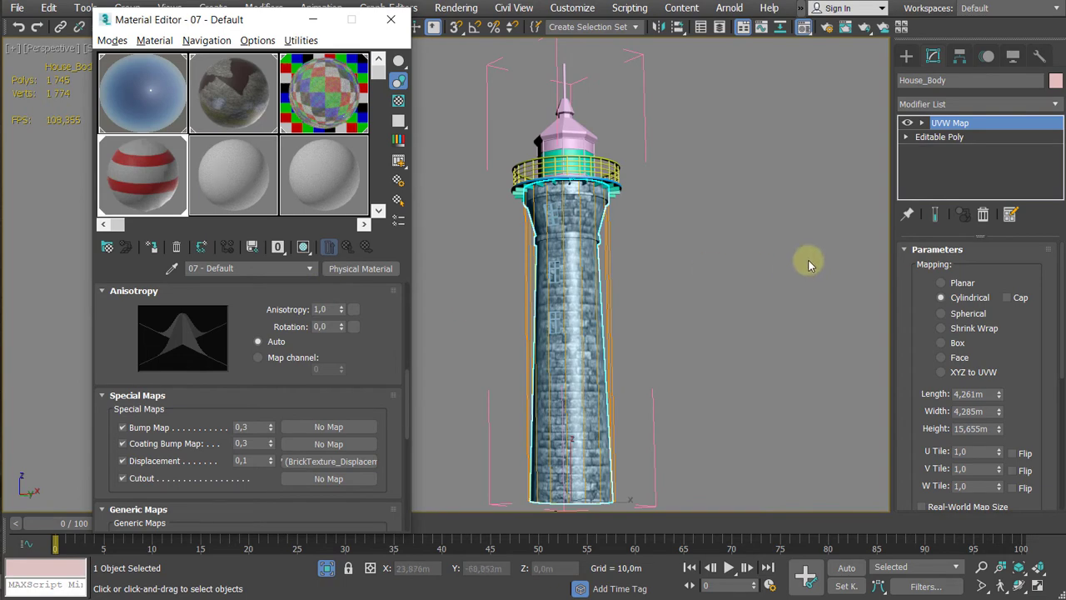
Step: Add a TurboSmooth modifier to House_Body above the UVW Map and check the mesh density in wireframe
left_click(950, 102)
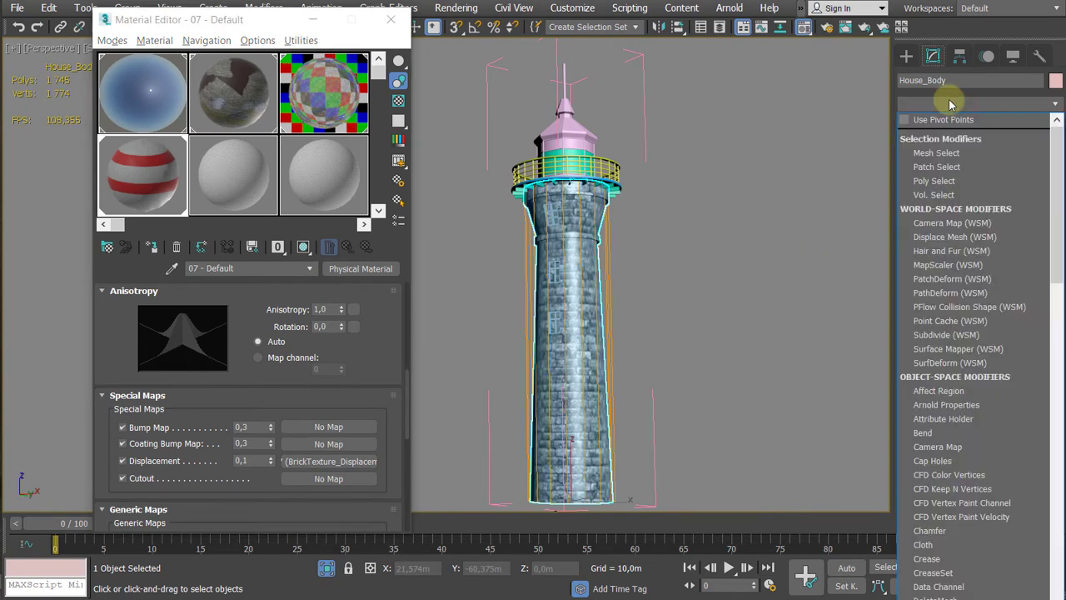
scroll(945, 392, "down", 15)
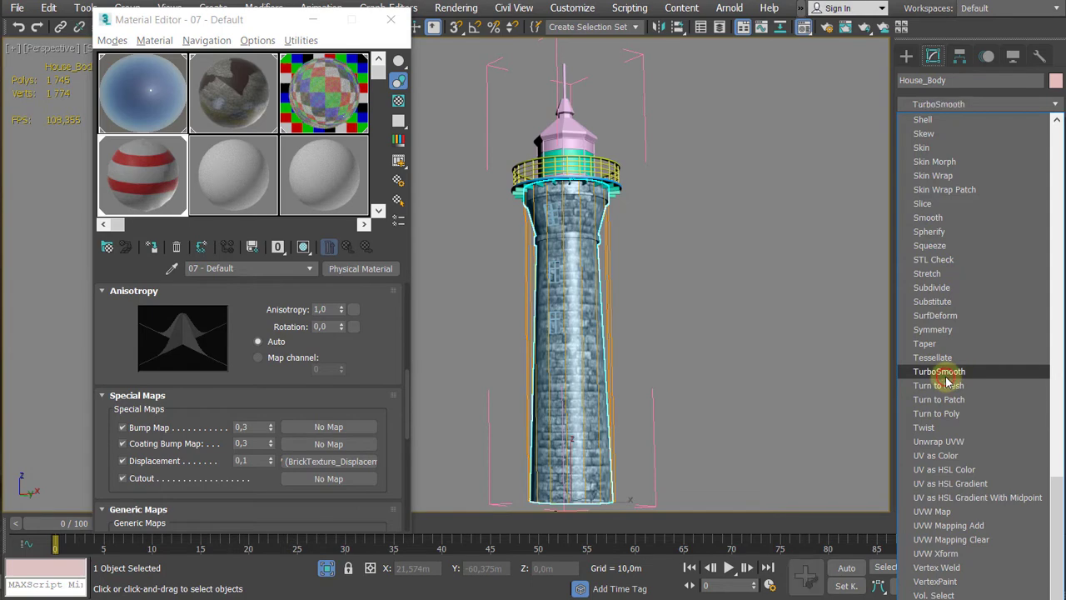
left_click(945, 374)
key("F3")
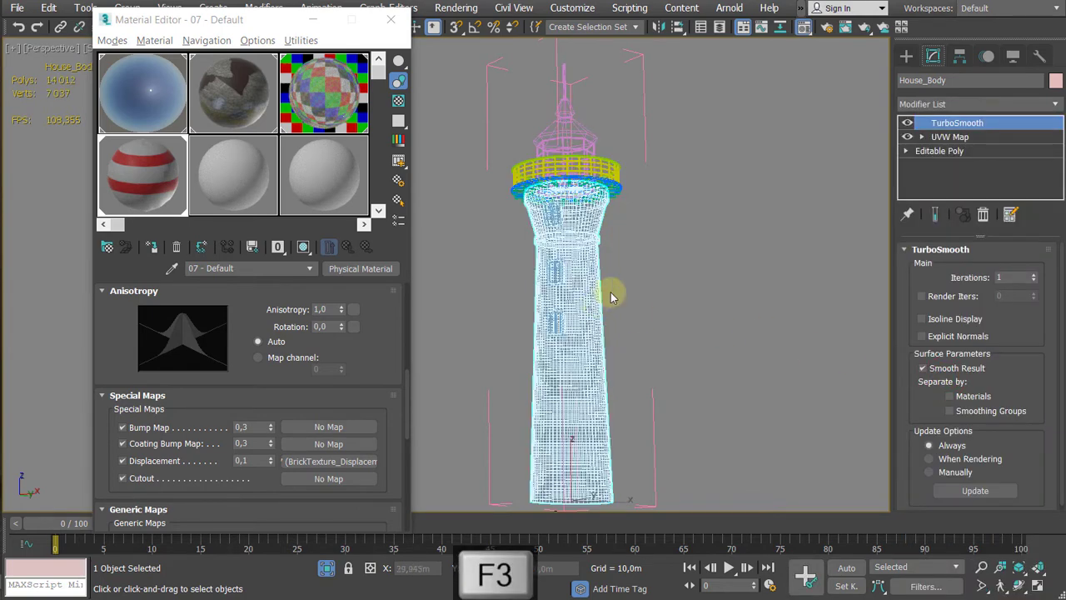
key("F3")
key("F3")
key("F3")
key("F3")
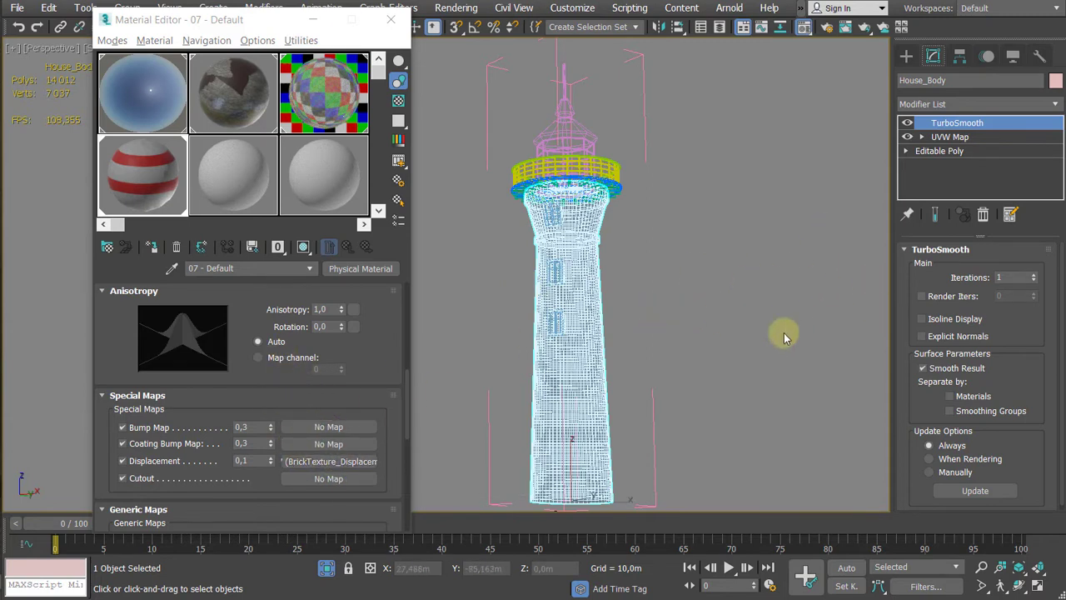
Step: Set TurboSmooth to 2 iterations and separate its surface by smoothing groups
left_click(1034, 274)
key("F3")
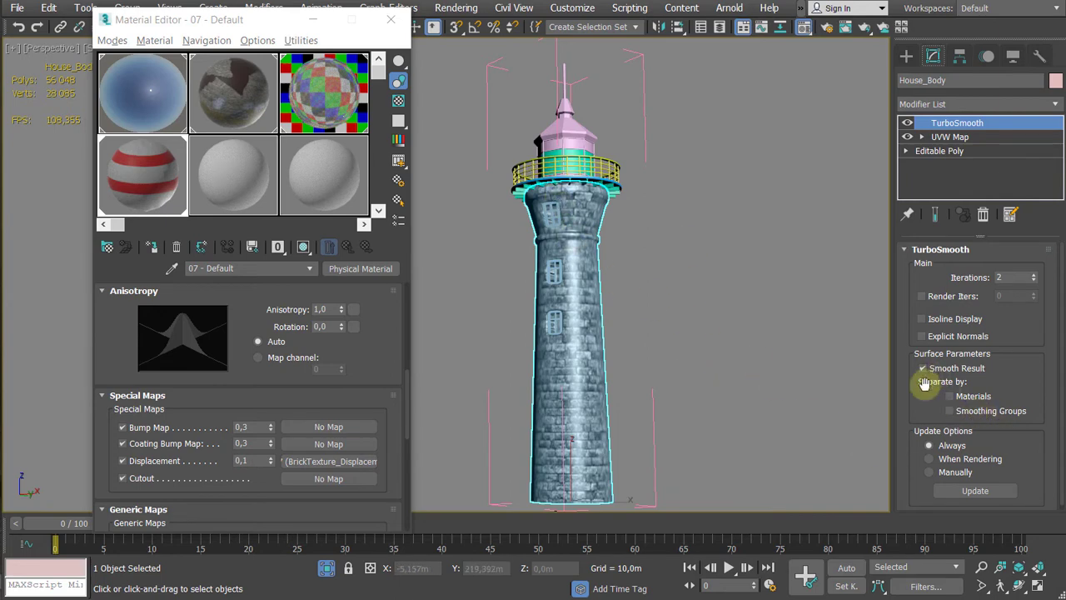
left_click(953, 410)
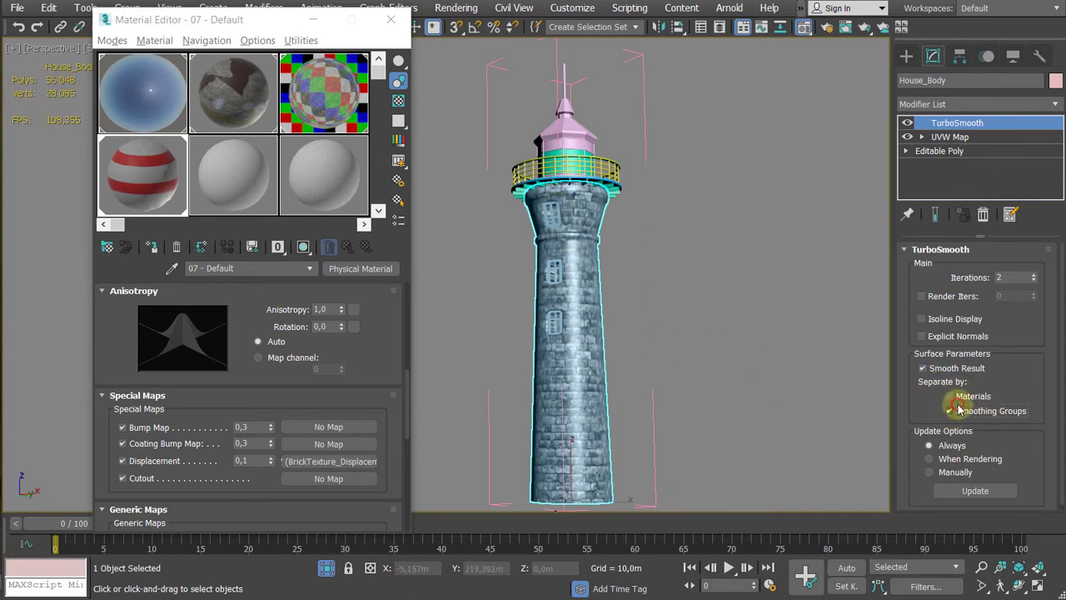
key("F3")
key("F3")
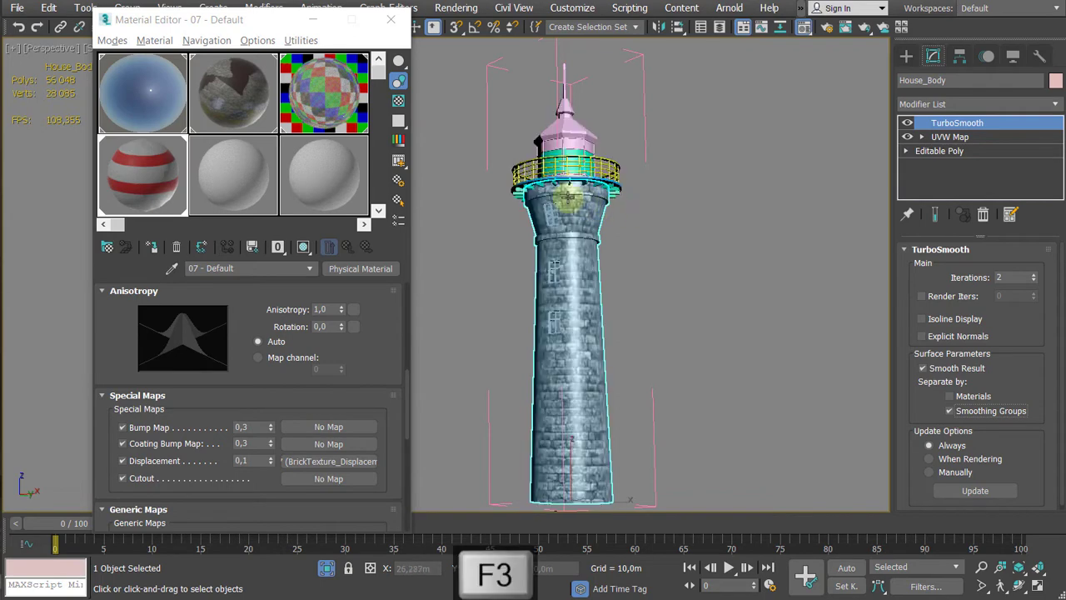
Step: Turn TurboSmooth off in the viewport only and deselect the tower body
right_click(910, 124)
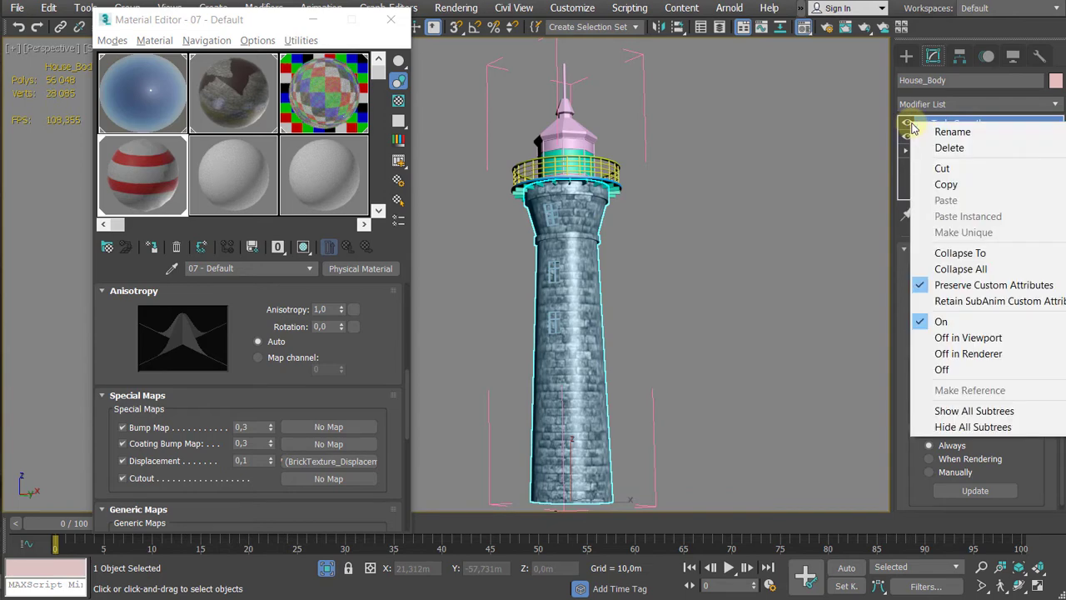
left_click(945, 337)
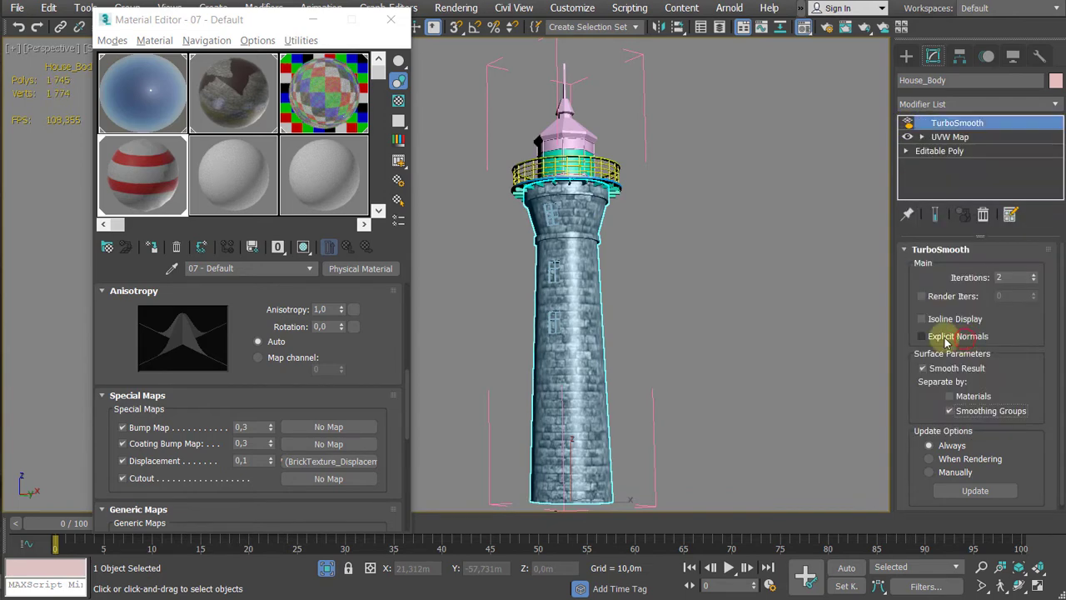
left_click(723, 304)
Step: Close the Material Editor, exit isolation to bring back the full scene, and view it through PhysCamera001
left_click(391, 19)
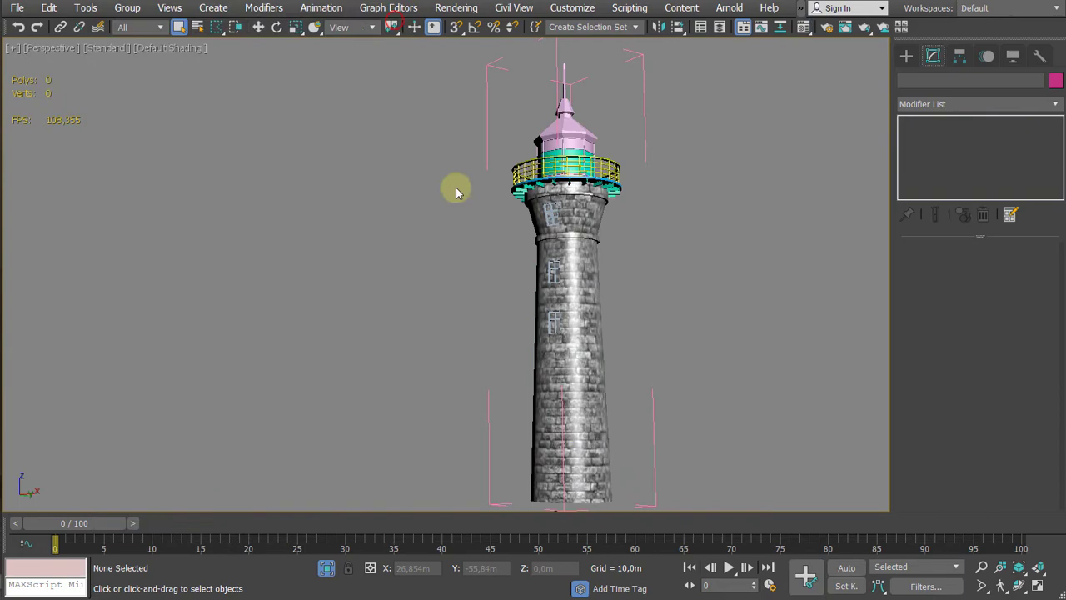
left_click(326, 570)
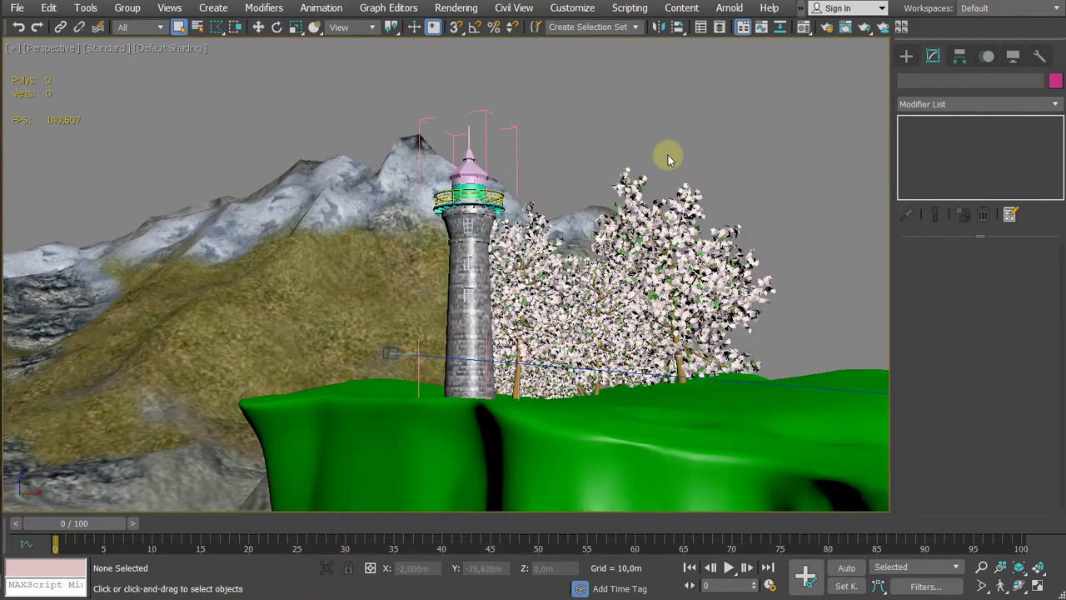
key("c")
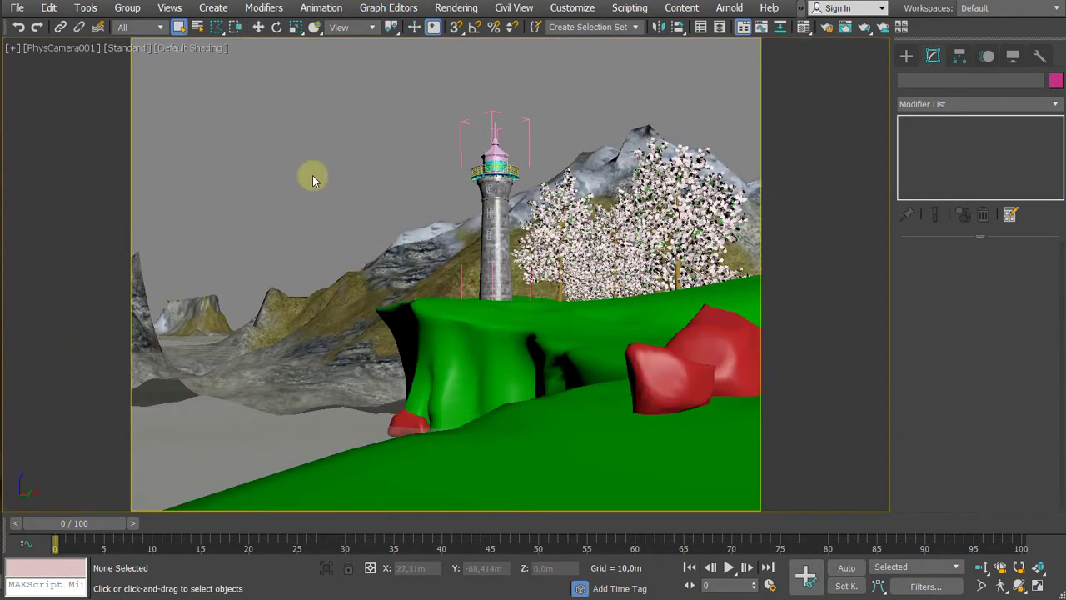
Step: Display the 07 - Default material's striped base color on the tower in the viewport instead of the brick map
key("m")
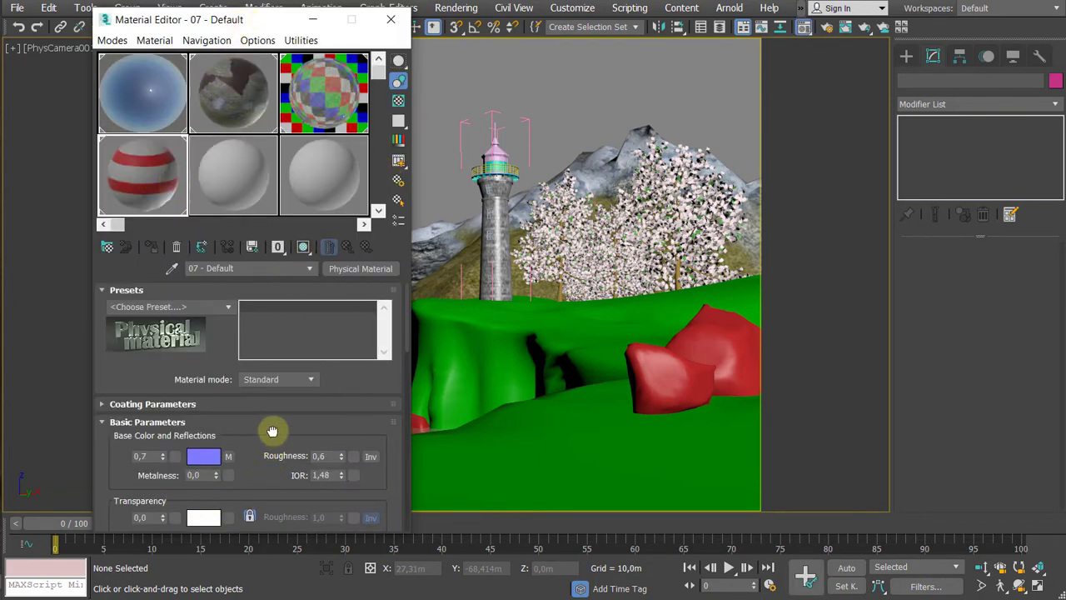
scroll(272, 431, "down", 3)
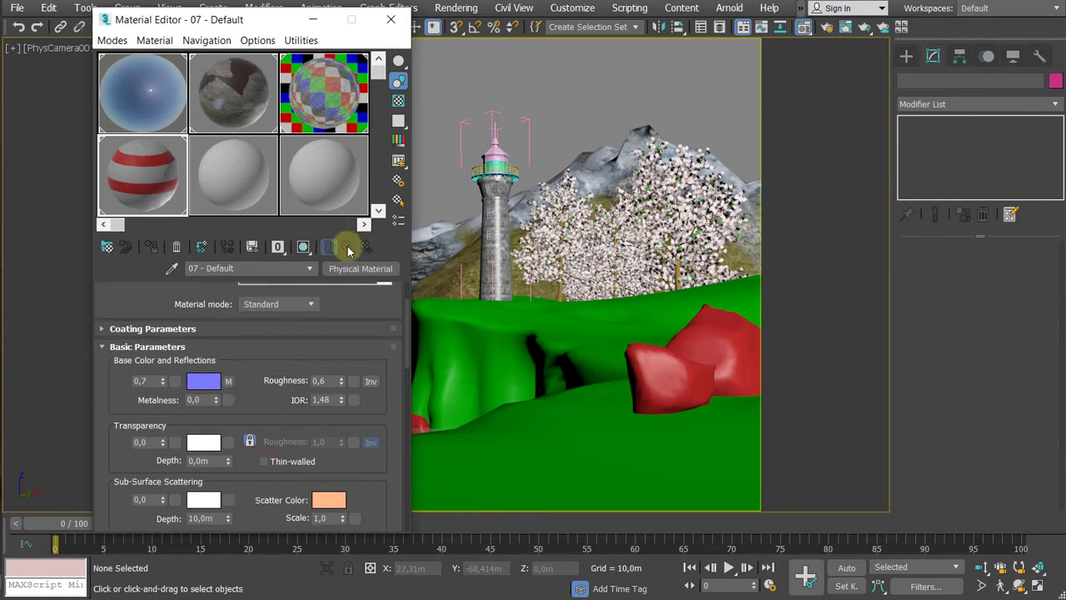
left_click(304, 247)
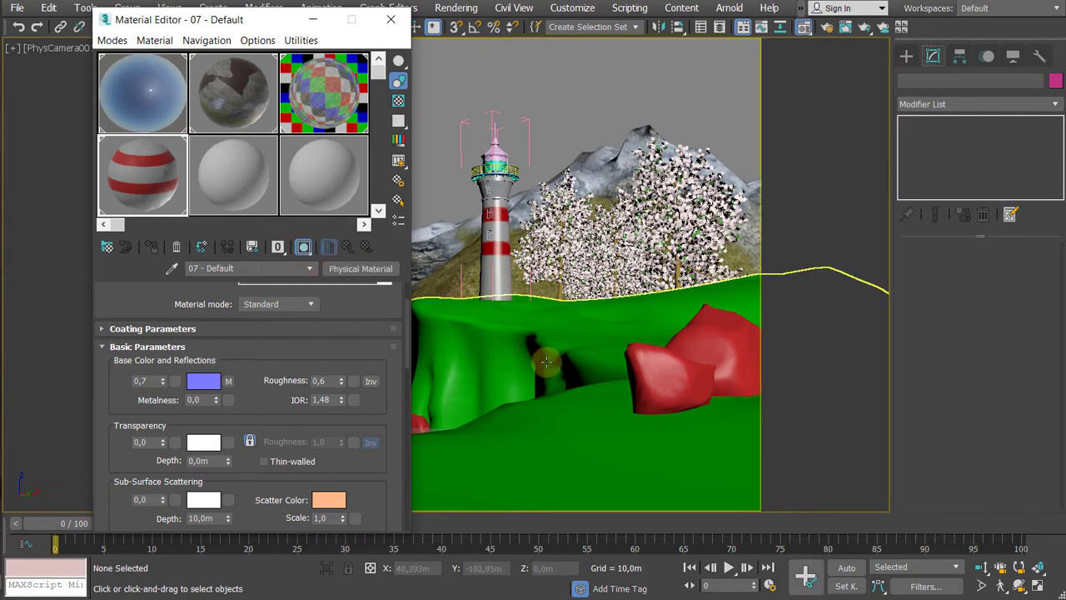
left_click(391, 19)
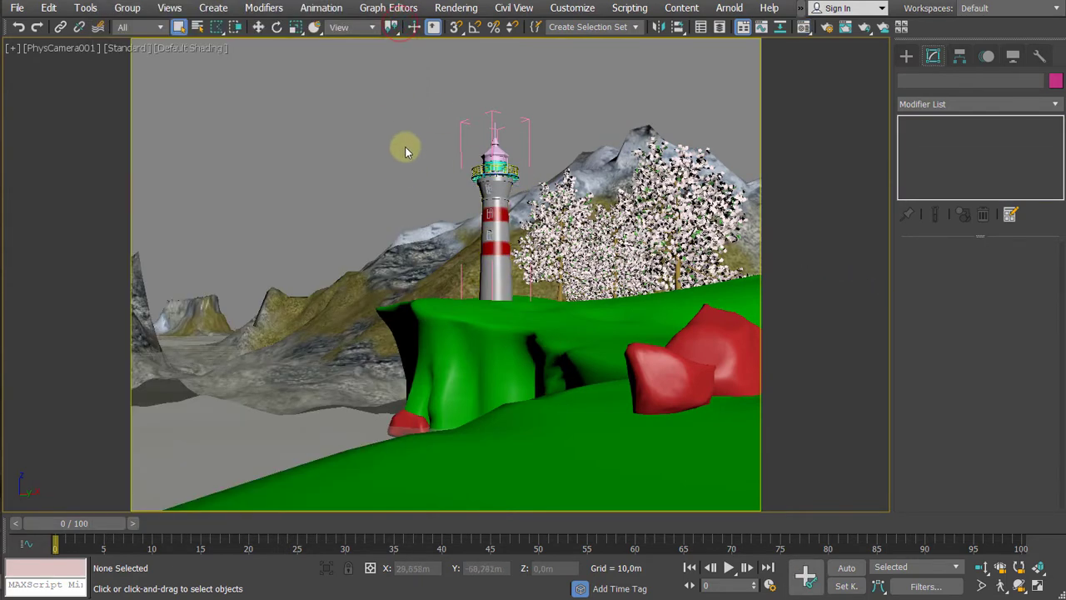
Step: Unhide all objects in the scene, including the water plane, and display edged faces in the camera view
right_click(359, 168)
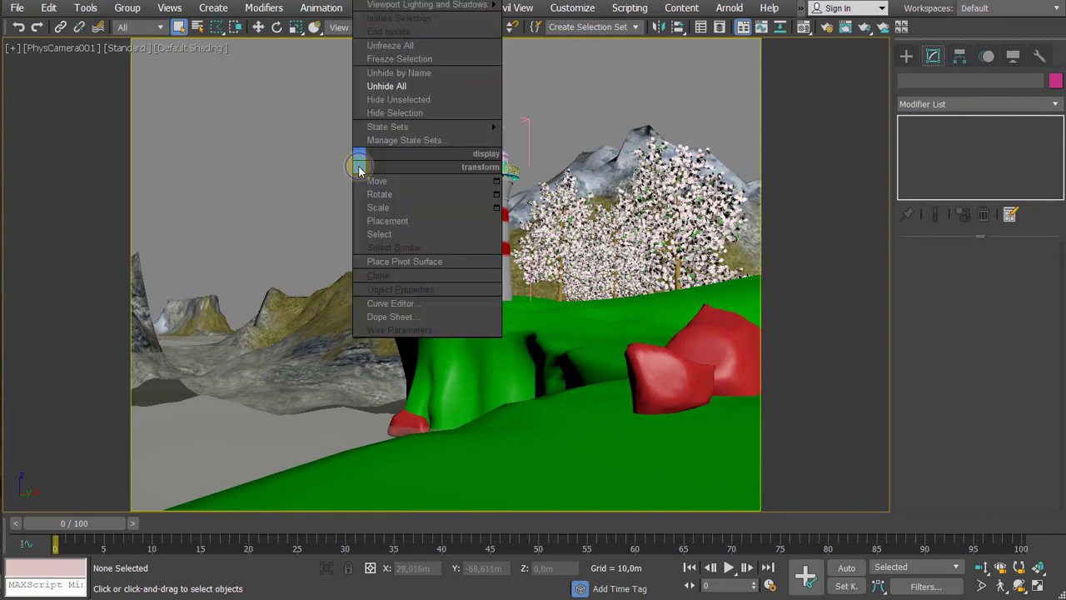
left_click(380, 87)
left_click(248, 416)
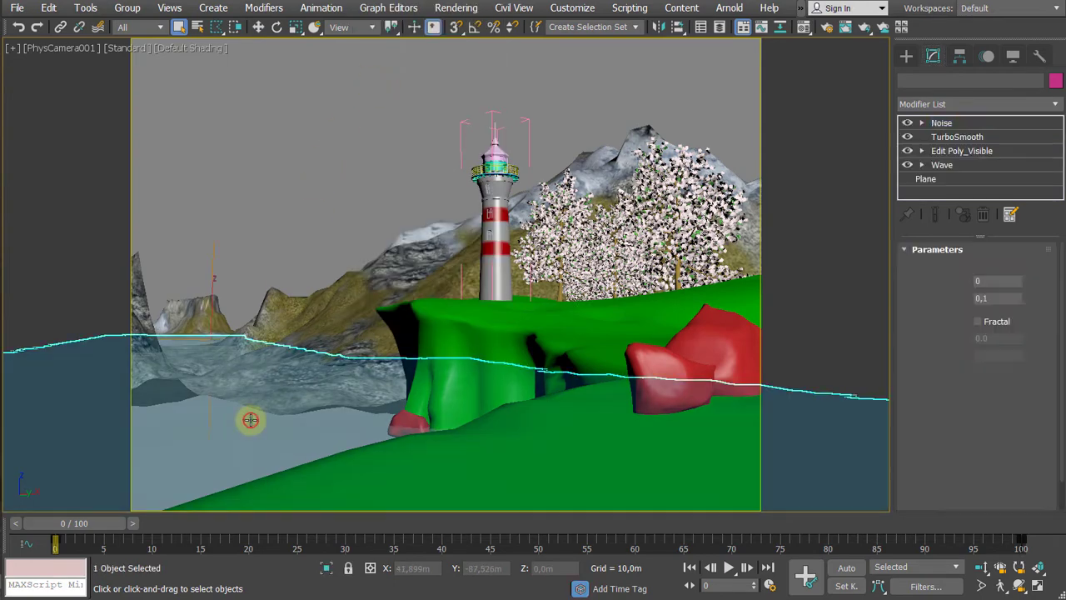
key("F4")
key("F4")
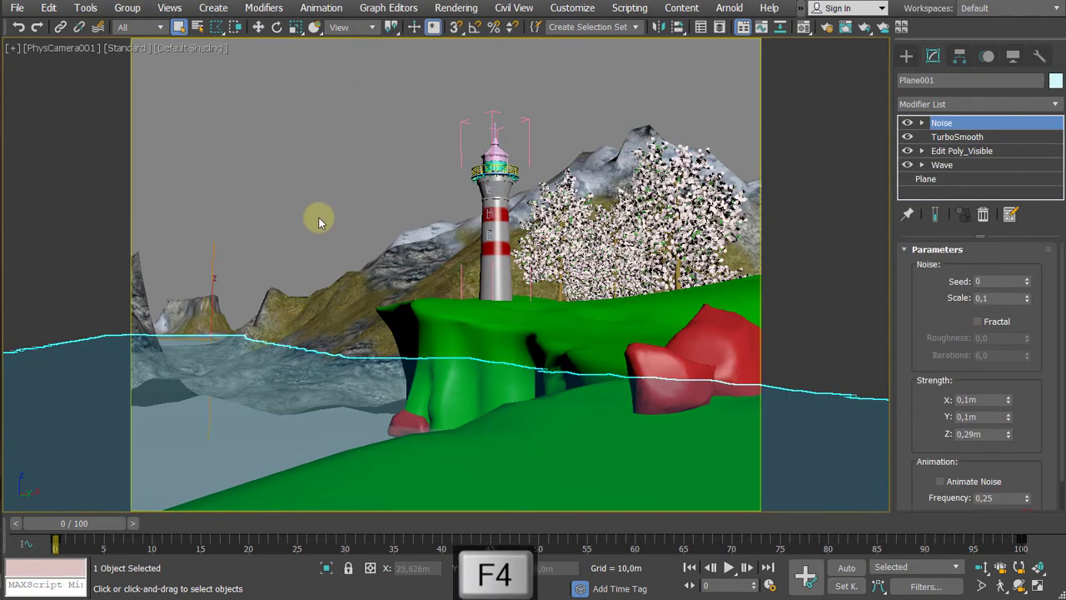
left_click(317, 215)
key("F4")
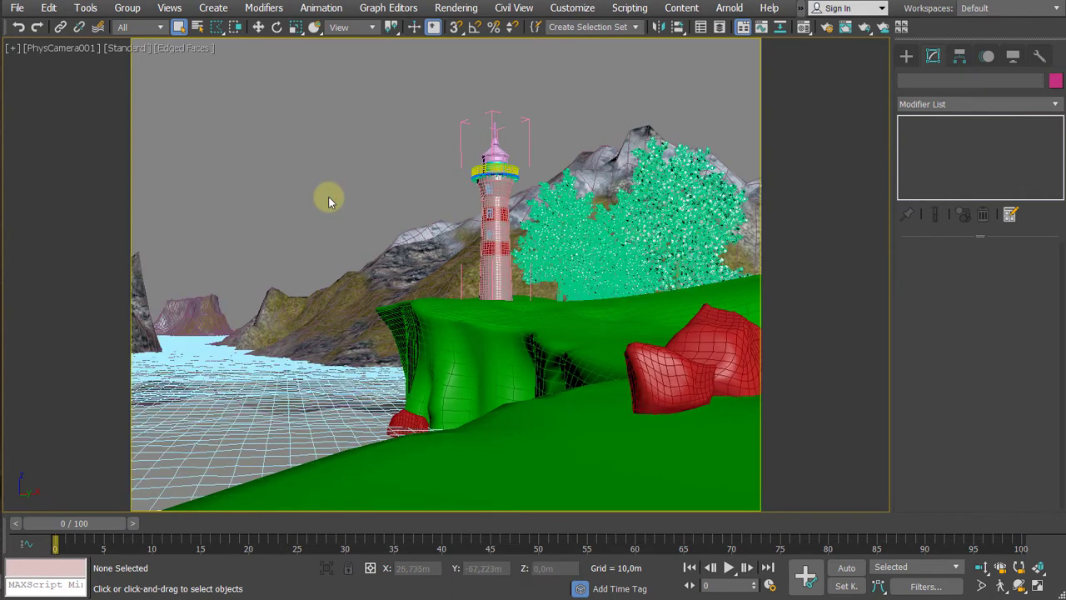
Step: Run a test render of PhysCamera001 with the ART Renderer, cancel it, and close the rendered frame window
key("F10")
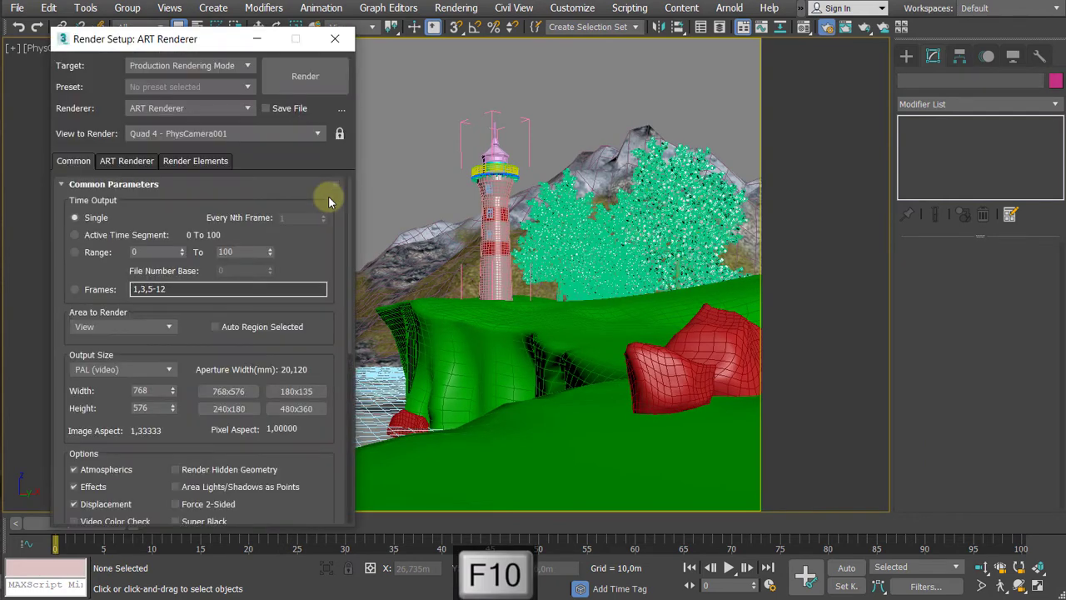
left_click(293, 77)
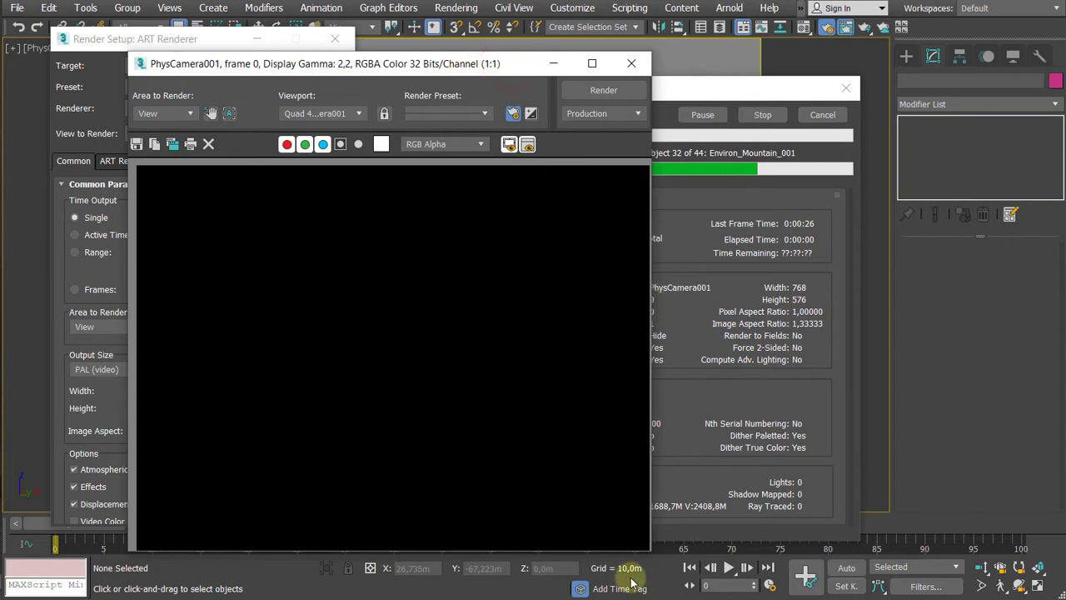
scroll(564, 327, "down", 1)
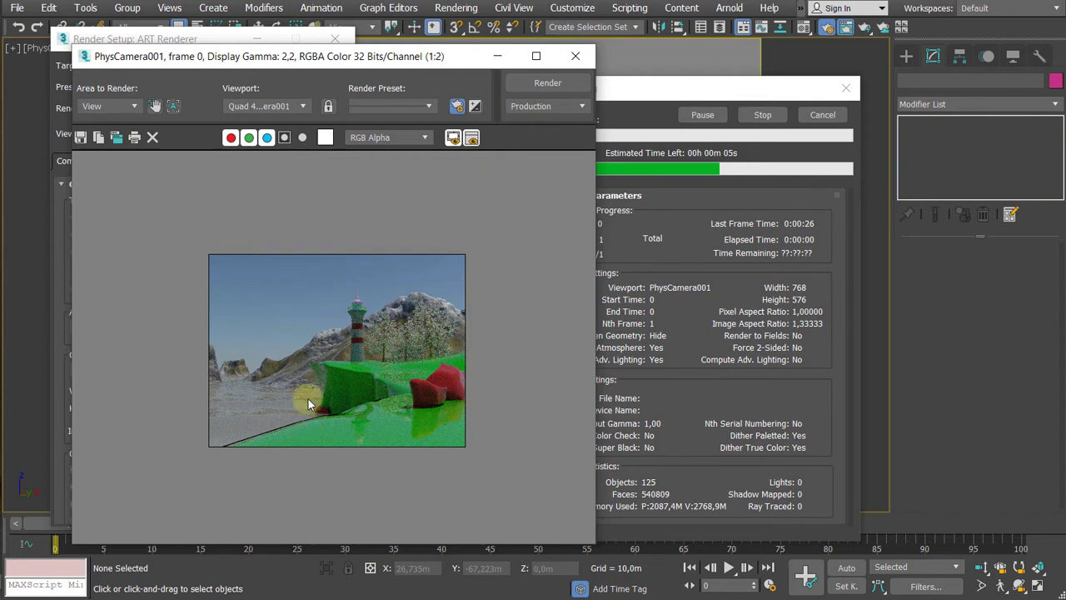
left_click(822, 115)
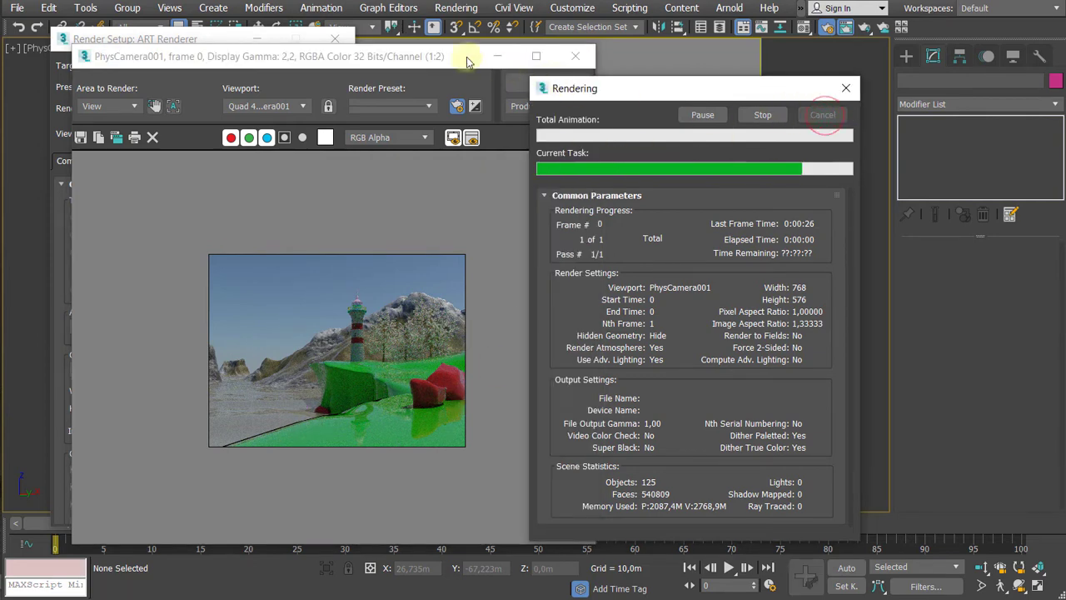
left_click(575, 56)
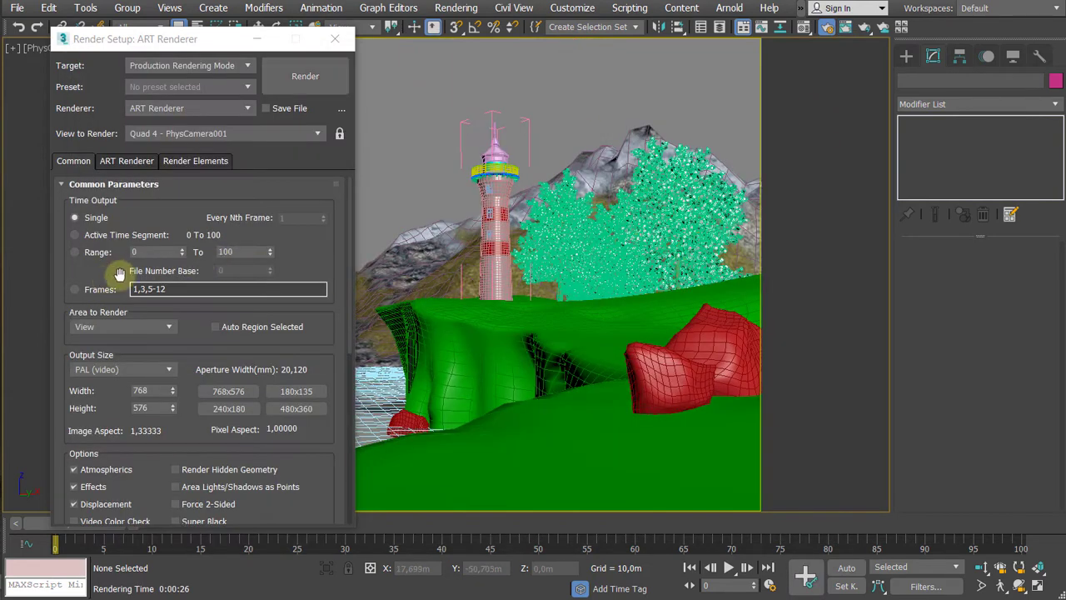
Step: Set the render output size to the HDTV (video) preset at 1920 x 1080
left_click(121, 372)
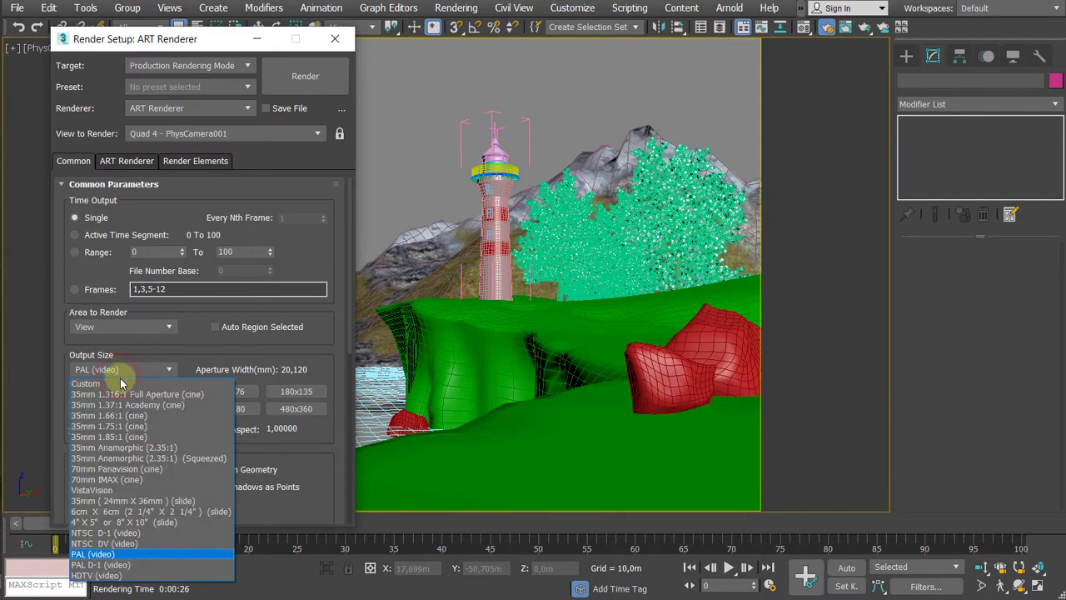
left_click(115, 575)
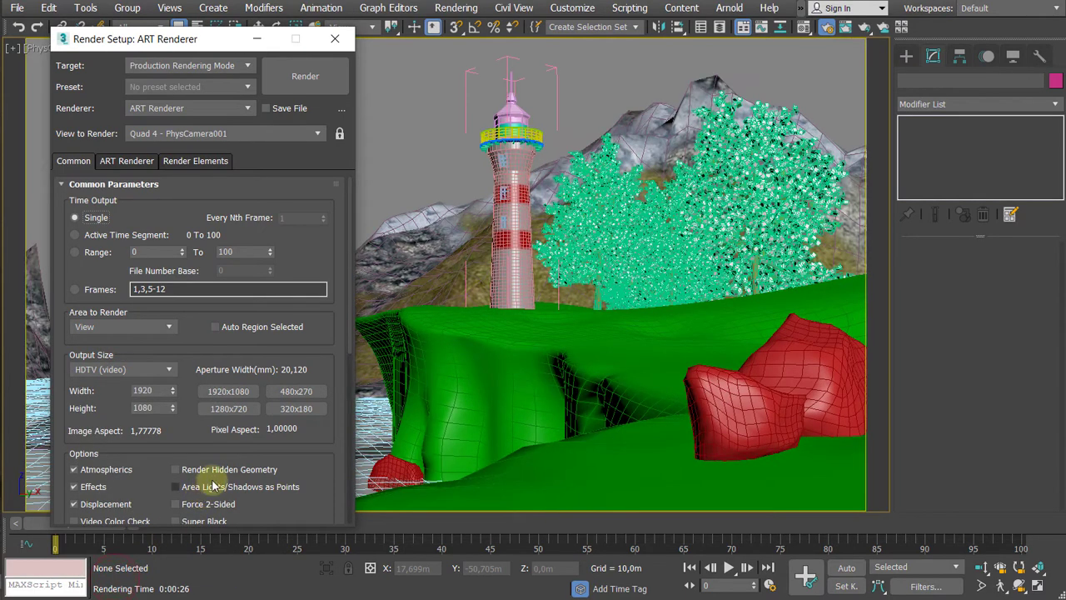
left_click(212, 39)
left_click_drag(212, 39, 219, 37)
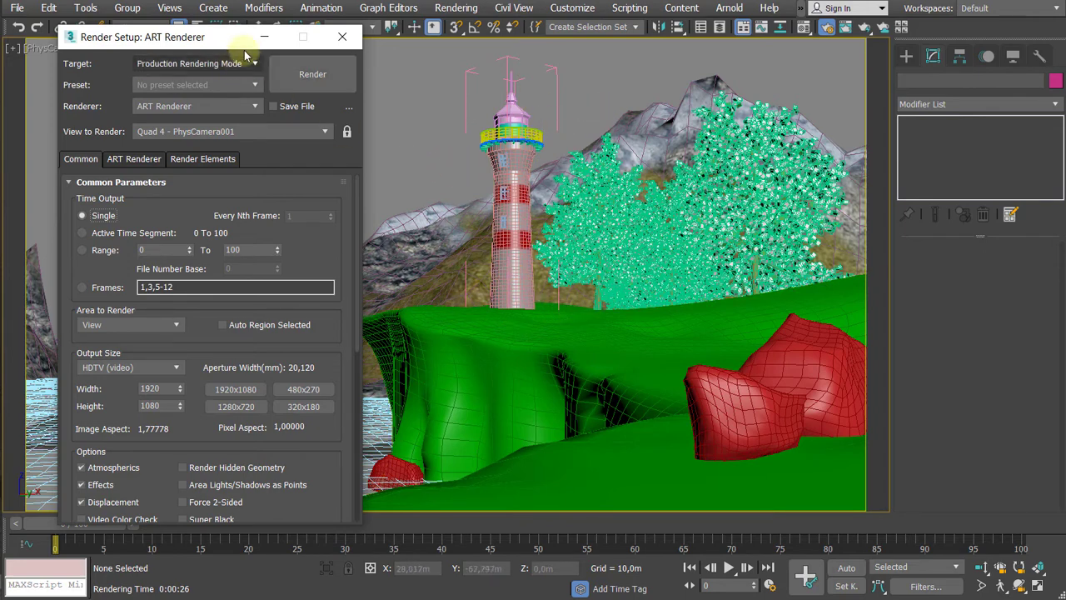
Step: Reopen the rendered frame window and set the area to render to Region
left_click(457, 9)
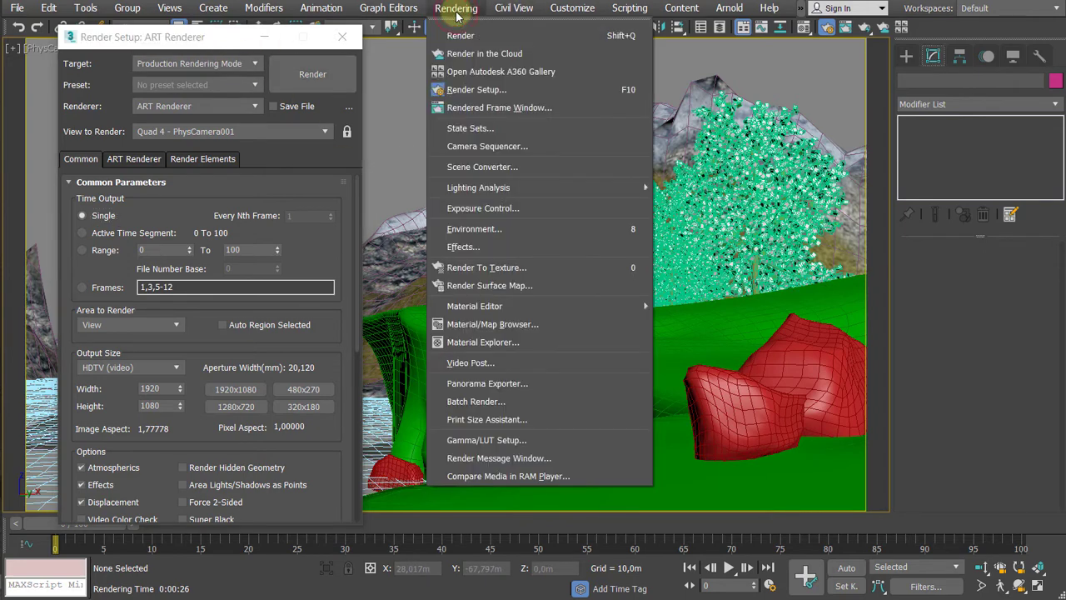
left_click(498, 108)
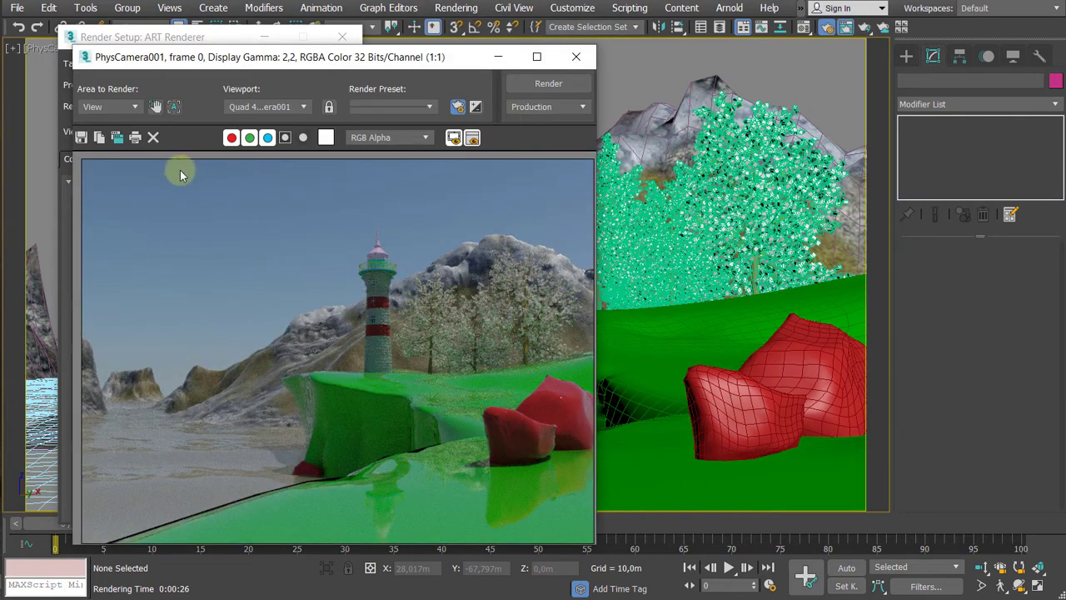
left_click(107, 106)
left_click(114, 142)
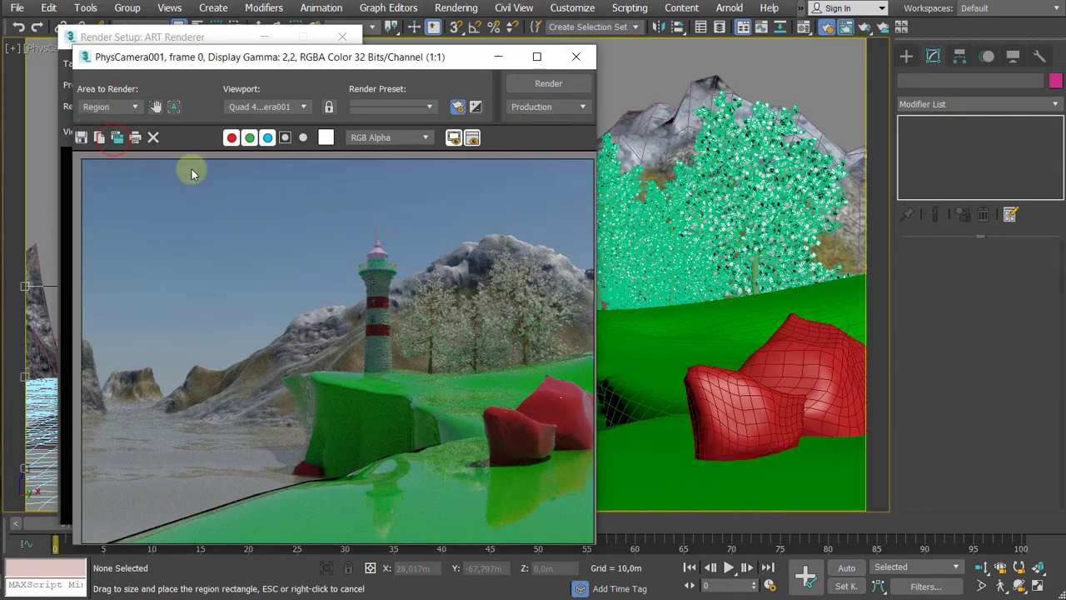
Step: Move and resize the render region in the camera view so it closely frames the lighthouse and its cliff top
left_click_drag(431, 60, 785, 124)
left_click_drag(842, 147, 933, 196)
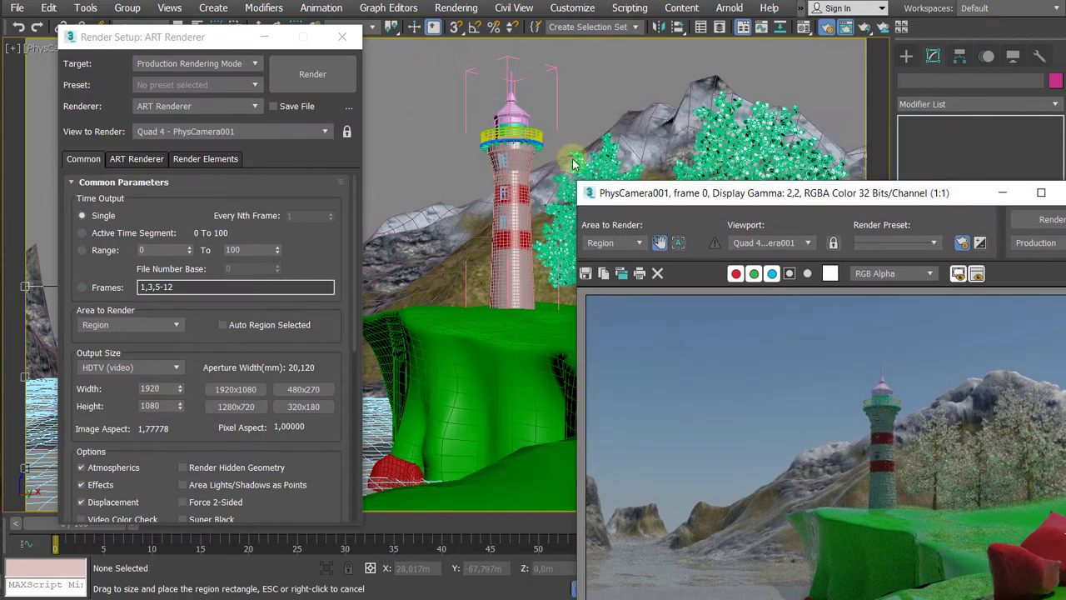
left_click_drag(199, 43, 851, 257)
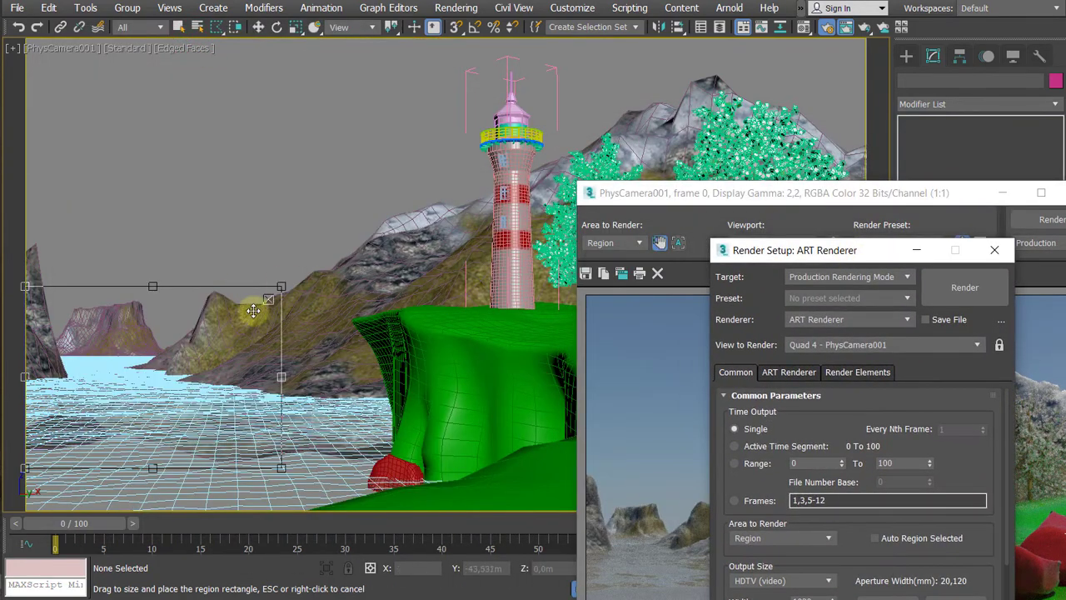
left_click_drag(202, 395, 529, 167)
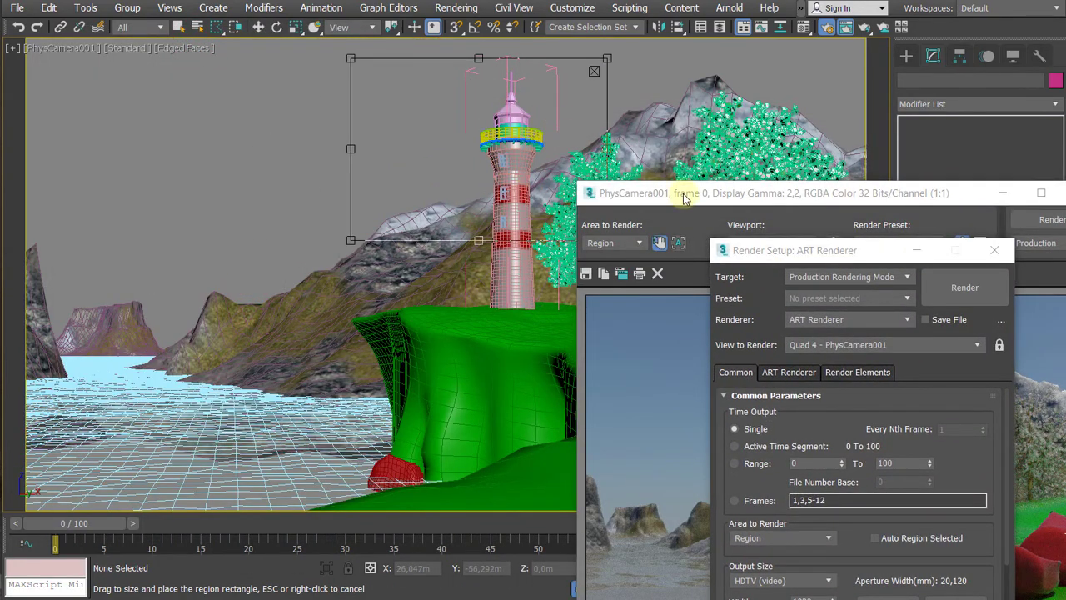
left_click_drag(683, 198, 838, 194)
left_click_drag(607, 240, 627, 378)
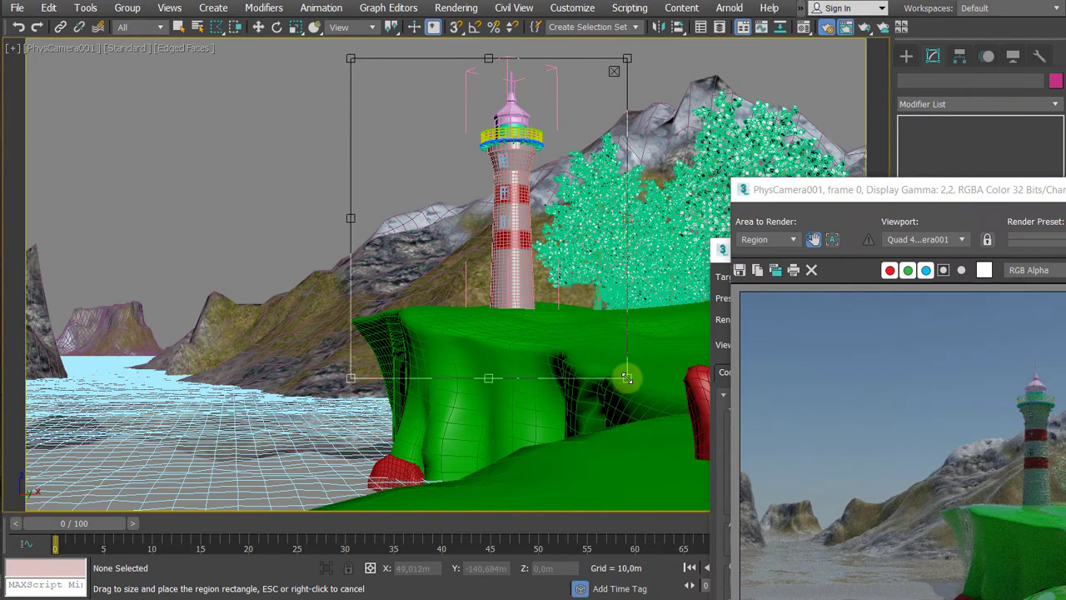
left_click_drag(352, 217, 396, 213)
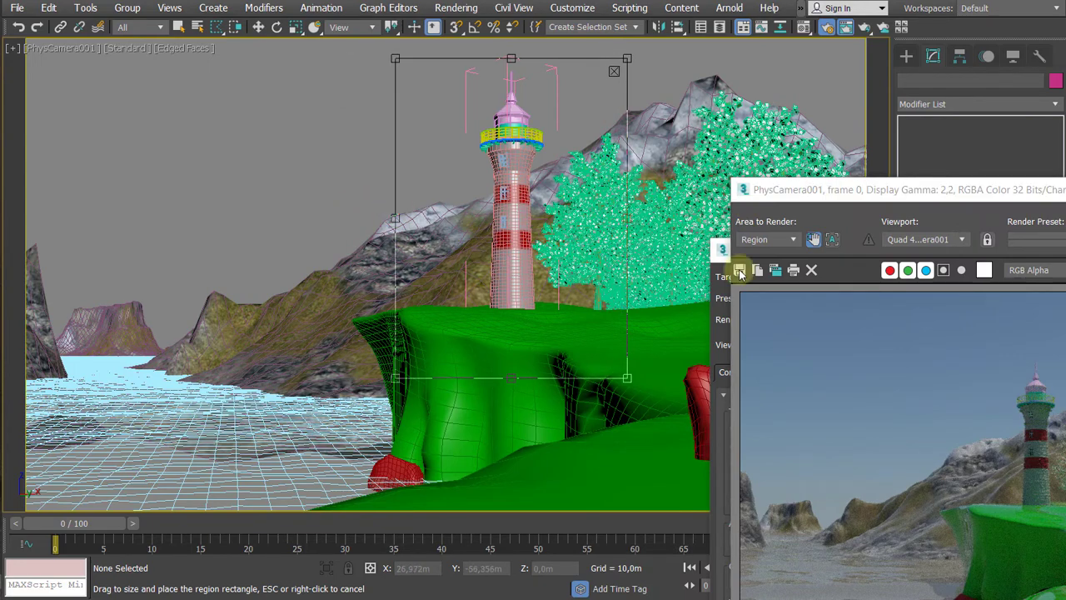
Step: Render the lighthouse region and examine the tower's brick displacement at 1:1 size
left_click_drag(895, 192, 242, 55)
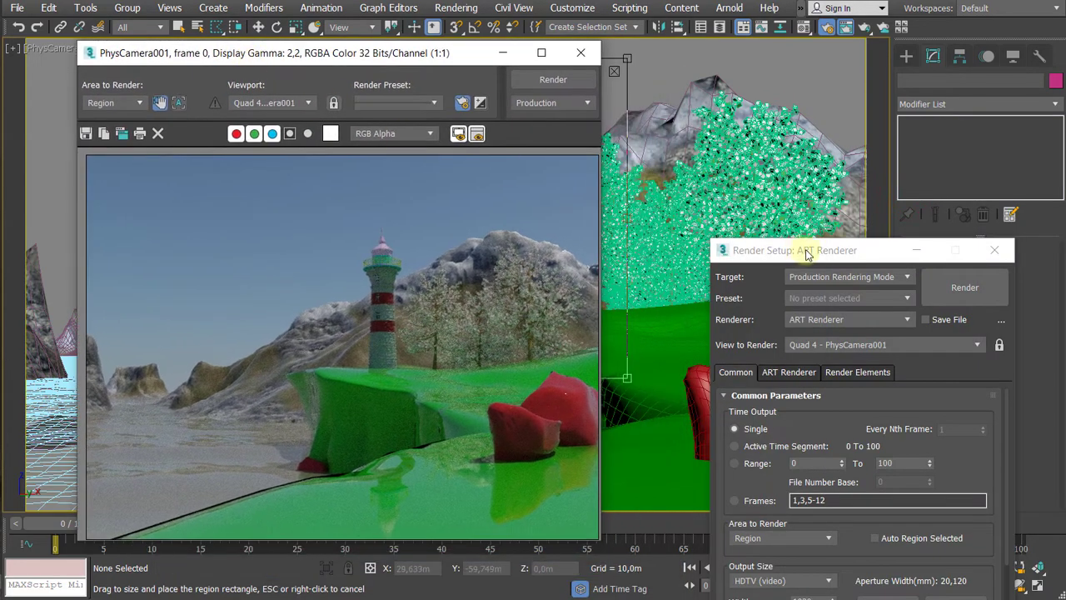
left_click_drag(804, 250, 718, 76)
left_click(549, 84)
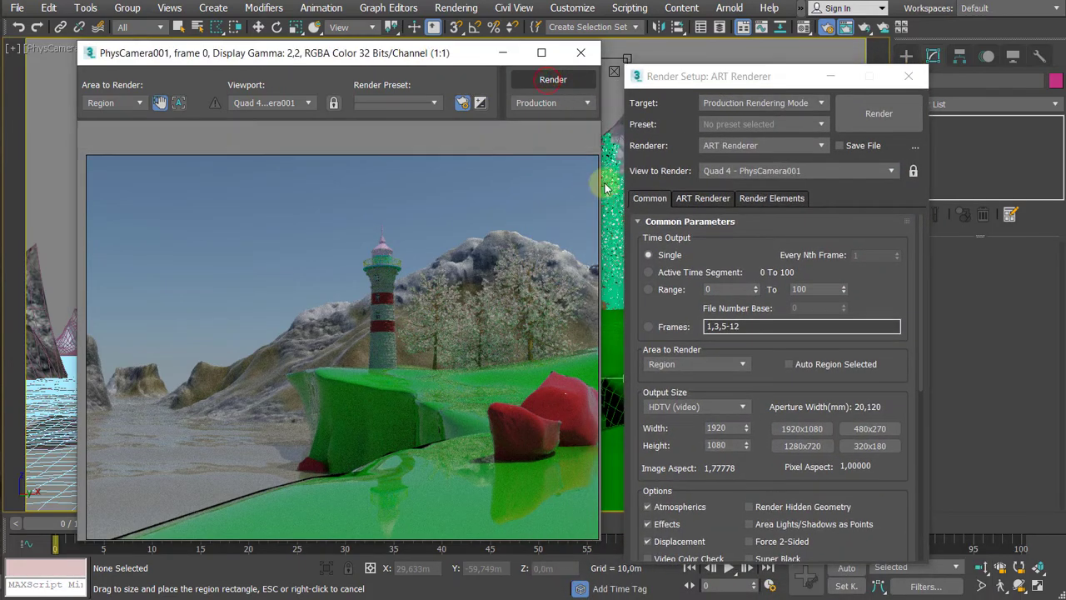
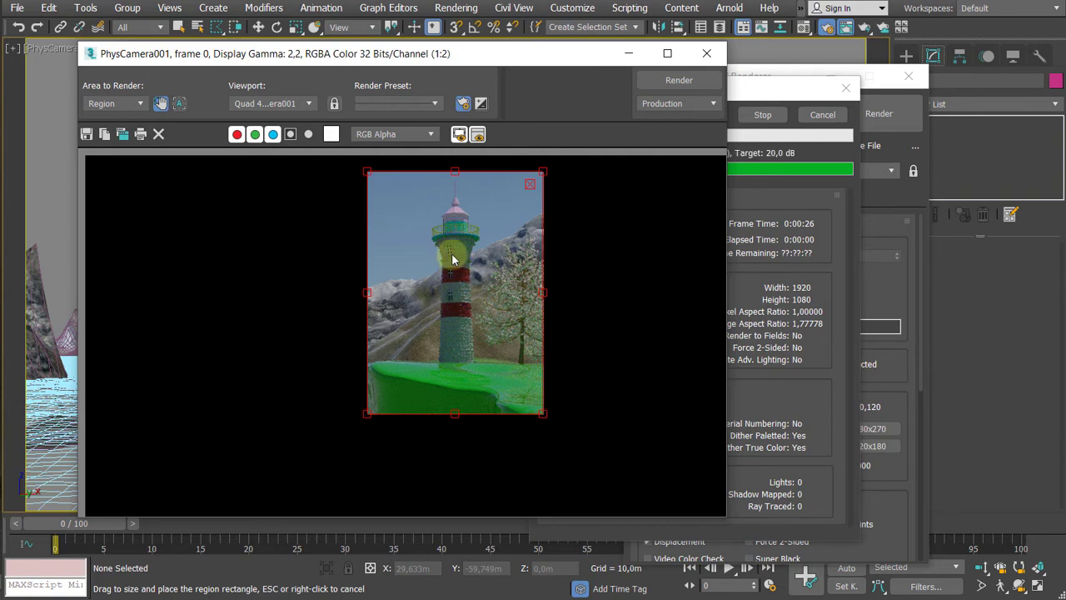
left_click(588, 265)
scroll(472, 264, "up", 1)
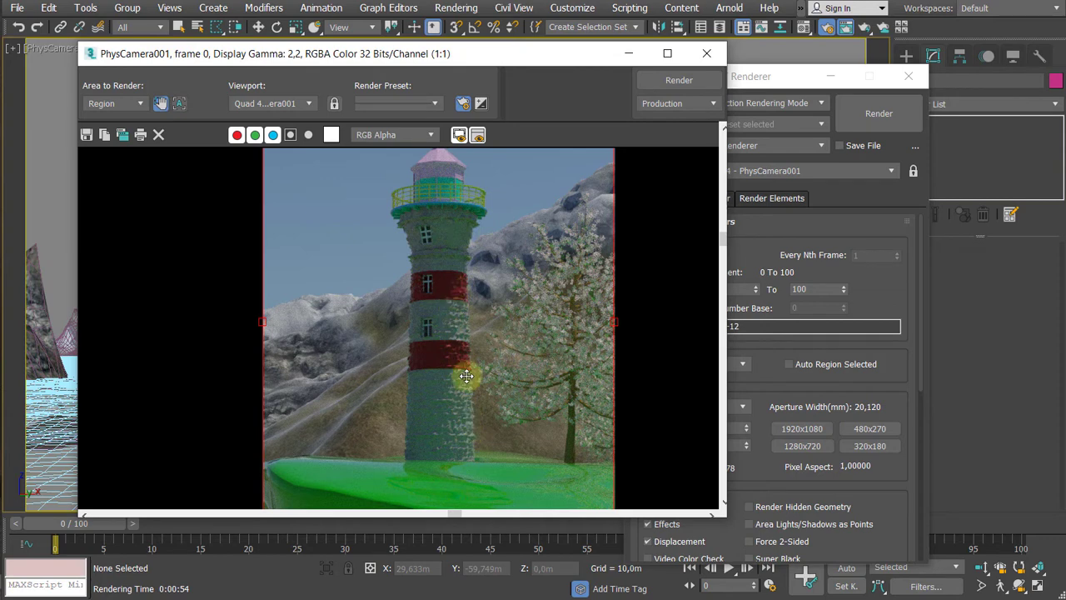
Step: Set the displacement map amount of the 07 - Default material to 0,05
left_click_drag(560, 52, 511, 59)
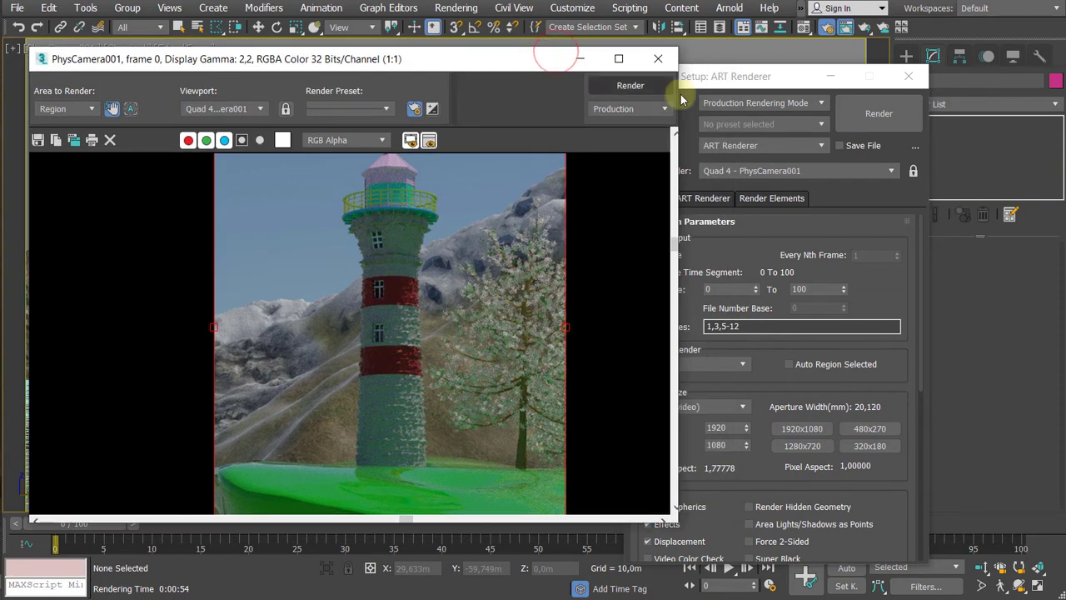
left_click(744, 79)
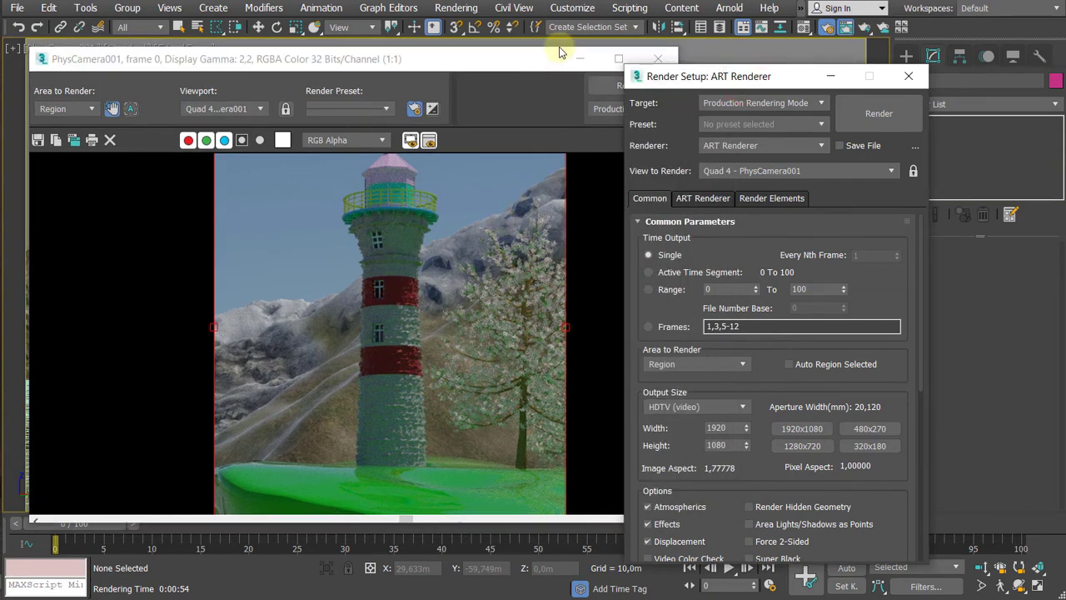
left_click(573, 1)
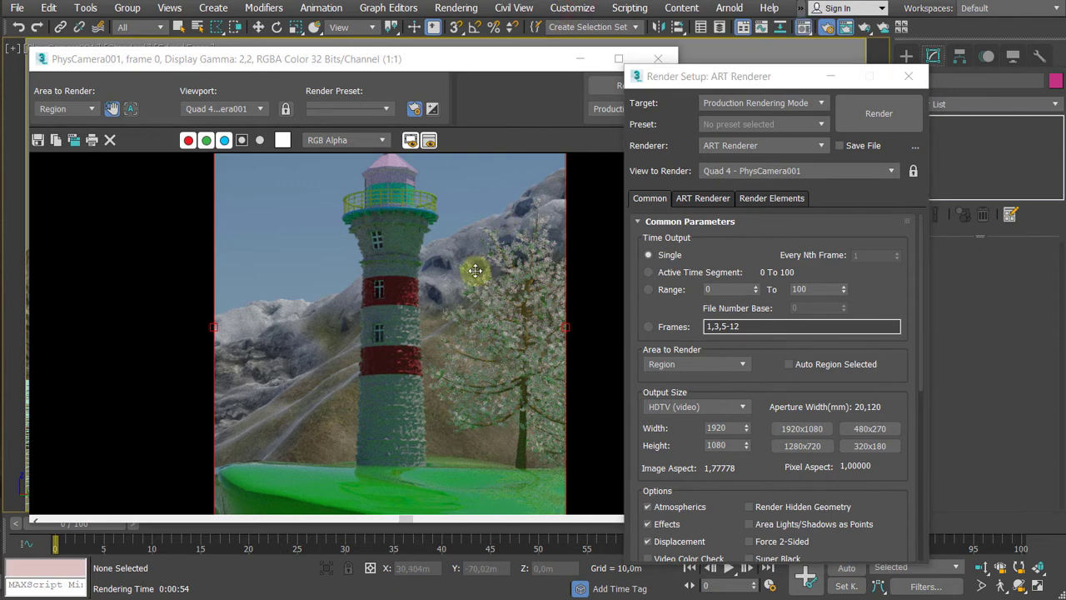
key("m")
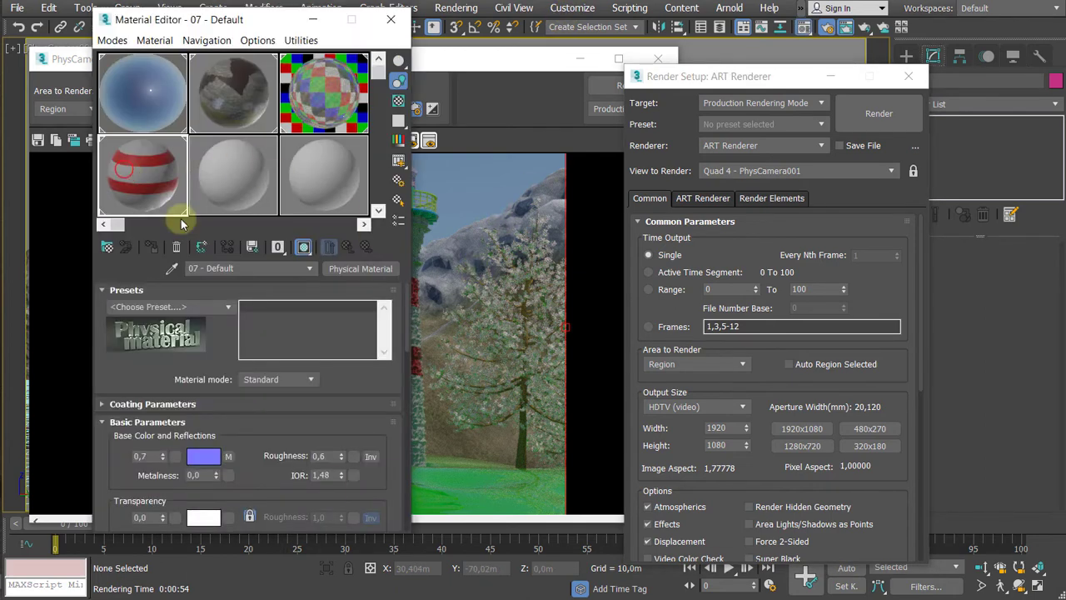
scroll(369, 395, "down", 15)
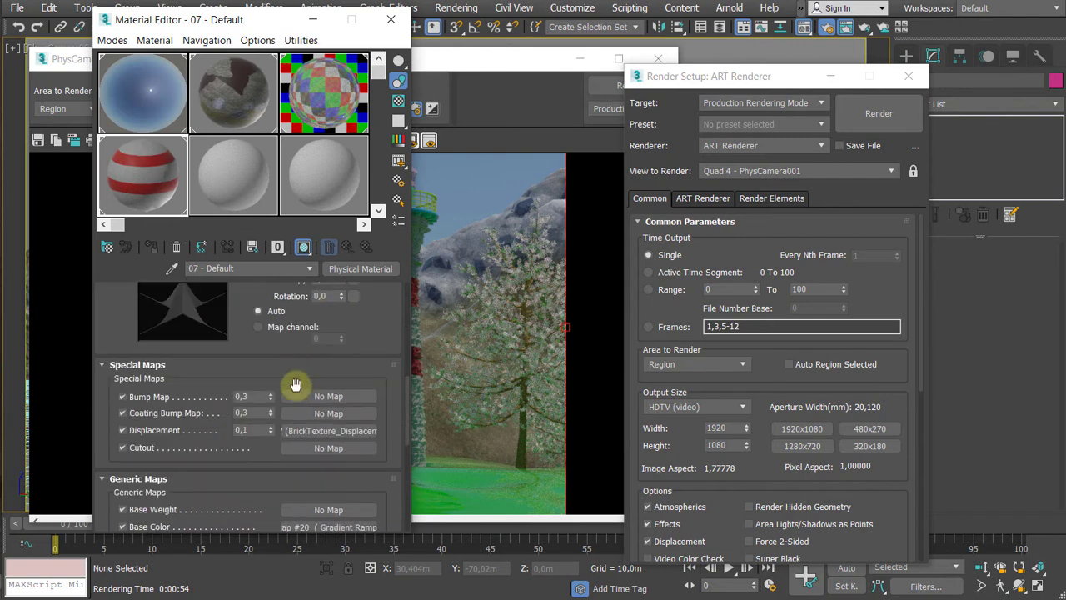
left_click(255, 350)
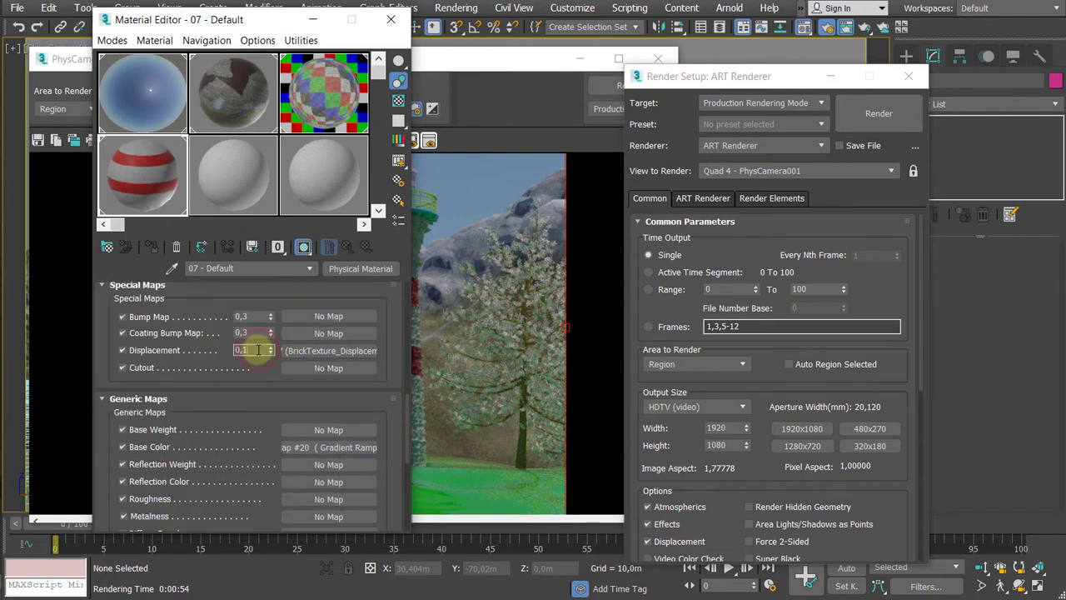
key("BackSpace")
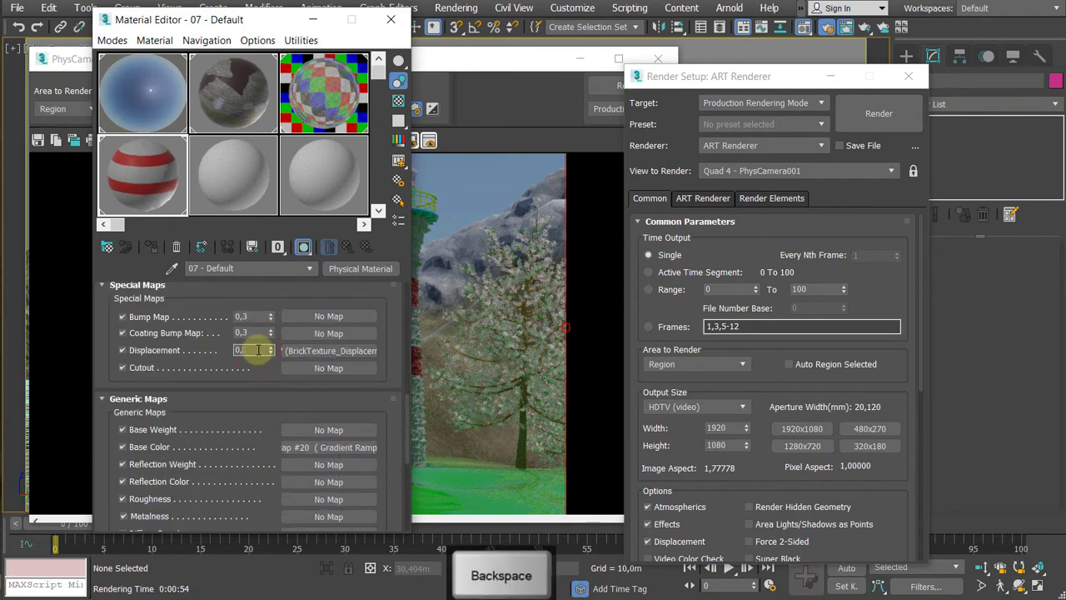
type("0")
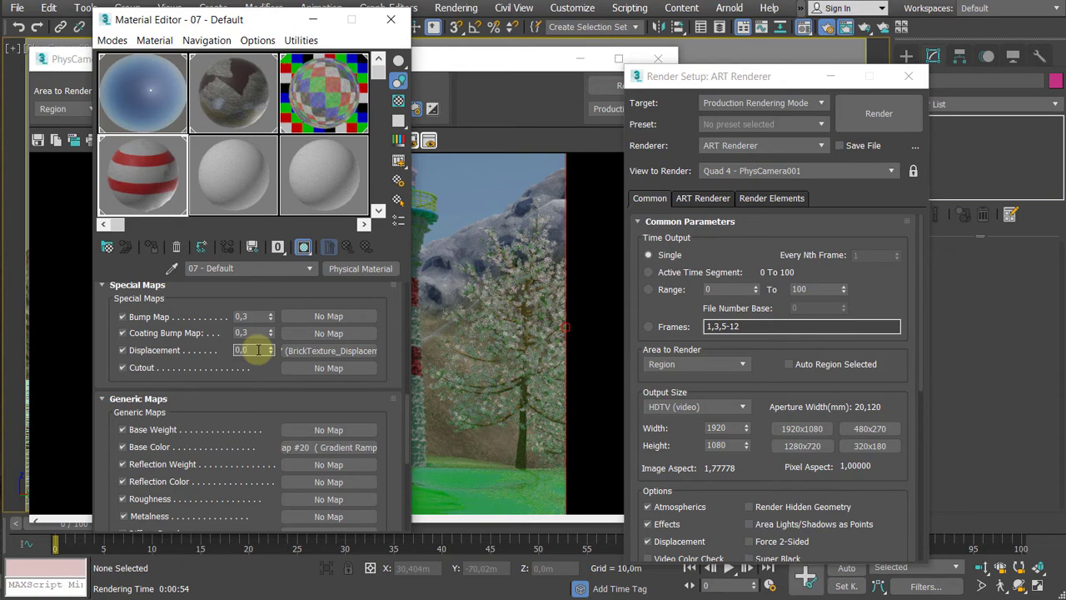
type("5")
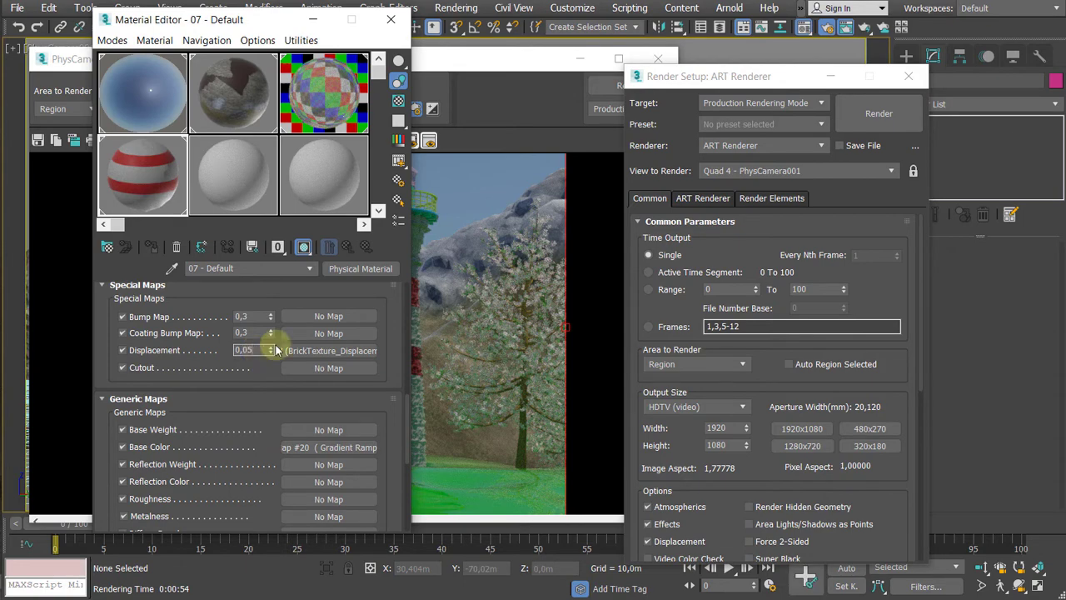
Step: Shrink the render region to the lower part of the lighthouse tower and the cliff top
left_click_drag(276, 32, 169, 37)
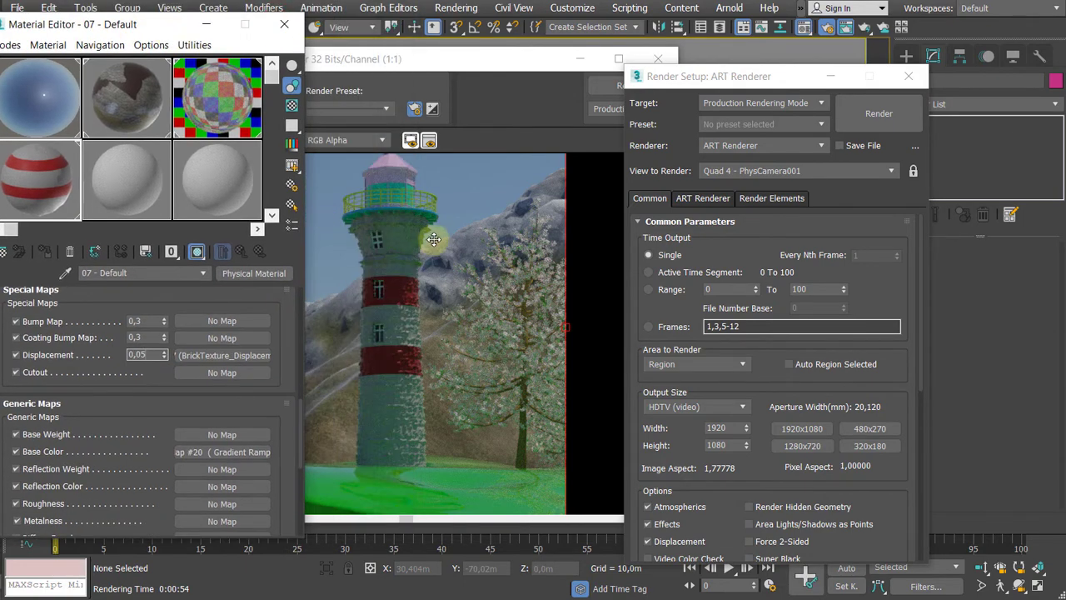
left_click(471, 300)
middle_click_drag(439, 389, 421, 489)
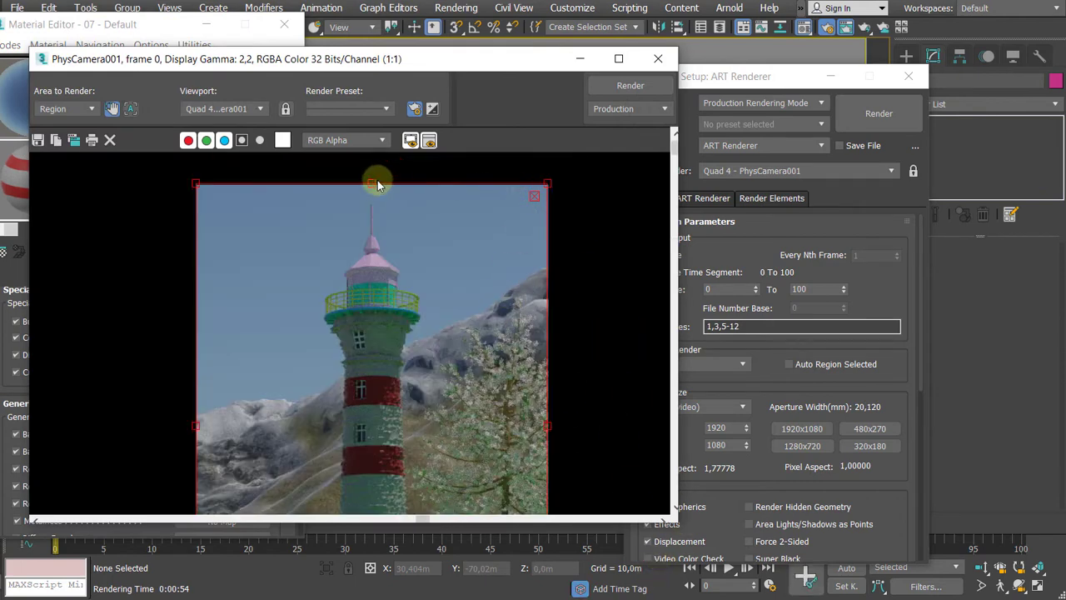
left_click_drag(372, 181, 366, 466)
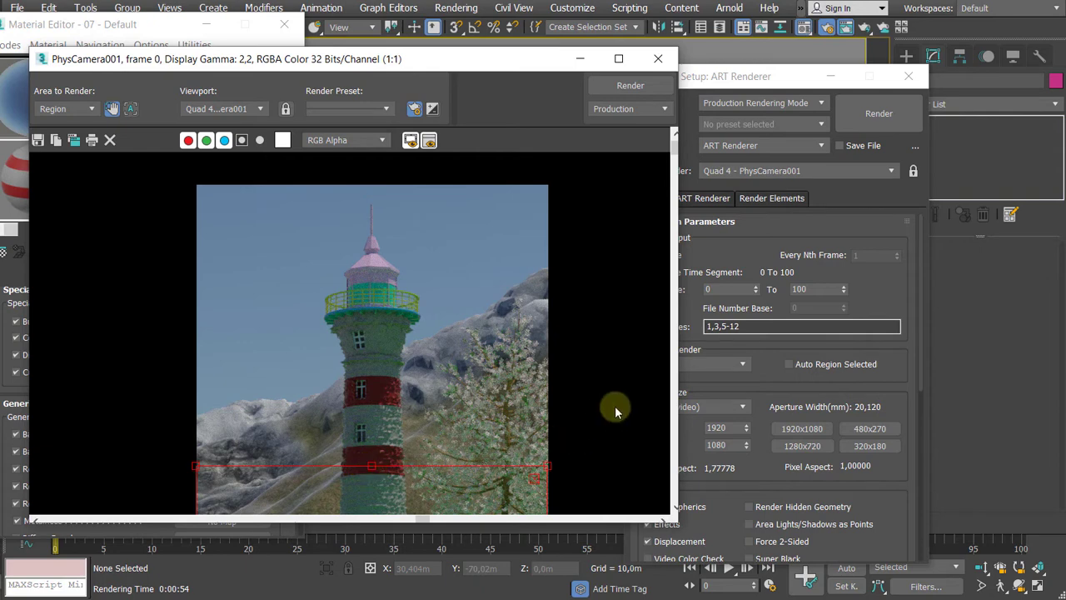
middle_click_drag(611, 322, 569, 152)
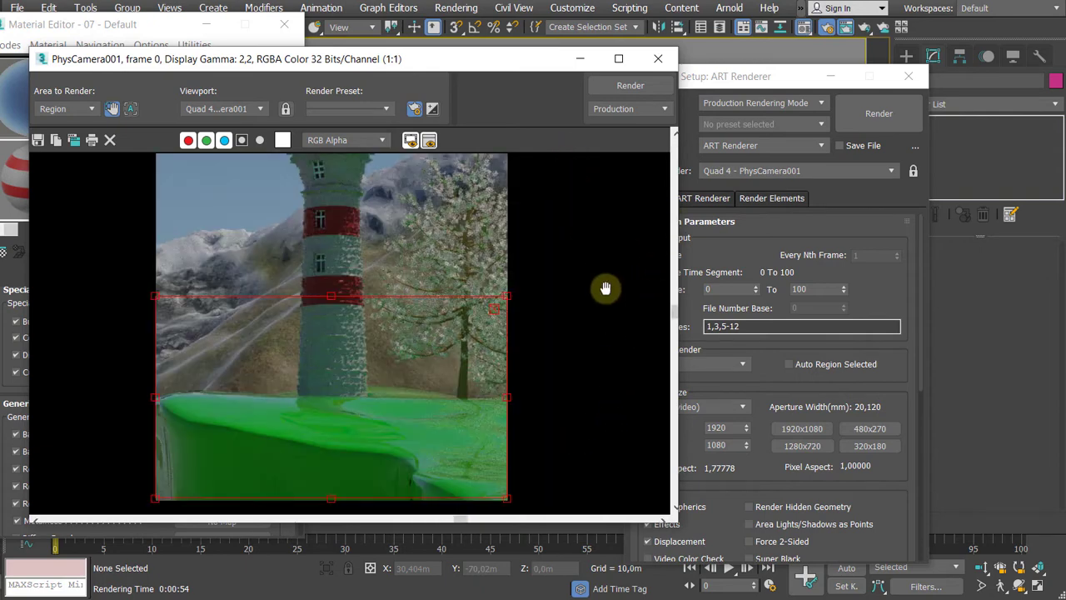
middle_click_drag(607, 288, 614, 315)
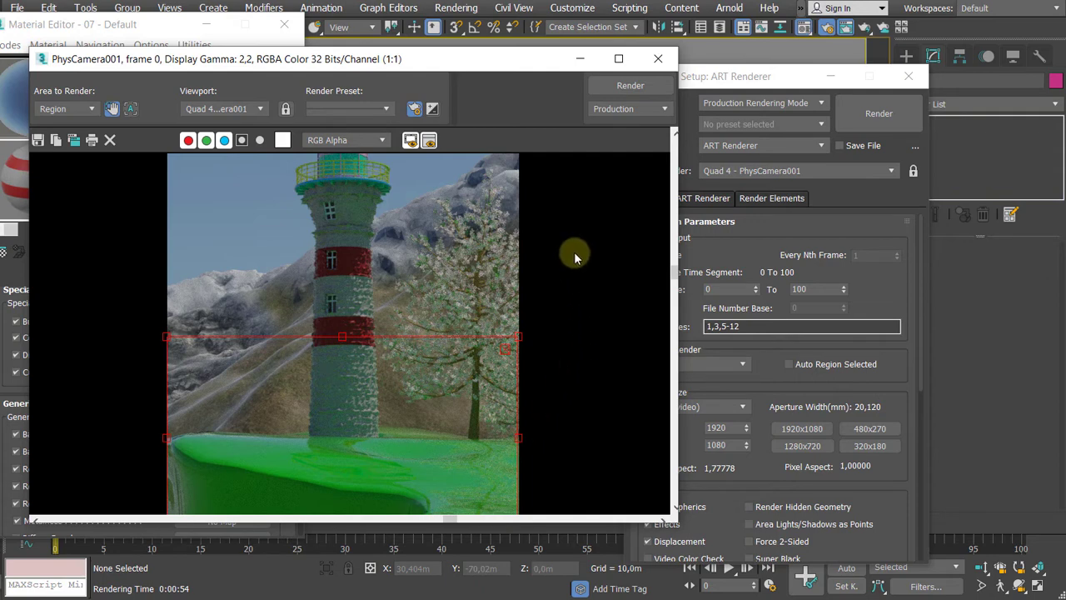
Step: Start a test render of the reduced region, cancel it and close the rendered frame window
left_click(882, 108)
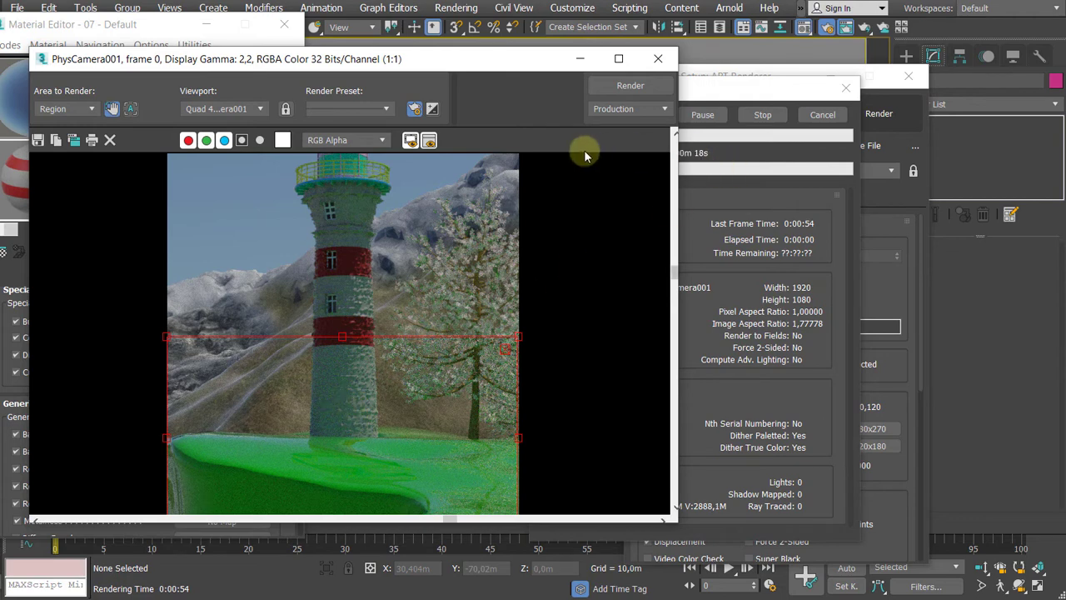
left_click_drag(522, 65, 509, 67)
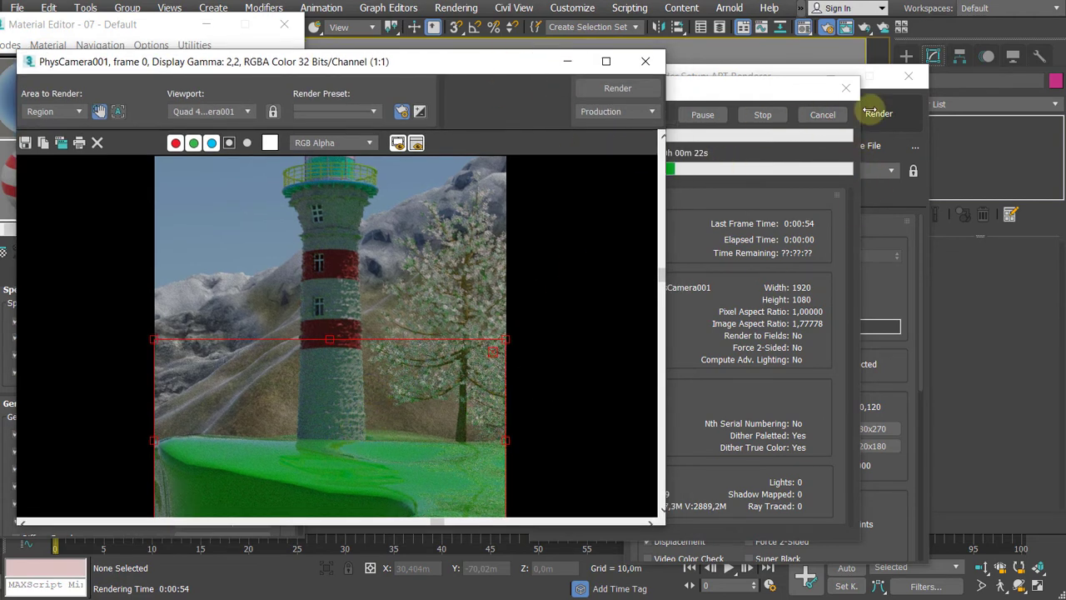
left_click(832, 111)
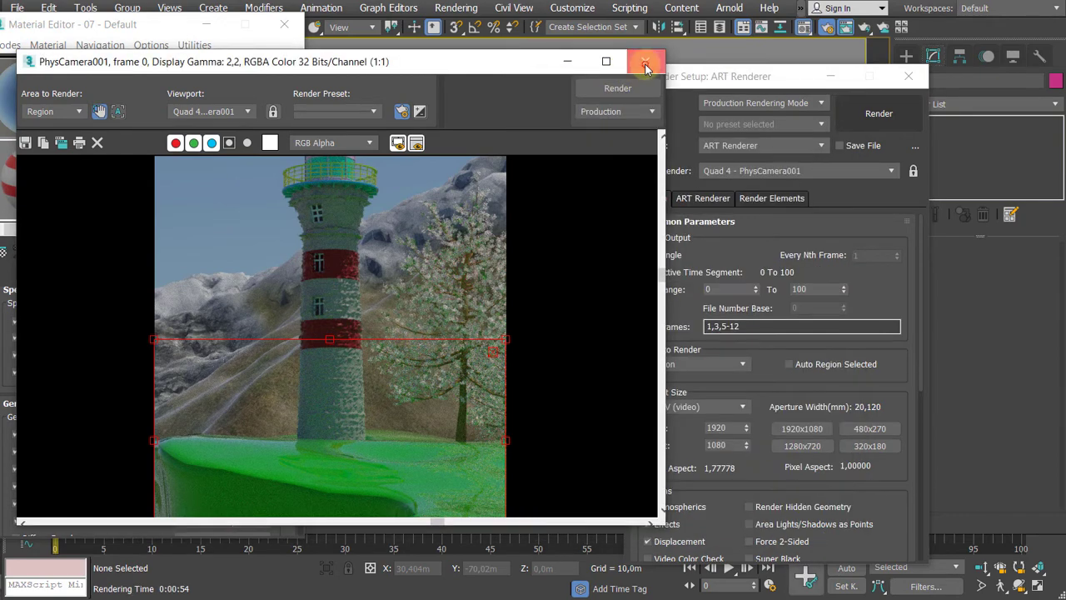
left_click(645, 61)
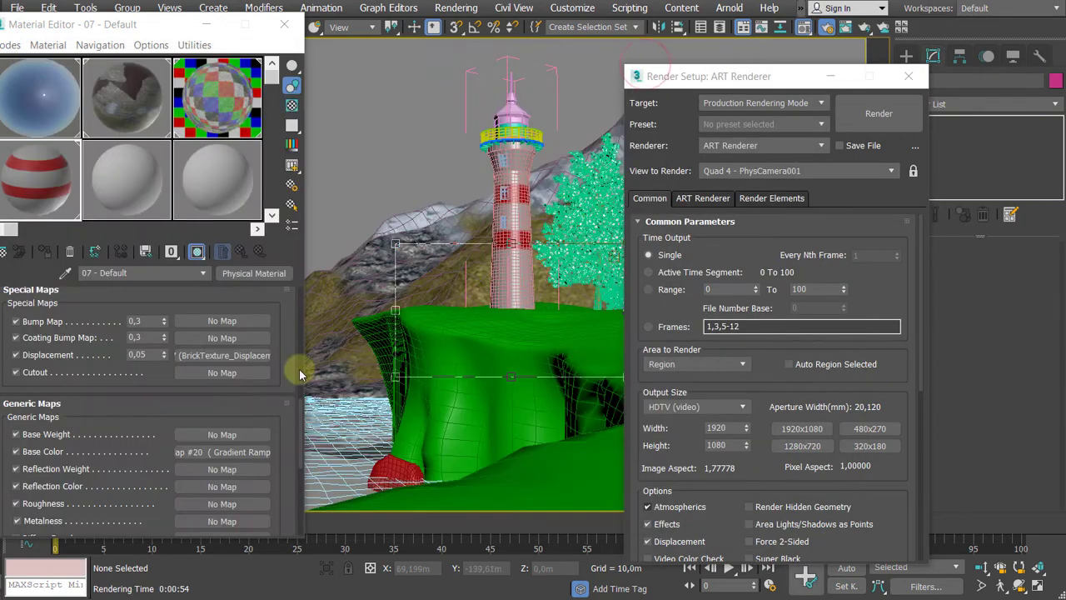
Step: Set the displacement map amount of the 07 - Default material to 0,02 and close the Material Editor and Render Setup
left_click(151, 356)
key("BackSpace")
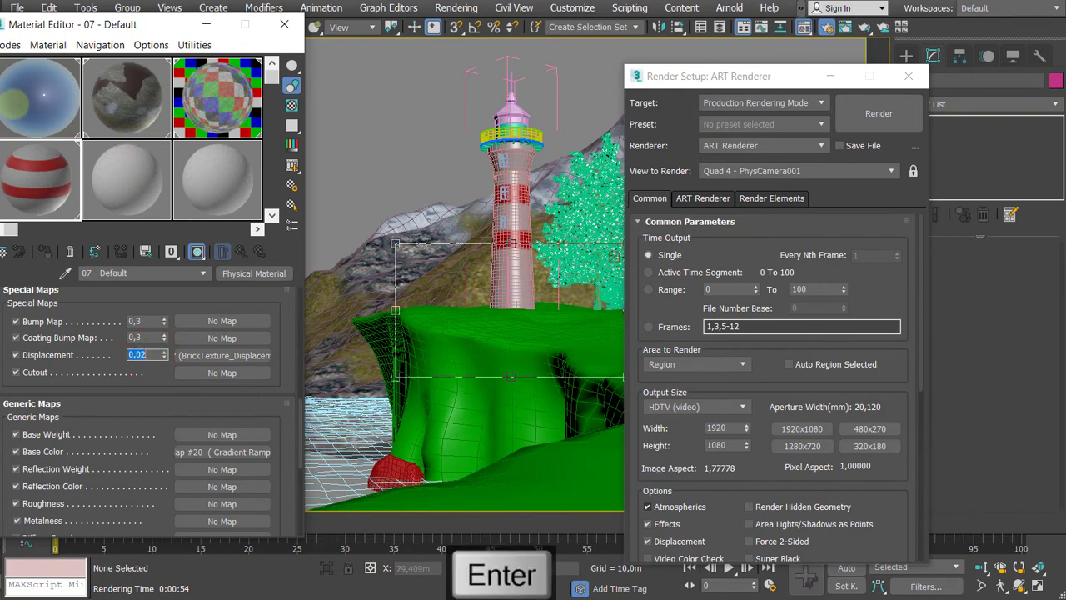
left_click_drag(90, 22, 183, 25)
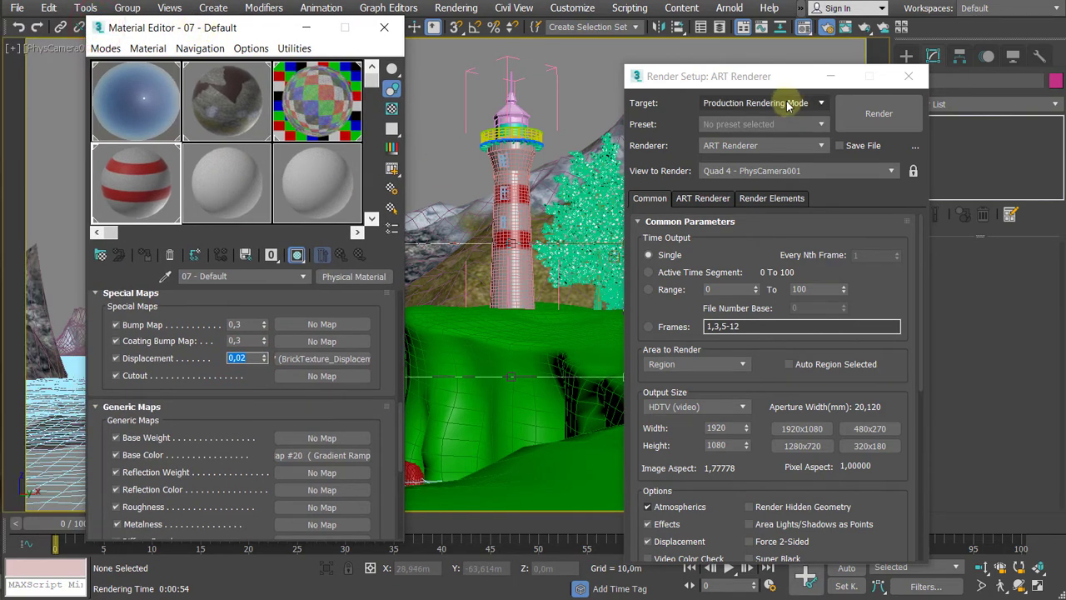
left_click_drag(811, 76, 889, 79)
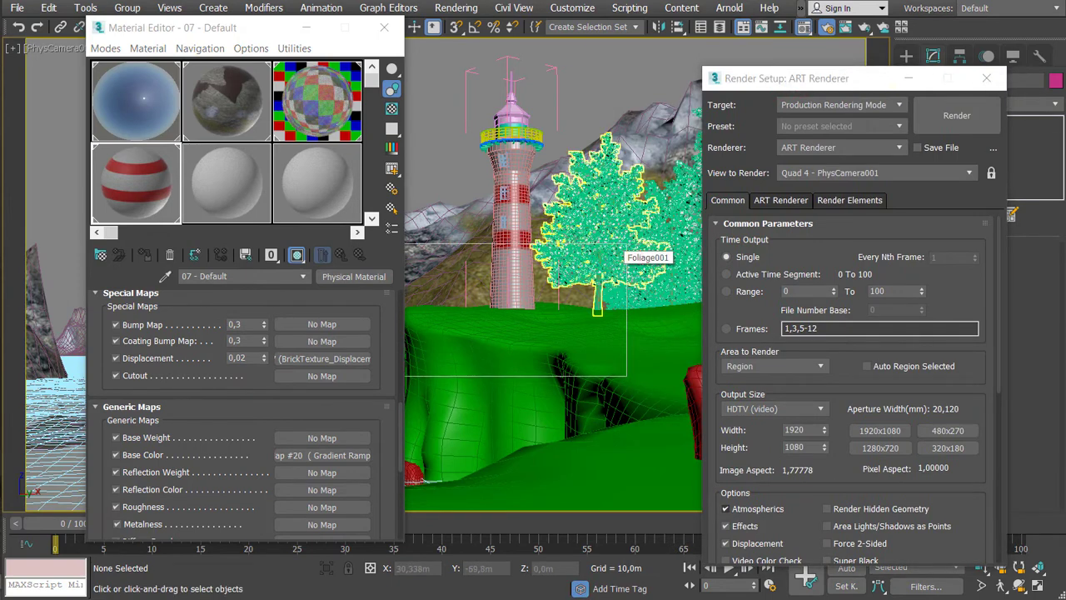
left_click_drag(274, 39, 230, 36)
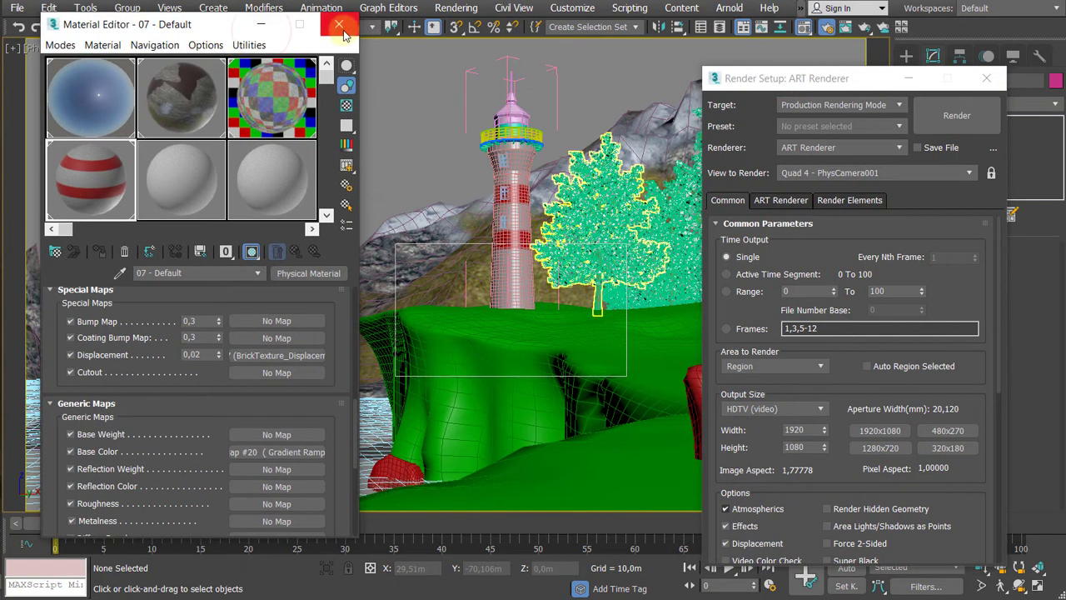
left_click(339, 24)
left_click_drag(793, 91, 484, 89)
left_click(695, 67)
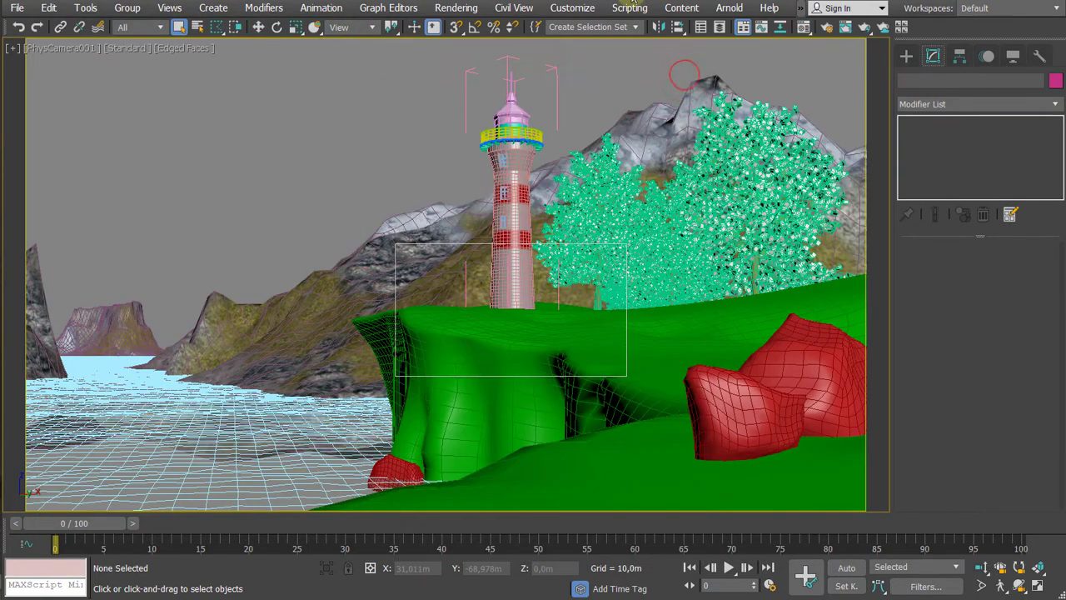
Step: Set the area to render to View for PhysCamera001 and close the rendered frame window
key("F10")
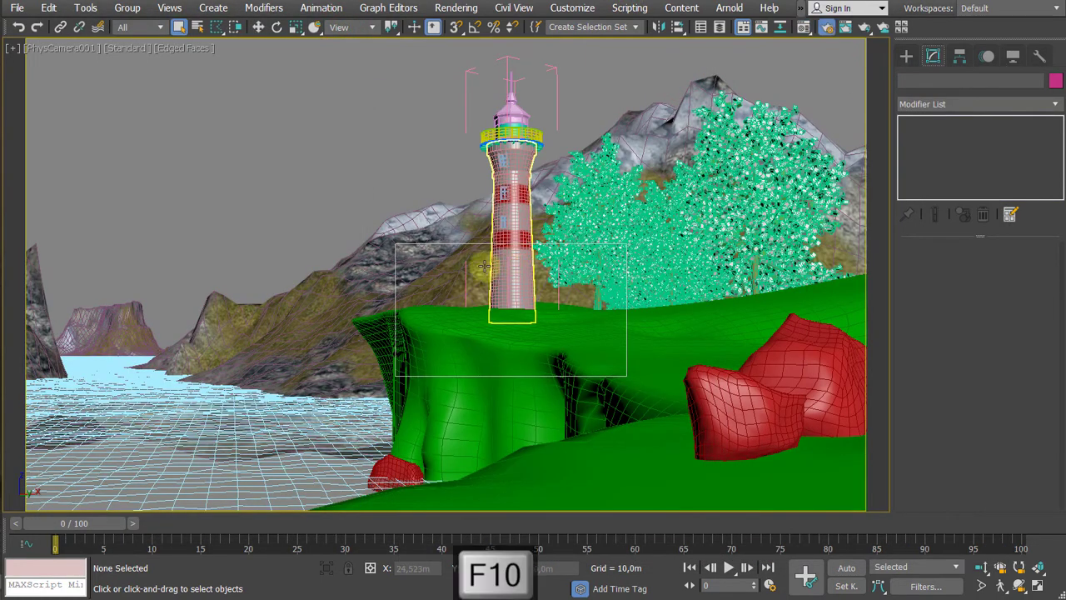
left_click(448, 10)
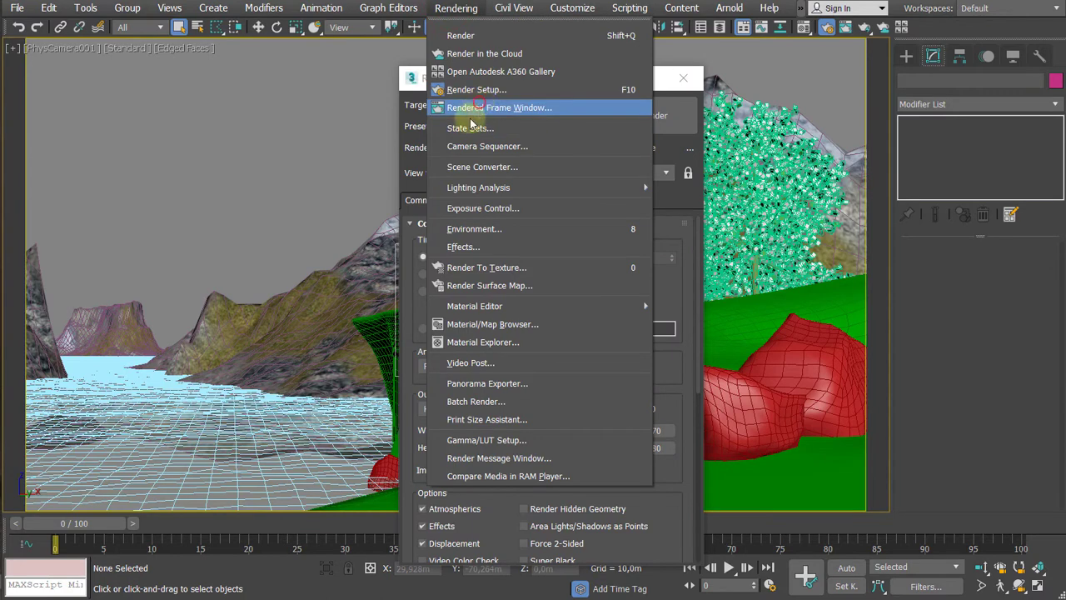
left_click(467, 107)
left_click(52, 112)
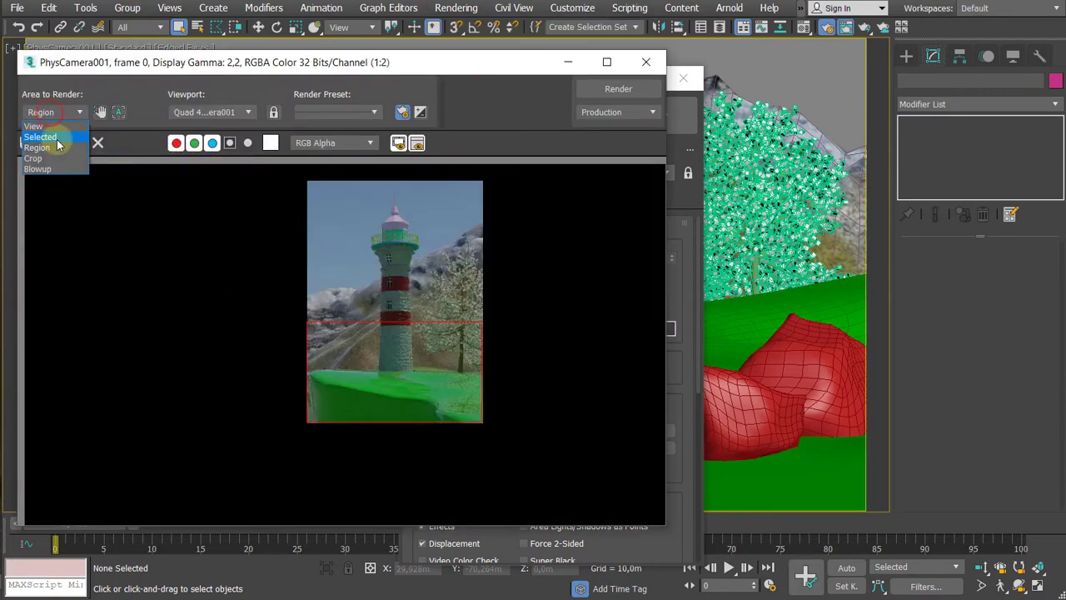
left_click(52, 127)
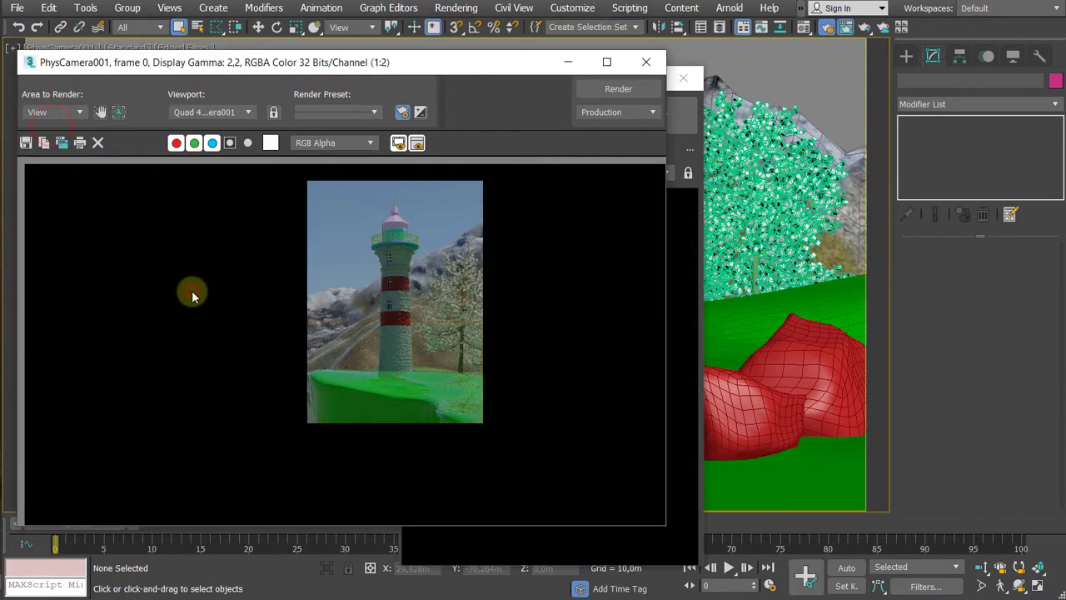
left_click(650, 66)
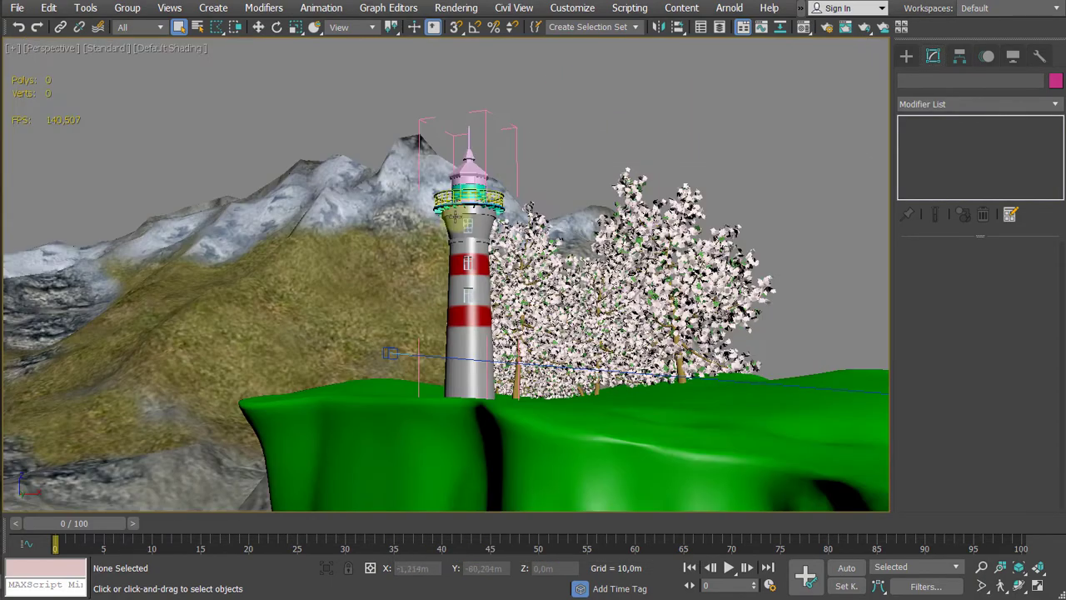
Step: Select the House_Metal object below the lighthouse roof and change the 08 - Default material to a Physical Material
scroll(455, 216, "up", 10)
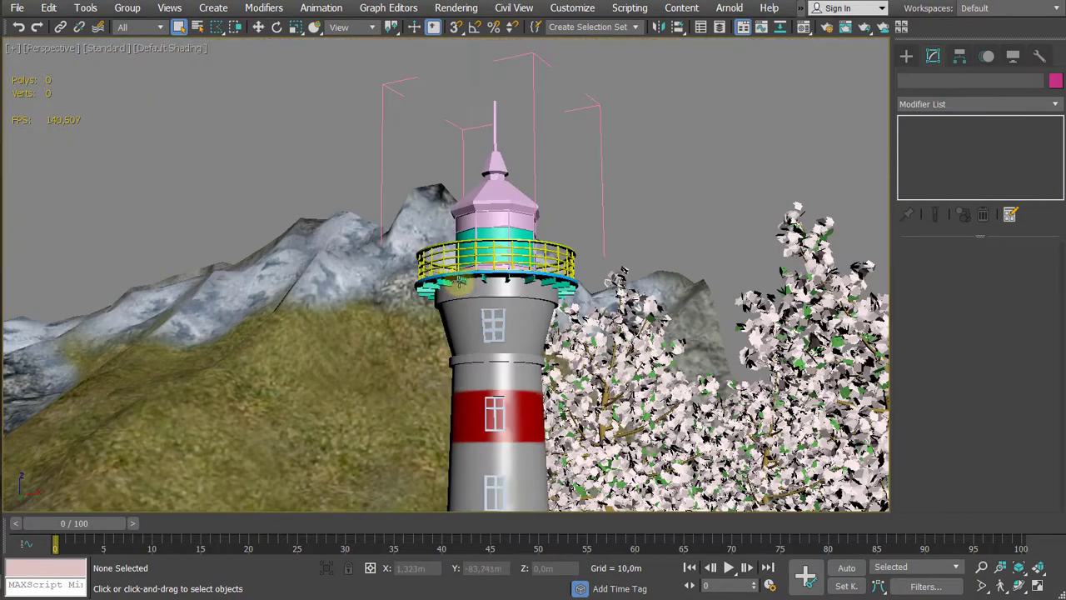
scroll(500, 250, "up", 3)
middle_click_drag(533, 219, 511, 279)
left_click(489, 187)
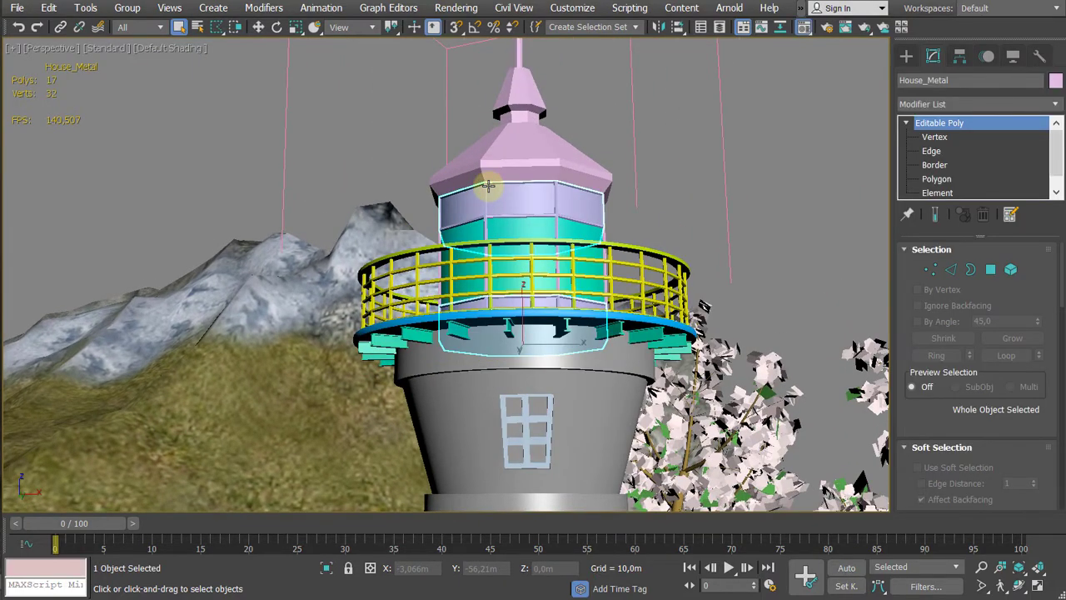
key("m")
left_click(207, 193)
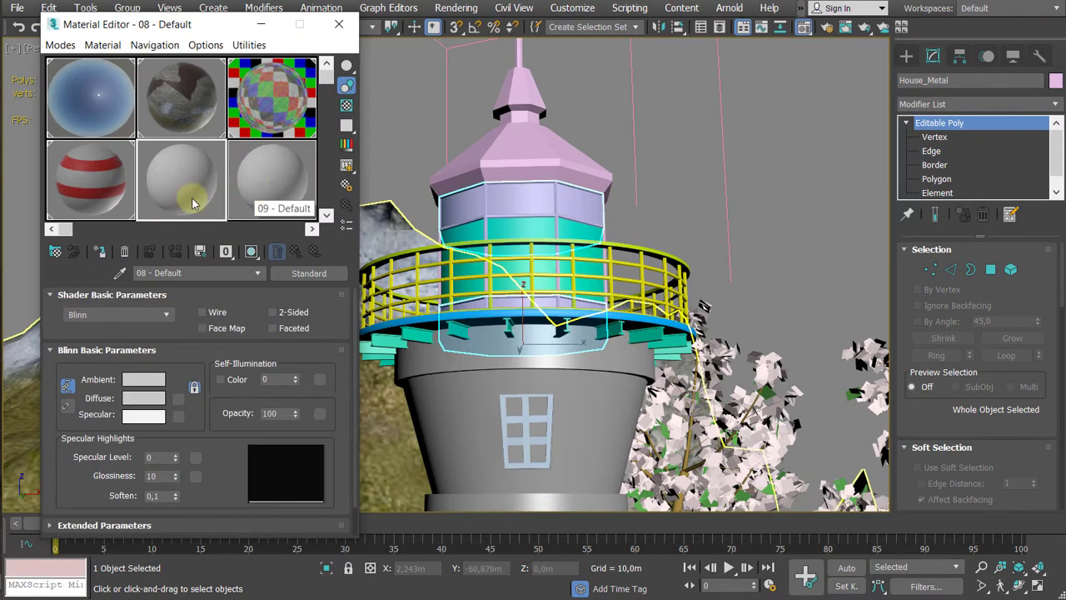
left_click(309, 274)
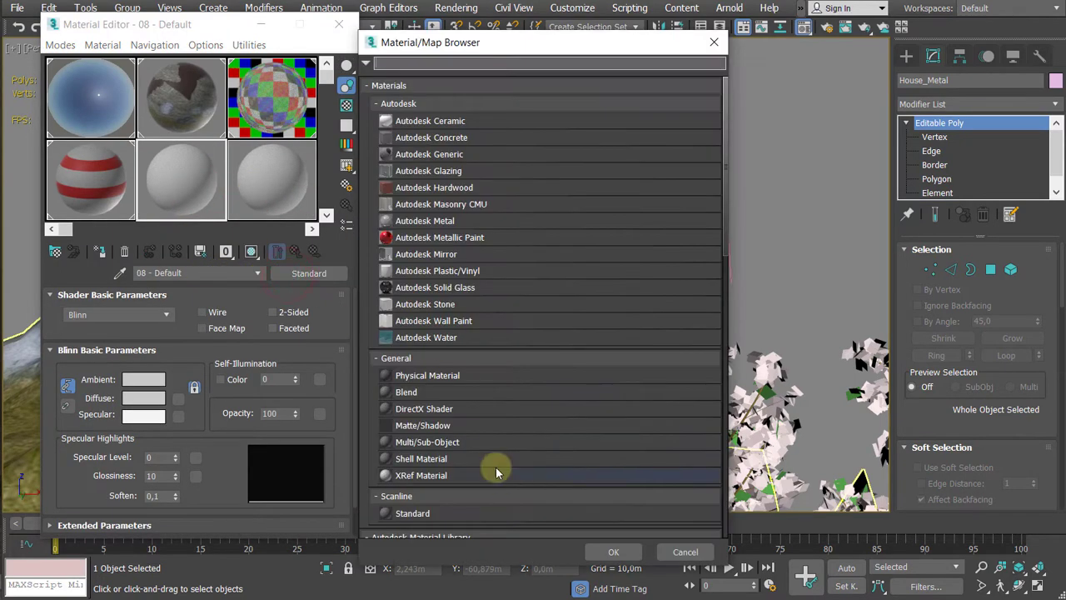
double_click(409, 376)
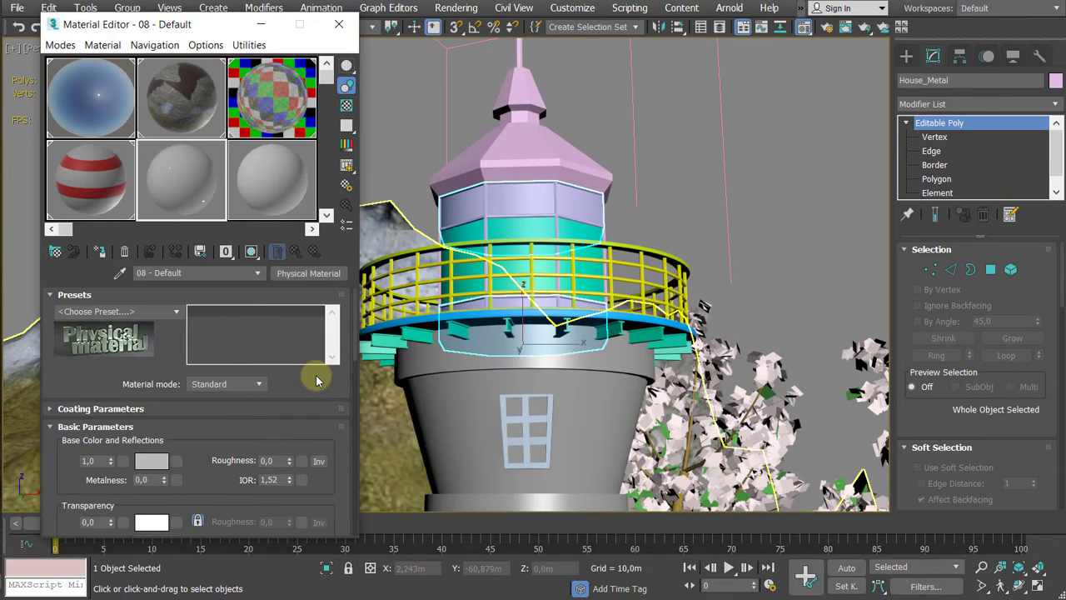
Step: Apply the Satin Paint preset to the 08 - Default material and set its base color to saturated red
left_click(176, 313)
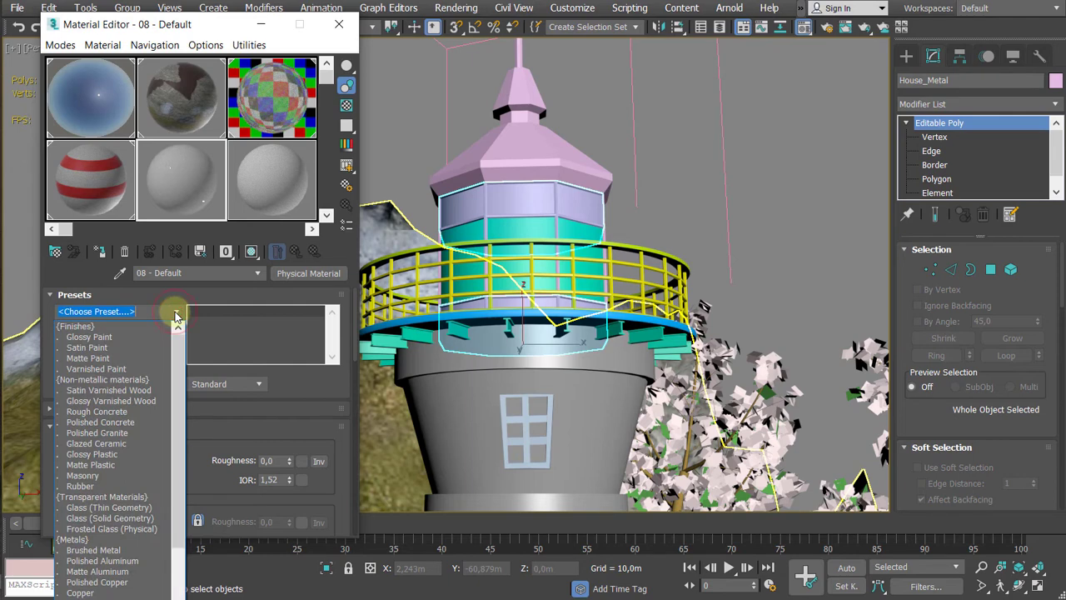
left_click(130, 347)
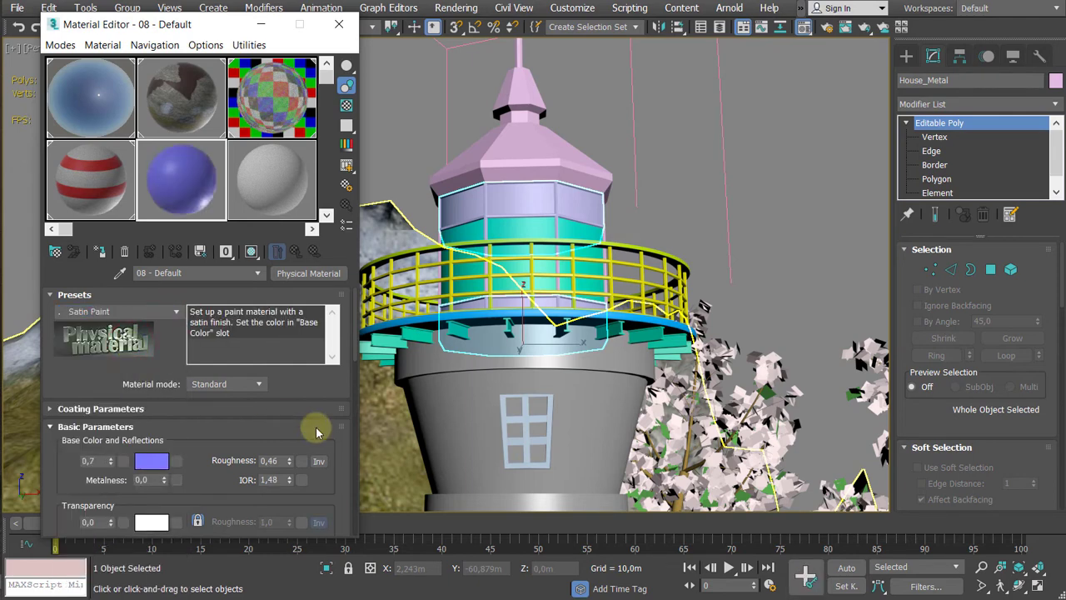
left_click(152, 461)
left_click_drag(207, 163, 197, 140)
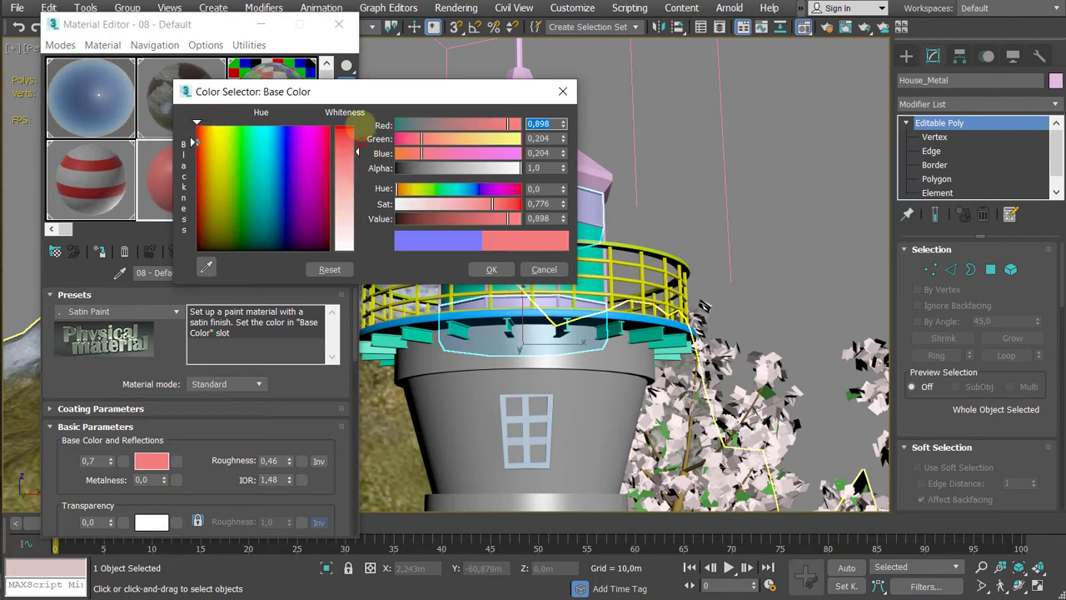
left_click(356, 122)
left_click(492, 269)
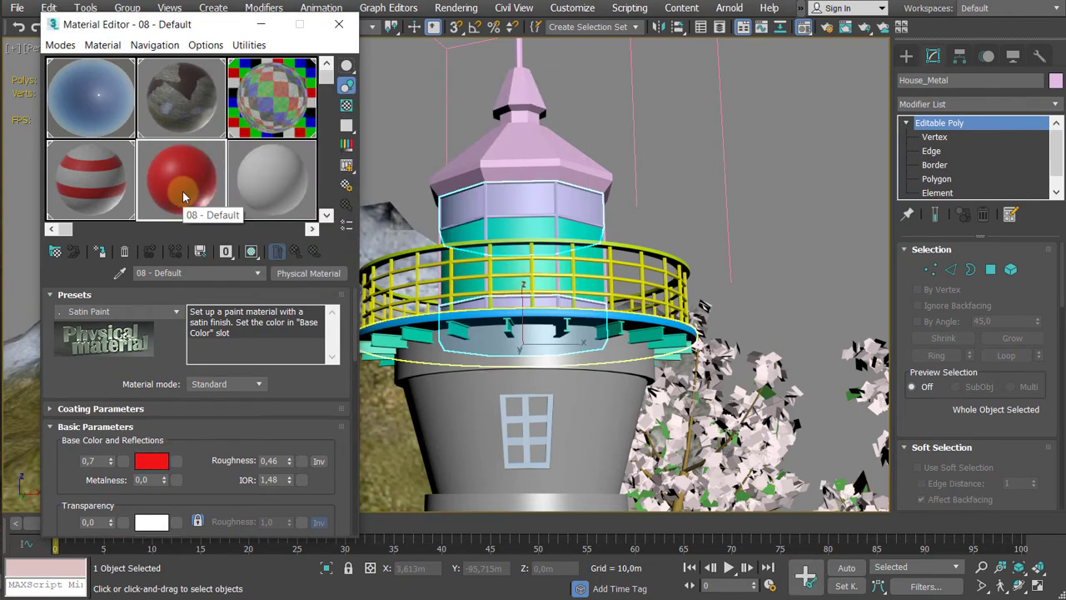
Step: Assign the red 08 - Default material to the lighthouse's House_Roof, House_Metal and House_Bar railing, and clear the selection
left_click_drag(184, 196, 531, 165)
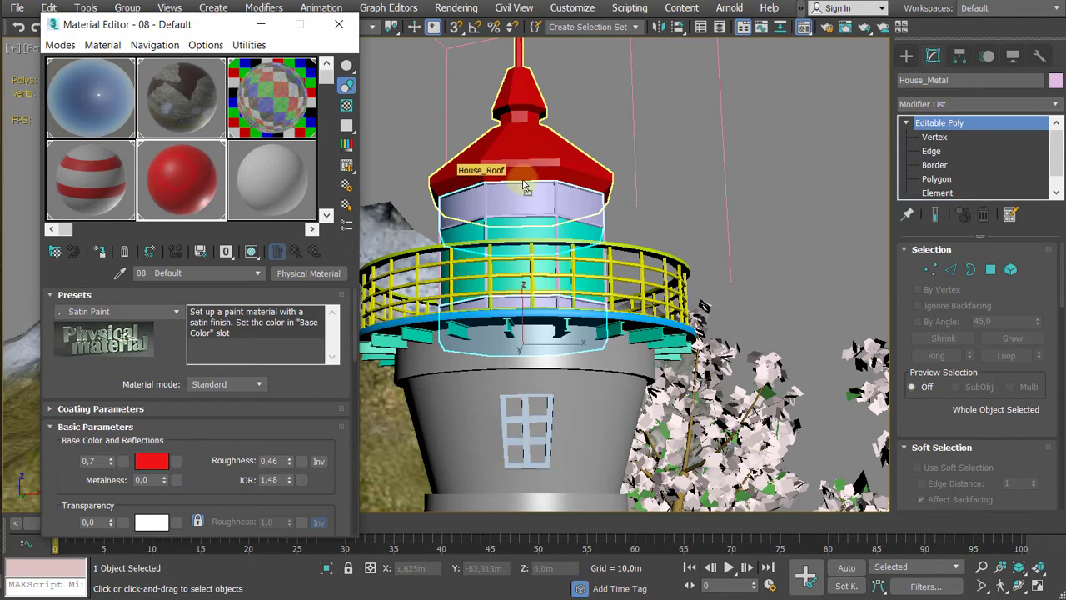
left_click_drag(176, 172, 556, 203)
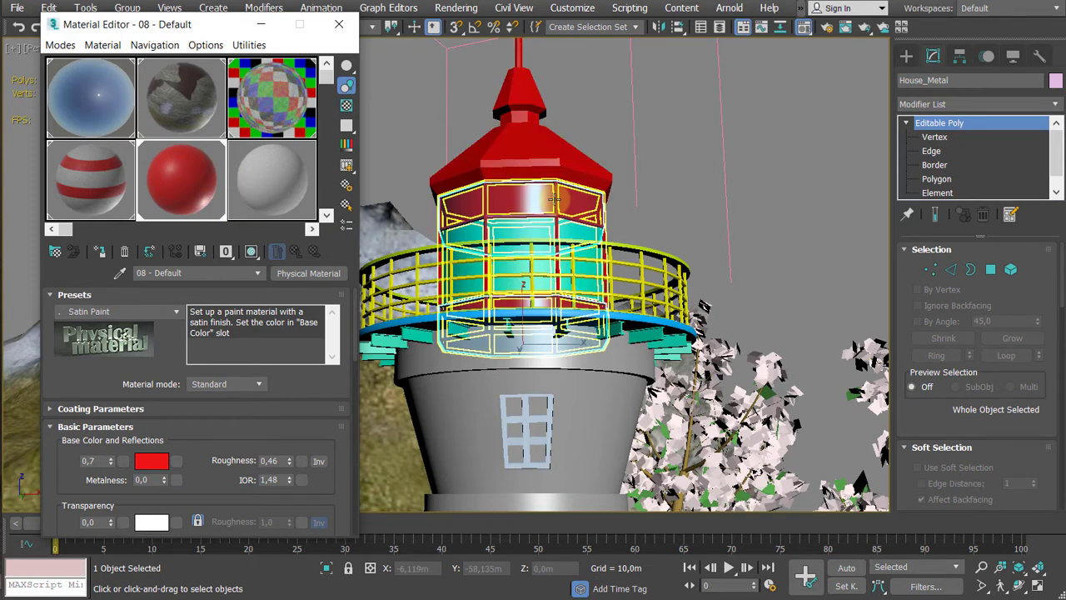
left_click_drag(208, 187, 667, 271)
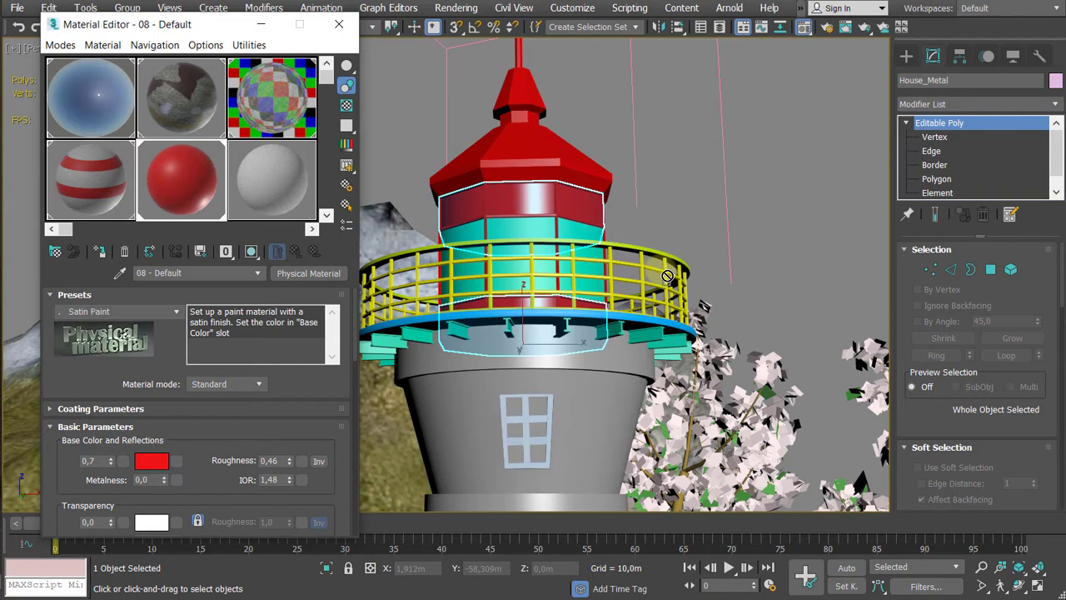
left_click(686, 224)
left_click(664, 270)
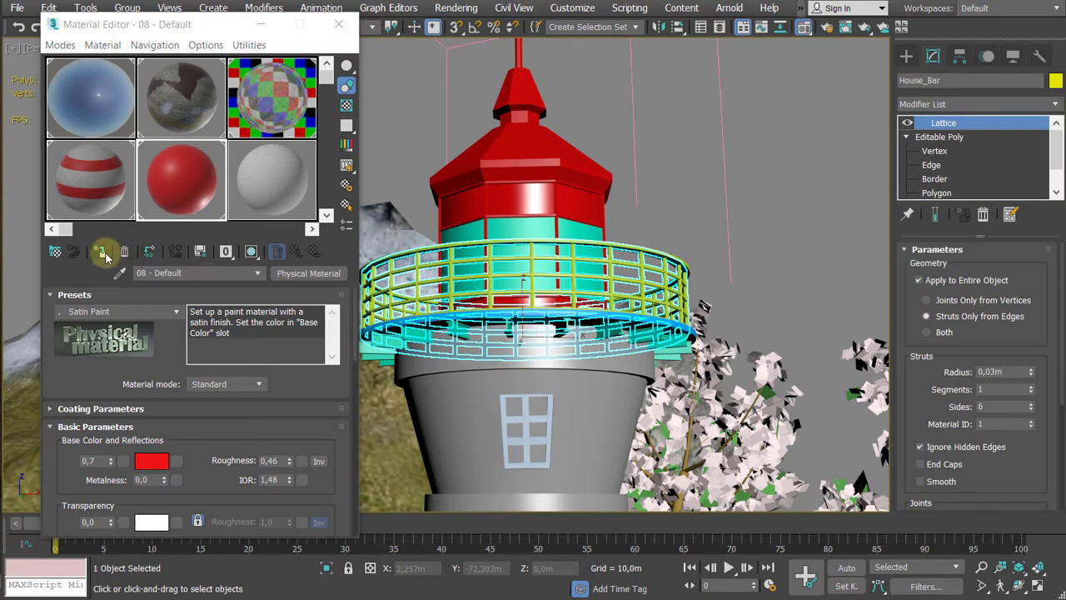
left_click(99, 251)
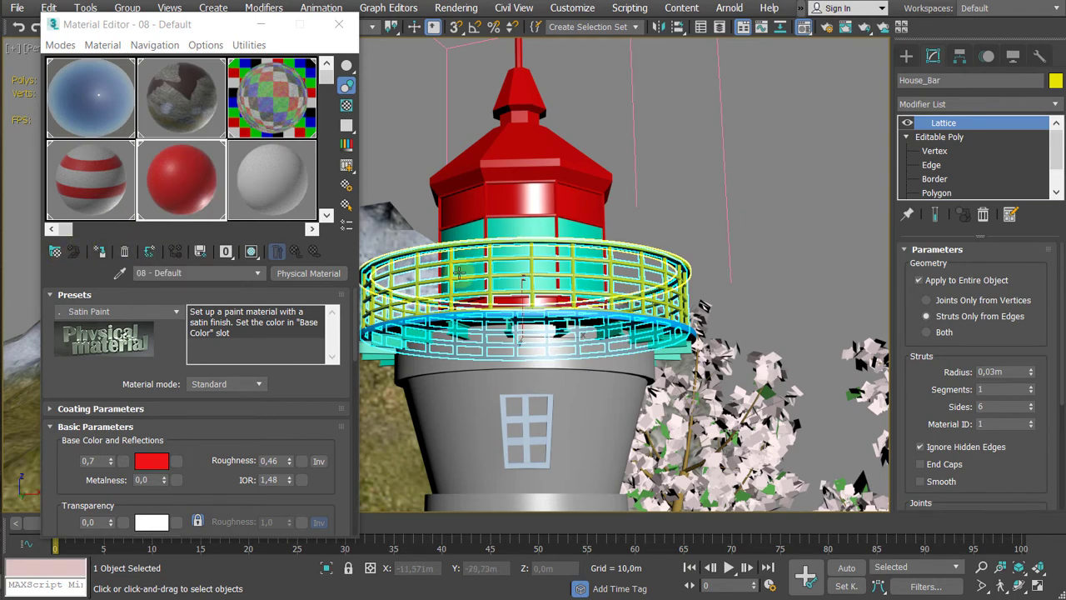
left_click(101, 251)
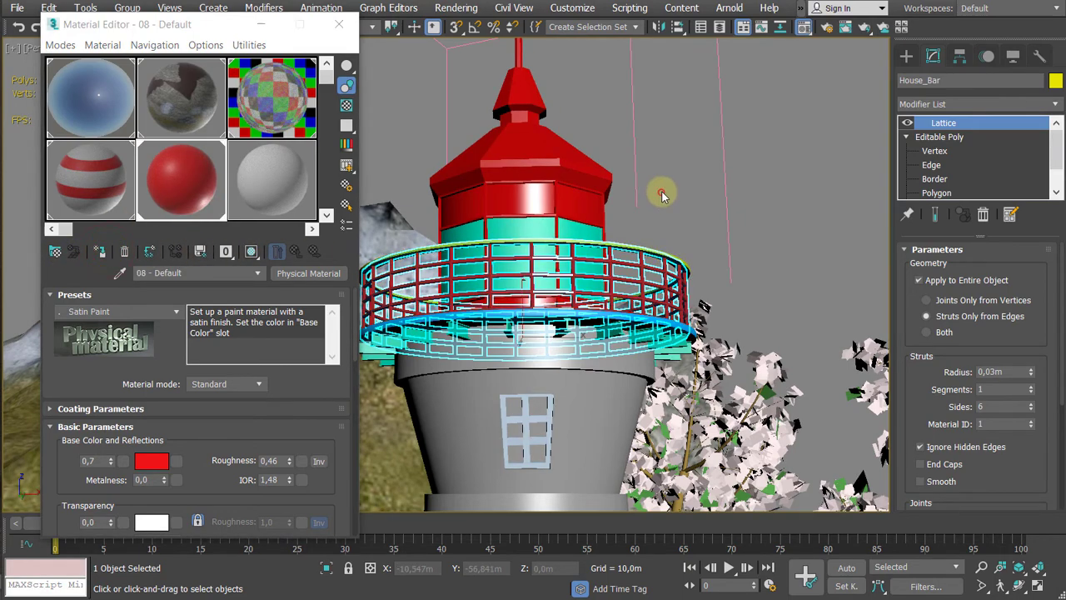
left_click(660, 190)
middle_click_drag(679, 235, 669, 396)
scroll(674, 407, "down", 2)
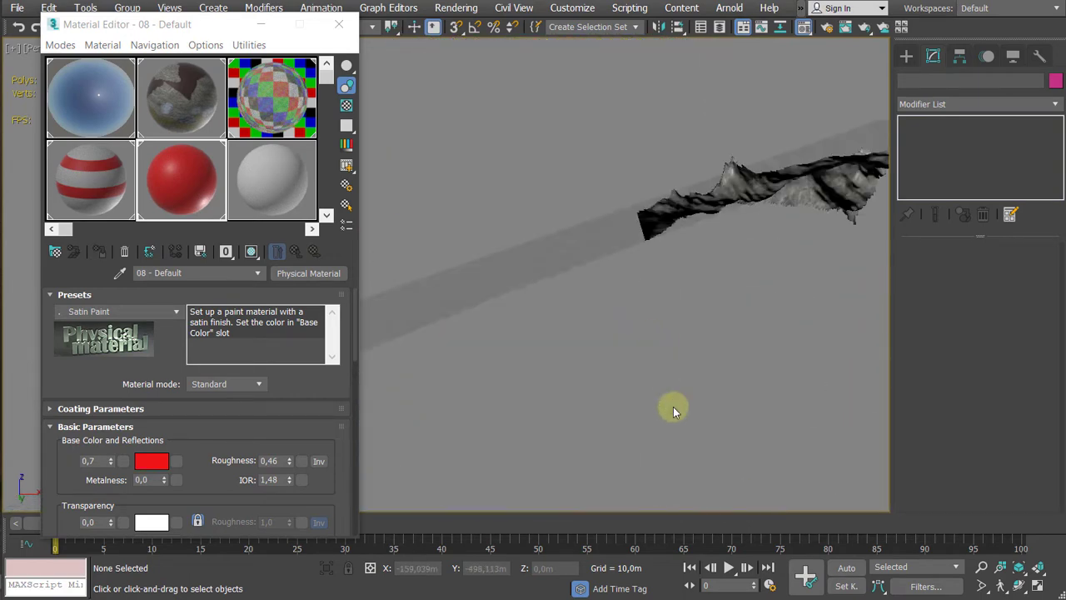
Step: Locate the lighthouse in the viewport and examine the lantern room, railing and support parts beneath the roof
scroll(676, 298, "down", 2)
scroll(599, 316, "up", 8)
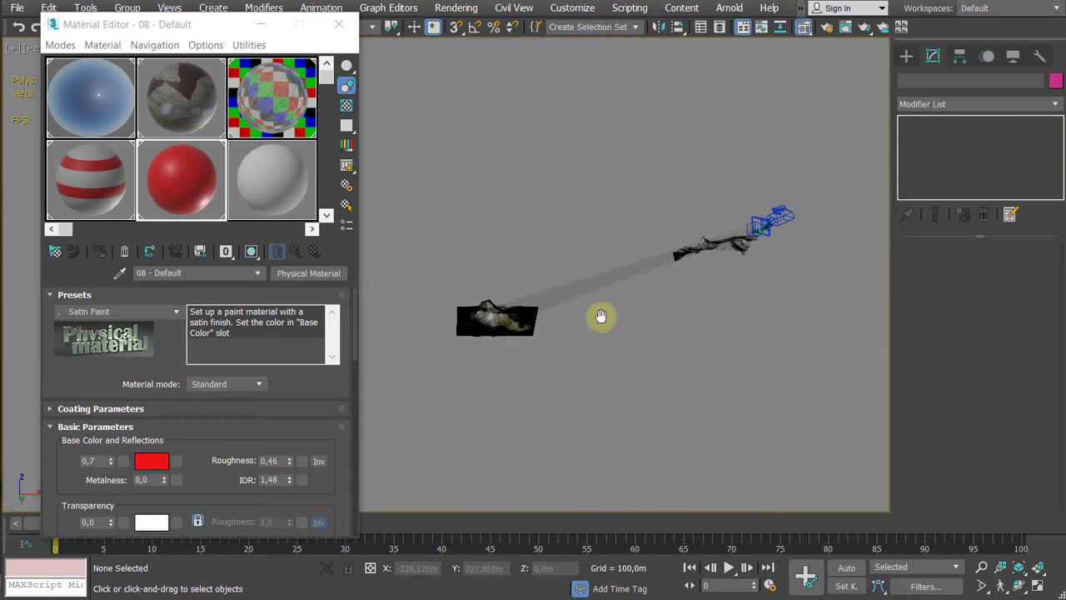
middle_click_drag(475, 358, 501, 287, "alt")
scroll(500, 286, "up", 2)
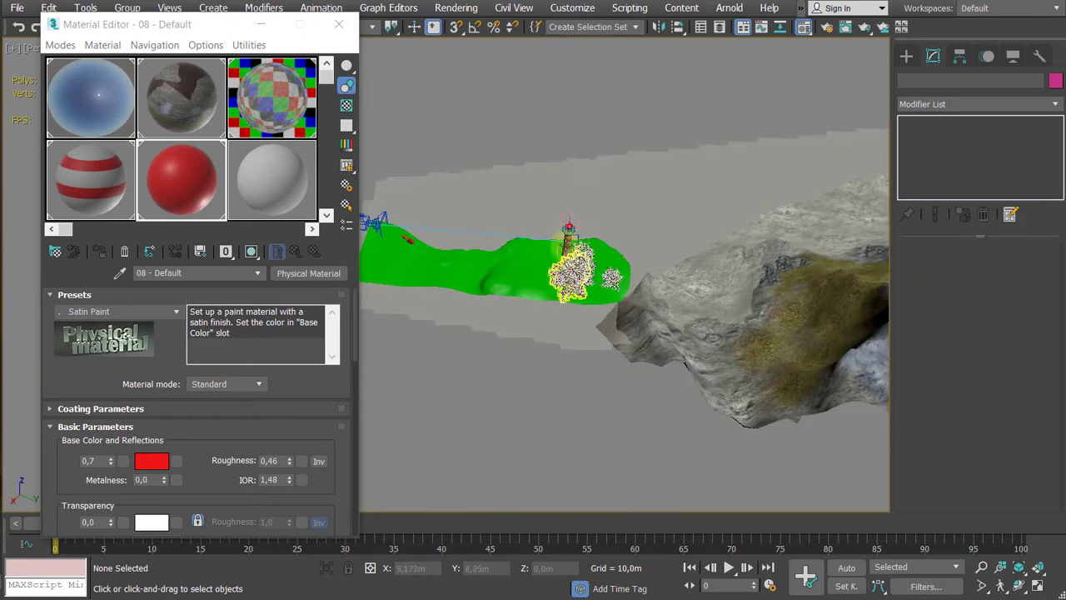
left_click(566, 242)
key("z")
middle_click_drag(565, 241, 519, 162, "alt")
scroll(695, 169, "up", 5)
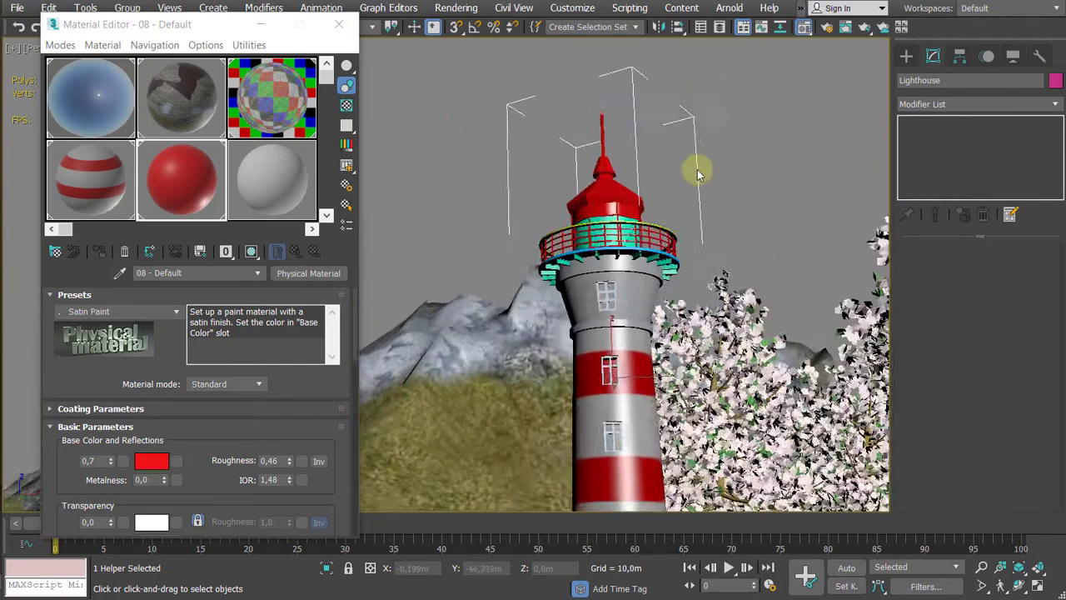
left_click(755, 172)
scroll(718, 206, "up", 2)
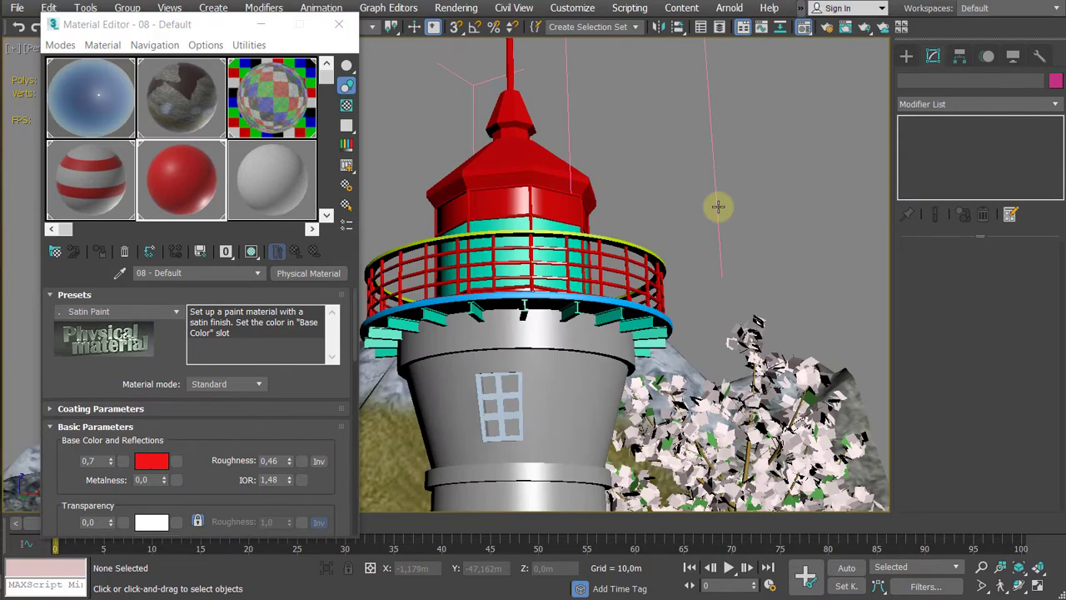
scroll(615, 191, "up", 6)
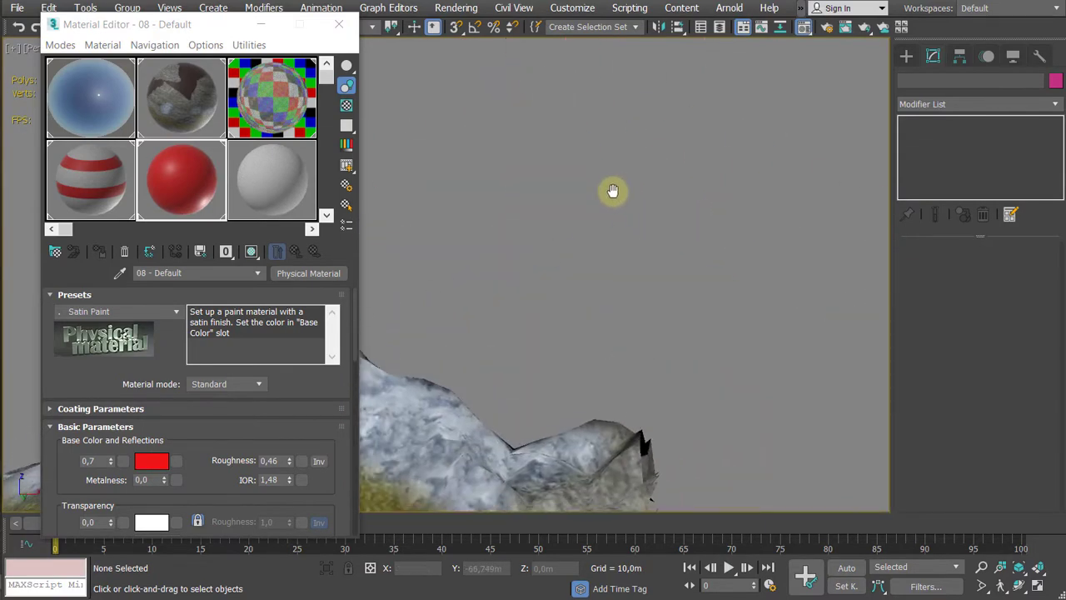
scroll(613, 191, "down", 8)
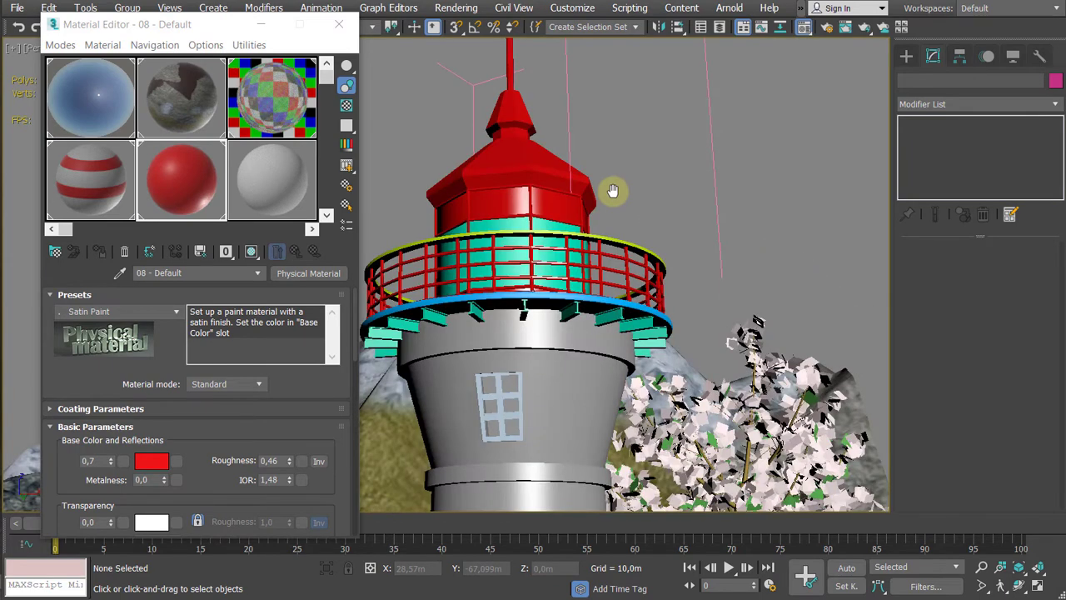
left_click(645, 243)
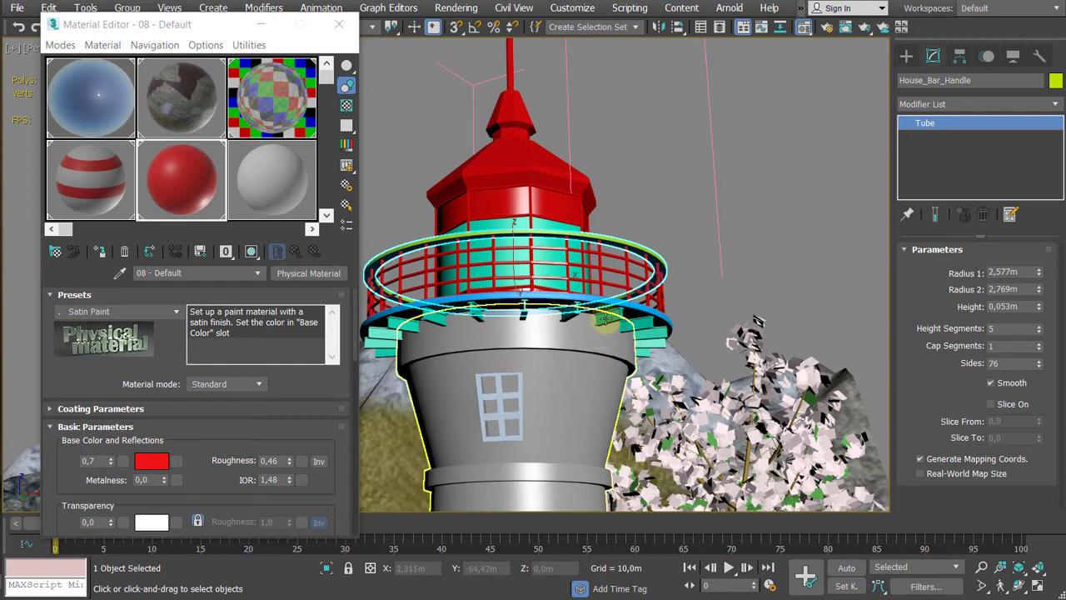
left_click(648, 197)
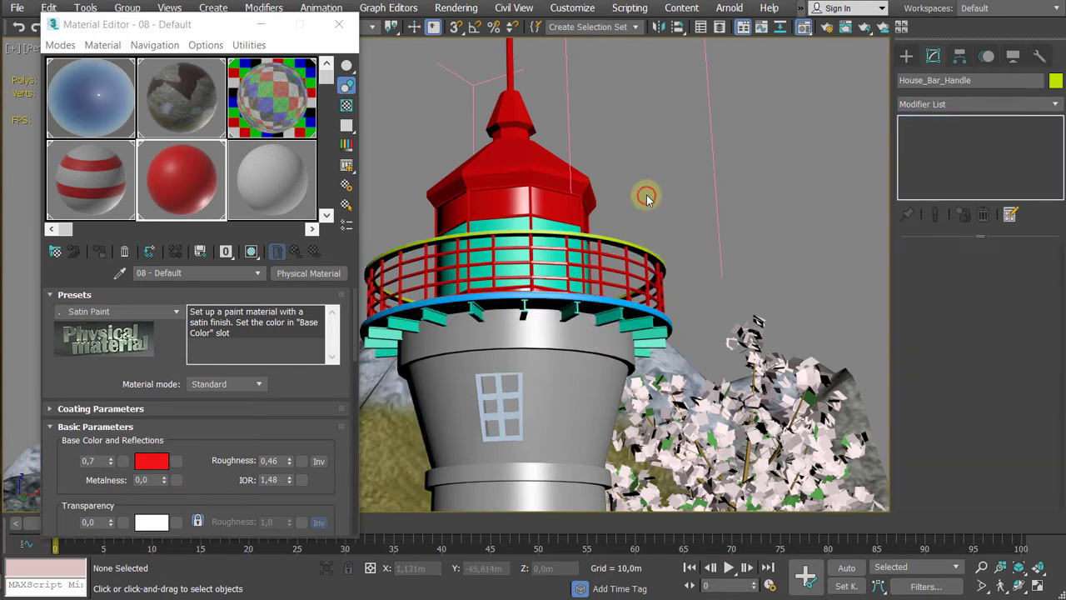
Step: Select the lantern room's House_Glass object and change the 09 - Default material to a Physical Material
left_click(506, 225)
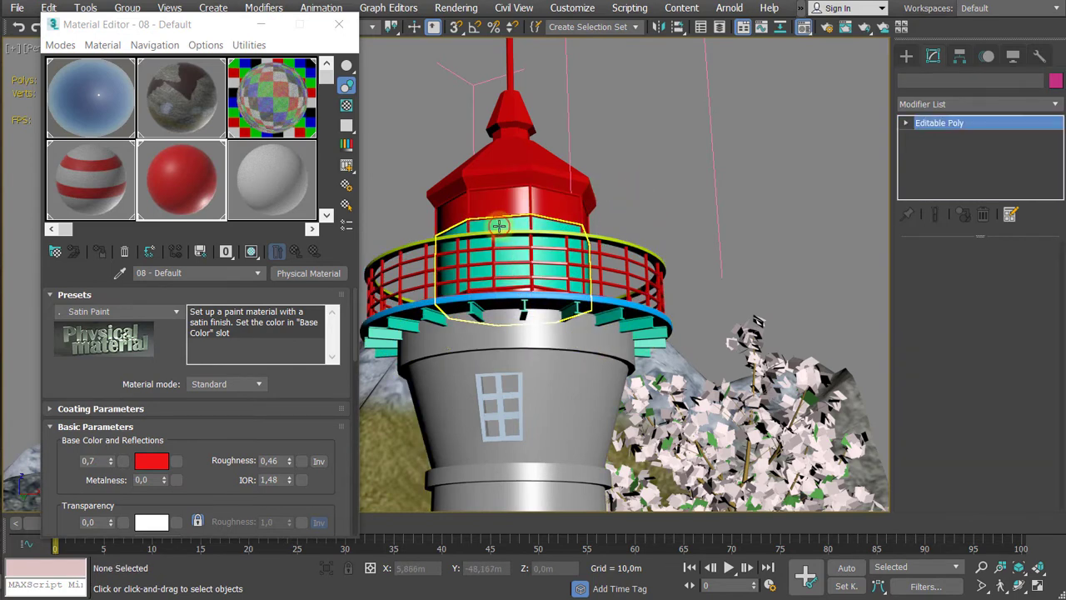
left_click(293, 198)
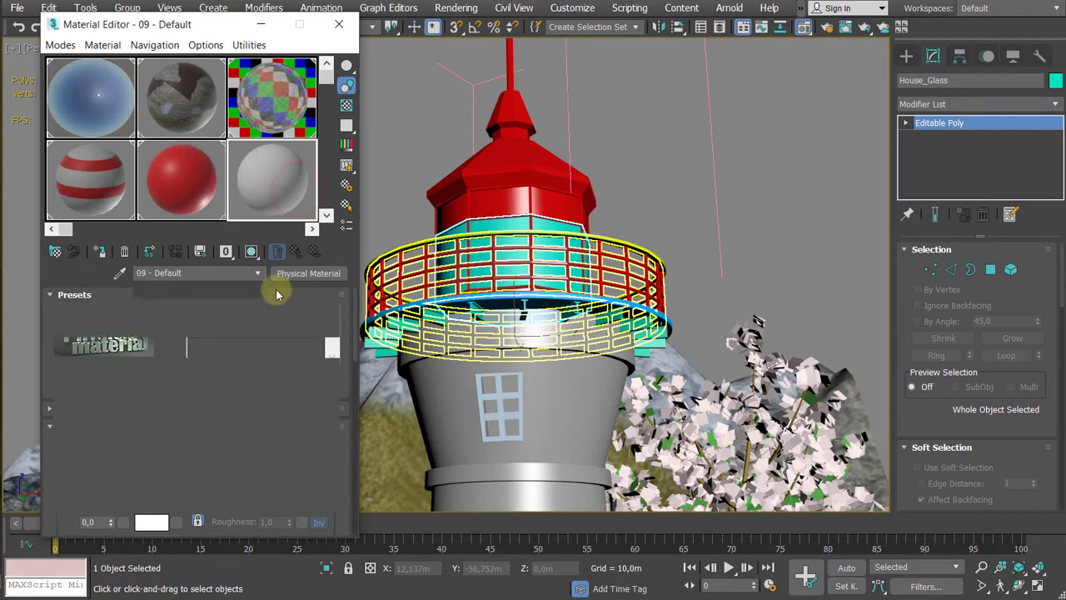
left_click(310, 273)
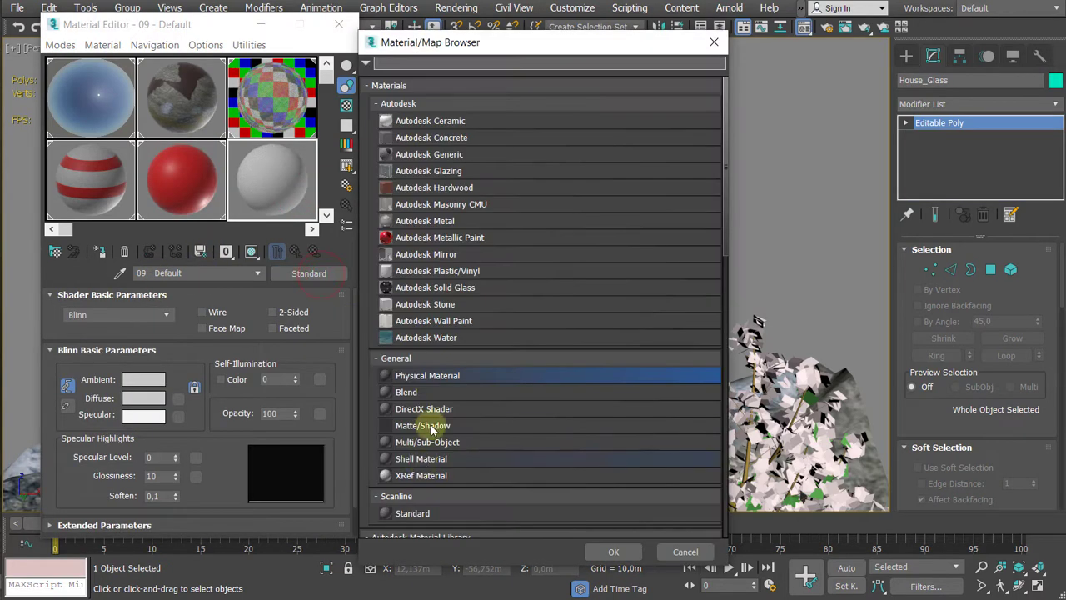
double_click(423, 376)
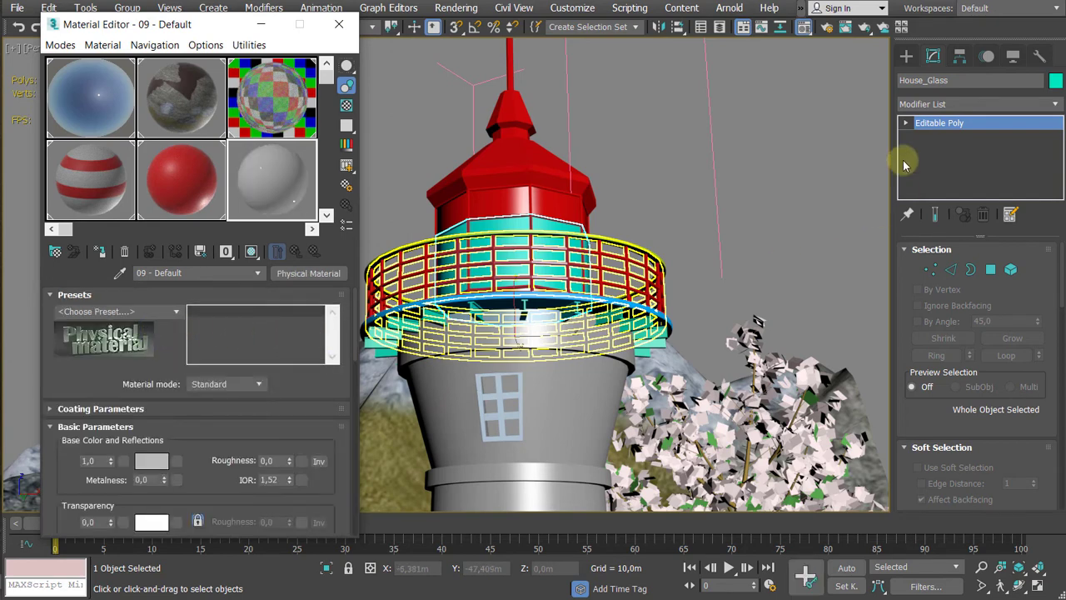
Step: Apply the Glass (Thin Geometry) preset to the 09 - Default material and assign it to House_Glass
left_click(176, 318)
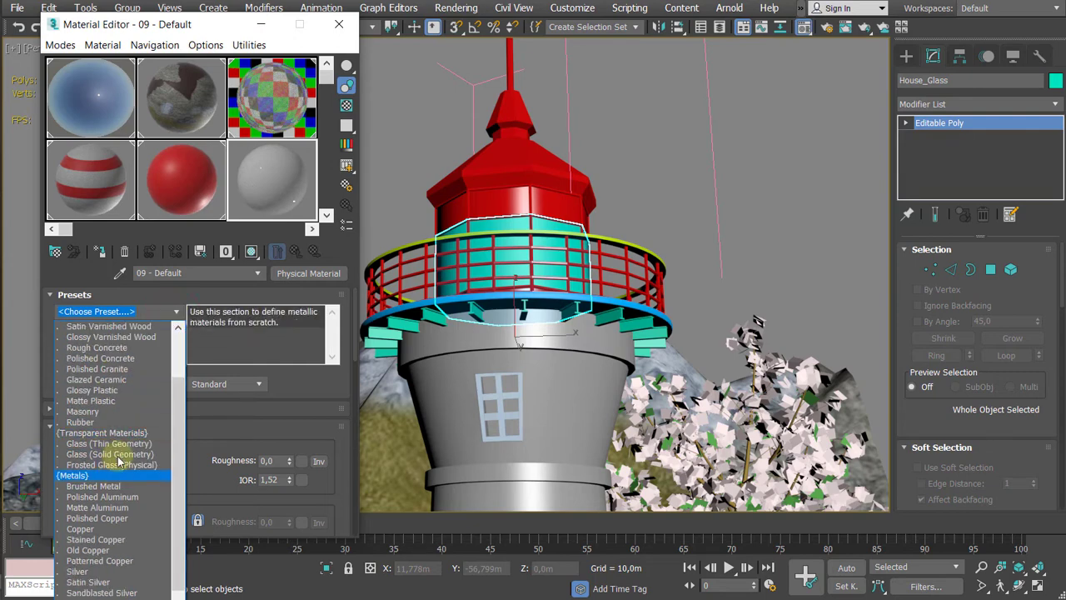
left_click(108, 444)
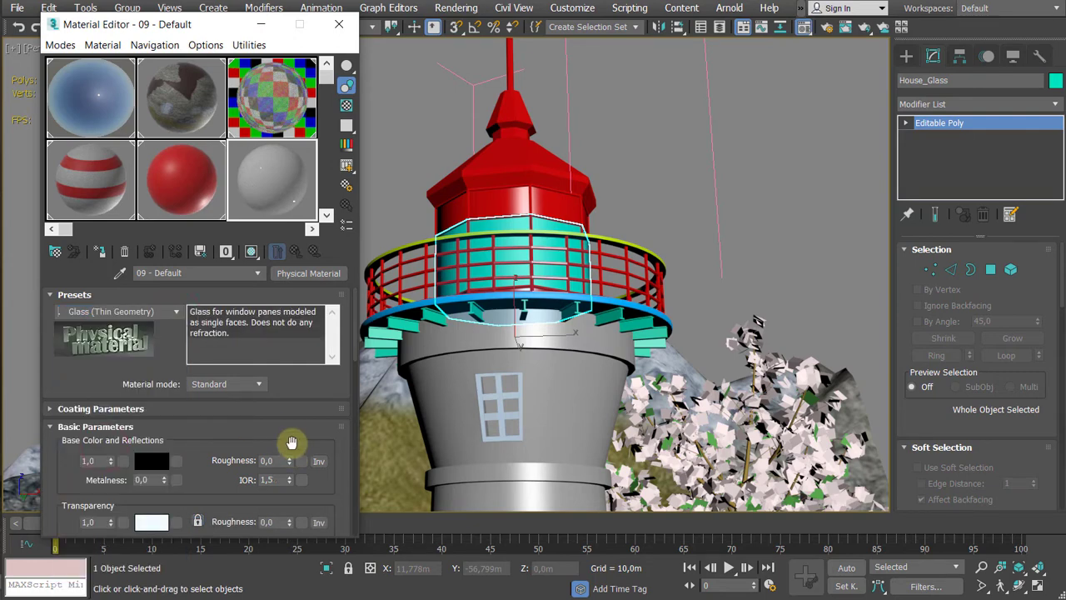
left_click_drag(241, 173, 505, 226)
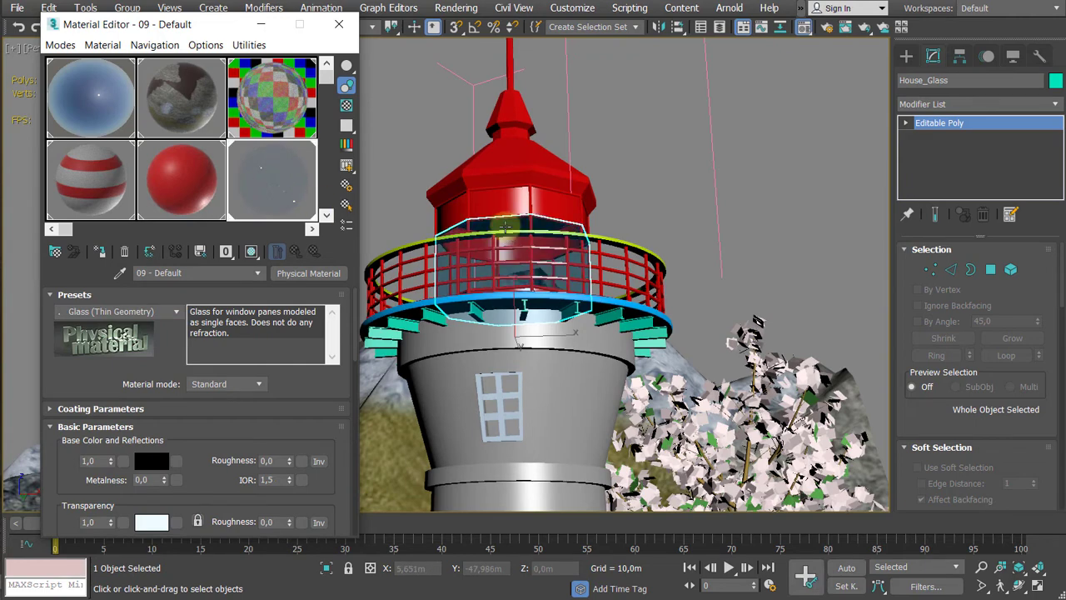
Step: Select House_Support_Plank and make the unused 13 - Default material a Physical Material with the Varnished Paint preset
left_click(603, 305)
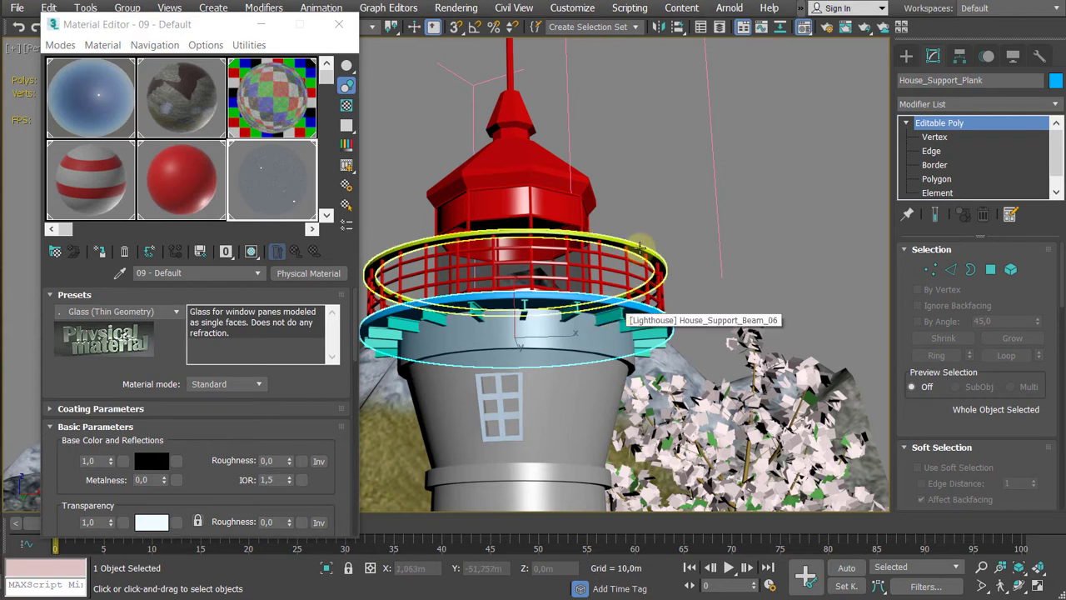
left_click(328, 218)
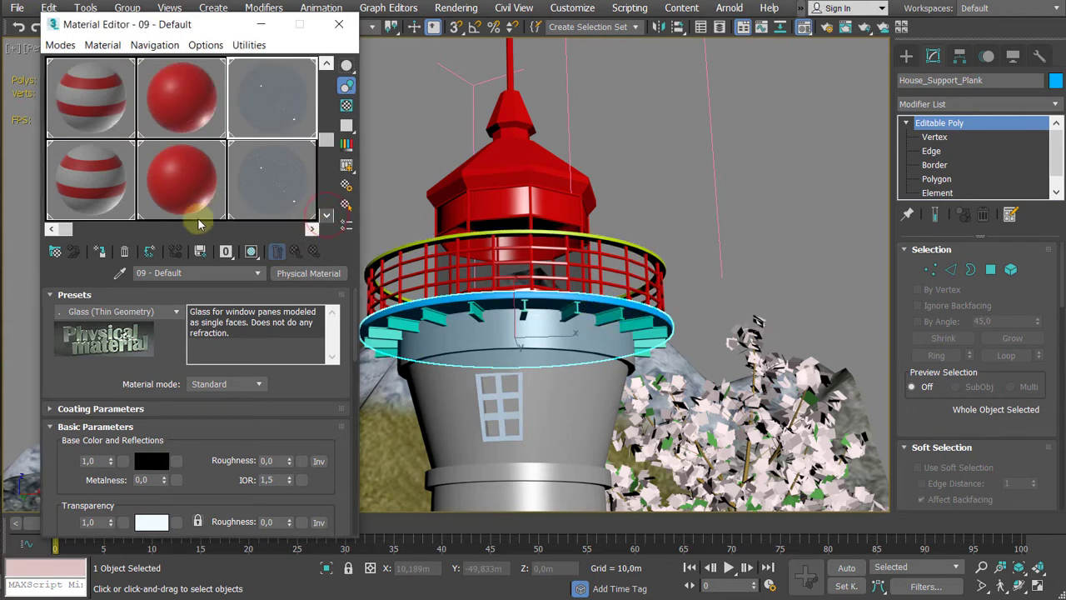
left_click(86, 183)
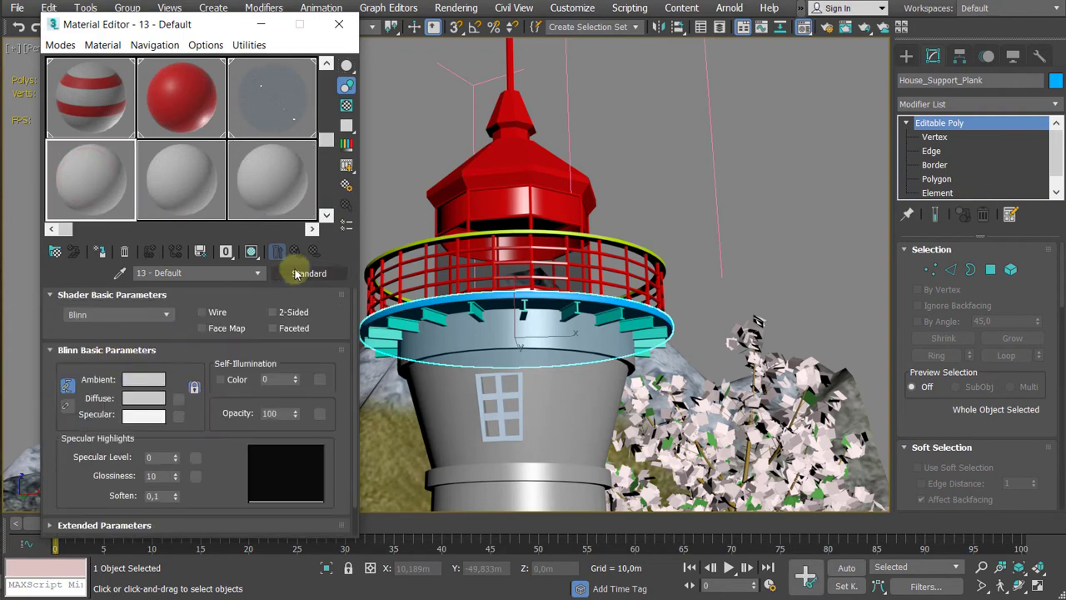
left_click(296, 275)
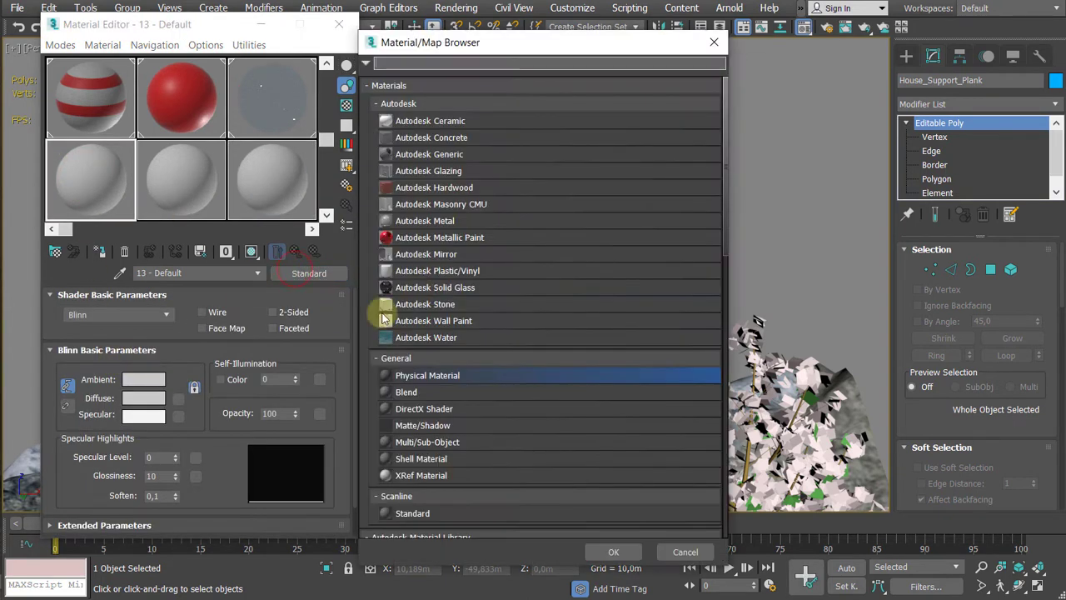
double_click(429, 379)
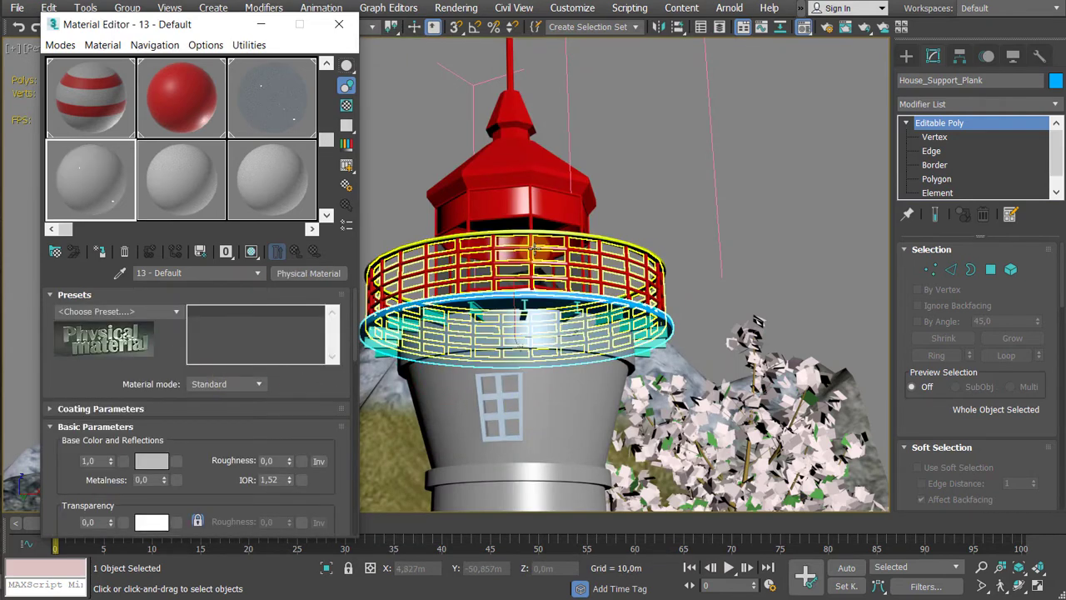
left_click(177, 312)
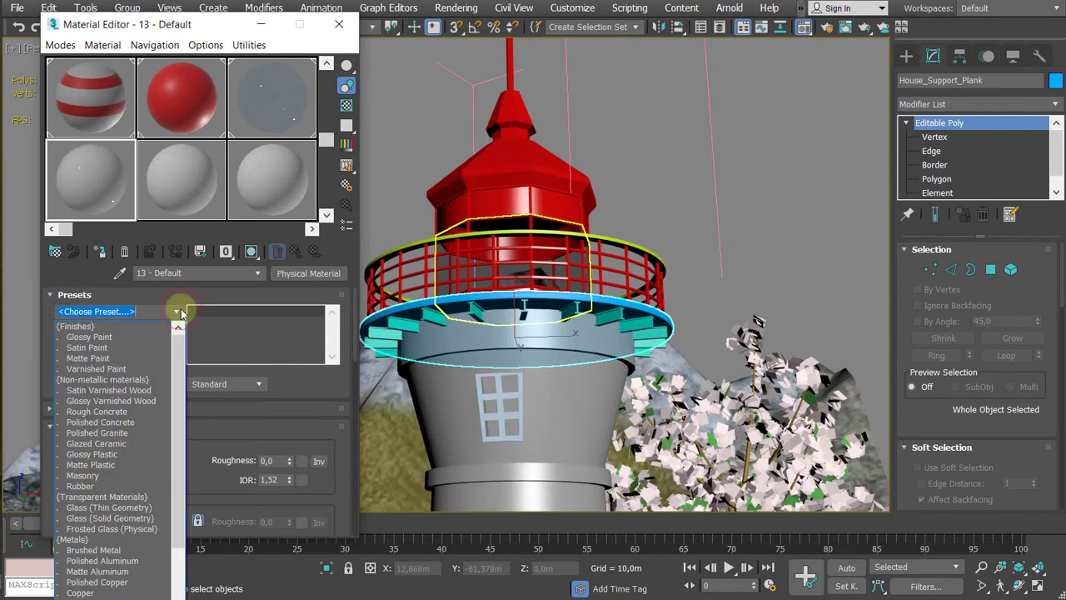
left_click(99, 369)
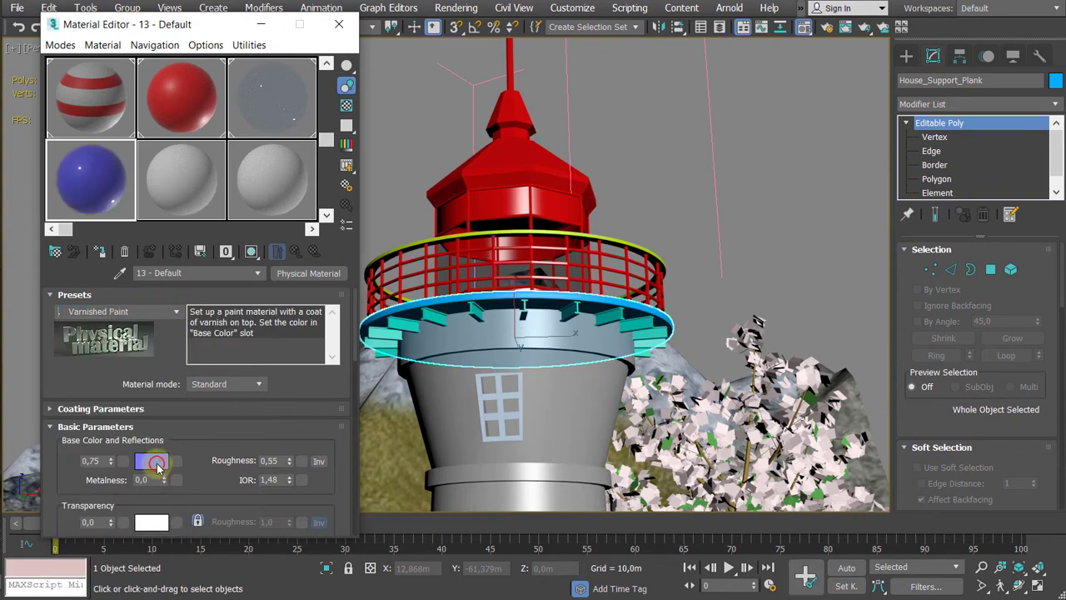
Step: Set the 13 - Default base color to brown (red 0,22, green 0,098, blue 0,016) and assign it to House_Support_Plank and House_Bar_Handle
left_click(157, 461)
left_click_drag(208, 215, 205, 245)
left_click_drag(353, 161, 357, 127)
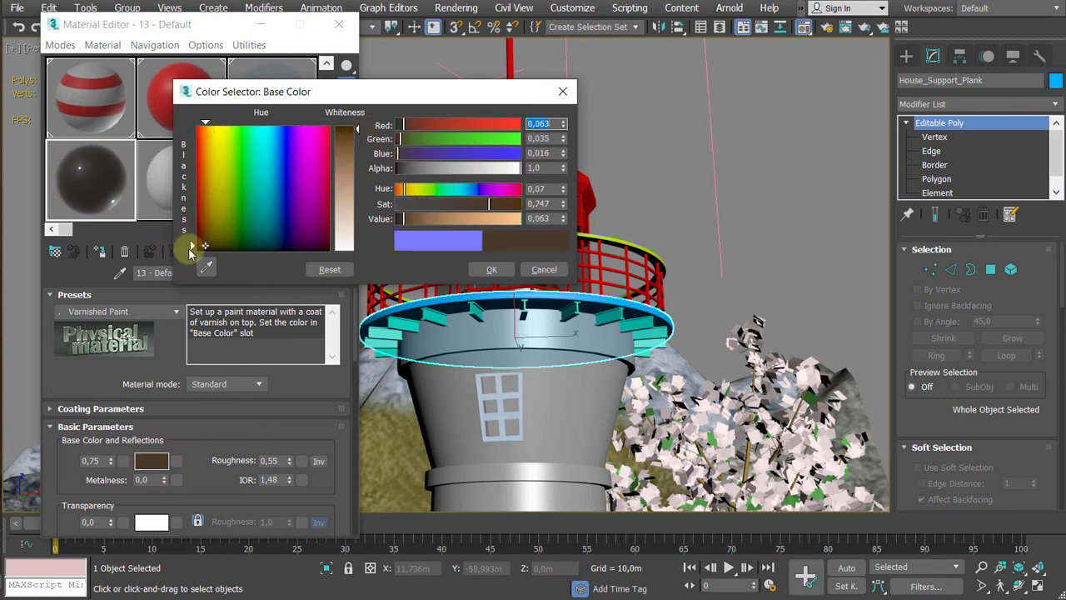
left_click_drag(191, 248, 194, 231)
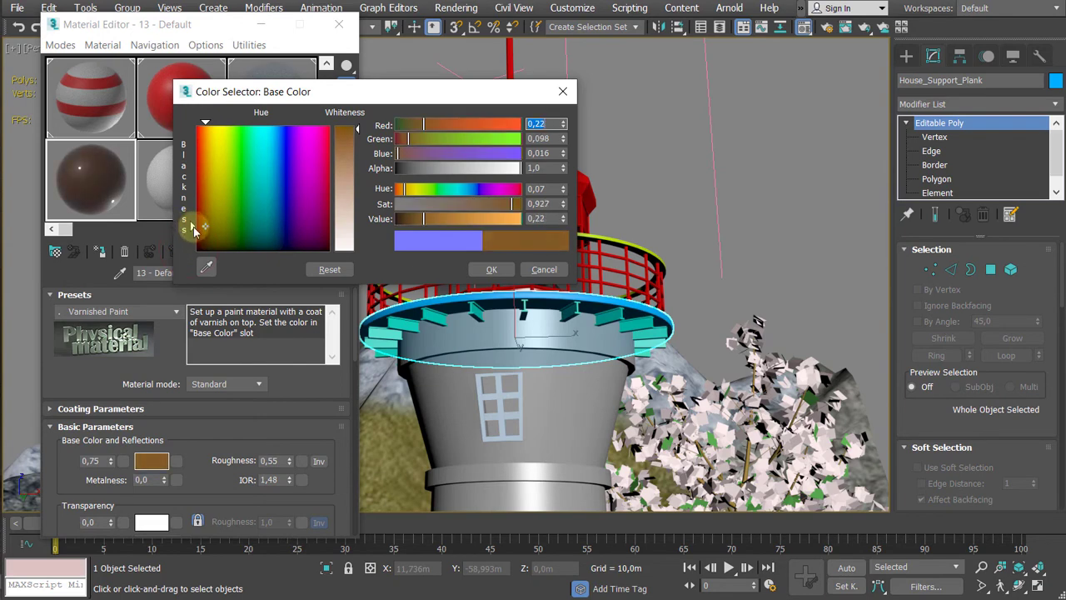
left_click(486, 269)
left_click_drag(82, 183, 617, 309)
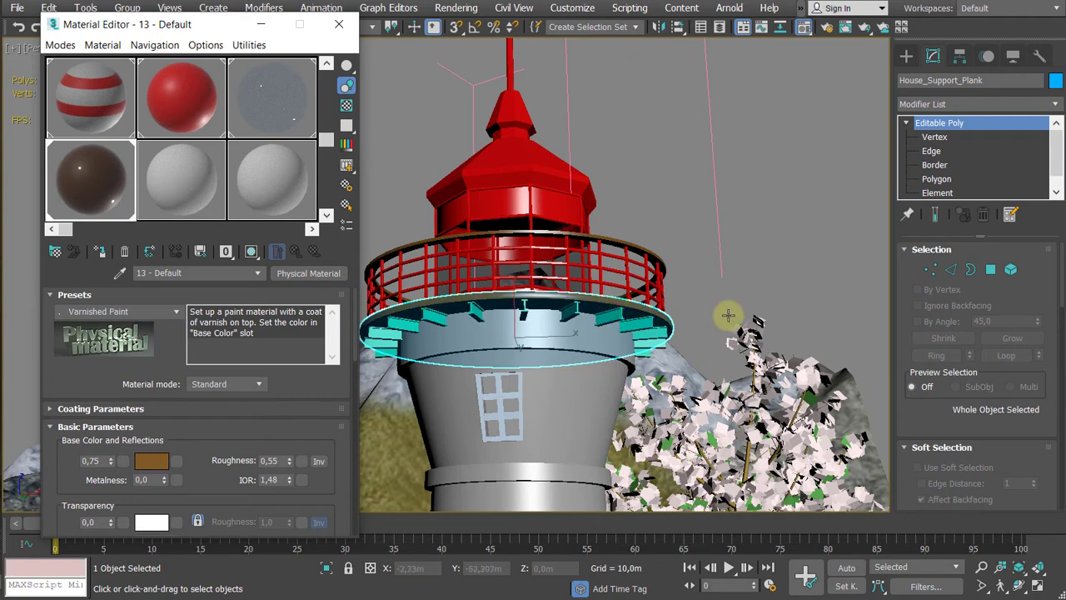
left_click(682, 210)
Step: Select all House_Support_Beam objects and copy the brown 13 - Default material into the neighbouring sample slot, renaming the copy Ibeam
left_click(635, 329)
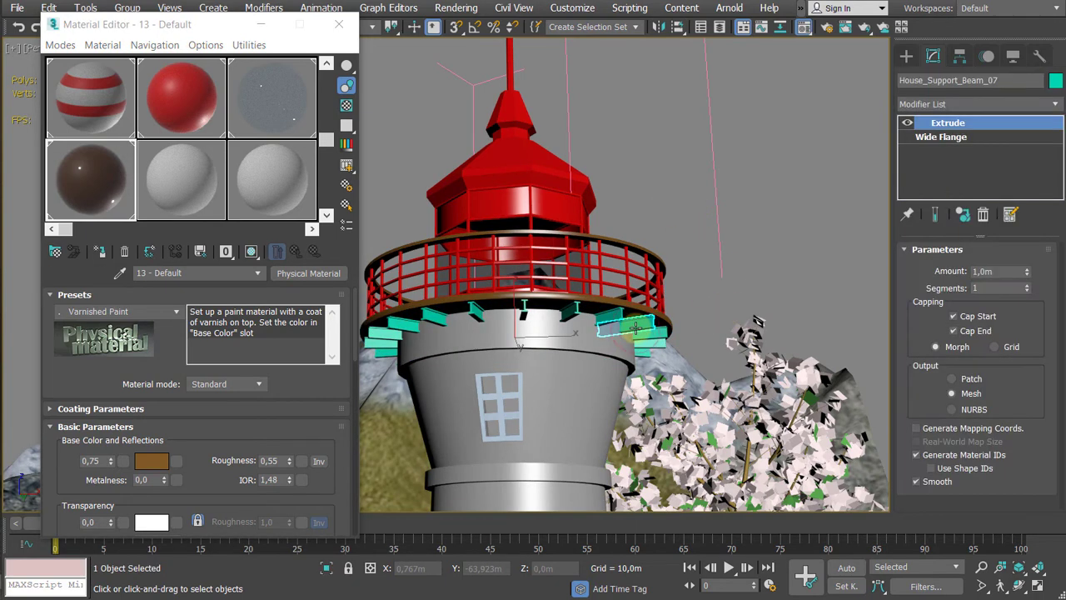
key("ctrl+q")
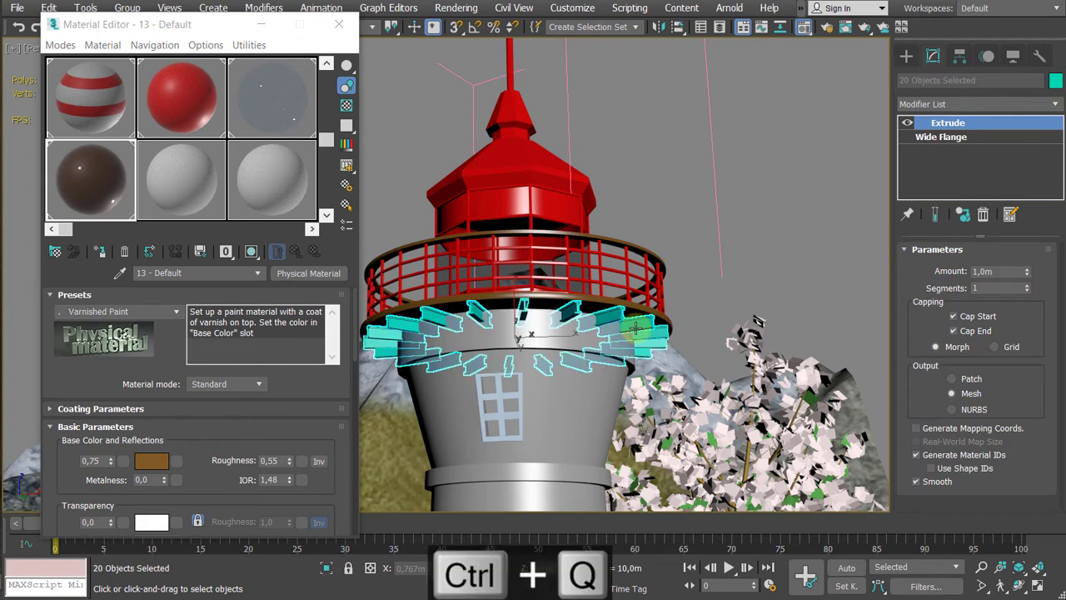
left_click(184, 171)
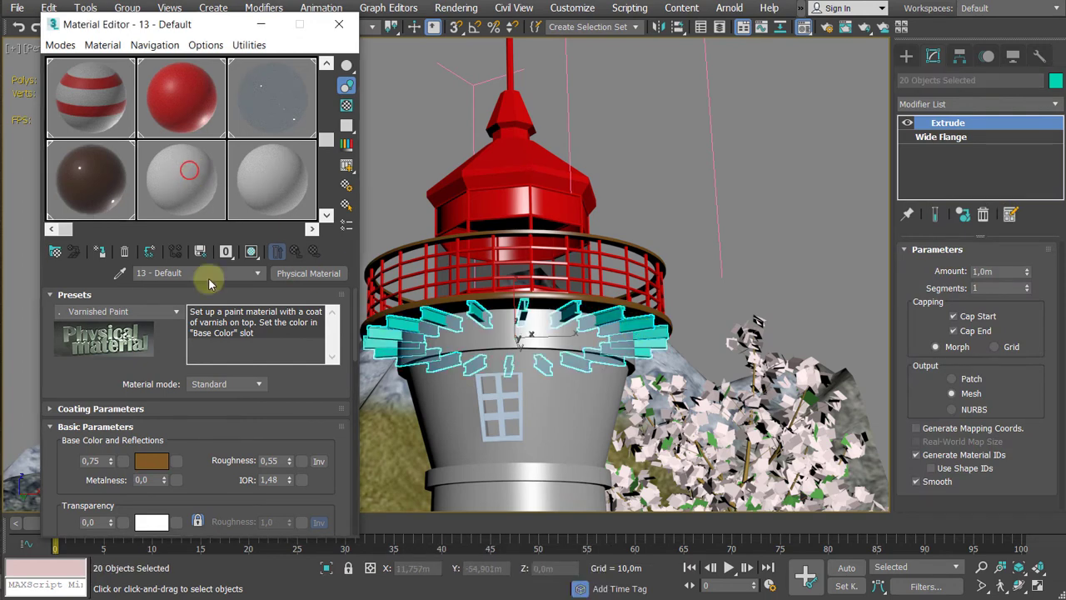
left_click_drag(87, 168, 171, 174)
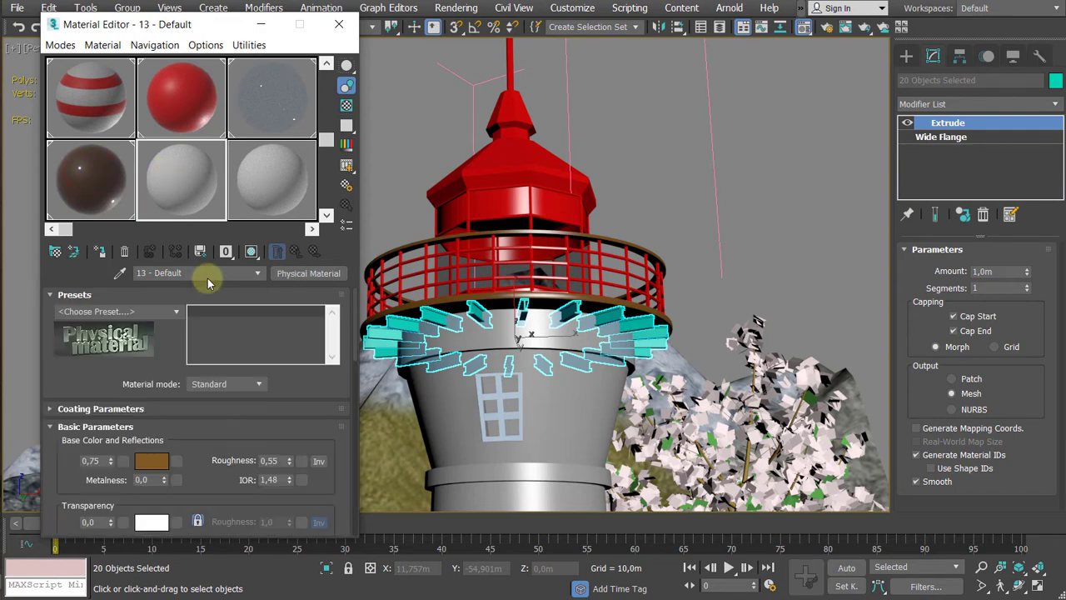
left_click_drag(208, 278, 33, 265)
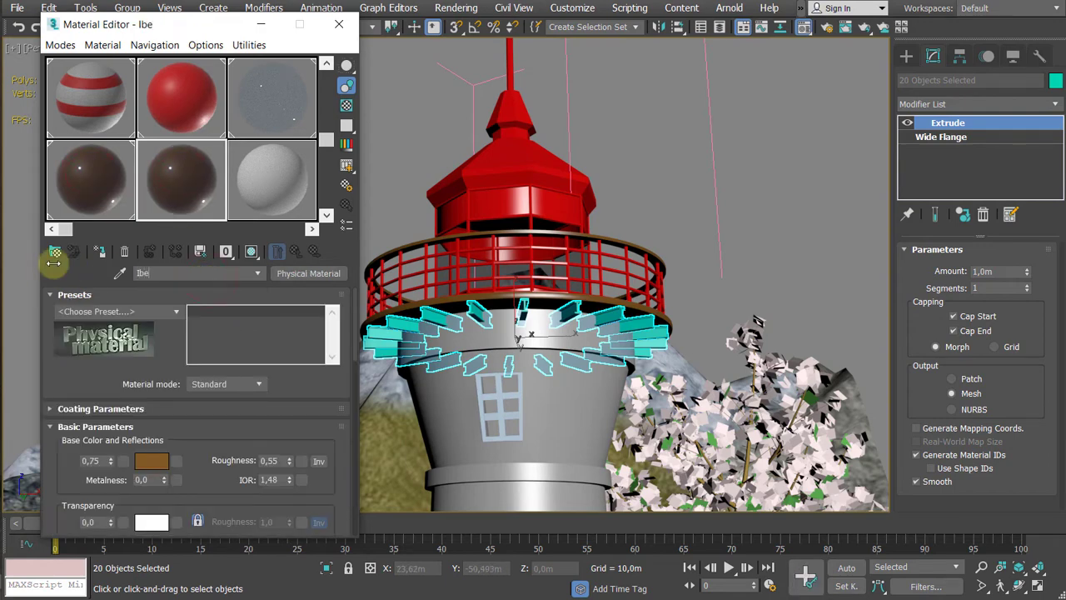
key("Return")
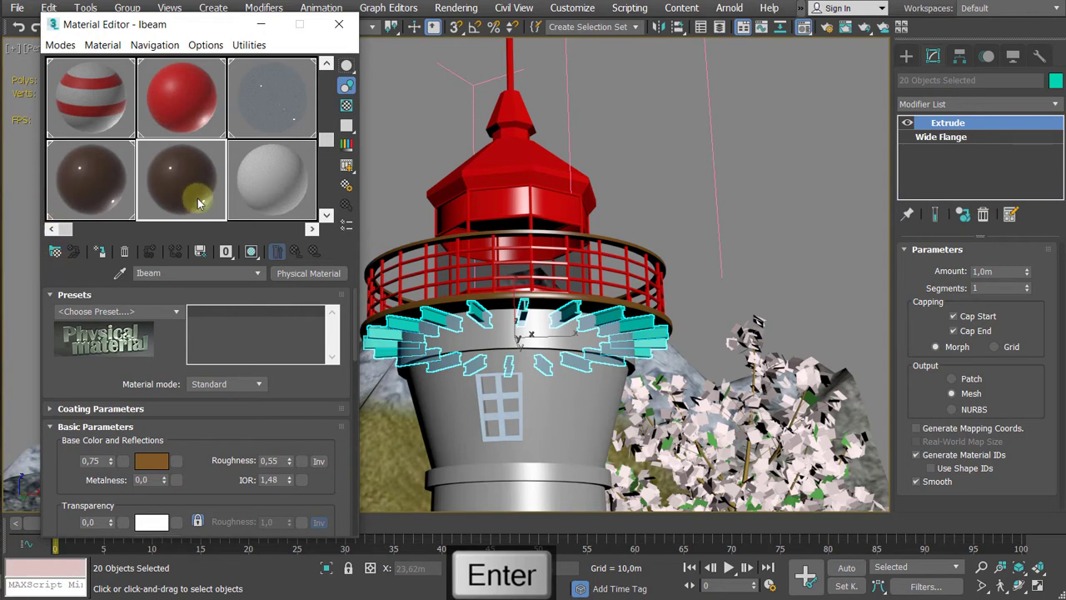
Step: Assign the Ibeam material to the selected support beams and darken its base color to red 0,071, green 0,039, blue 0,016
left_click(100, 252)
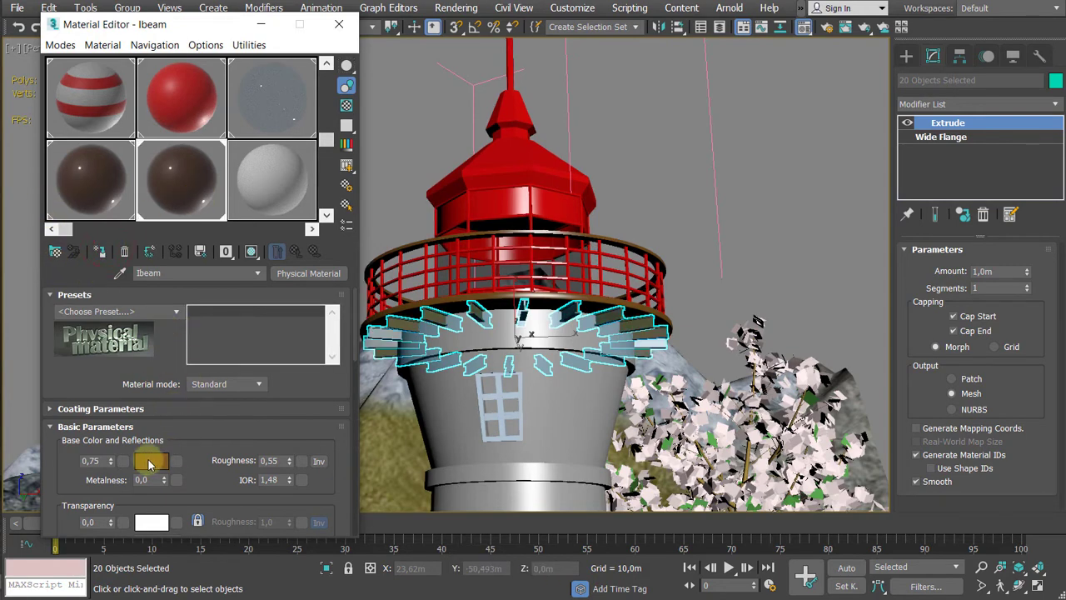
left_click(151, 460)
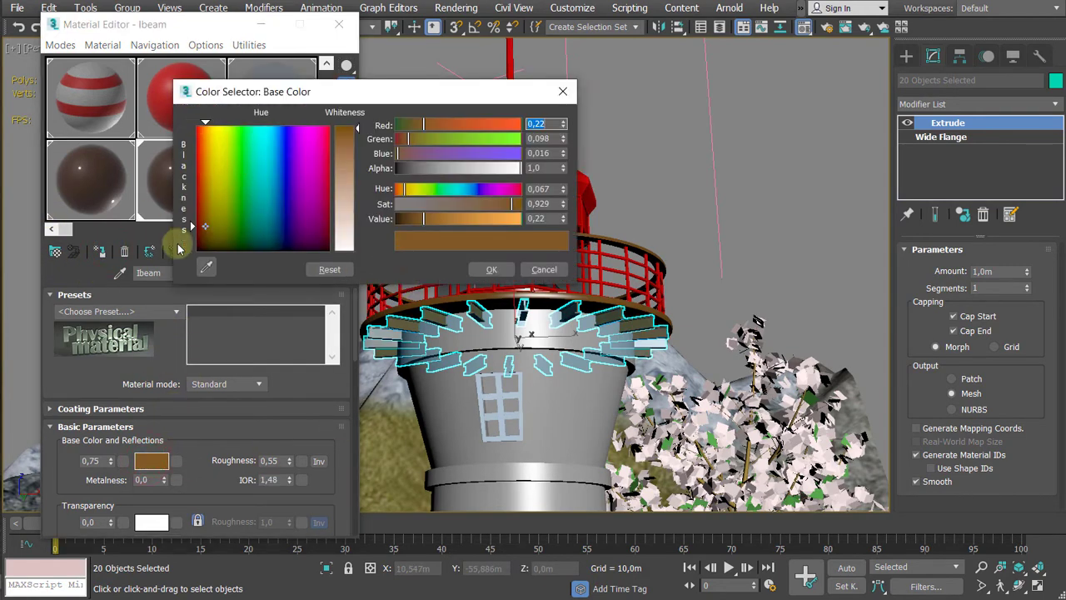
left_click_drag(192, 228, 192, 244)
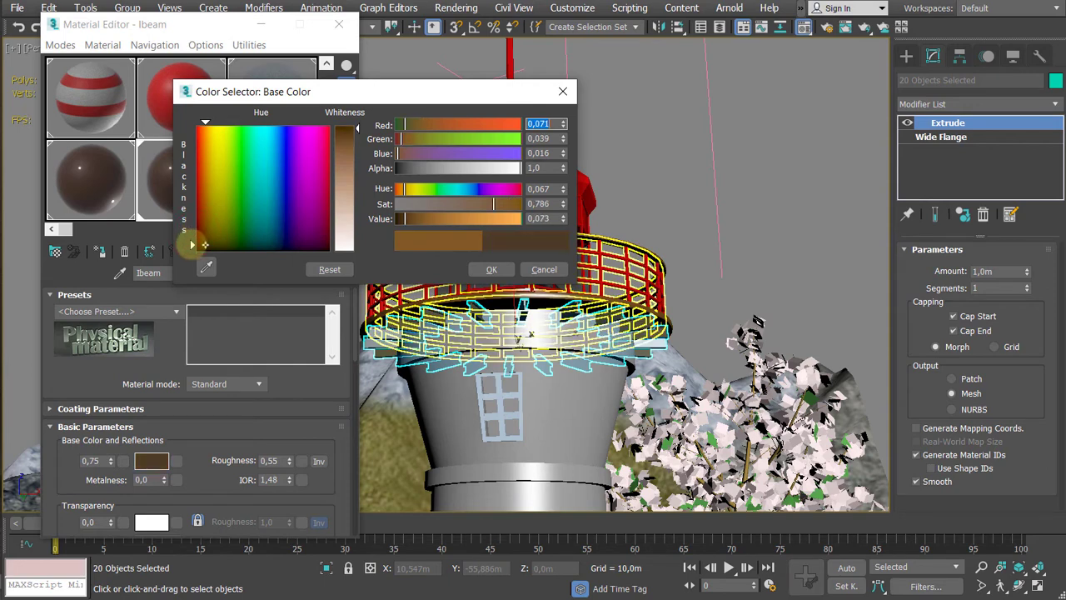
left_click(492, 269)
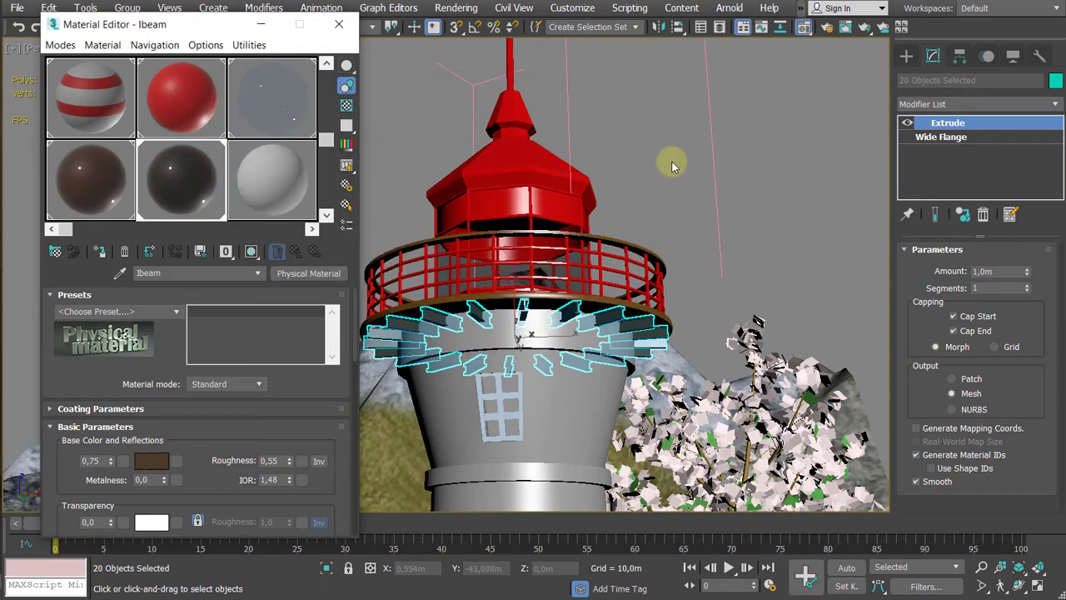
Step: Close the Material Editor and close the open lighthouse group through its House_Roof object, leaving nothing selected
left_click(672, 162)
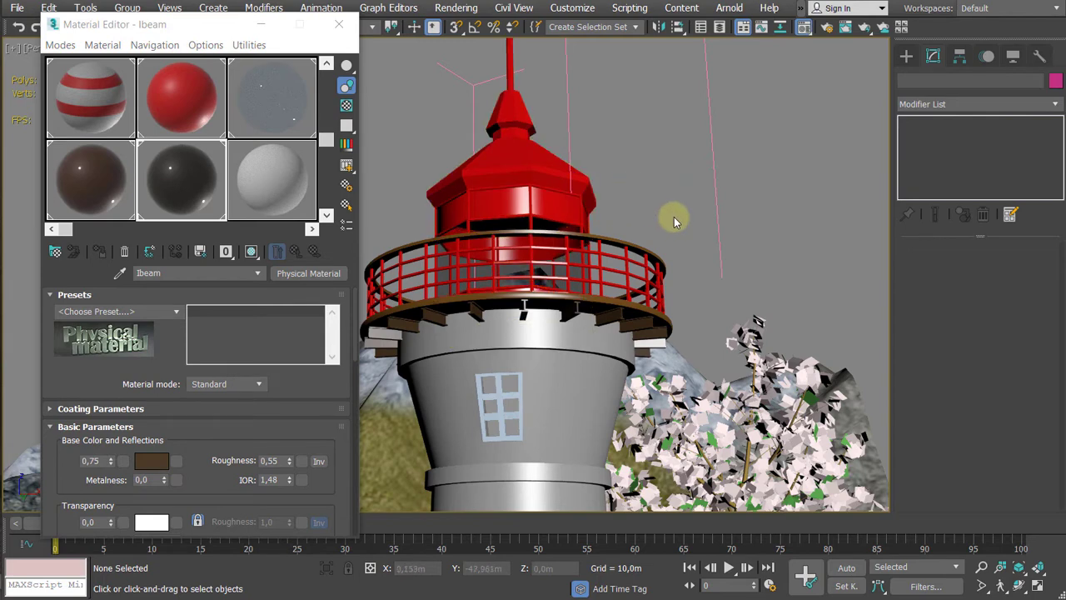
left_click(515, 133)
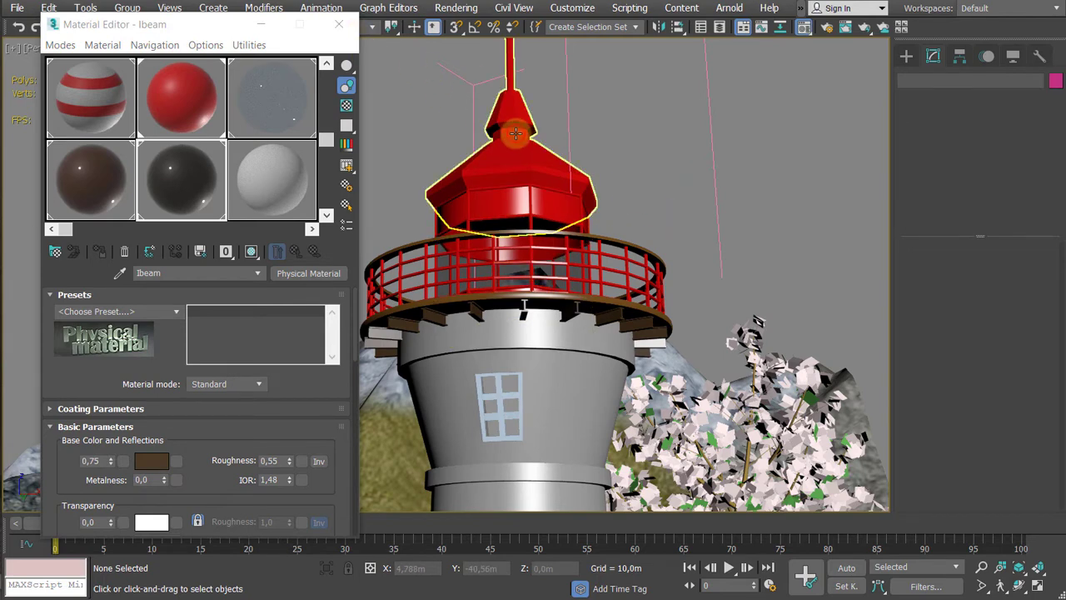
left_click(339, 24)
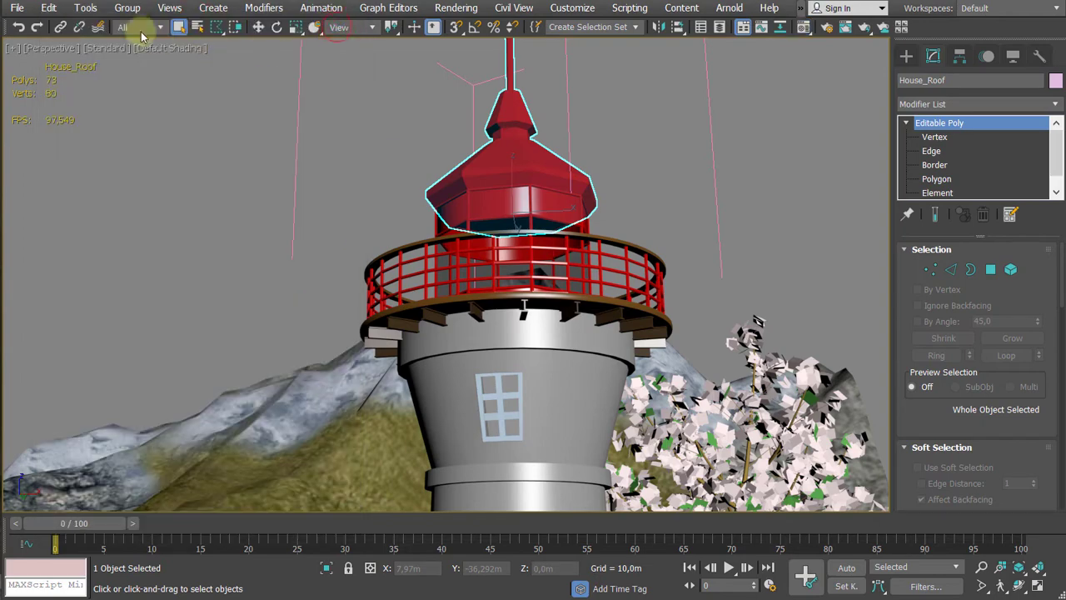
left_click(127, 9)
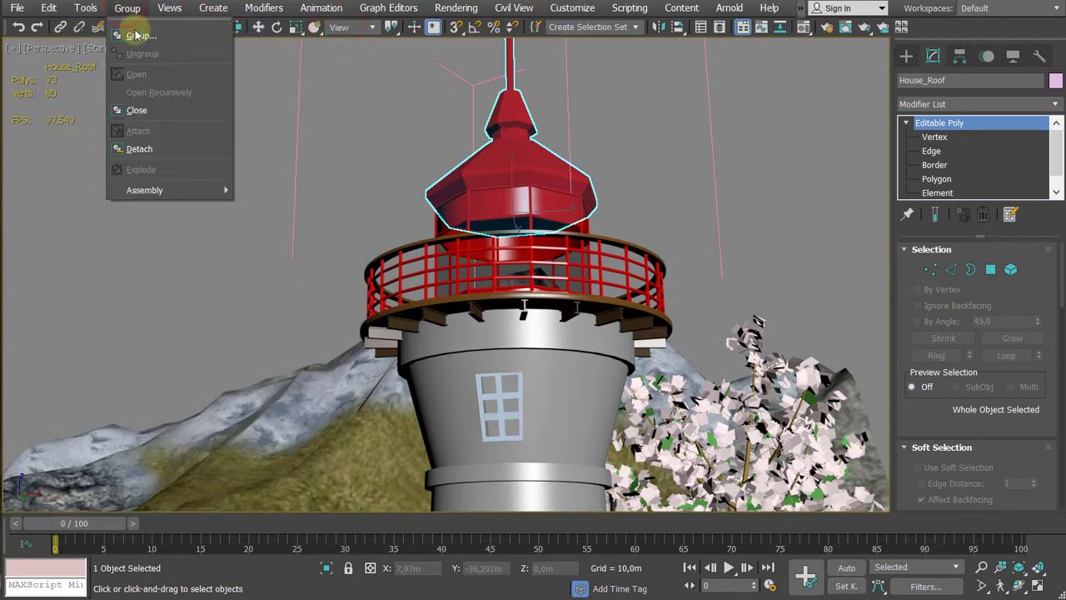
left_click(130, 110)
left_click(284, 195)
Step: Show the scene through the camera in default shading without edged faces and rename the green terrain Plane002 as Coast
key("c")
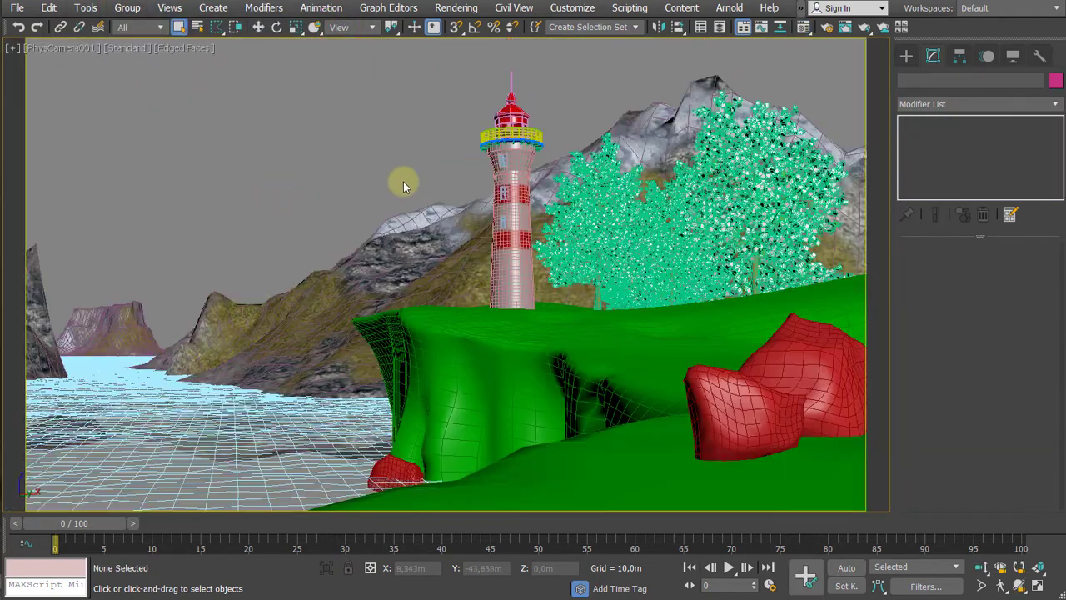
key("F4")
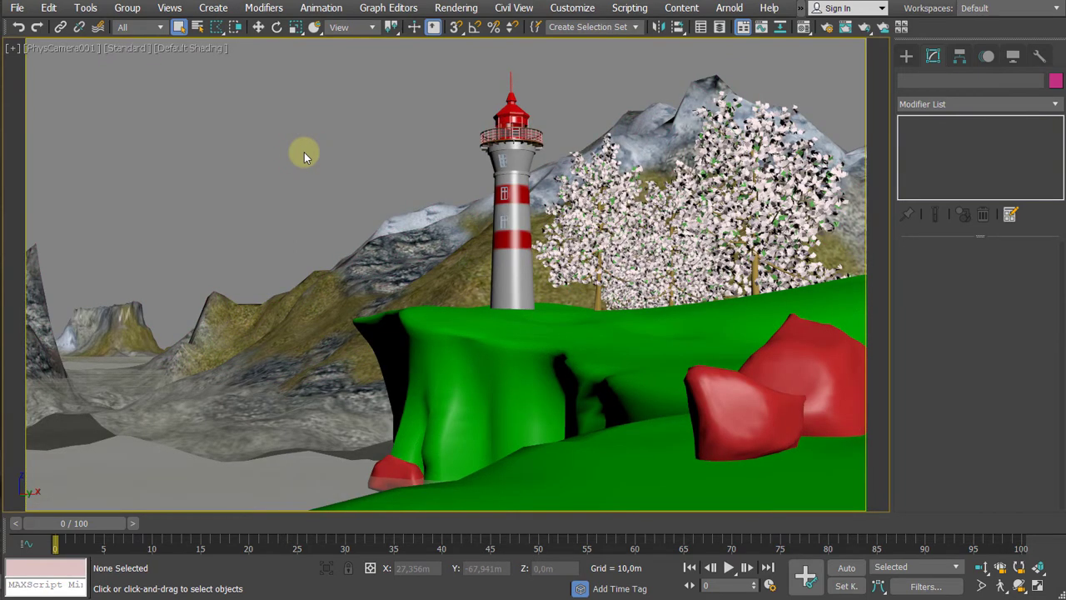
left_click(529, 361)
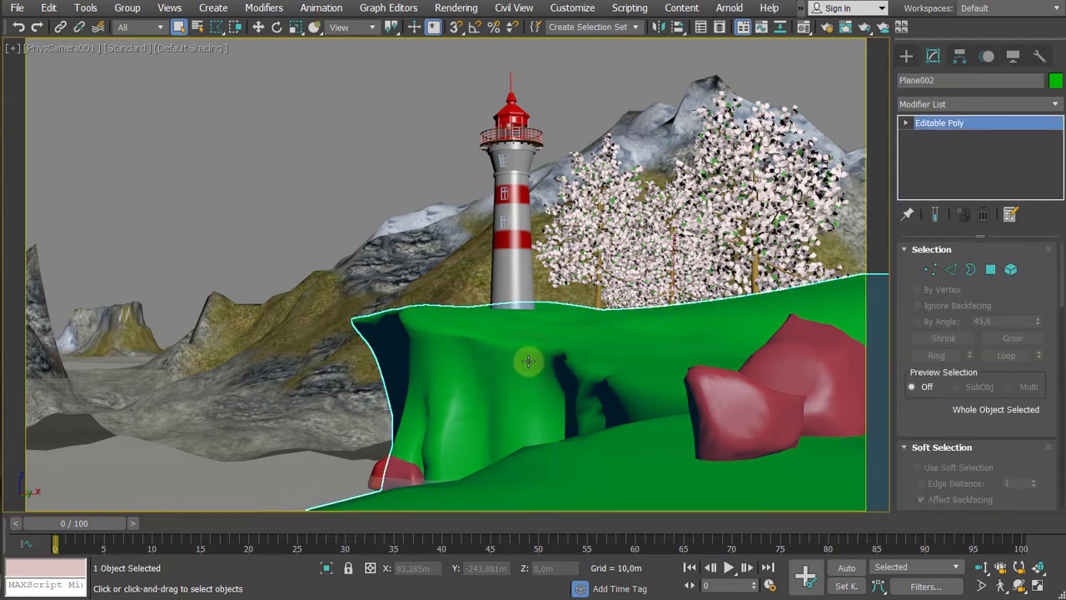
left_click(971, 80)
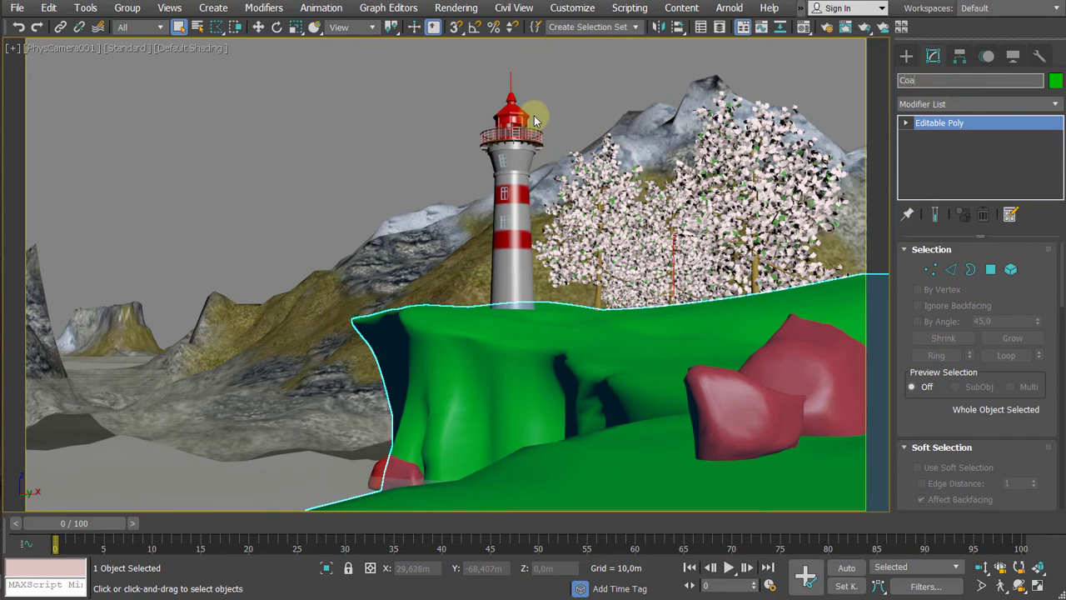
type("Coast")
key("Return")
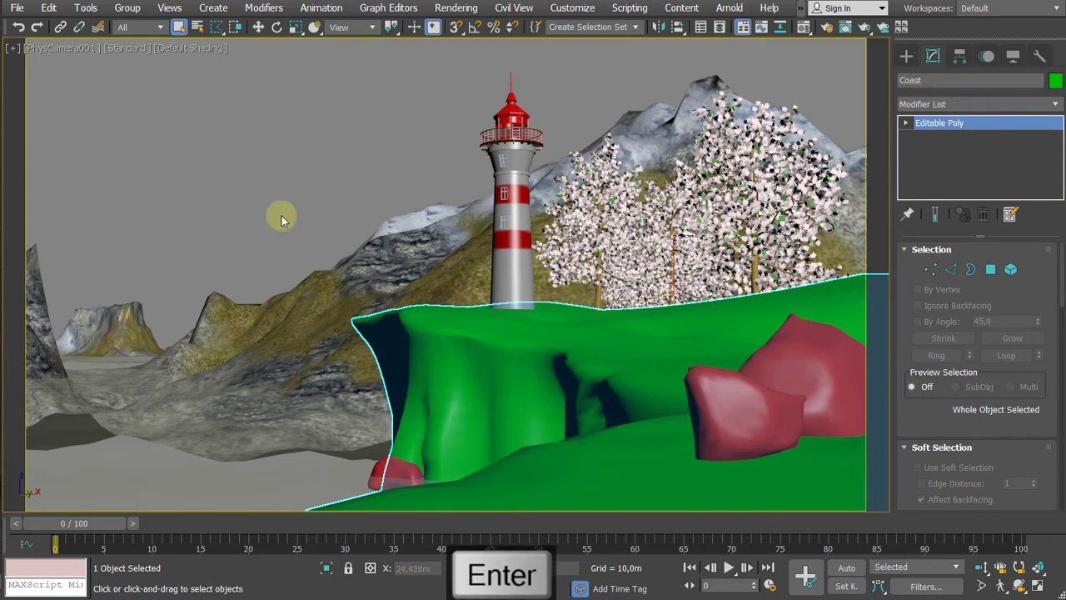
Step: Enter the Polygon sub-object level of the Coast and enable Ignore Backfacing
key("p")
key("z")
middle_click_drag(208, 329, 480, 269, "alt")
key("F4")
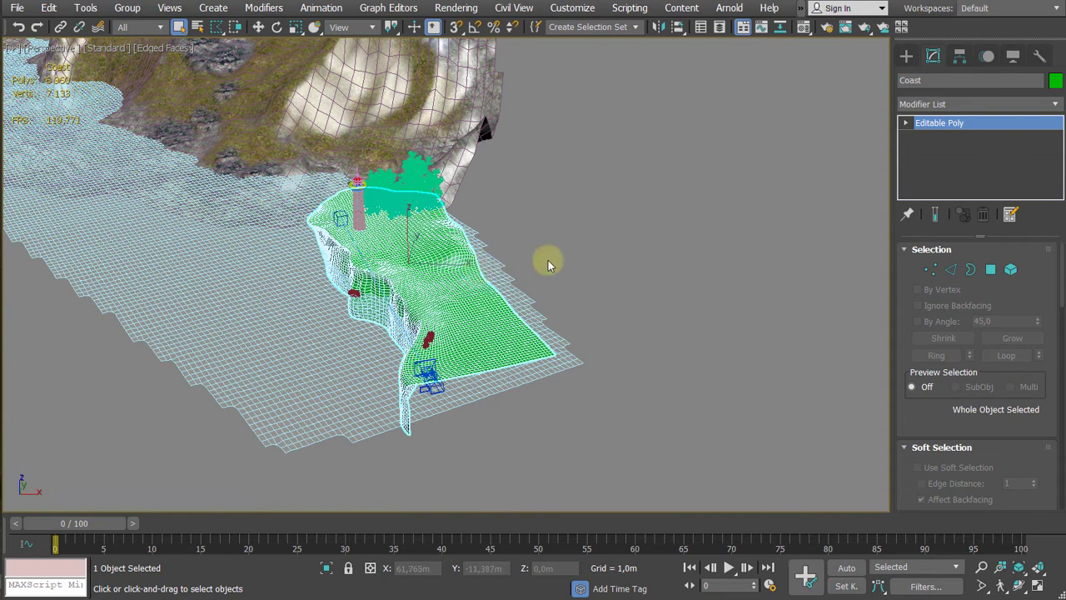
key("c")
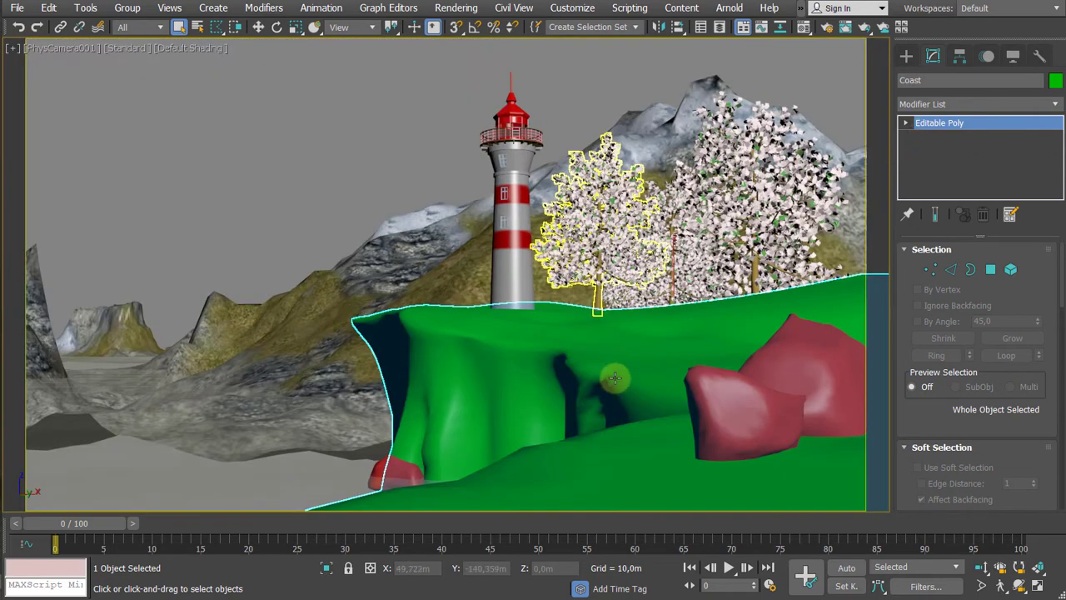
left_click(906, 122)
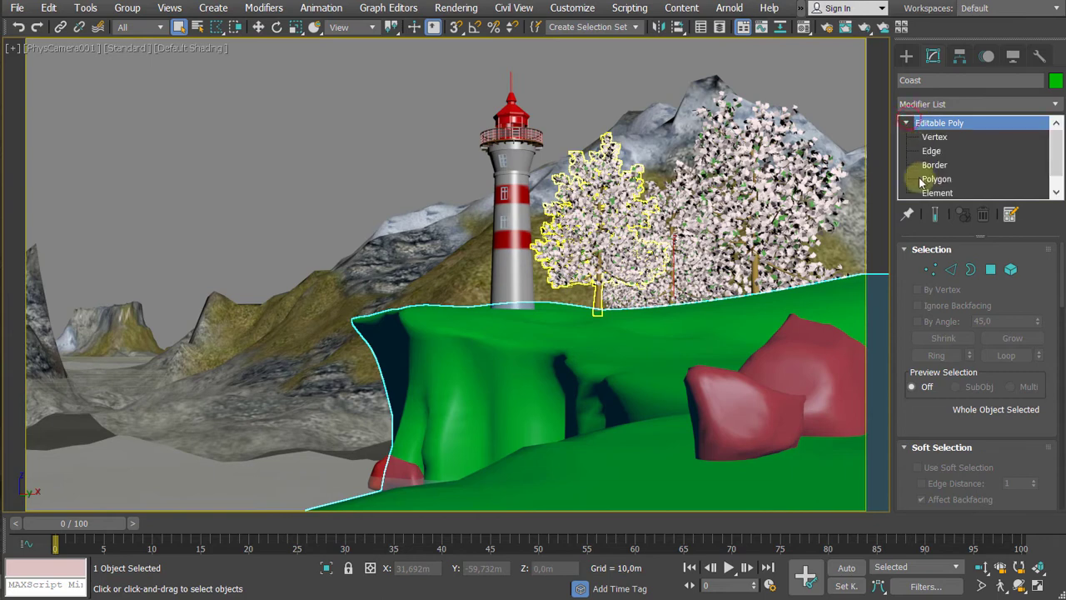
left_click(928, 179)
left_click(920, 305)
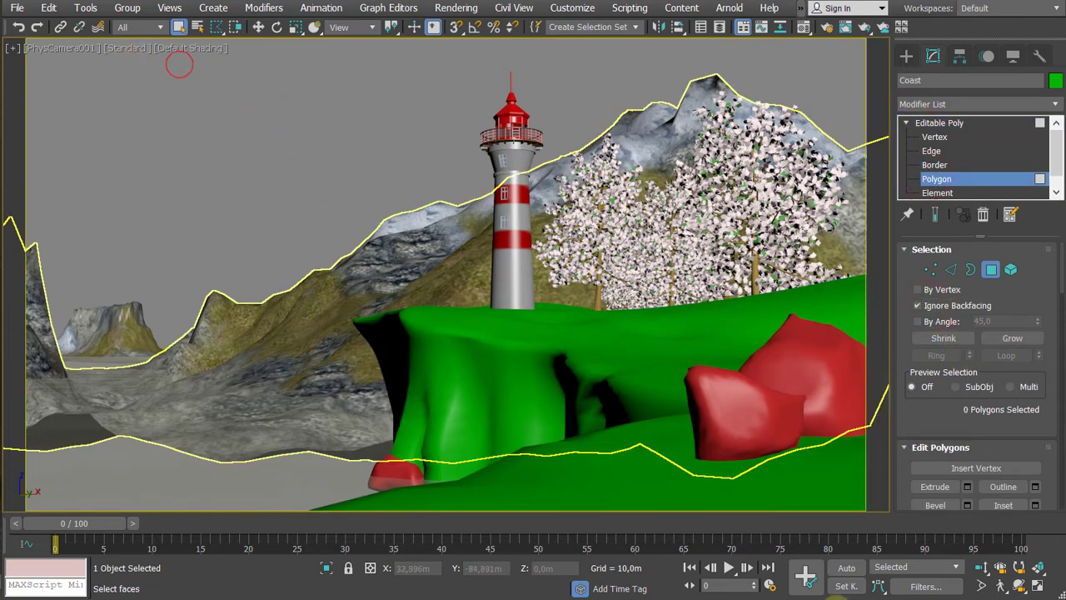
Step: Select the Coast polygons facing the camera with a rectangular region spanning the terrain in the camera view
left_click_drag(400, 115, 399, 115)
right_click(312, 183)
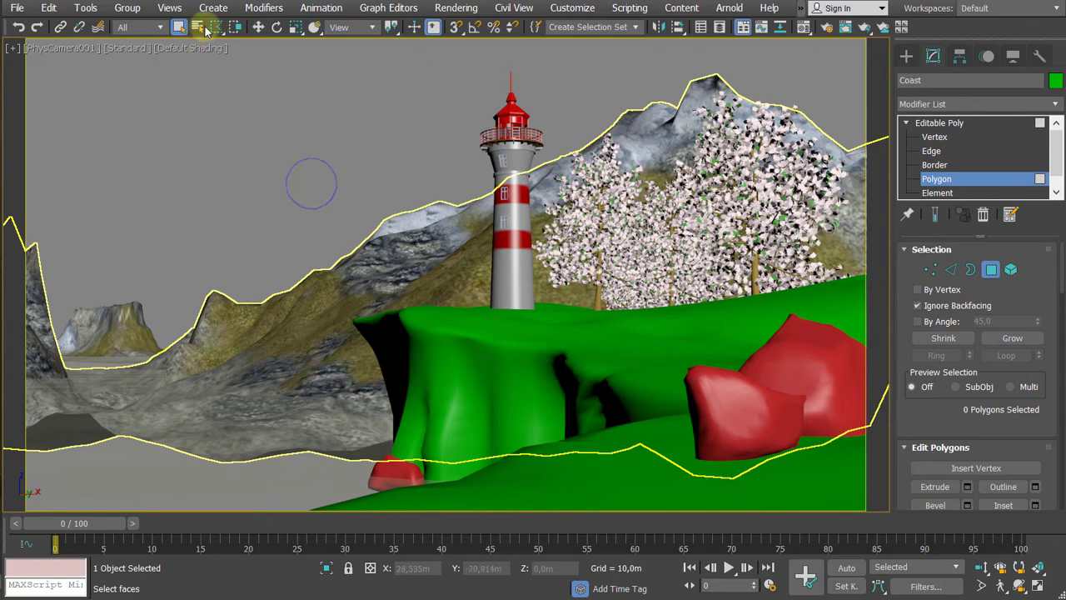
left_click_drag(214, 29, 215, 27)
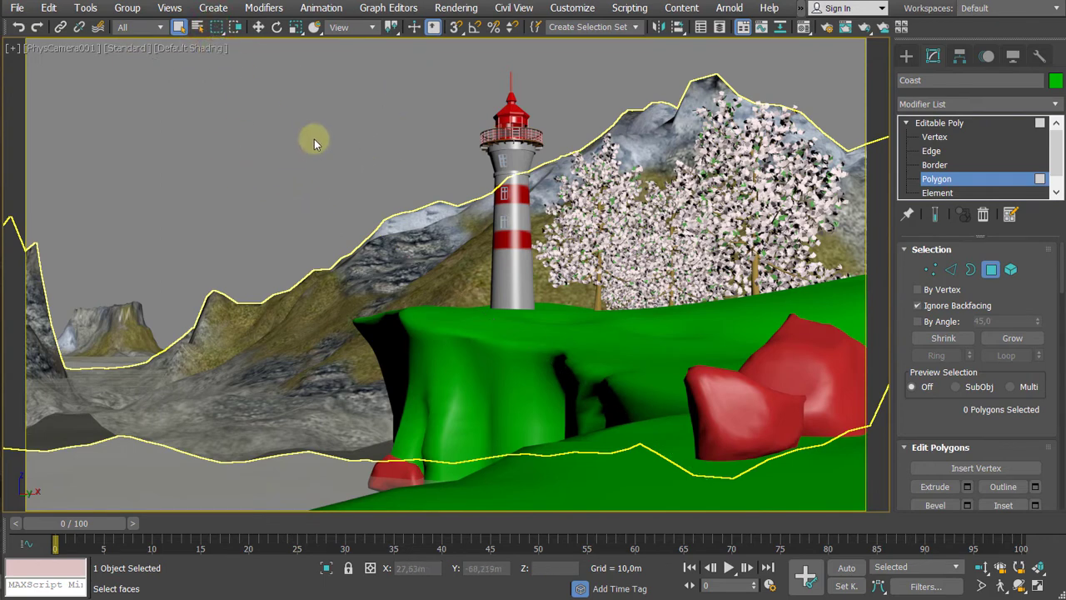
key("ctrl+f")
key("ctrl+f")
key("ctrl+f")
key("ctrl+f")
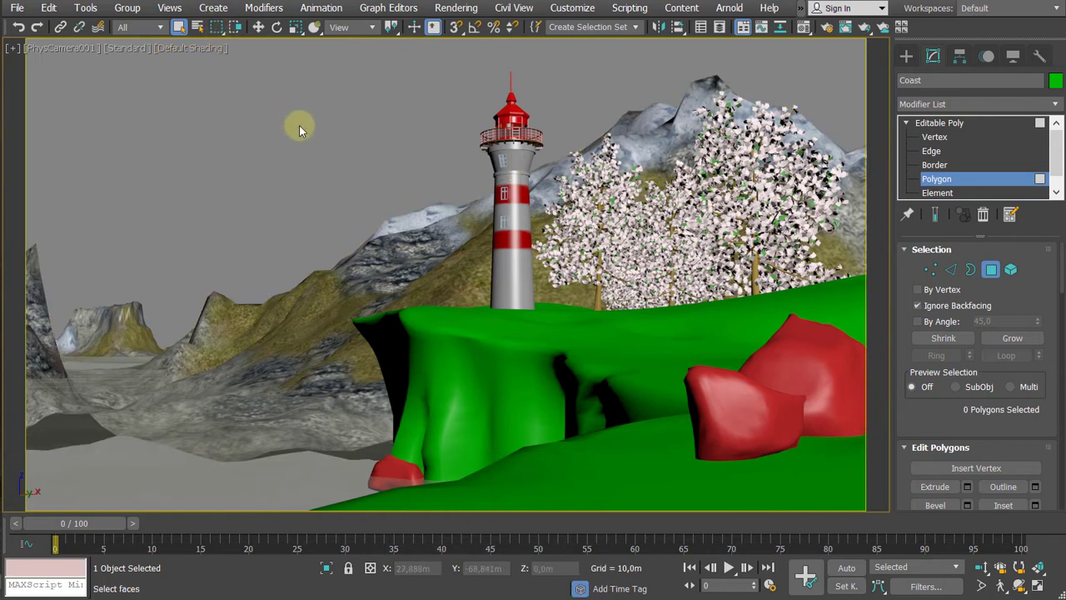
left_click_drag(241, 97, 865, 510)
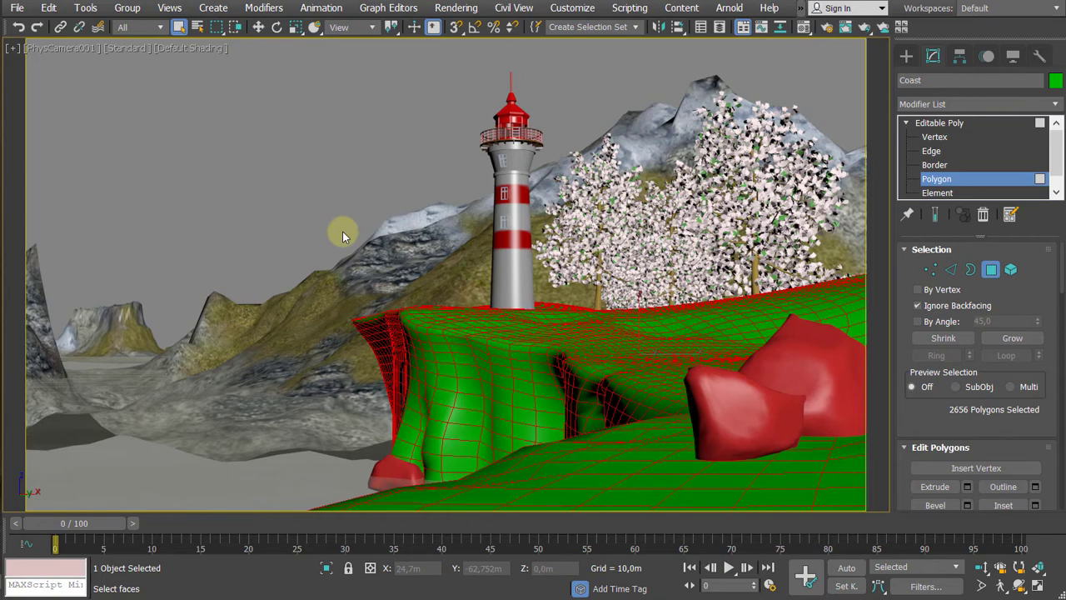
Step: Toggle the shaded display of the selected Coast faces several times and leave the shading on
key("F2")
key("F2")
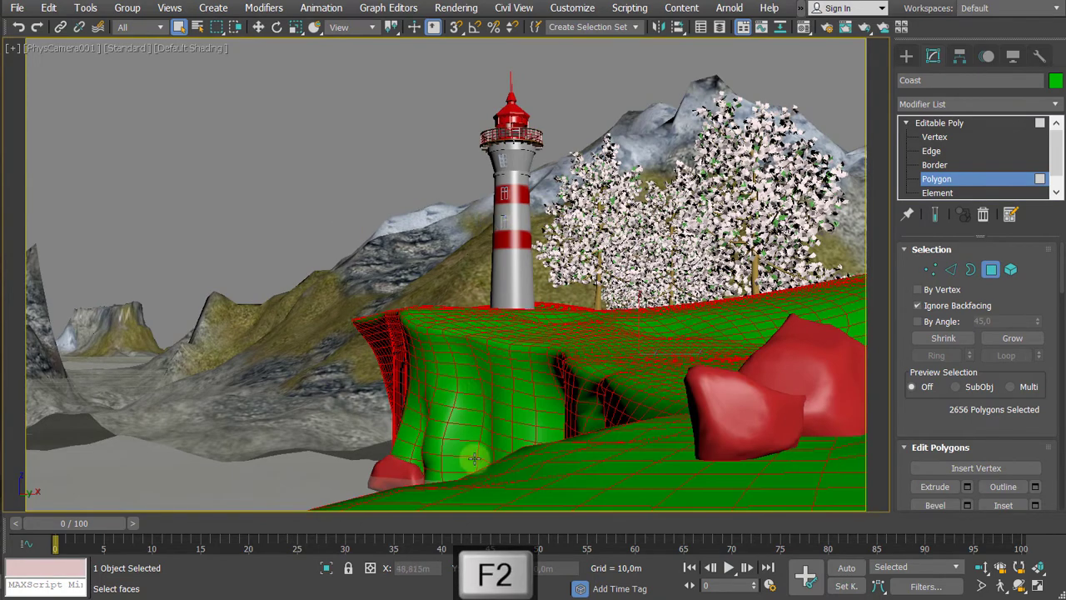
key("F2")
key("F2")
key("F2")
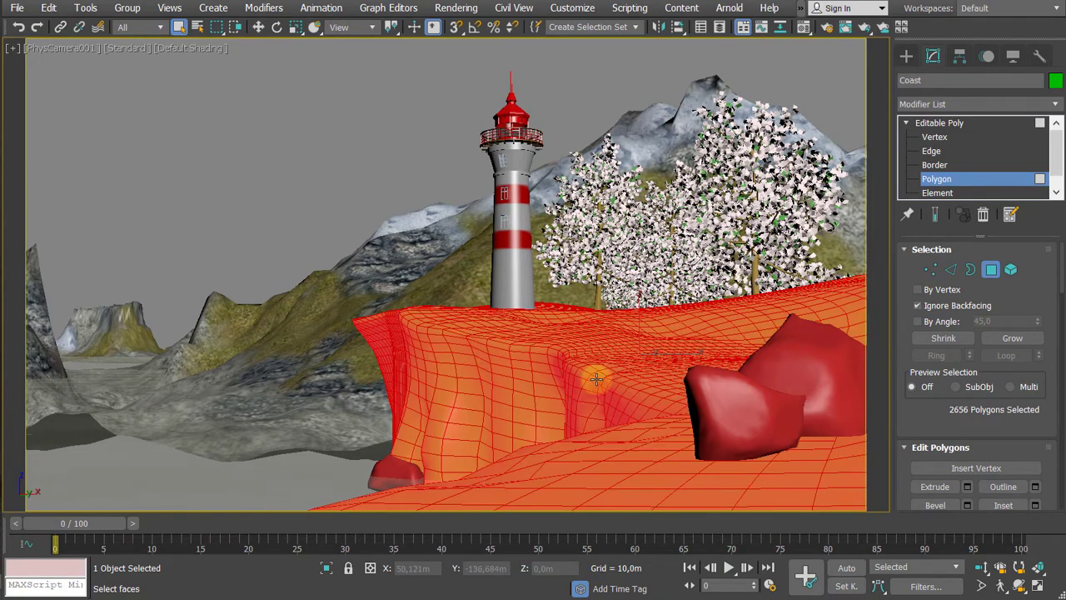
key("F2")
key("F2")
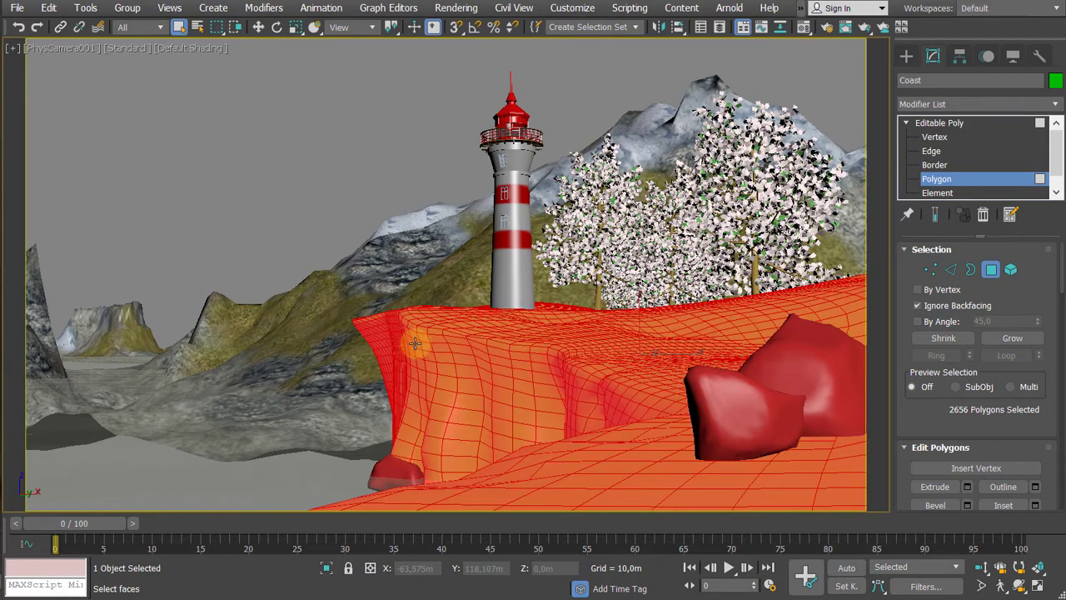
key("F2")
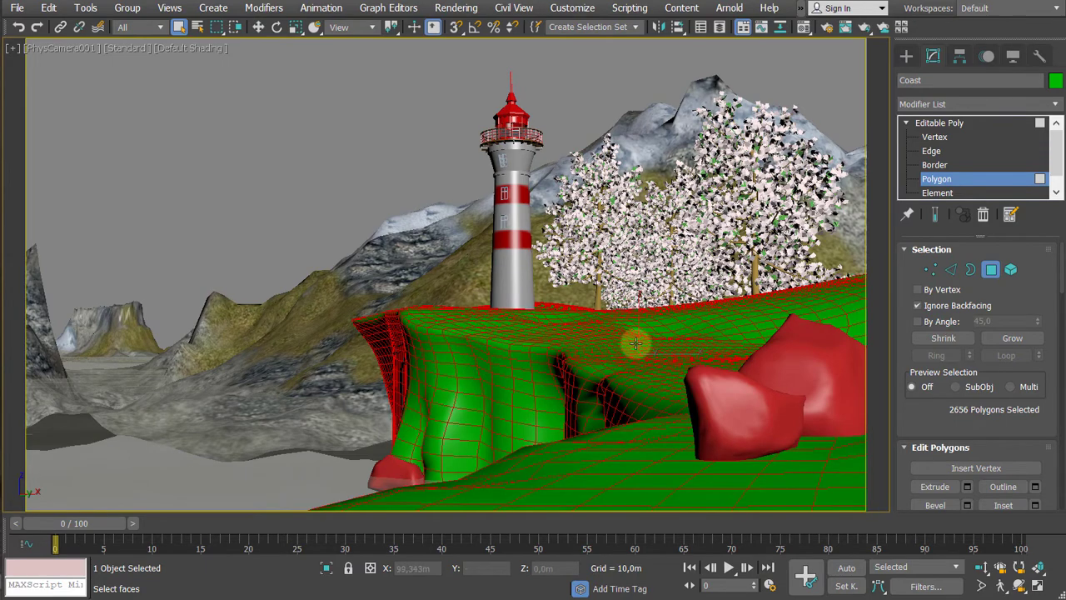
key("F2")
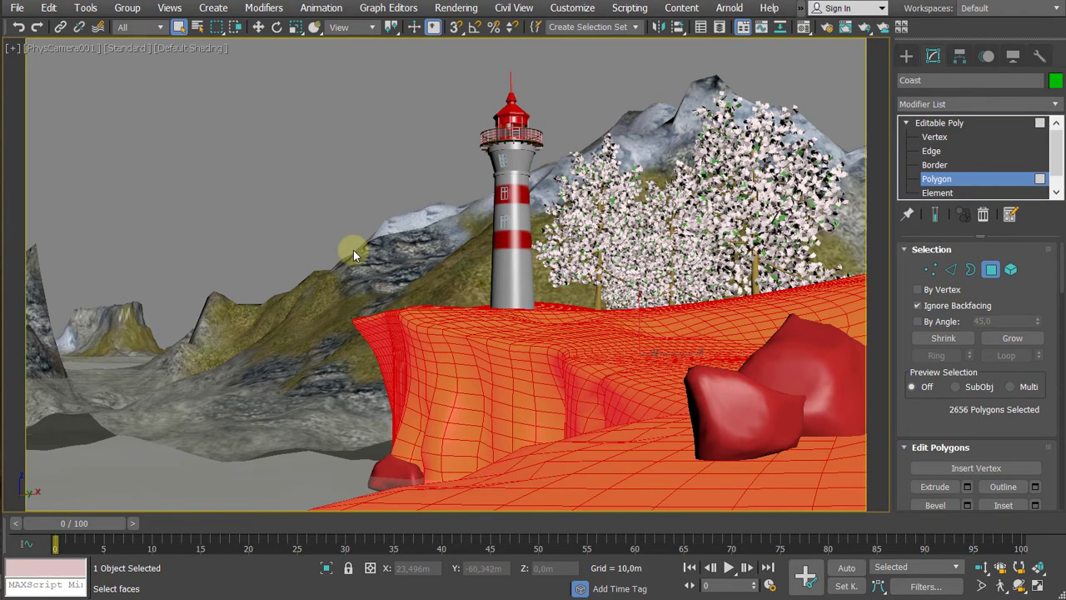
key("F2")
key("F2")
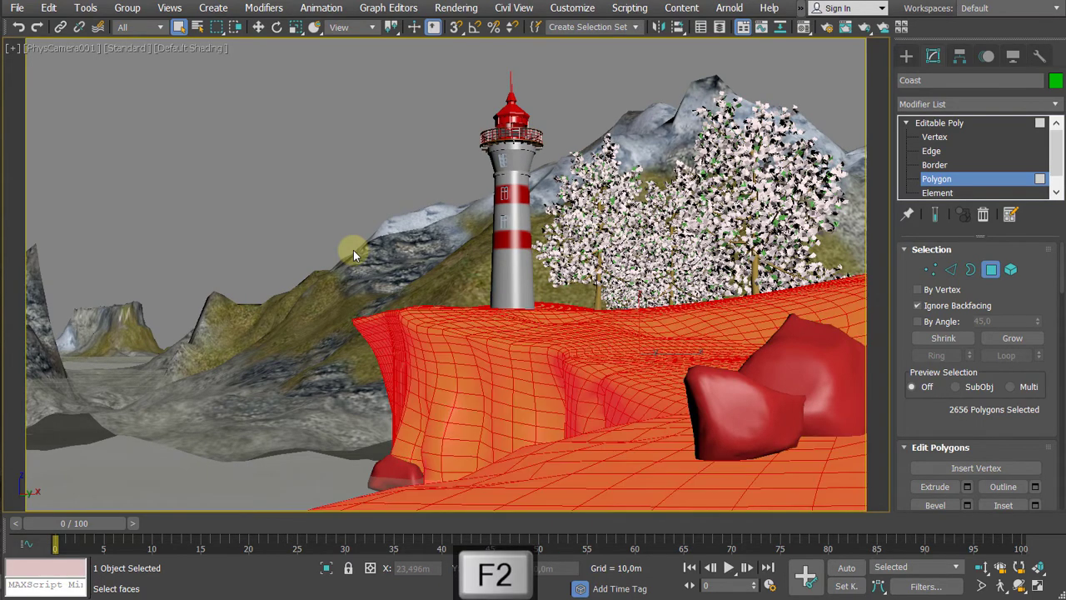
Step: Switch to the perspective view and use a paint selection region to add the missed polygons in the sea-facing cliff gaps
key("p")
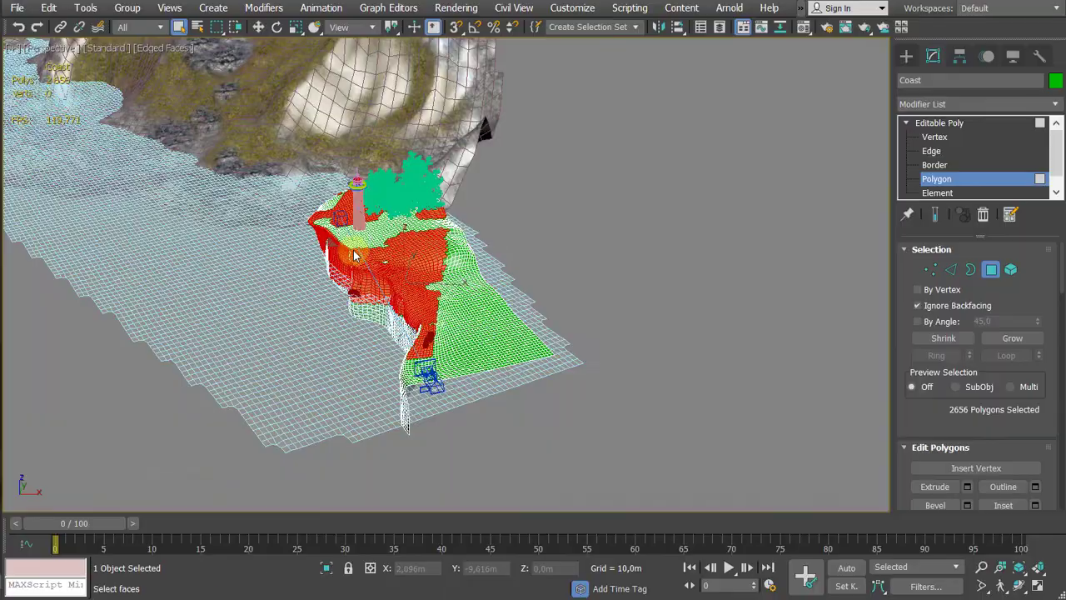
middle_click_drag(258, 232, 489, 205, "alt")
scroll(491, 215, "up", 4)
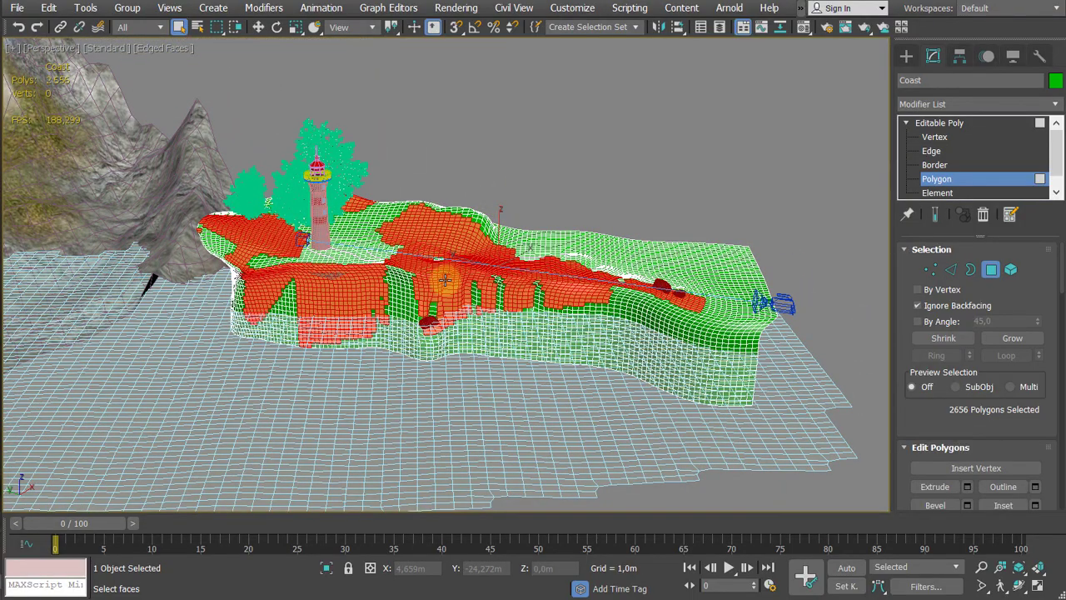
scroll(444, 281, "up", 3)
middle_click_drag(443, 274, 474, 276)
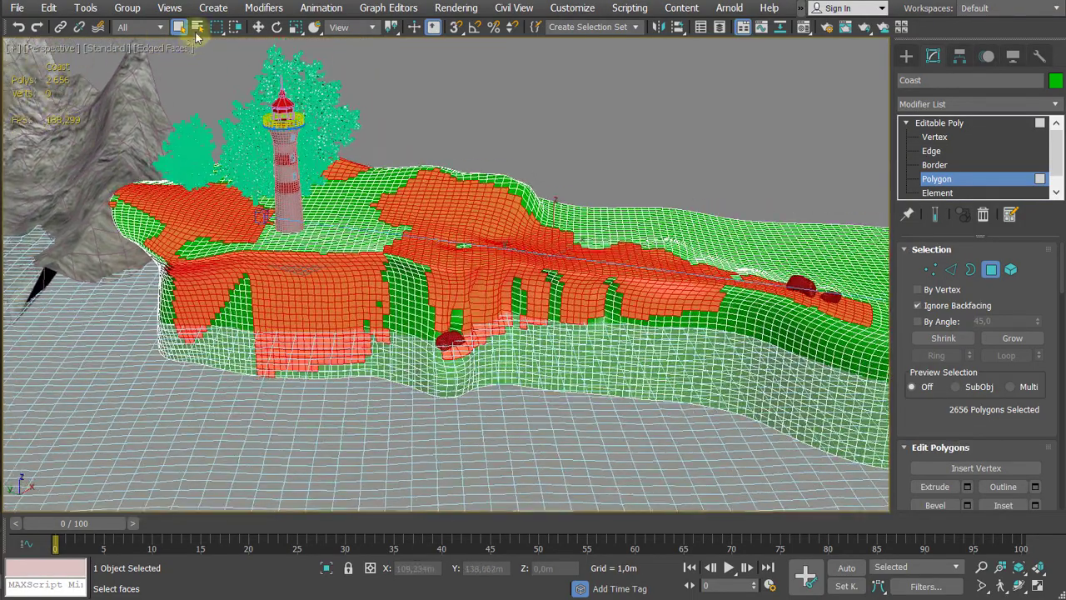
left_click_drag(216, 26, 214, 116)
scroll(391, 300, "up", 5)
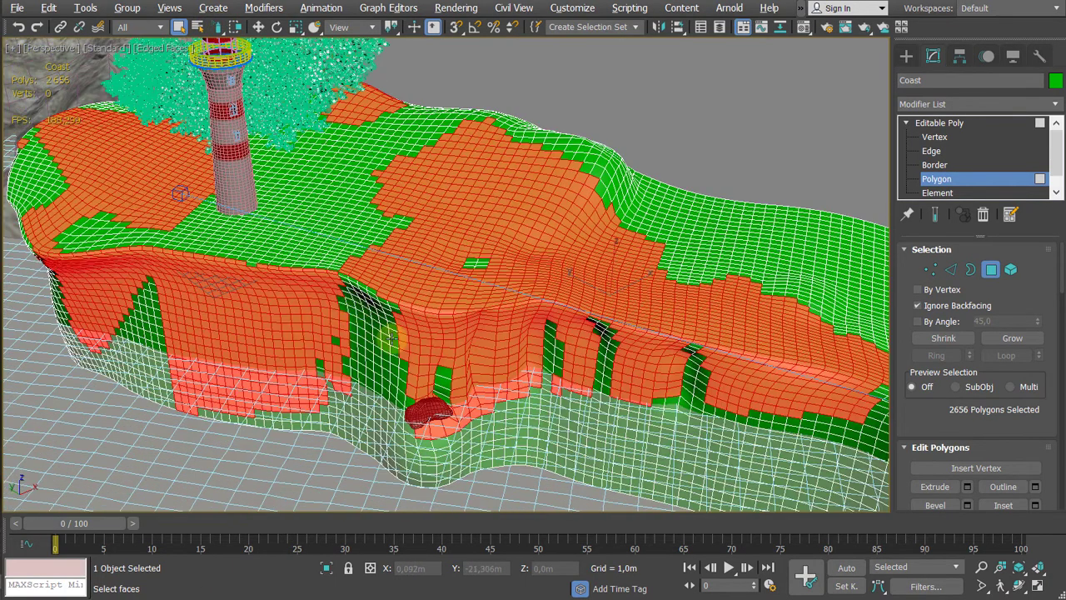
mouse_move(397, 344)
left_mouse_down("ctrl")
mouse_move(350, 347)
mouse_move(317, 297)
mouse_move(300, 381)
mouse_move(433, 372)
mouse_move(462, 395)
mouse_move(633, 345)
mouse_move(607, 315)
left_mouse_up("ctrl")
Step: Extend the painted polygon selection along the cliff toward the camera and smooth its inland edge behind the foreground rocks
scroll(604, 292, "down", 3)
mouse_move(602, 280)
middle_mouse_down()
mouse_move(609, 288)
mouse_move(469, 207)
mouse_move(479, 209)
middle_mouse_up()
left_click_drag(533, 200, 514, 216, "ctrl")
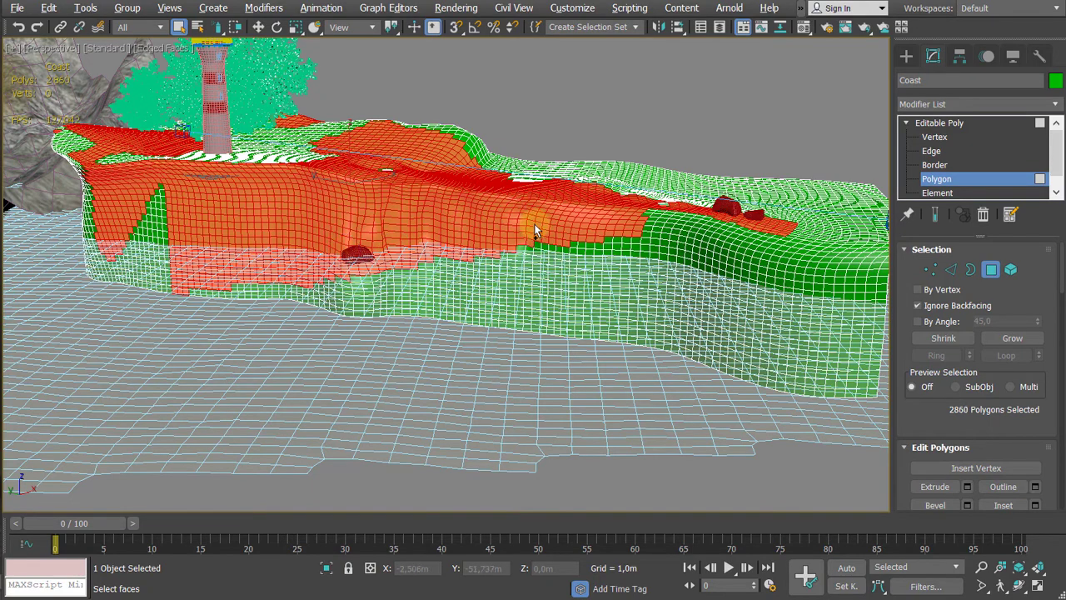
mouse_move(691, 223)
left_mouse_down("ctrl")
mouse_move(733, 224)
mouse_move(771, 241)
mouse_move(746, 258)
left_mouse_up("ctrl")
middle_click_drag(745, 258, 628, 170, "alt")
mouse_move(664, 163)
left_mouse_down("ctrl")
mouse_move(647, 174)
mouse_move(624, 150)
mouse_move(467, 140)
mouse_move(513, 155)
left_mouse_up("ctrl")
mouse_move(513, 156)
middle_mouse_down("alt")
mouse_move(507, 208)
mouse_move(594, 180)
middle_mouse_up("alt")
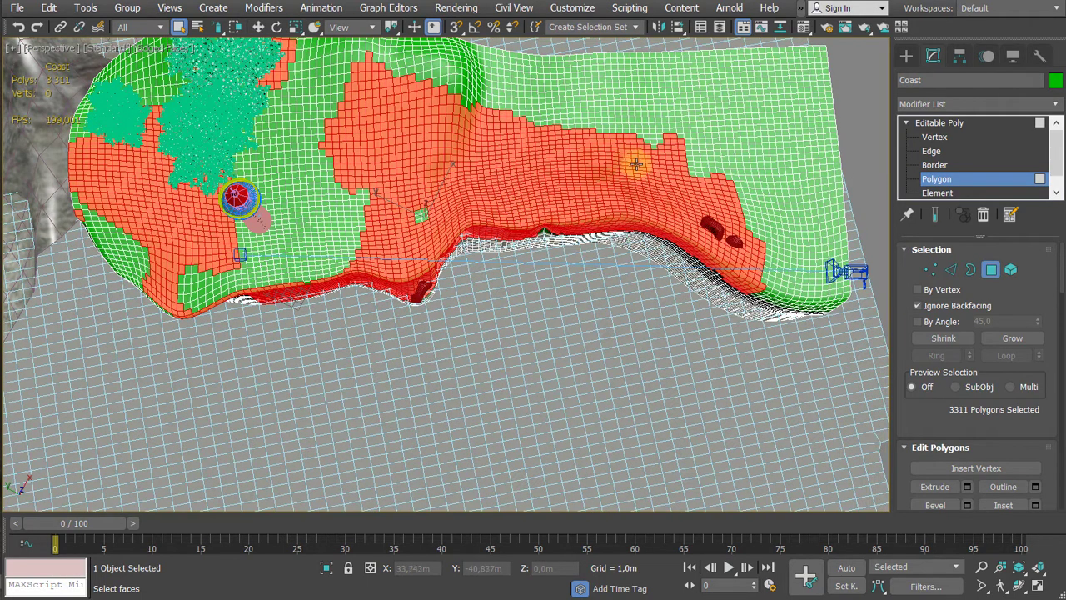
mouse_move(617, 160)
left_mouse_down("ctrl")
mouse_move(453, 107)
mouse_move(624, 178)
mouse_move(705, 191)
mouse_move(684, 182)
mouse_move(747, 225)
left_mouse_up("ctrl")
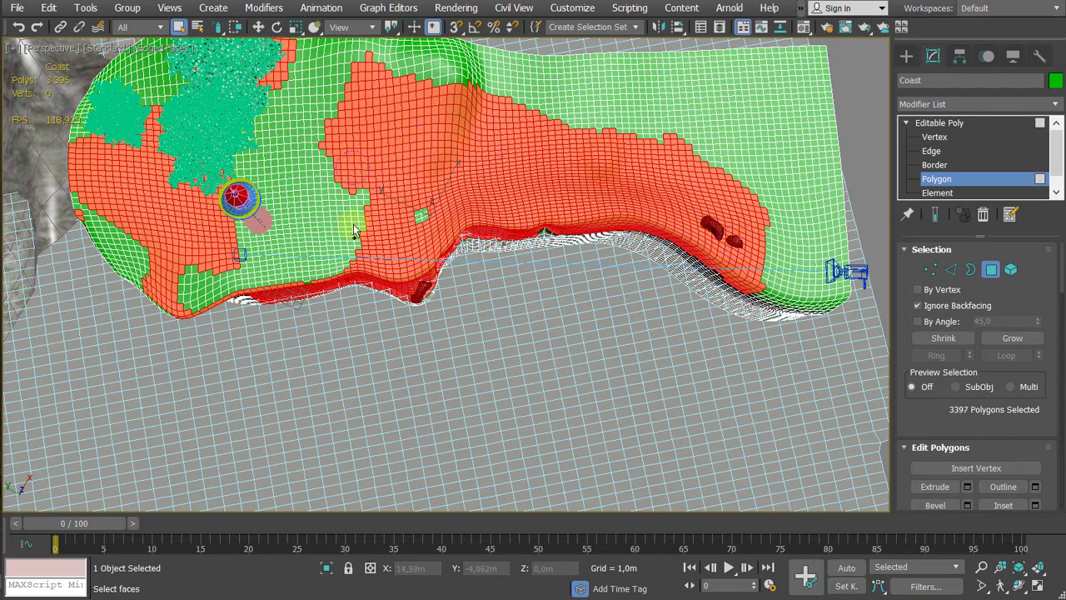
Step: Paint the remaining plateau polygons around the lighthouse and the trees into the selection
mouse_move(354, 226)
left_mouse_down("ctrl")
mouse_move(367, 242)
mouse_move(336, 223)
mouse_move(330, 169)
left_mouse_up("ctrl")
mouse_move(358, 175)
middle_mouse_down("alt")
mouse_move(393, 246)
mouse_move(391, 269)
middle_mouse_up("alt")
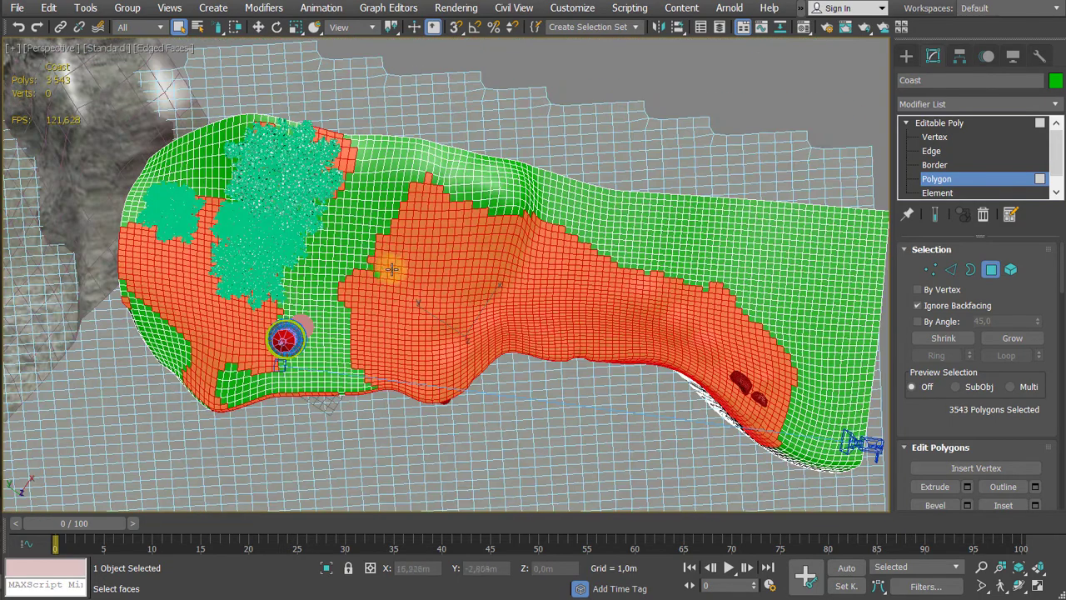
mouse_move(391, 269)
left_mouse_down("ctrl")
mouse_move(325, 267)
mouse_move(252, 377)
mouse_move(222, 395)
mouse_move(345, 374)
mouse_move(312, 378)
mouse_move(400, 231)
mouse_move(280, 203)
mouse_move(338, 160)
mouse_move(274, 179)
mouse_move(179, 178)
mouse_move(164, 205)
mouse_move(259, 125)
mouse_move(131, 239)
left_mouse_up("ctrl")
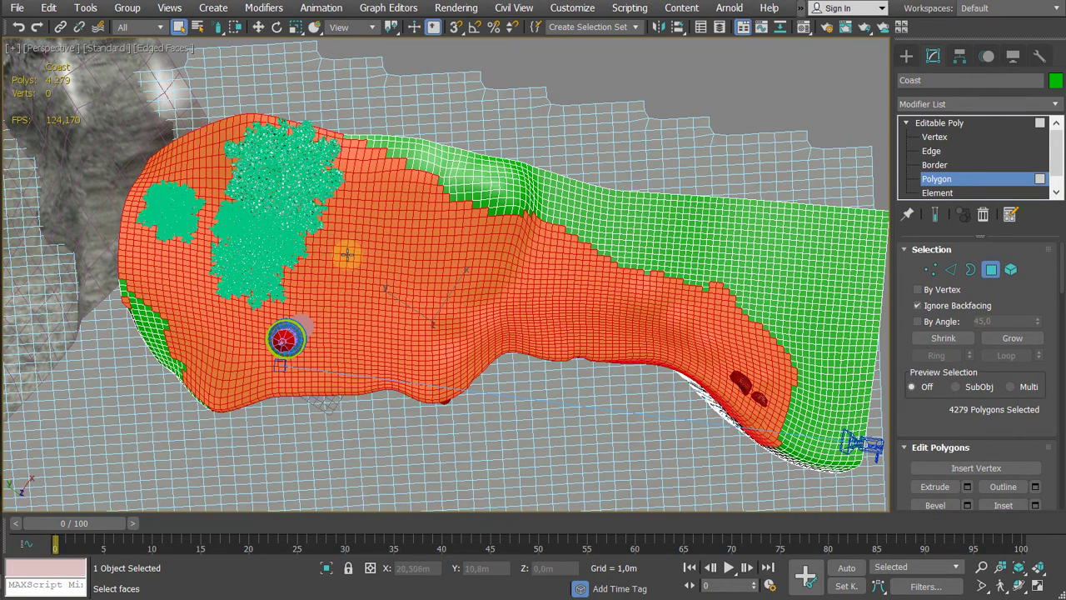
Step: Add the polygons on the Coast's rim beyond the lighthouse and the gaps in the cliff face below it to the selection
middle_click_drag(345, 250, 364, 203, "alt")
mouse_move(291, 302)
middle_mouse_down("alt")
mouse_move(250, 324)
mouse_move(219, 302)
middle_mouse_up("alt")
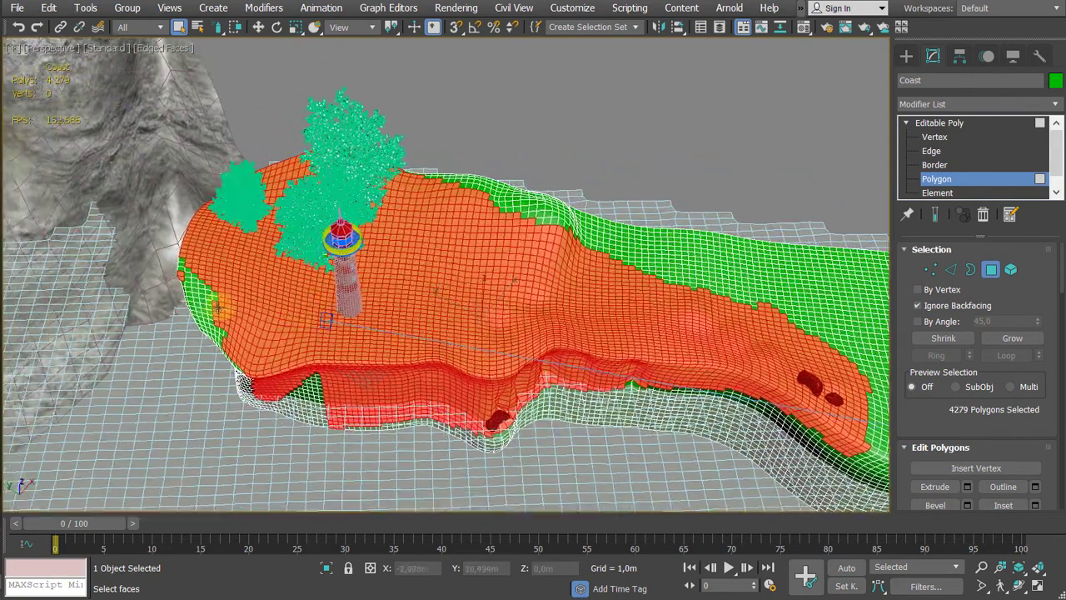
mouse_move(217, 299)
left_mouse_down("ctrl")
mouse_move(200, 296)
mouse_move(207, 321)
mouse_move(302, 342)
left_mouse_up("ctrl")
mouse_move(302, 342)
middle_mouse_down("alt")
mouse_move(286, 284)
mouse_move(318, 295)
middle_mouse_up("alt")
mouse_move(346, 289)
left_mouse_down("ctrl")
mouse_move(231, 250)
mouse_move(292, 374)
mouse_move(369, 329)
left_mouse_up("ctrl")
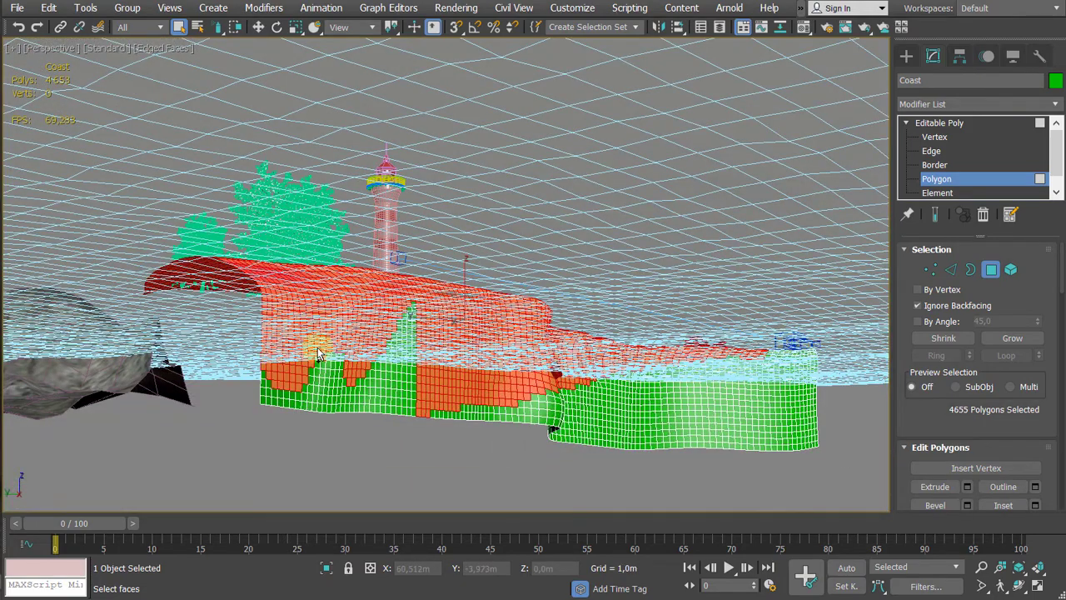
left_click_drag(317, 353, 430, 357, "ctrl")
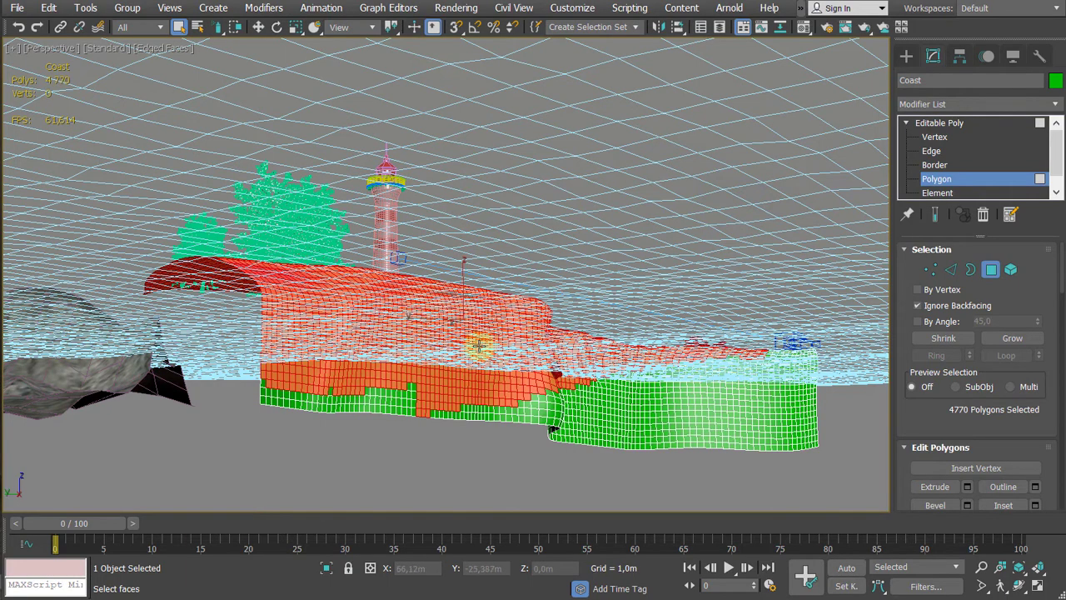
Step: Extend the Coast polygon selection down the sea-facing cliff below the waterline and along it toward the camera
middle_click_drag(479, 345, 462, 369, "alt")
mouse_move(324, 441)
left_mouse_down("ctrl")
mouse_move(336, 429)
mouse_move(286, 436)
mouse_move(364, 431)
mouse_move(523, 377)
left_mouse_up("ctrl")
middle_click_drag(523, 377, 414, 393, "alt")
mouse_move(443, 420)
left_mouse_down("ctrl")
mouse_move(378, 442)
mouse_move(445, 420)
left_mouse_up("ctrl")
mouse_move(449, 389)
middle_mouse_down("alt")
mouse_move(473, 359)
mouse_move(348, 340)
mouse_move(393, 314)
mouse_move(381, 339)
mouse_move(541, 357)
middle_mouse_up("alt")
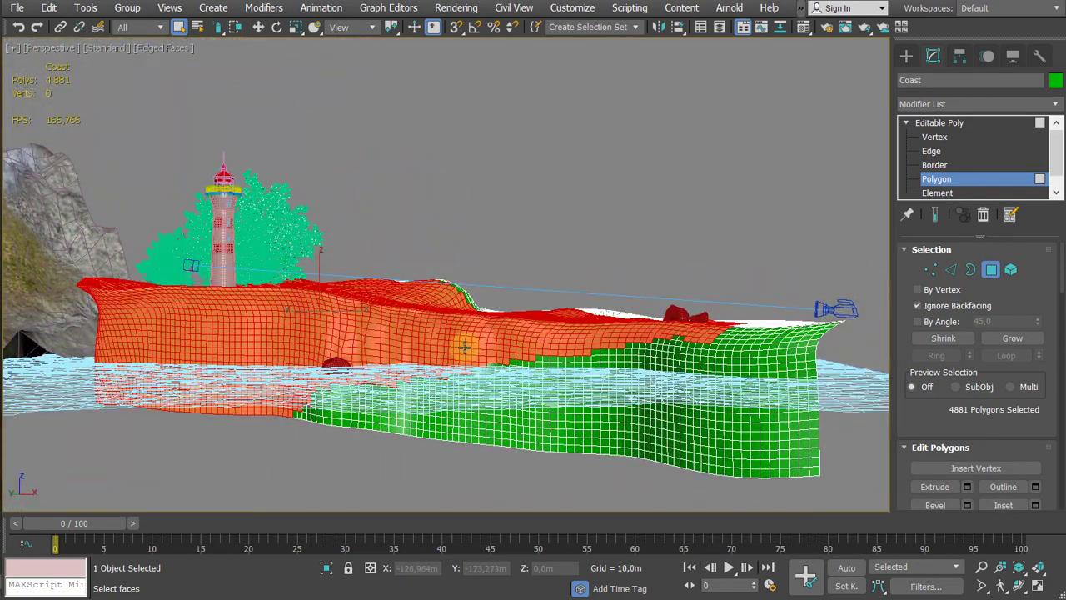
mouse_move(472, 353)
left_mouse_down("ctrl")
mouse_move(521, 373)
mouse_move(357, 409)
mouse_move(287, 411)
mouse_move(631, 346)
mouse_move(688, 345)
mouse_move(638, 369)
mouse_move(438, 405)
left_mouse_up("ctrl")
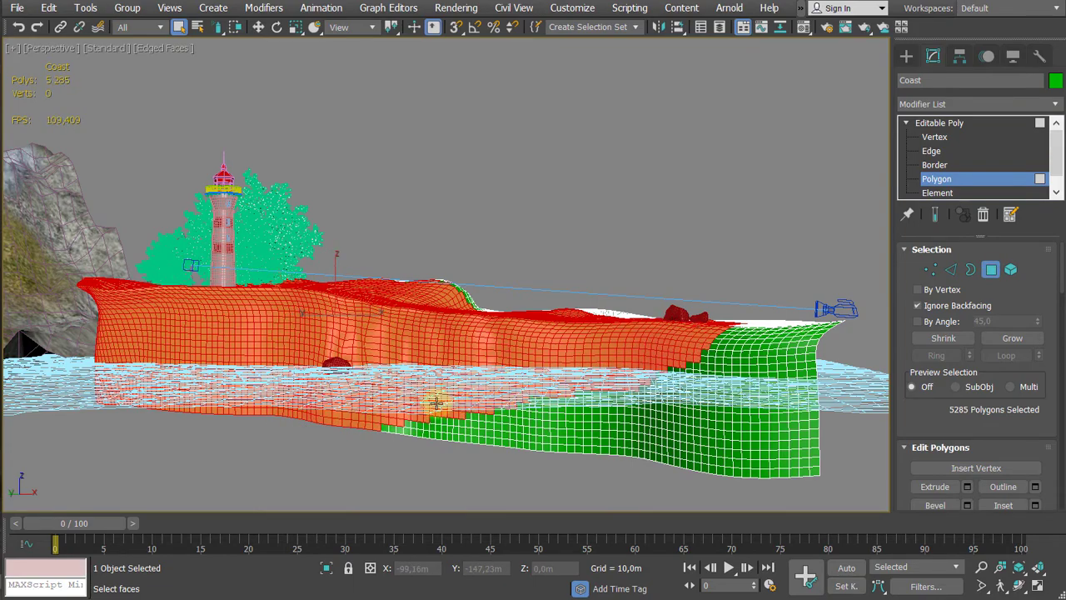
Step: Paint the missed plateau polygons between the trees and the lighthouse into the selection
mouse_move(491, 354)
middle_mouse_down("alt")
mouse_move(459, 400)
mouse_move(459, 297)
mouse_move(386, 350)
mouse_move(463, 229)
middle_mouse_up("alt")
scroll(335, 196, "up", 3)
left_click_drag(406, 214, 352, 213, "ctrl")
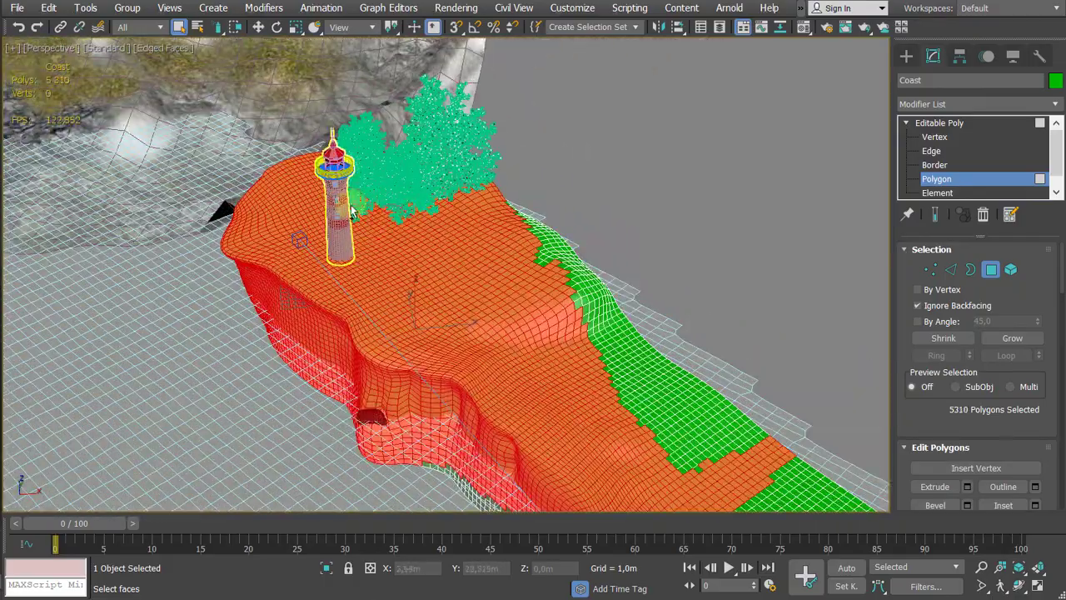
Step: Isolate the Coast in wireframe display and remove the strip of polygons protruding on its inland side from the selection
middle_click_drag(468, 239, 489, 254, "alt")
key("F3")
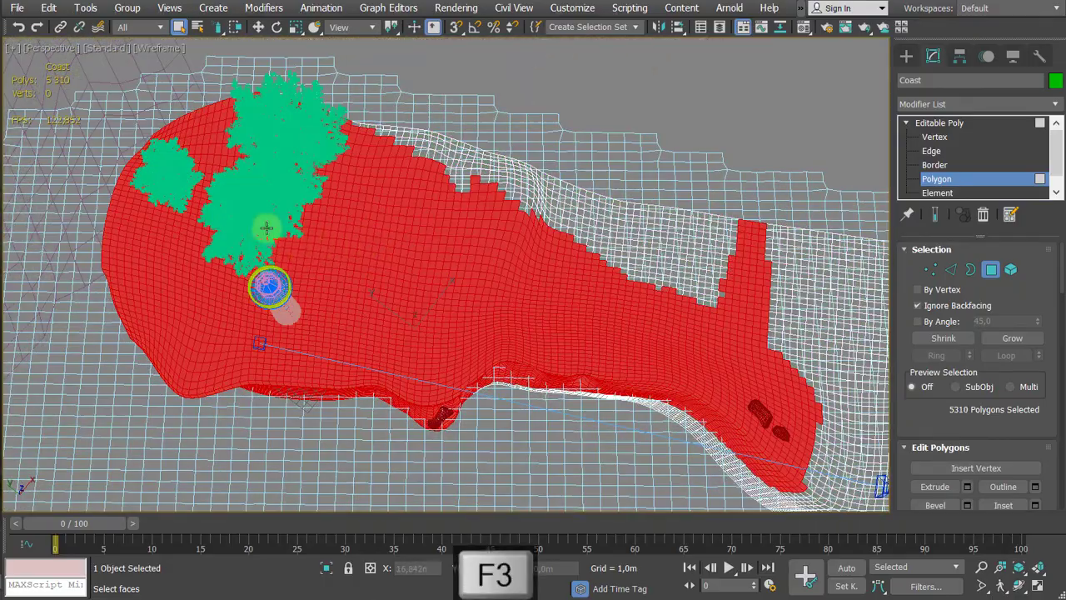
scroll(284, 212, "down", 5)
key("alt+q")
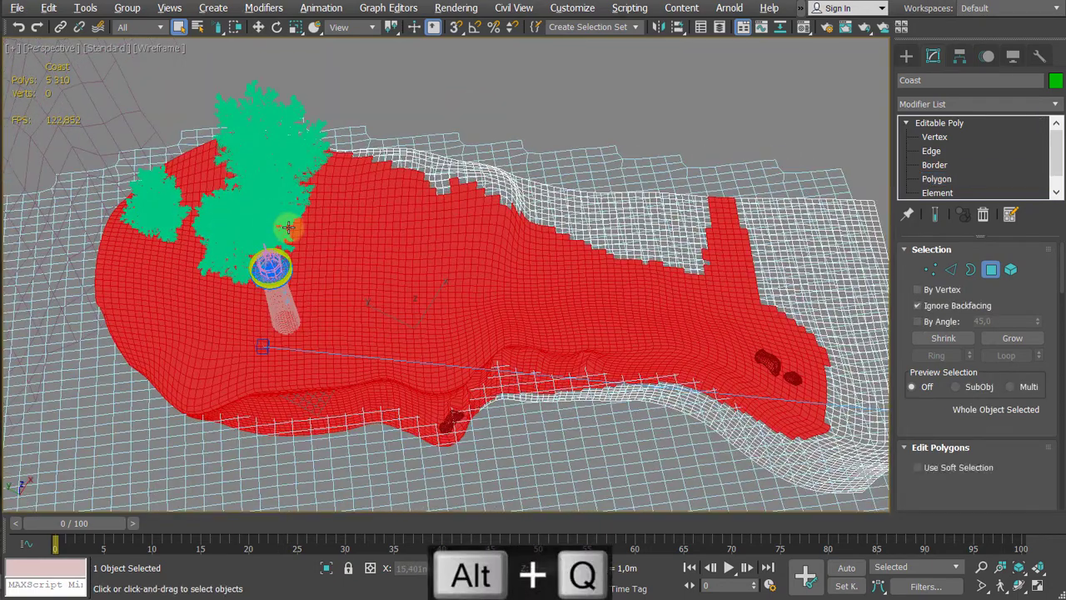
middle_click_drag(289, 226, 360, 270, "alt")
mouse_move(531, 313)
left_mouse_down("alt")
mouse_move(486, 281)
mouse_move(496, 329)
left_mouse_up("alt")
Step: Check the selection through the camera, end the isolation, then invert the selection and delete the Coast polygons outside the camera's view
key("c")
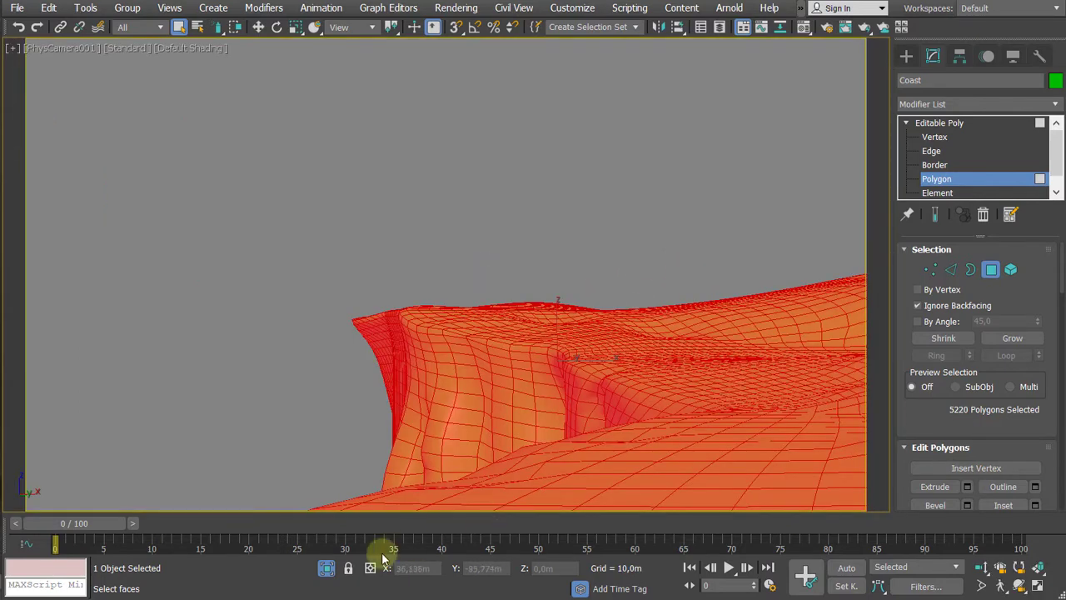
left_click(326, 567)
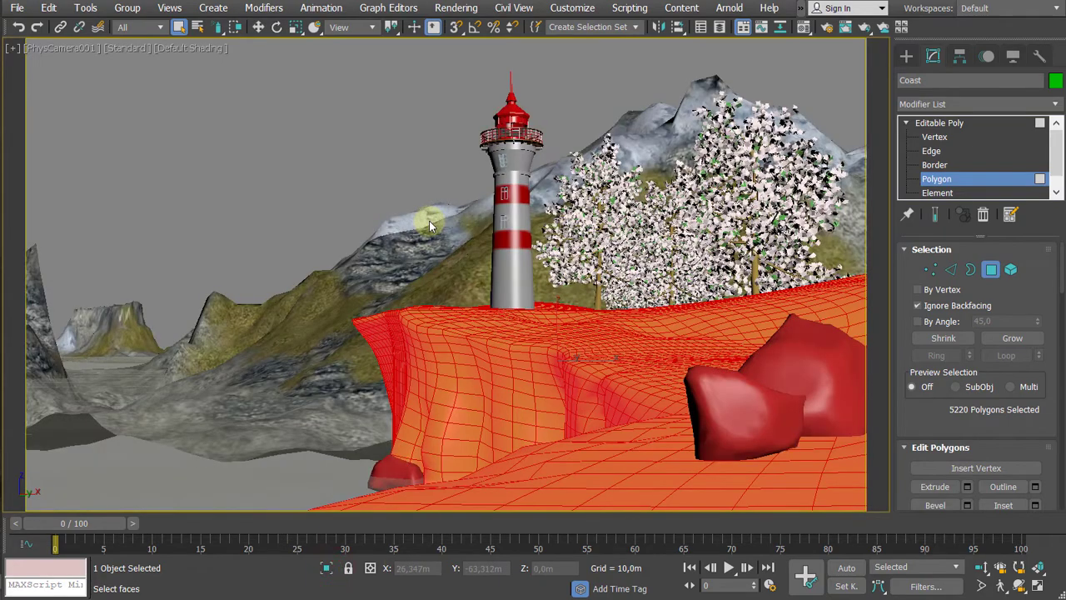
key("ctrl+i")
key("Delete")
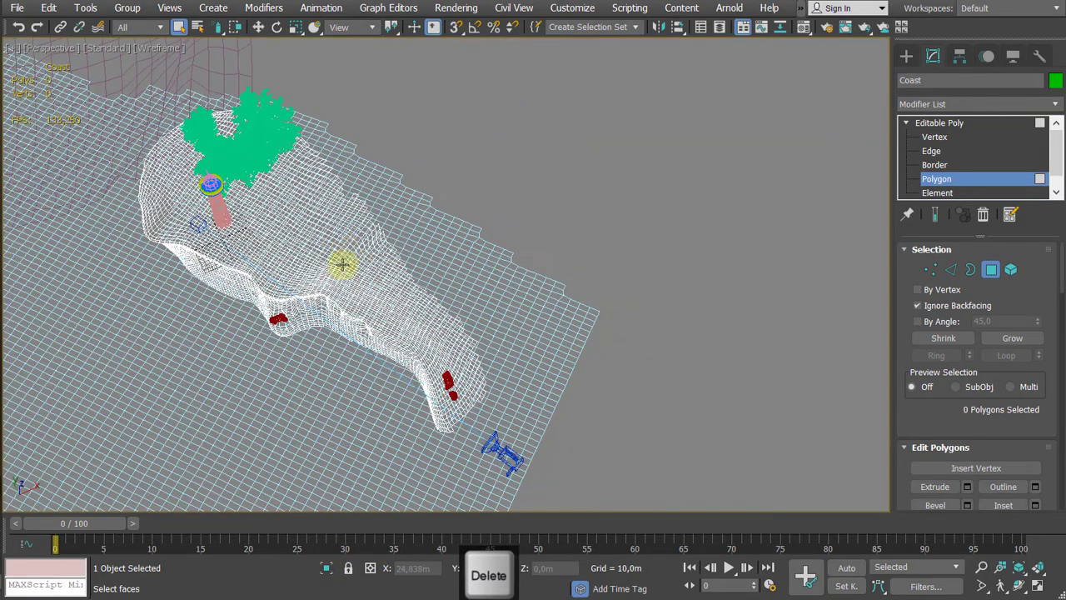
Step: Leave polygon editing, apply an Unwrap UVW modifier to the trimmed Coast and open its UV Editor
scroll(343, 264, "down", 3)
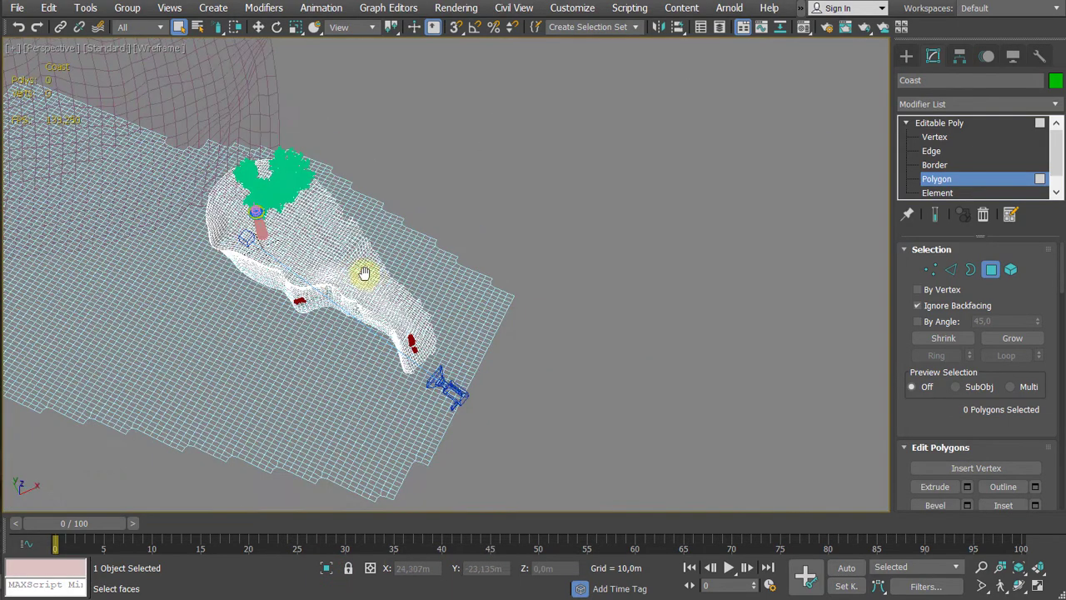
middle_click_drag(364, 274, 396, 266, "alt")
left_click(946, 124)
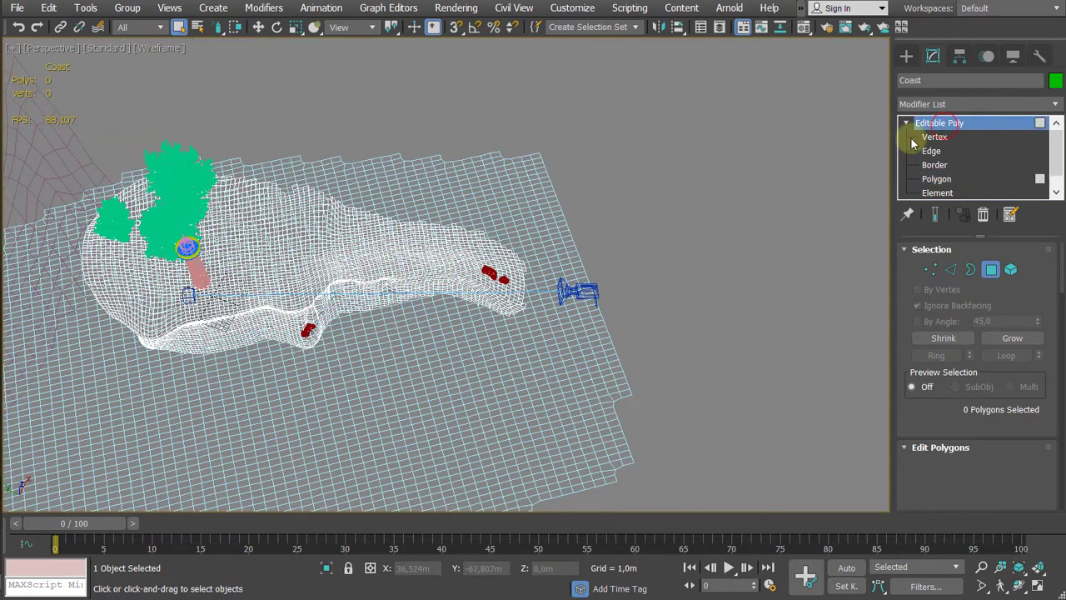
left_click(964, 101)
key("u")
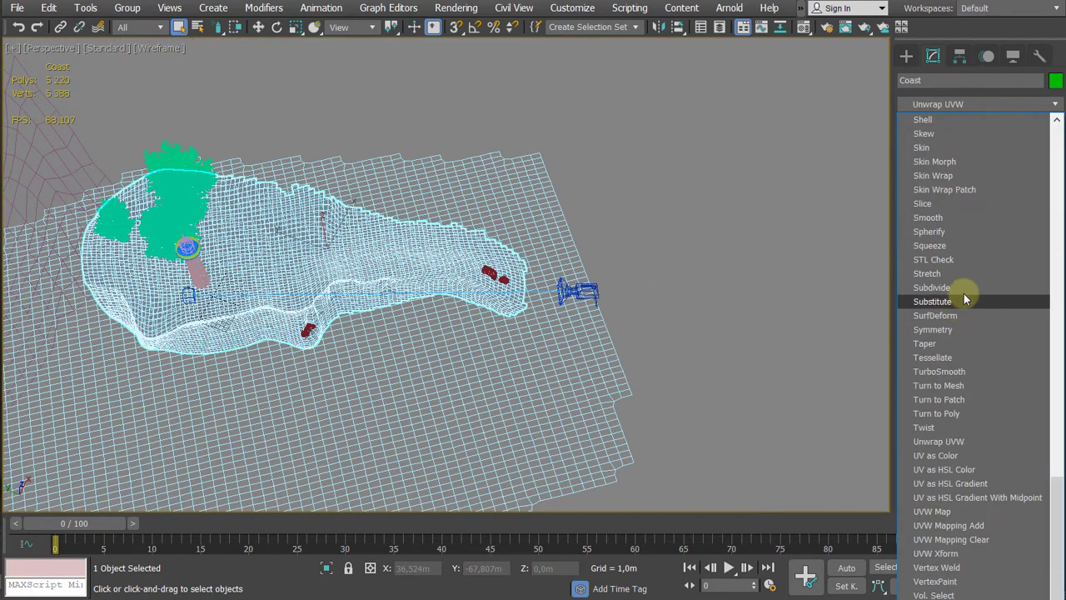
left_click(947, 439)
scroll(691, 294, "down", 3)
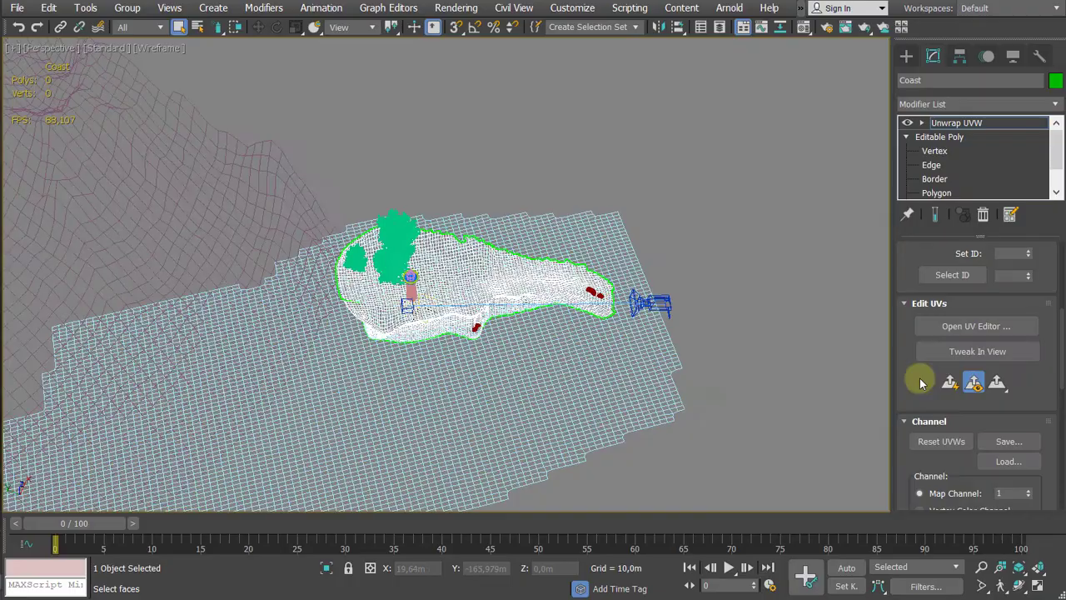
left_click(966, 326)
Step: Select all of the Coast's UV faces and try a Pelt Map, running the pelt simulation until the mesh is stretched out
middle_click_drag(638, 350, 667, 310, "alt")
scroll(574, 369, "up", 4)
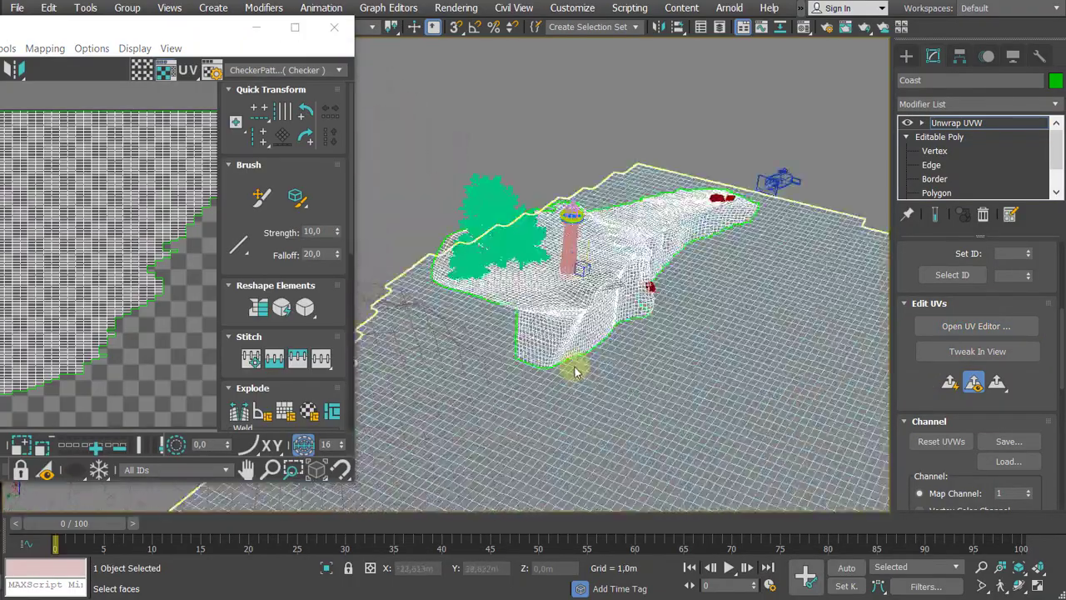
middle_click_drag(574, 369, 551, 271, "alt")
scroll(551, 271, "up", 2)
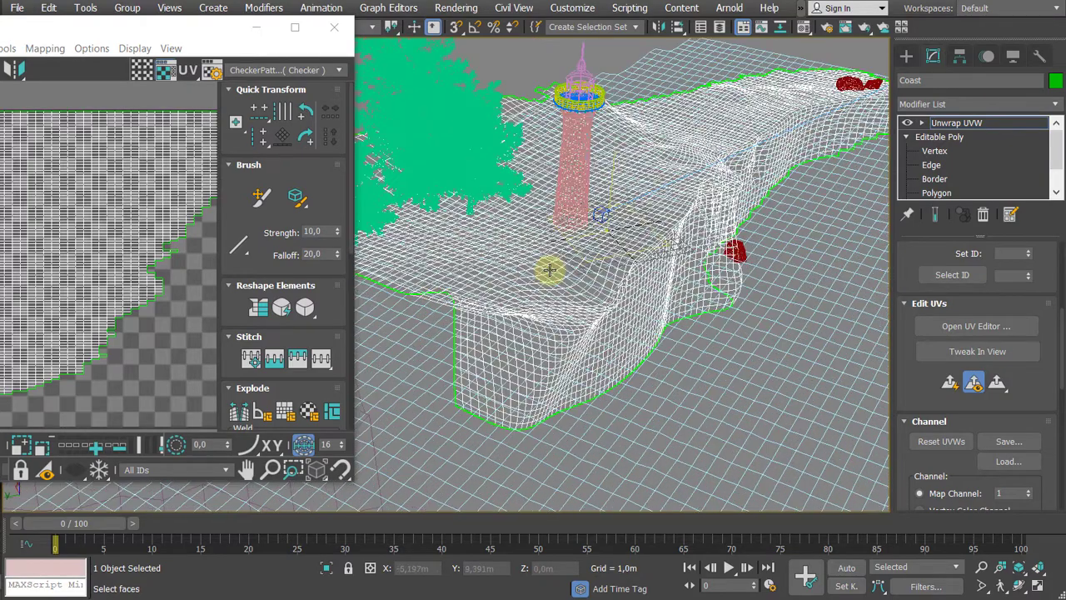
scroll(553, 271, "down", 4)
scroll(75, 281, "down", 6)
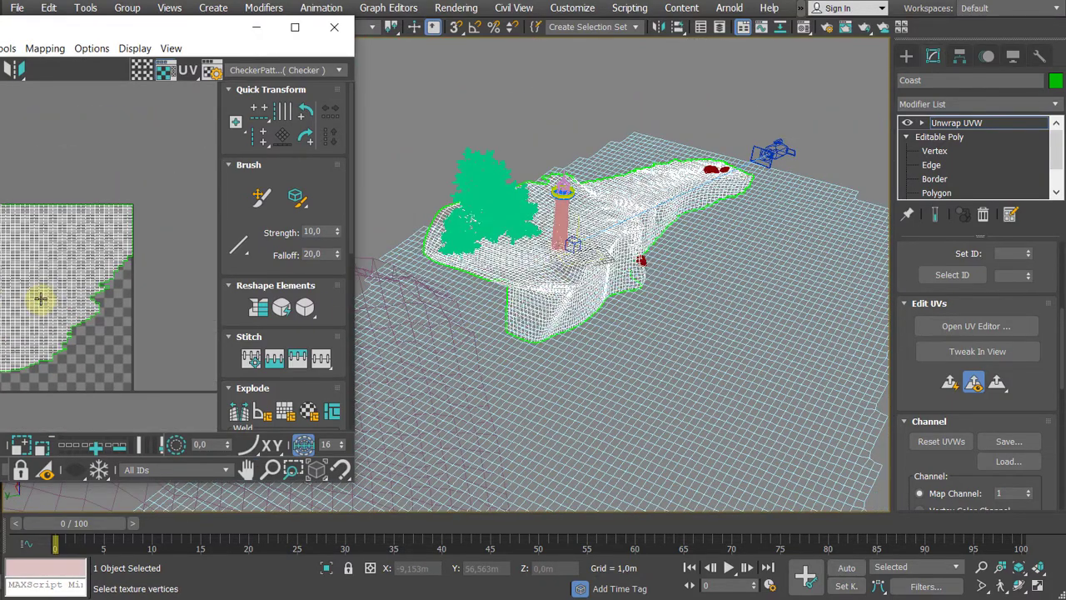
left_click_drag(0, 187, 166, 334)
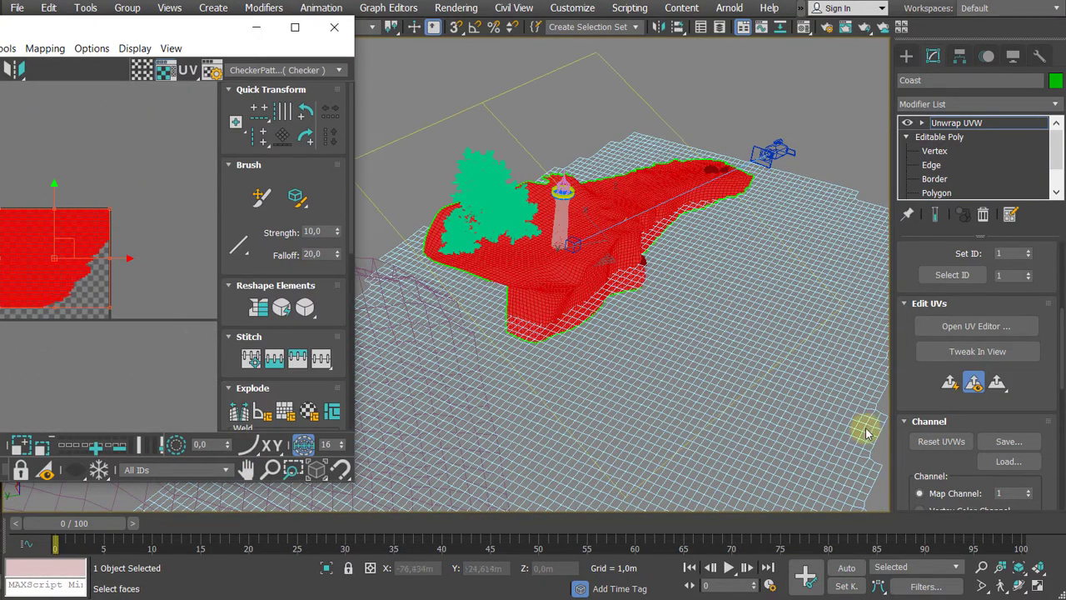
scroll(945, 371, "down", 3)
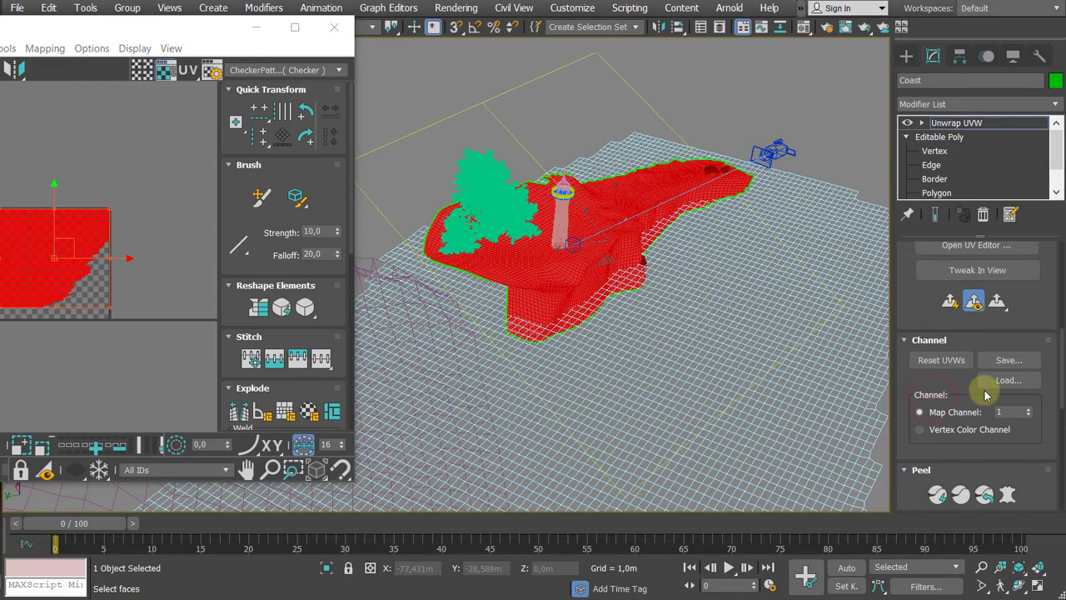
left_click(1008, 454)
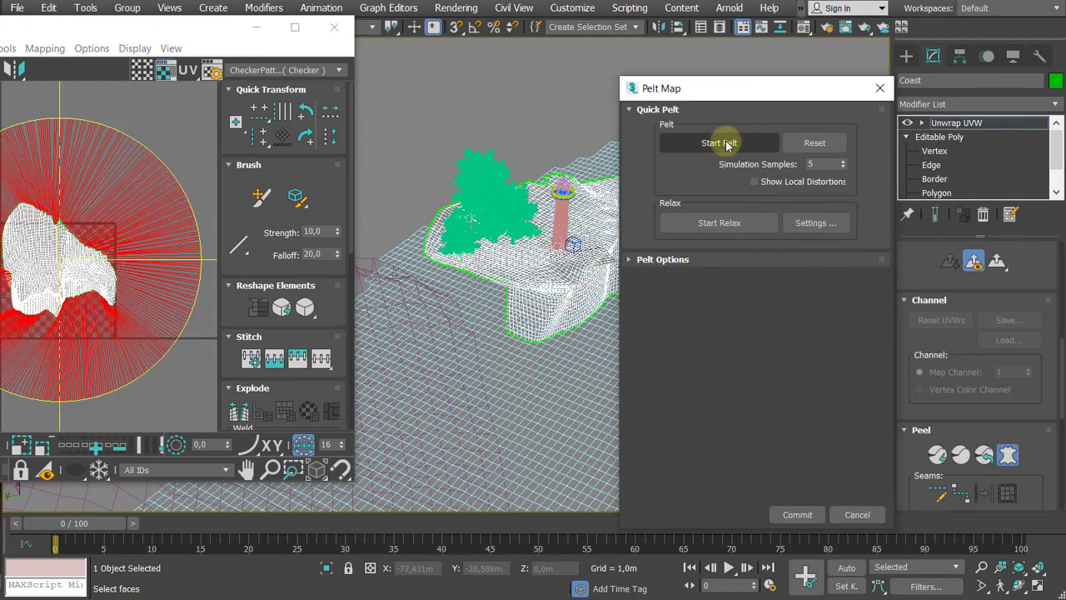
left_click(722, 142)
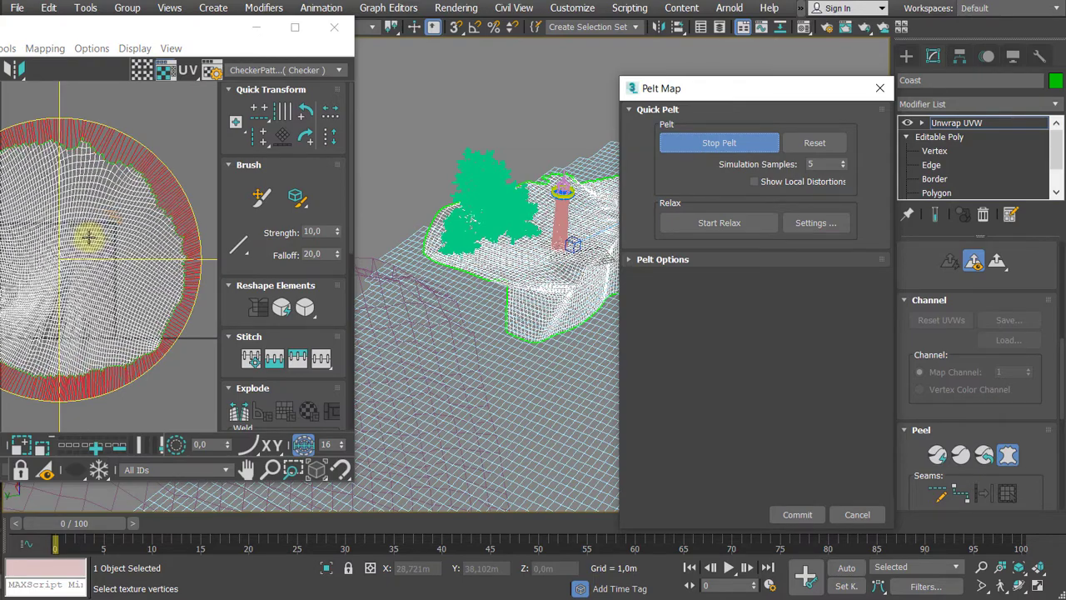
left_click(685, 142)
Step: Run Relax on the pelt to loosen the tangled center and bring the whole UV Editor window into view
left_click(719, 223)
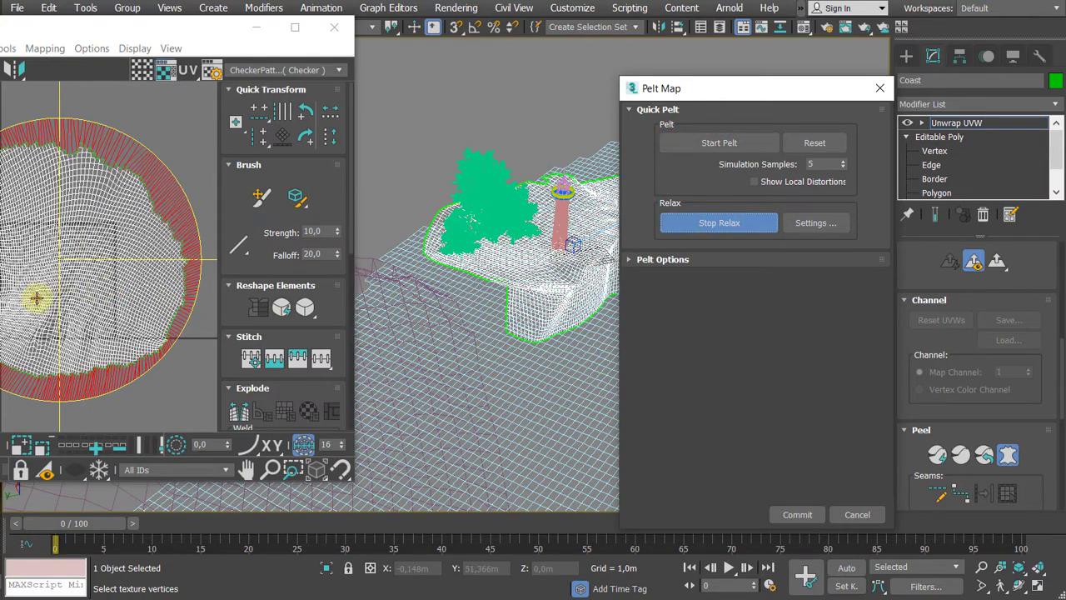
scroll(64, 241, "up", 8)
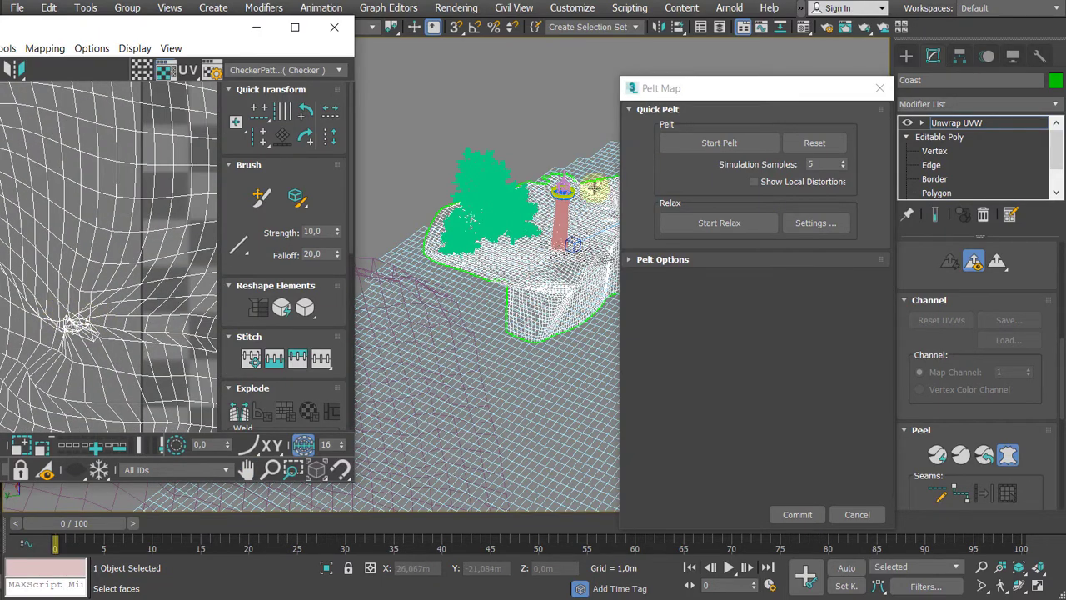
left_click(709, 223)
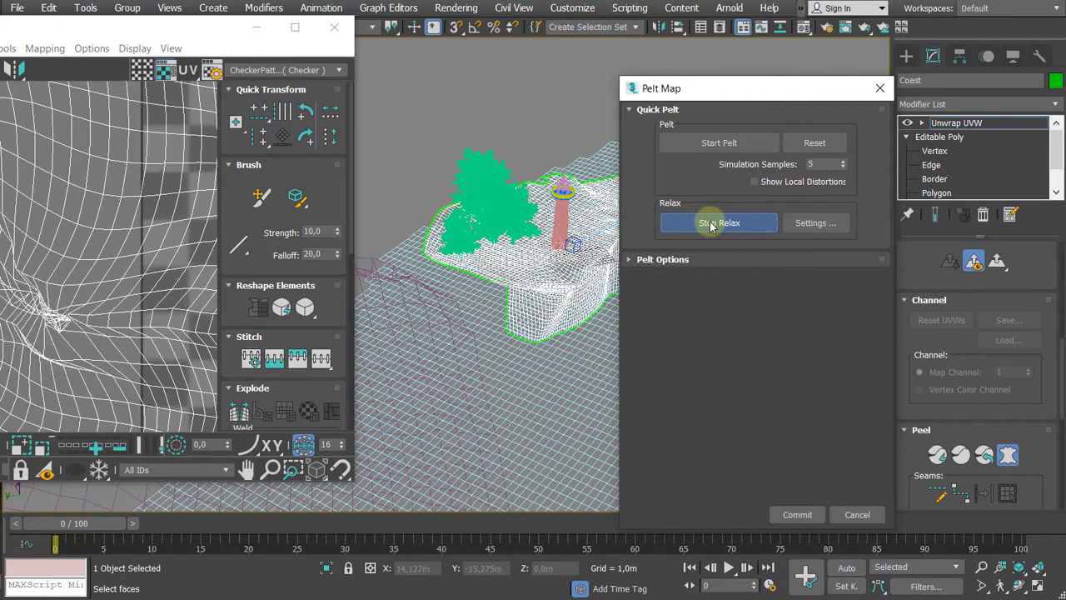
left_click(173, 25)
left_click_drag(225, 37, 385, 53)
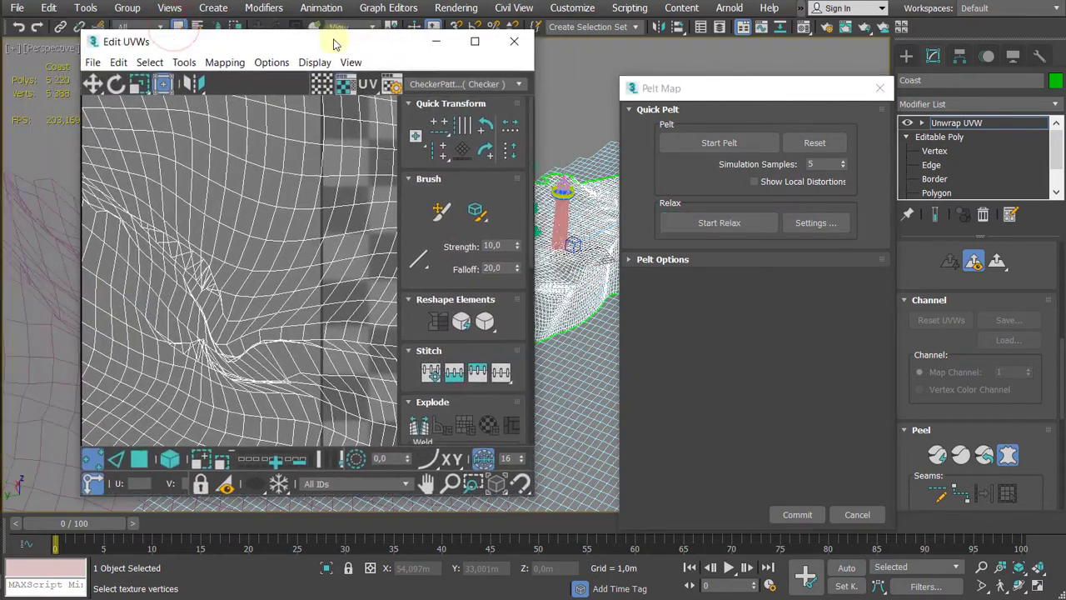
Step: Set the relax method to Relax By Edge Angles and run it on the pelt
left_click(808, 223)
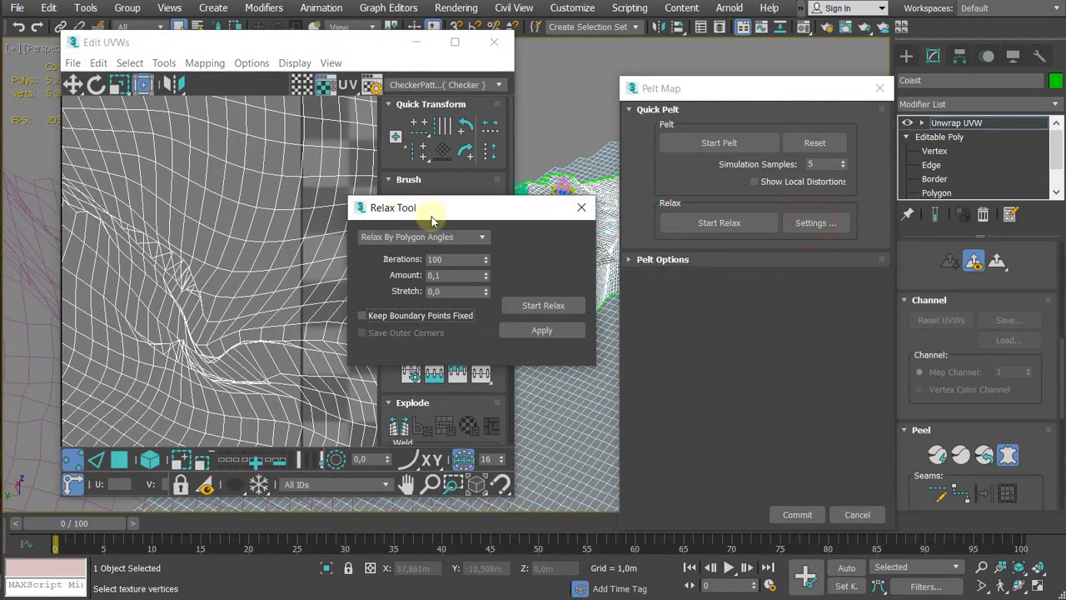
left_click(474, 238)
left_click(452, 266)
left_click(540, 307)
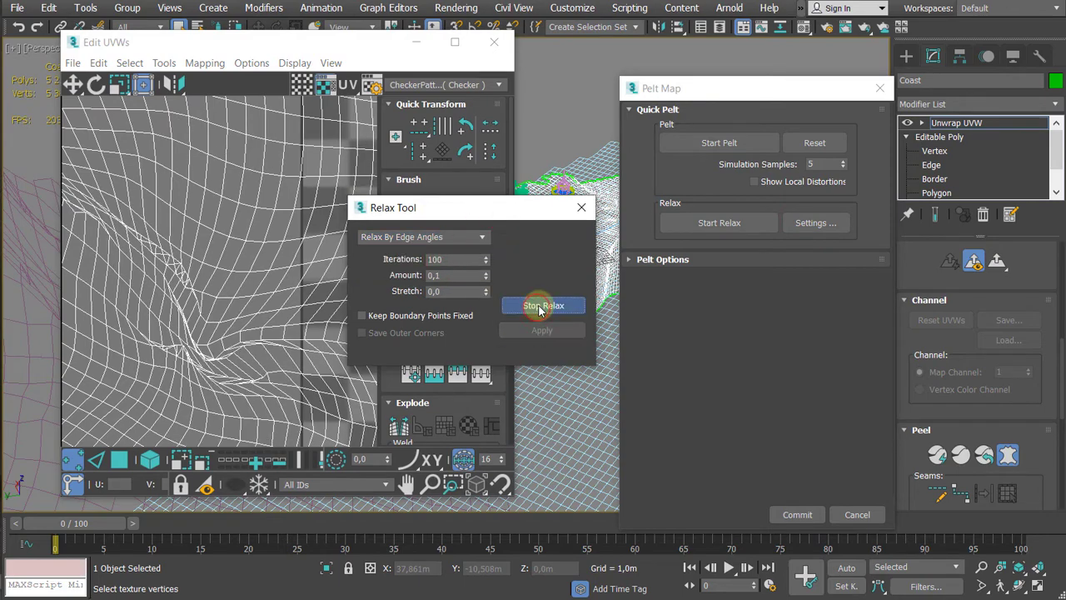
left_click(203, 356)
Step: Inspect the relaxed pelt for overlapping areas, then discard the pelt mapping and close the UV Editor
scroll(199, 355, "down", 4)
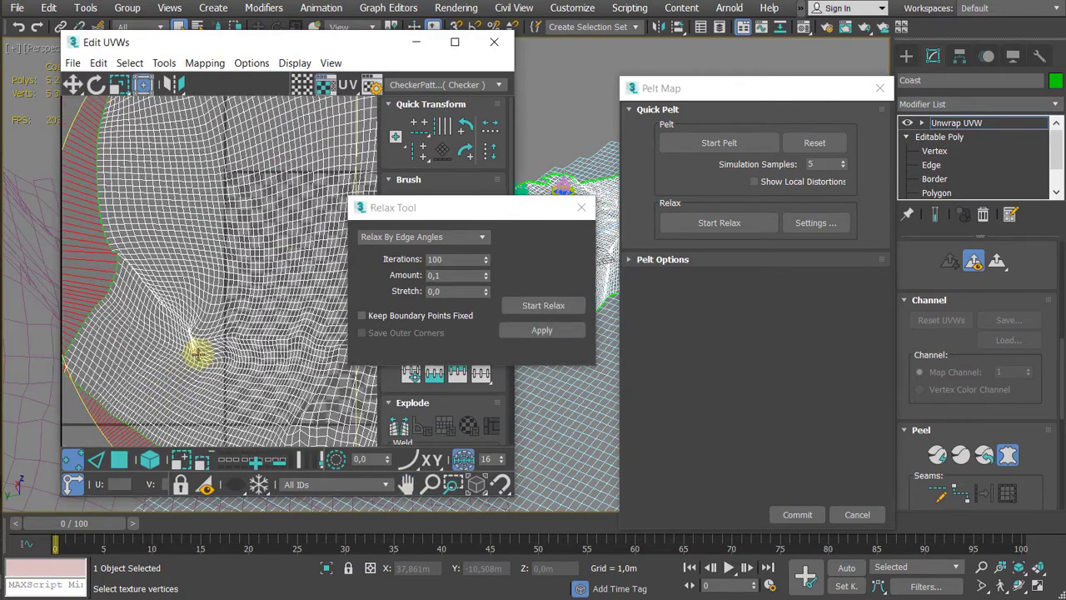
scroll(185, 341, "down", 2)
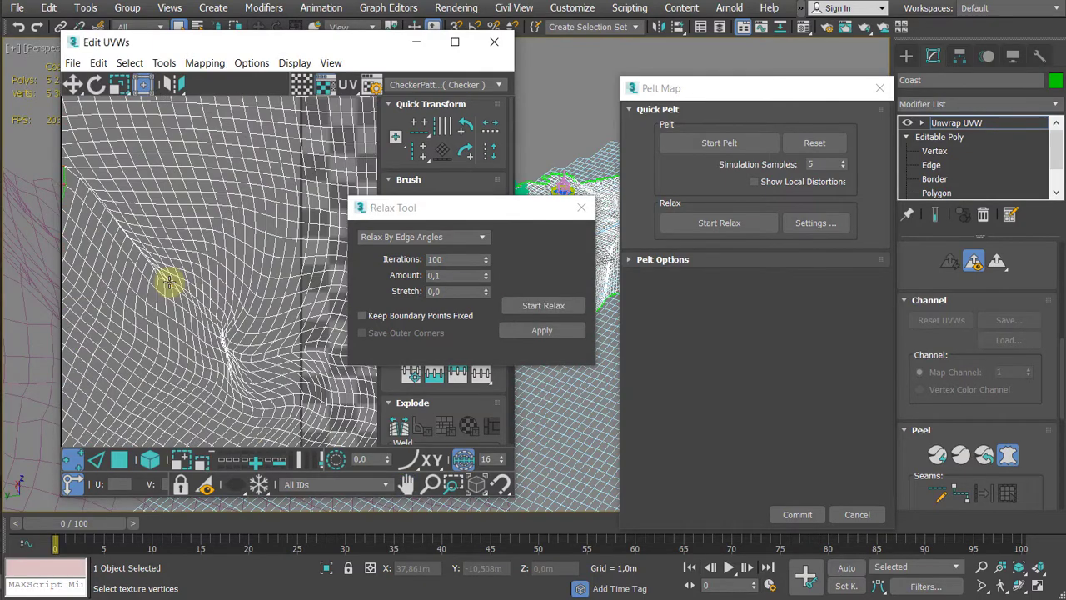
middle_click_drag(154, 279, 113, 335)
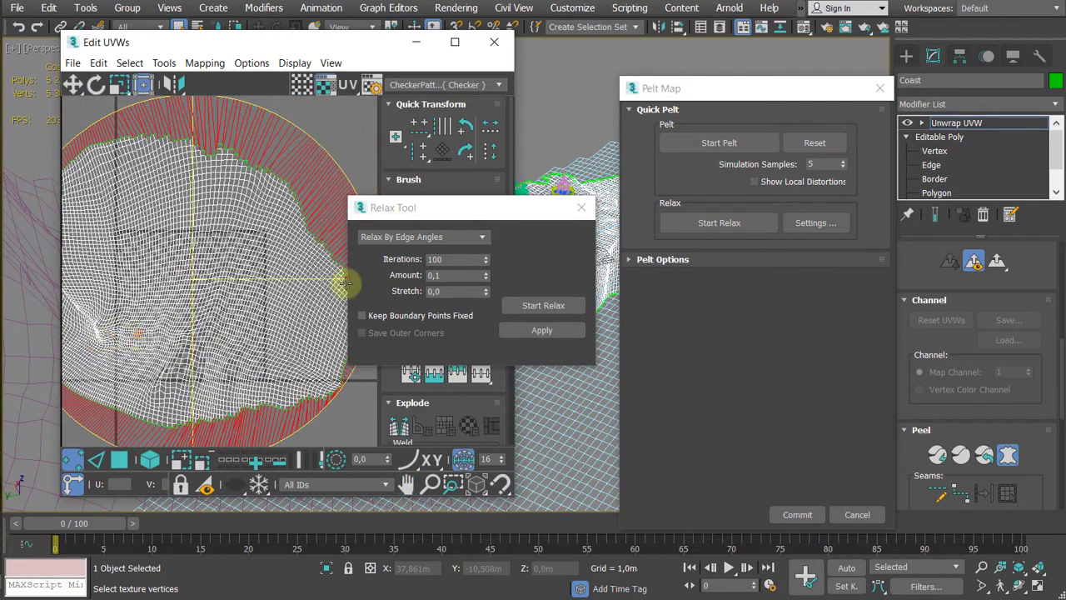
left_click_drag(461, 208, 313, 216)
left_click(433, 218)
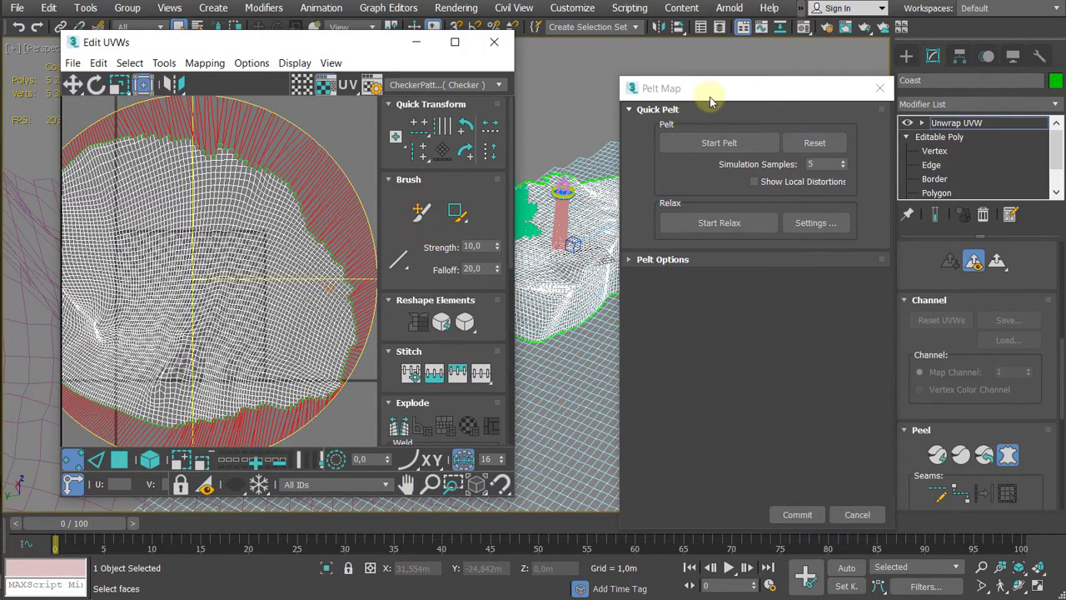
left_click_drag(710, 101, 495, 113)
left_click(664, 102)
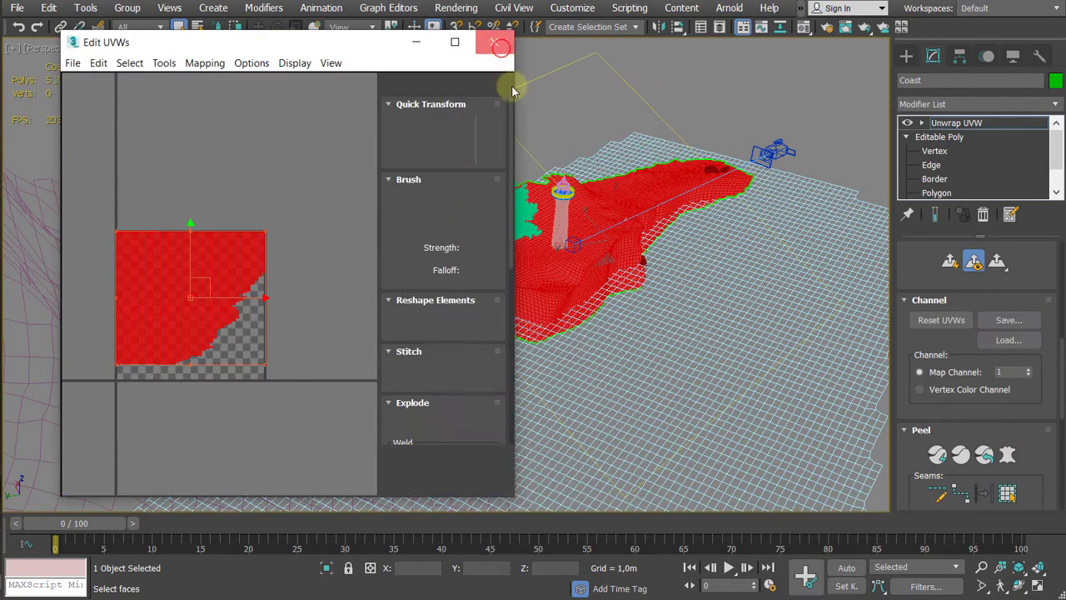
left_click(494, 41)
Step: Clear the face selection and try a point-to-point seam across the cliff face below the overhang, then undo it
middle_click_drag(551, 305, 462, 270, "alt")
scroll(461, 269, "up", 3)
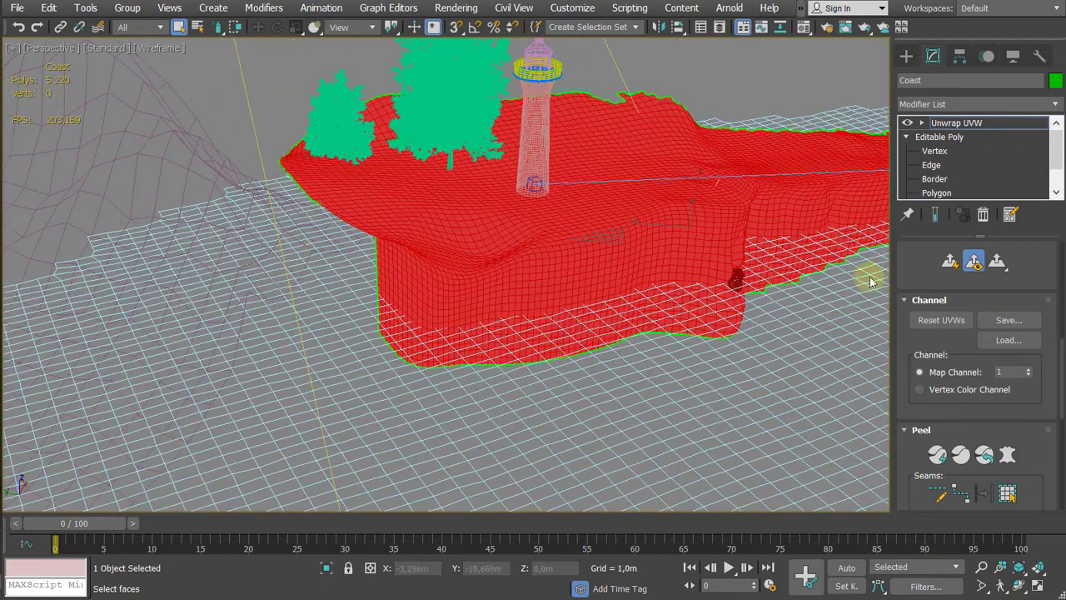
left_click(271, 86)
left_click_drag(912, 439, 923, 443)
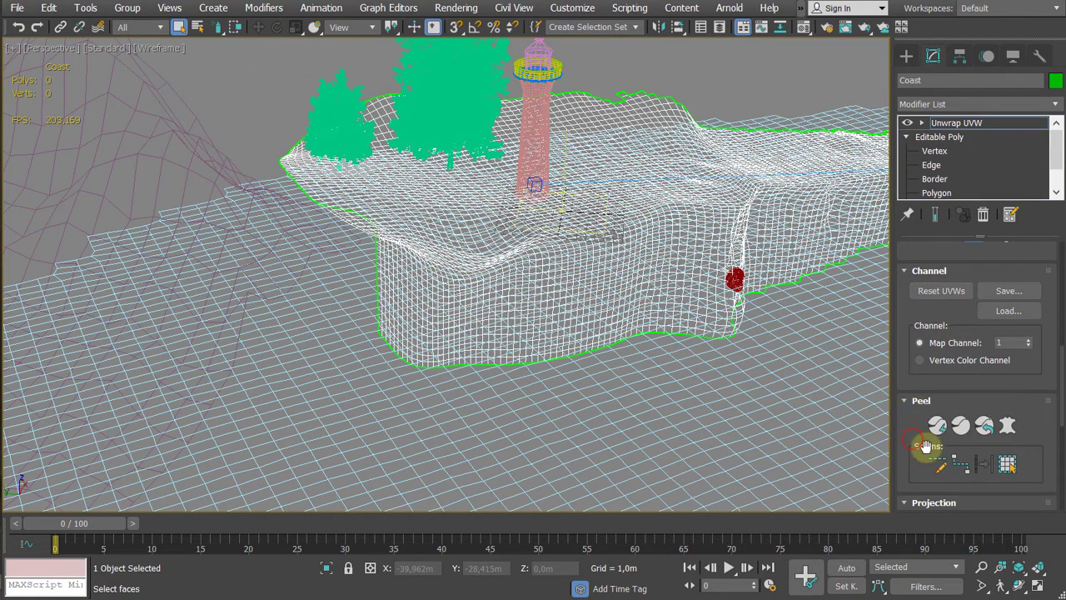
scroll(508, 312, "up", 8)
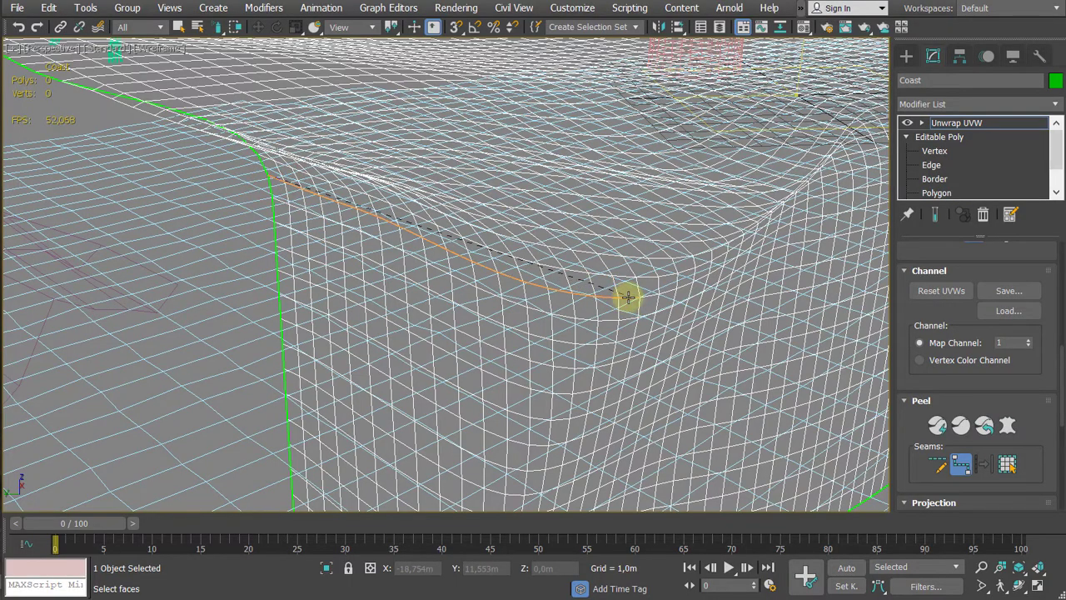
key("F3")
scroll(628, 297, "down", 10)
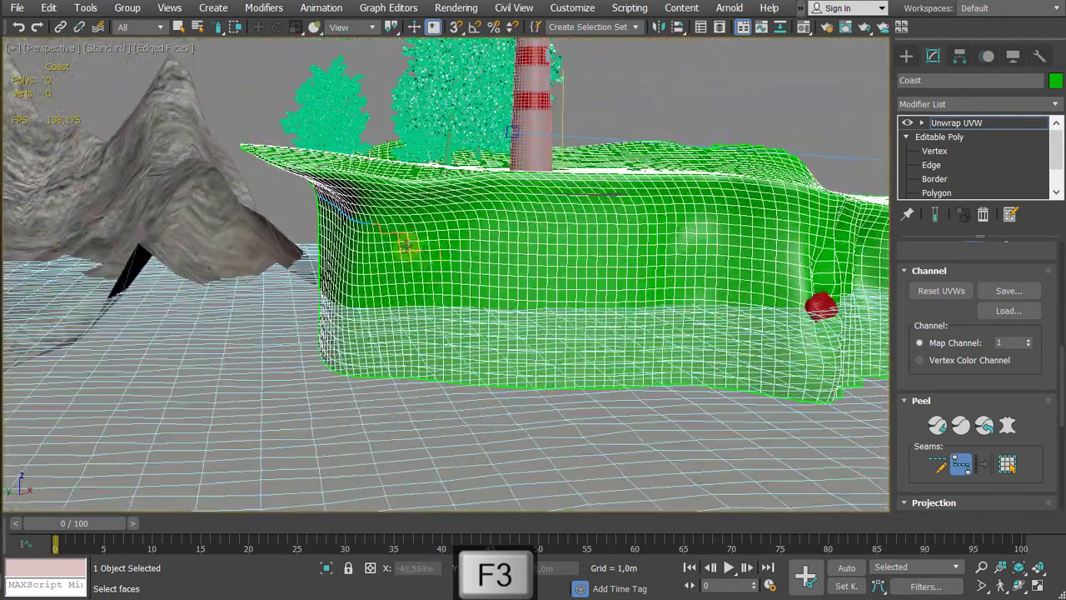
scroll(405, 244, "up", 3)
middle_click_drag(365, 208, 345, 311, "alt")
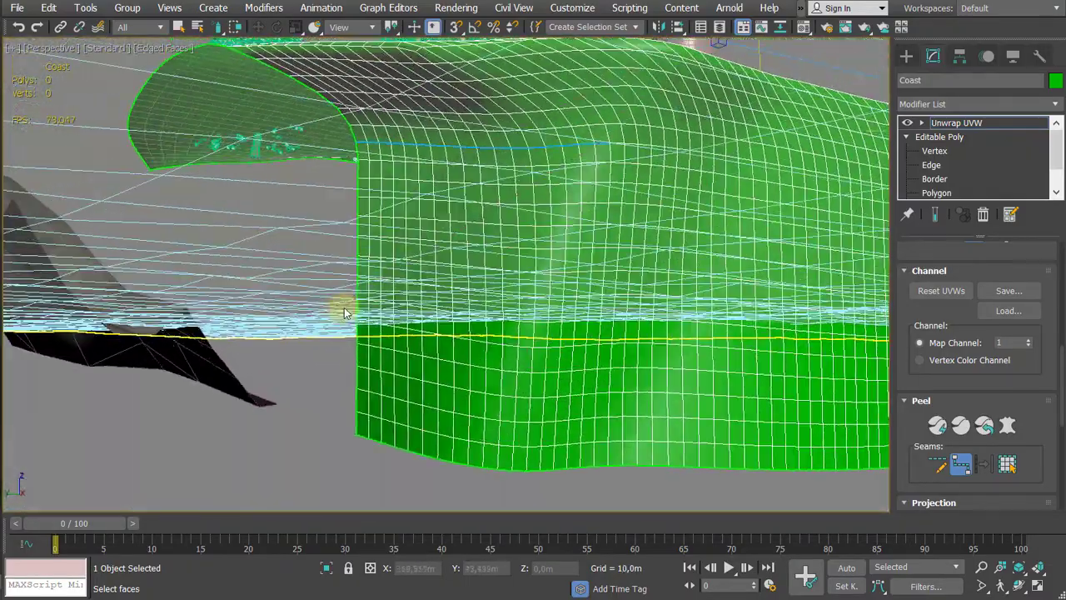
key("ctrl+z")
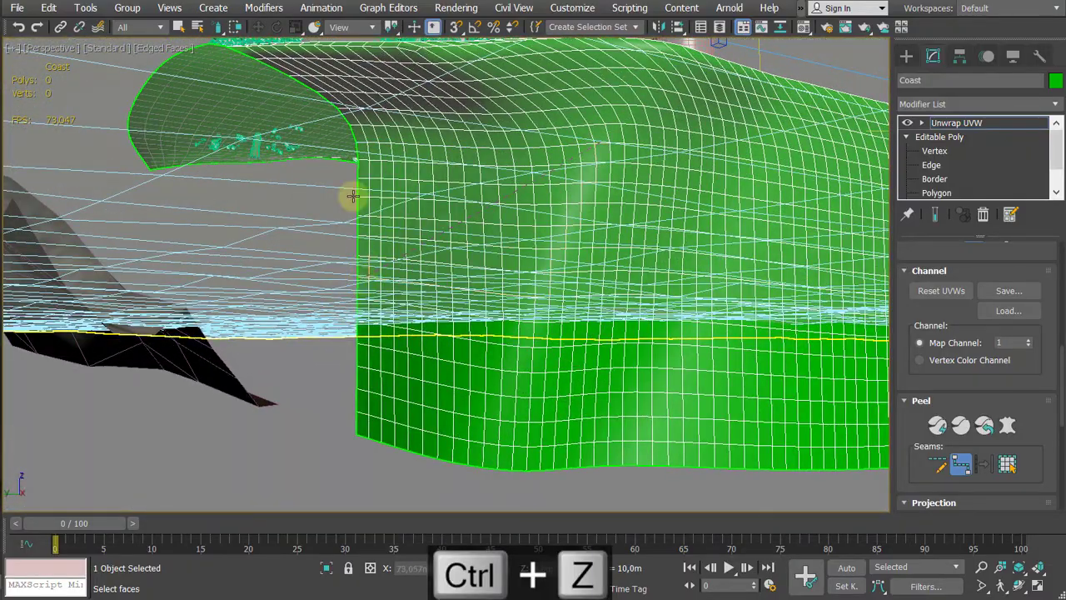
Step: Mark a point-to-point seam along the edge of the overhang beside the small tree, separating the plateau from the cliff
middle_click_drag(353, 196, 323, 472, "alt")
middle_click_drag(310, 233, 301, 286)
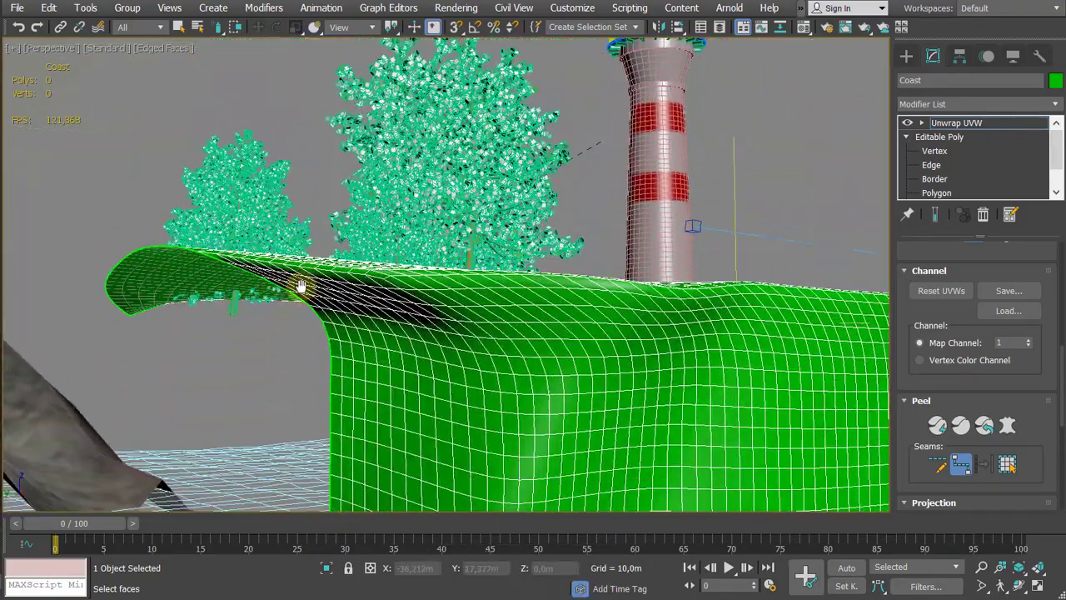
scroll(262, 255, "up", 3)
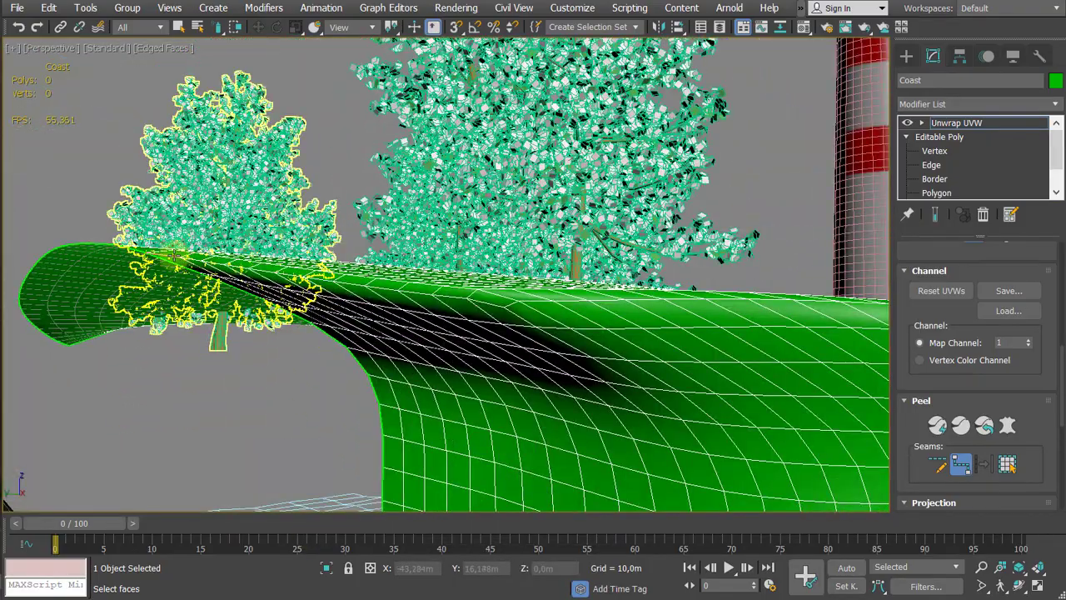
left_click(495, 308)
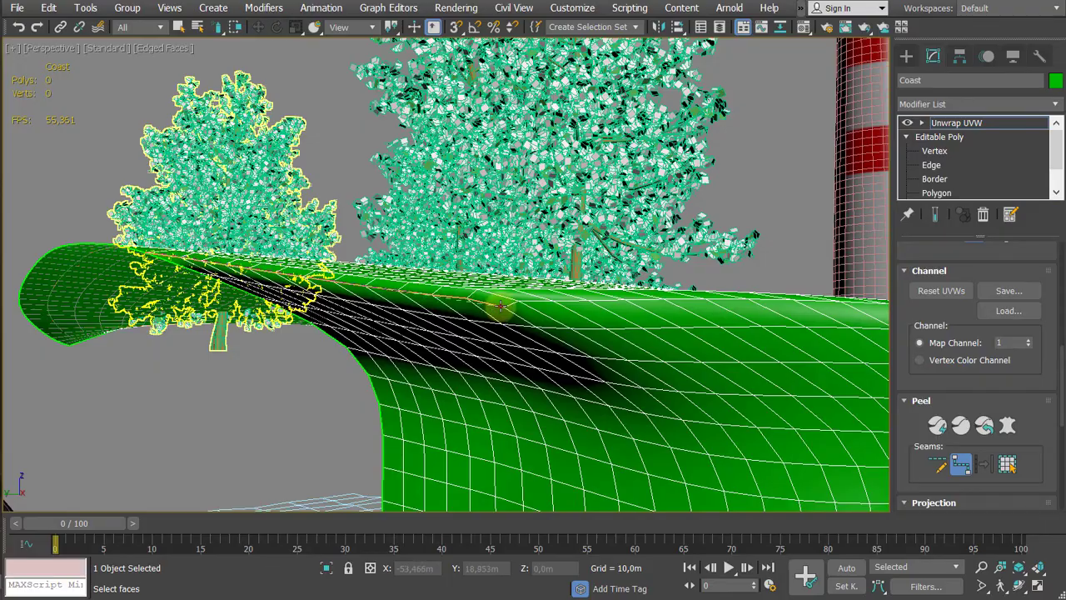
scroll(495, 305, "down", 3)
middle_click_drag(494, 305, 502, 379, "alt")
middle_click_drag(501, 379, 492, 254)
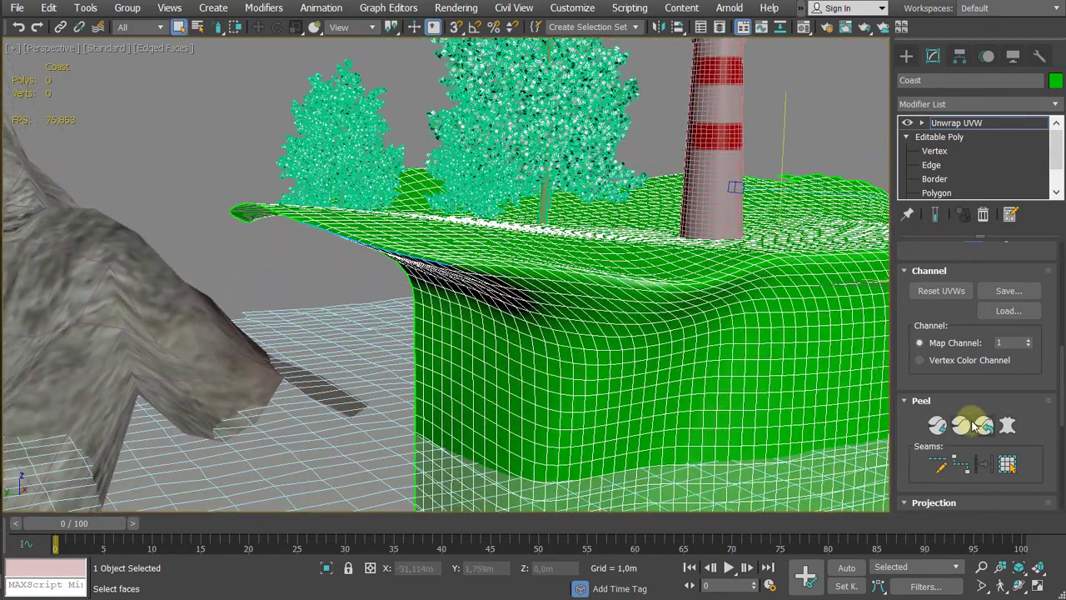
Step: Pelt-map all of the Coast's faces, running the pelt and relax simulations before committing the result
scroll(486, 279, "down", 5)
key("ctrl+a")
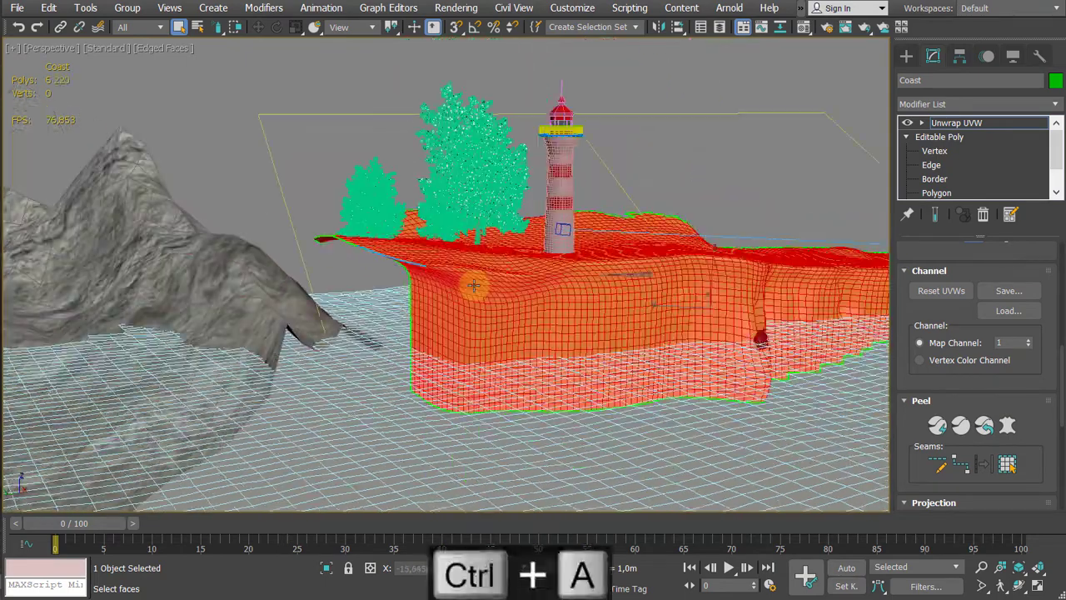
left_click(1008, 427)
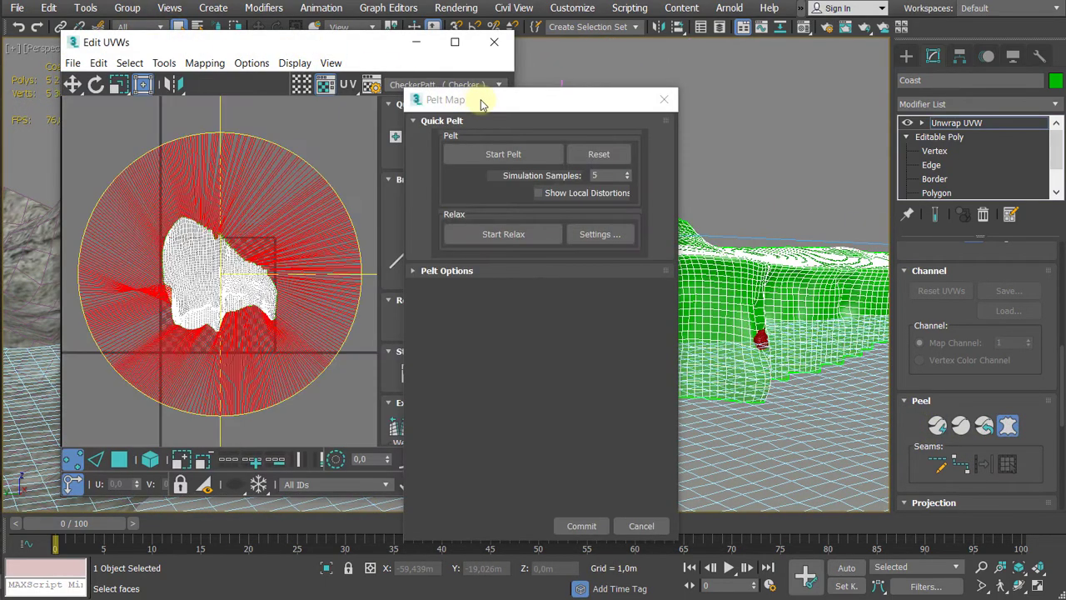
left_click(662, 117)
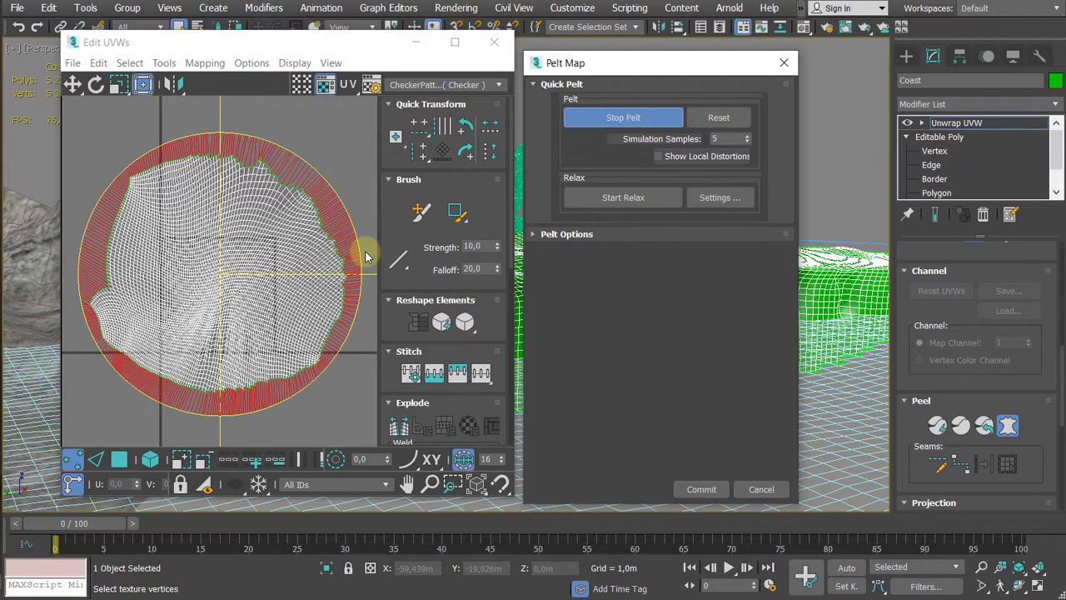
left_click(662, 116)
left_click(621, 198)
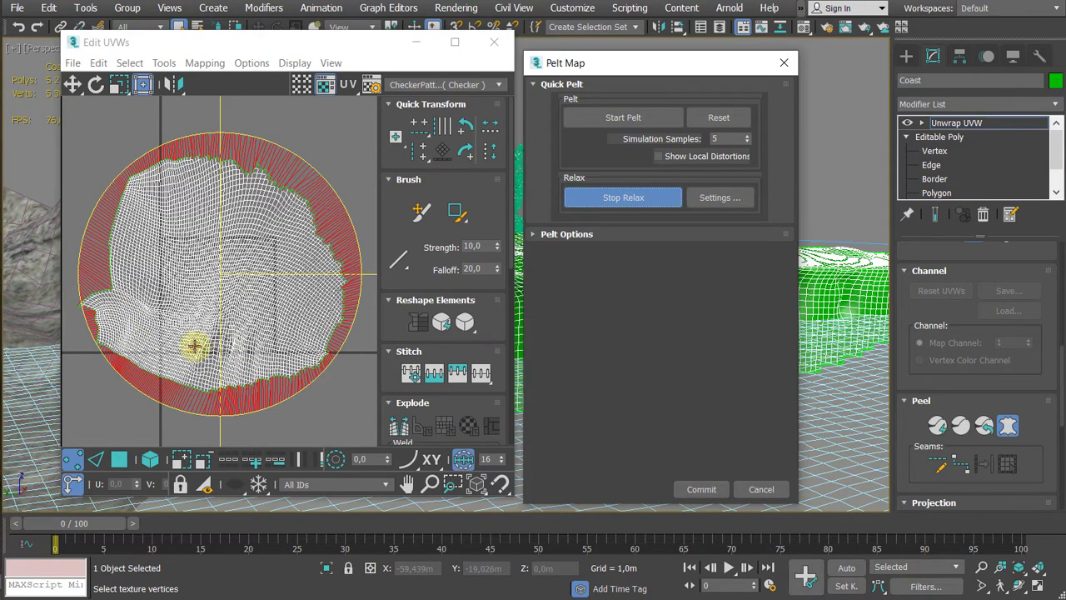
left_click(702, 489)
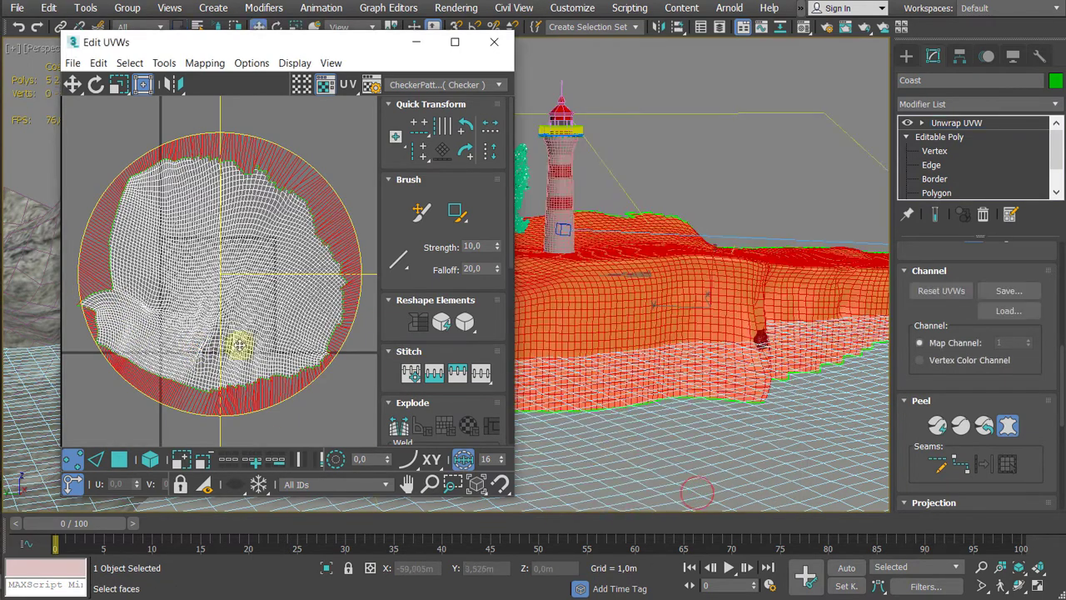
Step: Pack the pelted UVs into the texture square with rescaling enabled and a padding of 0,02
scroll(182, 292, "up", 3)
scroll(181, 283, "up", 3)
scroll(208, 284, "down", 8)
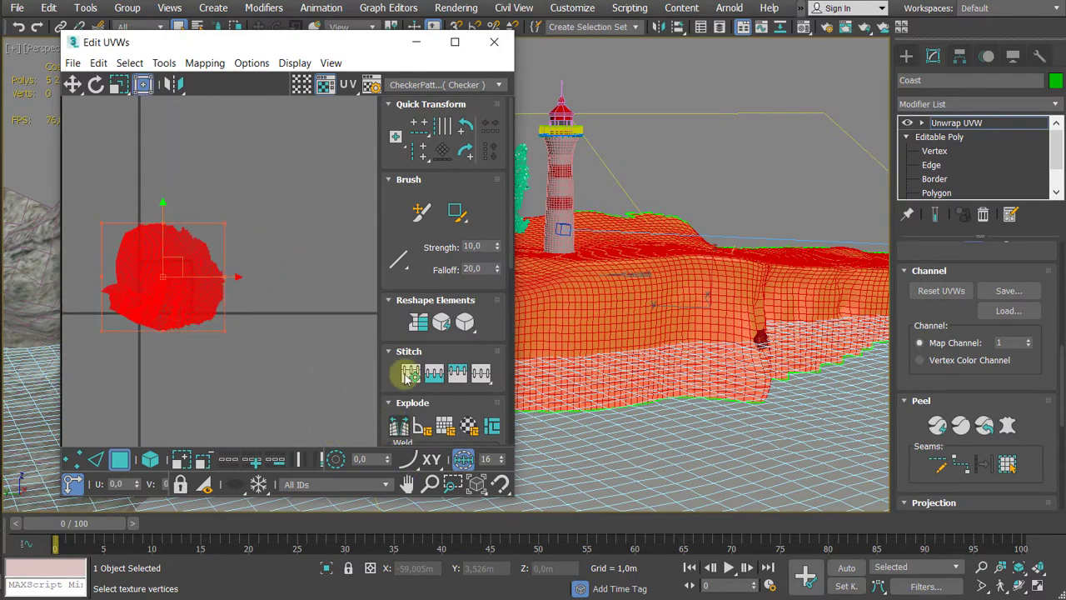
scroll(389, 324, "down", 6)
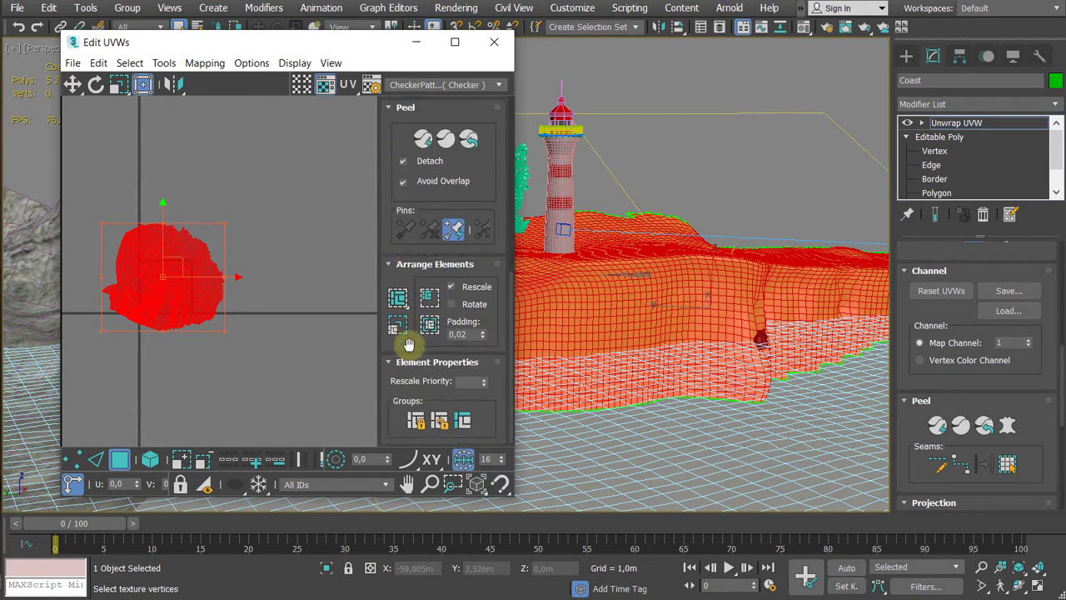
left_click(402, 295)
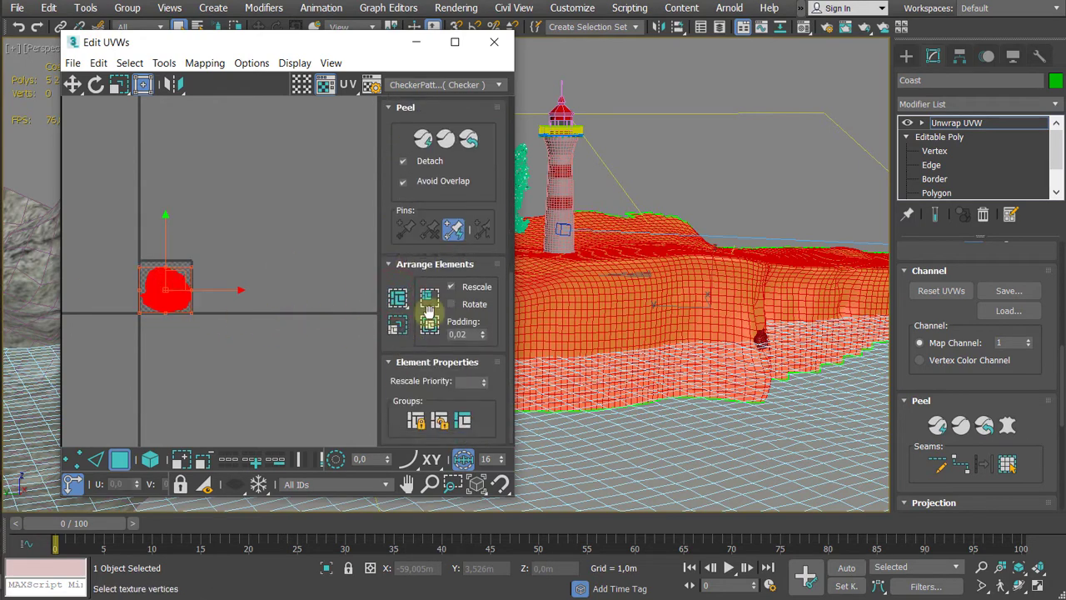
Step: Shrink the UV shell slightly and center it inside the texture square, then close the UV Editor
scroll(218, 290, "up", 5)
middle_click_drag(218, 275, 231, 255)
scroll(217, 290, "up", 2)
scroll(234, 252, "down", 1)
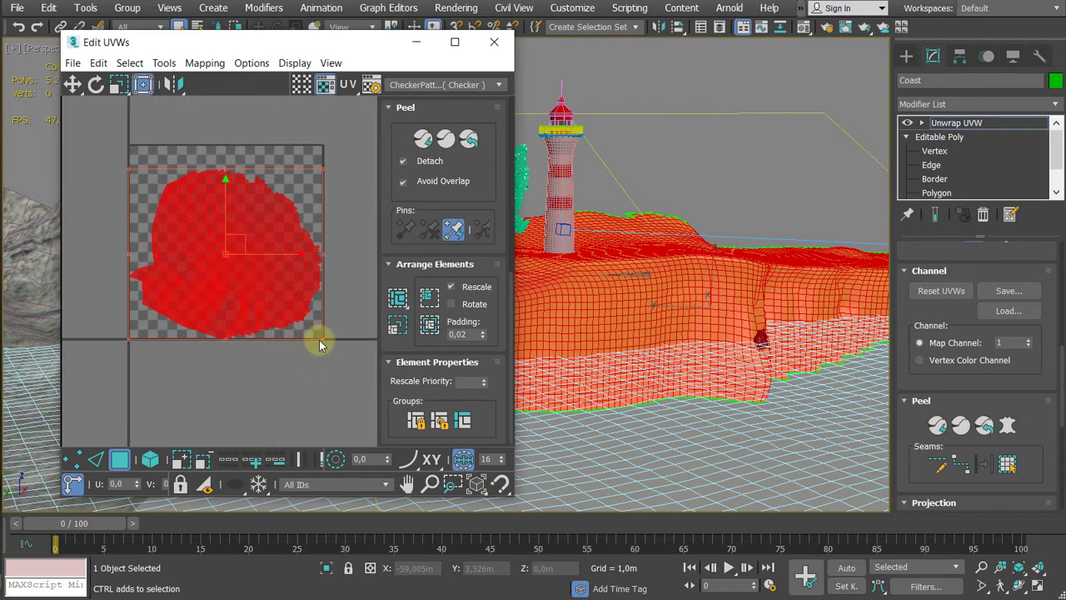
left_click_drag(319, 344, 313, 331)
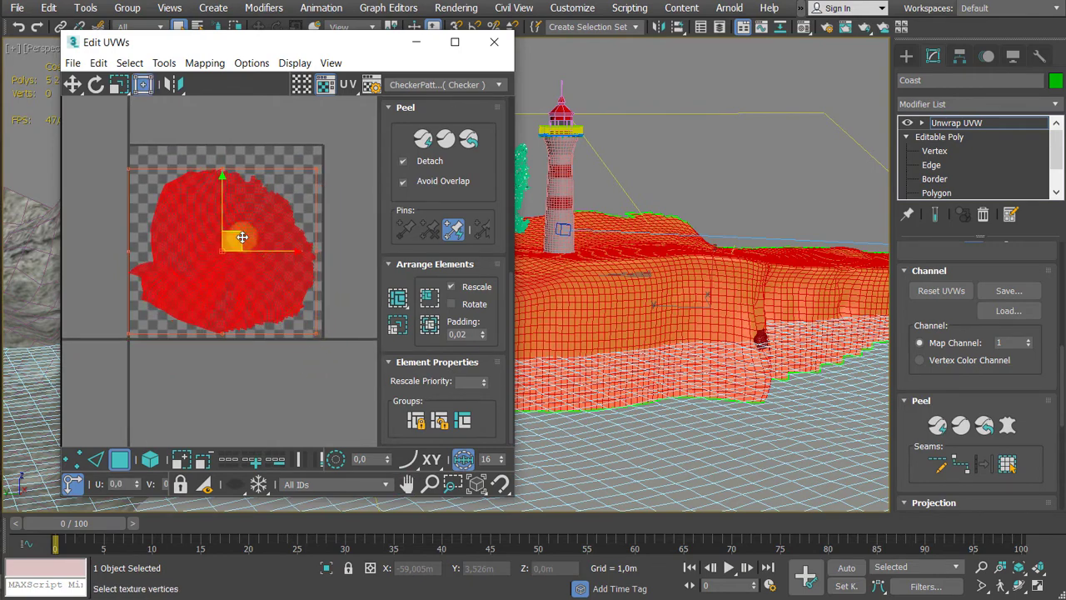
left_click_drag(240, 238, 243, 231)
left_click(268, 398)
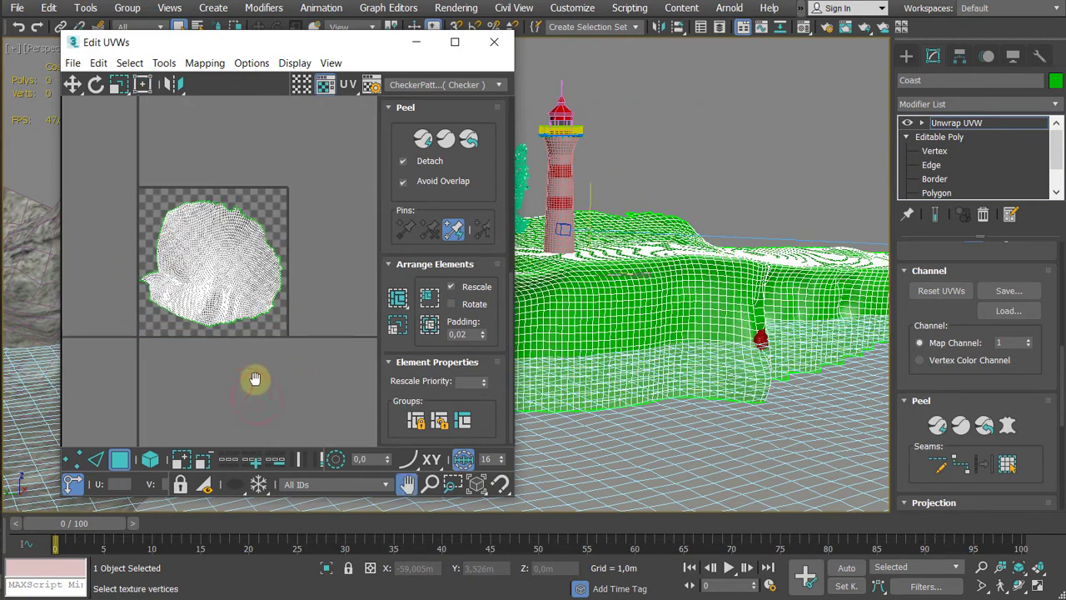
left_click(342, 26)
left_click(497, 44)
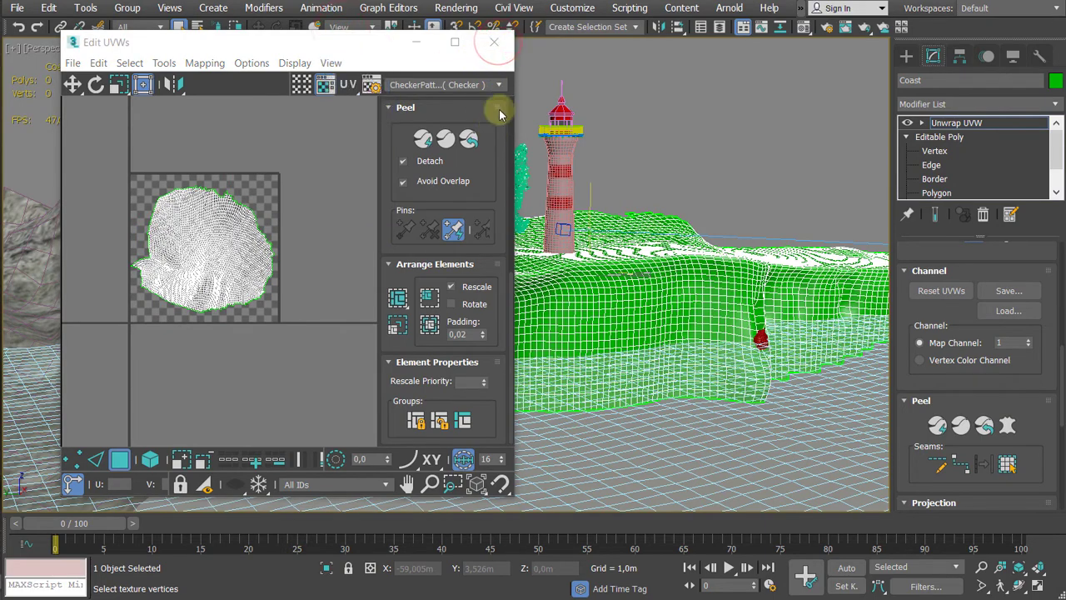
left_click(501, 48)
Step: Leave the Unwrap UVW sub-object level and convert the Coast to an Editable Mesh
middle_click_drag(482, 168, 392, 197)
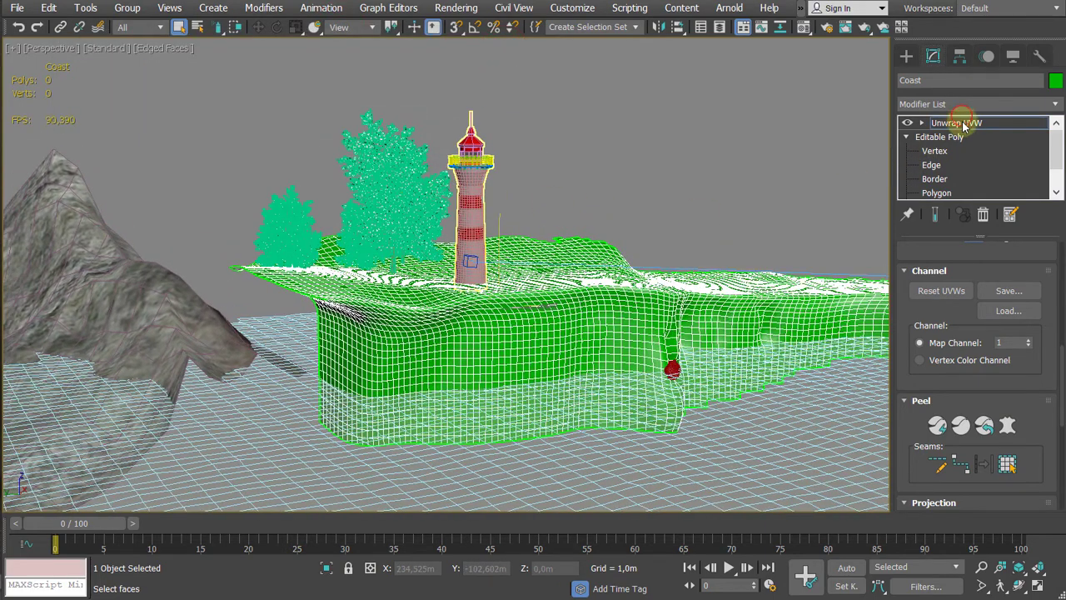
left_click(958, 123)
middle_click_drag(661, 255, 494, 263)
right_click(542, 297)
mouse_move(612, 483)
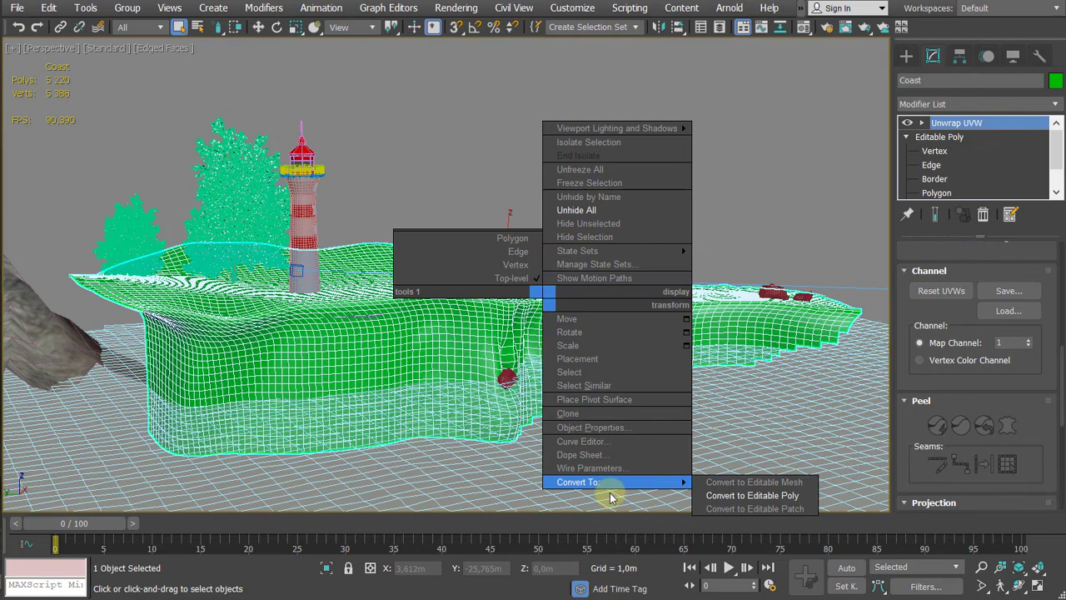
left_click(754, 481)
Step: Open the Viewport Canvas, activate the Paint brush and assign a new Physical Material to the Coast
scroll(666, 364, "down", 3)
middle_click_drag(666, 365, 629, 305)
scroll(627, 248, "up", 5)
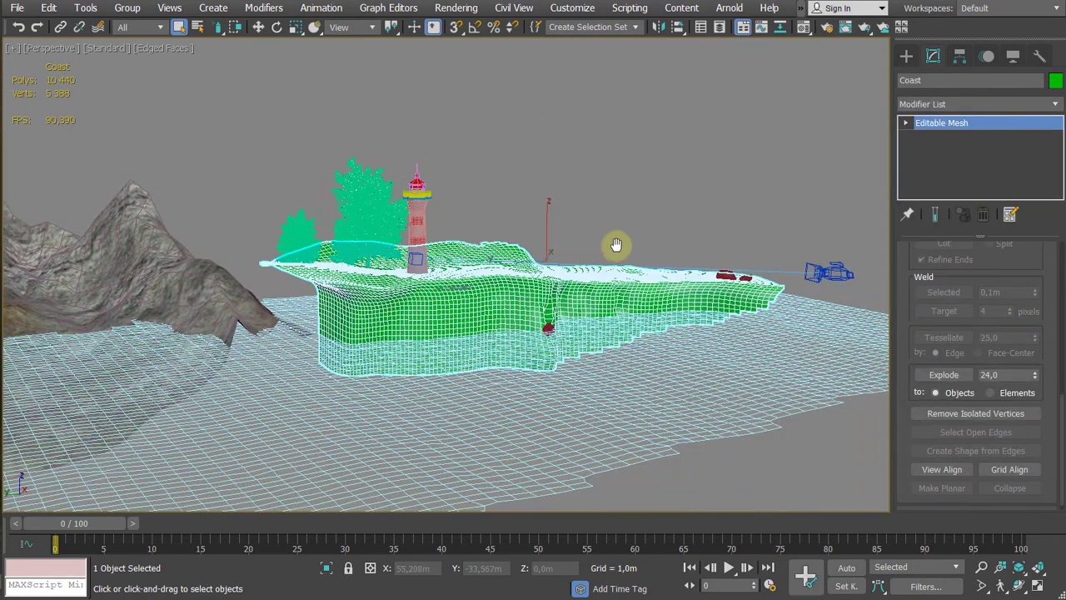
middle_click_drag(603, 258, 634, 218)
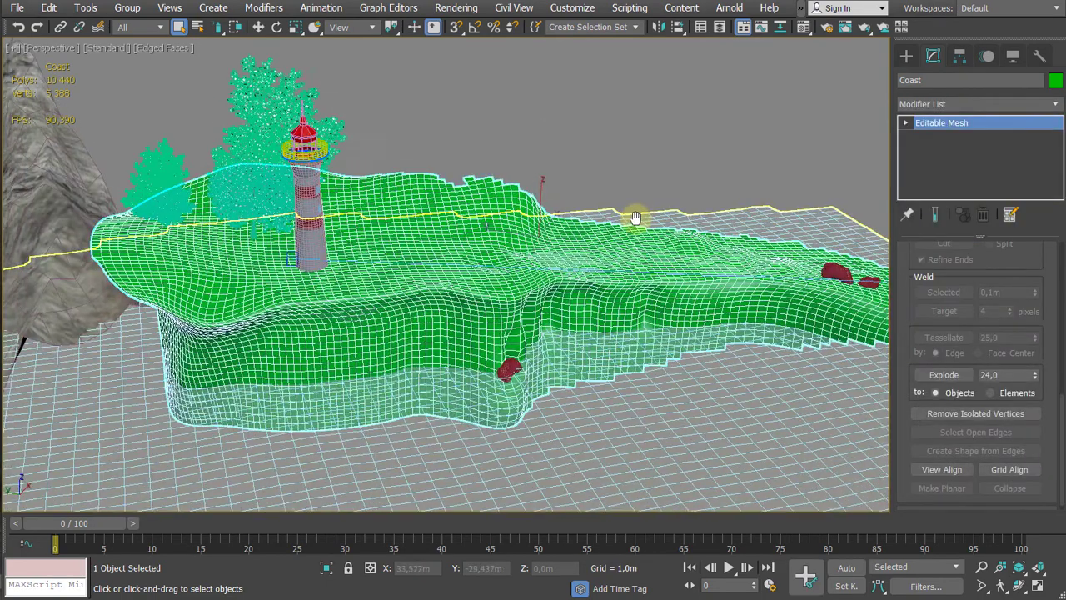
left_click(85, 8)
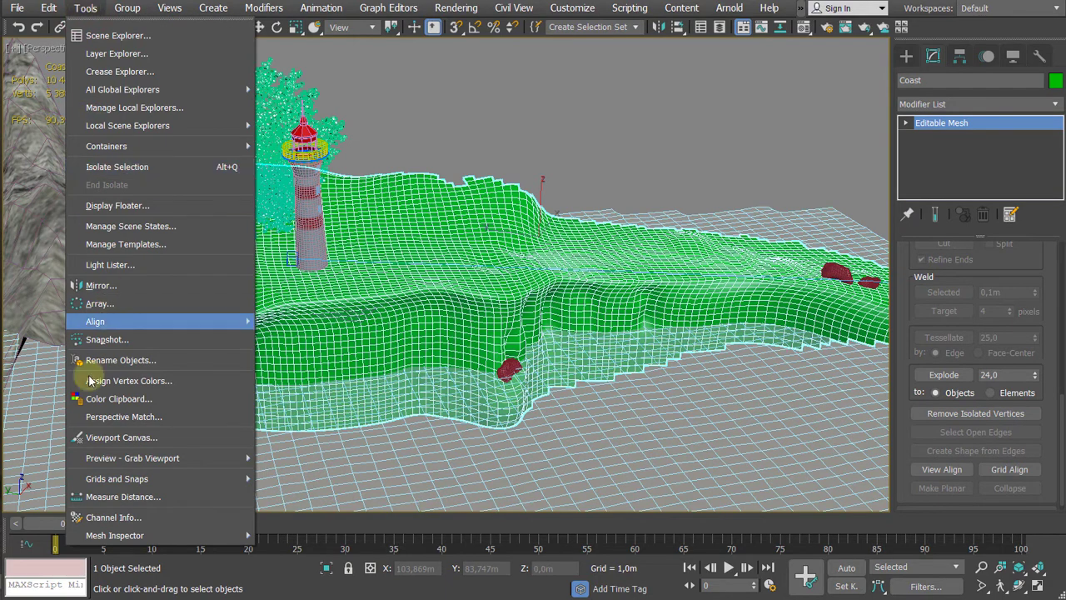
left_click(107, 440)
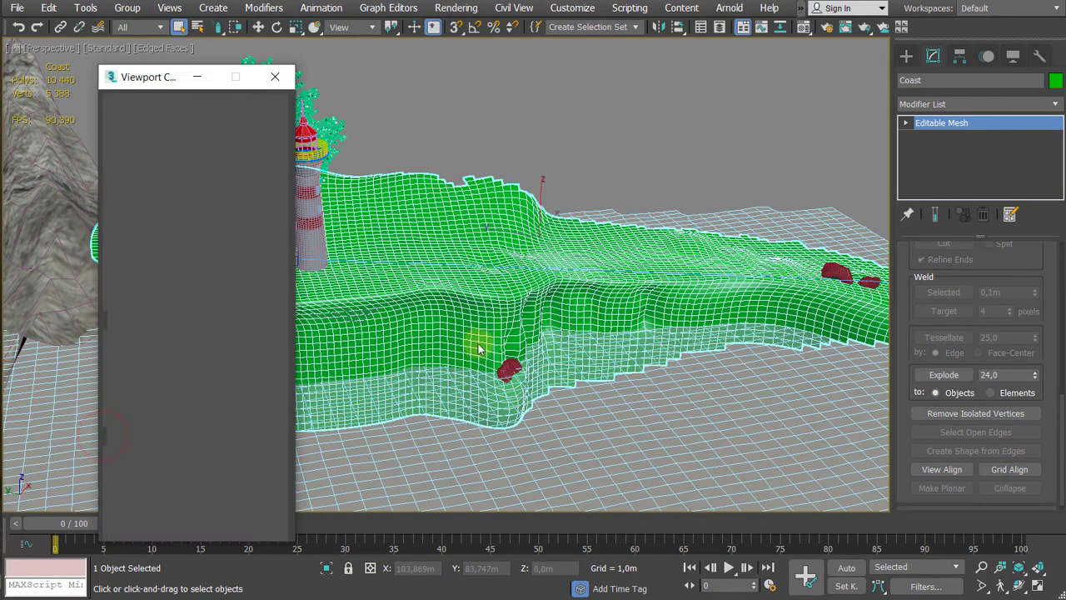
left_click(125, 115)
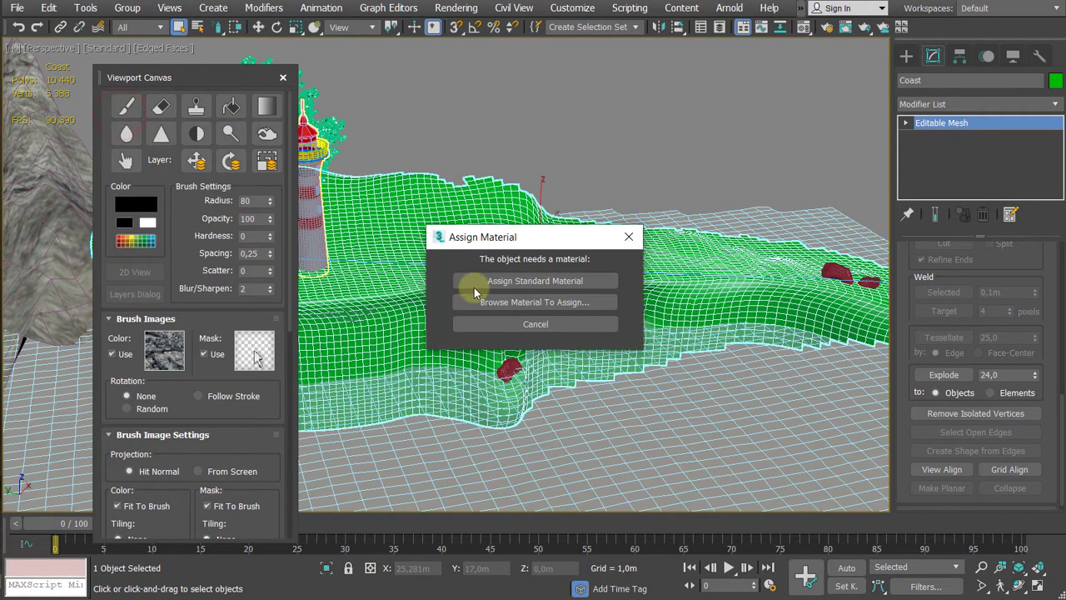
left_click(541, 303)
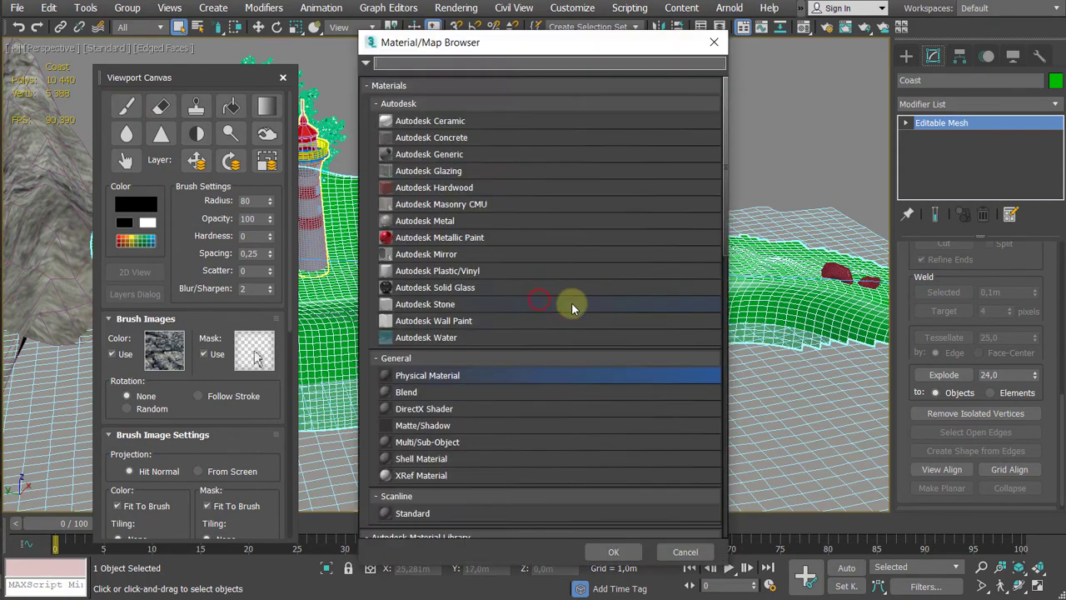
double_click(436, 377)
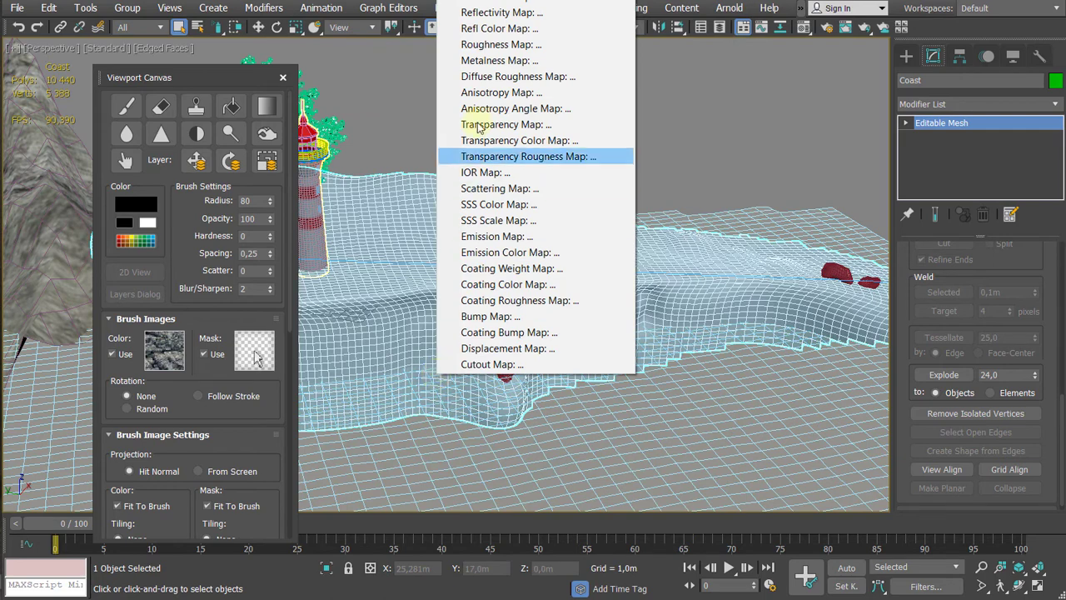
Step: Set up a new Base Color Map texture for the Coast at 4096 by 4096 and accept the grey texture color
left_click(500, 10)
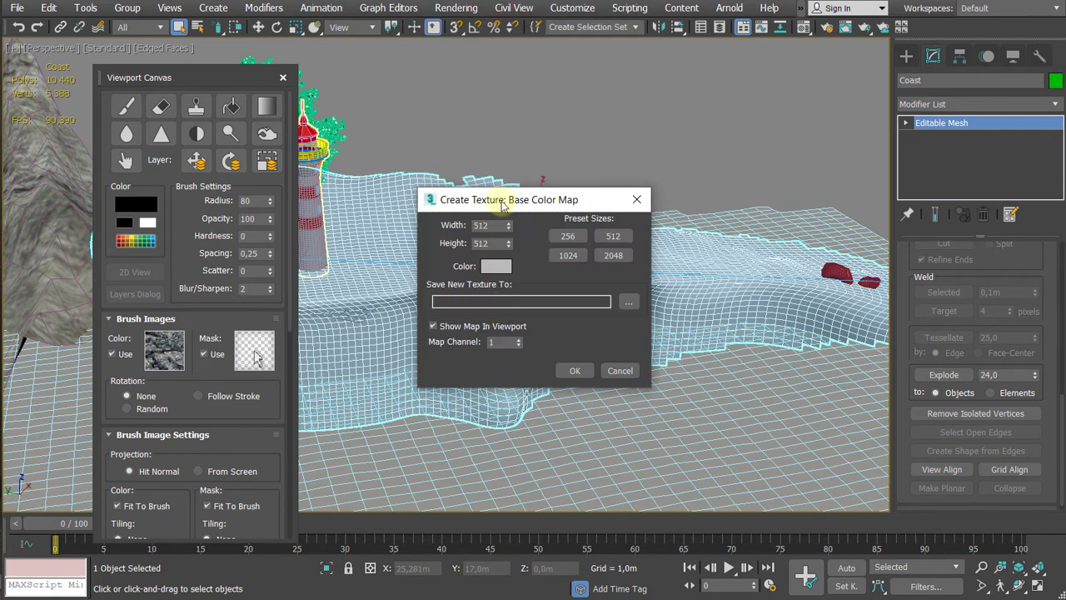
left_click_drag(498, 201, 498, 247)
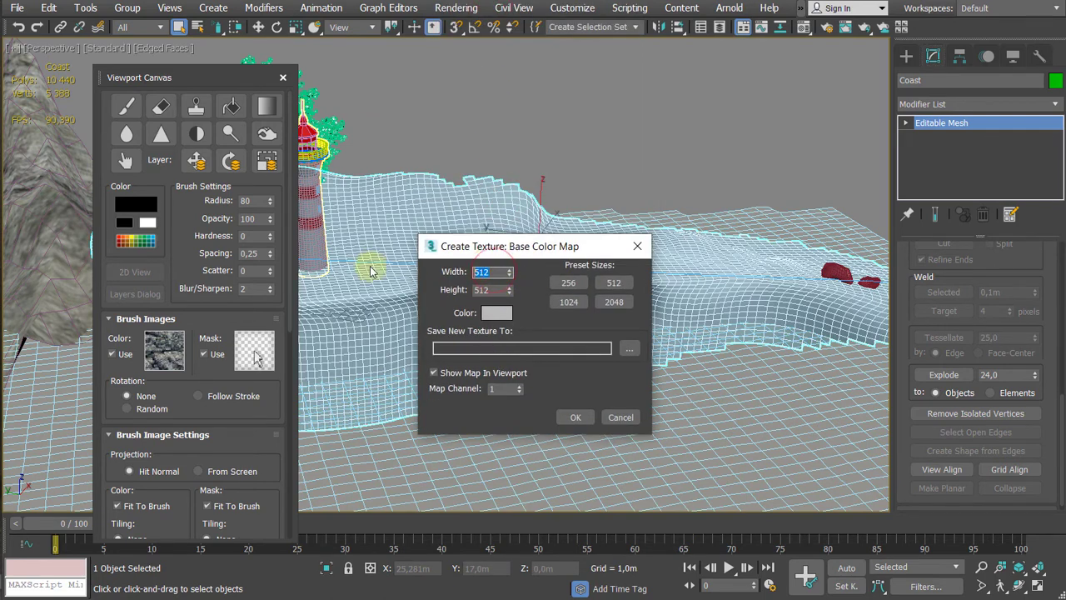
type("4096")
key("Tab")
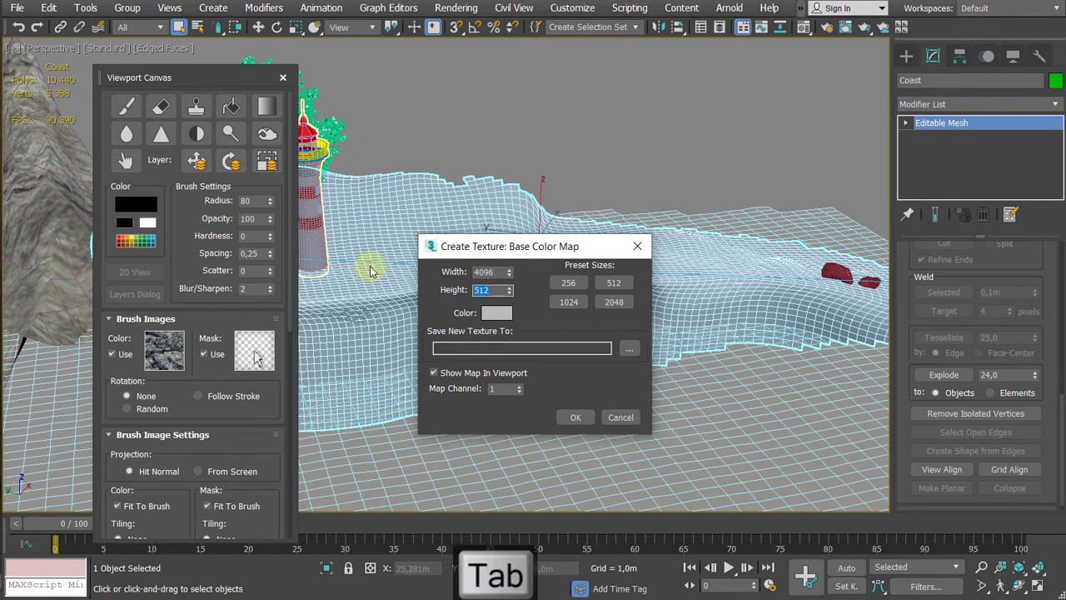
type("4096")
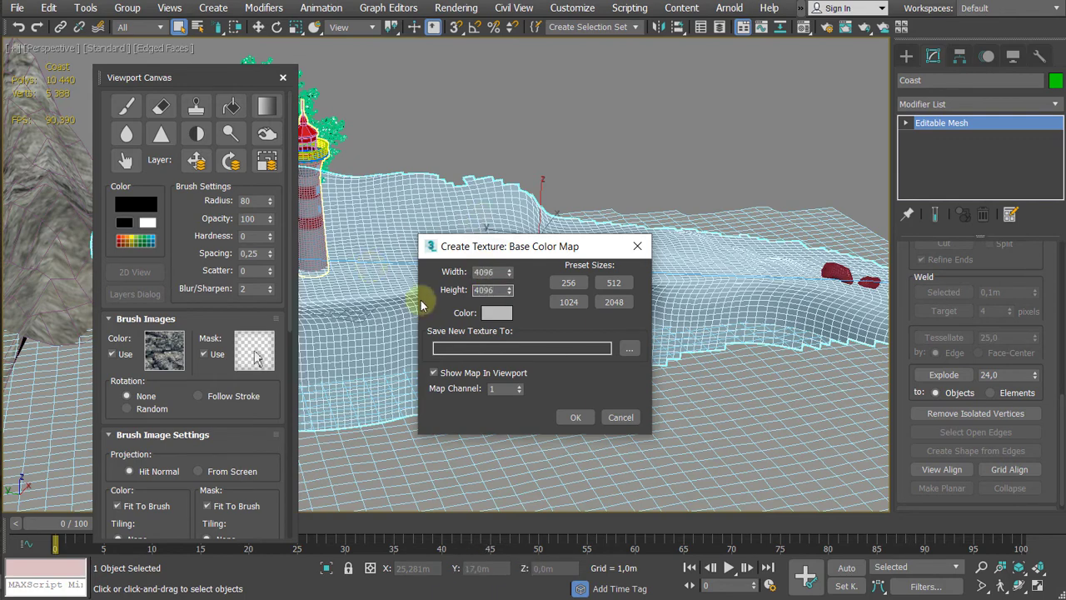
left_click(494, 314)
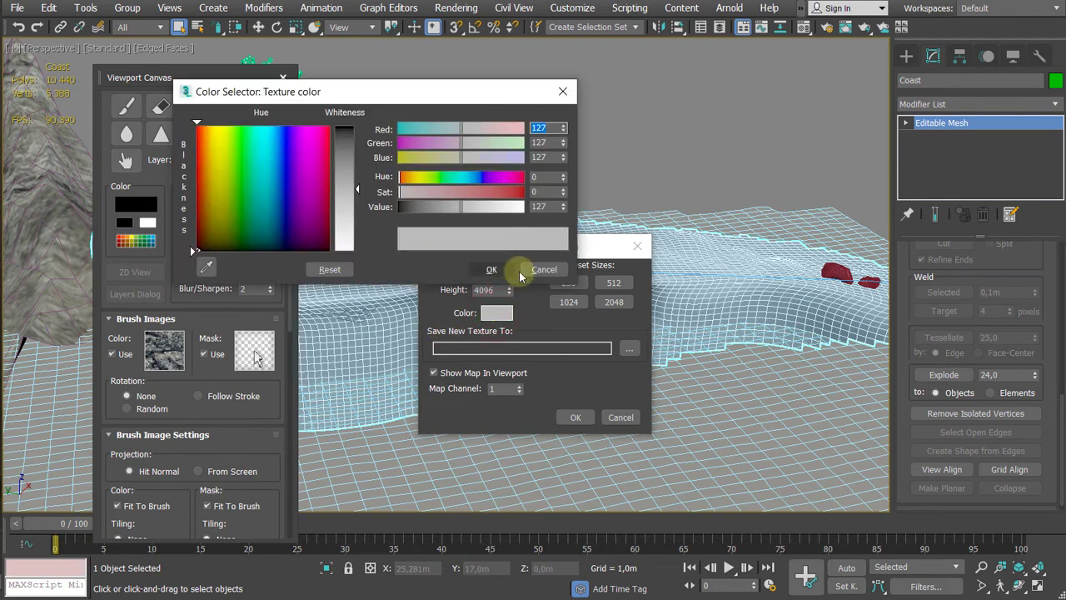
left_click(491, 270)
Step: Save the new texture as Coast_Diff in JPEG format at quality 100 in the Maps folder and create it
left_click(629, 349)
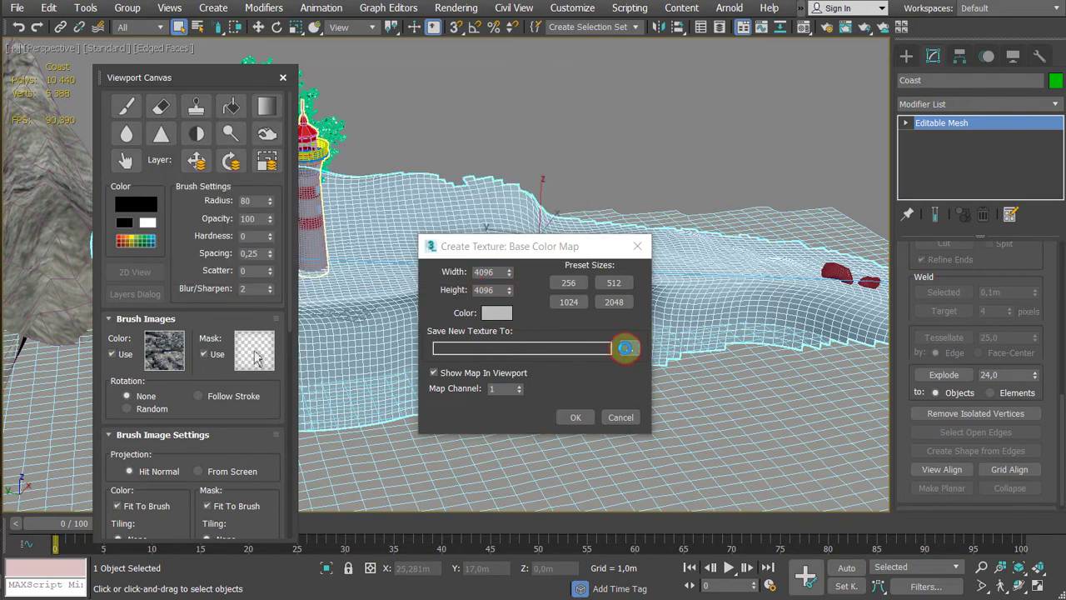
left_click_drag(622, 131, 435, 115)
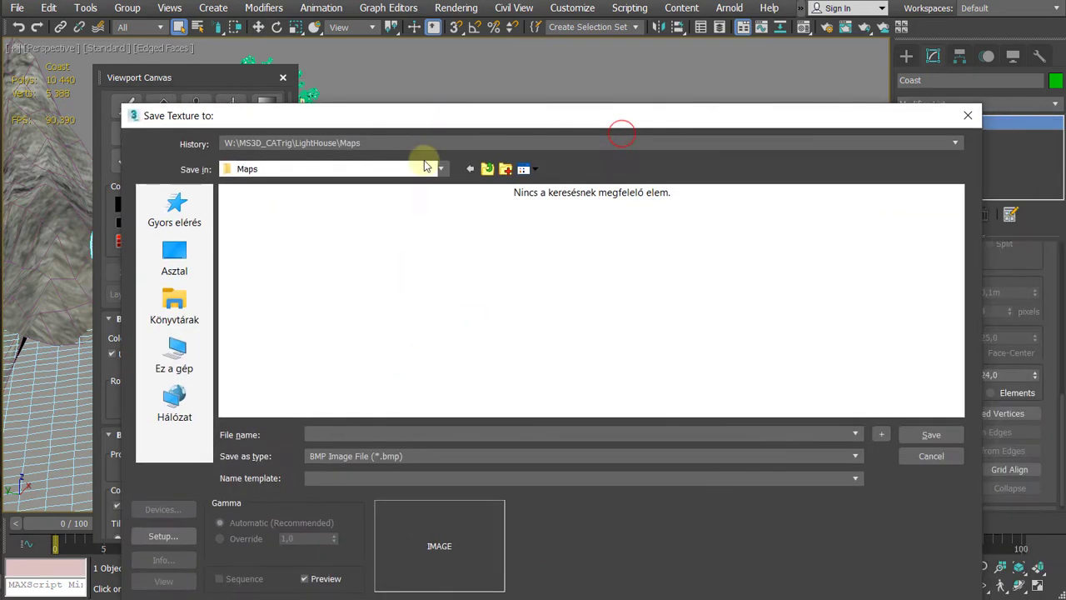
type("Coast_Diff")
key("Tab")
key("j")
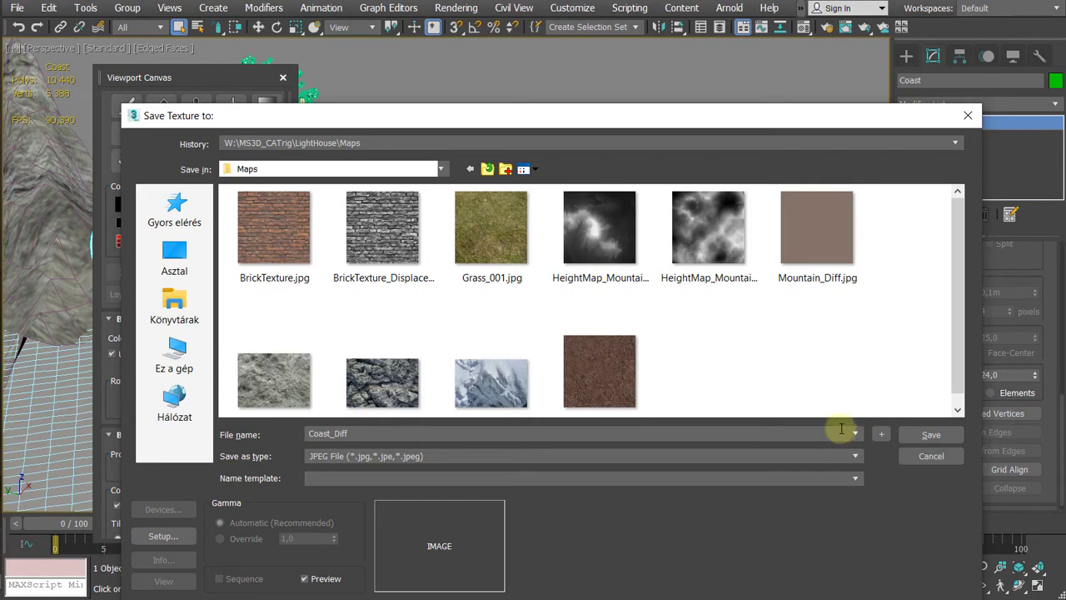
left_click(931, 434)
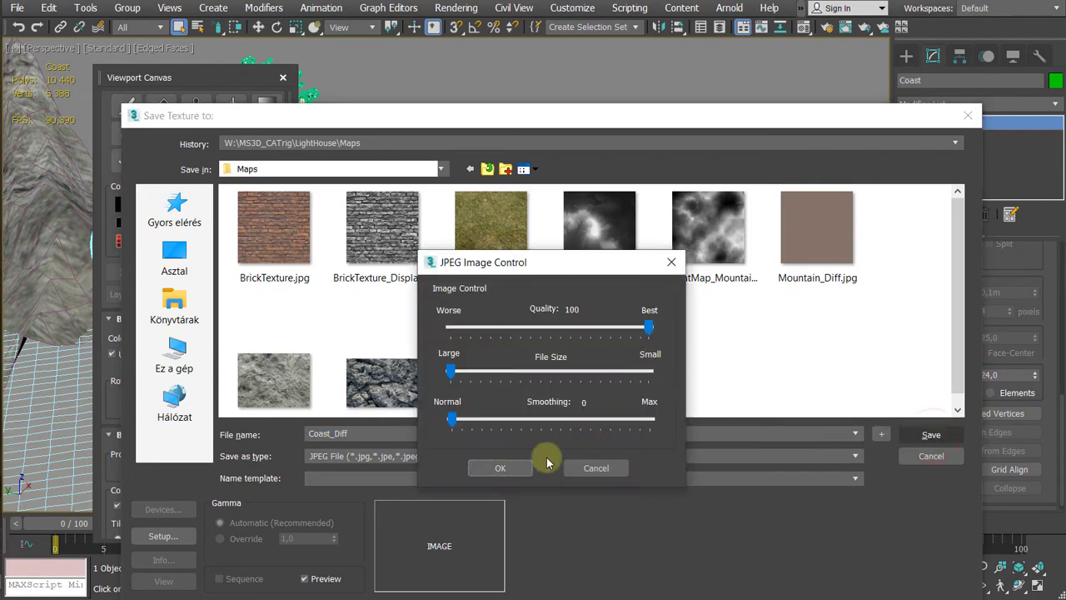
left_click(502, 468)
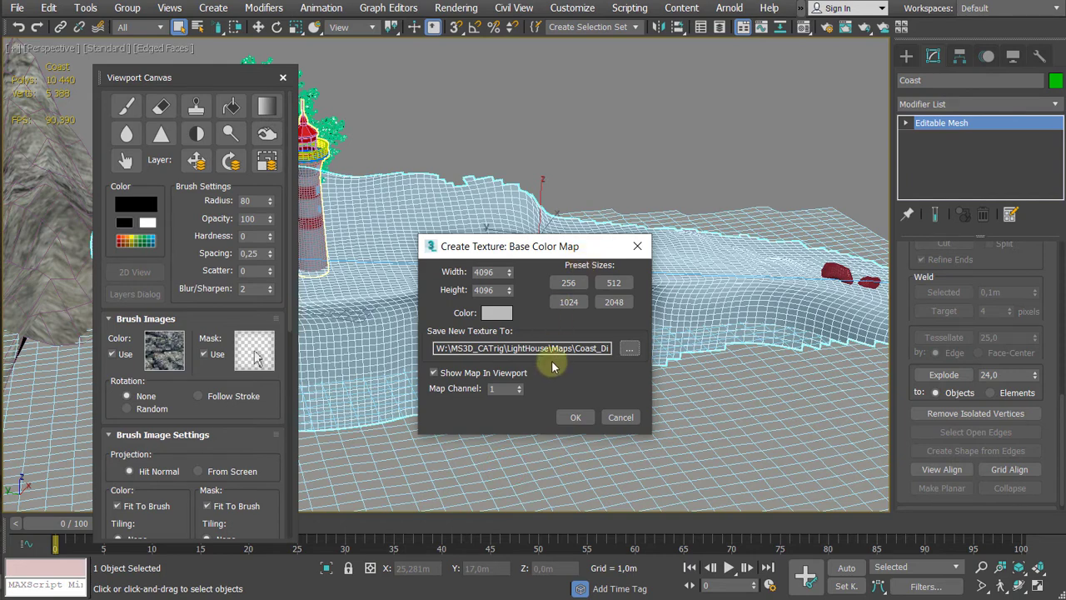
left_click(585, 417)
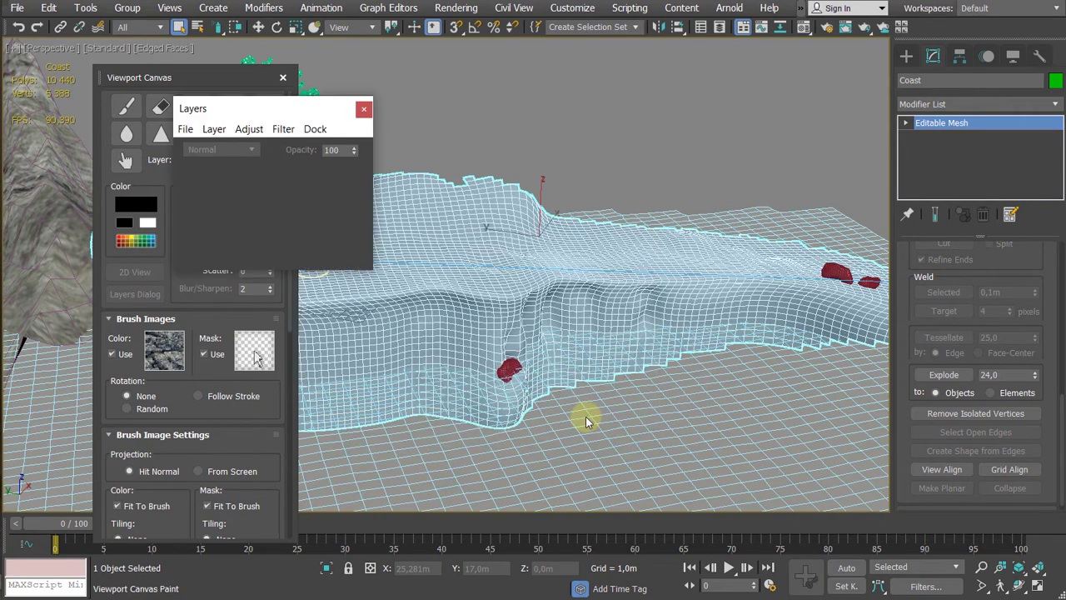
Step: Turn off edged faces and paint the rock brush image onto the cliff face around the nearest red rock
key("F4")
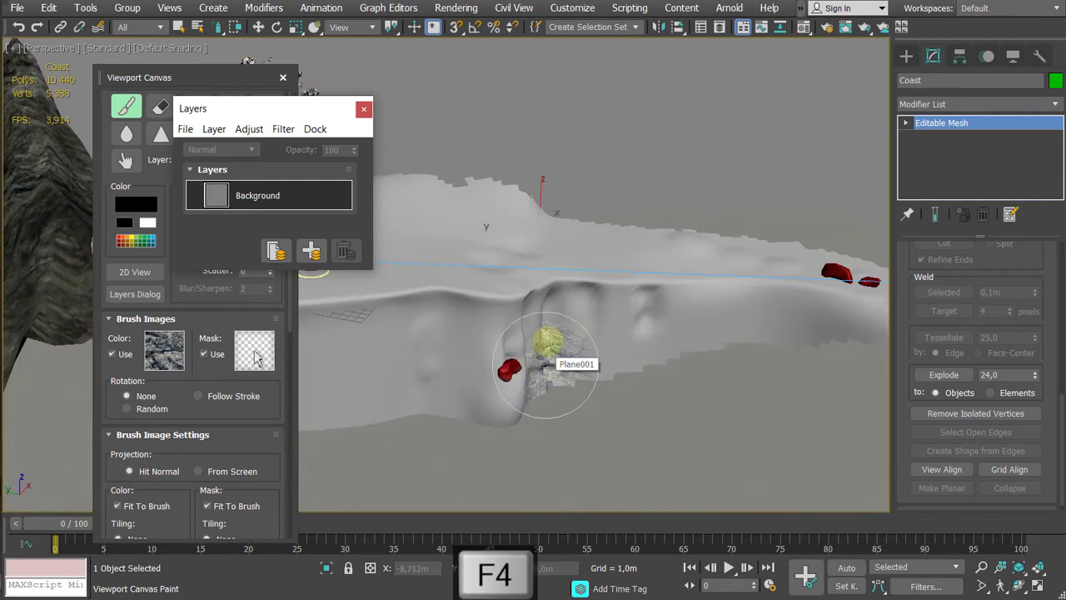
scroll(608, 338, "up", 3)
mouse_move(626, 331)
middle_mouse_down("alt")
mouse_move(607, 338)
mouse_move(640, 358)
mouse_move(645, 333)
mouse_move(626, 343)
middle_mouse_up("alt")
mouse_move(627, 343)
left_mouse_down()
mouse_move(614, 360)
mouse_move(520, 384)
mouse_move(635, 364)
left_mouse_up()
scroll(633, 358, "up", 3)
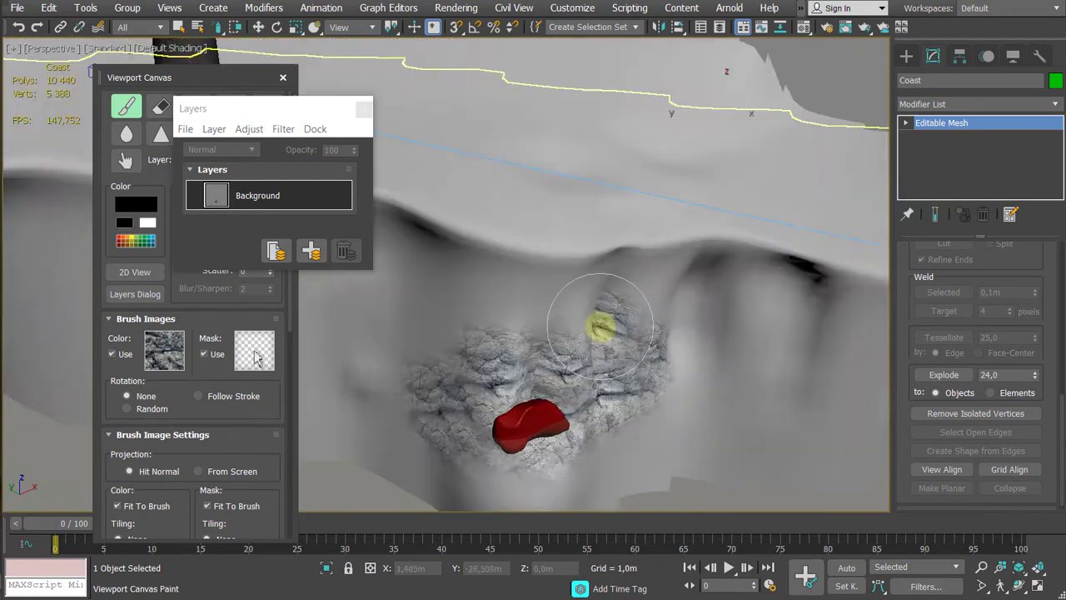
middle_click_drag(600, 281, 583, 231, "alt")
mouse_move(557, 189)
left_mouse_down()
mouse_move(481, 180)
mouse_move(702, 245)
mouse_move(624, 183)
mouse_move(614, 244)
left_mouse_up()
Step: Extend the painted rock texture along the cliff side to the far tip of the coast by the two red rocks
scroll(708, 264, "down", 3)
mouse_move(710, 263)
left_mouse_down()
mouse_move(598, 241)
mouse_move(511, 192)
mouse_move(638, 229)
mouse_move(758, 233)
mouse_move(756, 258)
mouse_move(595, 300)
mouse_move(695, 321)
mouse_move(554, 305)
left_mouse_up()
middle_click_drag(554, 305, 479, 309)
mouse_move(612, 309)
left_mouse_down()
mouse_move(805, 251)
mouse_move(697, 227)
mouse_move(704, 267)
left_mouse_up()
scroll(656, 320, "down", 3)
middle_click_drag(656, 320, 423, 338)
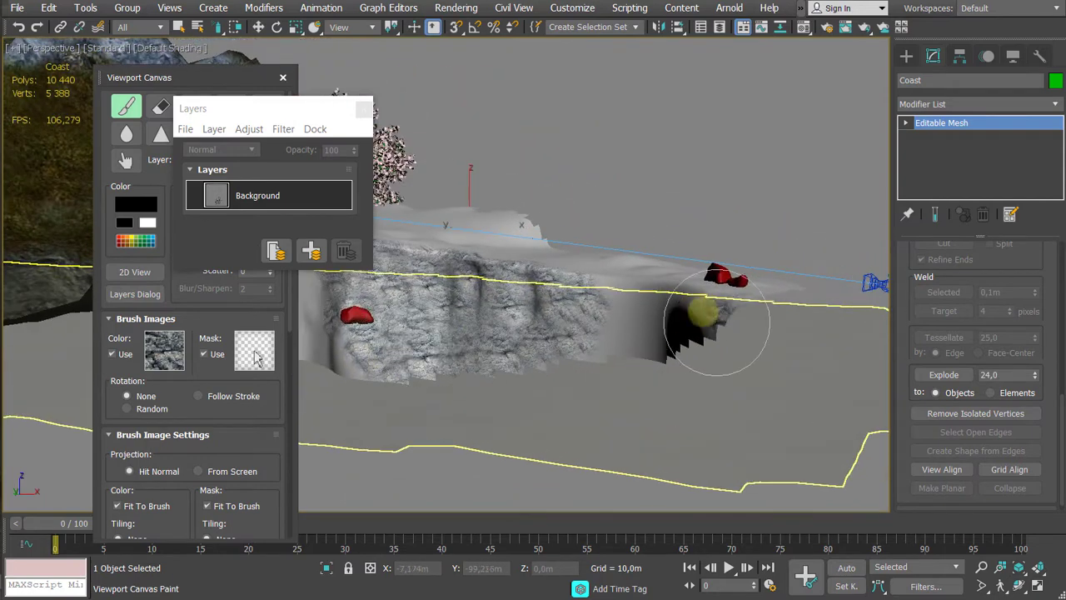
mouse_move(622, 322)
middle_mouse_down("alt")
mouse_move(719, 357)
mouse_move(656, 367)
middle_mouse_up("alt")
scroll(719, 358, "up", 2)
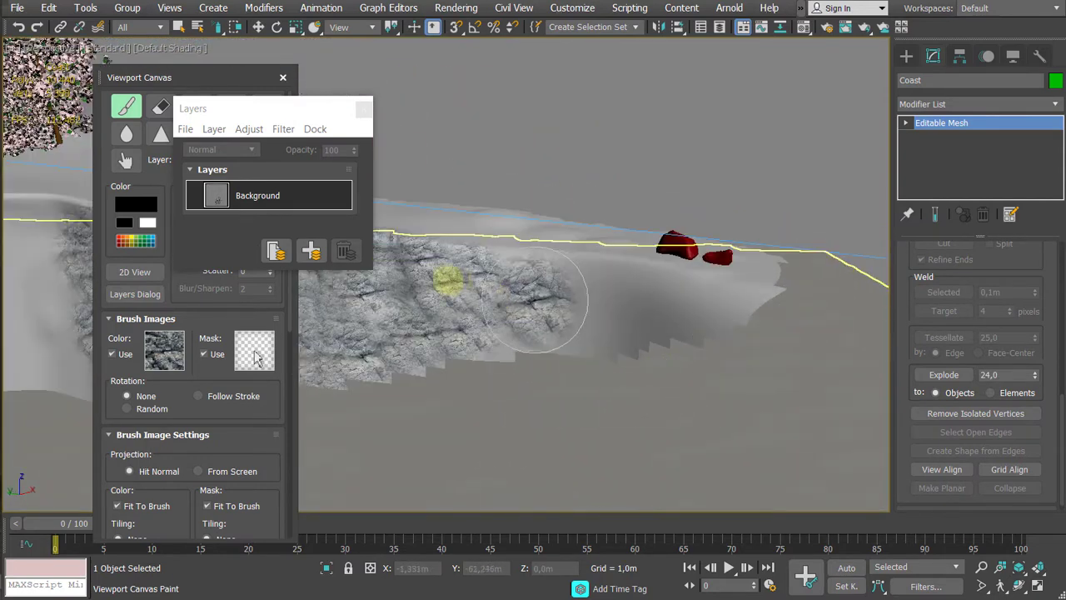
mouse_move(535, 299)
left_mouse_down()
mouse_move(590, 286)
mouse_move(738, 305)
mouse_move(562, 336)
left_mouse_up()
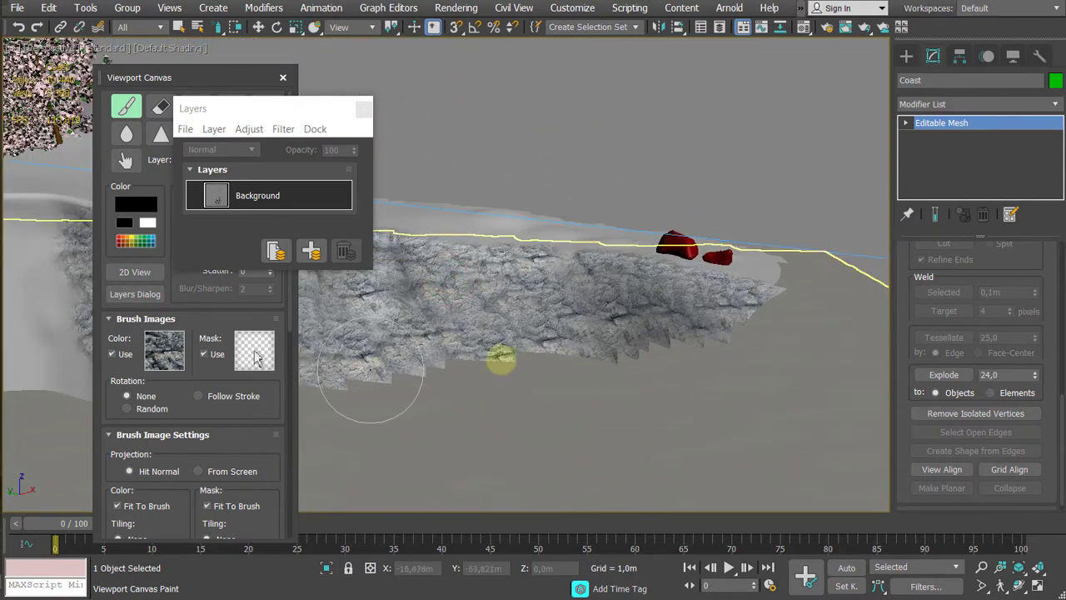
Step: Paint the rock texture from the single red rock along the cliff face towards the area below the lighthouse
middle_click_drag(371, 369, 691, 385, "alt")
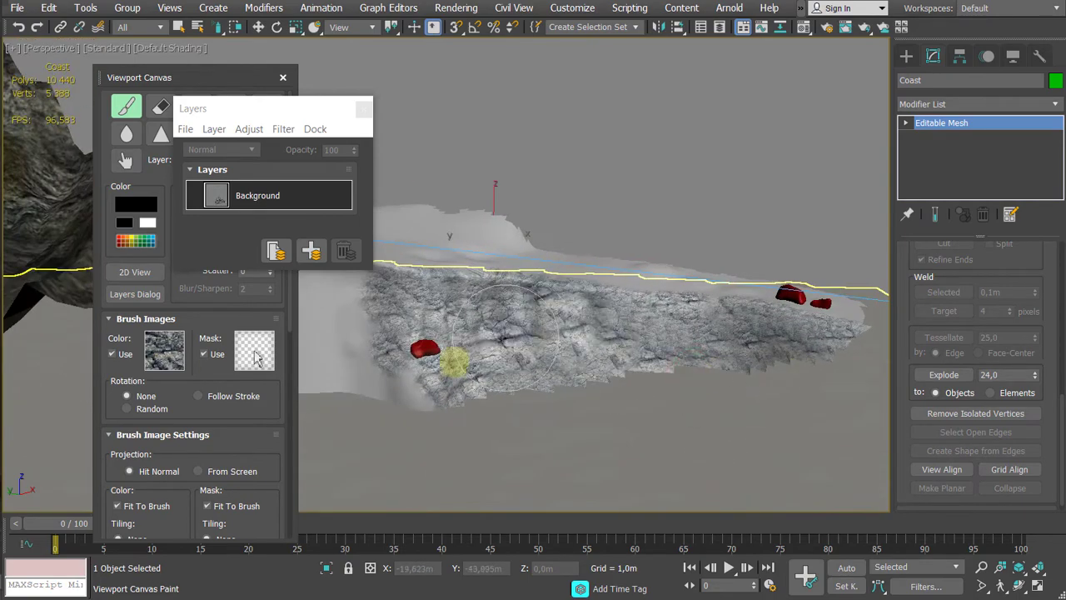
left_click_drag(454, 362, 490, 381)
middle_click_drag(490, 381, 650, 376)
scroll(652, 377, "up", 1)
mouse_move(650, 376)
left_mouse_down()
mouse_move(497, 431)
mouse_move(583, 402)
mouse_move(448, 357)
left_mouse_up()
middle_click_drag(483, 324, 681, 395)
mouse_move(638, 355)
left_mouse_down()
mouse_move(647, 296)
mouse_move(597, 289)
mouse_move(603, 281)
mouse_move(683, 314)
mouse_move(398, 316)
mouse_move(600, 442)
mouse_move(531, 428)
left_mouse_up()
middle_click_drag(531, 429, 564, 428)
scroll(564, 428, "down", 2)
left_click_drag(550, 432, 477, 437)
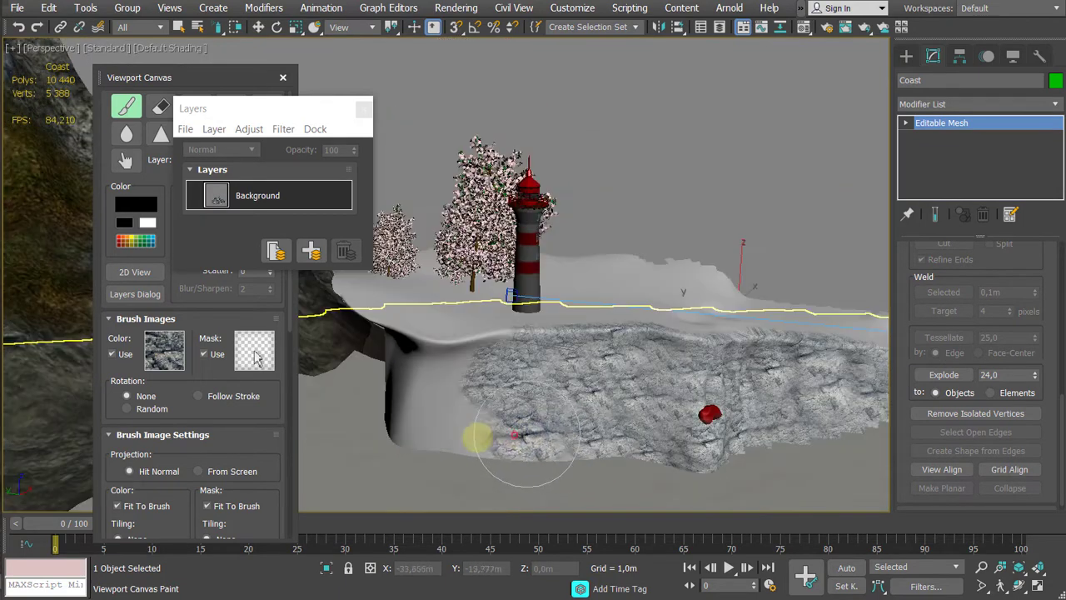
Step: Cover the remaining cliff face below the lighthouse with rock texture, up to the outer corner of the coast
middle_click_drag(514, 368, 547, 350, "alt")
mouse_move(548, 350)
left_mouse_down()
mouse_move(441, 326)
mouse_move(419, 295)
mouse_move(464, 400)
left_mouse_up()
left_click_drag(570, 401, 618, 394)
middle_click_drag(575, 357, 517, 379, "alt")
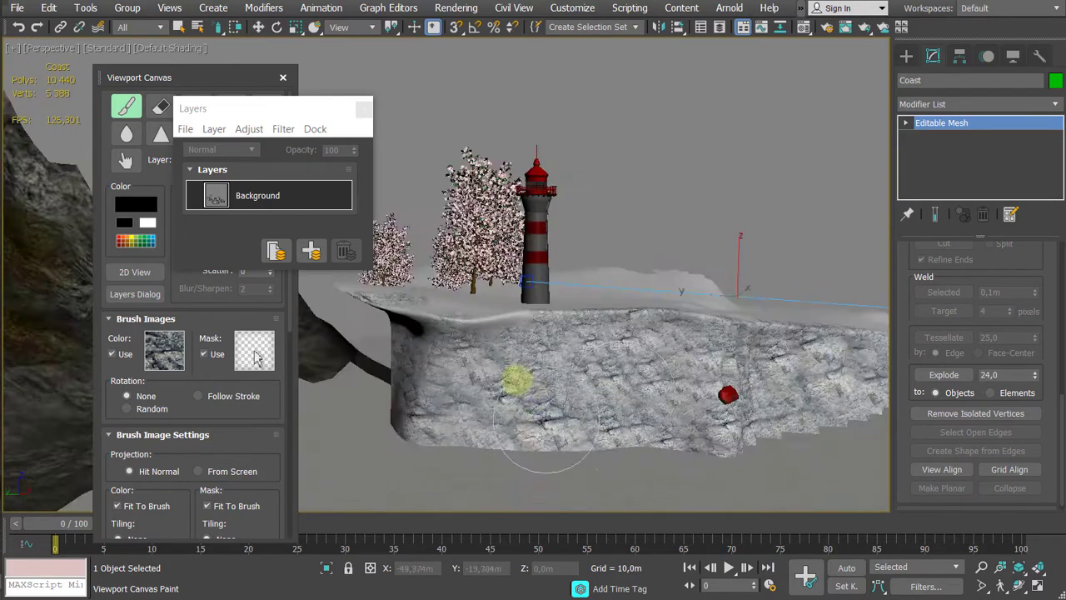
scroll(517, 378, "up", 2)
mouse_move(516, 298)
left_mouse_down()
mouse_move(500, 288)
mouse_move(411, 402)
left_mouse_up()
scroll(642, 428, "down", 3)
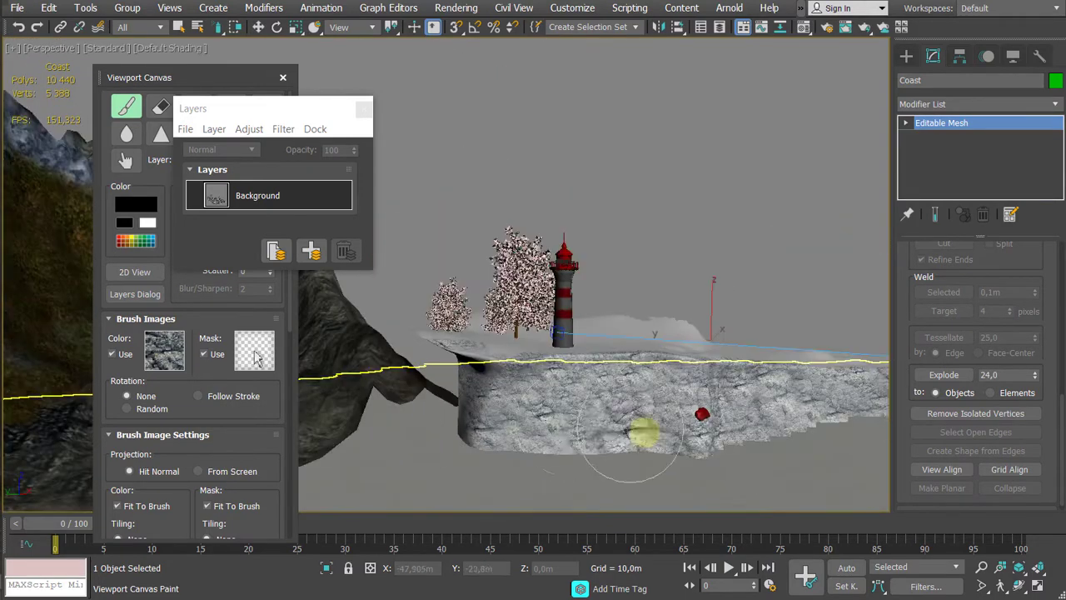
middle_click_drag(643, 428, 600, 409, "alt")
Step: Switch to the PhysCamera001 view and touch up the rock texture along the base of the visible cliff
key("c")
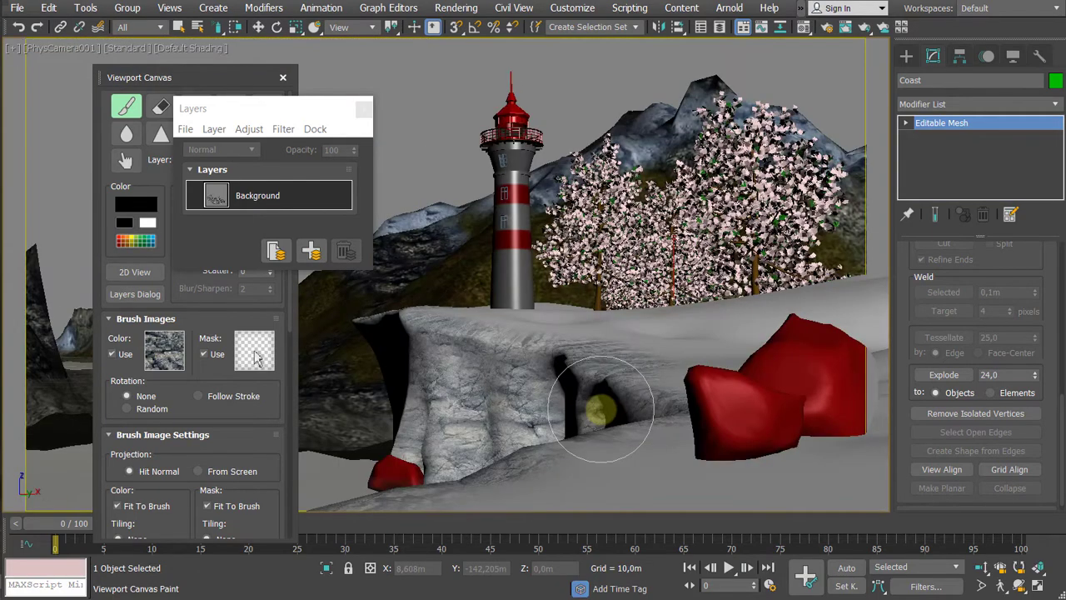
mouse_move(440, 427)
left_mouse_down()
mouse_move(388, 434)
mouse_move(398, 448)
mouse_move(537, 429)
mouse_move(500, 484)
mouse_move(445, 457)
mouse_move(495, 430)
mouse_move(497, 388)
mouse_move(585, 447)
mouse_move(497, 381)
mouse_move(488, 447)
mouse_move(464, 441)
mouse_move(374, 476)
mouse_move(367, 499)
left_mouse_up()
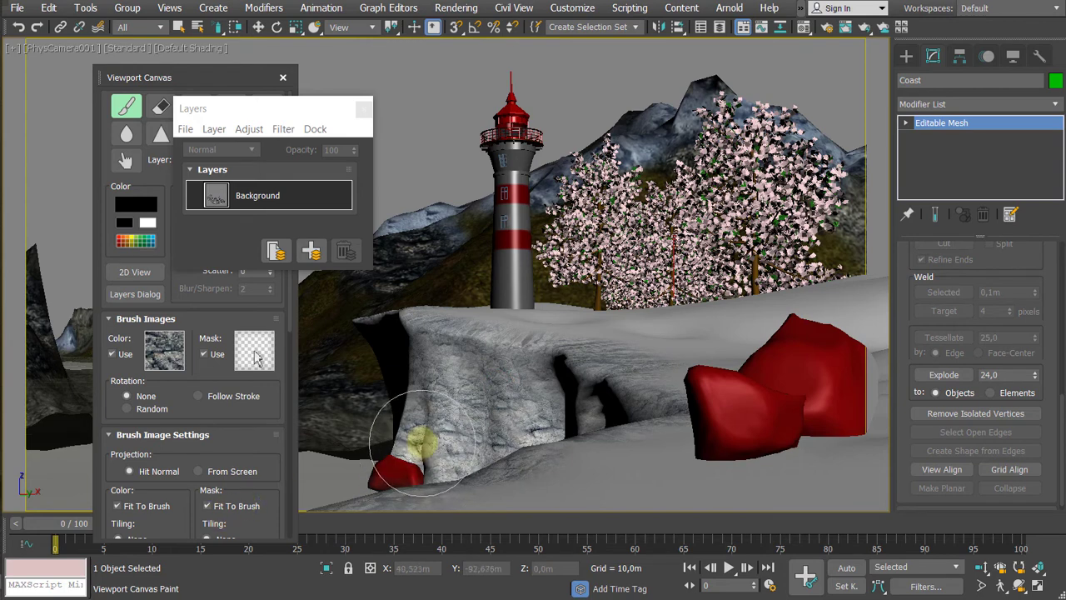
mouse_move(424, 442)
left_mouse_down()
mouse_move(460, 435)
mouse_move(447, 453)
left_mouse_up()
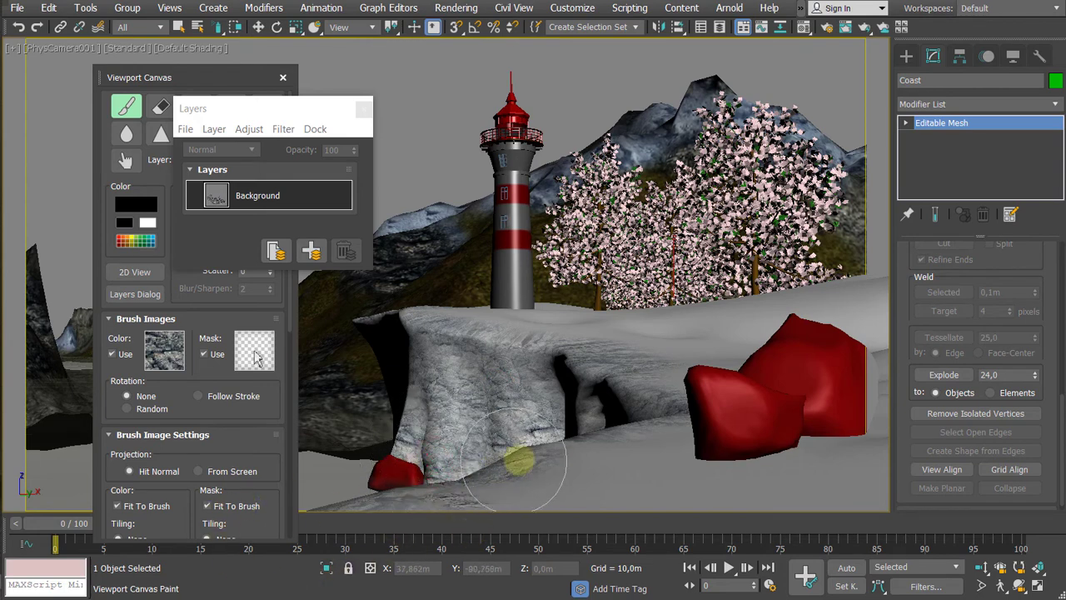
mouse_move(521, 465)
left_mouse_down()
mouse_move(511, 469)
mouse_move(600, 490)
mouse_move(578, 477)
left_mouse_up()
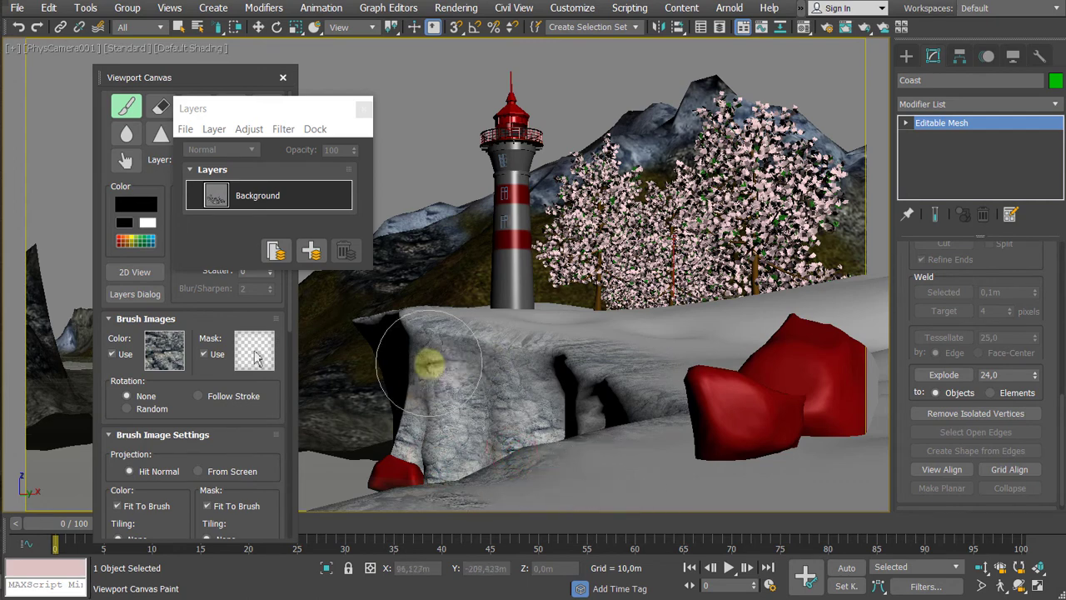
Step: Add a new paint layer, choose the grass brush image and paint grass over the top of the coast's far end
left_click(314, 248)
left_click(163, 351)
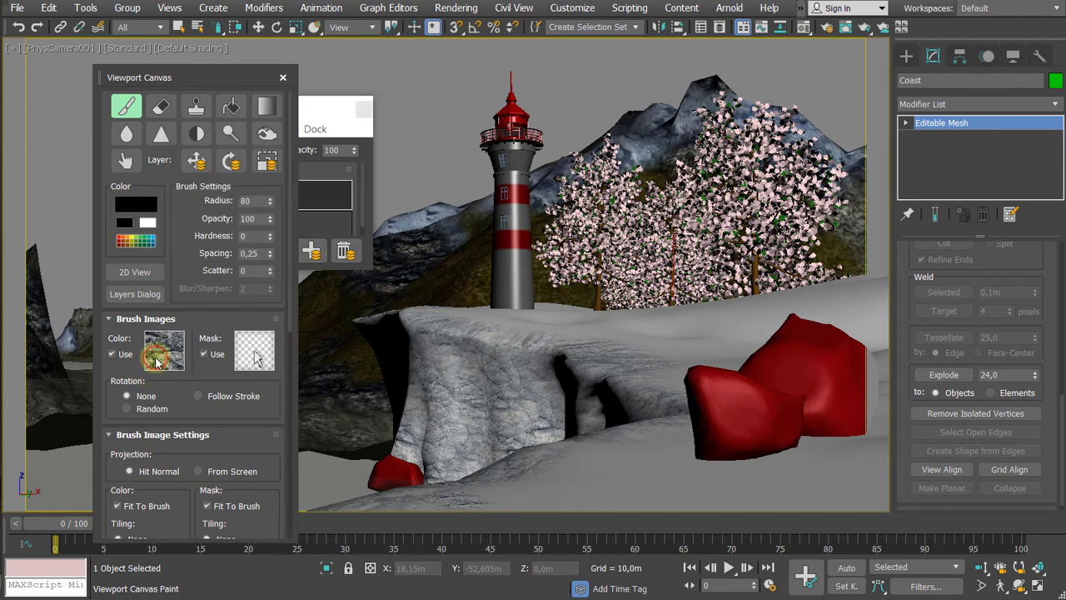
left_click(340, 454)
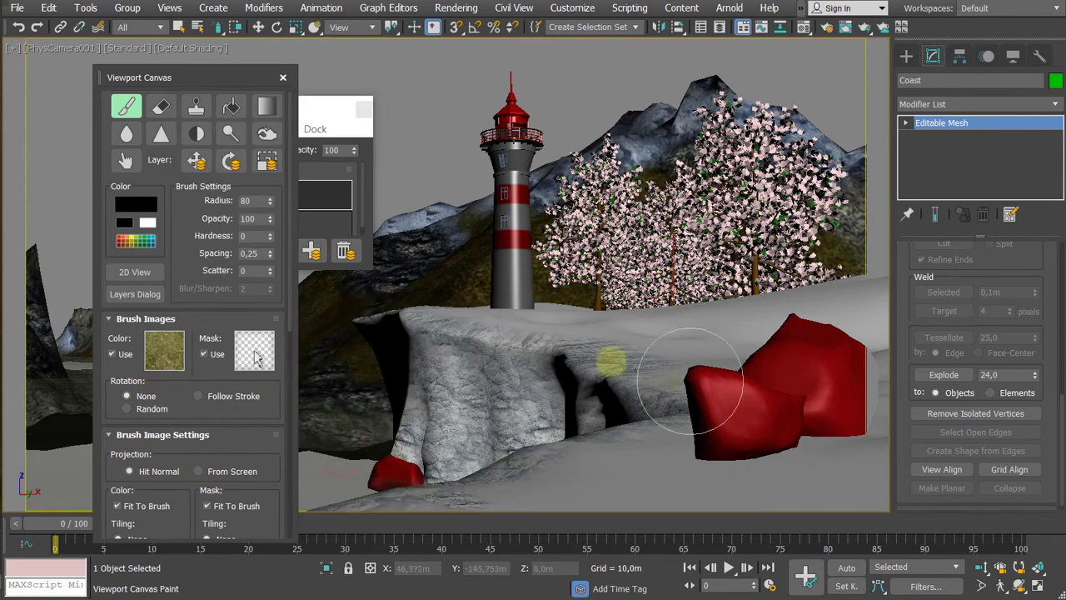
mouse_move(664, 492)
left_mouse_down()
mouse_move(601, 474)
mouse_move(805, 469)
mouse_move(746, 448)
left_mouse_up()
key("p")
scroll(738, 328, "down", 5)
mouse_move(738, 329)
middle_mouse_down("alt")
mouse_move(691, 374)
mouse_move(695, 340)
mouse_move(683, 322)
middle_mouse_up("alt")
mouse_move(498, 242)
middle_mouse_down("alt")
mouse_move(595, 333)
mouse_move(702, 356)
middle_mouse_up("alt")
middle_click_drag(754, 248, 733, 315, "alt")
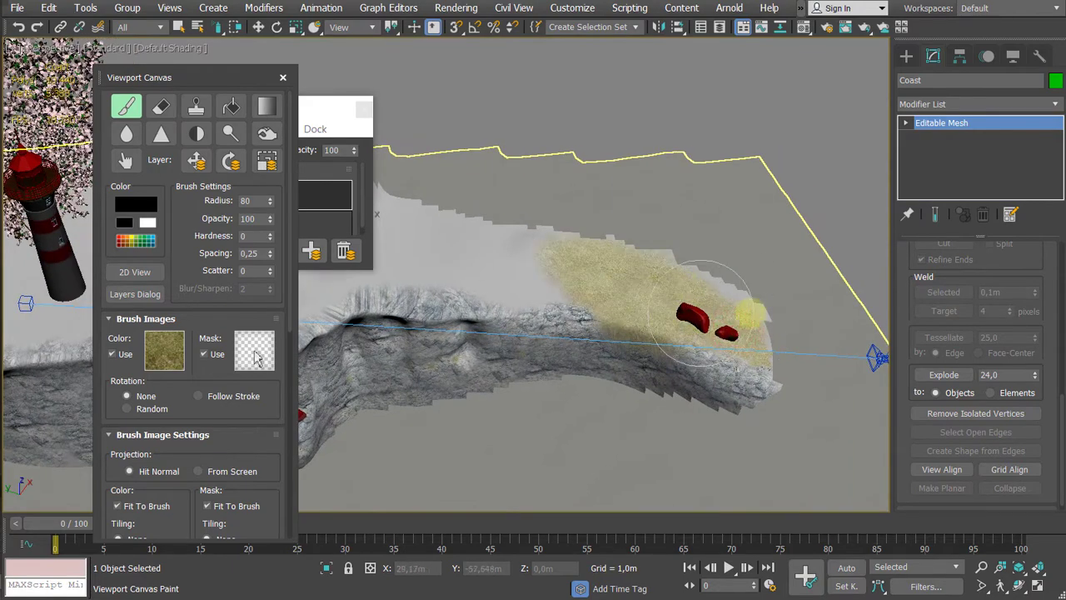
mouse_move(661, 352)
middle_mouse_down("alt")
mouse_move(690, 321)
mouse_move(736, 354)
mouse_move(638, 309)
mouse_move(646, 396)
middle_mouse_up("alt")
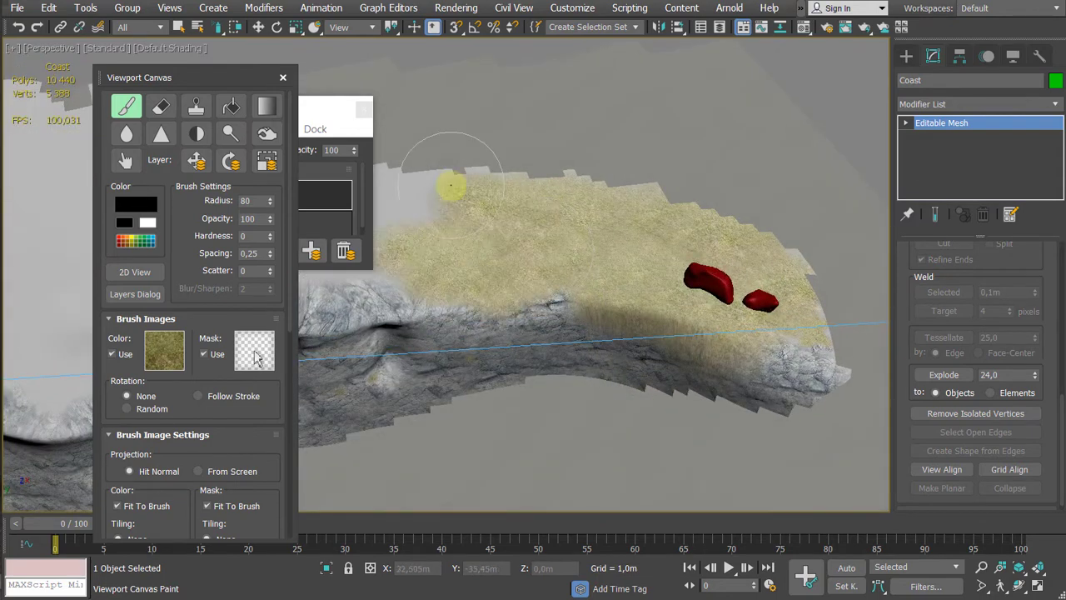
middle_click_drag(577, 239, 791, 242)
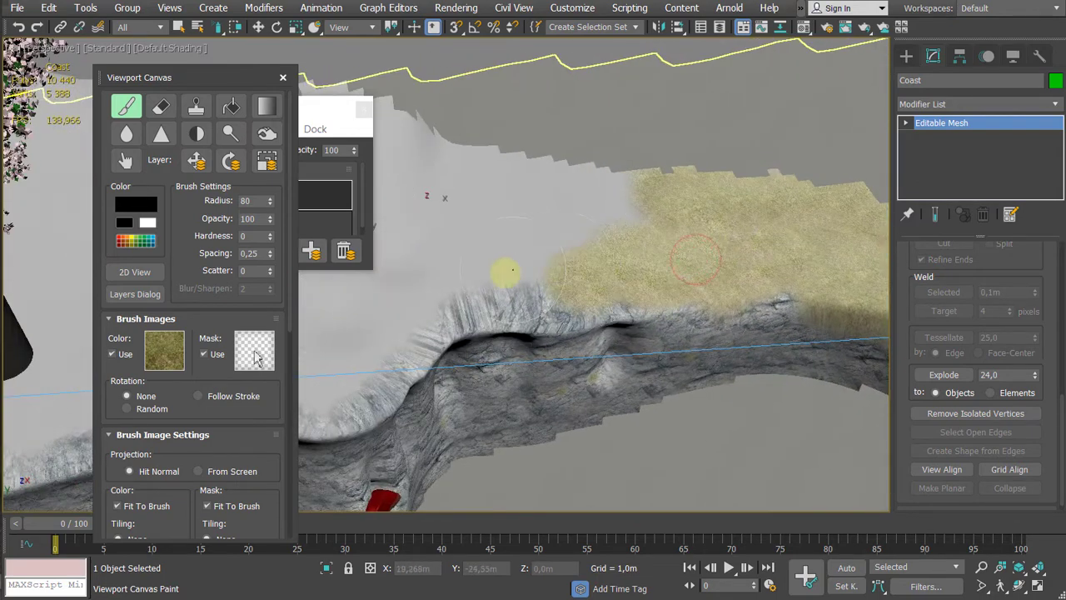
Step: Paint grass across the middle of the coast's top surface, from the far end towards the lighthouse
mouse_move(513, 269)
left_mouse_down()
mouse_move(575, 178)
mouse_move(476, 322)
mouse_move(786, 258)
mouse_move(693, 276)
mouse_move(389, 278)
mouse_move(409, 176)
mouse_move(505, 197)
left_mouse_up()
scroll(508, 197, "down", 3)
middle_click_drag(548, 215, 641, 221)
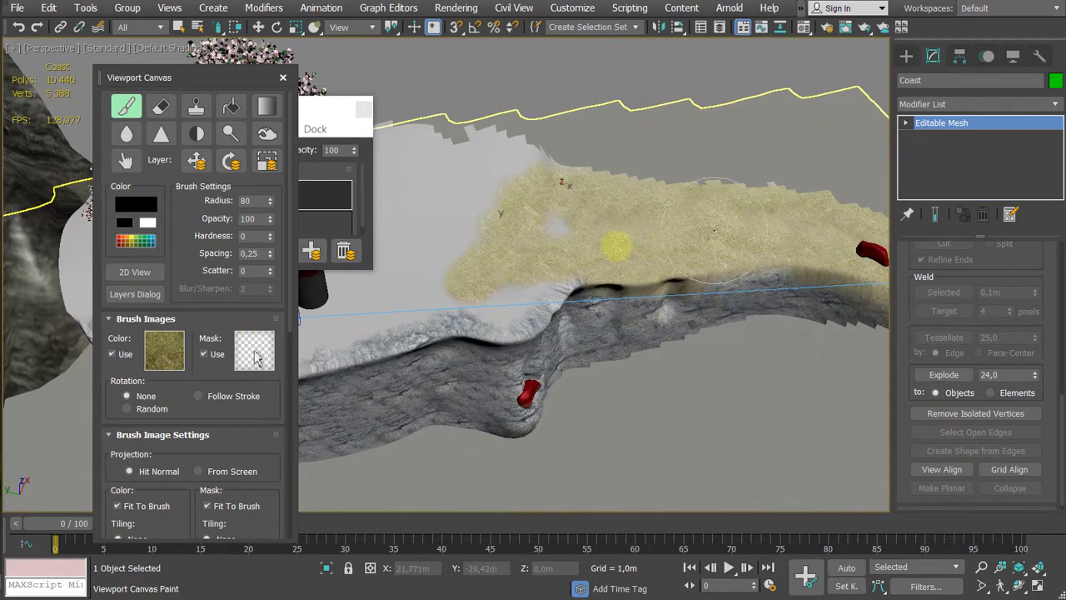
mouse_move(617, 244)
left_mouse_down()
mouse_move(543, 209)
mouse_move(495, 278)
mouse_move(362, 309)
mouse_move(483, 191)
left_mouse_up()
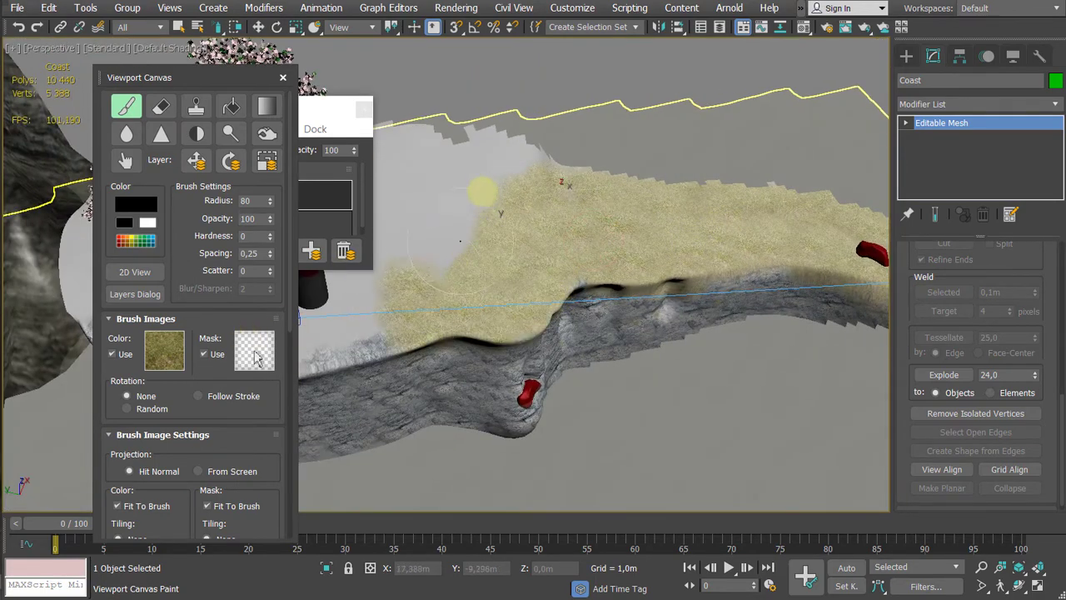
left_click_drag(460, 242, 464, 193)
middle_click_drag(623, 228, 645, 225)
mouse_move(543, 278)
left_mouse_down()
mouse_move(361, 319)
mouse_move(435, 336)
mouse_move(360, 342)
left_mouse_up()
Step: Fill the remaining bare ground around the lighthouse and trees with grass, out to the cliff edge
middle_click_drag(360, 343, 726, 205, "alt")
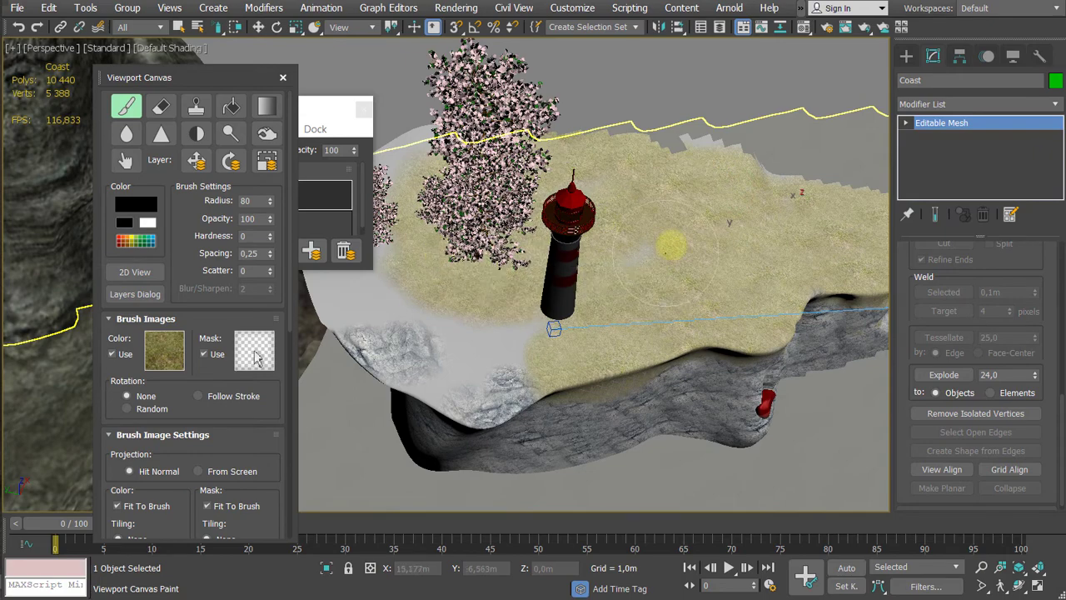
scroll(658, 275, "up", 5)
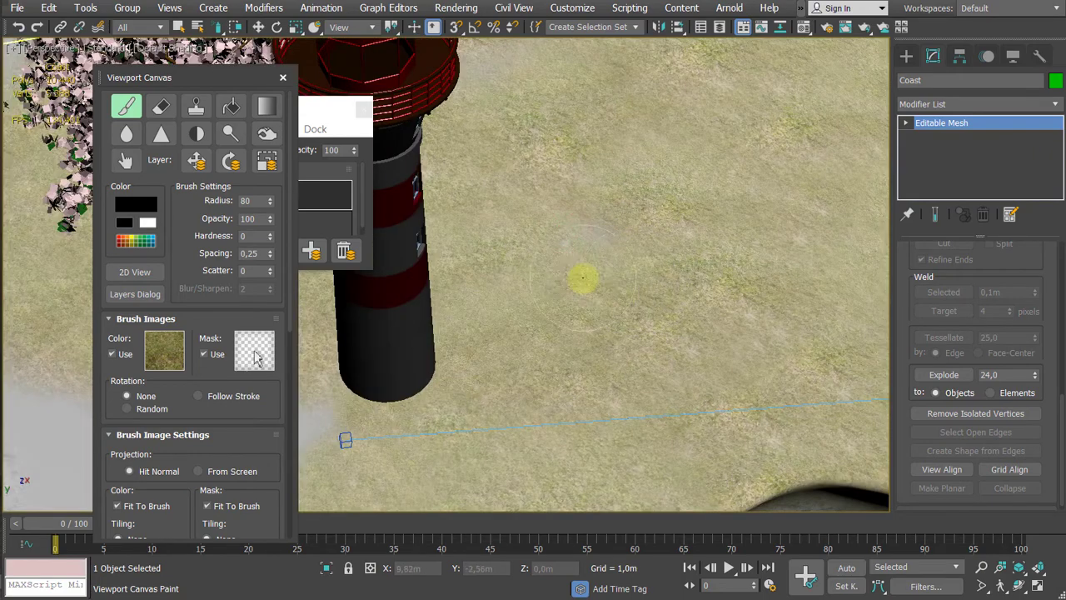
scroll(580, 278, "down", 5)
mouse_move(483, 352)
left_mouse_down()
mouse_move(438, 291)
mouse_move(417, 285)
mouse_move(375, 358)
left_mouse_up()
mouse_move(479, 340)
left_mouse_down()
mouse_move(453, 392)
mouse_move(464, 363)
left_mouse_up()
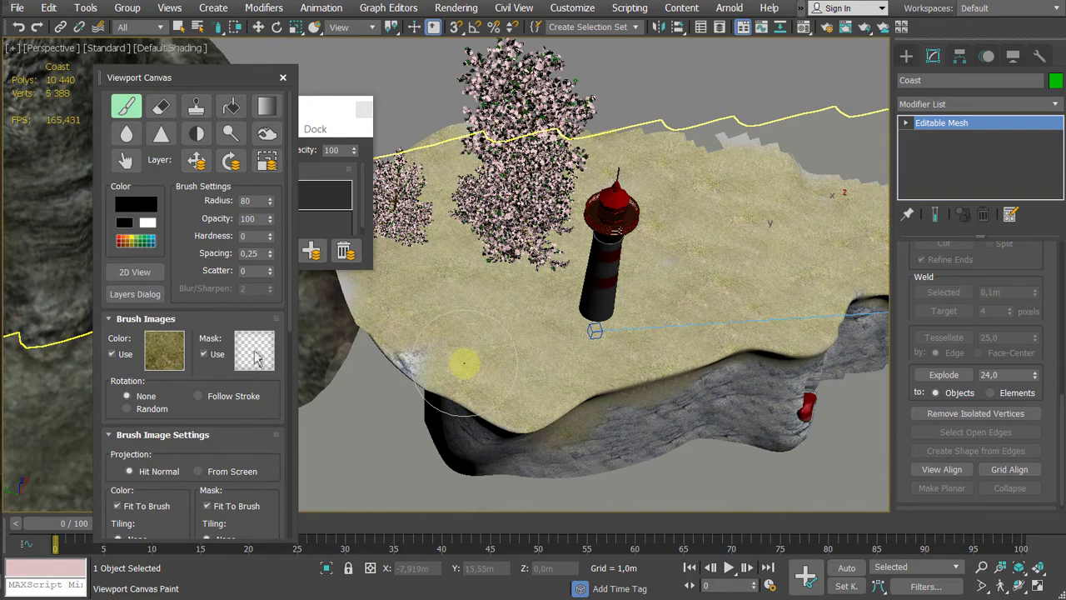
Step: Erase the excess grass paint from the upper cliff face below the lighthouse with the Erase brush
left_click(161, 105)
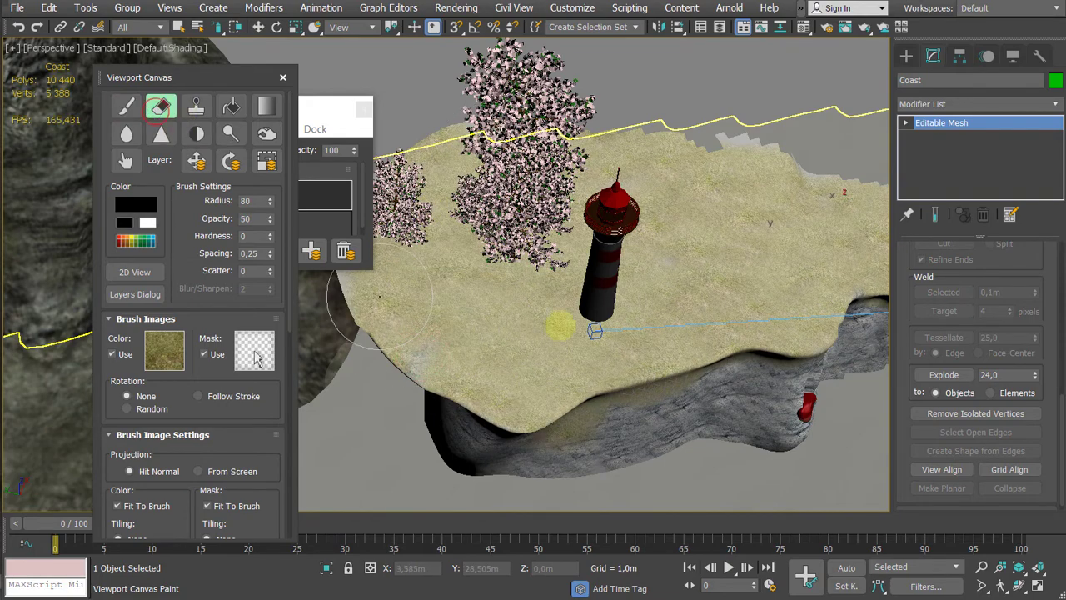
middle_click_drag(559, 321, 571, 305, "alt")
scroll(566, 367, "up", 3)
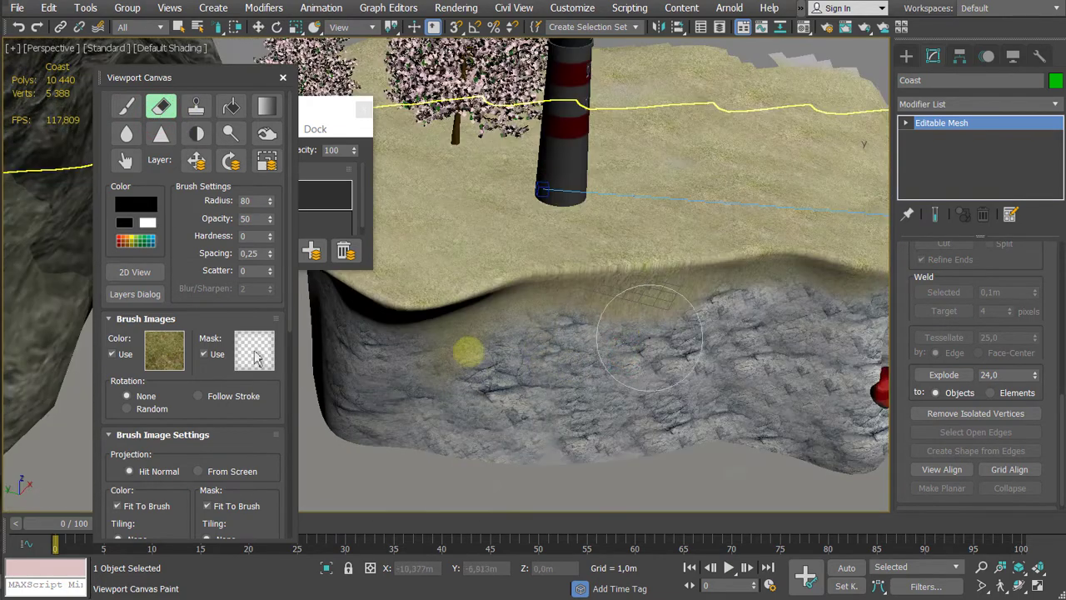
scroll(528, 340, "up", 2)
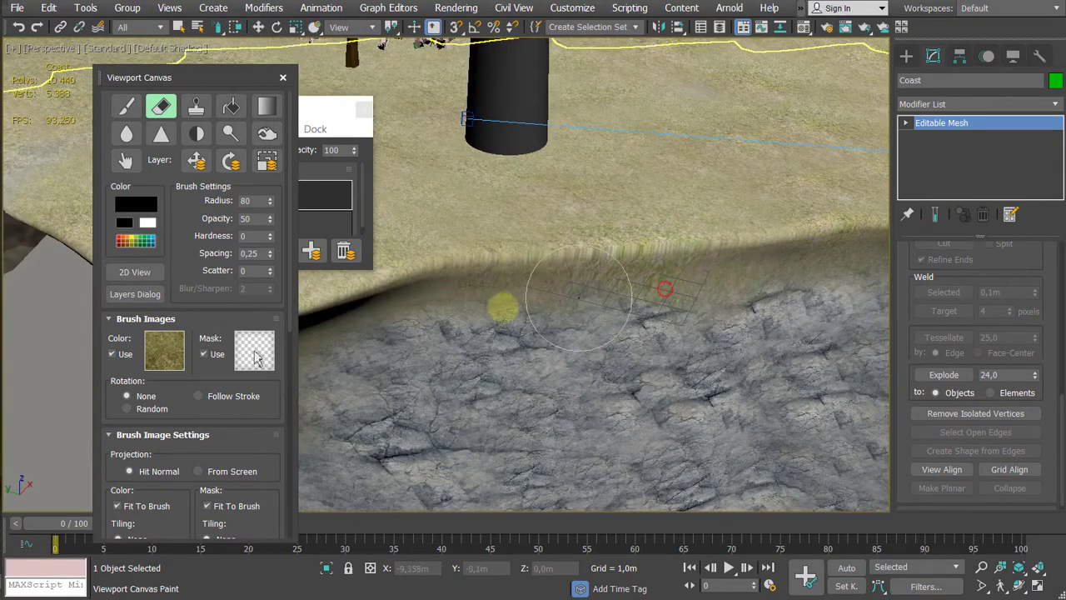
scroll(666, 284, "down", 3)
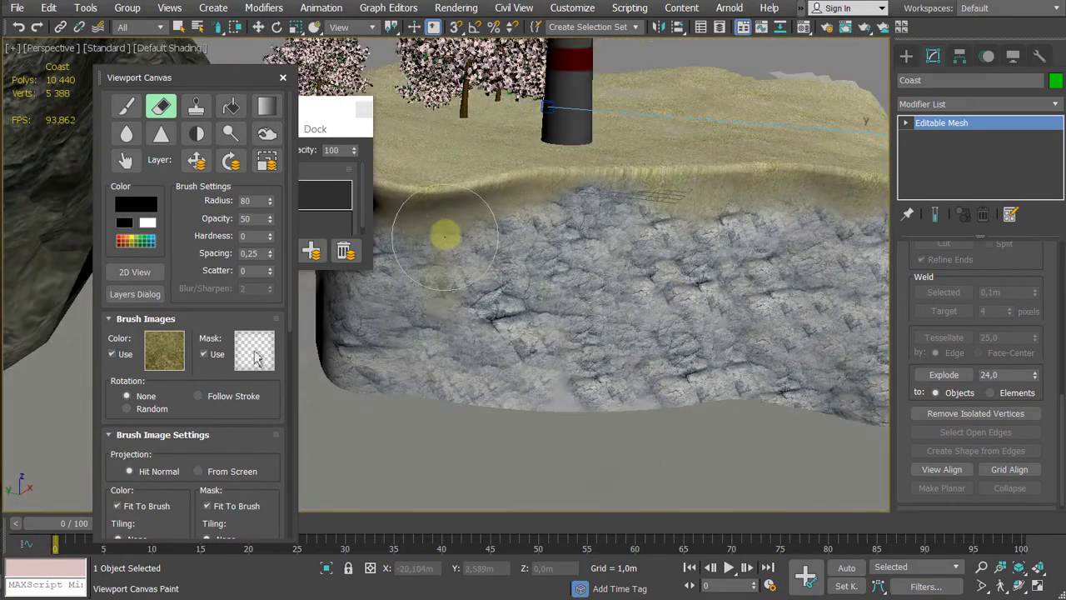
scroll(441, 238, "up", 3)
scroll(603, 247, "down", 2)
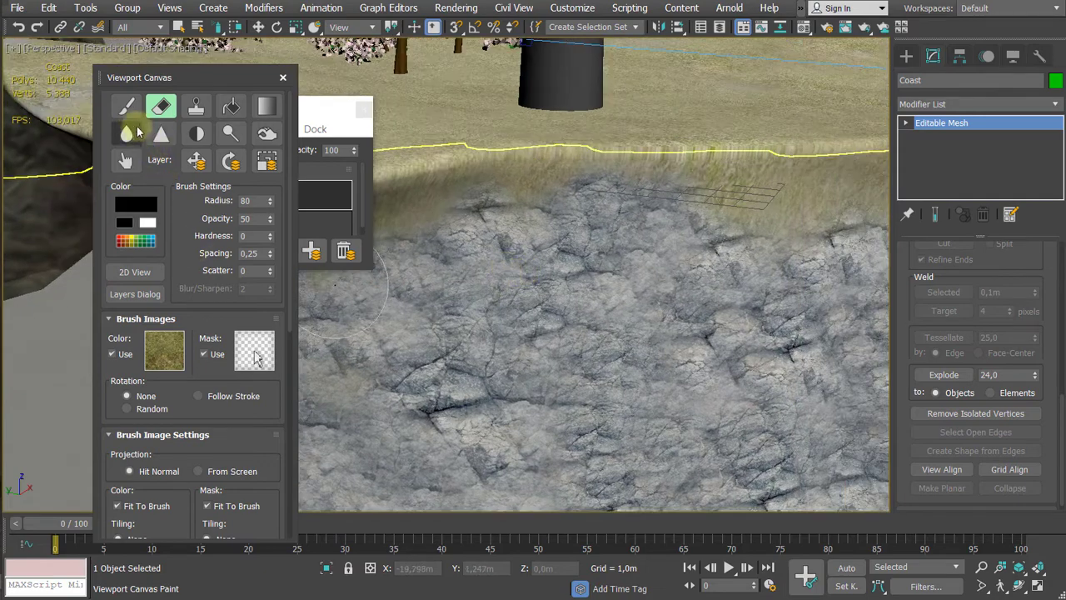
Step: Paint the grass texture with the brush along the coast's upper cliff edge, blending it over the rock border
left_click(126, 106)
scroll(535, 218, "up", 3)
mouse_move(471, 143)
left_mouse_down()
mouse_move(726, 142)
mouse_move(702, 173)
left_mouse_up()
scroll(701, 173, "down", 5)
left_click_drag(612, 149, 786, 156)
middle_click_drag(787, 156, 557, 191)
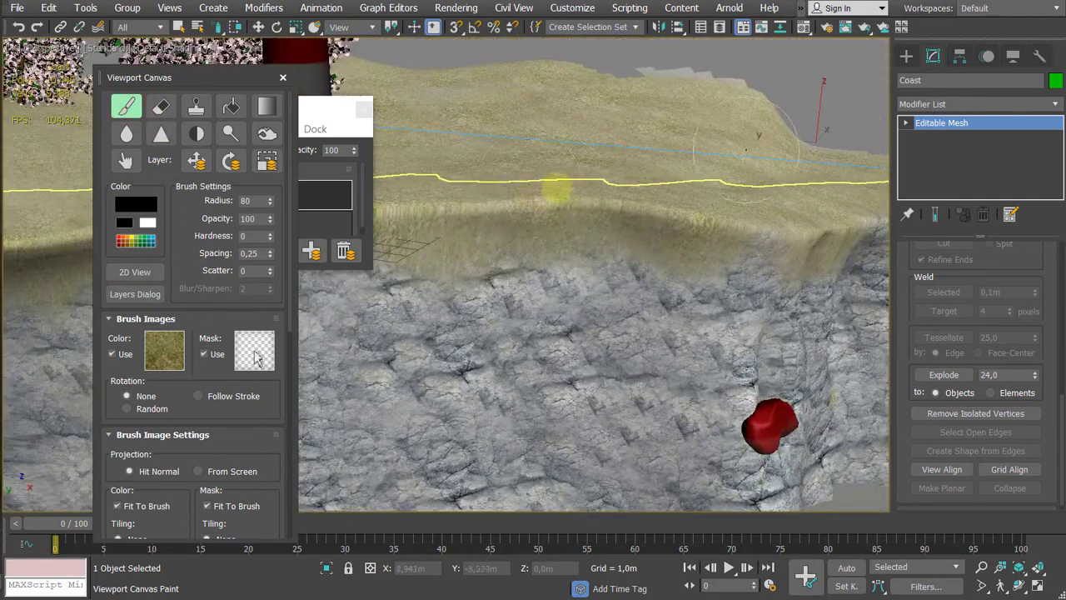
mouse_move(465, 203)
left_mouse_down()
mouse_move(456, 202)
mouse_move(547, 197)
left_mouse_up()
Step: Give the Erase tool the splatter mask preset and erase grass unevenly along the cliff edge near the lighthouse
left_click(160, 106)
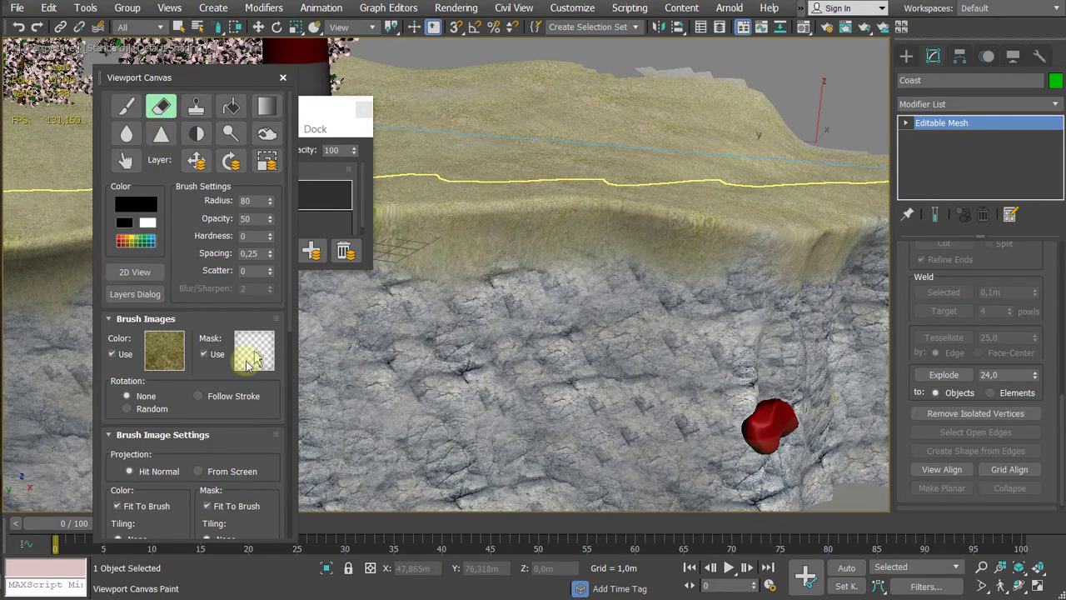
left_click(248, 363)
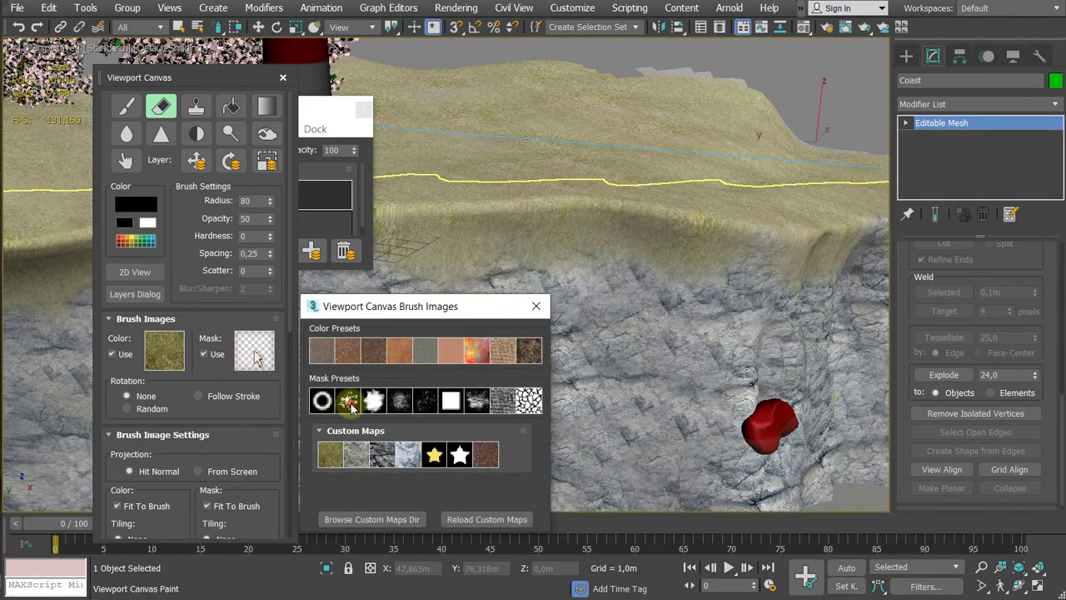
left_click(351, 405)
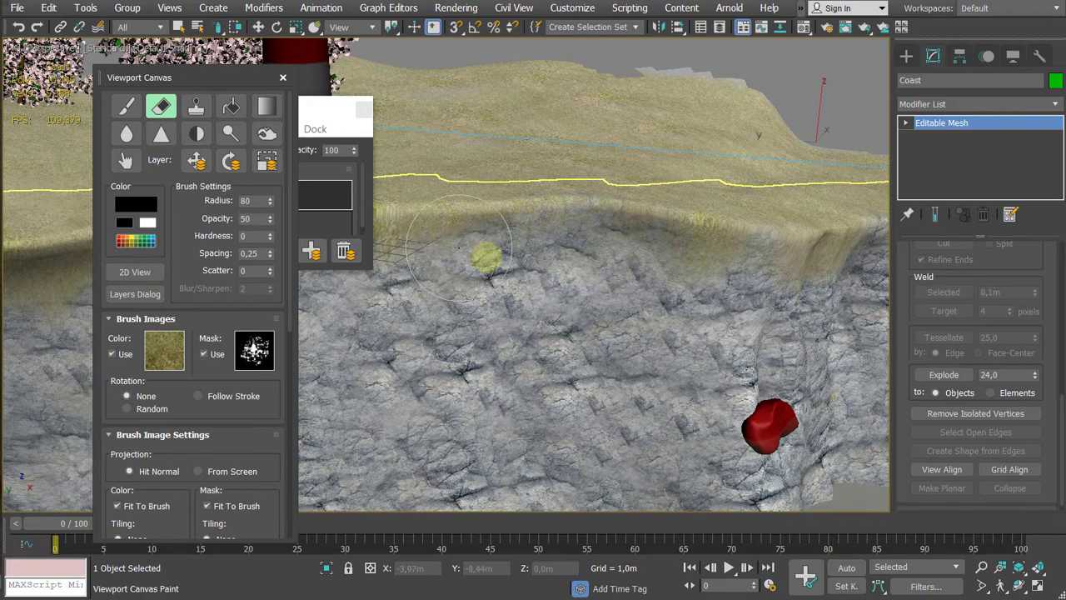
scroll(575, 266, "down", 3)
middle_click_drag(591, 268, 623, 288)
scroll(554, 257, "up", 3)
left_click_drag(480, 263, 398, 286)
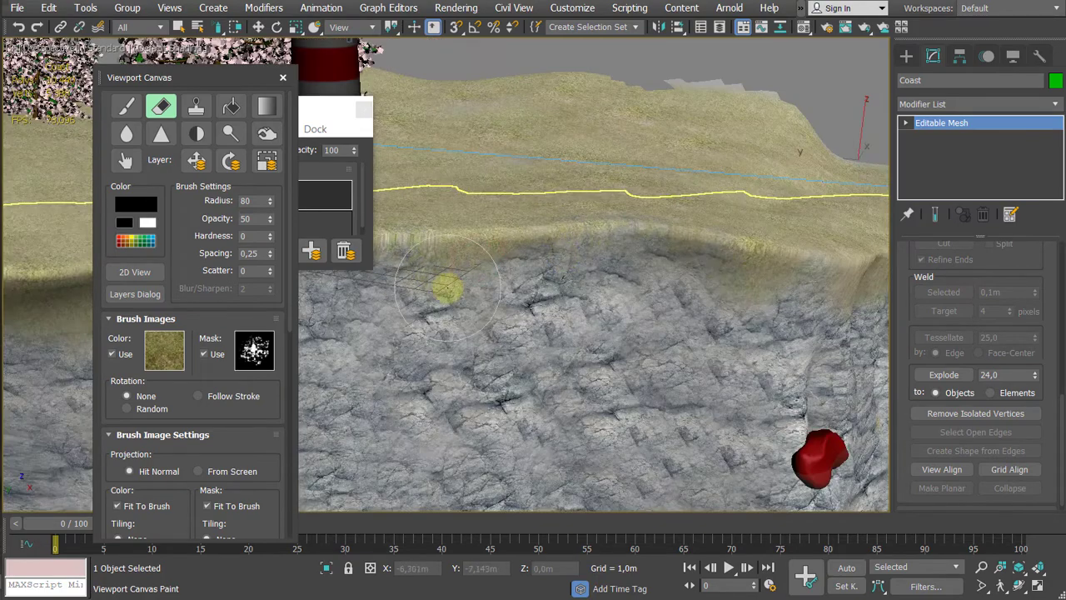
middle_click_drag(534, 291, 660, 283)
left_click_drag(688, 247, 336, 286)
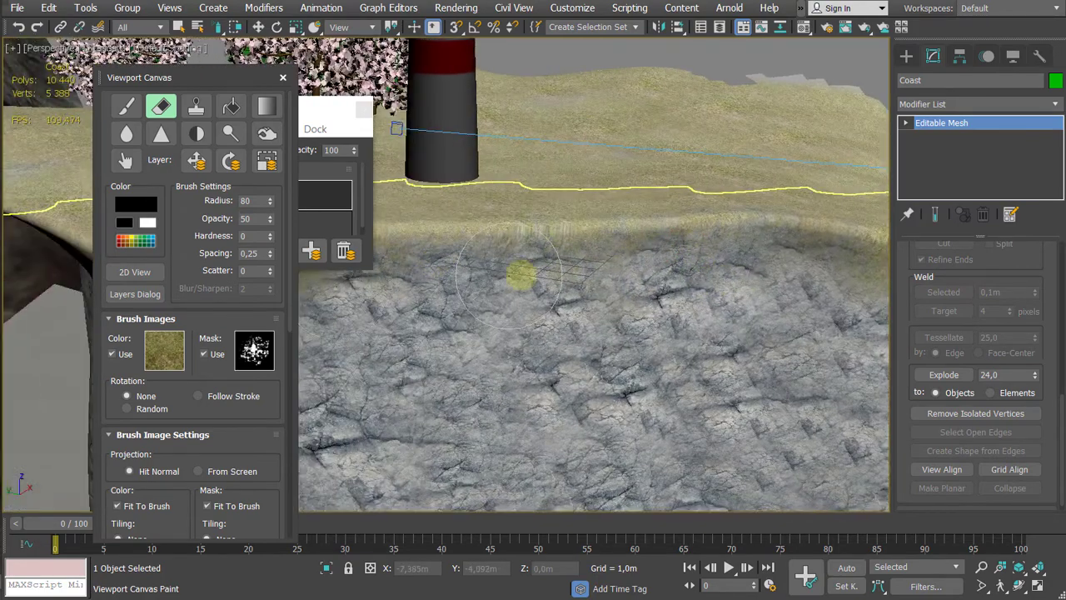
Step: Erase more of the grass border with the splatter mask above the red rock and along the cliff beyond it
scroll(542, 292, "down", 3)
scroll(633, 321, "up", 2)
mouse_move(709, 329)
left_mouse_down()
mouse_move(646, 325)
mouse_move(704, 333)
left_mouse_up()
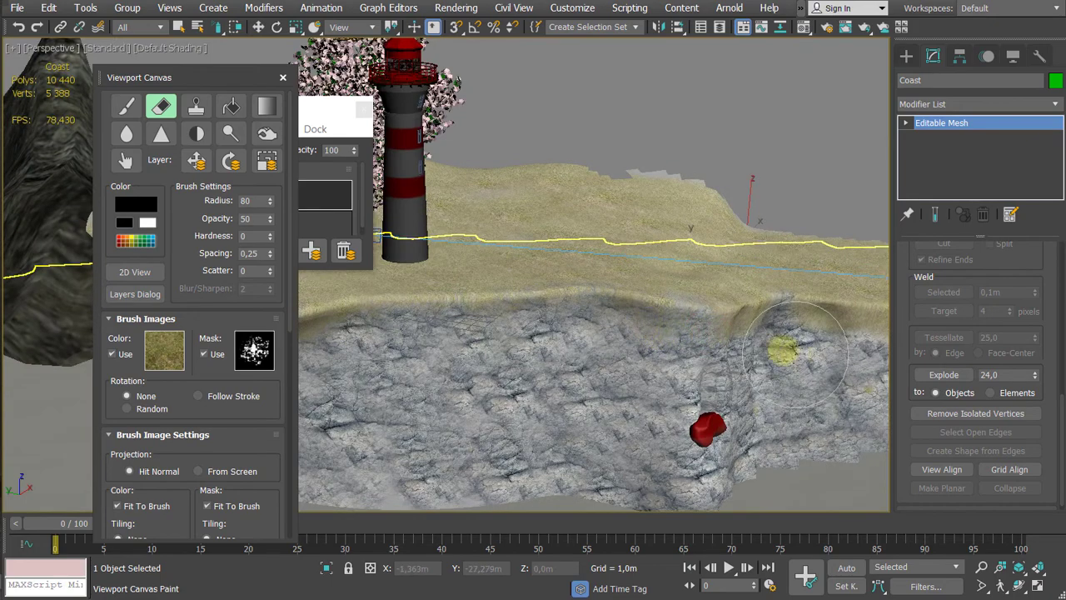
middle_click_drag(783, 352, 597, 329)
scroll(550, 338, "up", 3)
mouse_move(697, 338)
left_mouse_down()
mouse_move(606, 321)
mouse_move(721, 295)
left_mouse_up()
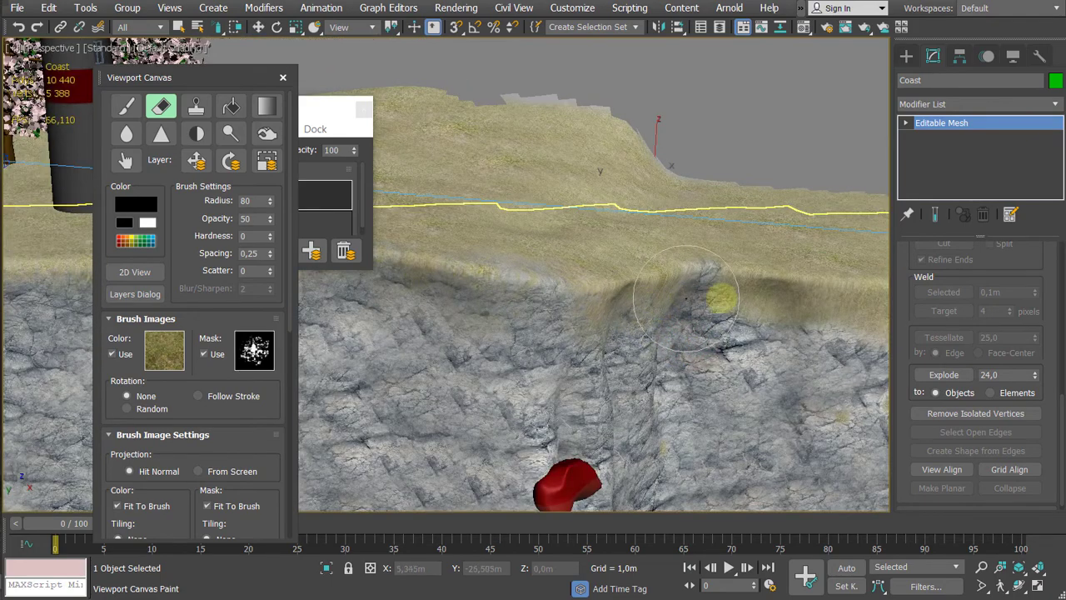
middle_click_drag(771, 329, 453, 341)
mouse_move(590, 341)
left_mouse_down()
mouse_move(445, 328)
mouse_move(354, 305)
mouse_move(564, 356)
left_mouse_up()
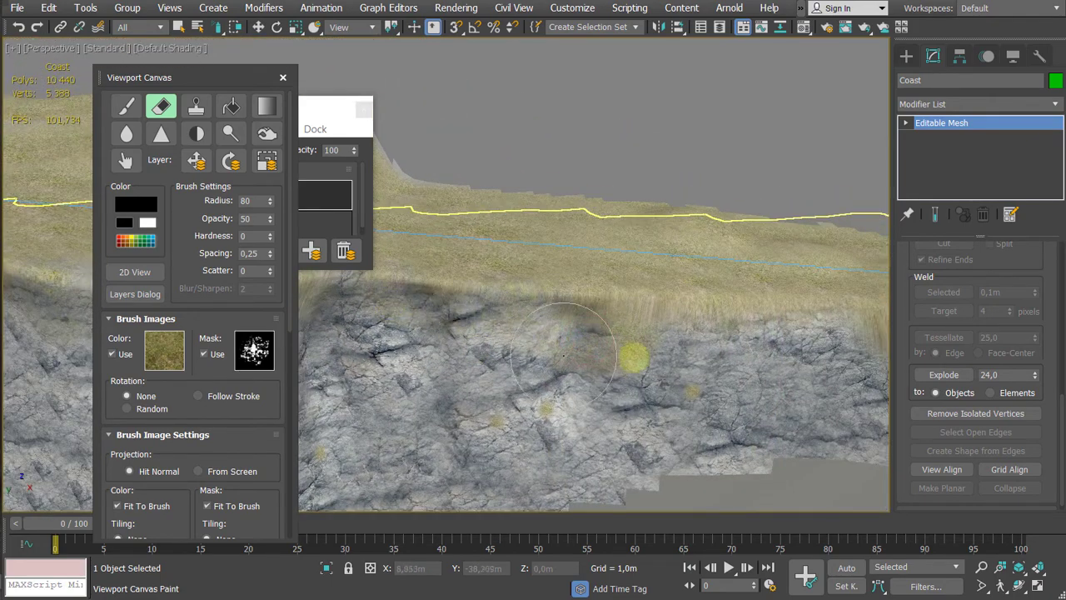
Step: Switch to the camera view and dab grass over the cliff top below the lighthouse with the brush
scroll(614, 321, "down", 4)
middle_click_drag(614, 326, 667, 315, "alt")
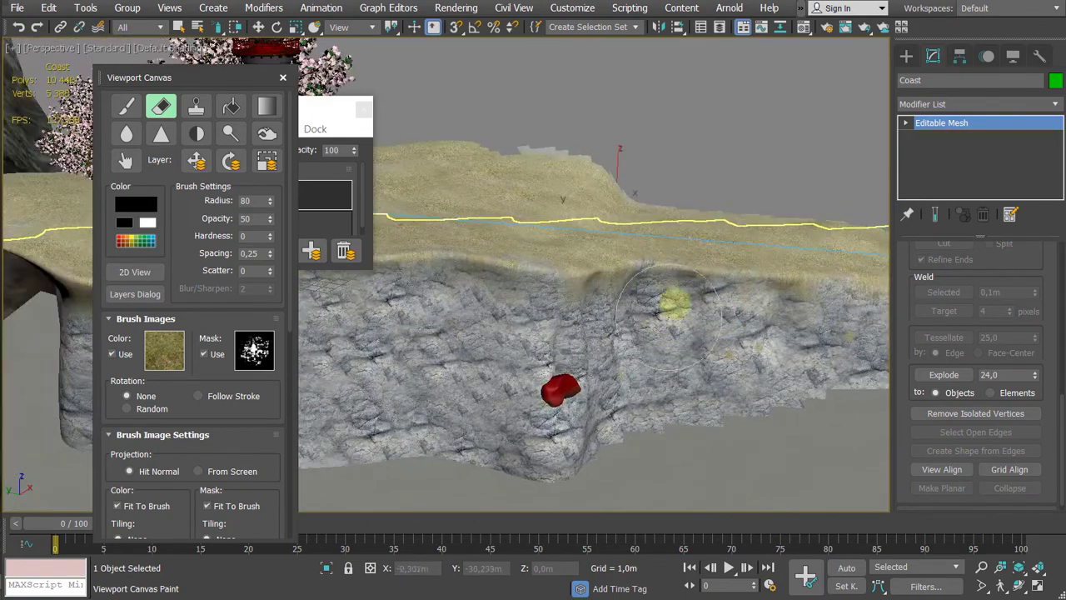
scroll(721, 300, "down", 3)
key("c")
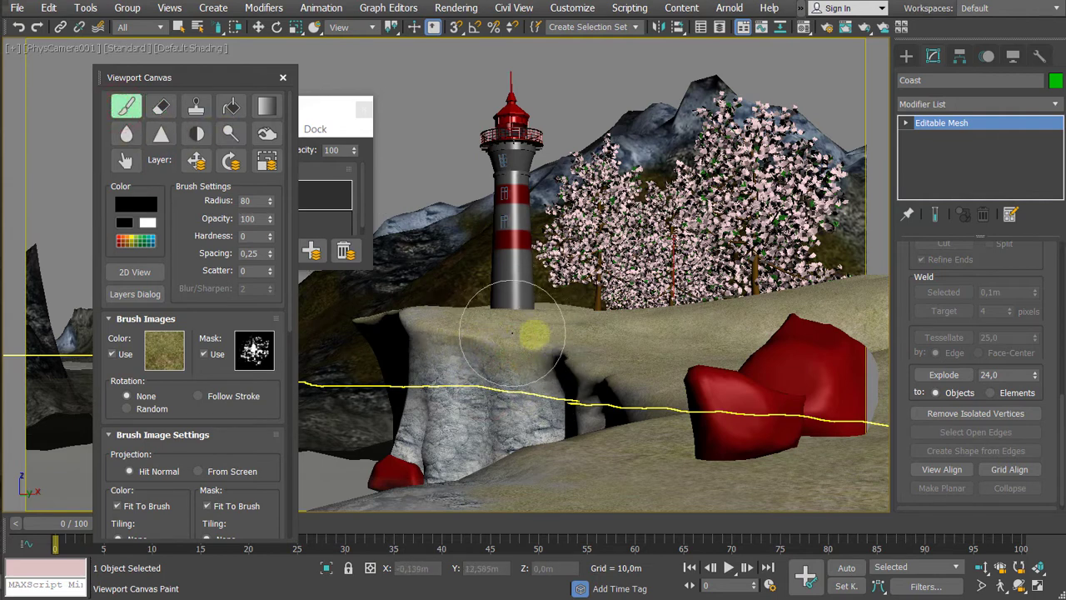
left_click(539, 358)
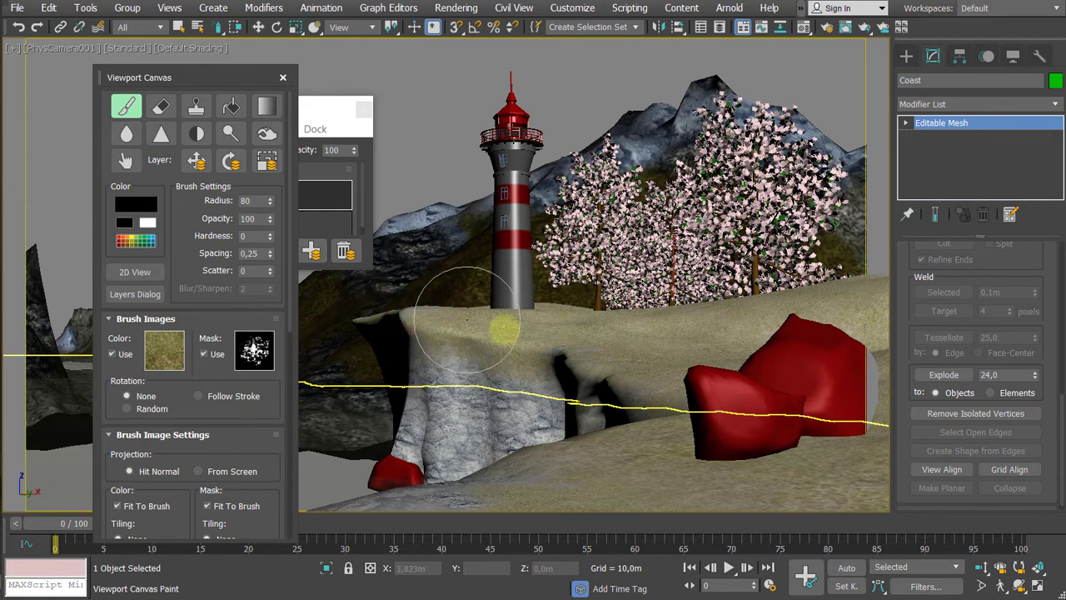
left_click(505, 329)
left_click(160, 106)
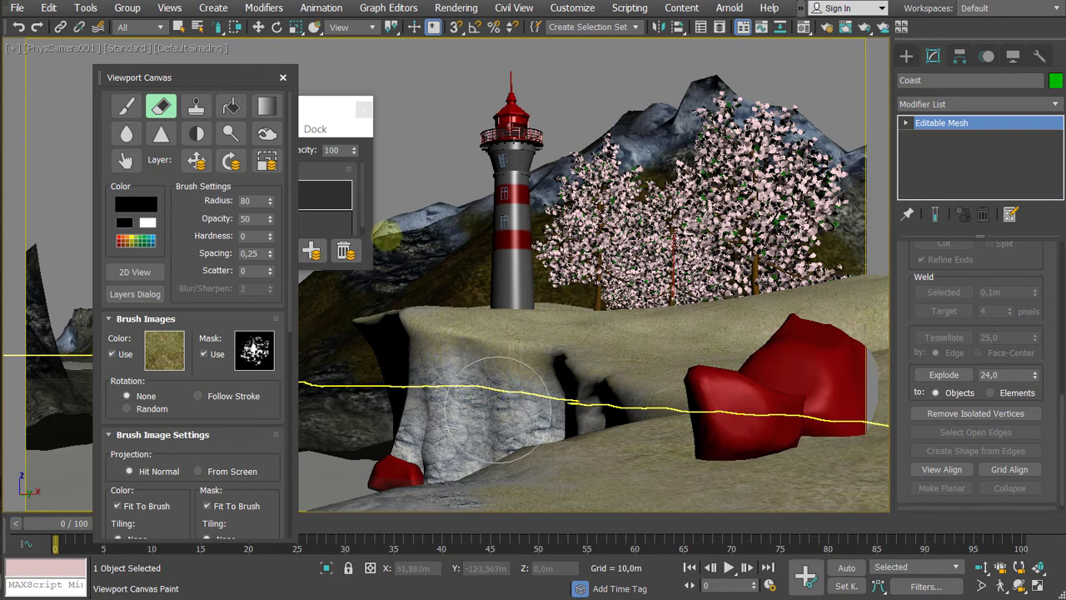
left_click(127, 108)
left_click_drag(500, 514, 488, 501)
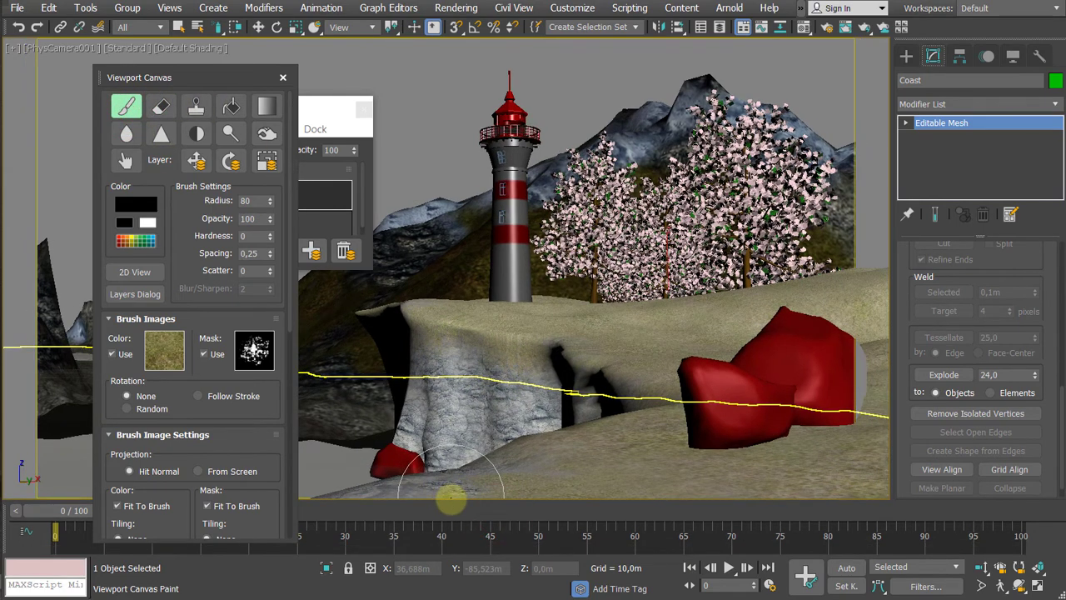
left_click_drag(450, 502, 450, 561)
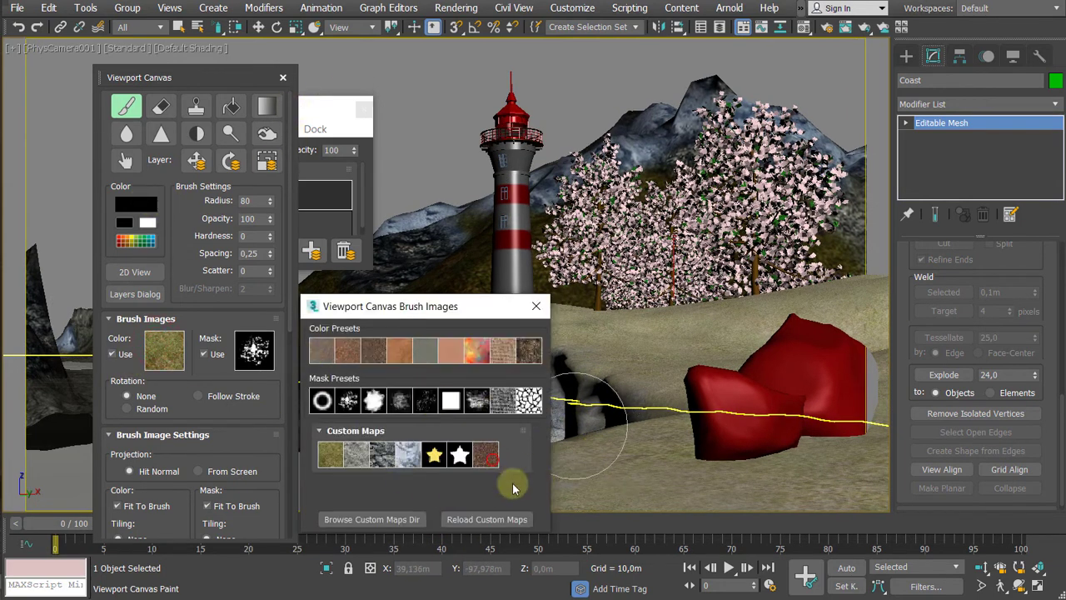
Step: Set the brush's color image to the reddish-brown gravel custom map, paint the foreground ground with it and return to the camera view
left_click(486, 454)
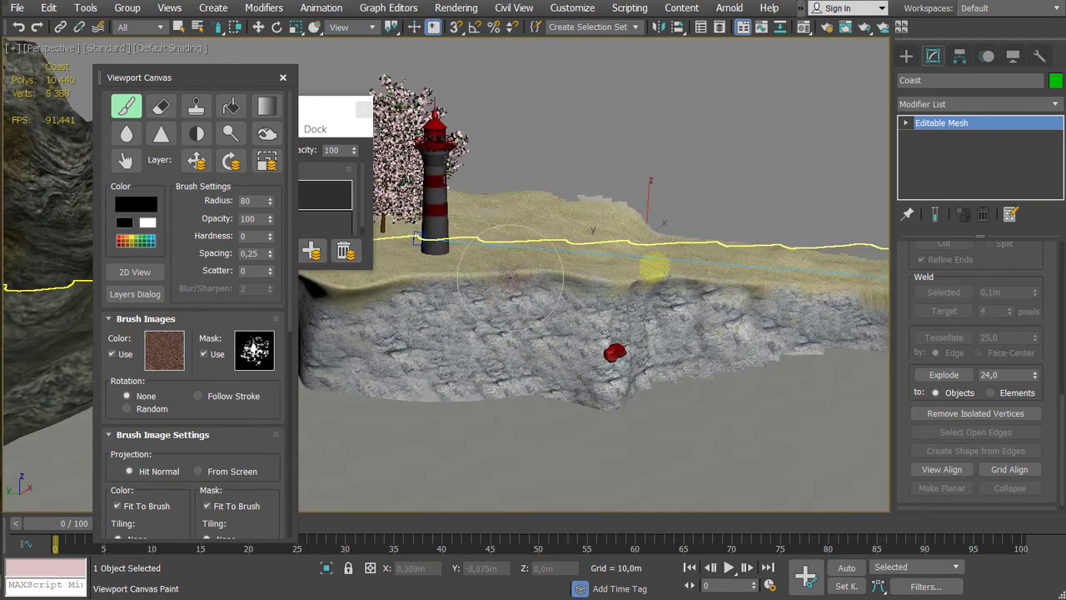
middle_click_drag(645, 308, 719, 345, "alt")
middle_click_drag(728, 279, 539, 336, "alt")
scroll(605, 315, "up", 3)
mouse_move(532, 294)
left_mouse_down()
mouse_move(578, 356)
mouse_move(541, 250)
mouse_move(457, 296)
mouse_move(595, 358)
mouse_move(567, 279)
mouse_move(625, 271)
mouse_move(642, 304)
left_mouse_up()
mouse_move(569, 310)
left_mouse_down()
mouse_move(509, 231)
mouse_move(488, 278)
mouse_move(567, 220)
left_mouse_up()
key("c")
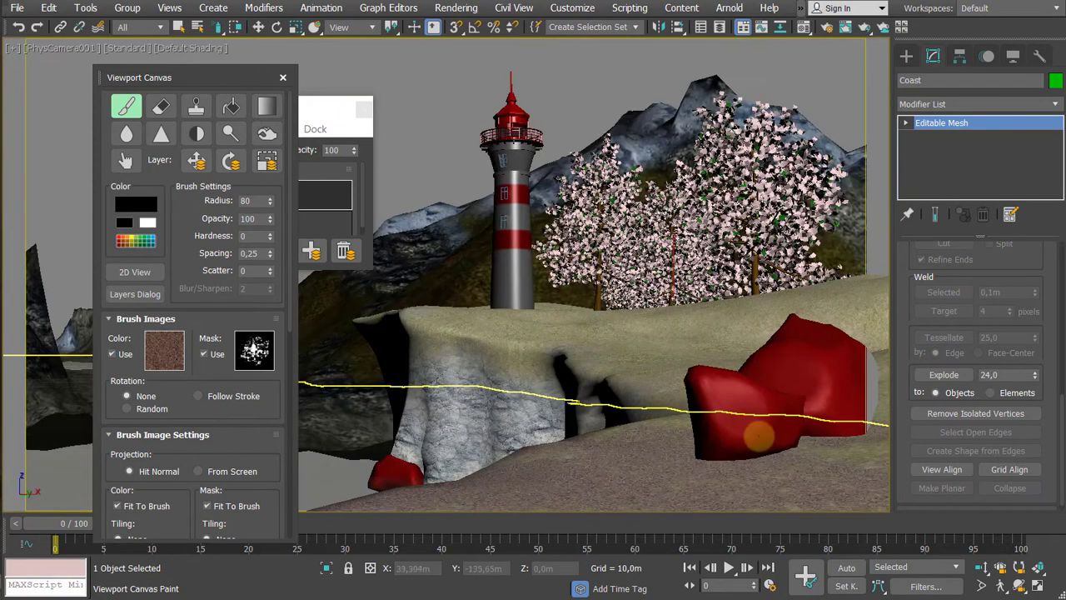
Step: Set the brush's color image to the grass custom map and dab grass patches over the foreground gravel
left_click(164, 348)
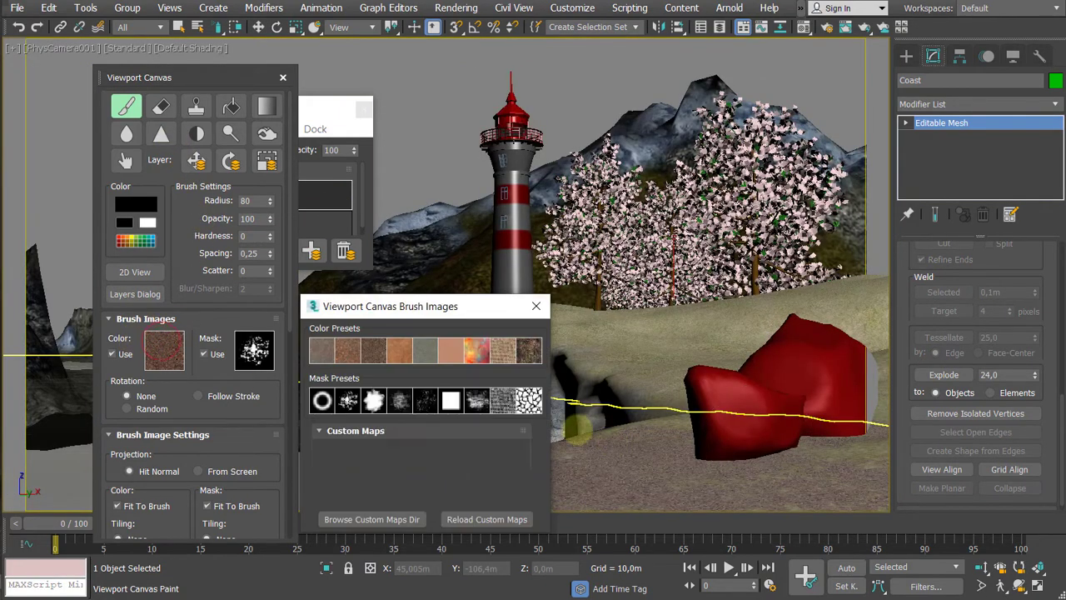
left_click(331, 455)
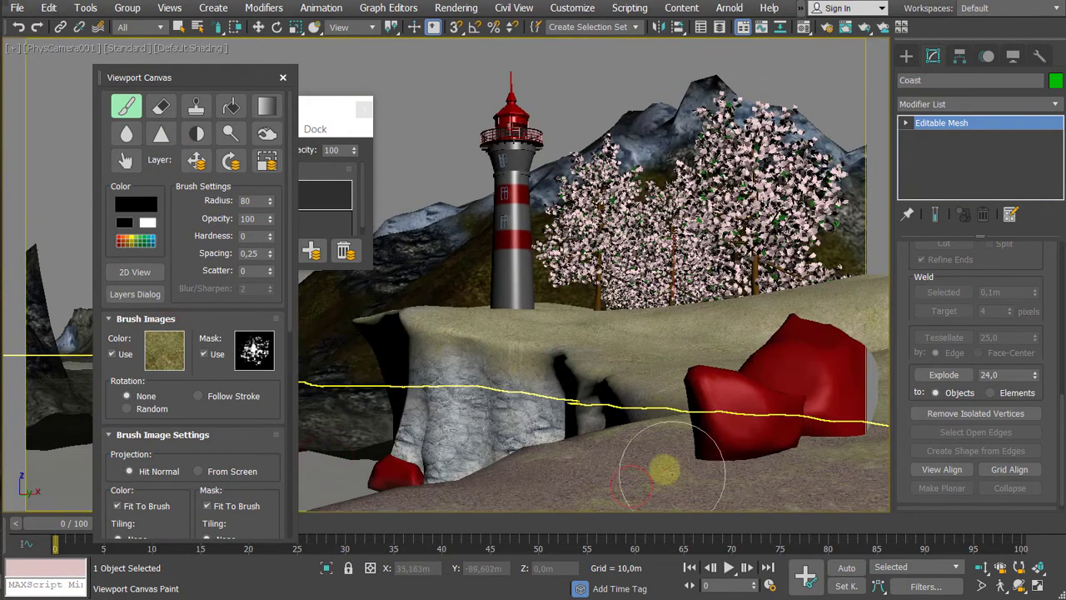
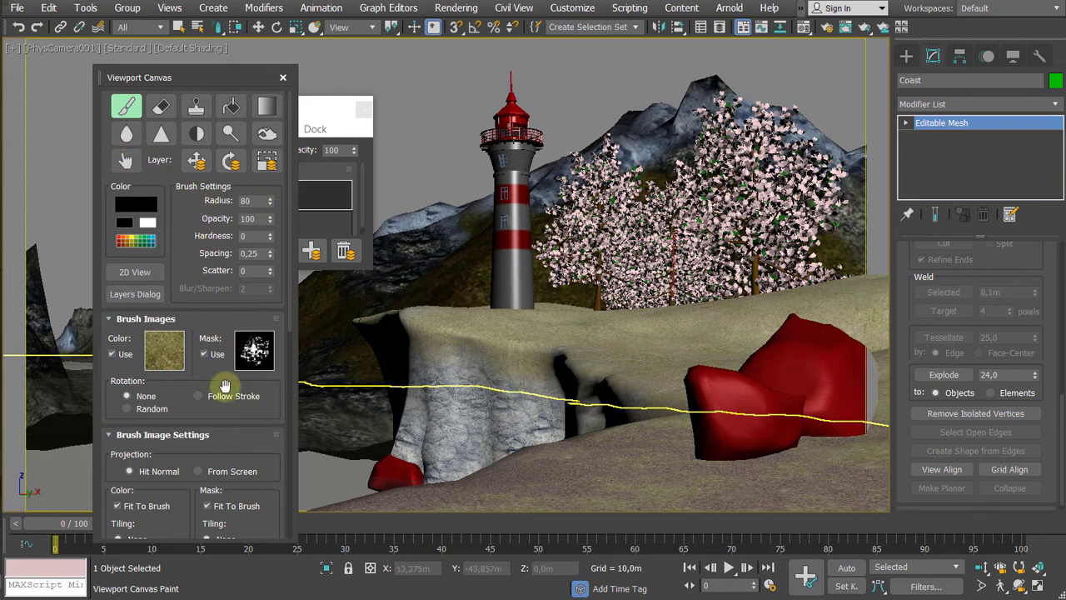
Step: Set the brush's color image to the dark grey rock custom map, dab rock onto the coast and undo the last stroke
left_click(164, 361)
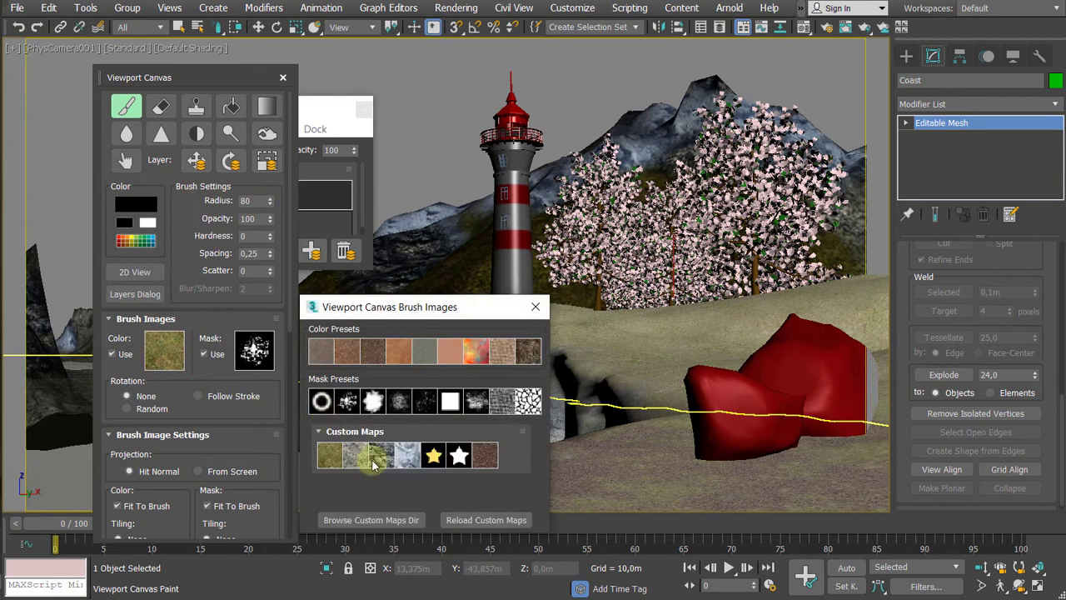
left_click(383, 462)
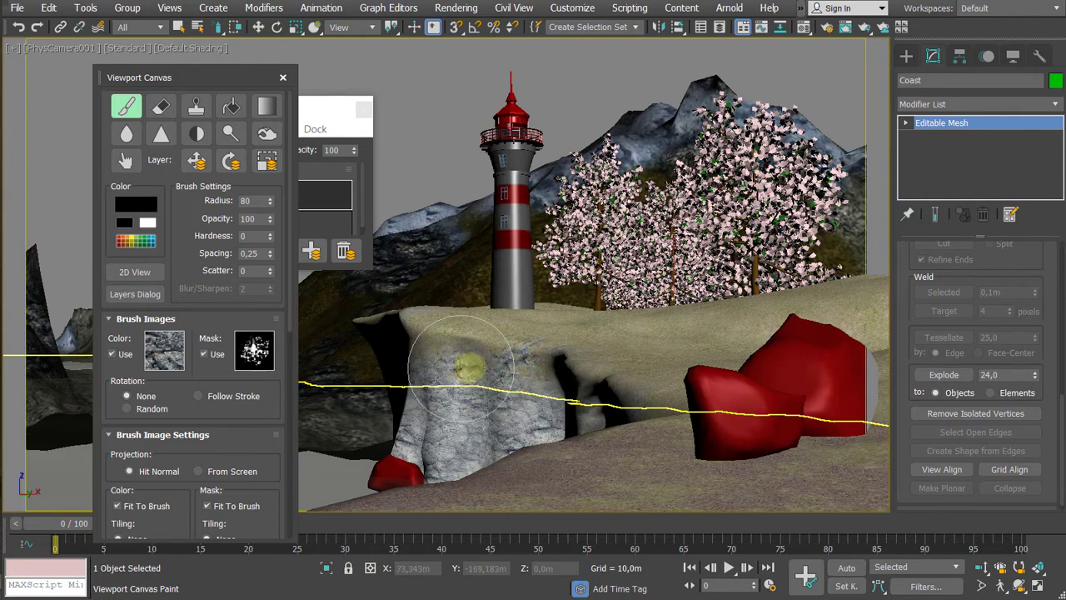
key("ctrl+z")
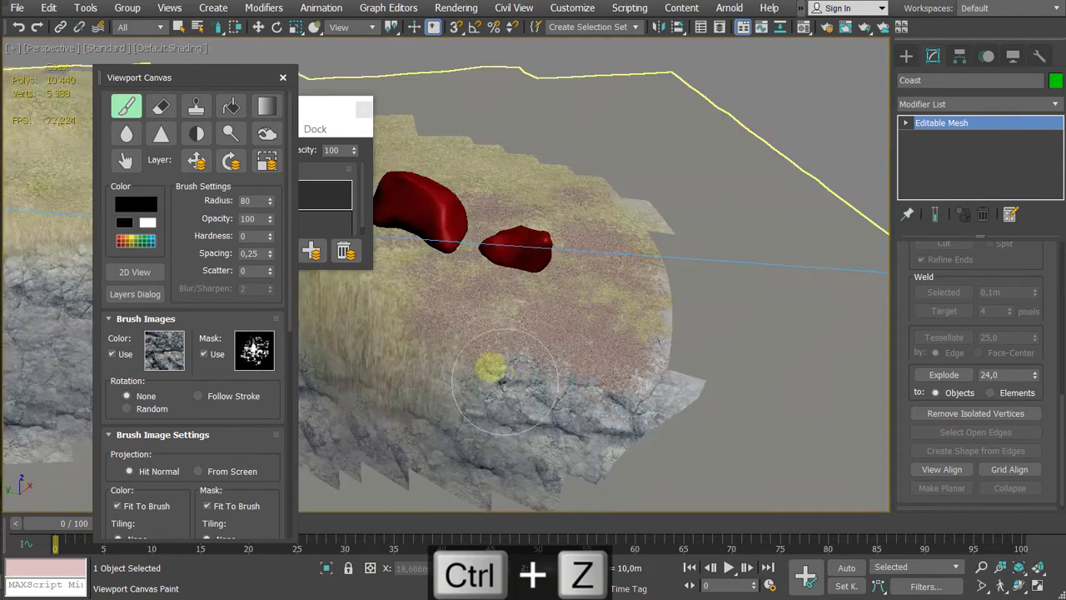
Step: Dab the rock texture across the grass border and upper face of the cliff below the lighthouse
middle_click_drag(492, 334, 836, 404)
scroll(530, 358, "down", 10)
middle_click_drag(572, 360, 528, 350)
scroll(640, 368, "up", 10)
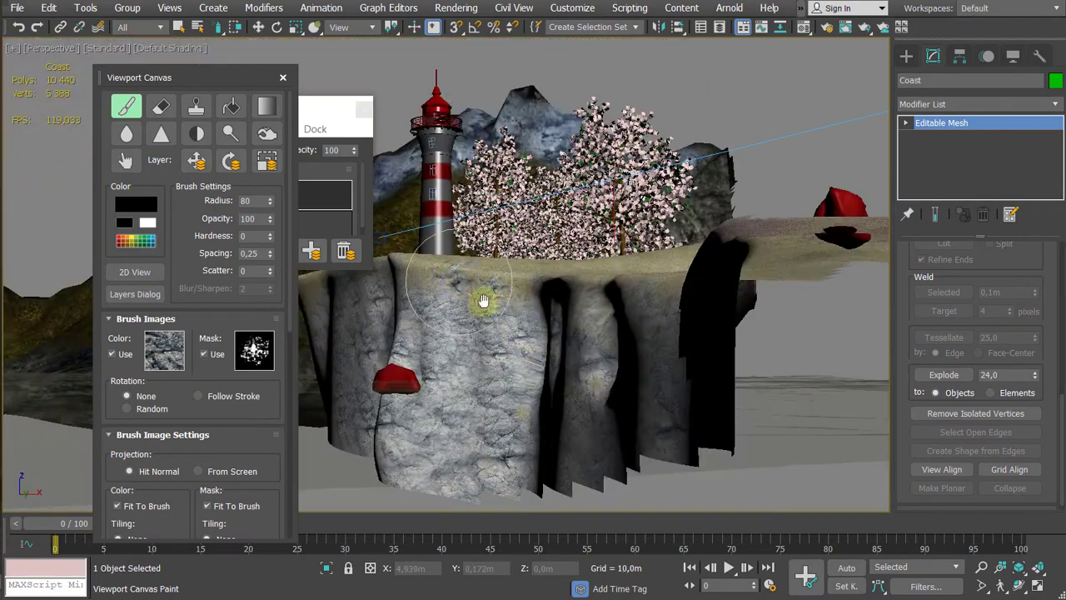
middle_click_drag(483, 300, 655, 300, "alt")
scroll(671, 246, "up", 3)
scroll(671, 247, "down", 1)
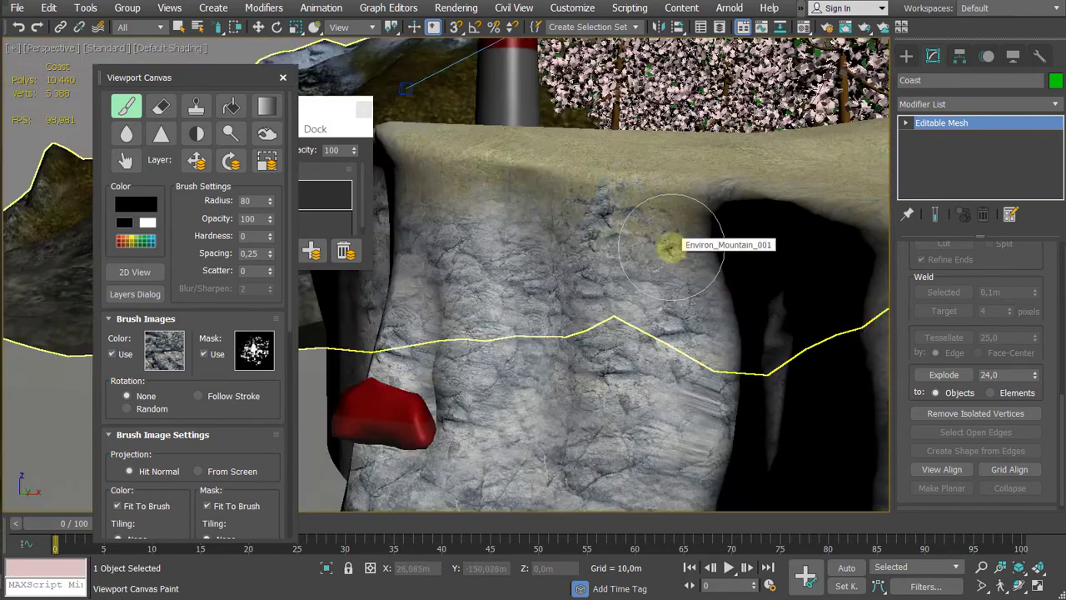
left_click(673, 211)
left_click(624, 199)
left_click(659, 195)
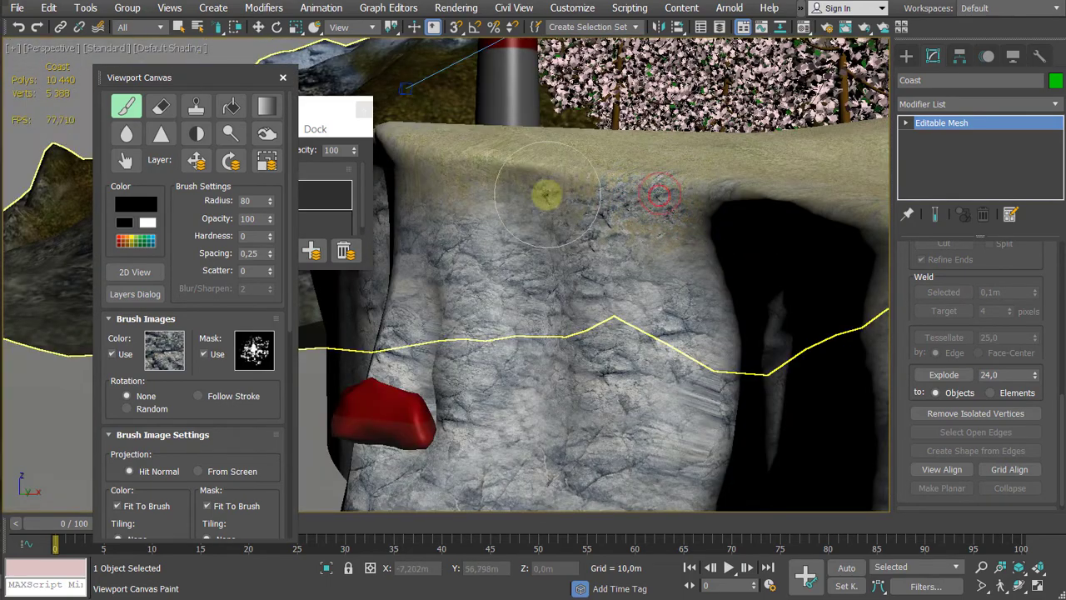
left_click(534, 207)
left_click(464, 204)
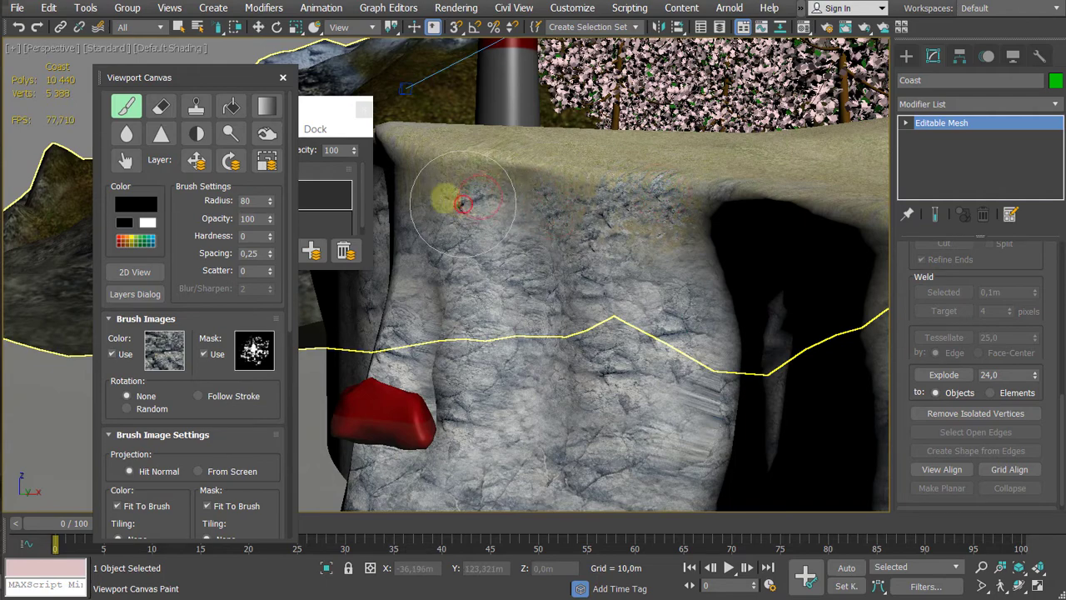
left_click(507, 199)
left_click(606, 261)
left_click(534, 187)
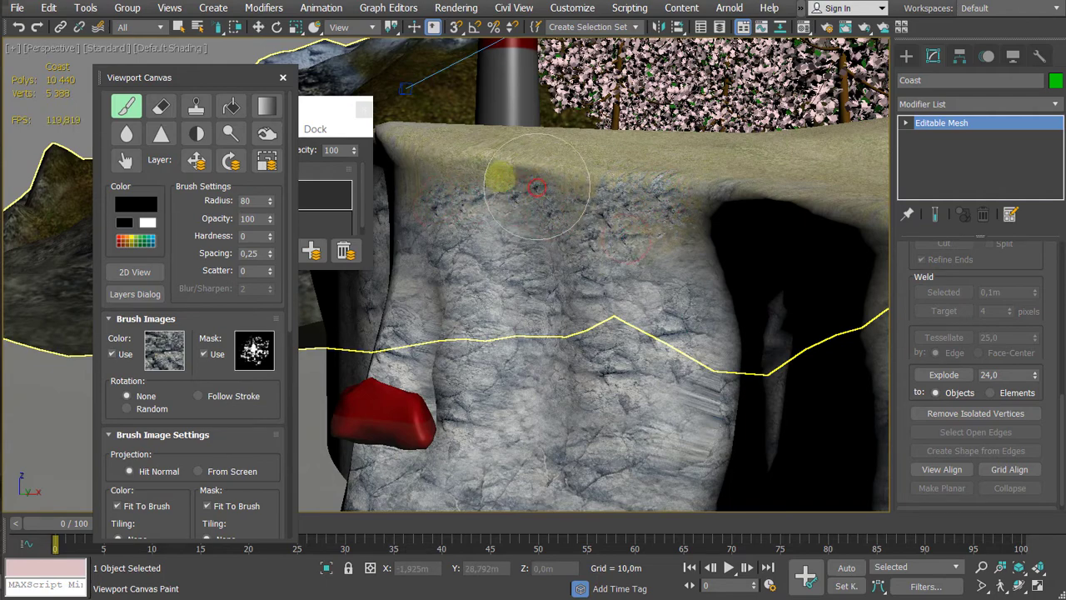
left_click(487, 174)
left_click(464, 172)
left_click(571, 176)
left_click(498, 183)
left_click(592, 257)
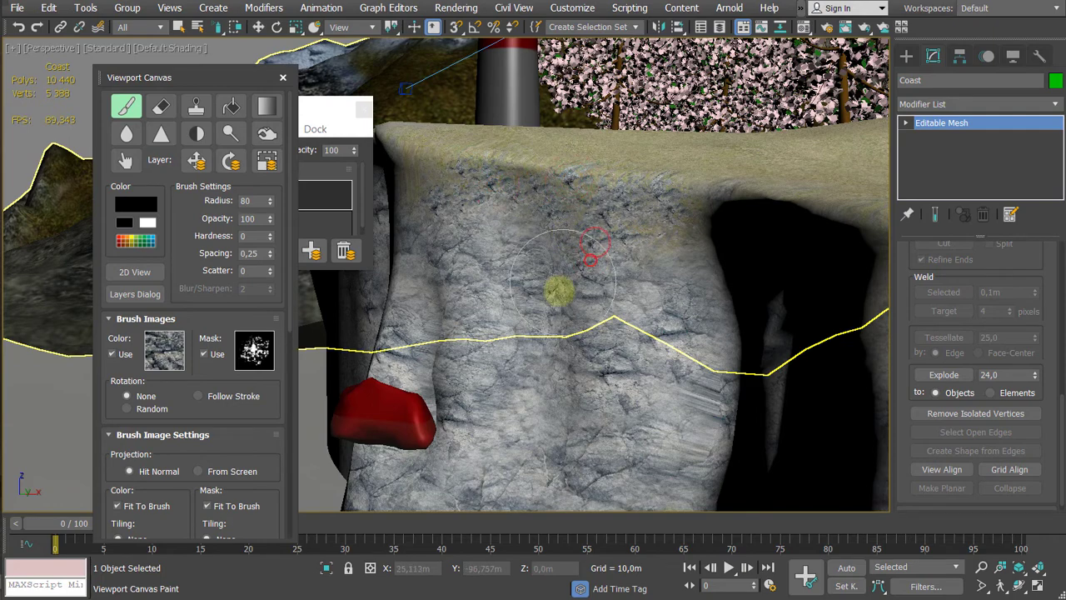
left_click(551, 293)
left_click(587, 286)
left_click(506, 240)
Step: Finish painting and save the texture layers as a PSD file named Coast_Paint in the Maps folder
right_click(595, 292)
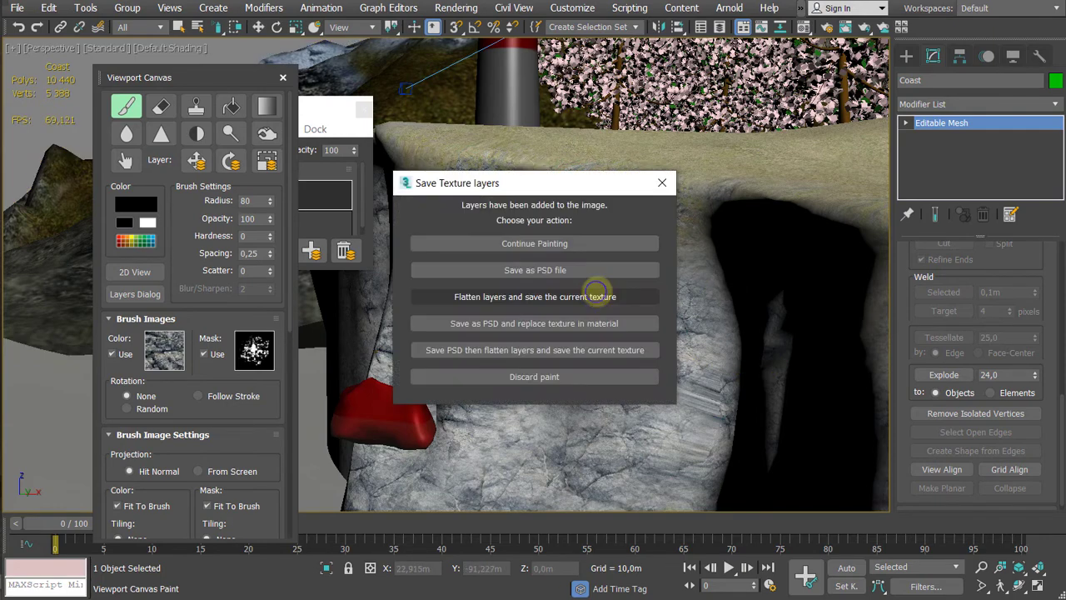
left_click(516, 272)
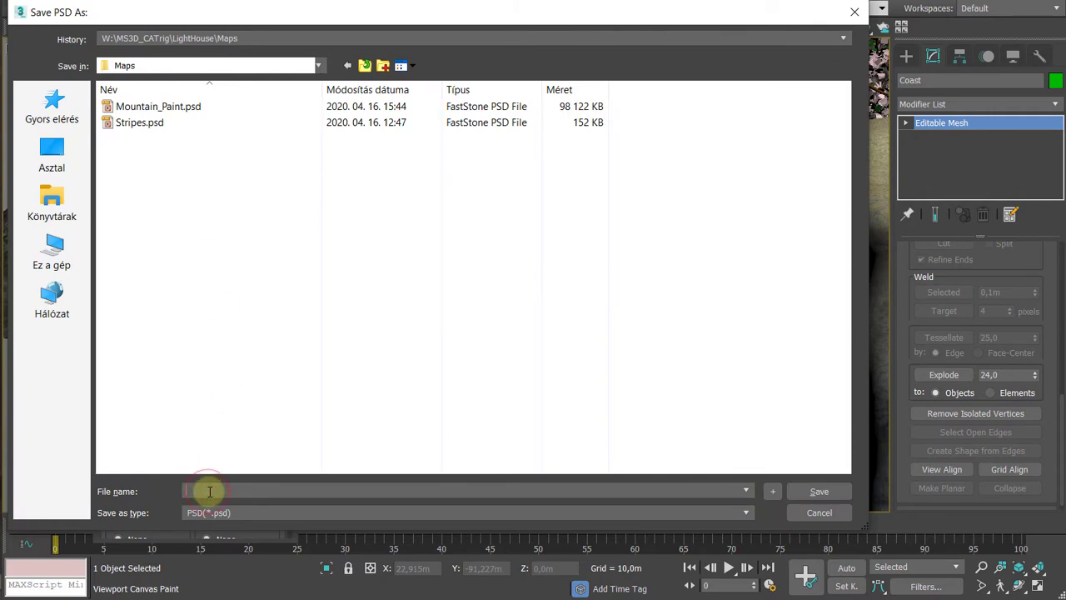
type("Coast_Paint")
key("Return")
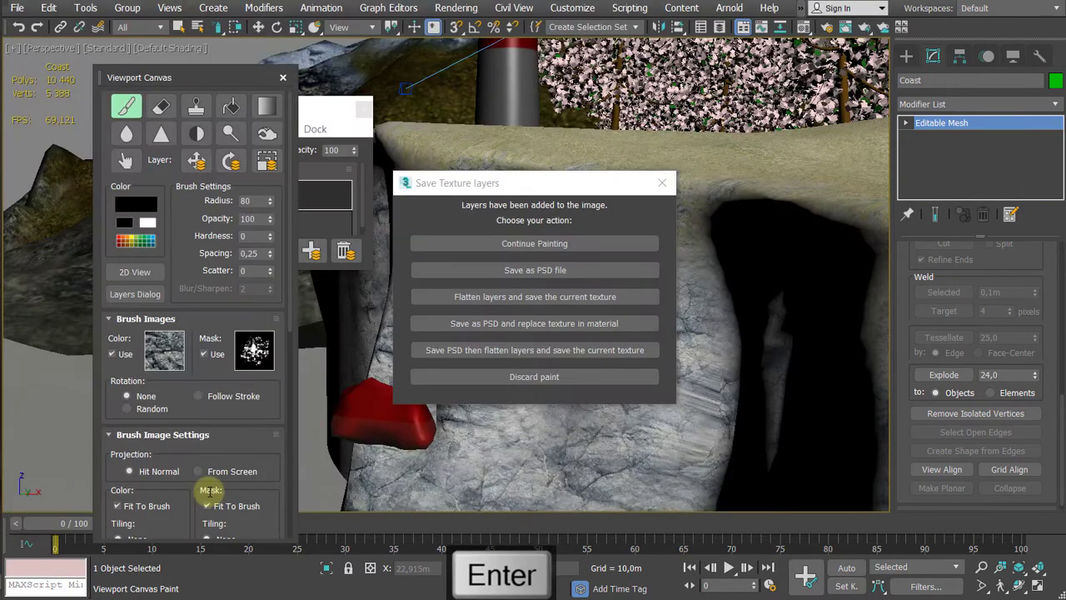
Step: Save the PSD with flattened layers into the current texture, and close the Viewport Canvas
left_click(472, 350)
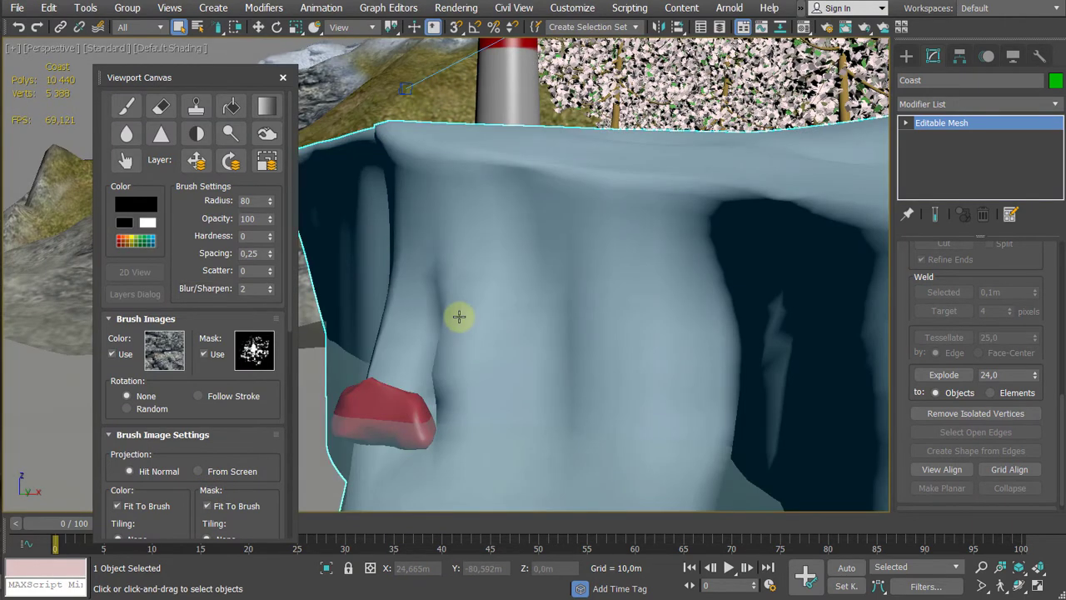
left_click(281, 78)
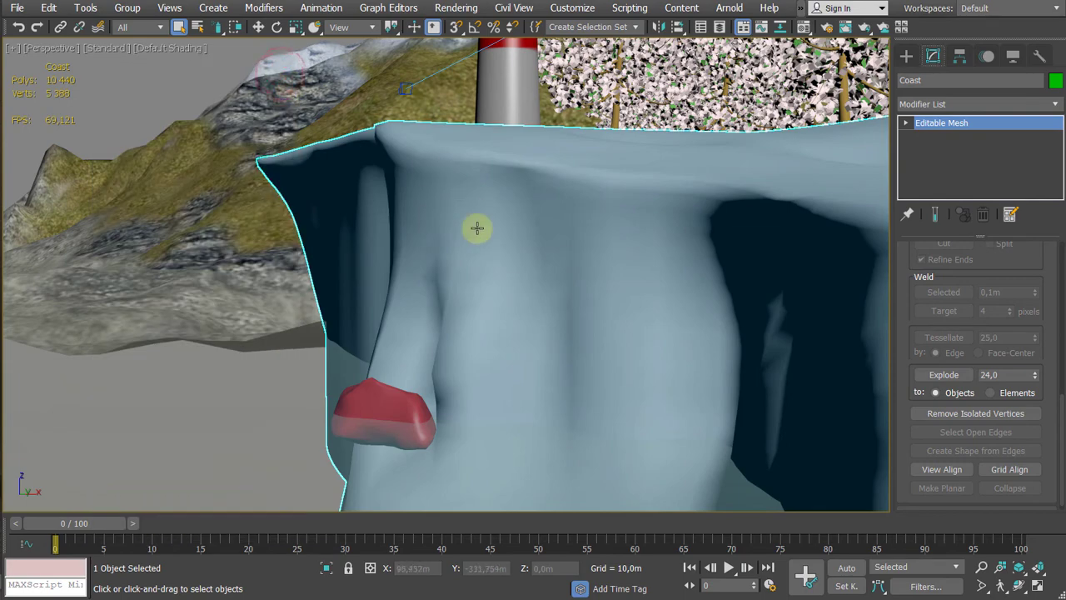
middle_click_drag(475, 226, 543, 275, "alt")
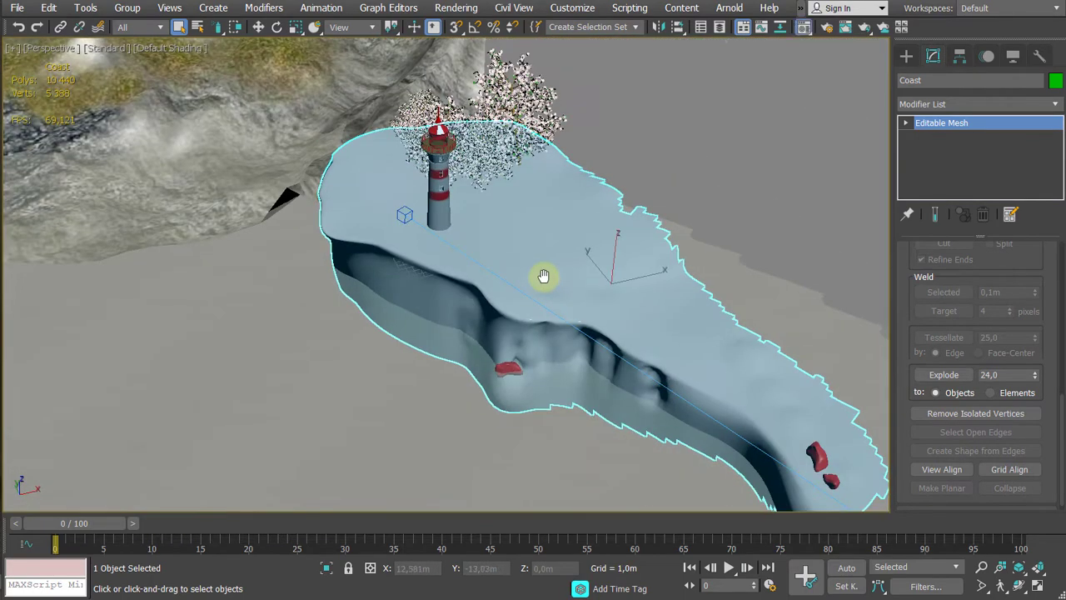
Step: Make the unused grey sample slot a Physical Material with the Matte Paint preset
key("m")
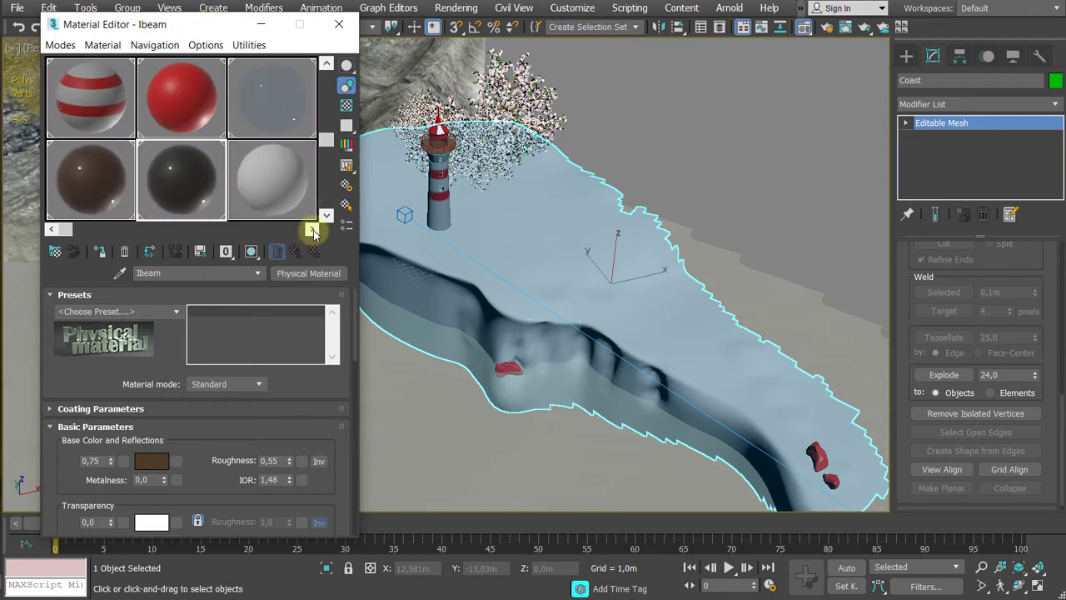
left_click(285, 179)
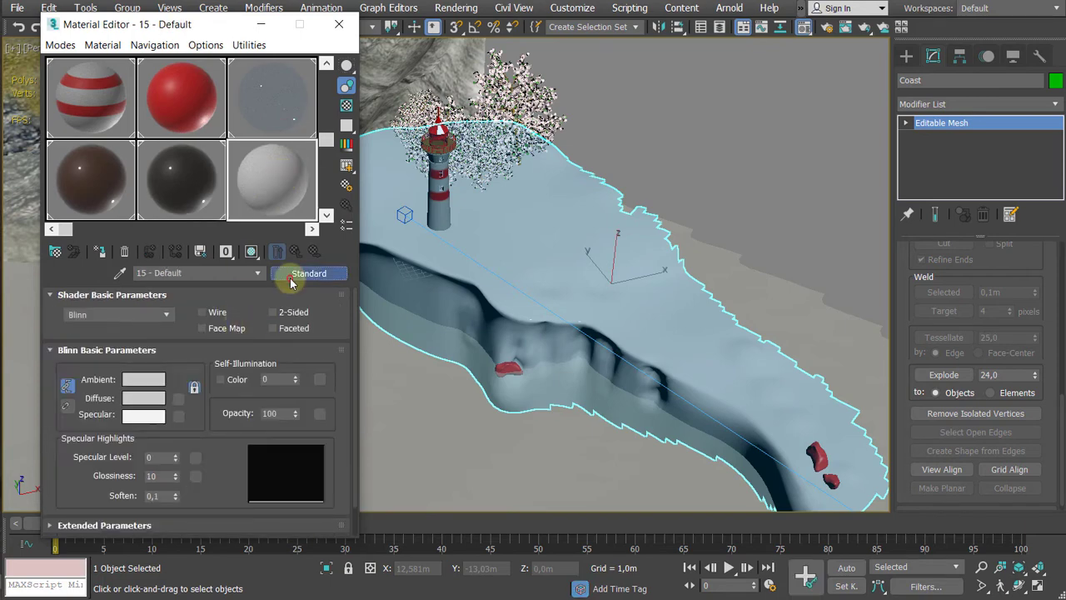
left_click(291, 278)
double_click(451, 376)
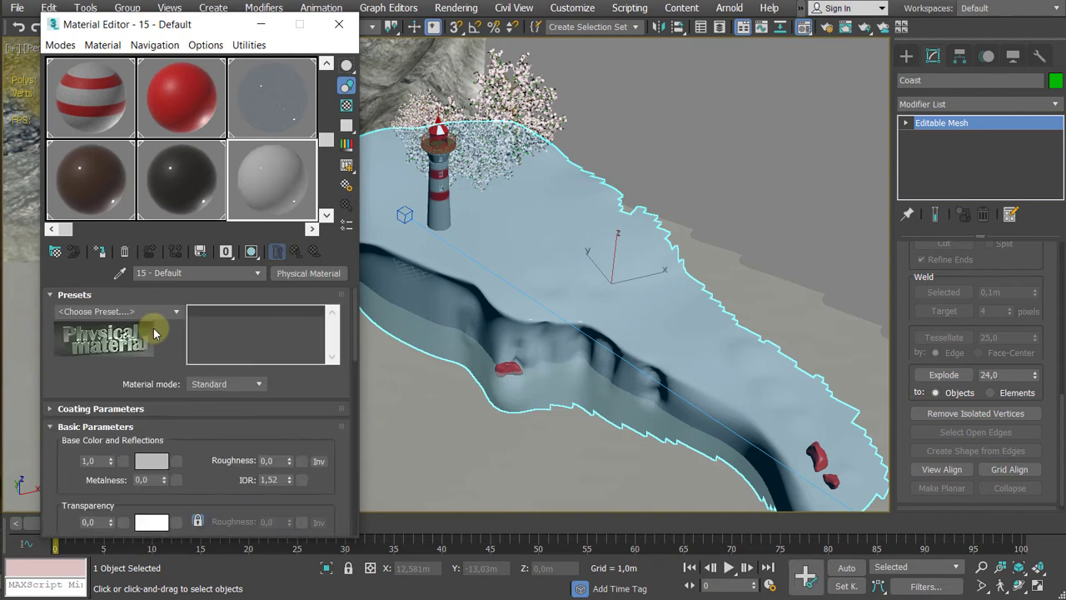
left_click(175, 311)
left_click(109, 359)
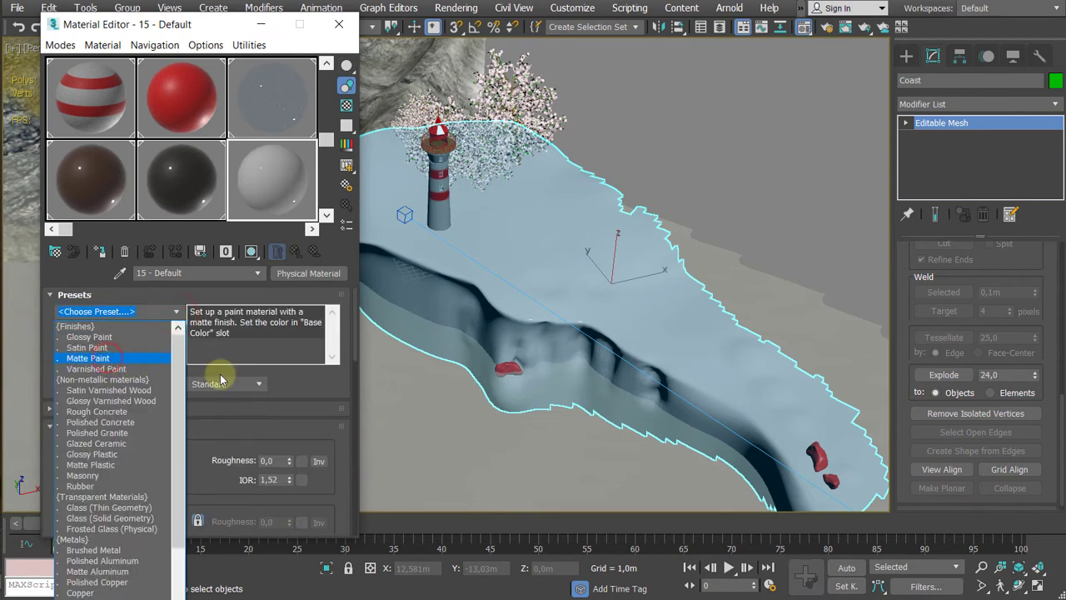
Step: Load Coast_Paint.psd from the Maps folder as the material's base color bitmap, using collapsed layers
left_click(175, 462)
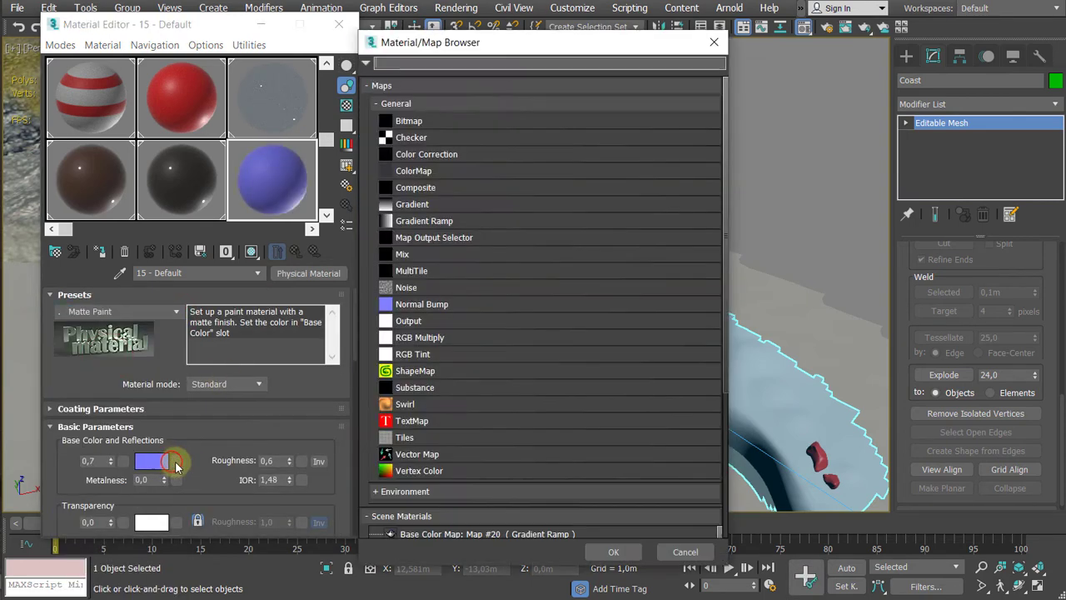
double_click(428, 123)
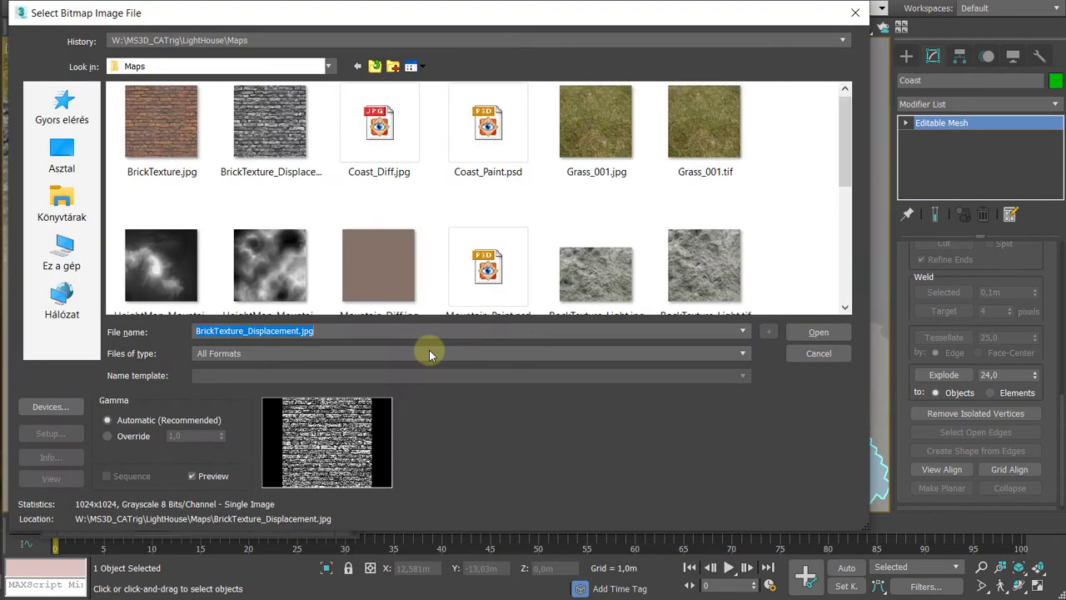
left_click(498, 165)
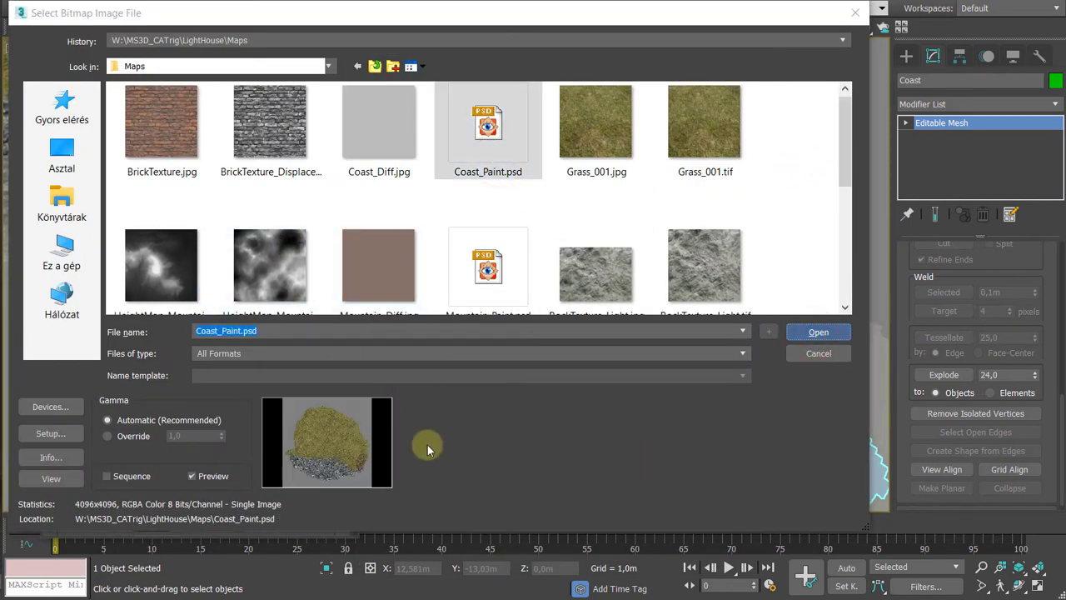
key("Return")
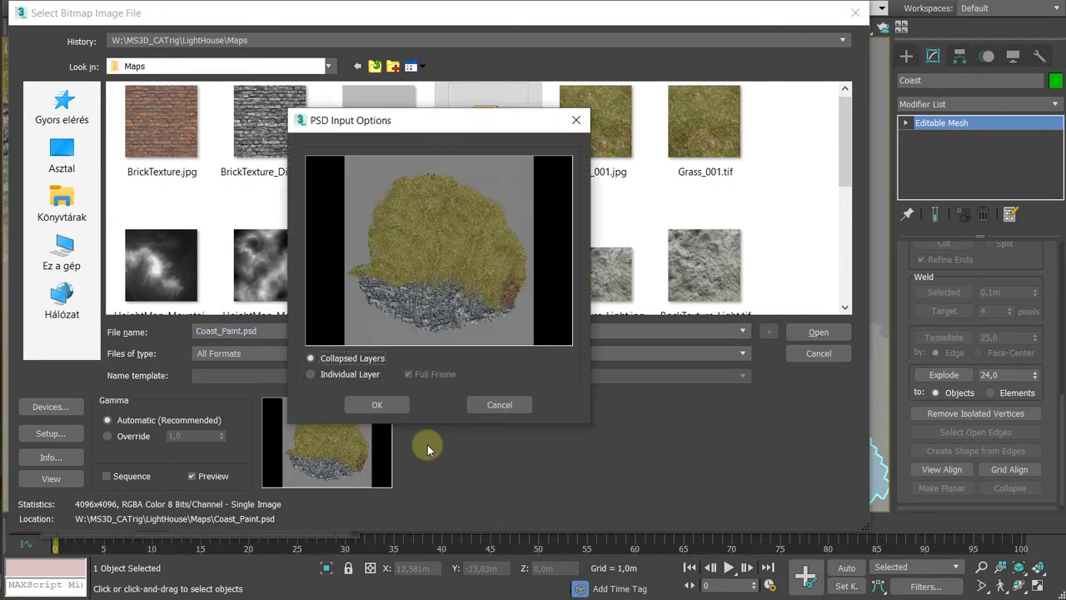
left_click(393, 408)
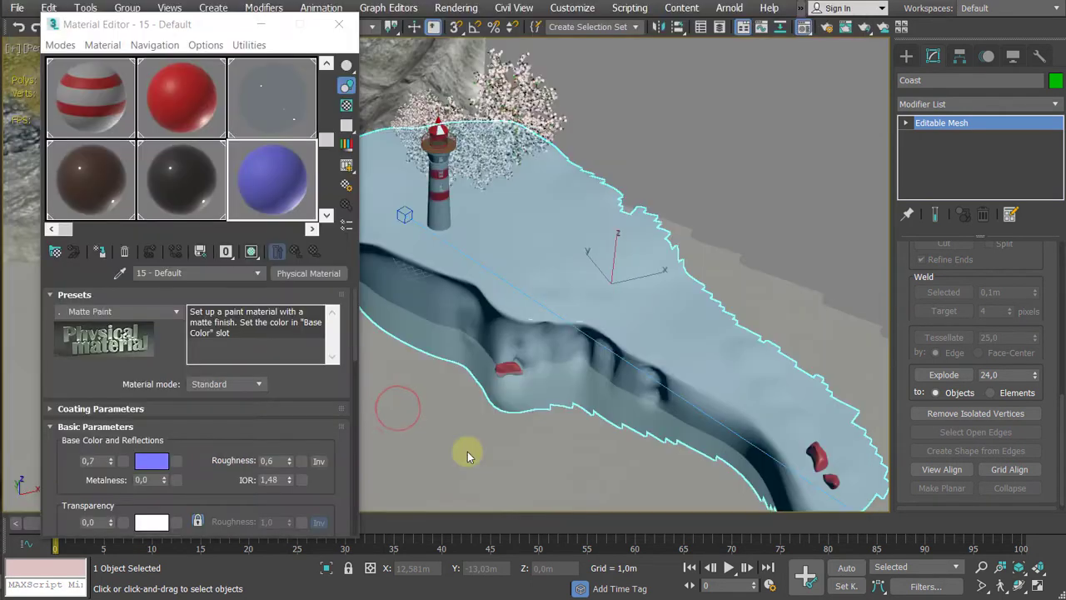
Step: Enable the painted map's viewport display, assign the material to the coast and return to its top-level parameters
left_click(251, 253)
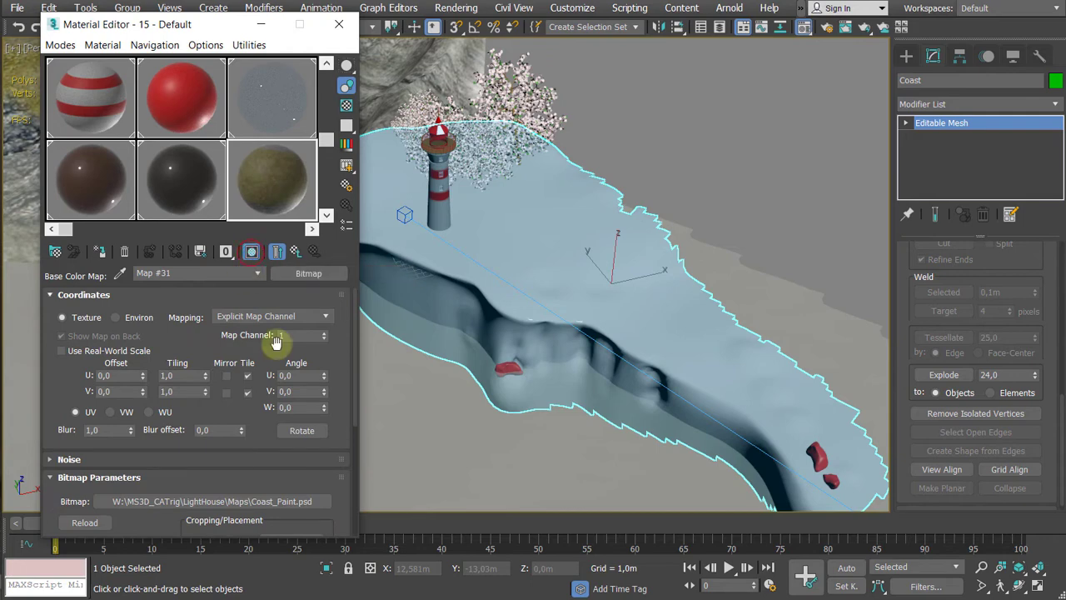
left_click_drag(283, 195, 553, 271)
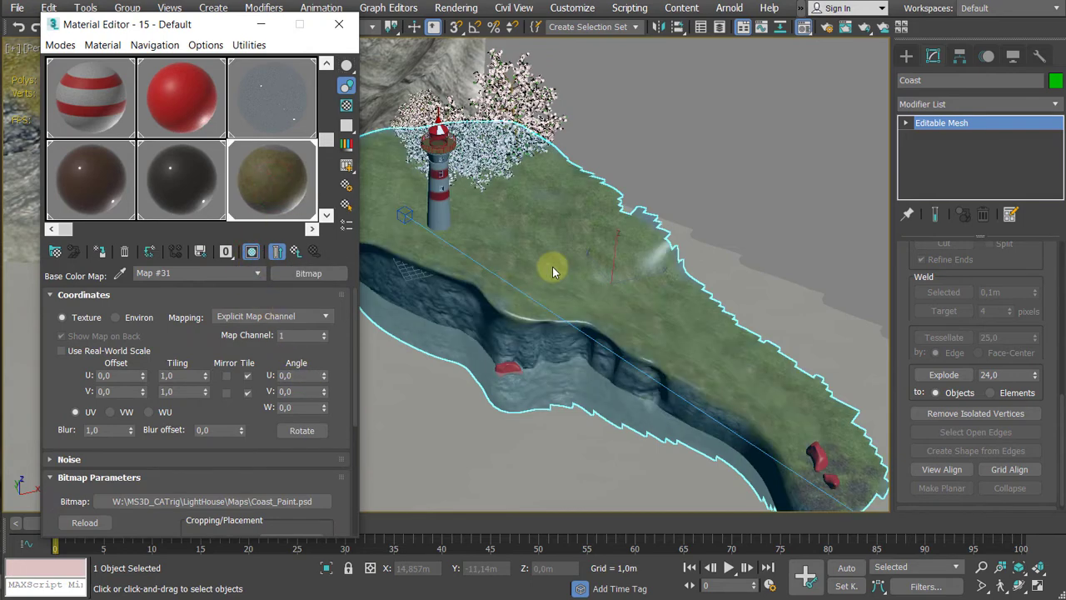
left_click(293, 251)
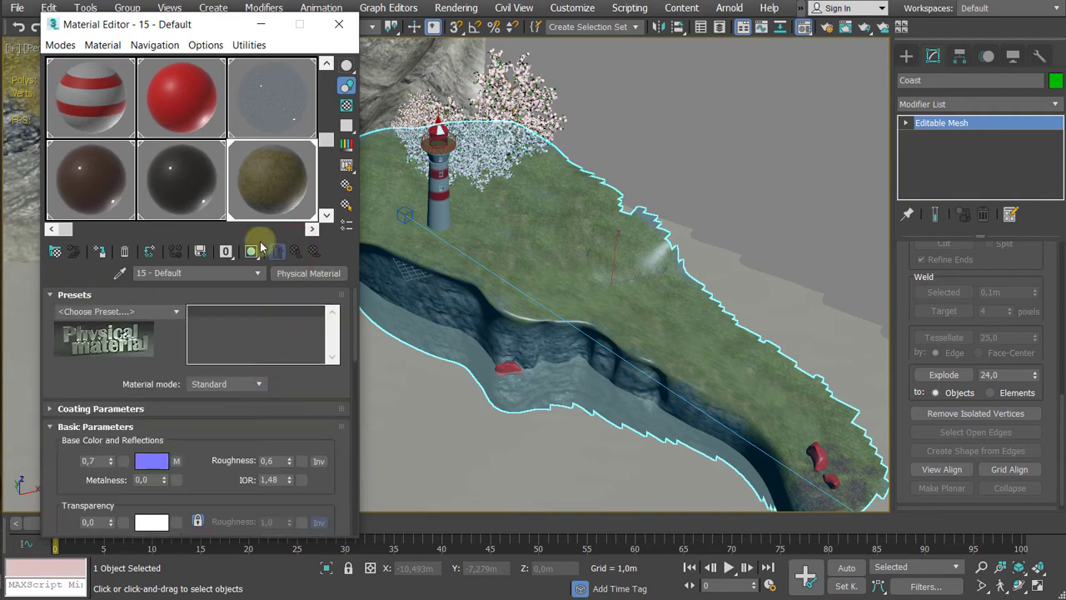
Step: Copy the base color map and paste it into the material's Displacement map slot
right_click(168, 457)
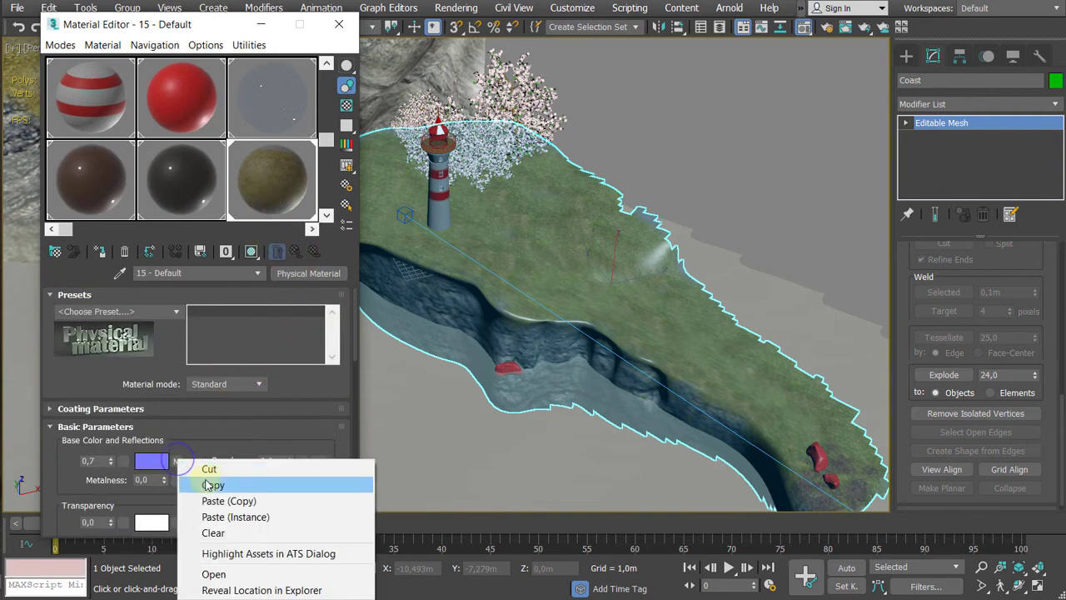
left_click(212, 484)
left_click_drag(231, 435, 243, 271)
scroll(231, 381, "down", 5)
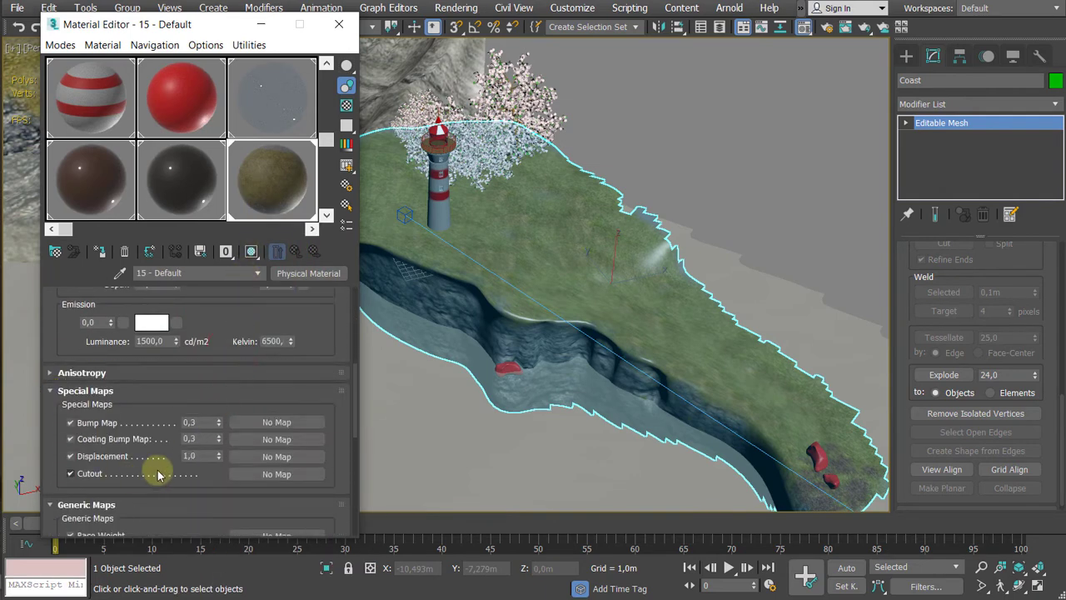
right_click(261, 457)
left_click(319, 484)
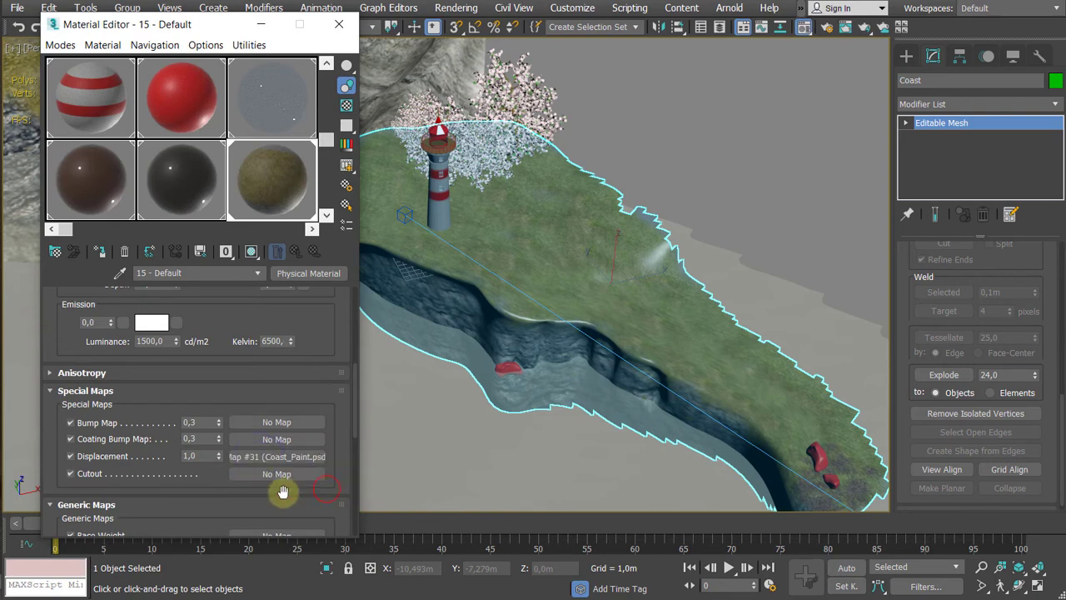
Step: Set the material's displacement amount to 0,05 and close the Material Editor
double_click(192, 456)
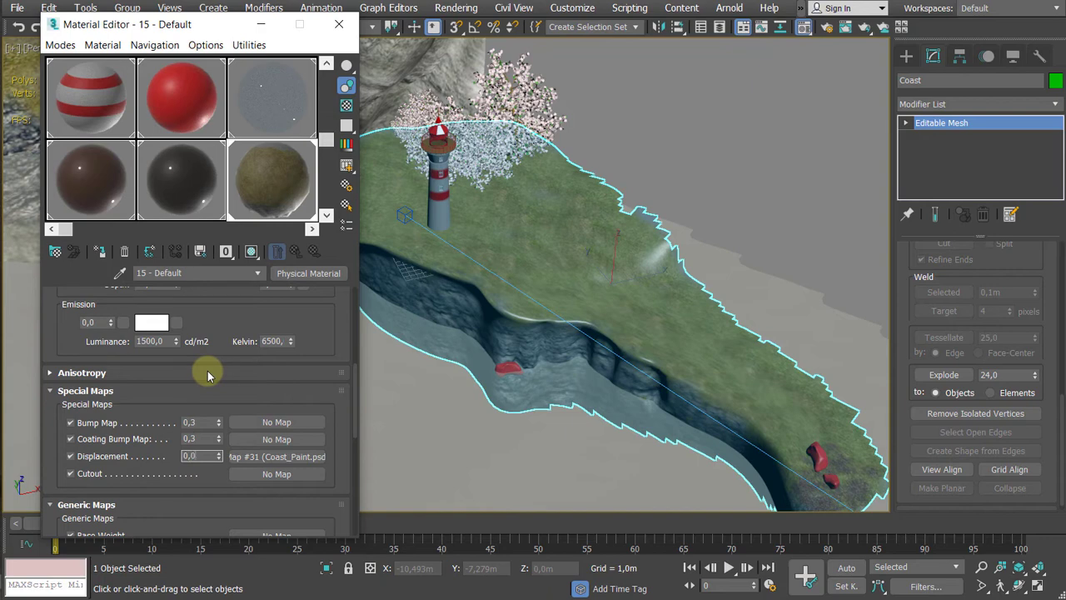
type("0,05")
key("Return")
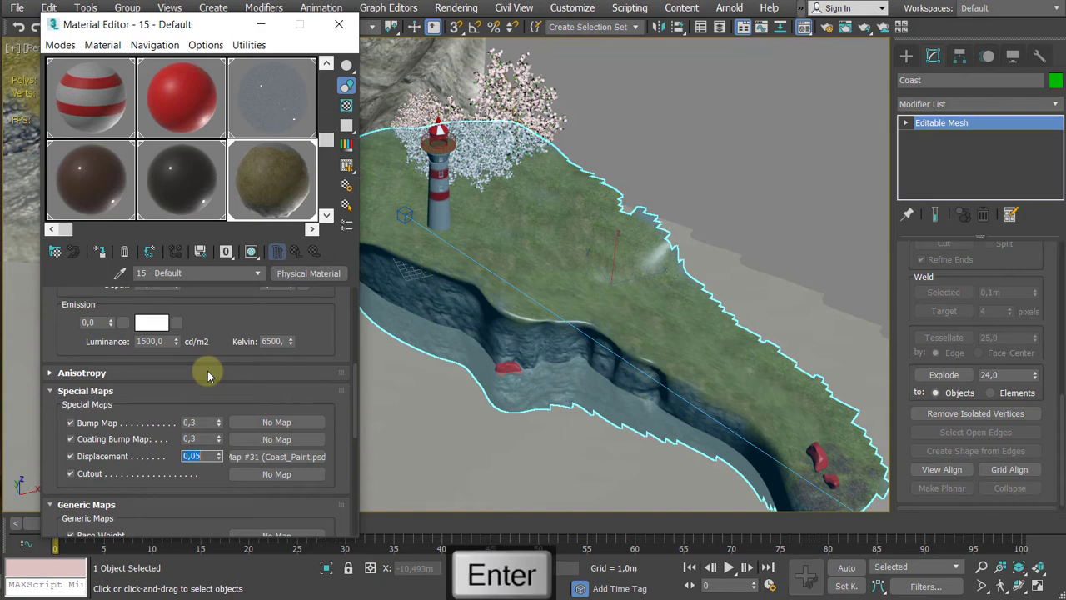
left_click(220, 375)
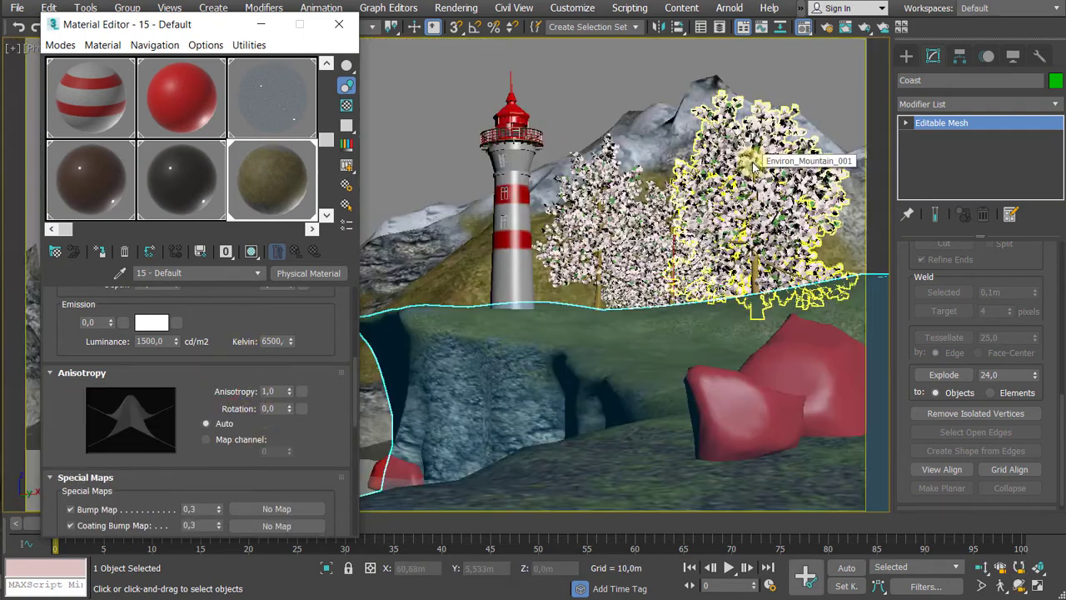
left_click(339, 25)
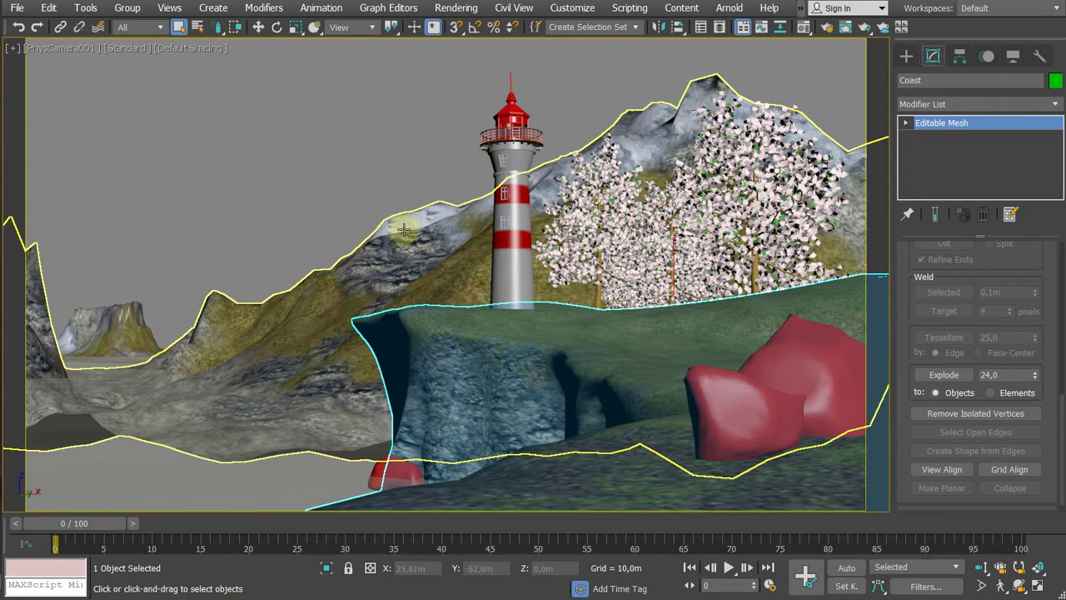
Step: Set the render output size to 1280x720 and start an ART render of the PhysCamera001 view
key("F10")
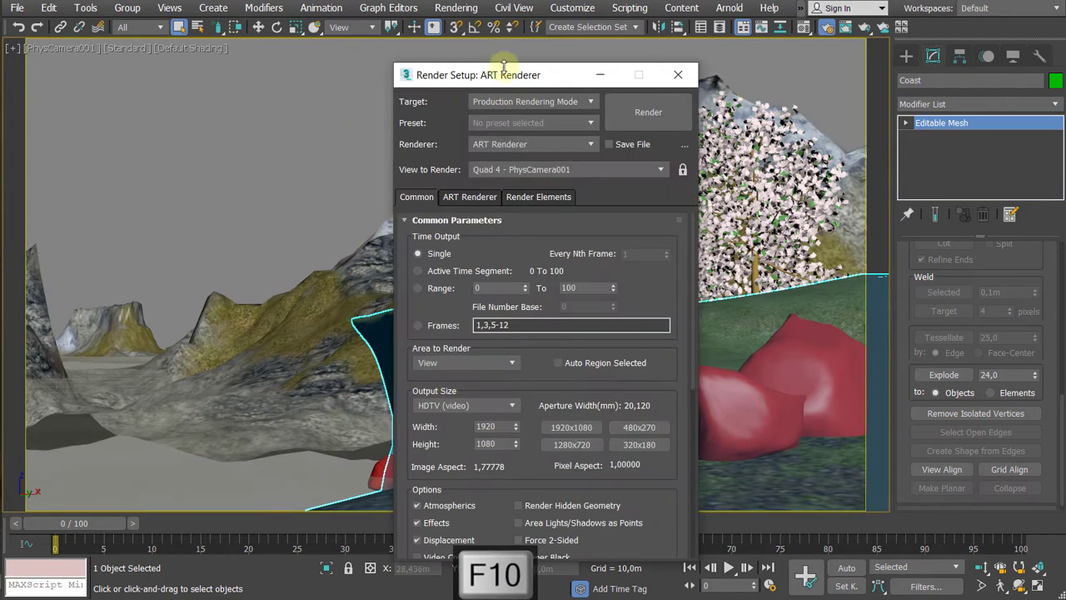
left_click_drag(503, 66, 271, 29)
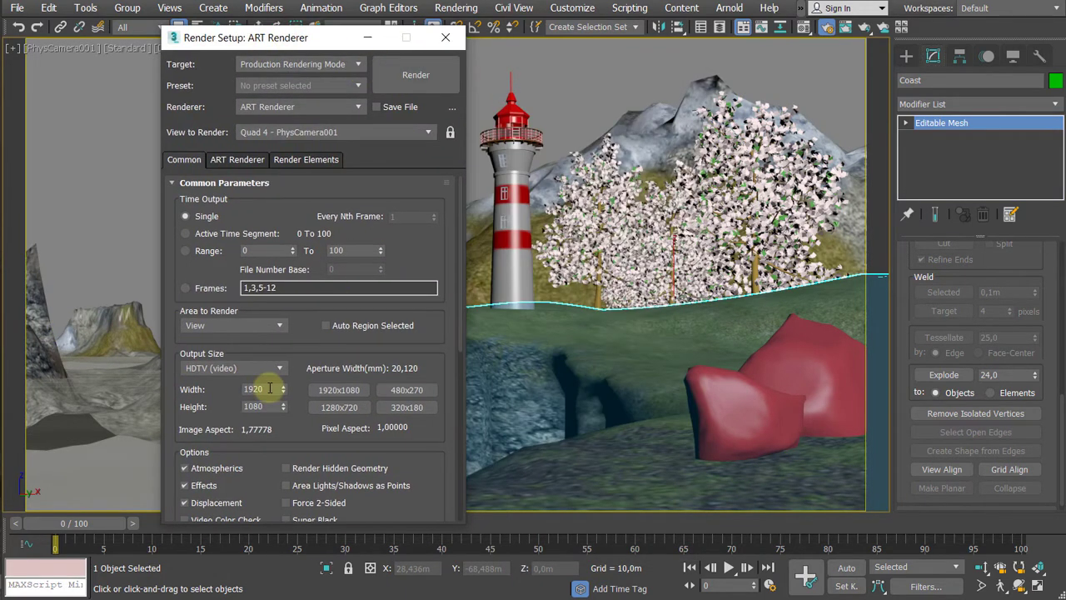
left_click(333, 407)
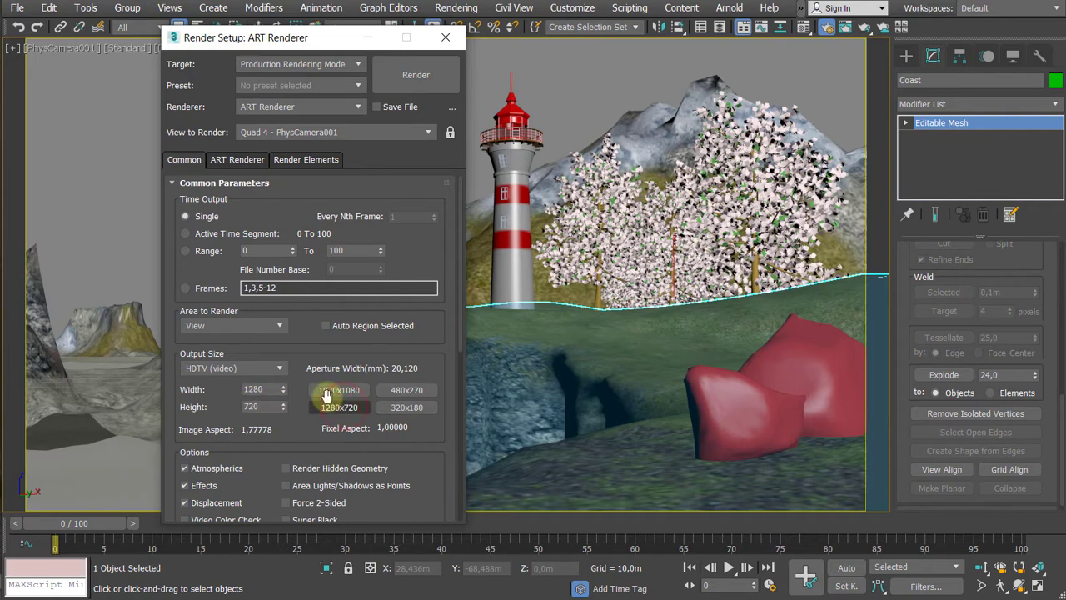
left_click_drag(270, 38, 244, 41)
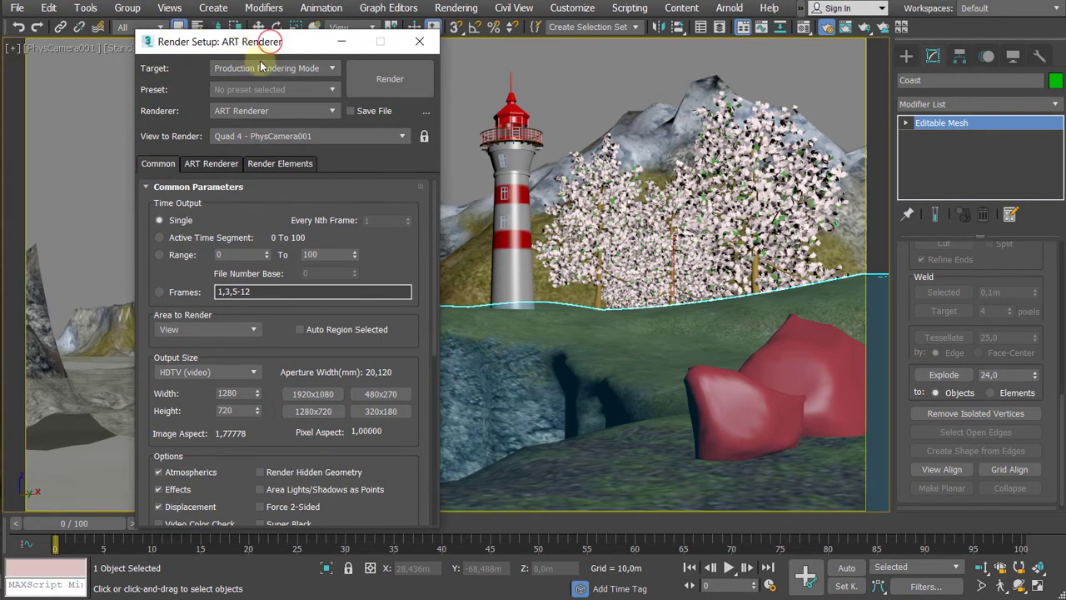
left_click(370, 88)
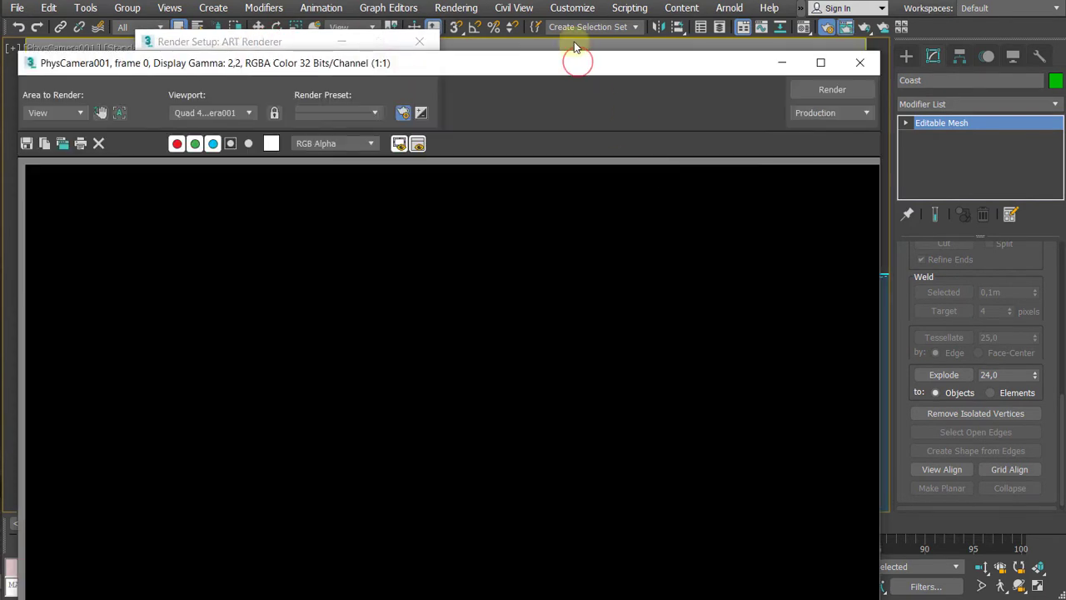
Step: Examine the displaced coast in the whole test render, then cancel the rendering and close the frame window
left_click_drag(575, 58, 581, 7)
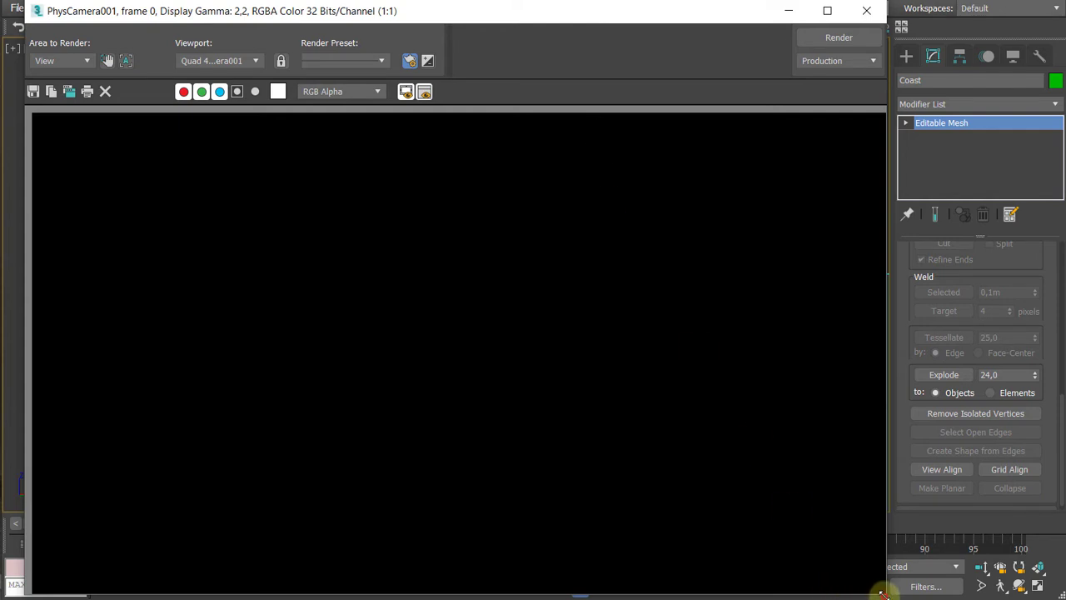
left_click_drag(773, 512, 774, 509)
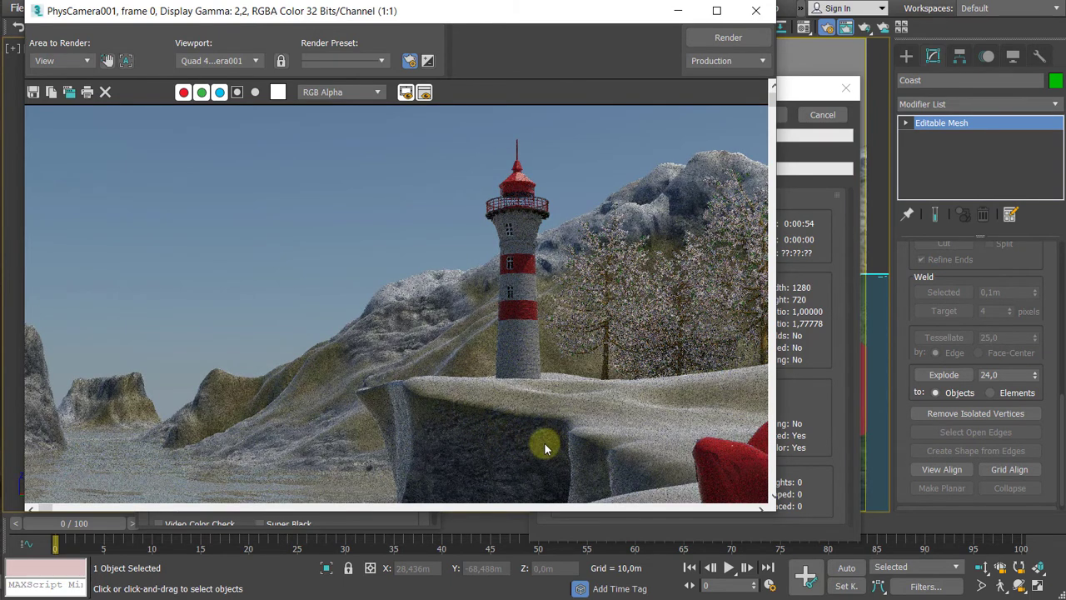
scroll(440, 386, "down", 2)
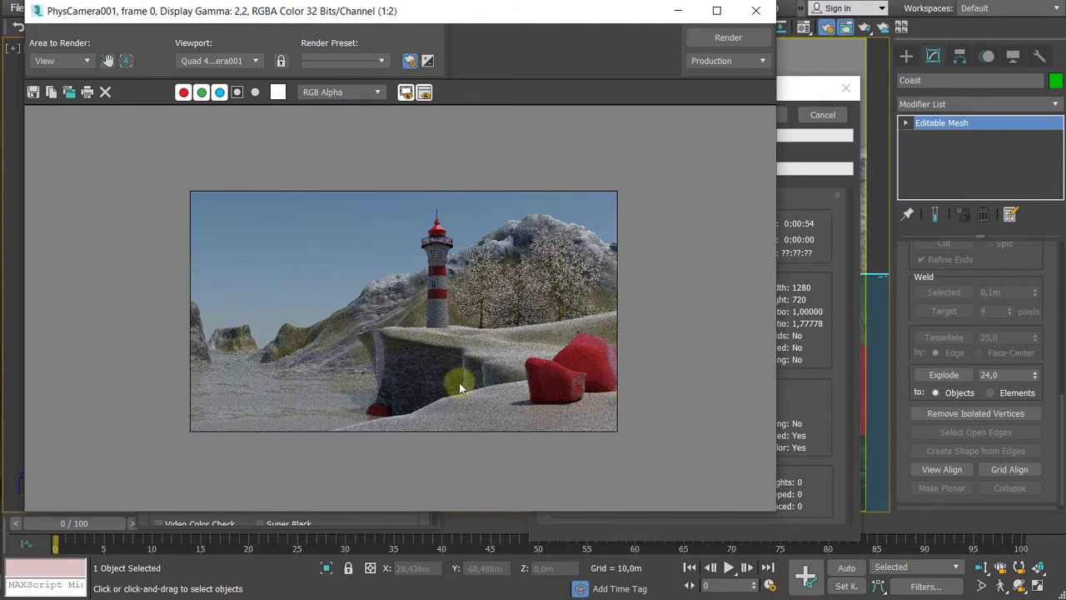
left_click(822, 114)
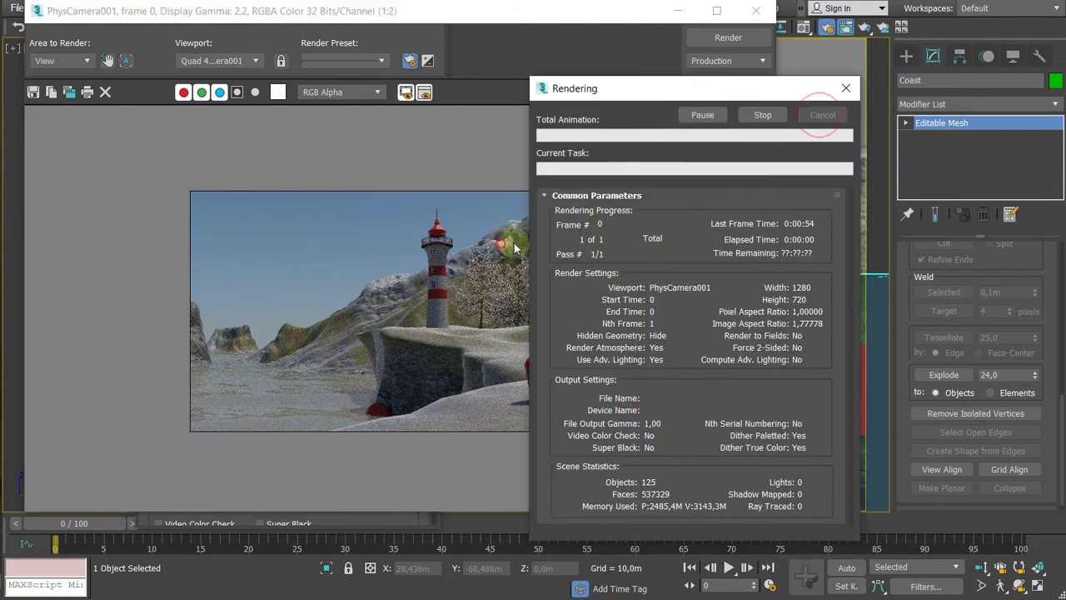
left_click(755, 10)
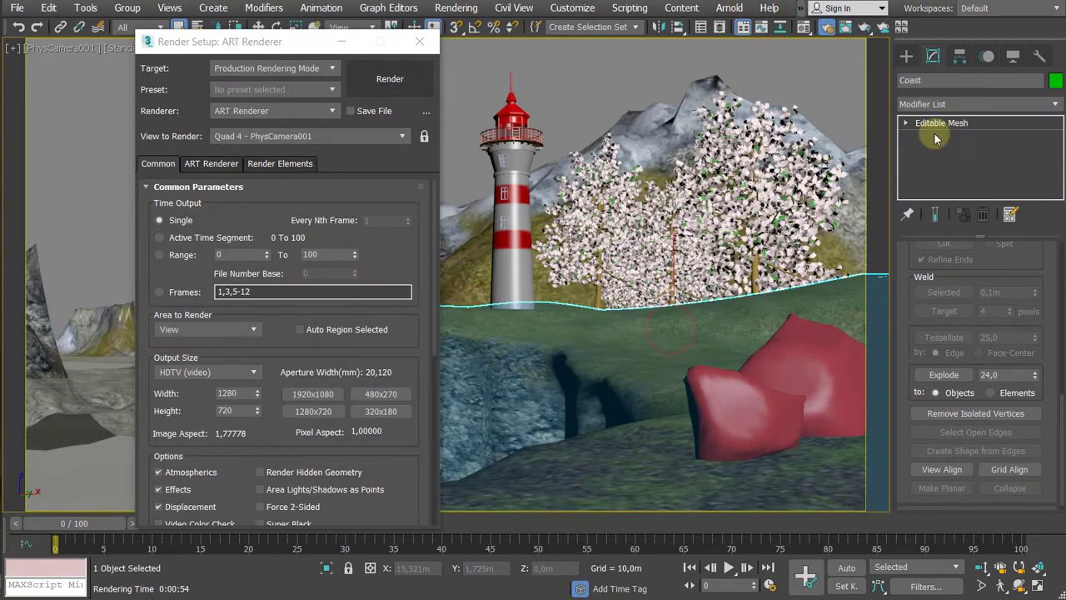
Step: Check the coast's mesh density in wireframe and convert the coast to an Editable Poly
key("F3")
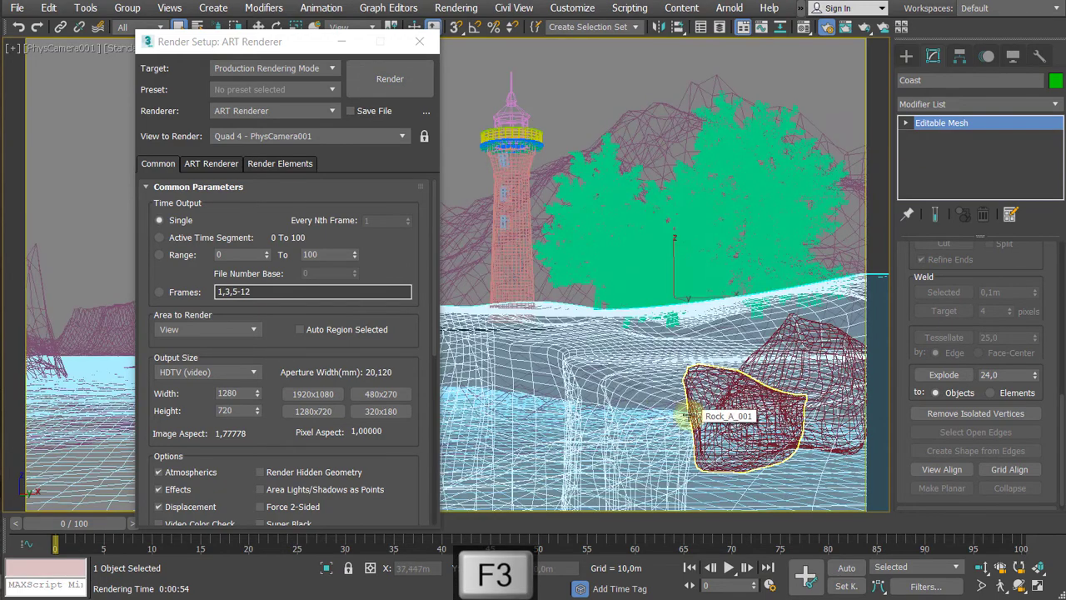
key("F3")
right_click(617, 375)
mouse_move(679, 565)
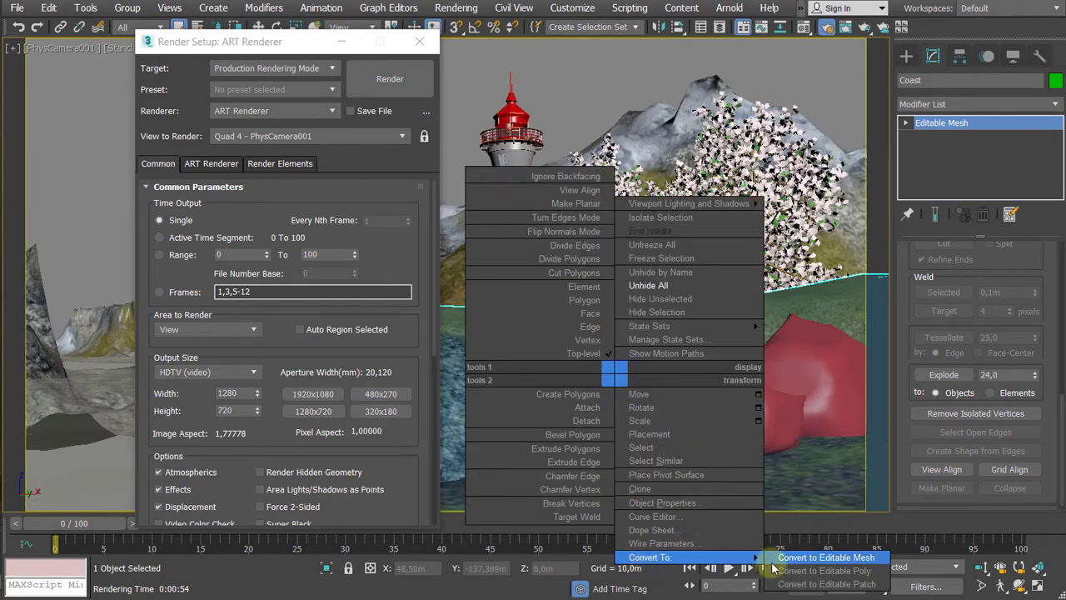
left_click(825, 570)
Step: Add a TurboSmooth modifier to the coast with 2 iterations
left_click(964, 105)
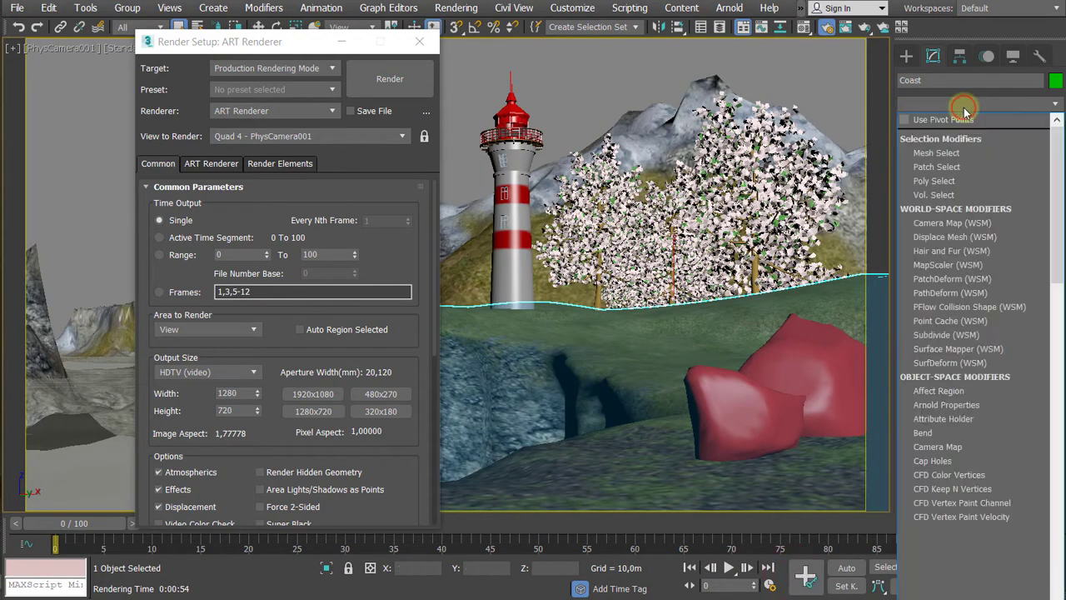
scroll(946, 433, "down", 15)
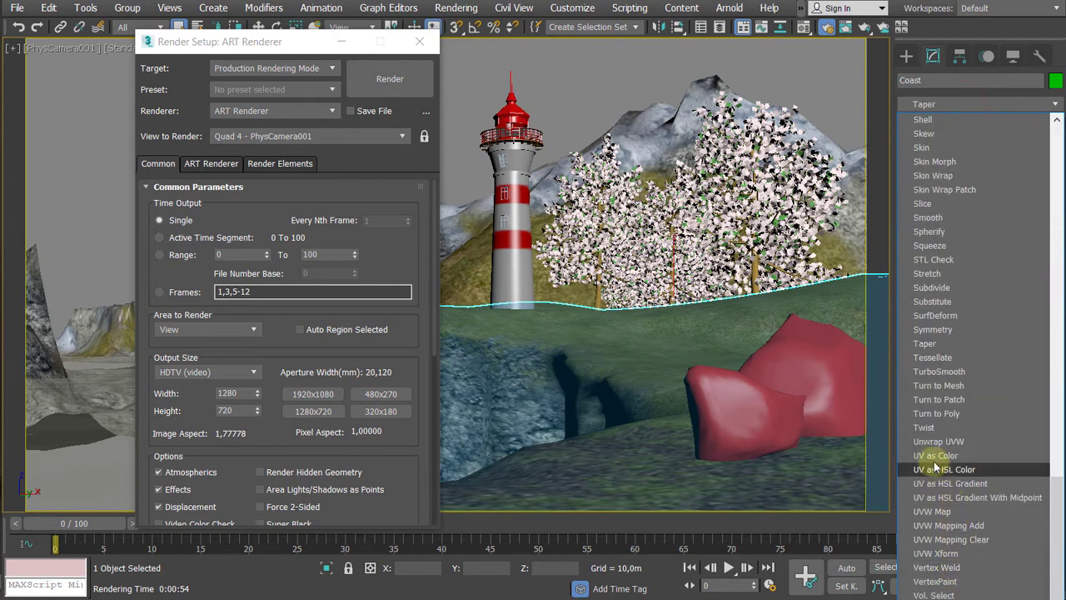
left_click(940, 372)
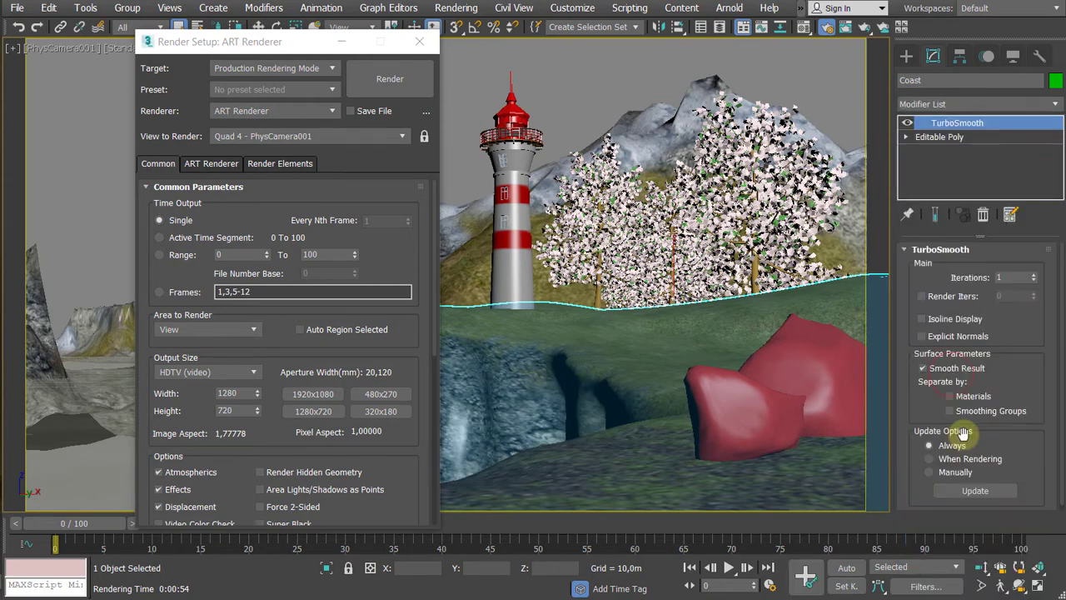
left_click(1033, 274)
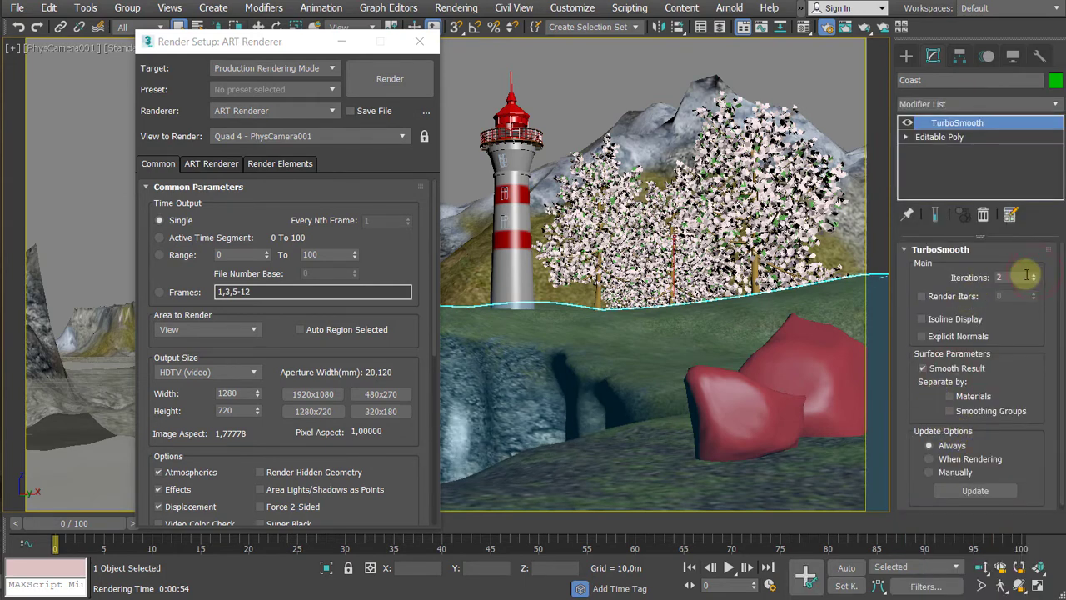
Step: Turn off the coast's TurboSmooth in the viewport only and start an ART render of the PhysCamera001 view
right_click(908, 120)
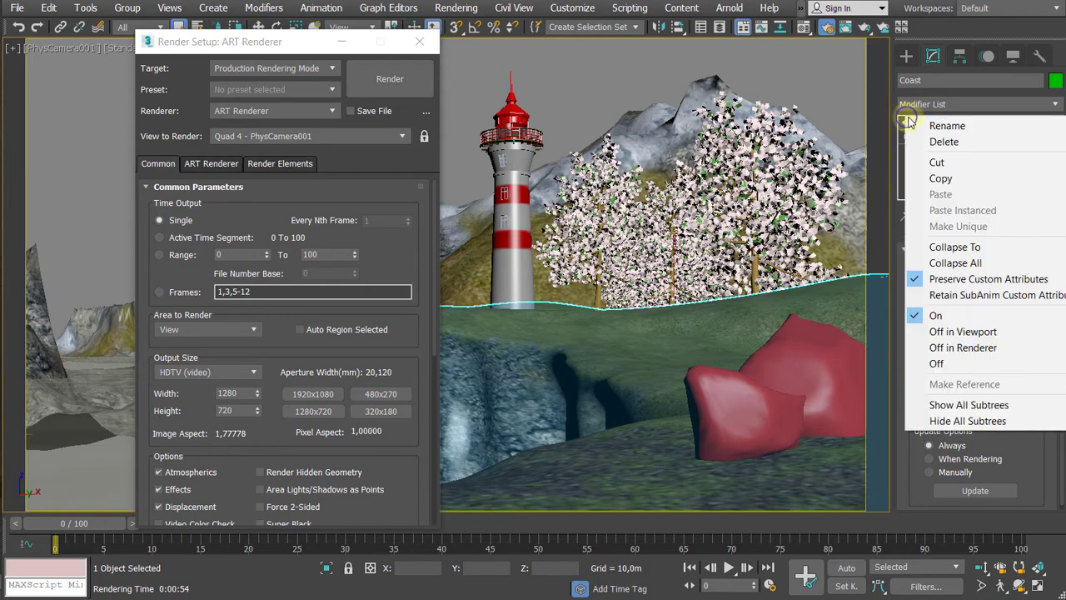
left_click(960, 332)
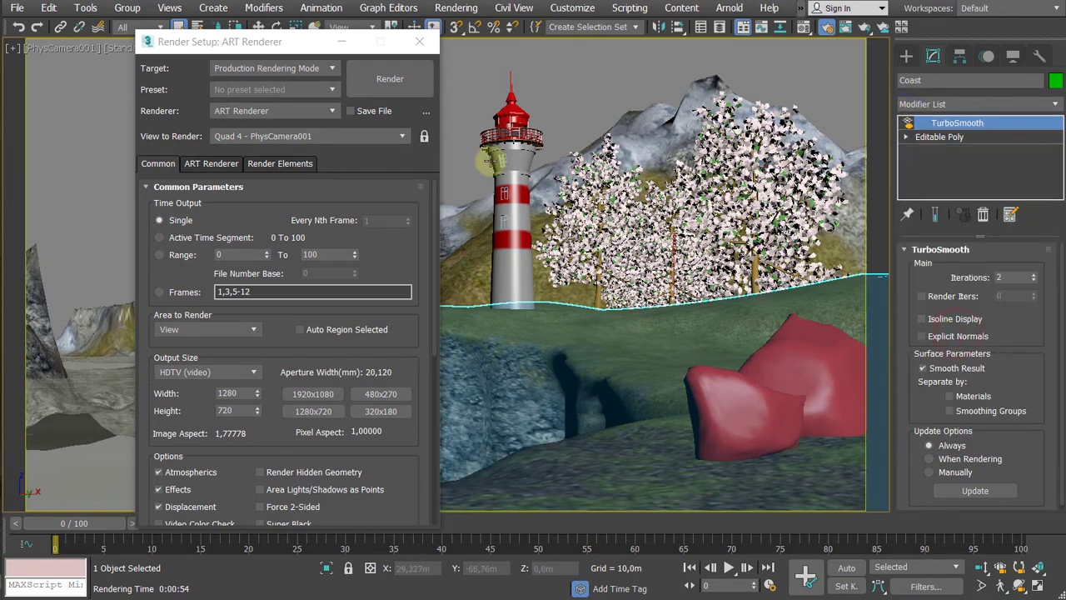
left_click(373, 82)
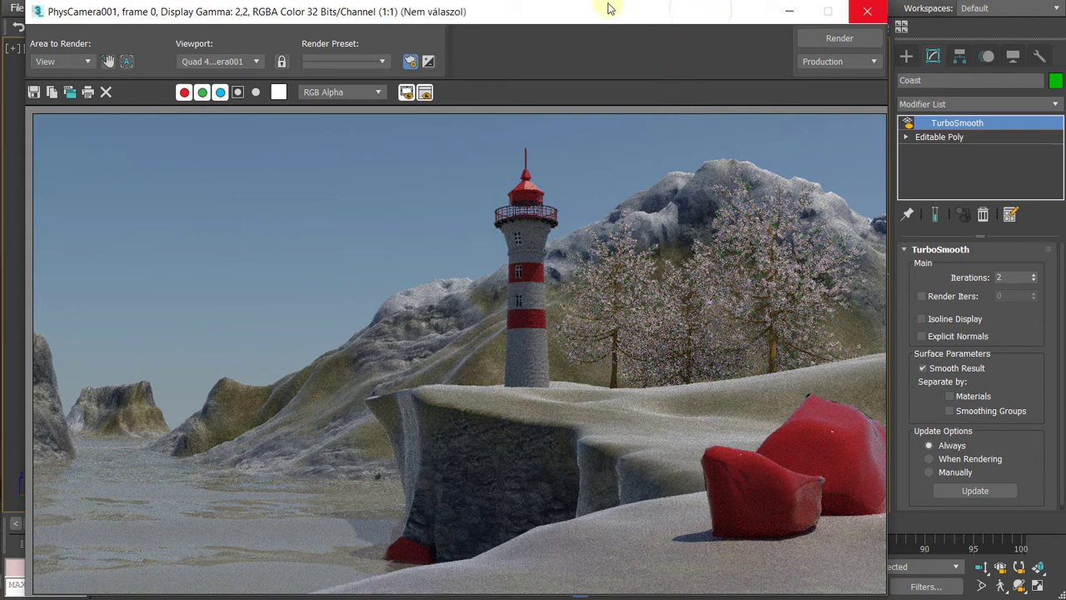
Step: Examine the smoothed coast's displacement in the test render, cancel the rendering, and close the frame window and render settings
left_click_drag(630, 11, 428, 29)
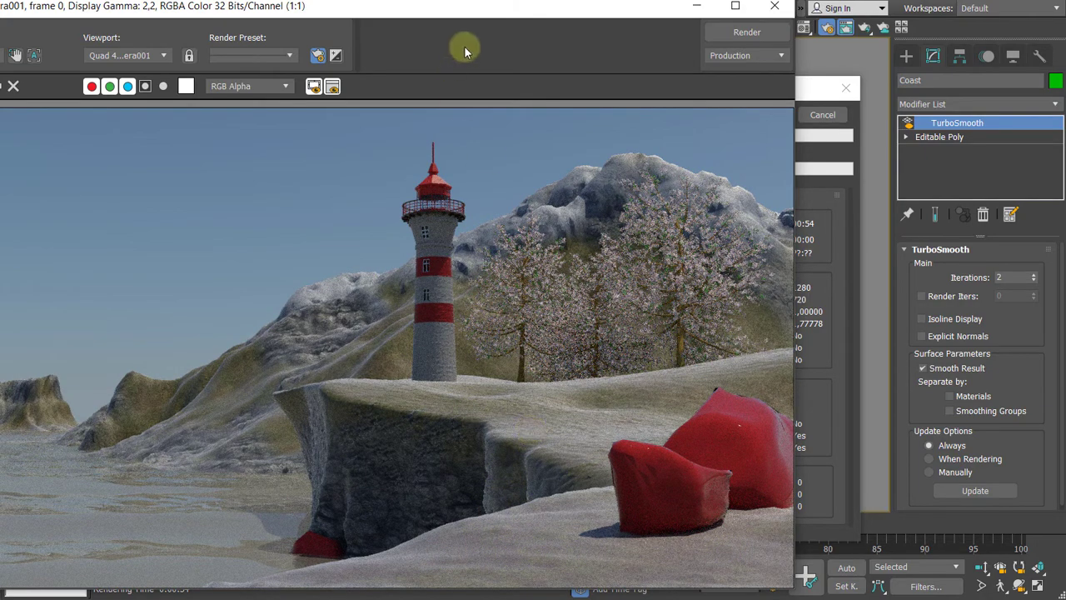
left_click_drag(495, 7, 562, 7)
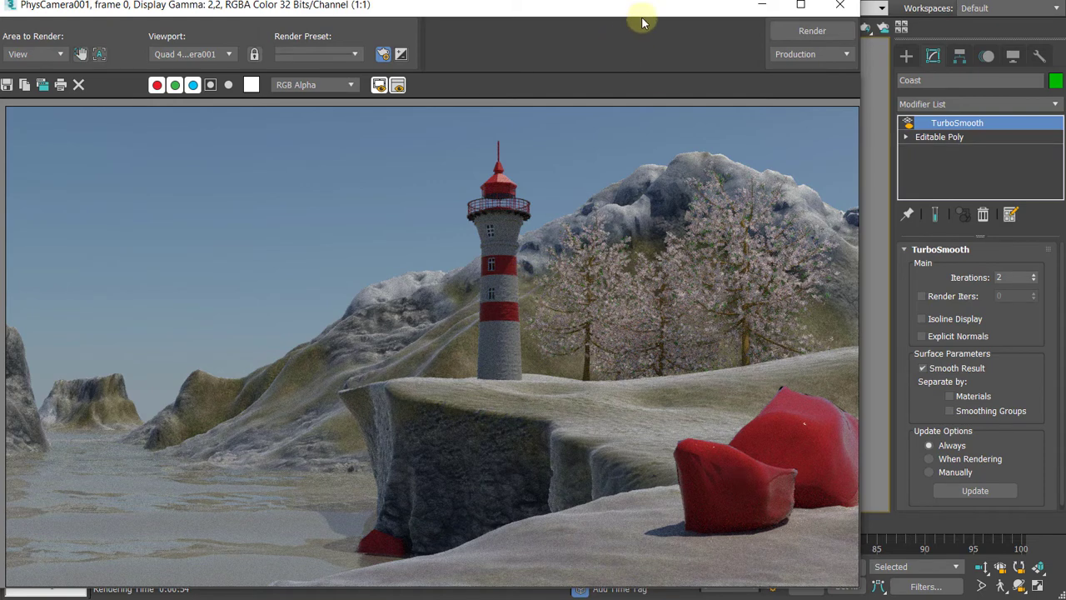
left_click_drag(641, 17, 406, 57)
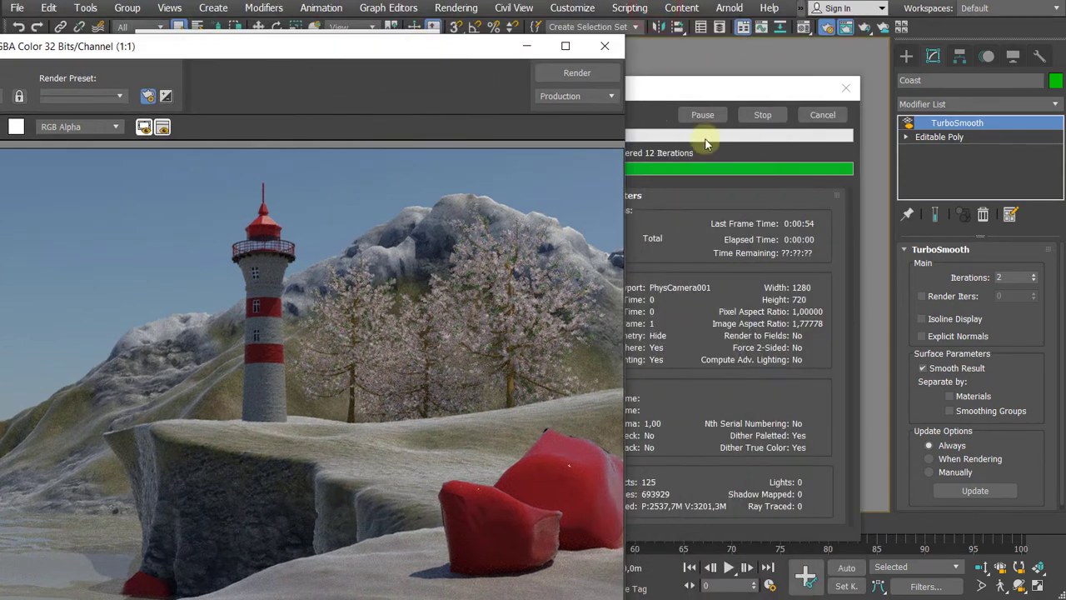
left_click(822, 116)
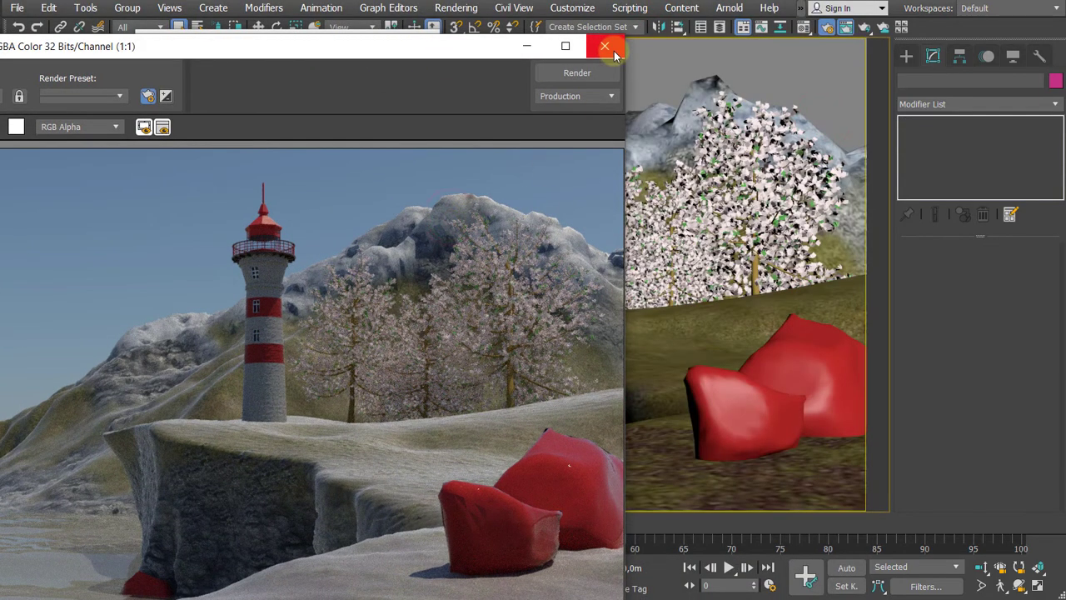
left_click_drag(441, 56, 704, 33)
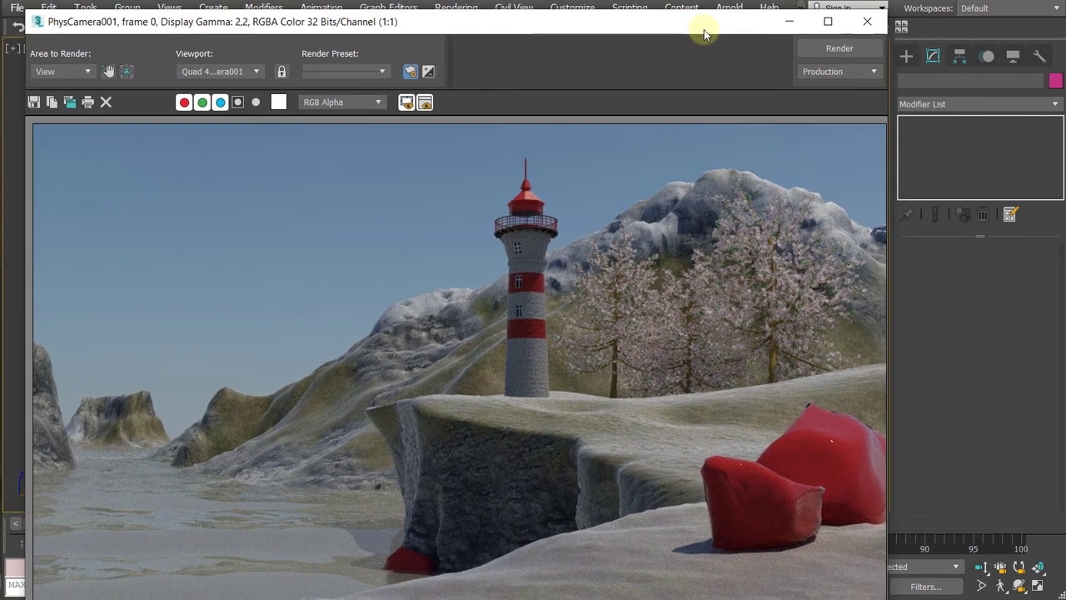
left_click(697, 263)
left_click_drag(697, 31, 658, 38)
left_click(829, 34)
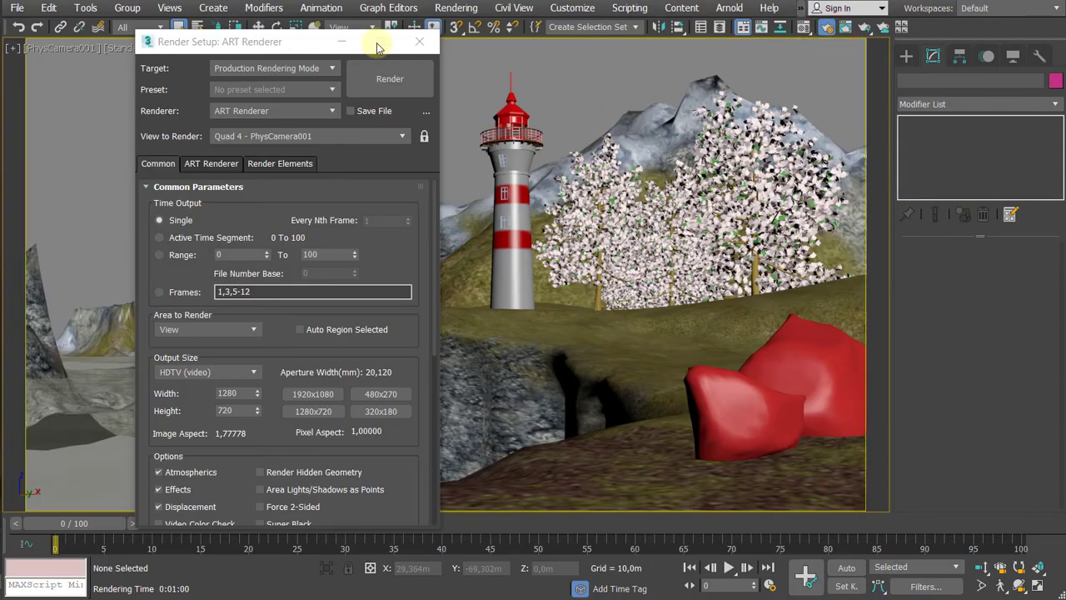
left_click(420, 42)
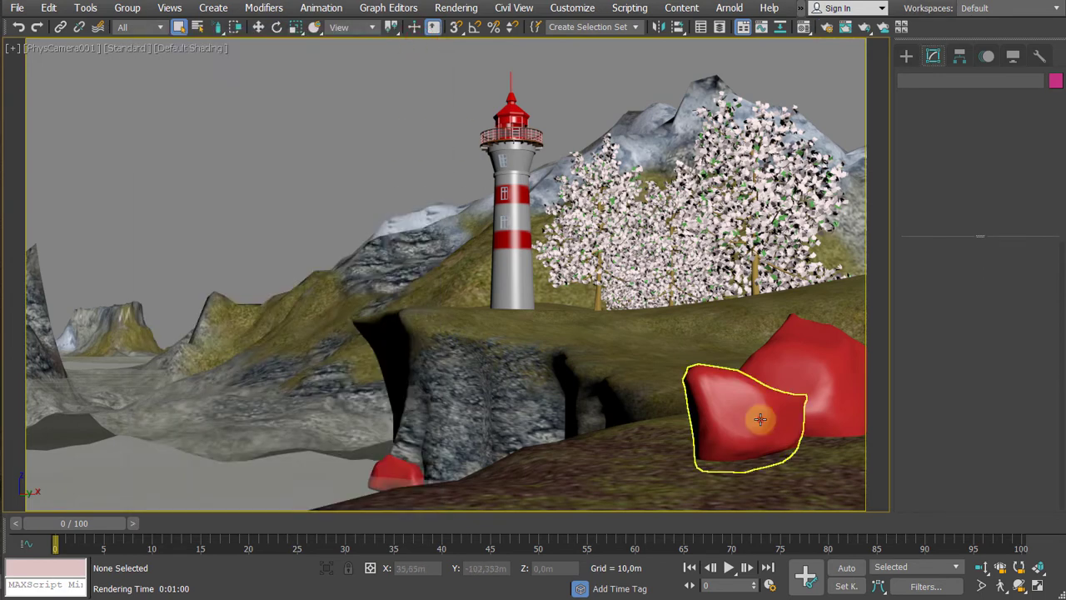
Step: Select the larger red rock, Rock_A_002, behind the foreground rock and isolate it in the perspective view
left_click(760, 420)
left_click(810, 353)
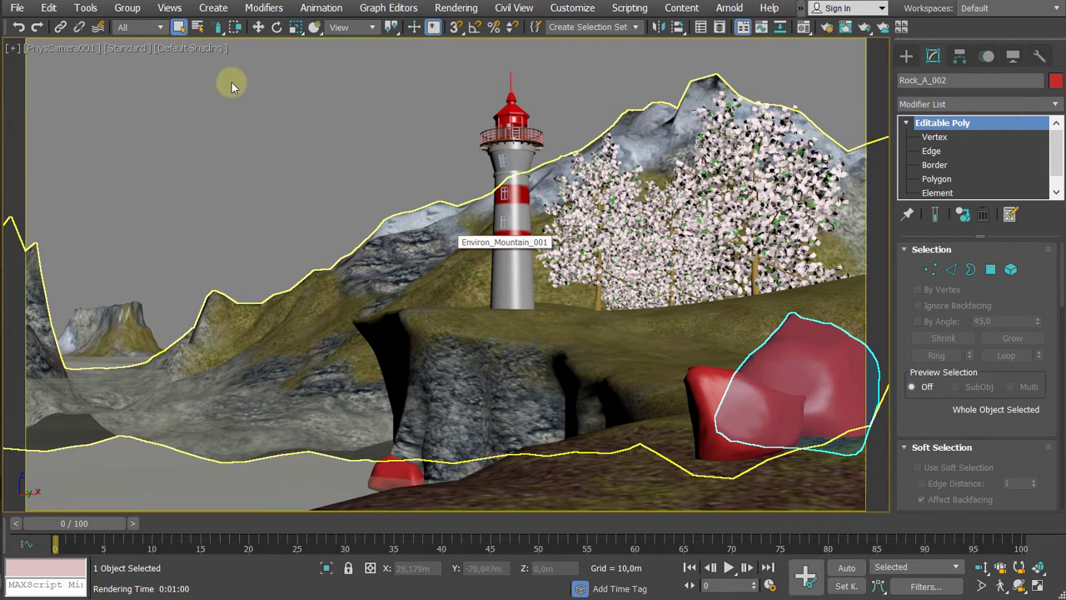
key("p")
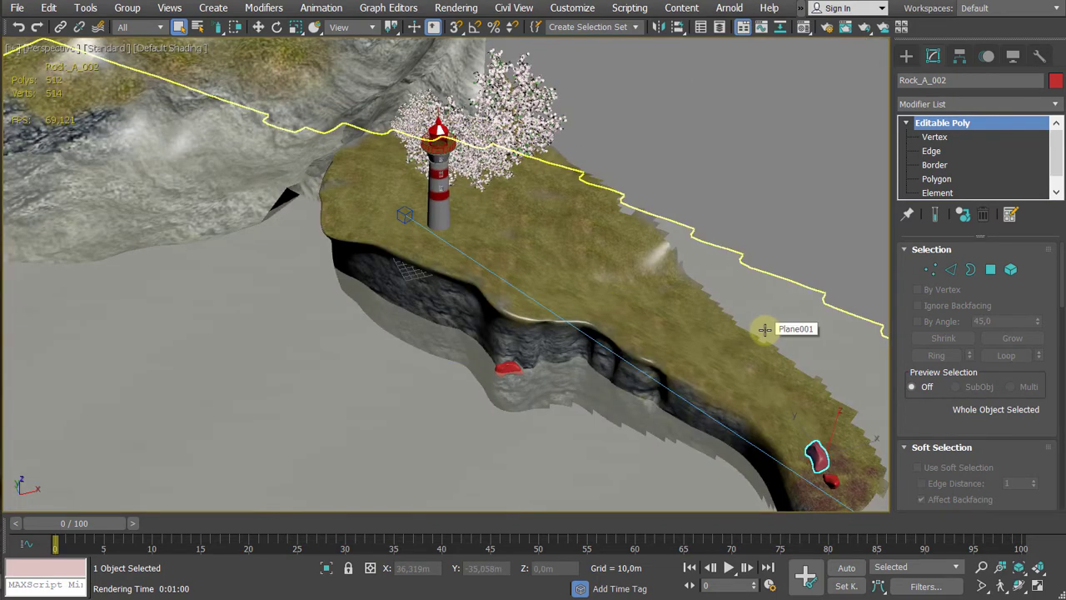
key("alt+q")
middle_click_drag(762, 328, 658, 305, "alt")
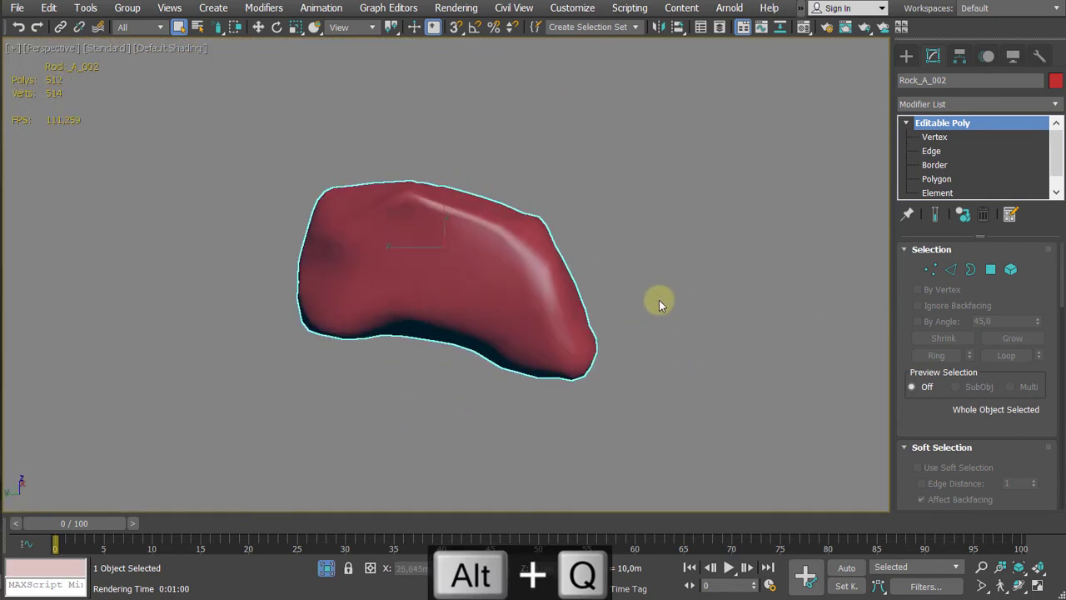
left_click(907, 123)
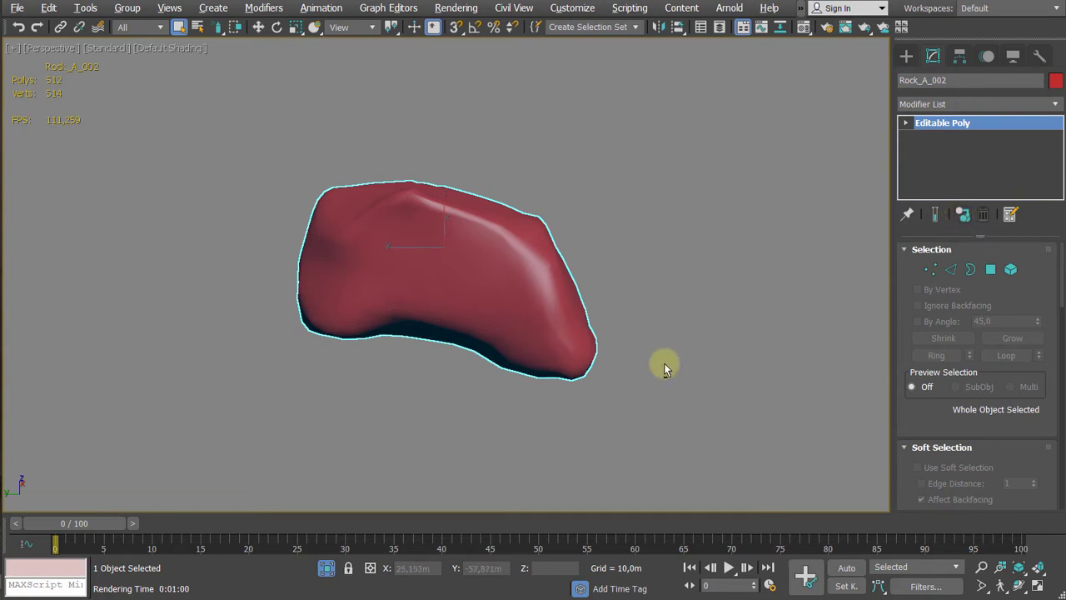
middle_click_drag(661, 364, 630, 379, "alt")
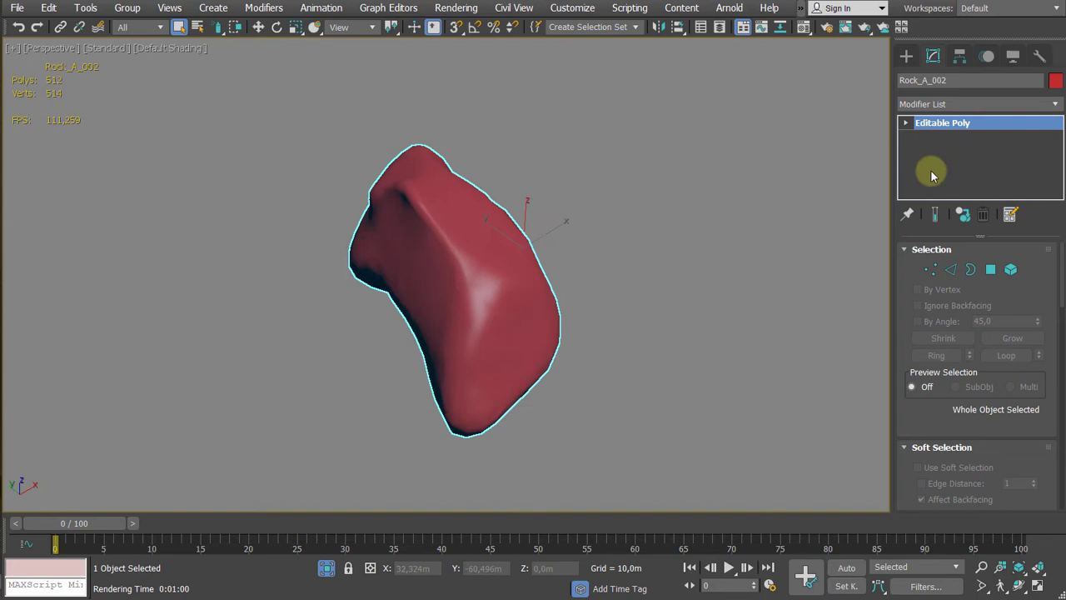
Step: Add an Unwrap UVW modifier to Rock_A_002 and inspect its existing map seams from several sides
left_click(958, 104)
scroll(950, 350, "down", 10)
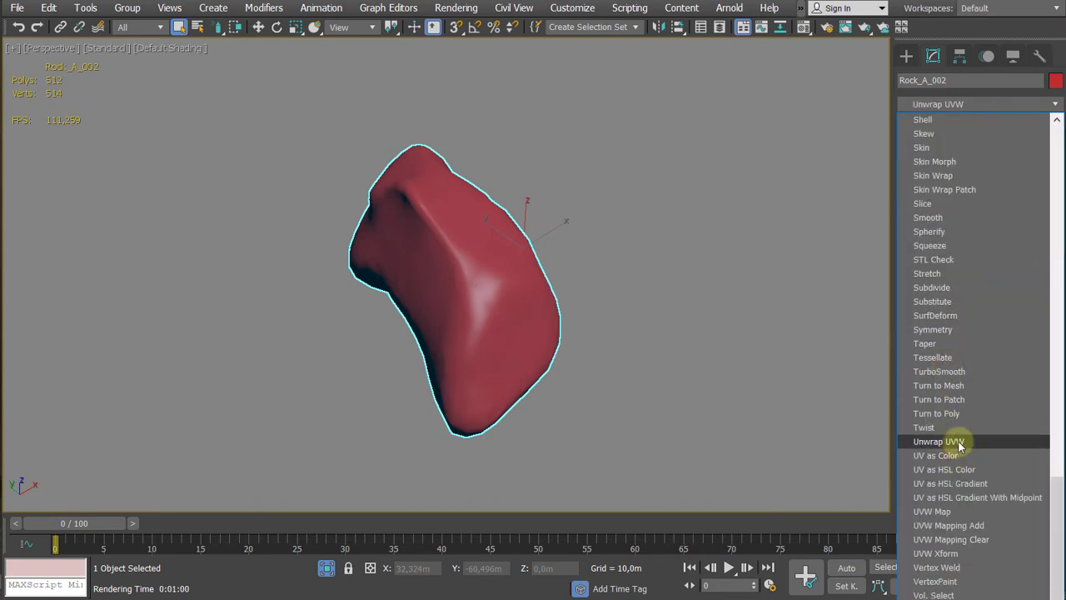
left_click(938, 441)
middle_click_drag(706, 329, 674, 321, "alt")
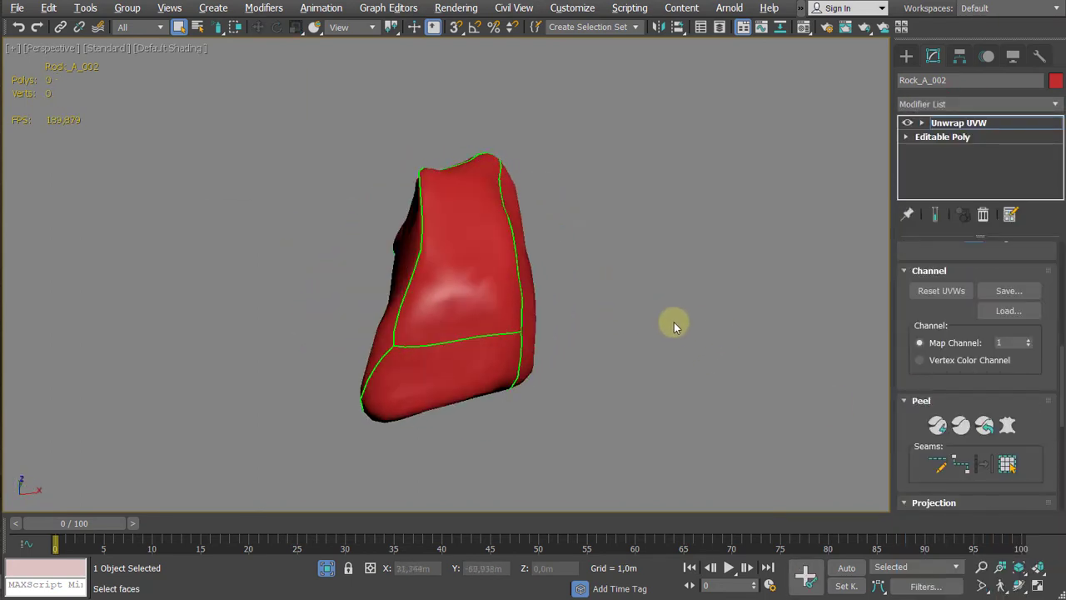
middle_click_drag(750, 218, 745, 266, "alt")
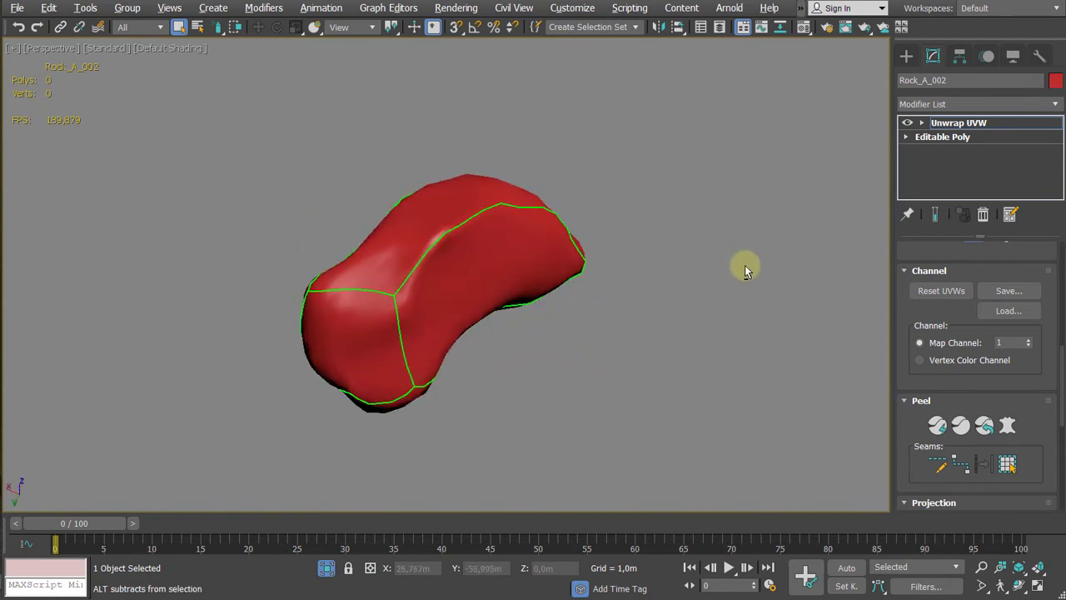
middle_click_drag(666, 240, 631, 214, "alt")
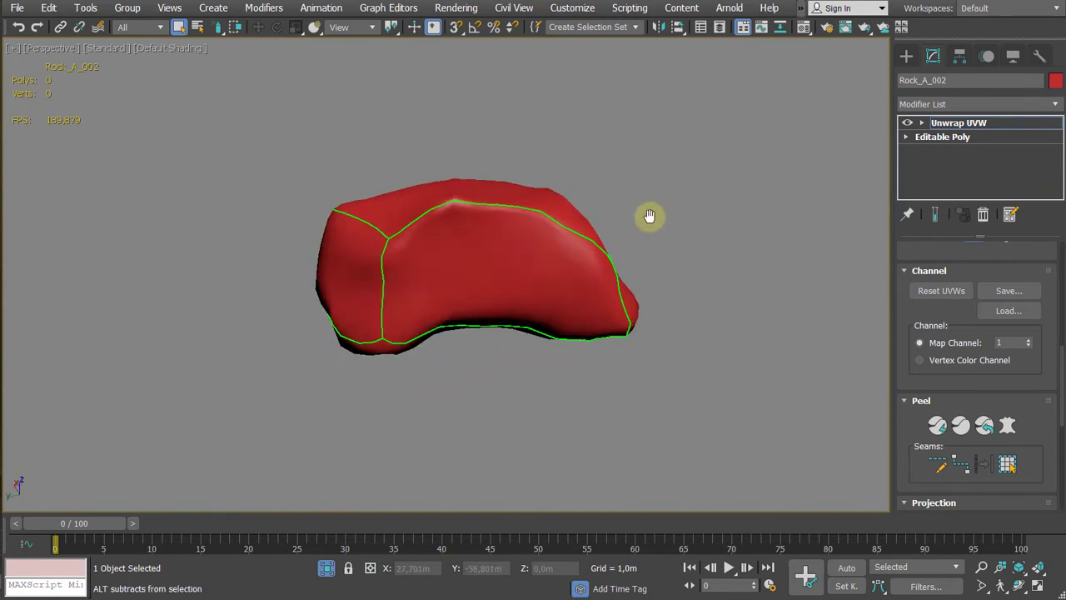
left_click(922, 124)
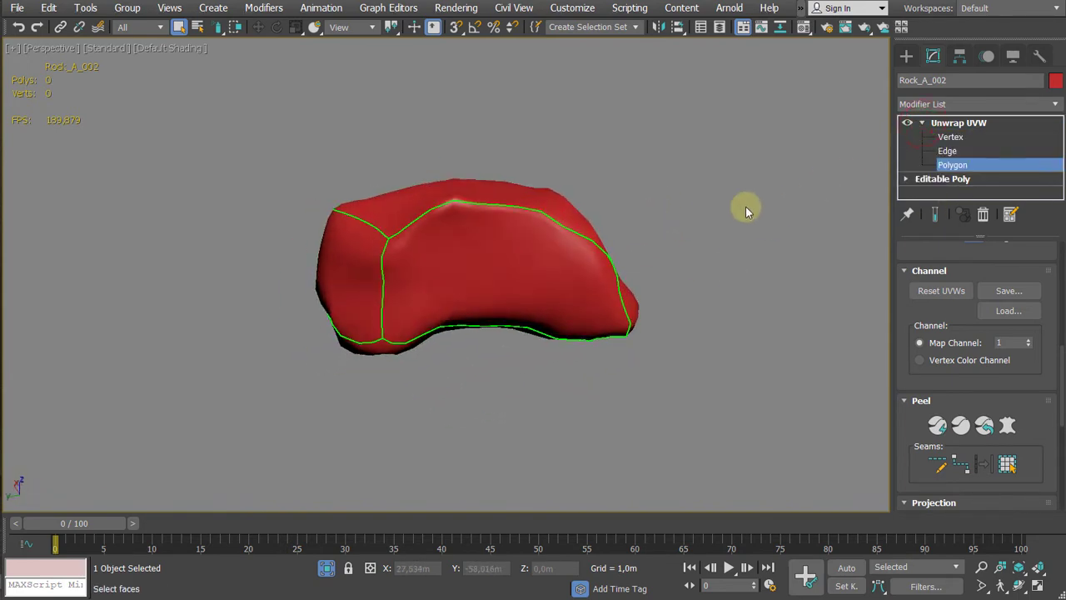
middle_click_drag(746, 210, 386, 224, "alt")
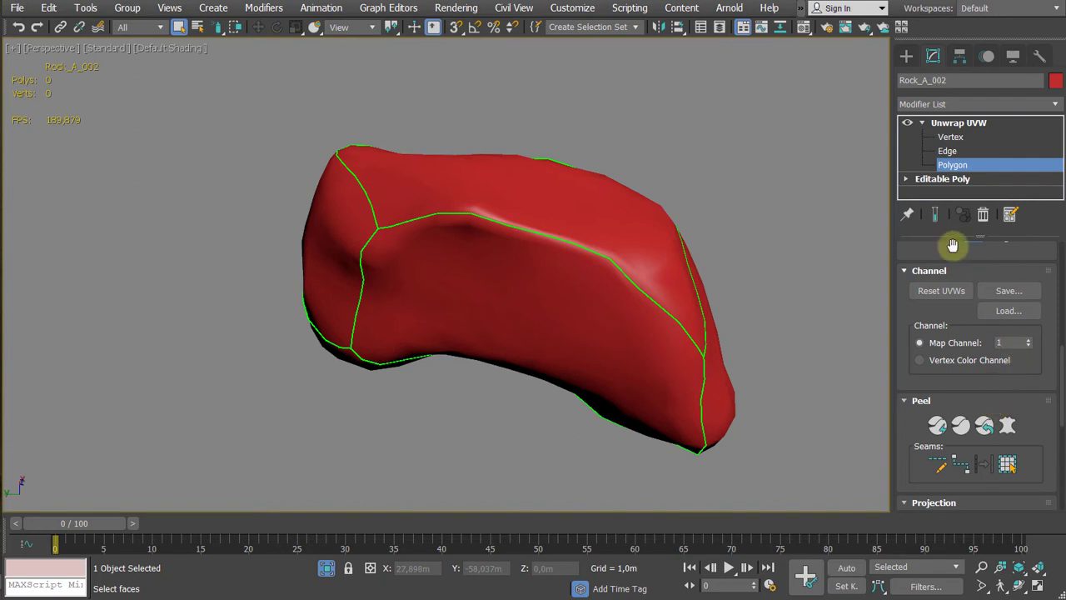
Step: Open the UV editor for the rock with its whole UV layout and the 3D rock in view
scroll(978, 283, "up", 4)
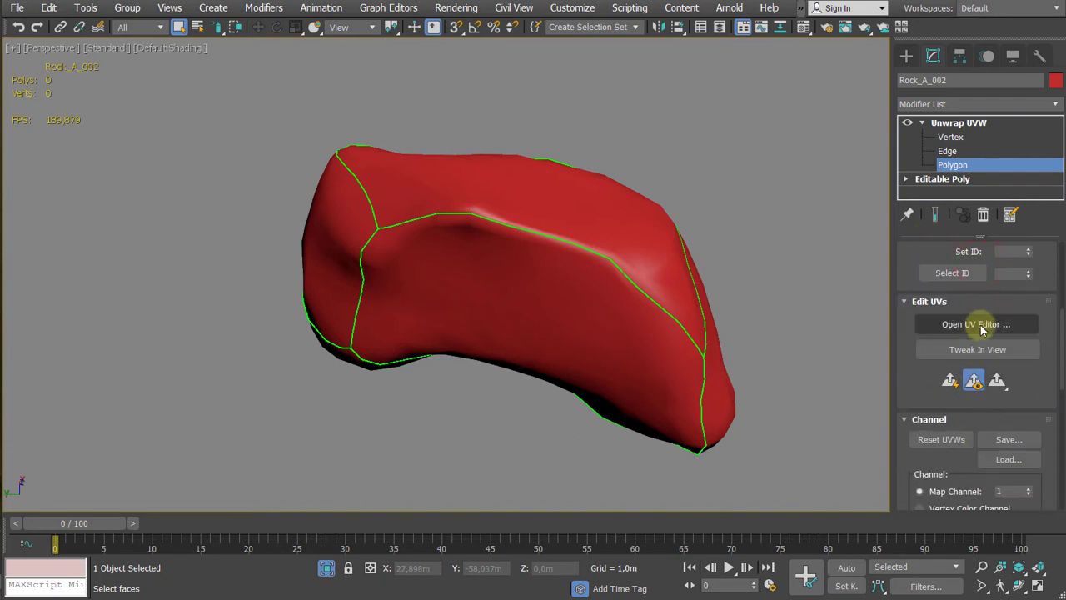
left_click(981, 326)
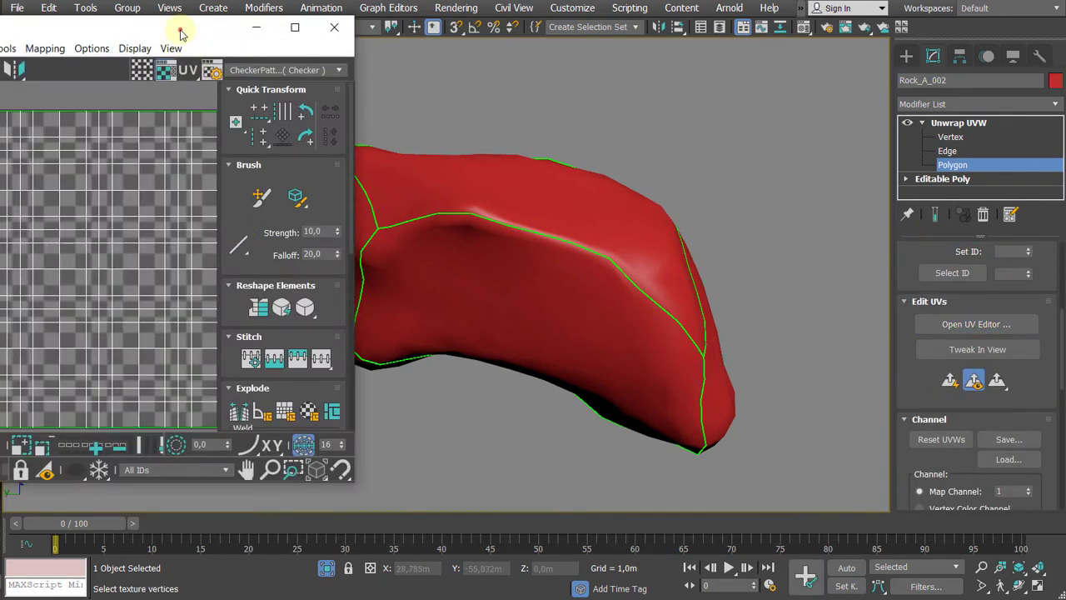
left_click_drag(181, 34, 440, 53)
middle_click_drag(275, 250, 253, 242)
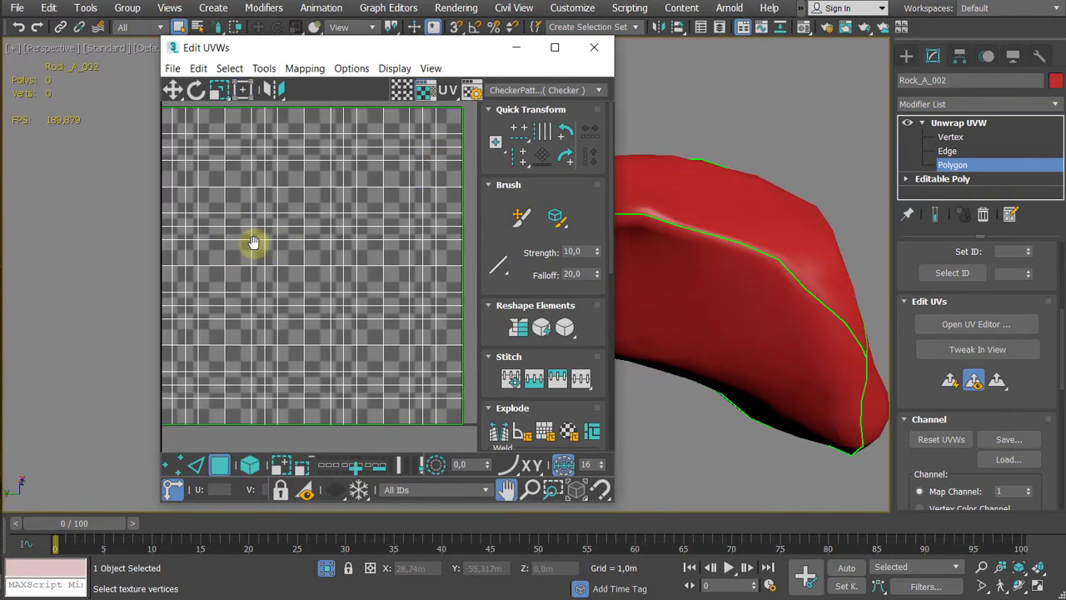
scroll(254, 243, "down", 3)
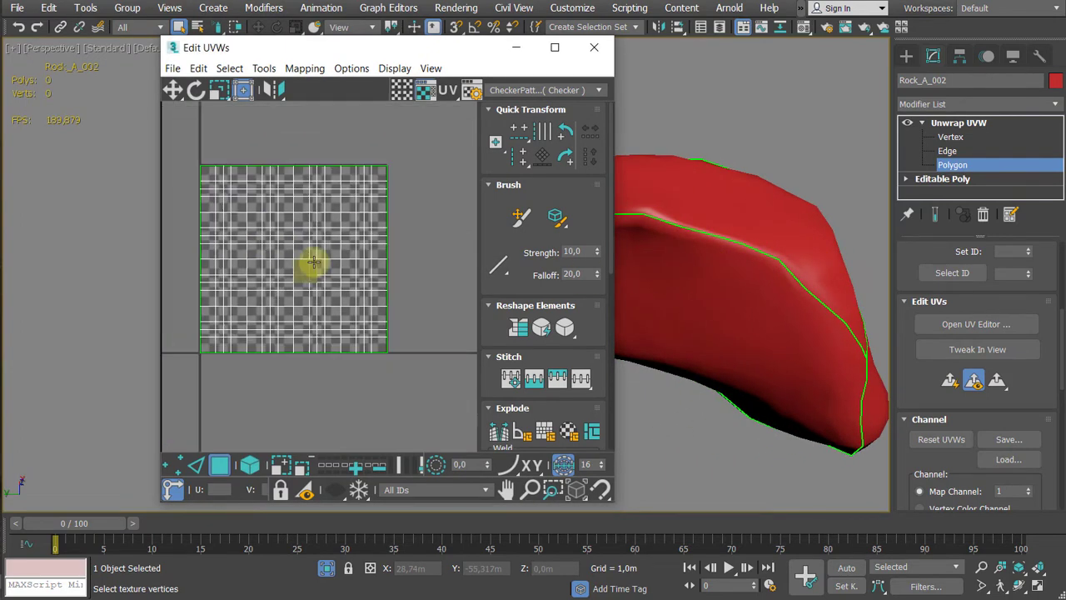
Step: Select one of the overlapping square UV elements and move it out beside the UV tile
left_click(249, 467)
left_click(297, 247)
scroll(307, 254, "down", 2)
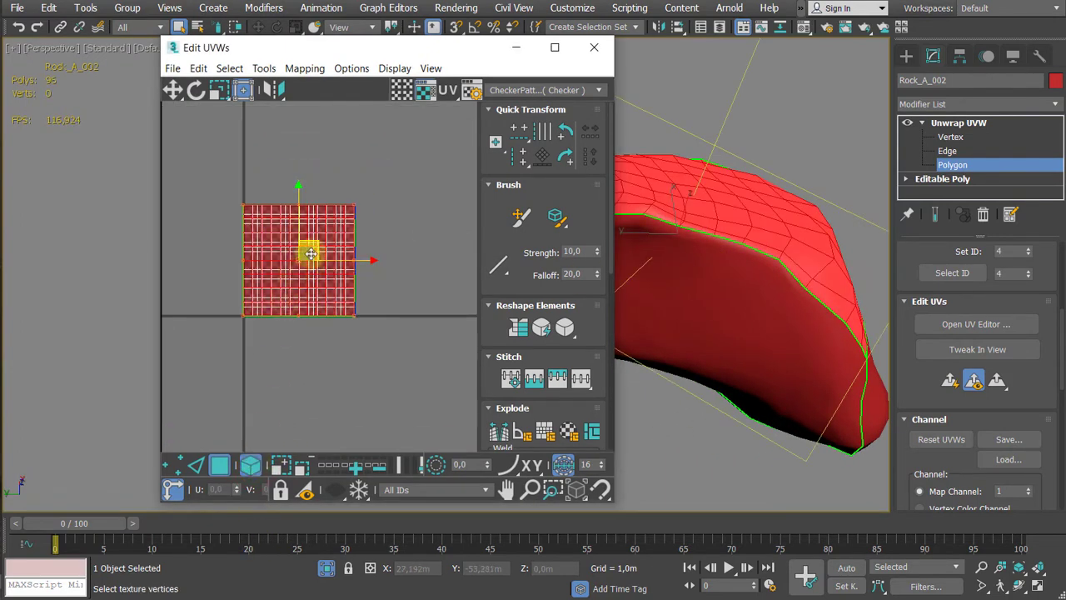
left_click_drag(311, 254, 456, 237)
middle_click_drag(414, 283, 262, 294)
scroll(263, 294, "down", 2)
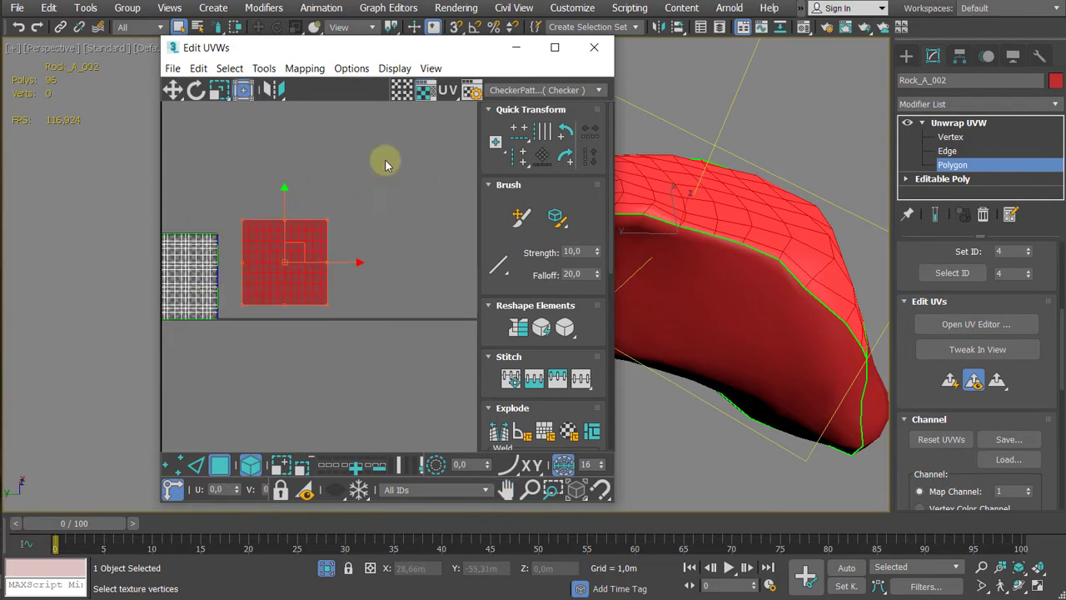
middle_click_drag(382, 306, 454, 297)
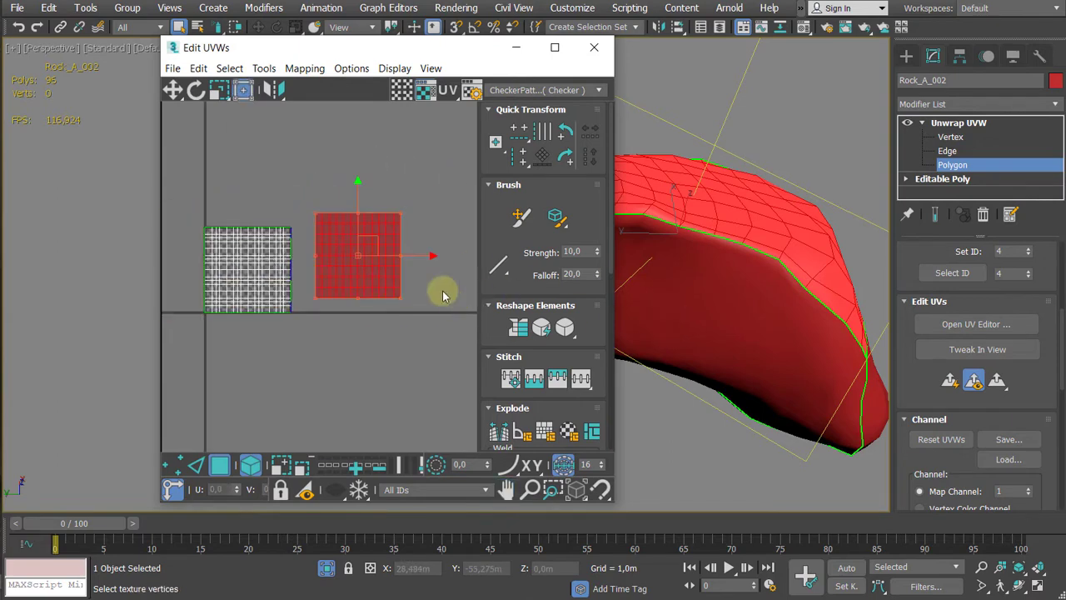
Step: Select all of the rock's UV polygons, flatten them together with Quick Planar Map, and clear the selection
left_click(249, 467)
left_click(363, 368)
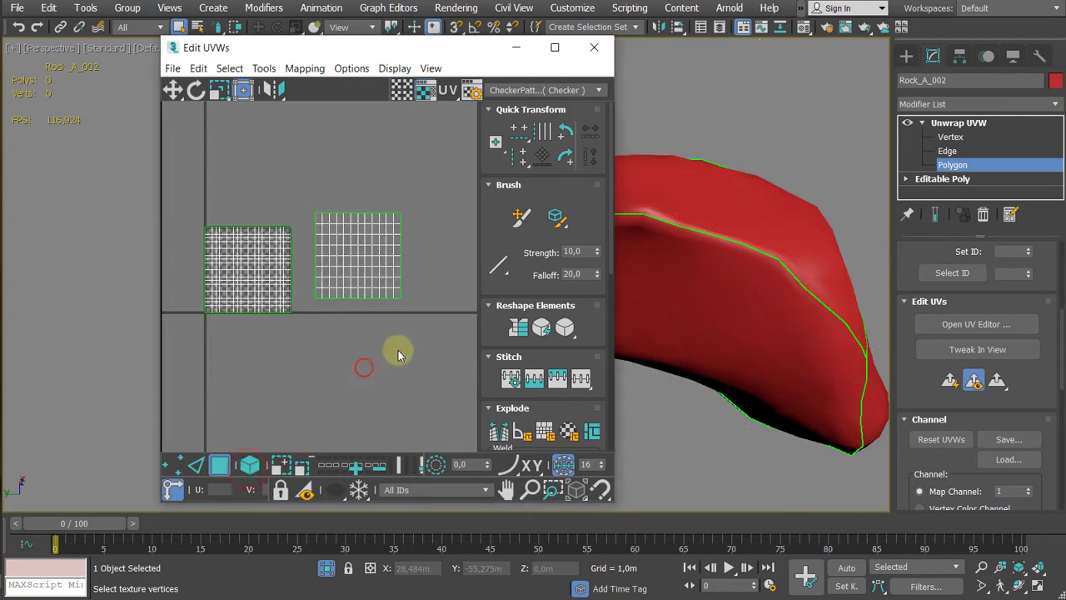
left_click_drag(430, 167, 134, 361)
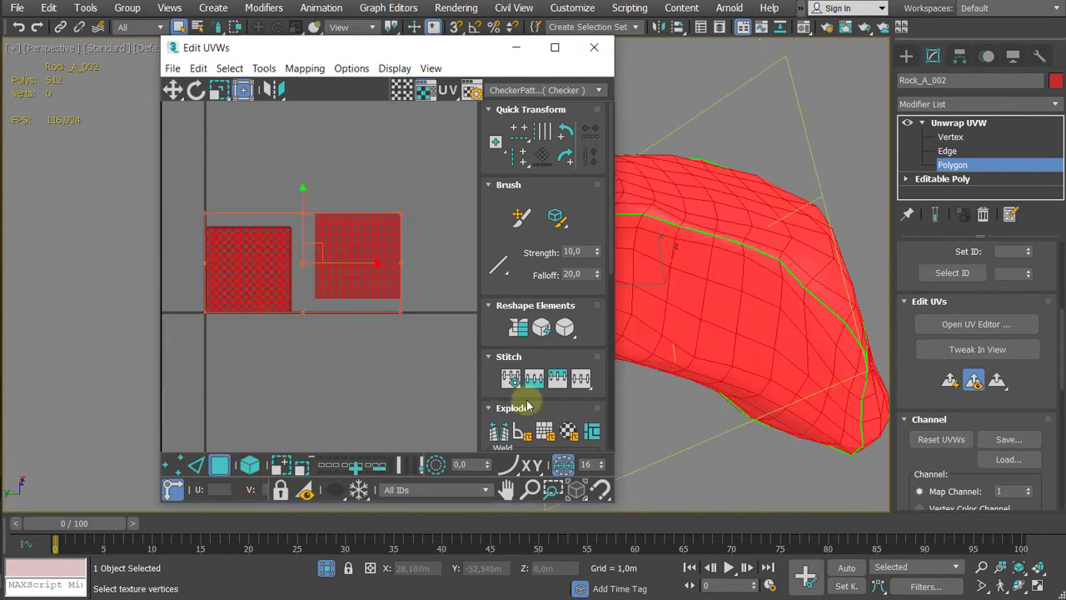
left_click(953, 387)
middle_click_drag(409, 288, 323, 289)
middle_click_drag(766, 319, 812, 267, "alt")
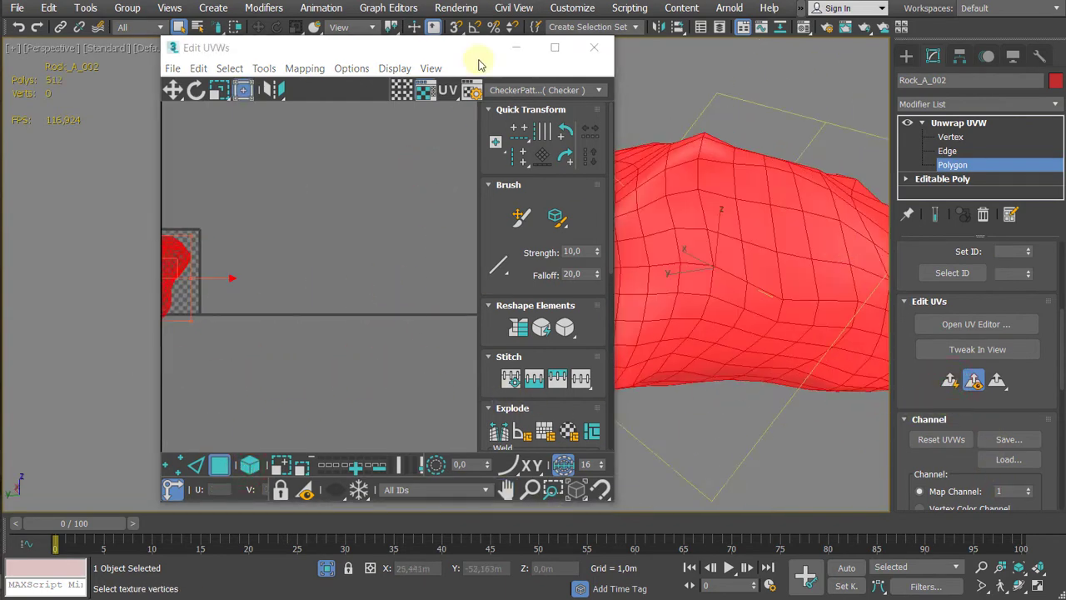
middle_click_drag(240, 274, 334, 278)
left_click_drag(483, 52, 313, 64)
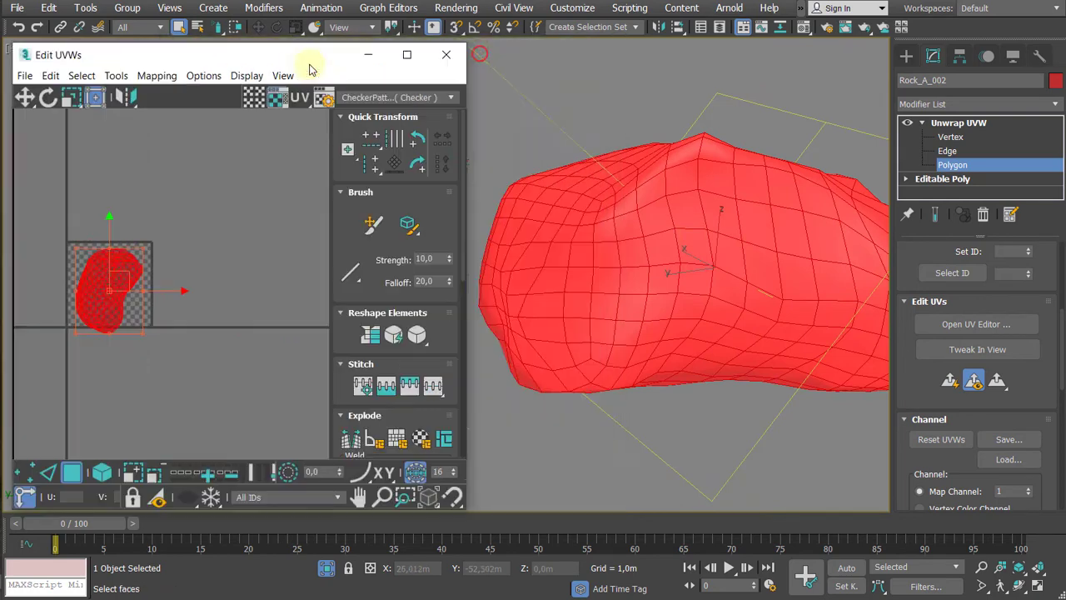
middle_click_drag(579, 224, 513, 258)
scroll(667, 255, "down", 3)
middle_click_drag(667, 255, 676, 277, "alt")
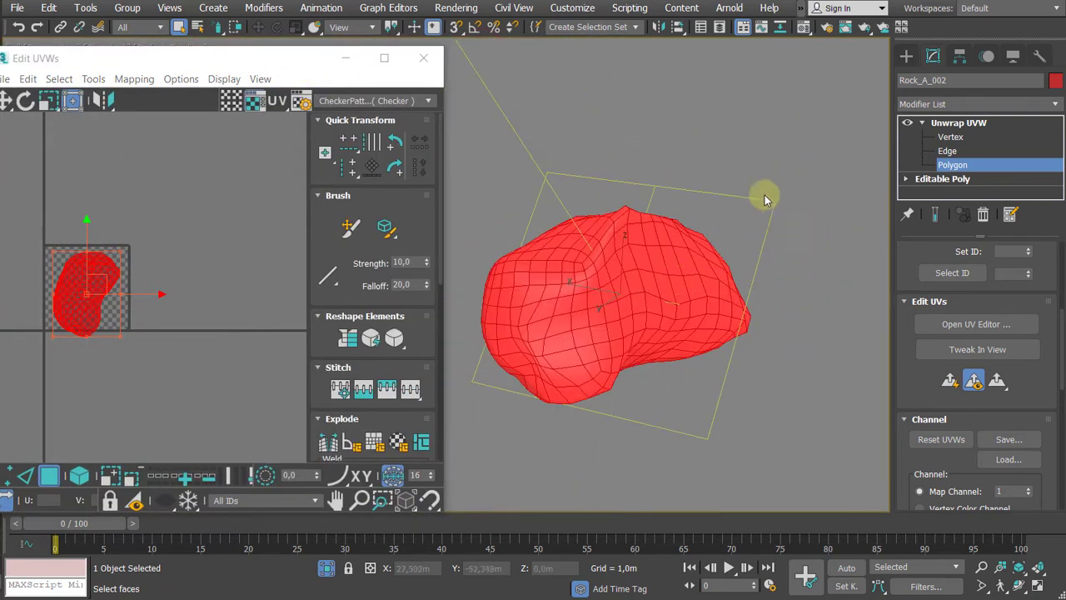
left_click(739, 149)
Step: Display the rock's edges and lay the first point-to-point seam along the lower edge of its rounded end
scroll(967, 390, "down", 4)
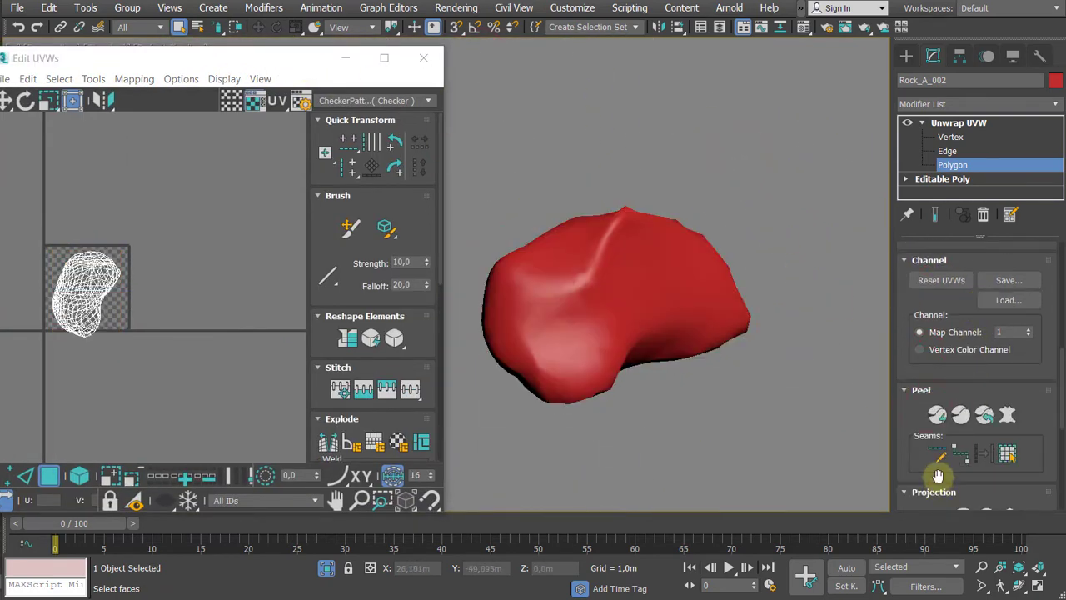
key("F4")
middle_click_drag(709, 408, 685, 302, "alt")
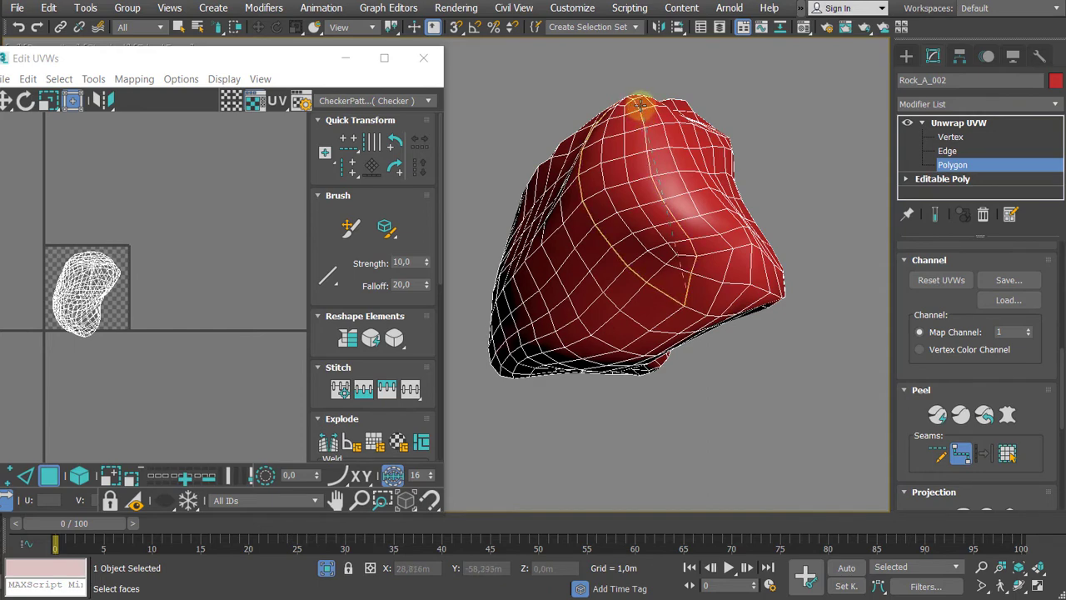
middle_click_drag(638, 104, 647, 181, "alt")
middle_click_drag(541, 340, 618, 283, "alt")
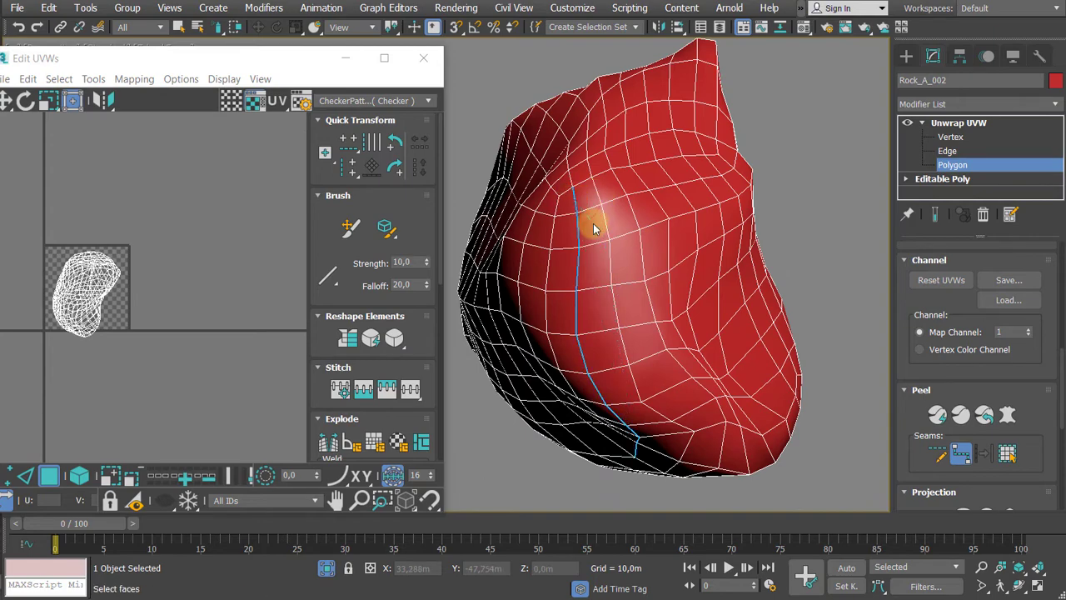
mouse_move(594, 229)
middle_mouse_down("alt")
mouse_move(671, 214)
mouse_move(793, 245)
mouse_move(691, 274)
mouse_move(737, 271)
mouse_move(630, 262)
mouse_move(633, 175)
mouse_move(683, 174)
mouse_move(657, 174)
mouse_move(659, 165)
mouse_move(720, 185)
middle_mouse_up("alt")
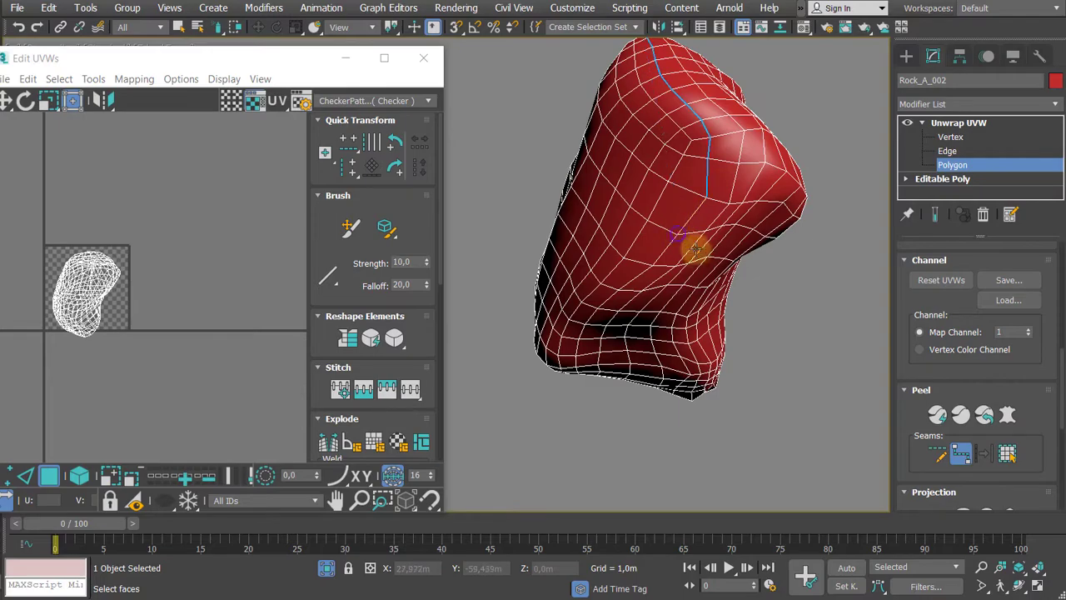
middle_click_drag(695, 247, 666, 371, "alt")
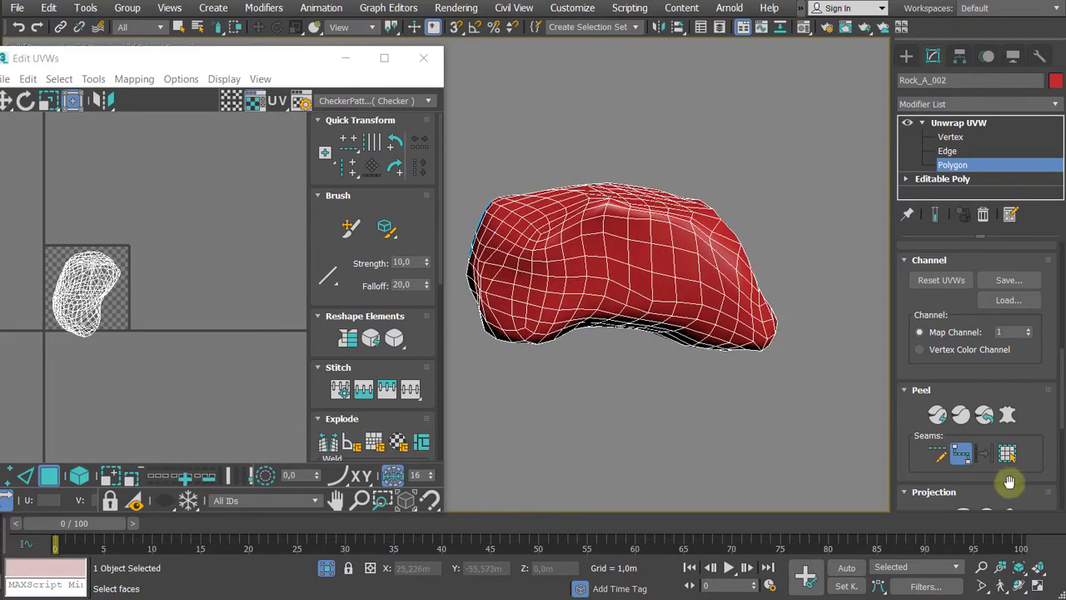
Step: Extend the point-to-point seam lengthwise along the lower edge of the rock's concave side
middle_click_drag(773, 389, 655, 205, "alt")
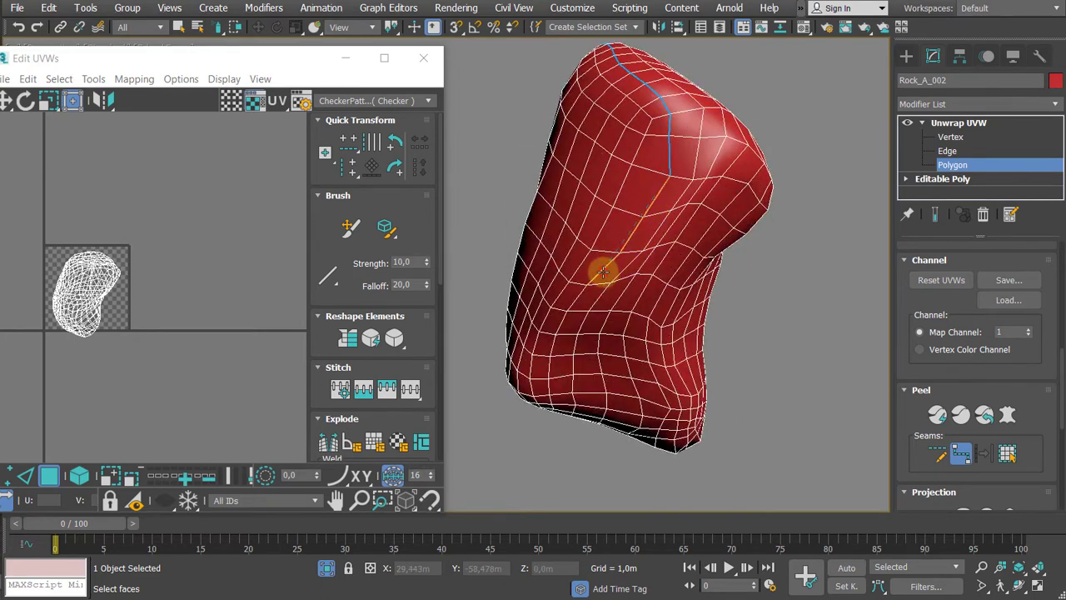
middle_click_drag(602, 271, 635, 359, "alt")
scroll(635, 359, "up", 3)
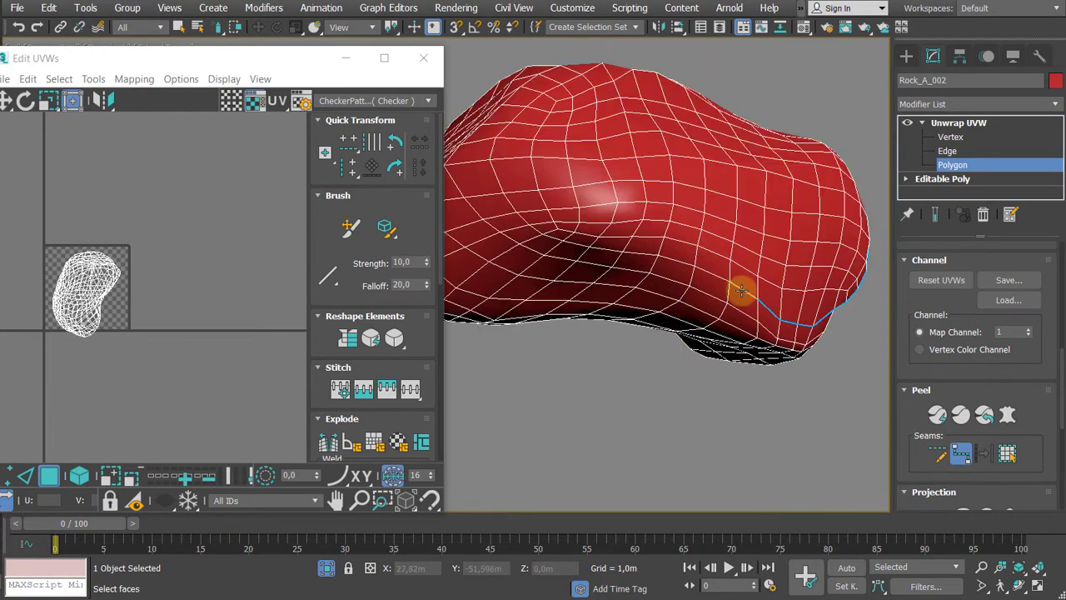
left_click(718, 284)
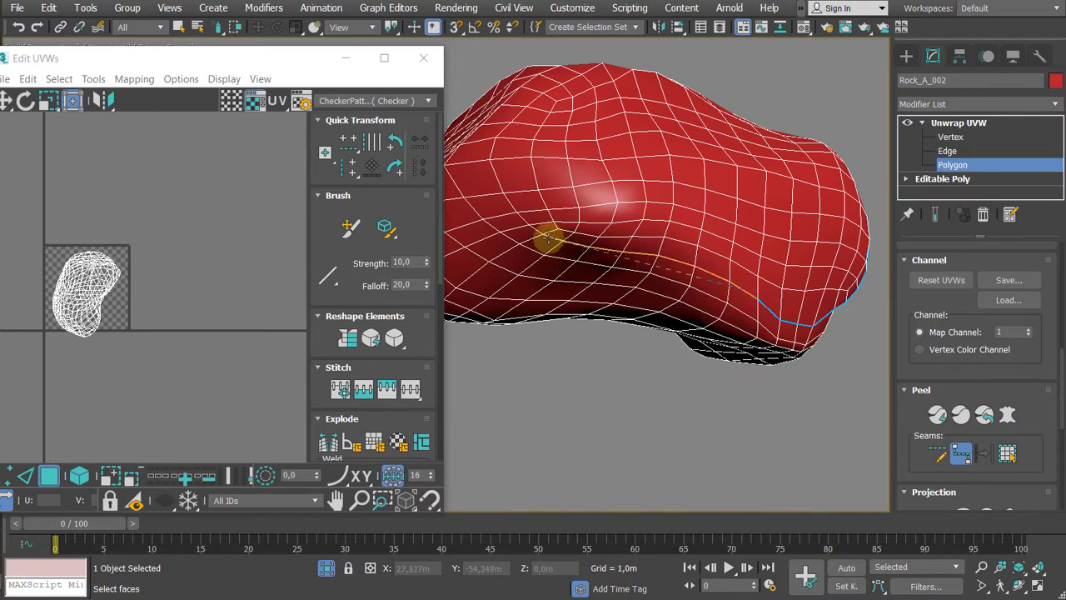
left_click(548, 238)
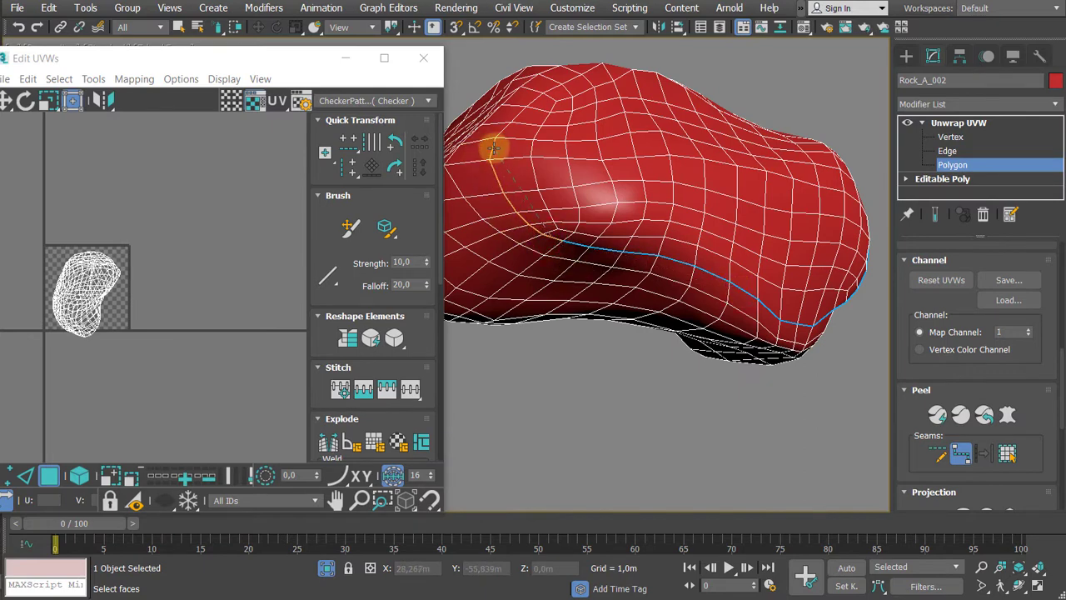
left_click(494, 148)
Step: Branch cross seams off the lengthwise seam, running up and over the rock near each of its two ends
middle_click_drag(585, 87, 700, 205, "alt")
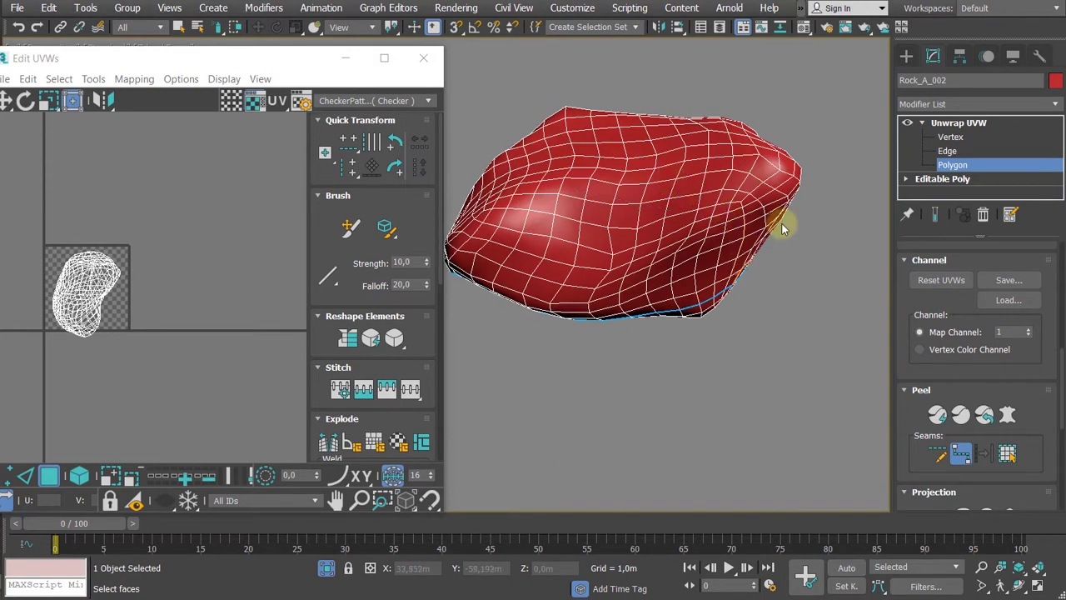
middle_click_drag(783, 228, 702, 229, "alt")
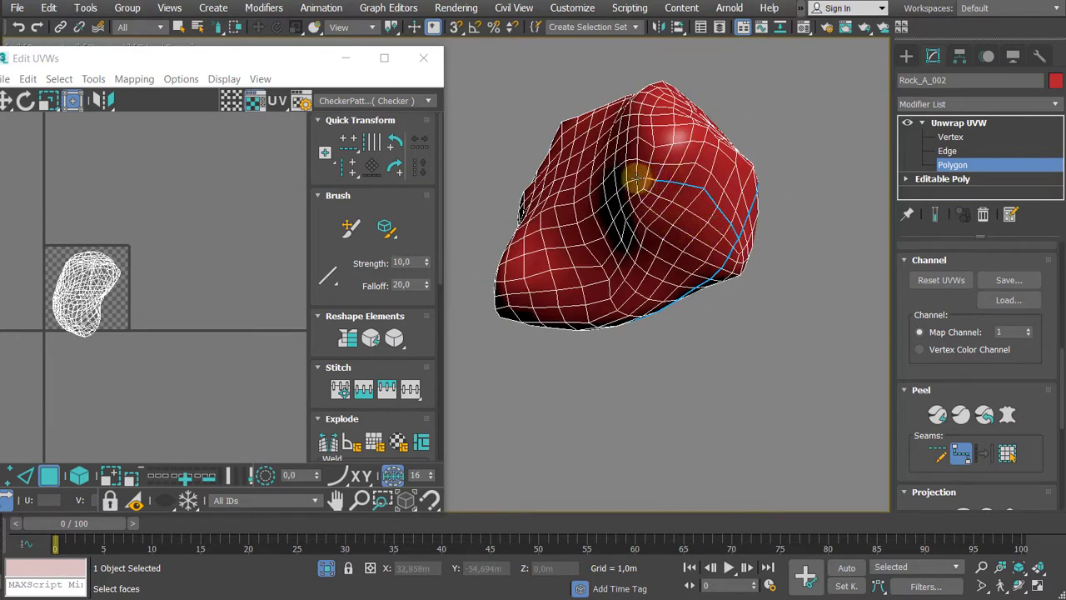
middle_click_drag(637, 170, 645, 285, "alt")
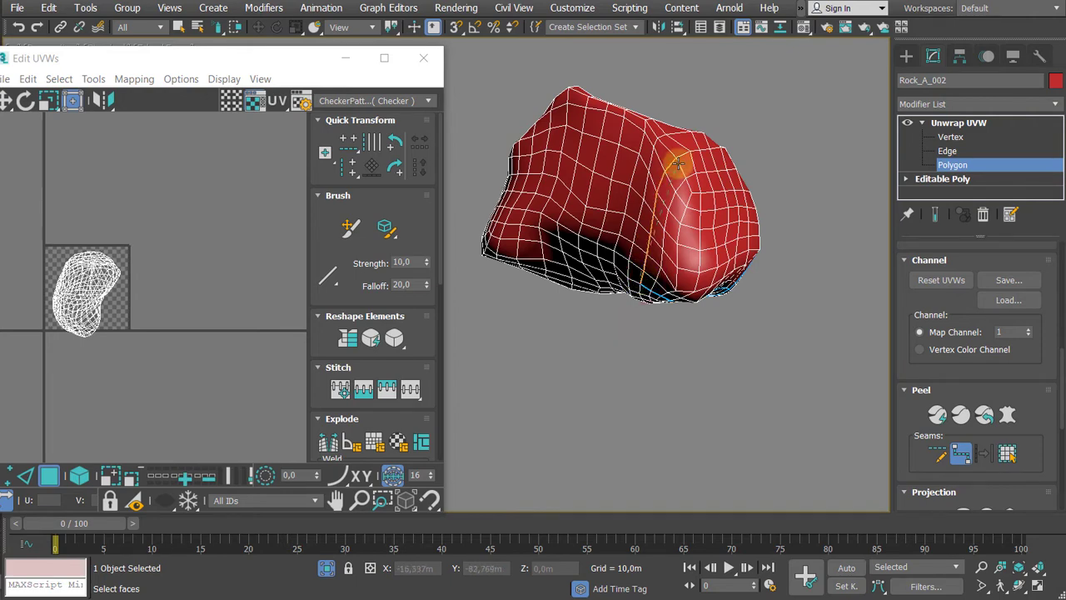
middle_click_drag(681, 156, 590, 132, "alt")
middle_click_drag(586, 263, 629, 208, "alt")
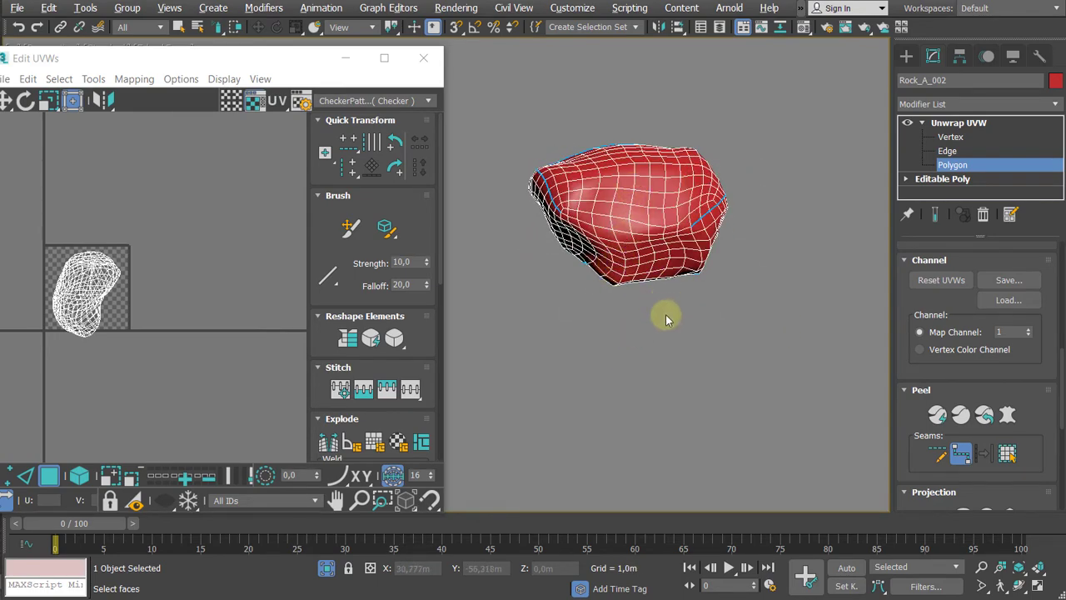
Step: Check the new seams from several sides of the rock and end point-to-point seam editing
middle_click_drag(666, 319, 640, 169, "alt")
middle_click_drag(612, 264, 655, 167, "alt")
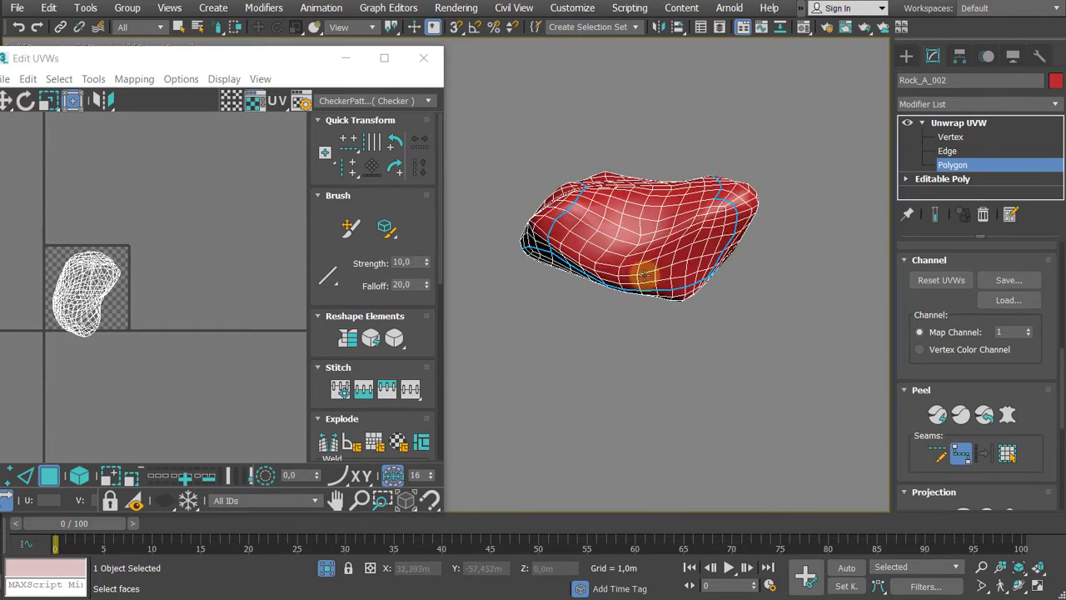
middle_click_drag(645, 276, 650, 127, "alt")
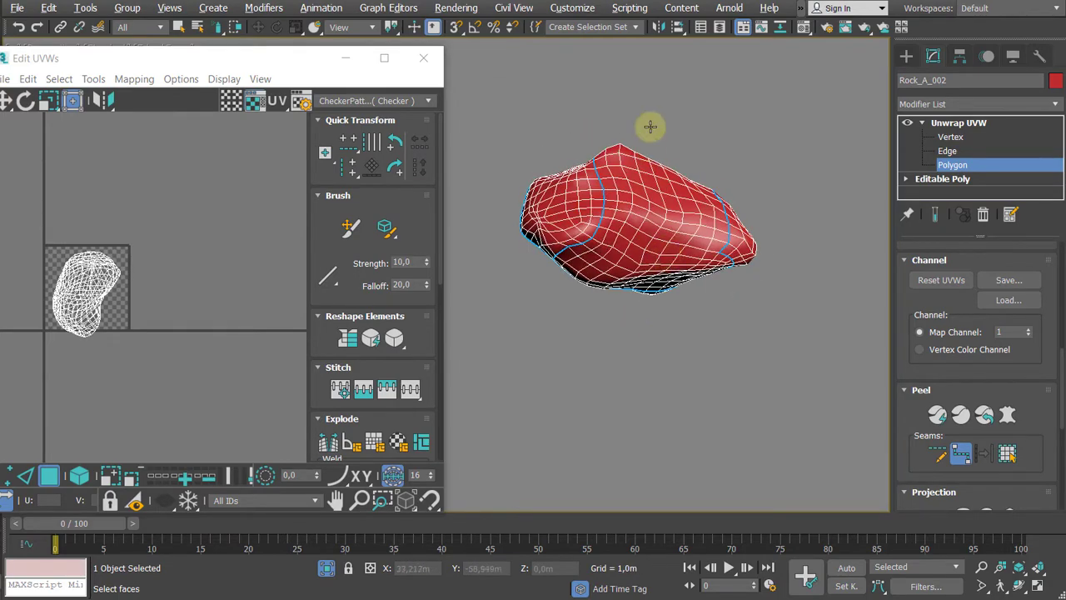
middle_click_drag(735, 133, 710, 195, "alt")
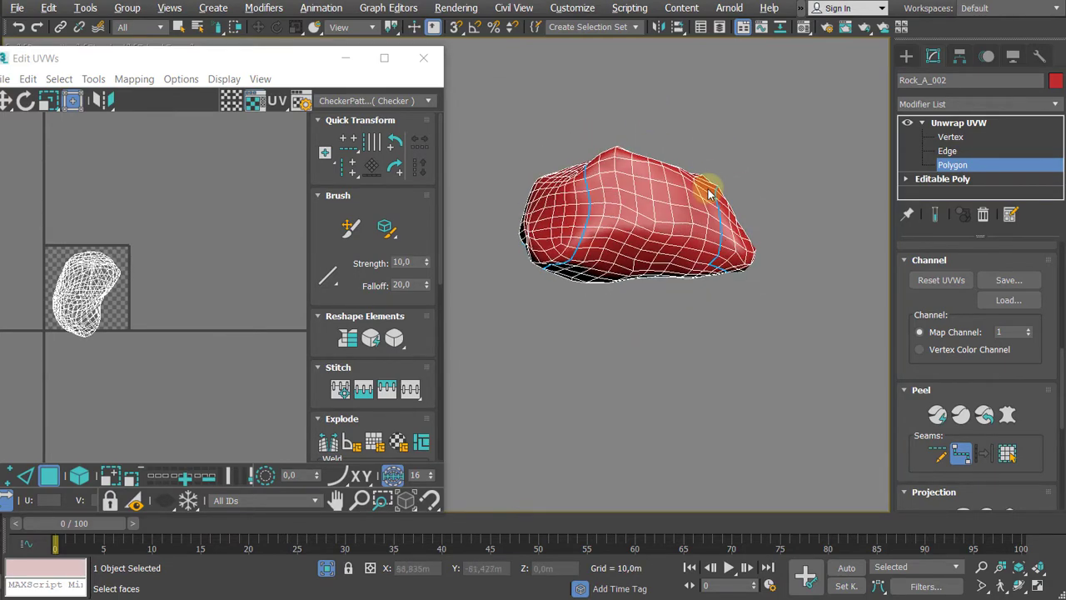
right_click(615, 363)
middle_click_drag(668, 367, 672, 396)
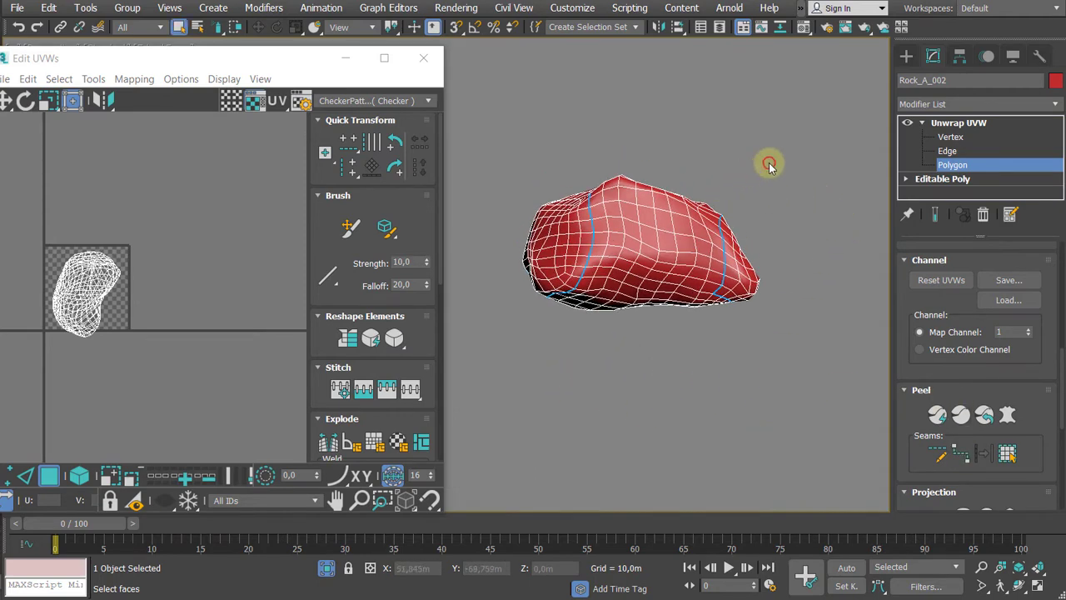
Step: Switch to a rectangular selection region and try to select all of the rock's polygons with it
key("ctrl+a")
left_click(836, 126)
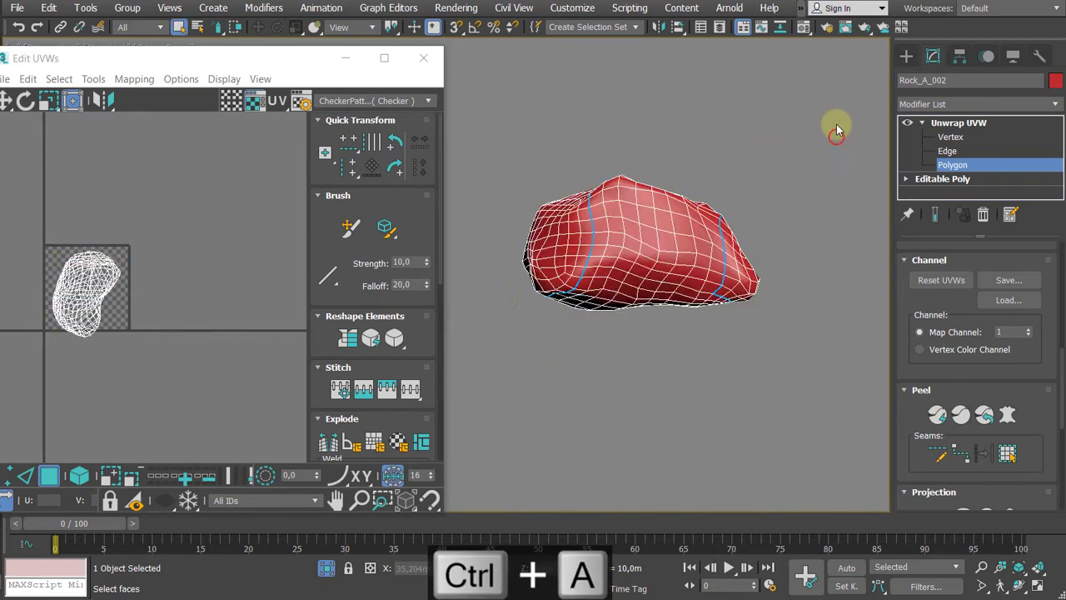
left_click(638, 238)
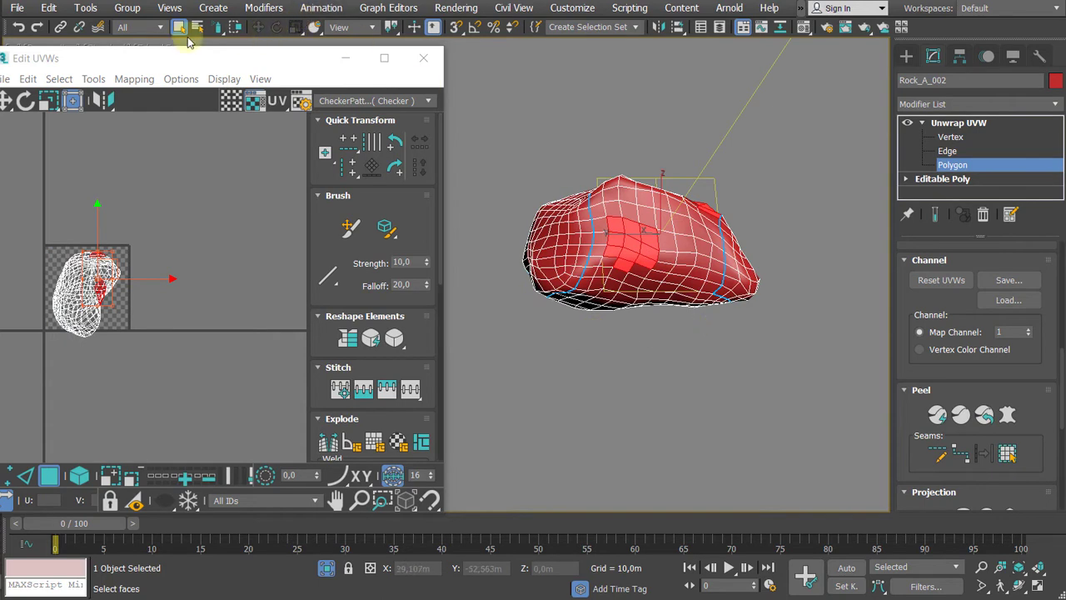
left_click_drag(224, 31, 217, 26)
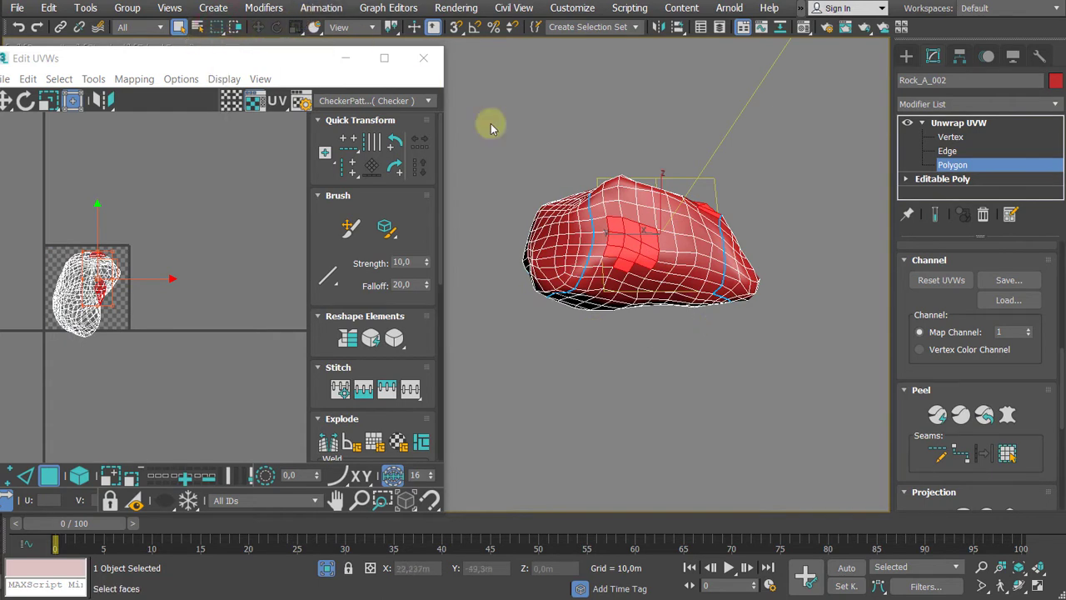
left_click(608, 120)
left_click_drag(796, 150, 568, 400)
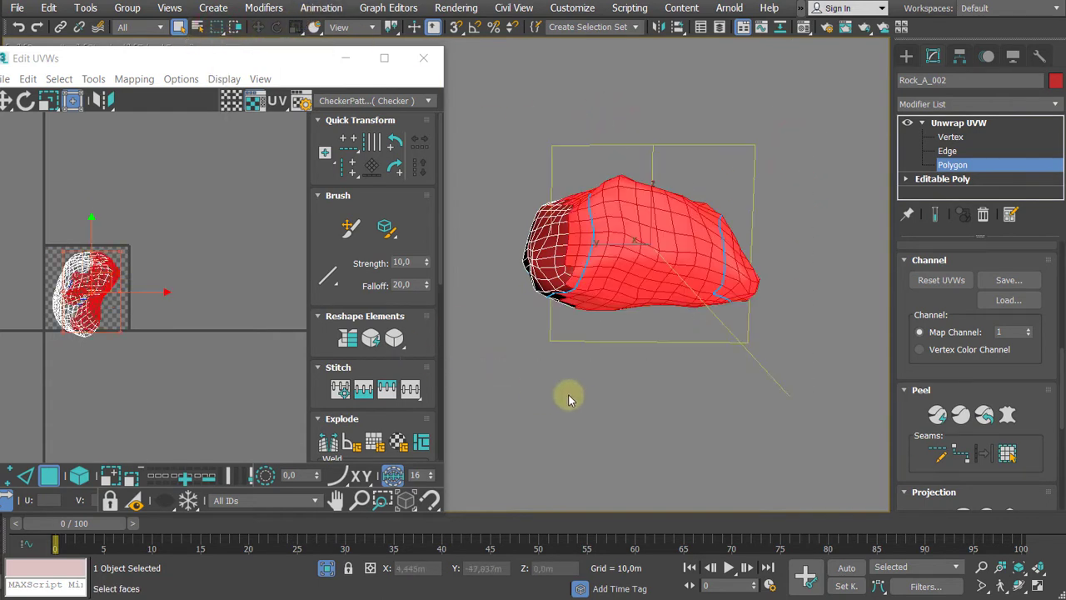
Step: Turn off Ignore Backfacing and select all of the rock's polygons
middle_click_drag(815, 312, 778, 424, "alt")
scroll(990, 333, "up", 5)
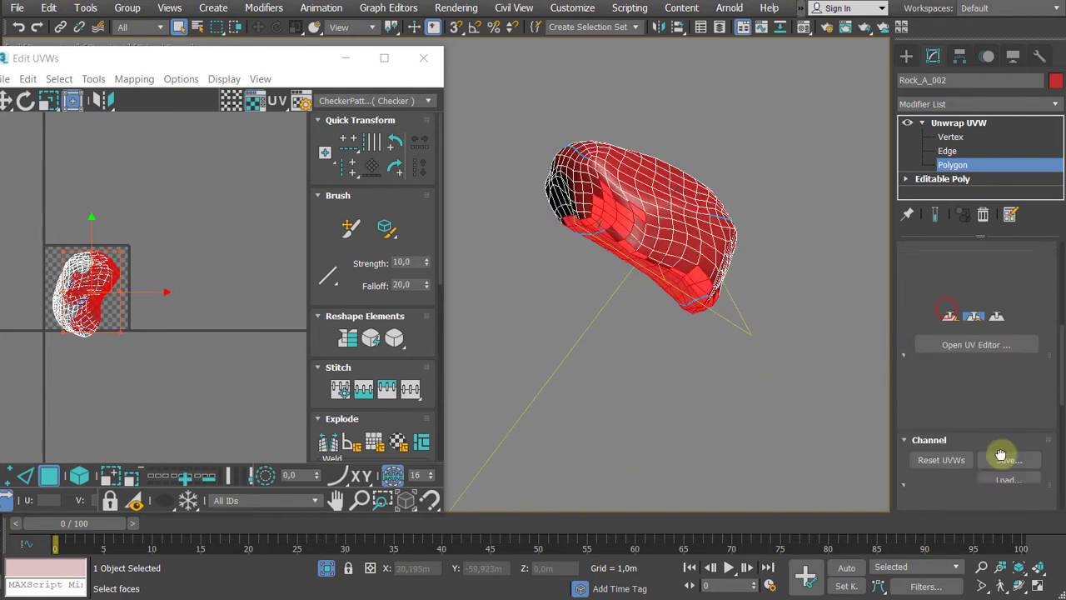
scroll(989, 318, "up", 4)
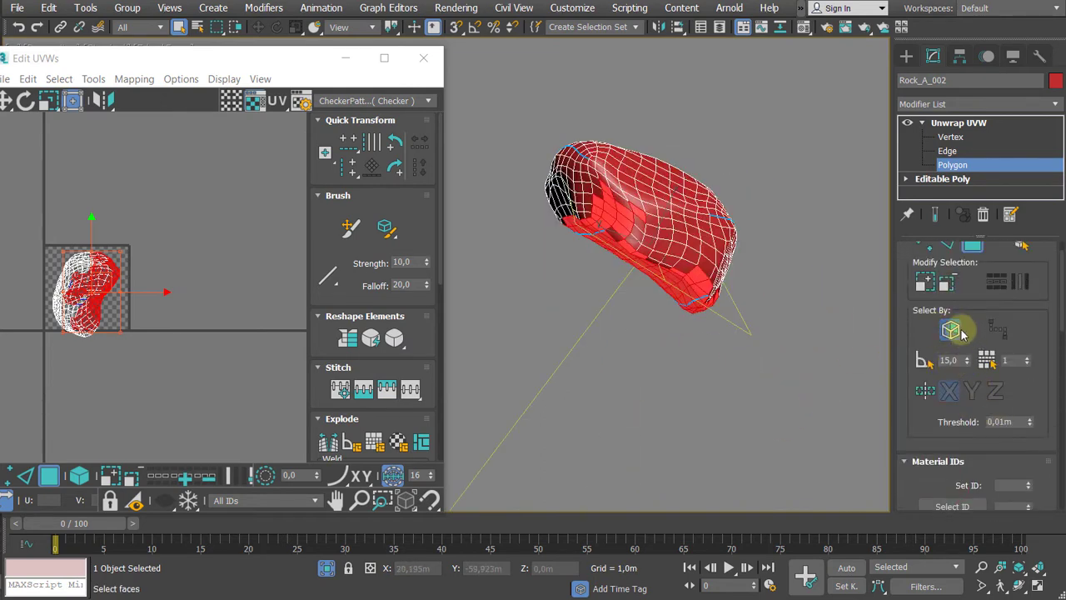
left_click(948, 332)
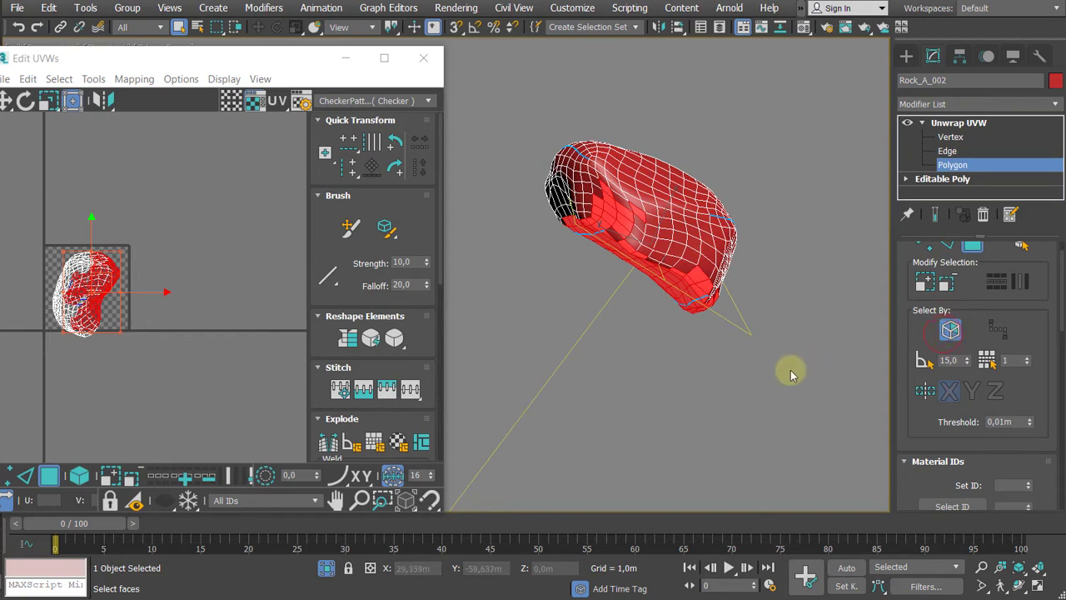
left_click(661, 425)
key("ctrl+a")
middle_click_drag(714, 428, 818, 447, "alt")
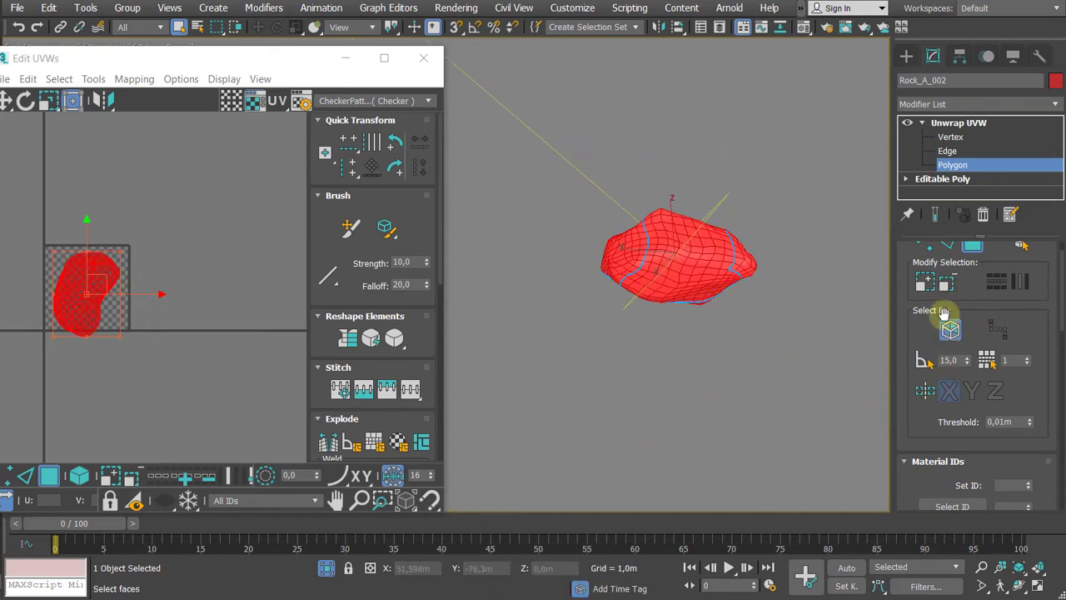
Step: Open Pelt Map for the selected polygons and place the UV editor so its whole pelt stretcher circle is in view
scroll(951, 333, "down", 5)
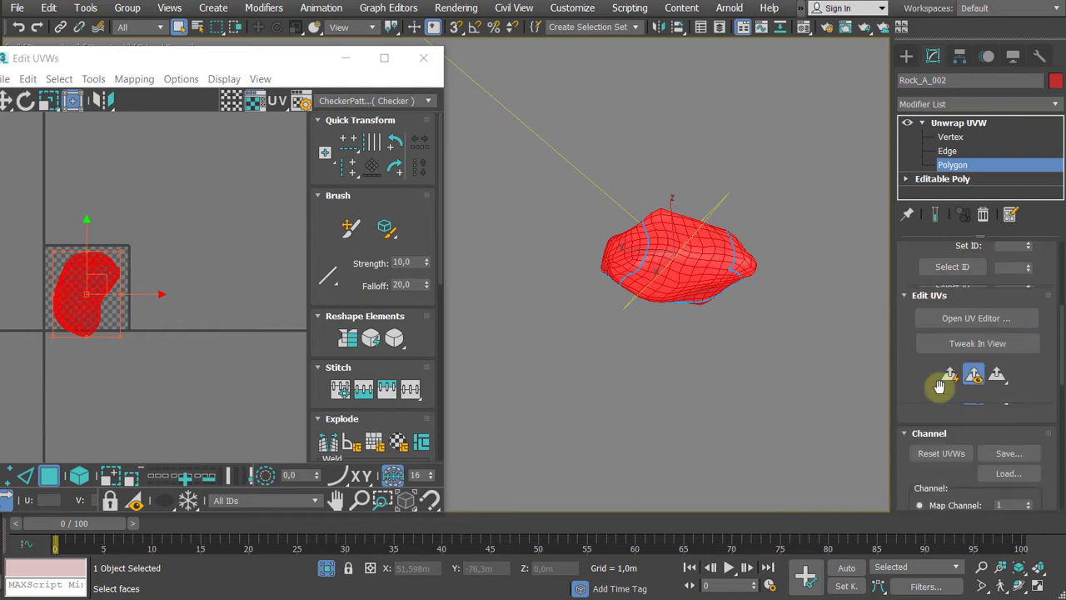
scroll(760, 298, "up", 3)
middle_click_drag(760, 297, 753, 356)
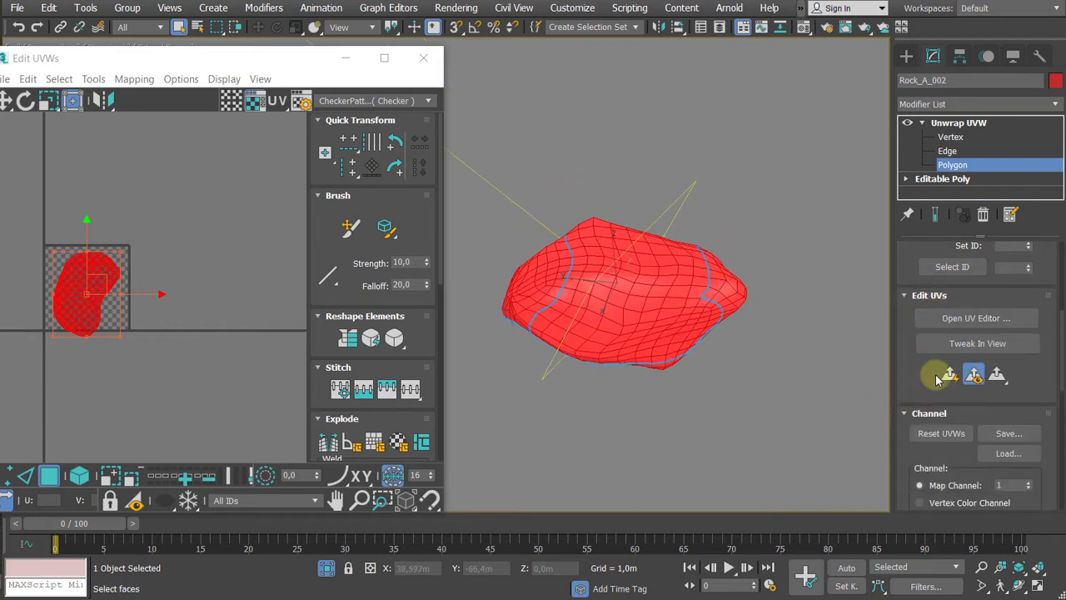
scroll(917, 383, "down", 3)
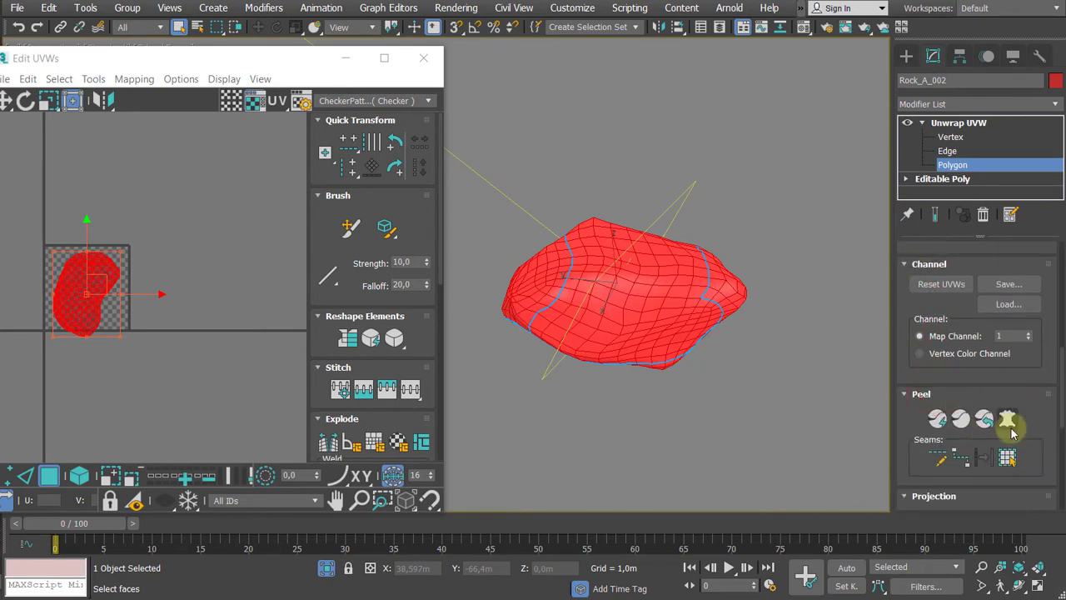
left_click(1008, 419)
left_click_drag(264, 60, 360, 58)
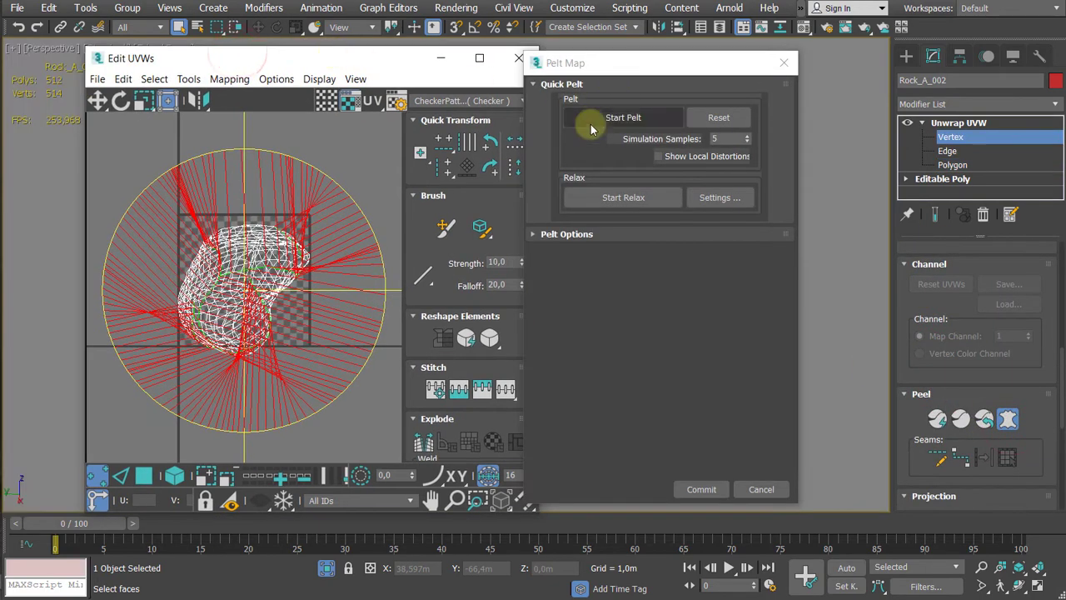
Step: Run the pelt simulation until the UV shell spreads out, then relax the stretched shell
left_click(593, 121)
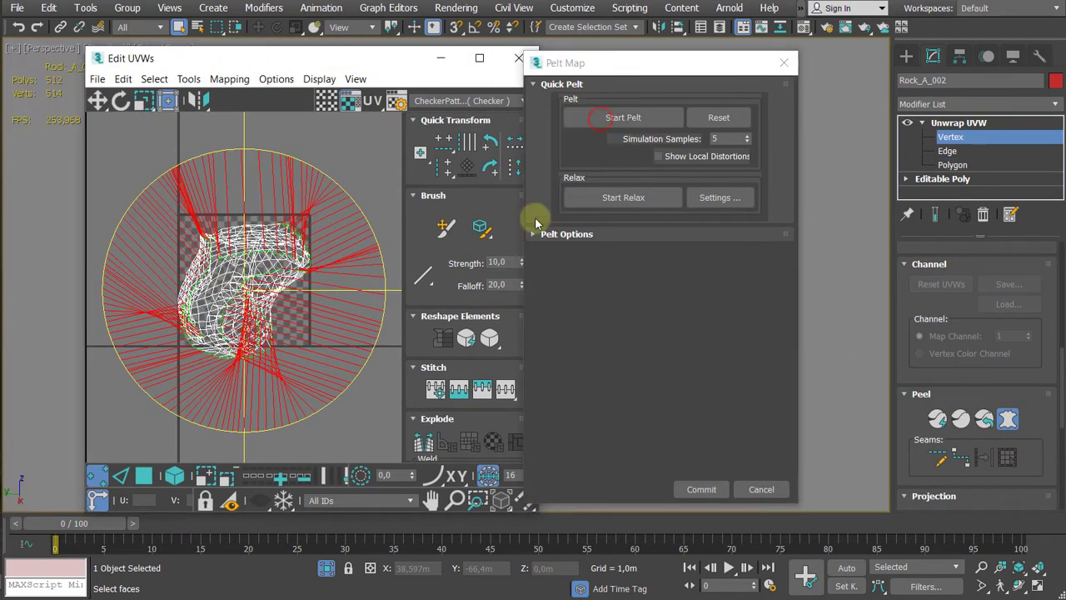
left_click(633, 117)
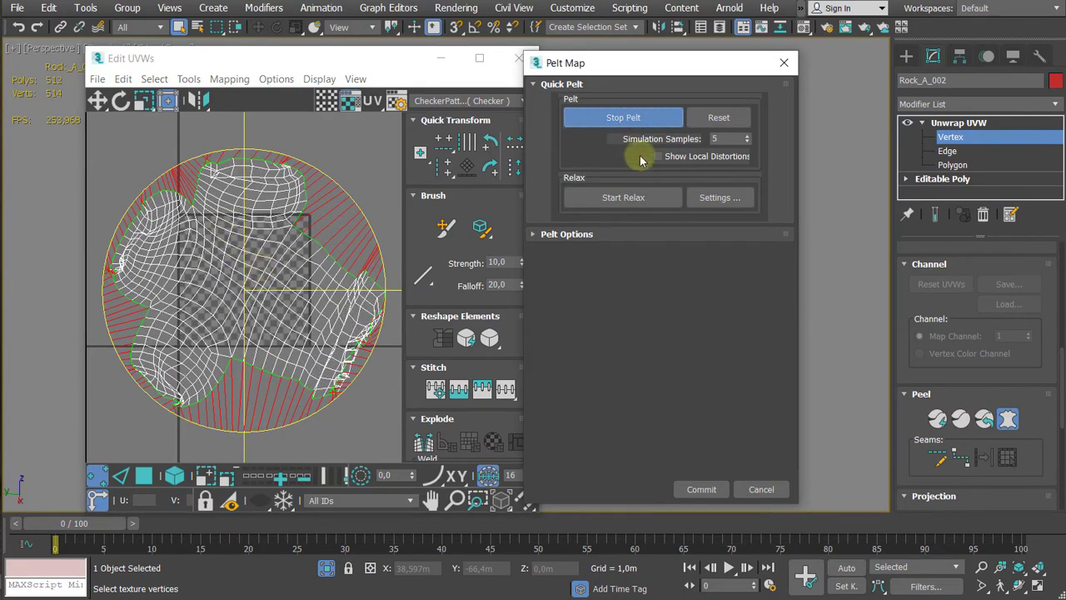
left_click(645, 118)
left_click(614, 205)
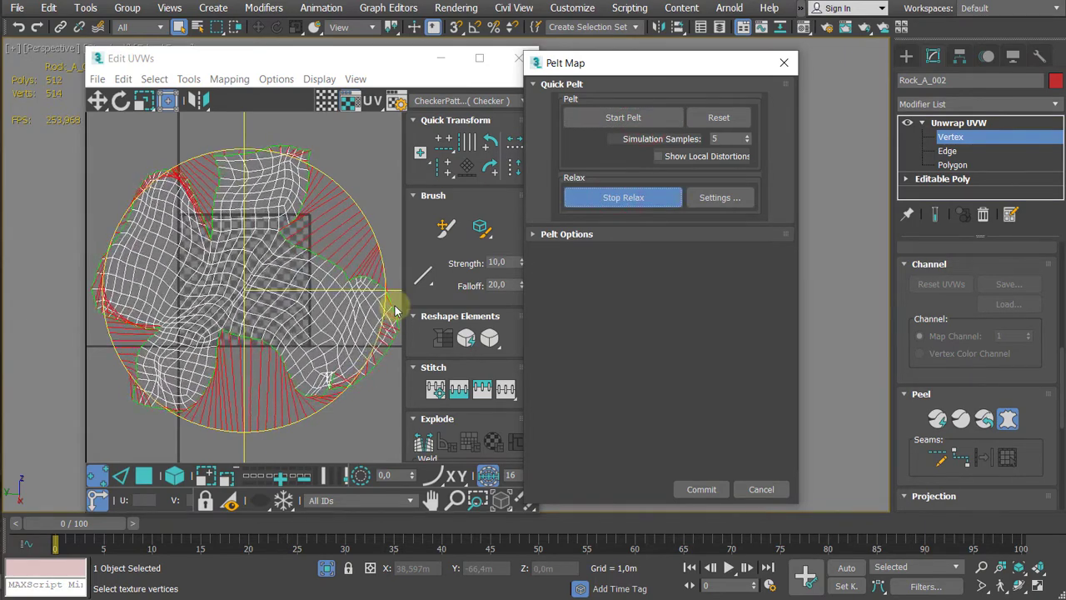
left_click(614, 200)
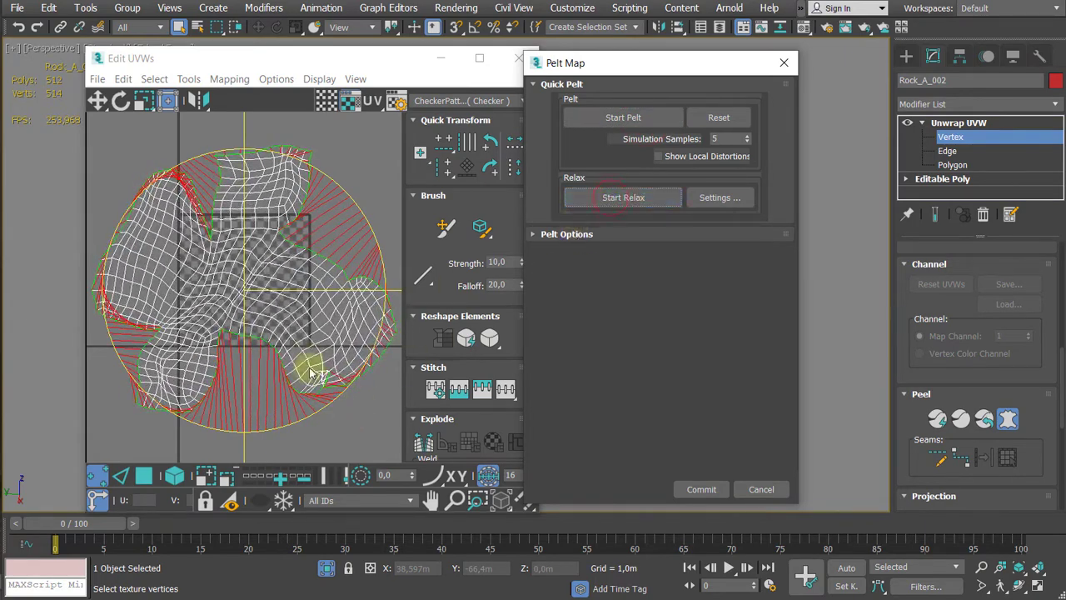
Step: Relax the pelted UV shell with the Relax By Edge Angles method and commit the pelt map
left_click(717, 198)
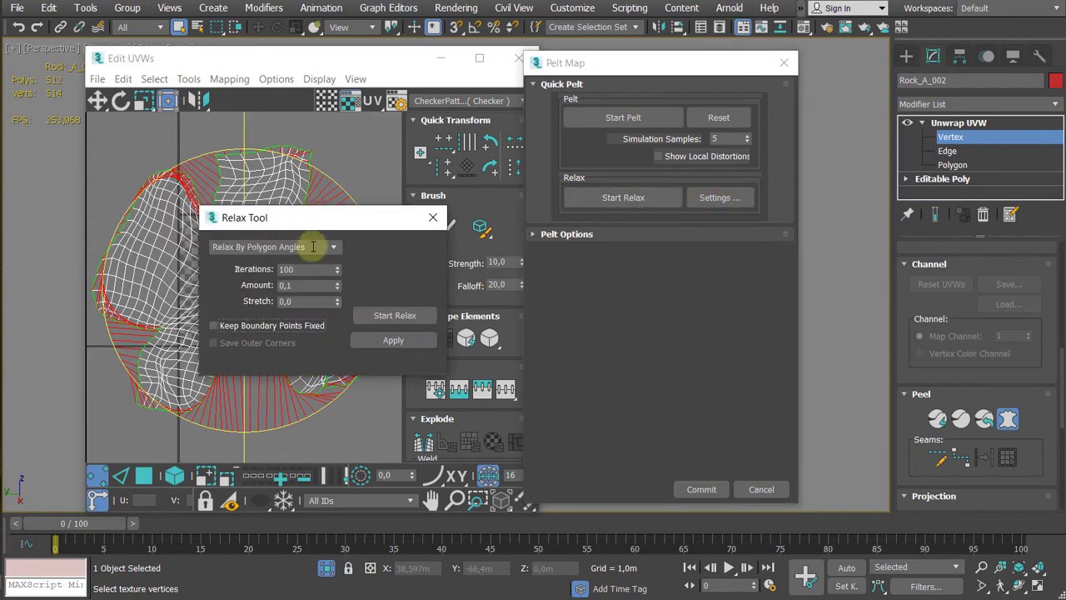
left_click_drag(331, 215, 542, 152)
left_click(433, 279)
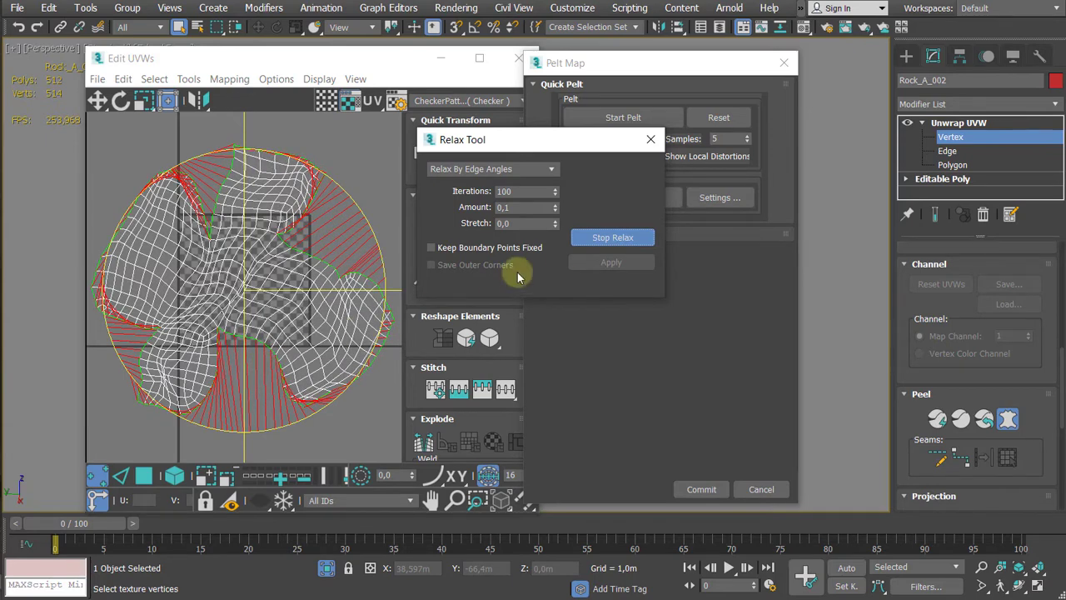
left_click(613, 237)
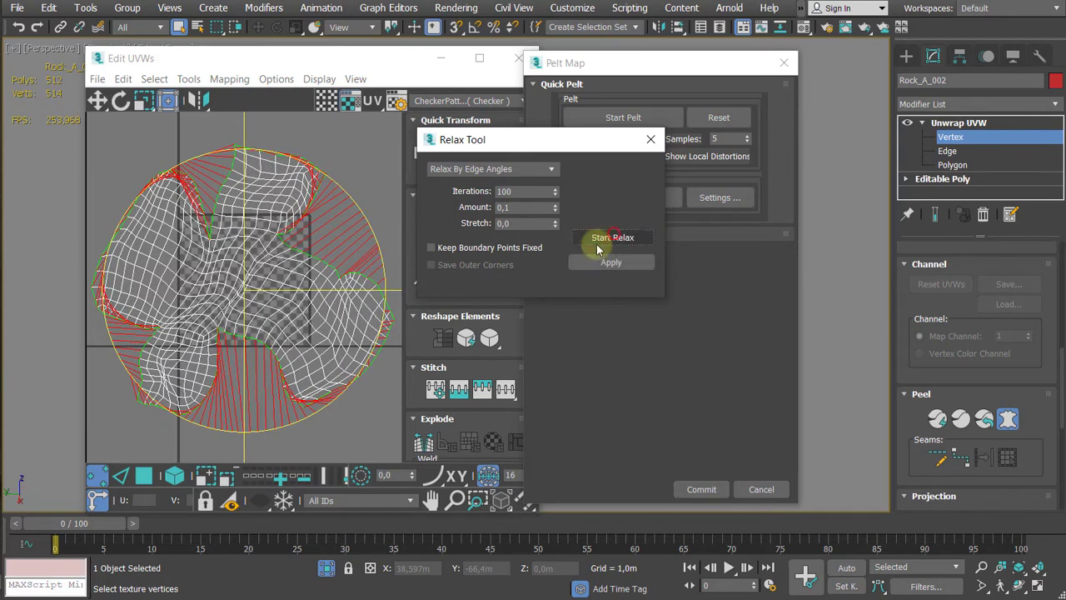
left_click(655, 152)
left_click(702, 489)
Step: Scale and move the rock's UV shell so it fits centred inside the checkered UV tile, and deselect it
scroll(275, 314, "down", 2)
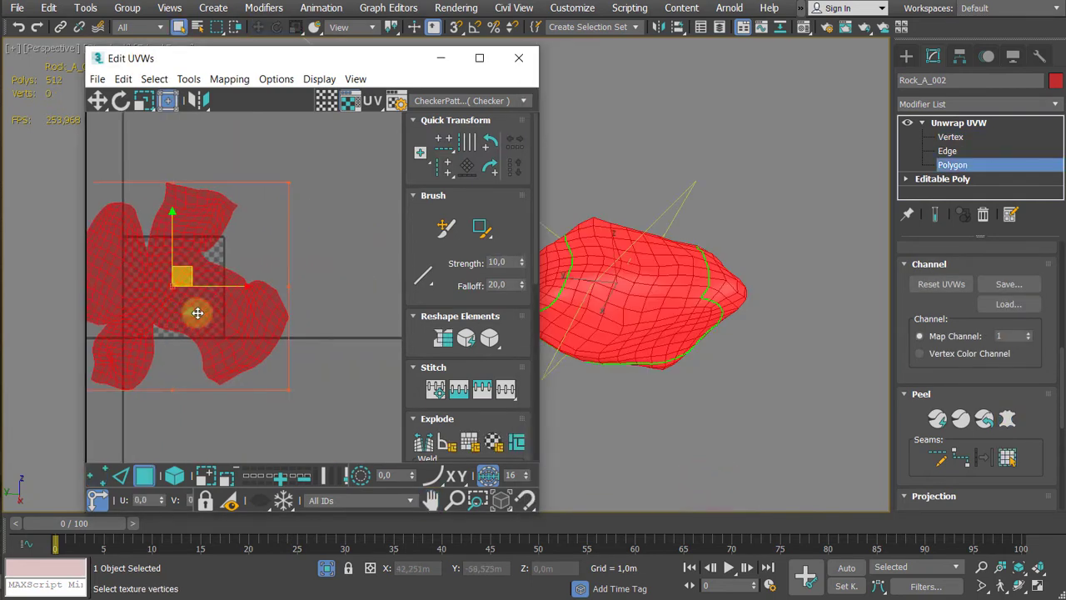
scroll(198, 313, "down", 1)
scroll(414, 345, "down", 8)
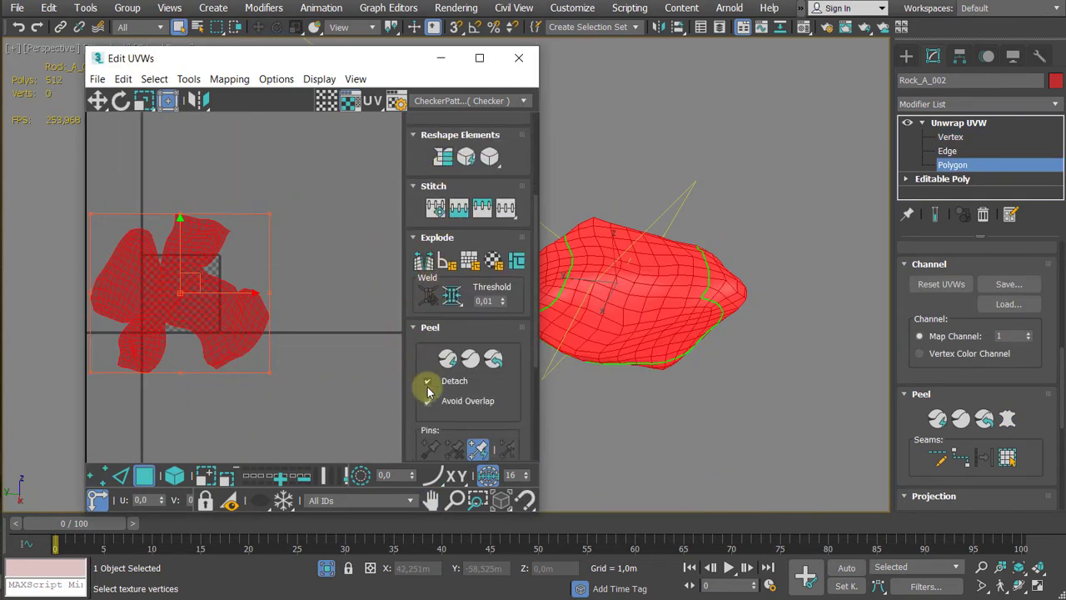
middle_click_drag(156, 277, 255, 259)
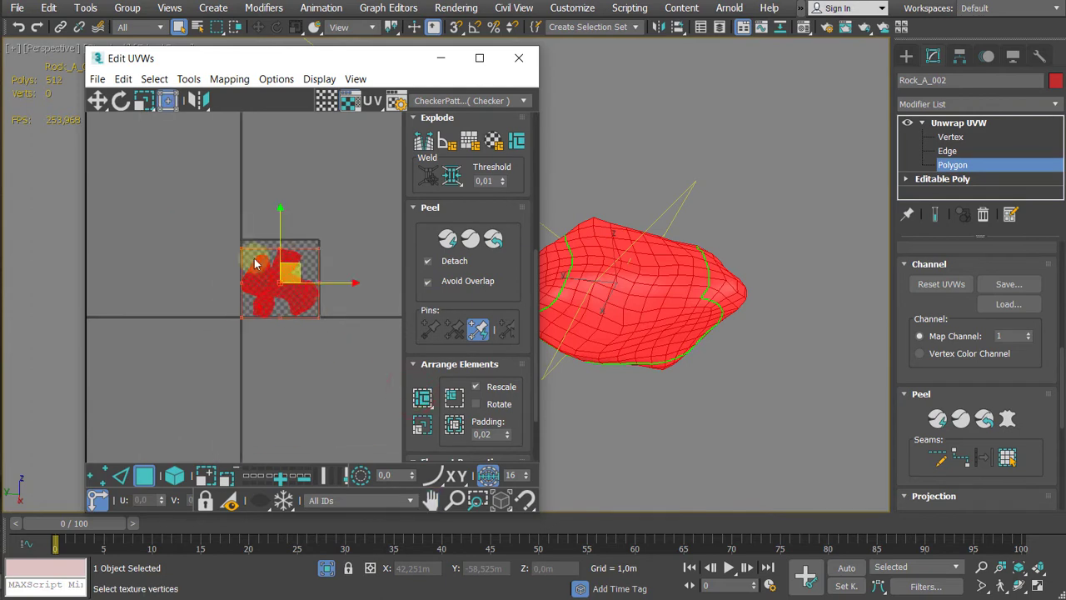
scroll(255, 259, "up", 3)
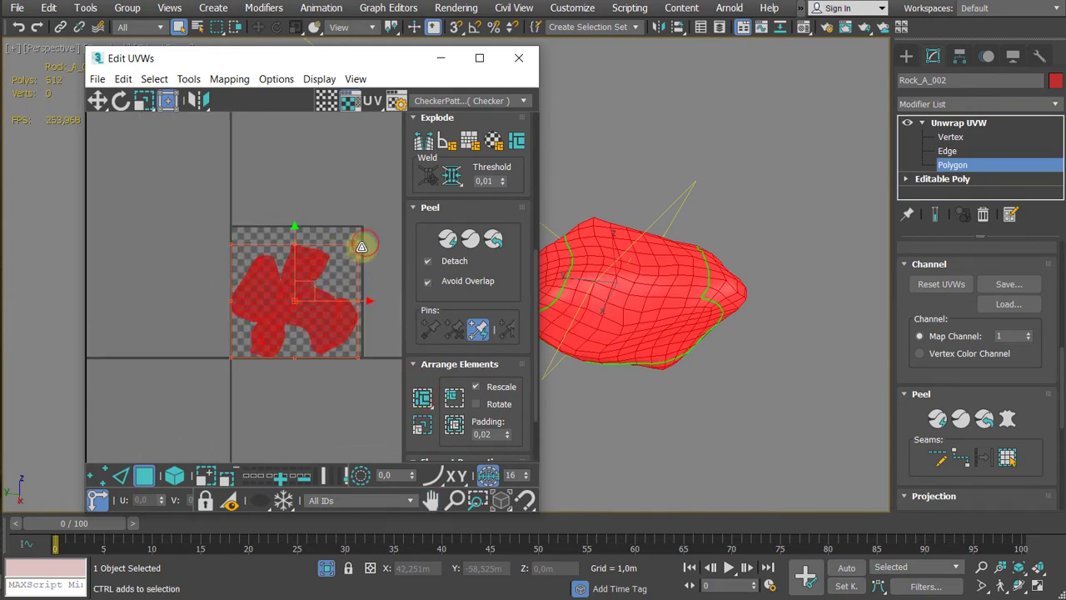
scroll(300, 283, "up", 2)
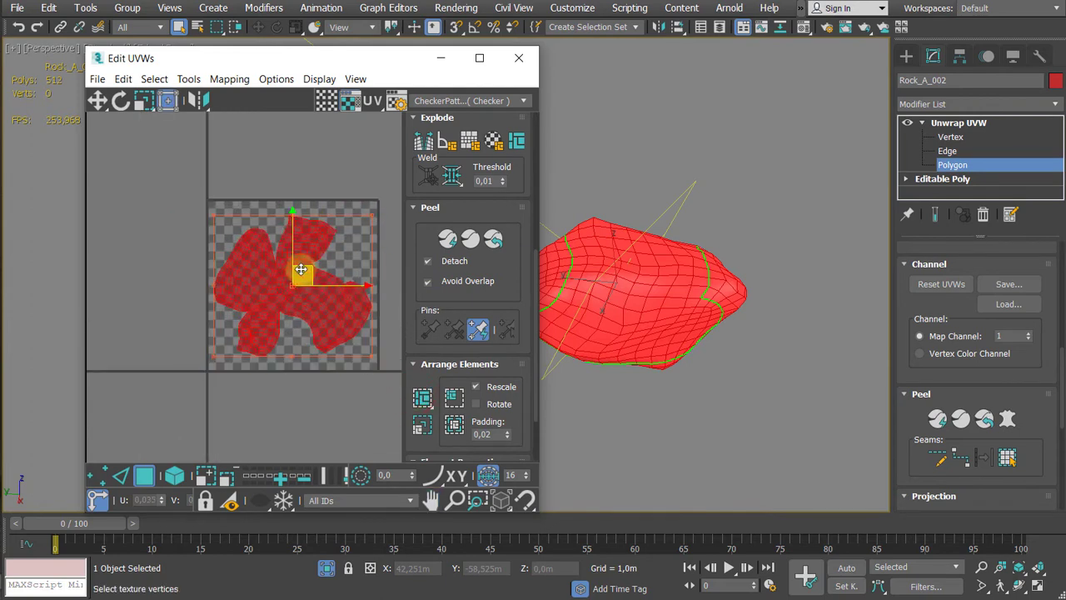
left_click(345, 138)
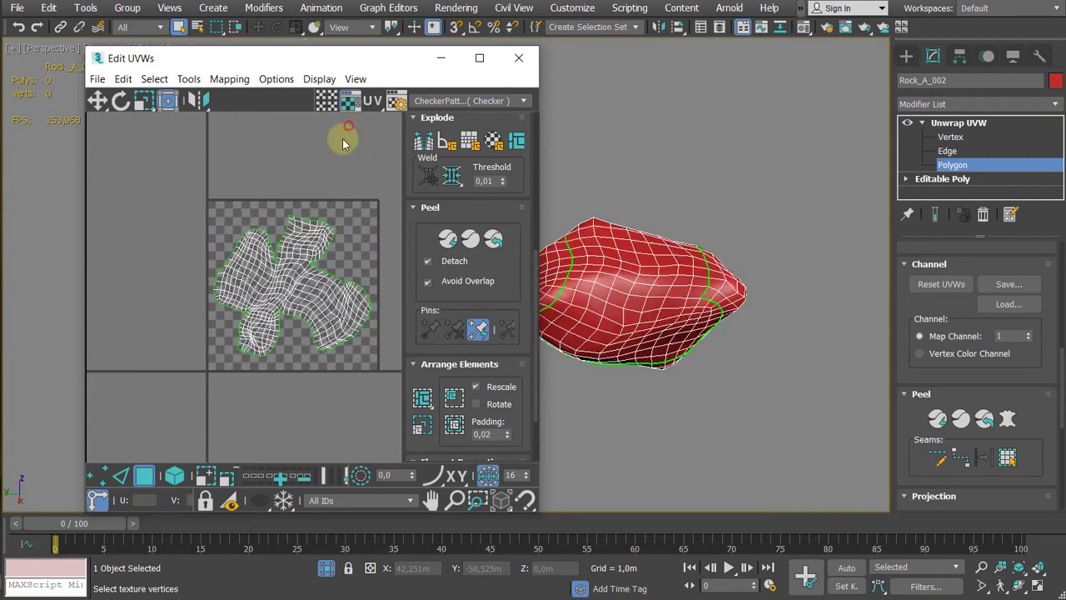
middle_click_drag(345, 138, 254, 174)
scroll(261, 231, "up", 2)
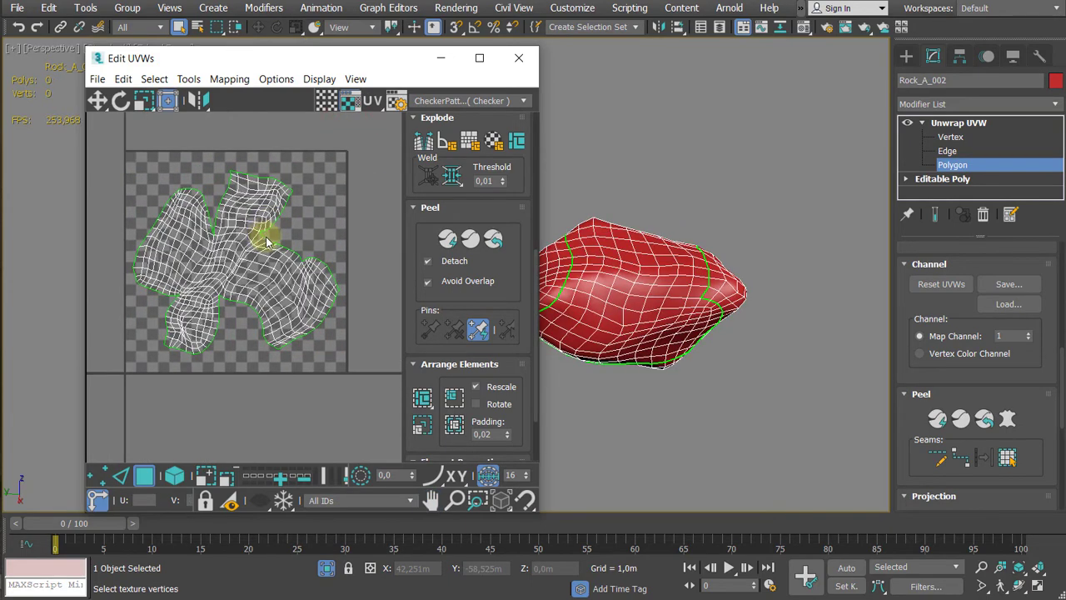
Step: Close the UV editor, return Unwrap UVW to its top level and deselect the rock
left_click(517, 58)
left_click(960, 122)
left_click(922, 122)
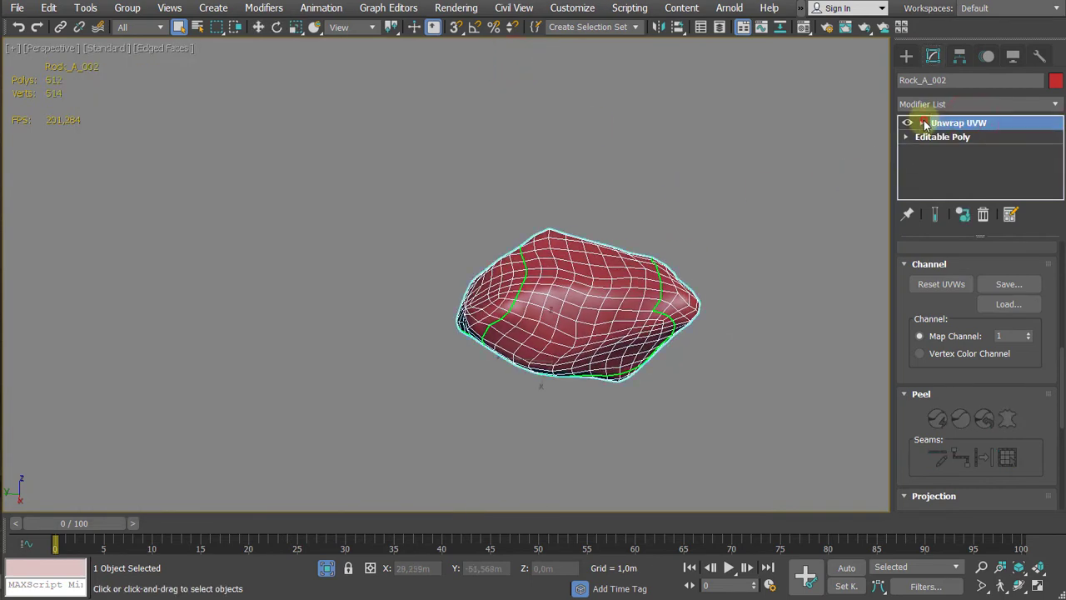
left_click(673, 199)
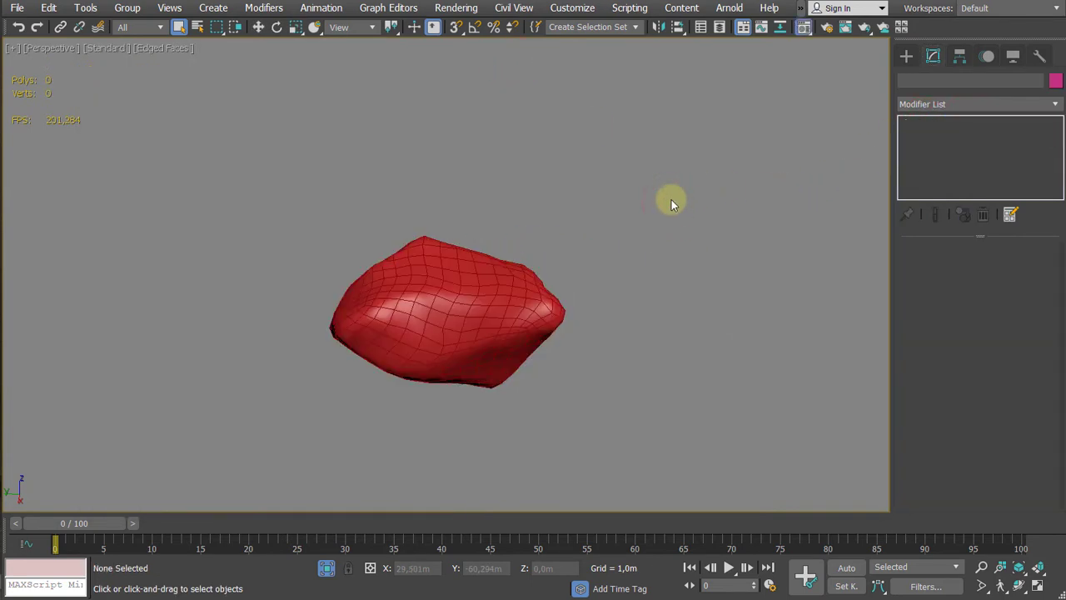
Step: Assign the unused material slot 19 - Default to the rock
key("m")
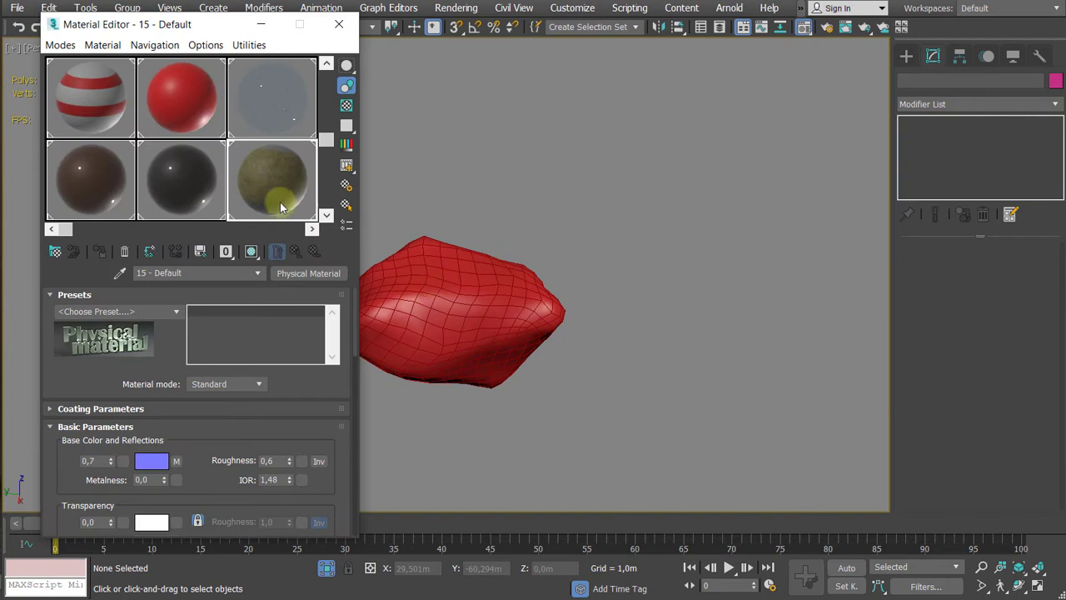
left_click(329, 218)
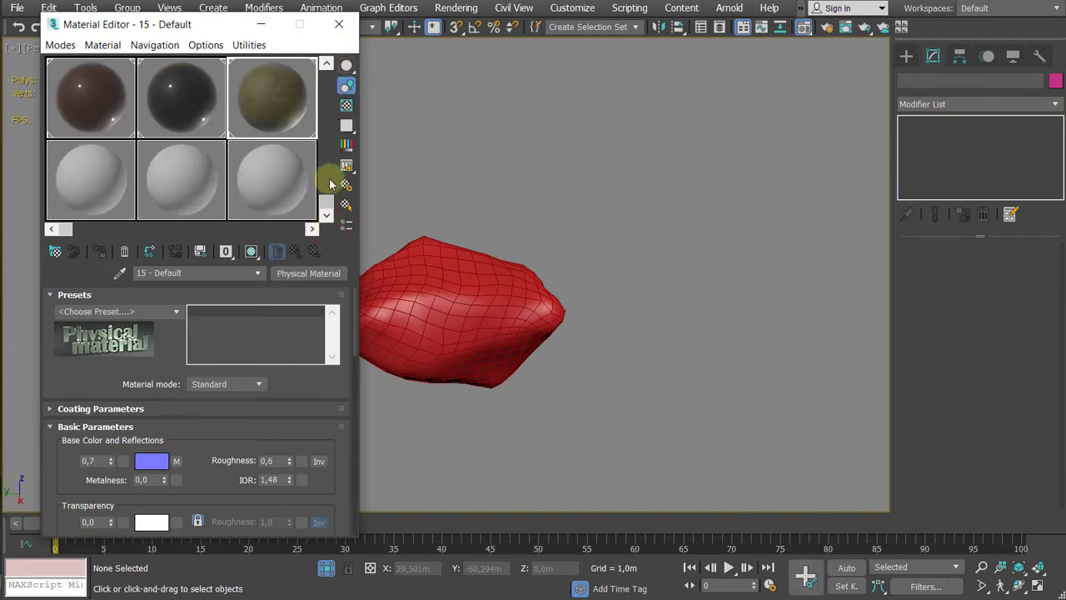
left_click(113, 183)
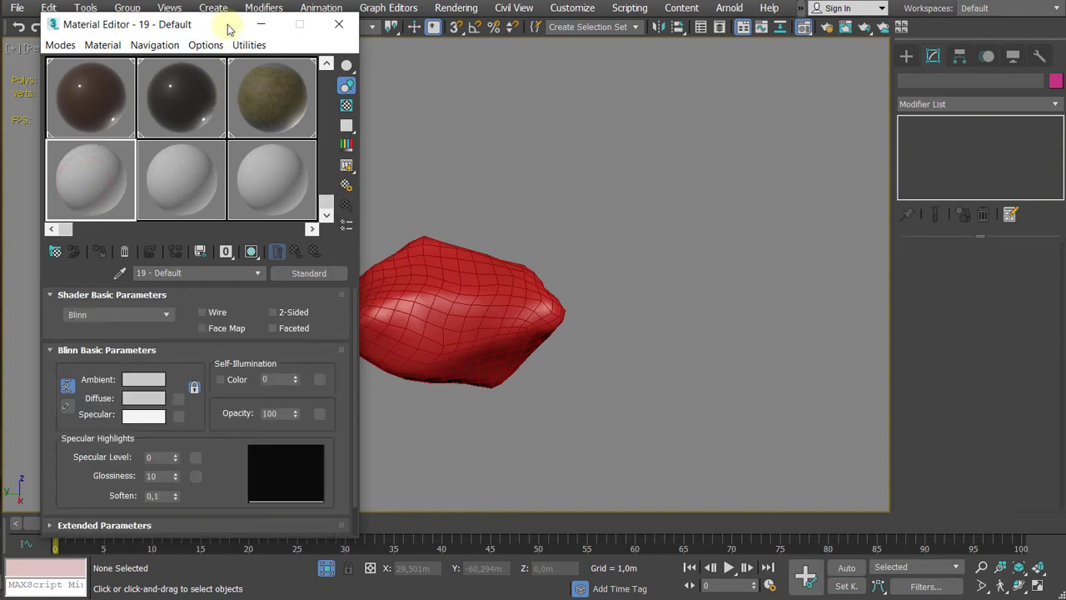
left_click_drag(229, 21, 250, 9)
left_click_drag(154, 171, 435, 309)
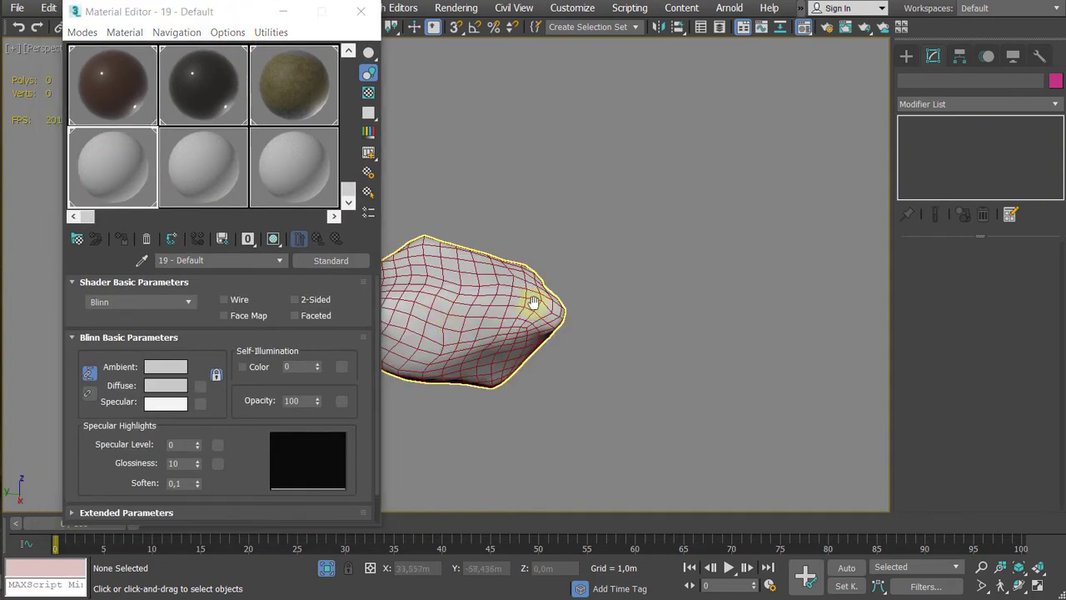
Step: Change the material 19 - Default to a Physical Material with the Matte Paint preset
left_click(330, 260)
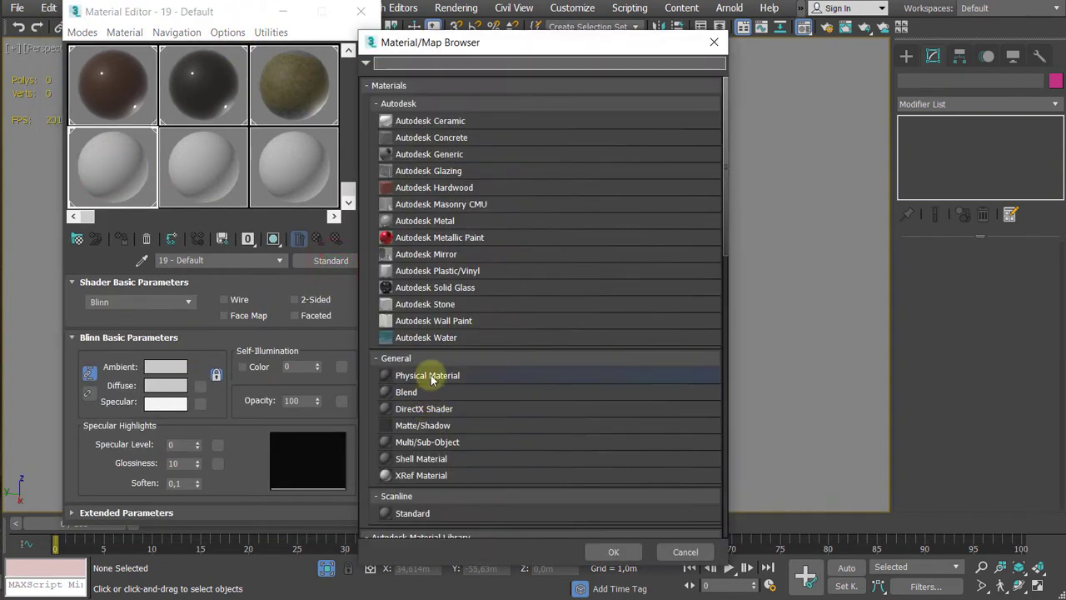
double_click(429, 376)
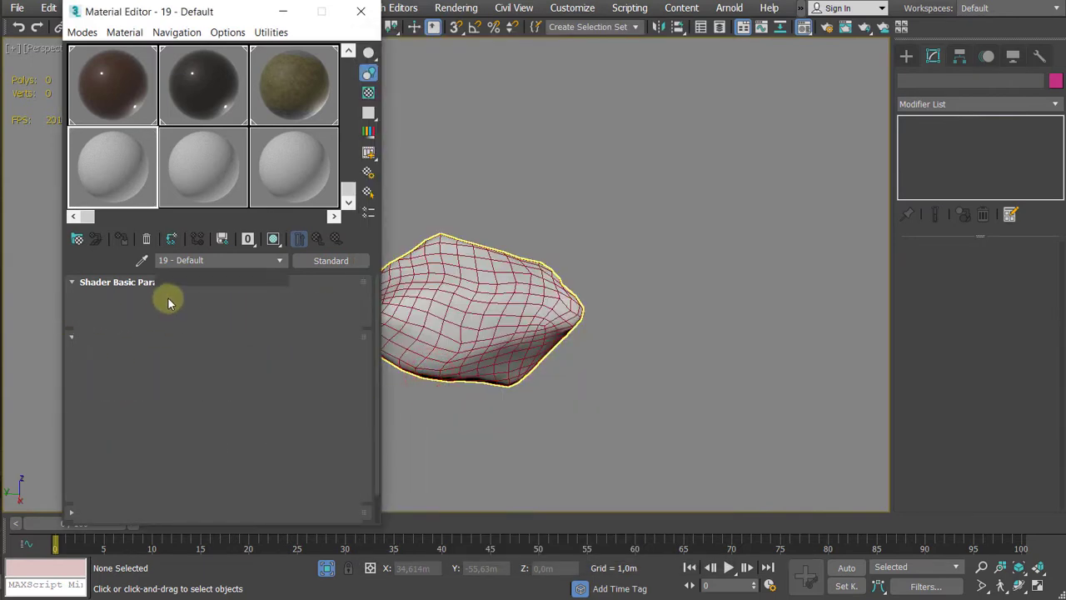
left_click(198, 299)
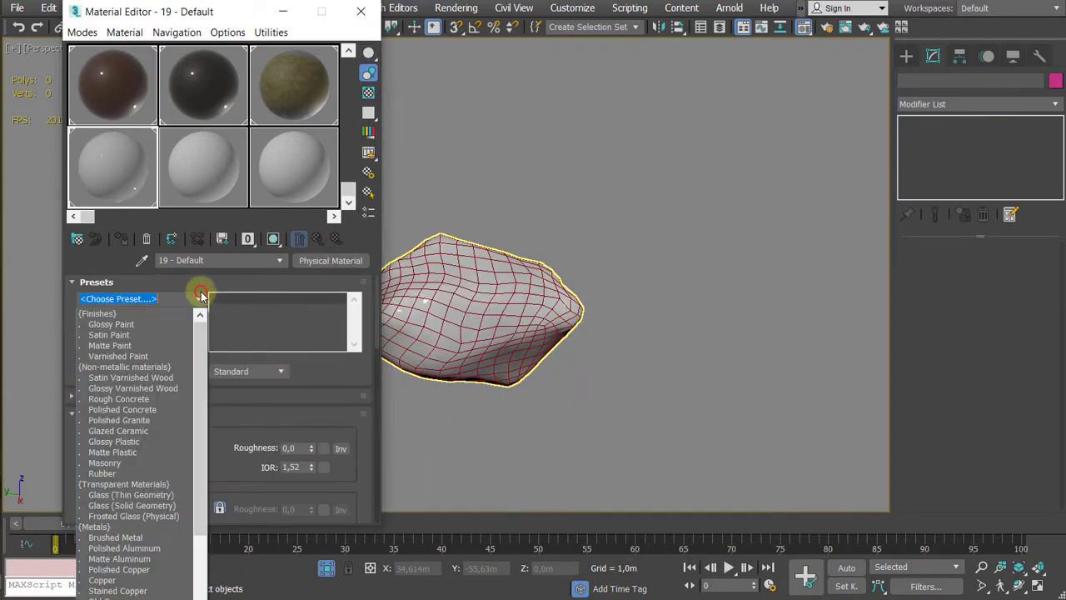
left_click(109, 345)
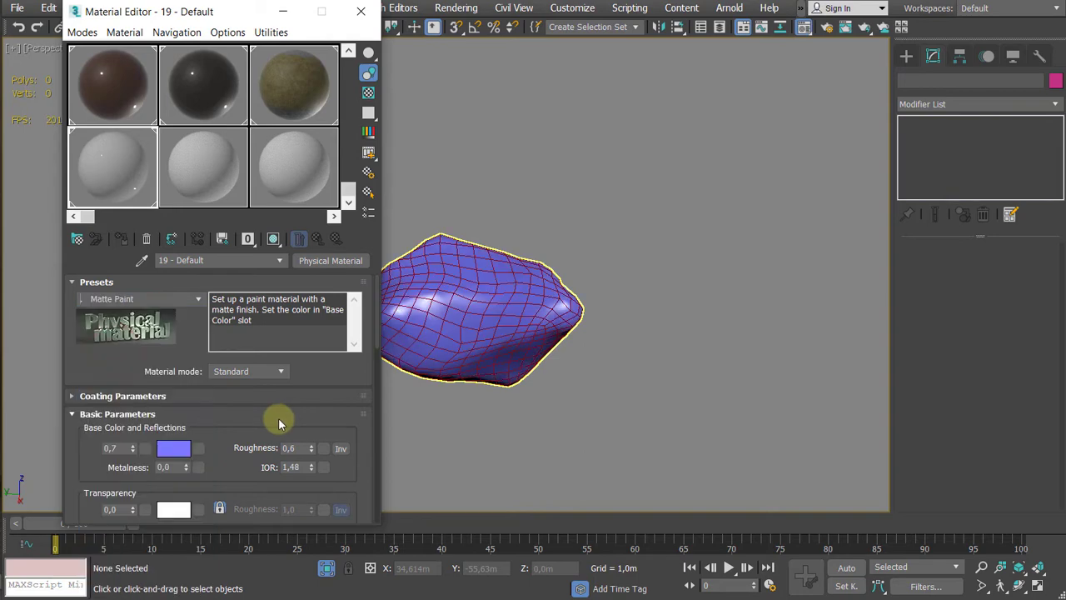
Step: Load RockTexture_Strong.jpg as the material's base color bitmap and show it shaded in the viewport
left_click(199, 448)
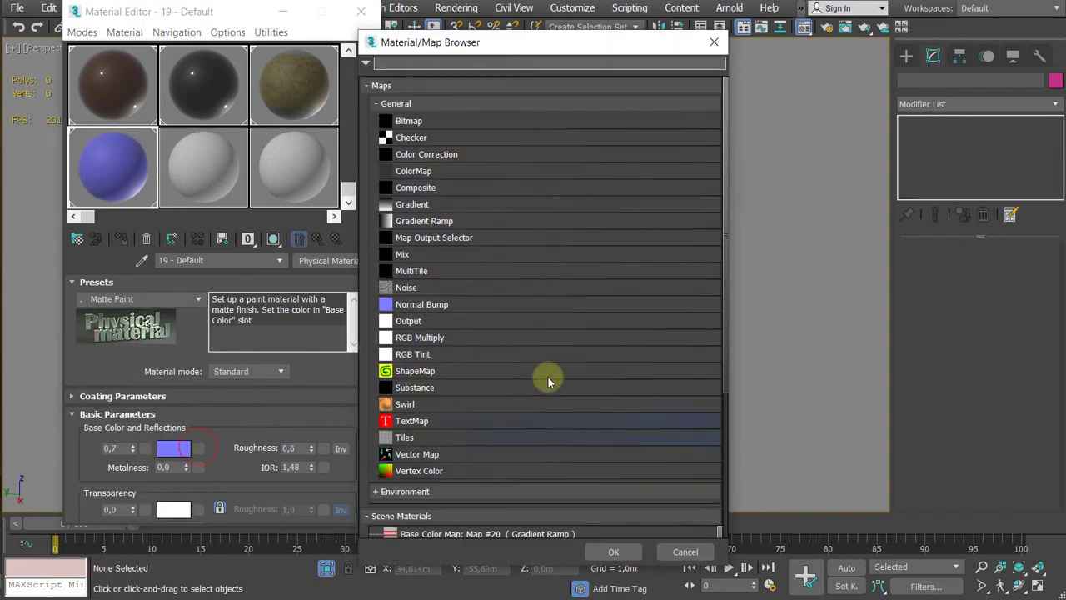
double_click(446, 124)
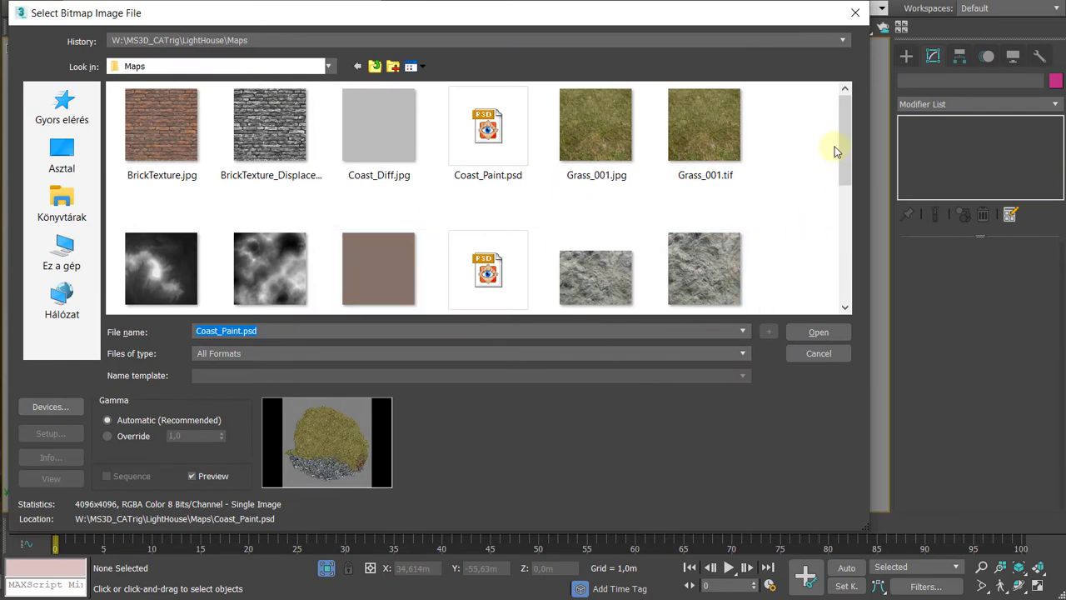
left_click_drag(843, 152, 850, 243)
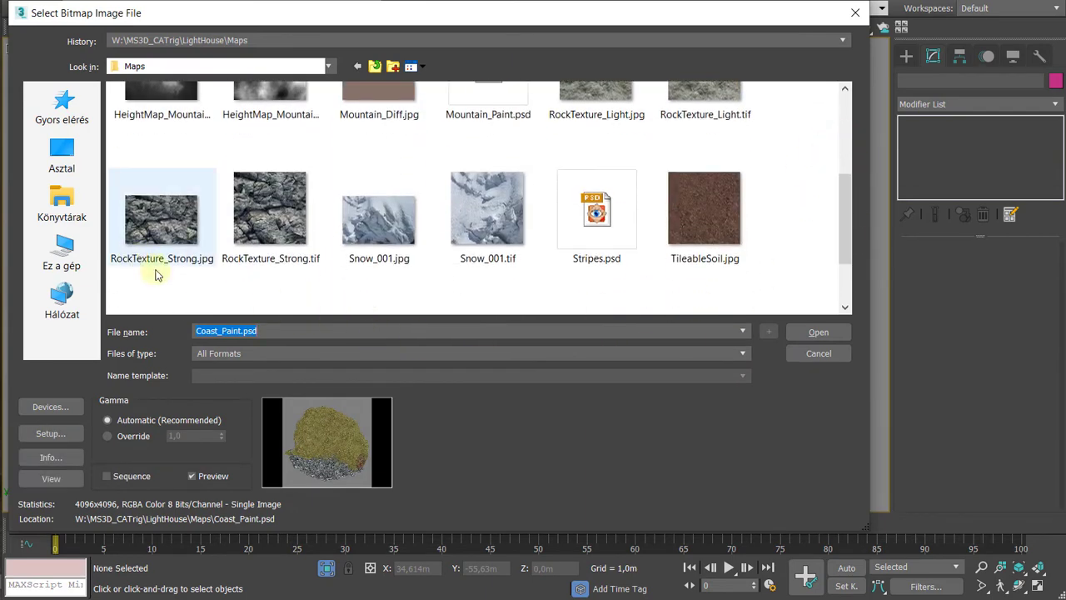
left_click(154, 225)
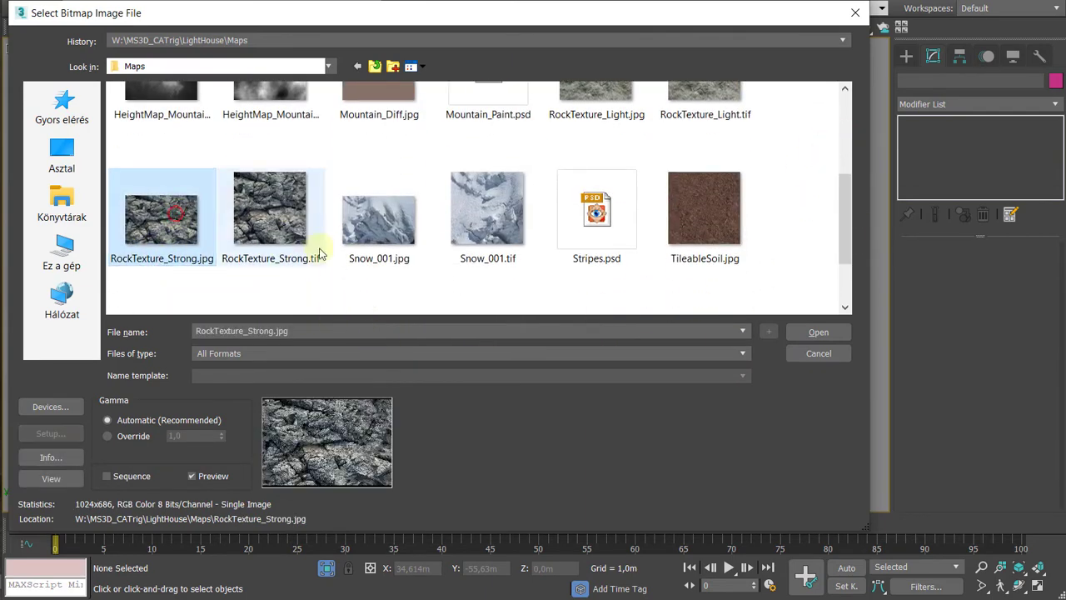
left_click(817, 334)
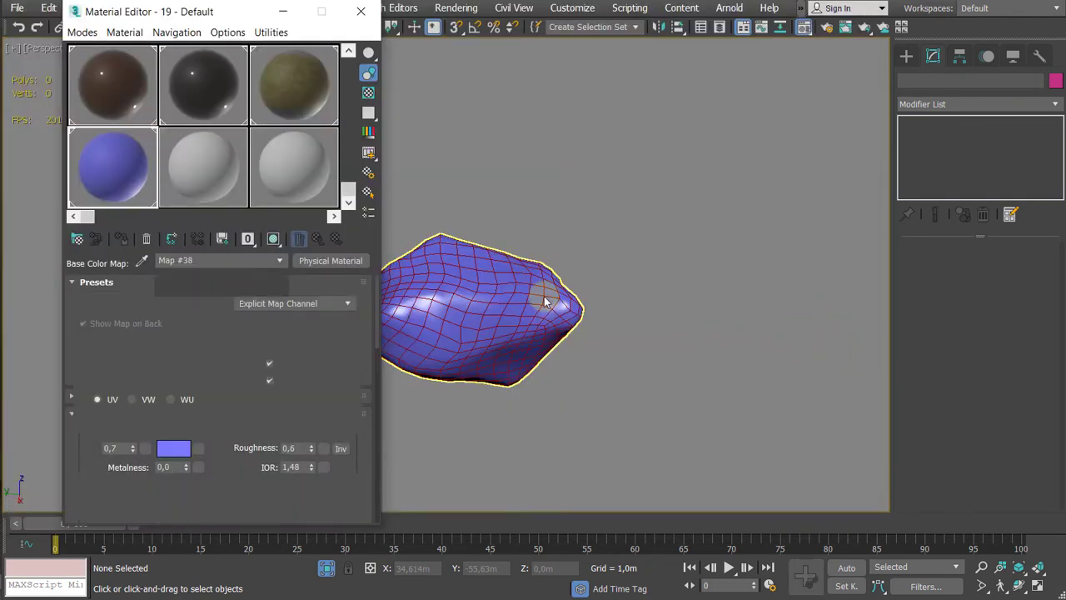
left_click(274, 239)
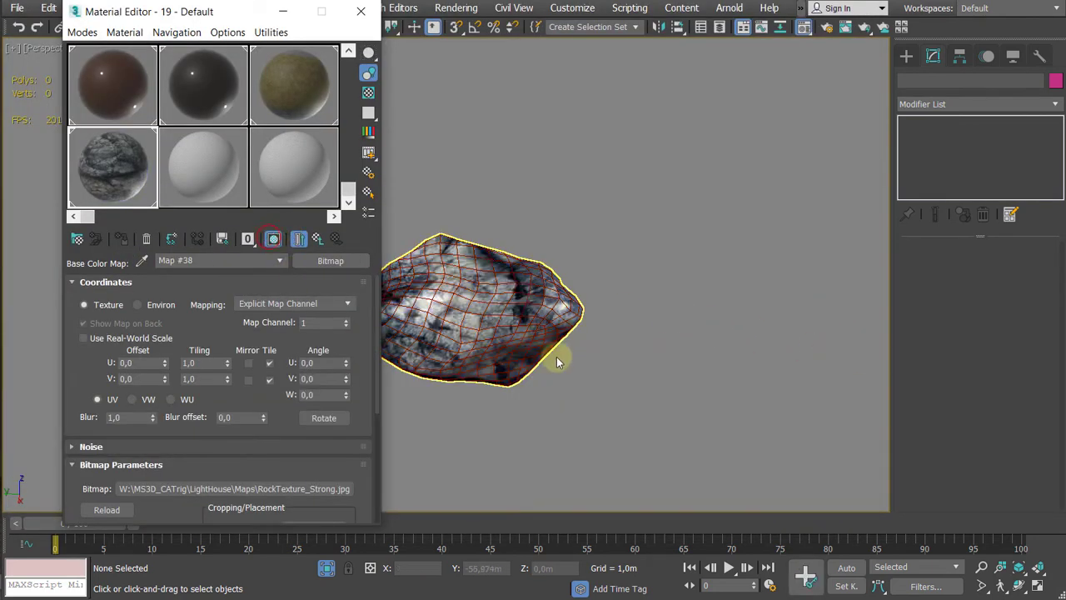
Step: Hide the edged faces and examine the texture's seams on the rock from several sides
scroll(535, 298, "up", 3)
middle_click_drag(534, 299, 636, 359)
key("F4")
scroll(535, 260, "up", 3)
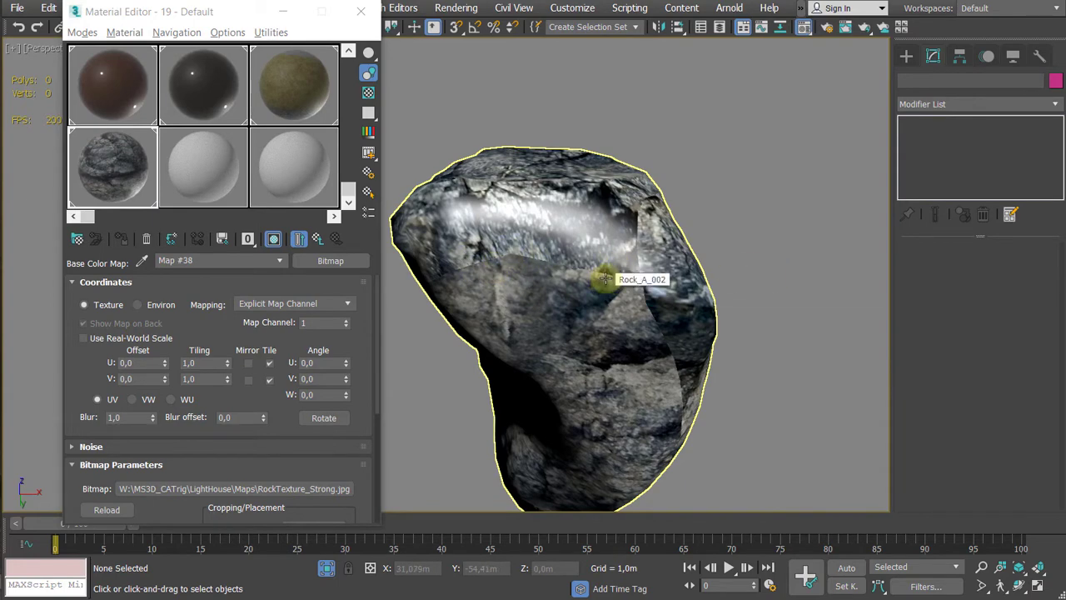
scroll(616, 278, "up", 2)
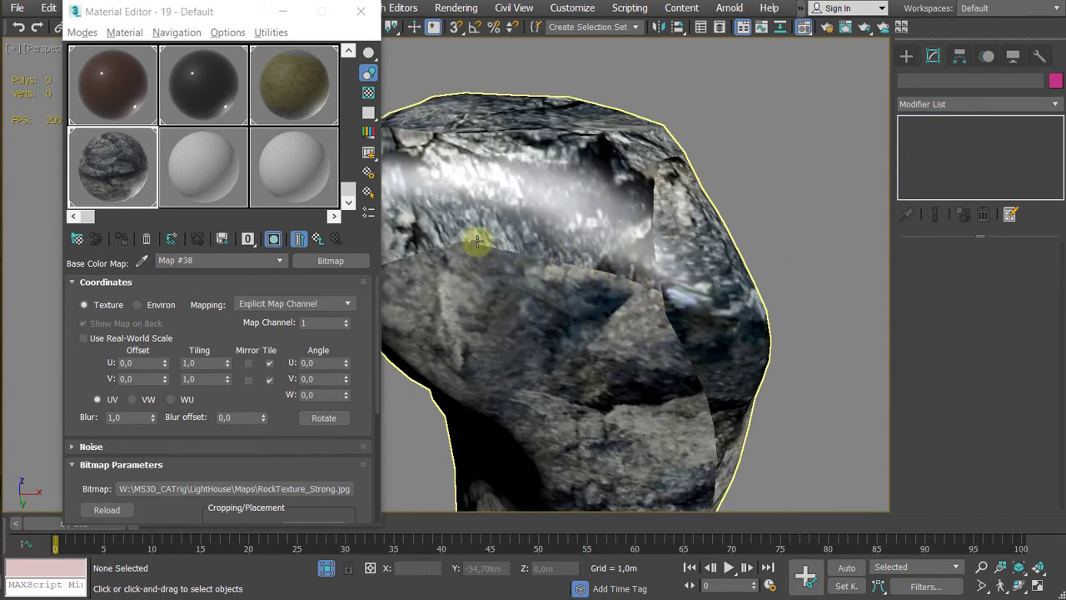
middle_click_drag(467, 234, 607, 252, "alt")
scroll(550, 252, "up", 2)
scroll(526, 230, "down", 3)
middle_click_drag(526, 231, 671, 286, "alt")
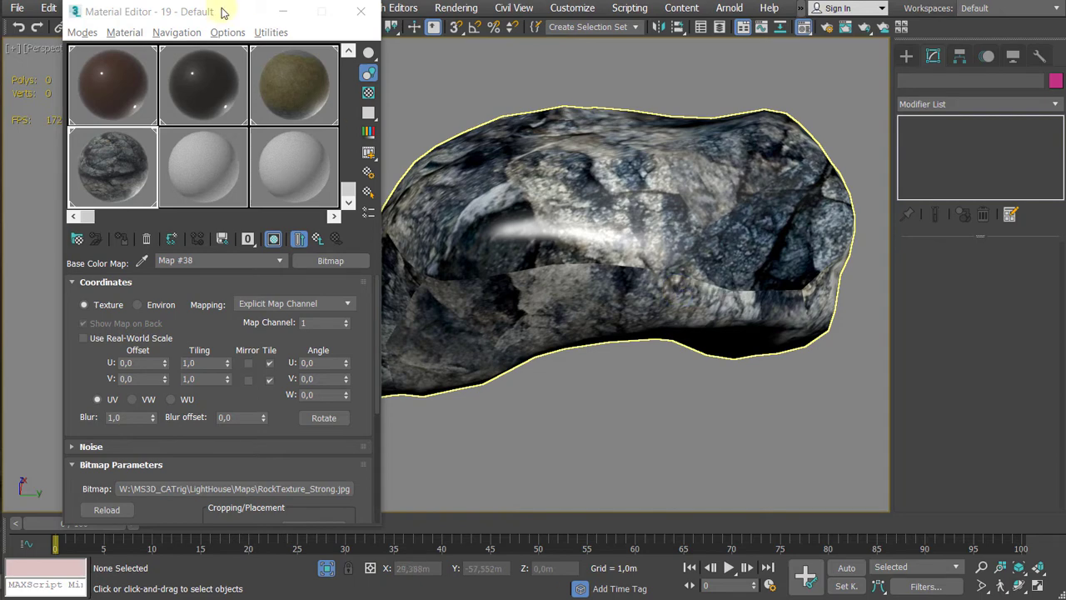
Step: Close the Material Editor, open Viewport Canvas beside the rock and try to start its Paint brush
left_click(361, 12)
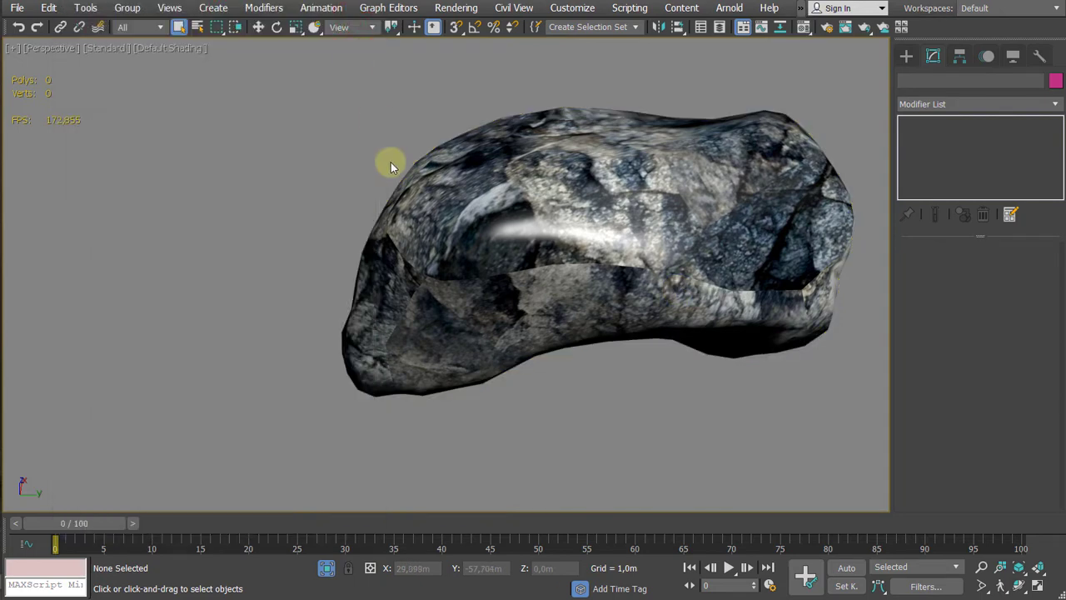
middle_click_drag(391, 162, 360, 165)
left_click(87, 10)
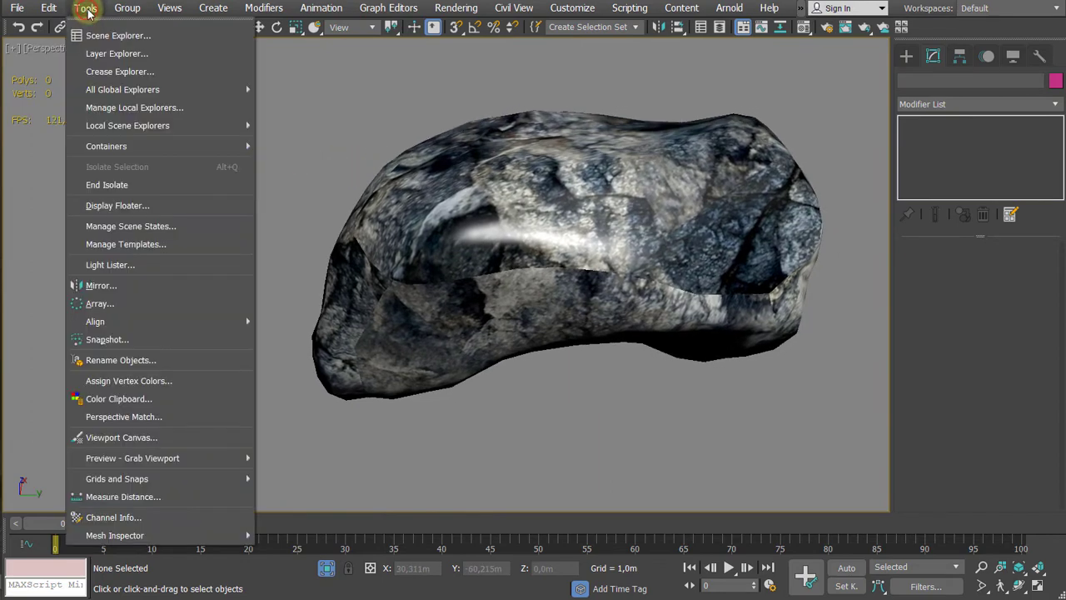
left_click(141, 436)
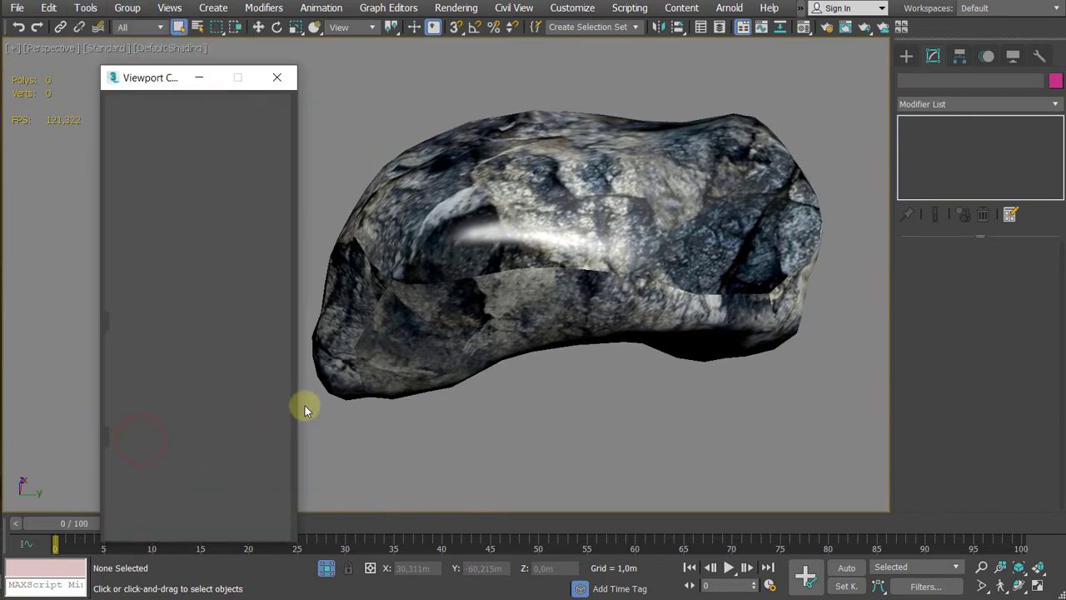
left_click_drag(208, 80, 179, 61)
left_click(113, 93)
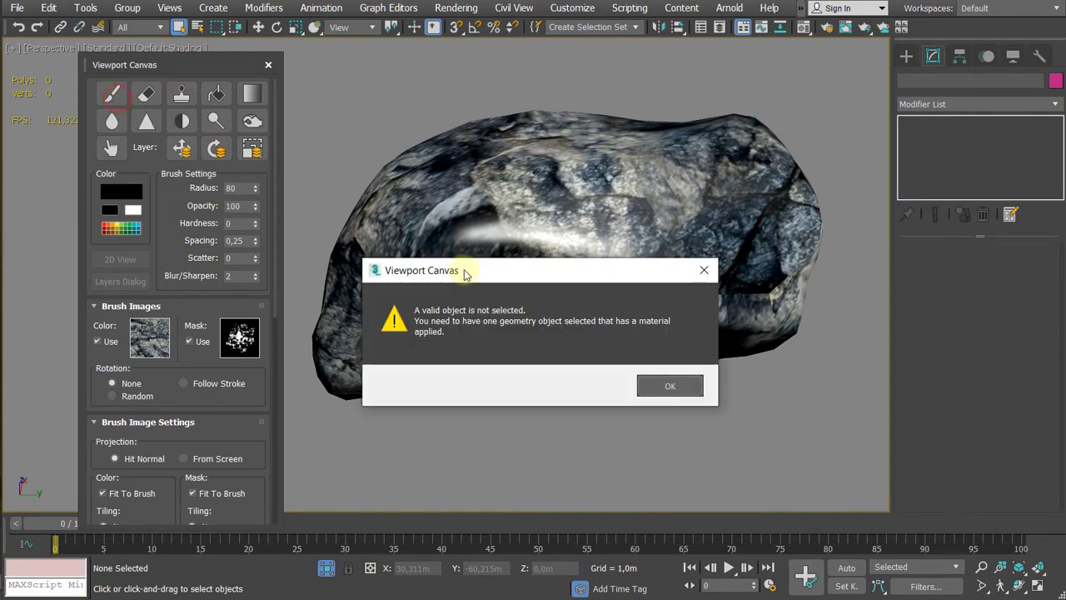
left_click(690, 385)
Step: Select the rock Rock_A_002 and start the Paint brush on its Base Color Map, RockTexture_Strong.jpg
left_click(554, 211)
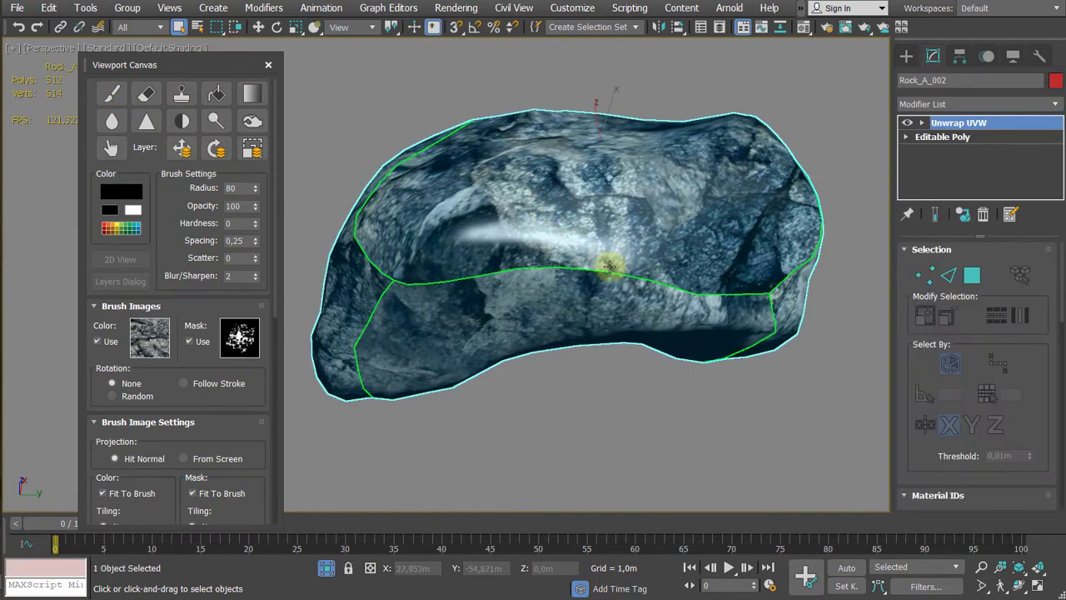
right_click(548, 220)
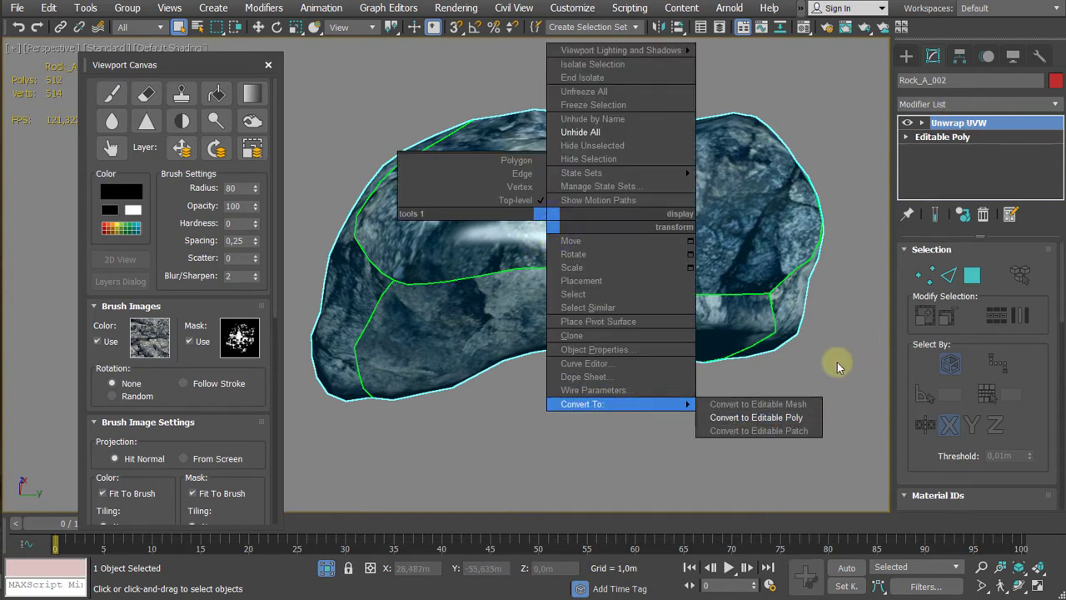
left_click(107, 97)
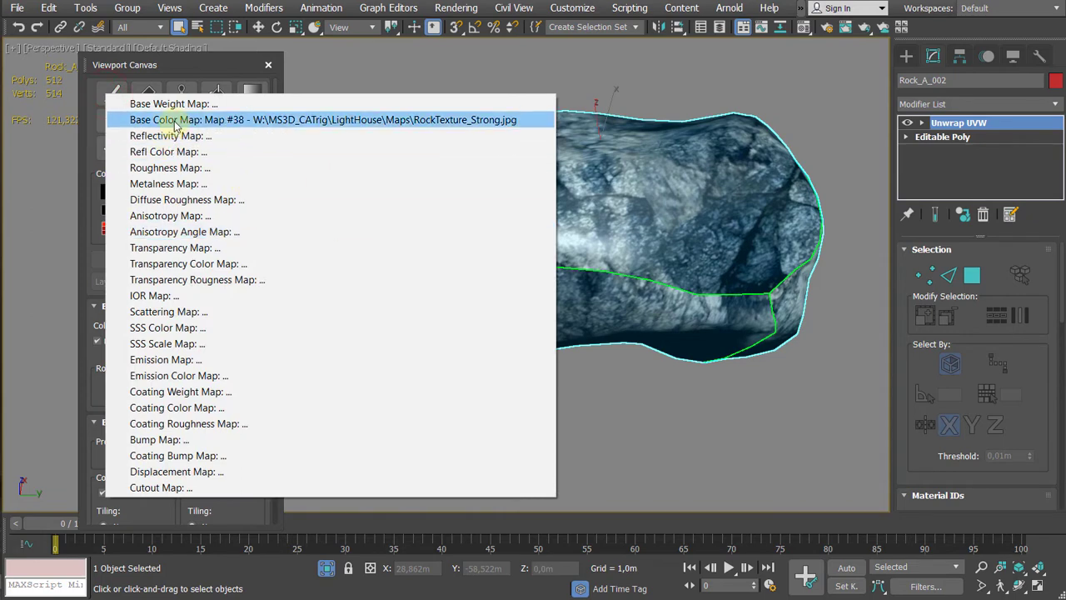
left_click(476, 123)
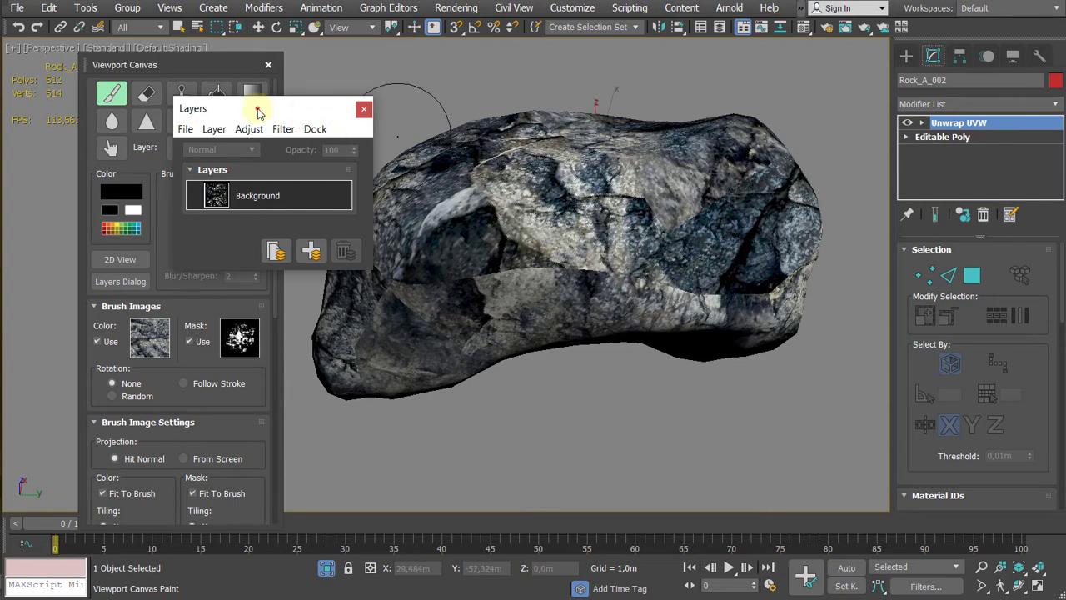
Step: Add a blank layer above the Background layer and activate the Clone tool
left_click_drag(258, 112, 298, 158)
left_click(289, 266)
mouse_move(330, 195)
left_mouse_down()
mouse_move(334, 154)
mouse_move(280, 272)
left_mouse_up()
left_click(182, 95)
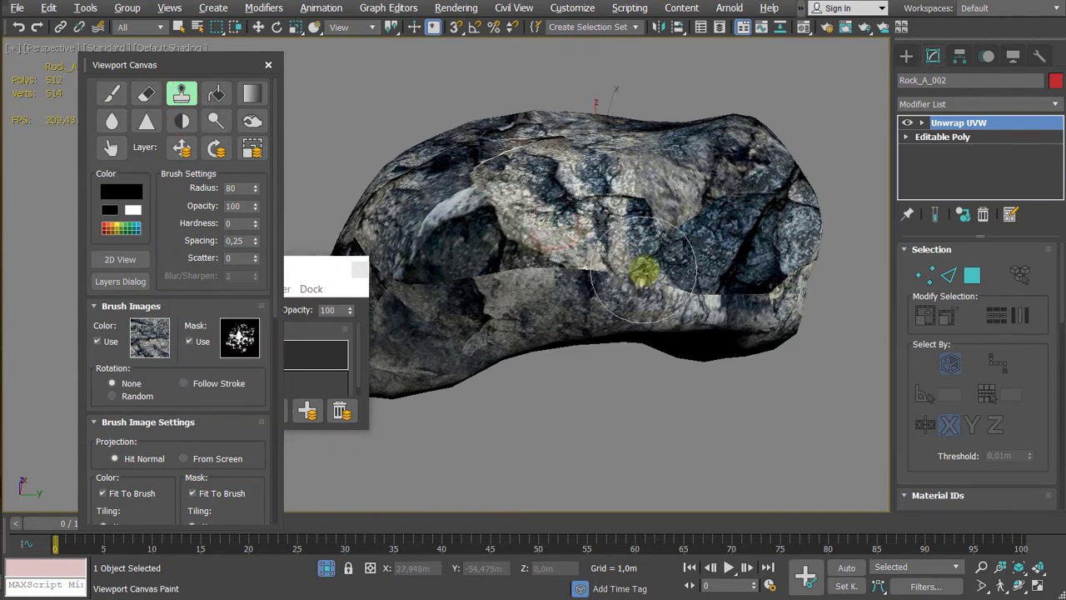
Step: Turn off the brush's color and mask images and try cloning rock texture over the seam on the front face
left_click_drag(563, 274, 558, 267)
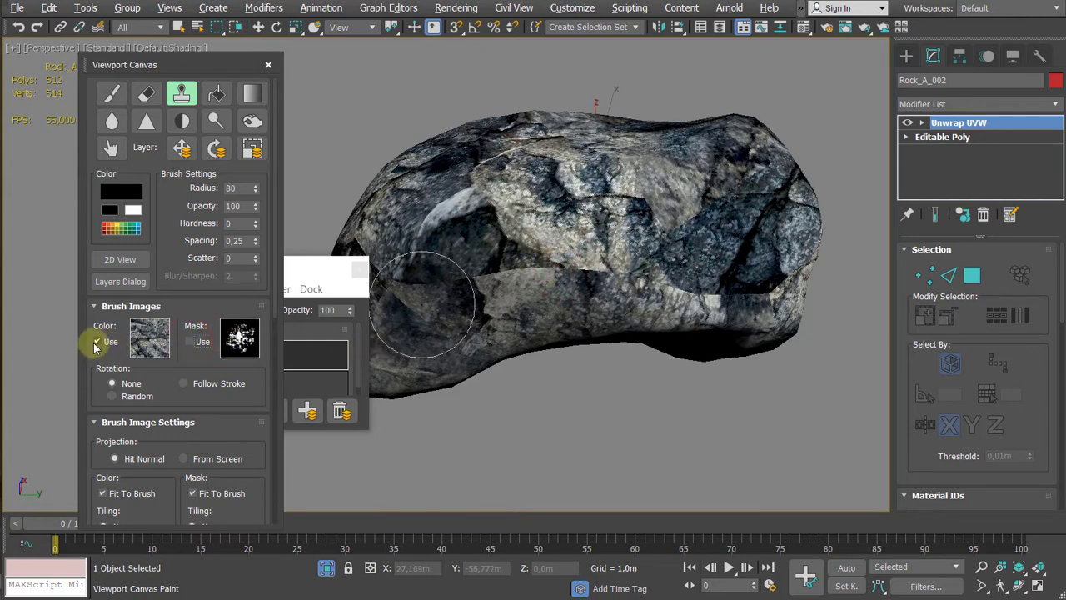
left_click(560, 205, "alt")
left_click_drag(562, 272, 510, 273)
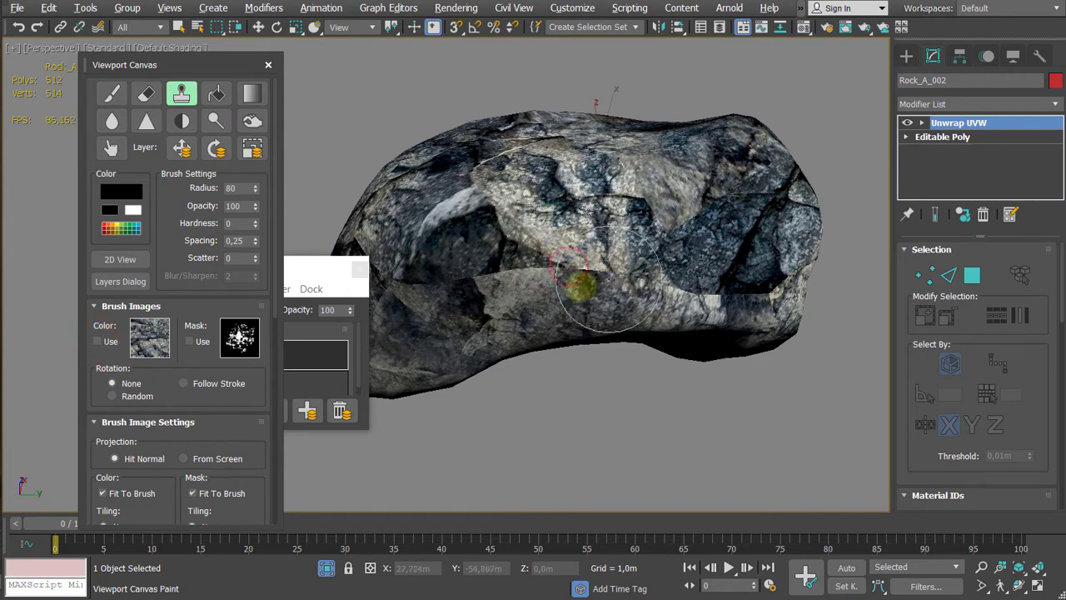
Step: Delete the blank Layer 1 and duplicate the Background layer as the layer for painting
mouse_move(578, 286)
middle_mouse_down("alt")
mouse_move(630, 286)
mouse_move(550, 242)
middle_mouse_up("alt")
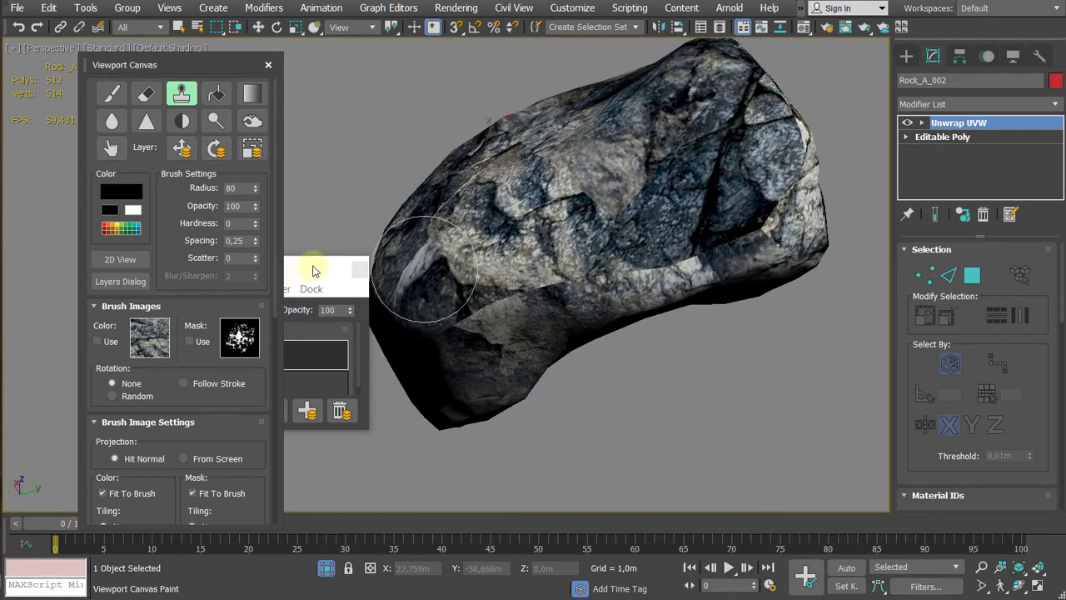
left_click_drag(325, 267, 446, 158)
left_click_drag(381, 165, 383, 138)
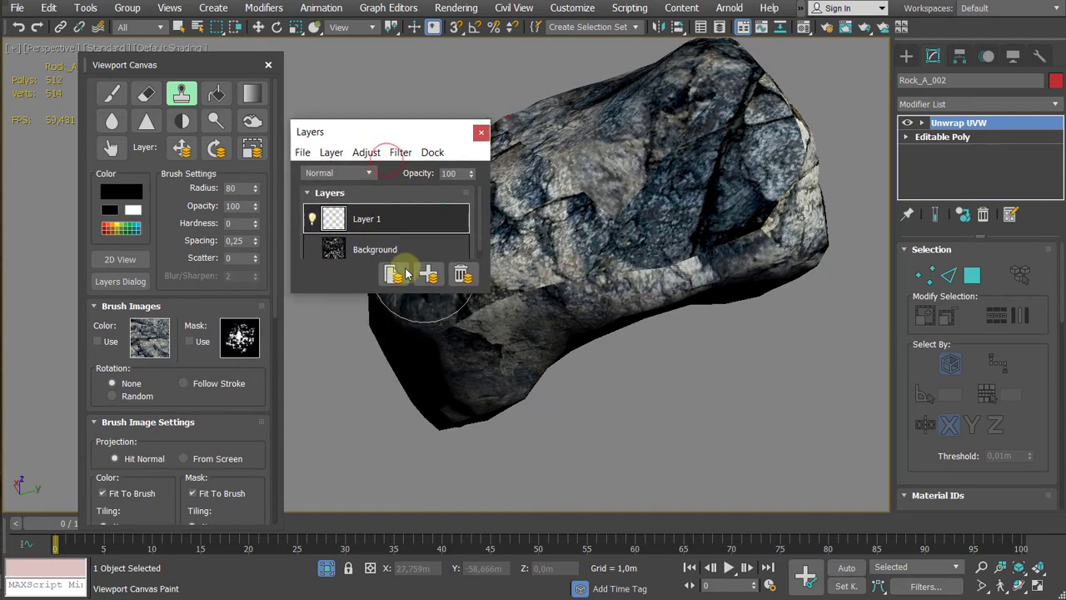
left_click(461, 278)
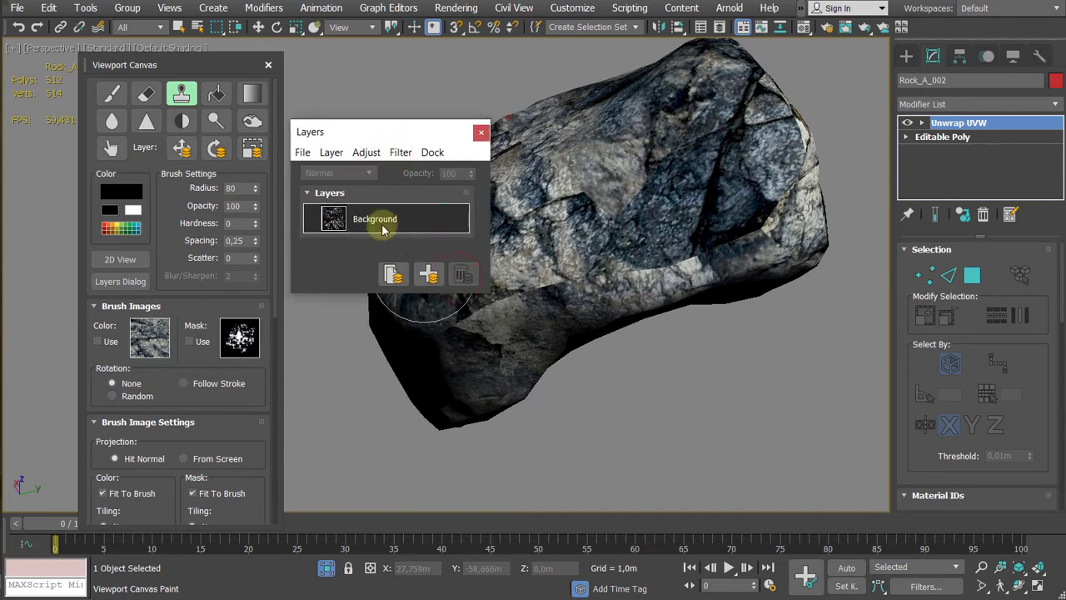
right_click(396, 225)
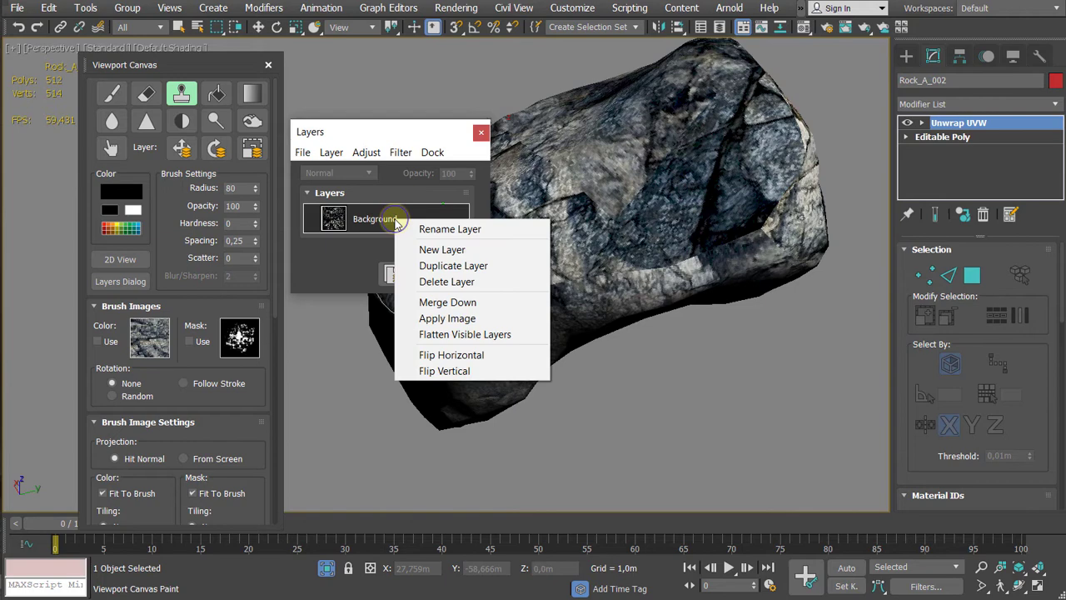
left_click(443, 265)
Step: Clone rock texture over the seams along the rock's front face and around its pointed end
mouse_move(669, 230)
middle_mouse_down("alt")
mouse_move(631, 269)
mouse_move(578, 270)
mouse_move(624, 297)
middle_mouse_up("alt")
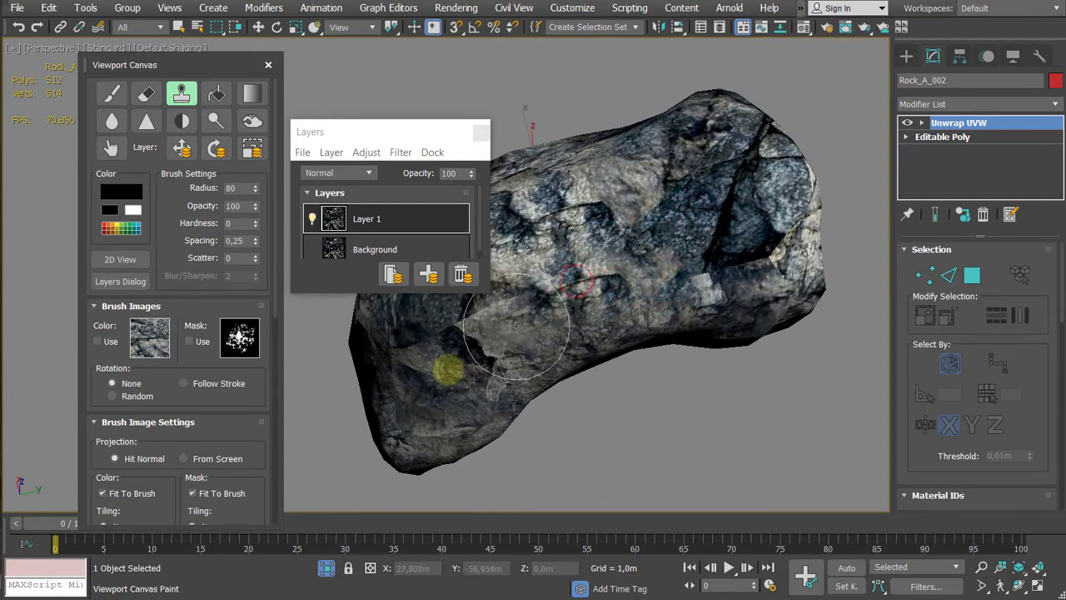
middle_click_drag(714, 250, 695, 230, "alt")
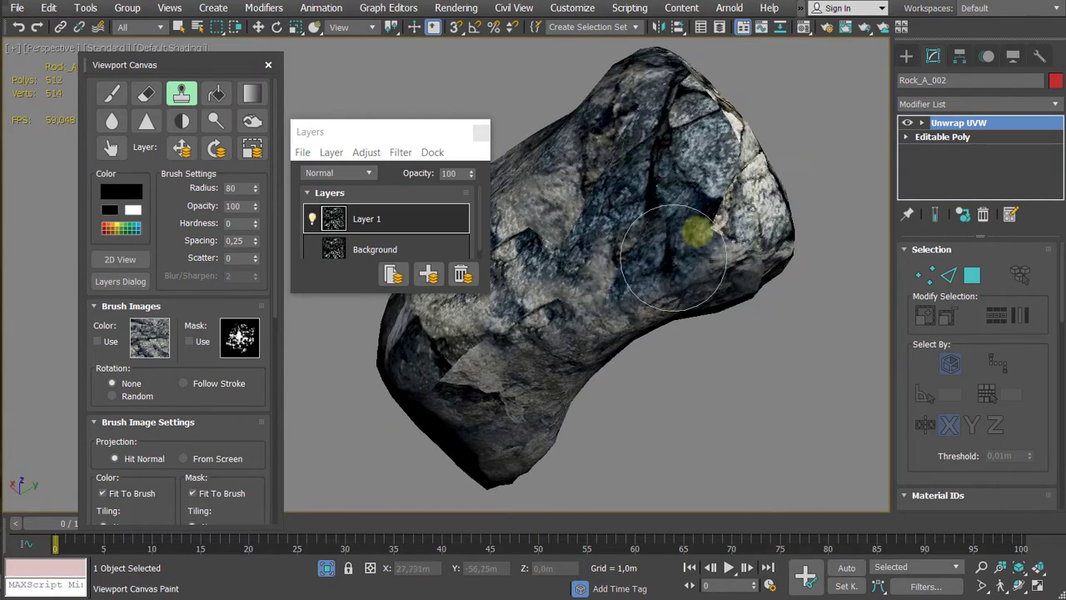
mouse_move(727, 193)
middle_mouse_down("alt")
mouse_move(647, 305)
mouse_move(638, 243)
mouse_move(441, 405)
mouse_move(638, 222)
mouse_move(587, 297)
middle_mouse_up("alt")
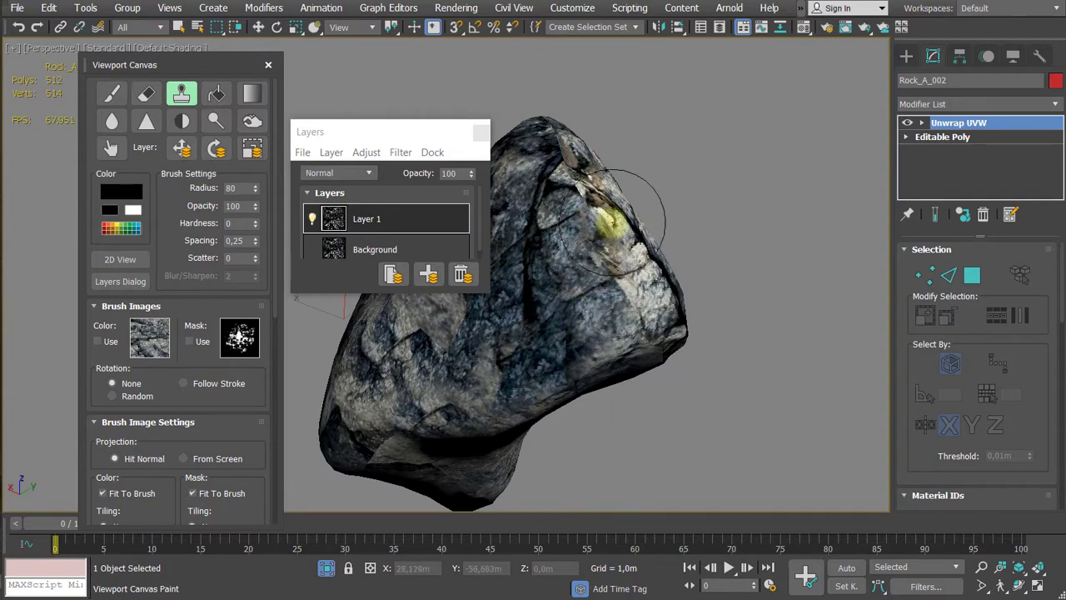
left_click(197, 342)
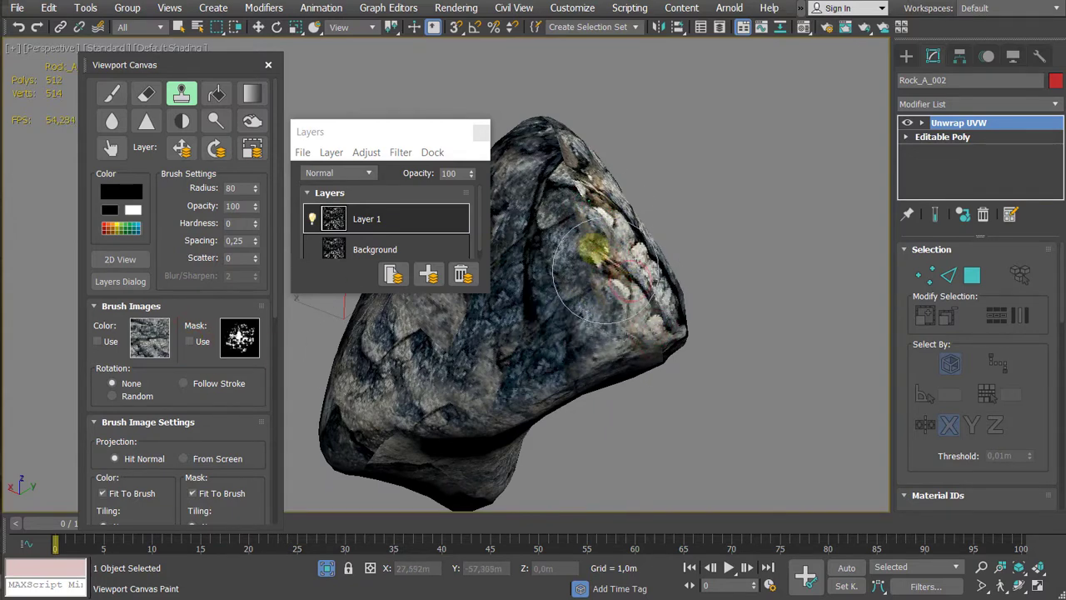
middle_click_drag(595, 185, 588, 265, "alt")
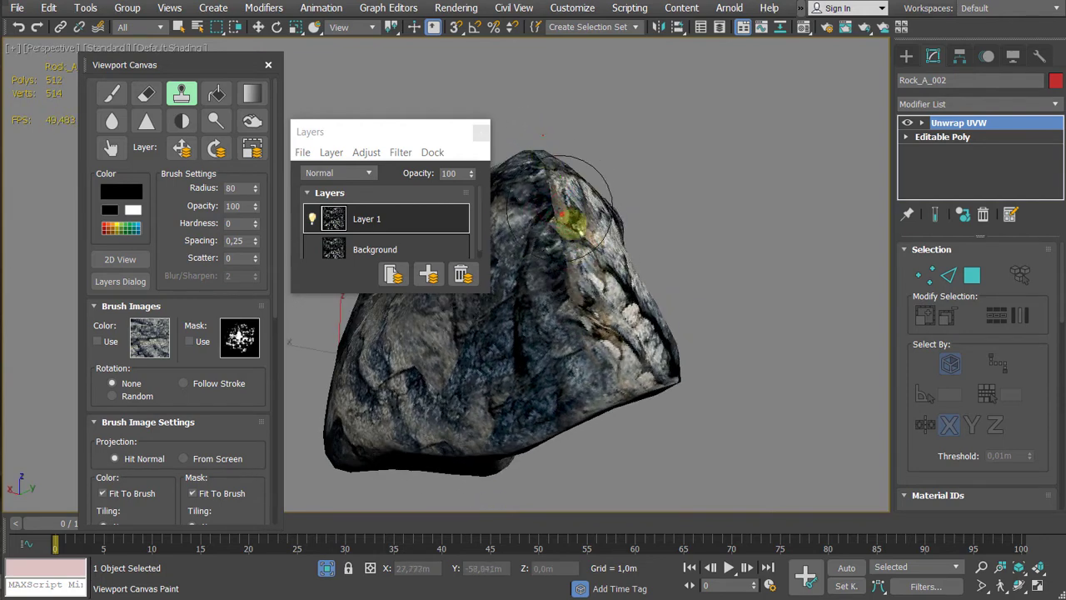
left_click(191, 342)
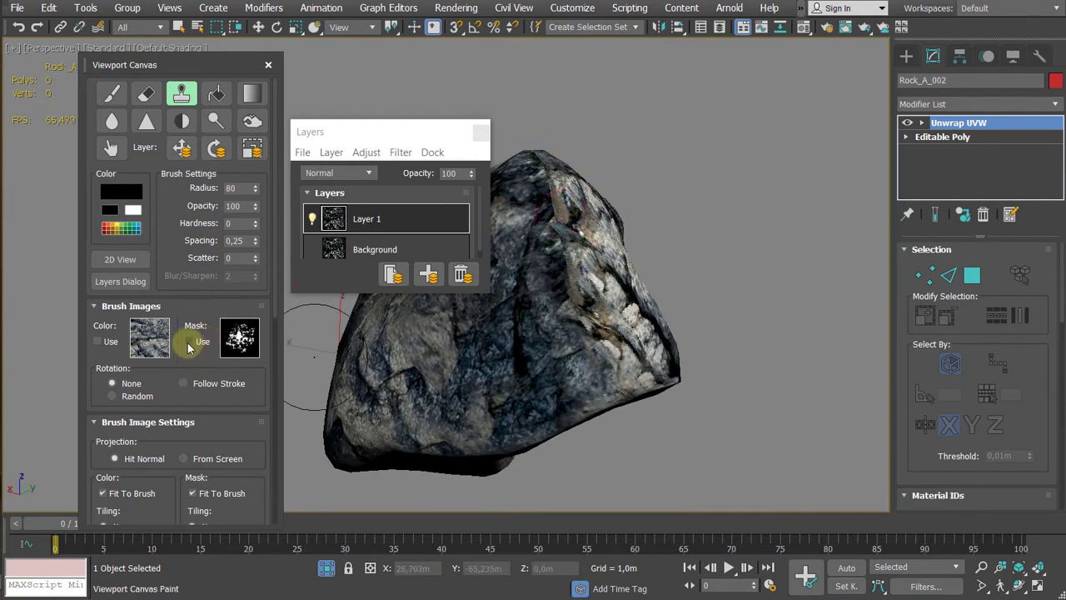
mouse_move(606, 220)
middle_mouse_down("alt")
mouse_move(516, 334)
mouse_move(726, 326)
mouse_move(601, 332)
middle_mouse_up("alt")
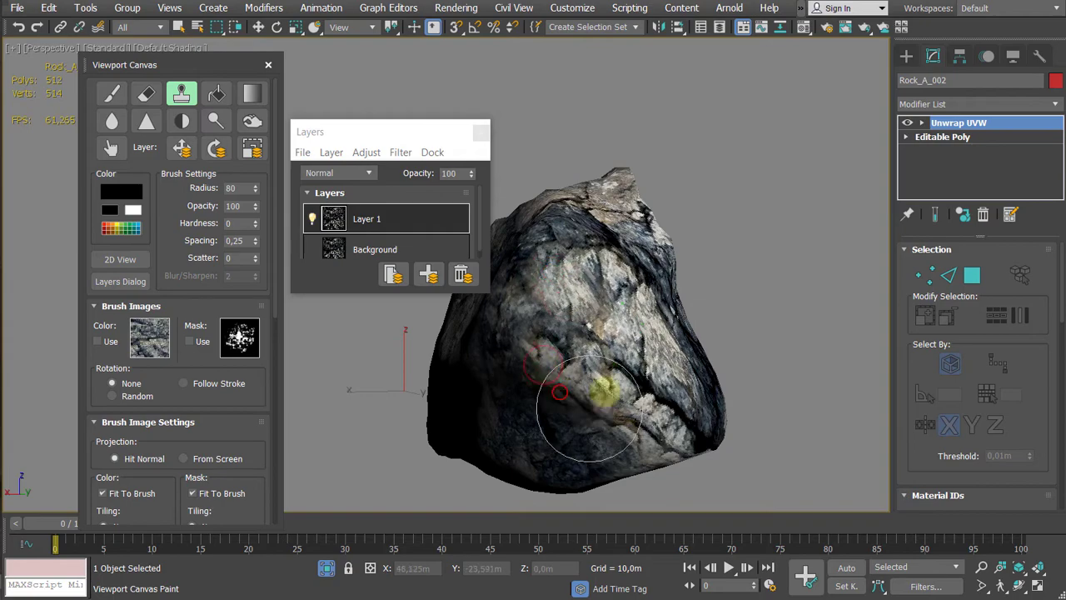
Step: Clone rock texture over the remaining seams on the rock's back, opposite end and underside
mouse_move(589, 409)
middle_mouse_down("alt")
mouse_move(600, 417)
mouse_move(633, 363)
mouse_move(564, 309)
mouse_move(614, 369)
mouse_move(569, 383)
mouse_move(548, 417)
mouse_move(639, 381)
mouse_move(614, 386)
mouse_move(625, 340)
mouse_move(494, 267)
middle_mouse_up("alt")
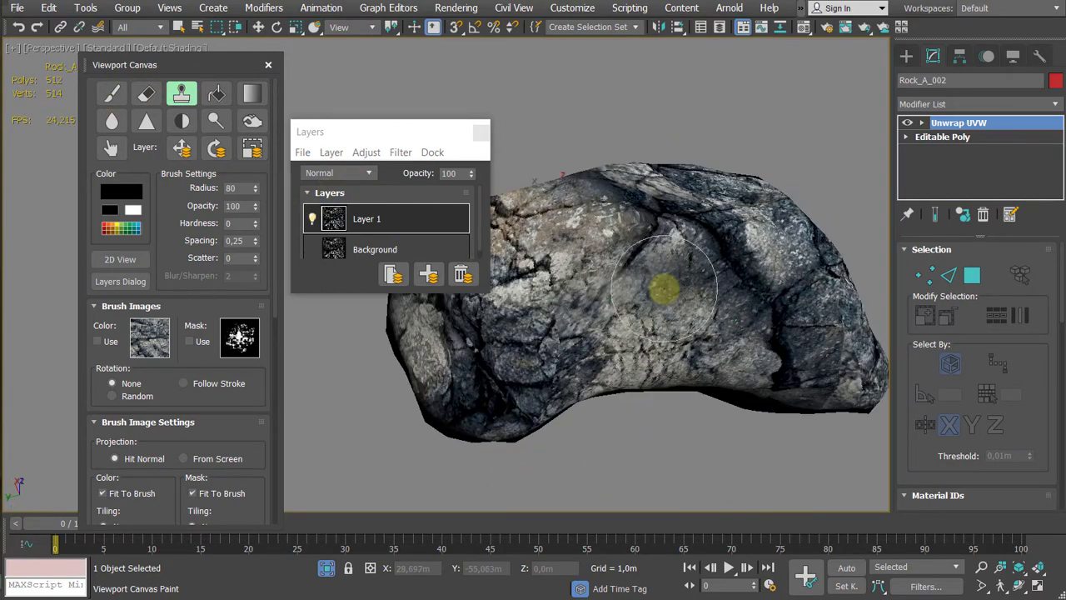
mouse_move(664, 290)
middle_mouse_down("alt")
mouse_move(566, 248)
mouse_move(578, 241)
mouse_move(529, 231)
mouse_move(640, 325)
mouse_move(638, 315)
mouse_move(602, 328)
mouse_move(614, 245)
mouse_move(666, 292)
mouse_move(666, 257)
mouse_move(758, 299)
middle_mouse_up("alt")
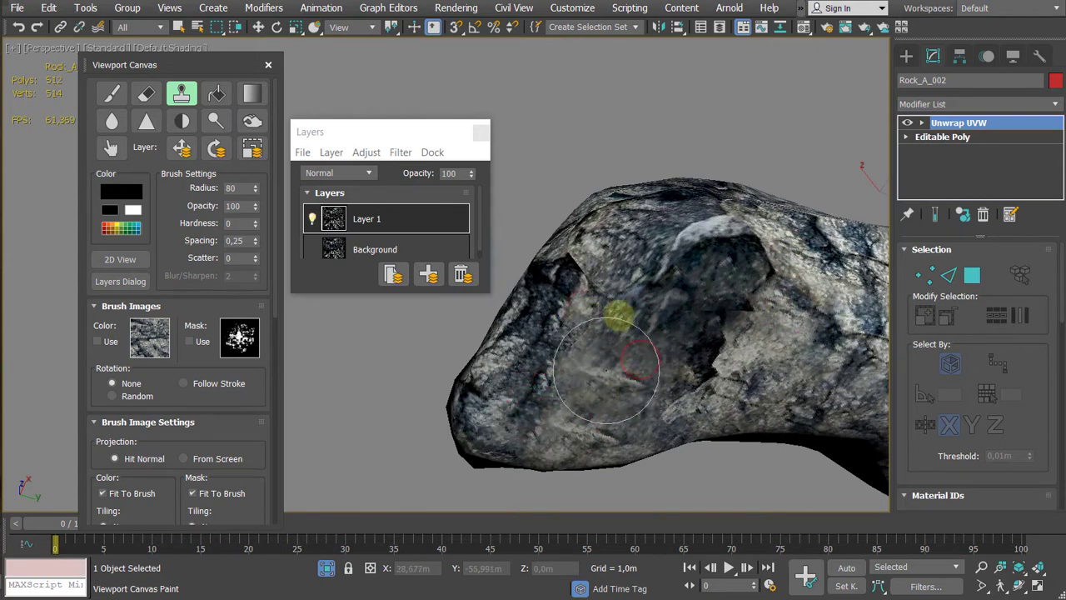
middle_click_drag(607, 369, 566, 404, "alt")
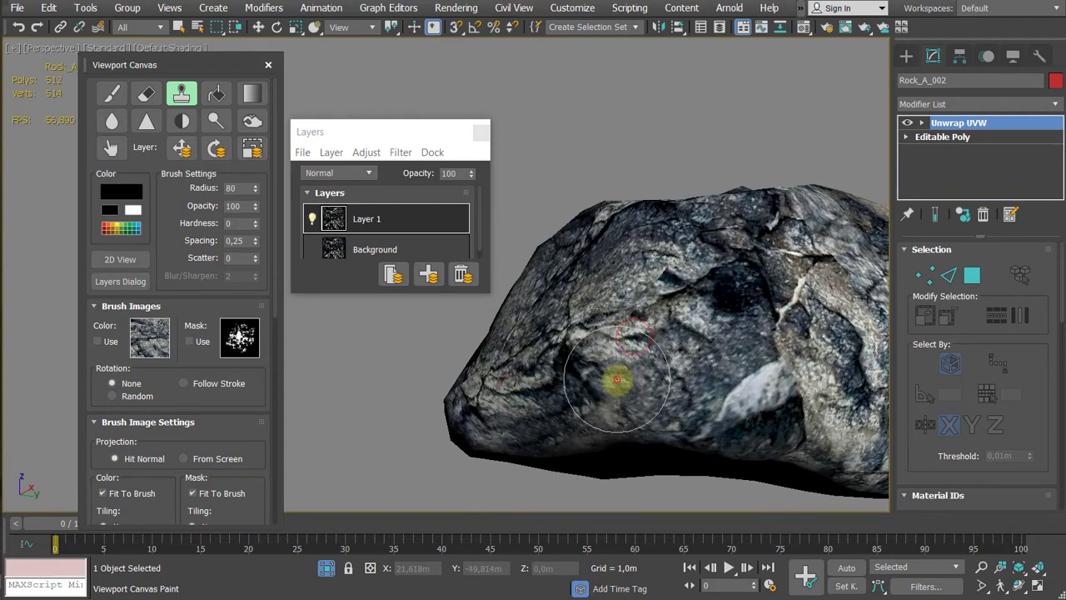
mouse_move(717, 394)
middle_mouse_down("alt")
mouse_move(825, 258)
mouse_move(766, 297)
mouse_move(757, 352)
mouse_move(808, 355)
mouse_move(842, 238)
mouse_move(700, 318)
mouse_move(804, 383)
mouse_move(819, 399)
mouse_move(814, 439)
mouse_move(740, 361)
mouse_move(752, 328)
mouse_move(803, 305)
mouse_move(842, 315)
mouse_move(928, 345)
mouse_move(927, 360)
mouse_move(1038, 410)
mouse_move(1032, 329)
middle_mouse_up("alt")
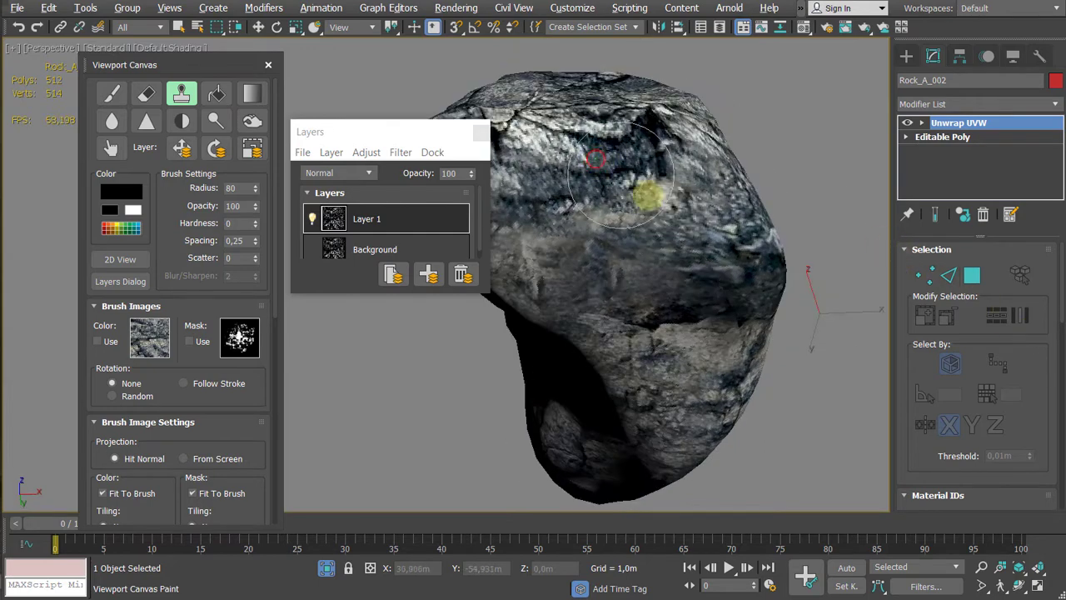
mouse_move(713, 241)
middle_mouse_down("alt")
mouse_move(624, 347)
mouse_move(642, 298)
mouse_move(653, 305)
mouse_move(648, 383)
middle_mouse_up("alt")
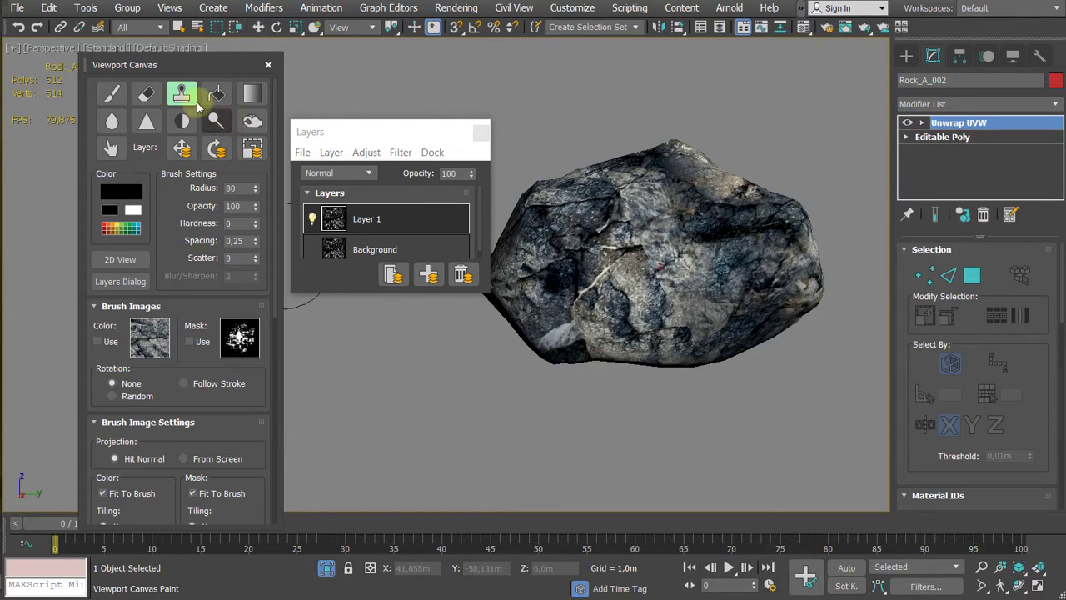
Step: Finish cloning and save the painted layers as the PSD file RockChunk_Paint in the Maps folder
left_click(187, 99)
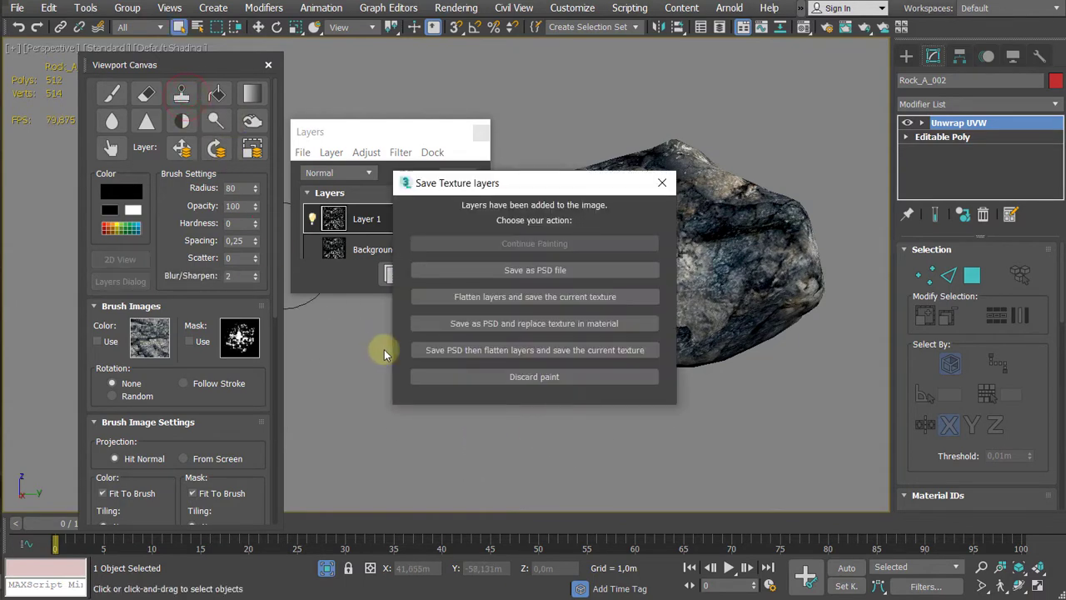
left_click(528, 275)
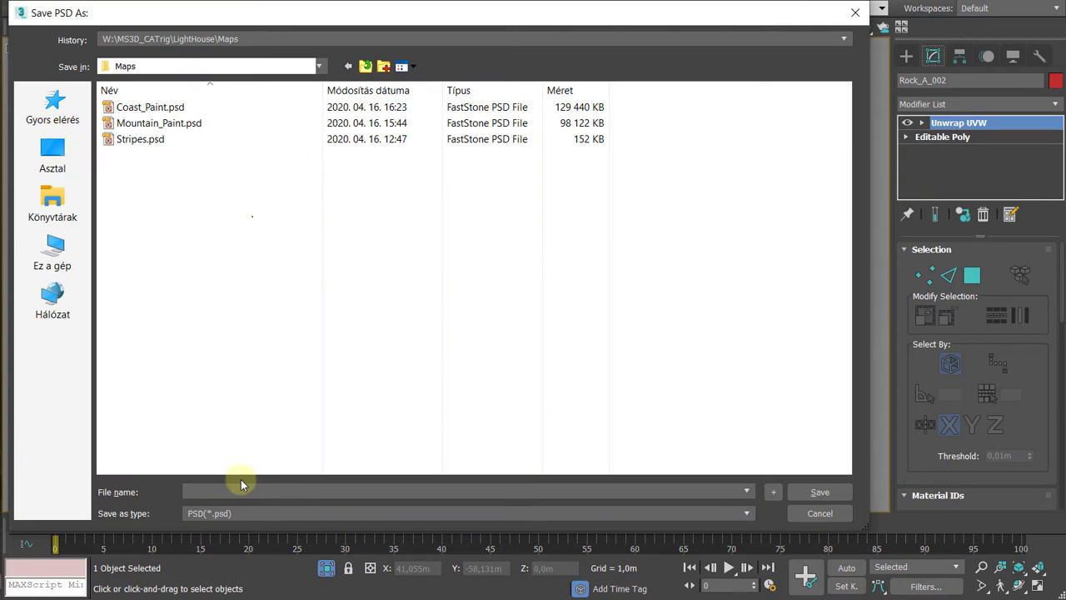
type("Rock")
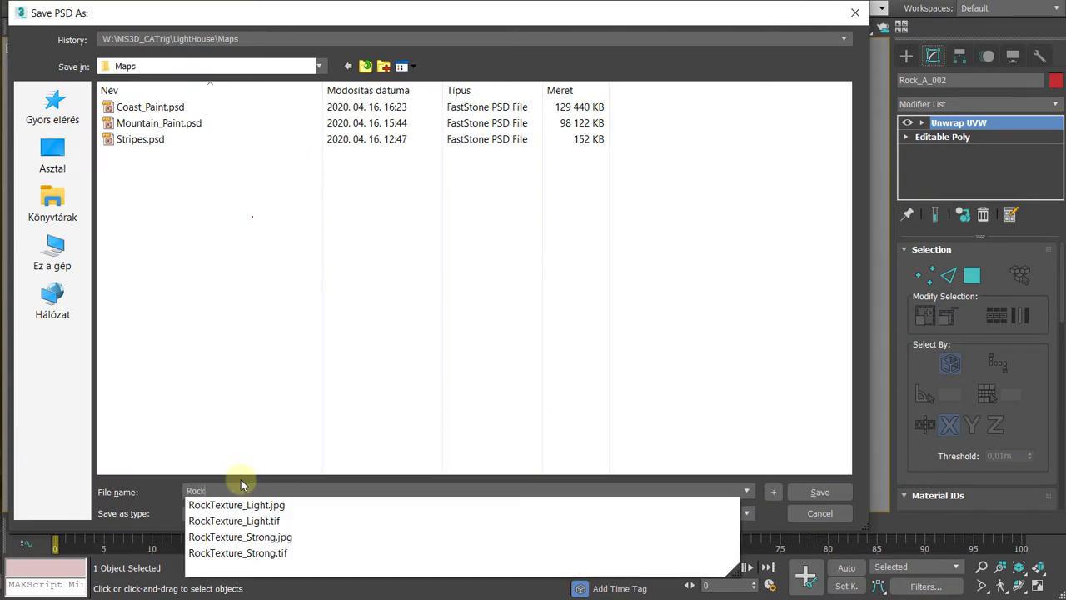
type("Ch")
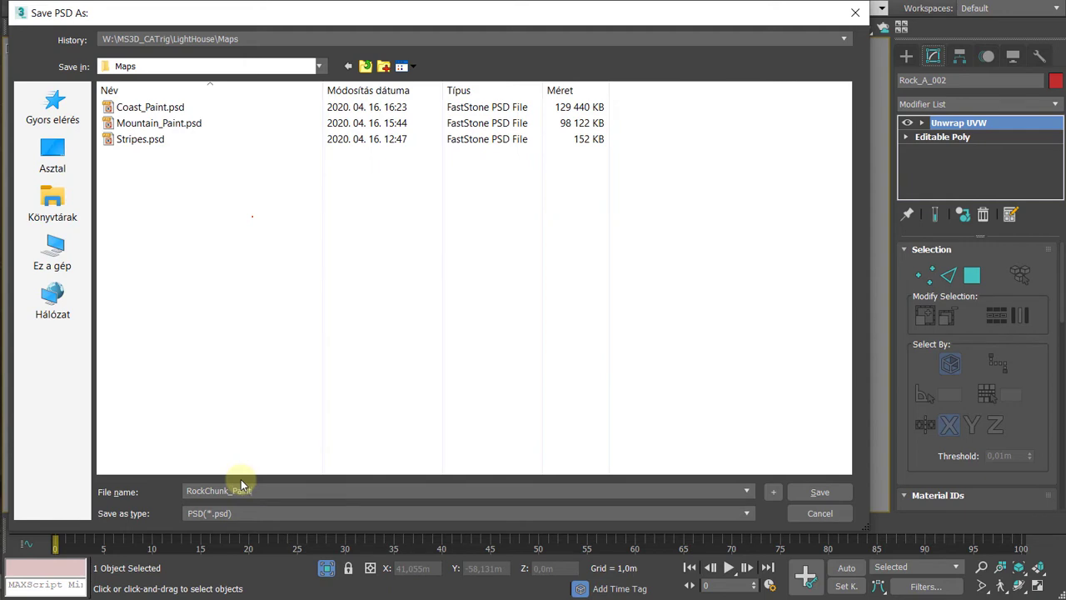
type("unk_Paint")
key("Return")
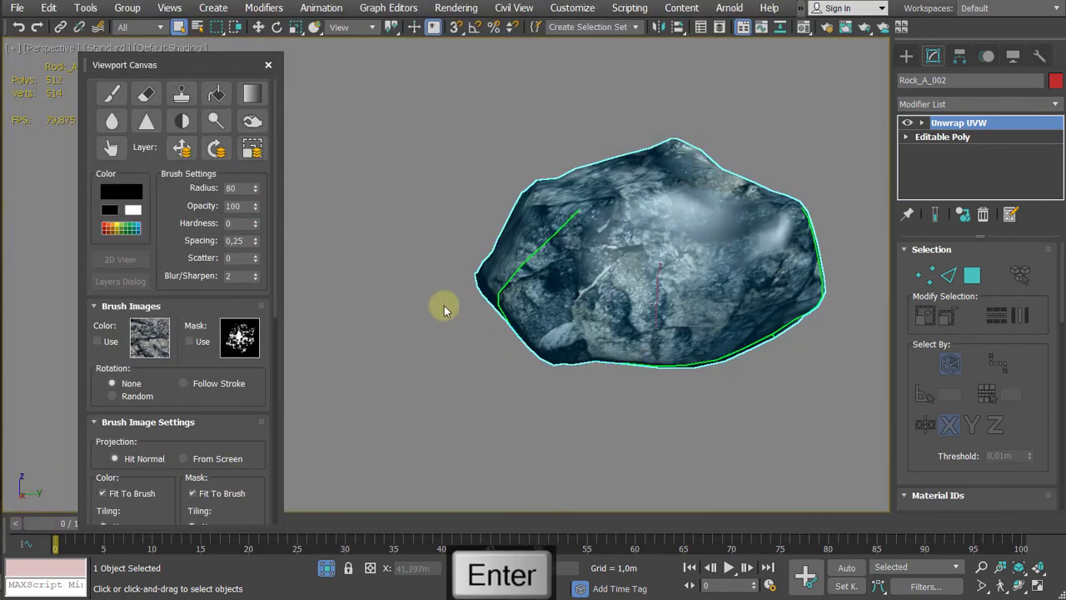
Step: Close Viewport Canvas, deselect the rock and end its isolation to show the whole scene
left_click(268, 64)
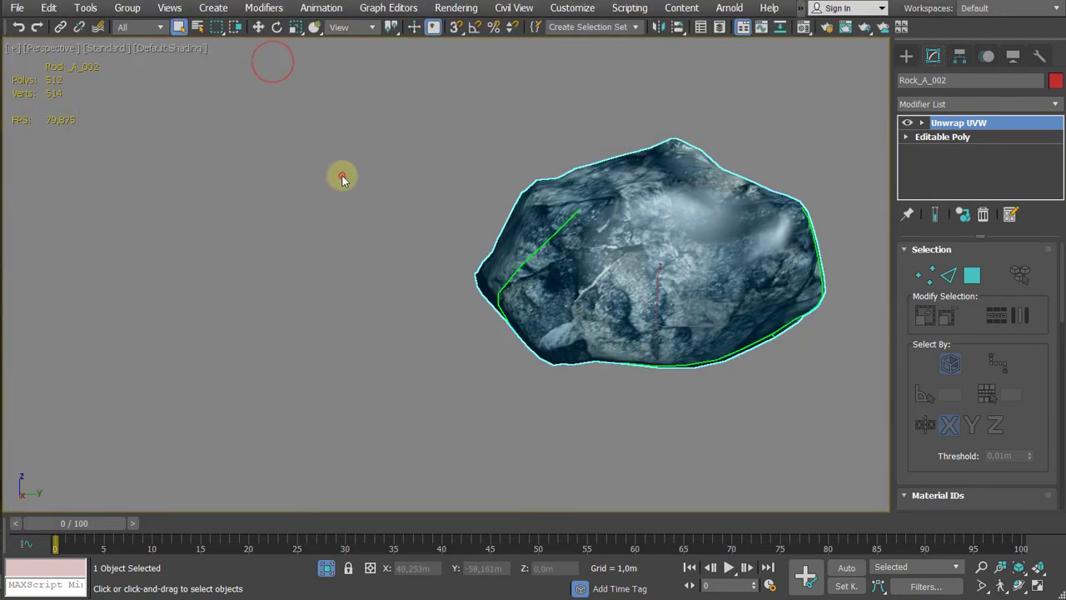
left_click(342, 175)
left_click(326, 568)
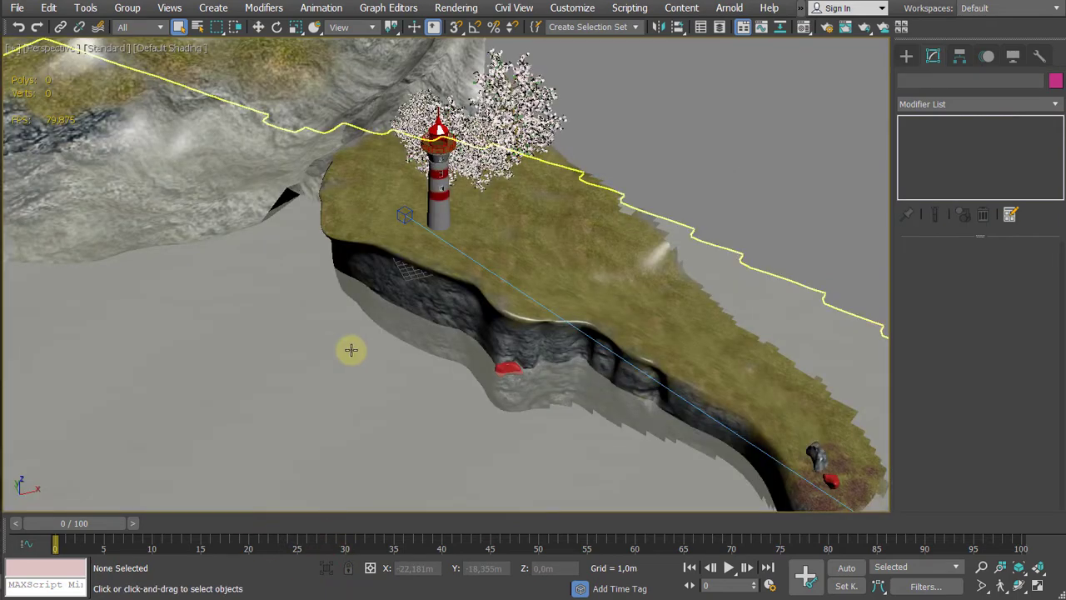
Step: View the whole landscape from above, then select the Coast object and frame it in the viewport
middle_click_drag(350, 350, 438, 359, "alt")
scroll(752, 345, "up", 4)
middle_click_drag(752, 345, 609, 431, "alt")
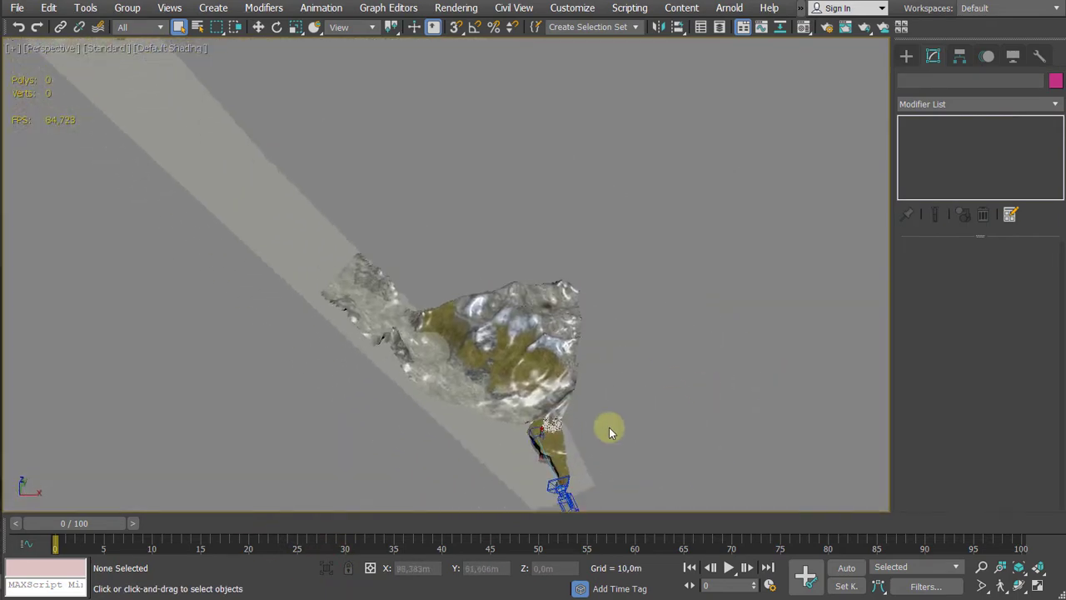
scroll(591, 408, "up", 3)
scroll(591, 404, "down", 3)
left_click_drag(552, 392, 469, 461)
left_click(735, 391)
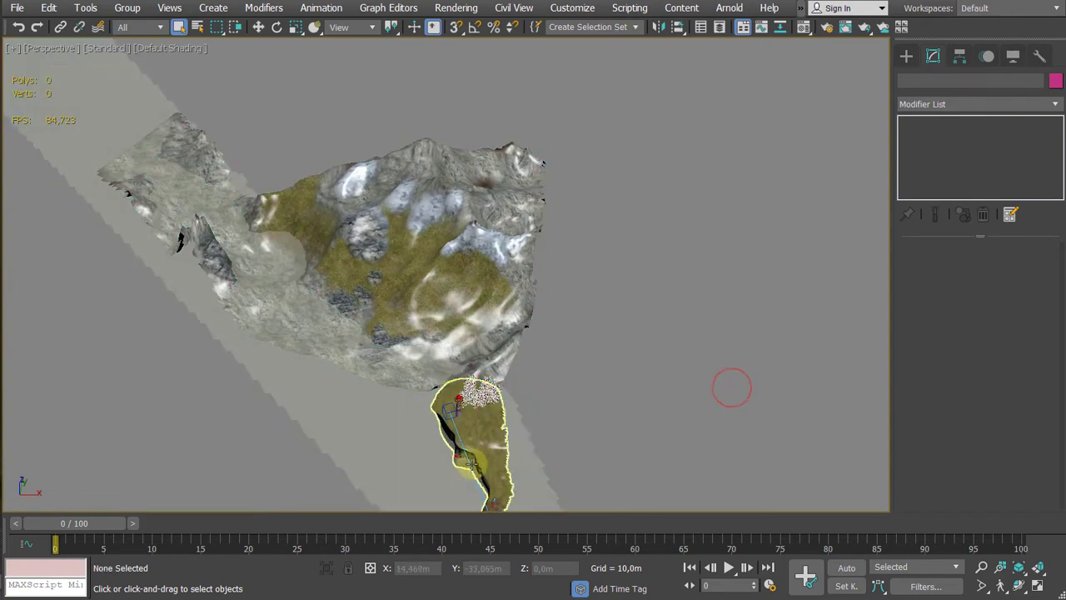
left_click(497, 503)
key("z")
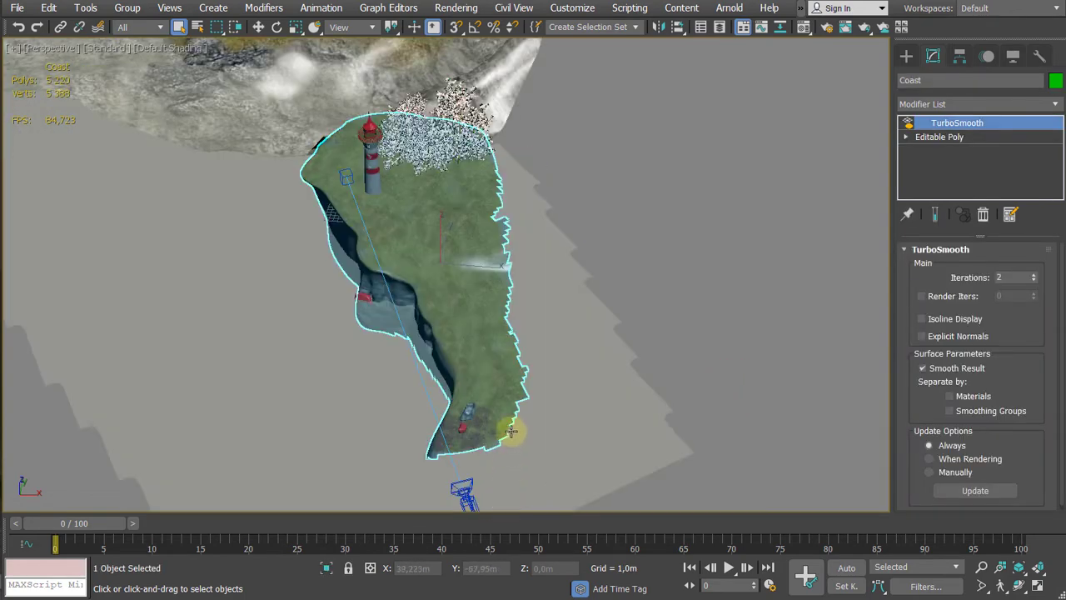
Step: Select the painted rock Rock_A_002 at the tip of the coast and frame it with its surroundings
middle_click_drag(543, 371, 598, 321, "alt")
left_click(689, 206)
scroll(541, 345, "up", 2)
left_click(552, 294)
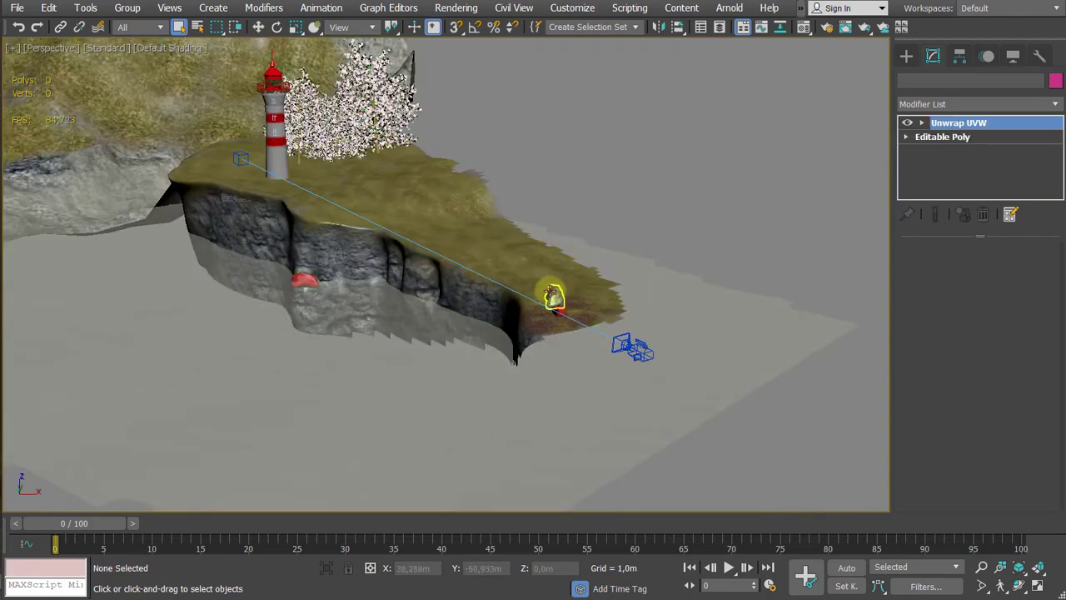
key("z")
scroll(575, 290, "down", 5)
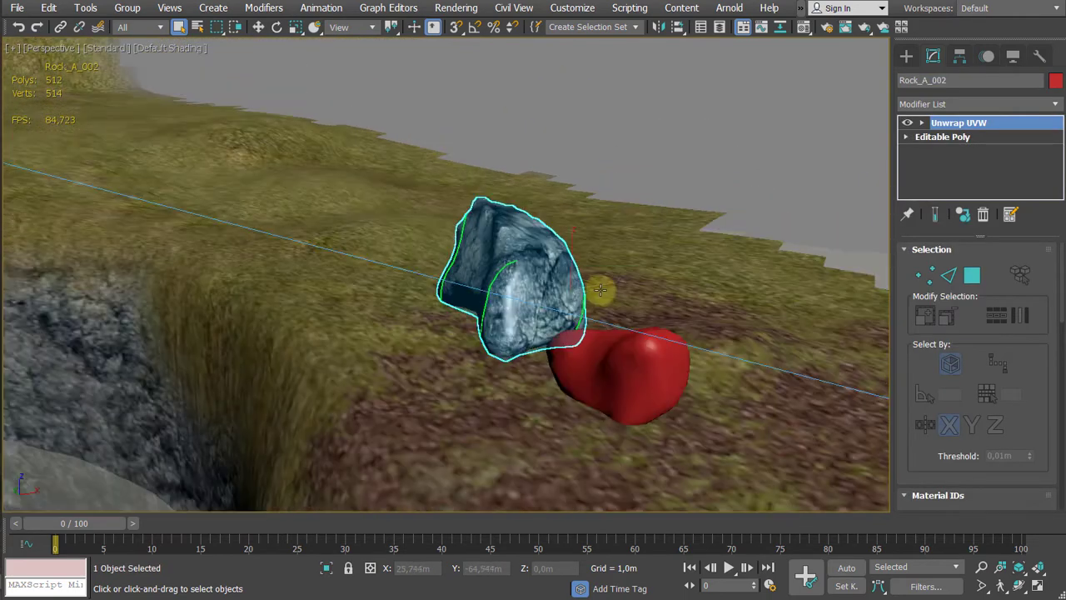
Step: Select Rock_A_002 and replace its material's base color bitmap with RockChunk_Paint.psd from the Maps folder
left_click(625, 366)
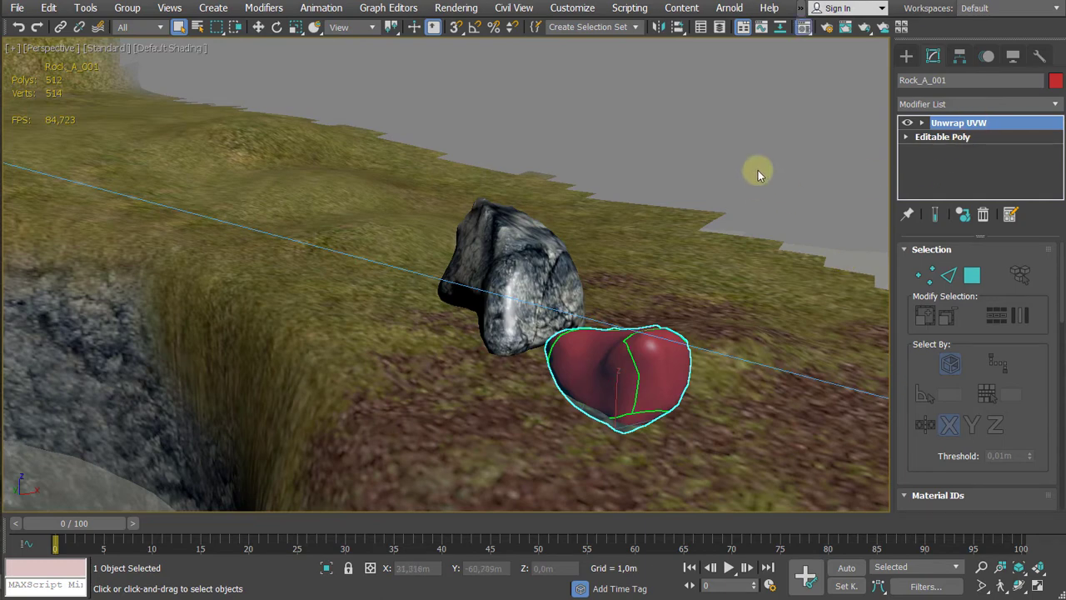
key("m")
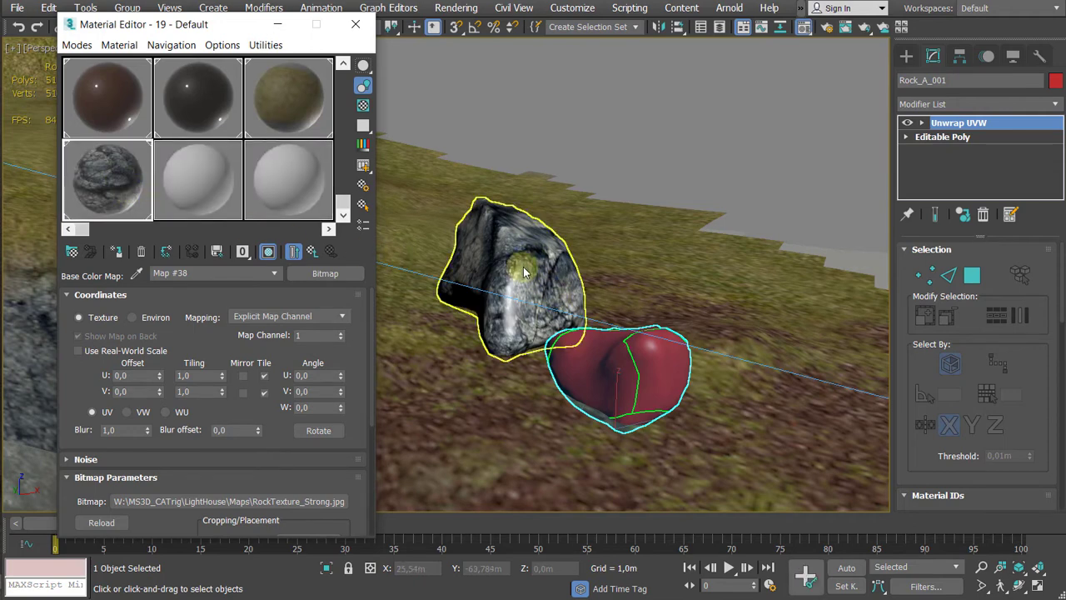
left_click(588, 183)
left_click(508, 253)
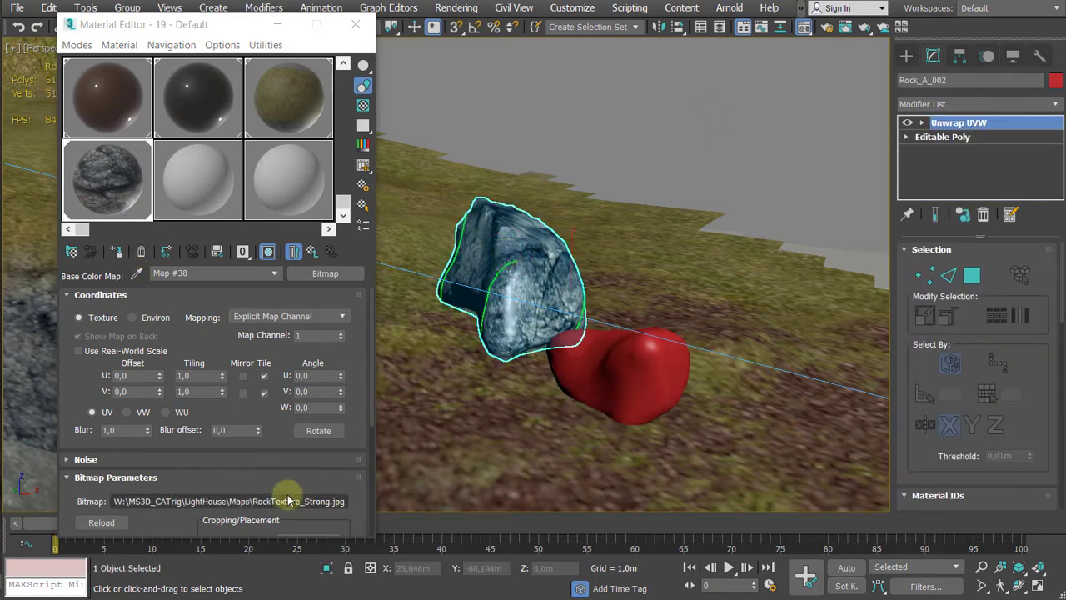
left_click(337, 501)
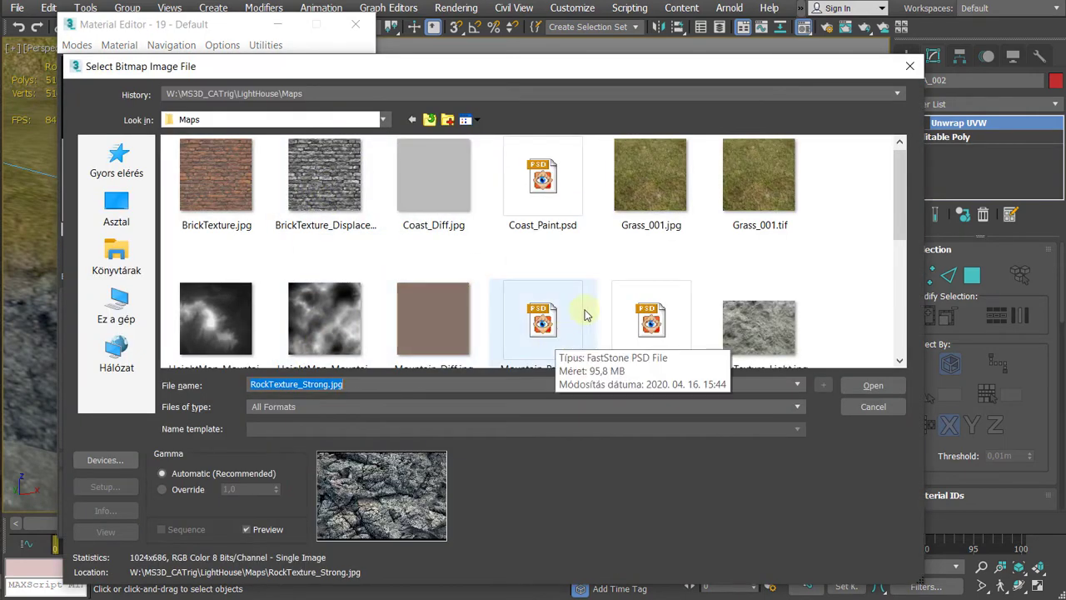
left_click(530, 313)
left_click(672, 198)
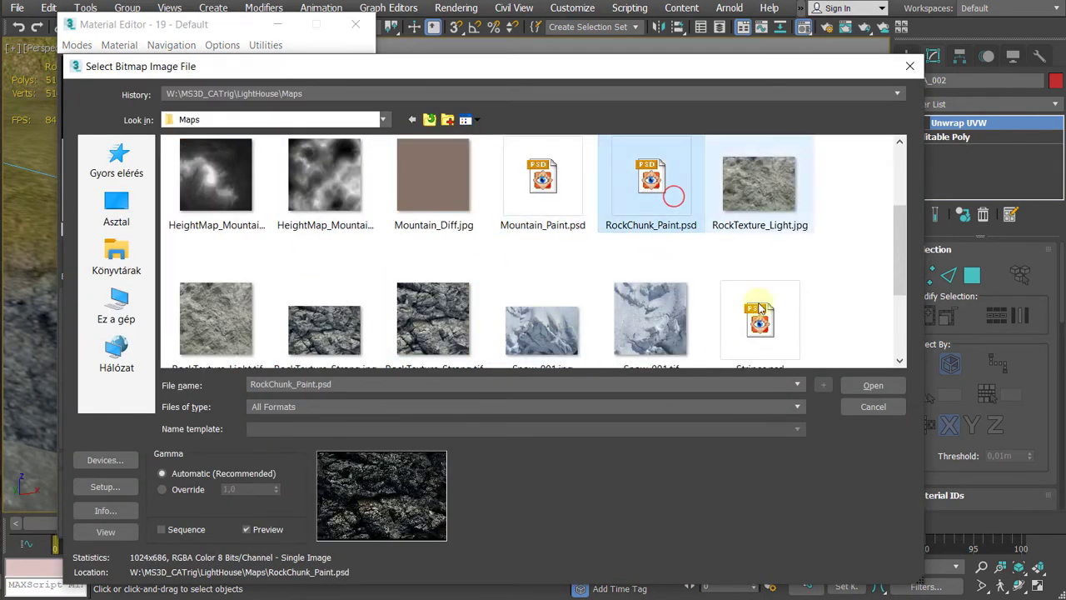
left_click(871, 386)
left_click(431, 455)
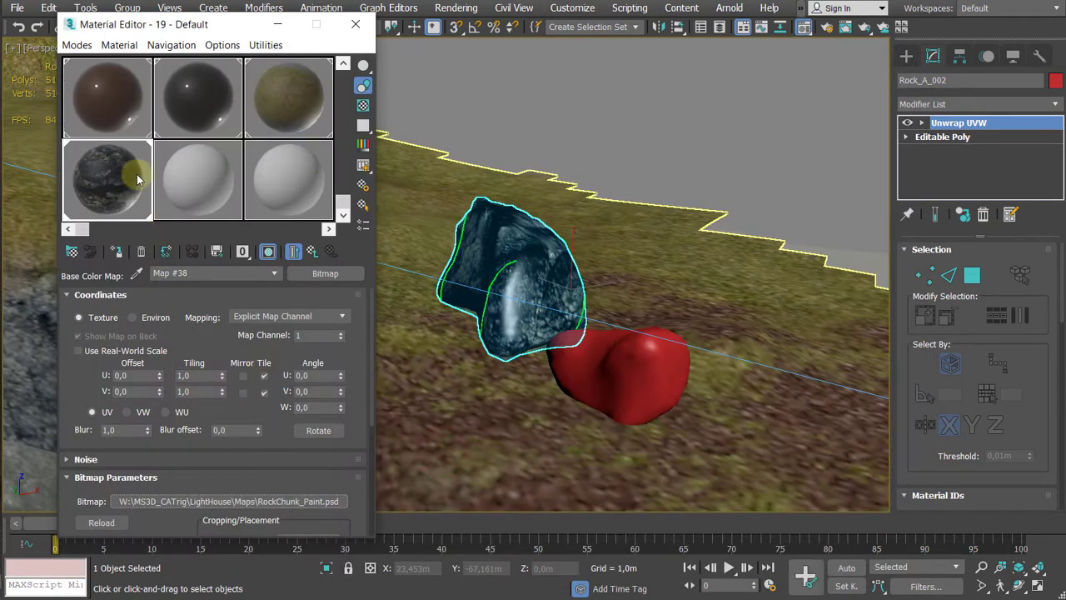
Step: Assign the painted rock material to the neighbouring red rock and to the red rock at the foot of the coast cliff
left_click_drag(138, 179, 666, 374)
middle_click_drag(567, 370, 866, 325, "alt")
scroll(638, 333, "down", 3)
middle_click_drag(670, 348, 937, 324)
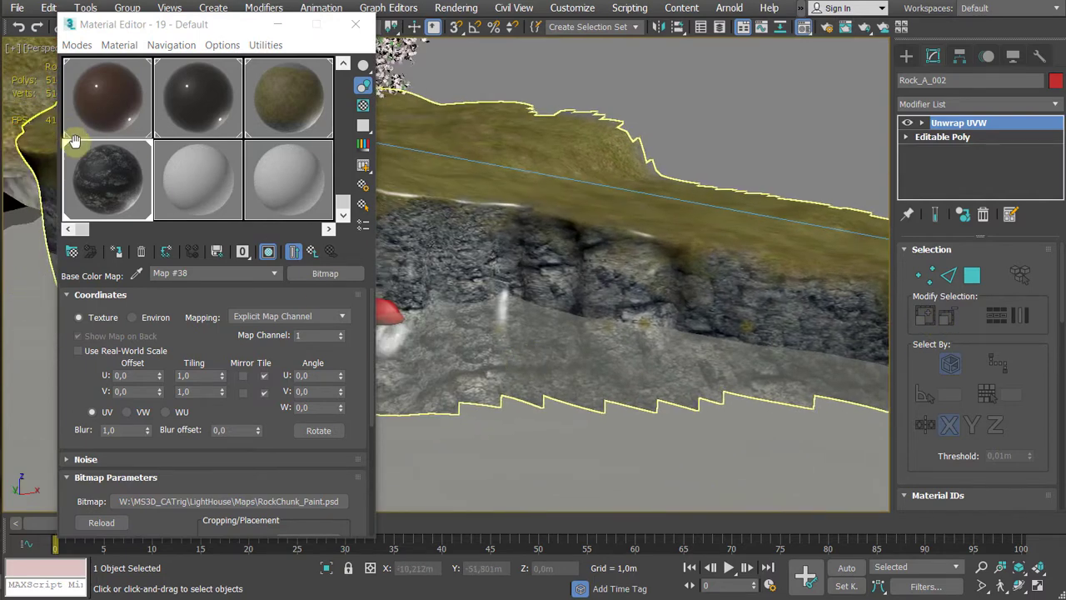
left_click_drag(77, 149, 390, 320)
middle_click_drag(692, 364, 587, 399)
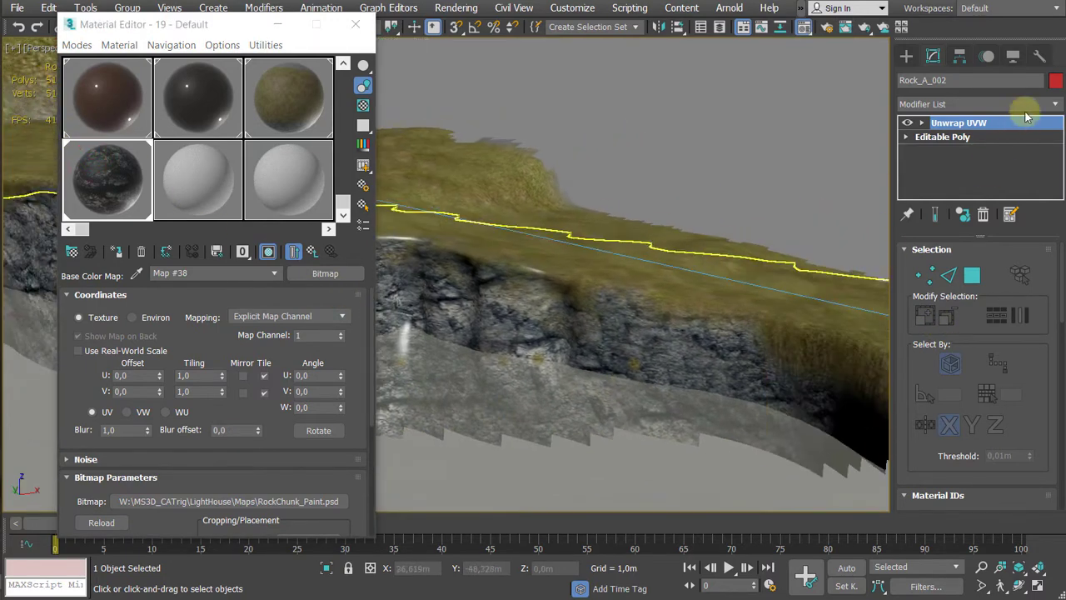
Step: Add a TurboSmooth modifier with 2 iterations to Rock_A_002 and turn it off in the viewport
left_click(1011, 106)
scroll(998, 334, "down", 10)
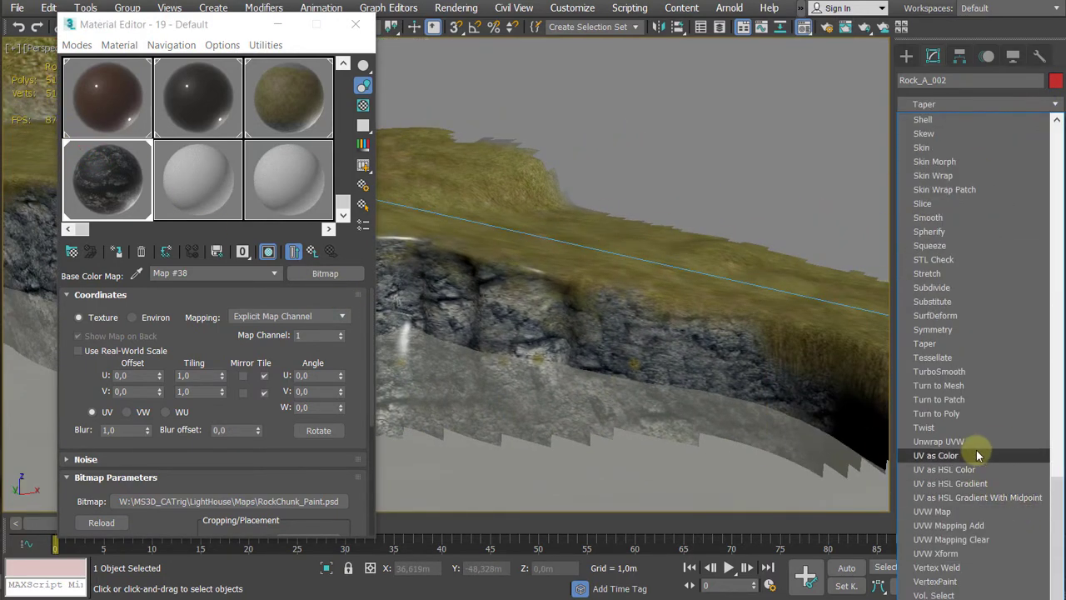
left_click(995, 370)
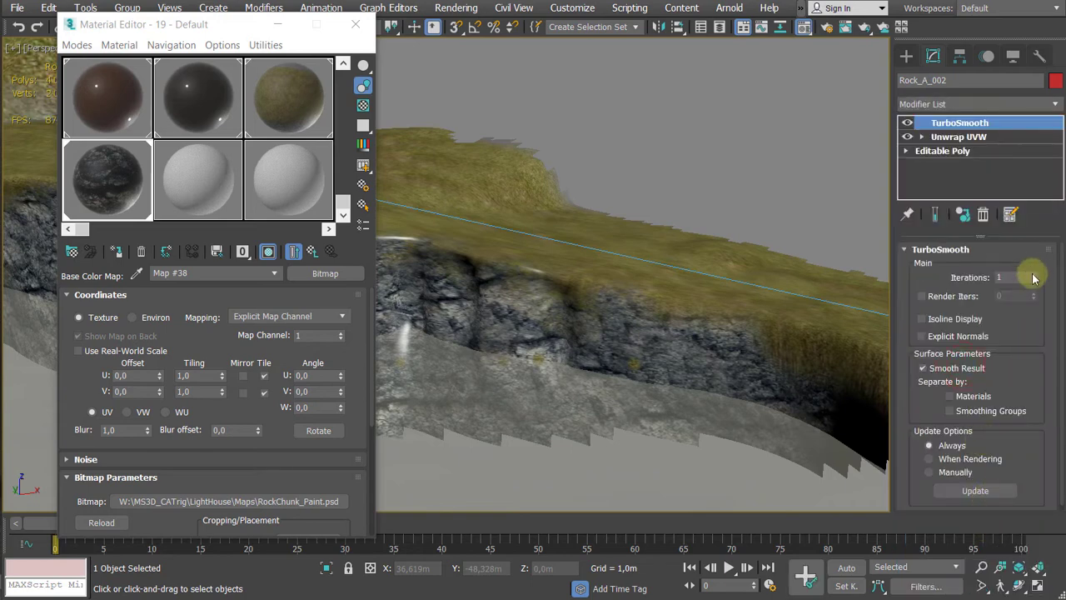
right_click(908, 124)
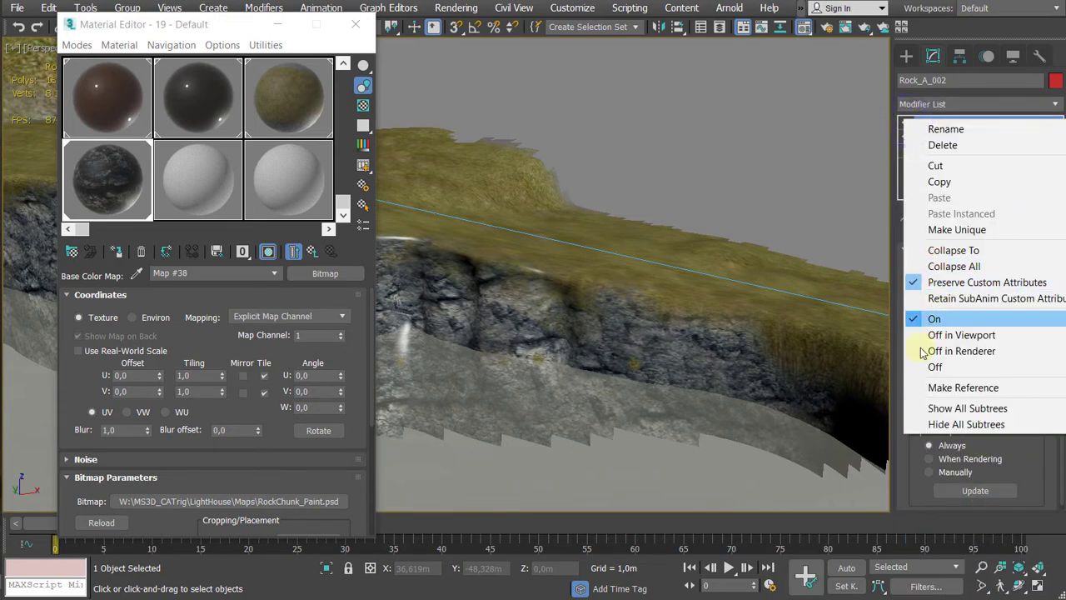
left_click(950, 335)
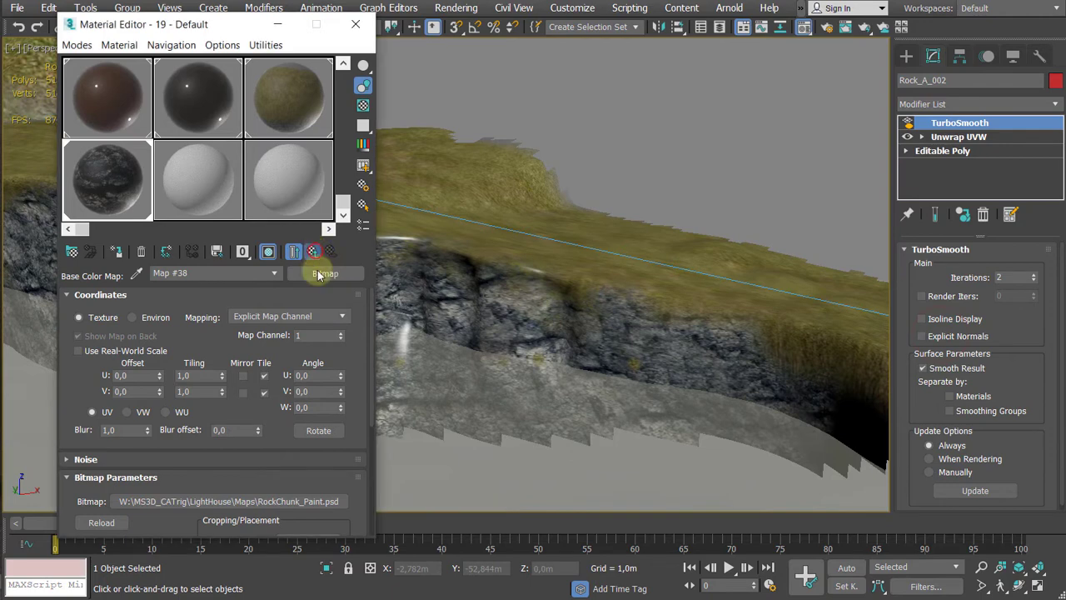
Step: Copy the rock material's base color map RockChunk_Paint into its Displacement map slot
left_click(313, 252)
left_click_drag(216, 28, 234, 2)
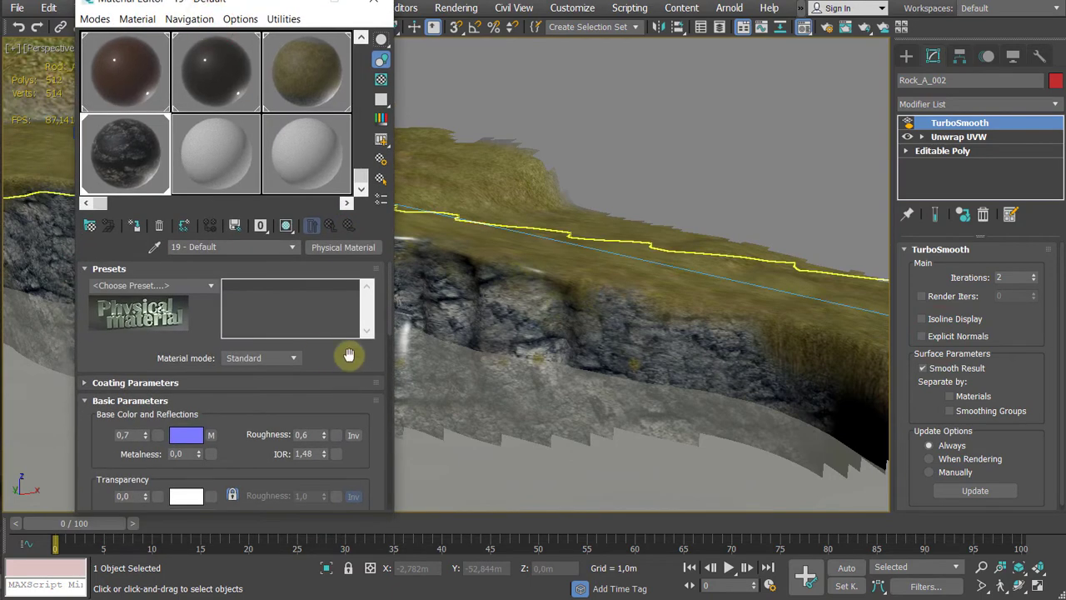
scroll(349, 356, "down", 10)
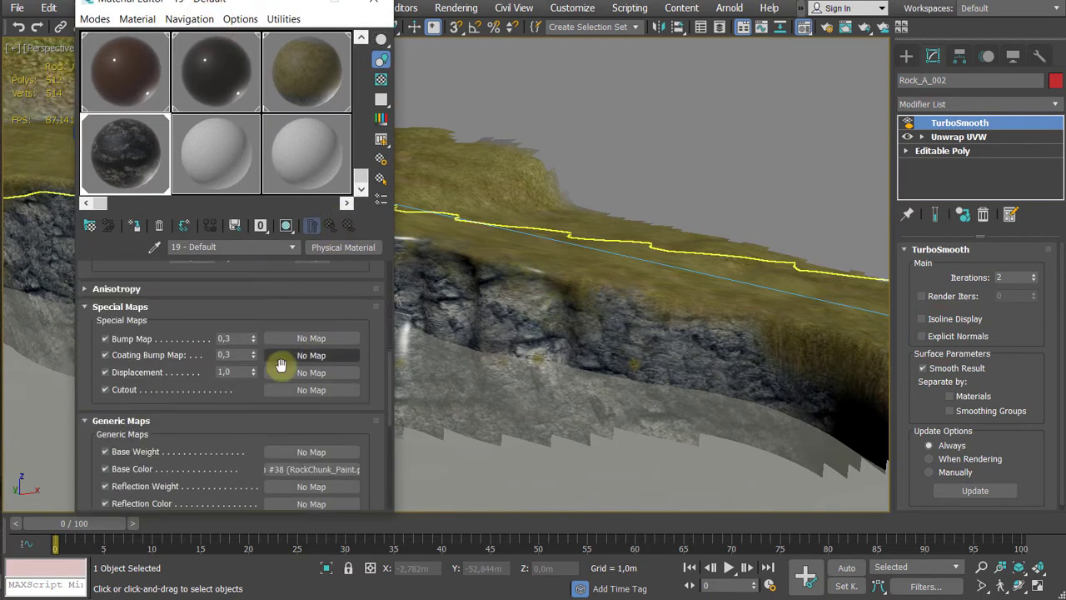
scroll(222, 362, "up", 8)
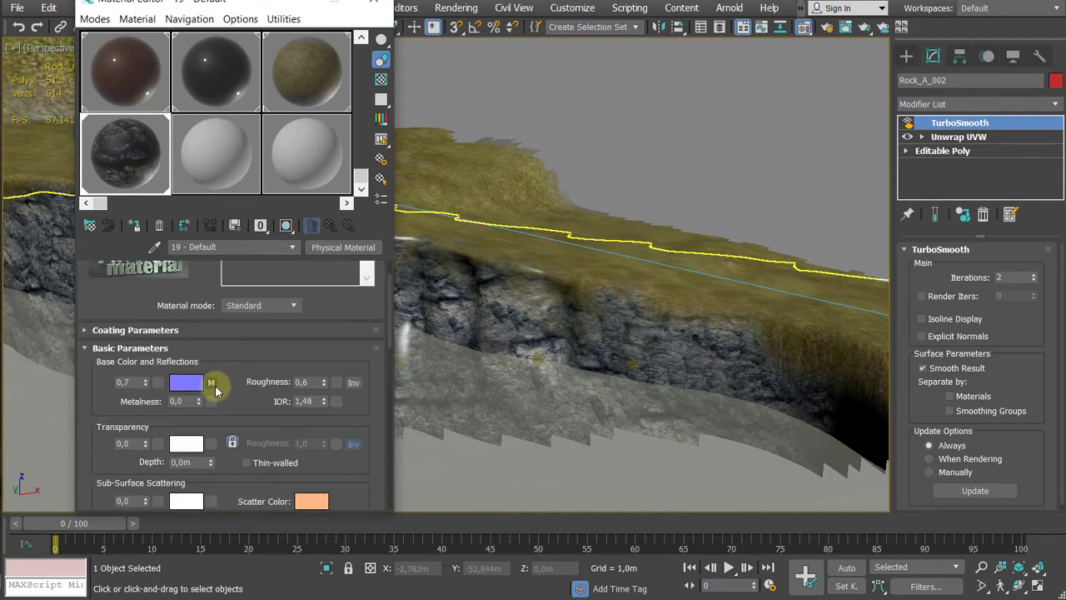
right_click(214, 390)
left_click(248, 407)
scroll(237, 395, "down", 6)
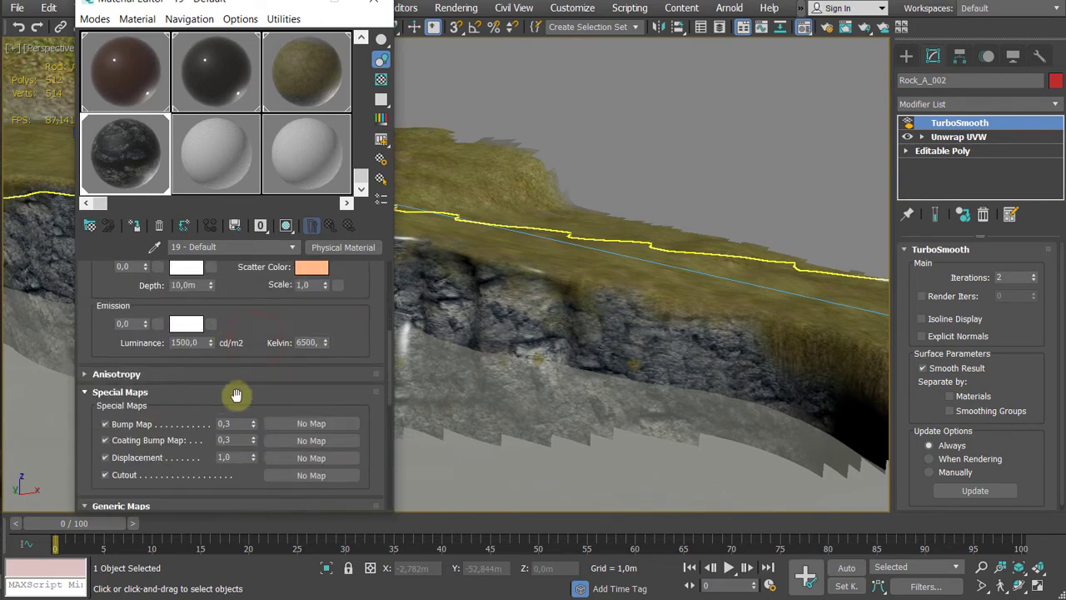
scroll(237, 395, "down", 2)
right_click(287, 417)
left_click(325, 442)
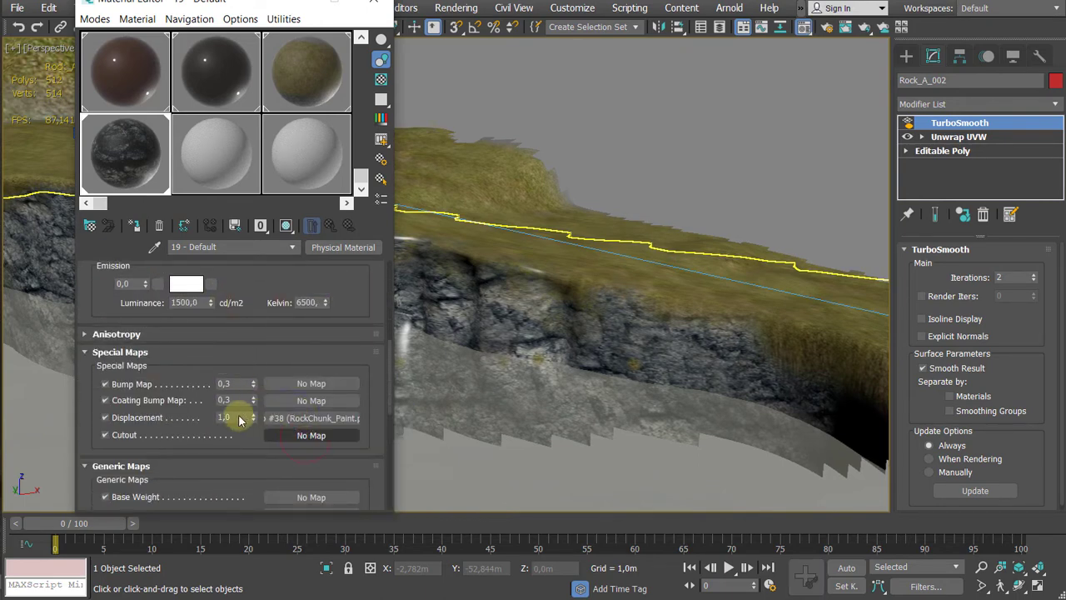
Step: Set the rock material's displacement amount to 0,1 and open the displacement bitmap's settings for review
left_click(238, 418)
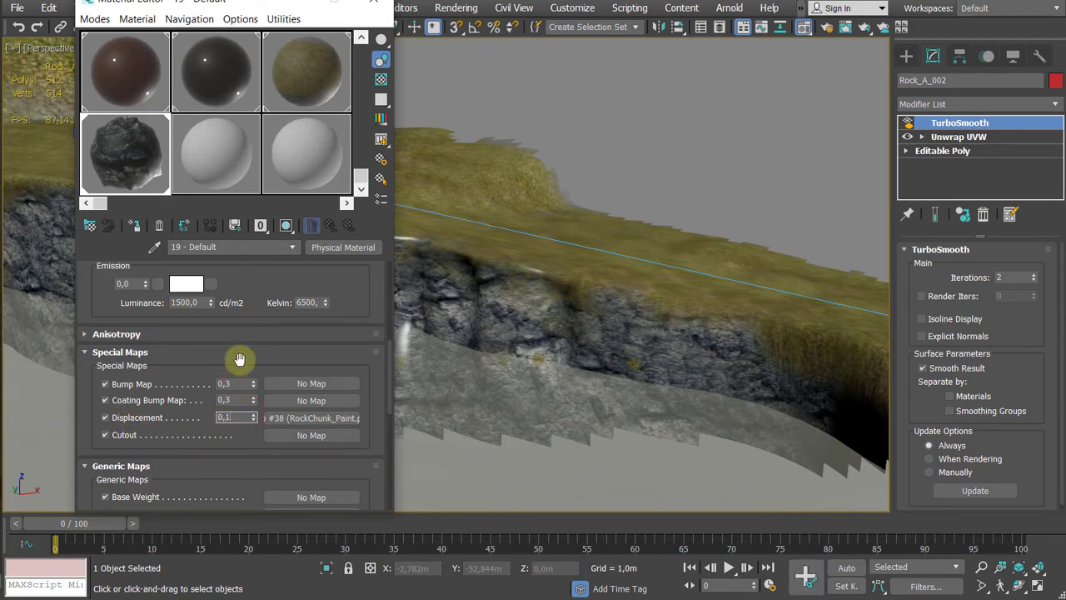
key("Return")
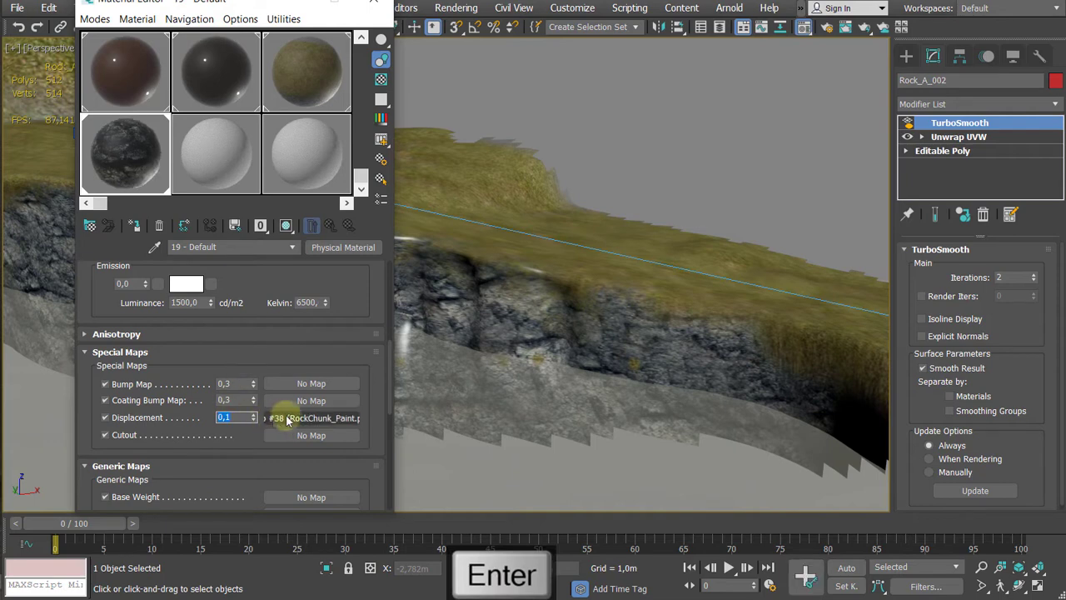
left_click(286, 417)
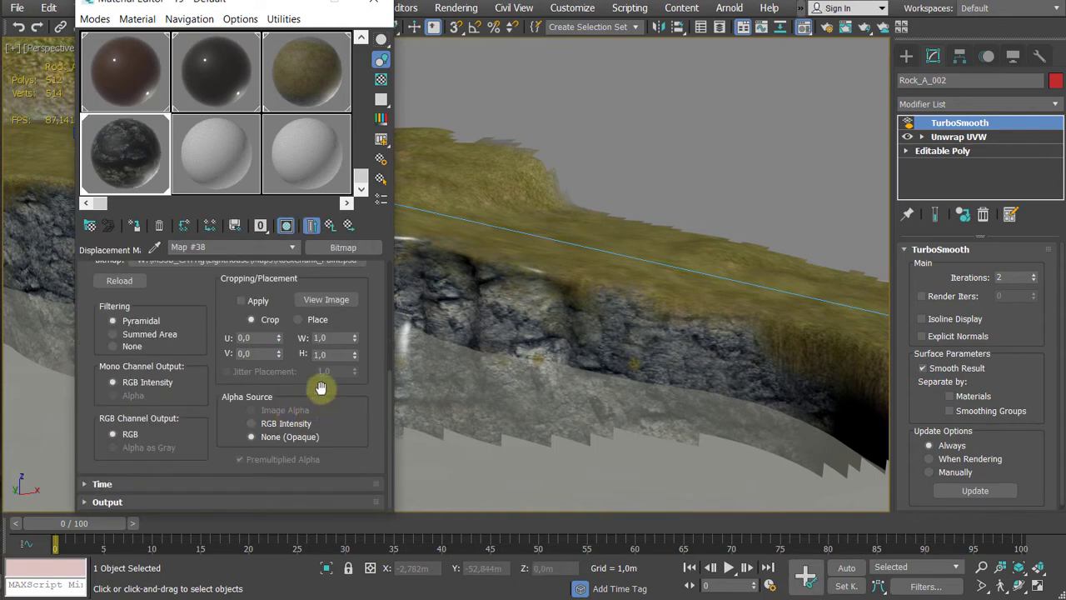
scroll(186, 336, "up", 5)
scroll(208, 402, "up", 2)
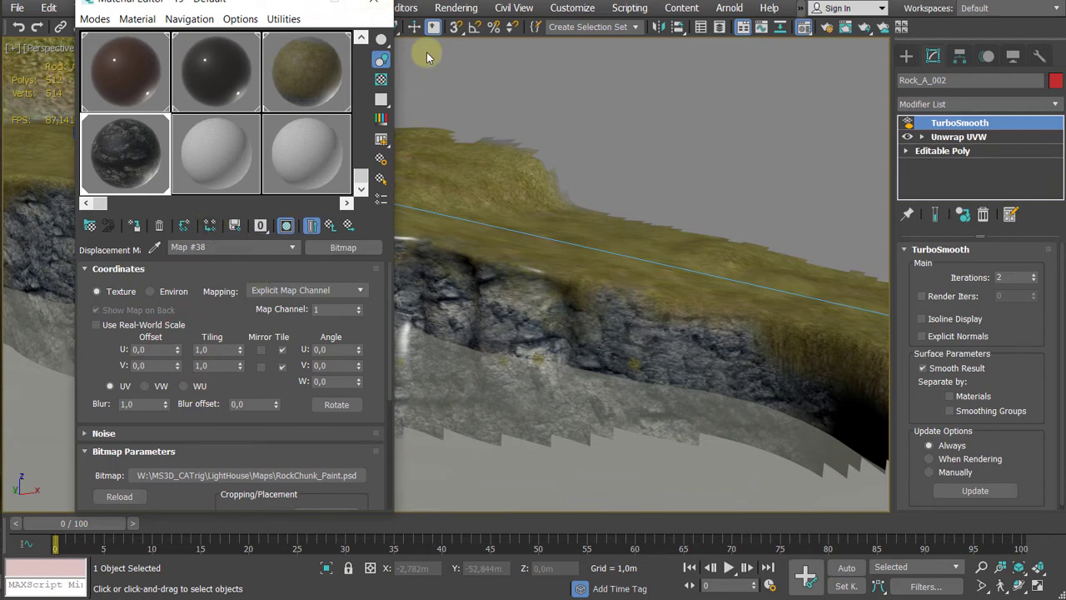
Step: Close the Material Editor, clear the selection and switch the viewport to the PhysCamera001 view
left_click(374, 2)
left_click(688, 142)
key("c")
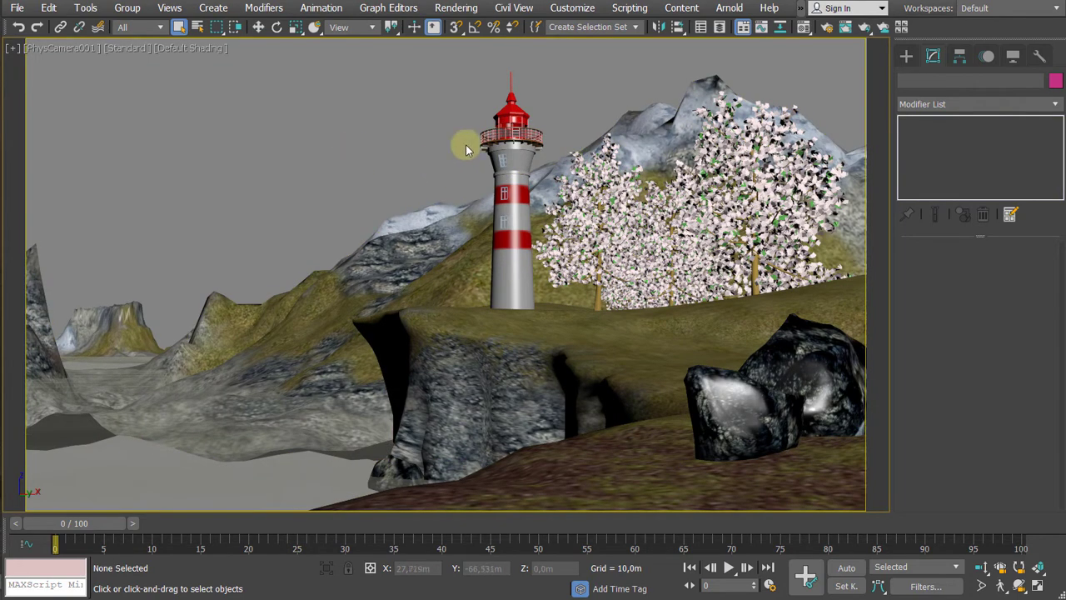
Step: Render only a region around the two foreground rocks from PhysCamera001 in the Rendered Frame Window
left_click(446, 10)
left_click(457, 107)
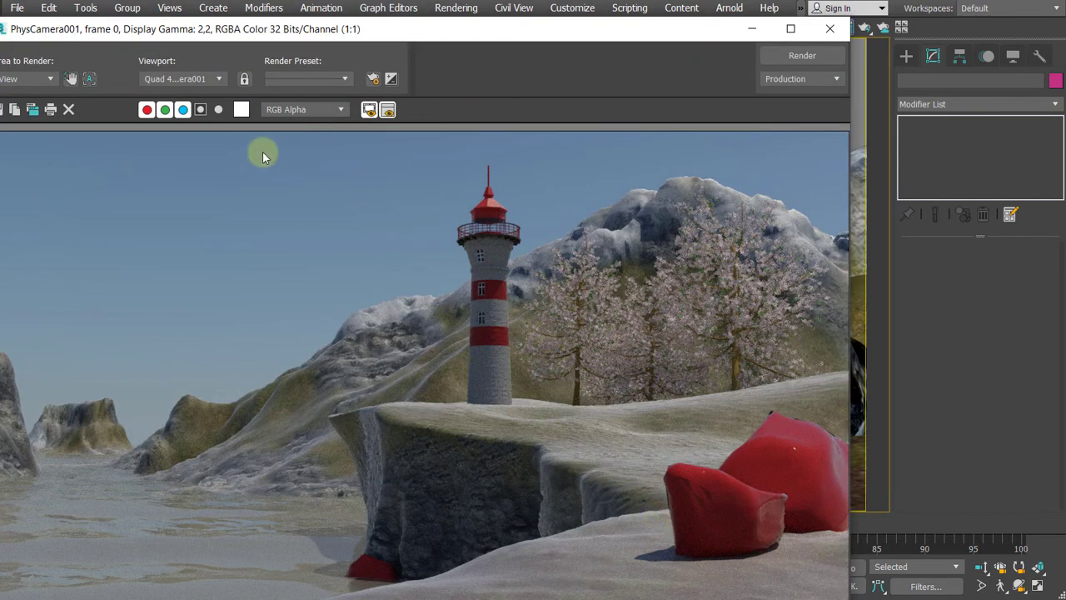
left_click(19, 78)
left_click(26, 119)
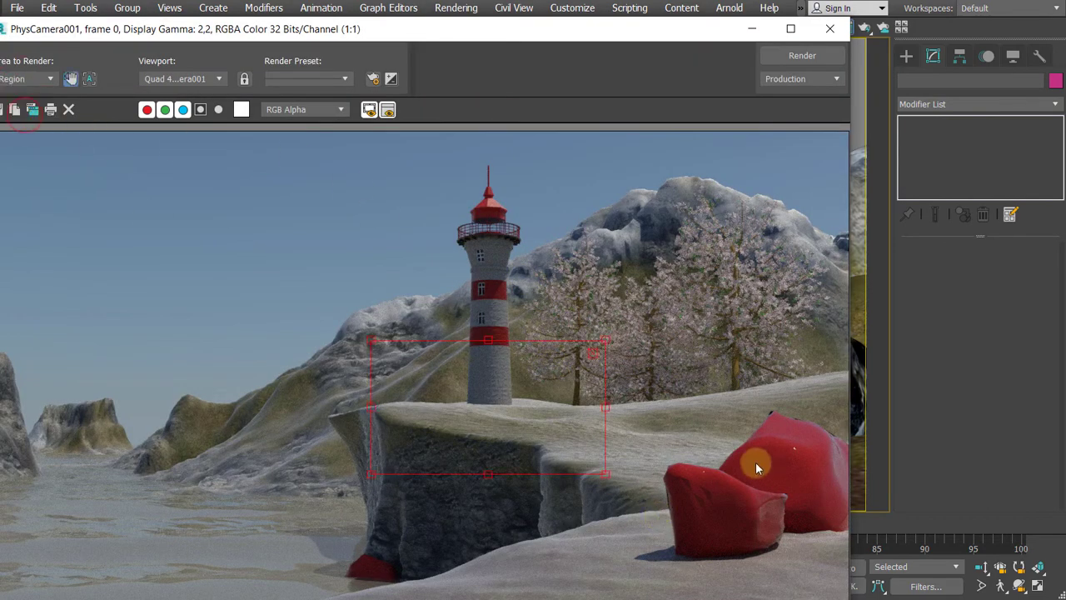
left_click_drag(521, 419, 760, 507)
left_click_drag(611, 433, 568, 394)
left_click(785, 57)
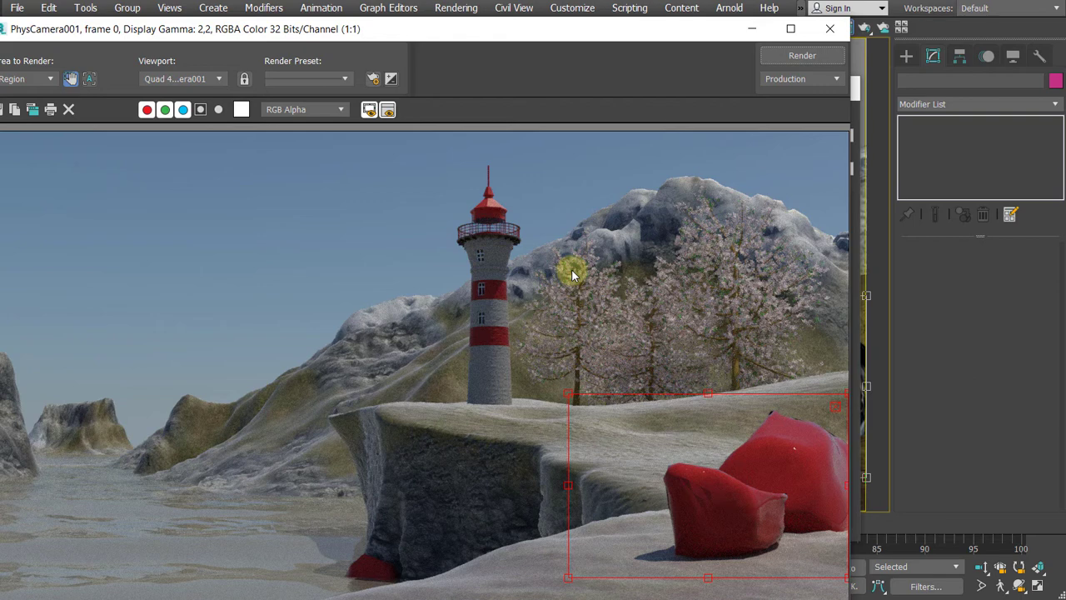
left_click_drag(688, 39, 581, 19)
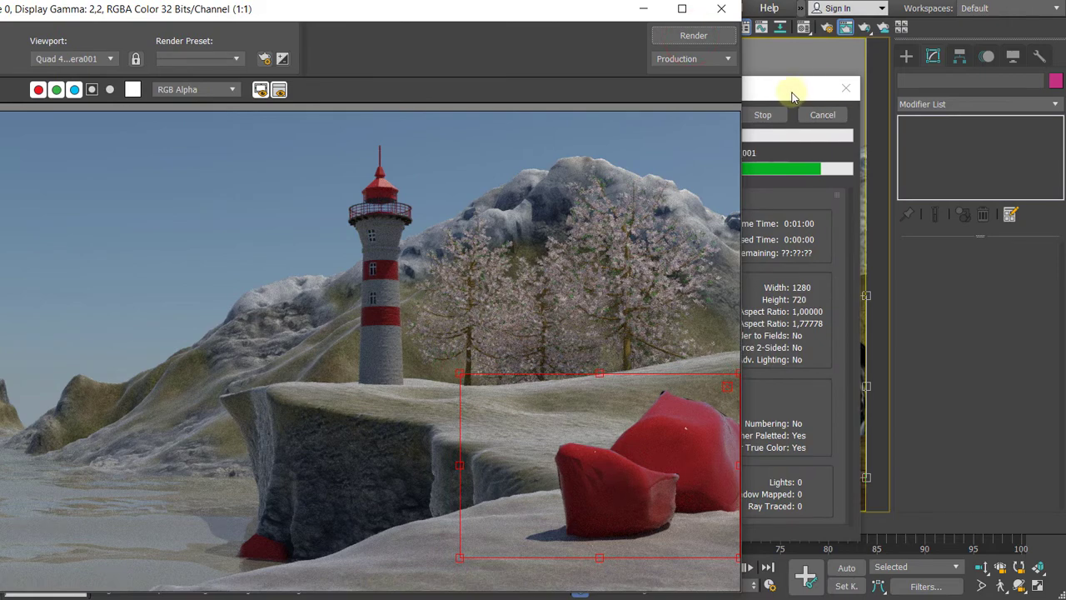
left_click_drag(794, 89, 902, 80)
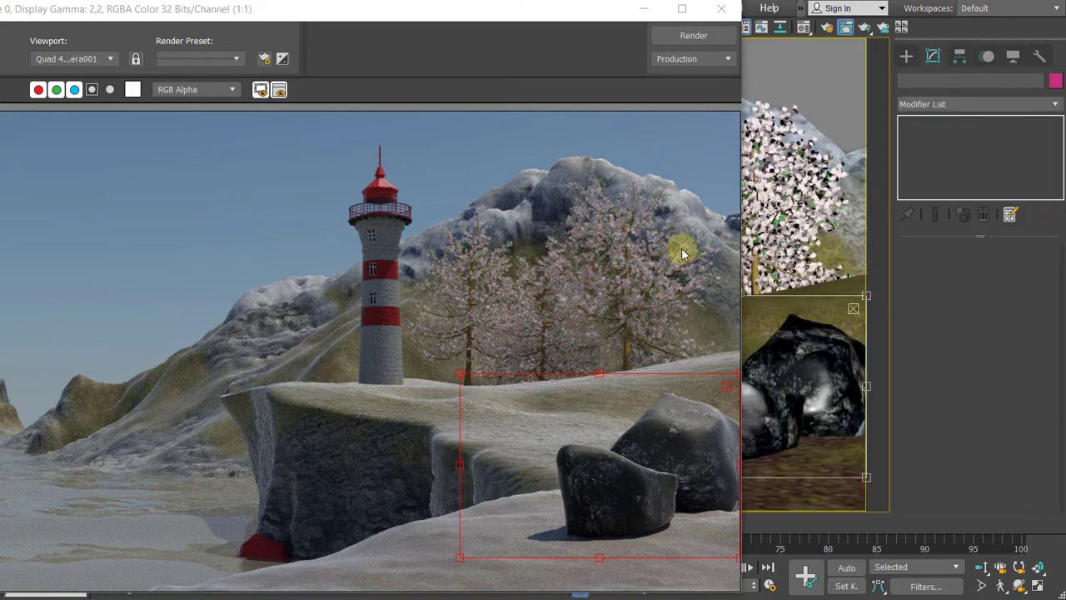
Step: Compare the rendered rocks with the camera view and close the Rendered Frame Window
left_click_drag(610, 13, 451, 48)
left_click(851, 311)
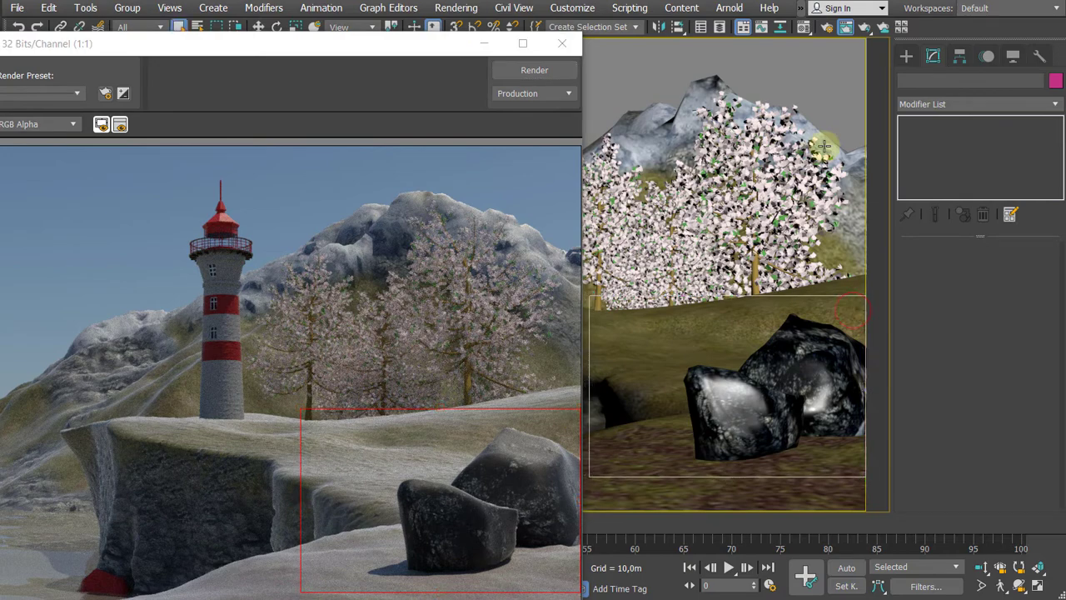
left_click(560, 45)
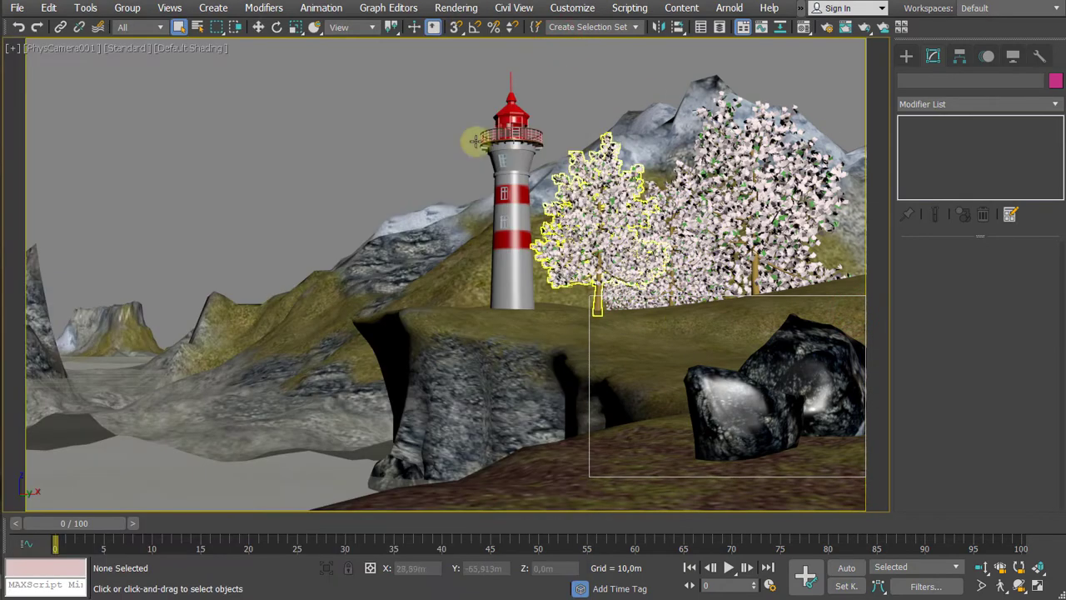
Step: Reopen the Rendered Frame Window, set the area to render back to View and close the window
left_click(571, 8)
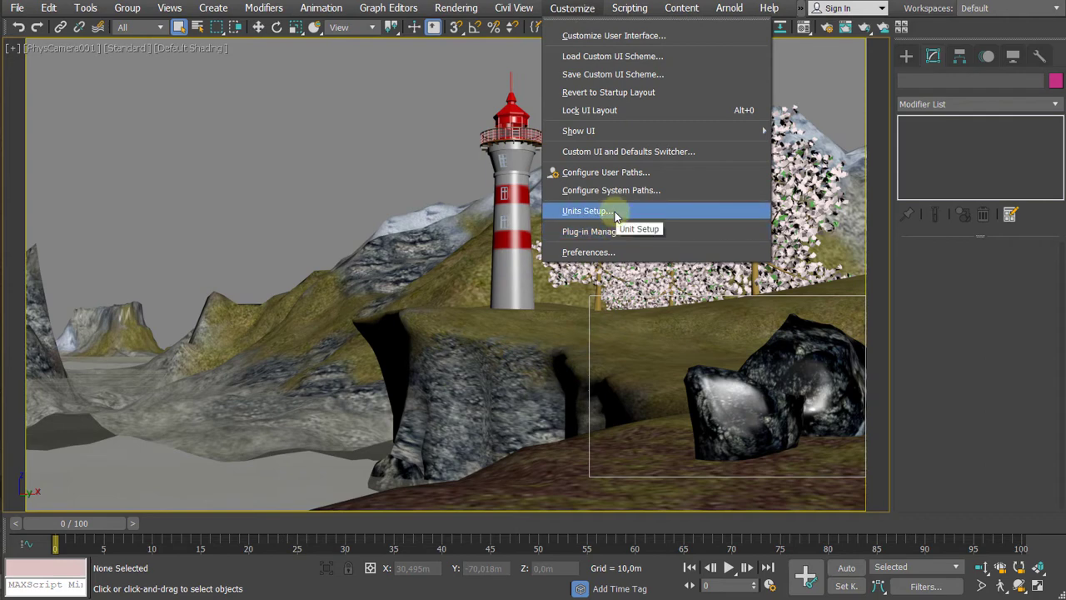
left_click(456, 8)
left_click(457, 8)
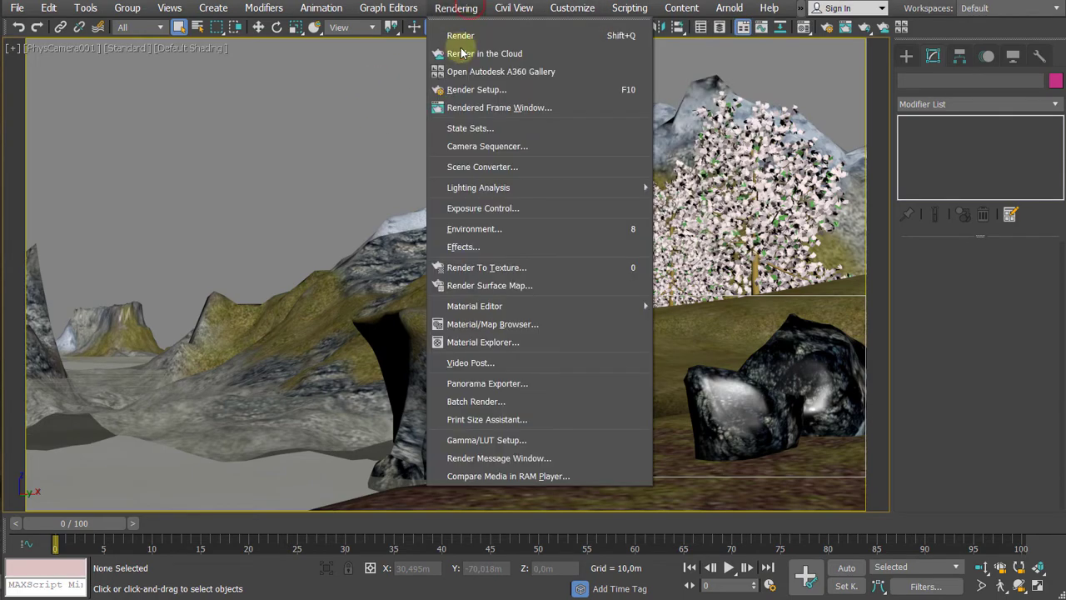
left_click(464, 108)
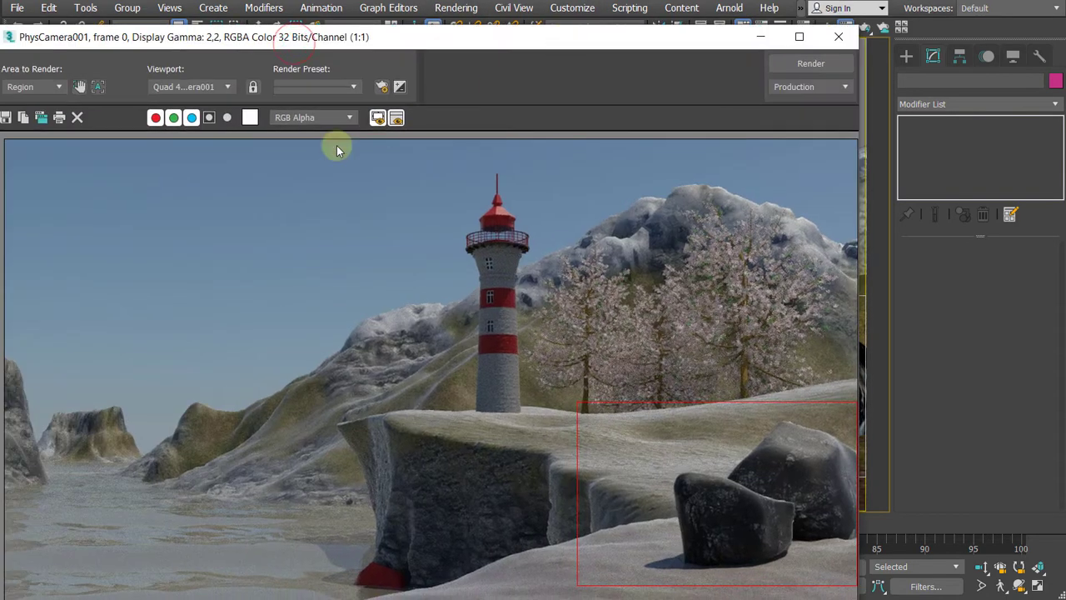
left_click(48, 88)
left_click(25, 100)
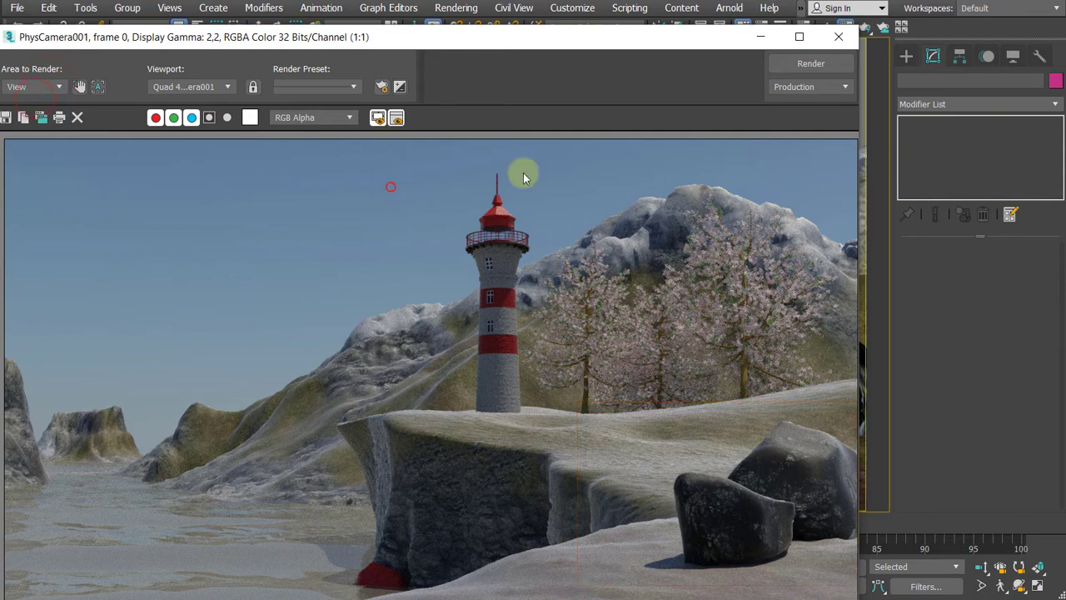
left_click(839, 43)
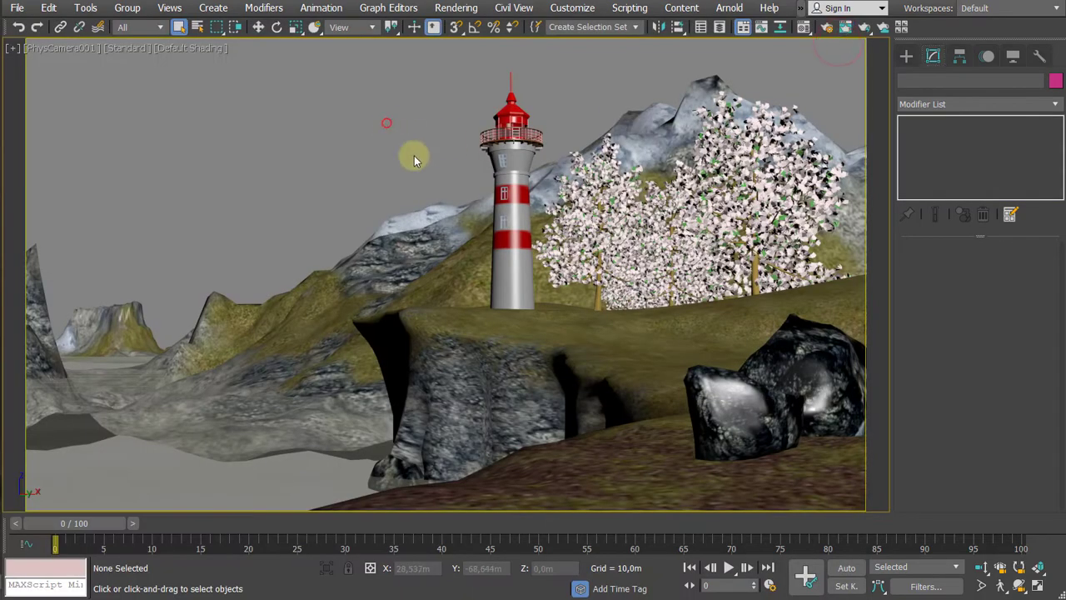
Step: Delete the TurboSmooth modifier from the larger foreground rock, Rock_A_002
left_click(842, 388)
left_click(962, 124)
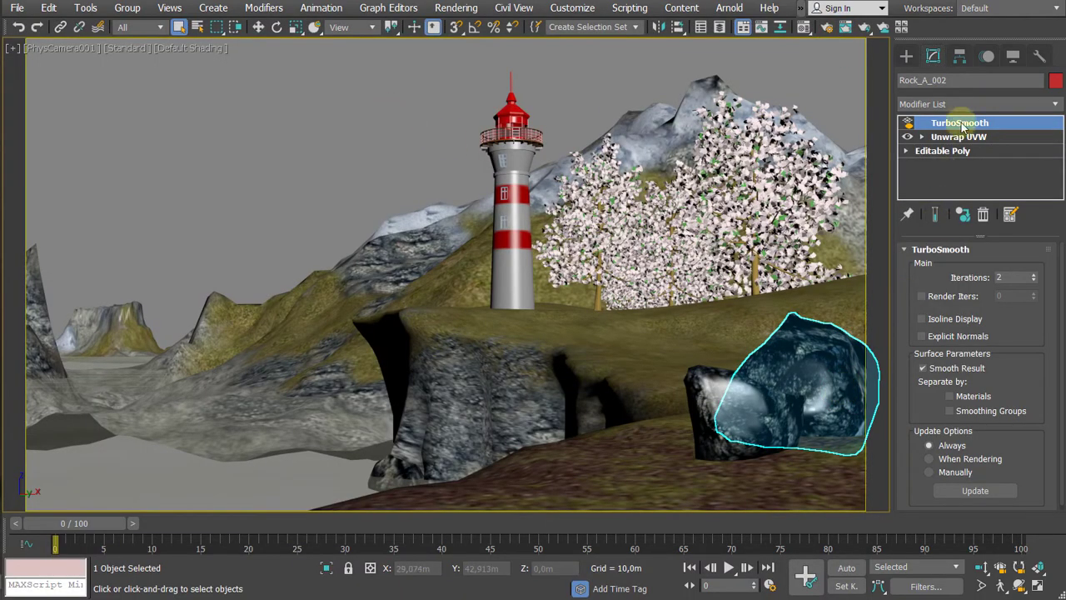
right_click(962, 123)
left_click(927, 143)
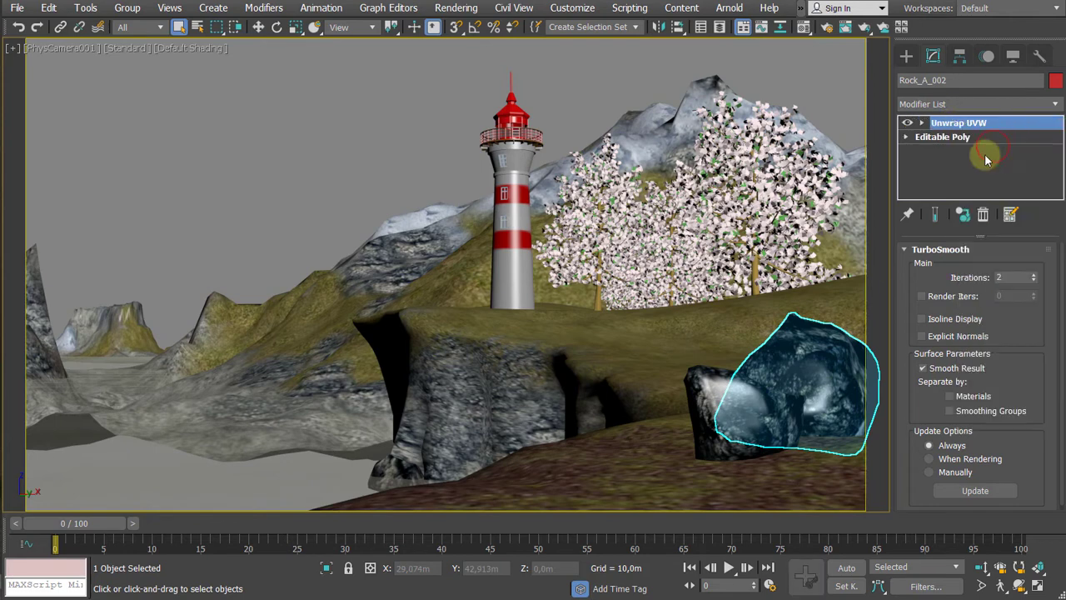
Step: Select all three similar coast rocks, convert them to Editable Poly and clear the selection
left_click(859, 380)
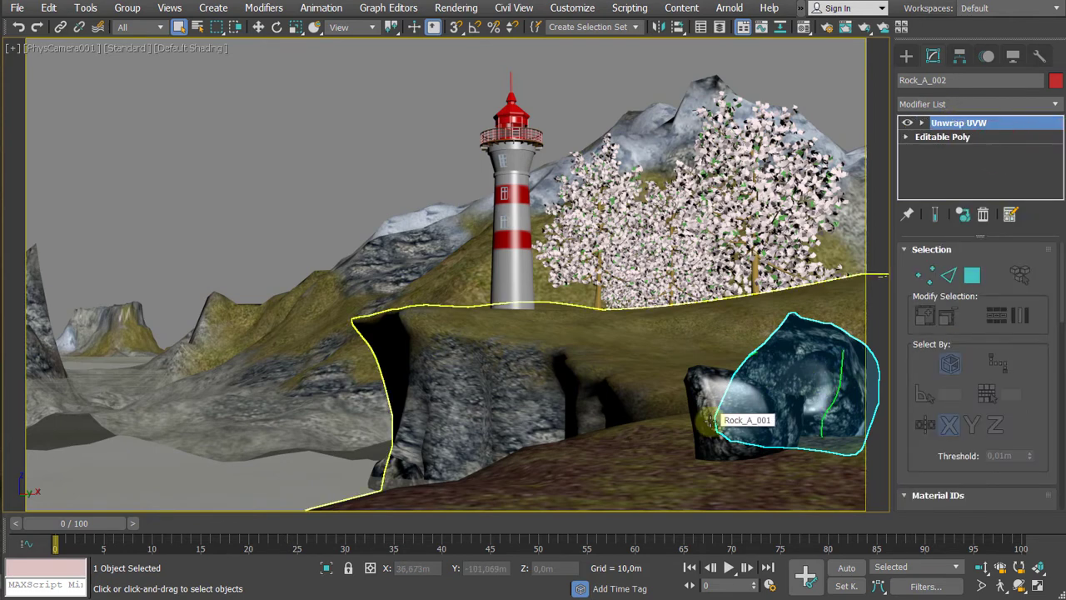
key("ctrl+q")
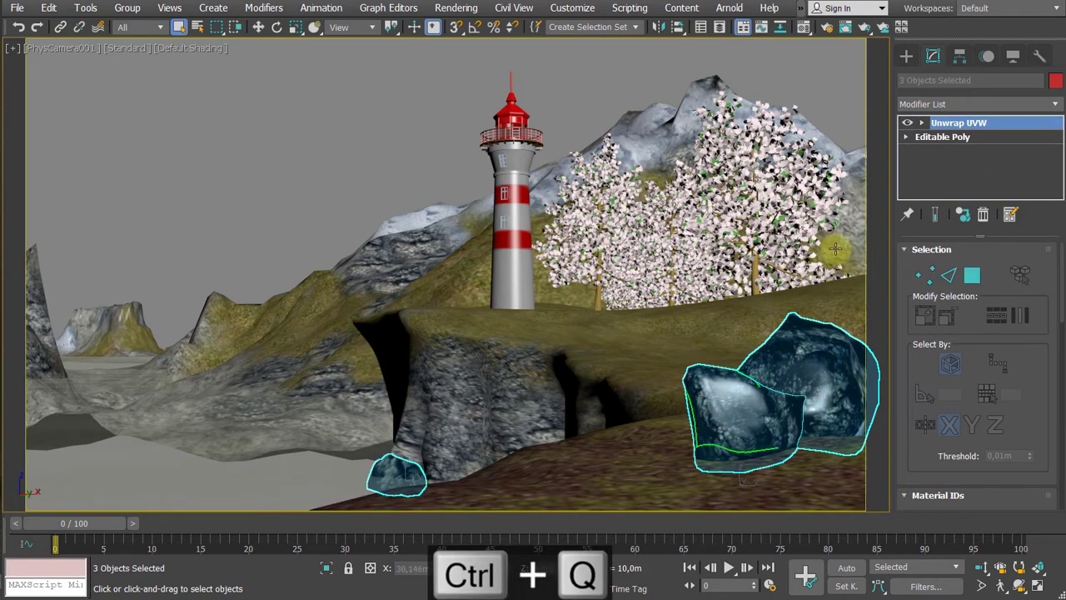
right_click(743, 377)
mouse_move(804, 561)
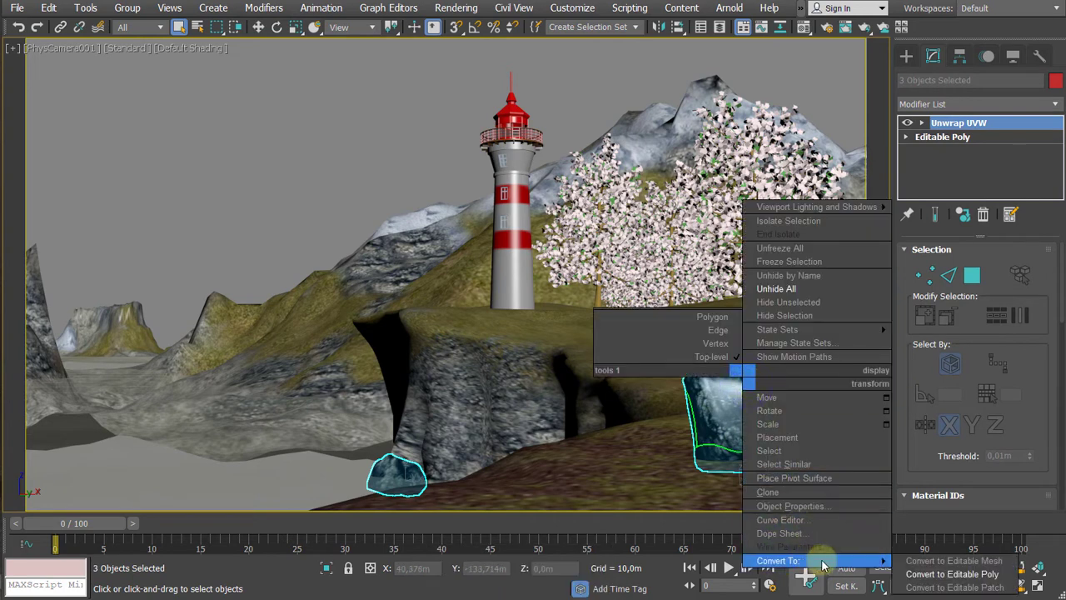
left_click(962, 562)
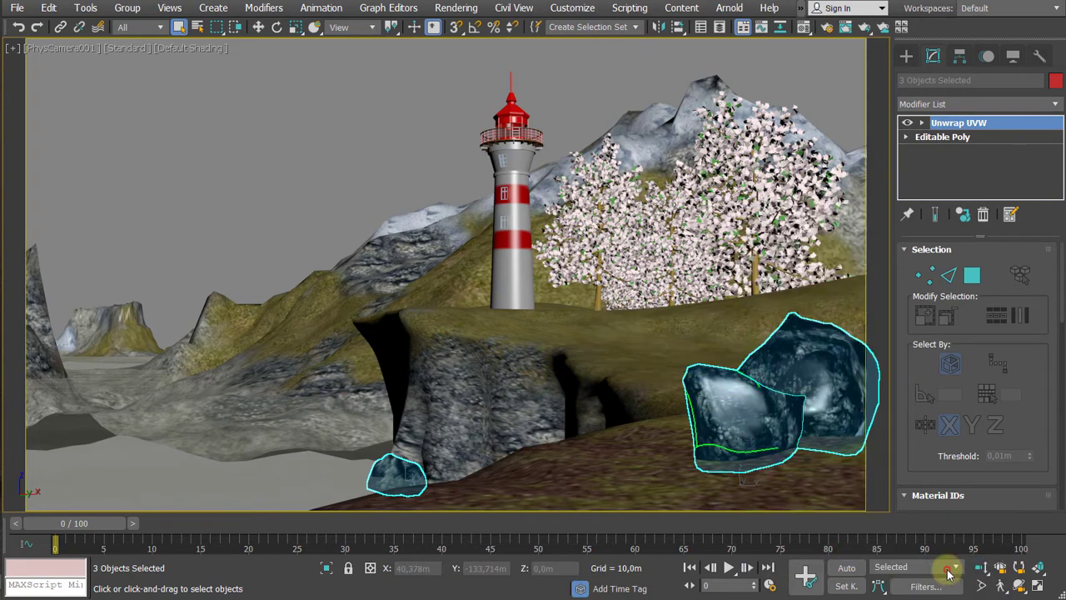
left_click(364, 147)
Step: Turn on NURMS subdivision for the larger foreground rock, Rock_A_002
left_click(820, 348)
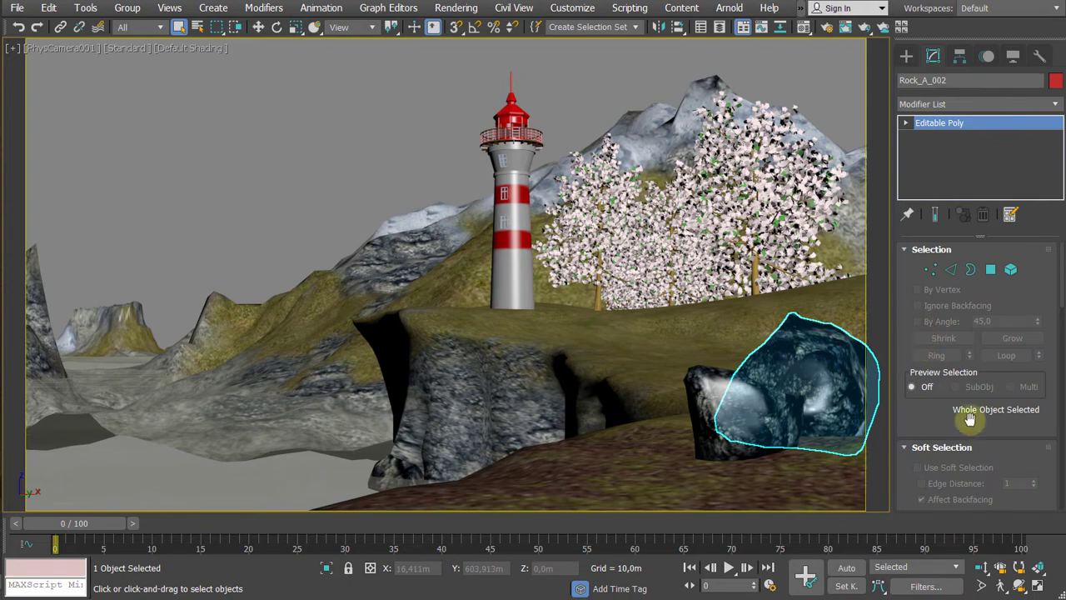
scroll(964, 414, "down", 10)
scroll(969, 372, "down", 10)
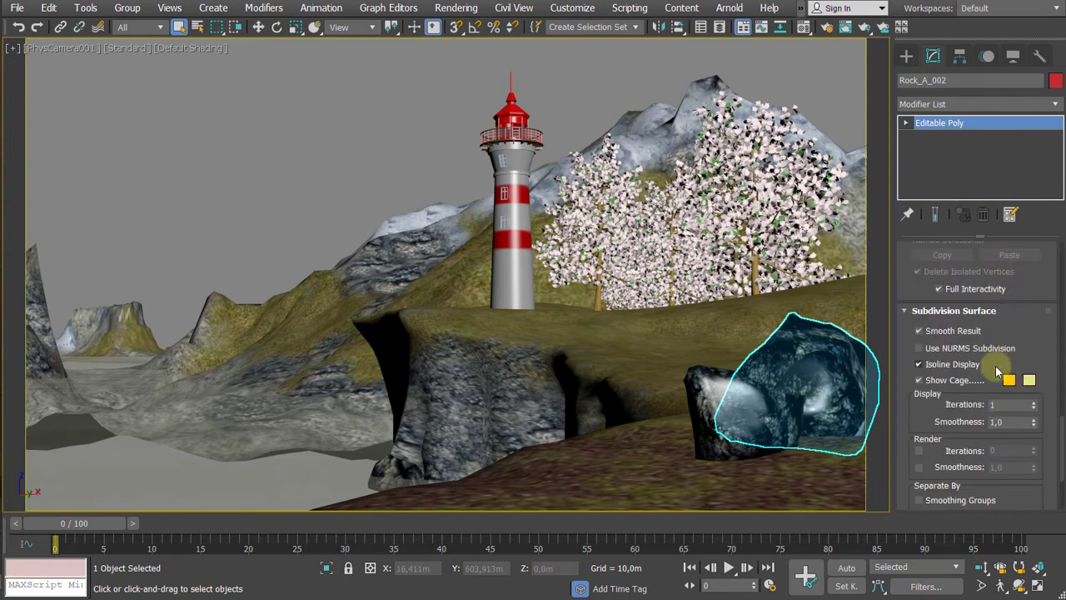
left_click(919, 348)
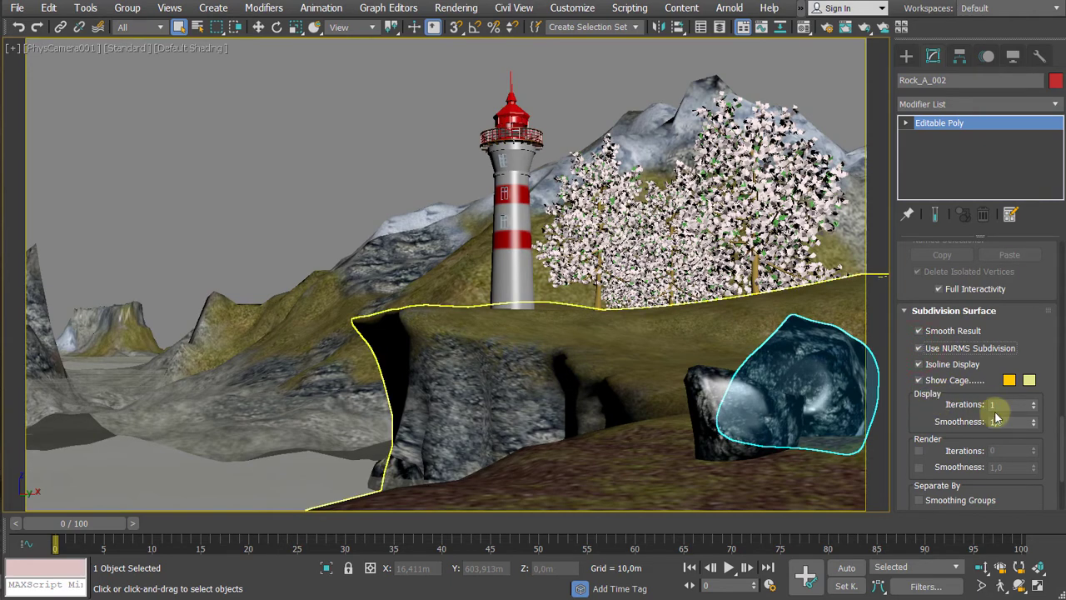
Step: Enable Subdivision Displacement on Rock_A_002
left_click_drag(939, 419, 947, 311)
scroll(954, 443, "down", 1)
left_click(955, 483)
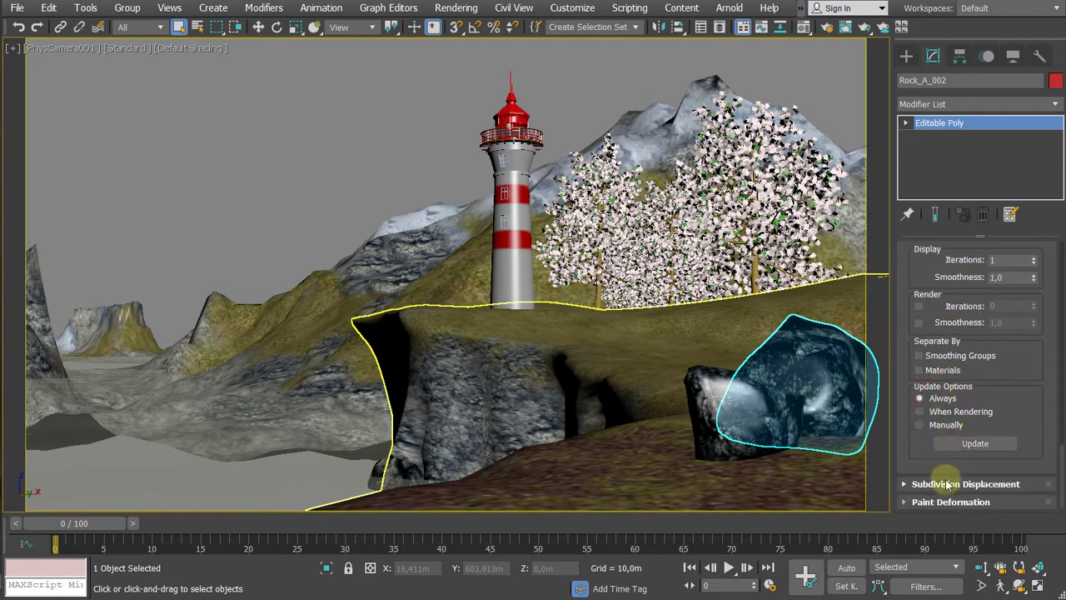
left_click_drag(915, 356, 916, 356)
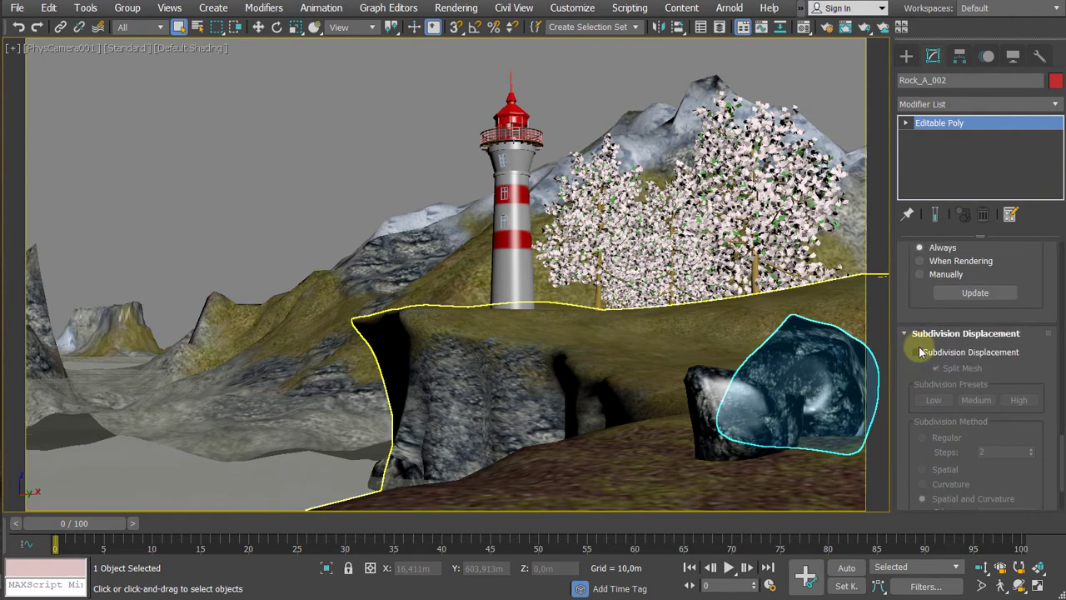
left_click(916, 352)
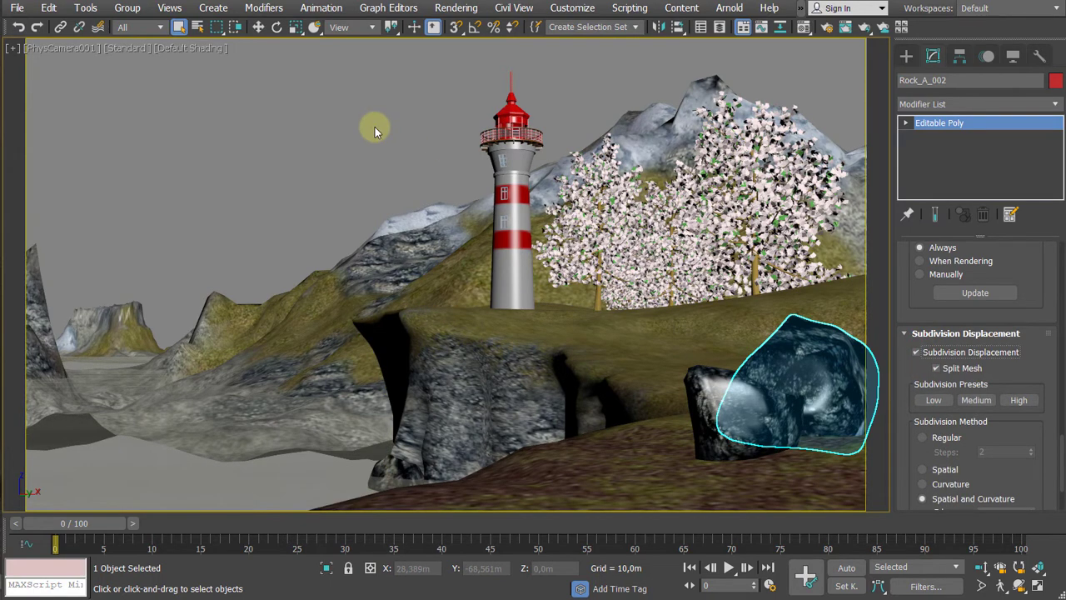
Step: Isolate Rock_A_002, render it from PhysCamera001 and inspect its surface up close
key("alt+q")
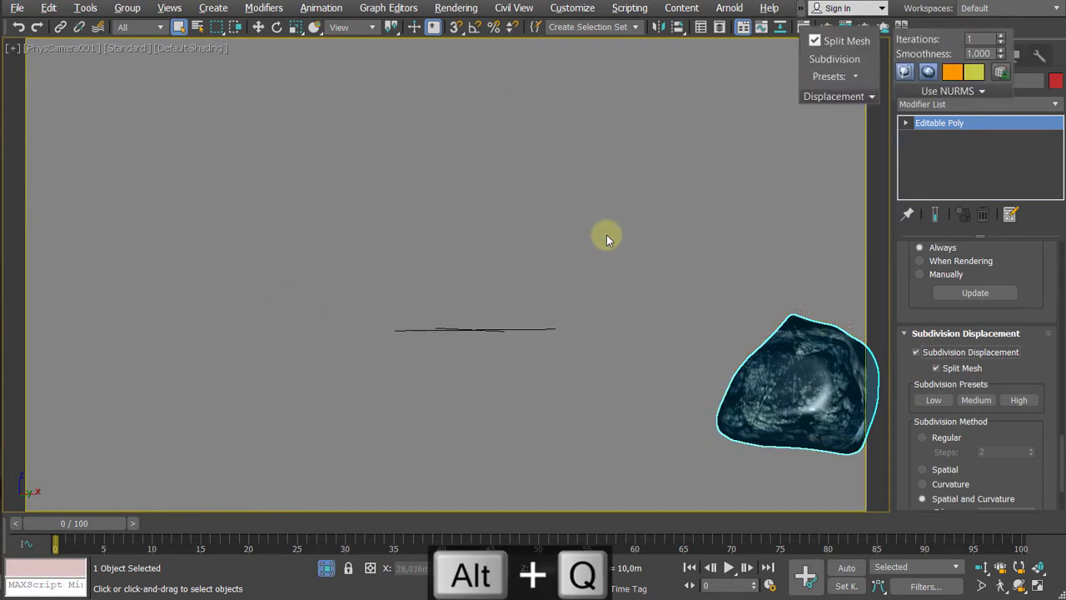
key("F9")
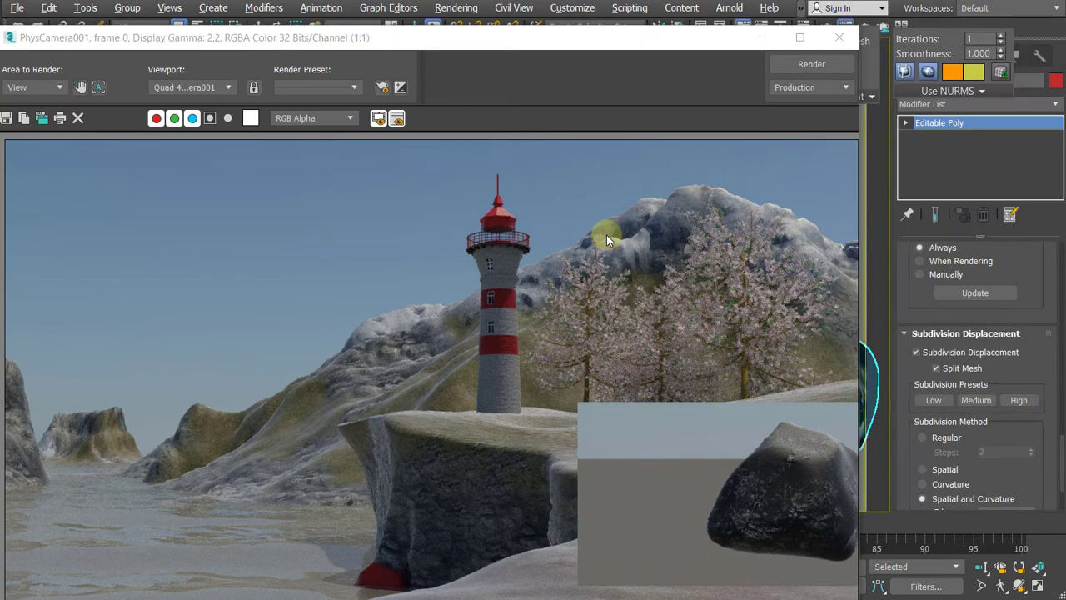
scroll(786, 493, "up", 1)
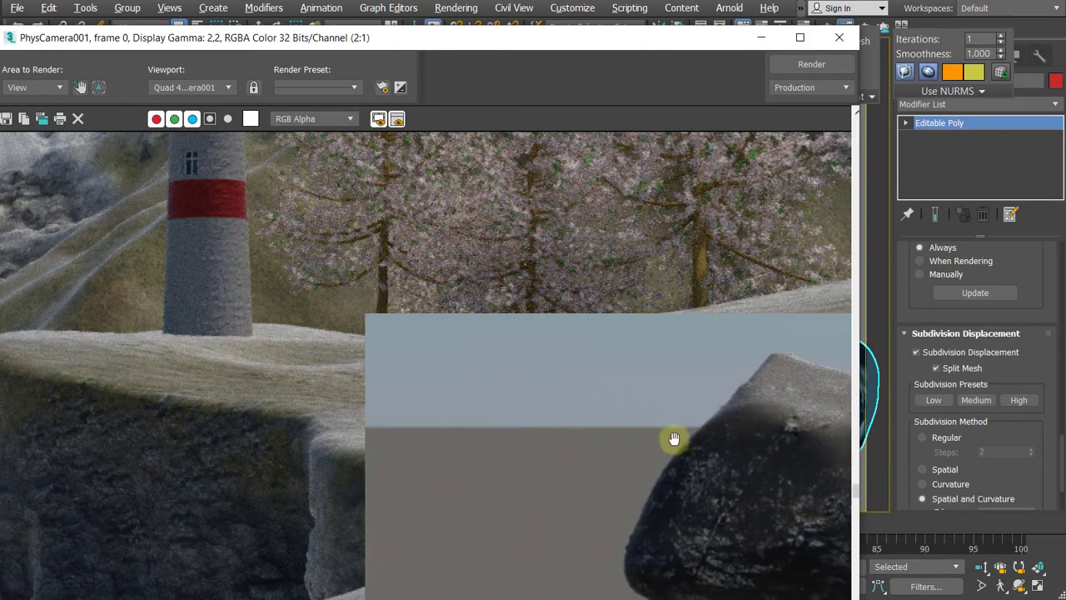
middle_click_drag(674, 442, 632, 443)
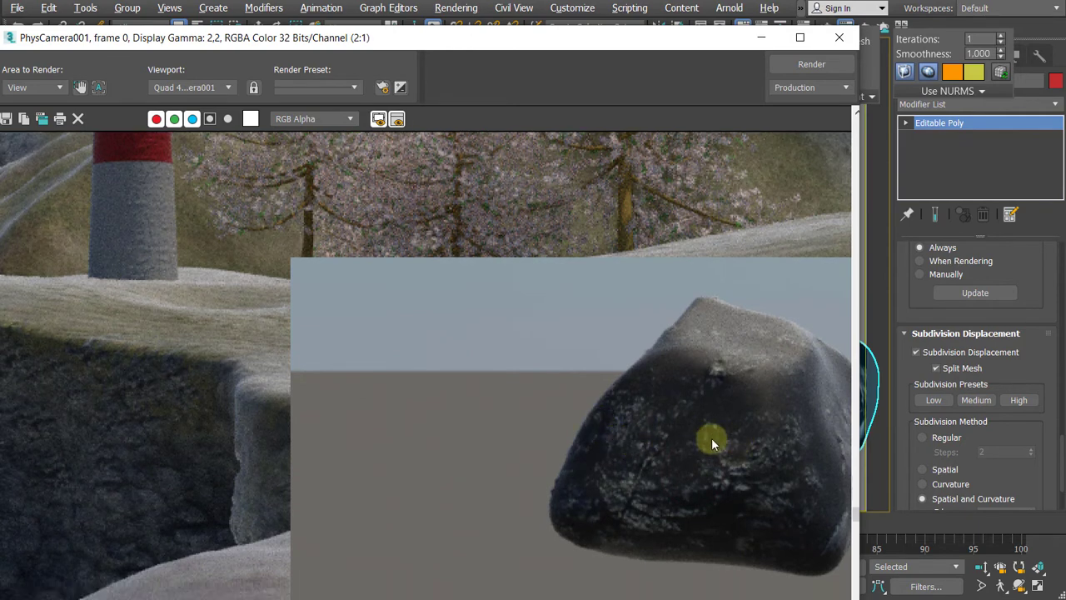
left_click(839, 36)
left_click(562, 207)
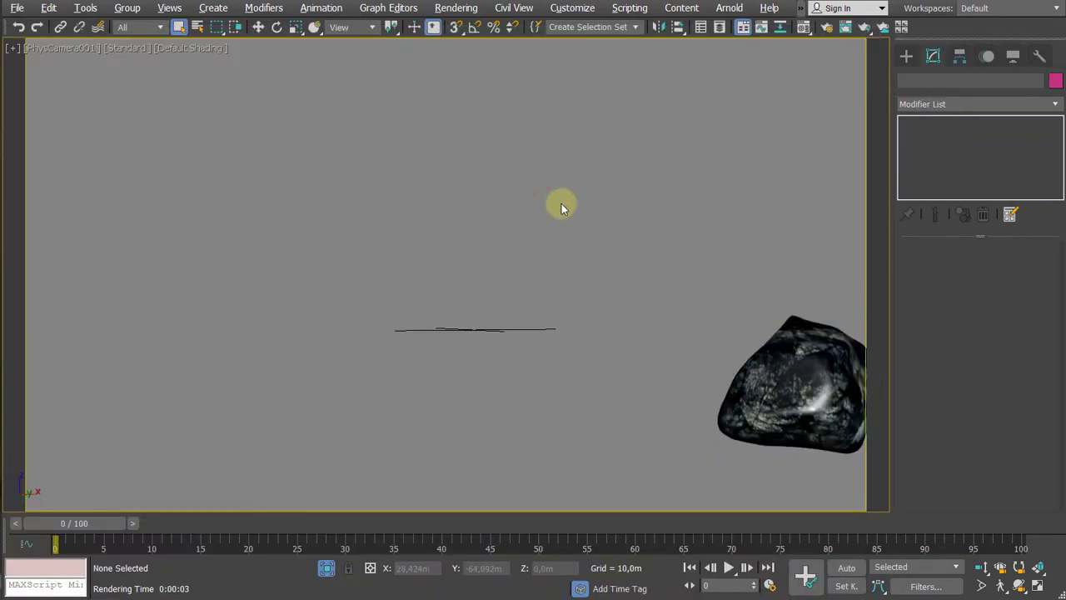
key("F10")
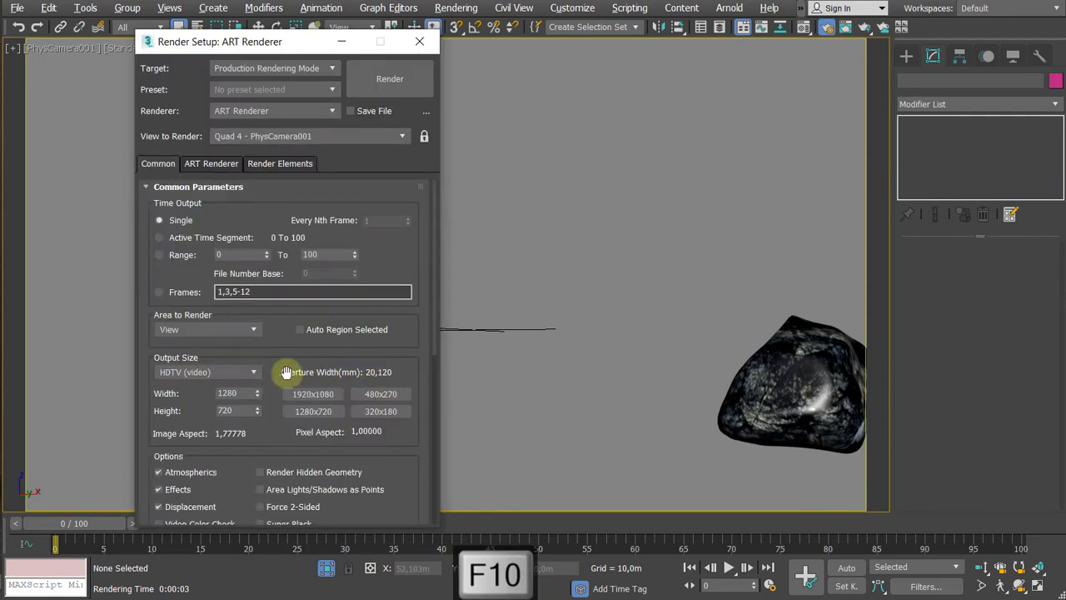
left_click(420, 41)
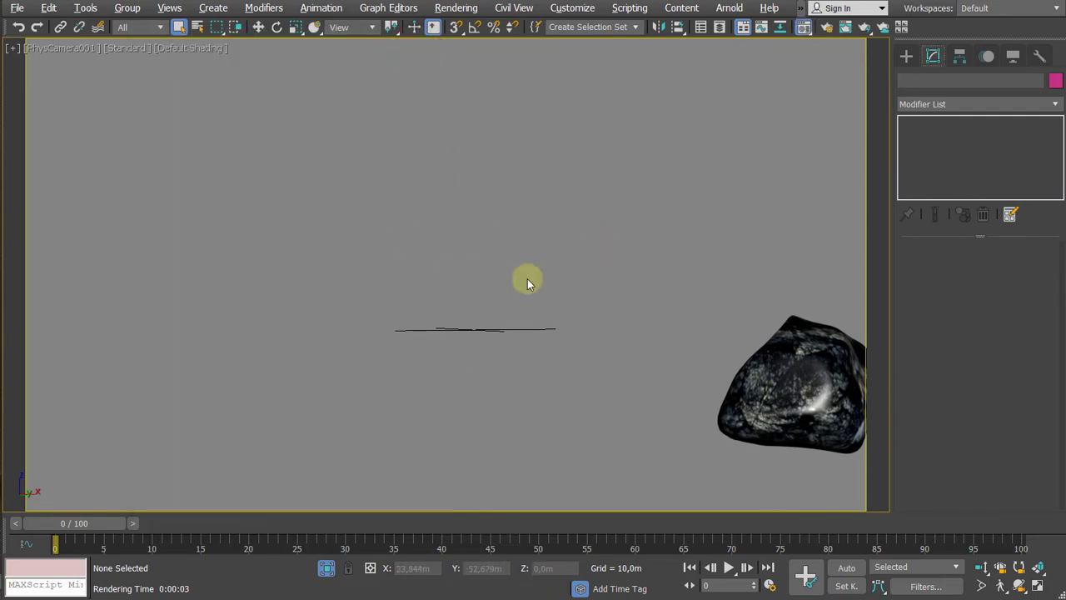
Step: Set the displacement amount of the rock's physical material to 0,5 in the Special Maps
key("m")
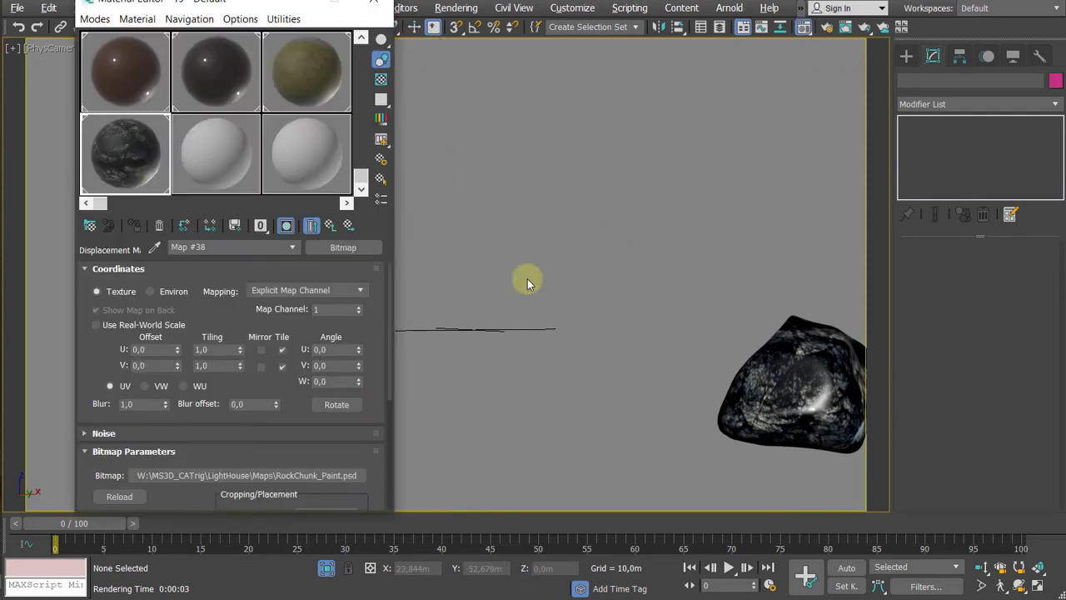
left_click(332, 224)
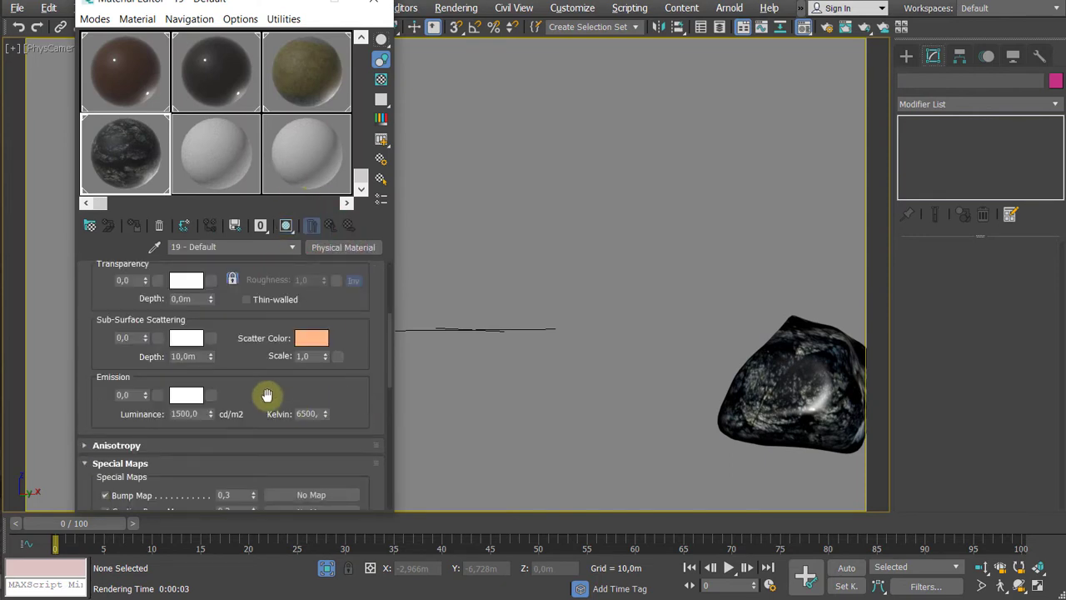
left_click_drag(267, 395, 250, 274)
double_click(232, 411)
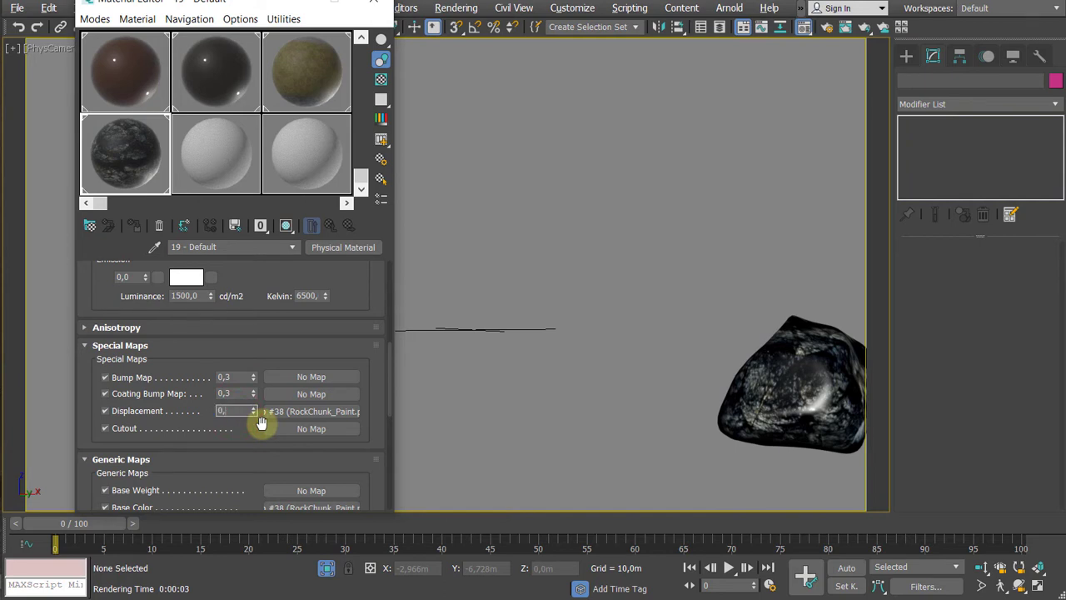
type("0,5")
key("Return")
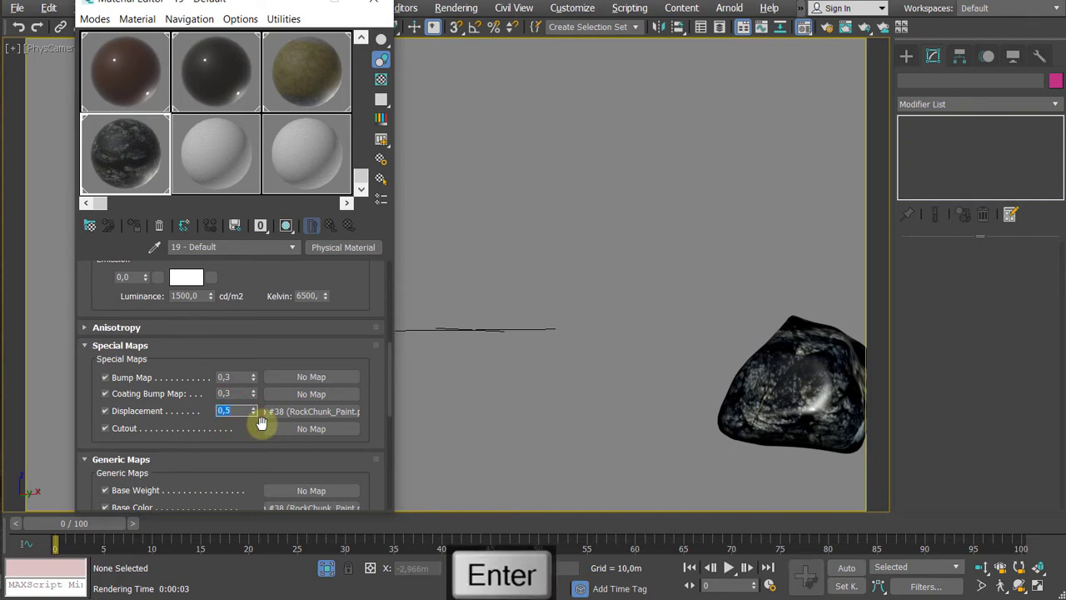
left_click(308, 329)
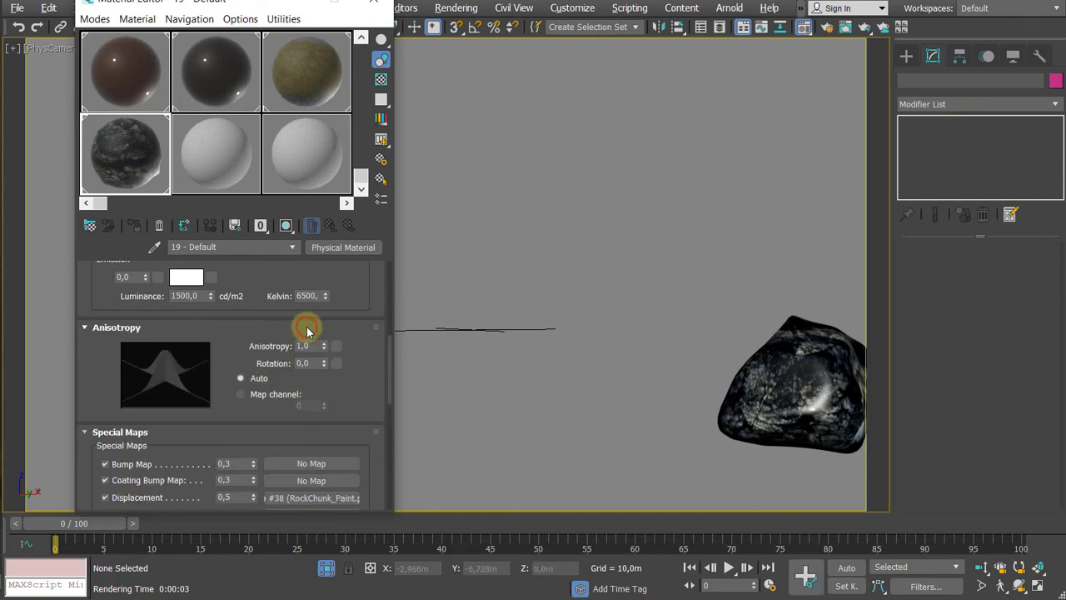
Step: Render the isolated rock again and examine the stronger displacement up close before closing the render window
key("F9")
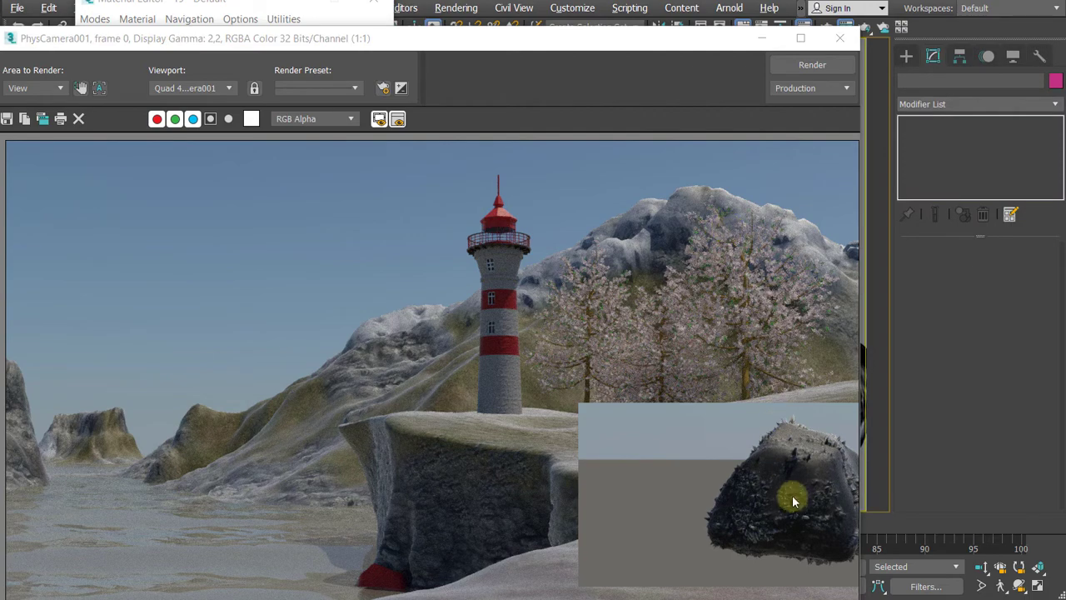
scroll(792, 500, "up", 1)
middle_click_drag(789, 469, 631, 446)
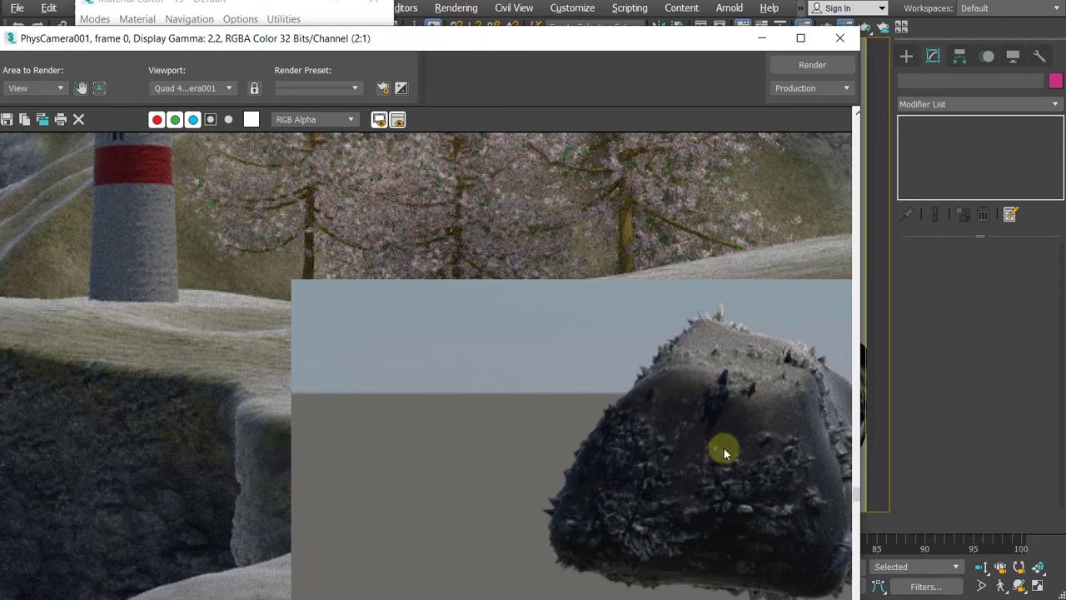
left_click(840, 39)
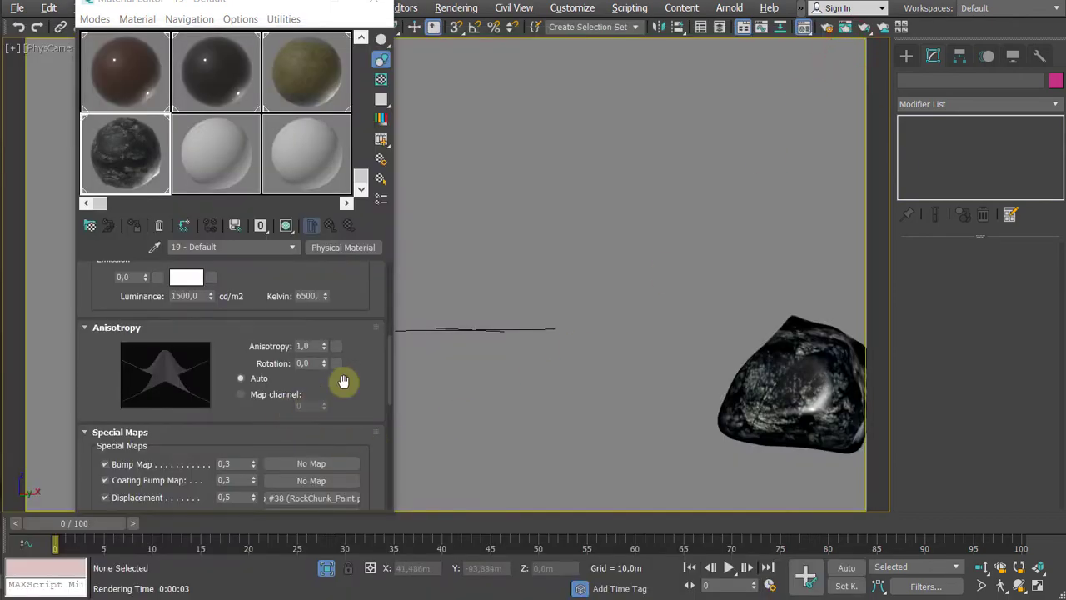
Step: Make the RockChunk_Paint displacement map unique and set its blur to 5,0
scroll(343, 381, "down", 2)
left_click(296, 459)
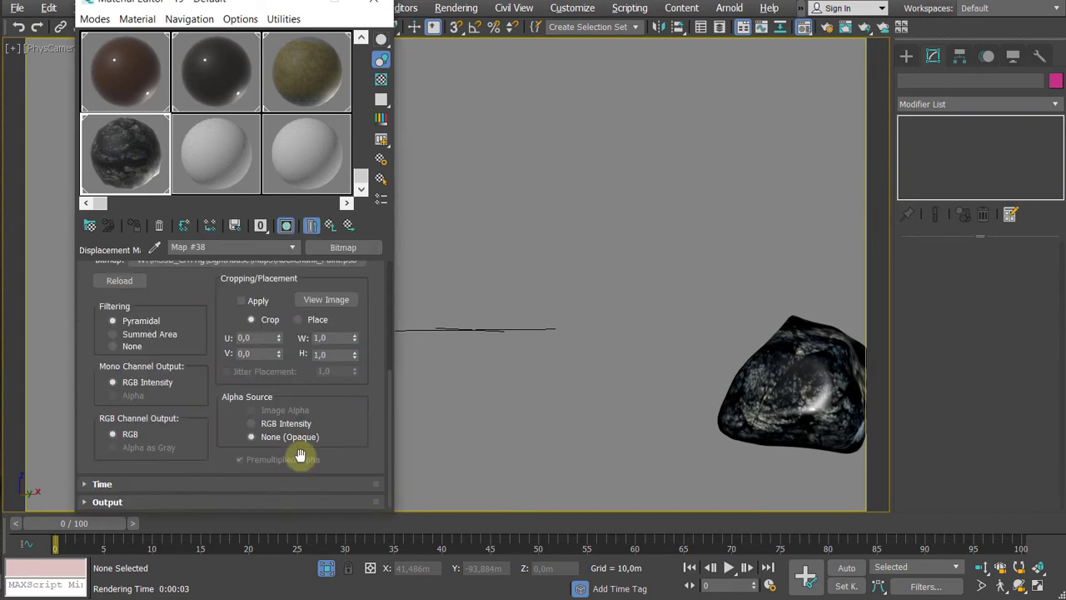
scroll(247, 400, "up", 3)
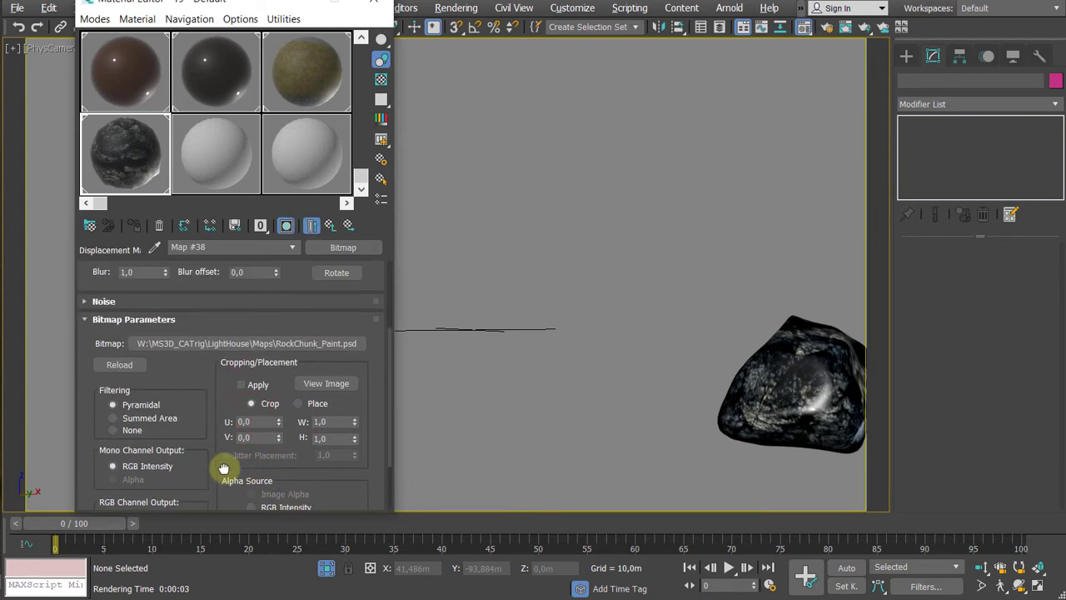
scroll(222, 291, "up", 5)
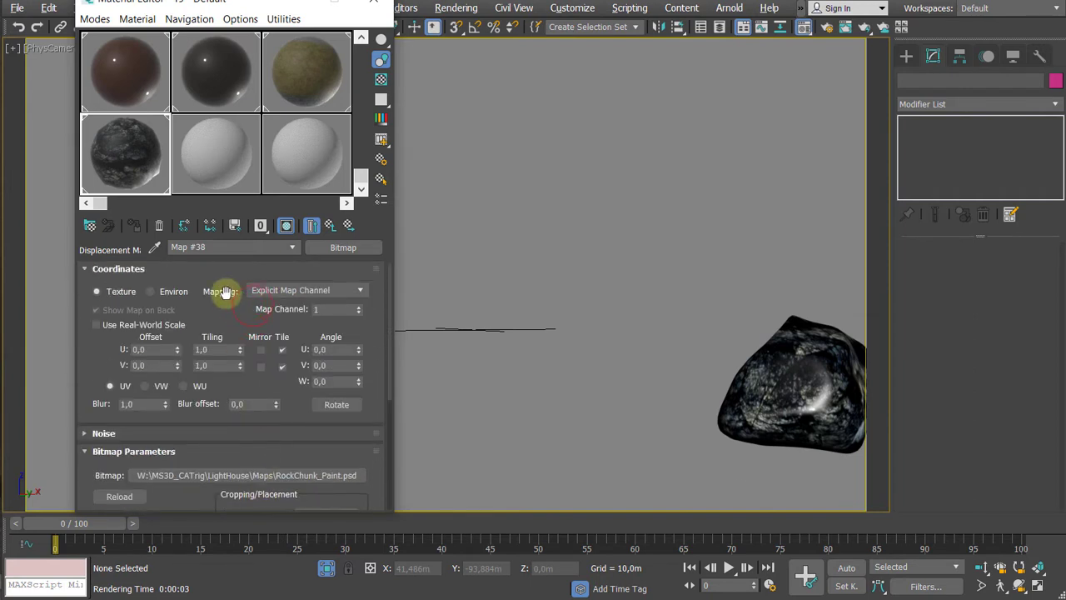
left_click(212, 225)
double_click(138, 403)
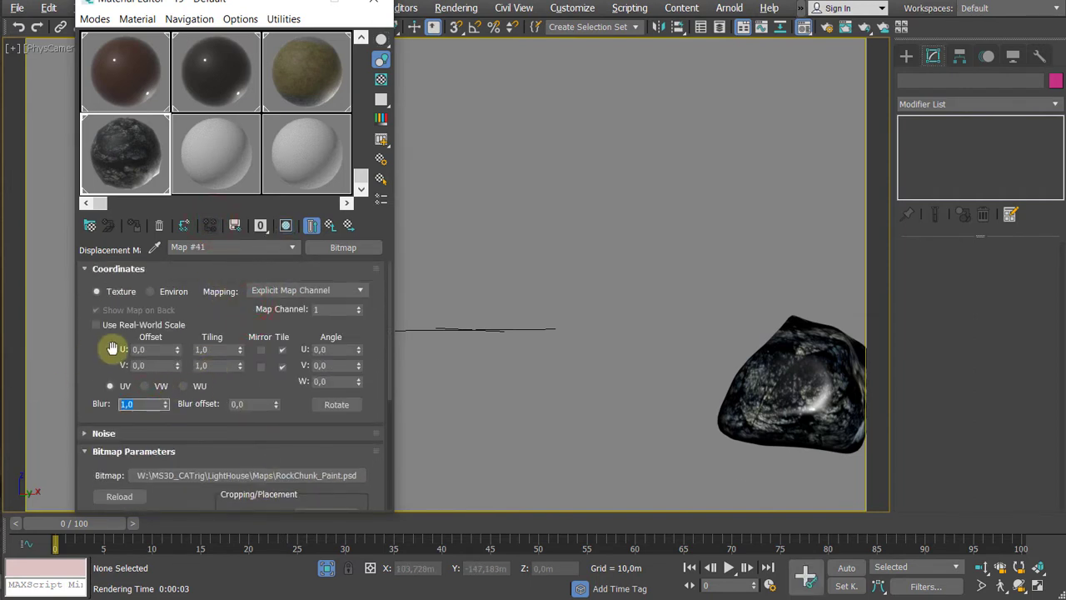
type("5")
key("Return")
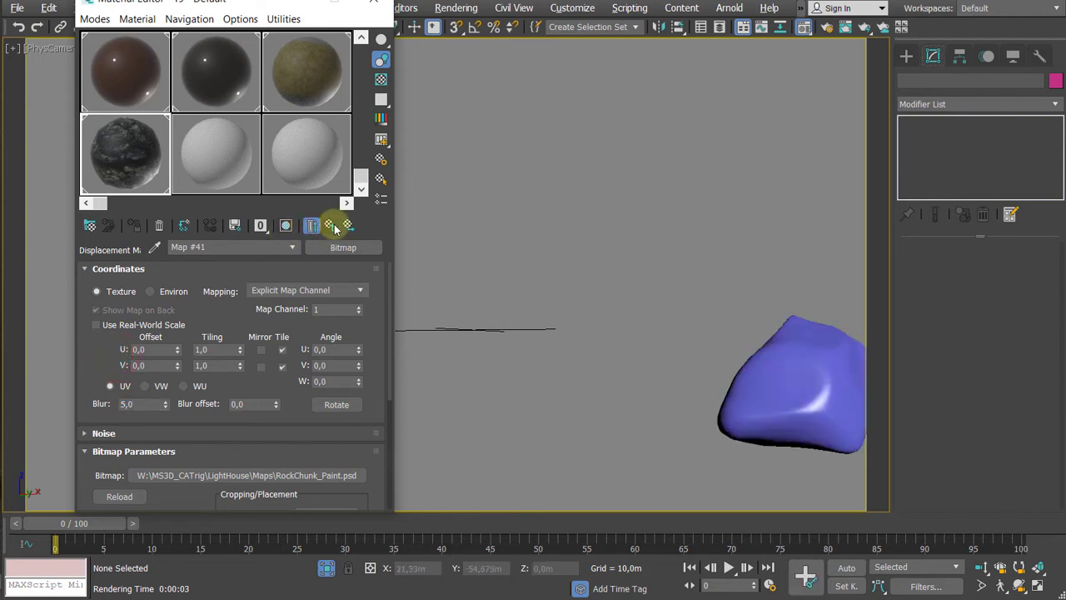
Step: Return to the parent material, render the isolated rock and inspect the blurred displacement up close
left_click(334, 229)
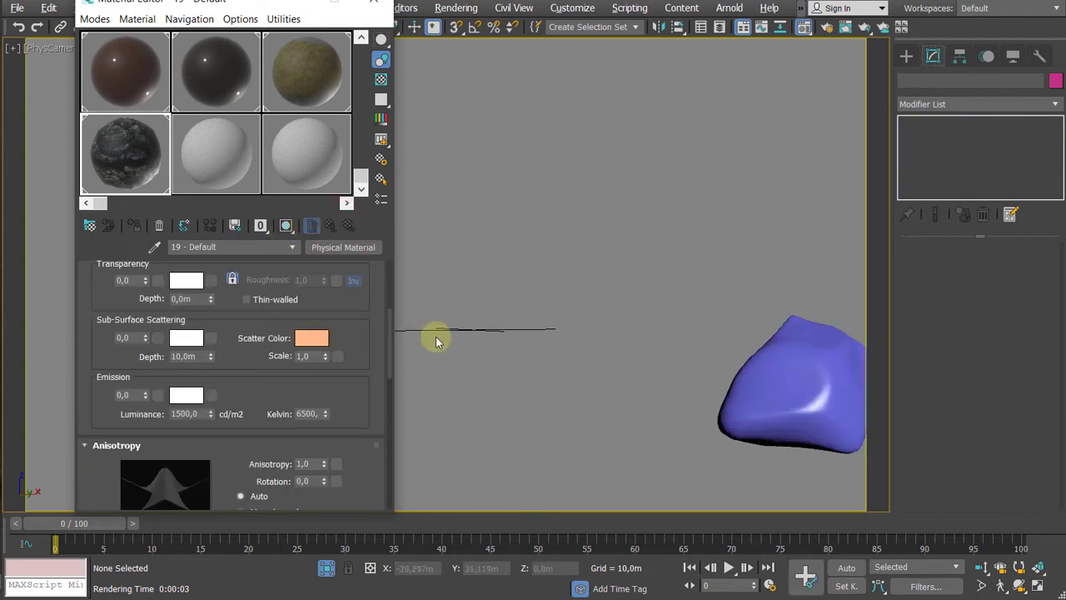
key("F9")
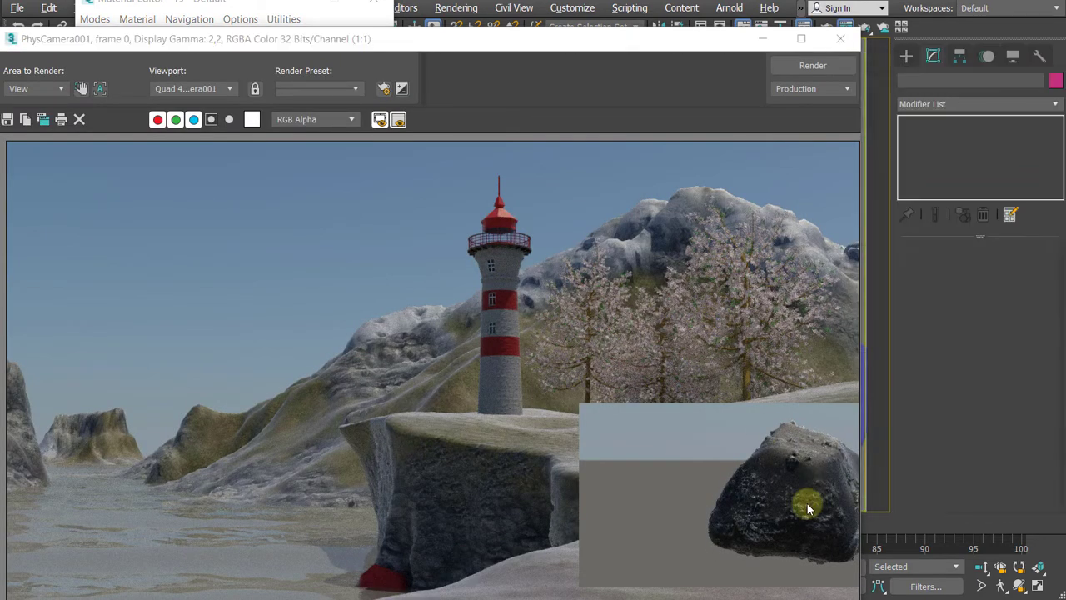
scroll(808, 524, "up", 1)
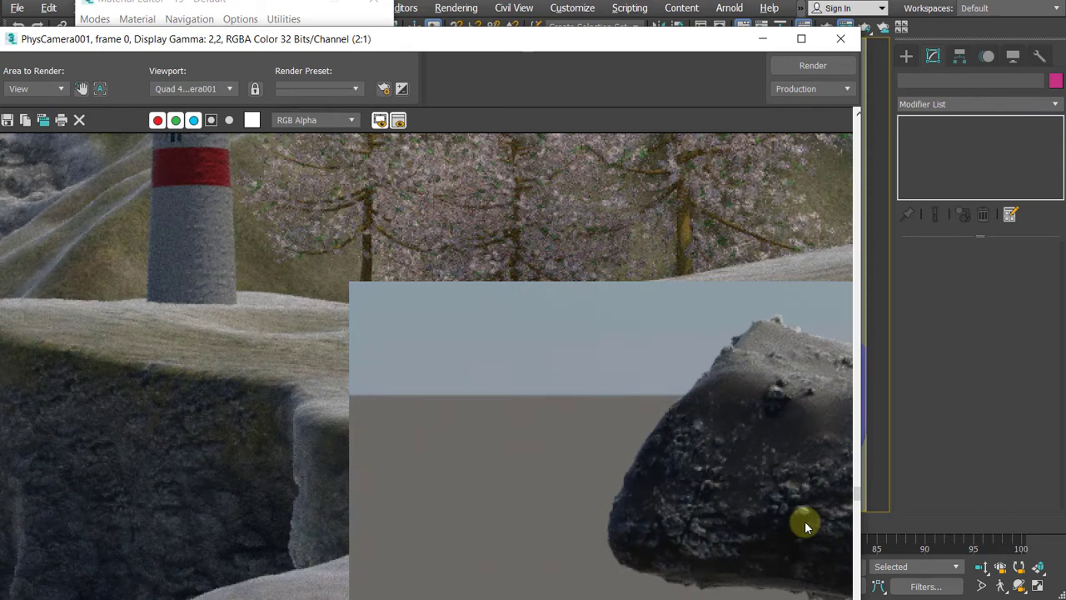
Step: Close the test render and the material editor, and end the rock's isolation to bring back the whole scene
scroll(762, 516, "down", 1)
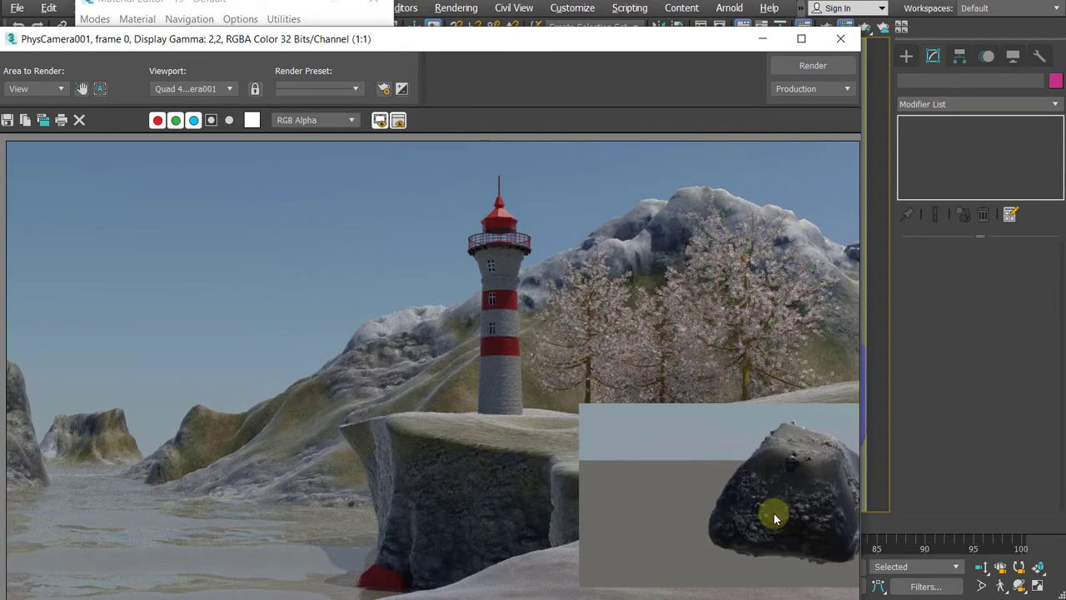
left_click(841, 38)
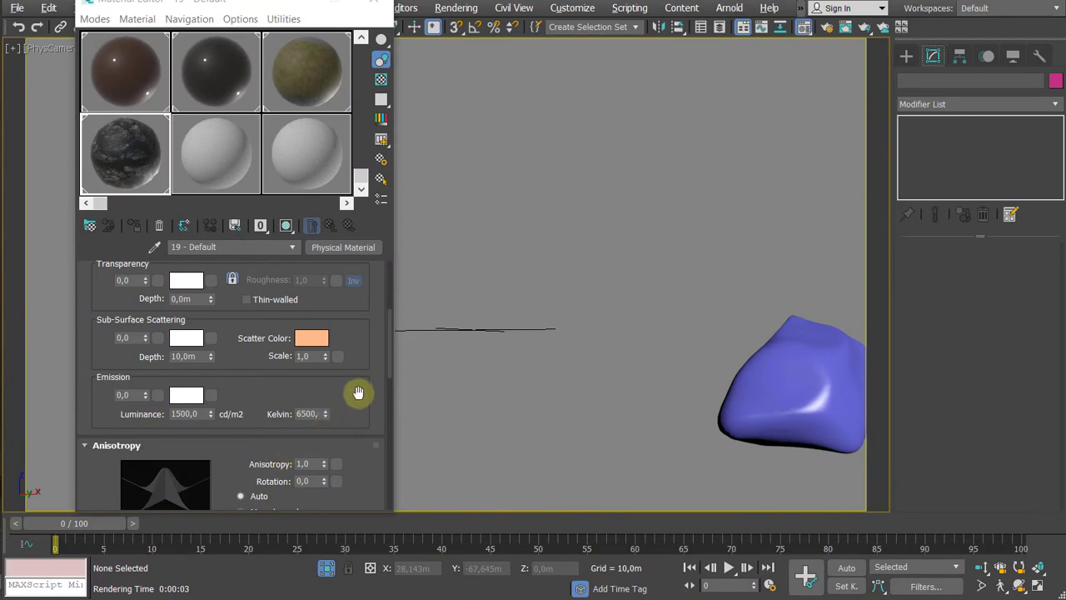
left_click_drag(359, 394, 346, 208)
left_click(372, 9)
left_click(664, 245)
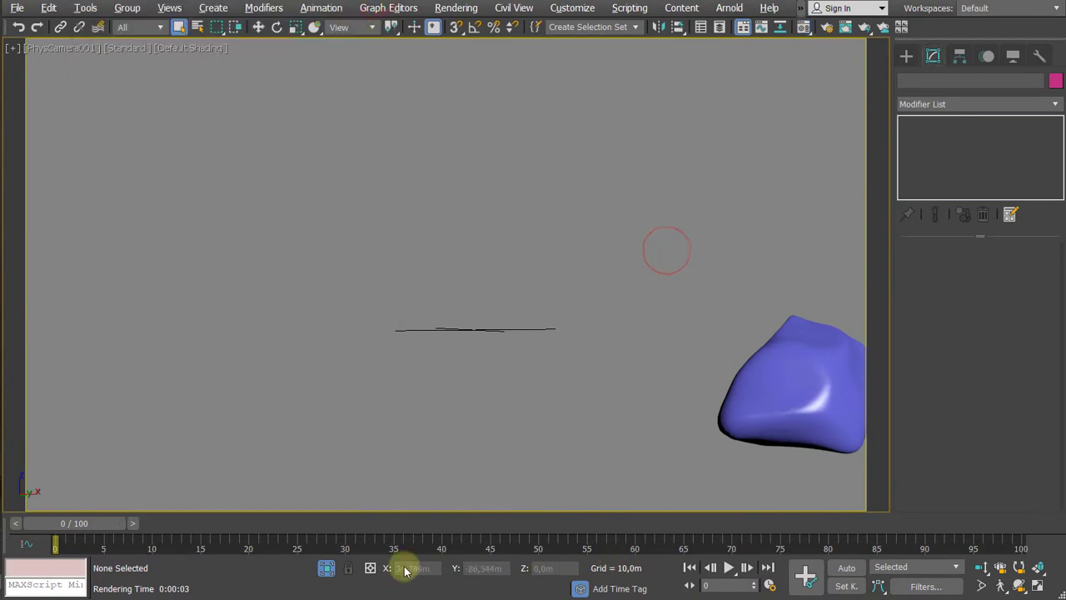
left_click(326, 568)
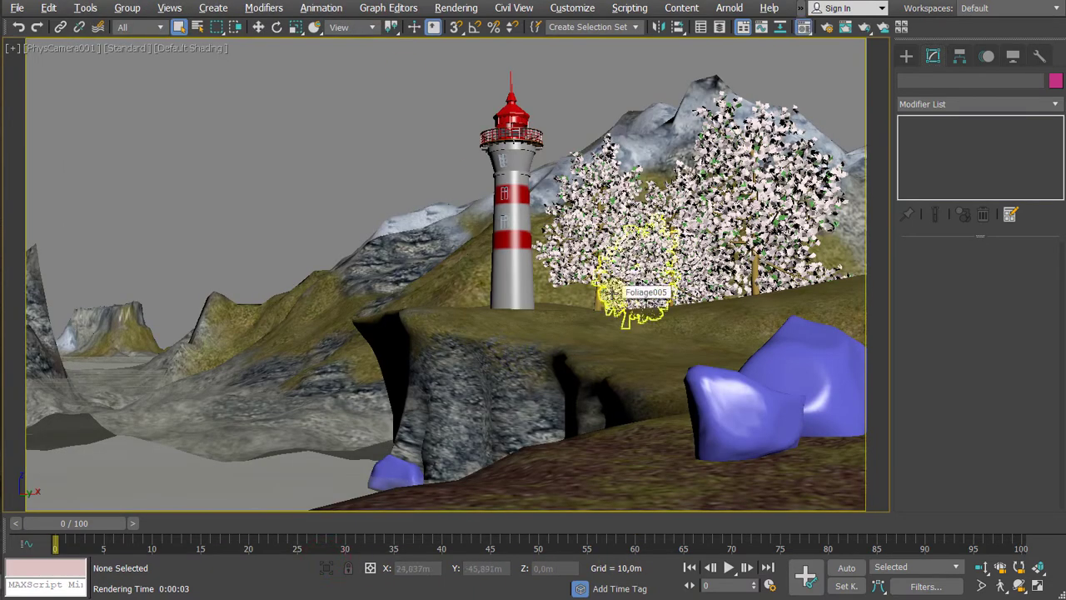
Step: Show the rock's physical material shaded in the viewport and close the material editor
key("m")
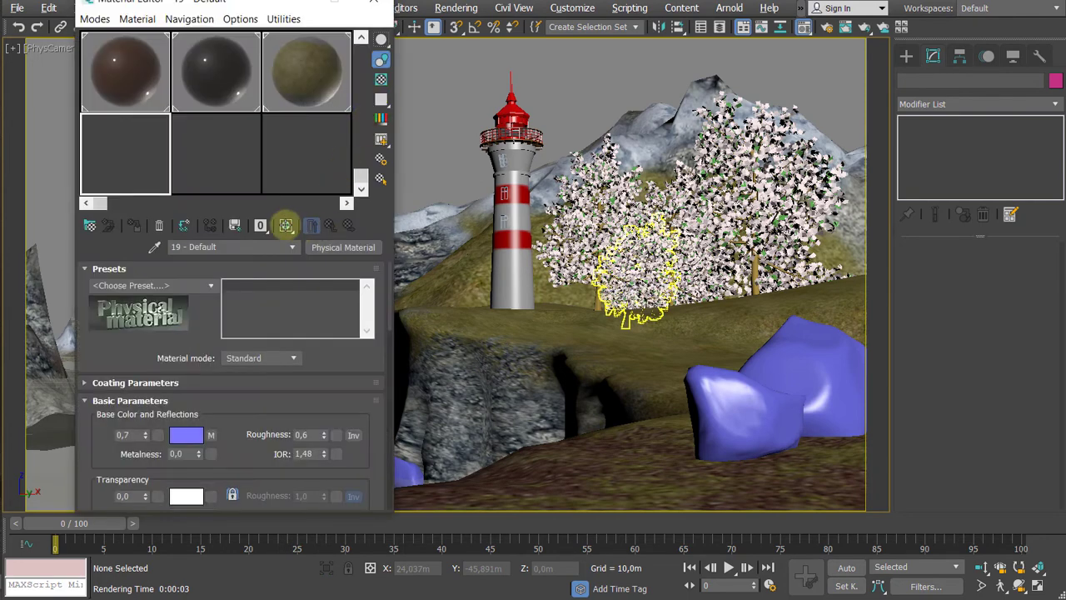
left_click(286, 225)
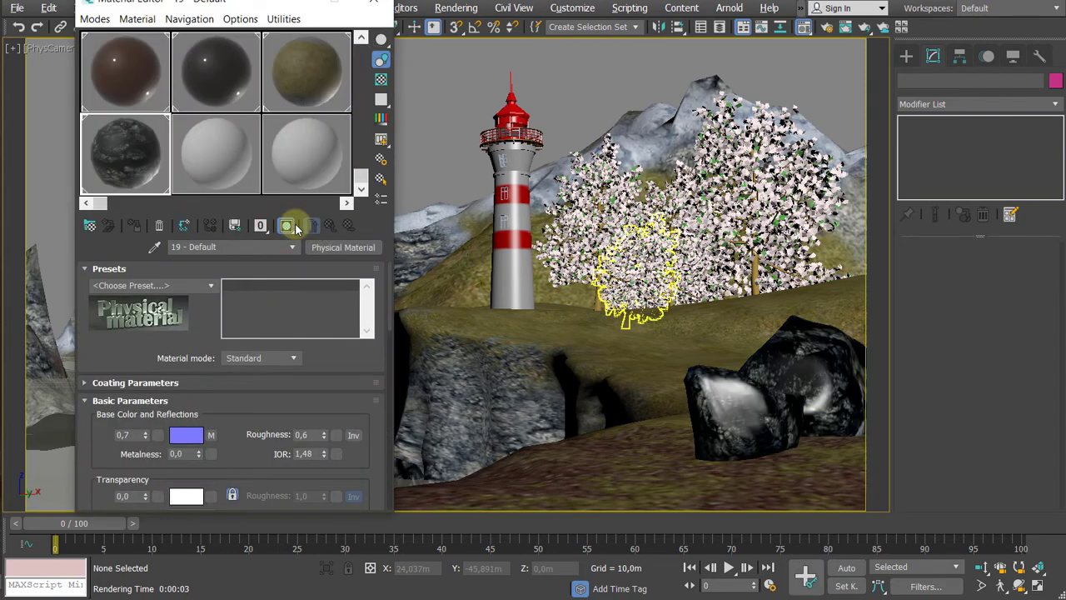
left_click(374, 3)
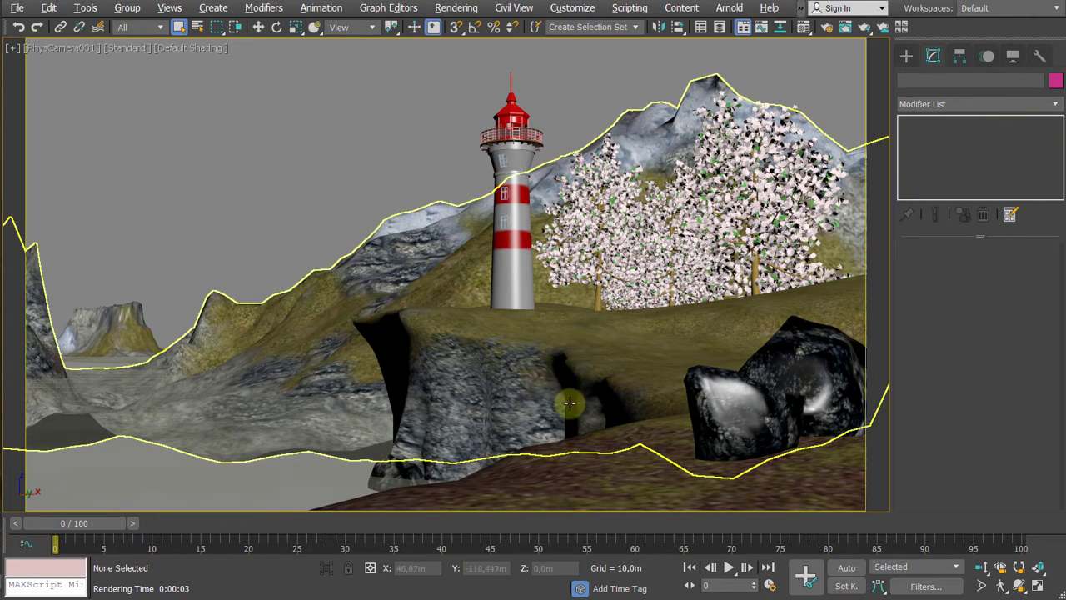
Step: Select a foreground polygon of the Coast below its TurboSmooth and grow the selection across the ground around the rocks
left_click(607, 464)
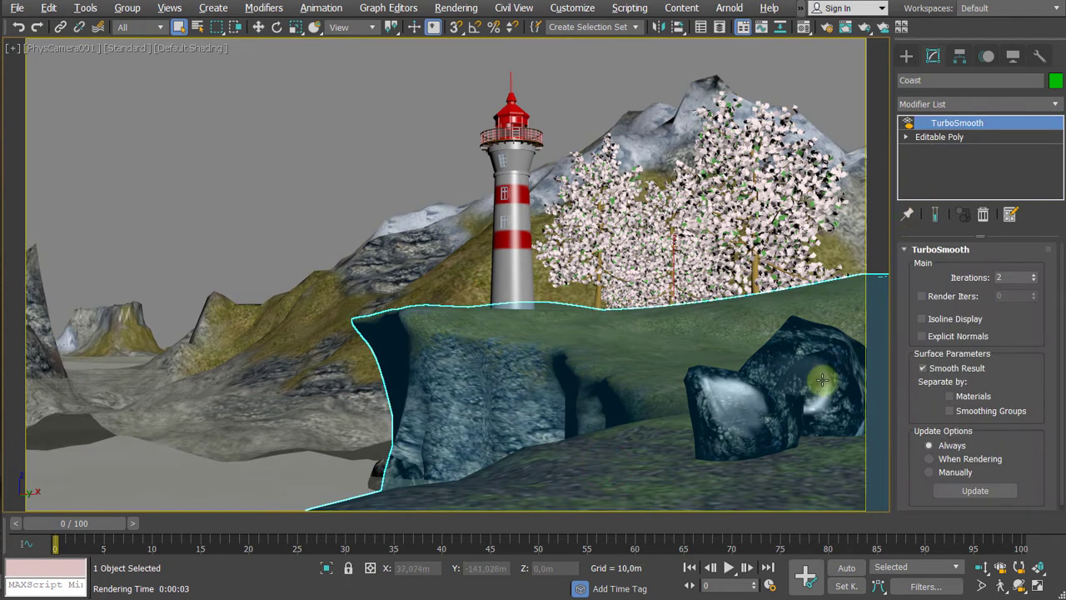
left_click(907, 137)
left_click(941, 193)
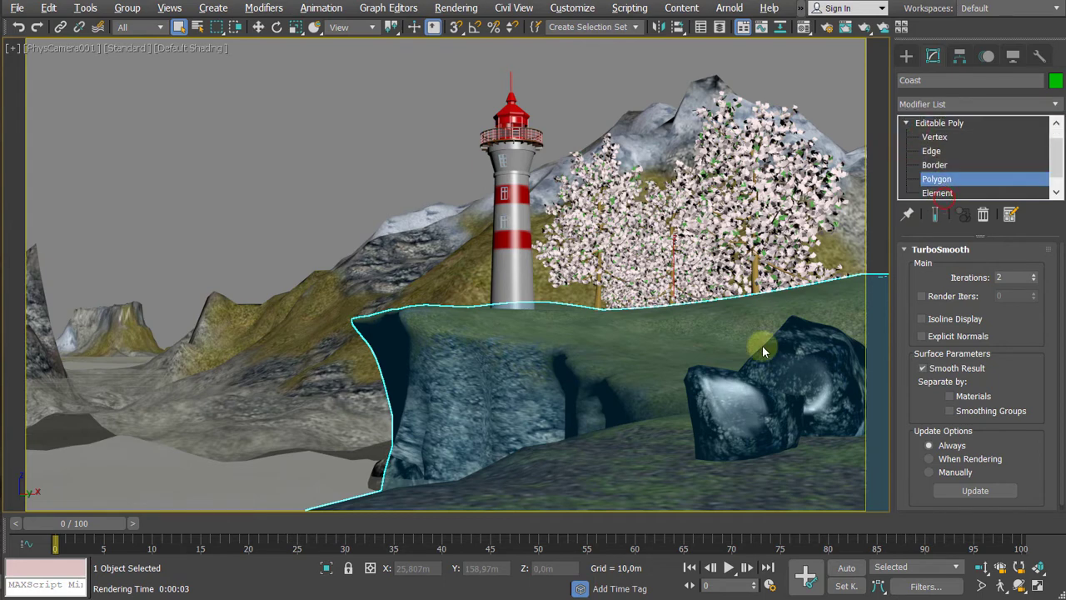
left_click(693, 467)
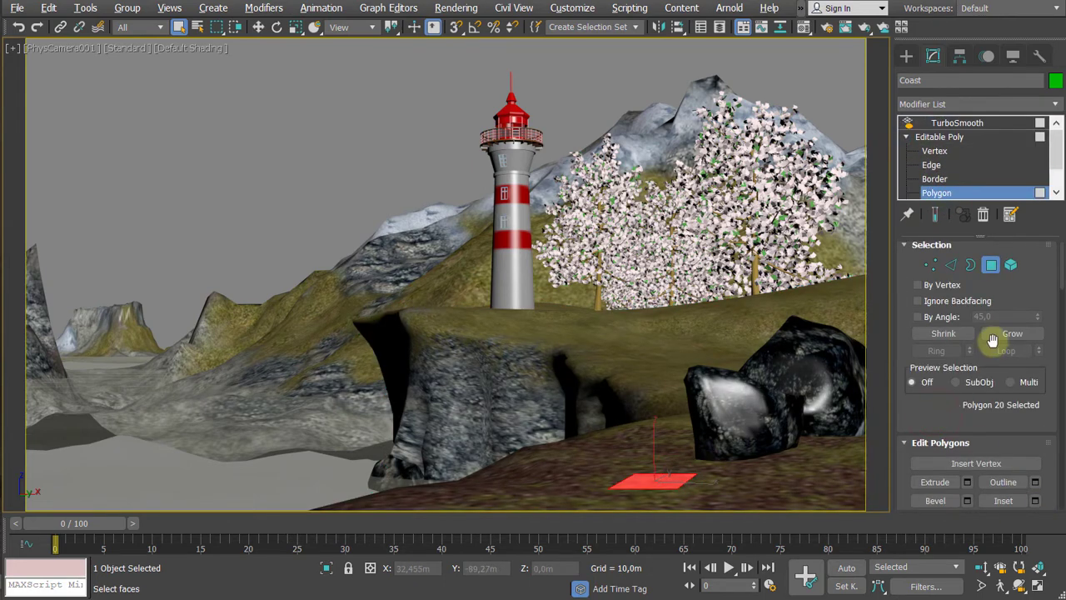
left_click(1006, 336)
left_click(1006, 336)
left_click(1006, 336)
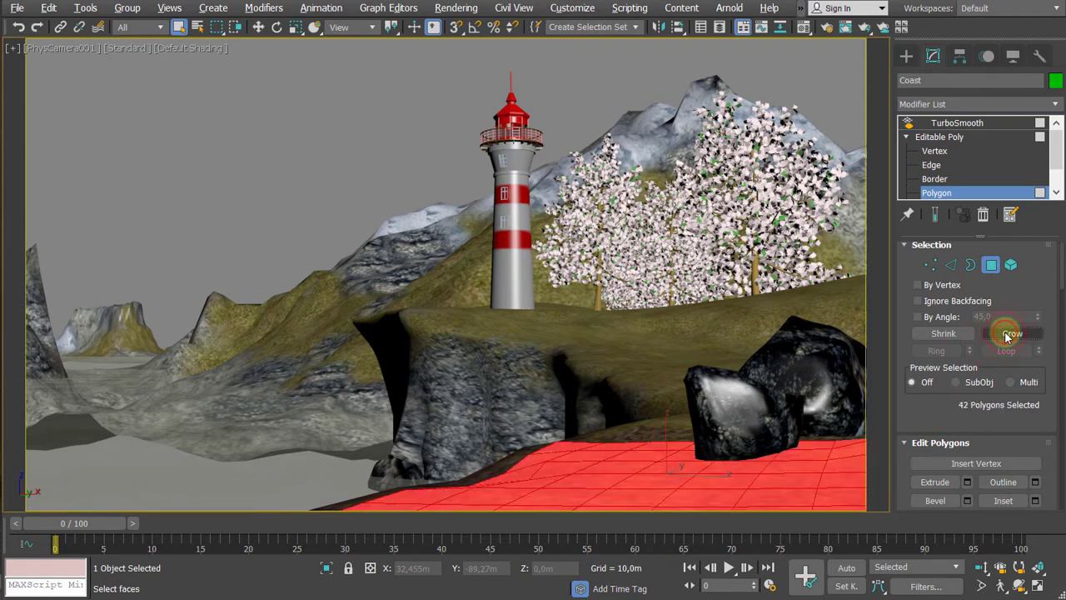
left_click(1007, 336)
left_click(1006, 335)
left_click(1007, 335)
left_click(1007, 335)
left_click(1007, 336)
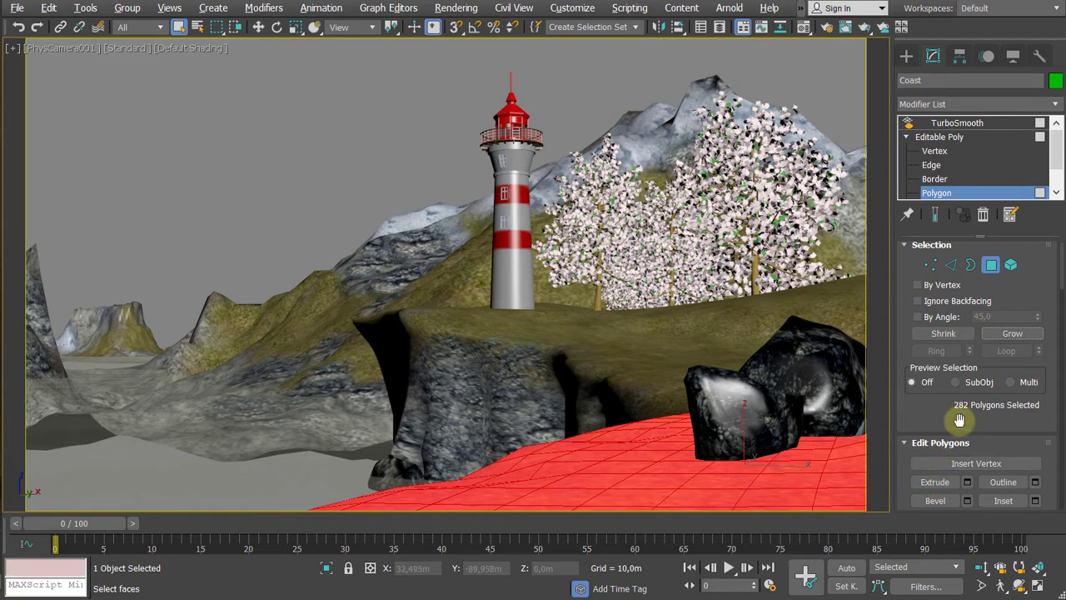
Step: Clone the selected ground polygons to a separate object about 0,1 m lower, leave polygon editing and deselect the coast
left_click_drag(963, 418, 967, 260)
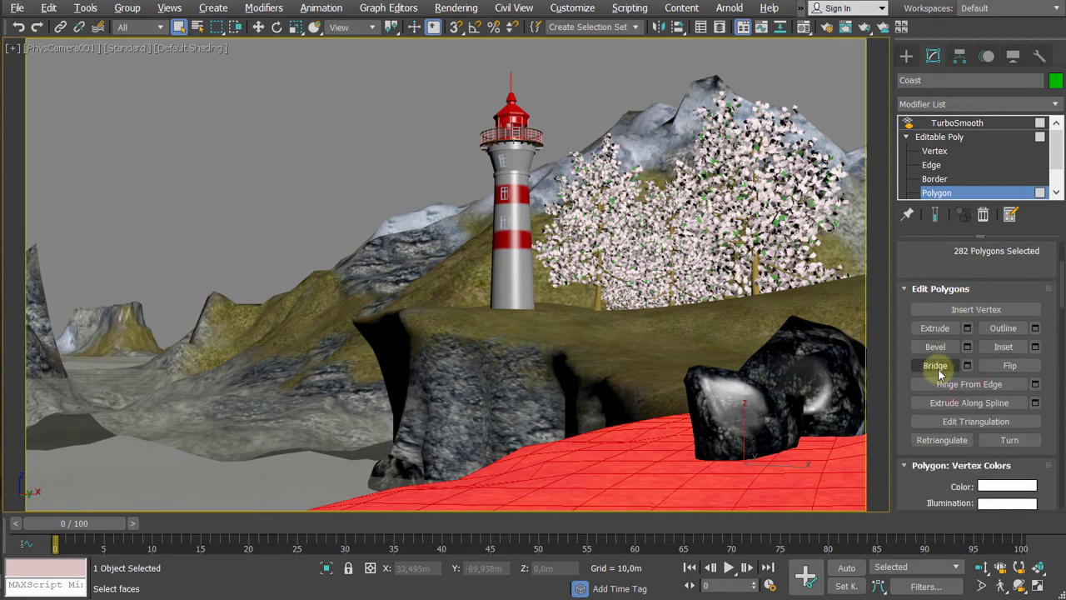
scroll(941, 372, "down", 5)
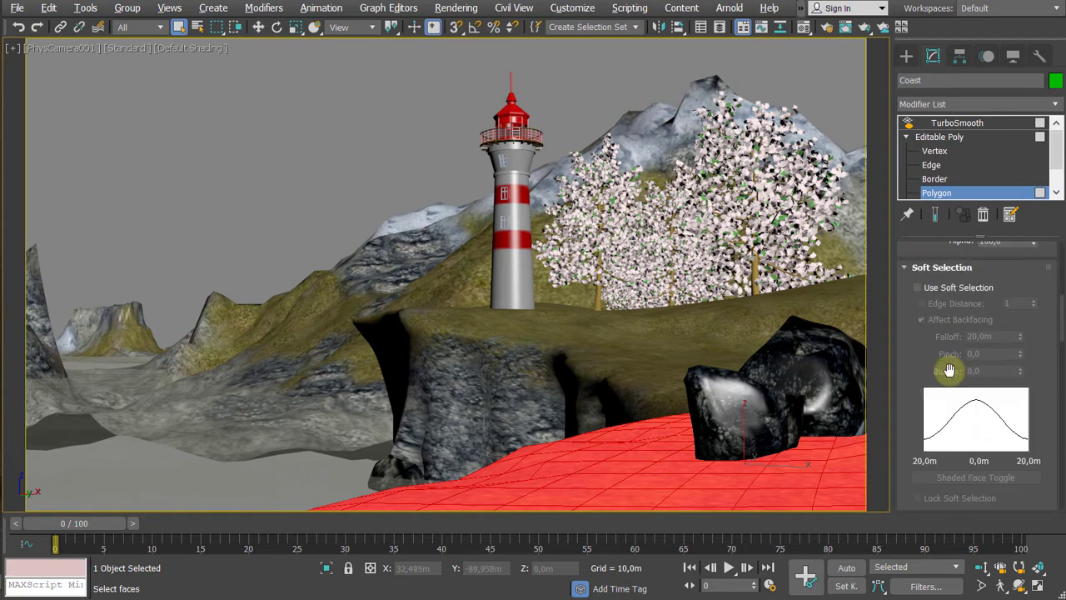
scroll(950, 371, "up", 6)
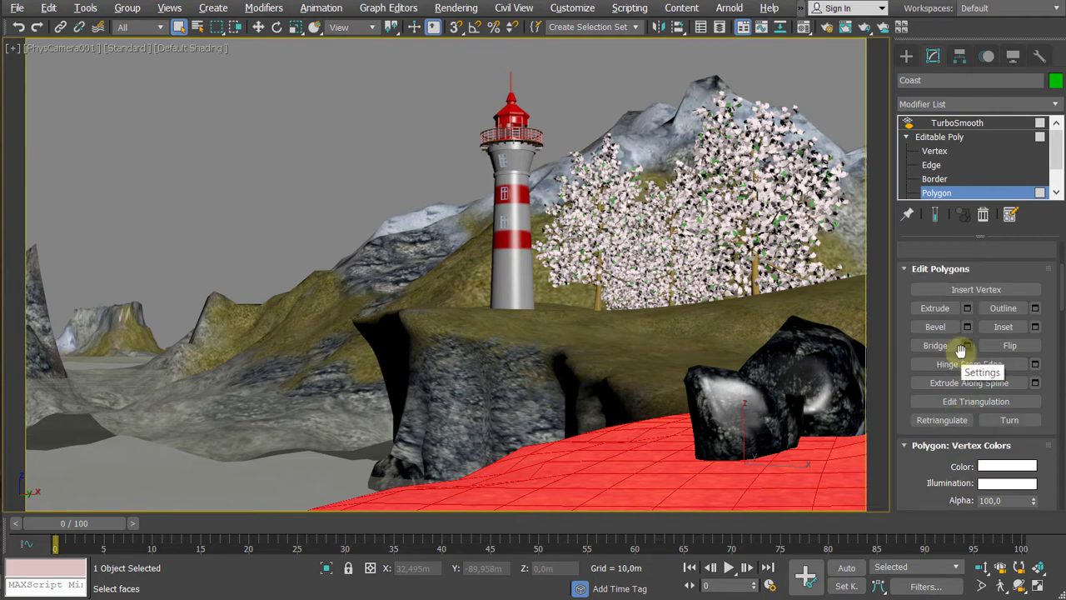
key("w")
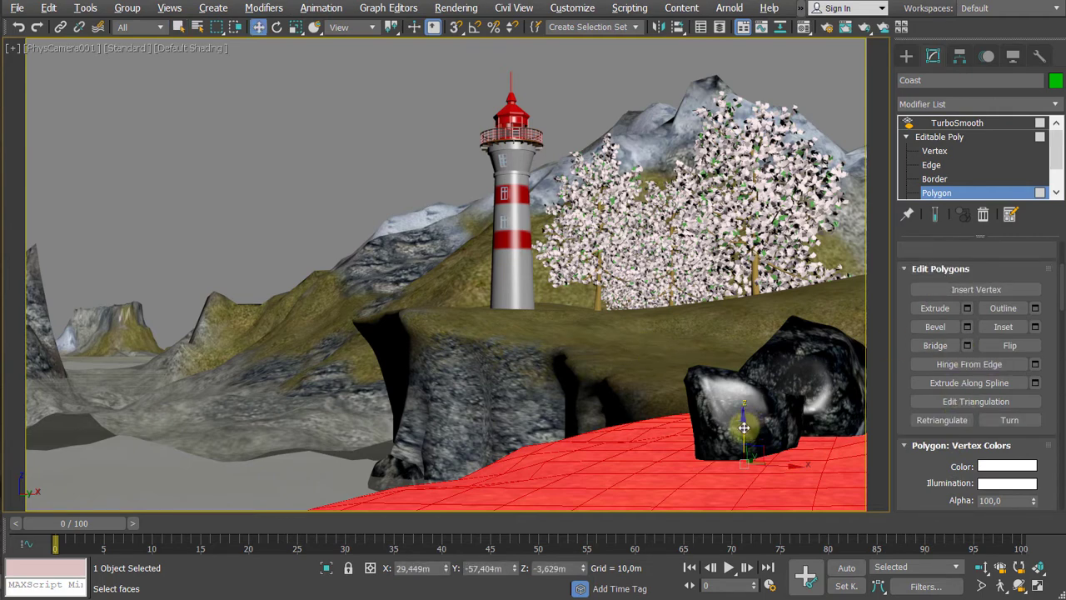
left_click_drag(743, 428, 744, 440)
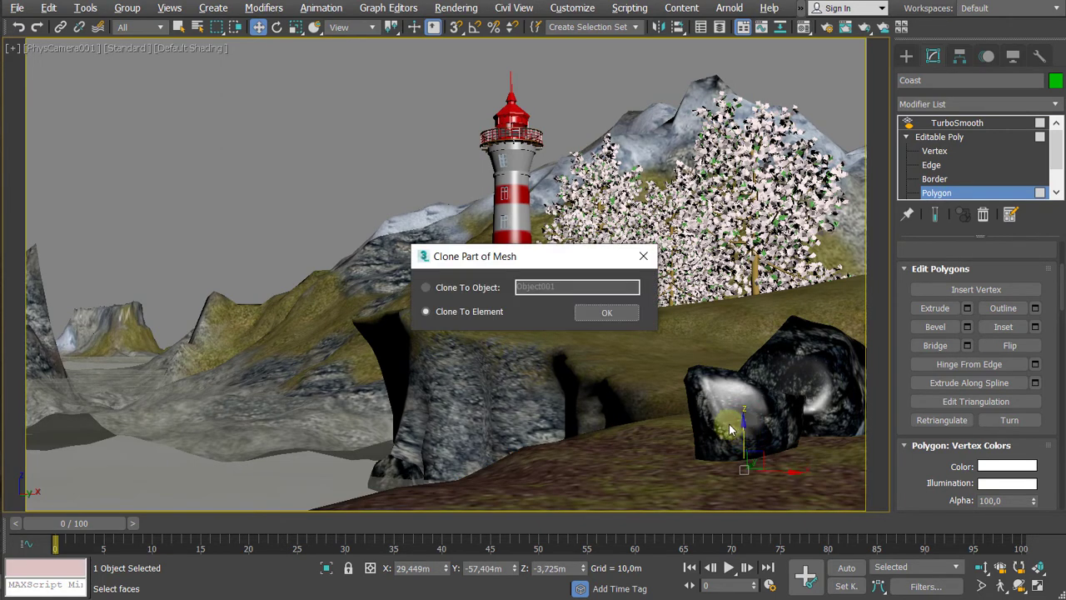
left_click(449, 289)
left_click(613, 312)
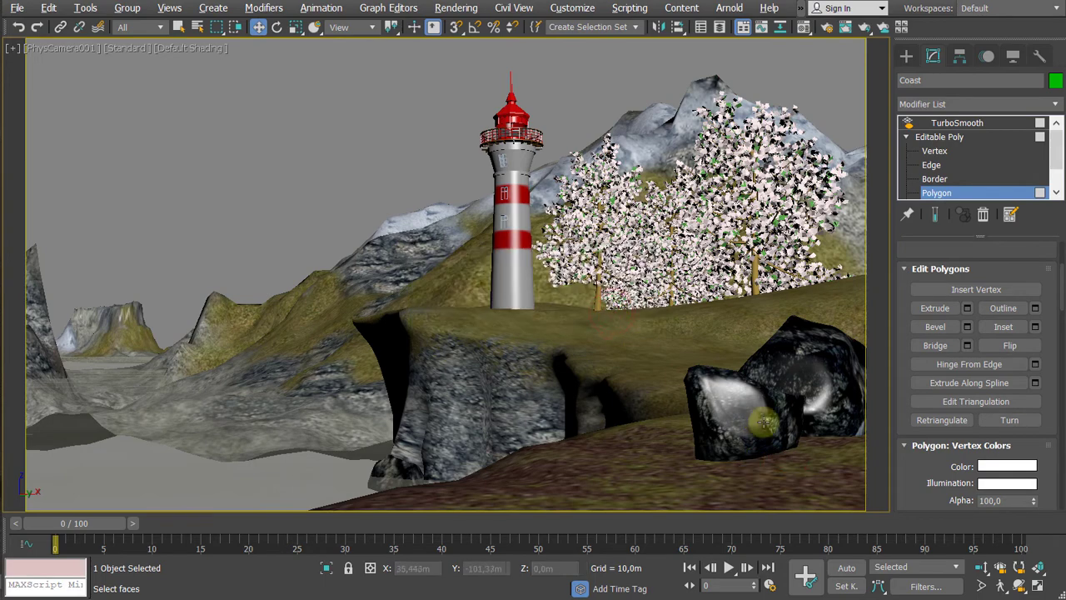
left_click(947, 138)
left_click(397, 167)
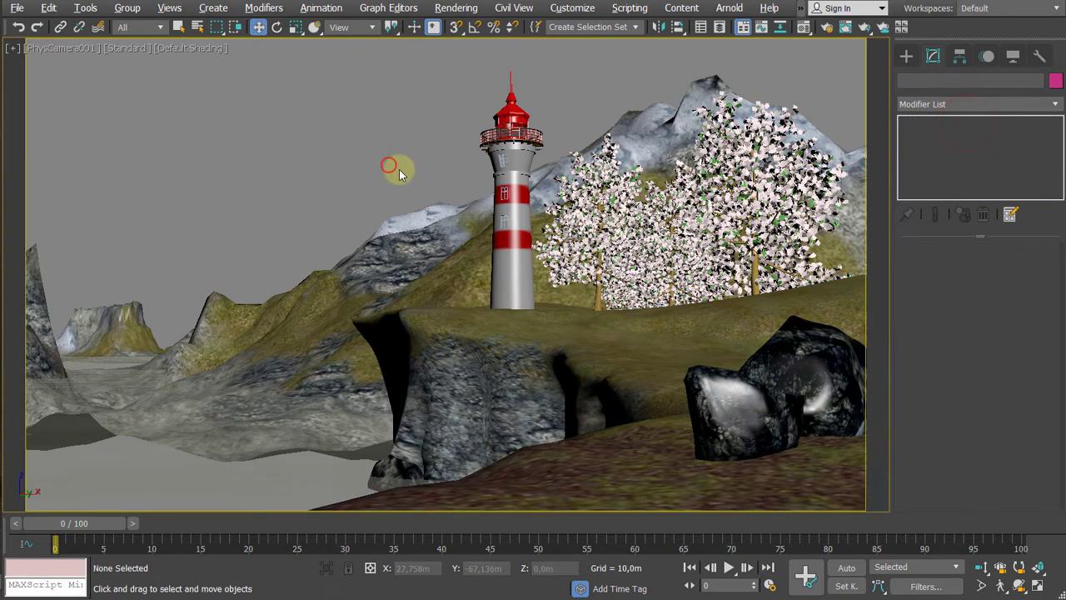
Step: Select the cloned ground patch with the help of the wireframe display and rename it Grass
key("F3")
left_click(683, 491)
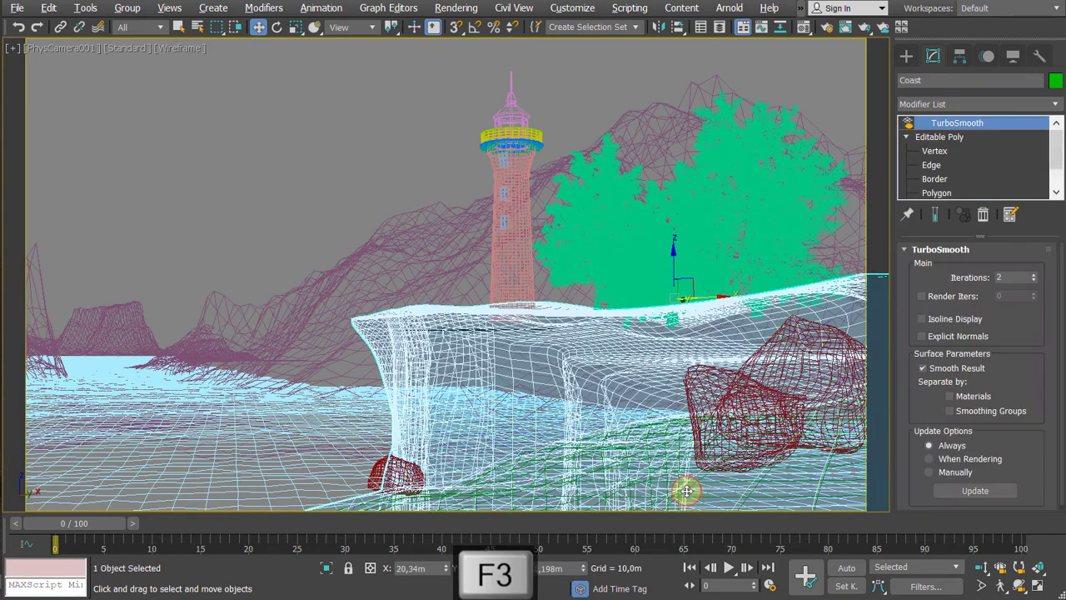
left_click(685, 491)
key("F3")
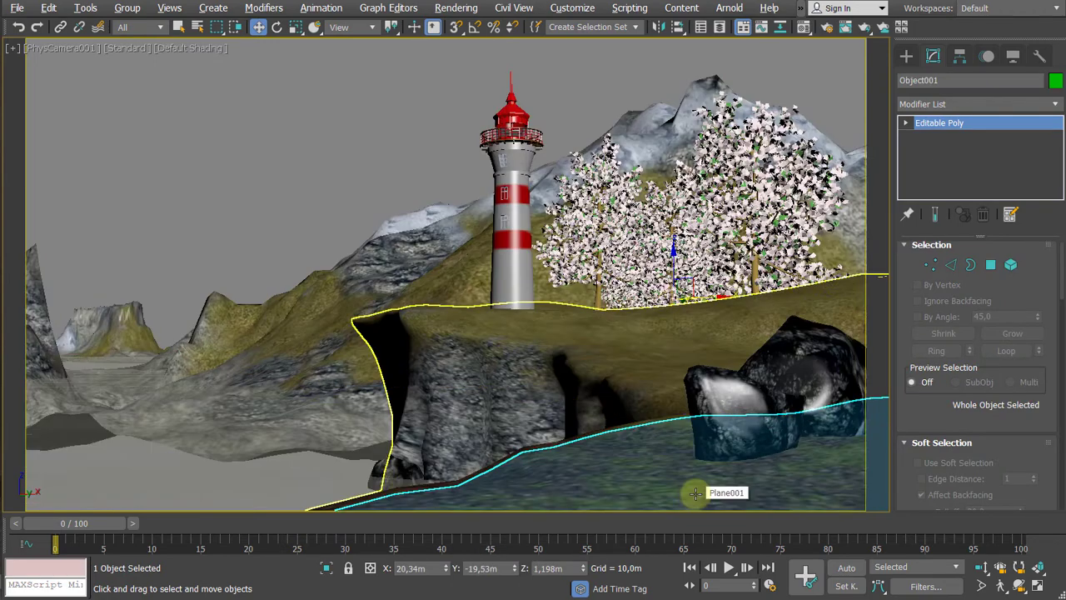
key("F3")
key("F3")
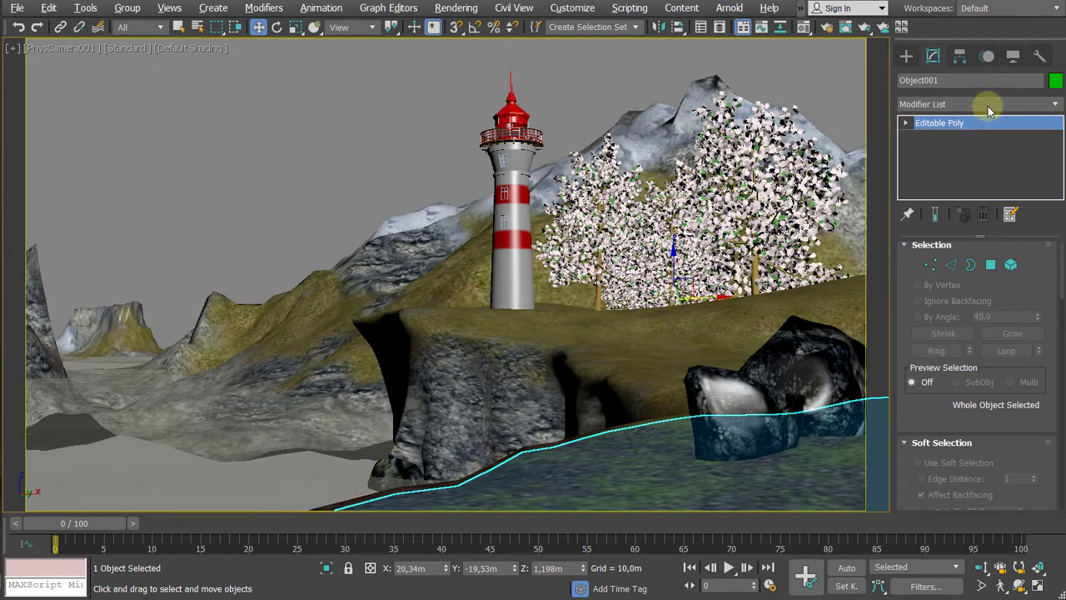
left_click(979, 81)
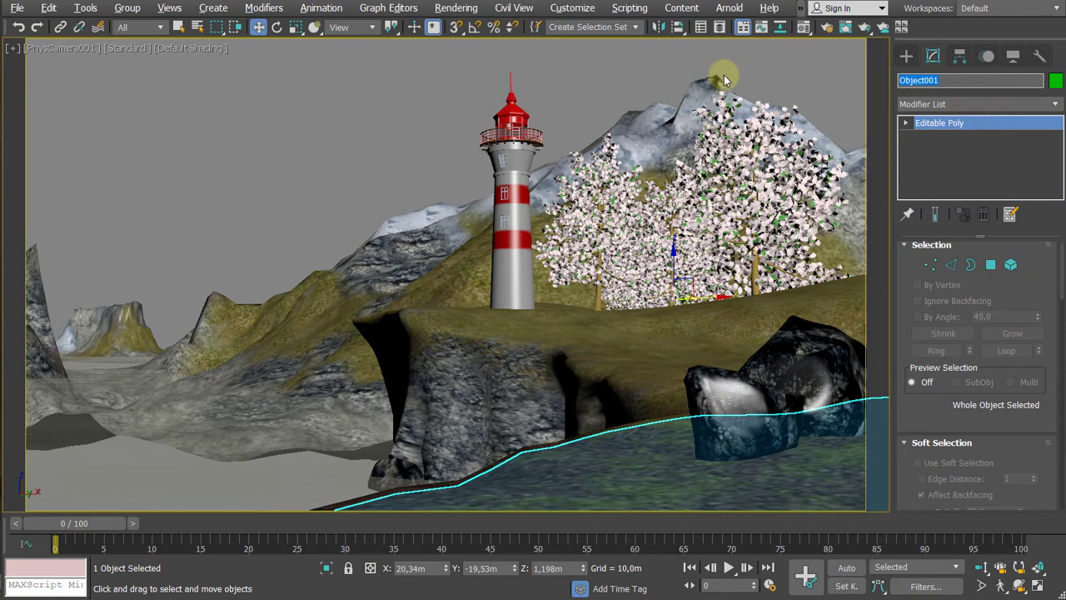
type("Grass")
key("Return")
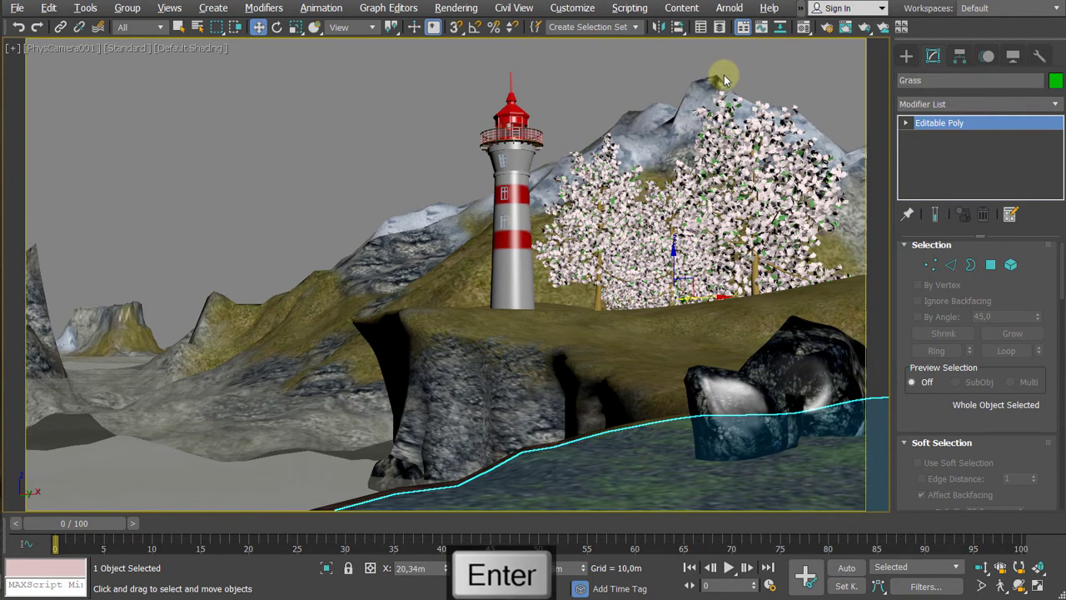
Step: Apply the Hair and Fur (WSM) modifier to the Grass object
left_click(984, 104)
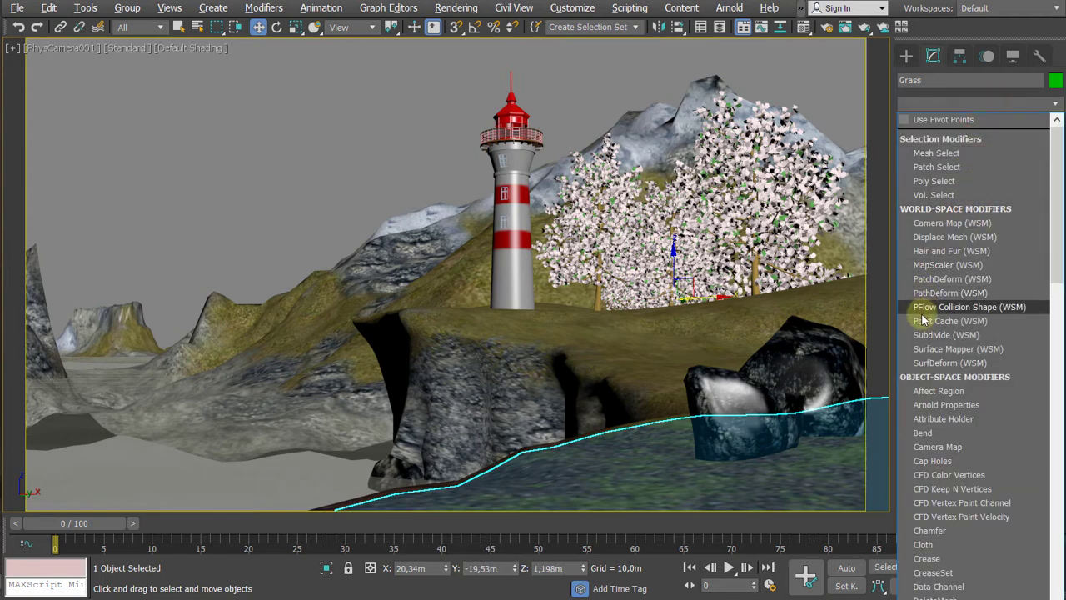
scroll(933, 250, "down", 15)
scroll(945, 167, "up", 13)
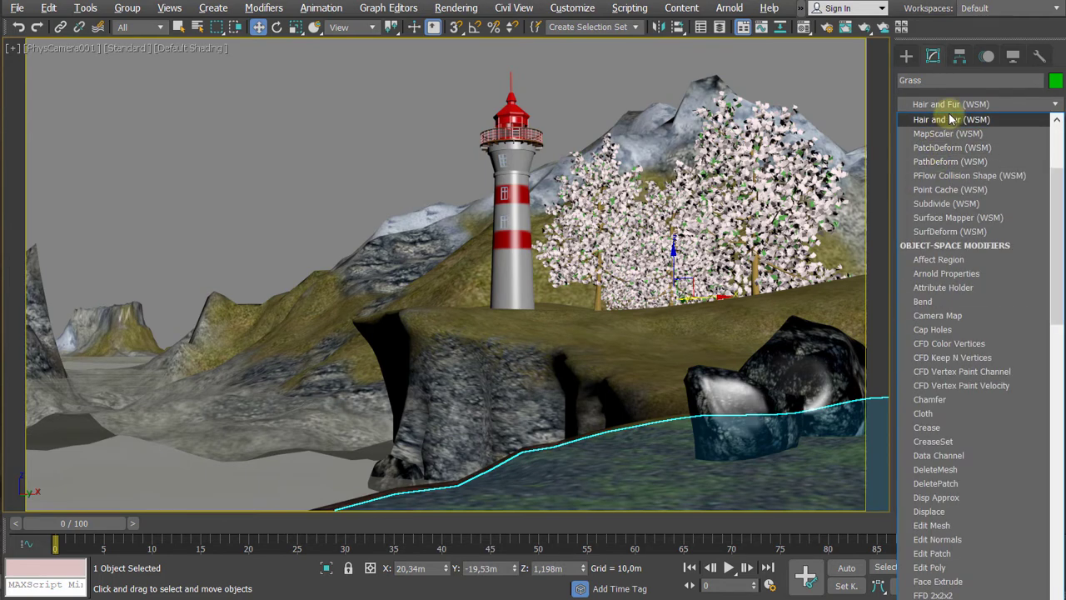
left_click(951, 119)
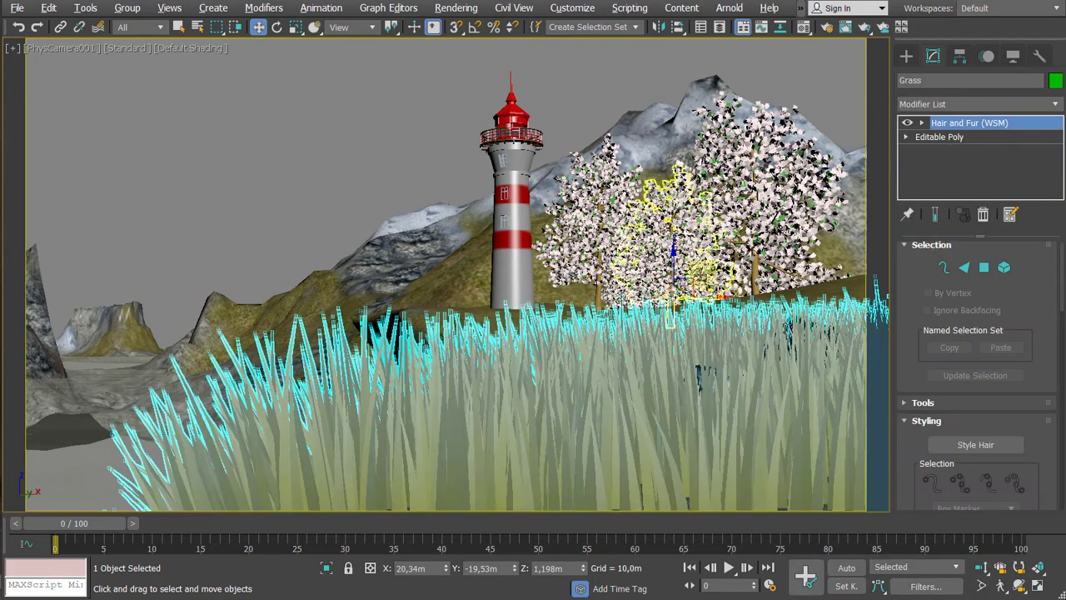
Step: Set the hair segments of the grass to 3 in the Hair and Fur general parameters
scroll(1036, 305, "down", 5)
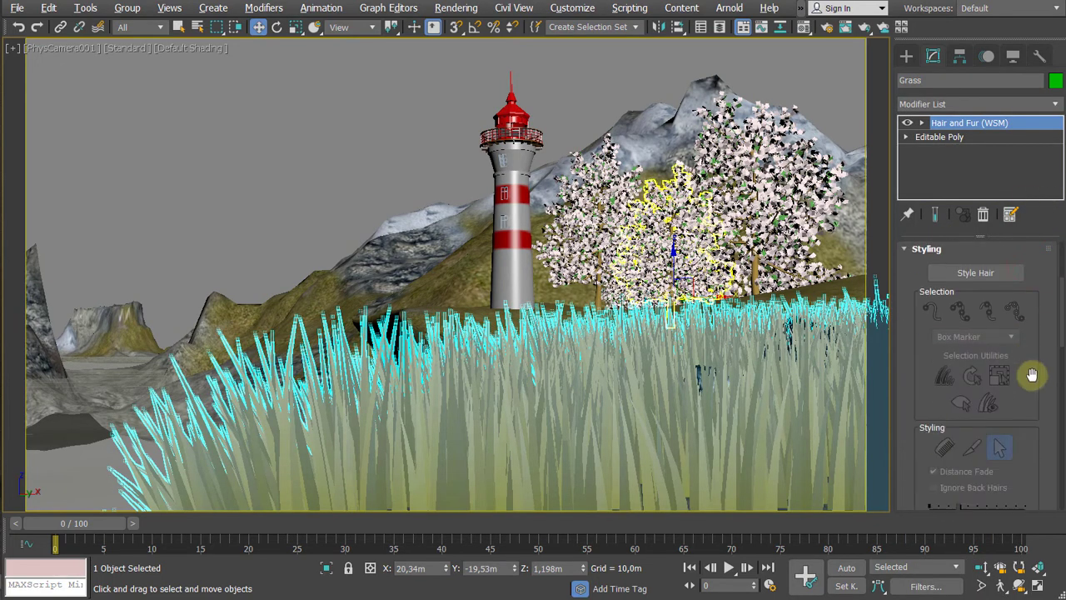
scroll(1033, 375, "down", 10)
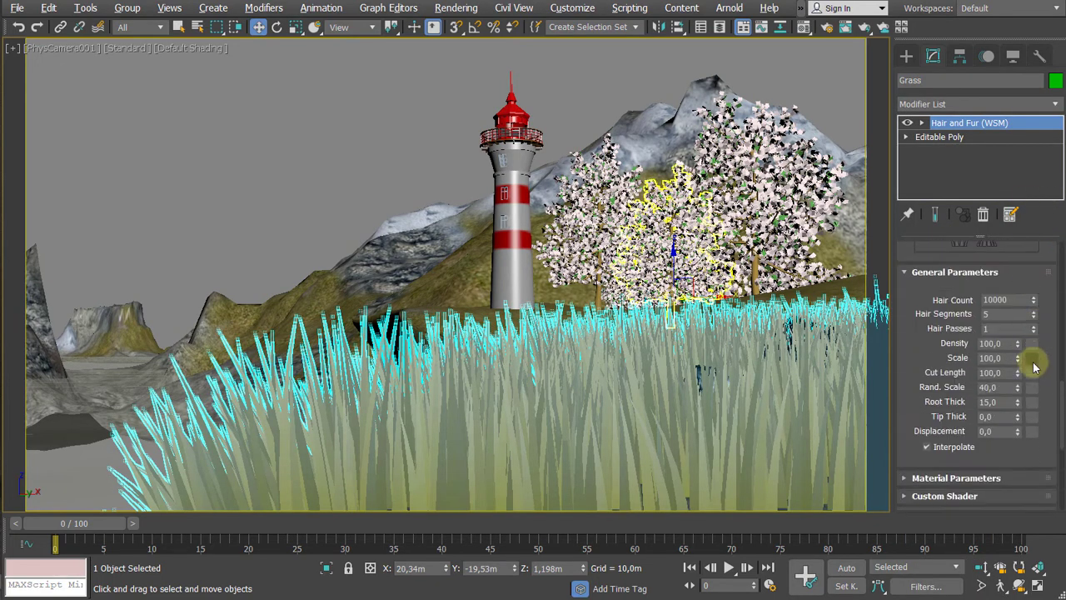
scroll(1033, 363, "down", 5)
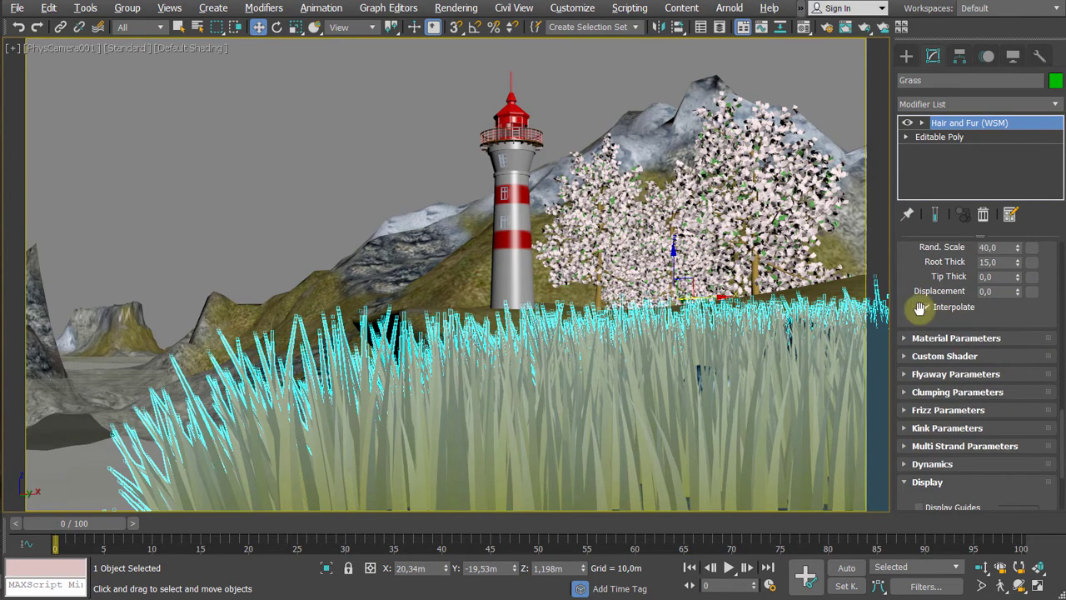
scroll(918, 309, "down", 2)
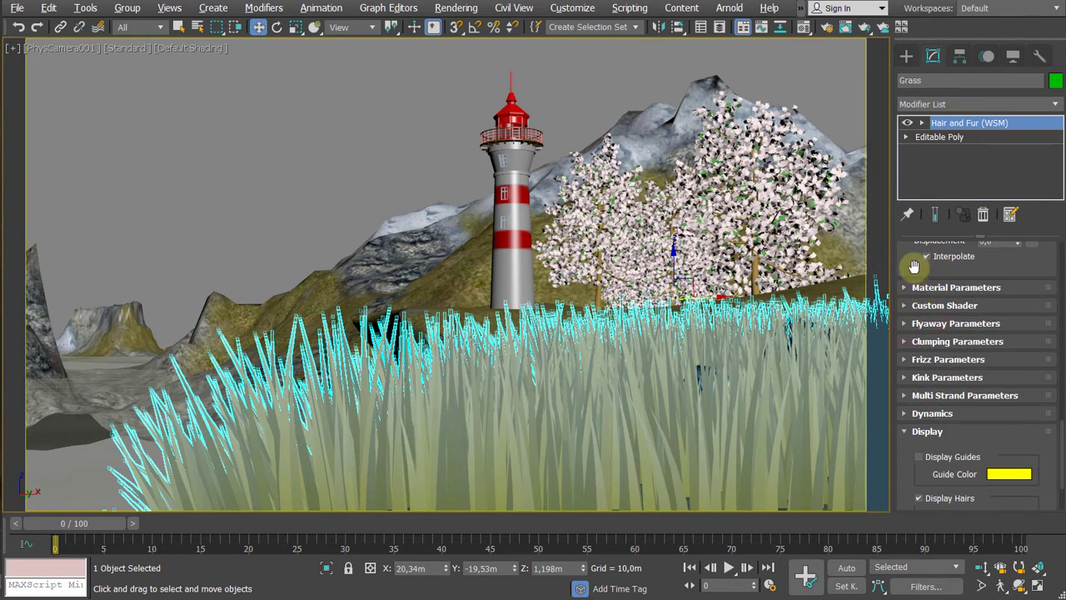
left_click_drag(914, 266, 933, 461)
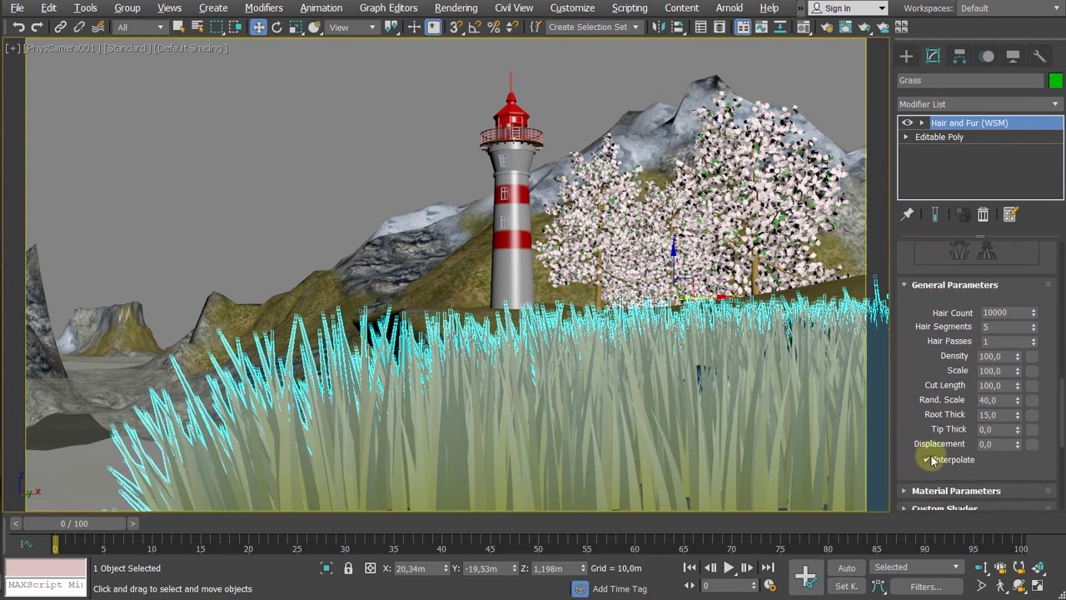
double_click(1000, 326)
type("3")
key("Return")
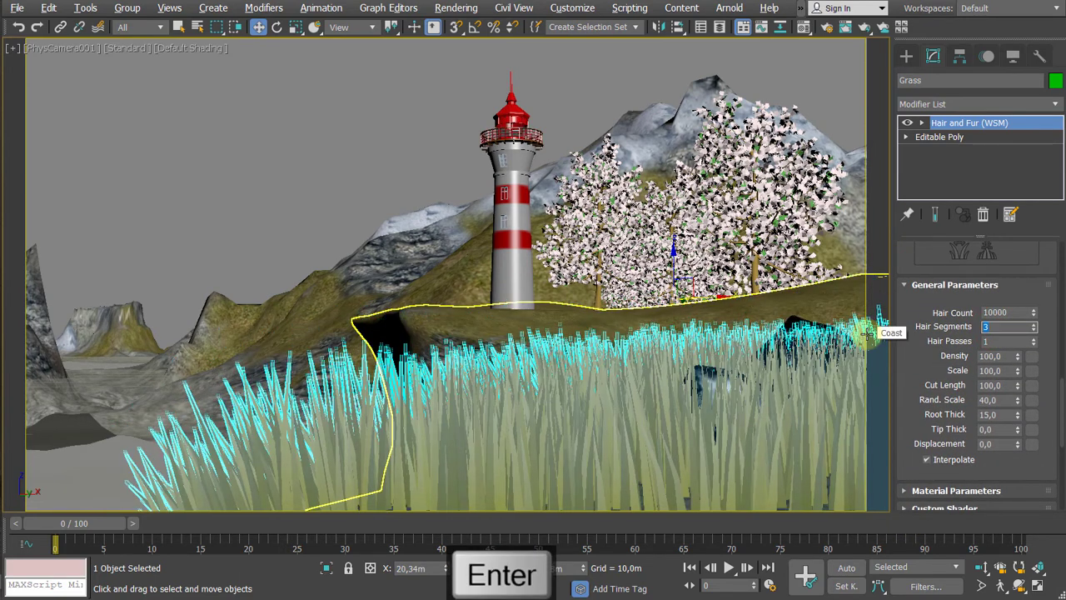
Step: Reduce the hair scale until the grass is short and low around the rocks, and deselect it
scroll(937, 351, "down", 1)
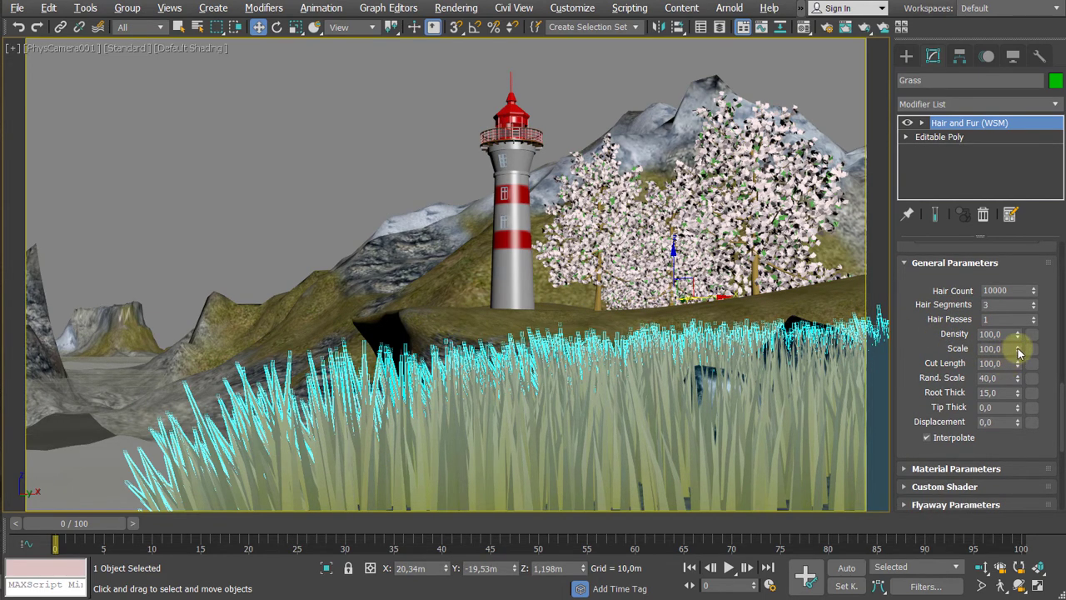
left_click_drag(1018, 351, 1017, 436)
left_click(243, 126)
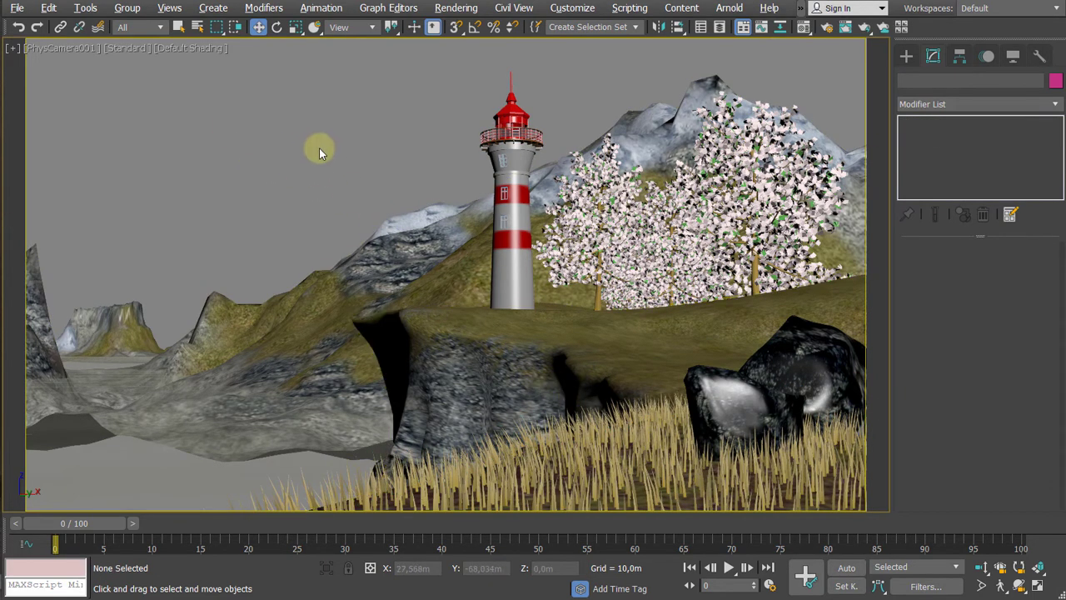
Step: Test render the PhysCamera001 view with the ART Renderer, cancel the render early and dismiss the rendered frame
key("F10")
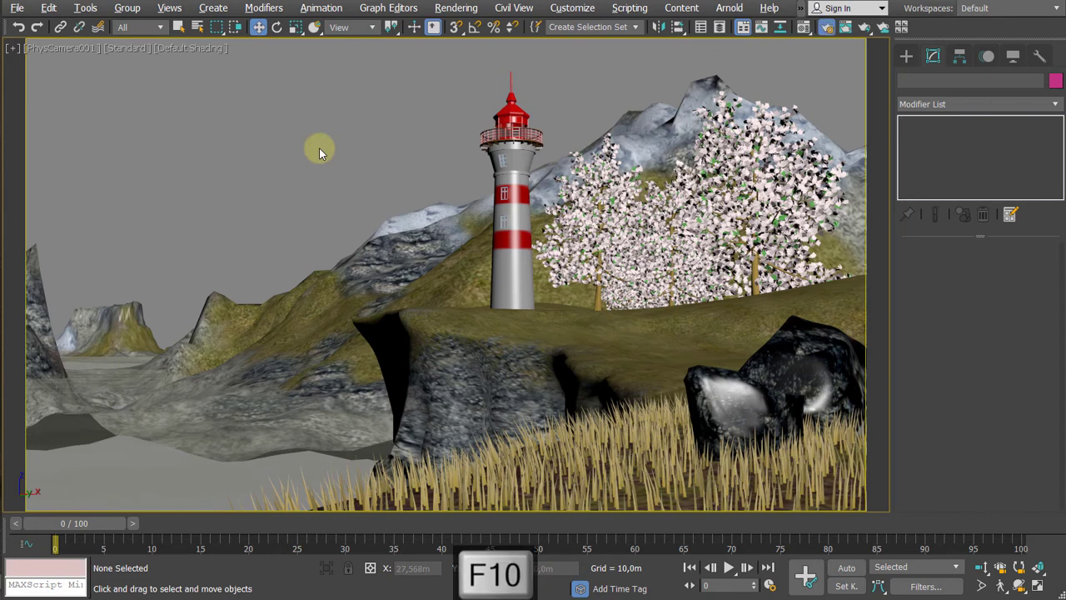
left_click(387, 79)
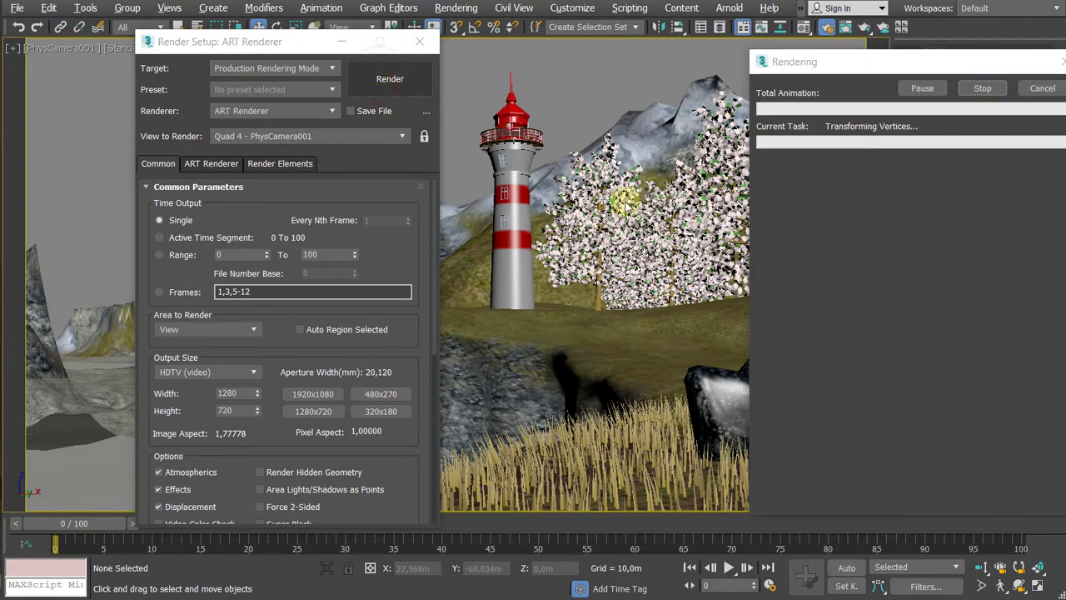
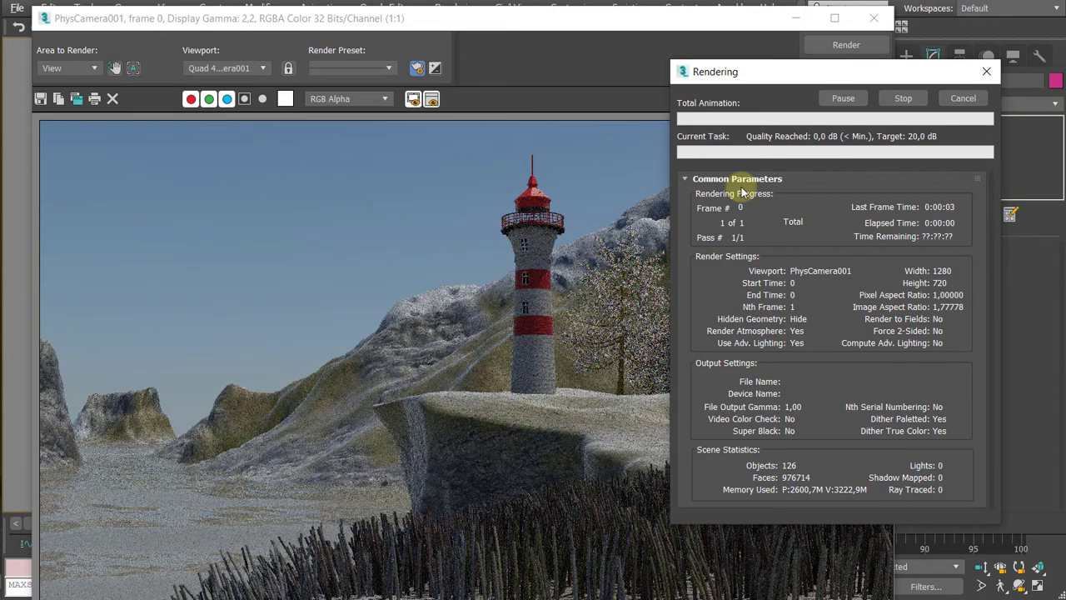
left_click_drag(1014, 60, 829, 90)
left_click(937, 115)
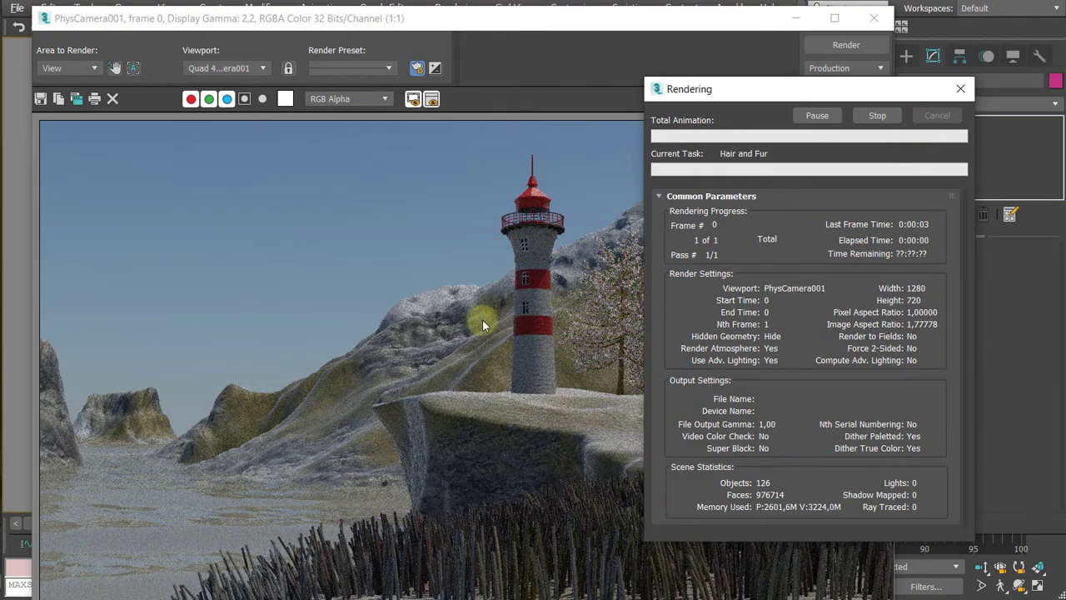
left_click(876, 21)
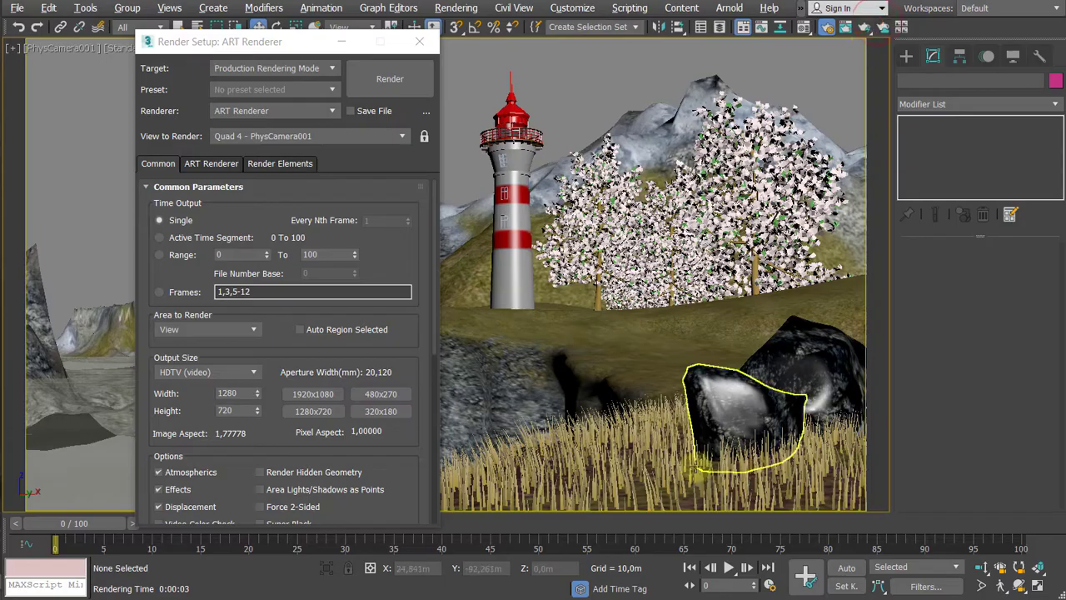
Step: Select the Grass object by name from the default layer of the scene's object list
left_click(647, 442)
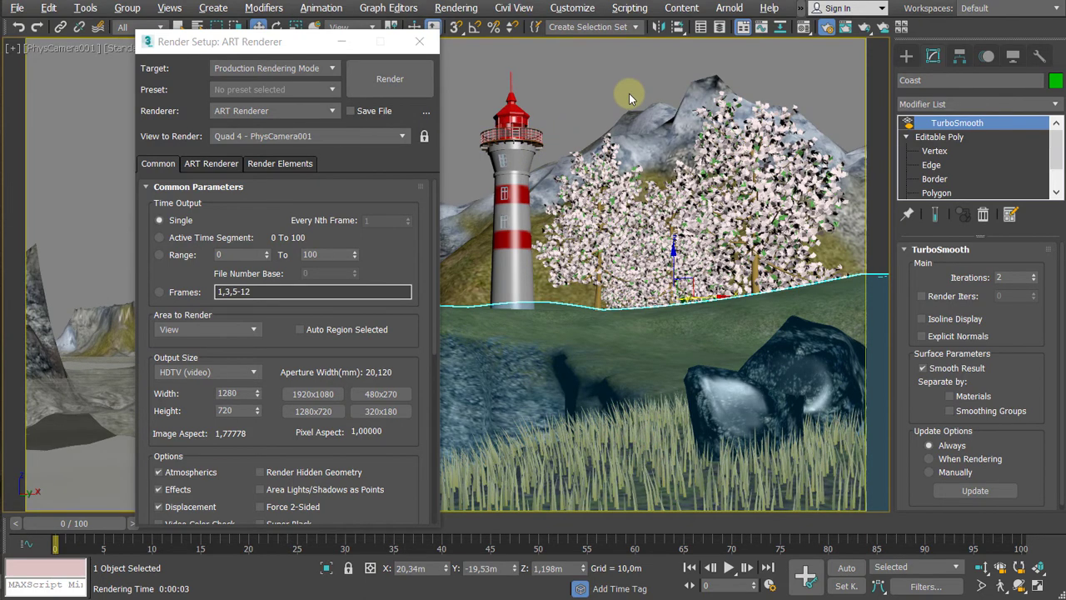
key("h")
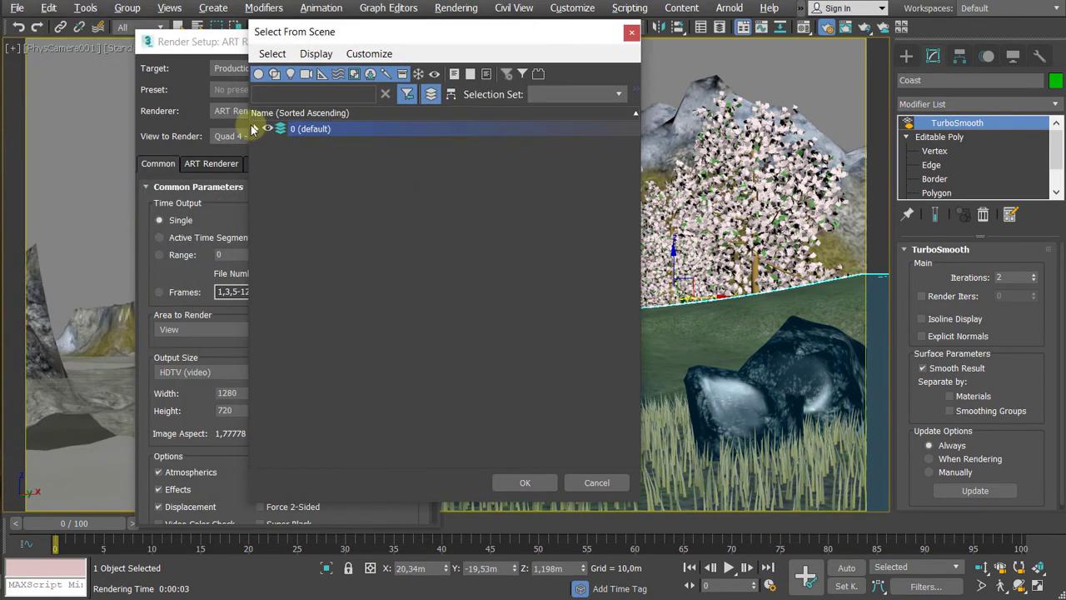
left_click(255, 128)
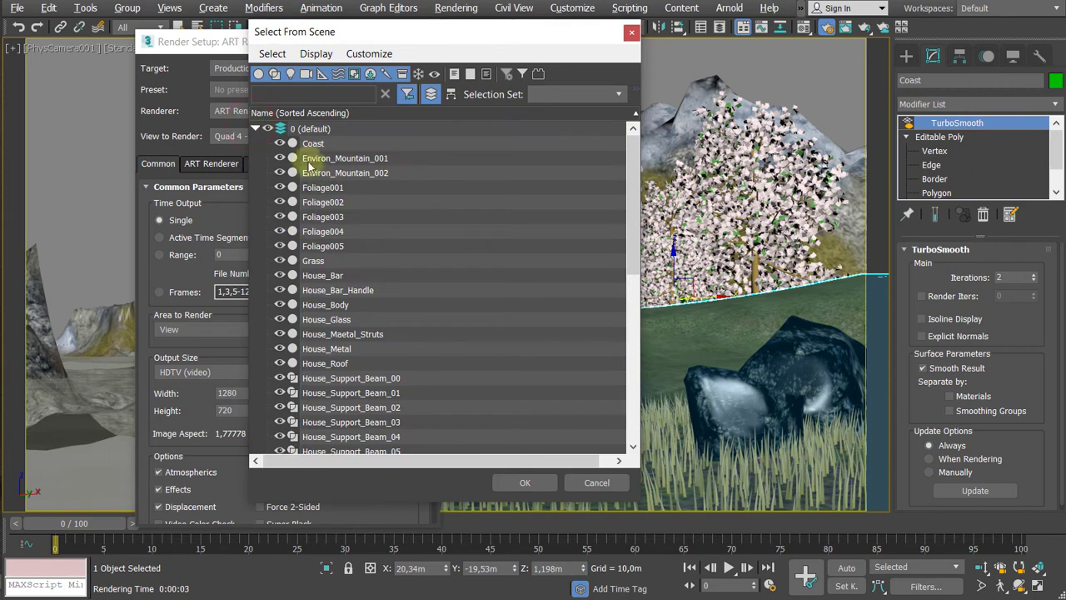
left_click(313, 261)
left_click(536, 491)
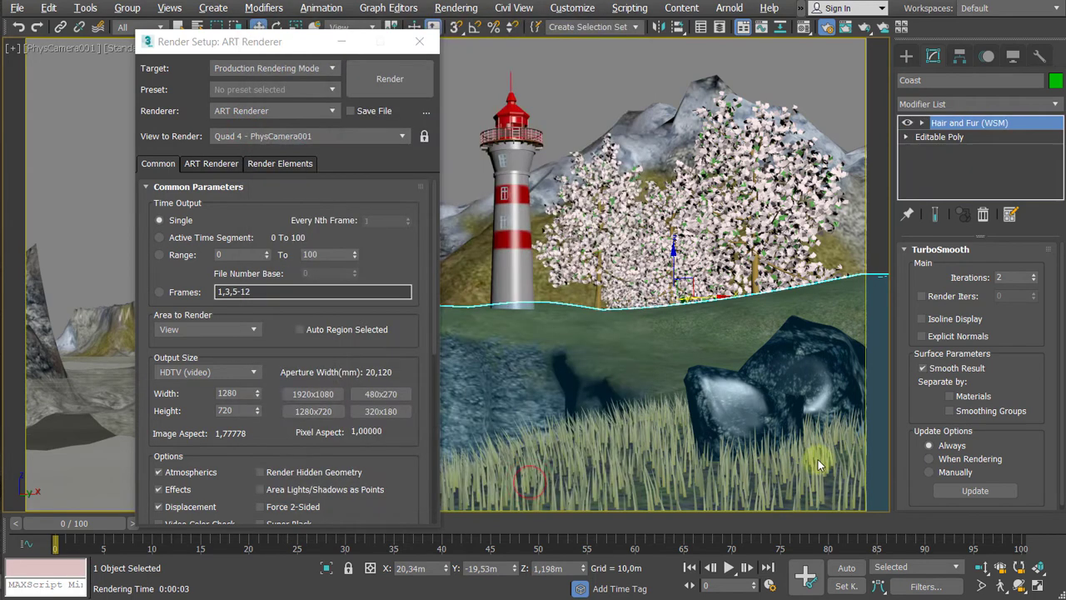
left_click(953, 348)
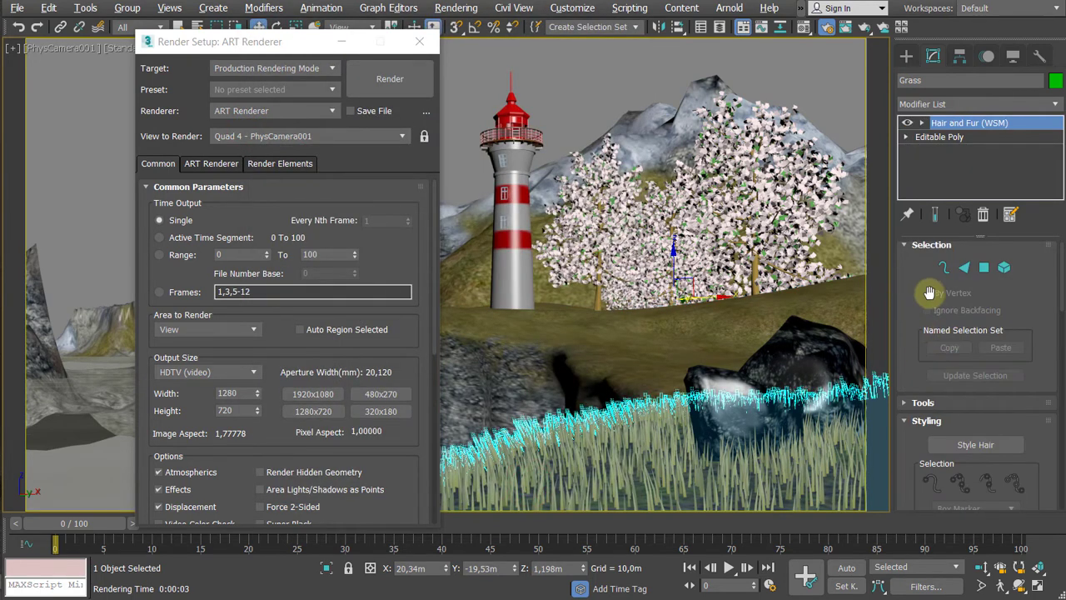
Step: Set the hair displacement of the grass to -0,45 in the Hair and Fur general parameters and close the Material Editor
left_click(931, 244)
scroll(964, 350, "down", 3)
scroll(966, 354, "down", 5)
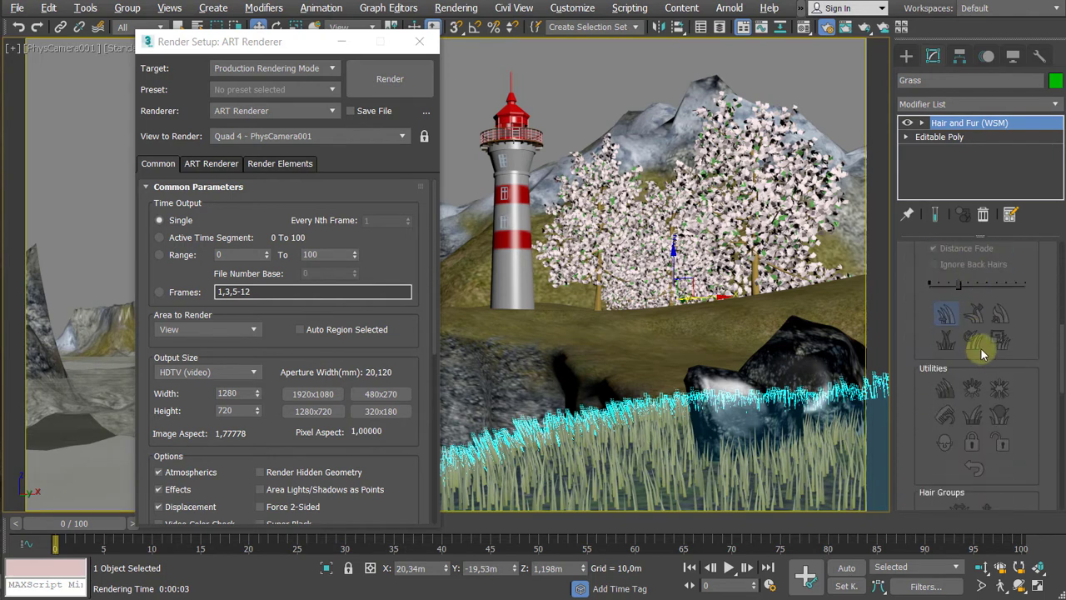
scroll(938, 380, "down", 2)
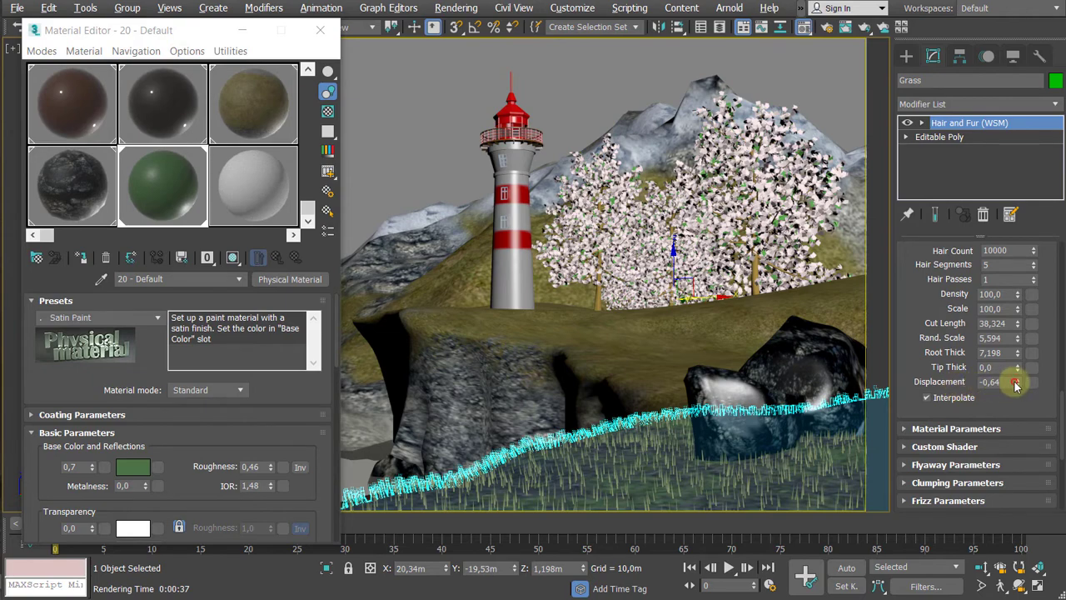
left_click_drag(1016, 384, 1016, 372)
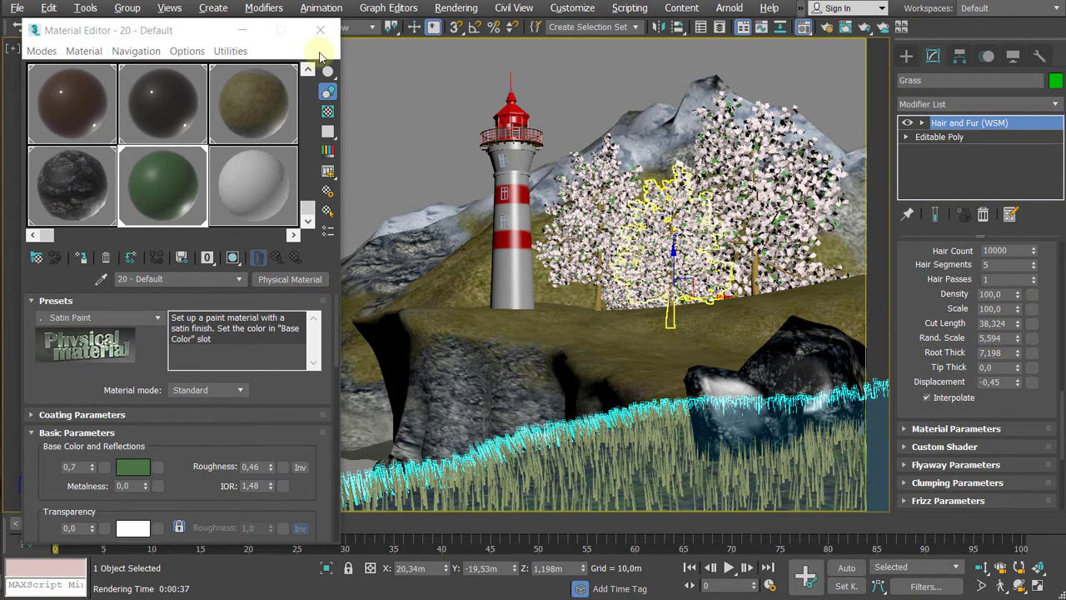
left_click_drag(173, 30, 224, 41)
left_click(370, 42)
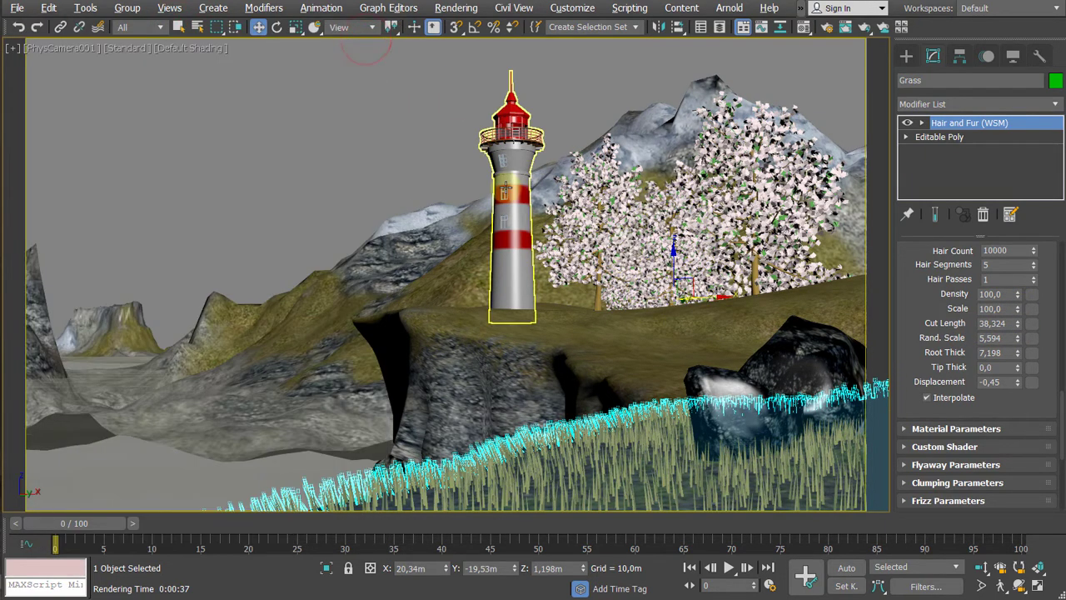
Step: Set the ART Renderer's target render quality to 26,6 dB in the render setup
key("F10")
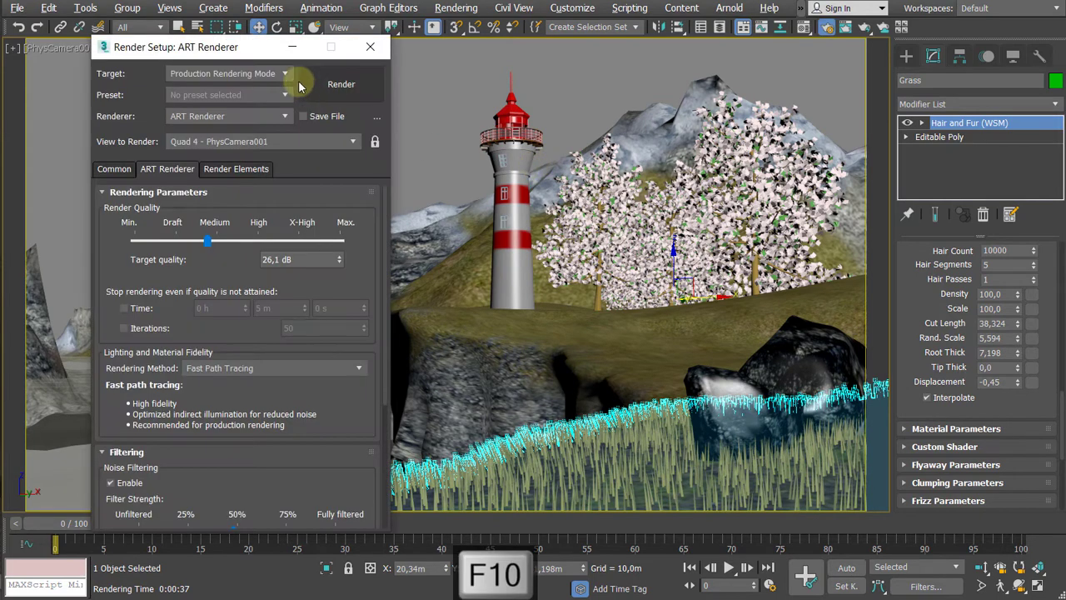
left_click_drag(250, 46, 270, 33)
left_click(136, 165)
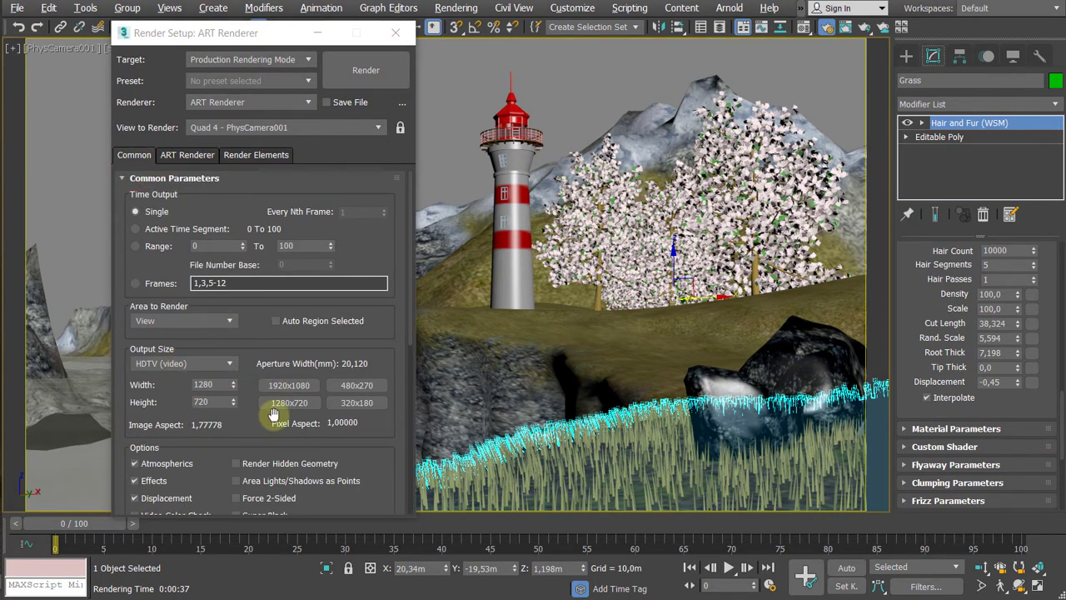
left_click(178, 156)
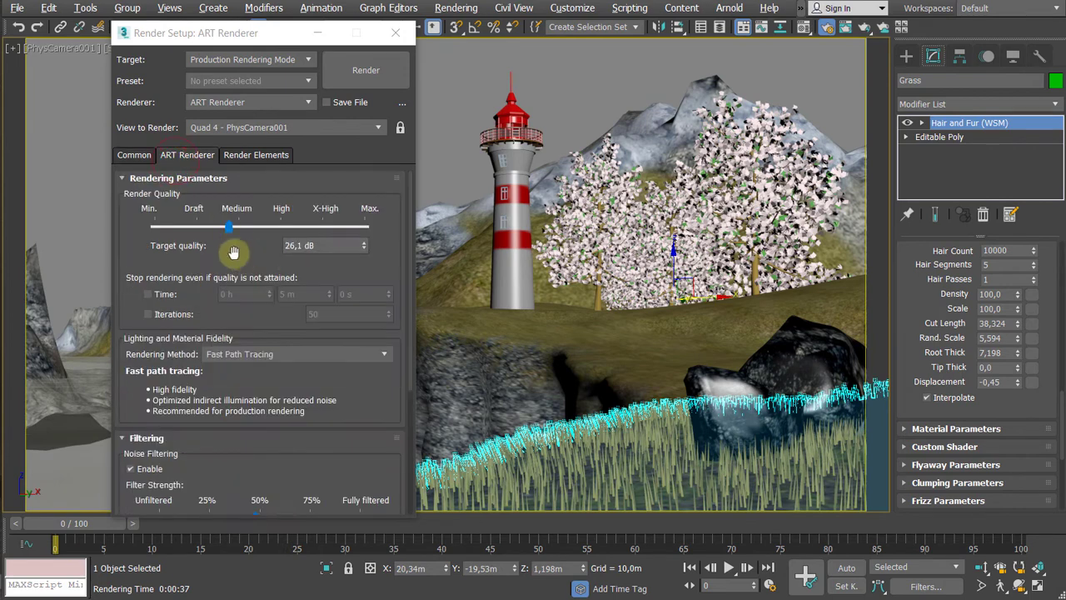
mouse_move(228, 227)
left_mouse_down()
mouse_move(220, 233)
mouse_move(231, 232)
left_mouse_up()
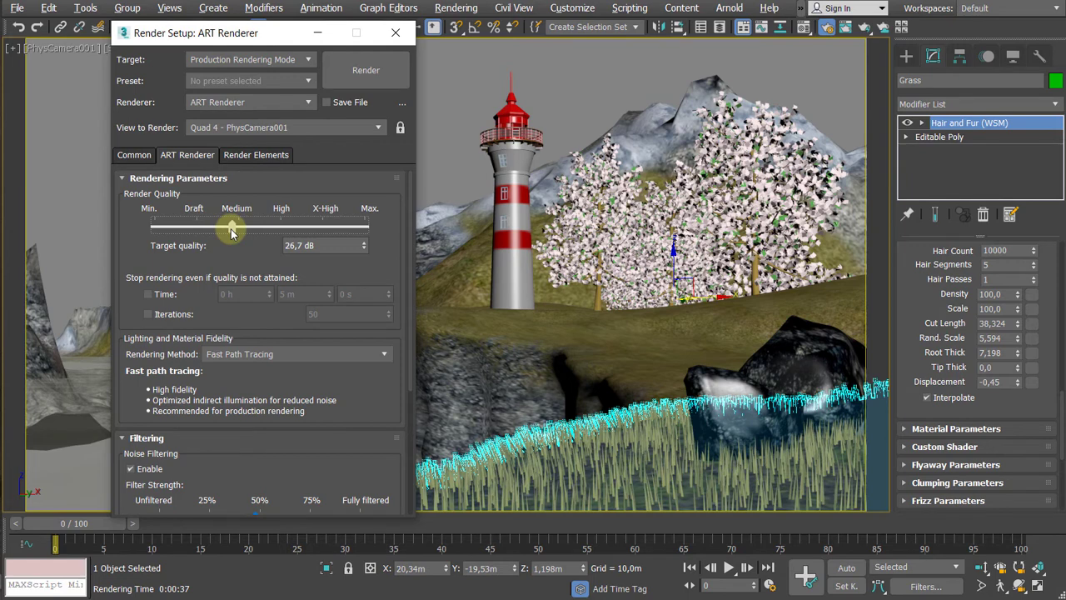
scroll(259, 175, "down", 1)
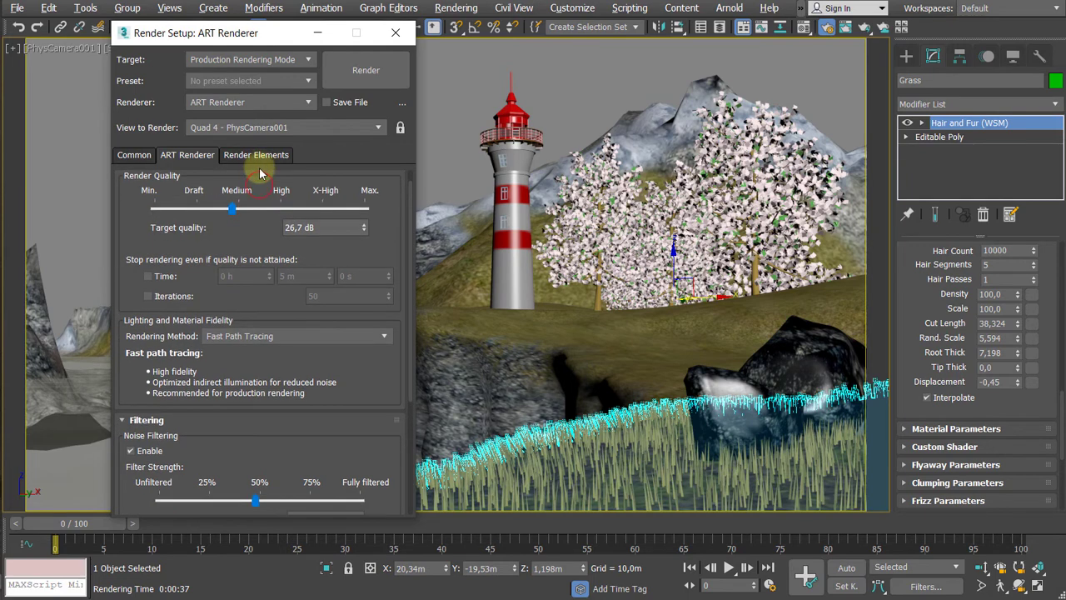
left_click(241, 209)
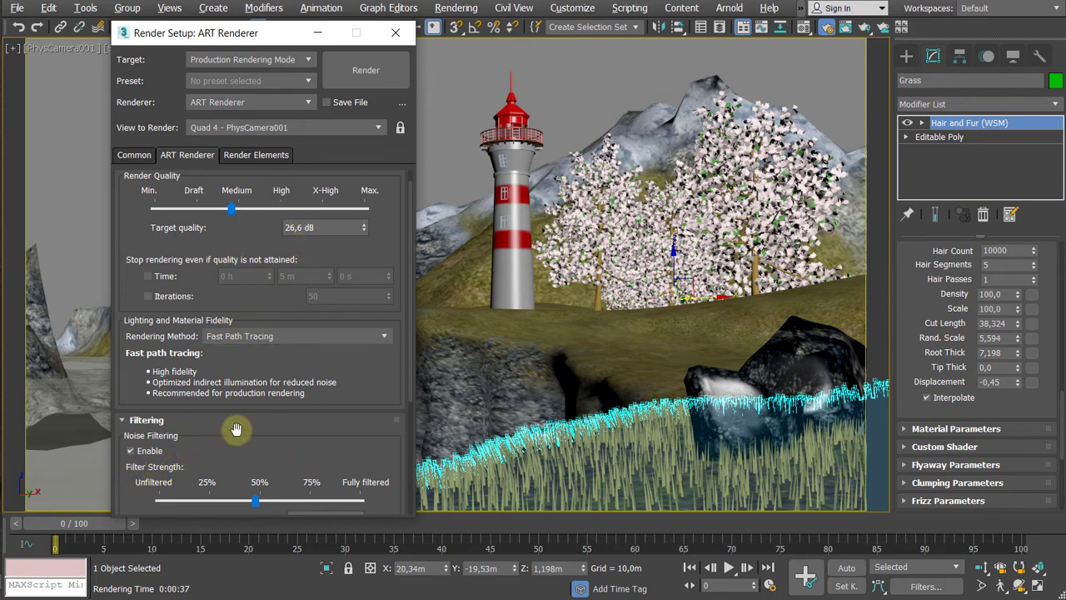
Step: Set the ART Renderer's noise filter strength to 41%
scroll(233, 405, "down", 3)
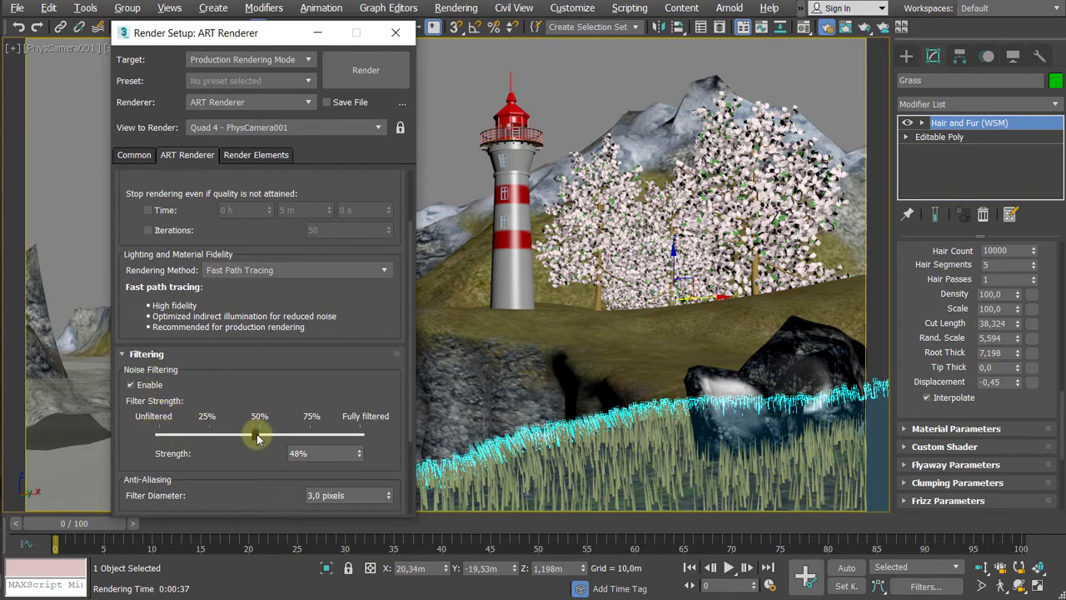
left_click_drag(258, 439, 237, 442)
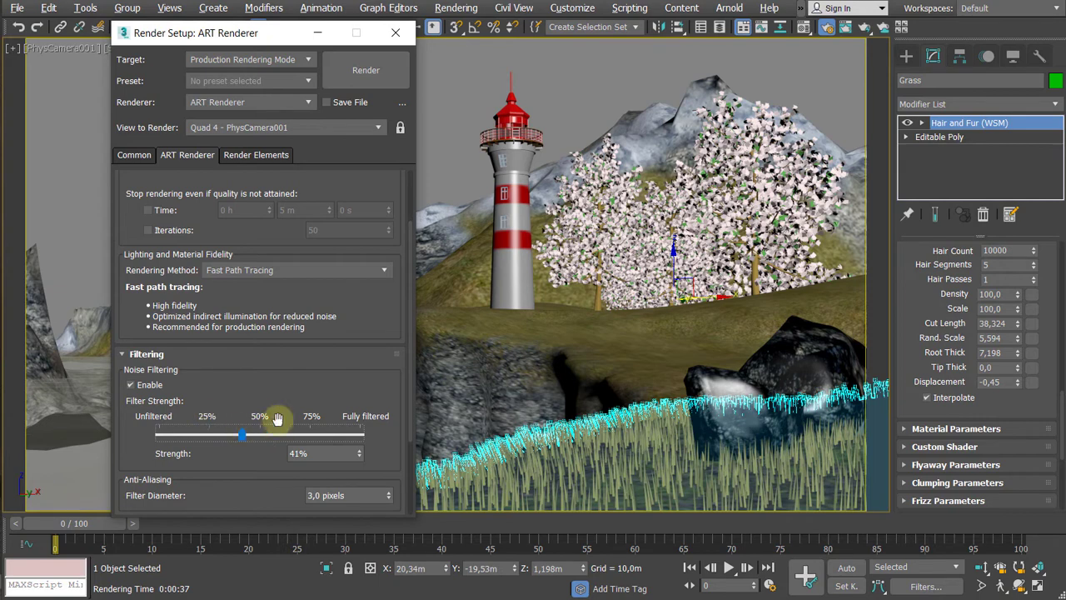
left_click_drag(279, 34, 230, 31)
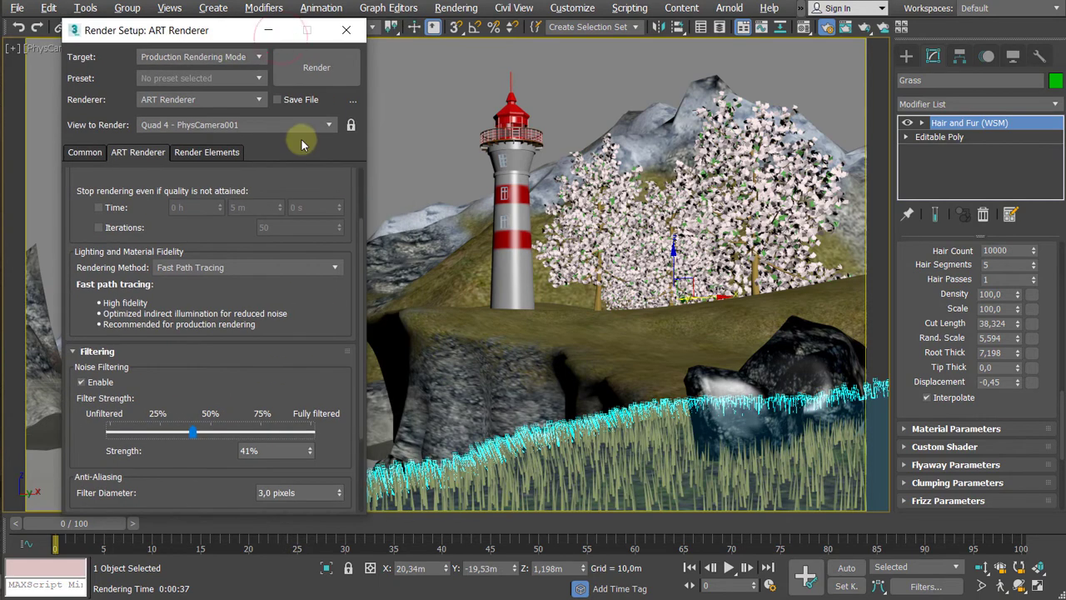
Step: Render the PhysCamera001 view and examine the grass and rocks in the finished image
left_click(318, 67)
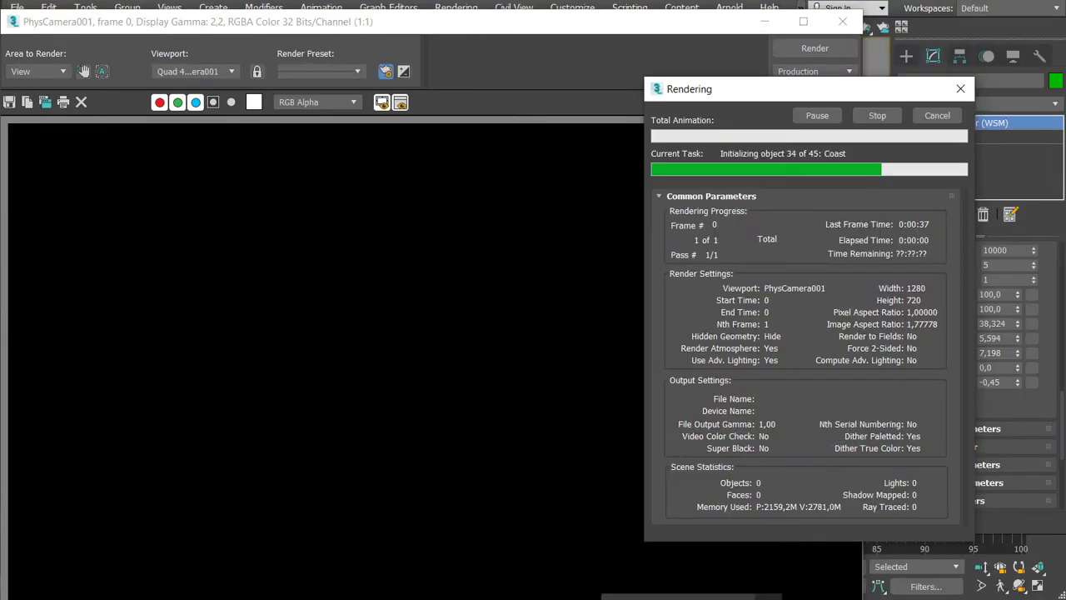
left_click(693, 598)
left_click(997, 551)
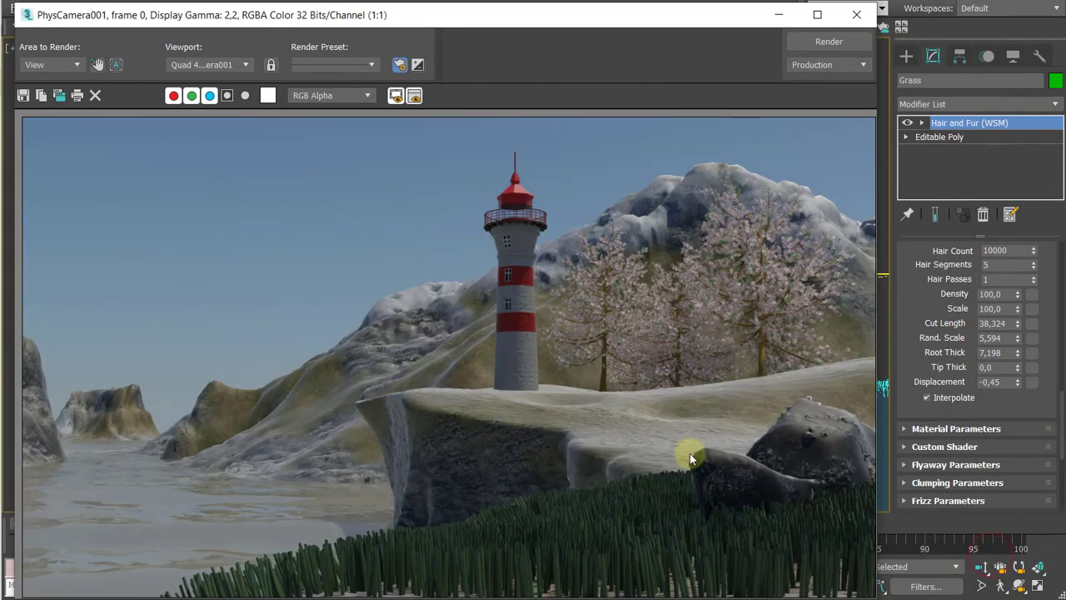
left_click_drag(638, 26, 646, 13)
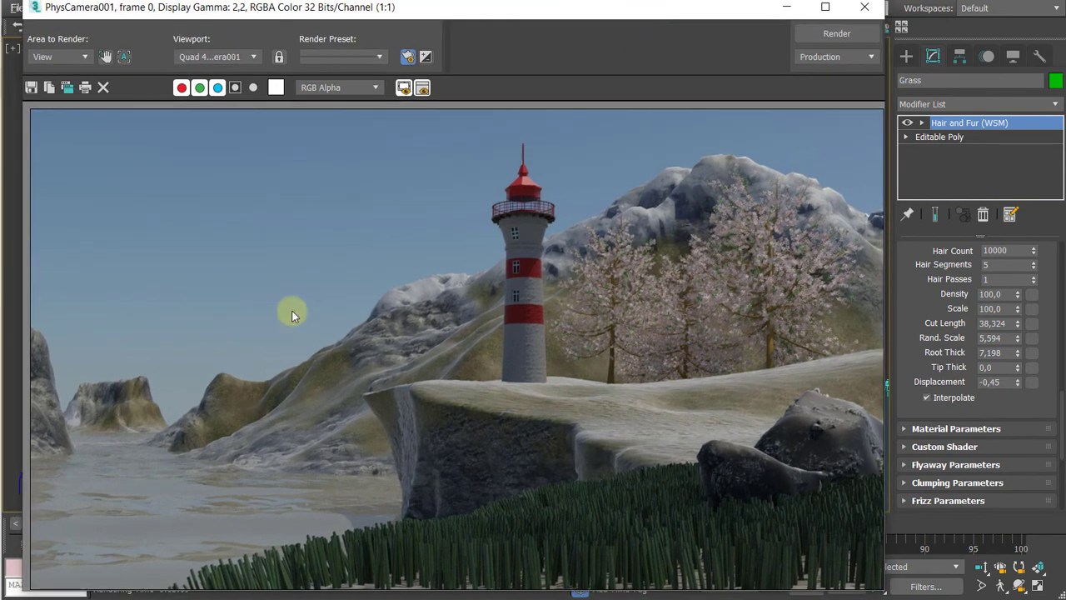